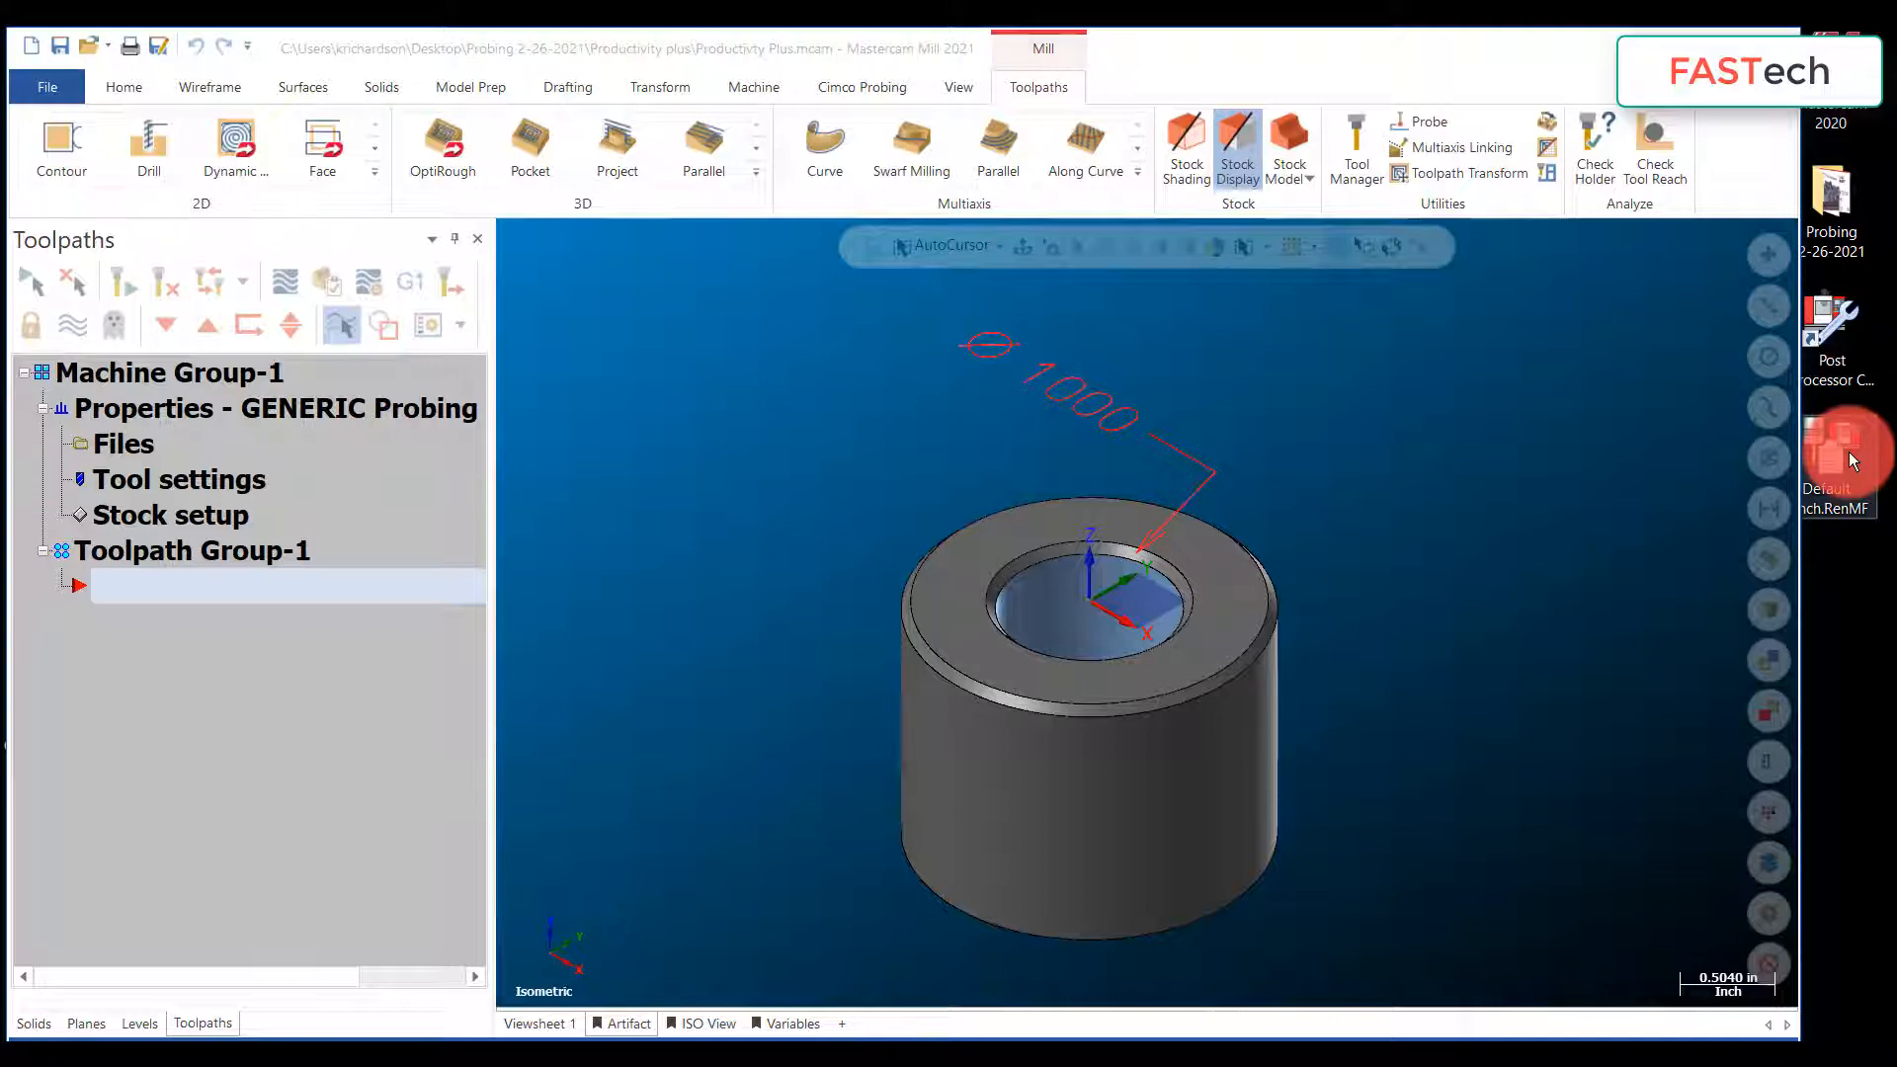
Step: Switch to the Productivity+ Post Processor Configuration Tool and review the probe on/off, probing moves and calibration variable settings
left_click(1844, 336)
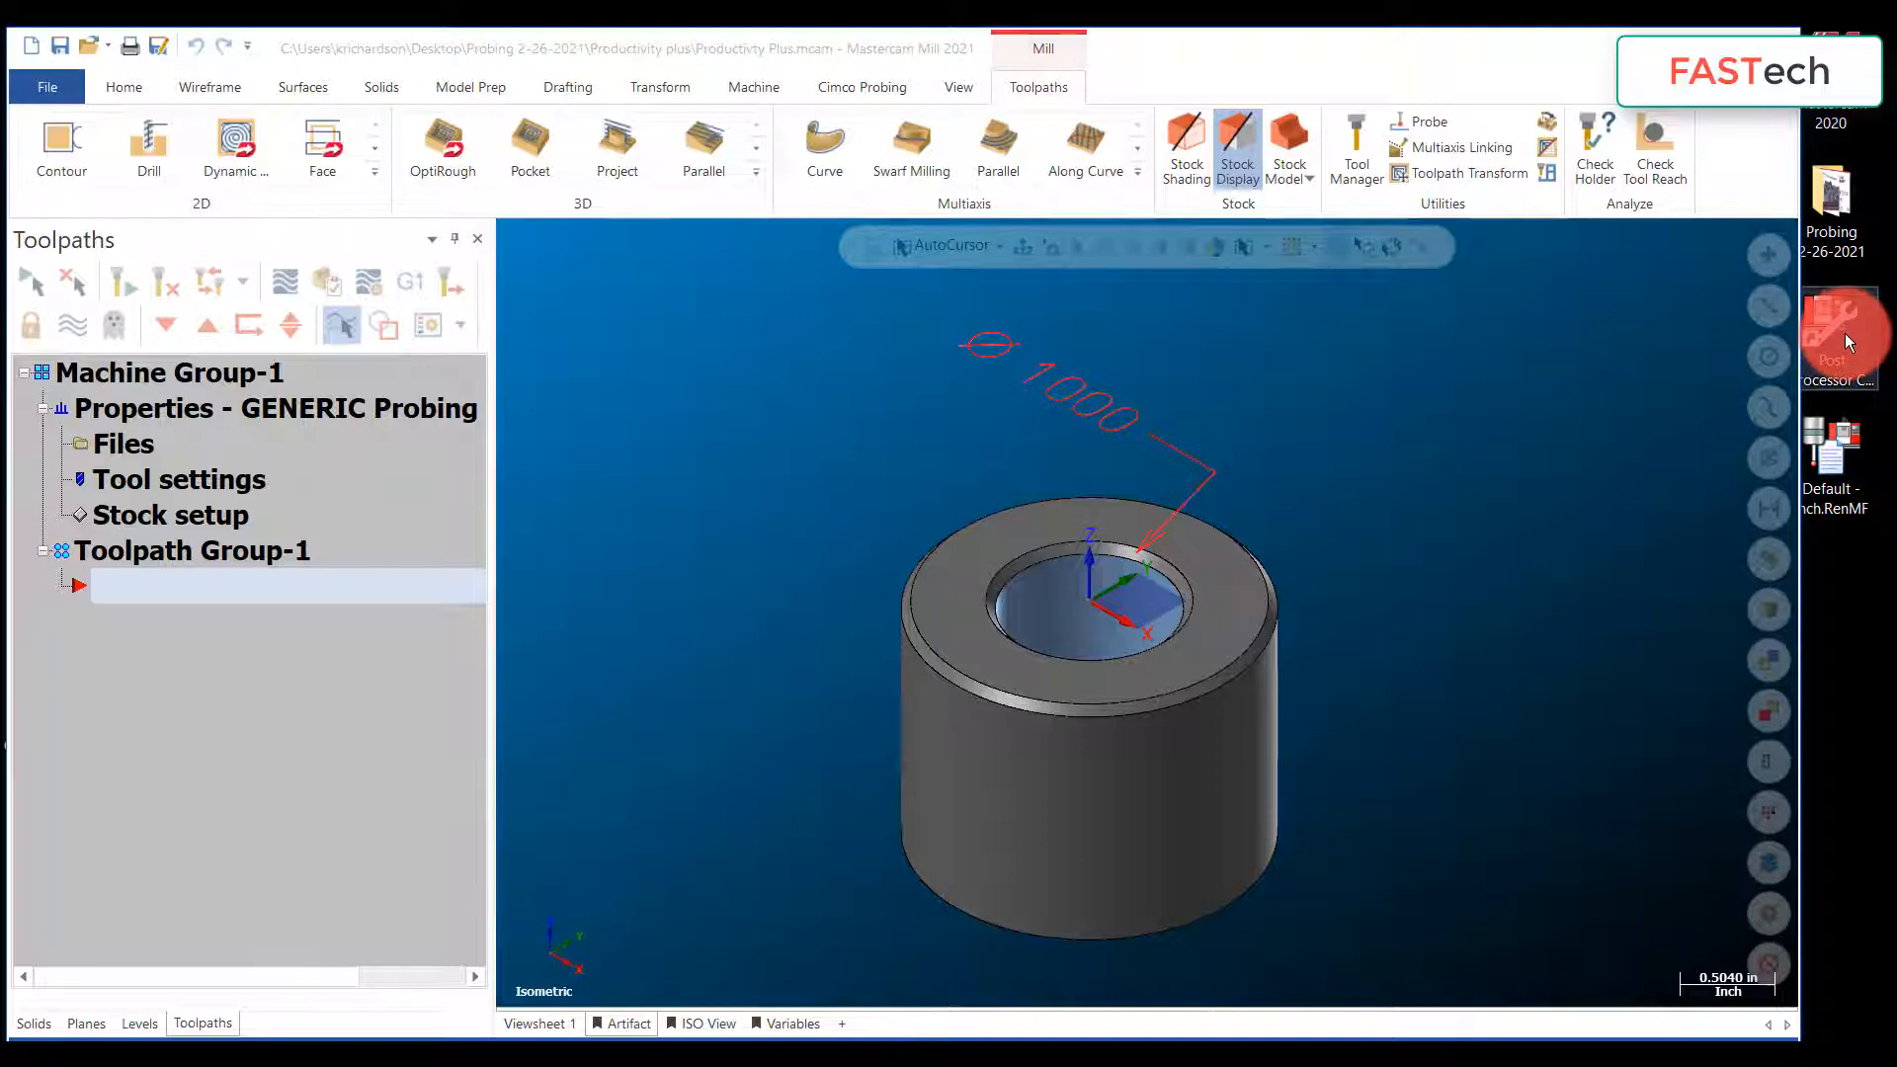
key("alt+Tab")
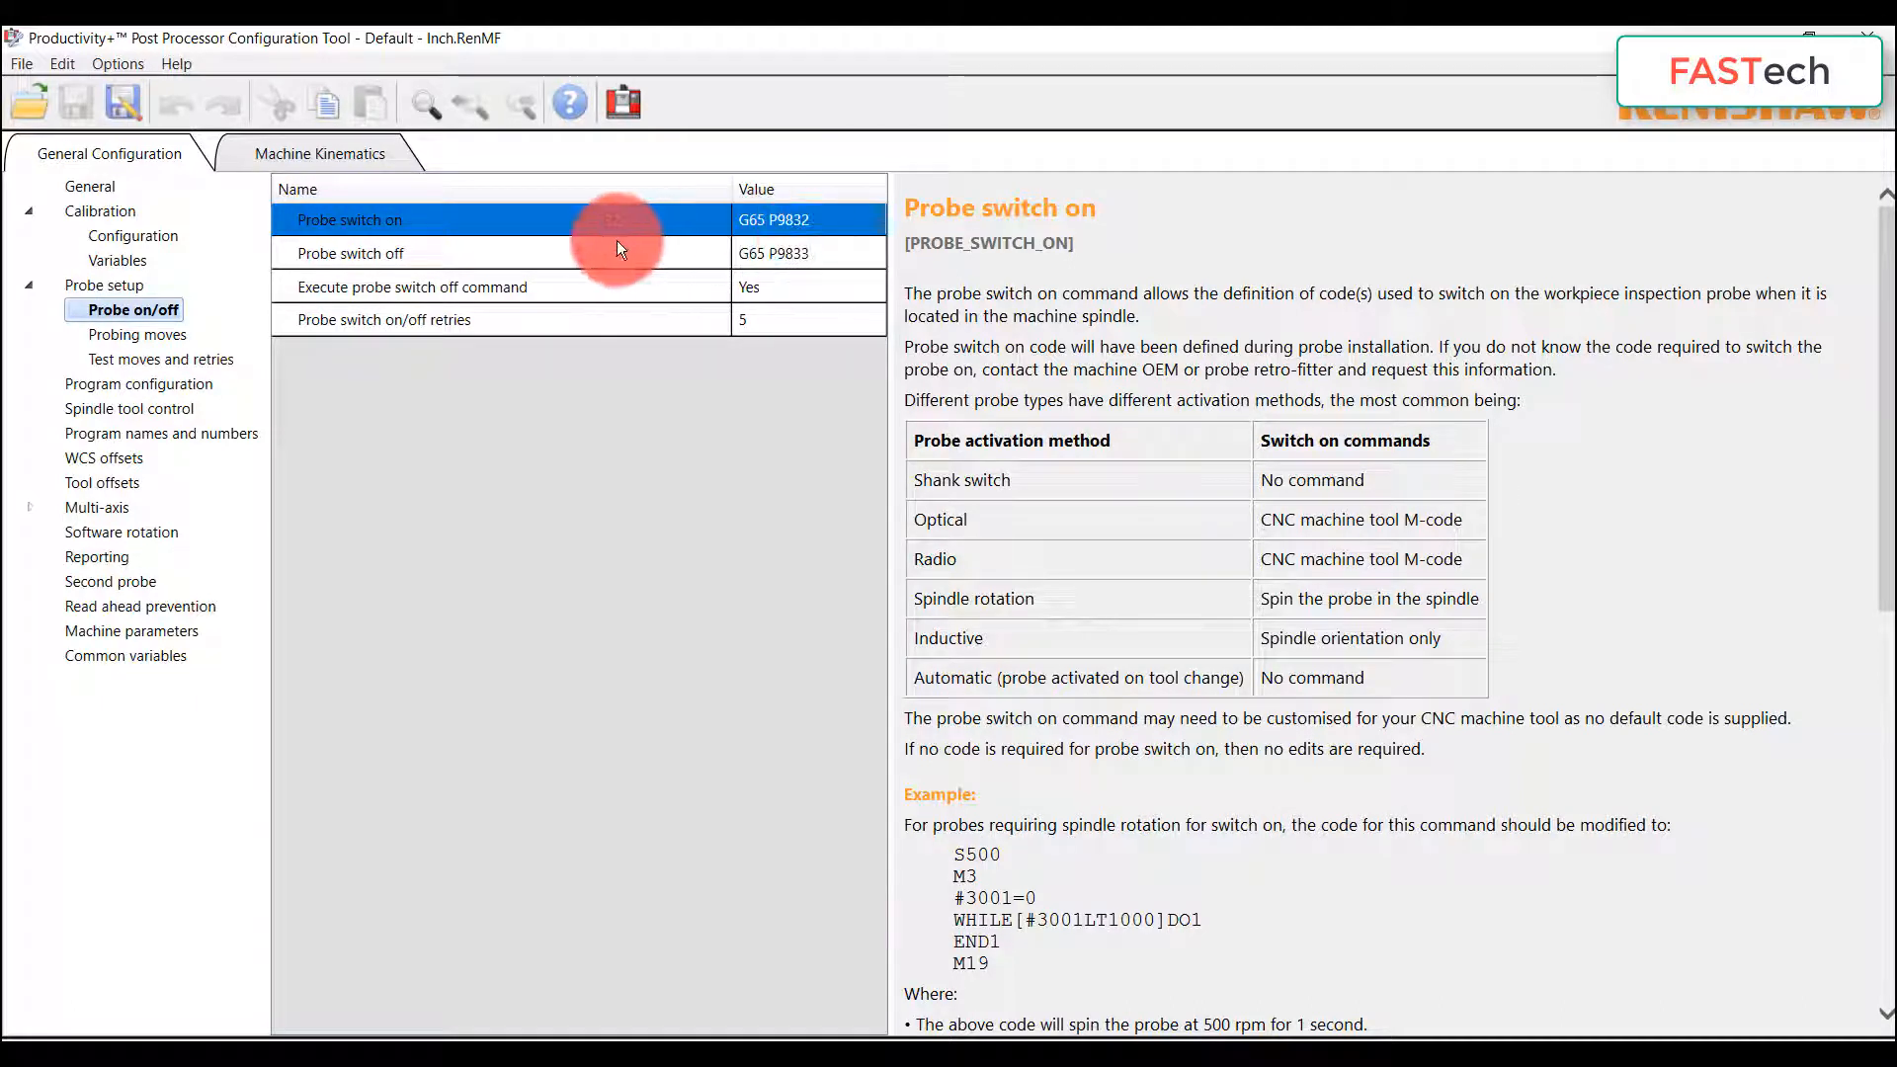
left_click(154, 333)
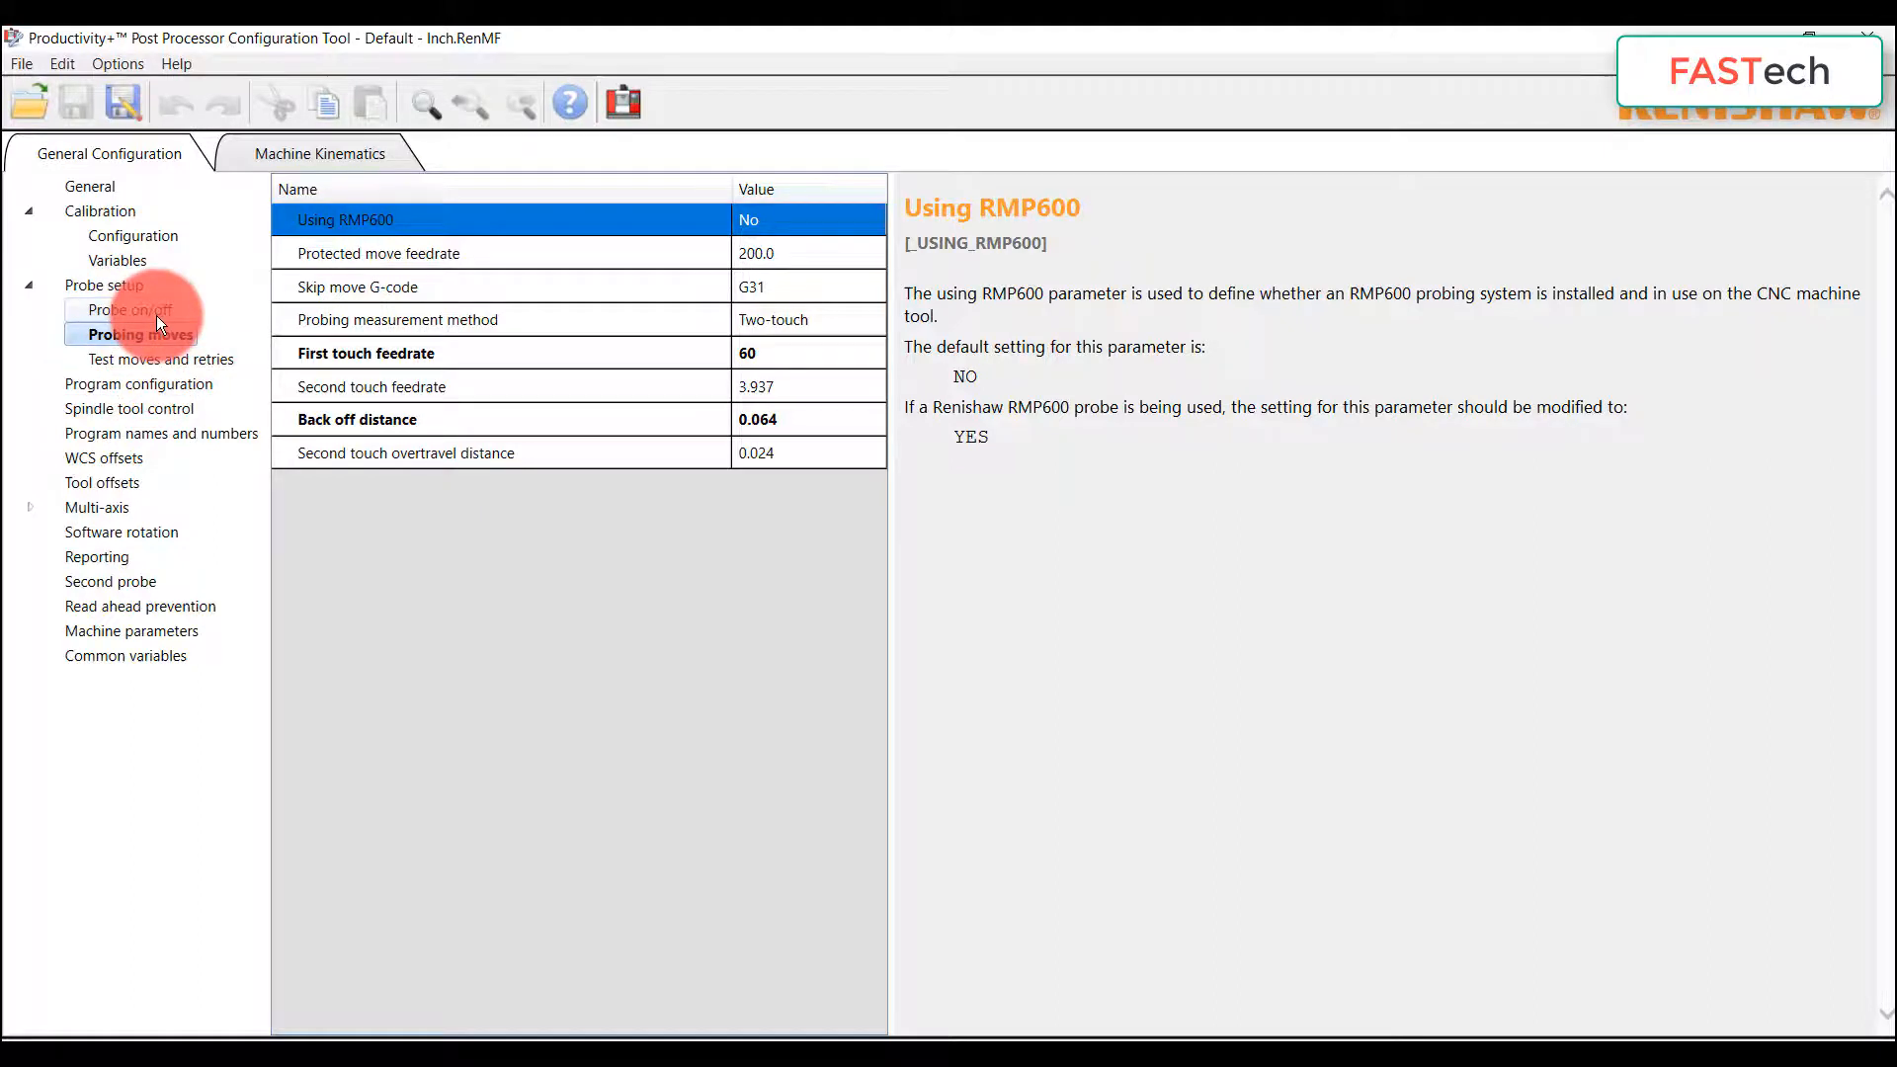
left_click(132, 261)
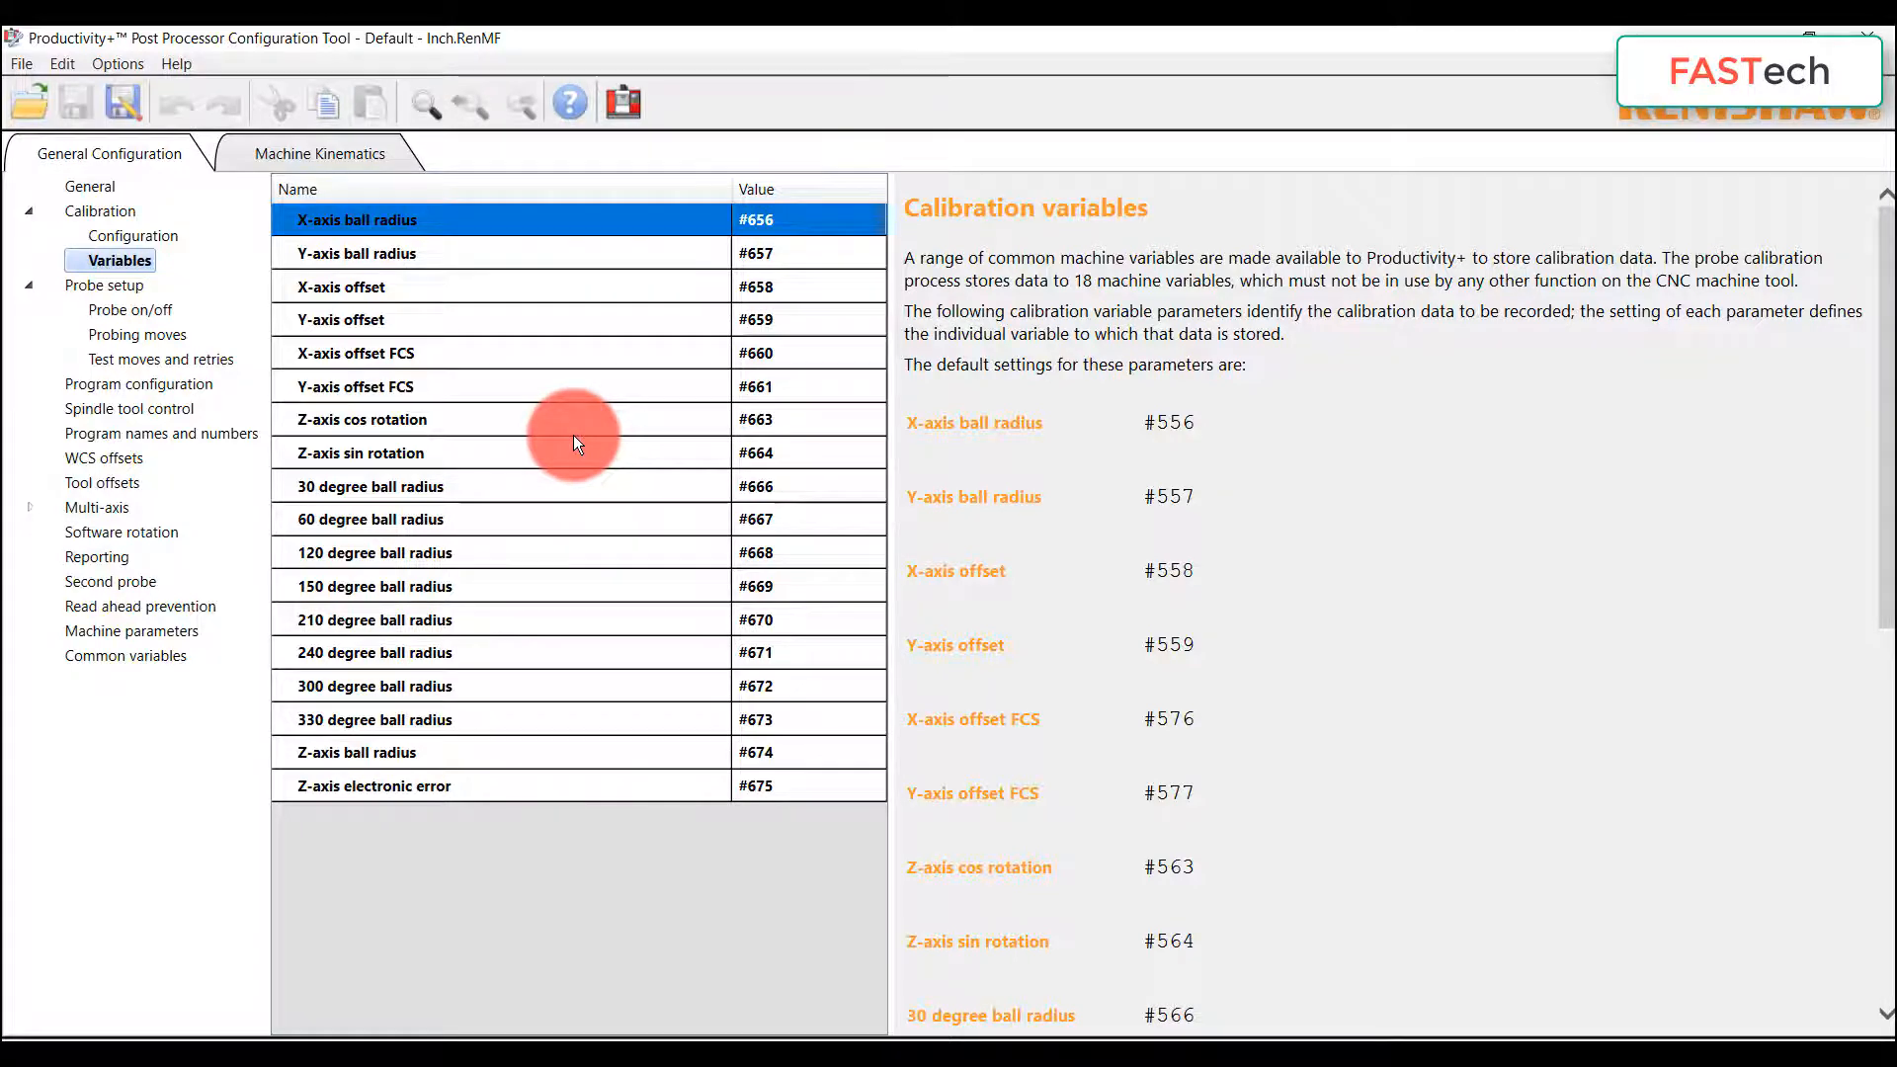
Step: Switch back to Mastercam, start a Probe toolpath, and open the sample probe's definition for editing
key("alt+Tab")
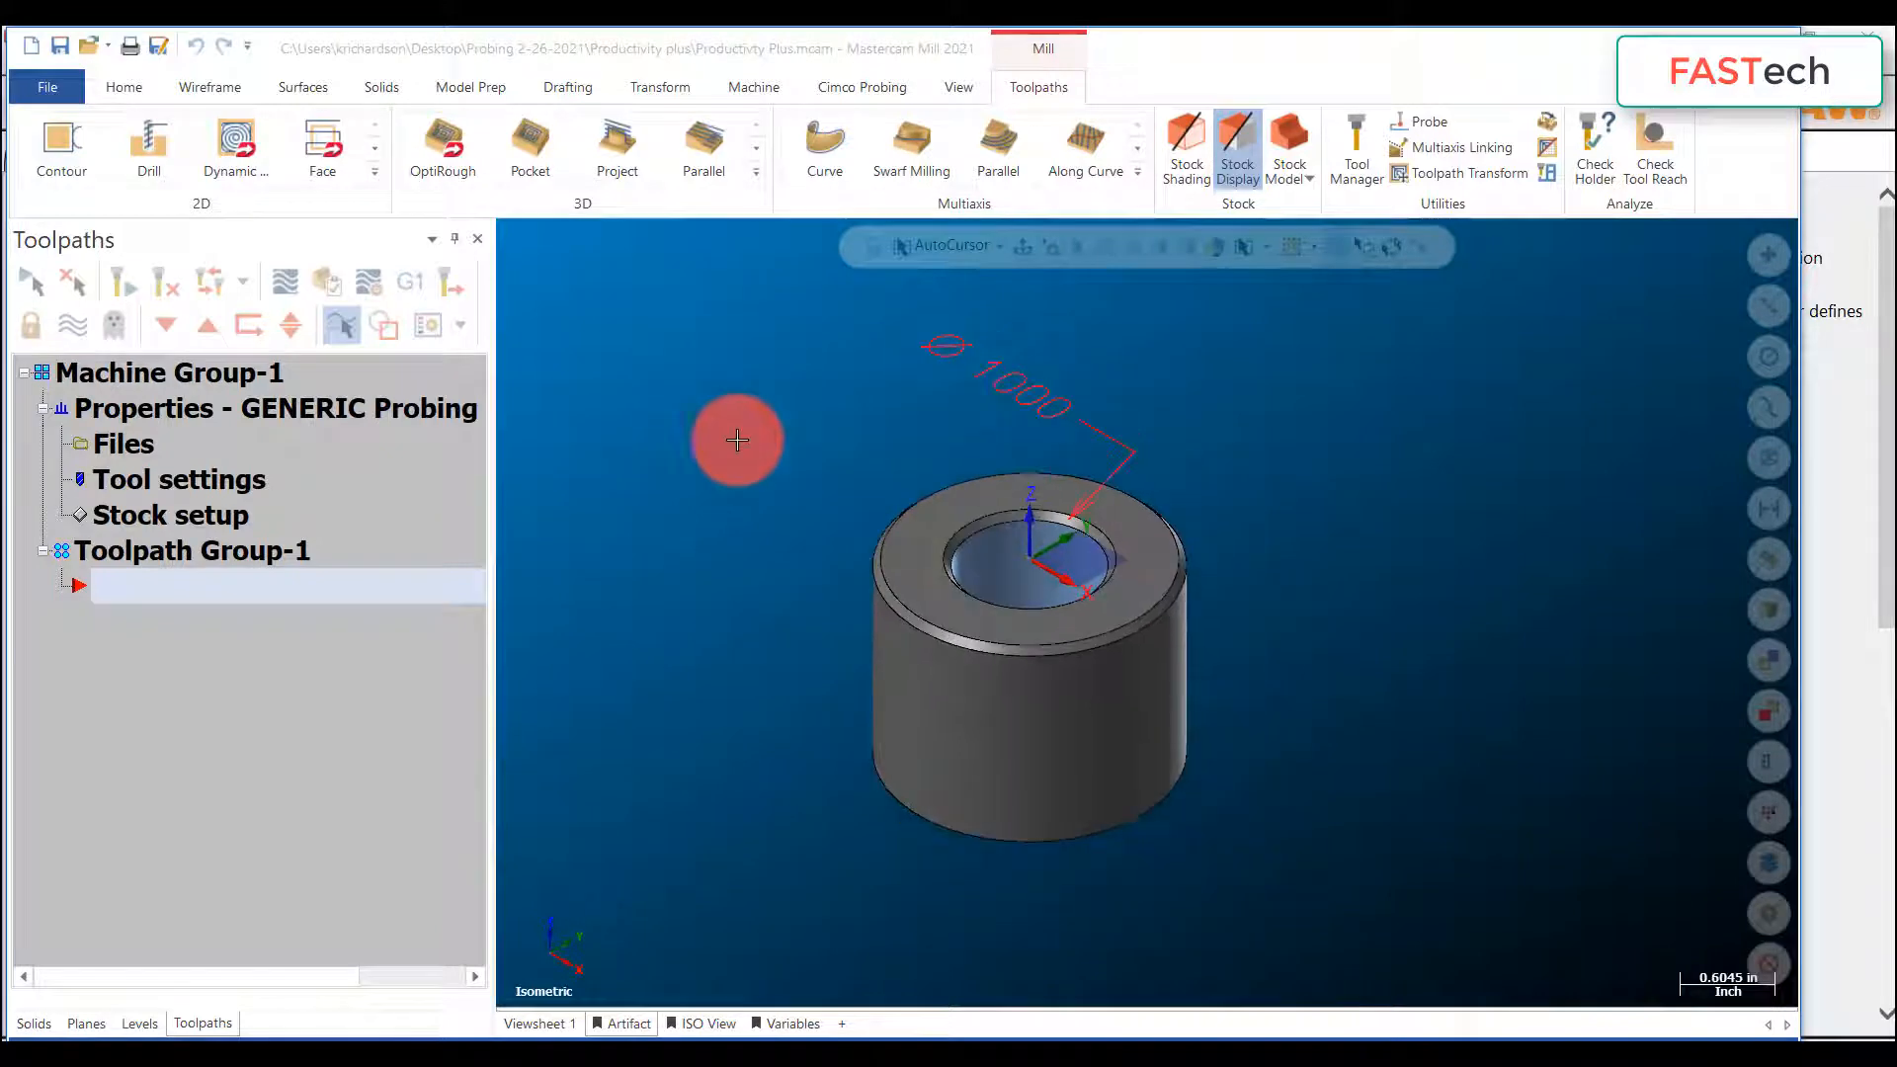
mouse_move(817, 613)
middle_mouse_down()
mouse_move(940, 631)
mouse_move(843, 650)
mouse_move(839, 626)
mouse_move(903, 787)
mouse_move(768, 619)
middle_mouse_up()
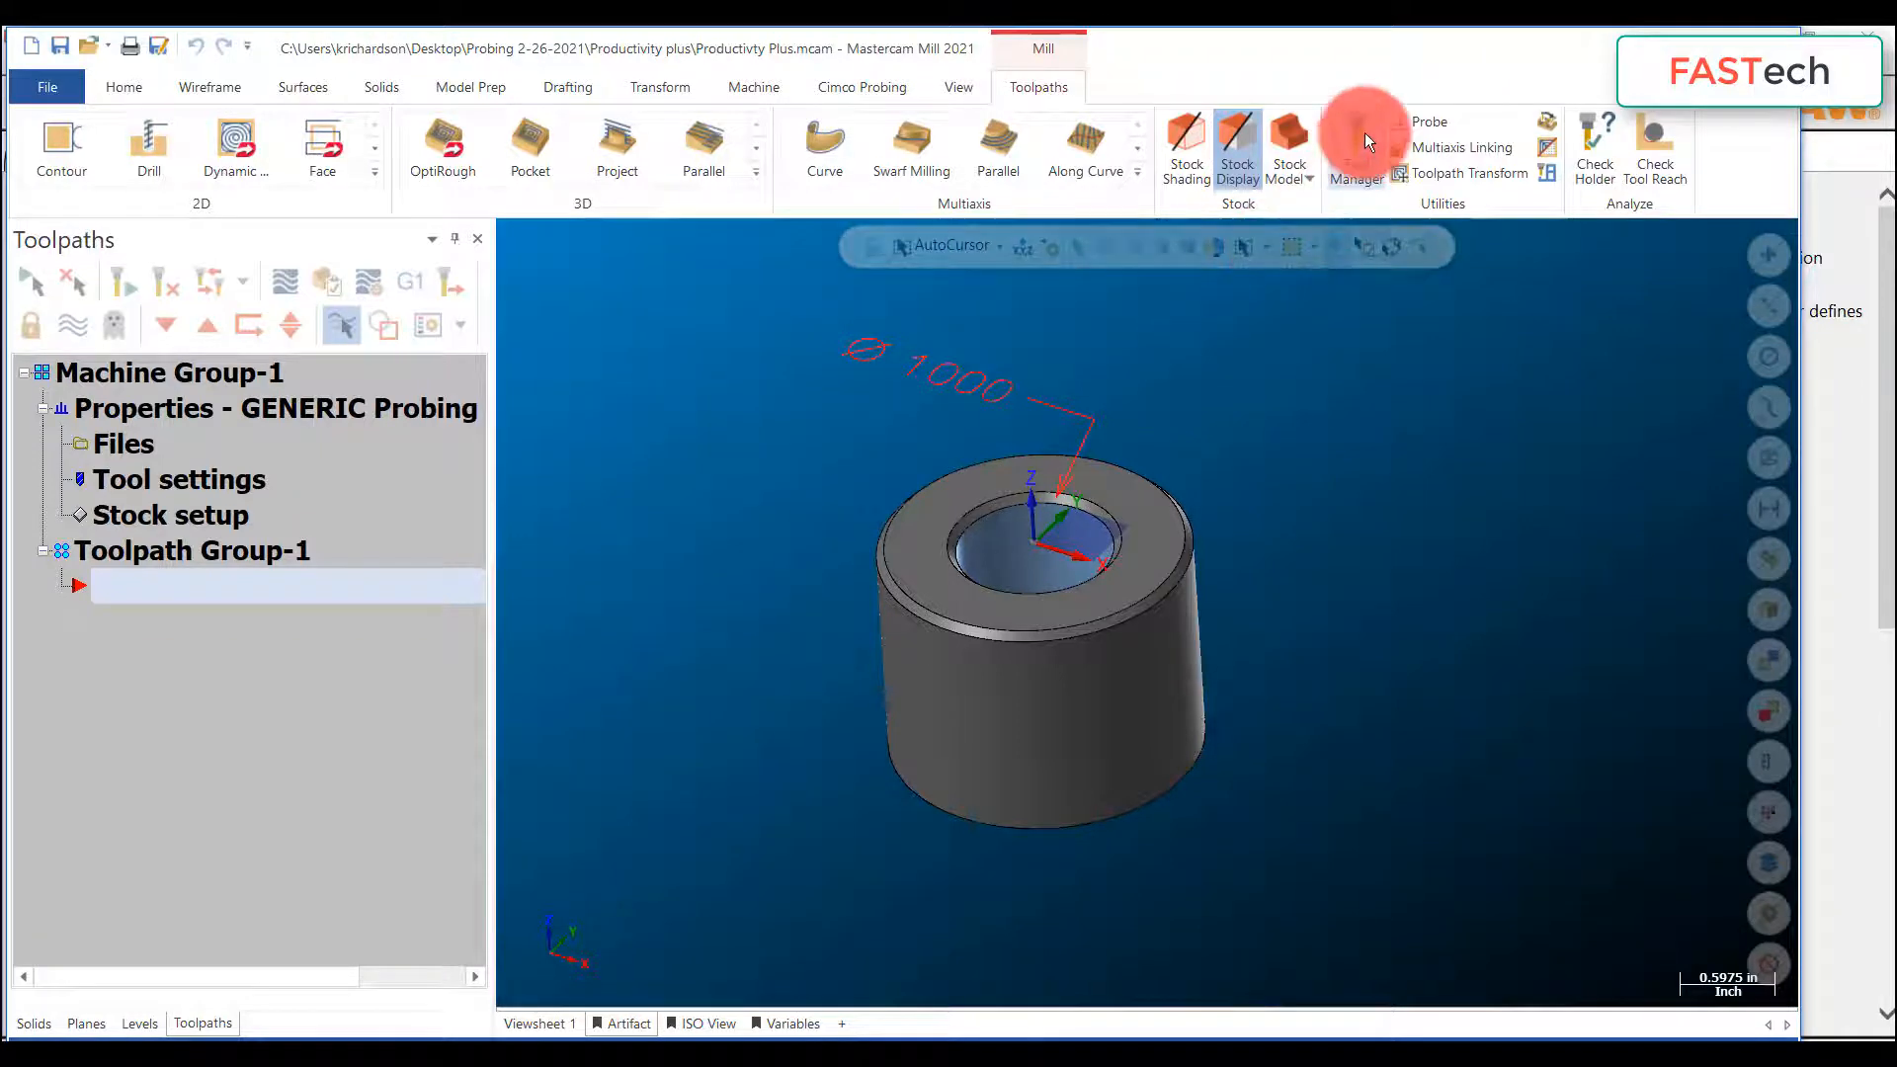
left_click(1422, 120)
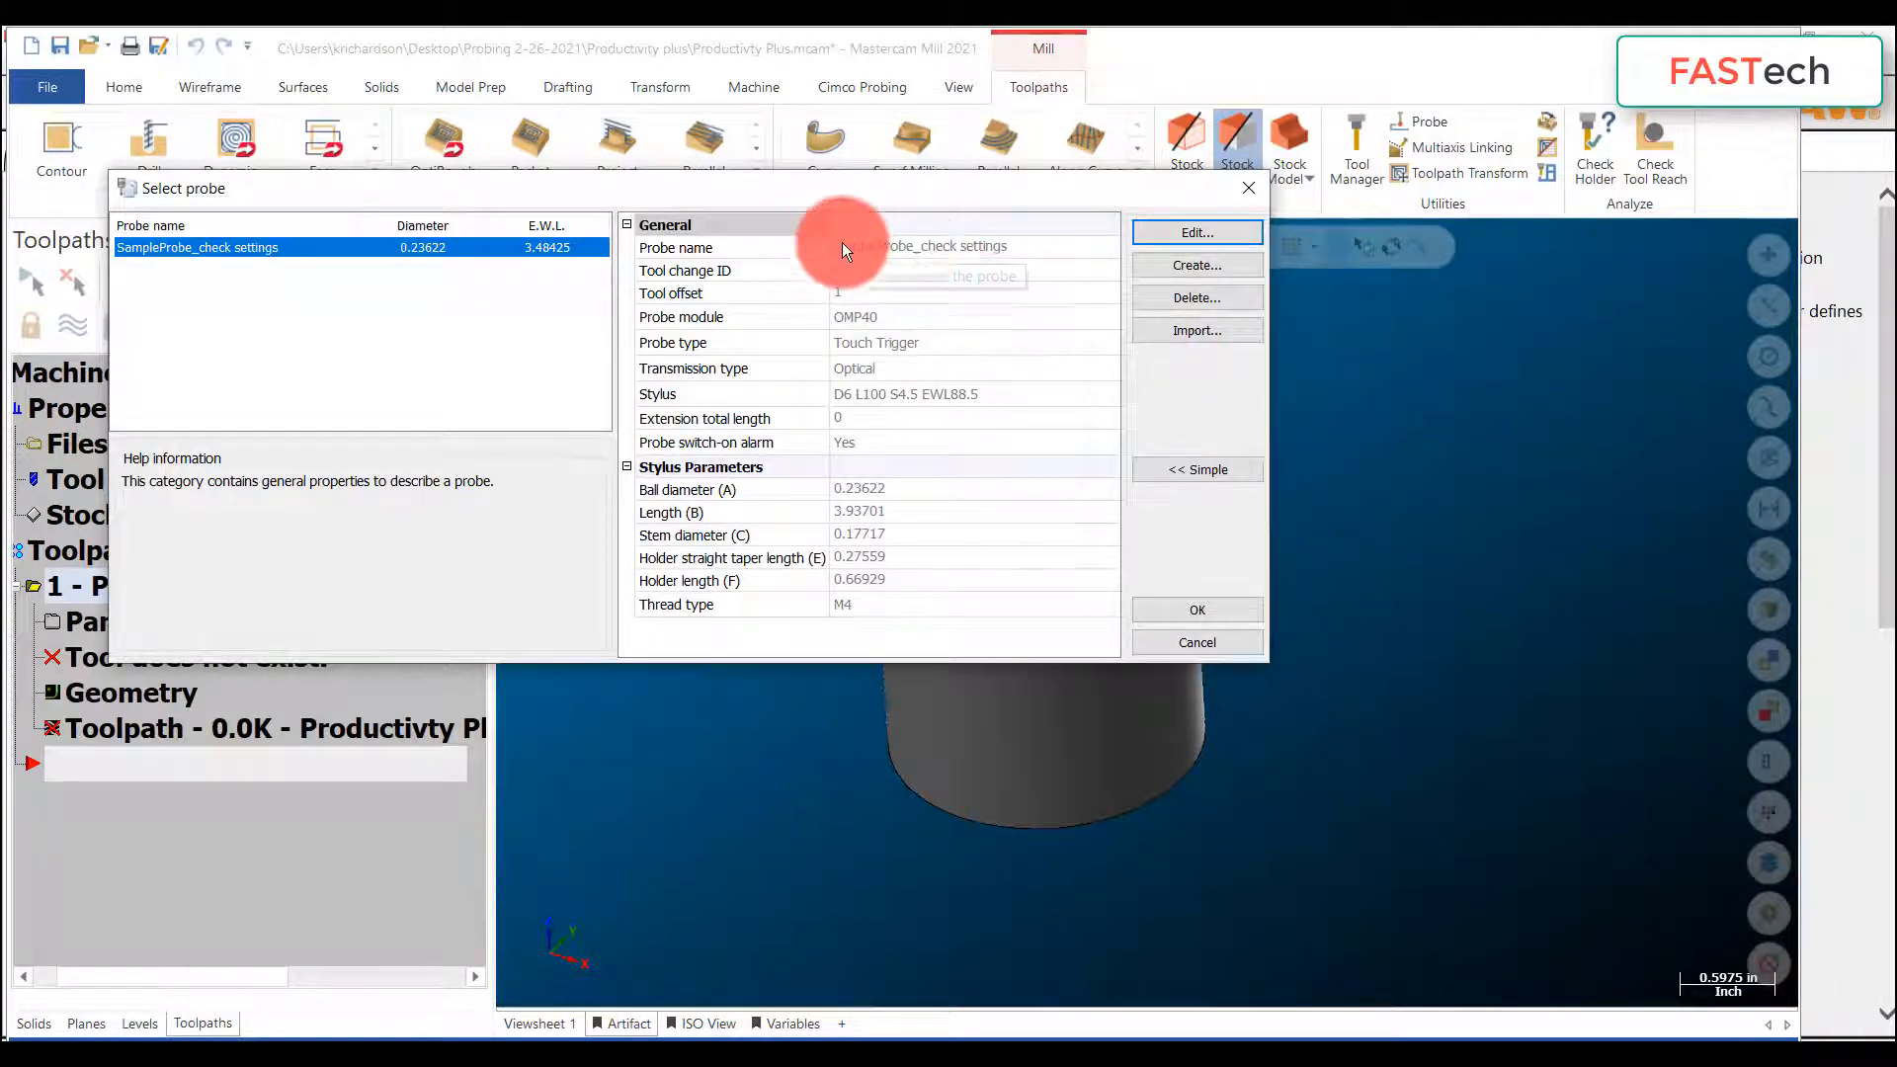
left_click(1193, 229)
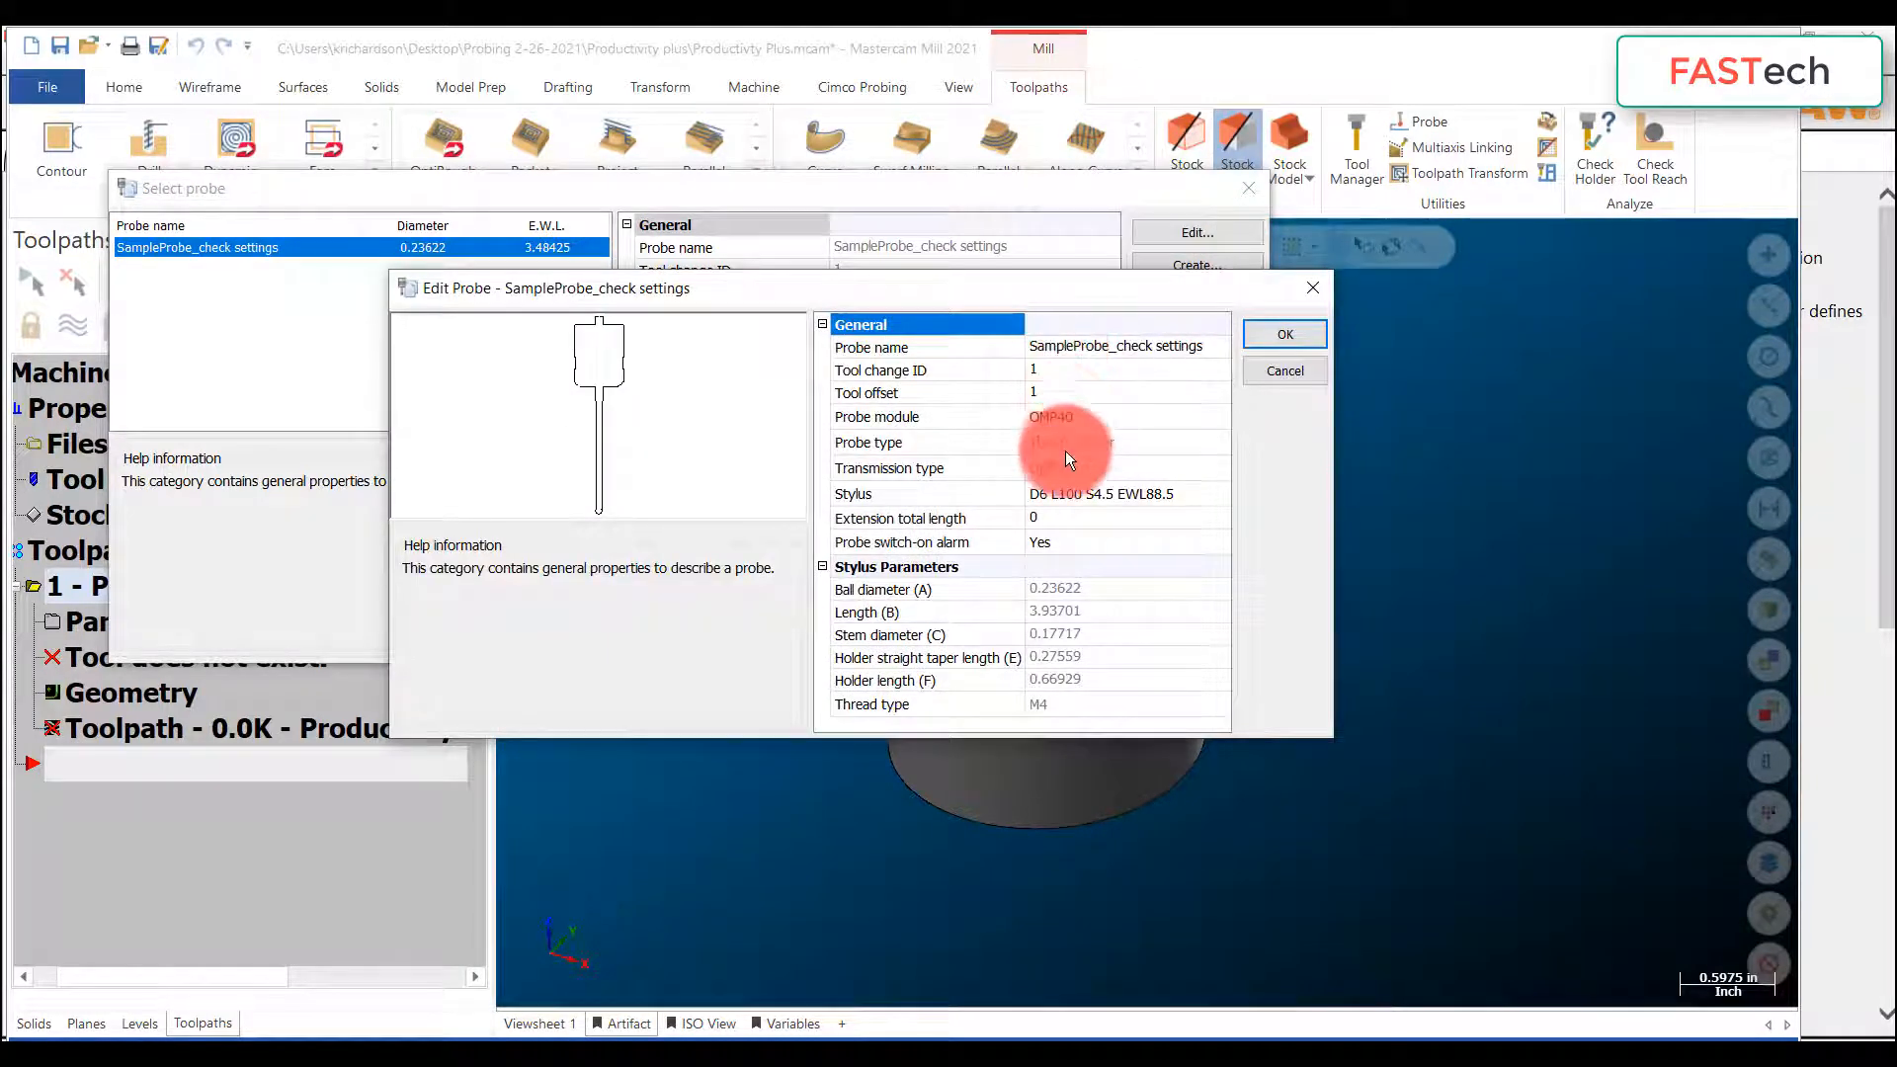
Step: Look through the available probe modules for the sample probe, keeping OMP40
left_click(1088, 414)
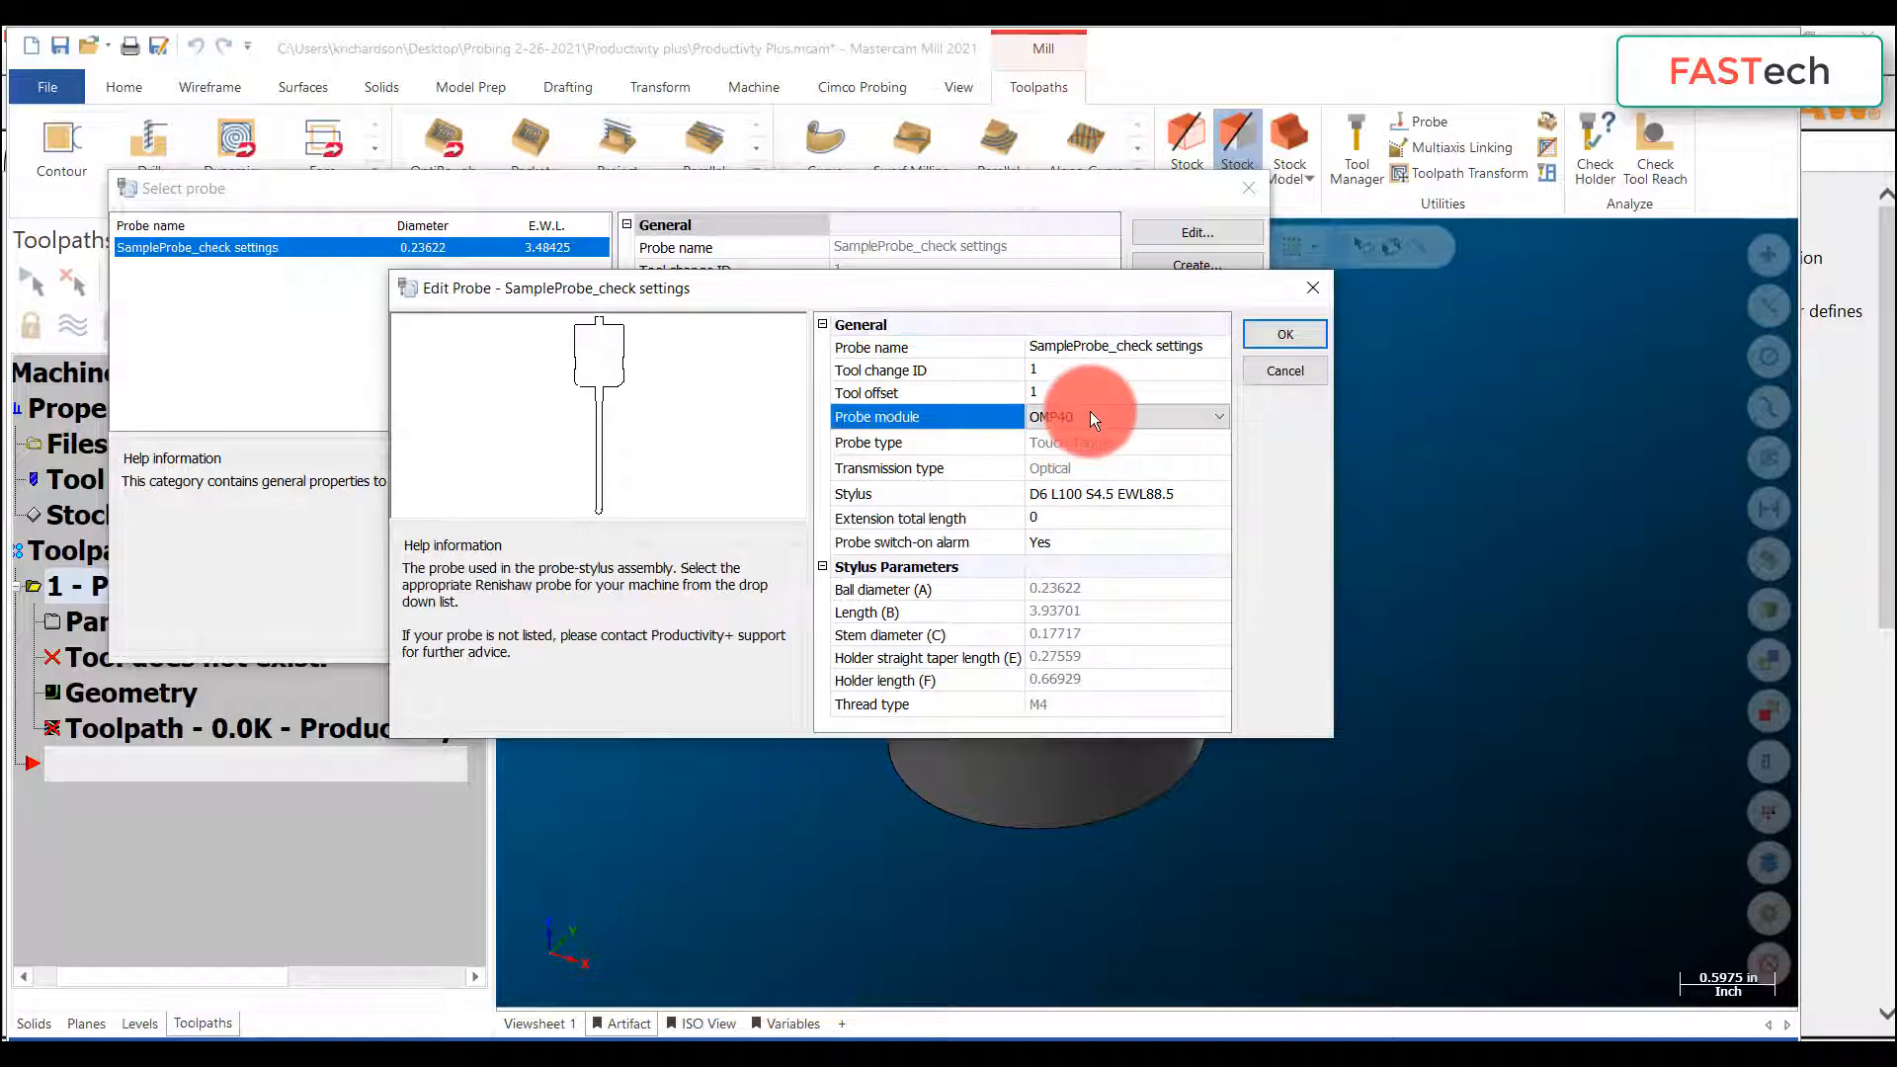
left_click(1090, 411)
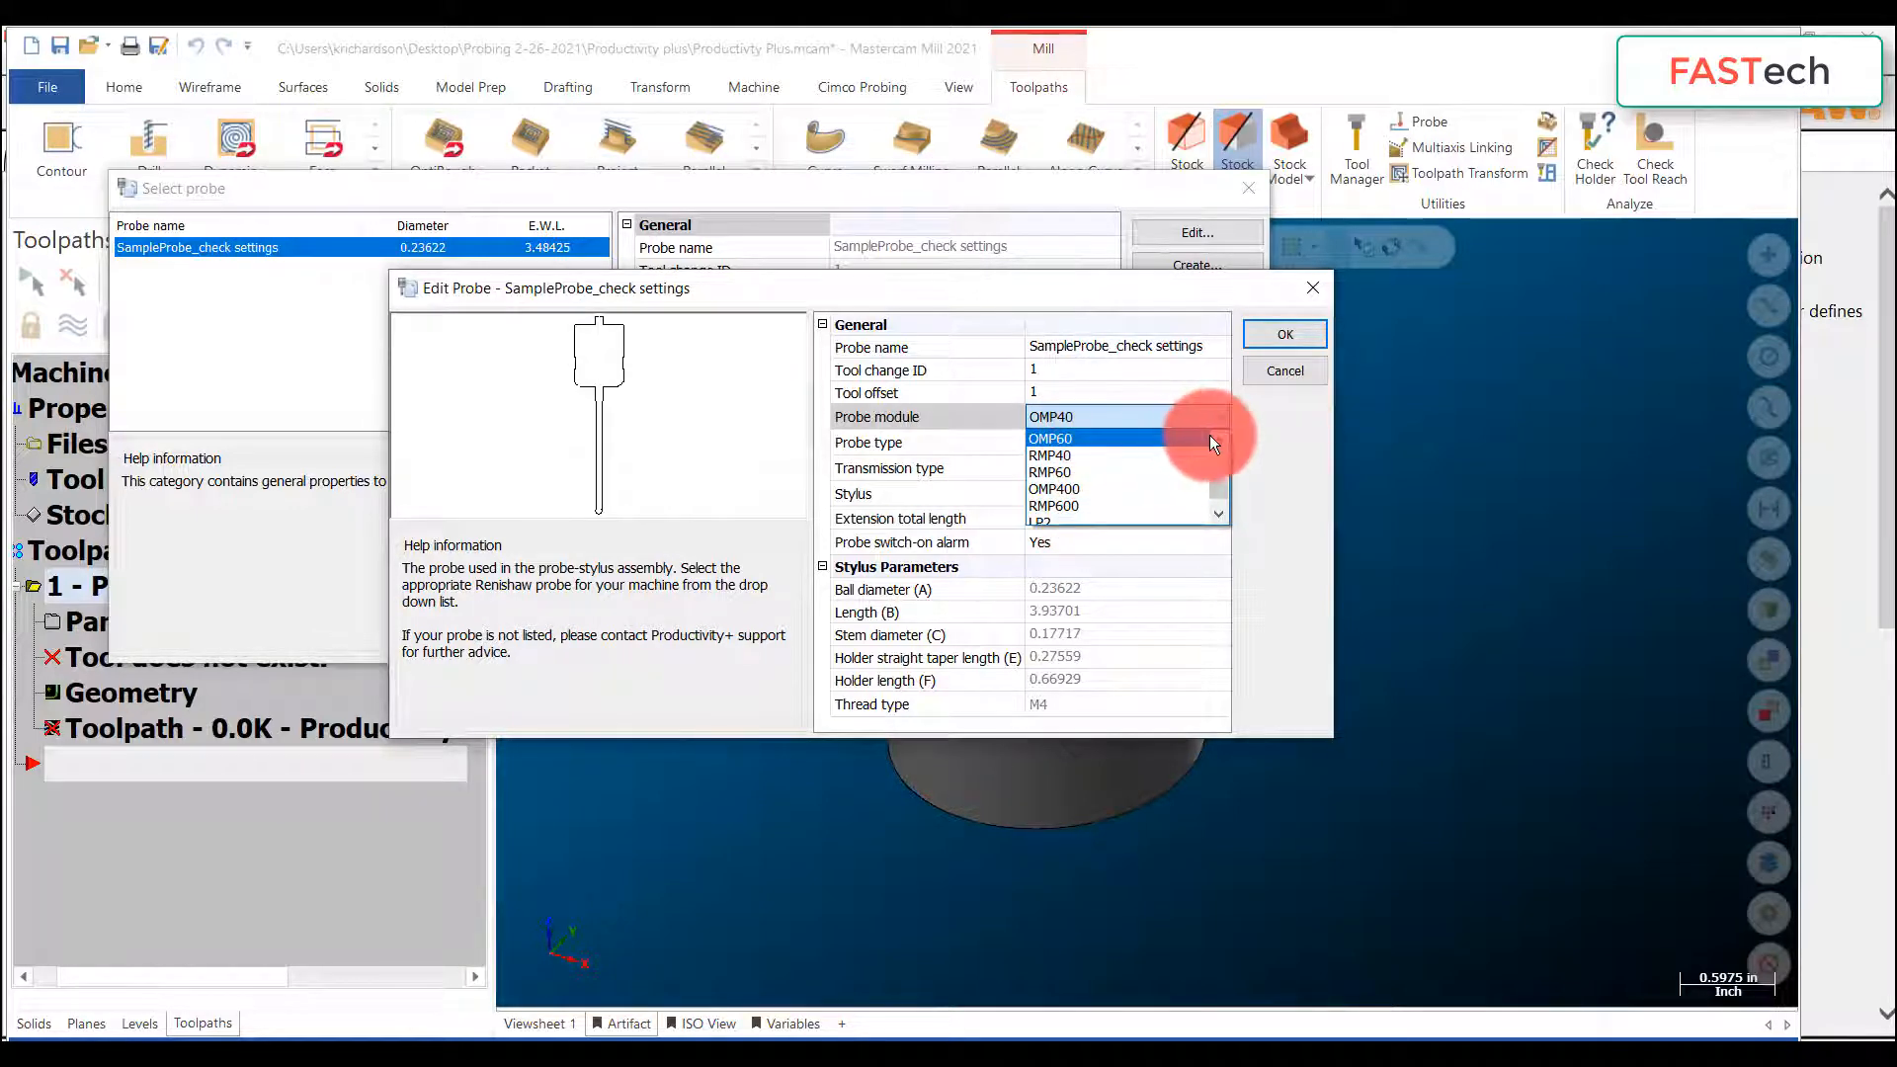
left_click(1216, 438)
left_click(1217, 440)
left_click(1082, 455)
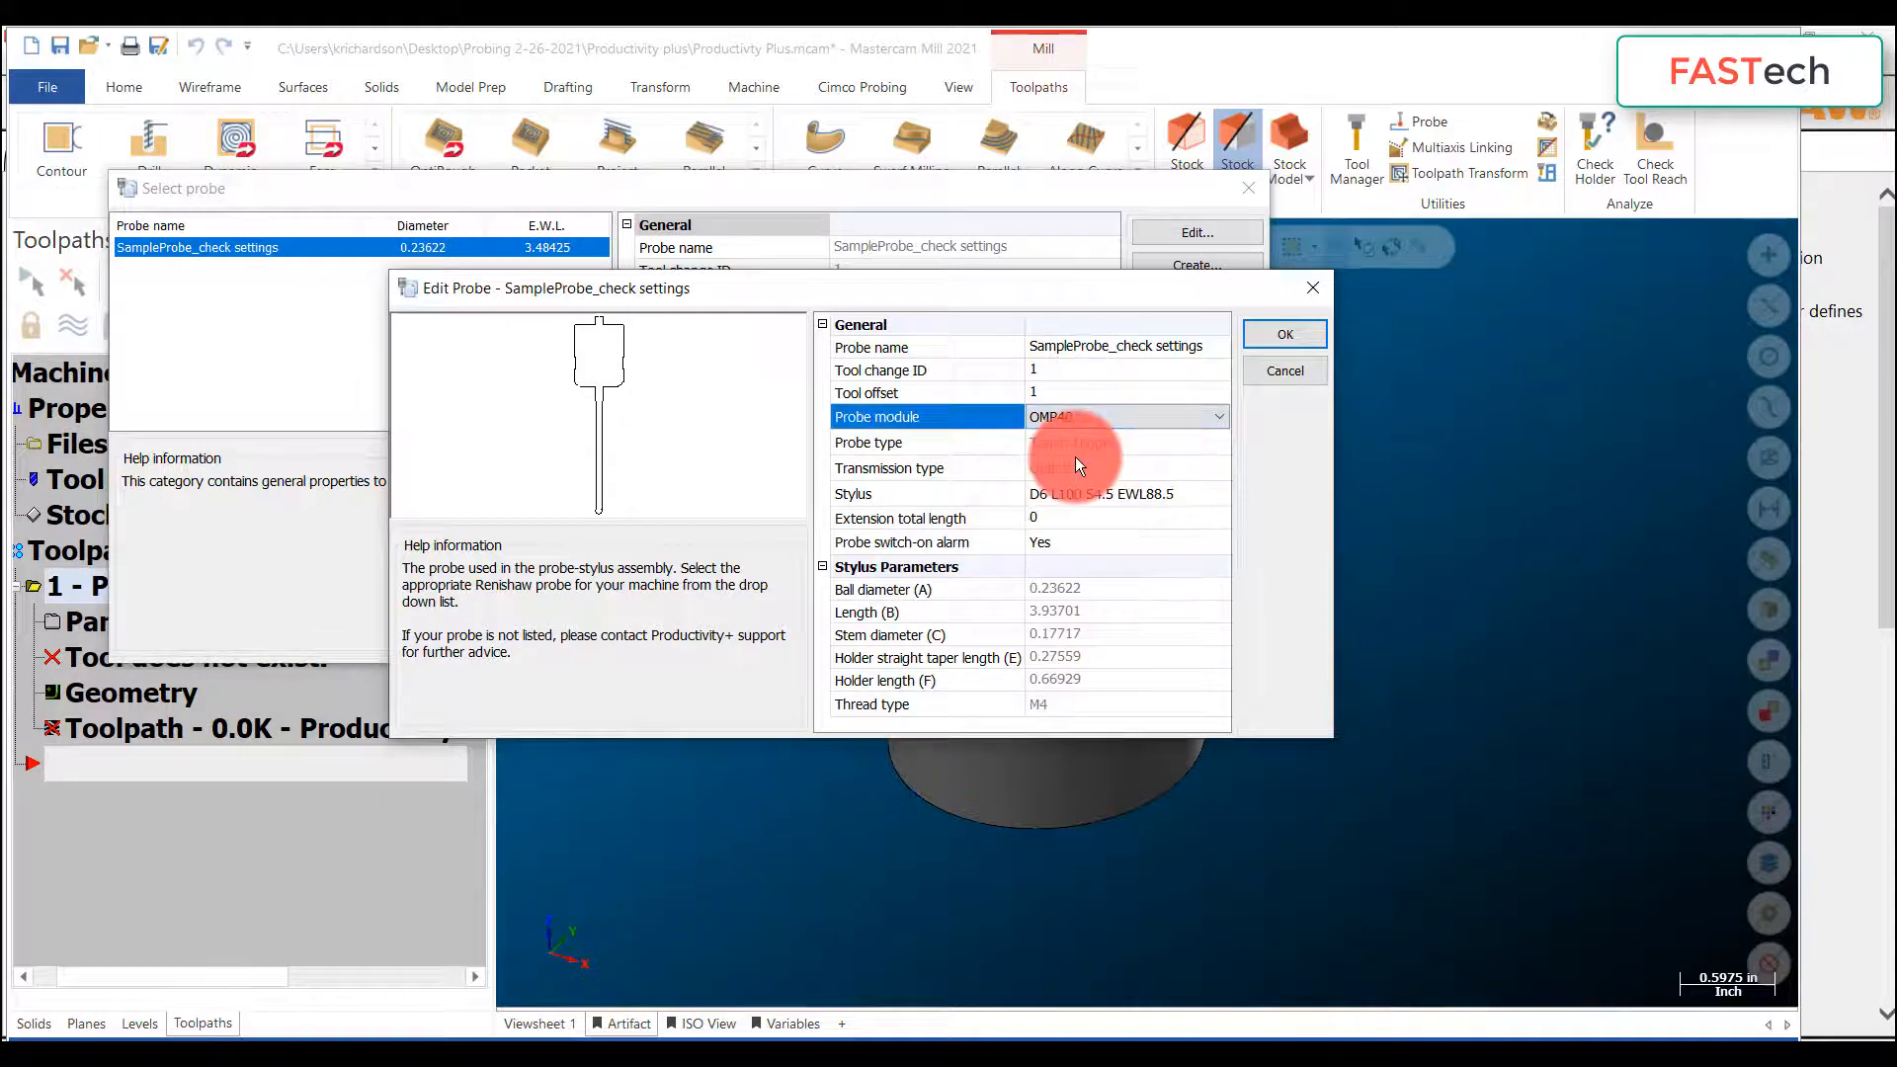
Step: Set the sample probe's stylus to D5 L30 S3 EWL26
left_click(1097, 489)
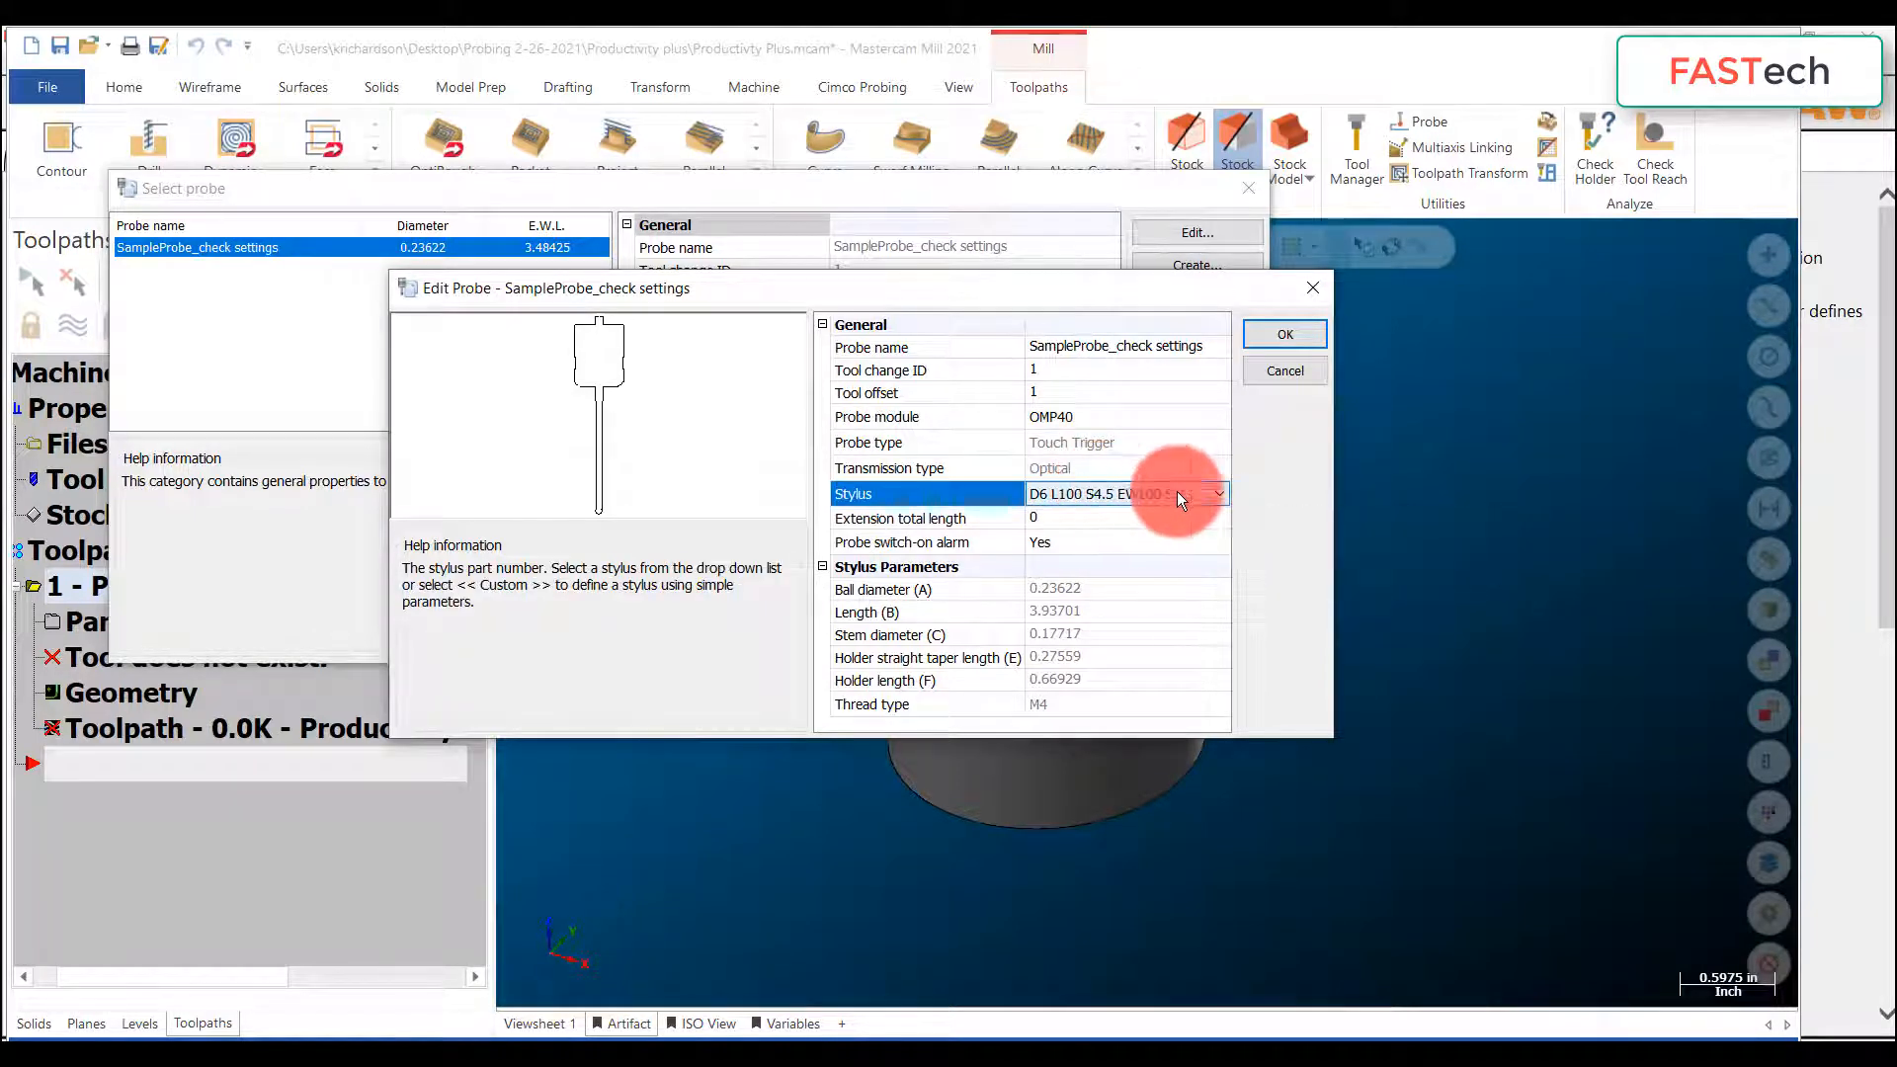
left_click(1216, 492)
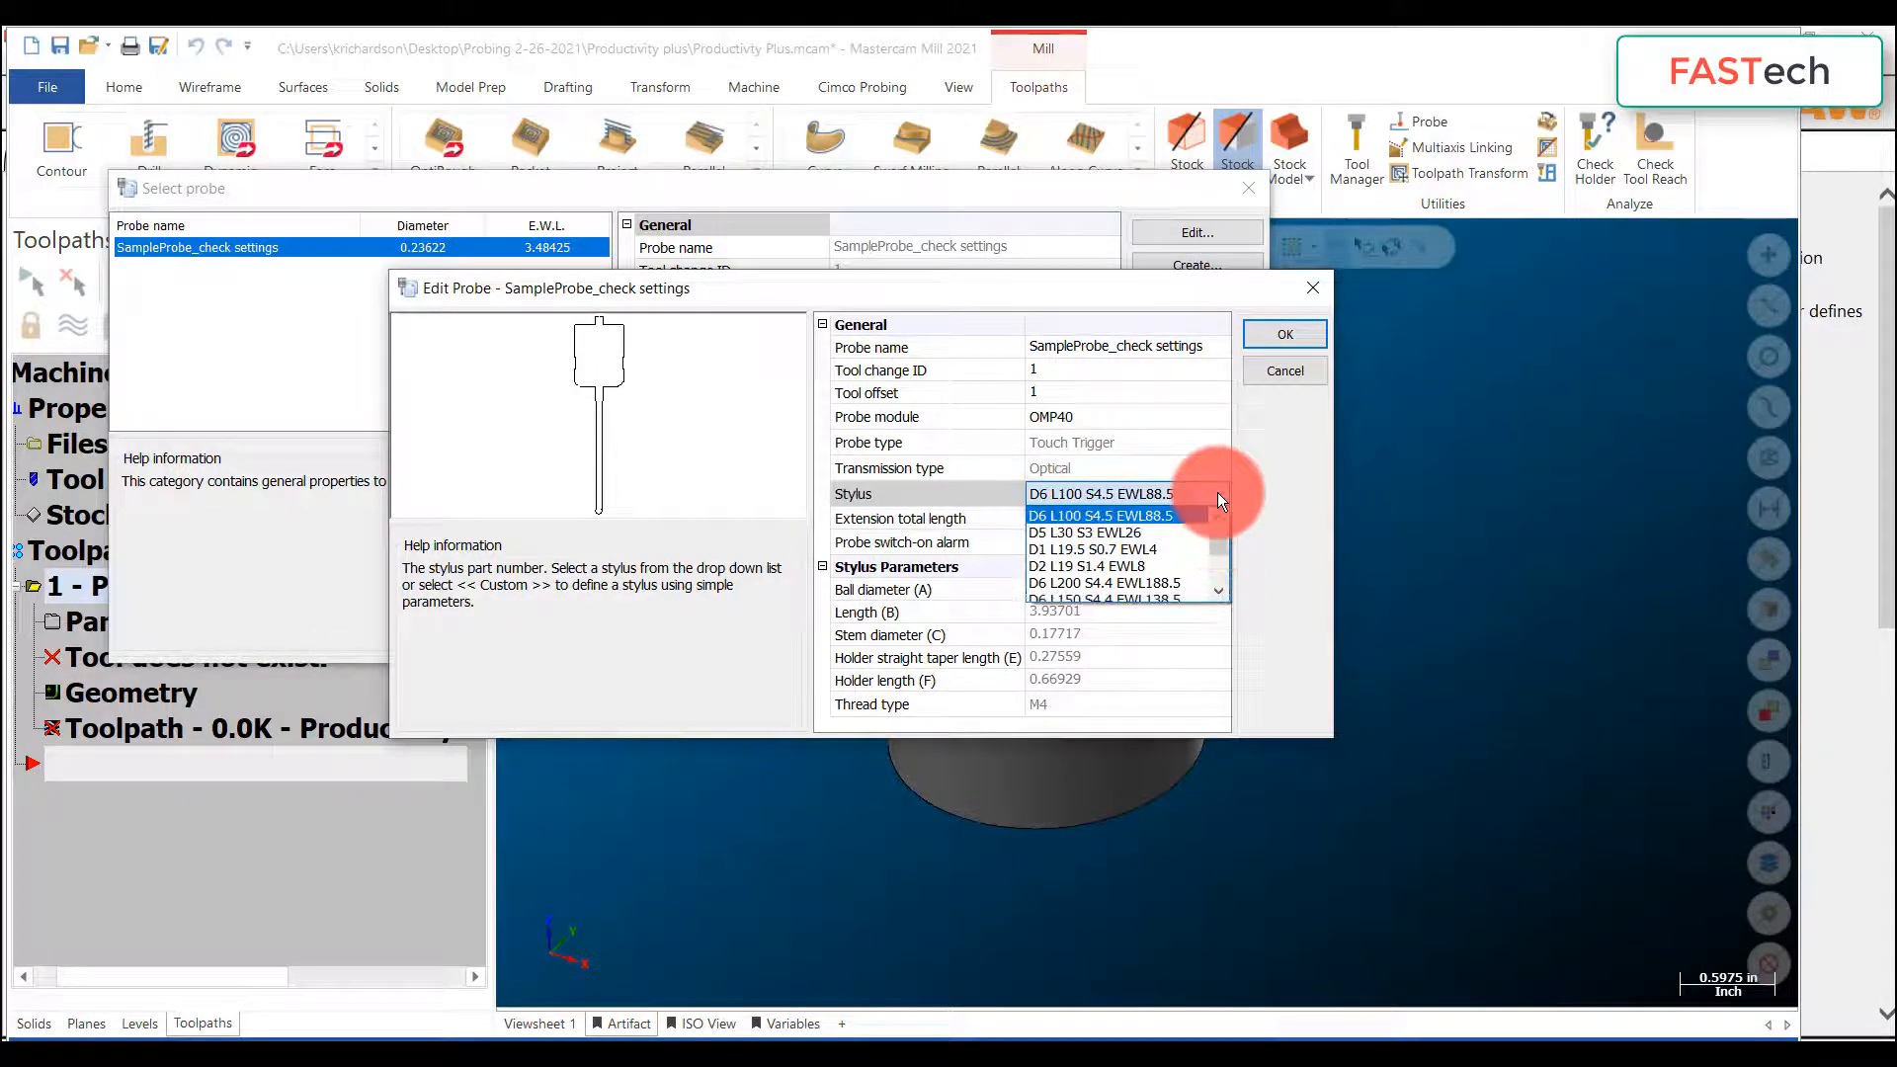
left_click(1114, 535)
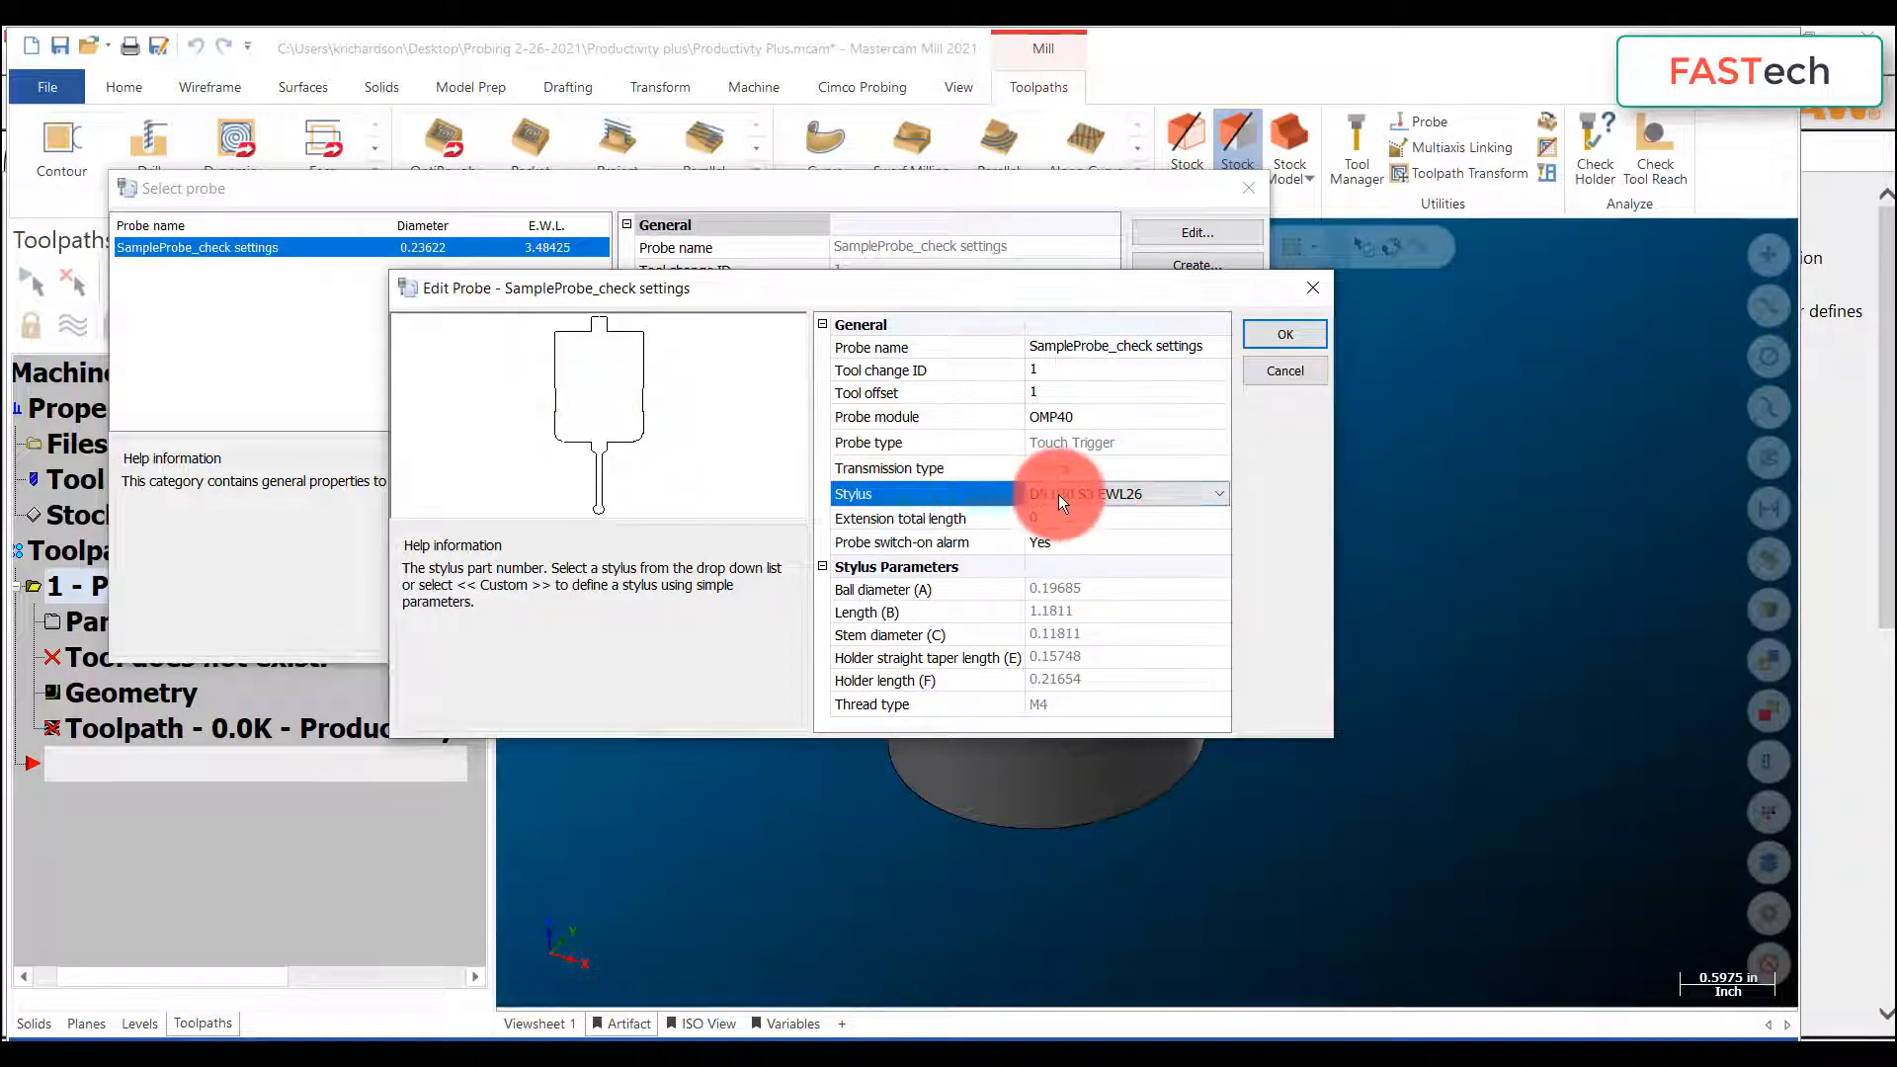
Step: Switch the sample probe's stylus to the Custom definition and accept the probe edits
left_click(1224, 487)
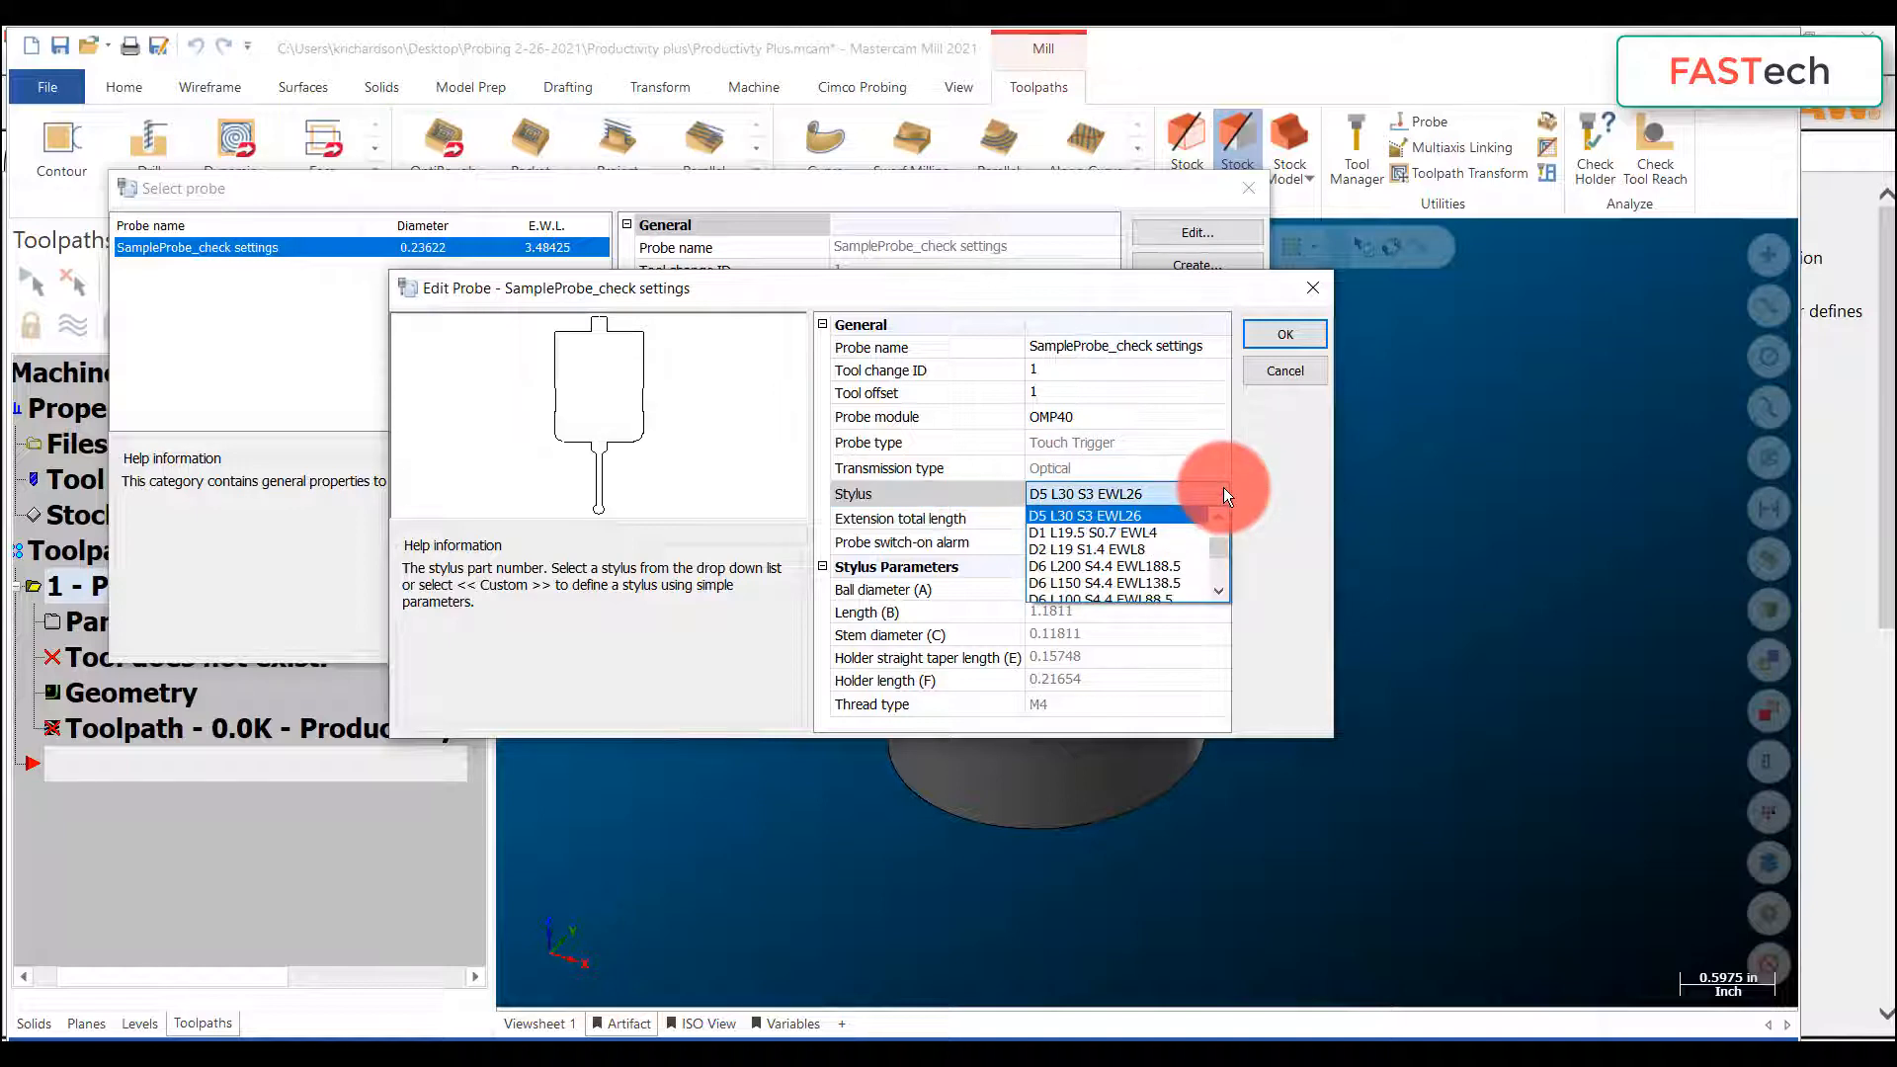
left_click(1223, 488)
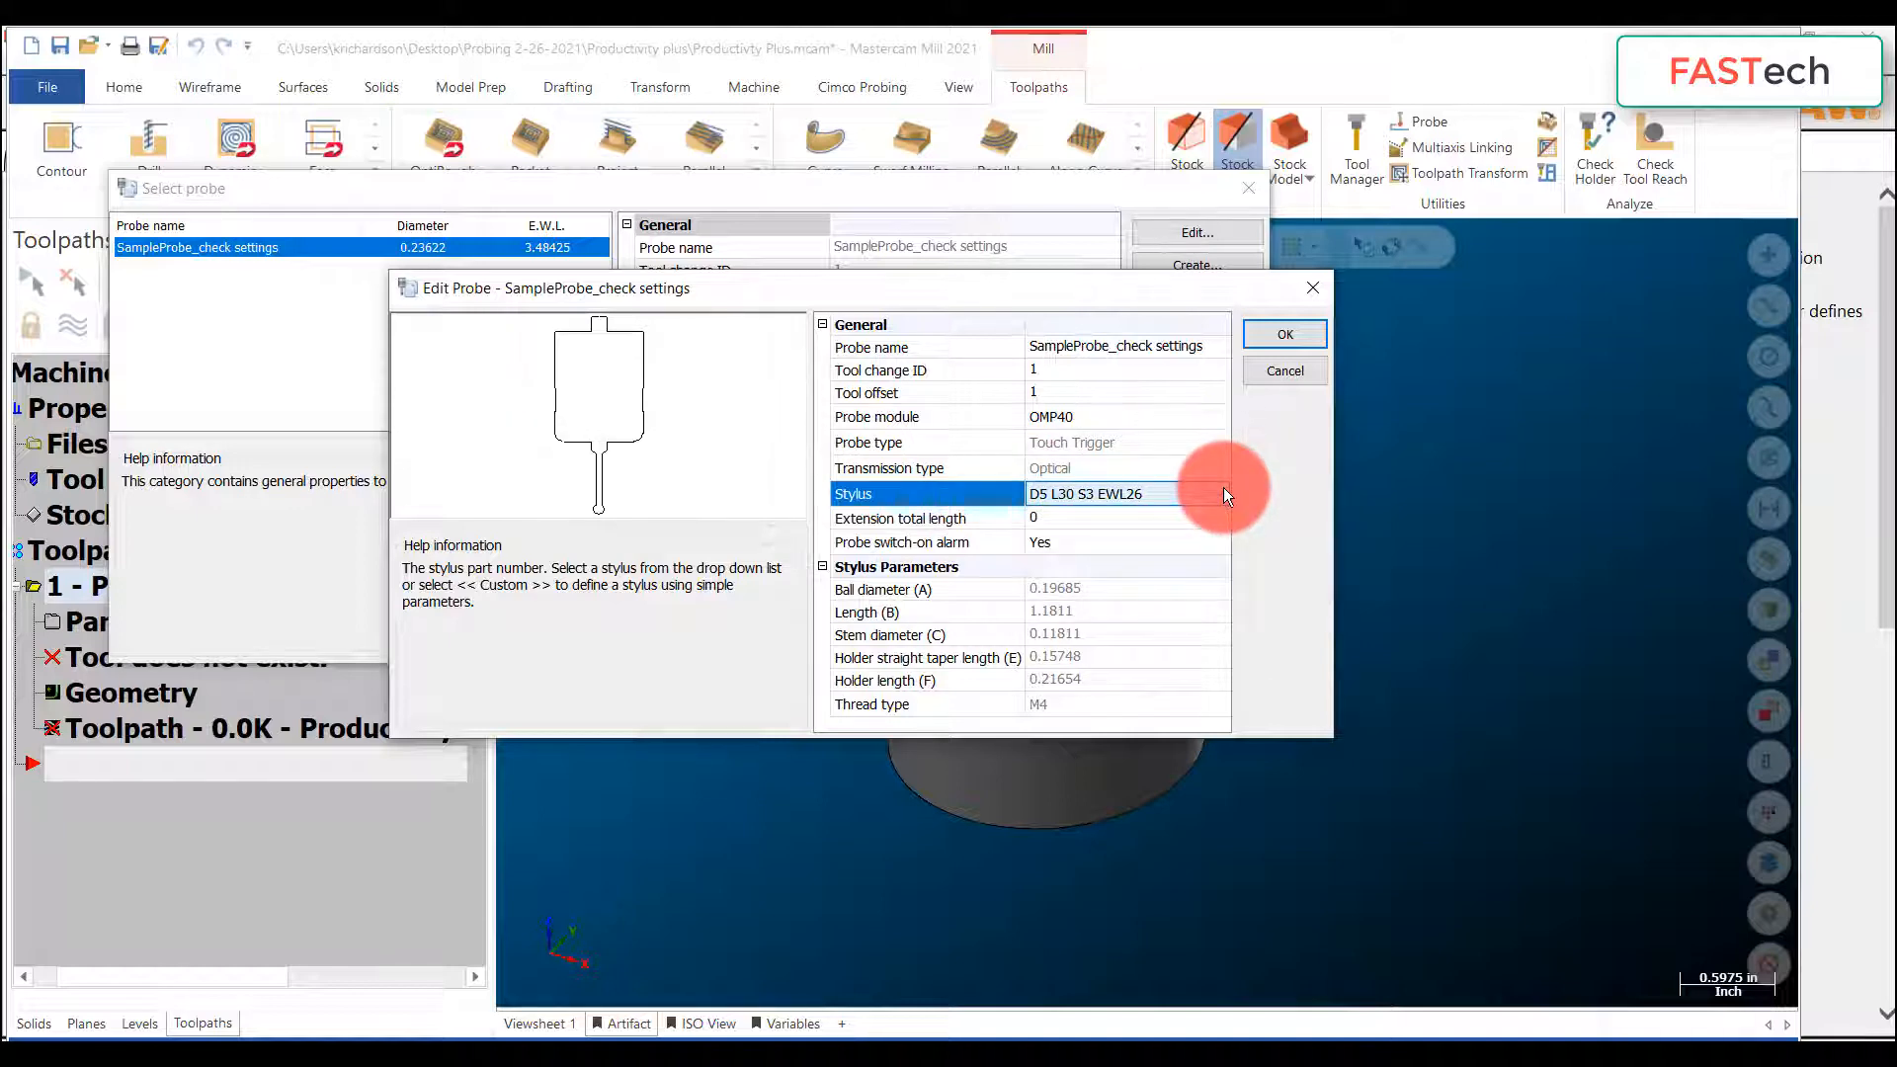
left_click(1223, 490)
scroll(1217, 537, "up", 2)
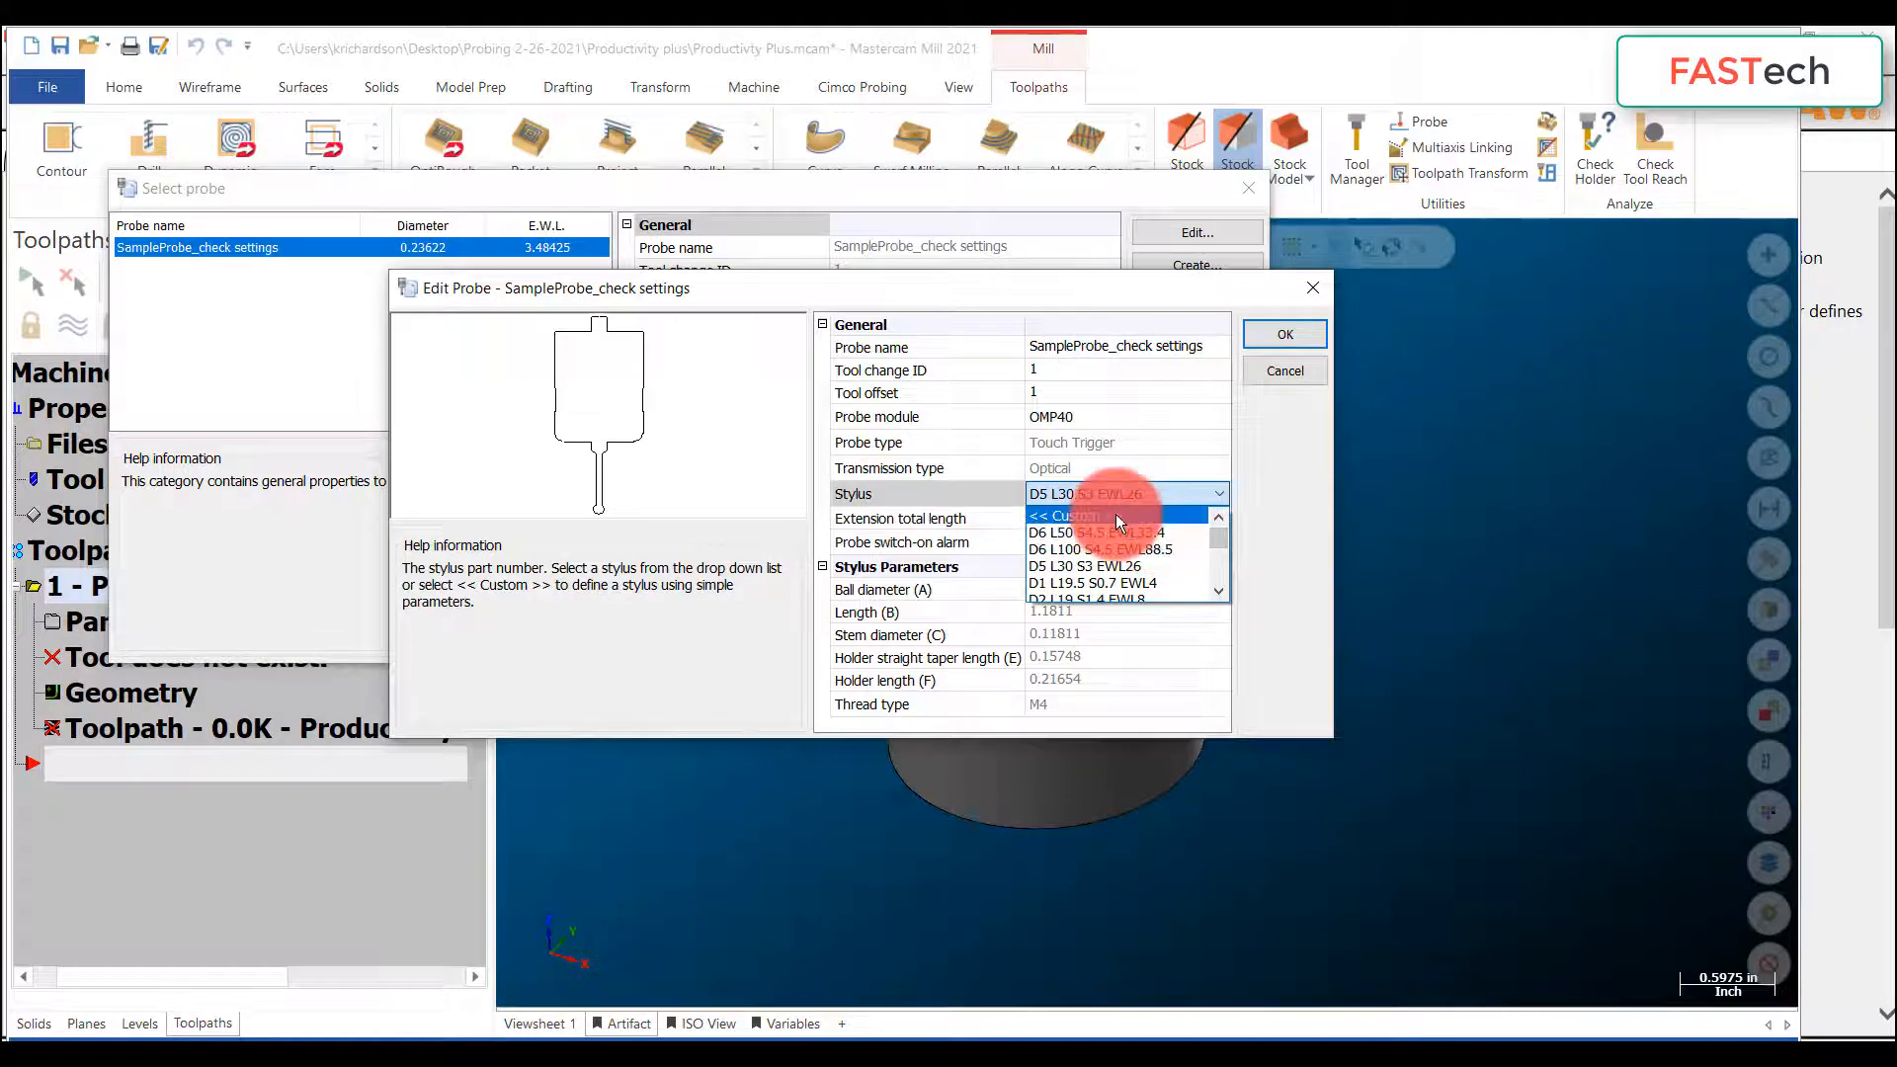
left_click(1117, 515)
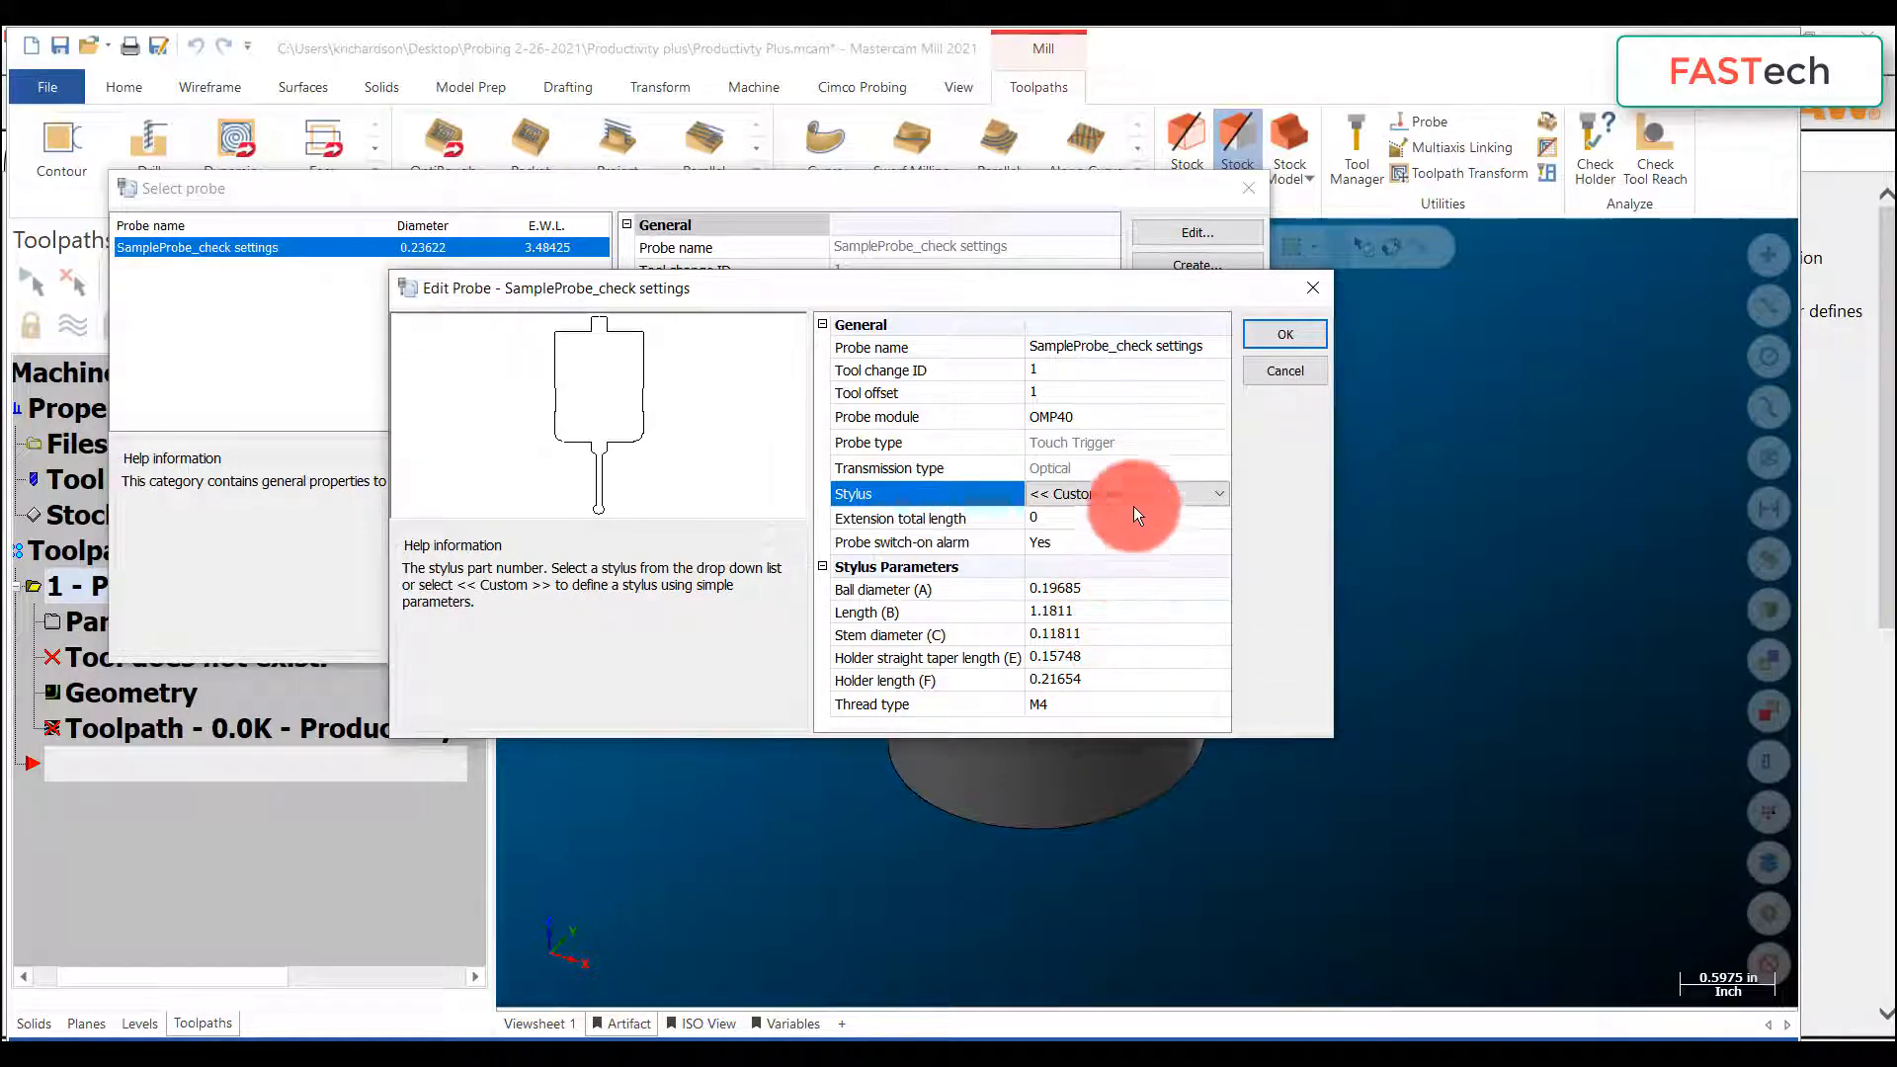
left_click(1275, 340)
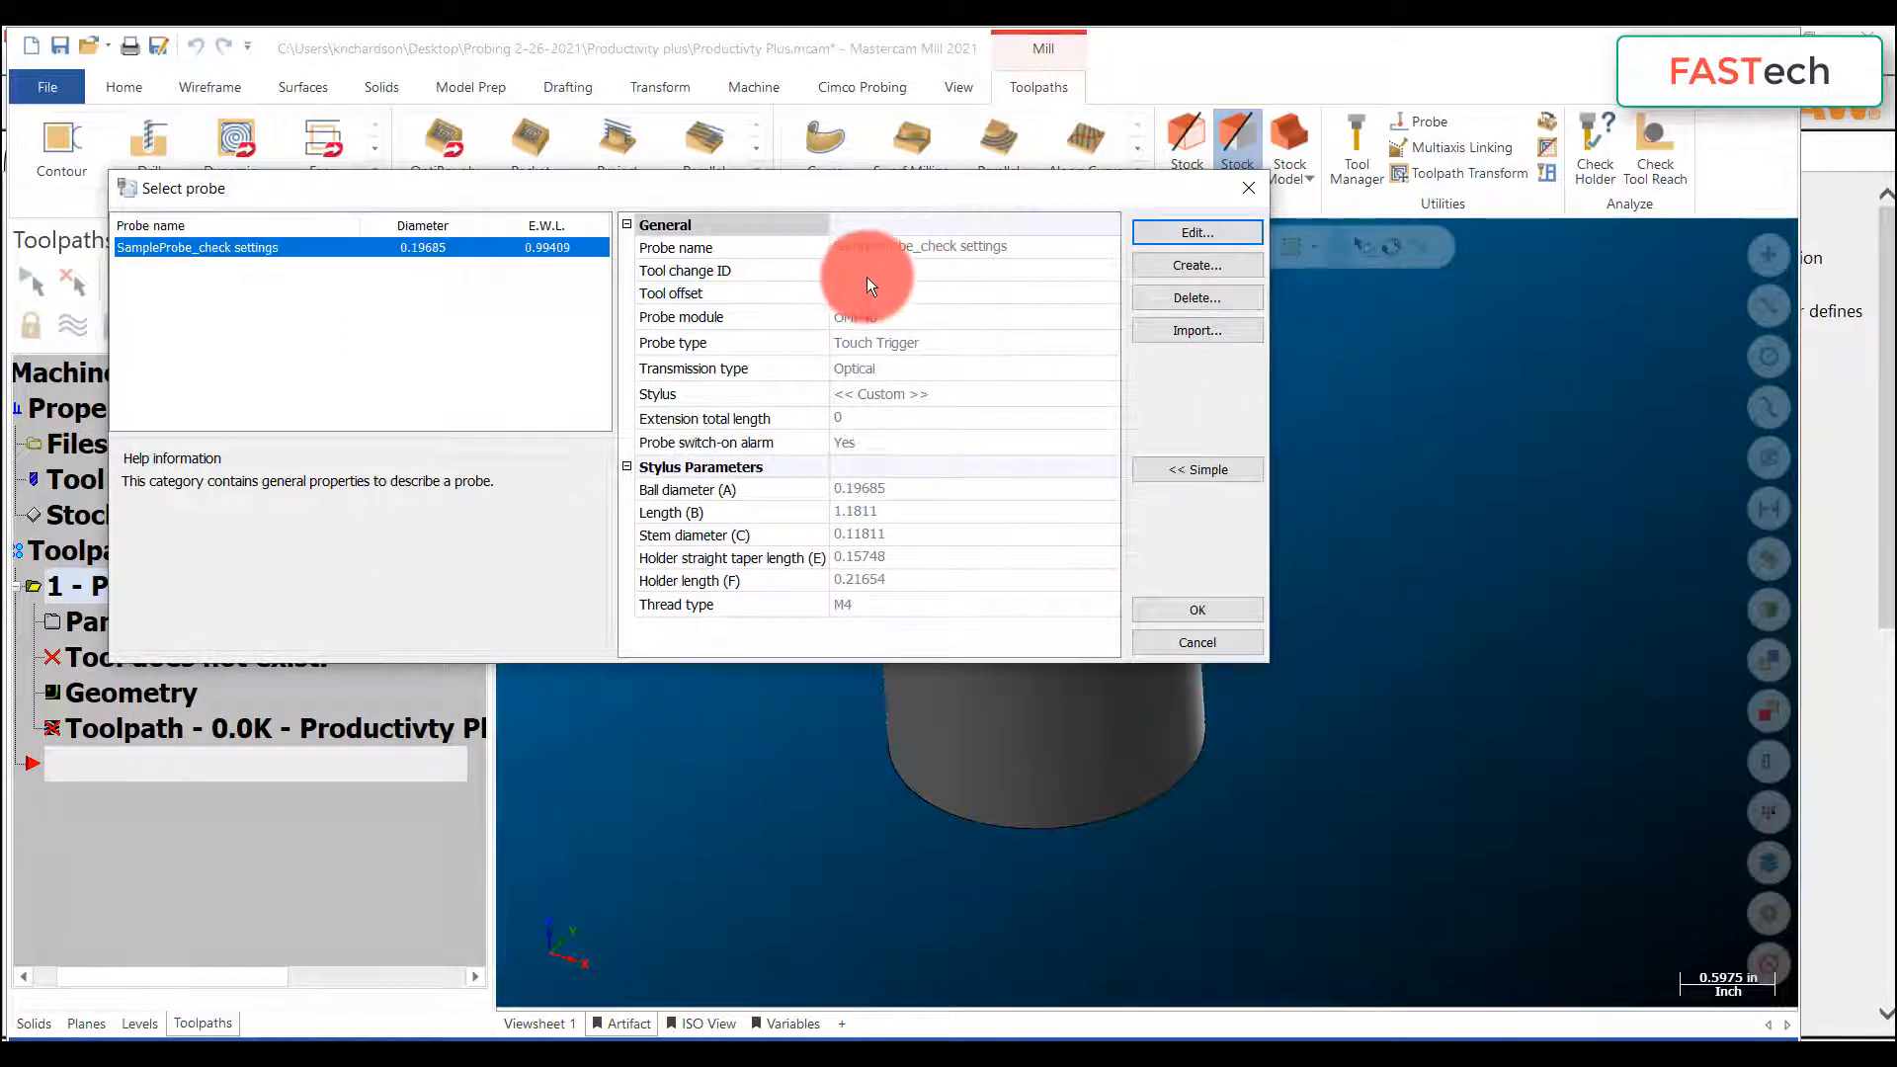
Step: Use the edited sample probe for the operation and save the changes to the probe database
mouse_move(841, 276)
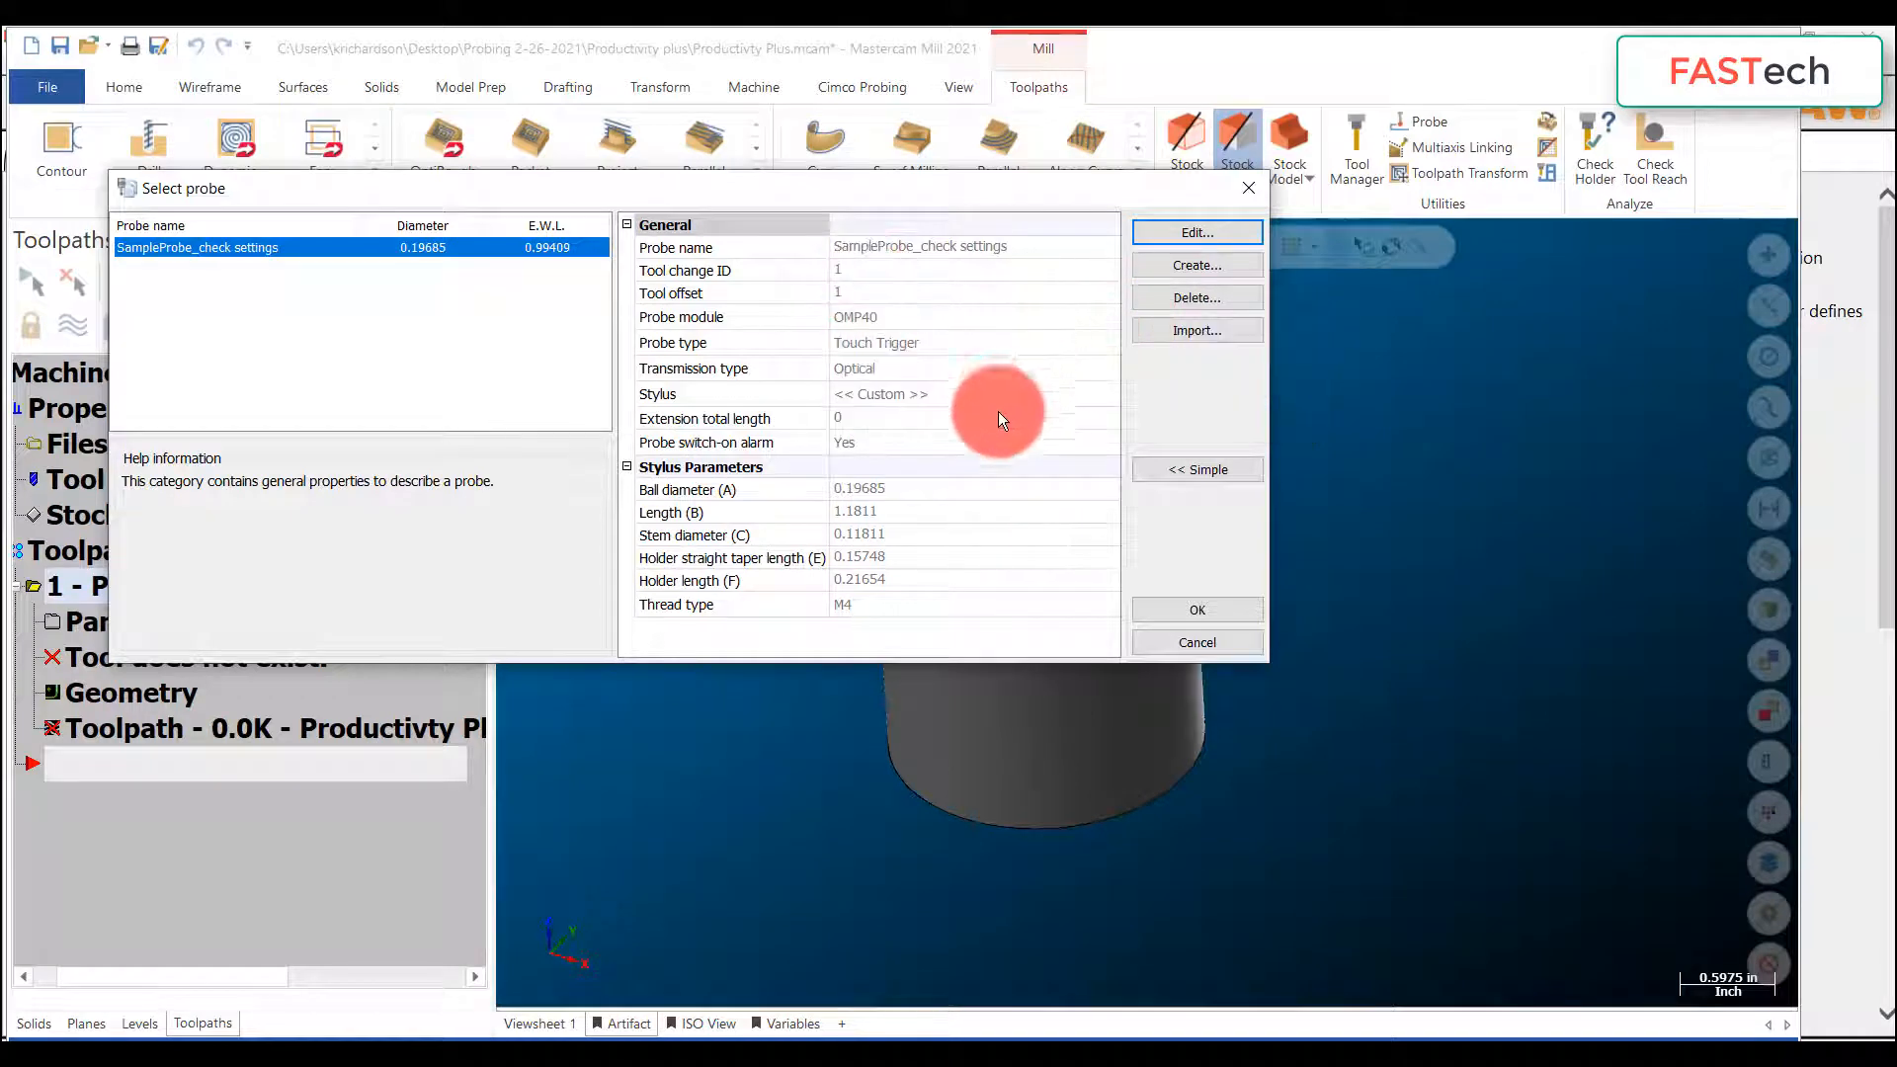
left_click(1183, 610)
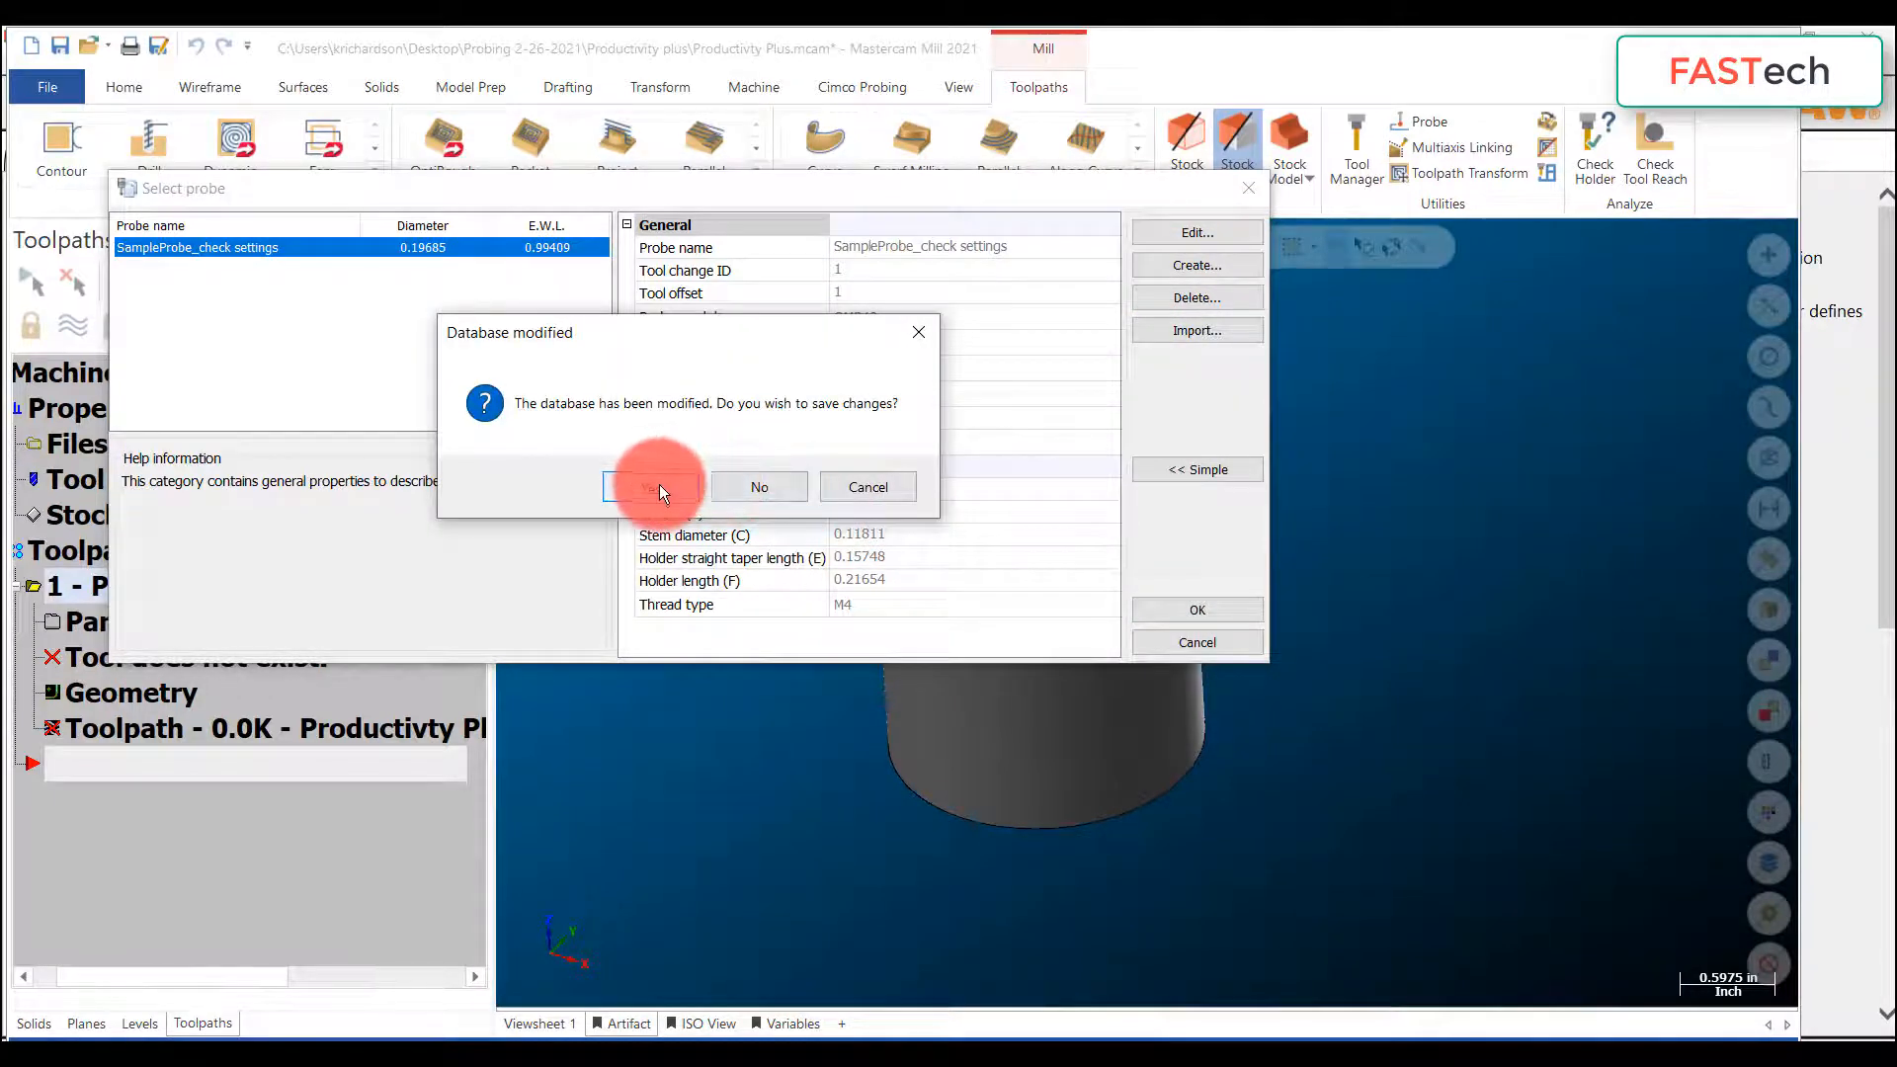
left_click(659, 486)
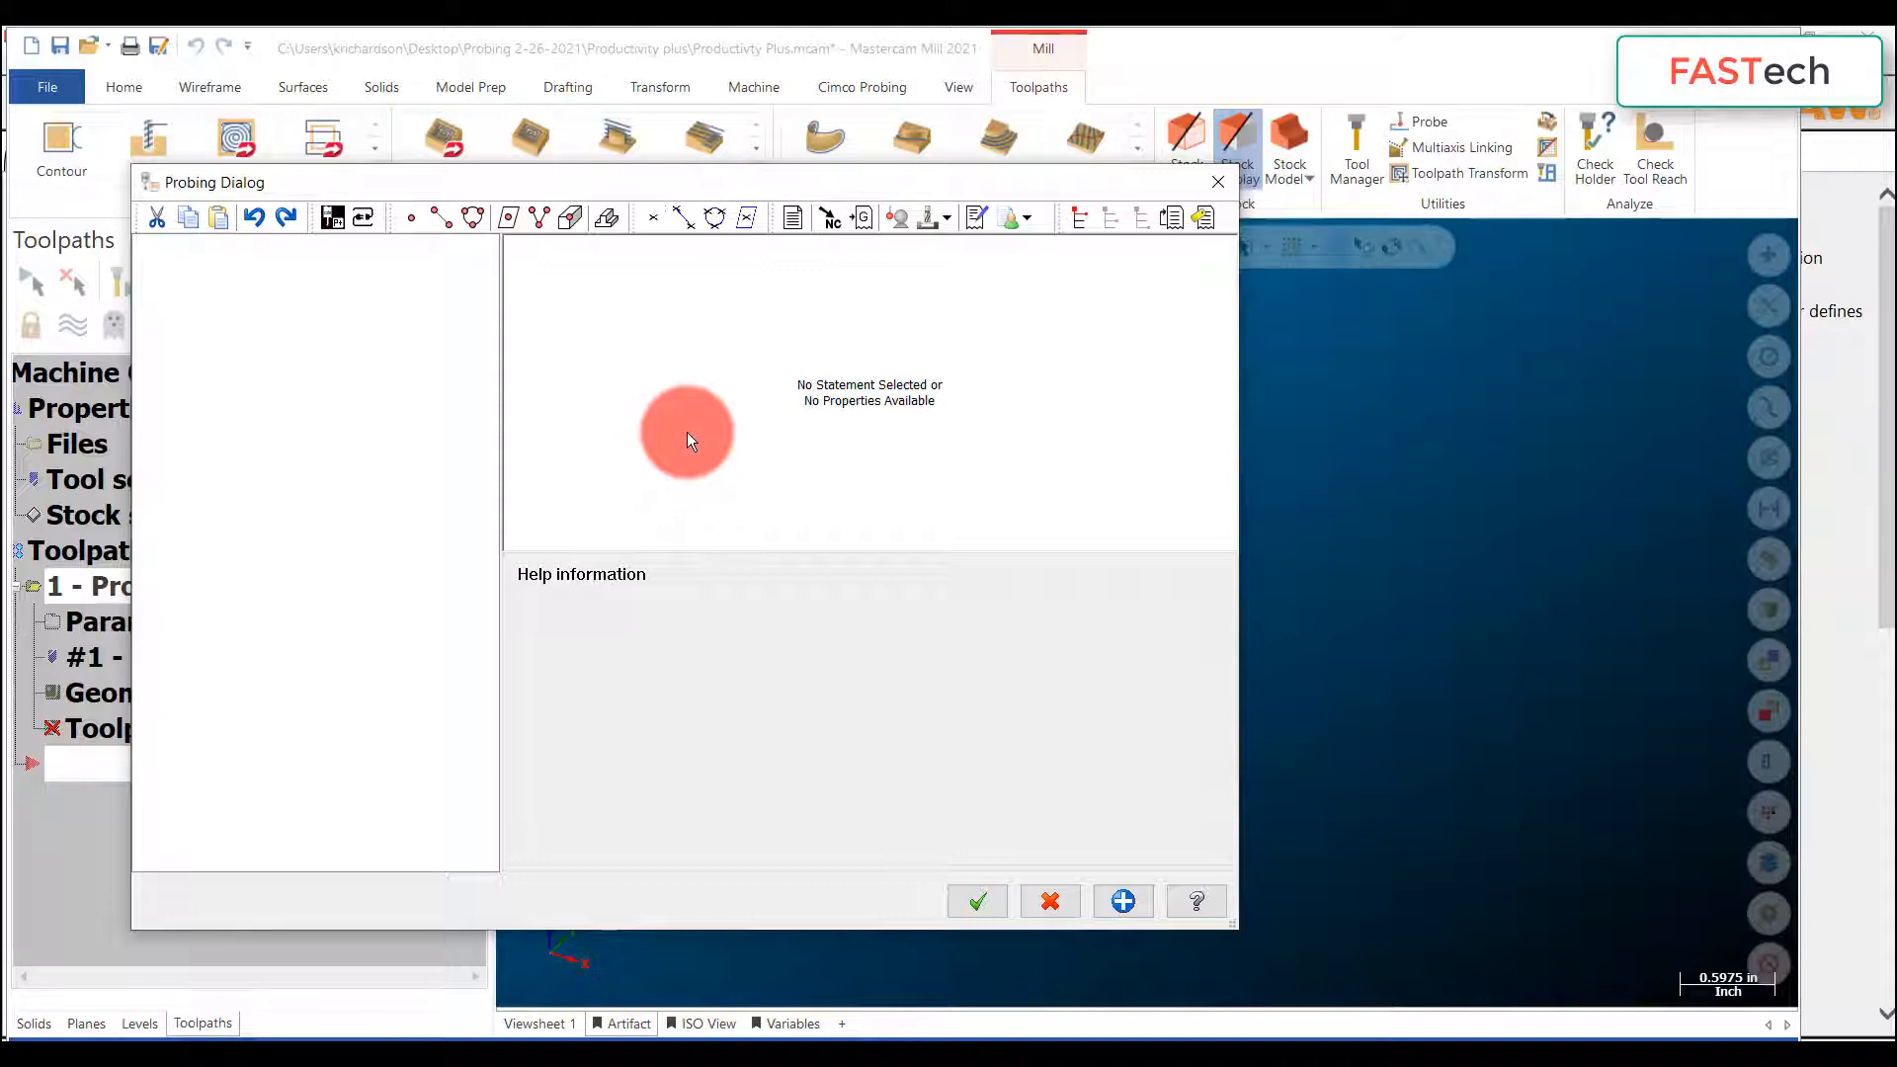
Step: Add a probe calibration to the probing operation and set its artefact location to Probed
left_click(900, 214)
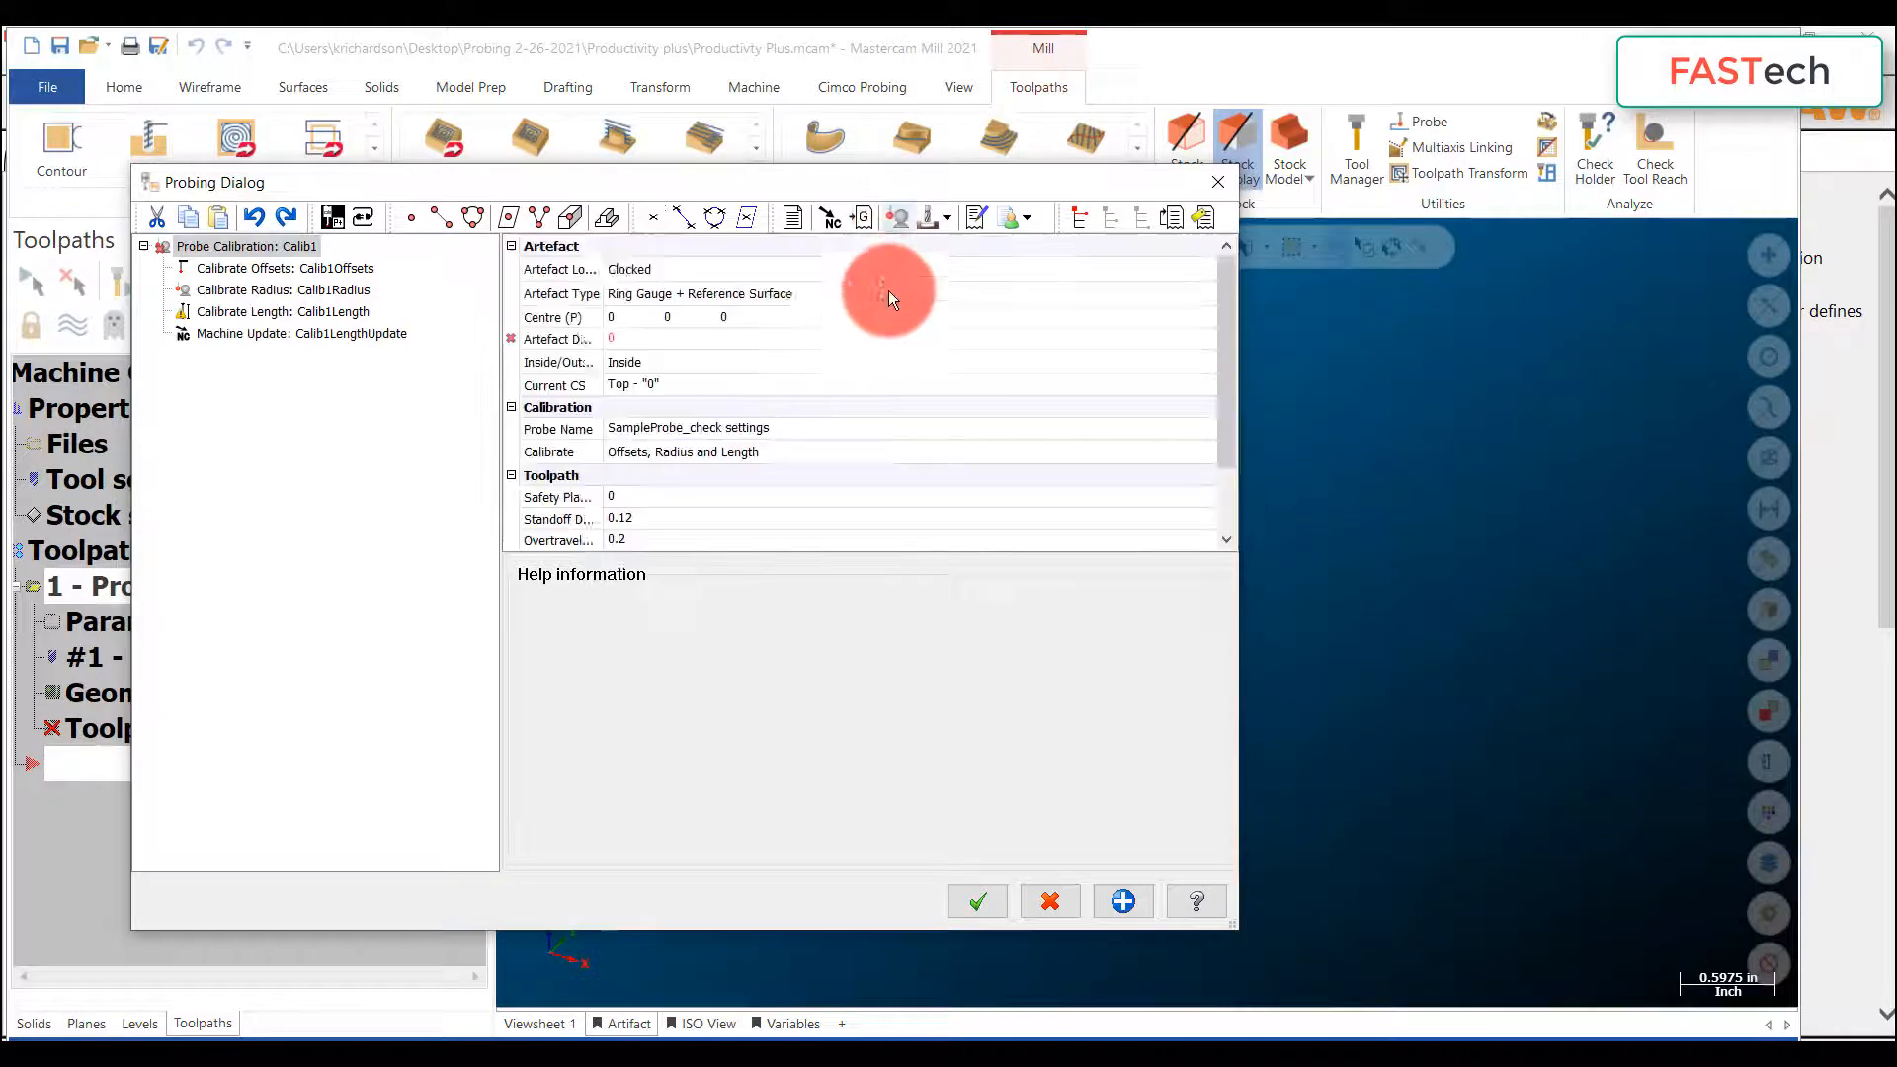
left_click(745, 268)
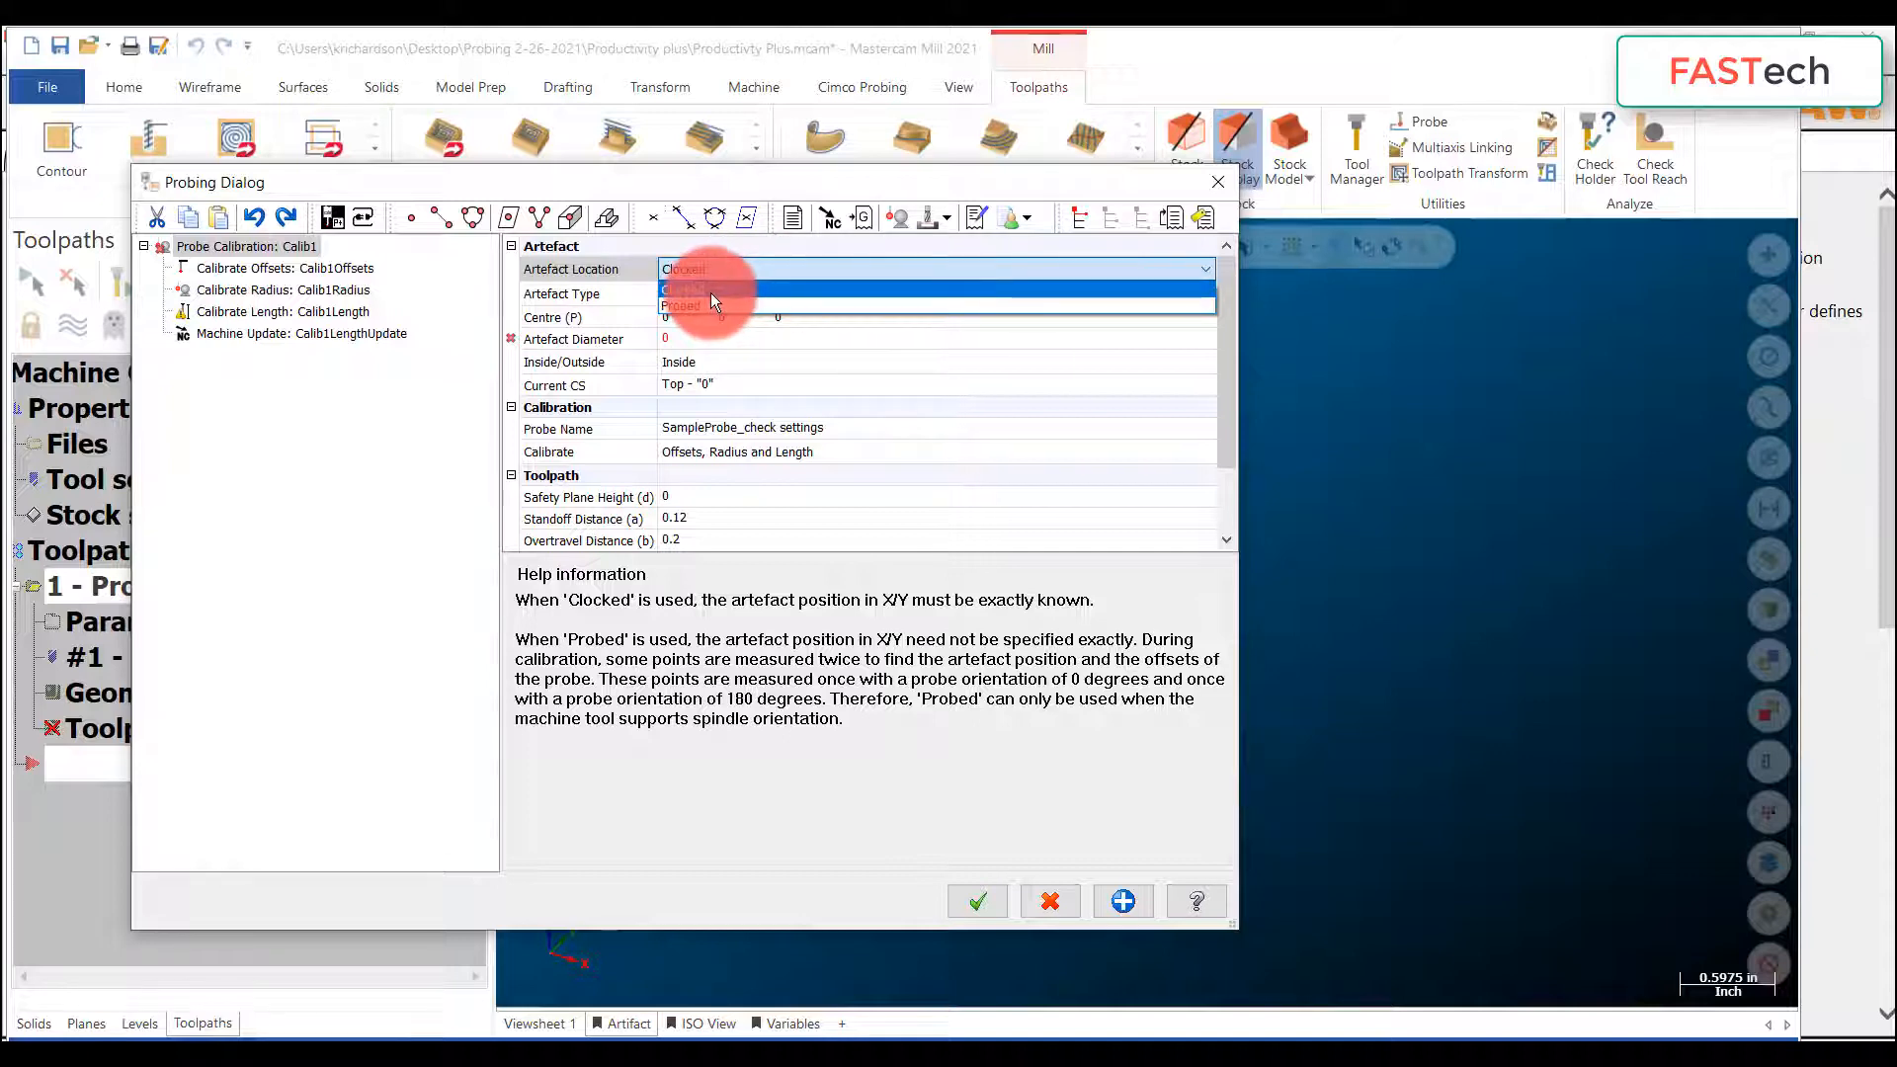
left_click(798, 182)
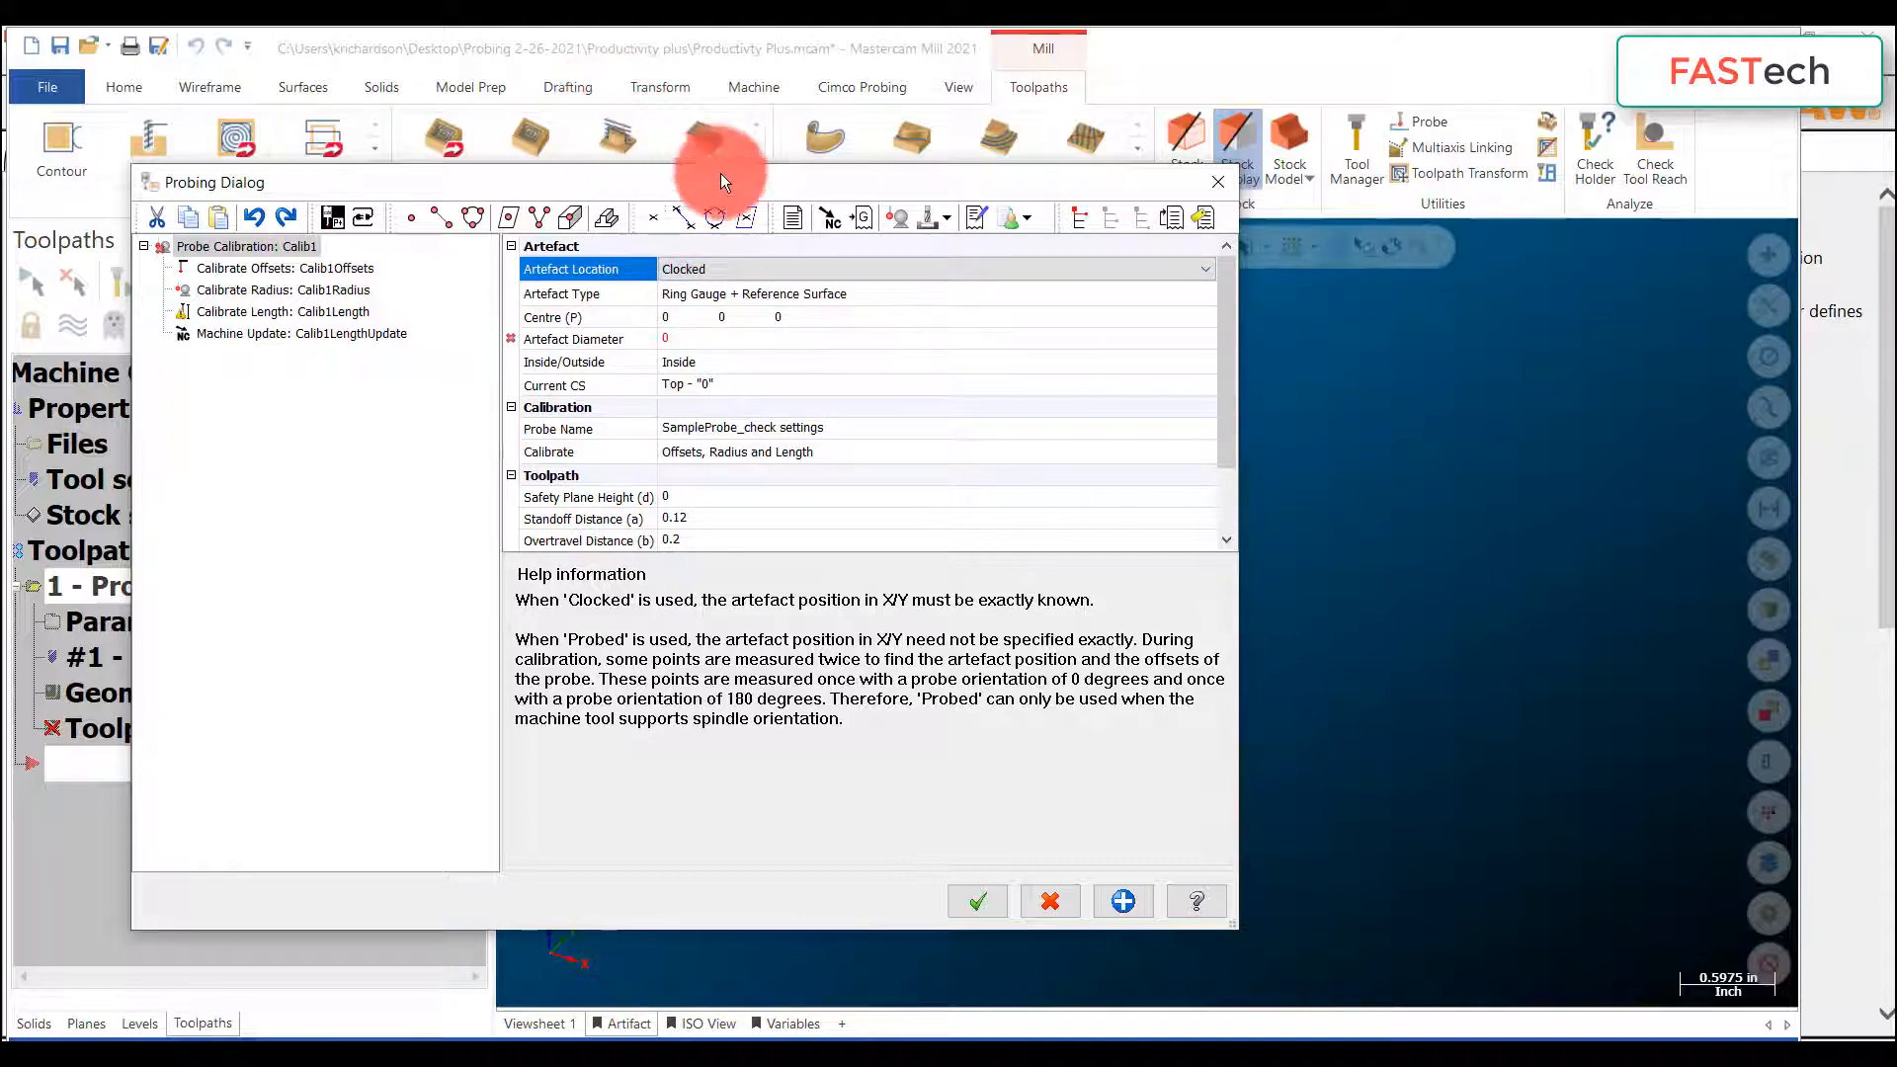
left_click_drag(722, 174, 564, 88)
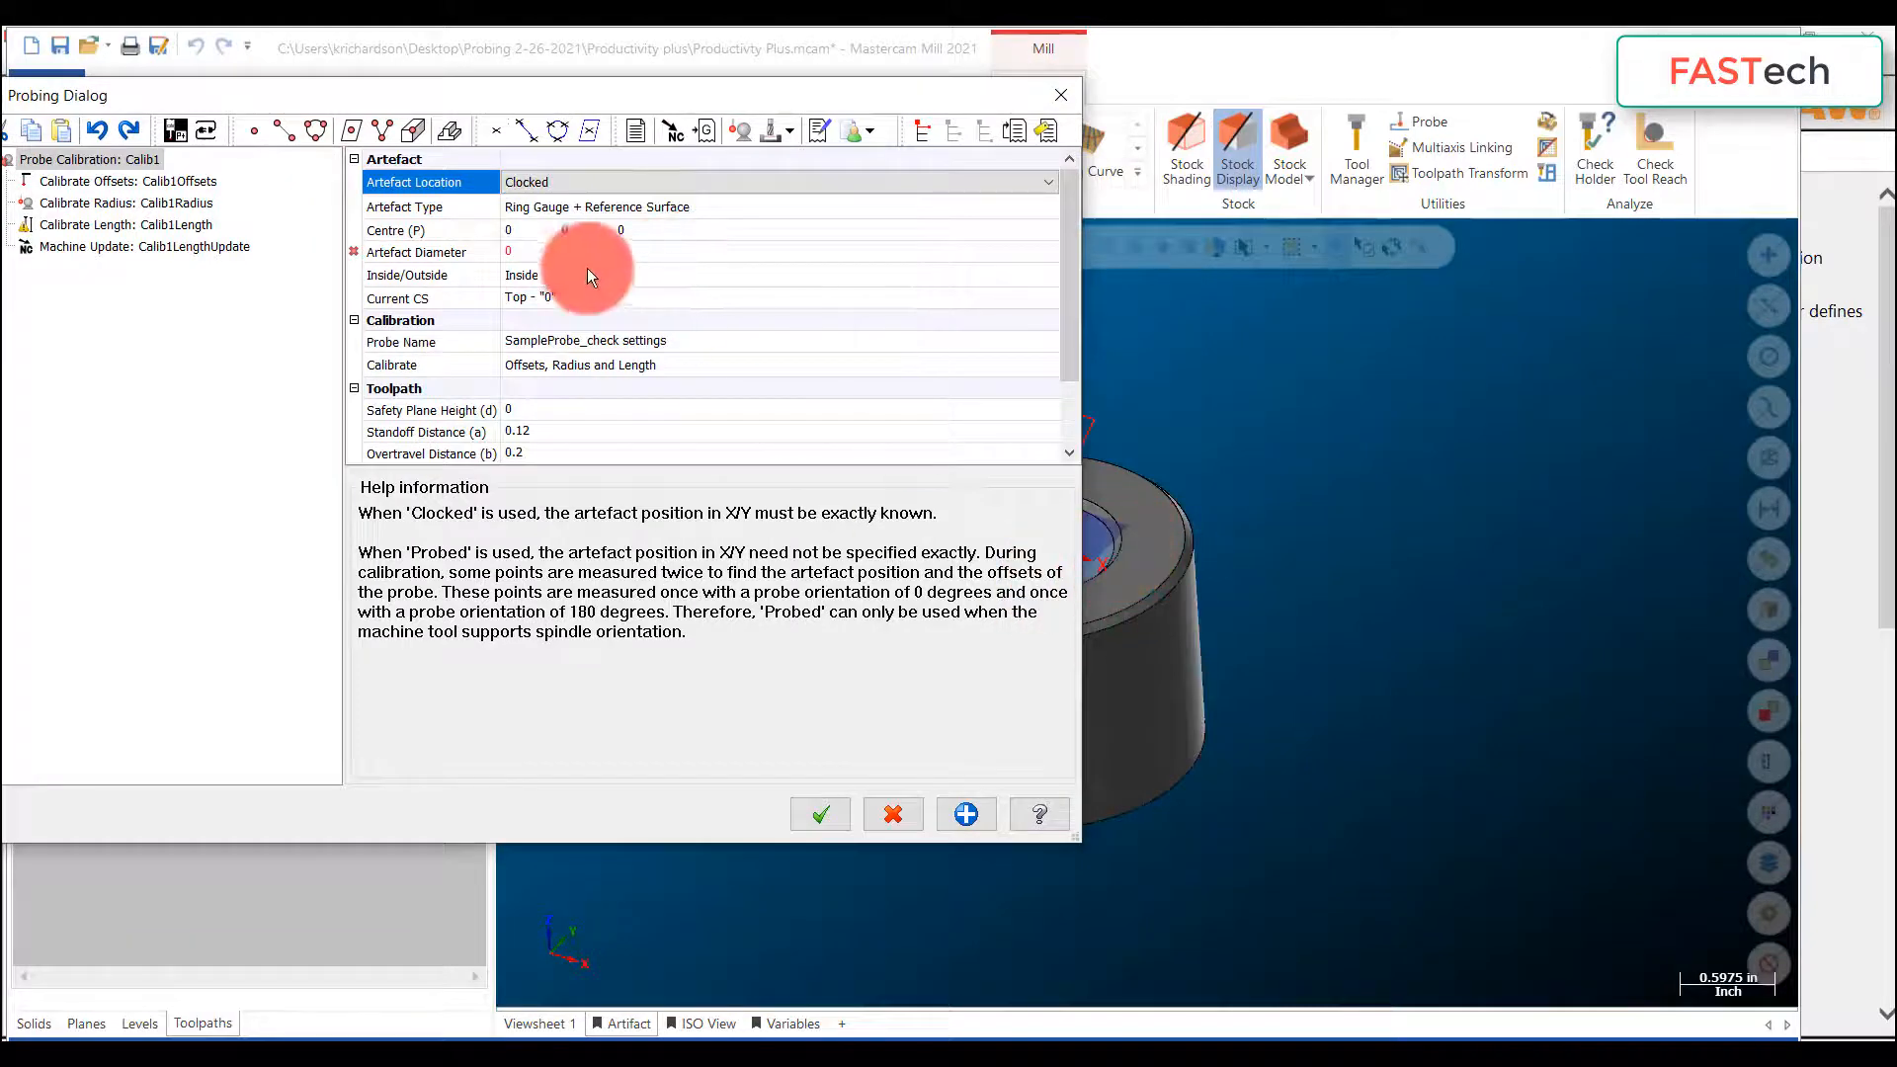
left_click(553, 180)
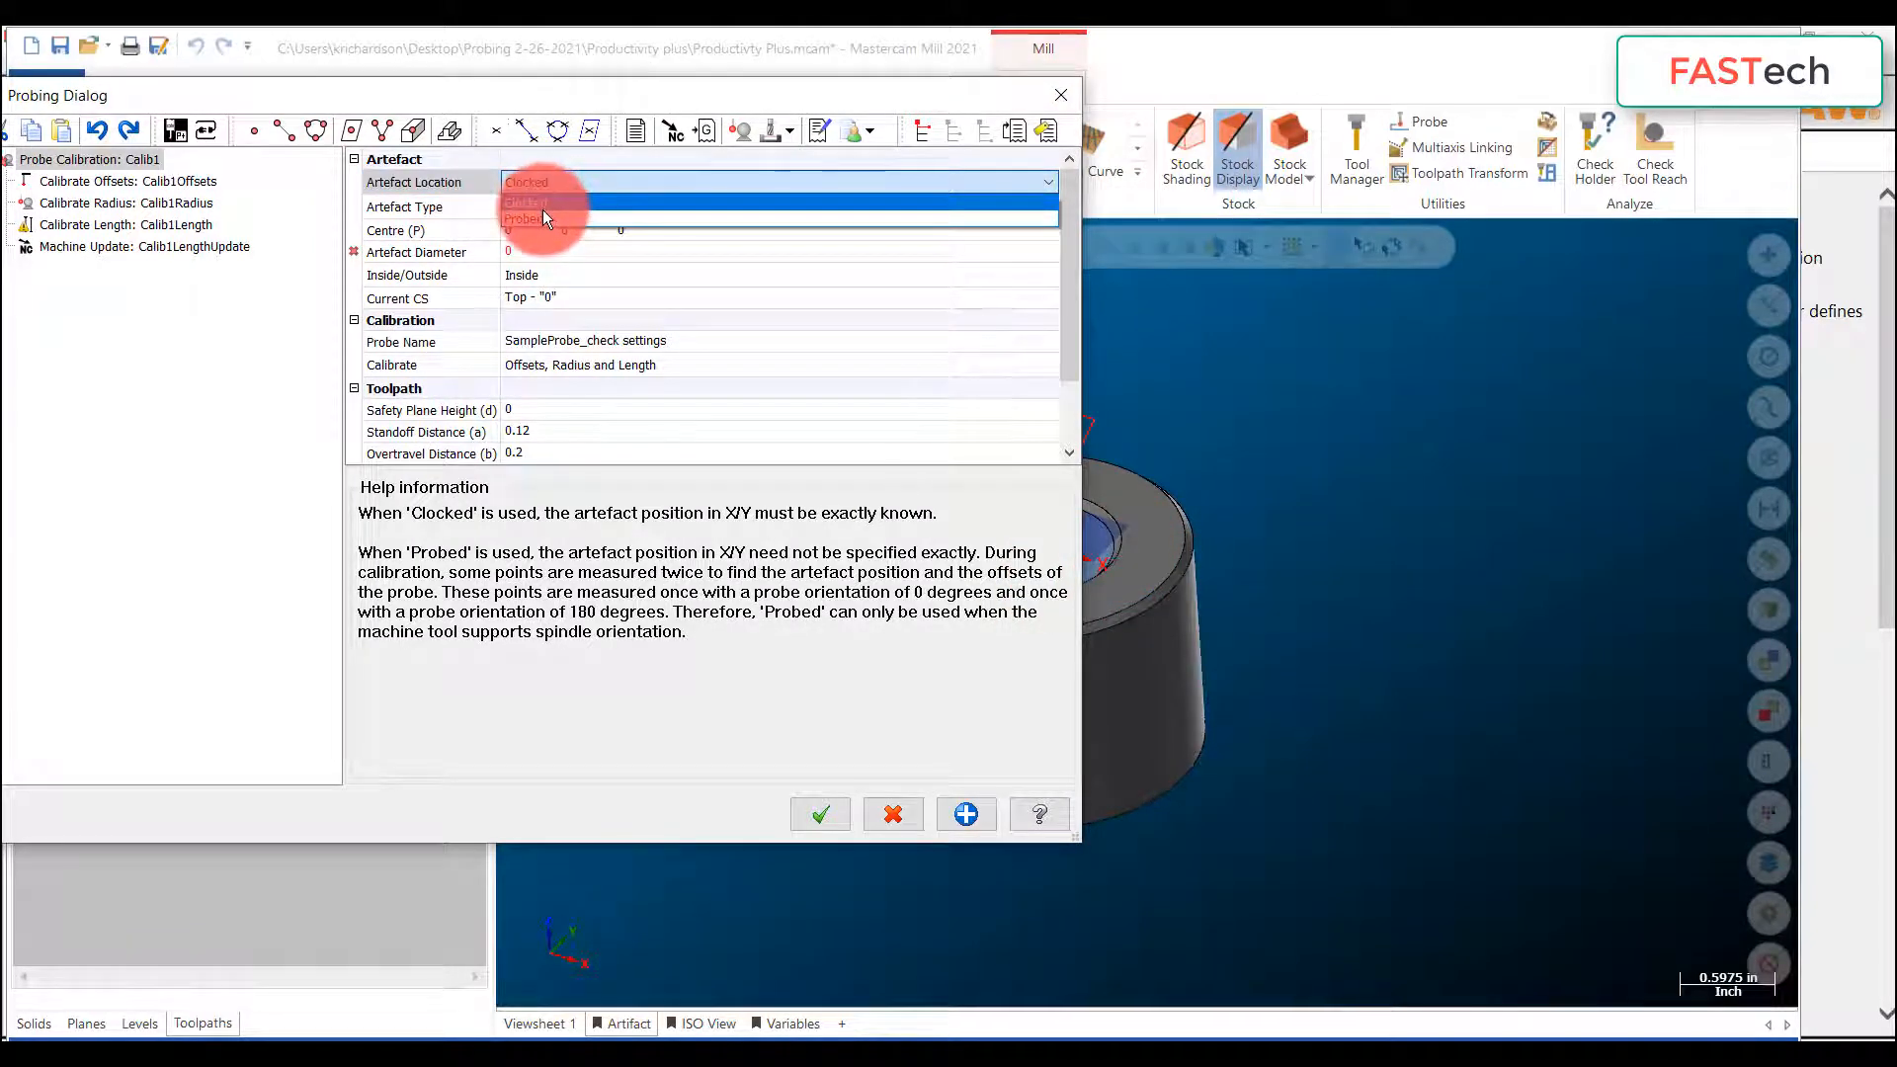
left_click(541, 215)
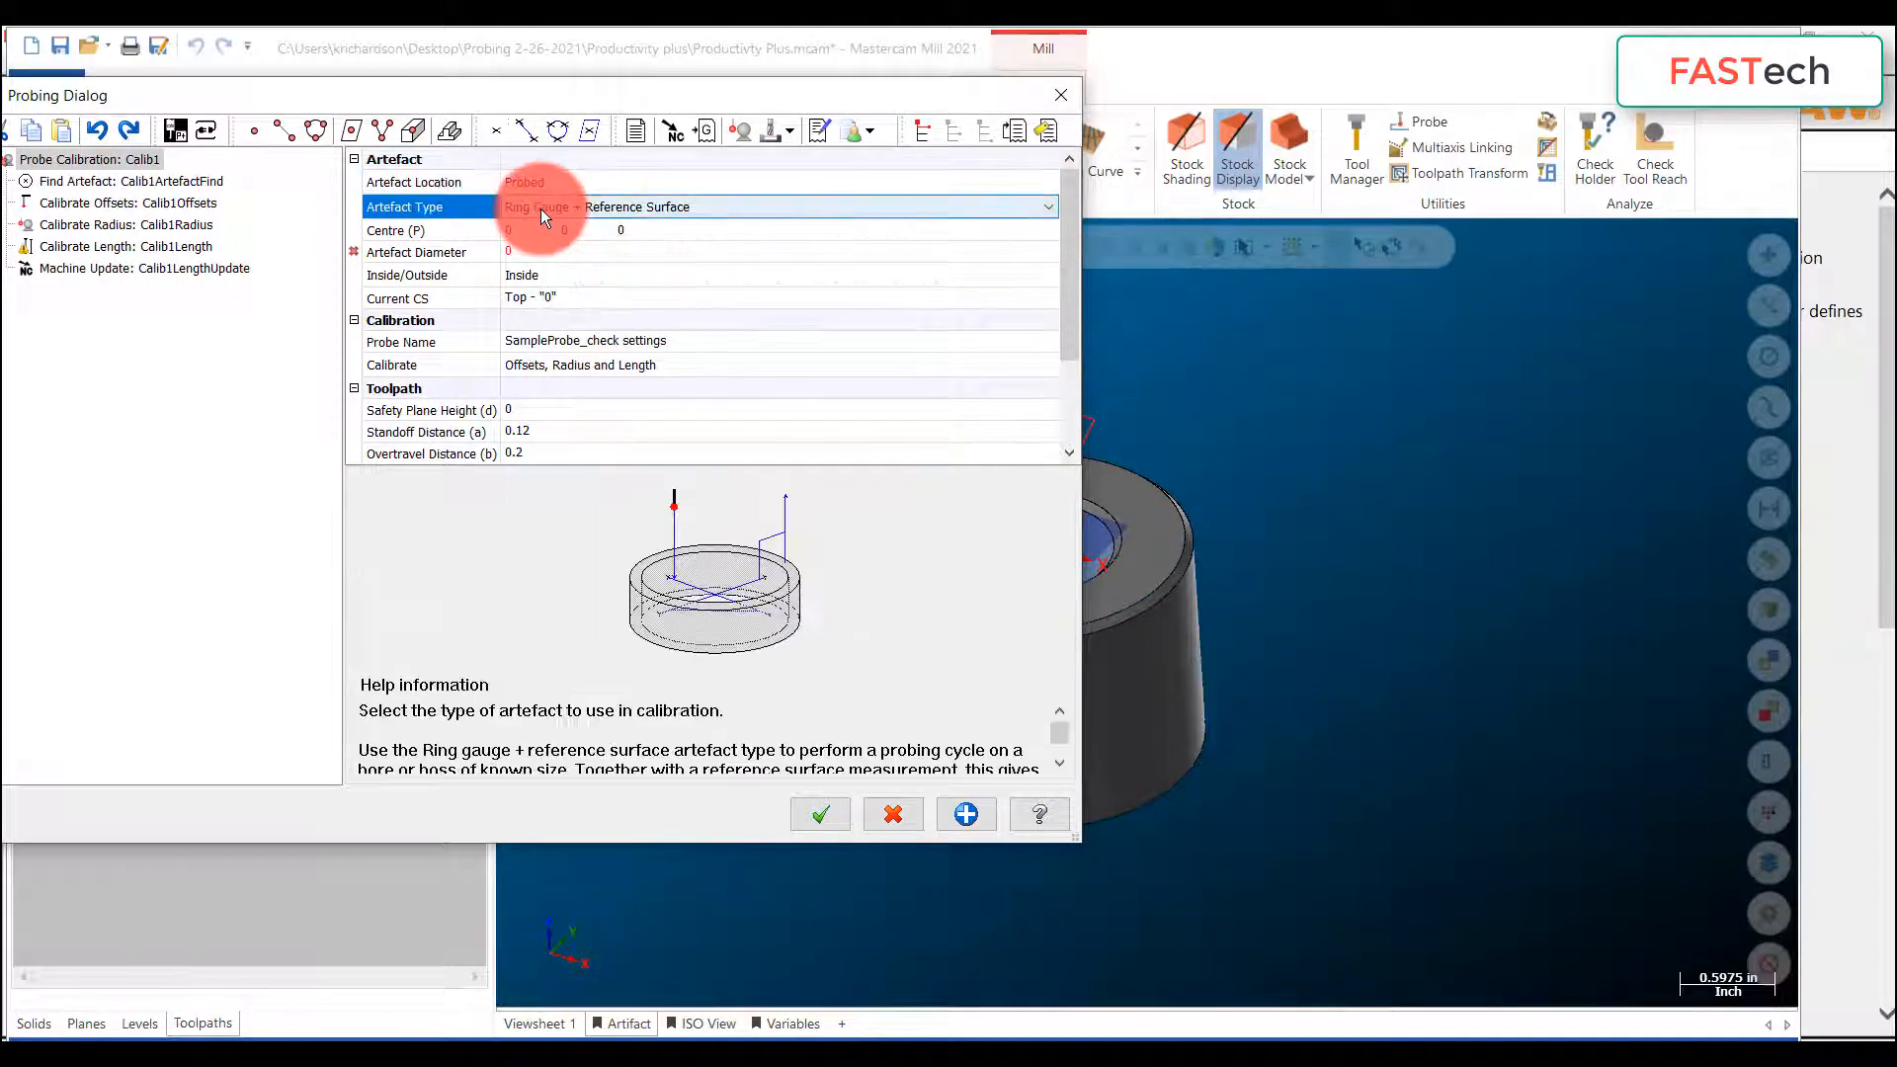
Step: Set the calibration's artefact type to Ring Gauge
left_click(541, 209)
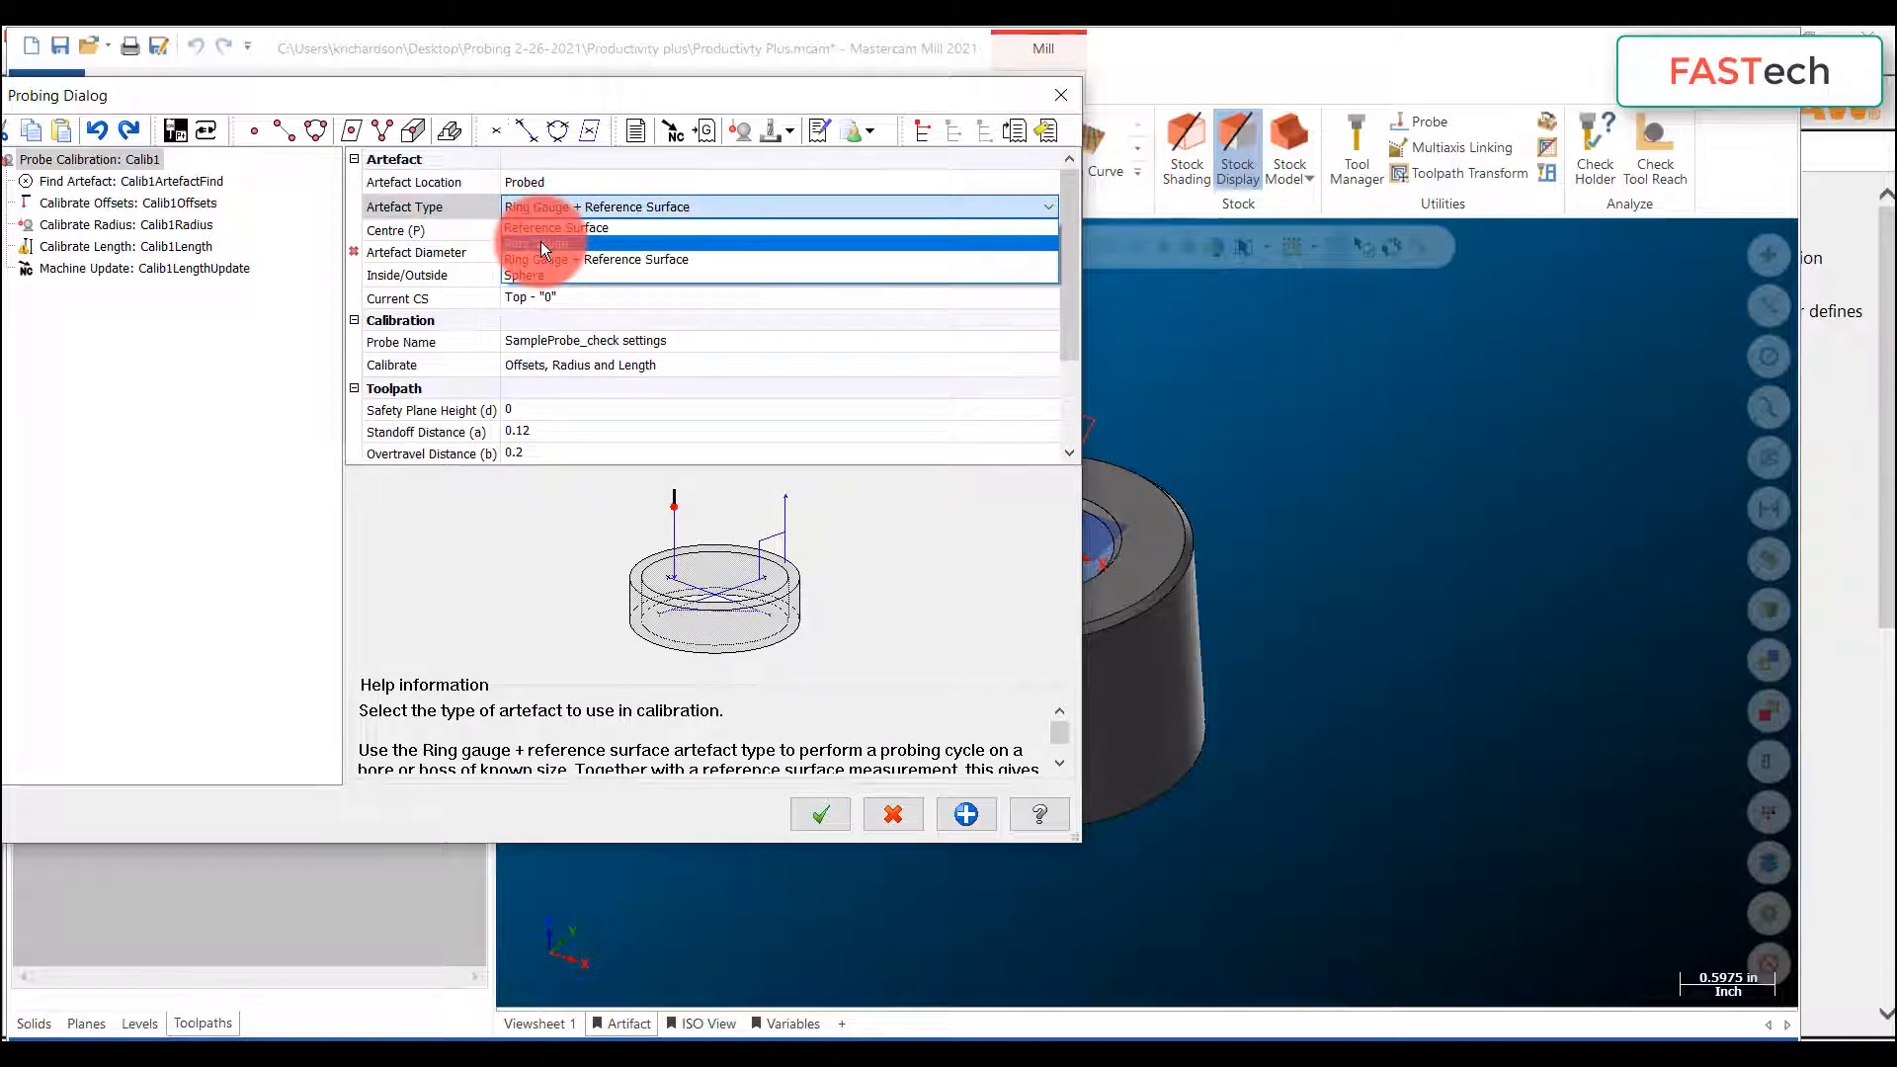
left_click(540, 244)
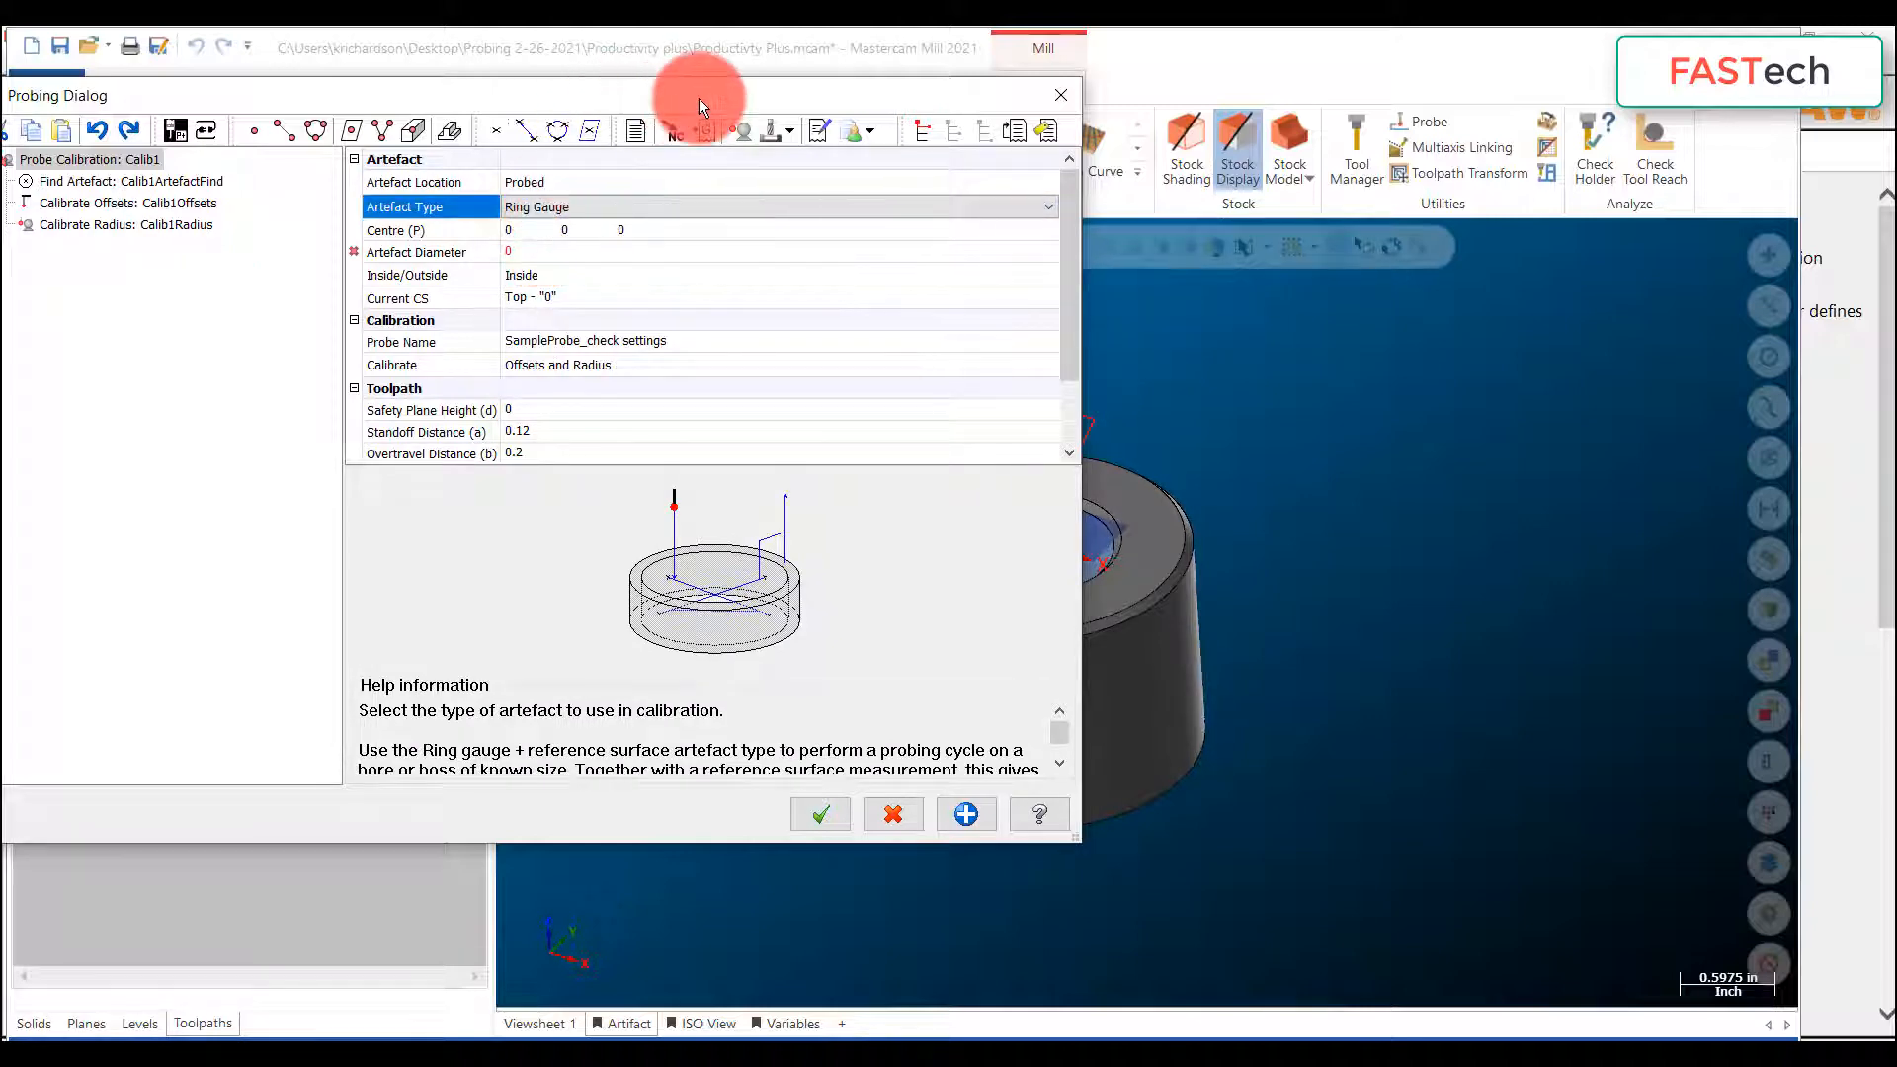
left_click_drag(723, 100, 491, 99)
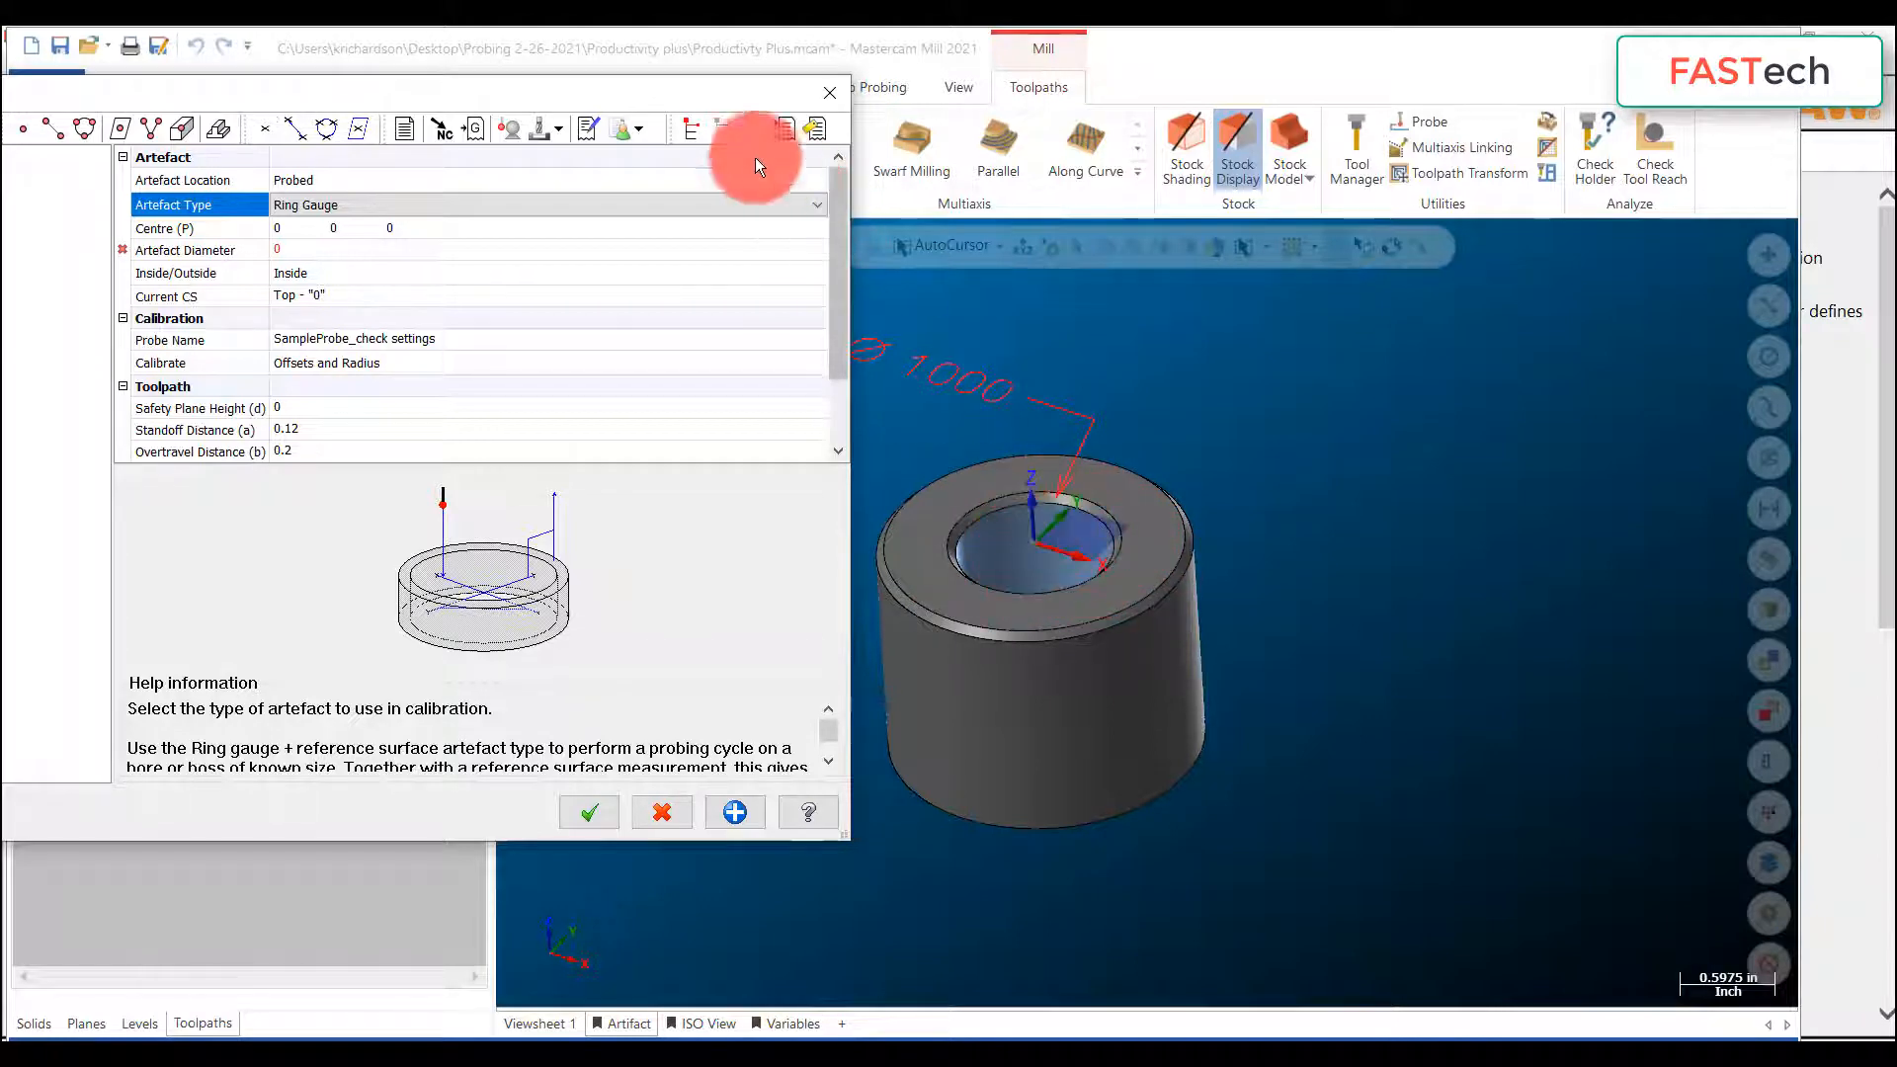
left_click_drag(640, 93, 900, 99)
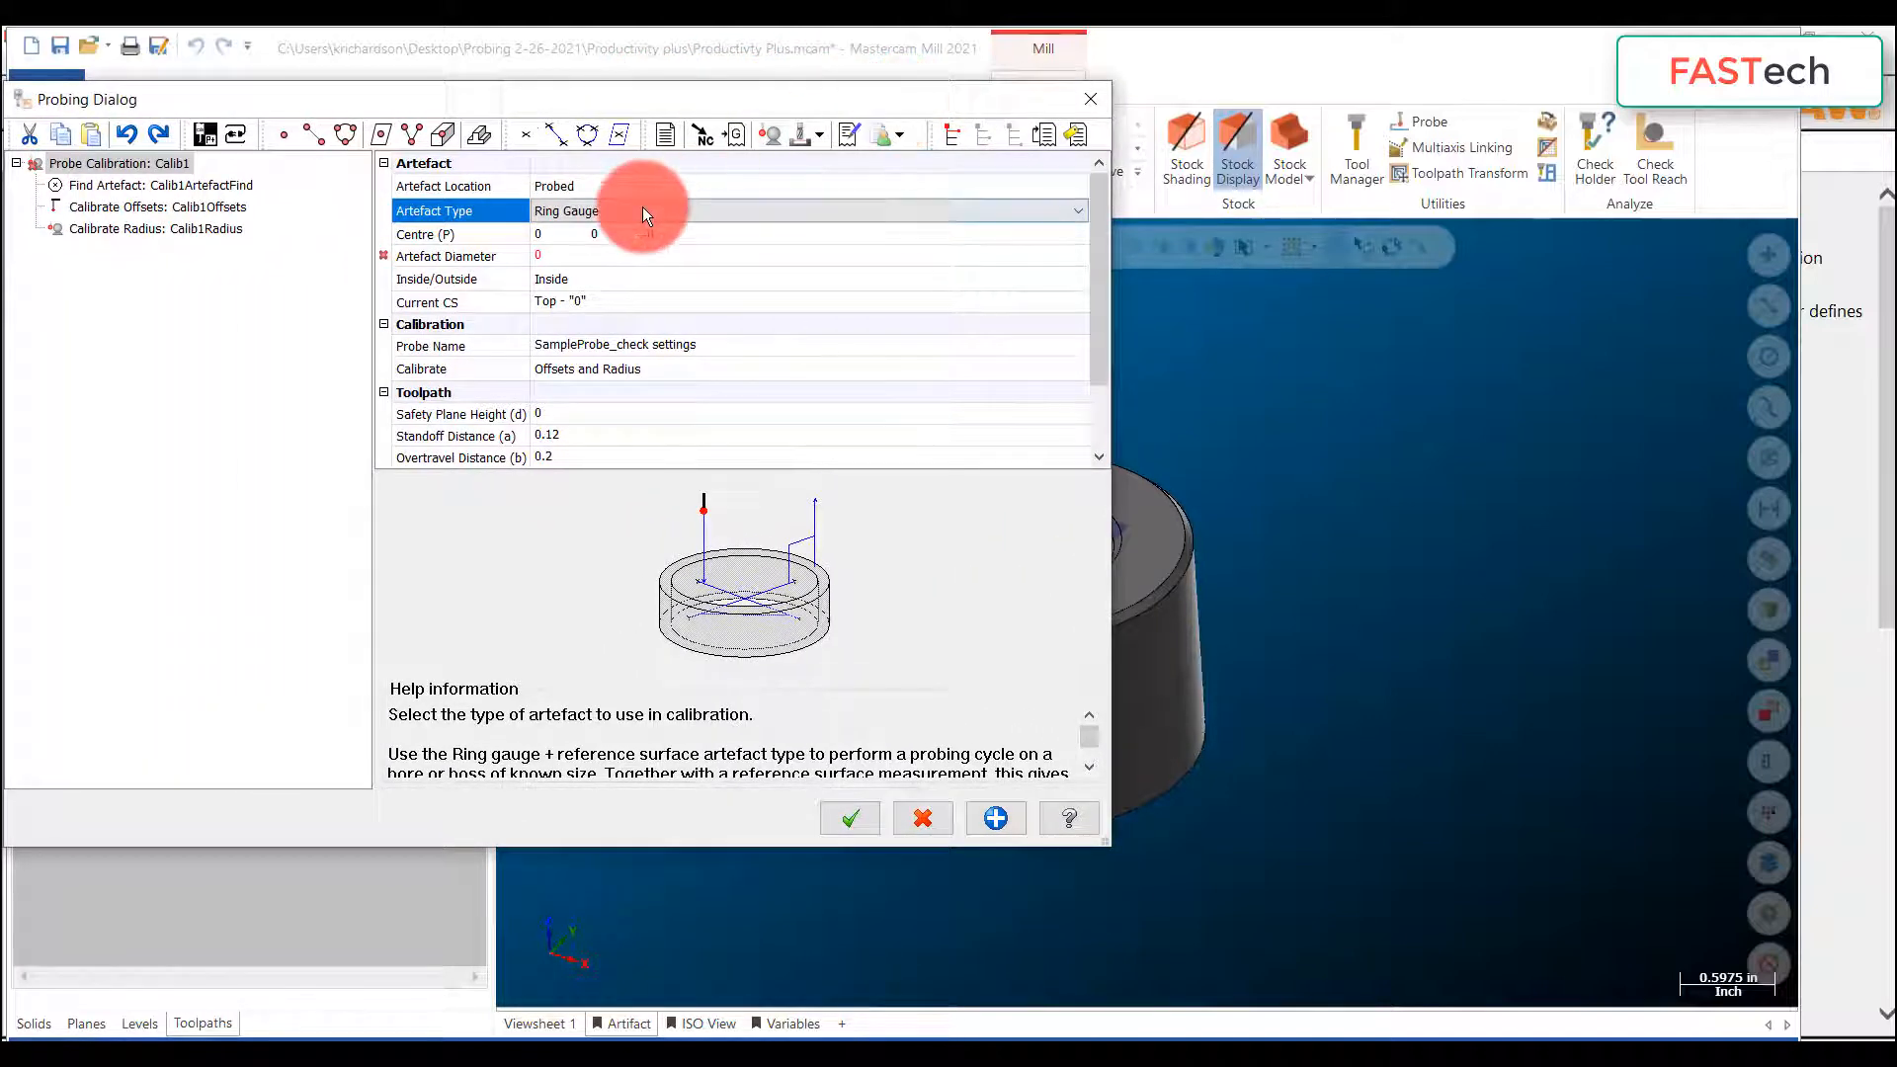
Step: Set the ring gauge's artefact diameter to 1 and the safety plane height to 1, and accept the probe calibration
left_click(547, 259)
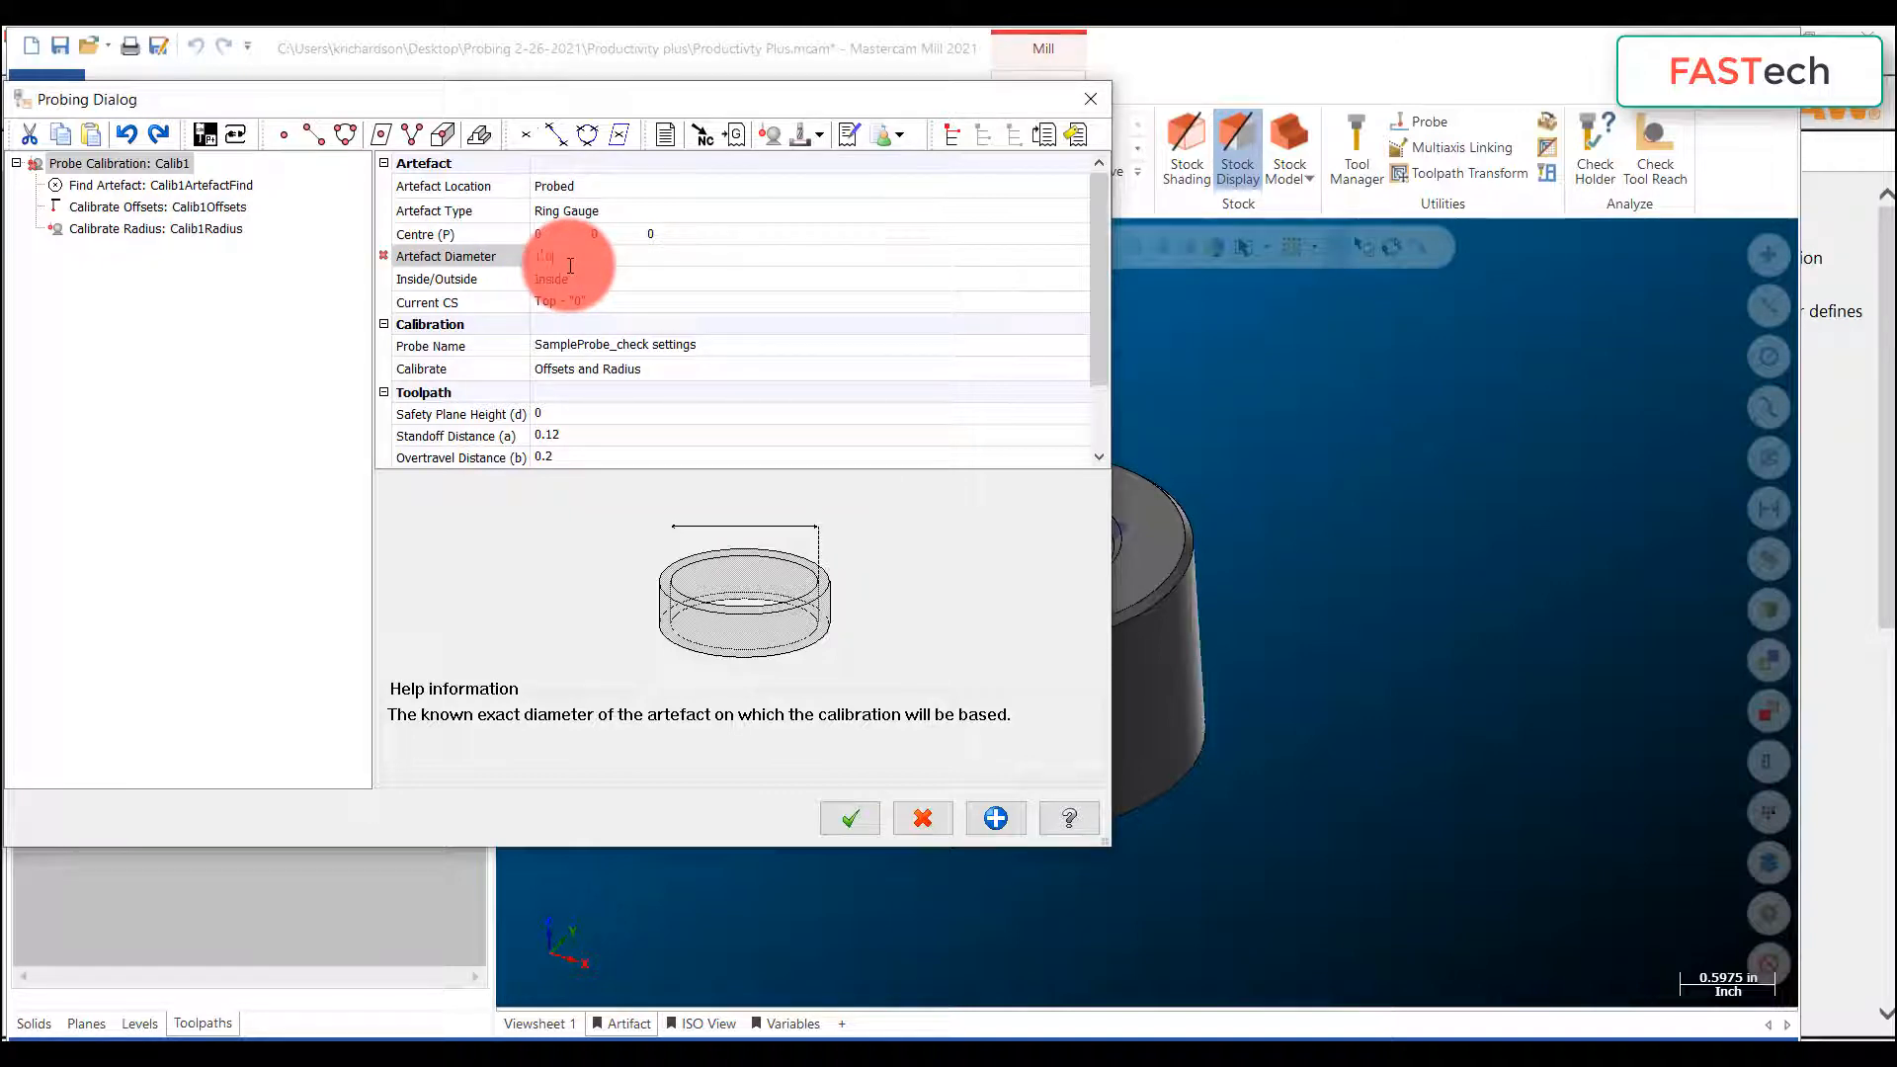
left_click(570, 264)
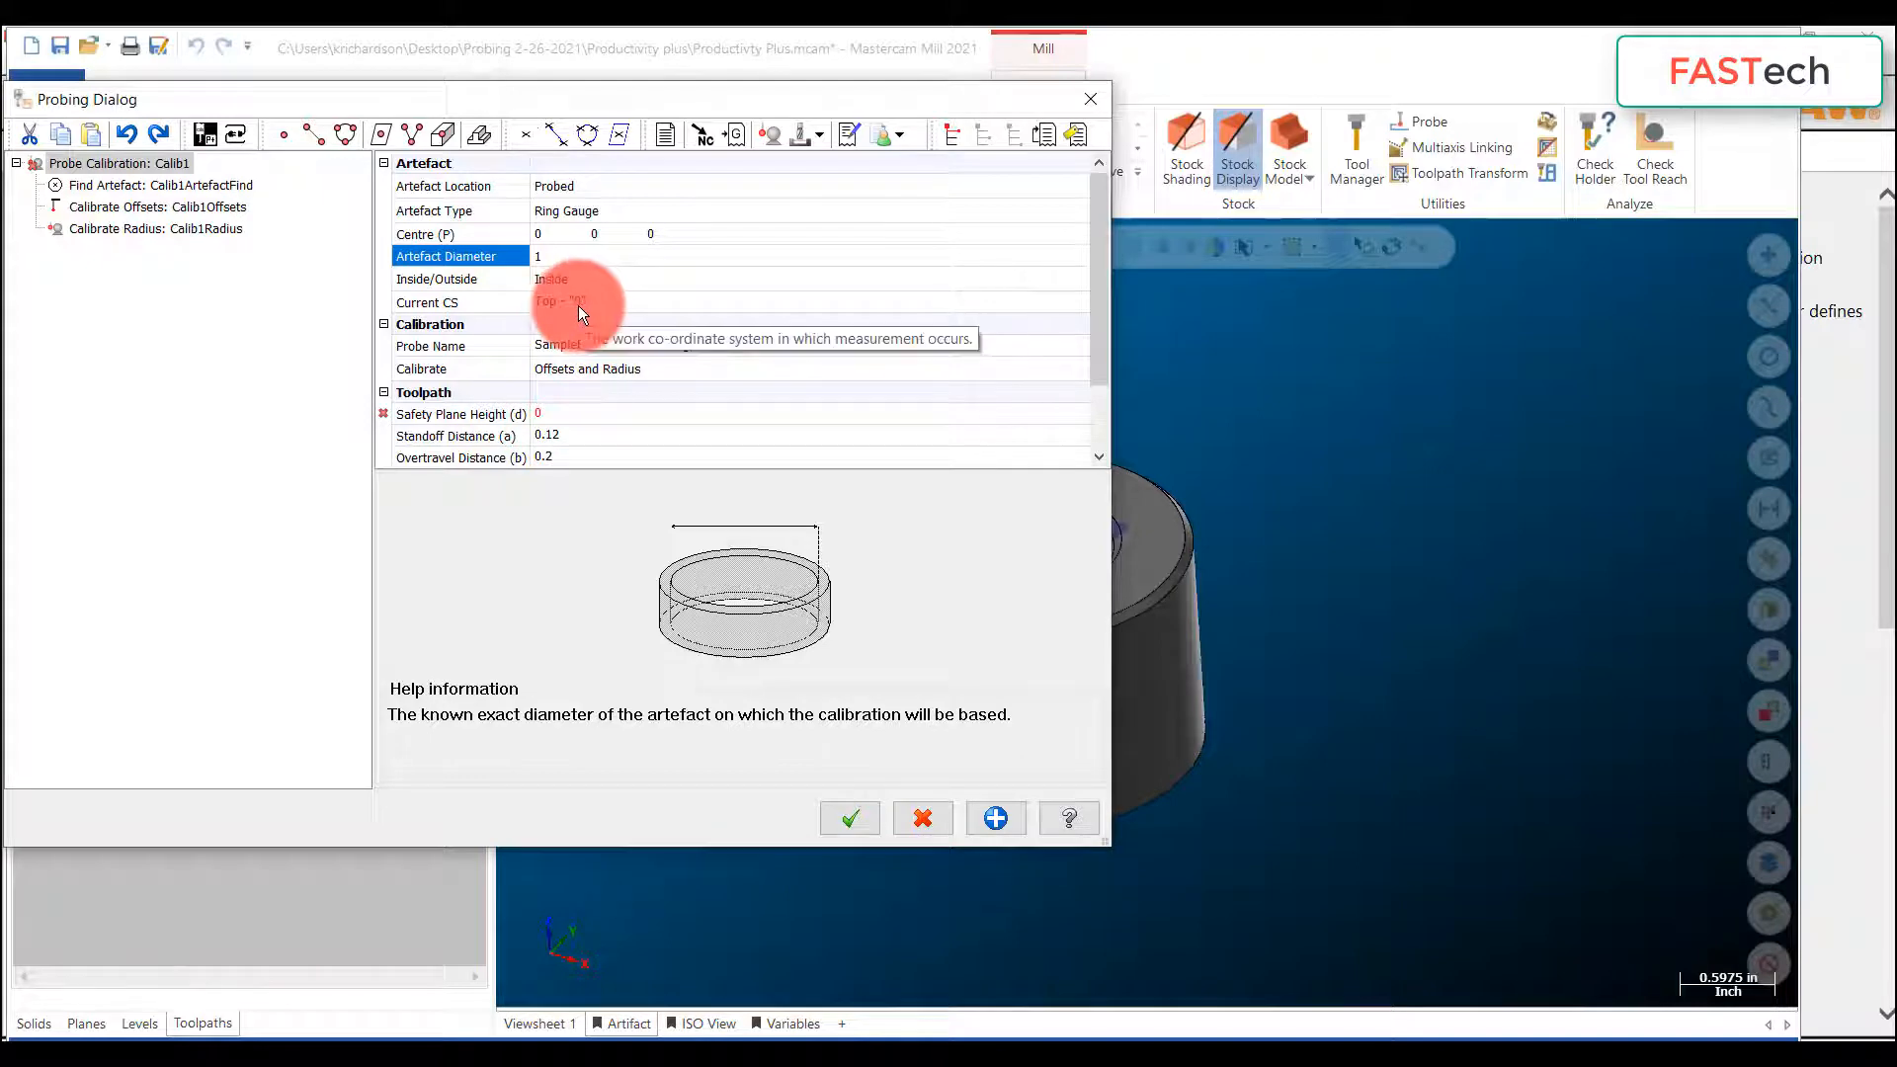
left_click(555, 414)
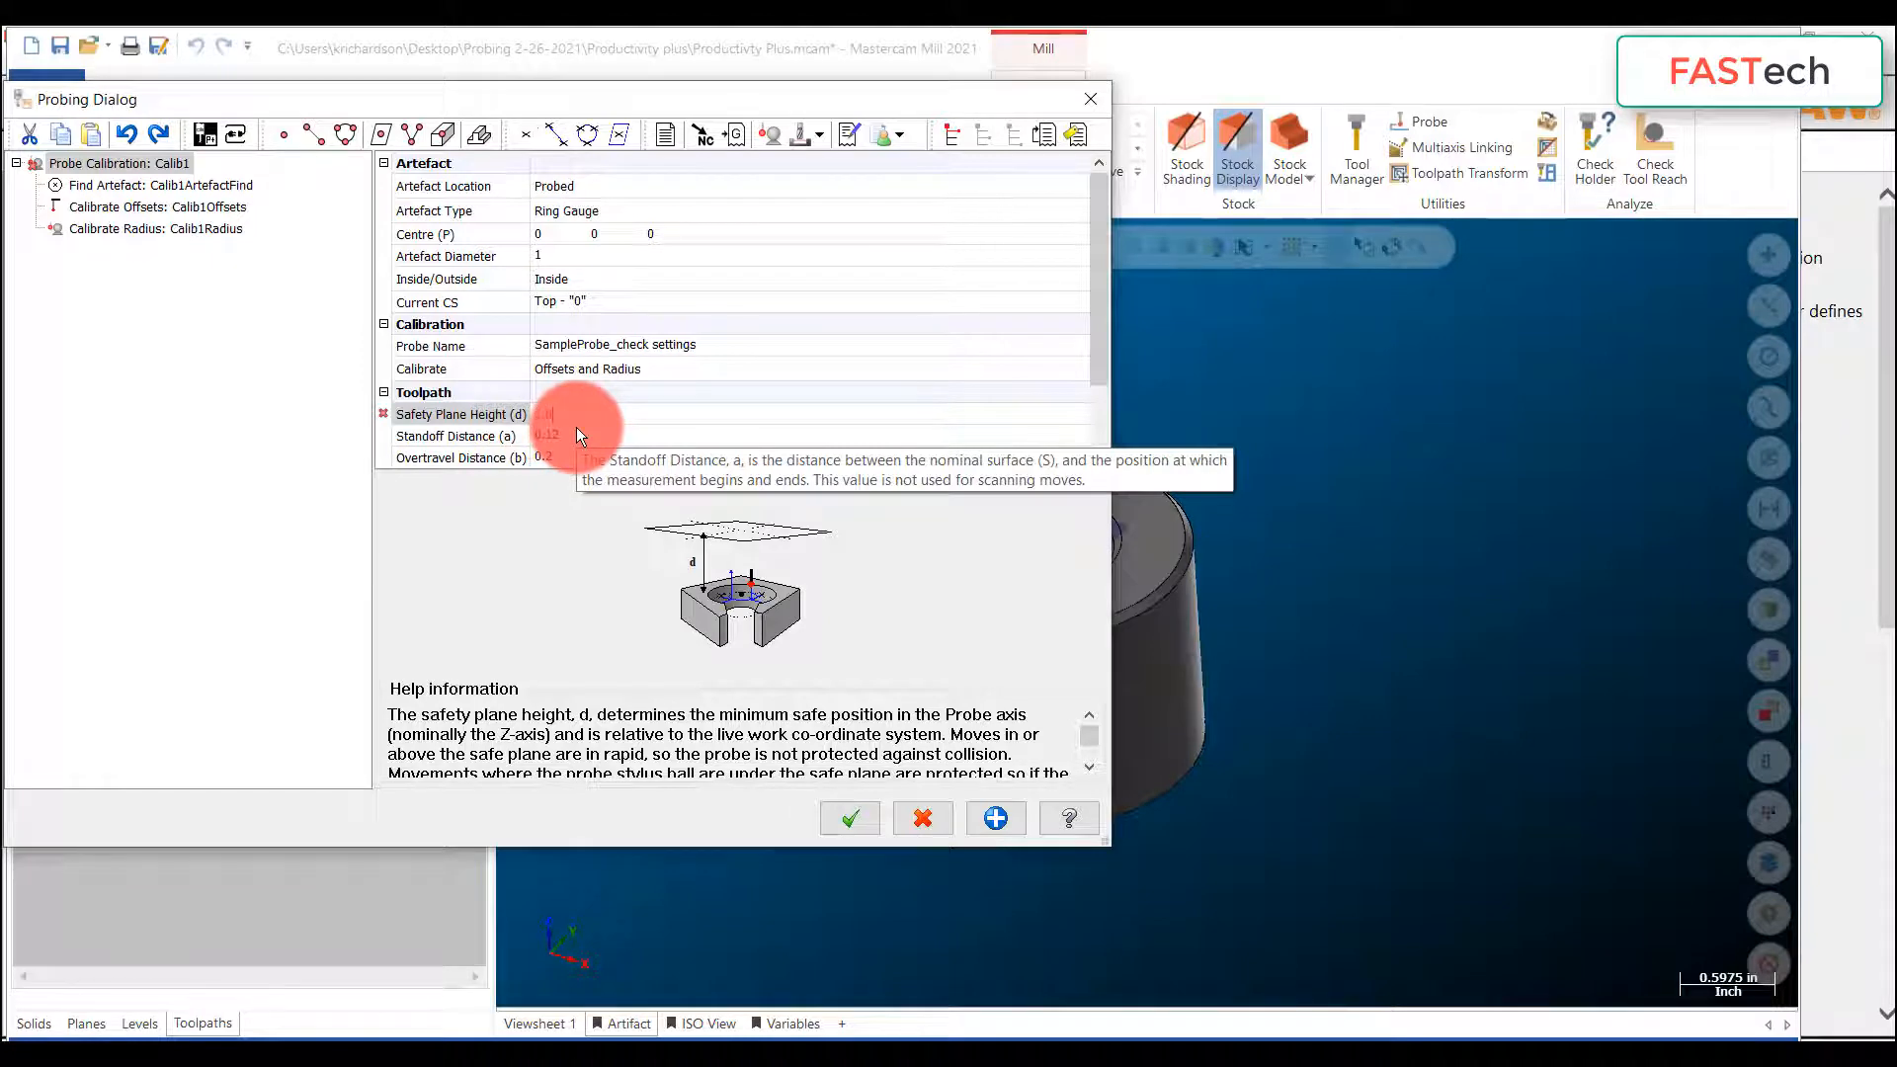
left_click(585, 417)
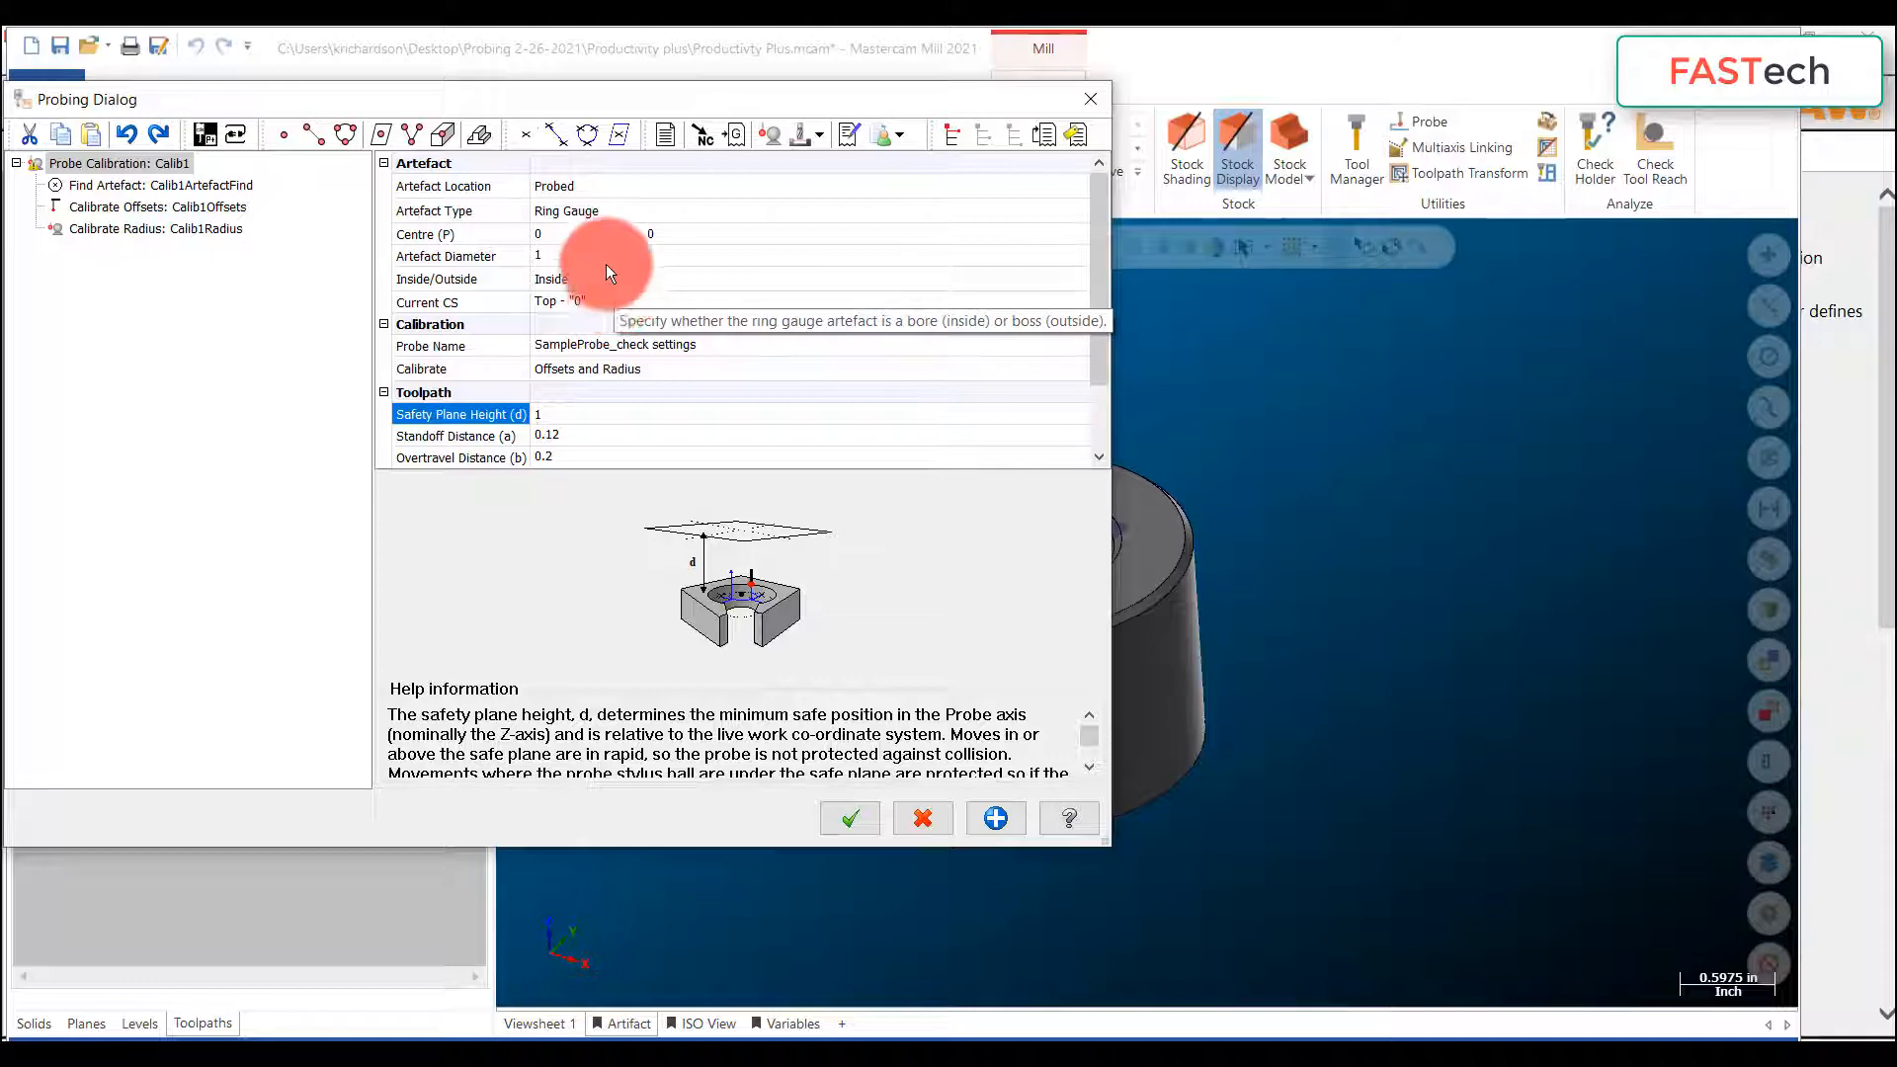
left_click_drag(595, 100, 704, 64)
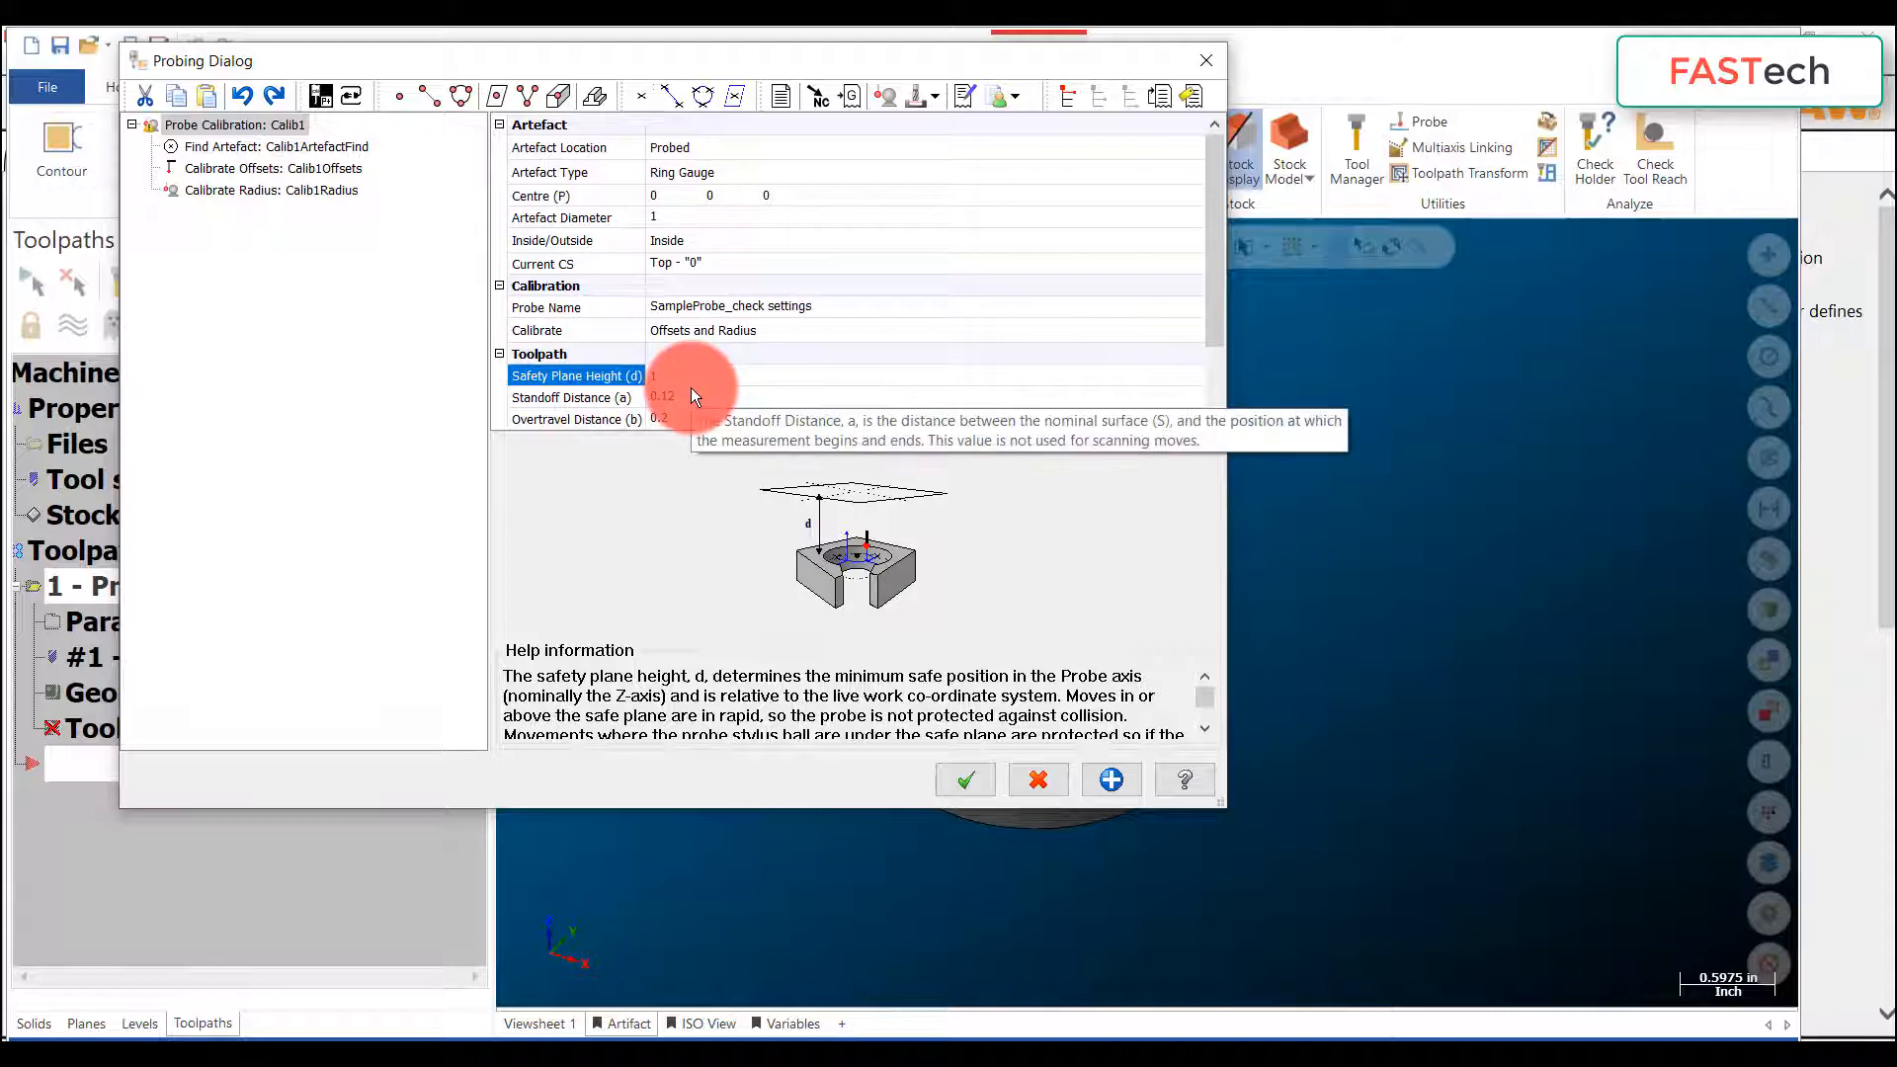
left_click(961, 782)
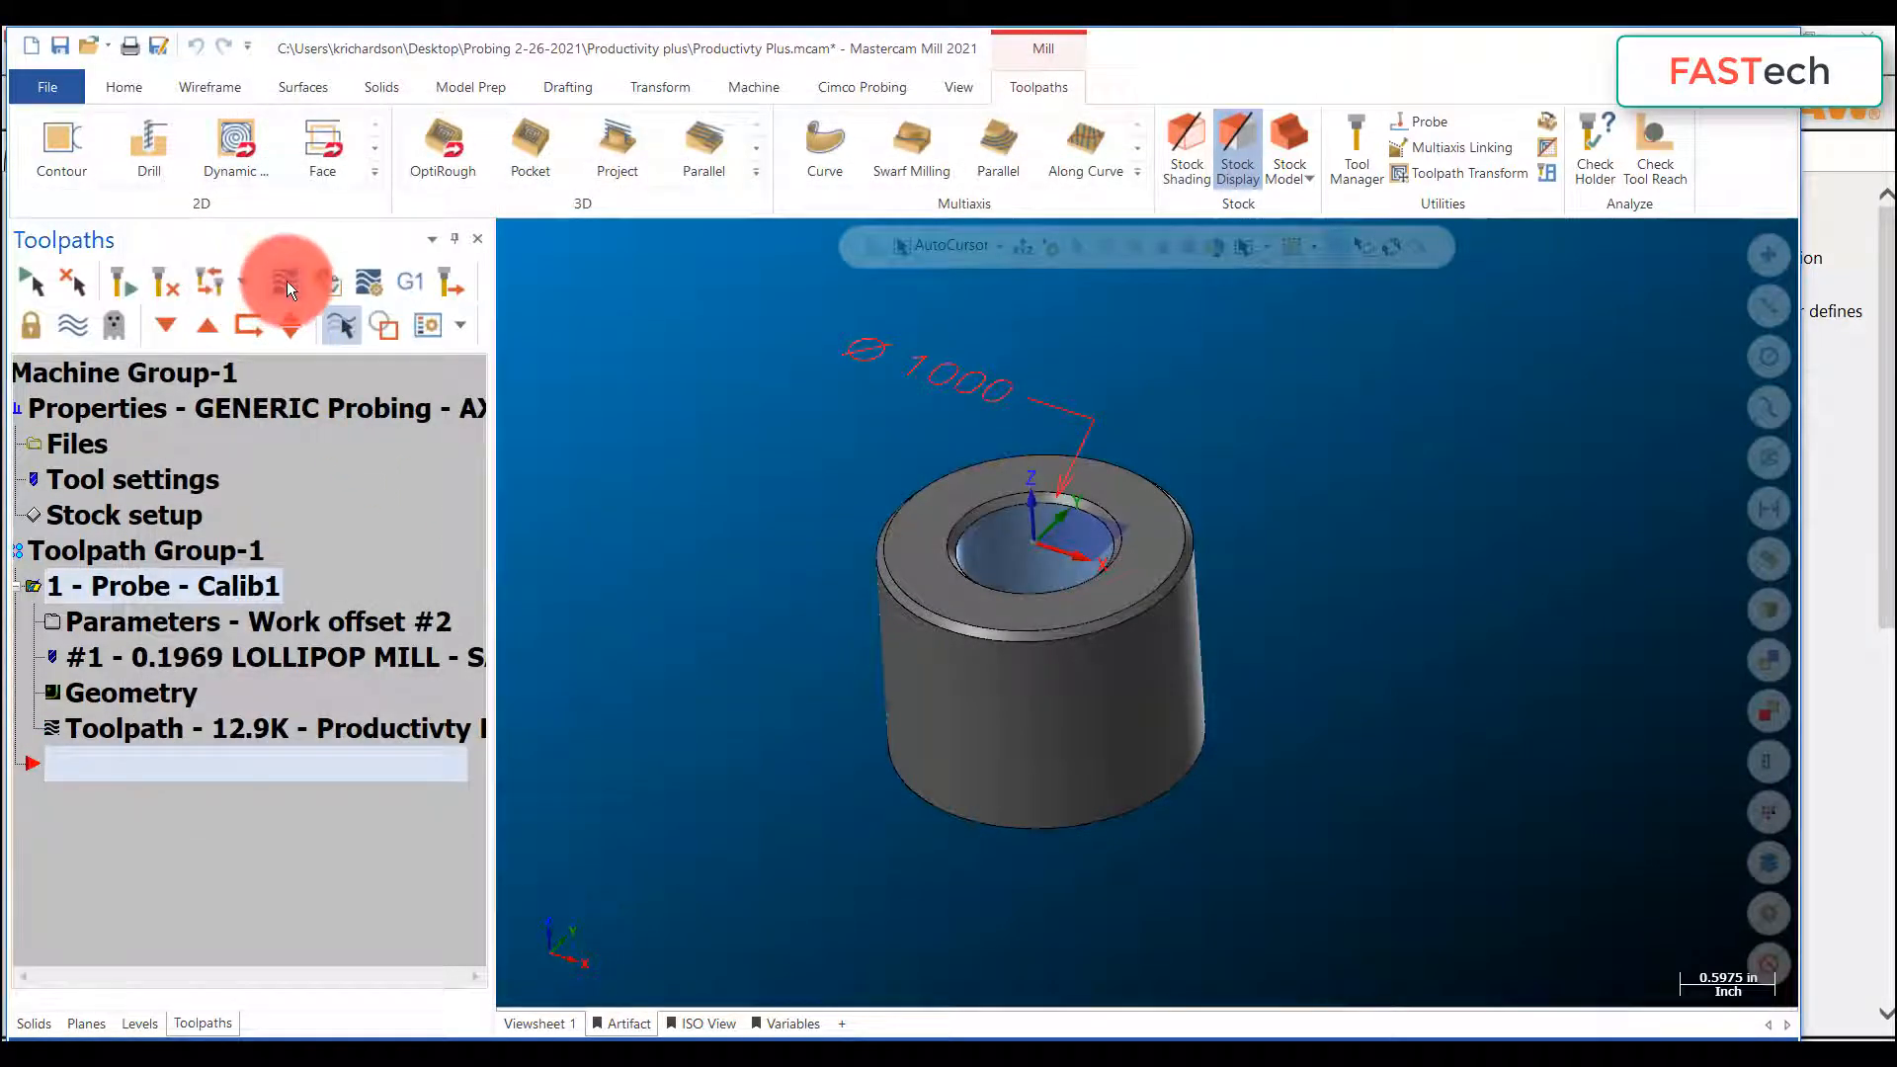
Step: Backplot the calibration toolpath at a slower playback speed to check the probe's motion in the ring gauge, and close the backplot
left_click(286, 280)
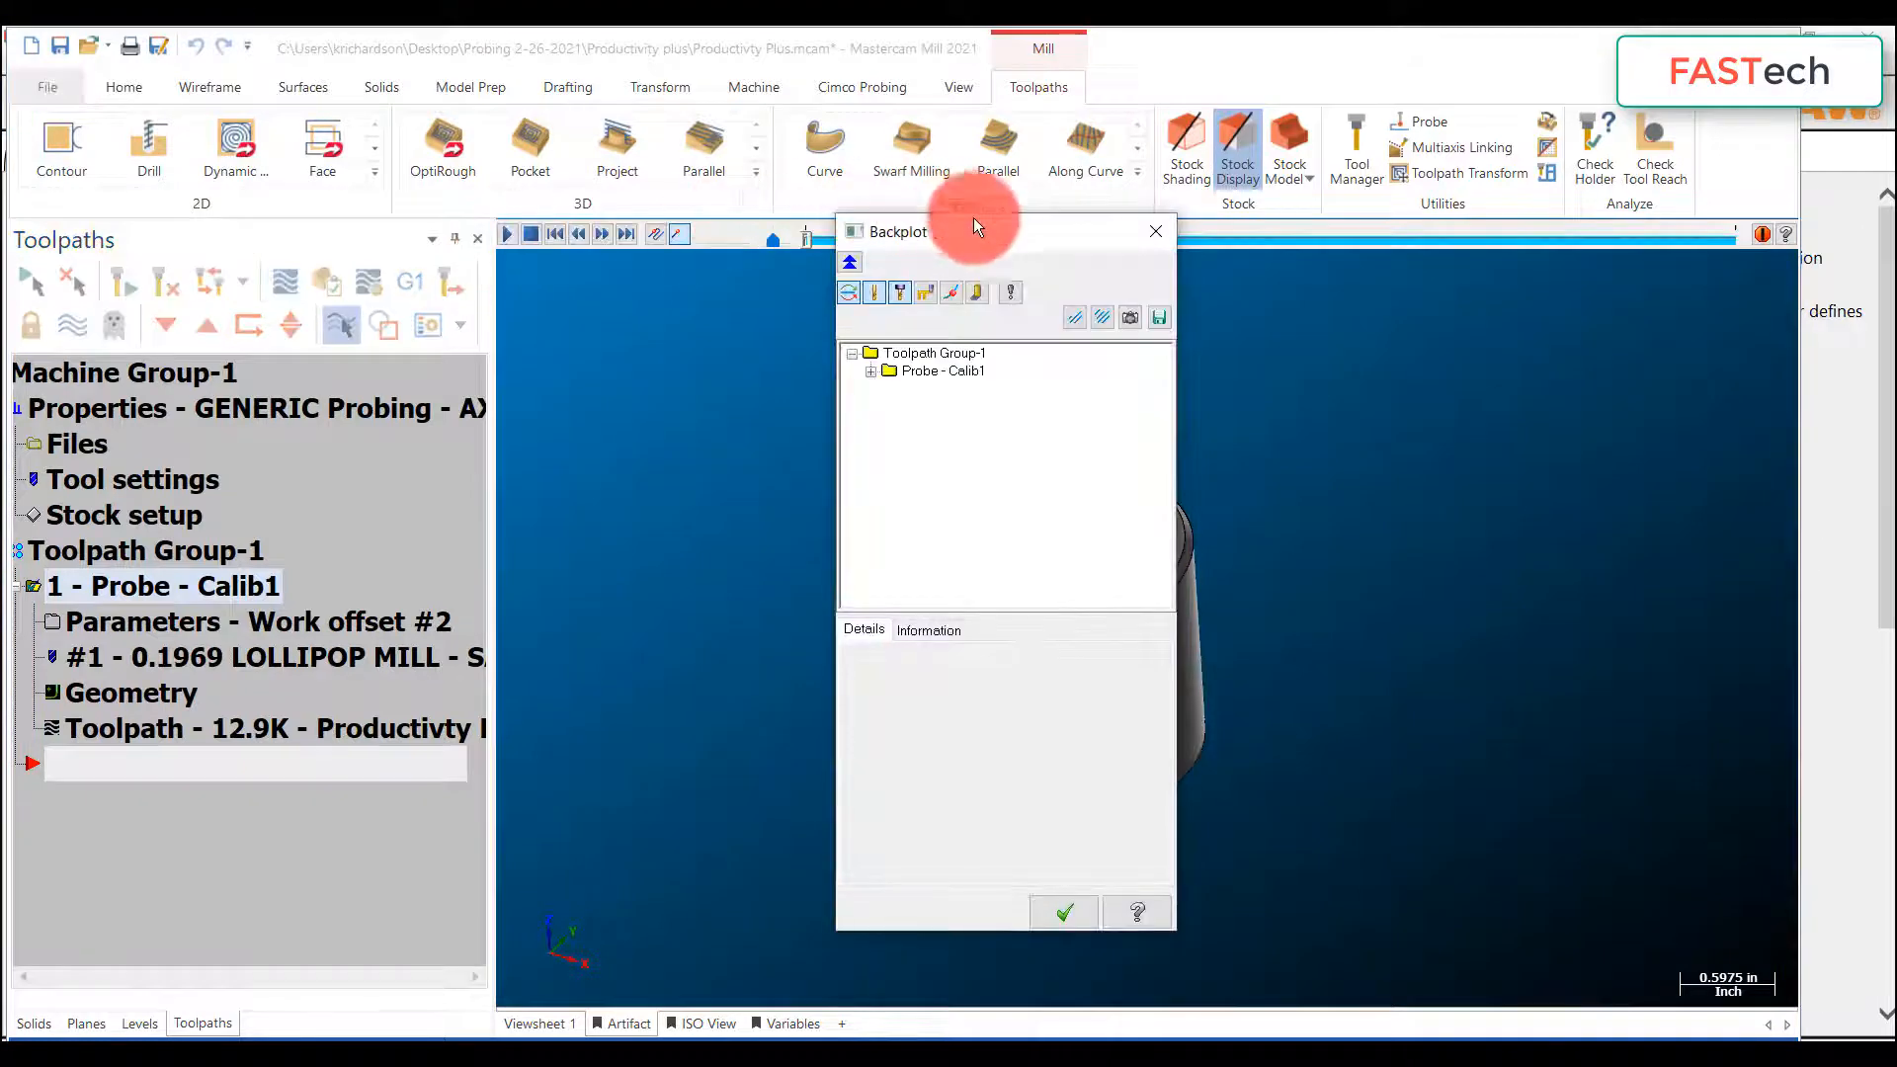
left_click_drag(973, 225, 1594, 266)
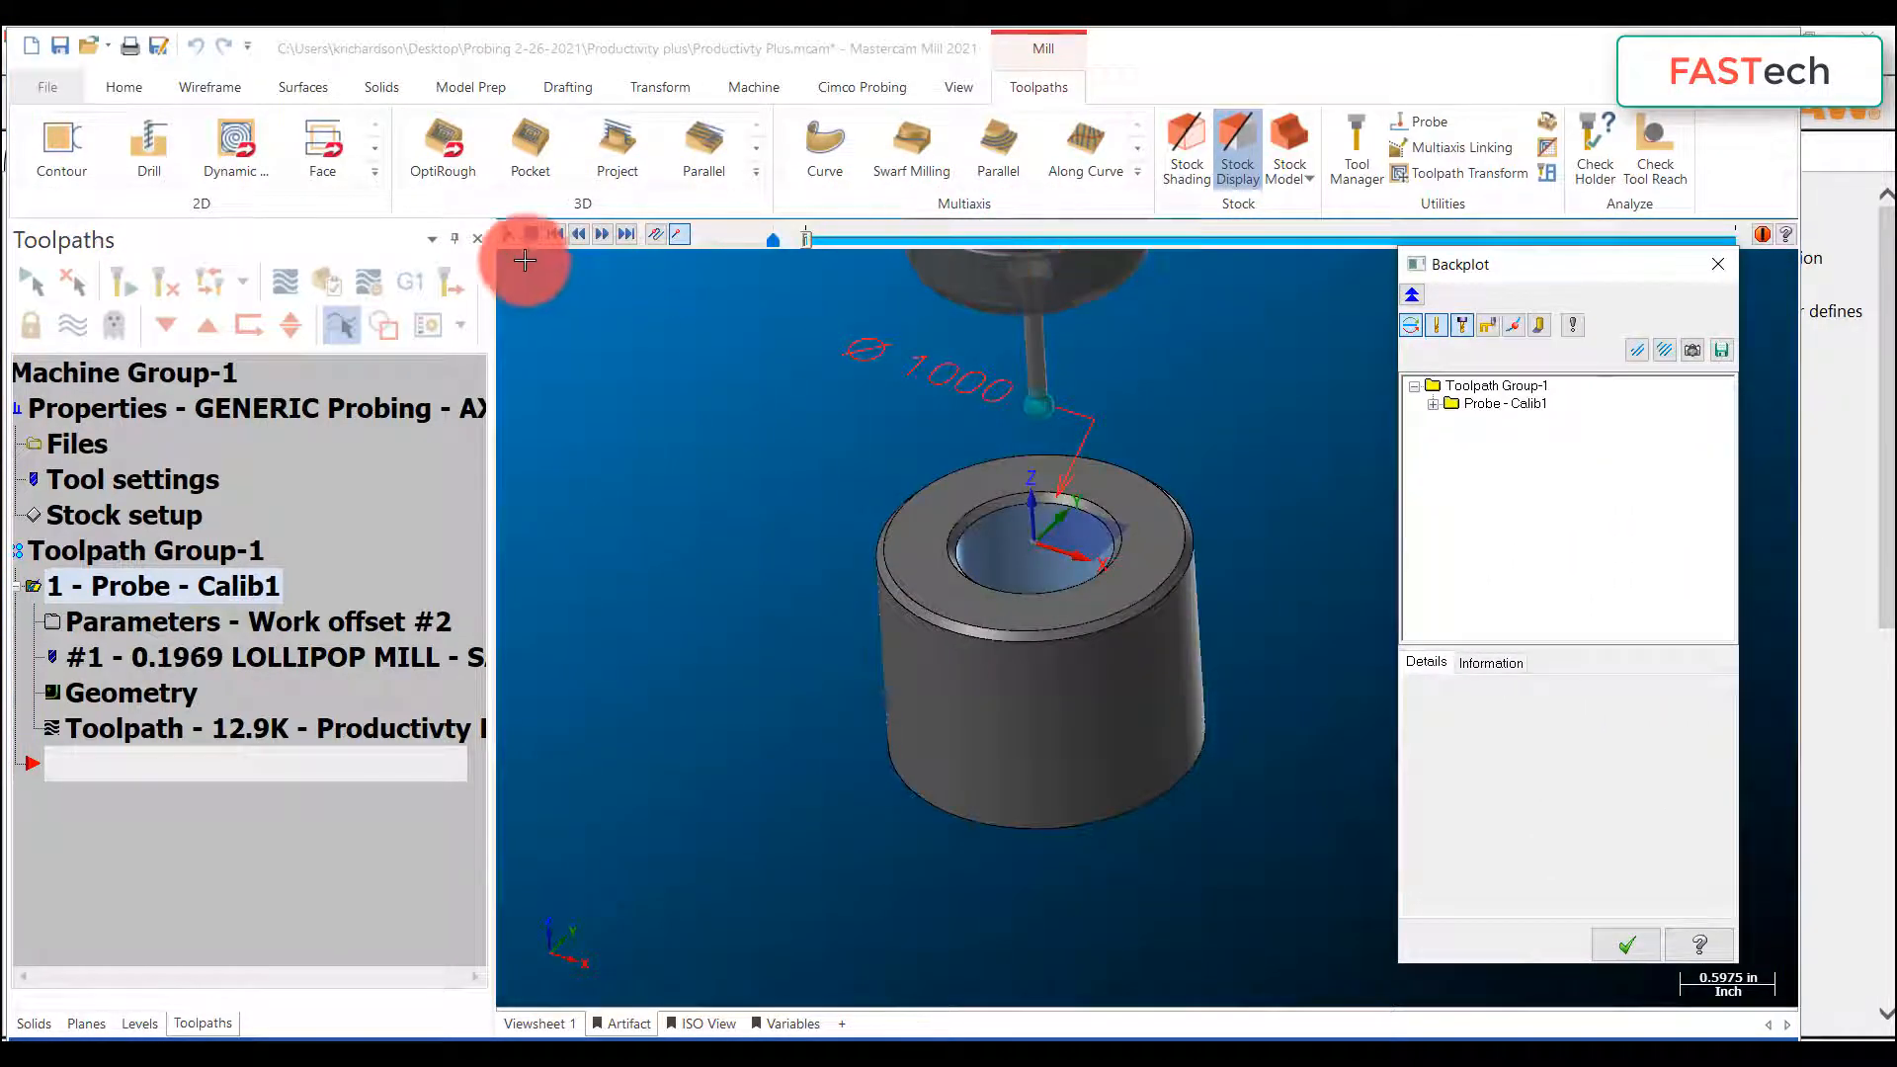
left_click_drag(772, 239, 734, 240)
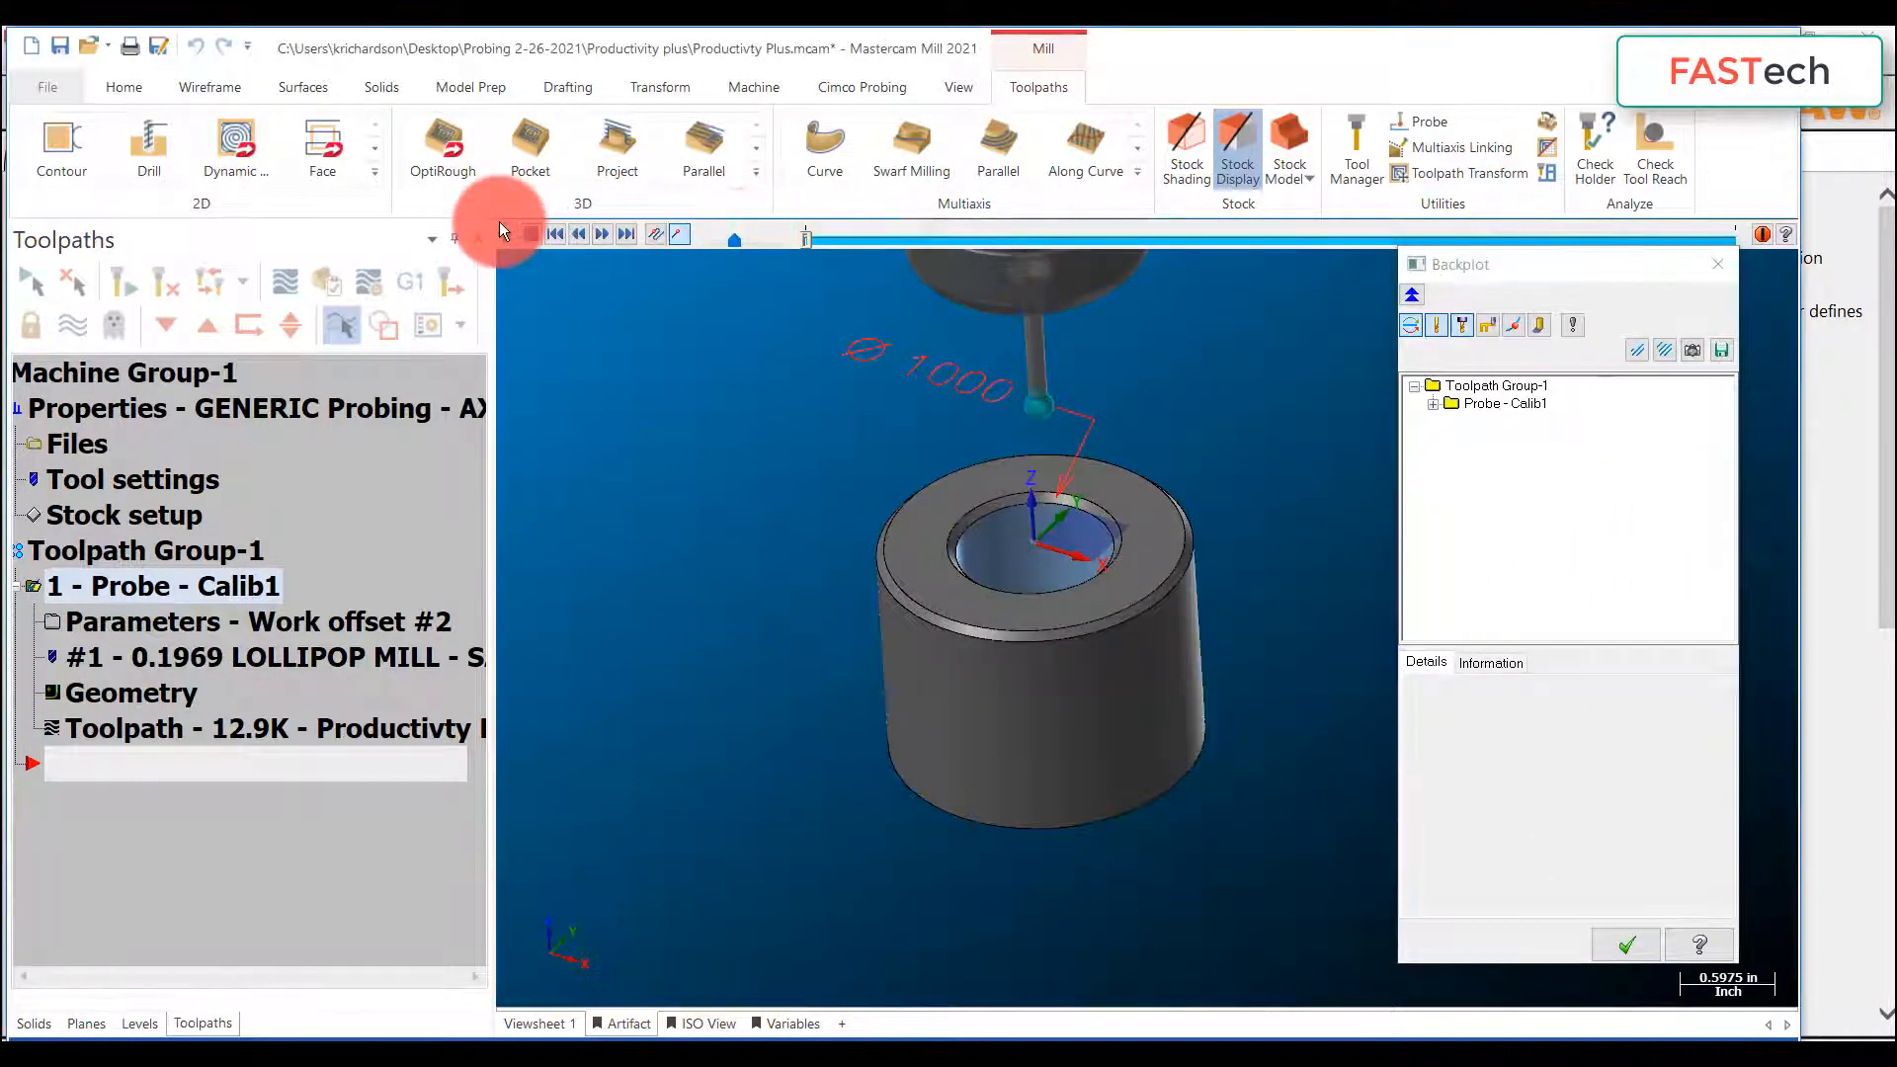
left_click(505, 233)
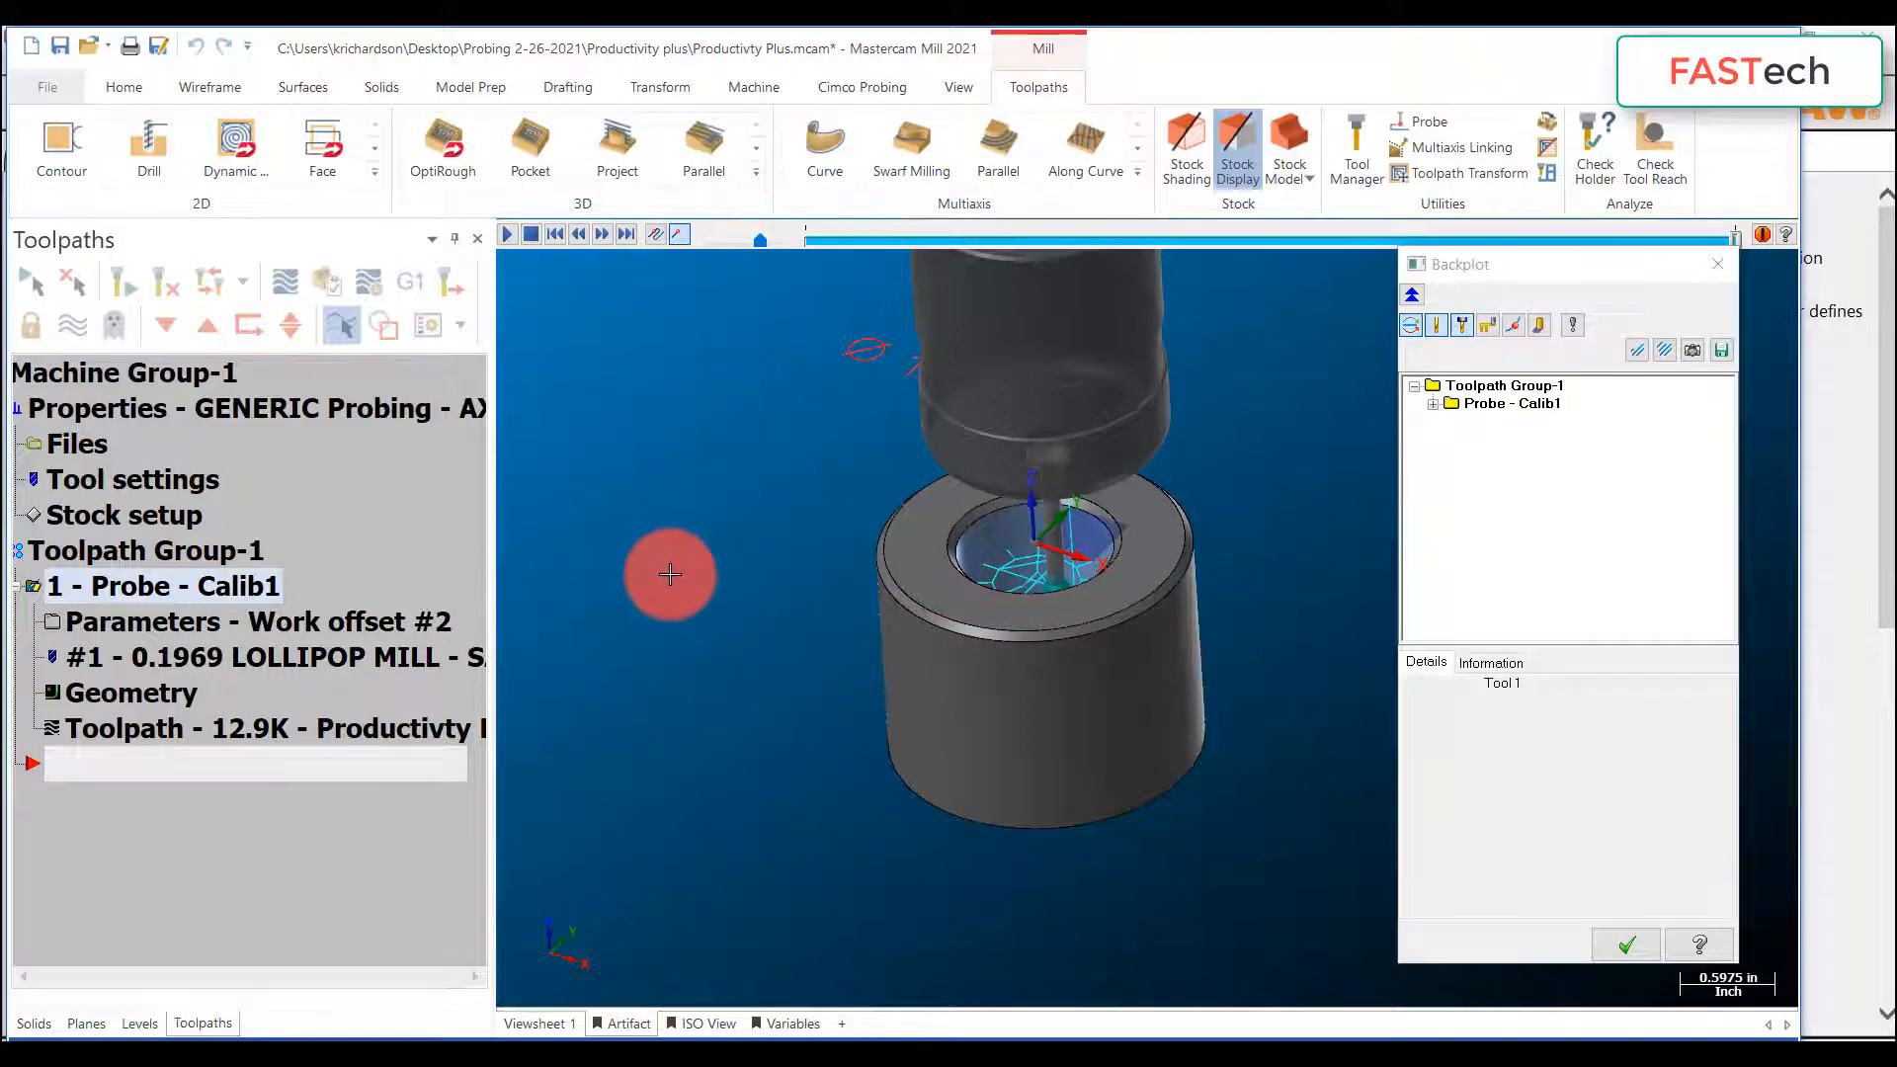
left_click(1625, 953)
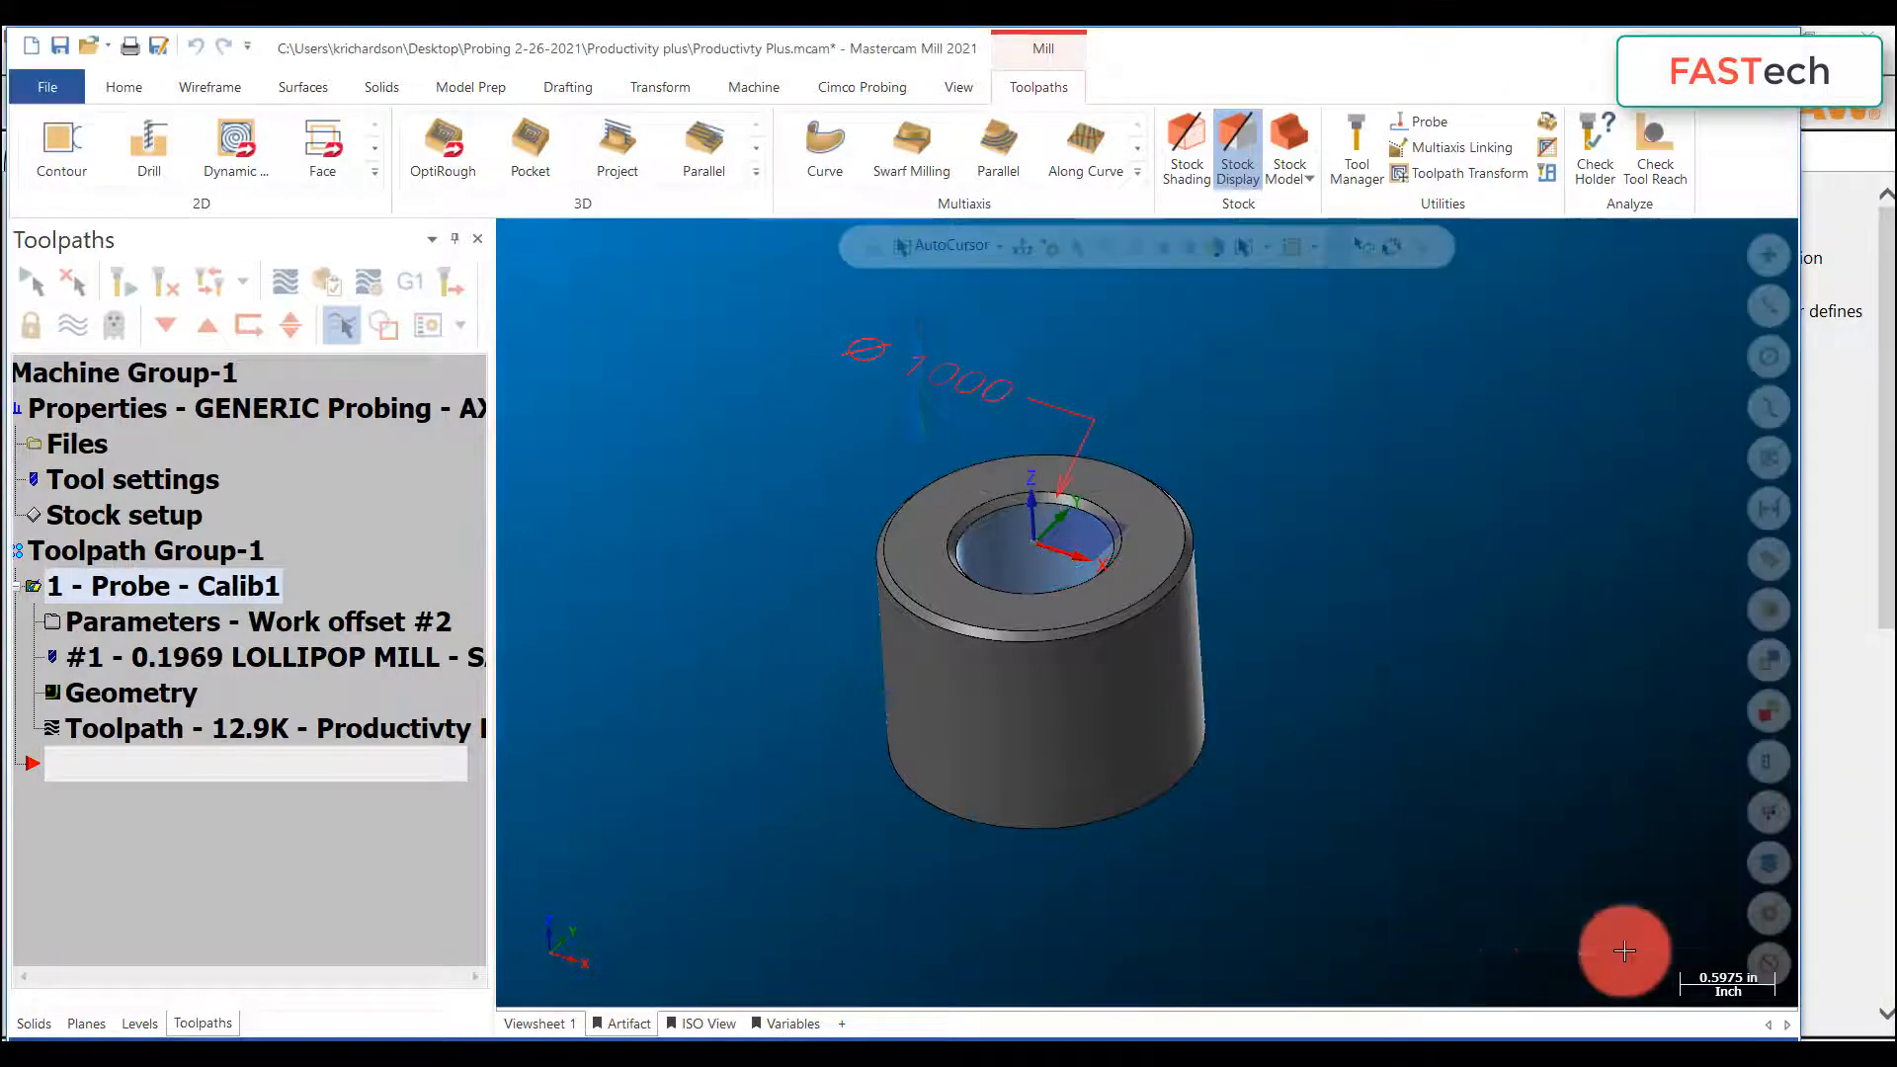
Step: Display the ISO View viewsheet containing the part
left_click(713, 1028)
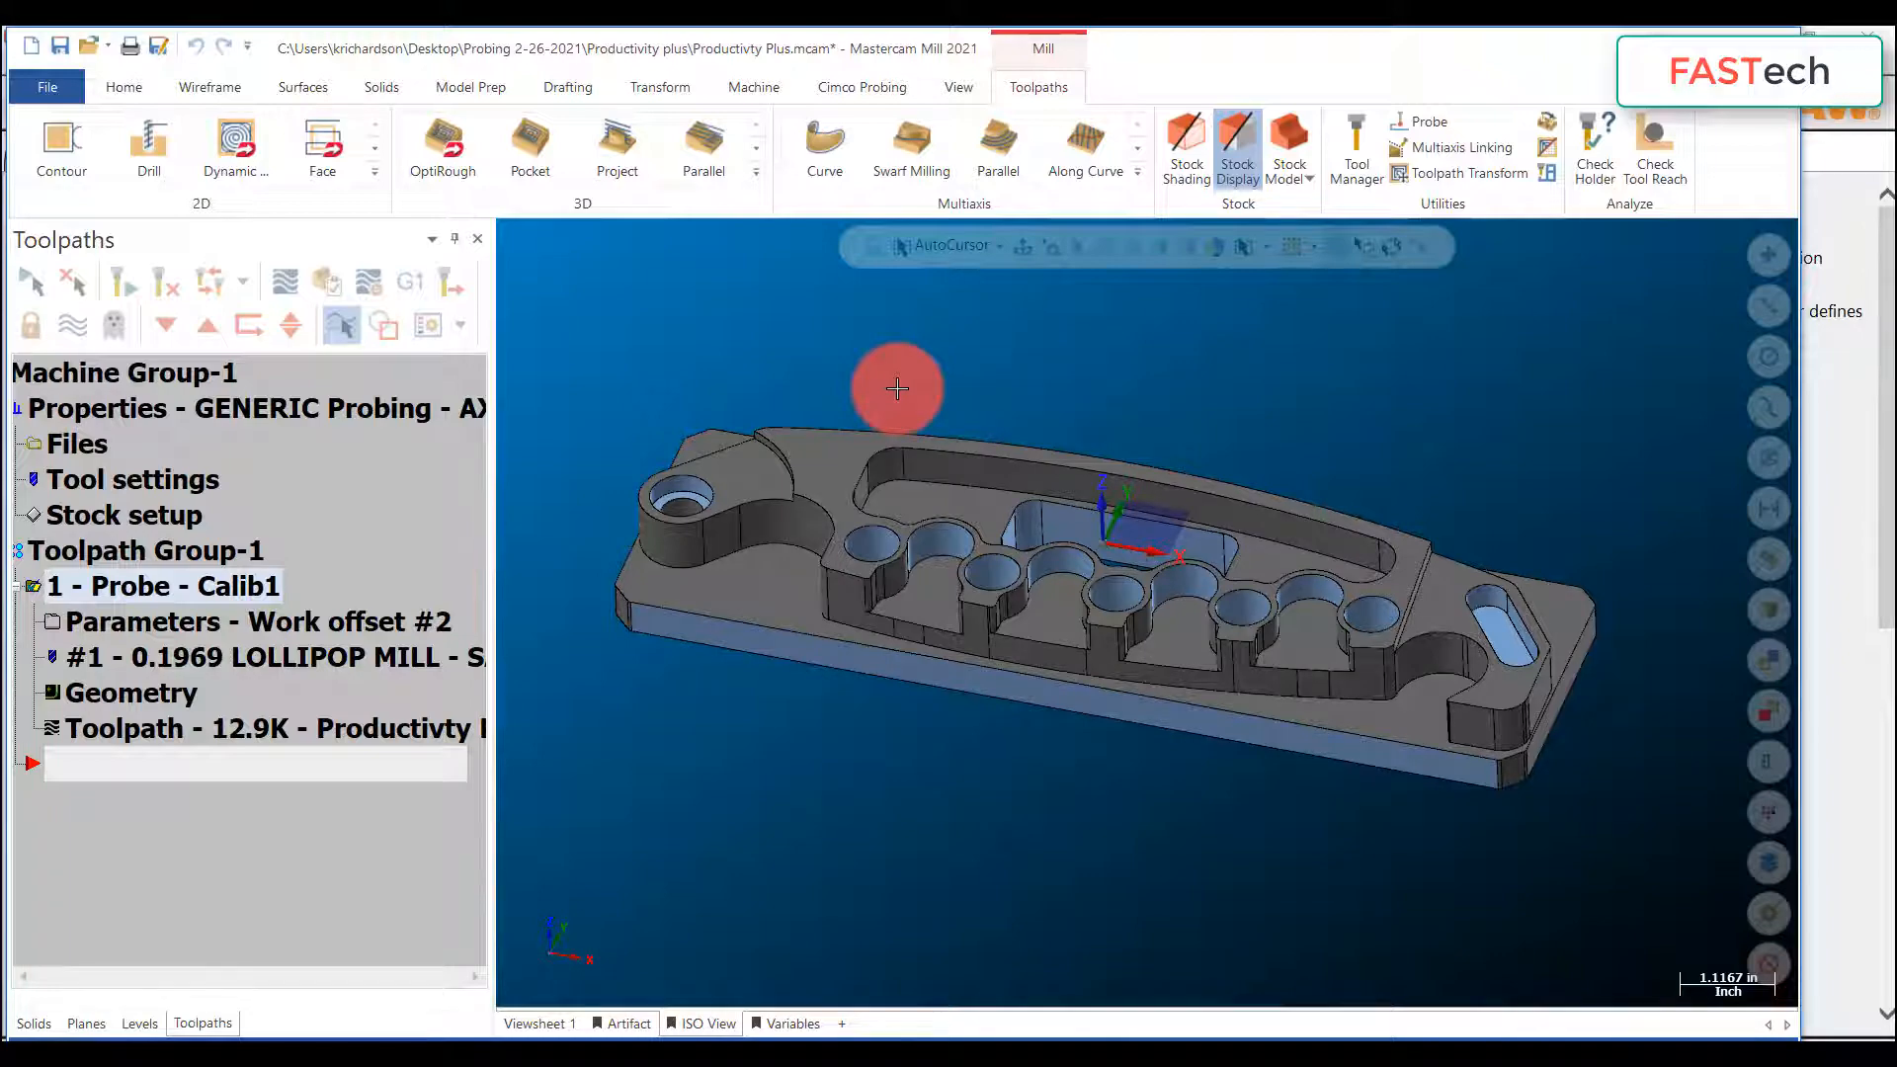
key("alt+Tab")
key("alt+Tab")
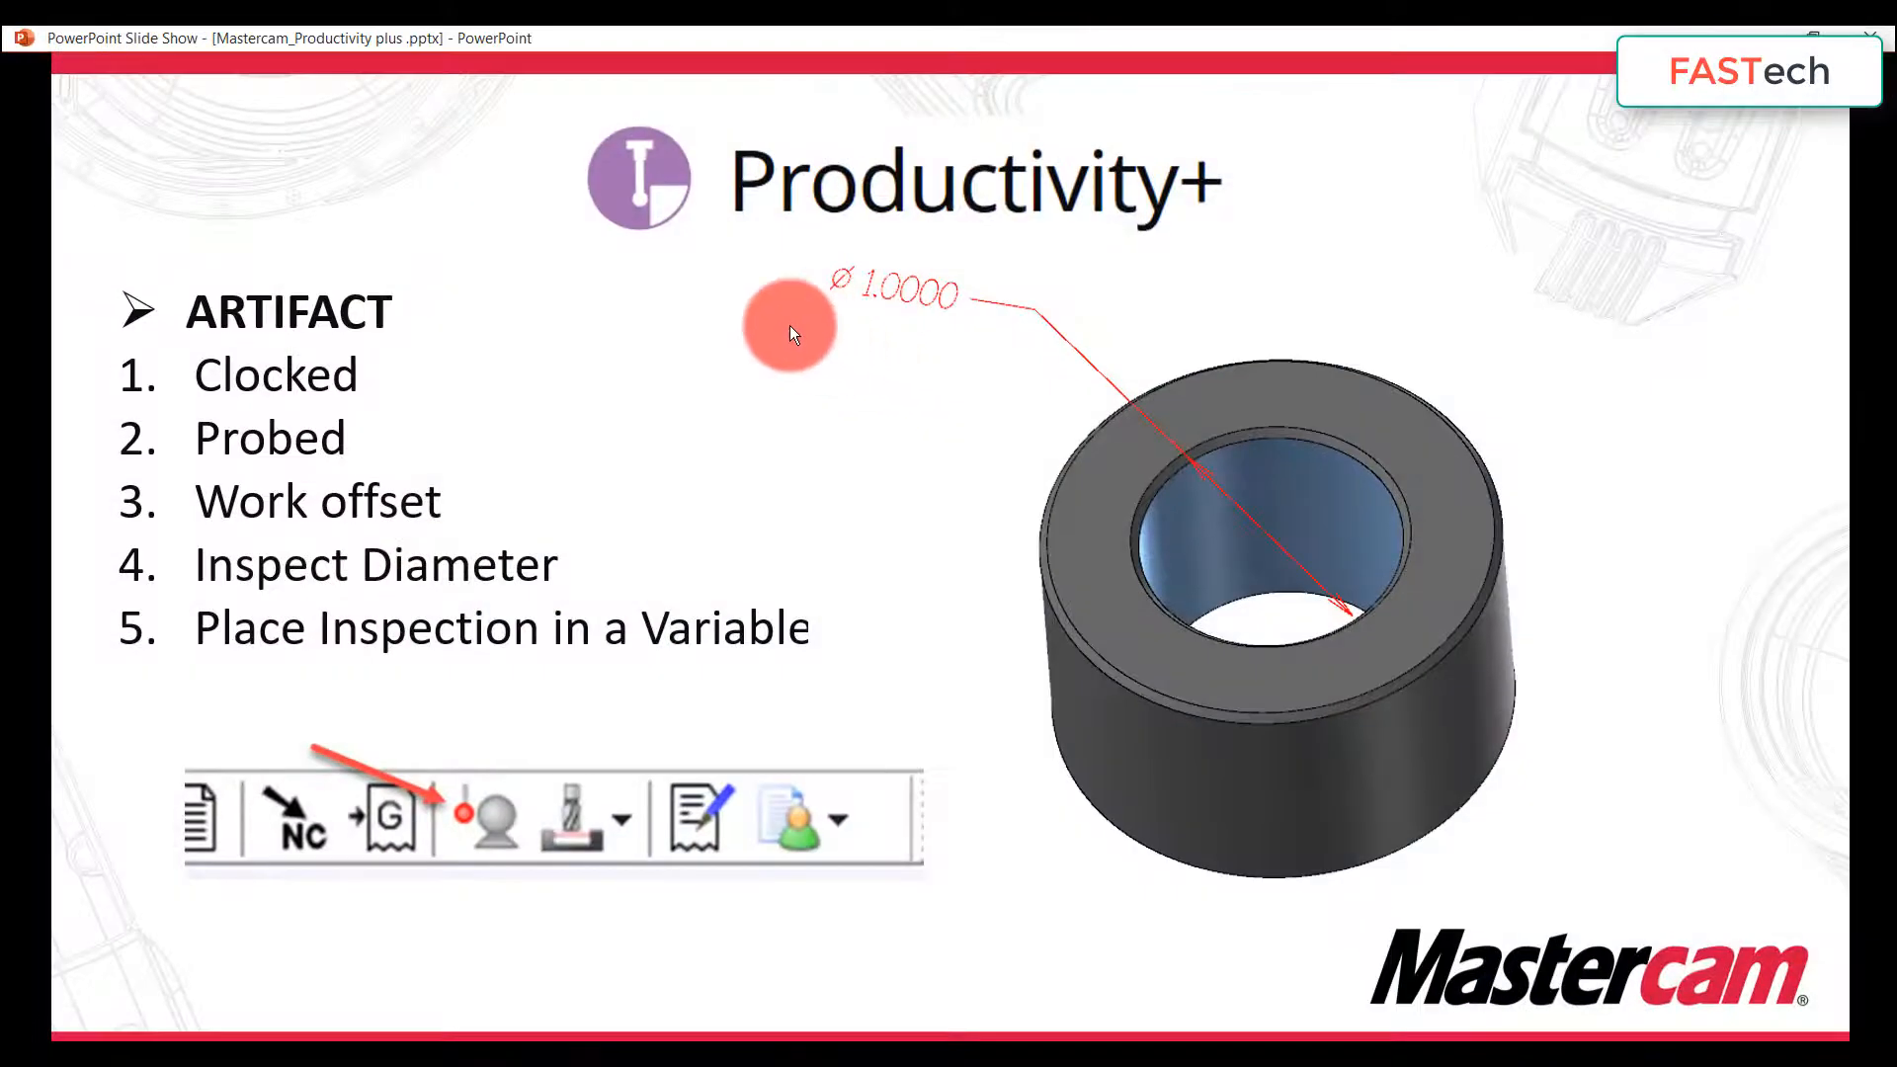
left_click(787, 338)
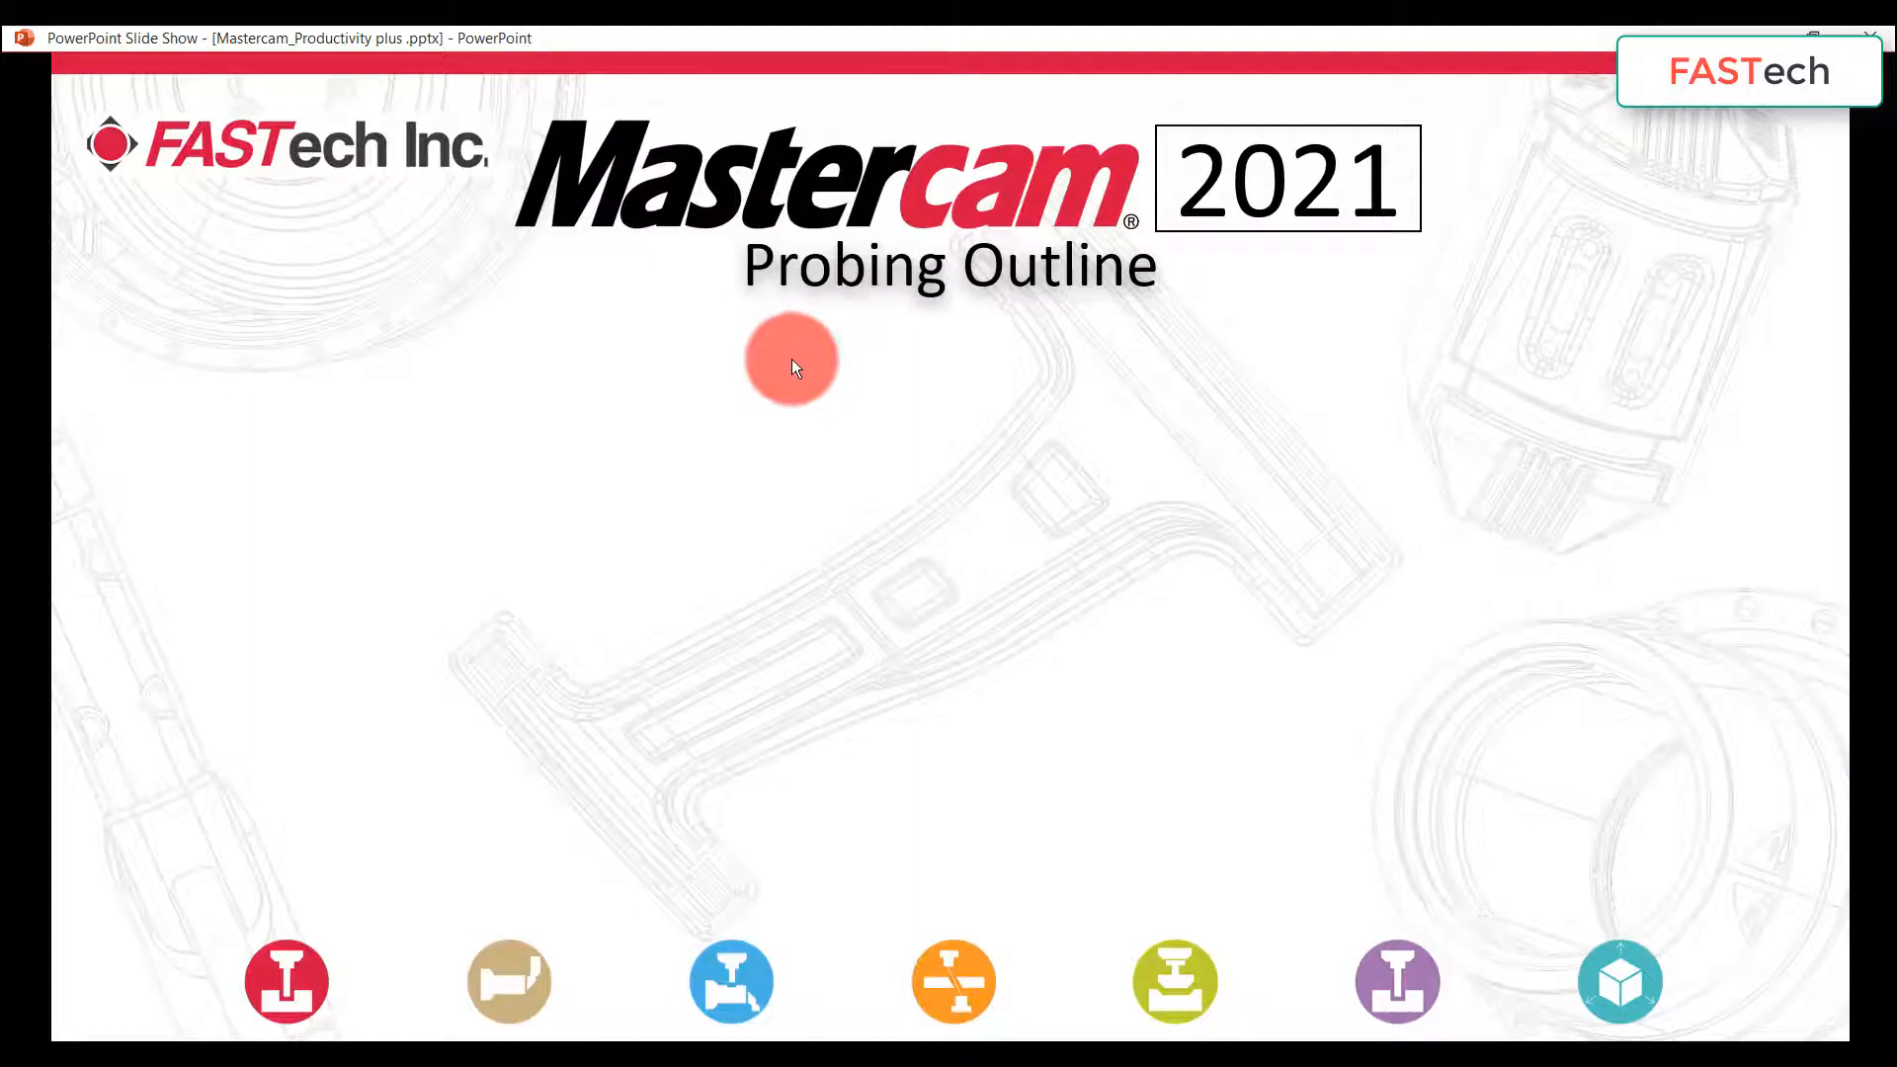
left_click(789, 386)
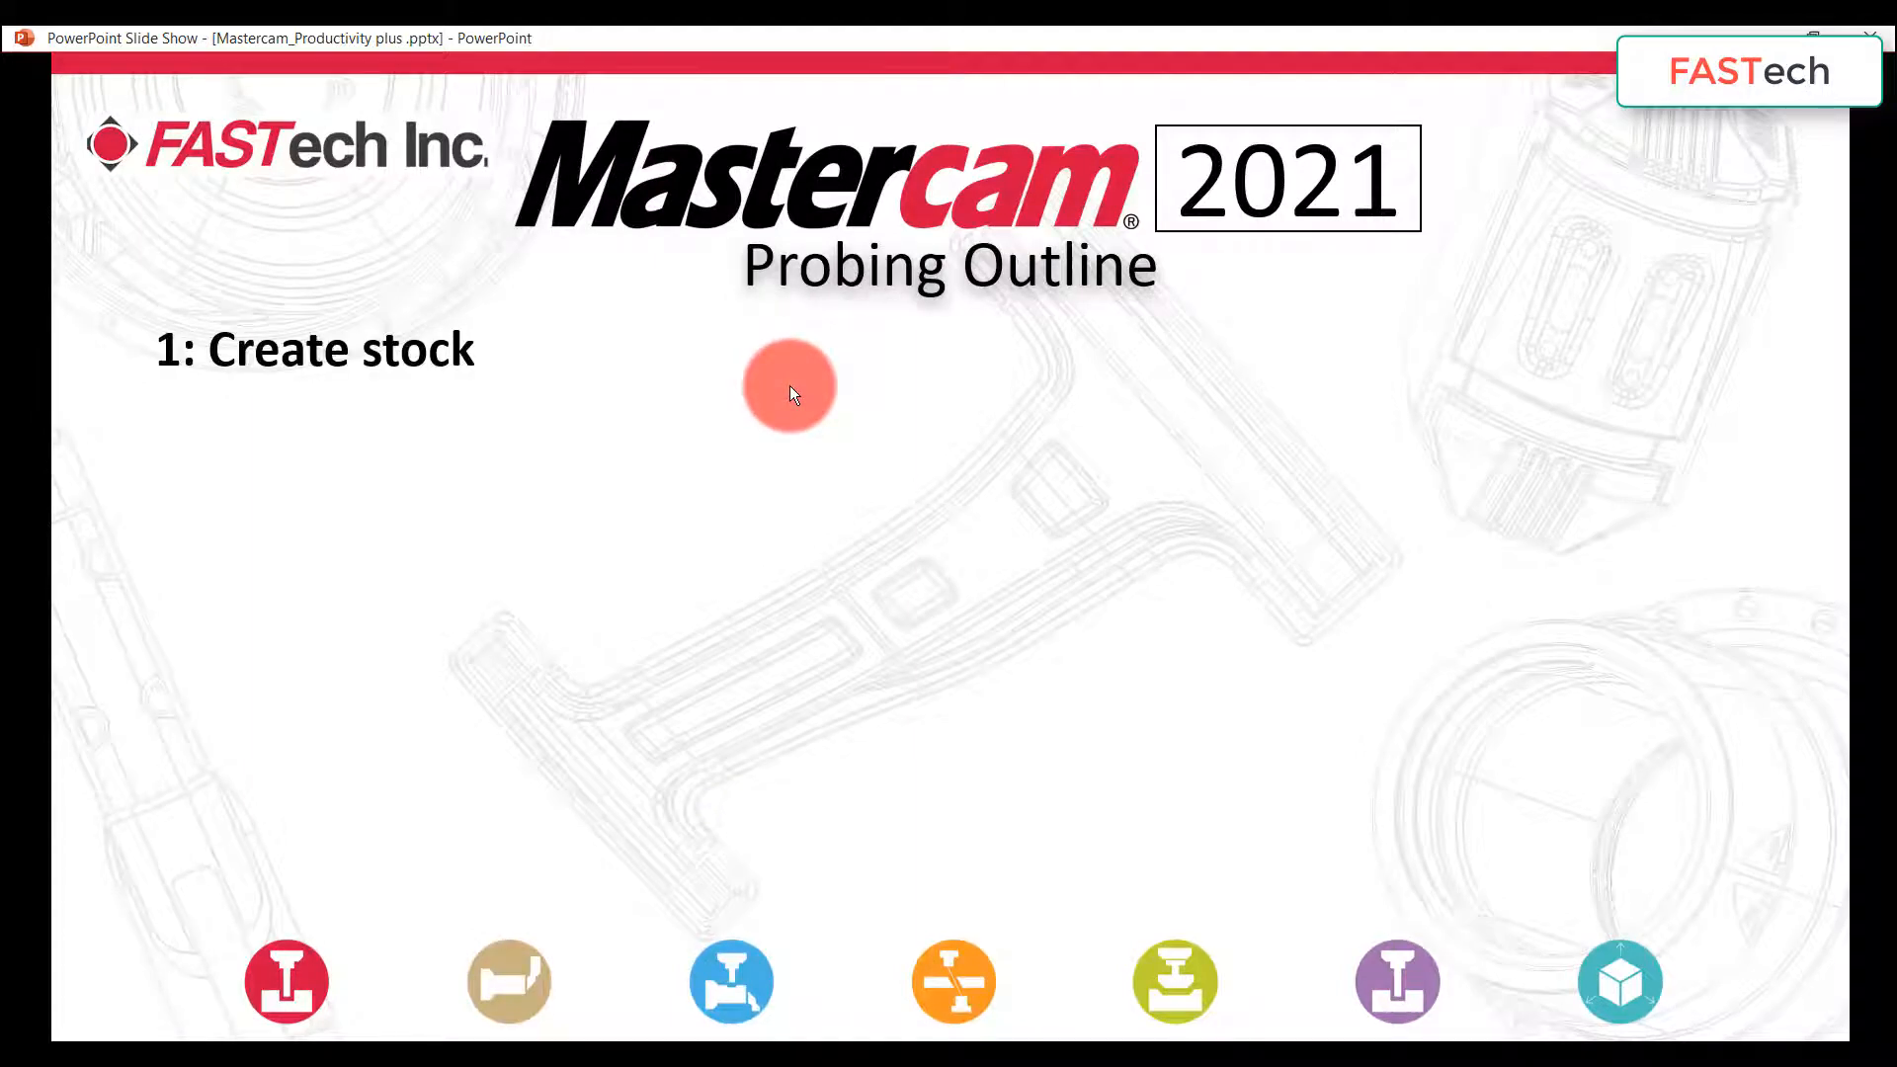
left_click(791, 387)
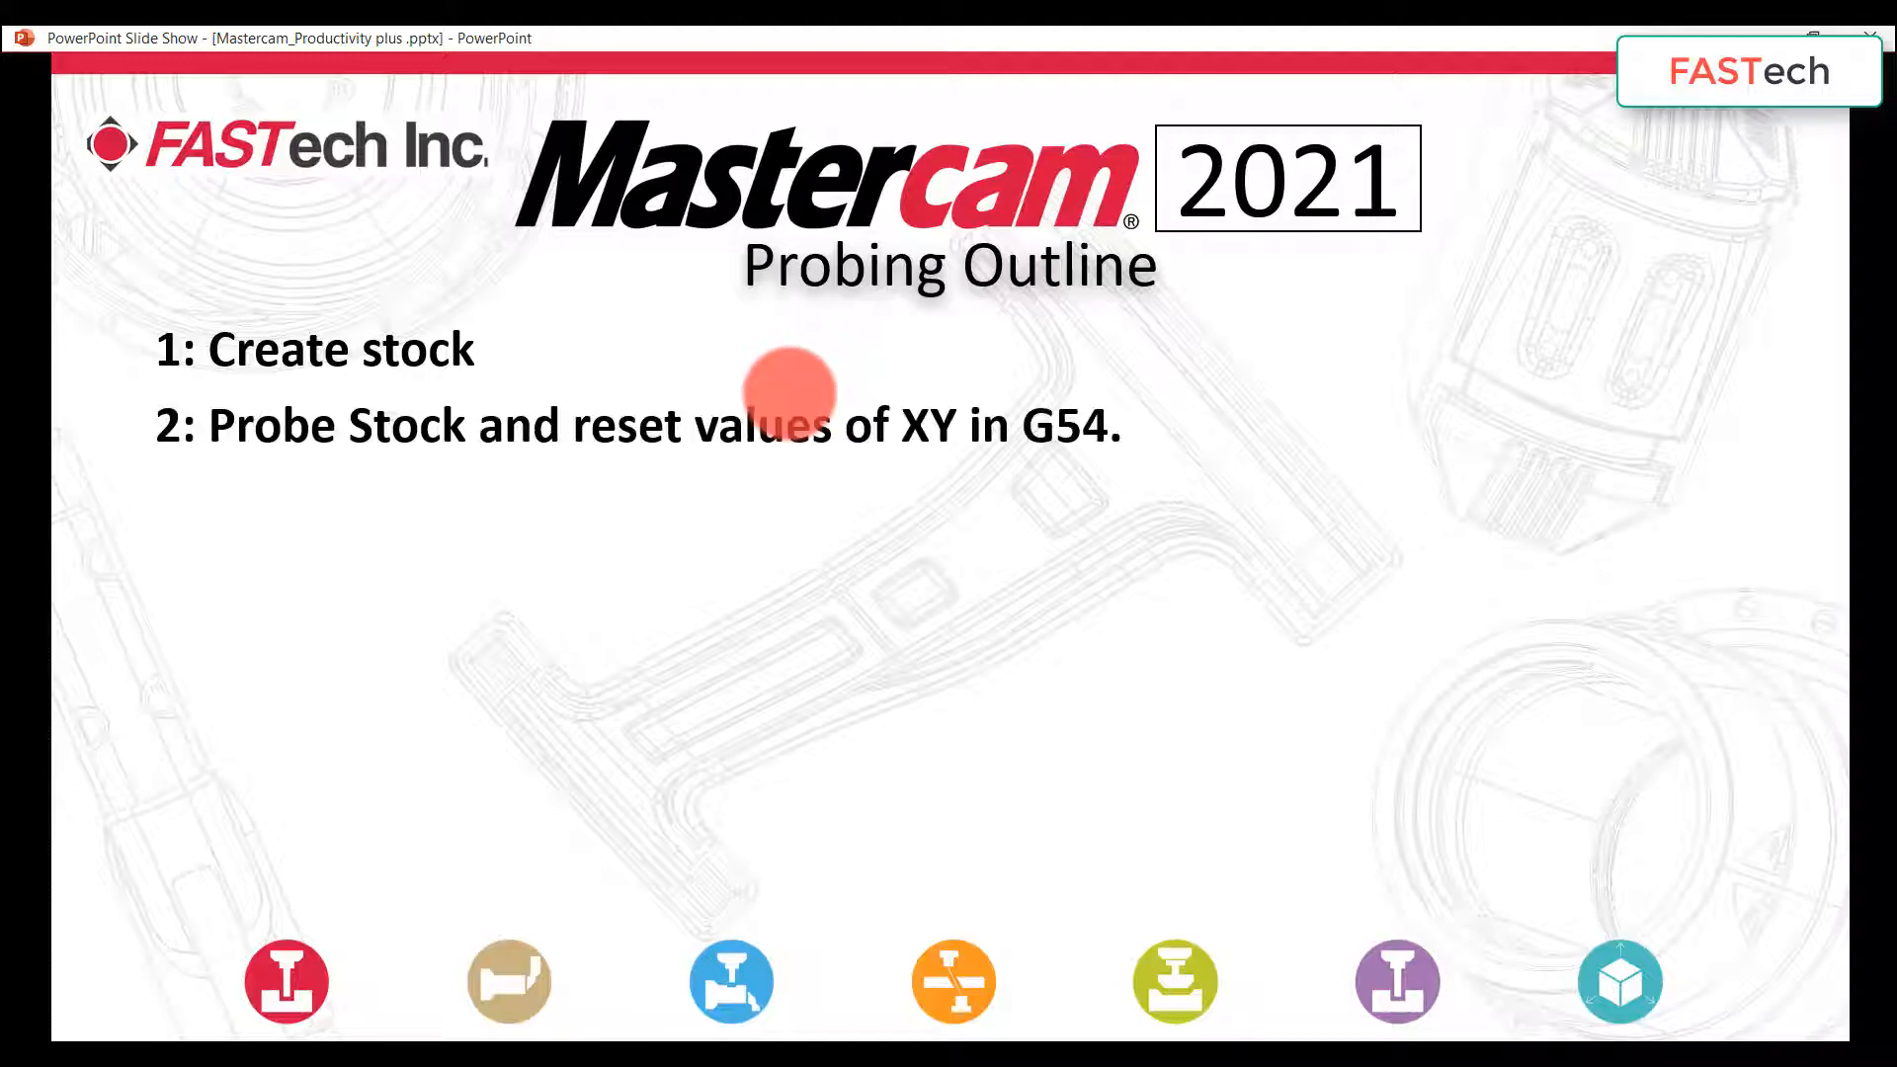
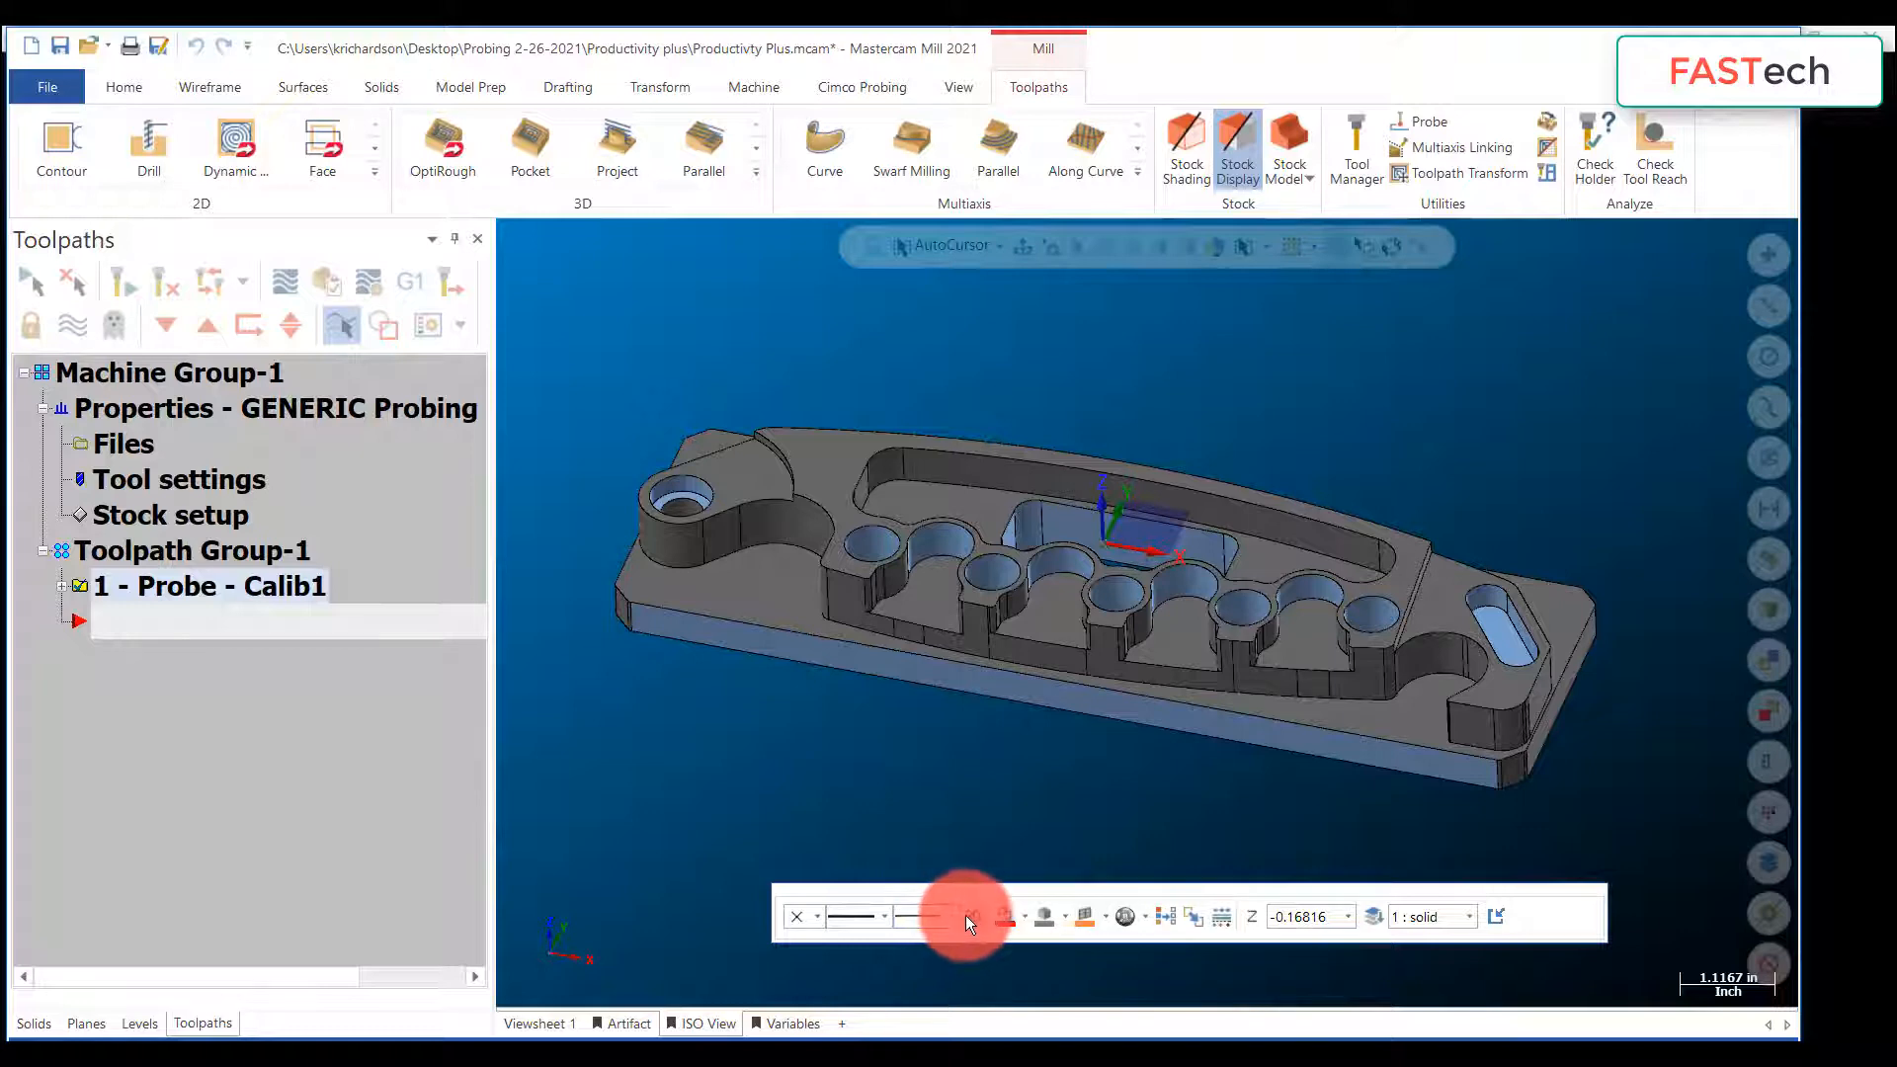
Step: Set the wireframe line width attribute to a thicker line
left_click(943, 917)
left_click(928, 1016)
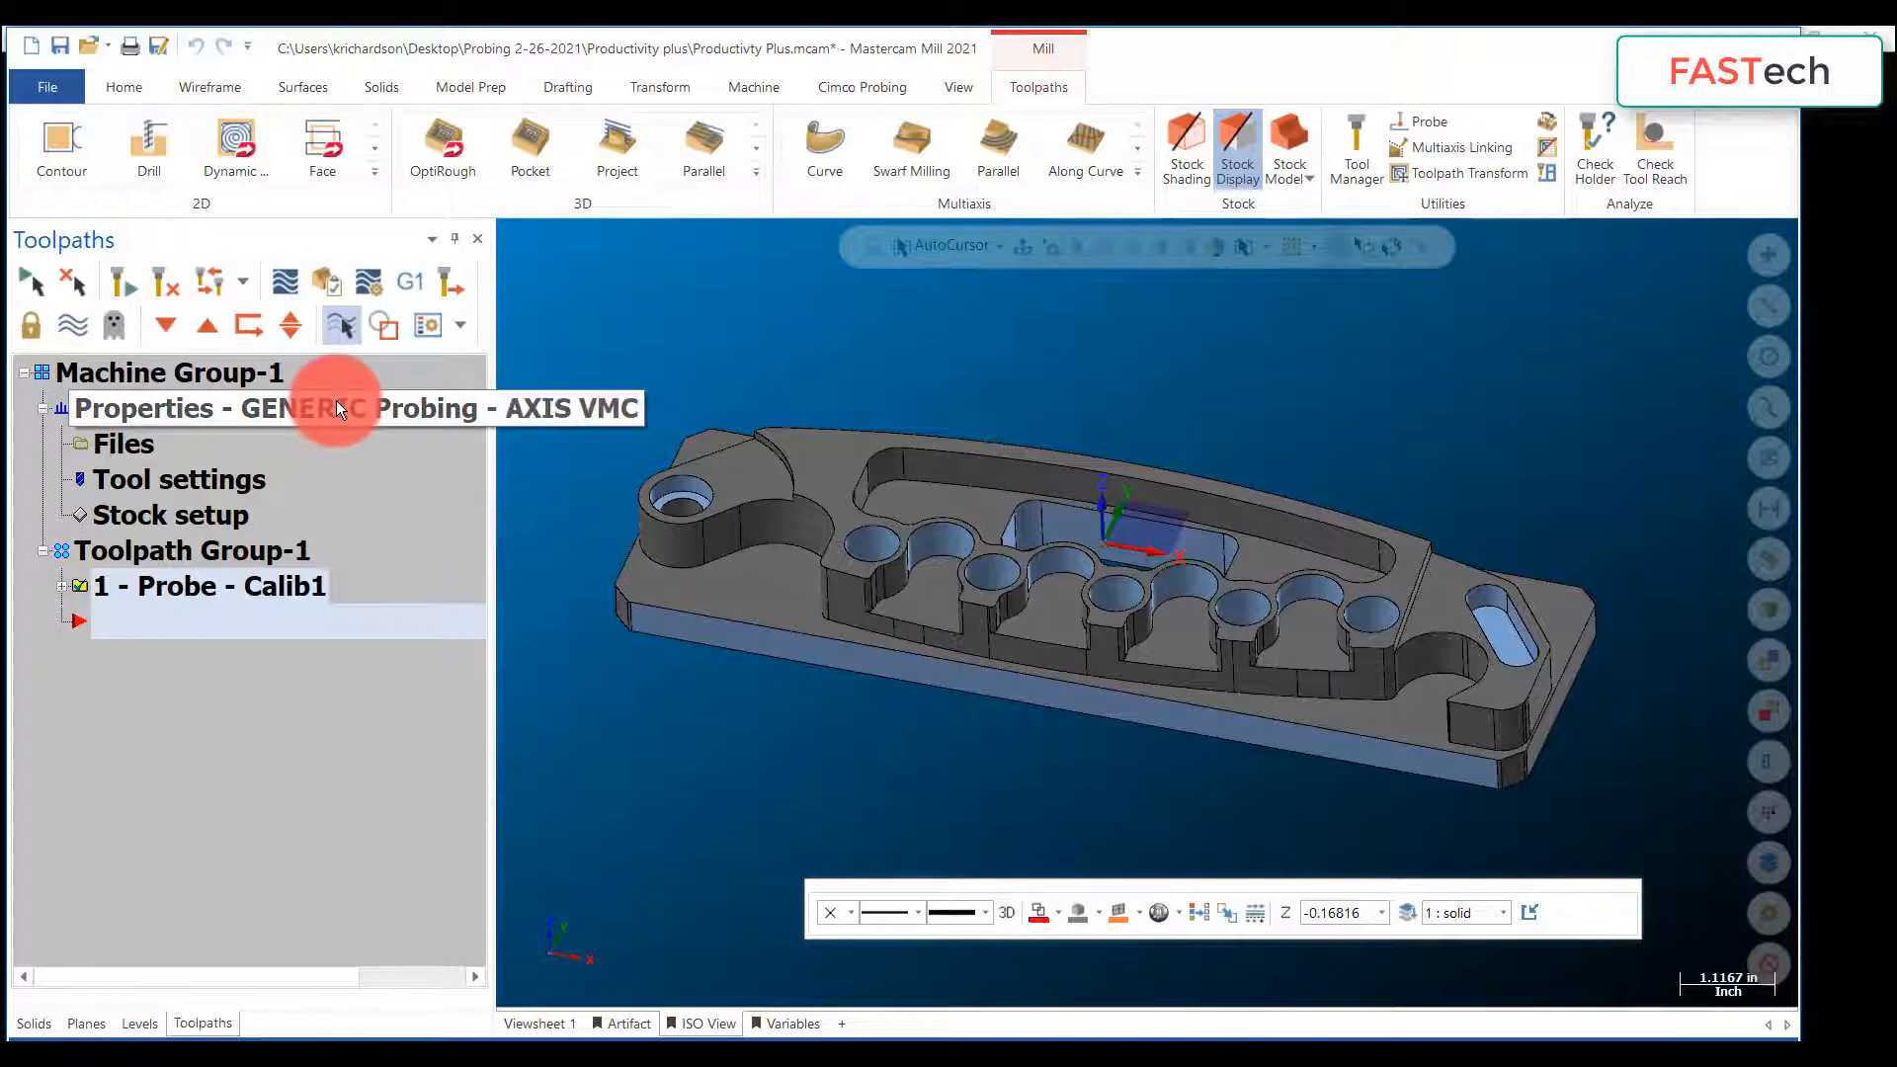
Step: Start a rectangular bounding box in the machine group's stock setup and select the entire part for it
left_click(148, 516)
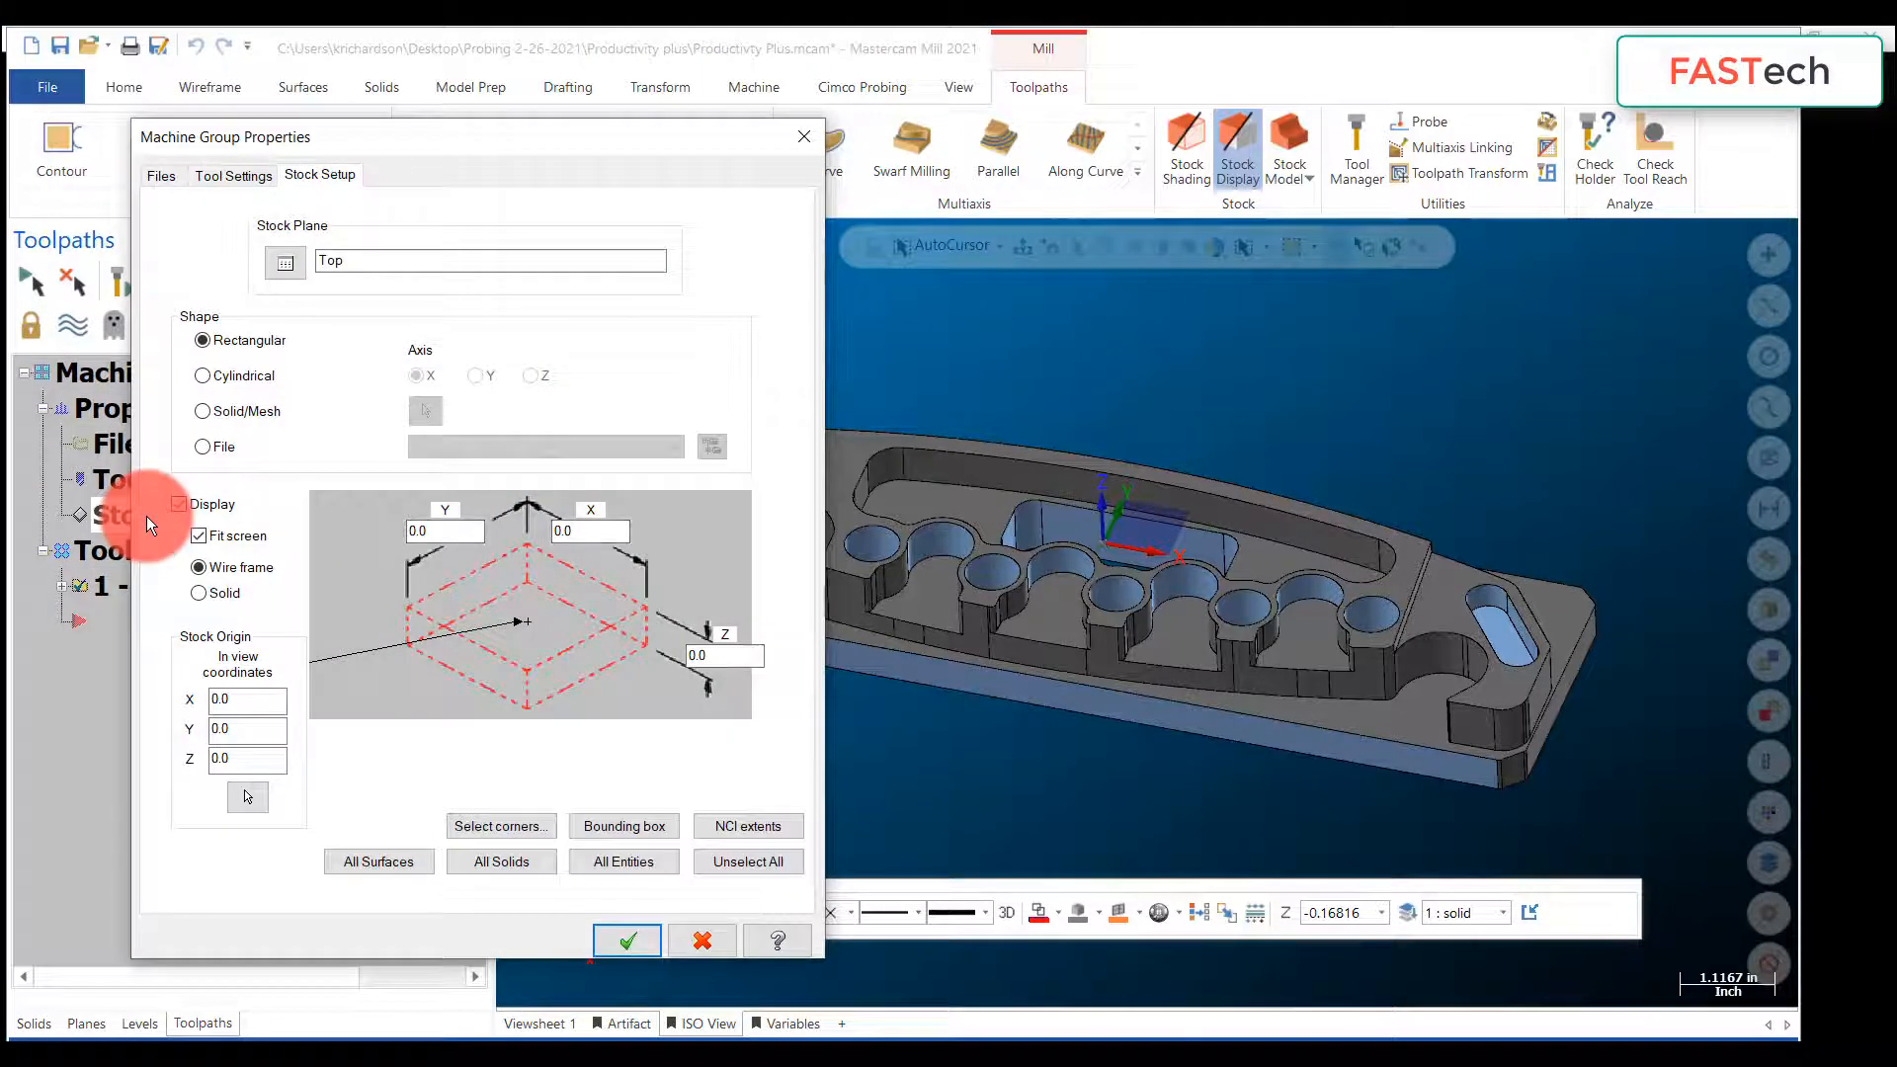
left_click(601, 828)
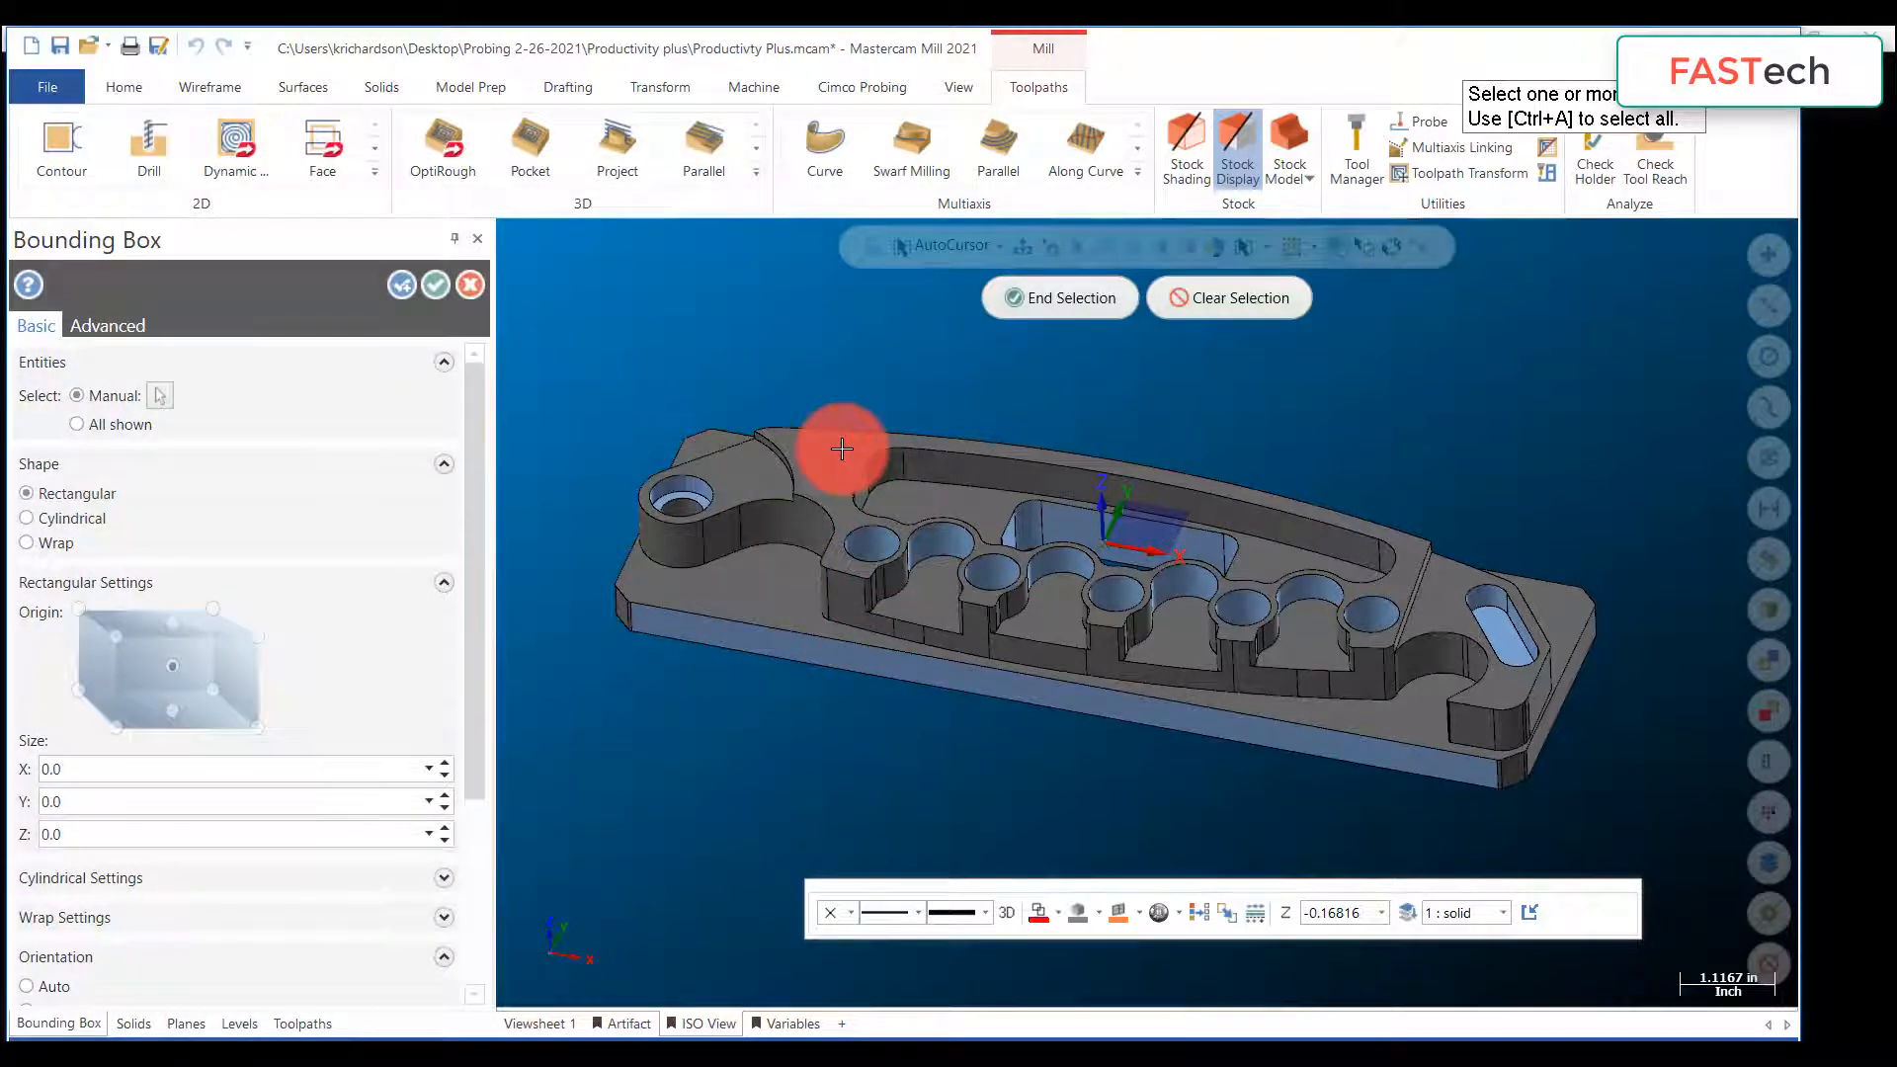
scroll(841, 448, "down", 2)
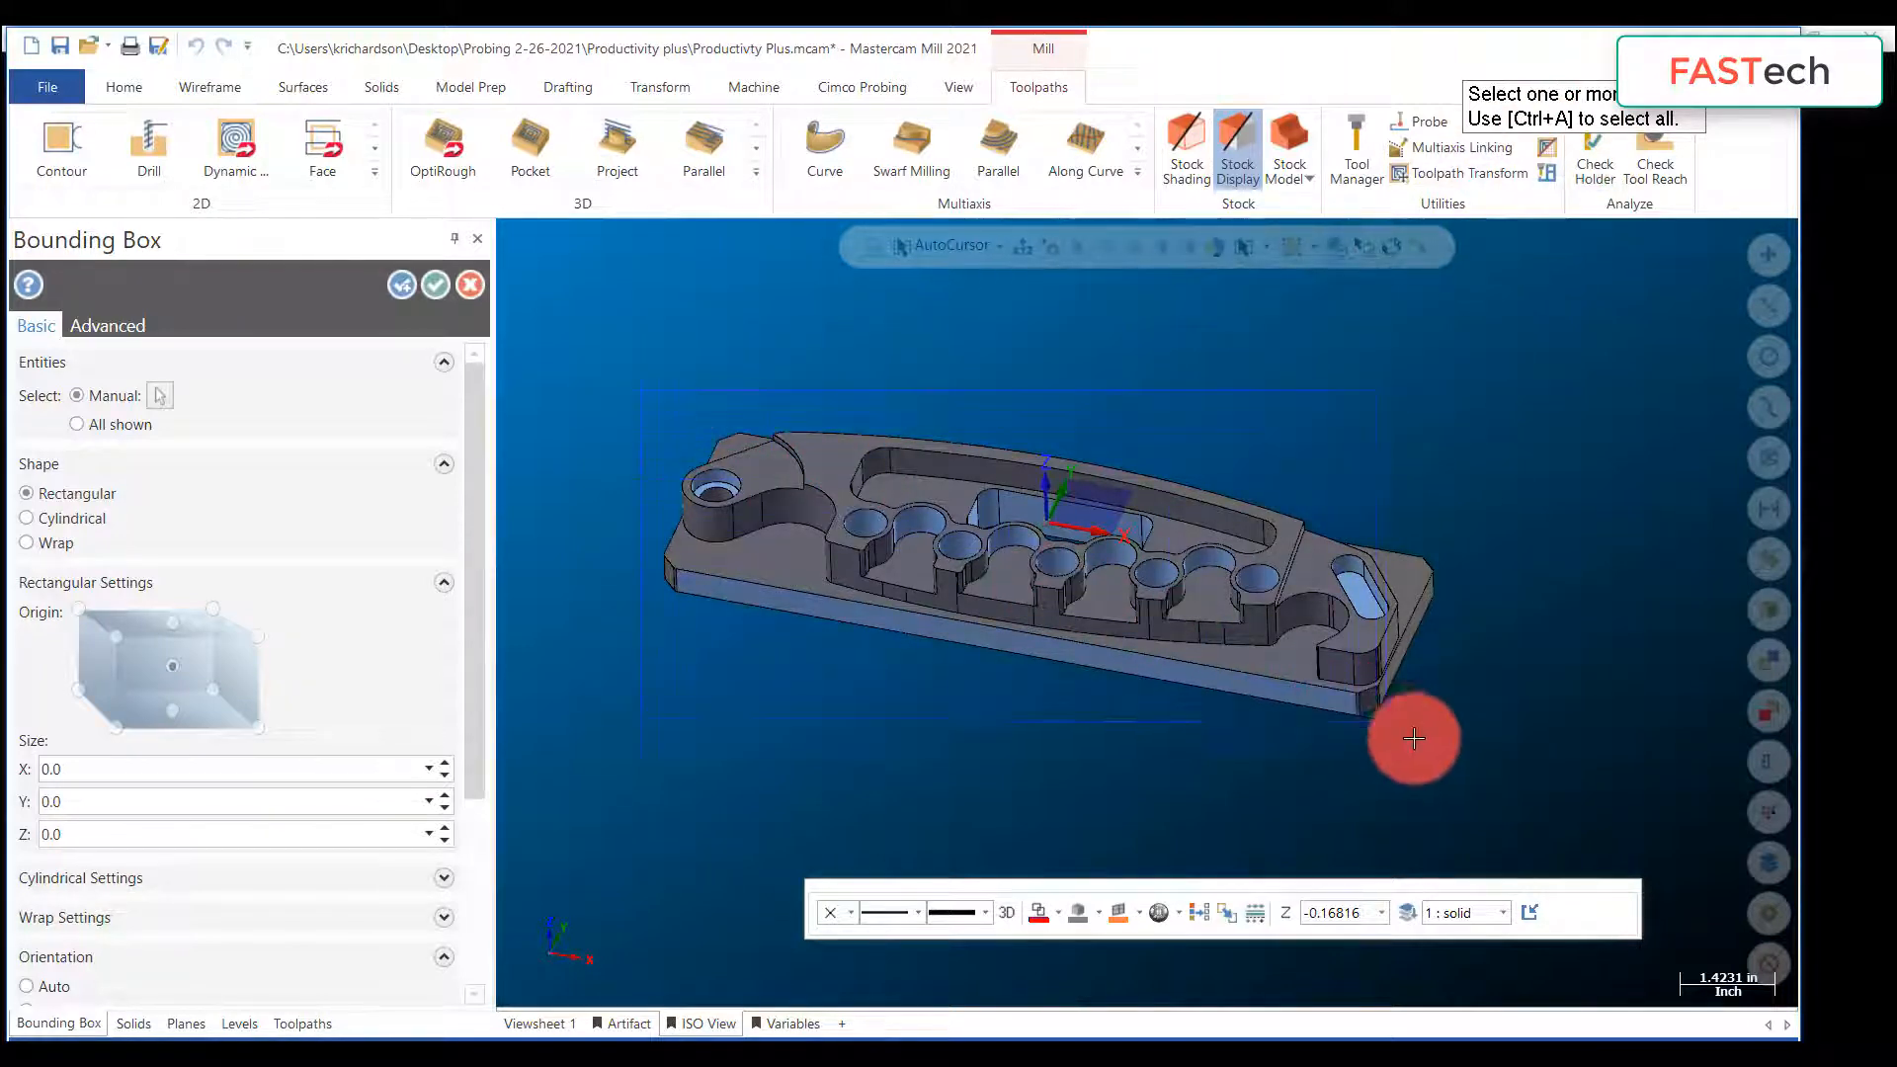
key("ctrl+a")
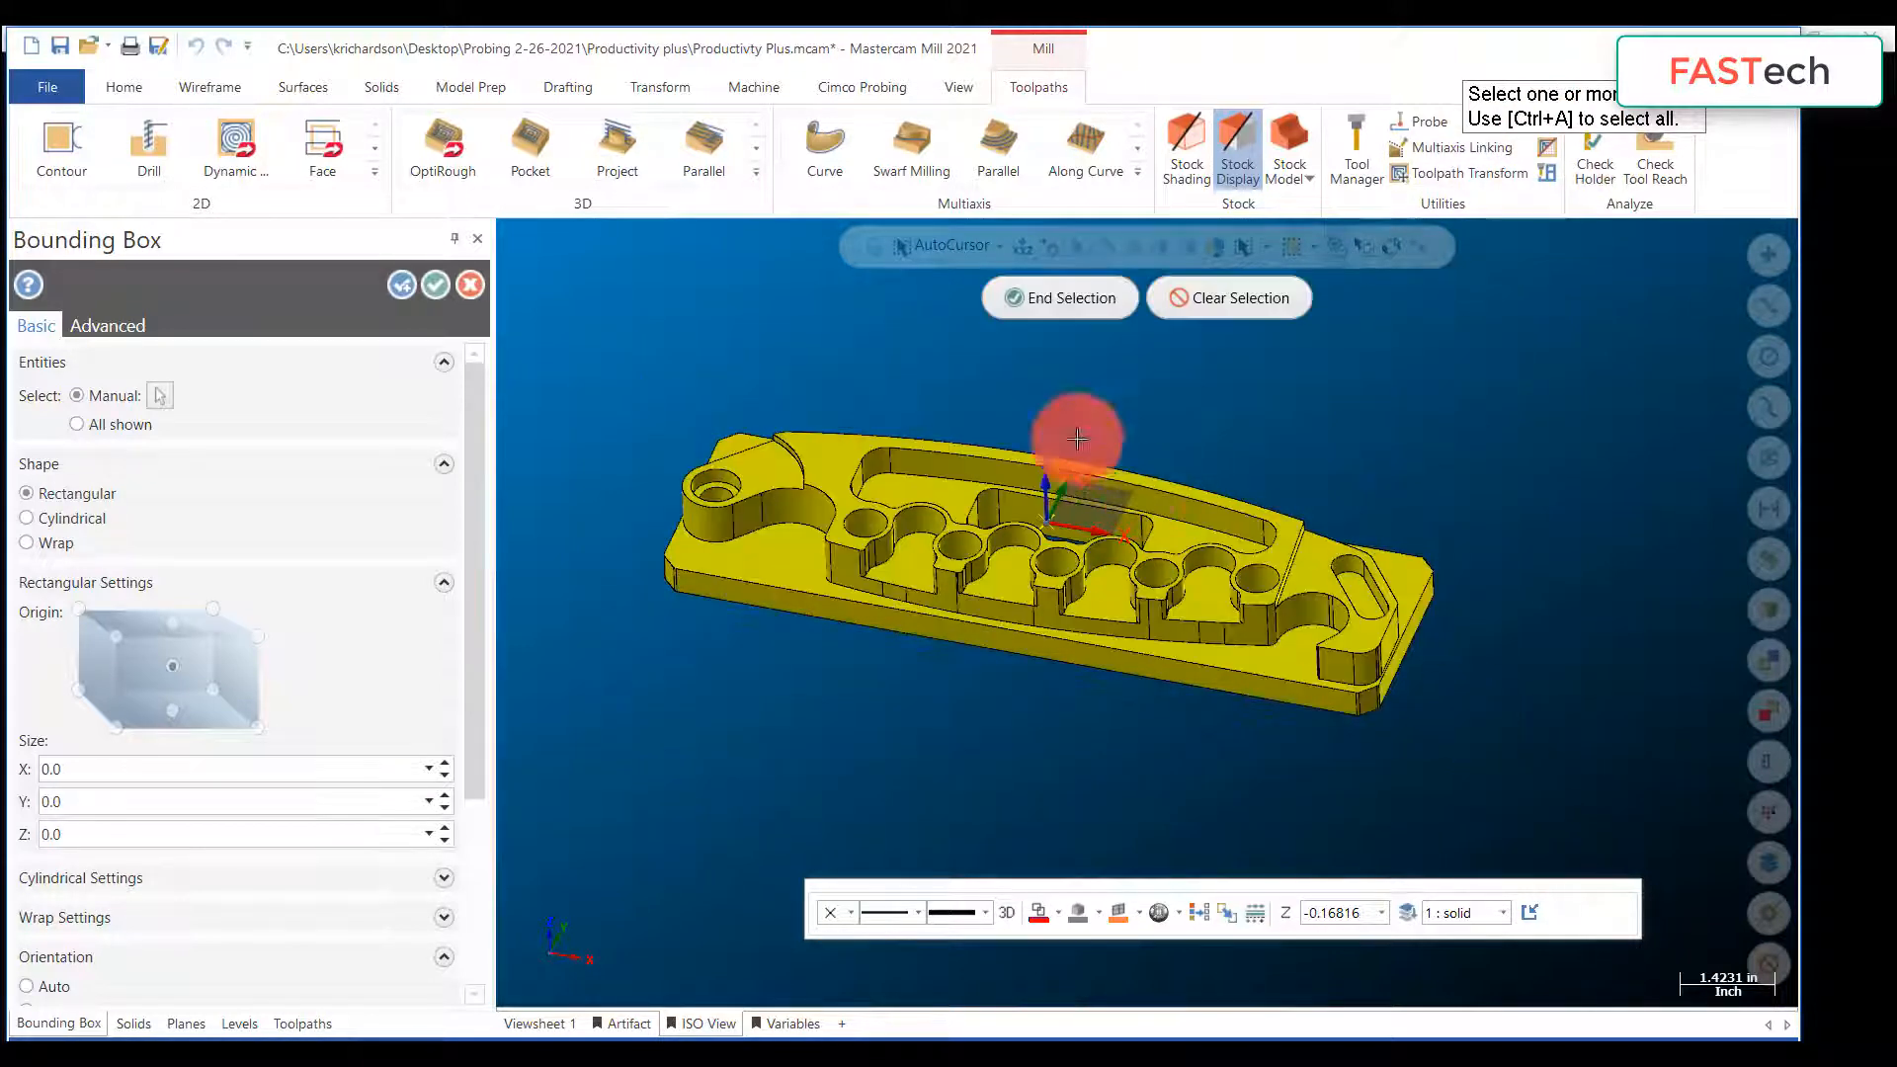
left_click(1037, 300)
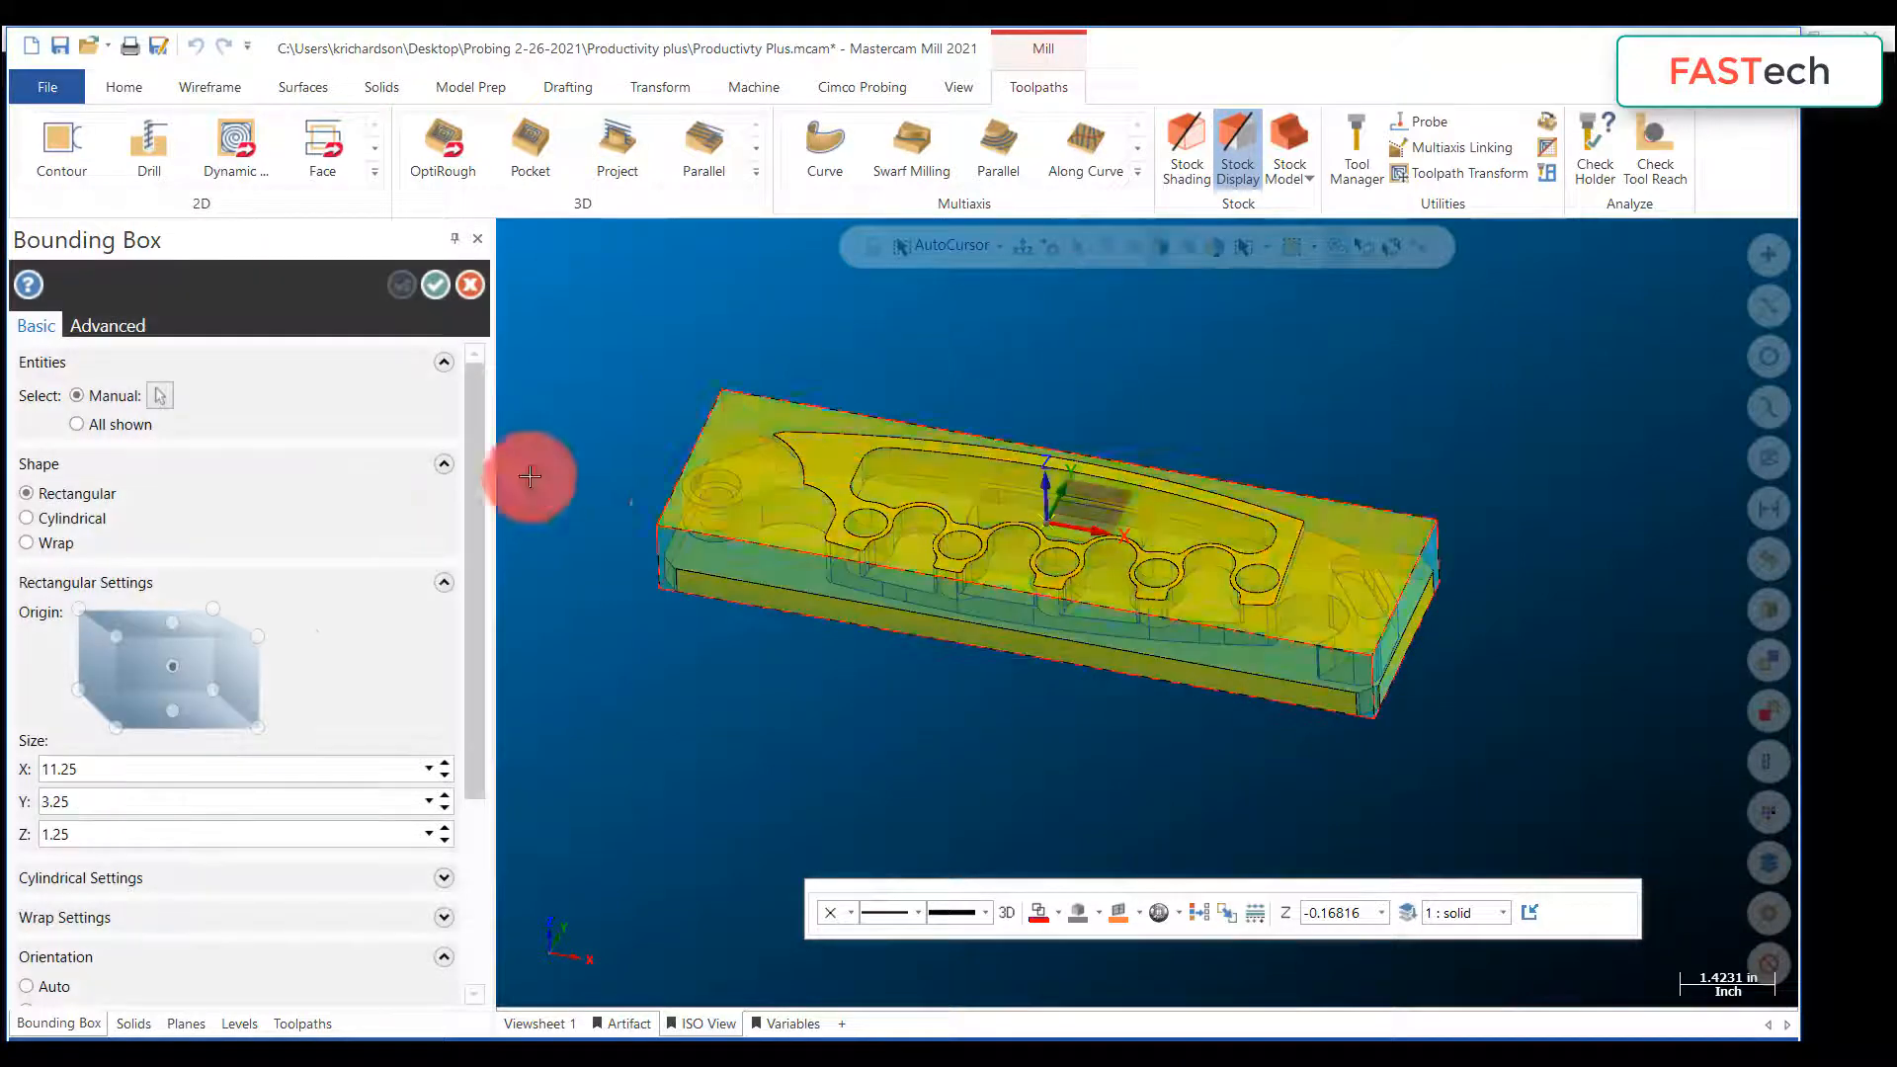
Step: Place the bounding box origin at the centre of its top face and size it X 11.5, Y 3.5, Z 1.5
left_click(178, 621)
left_click(146, 780)
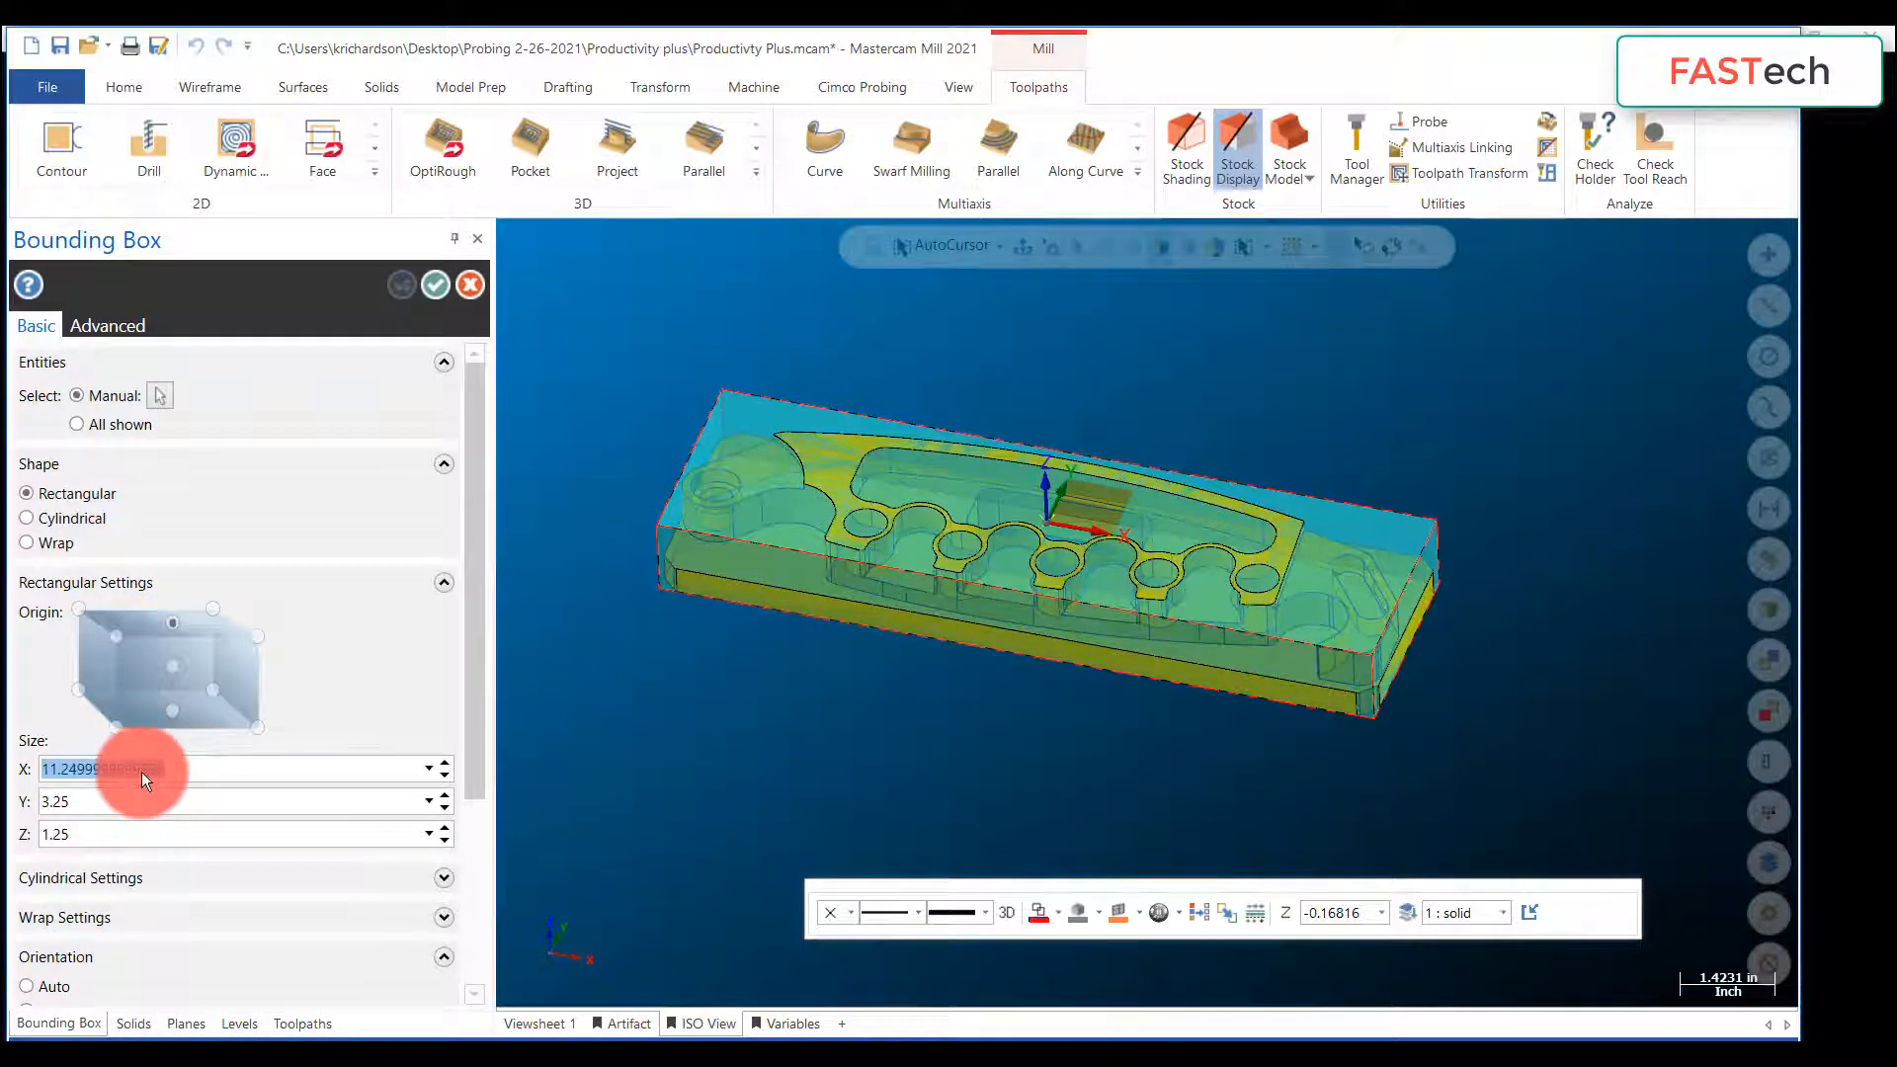
type("11.5")
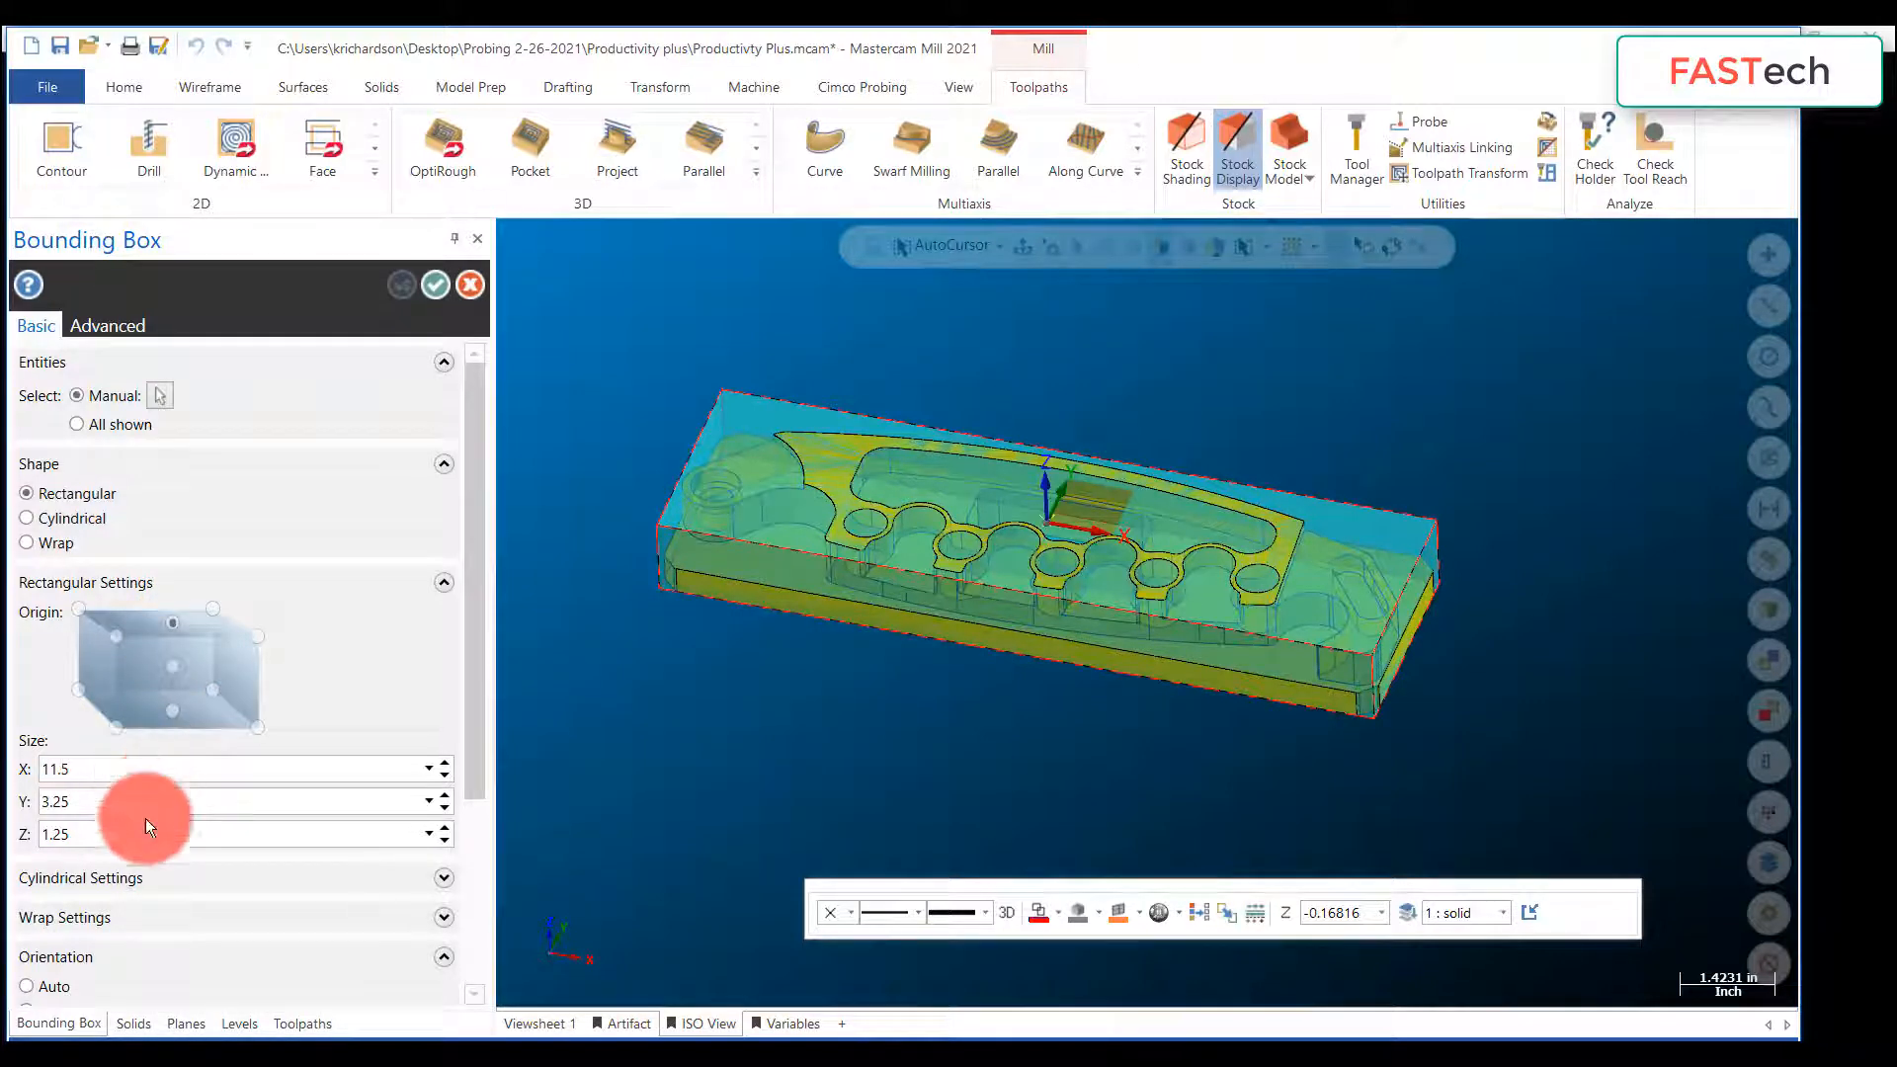
left_click(110, 803)
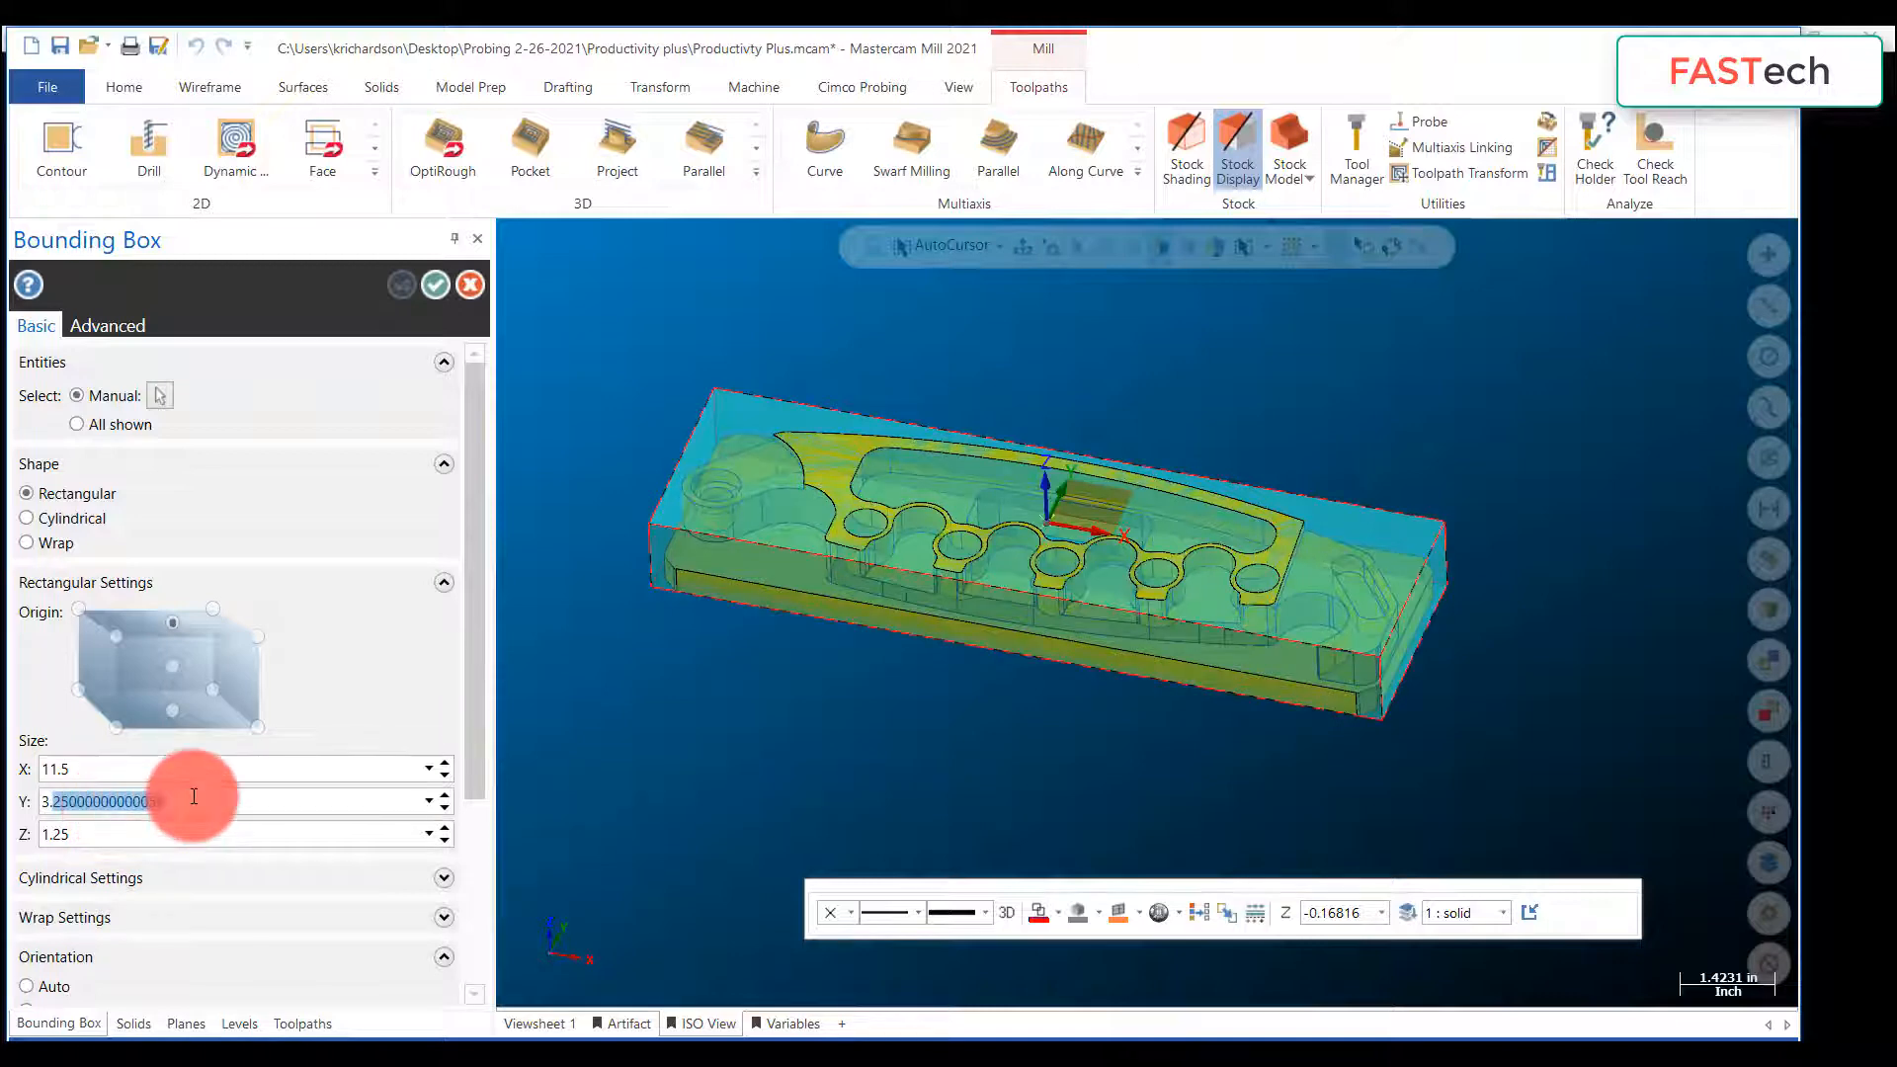
type("3.5")
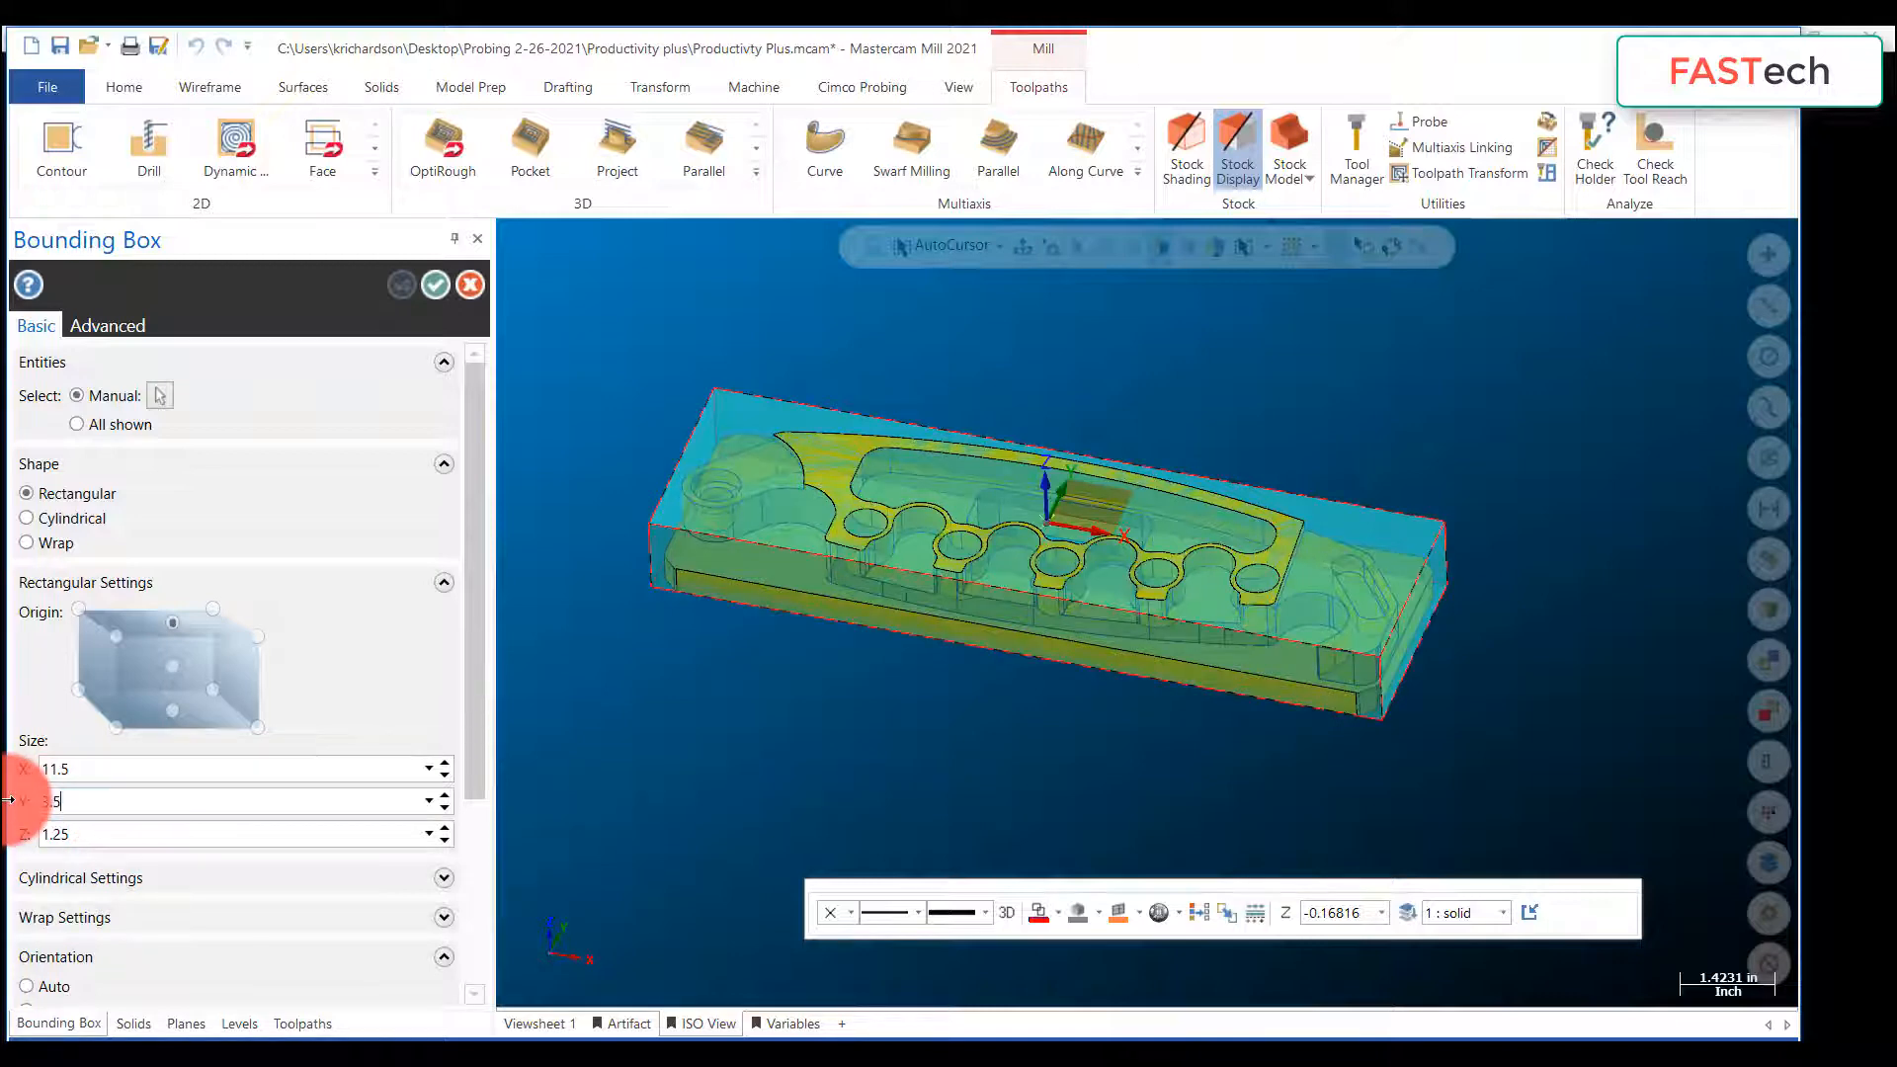
left_click(102, 838)
type("1.5")
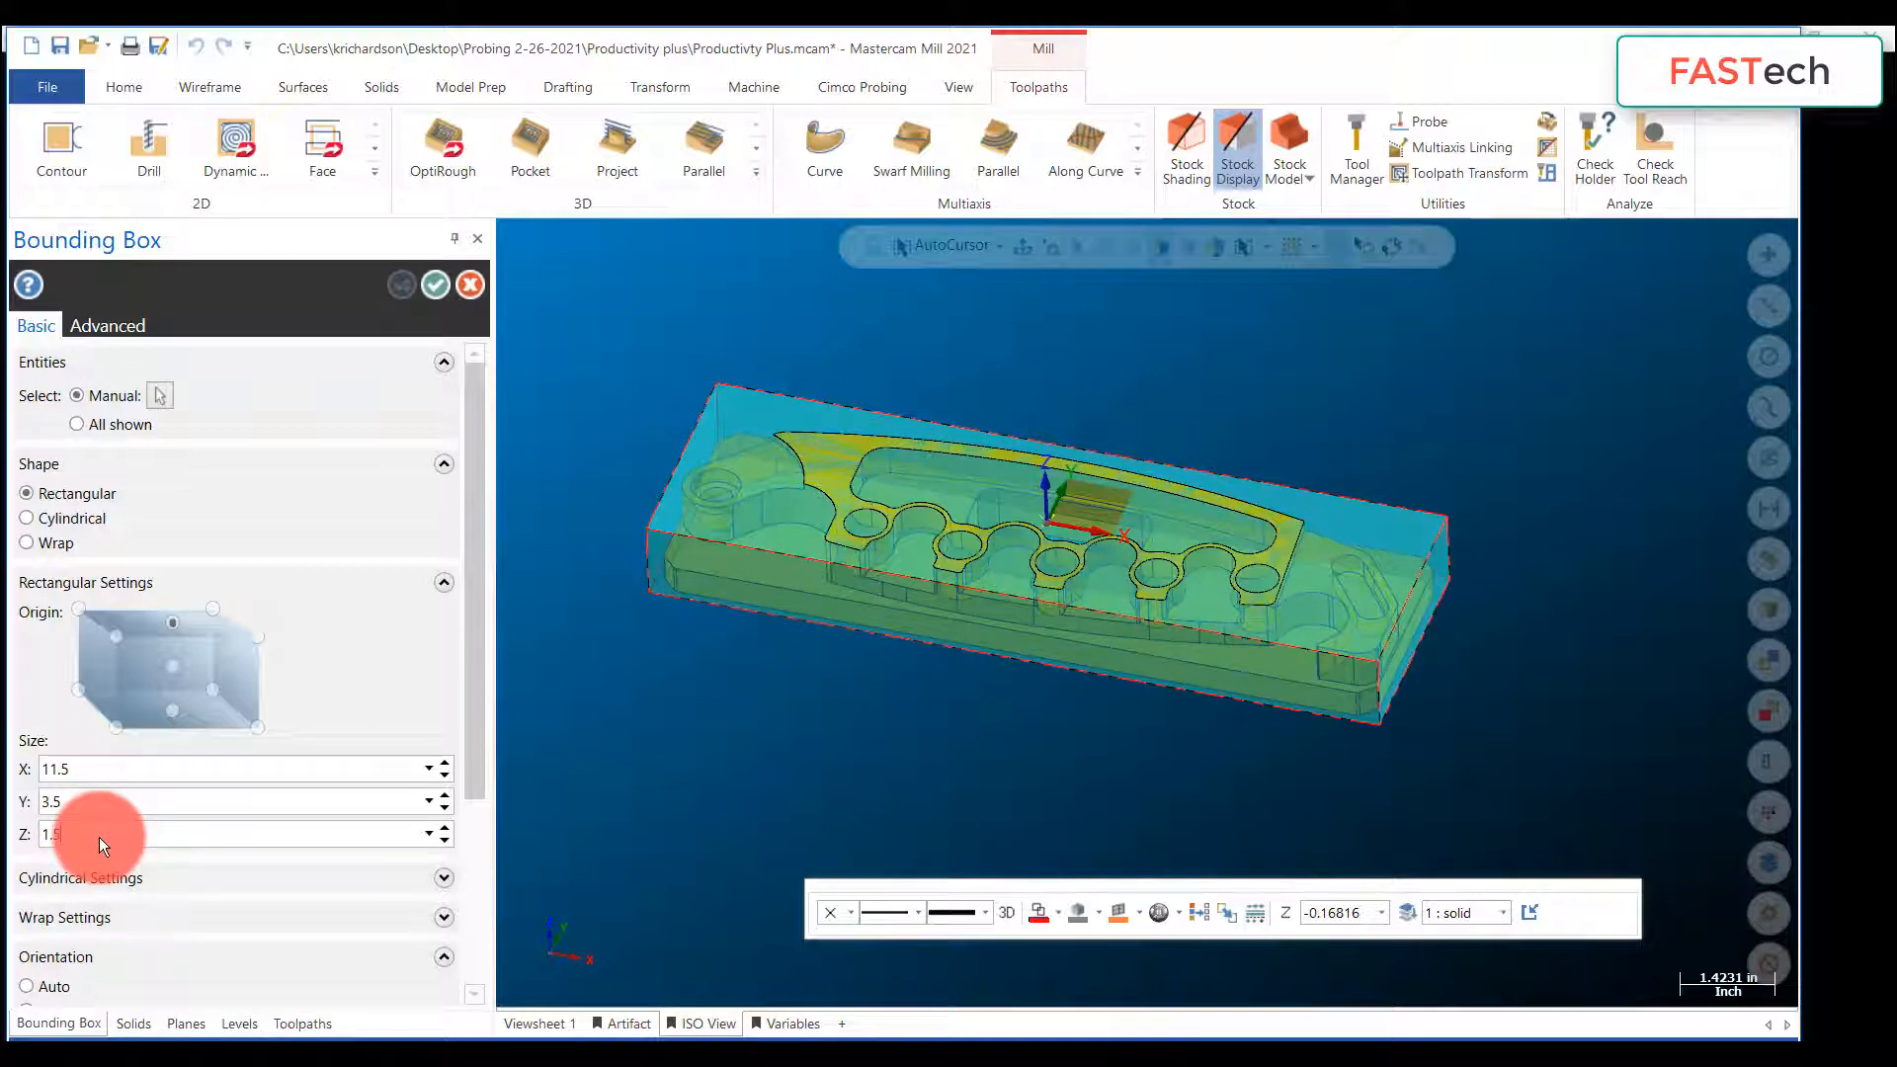
Step: Have the bounding box create lines and arcs and face center points, and accept the box and the stock setup
left_click(398, 583)
left_click_drag(482, 470, 486, 716)
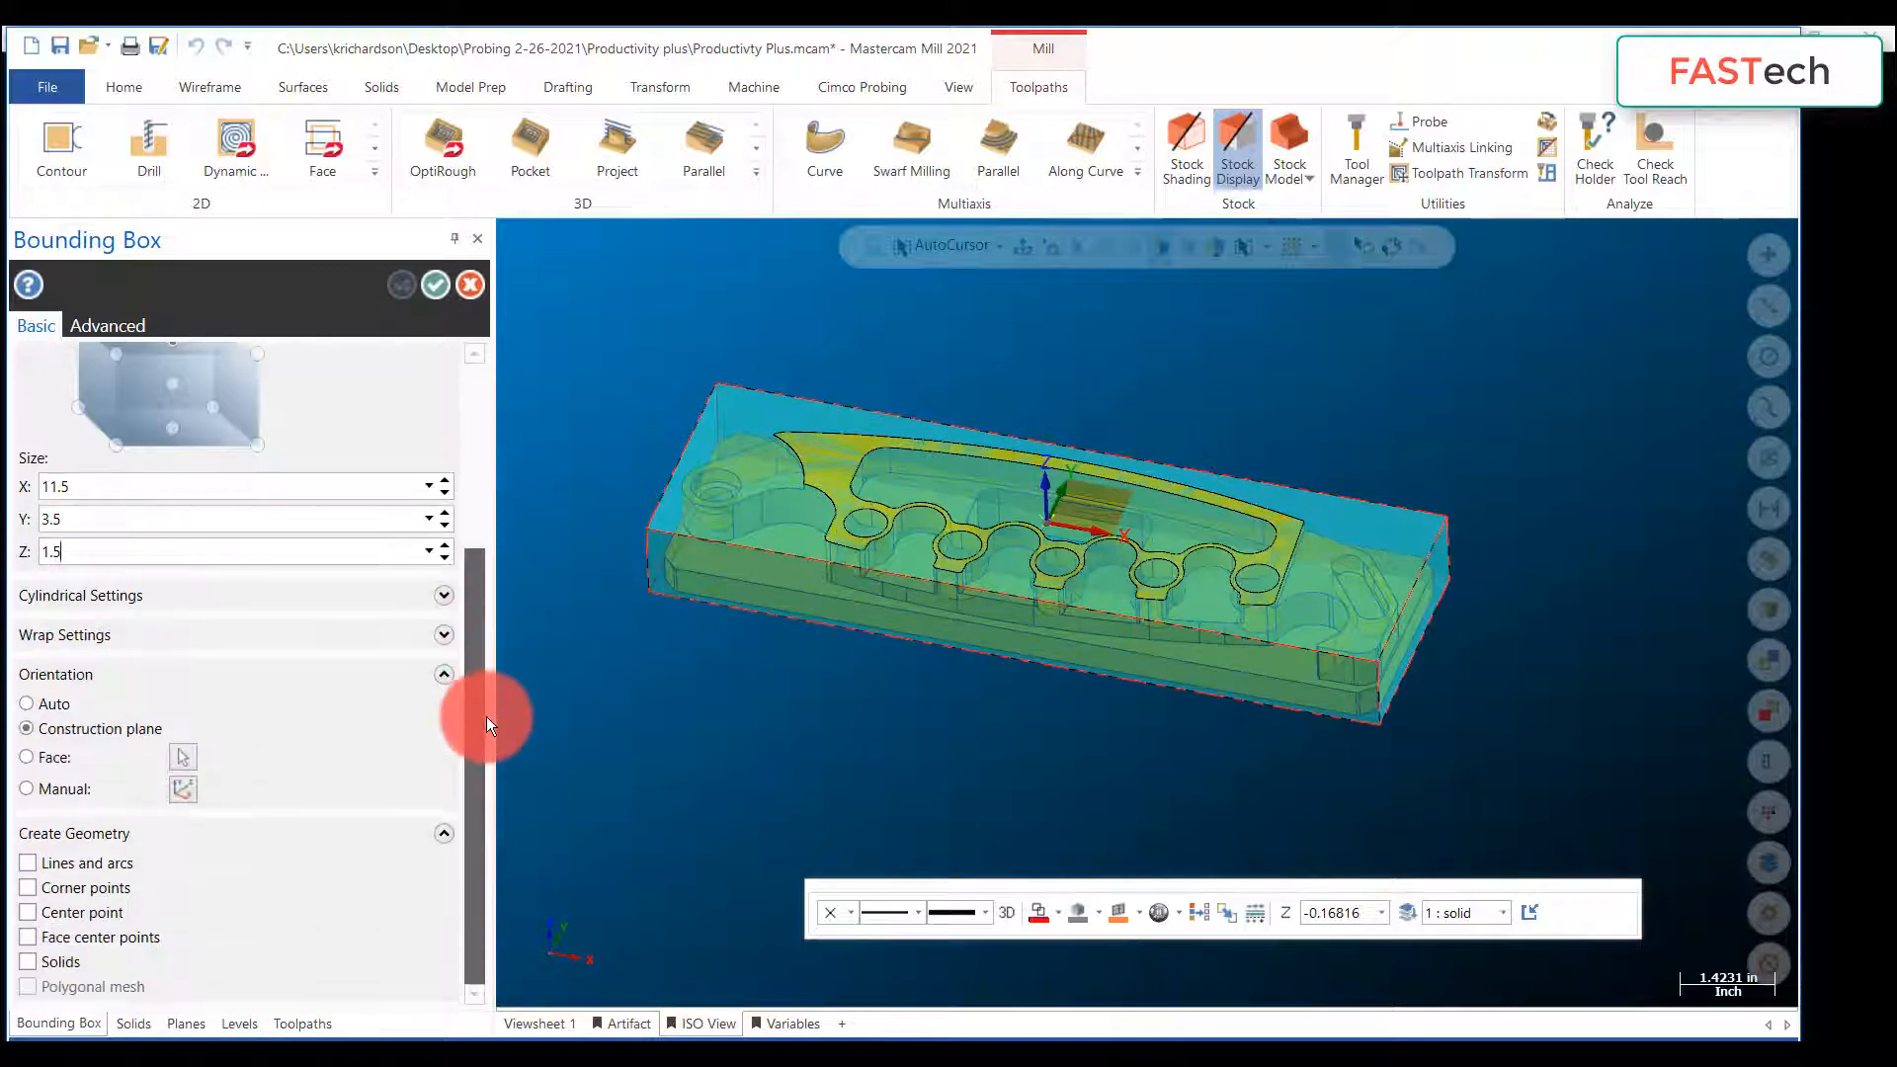
left_click(29, 861)
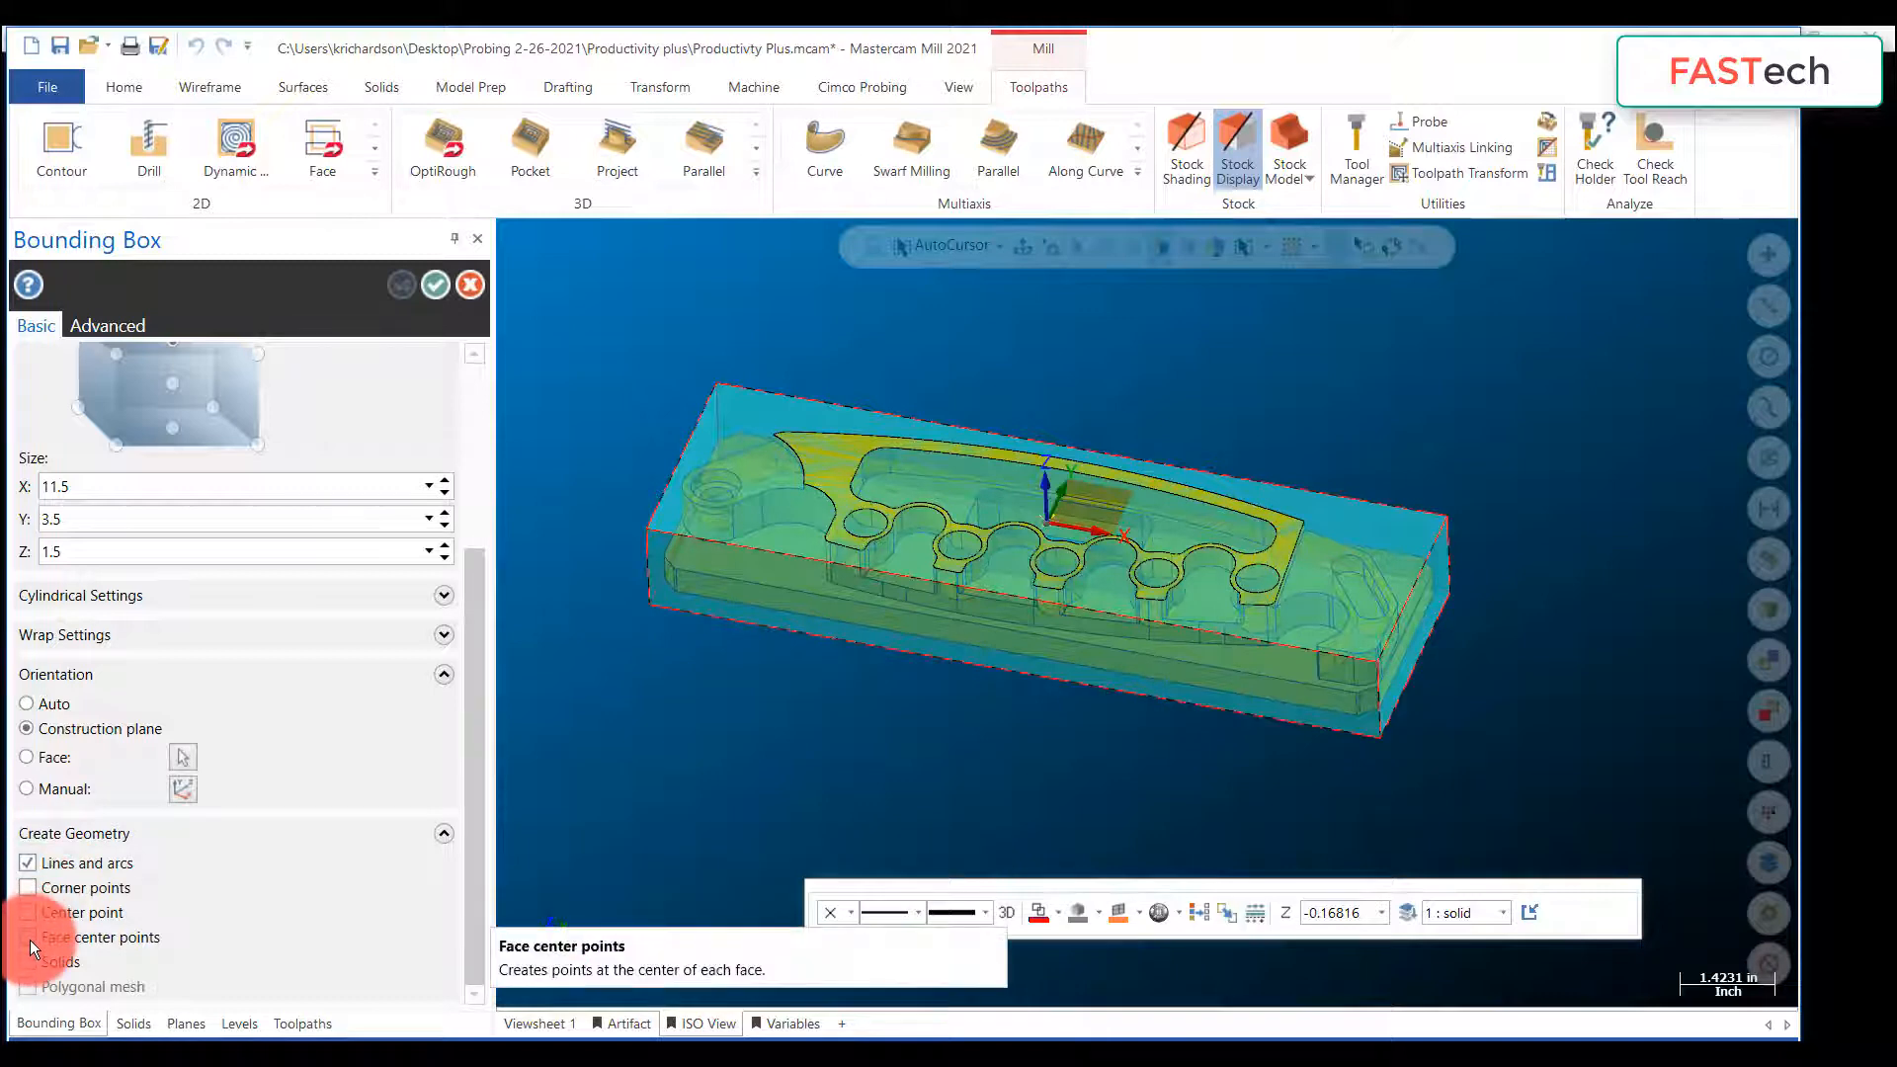
left_click(28, 936)
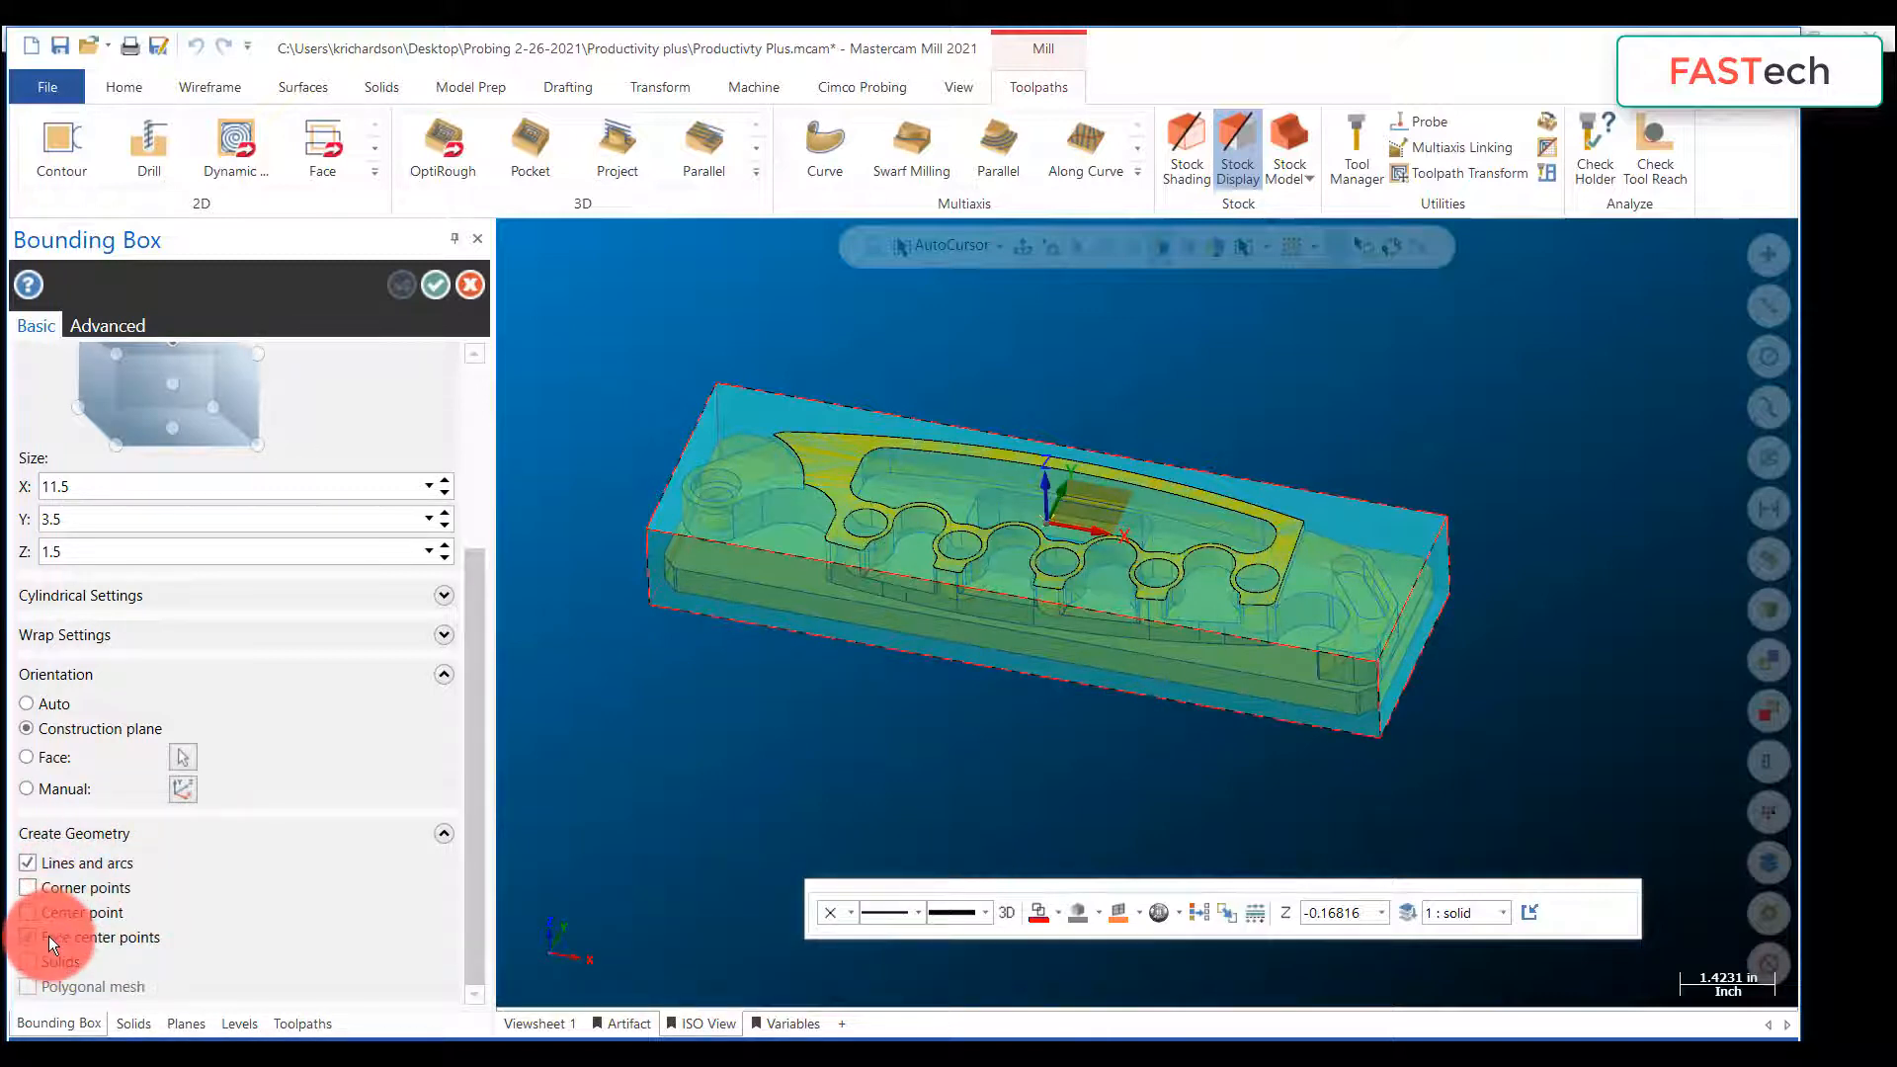
left_click(436, 285)
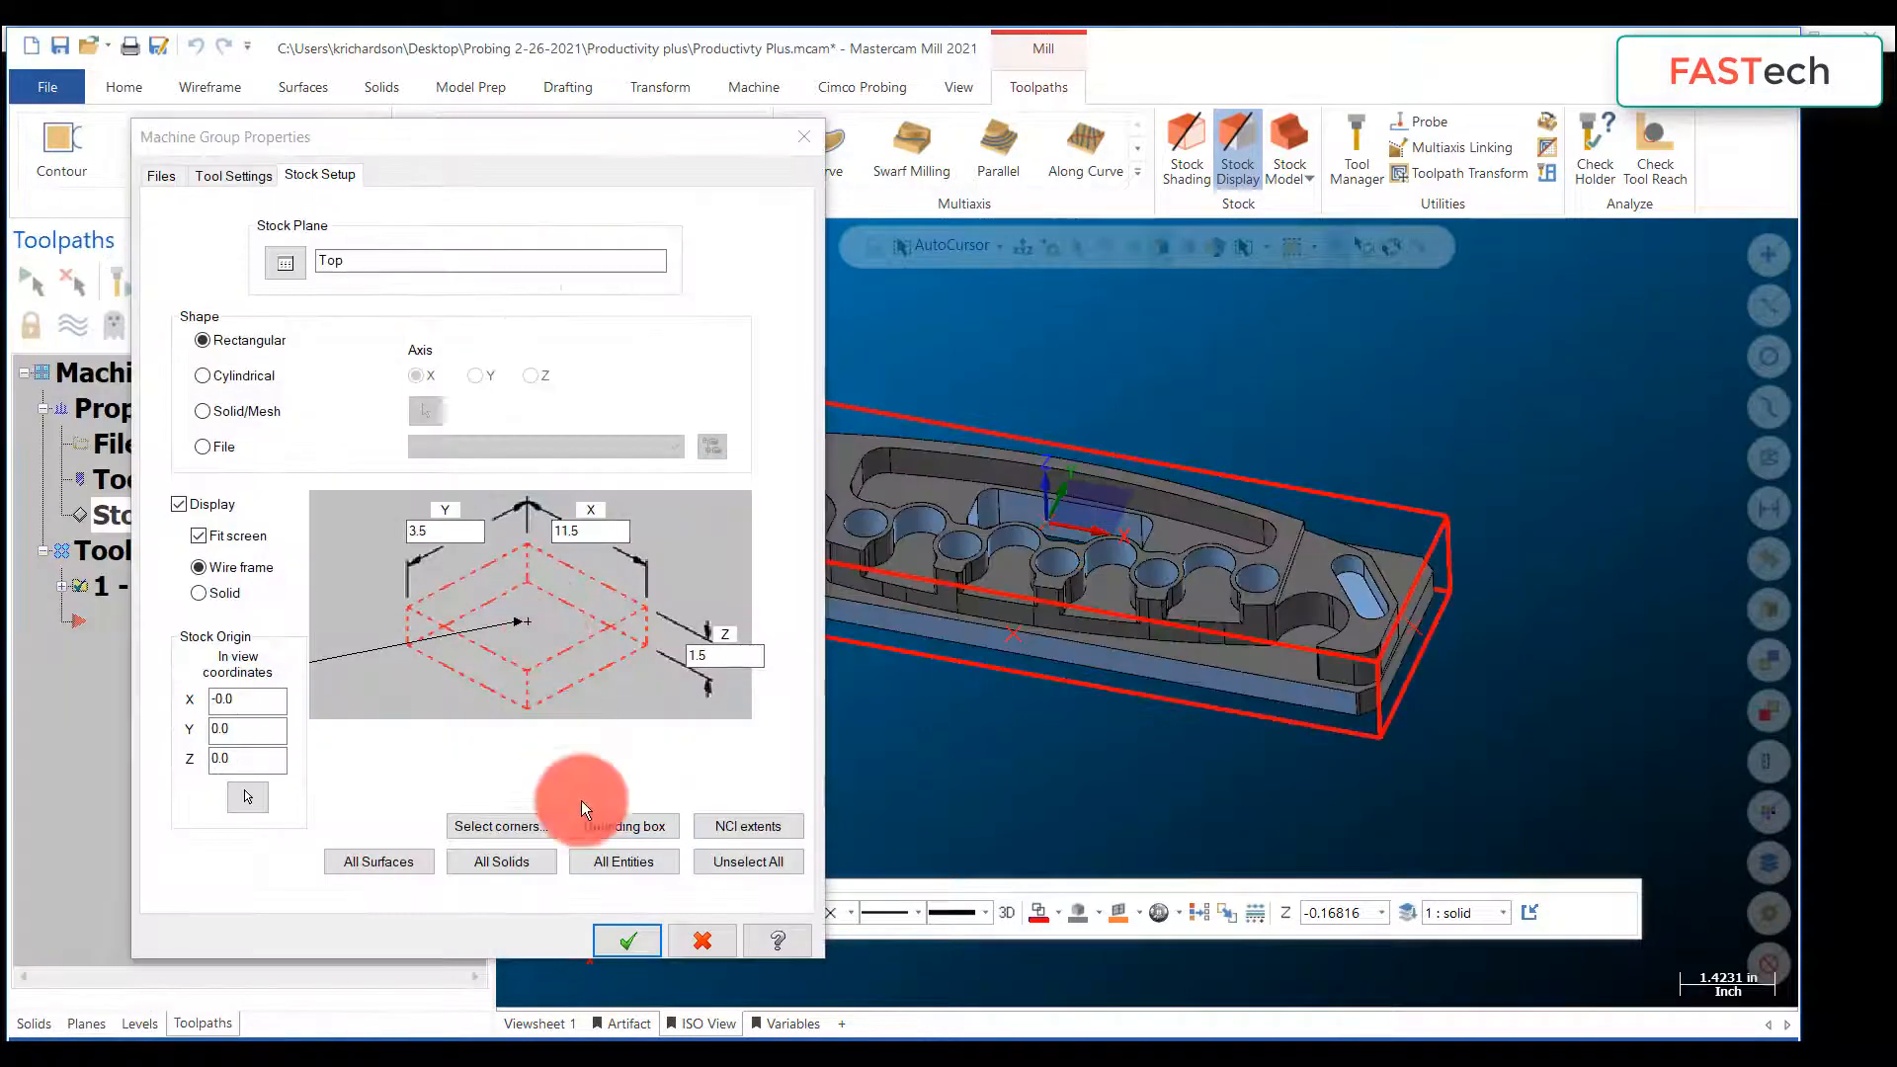
left_click(645, 942)
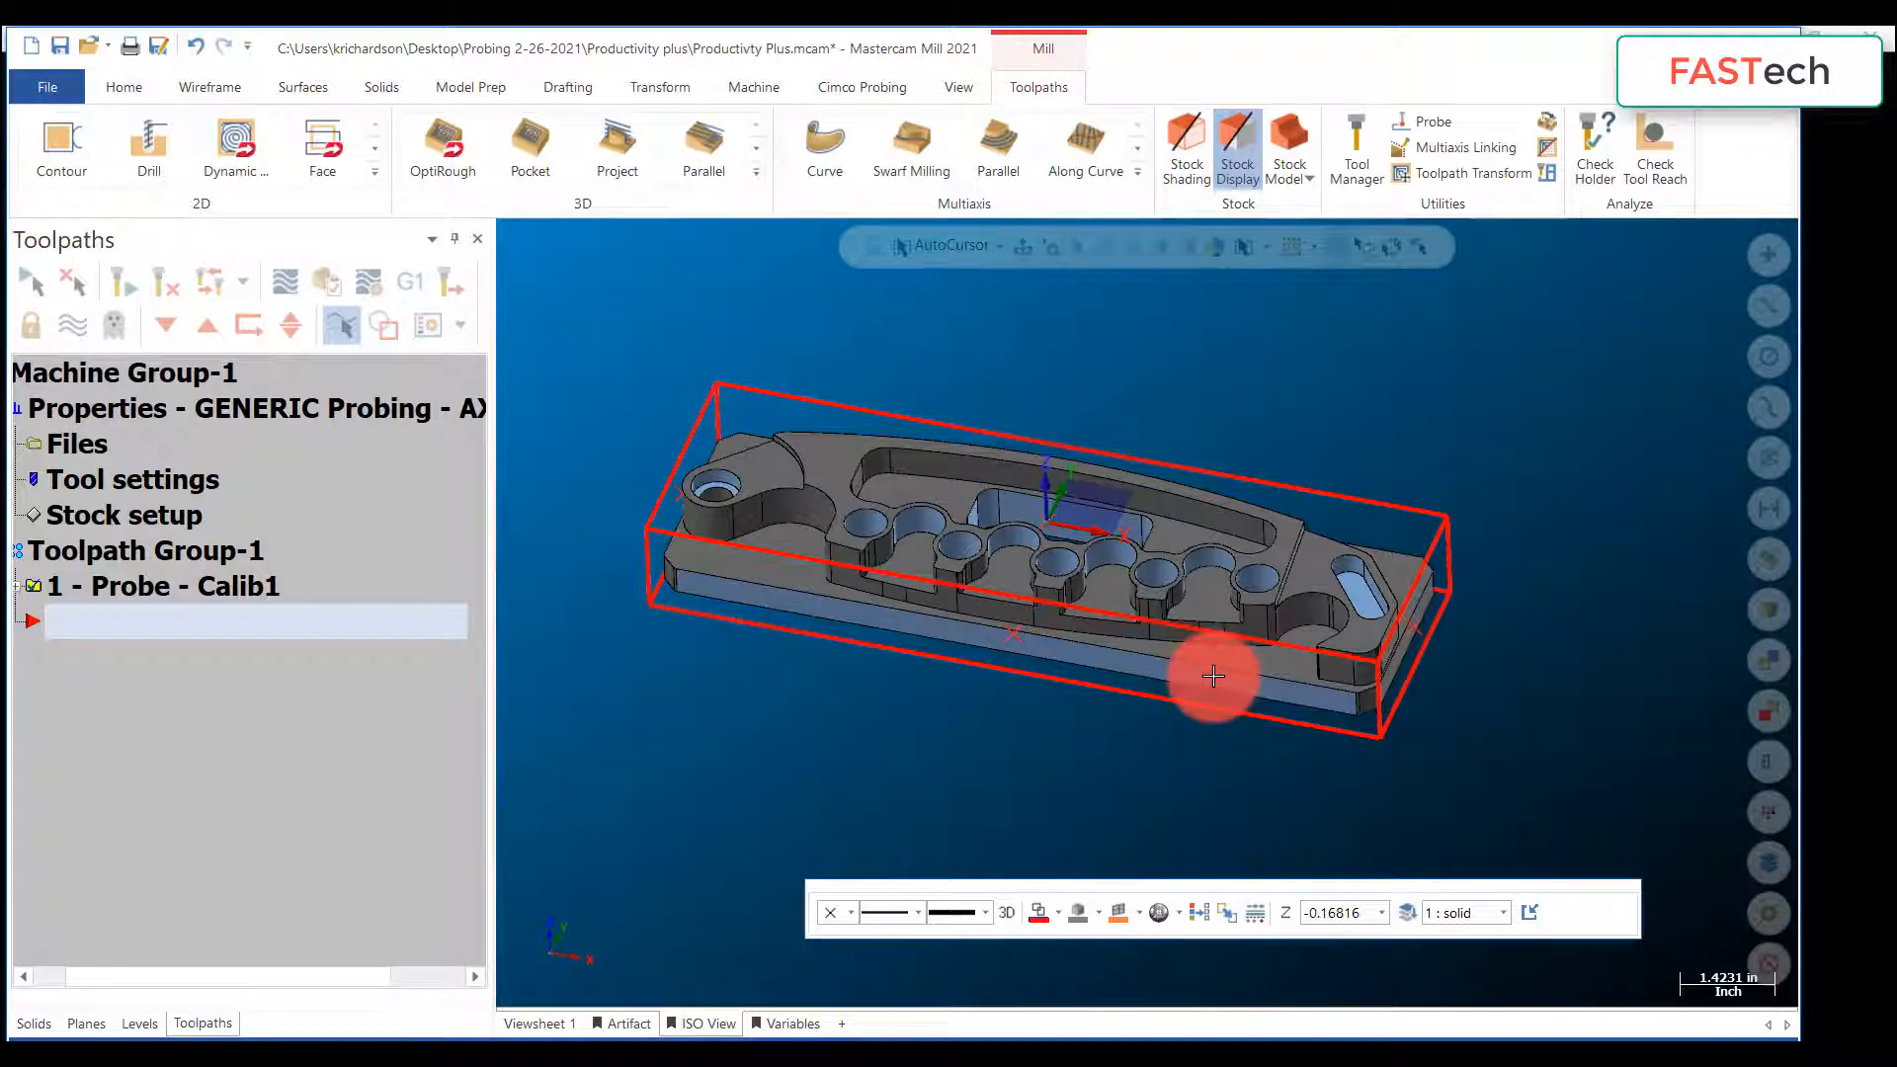
Step: Start a new probe toolpath and add a measured web or pocket feature to its inspection cycle
left_click(1430, 119)
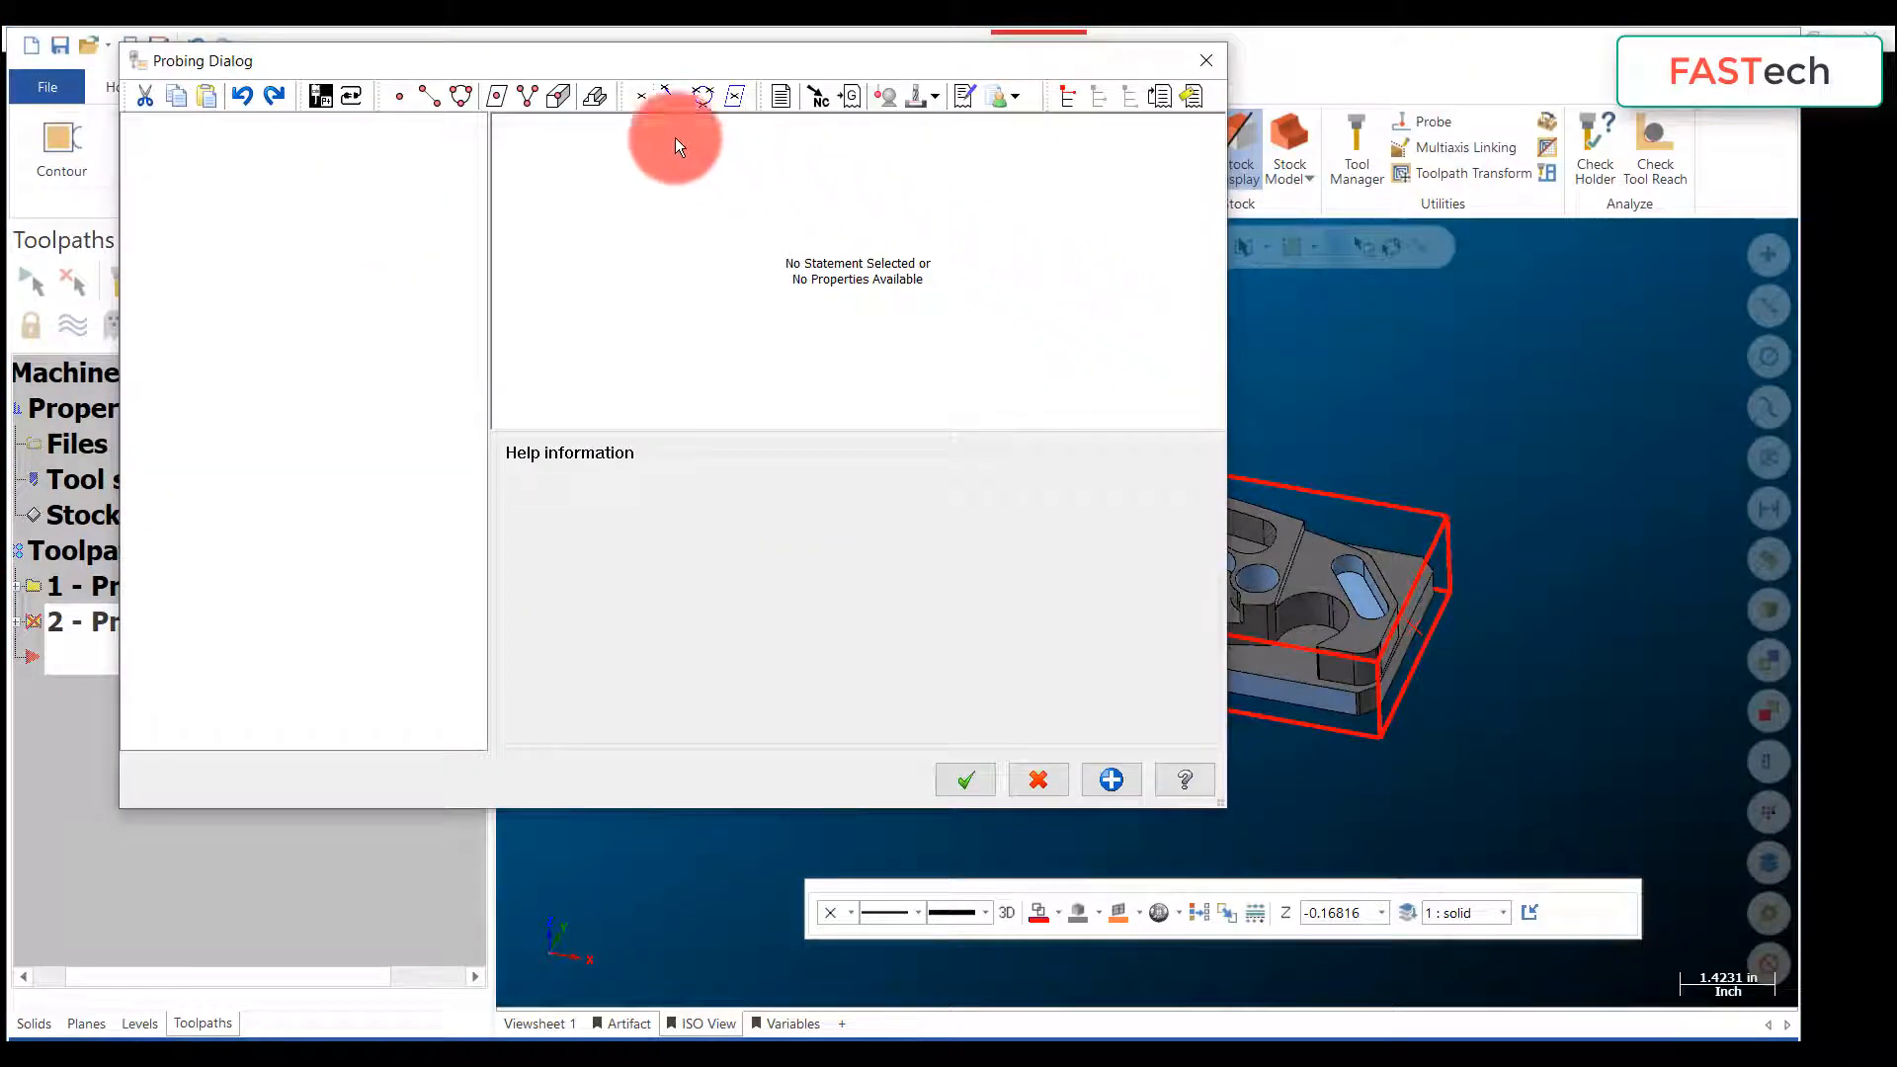
left_click_drag(589, 55, 587, 122)
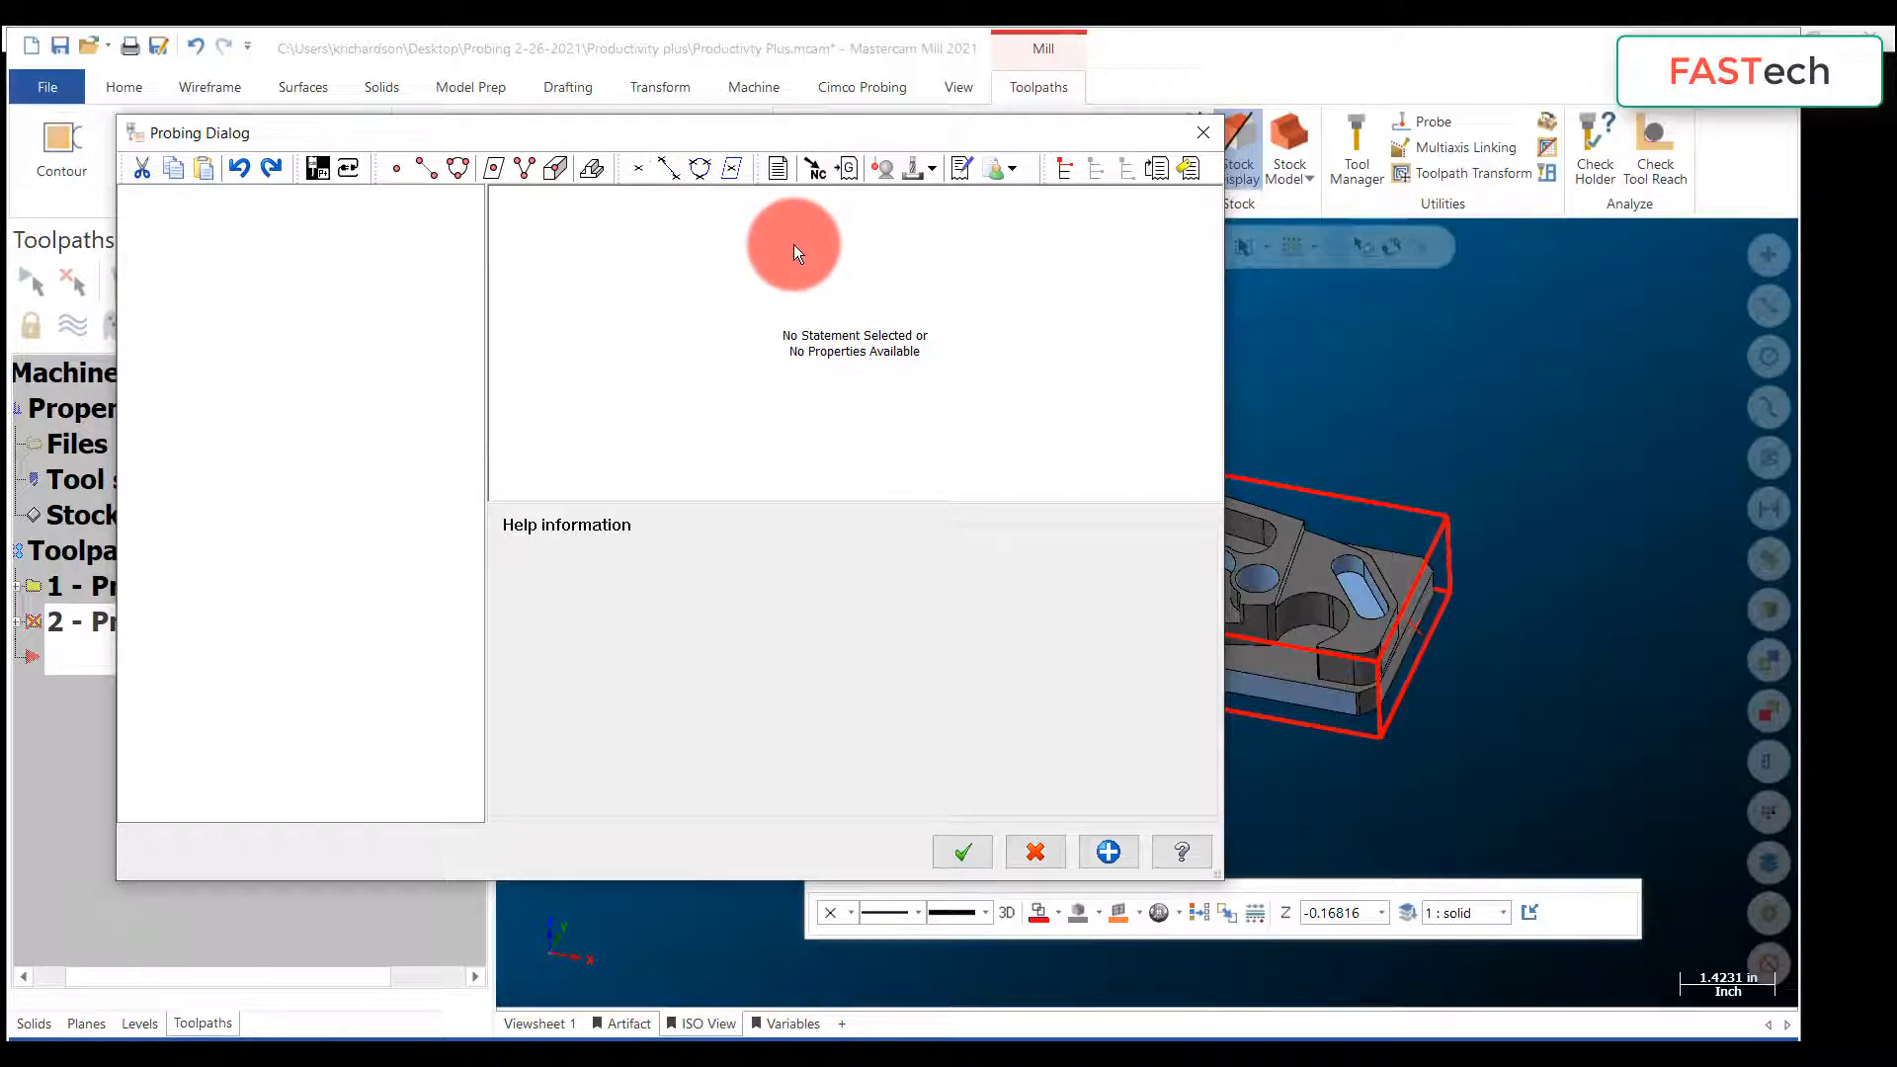
left_click(593, 168)
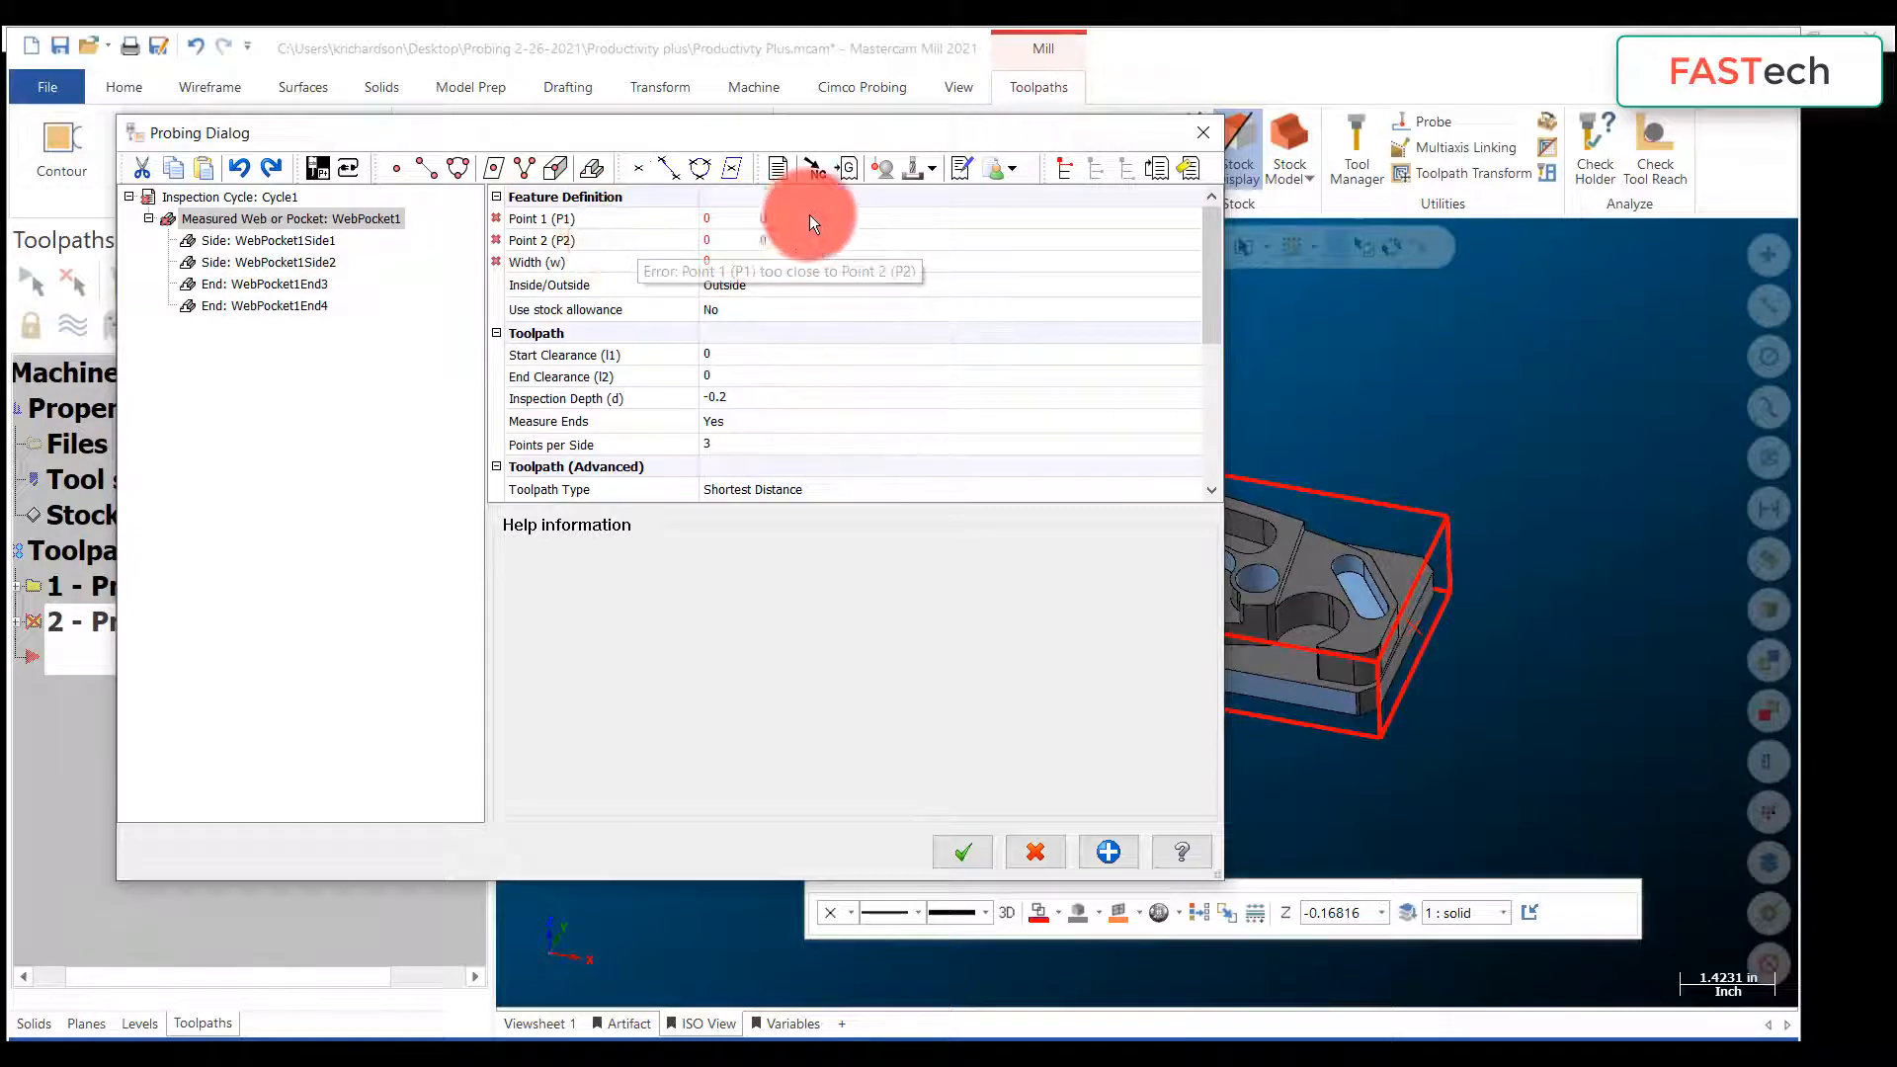
Step: Define the web's Point 1 (5.75, 0, 0) and Point 2 (-5.75, 0, 0) at the midpoints of the stock box's short top edges
left_click(863, 219)
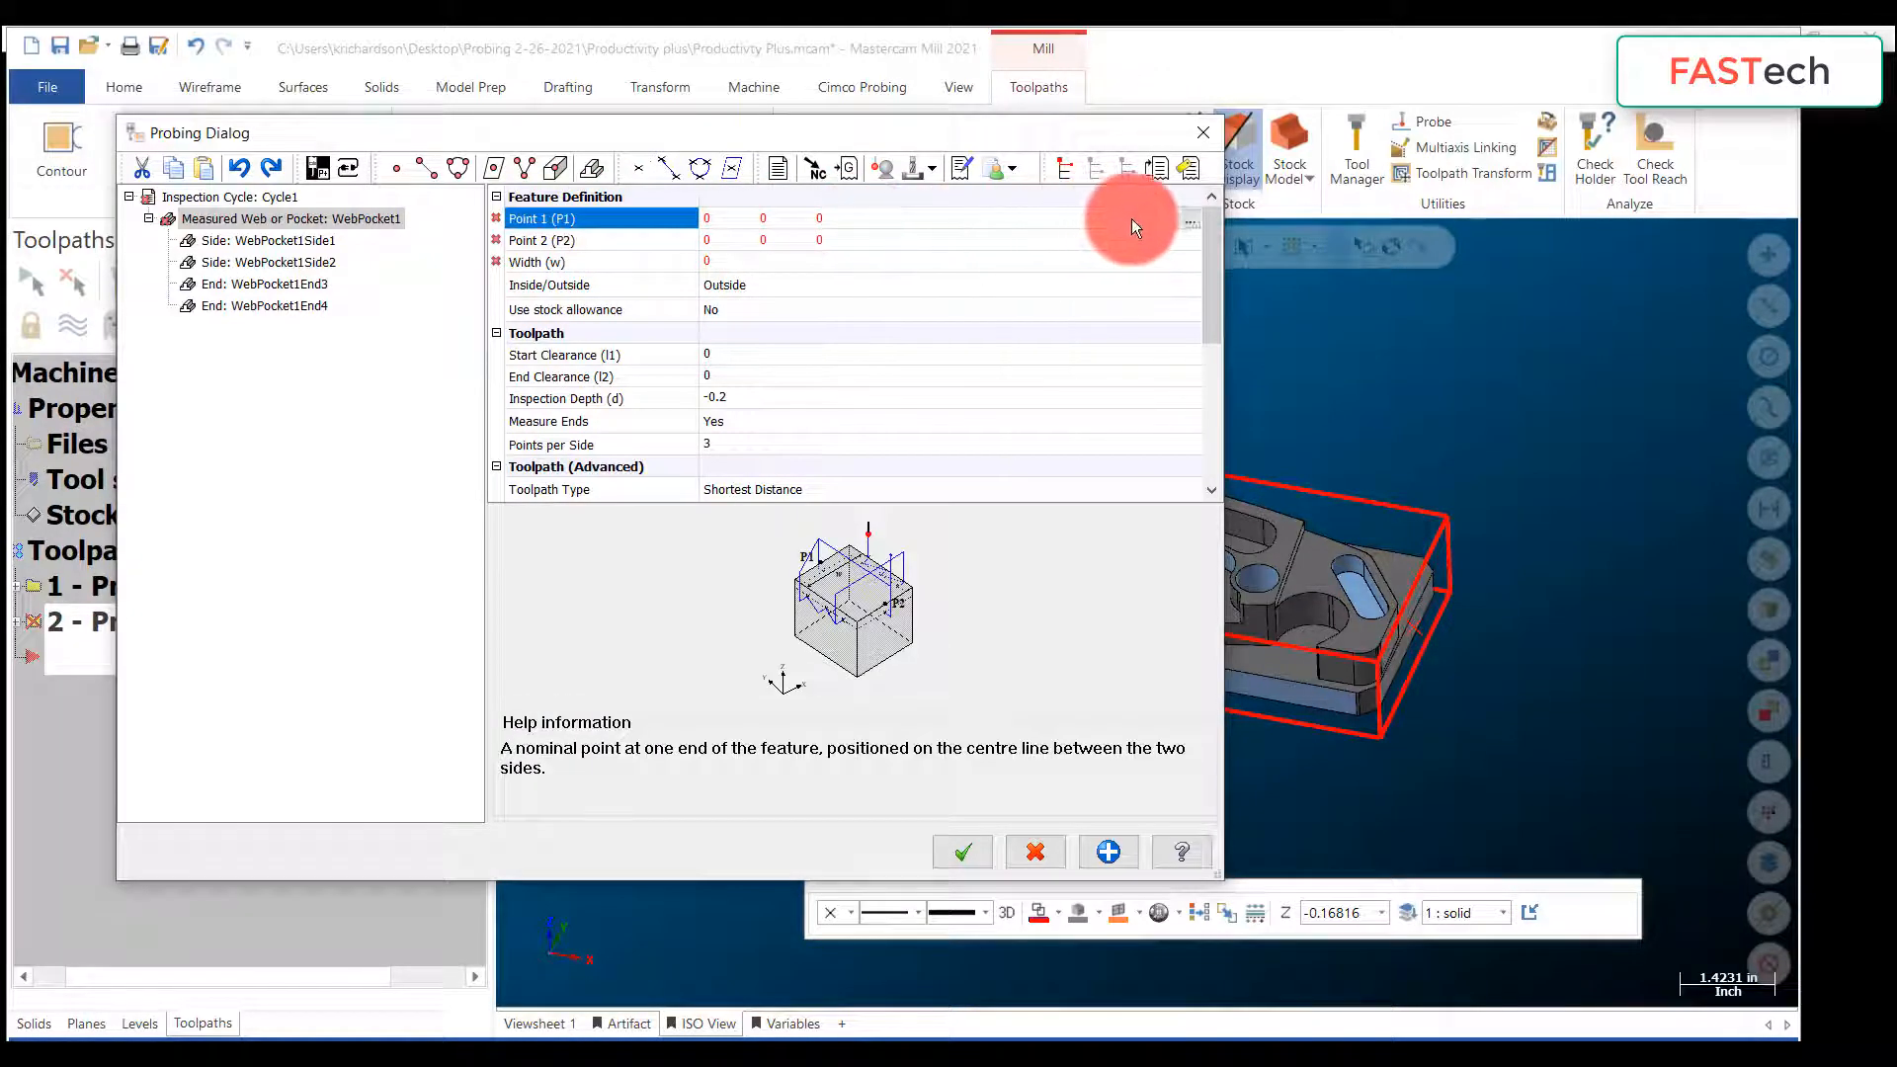
left_click(1189, 218)
left_click(1430, 591)
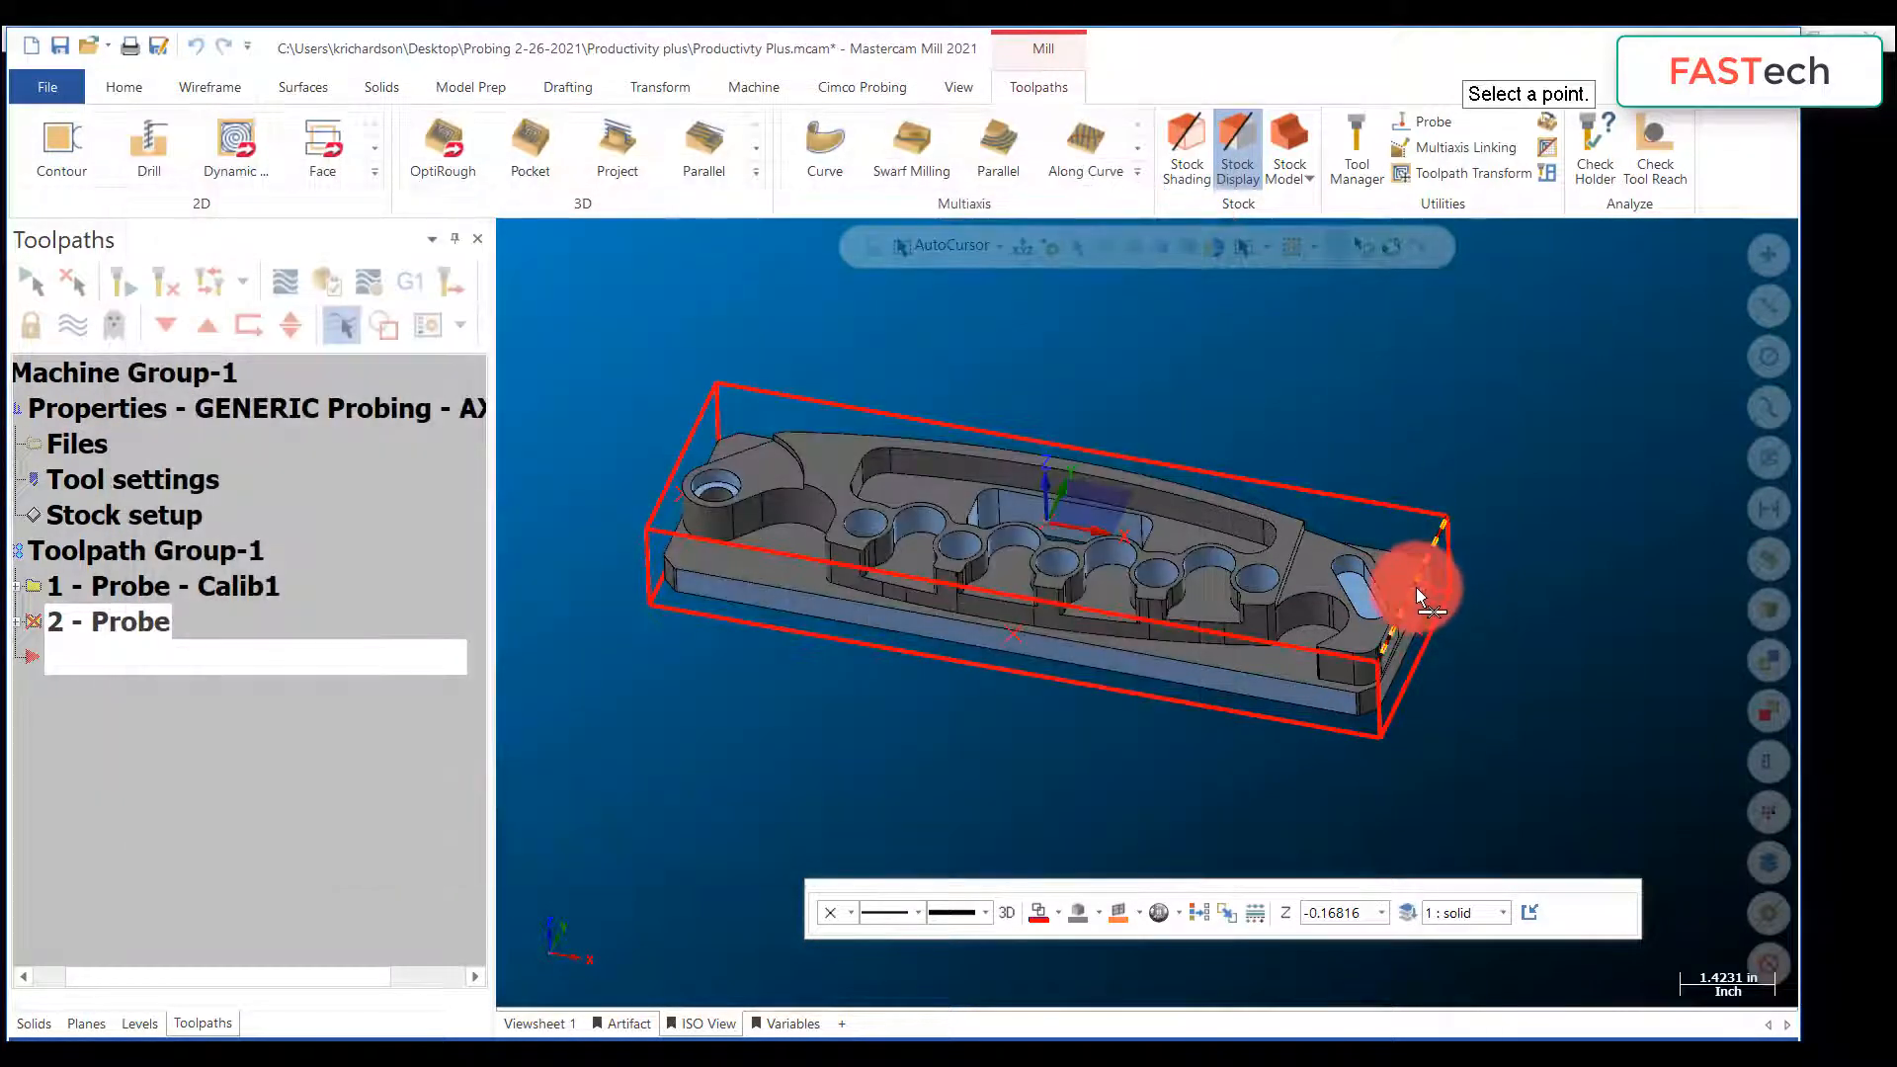
left_click(1413, 587)
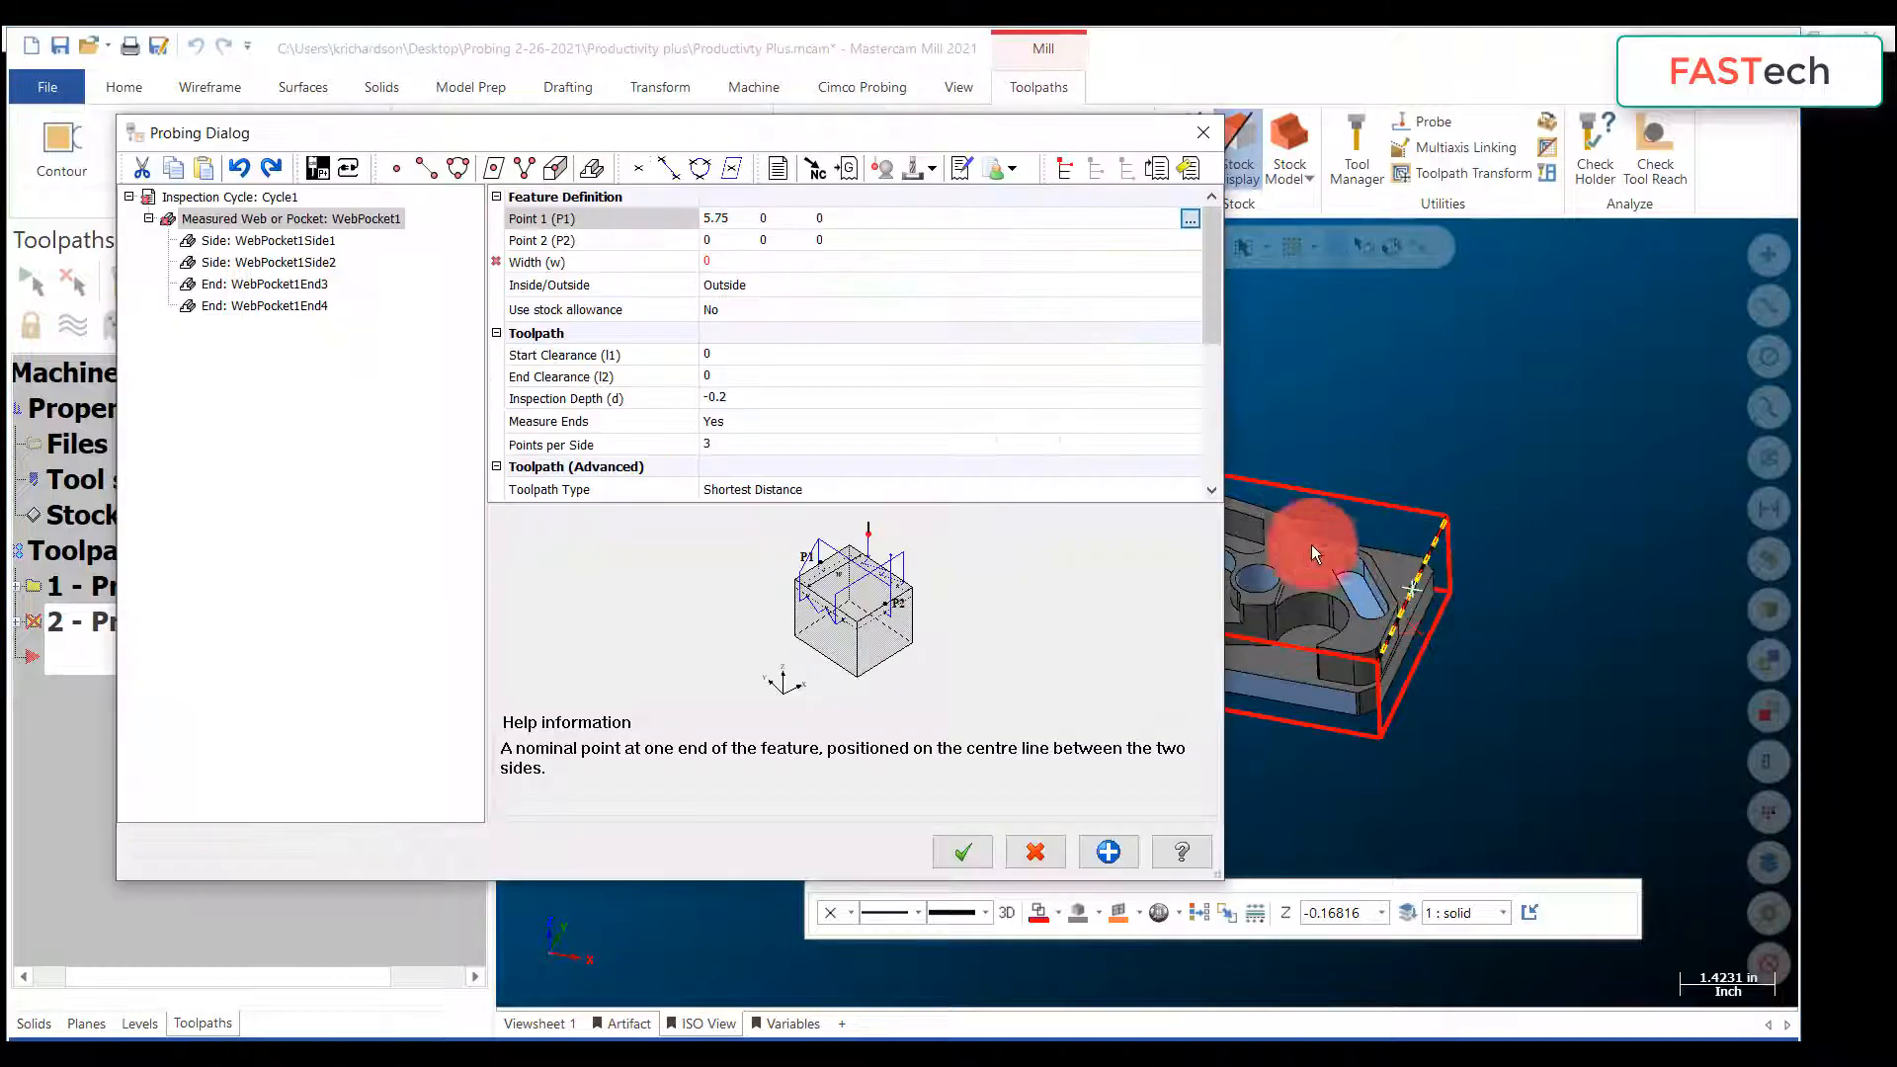
left_click(814, 238)
left_click(1191, 242)
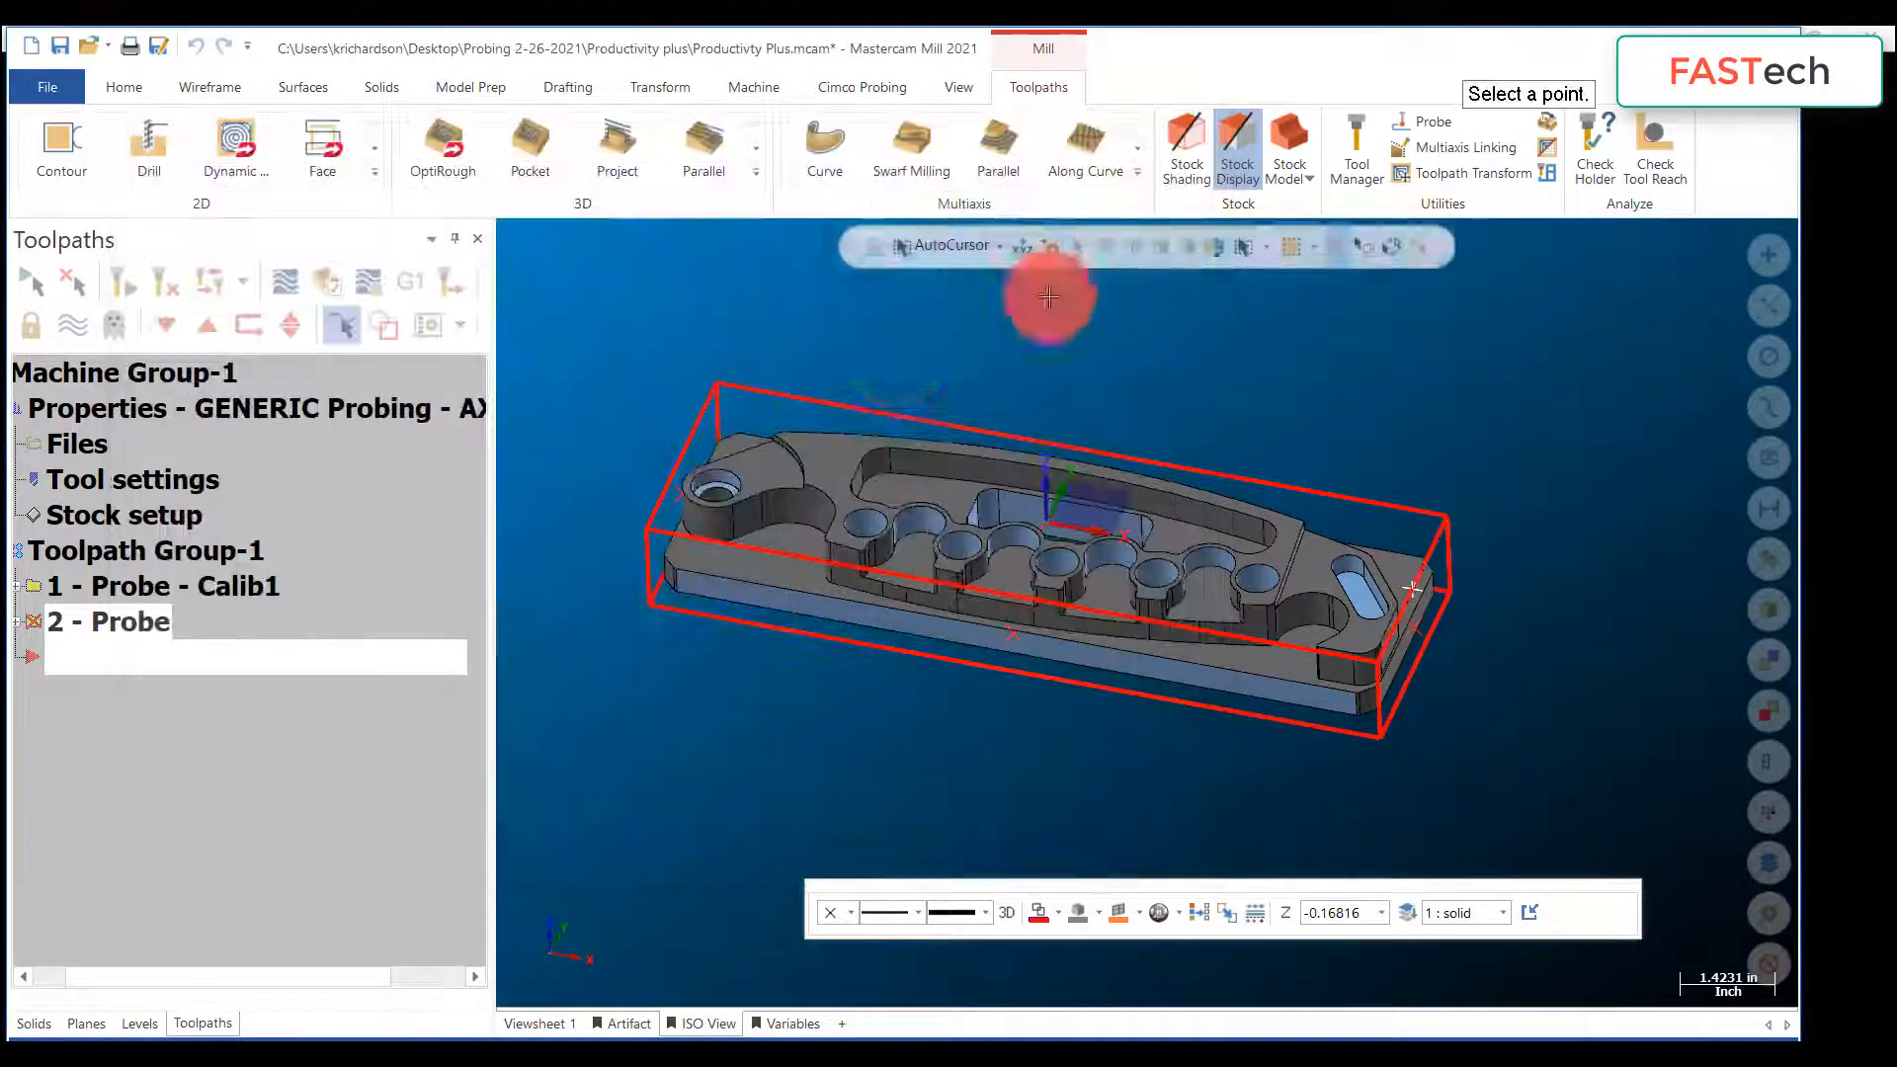
left_click(680, 448)
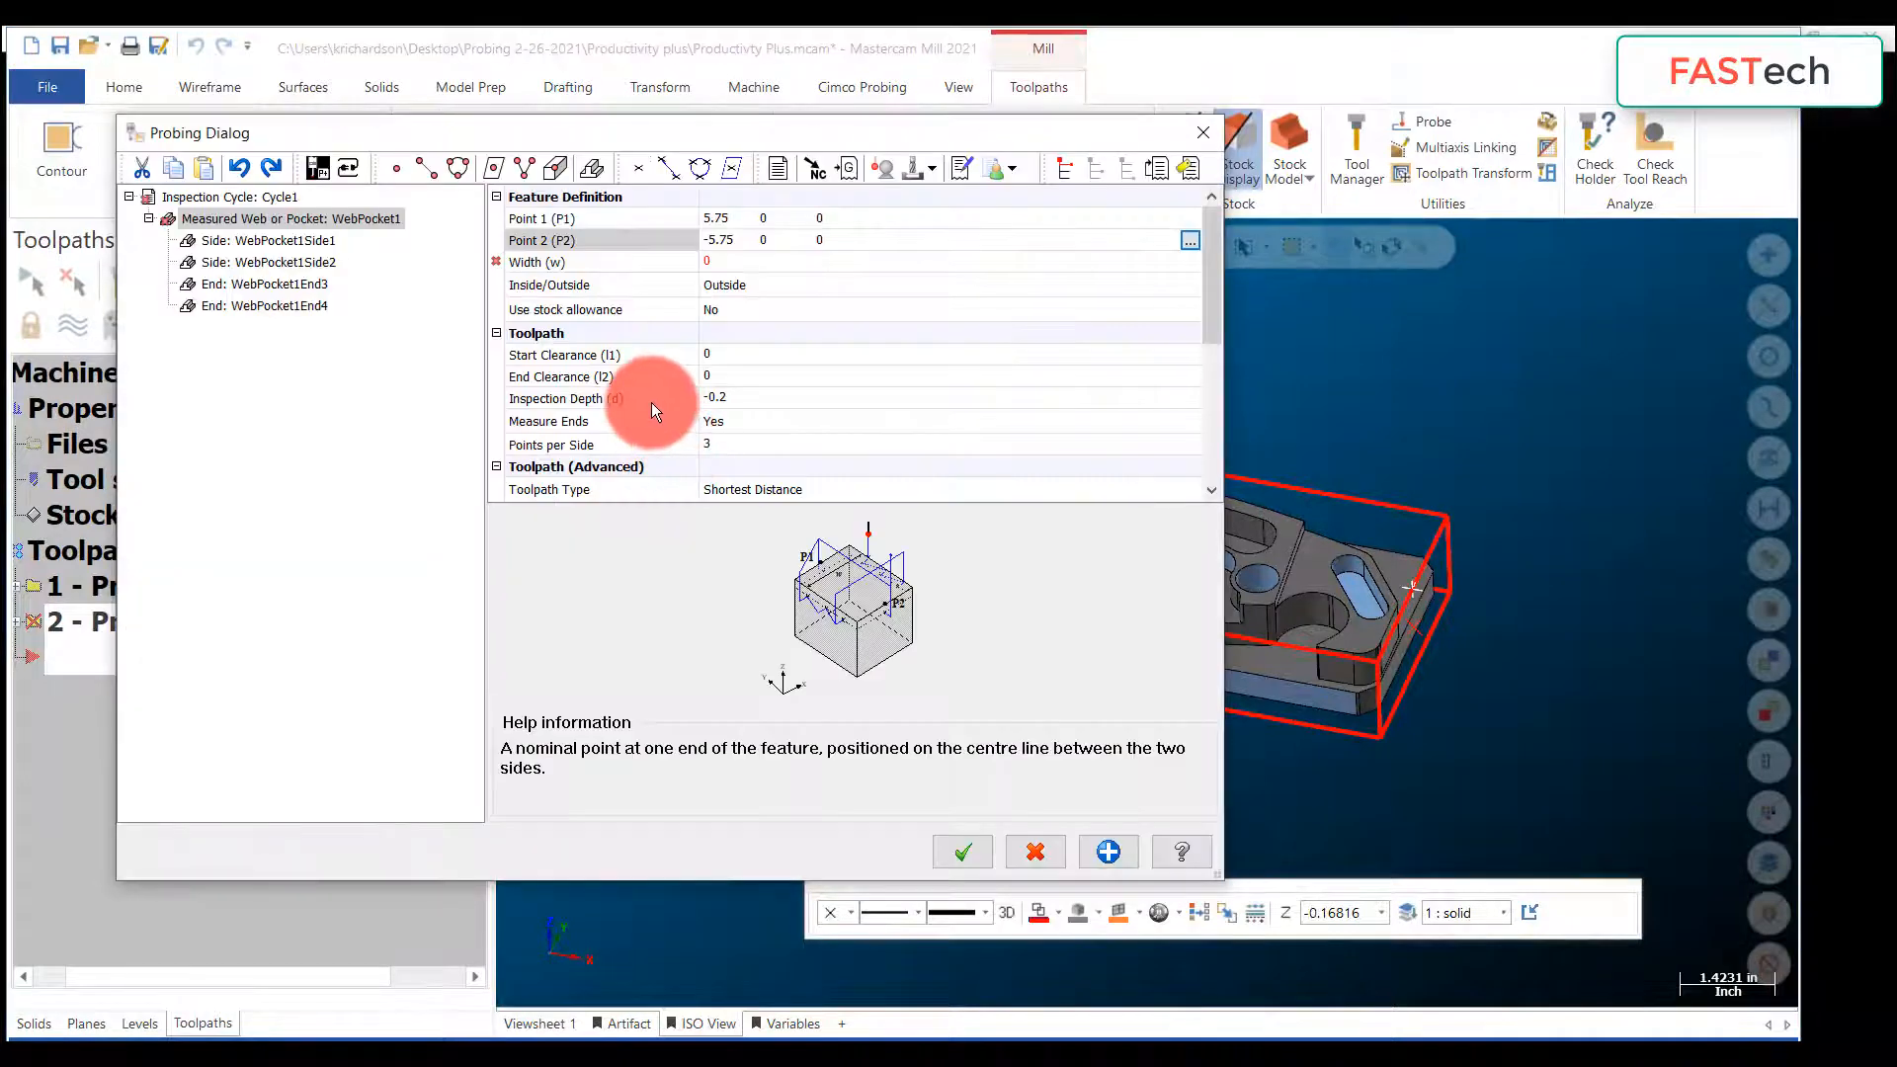
Step: Define the web width as 3.5 by picking the two top corners at the +X end of the stock box
left_click(717, 261)
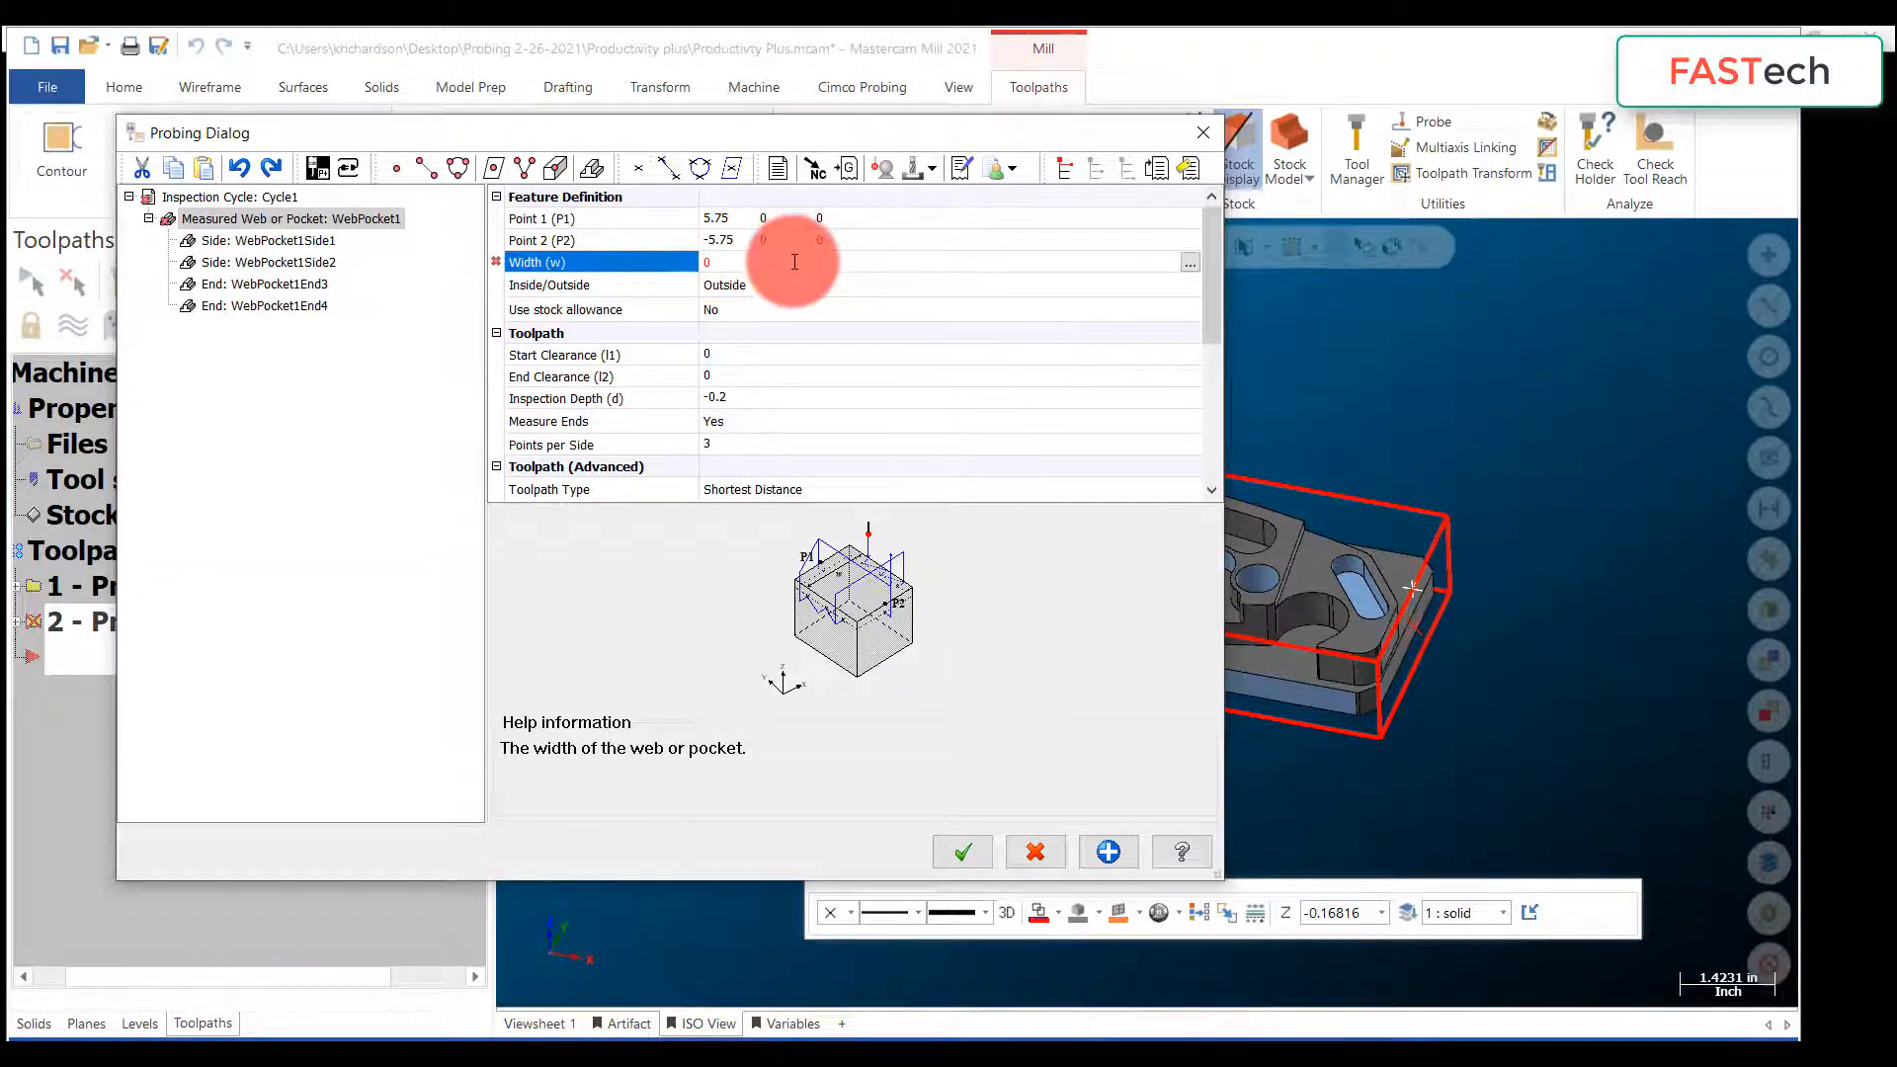
left_click(1192, 263)
left_click(1376, 661)
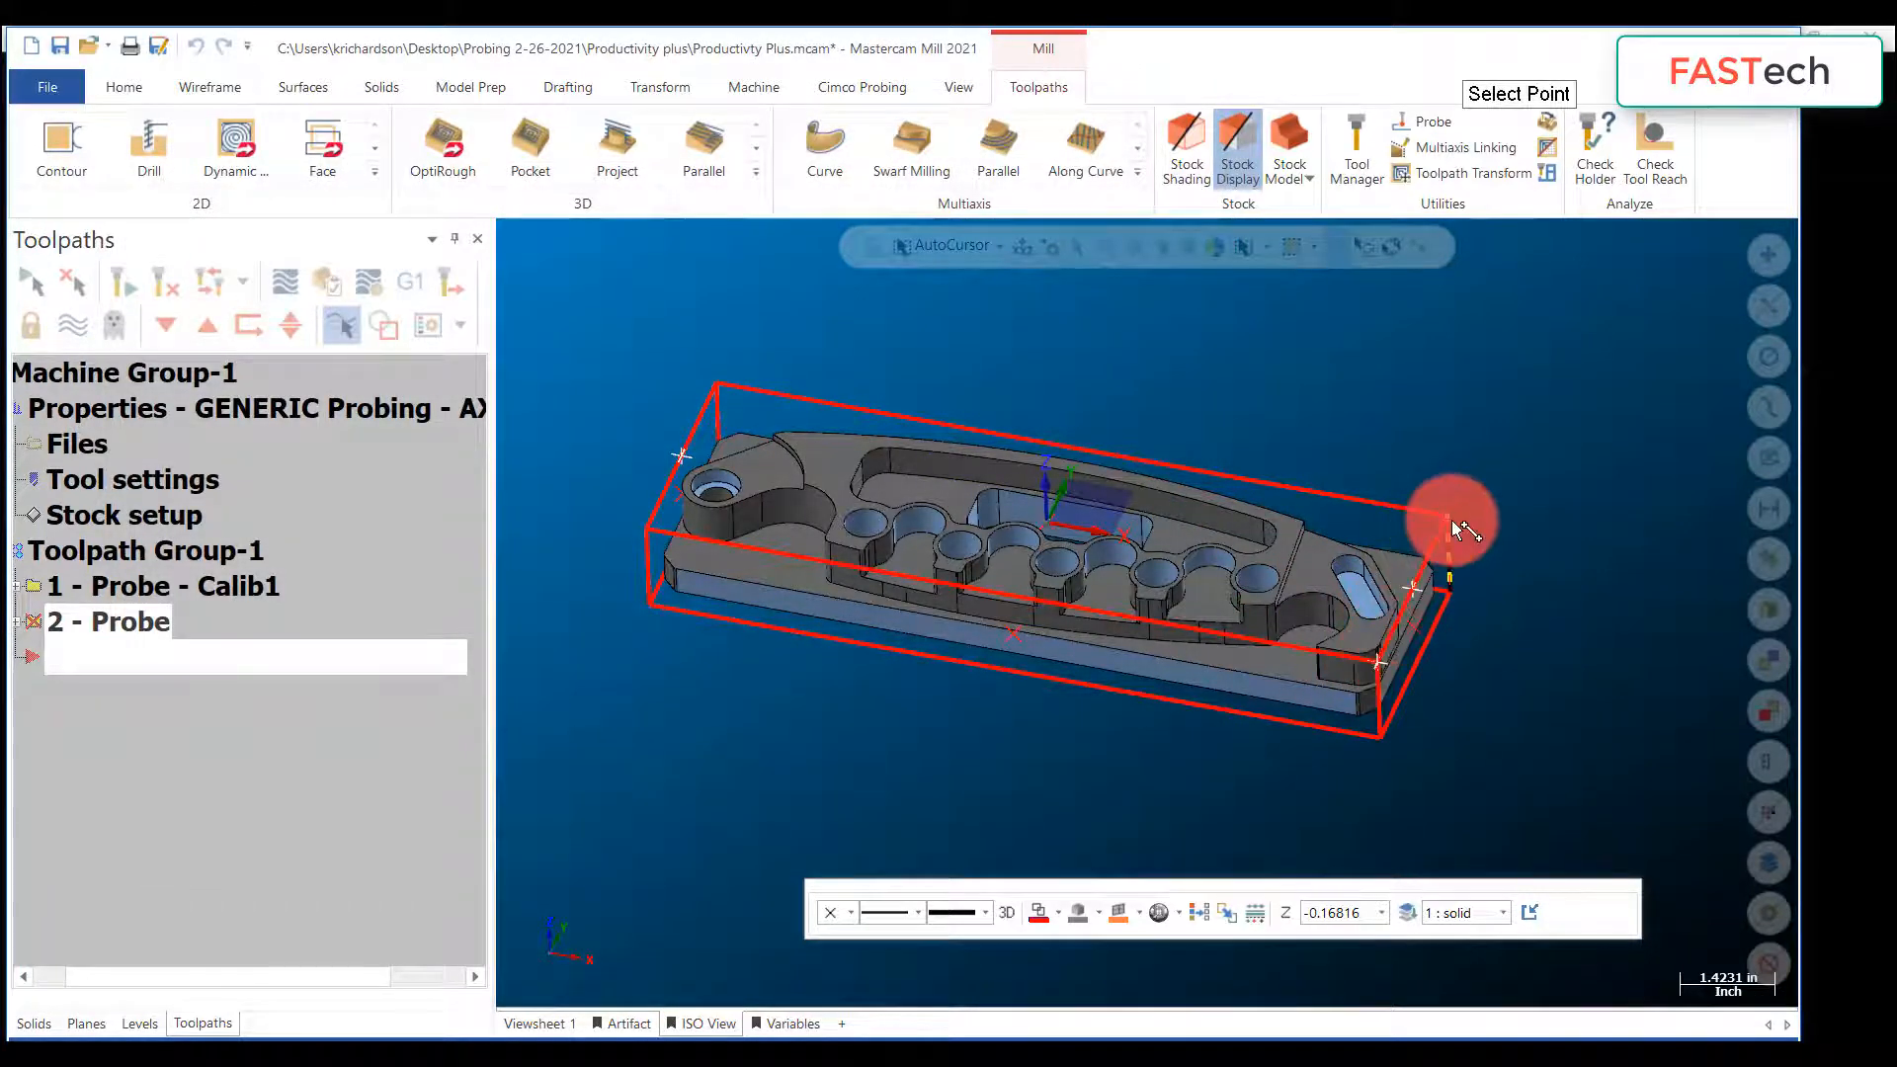
left_click(1450, 520)
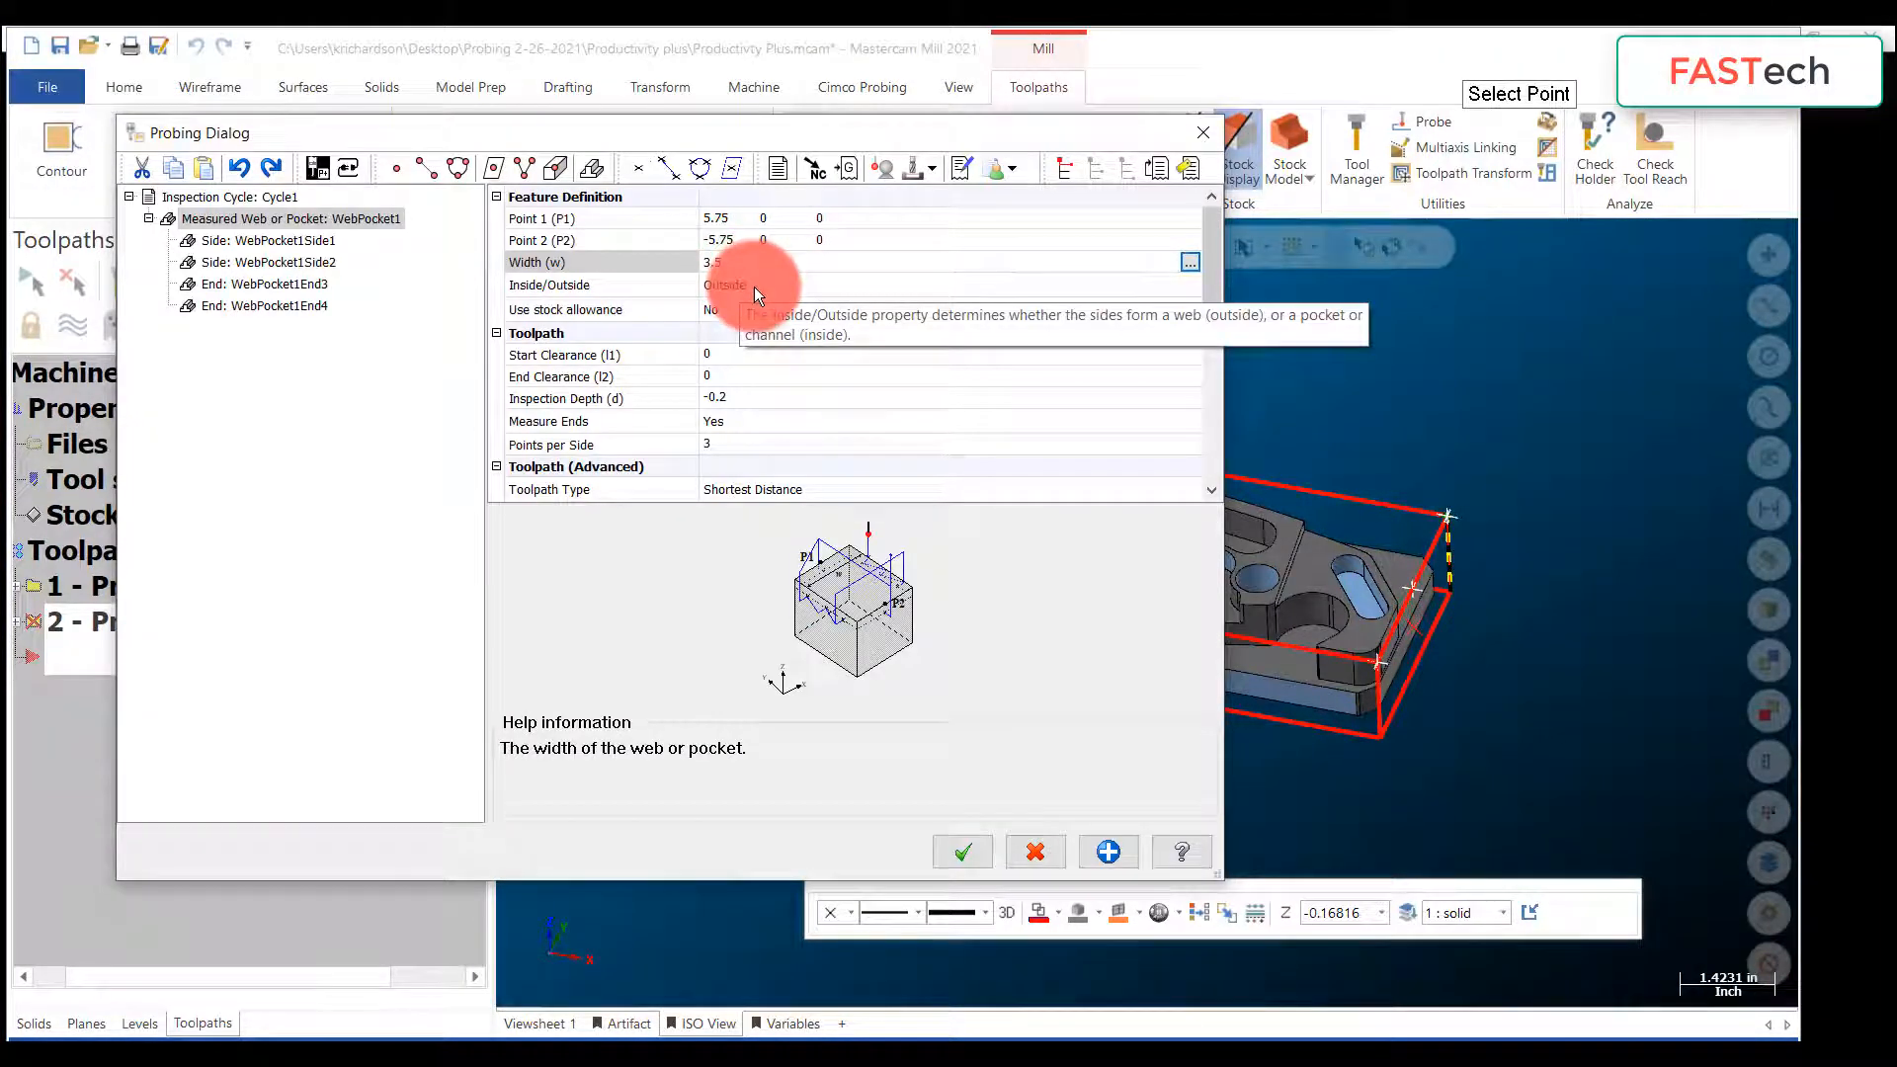
Step: Set the web feature's start clearance and end clearance to 0.25 each
left_click(723, 353)
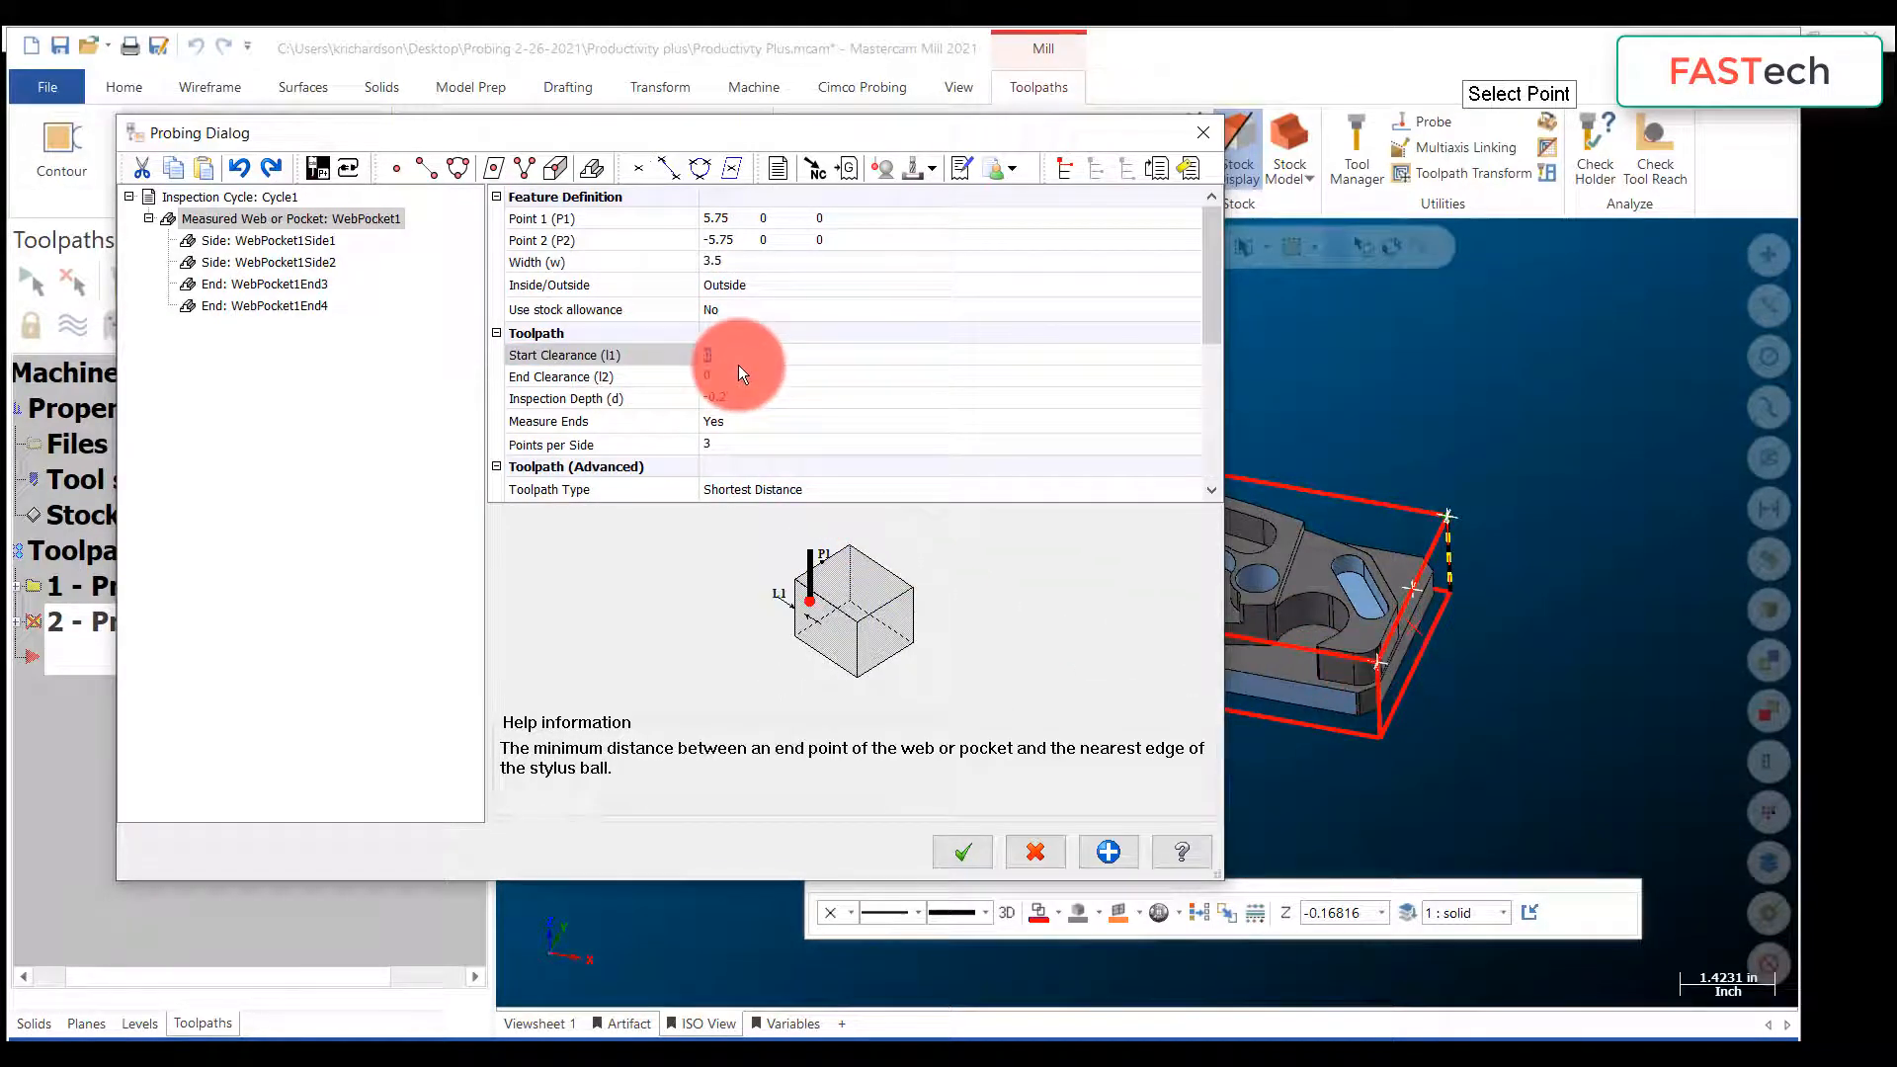
type(".25")
key("Return")
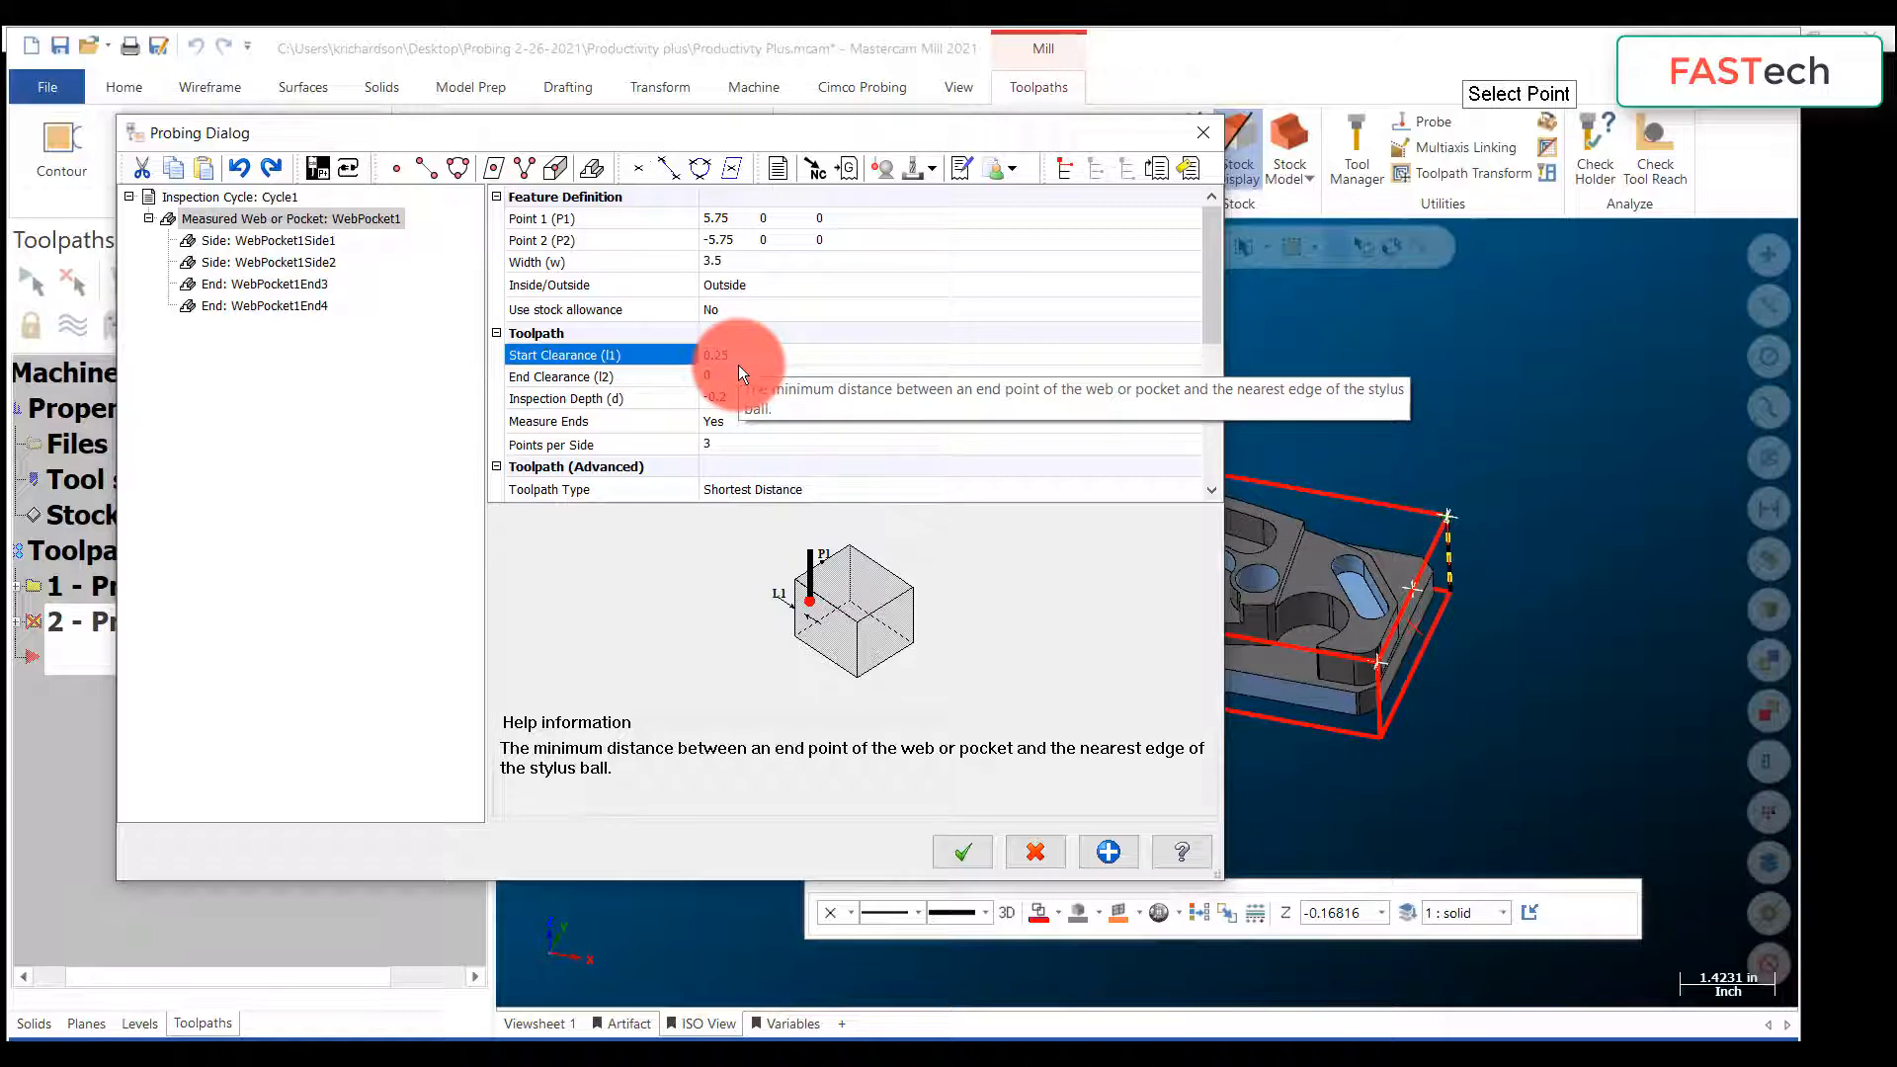
left_click(730, 376)
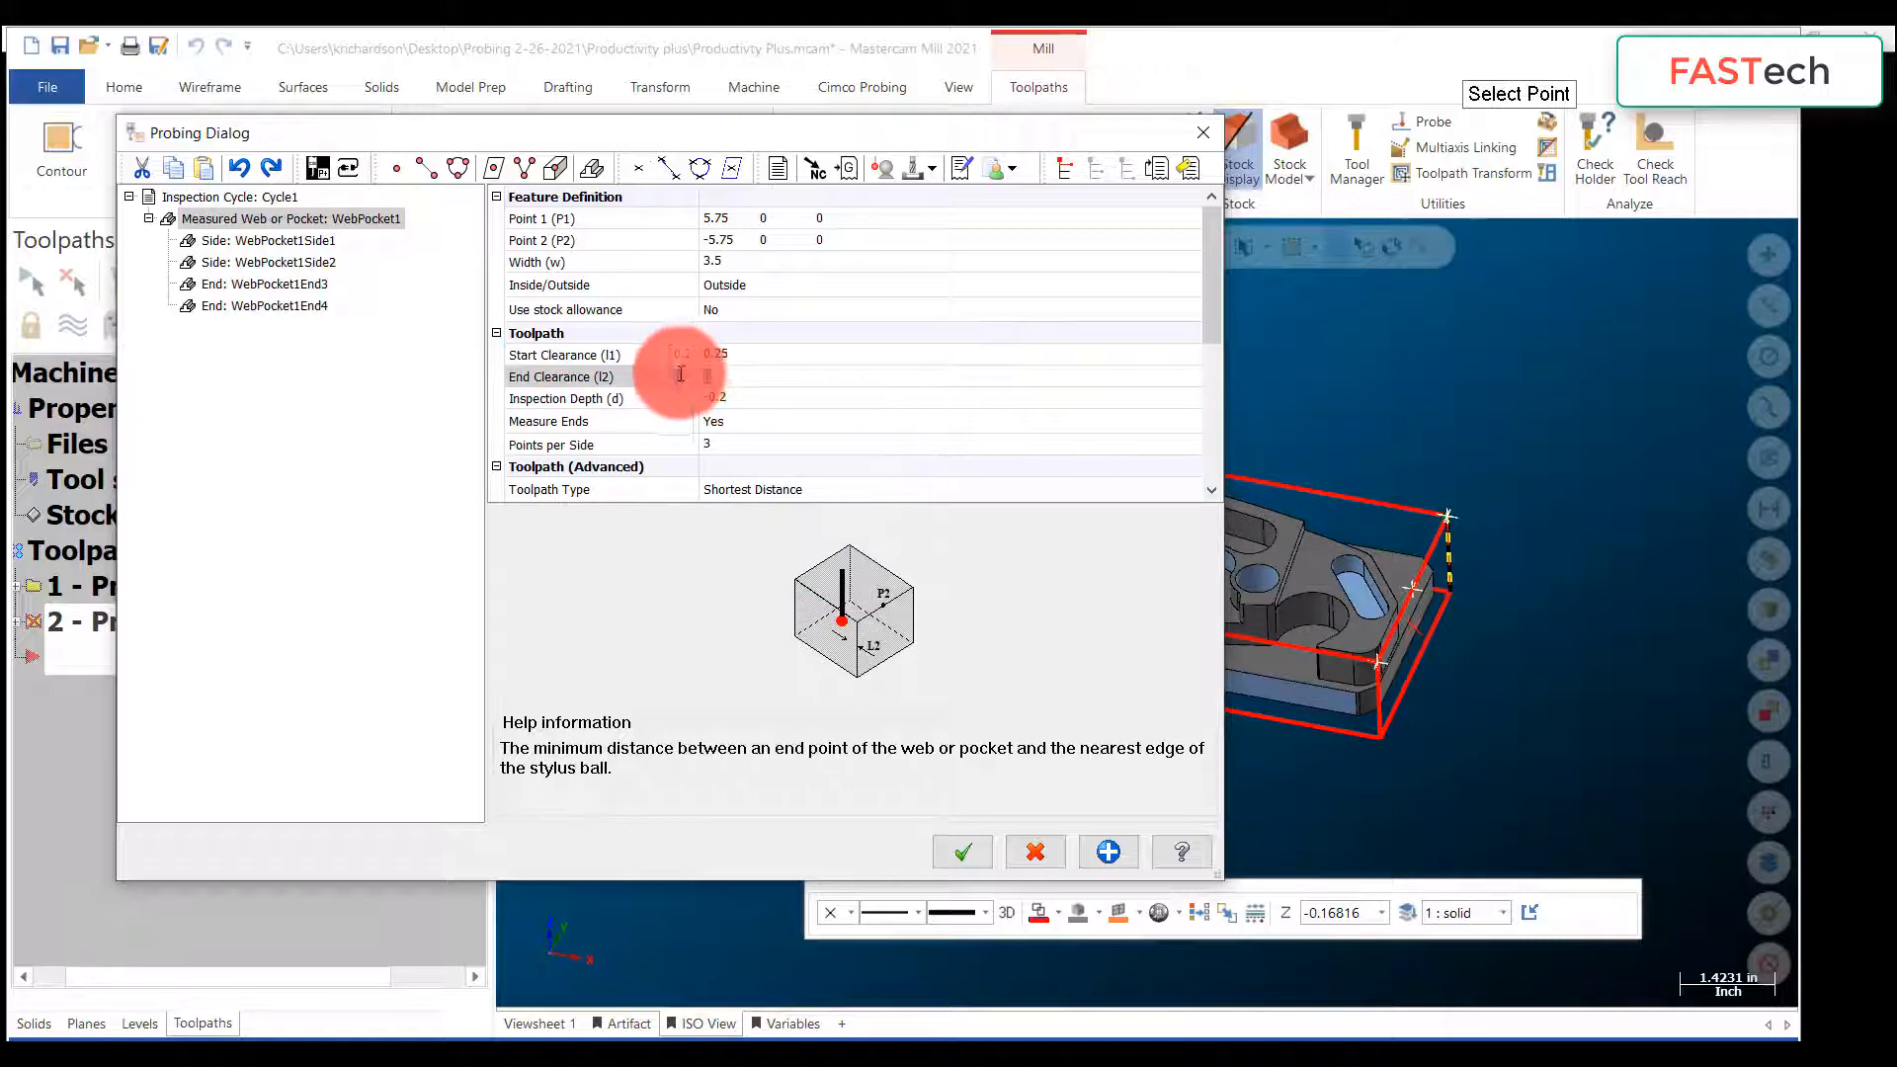
type(".25")
key("Return")
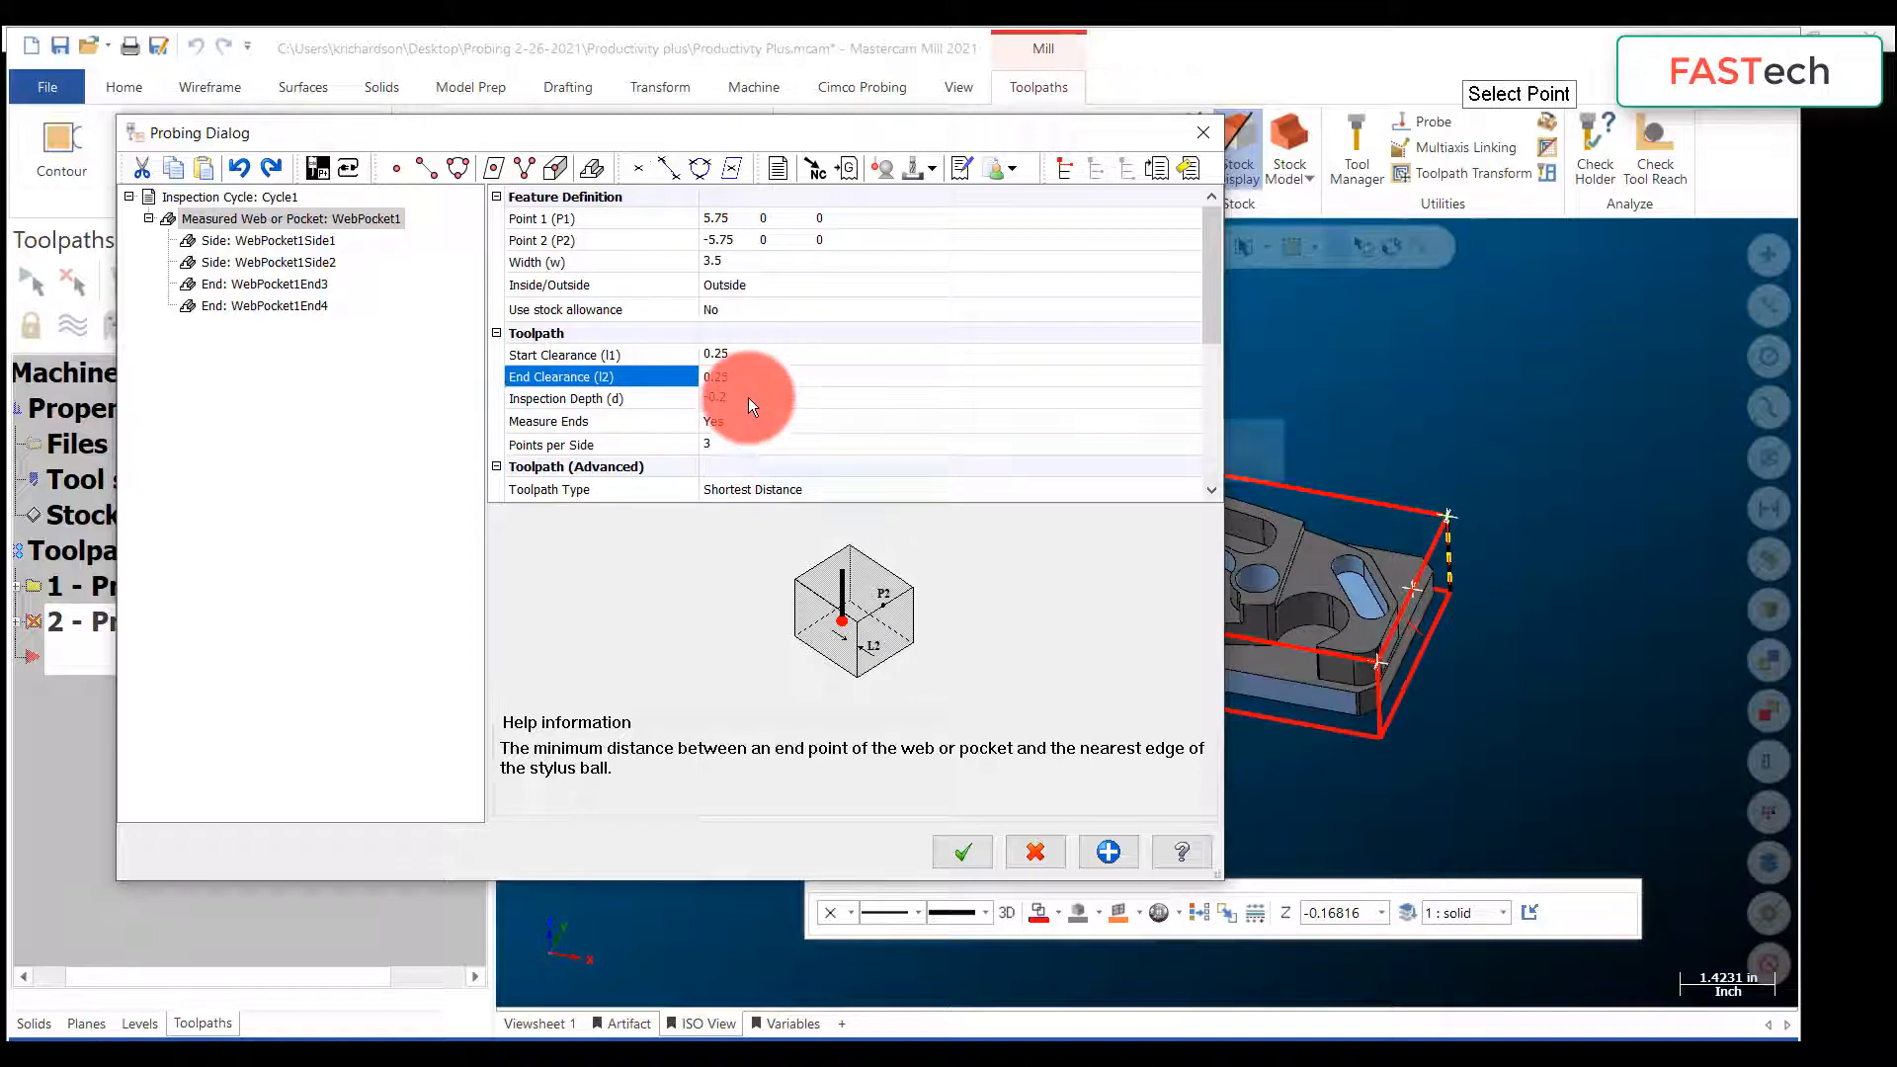
Step: Review the inspection depth and set the points per side to 2
left_click(743, 399)
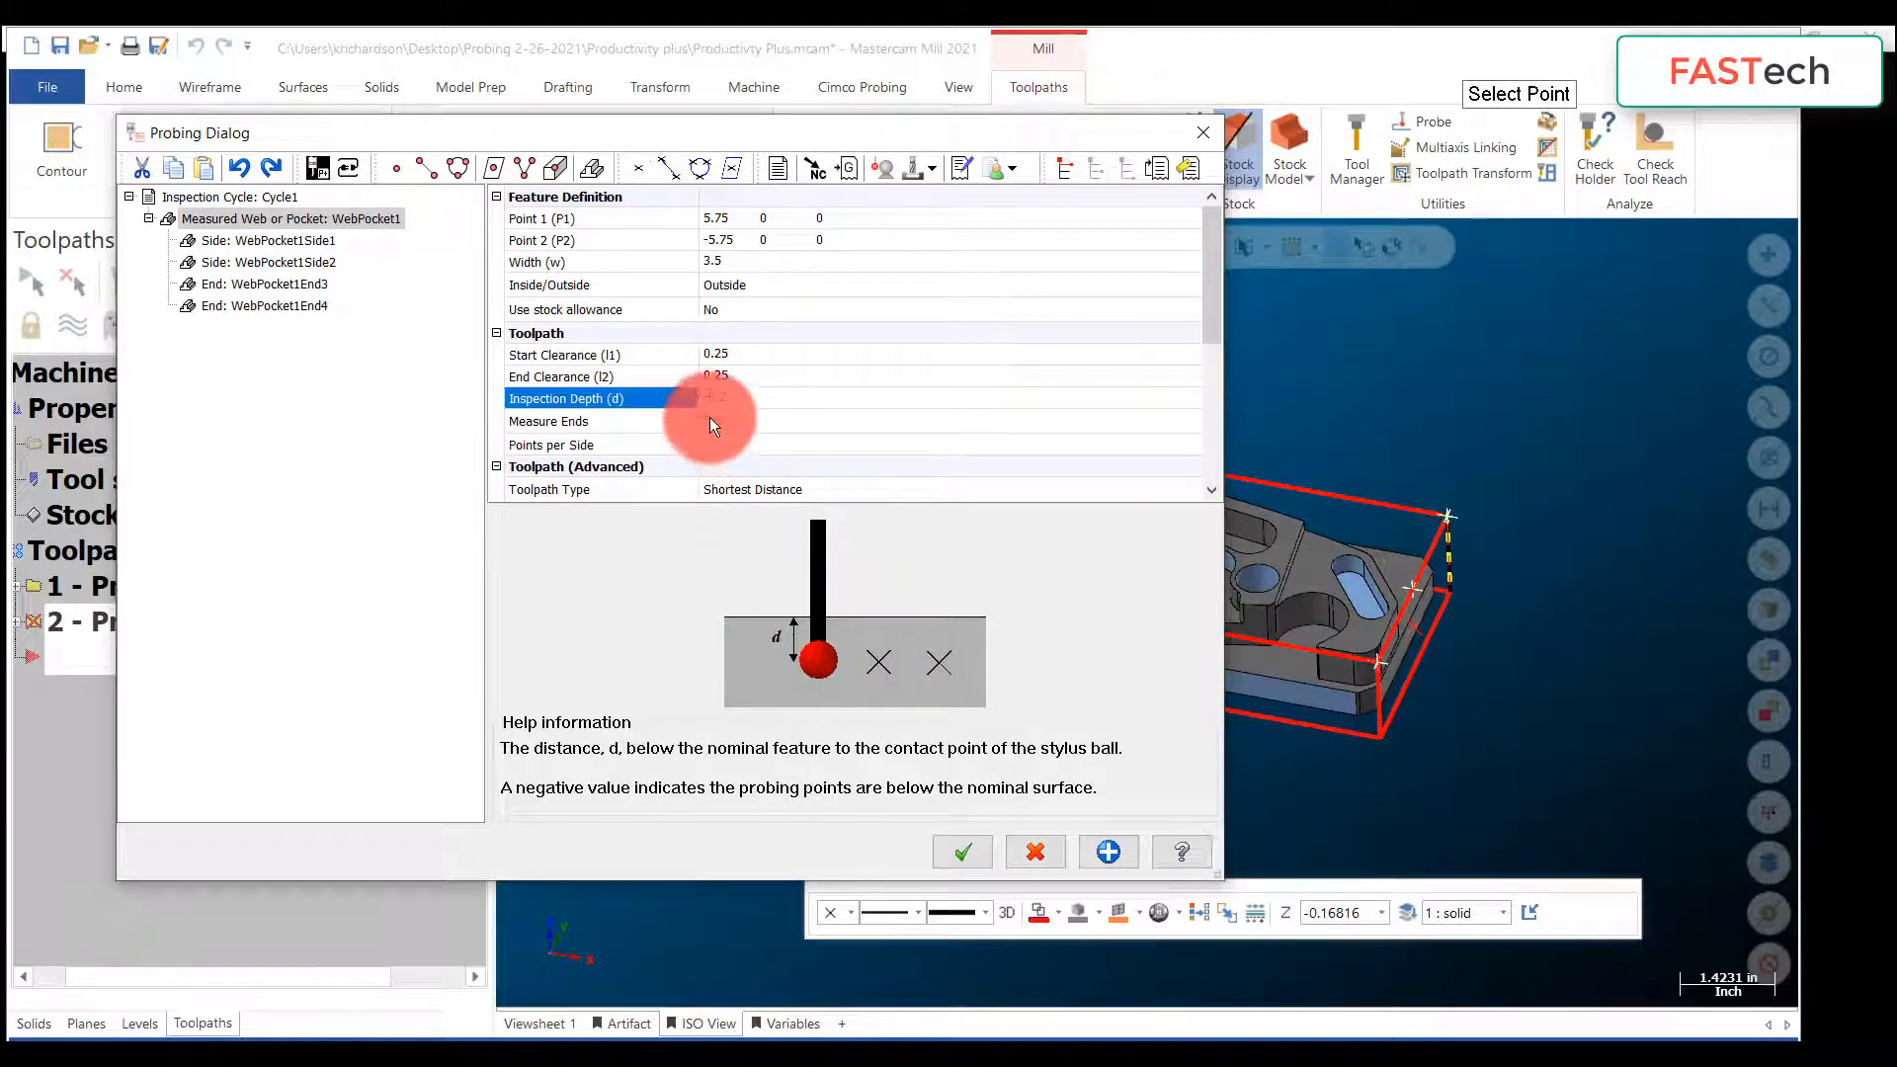
left_click(732, 445)
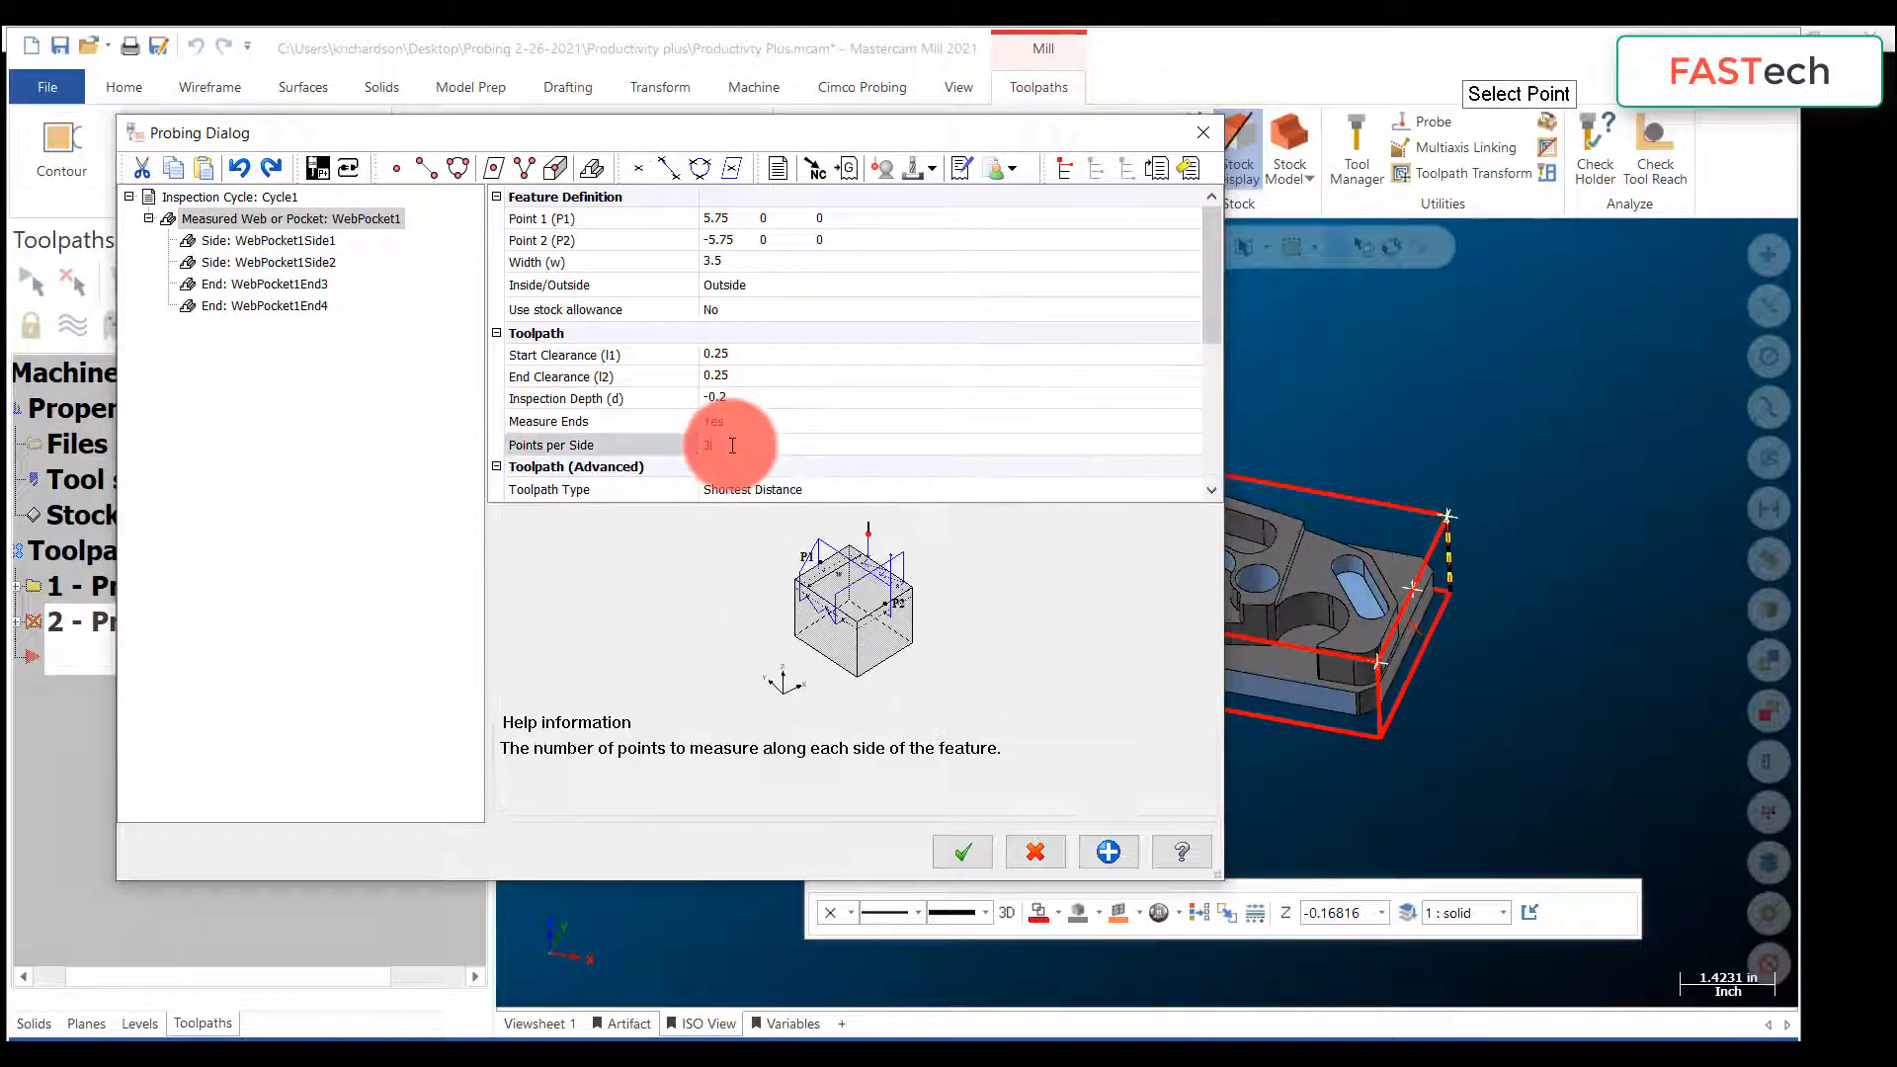
type("2")
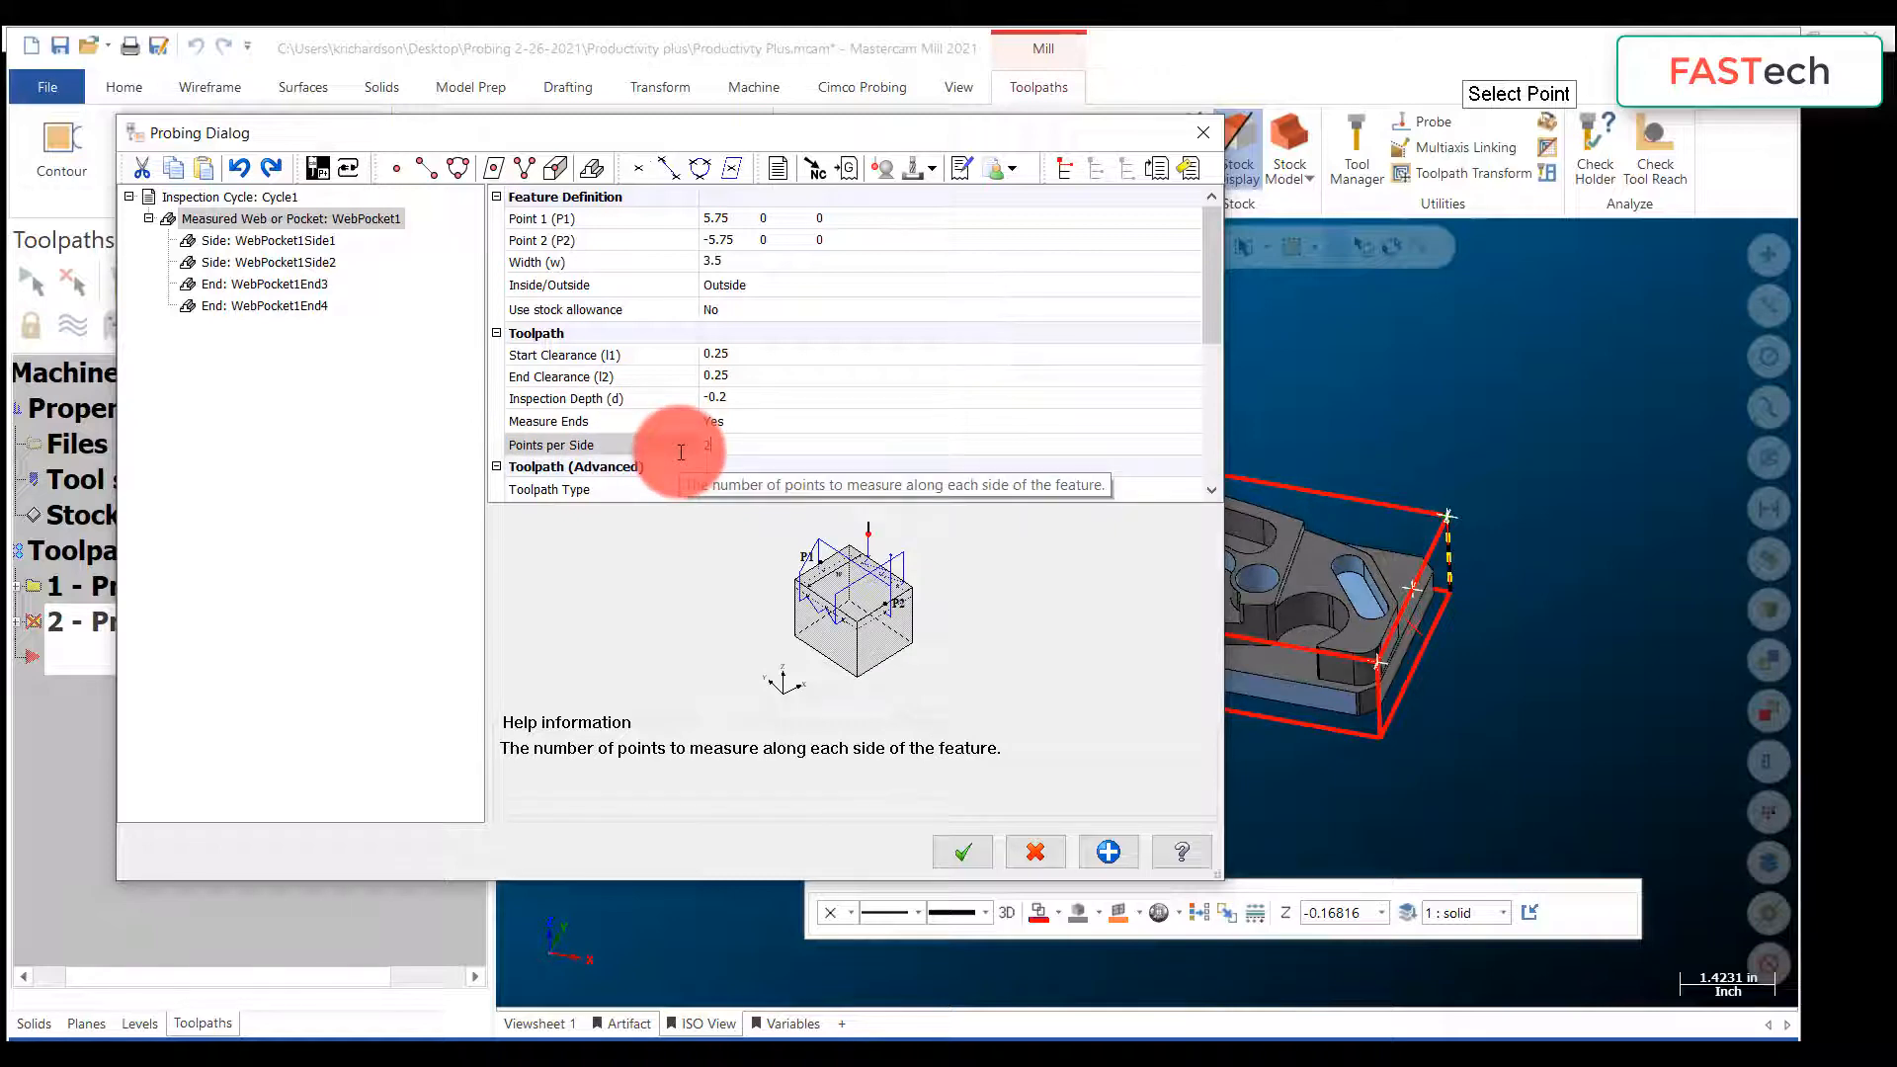
Step: Set the web's toolpath type to Linear and its retract height to 1.0, and view the last end's properties
left_click_drag(1207, 300, 1213, 379)
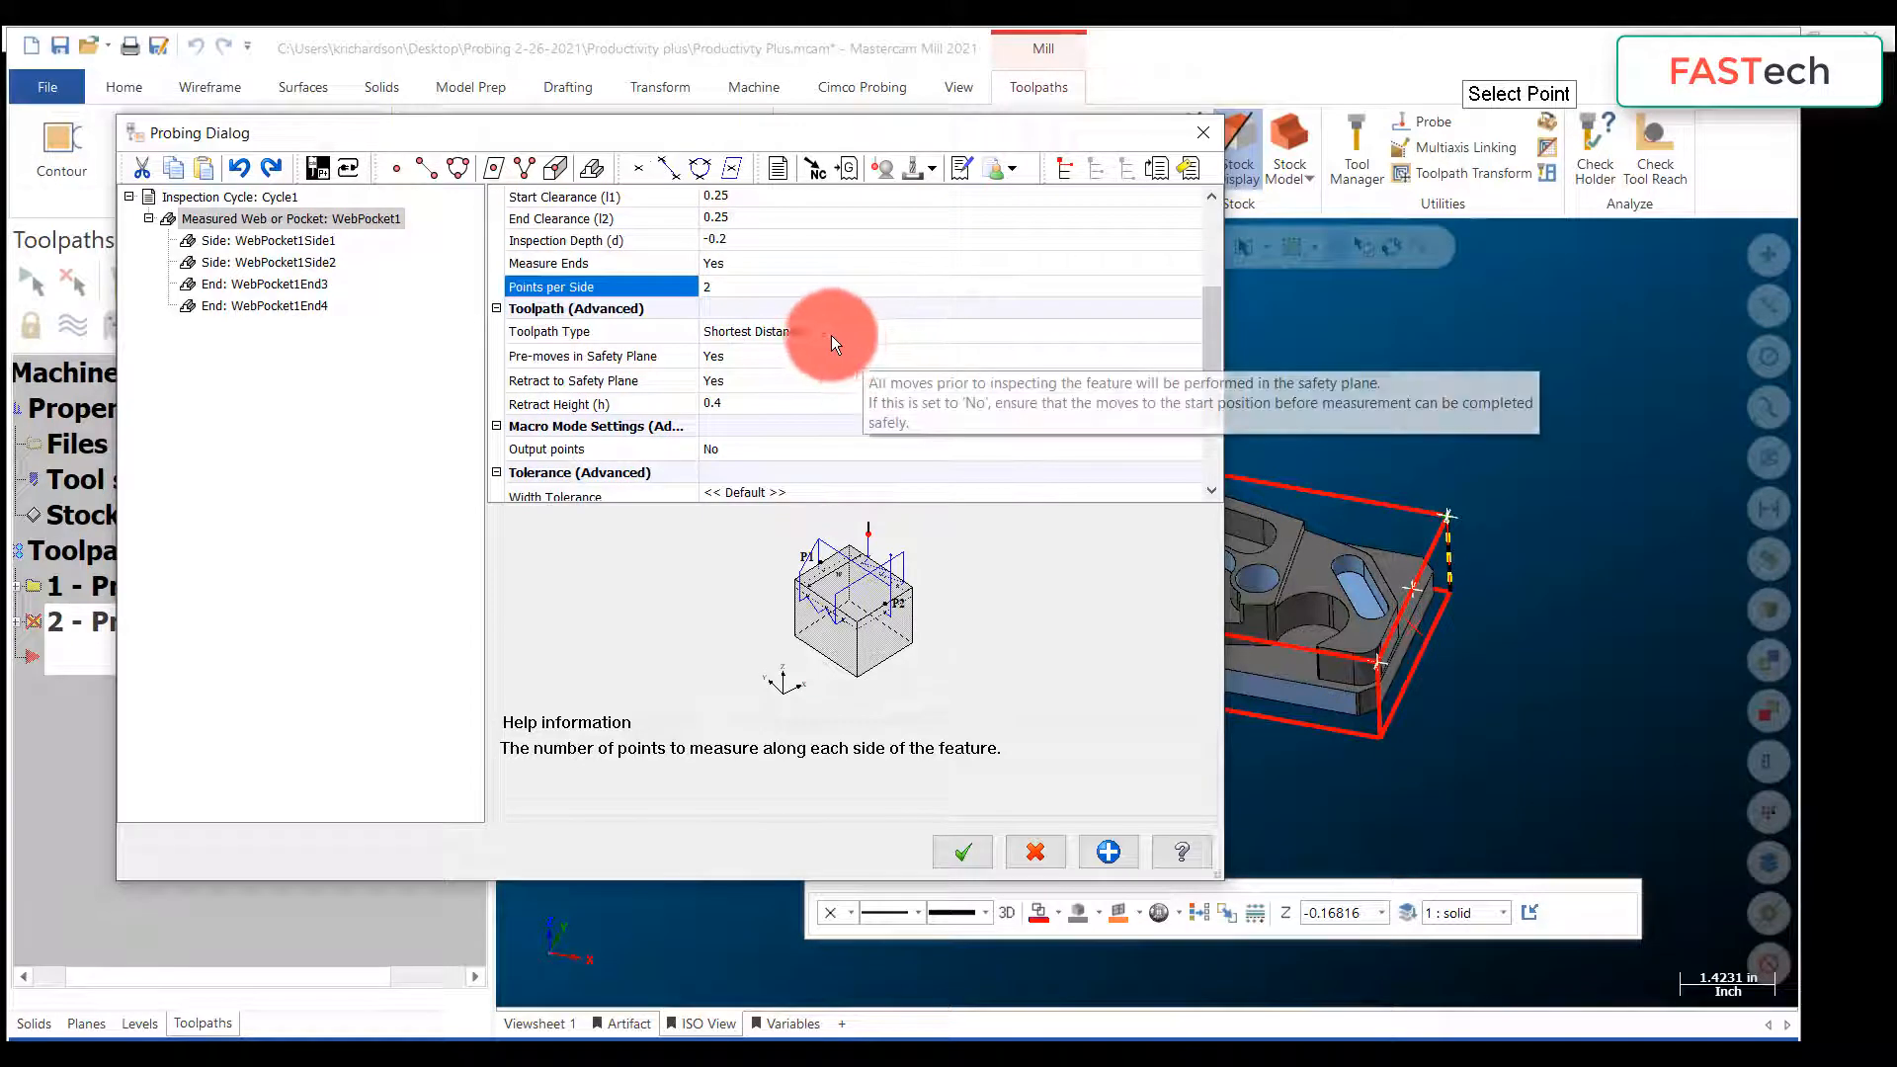
left_click(796, 330)
left_click(796, 330)
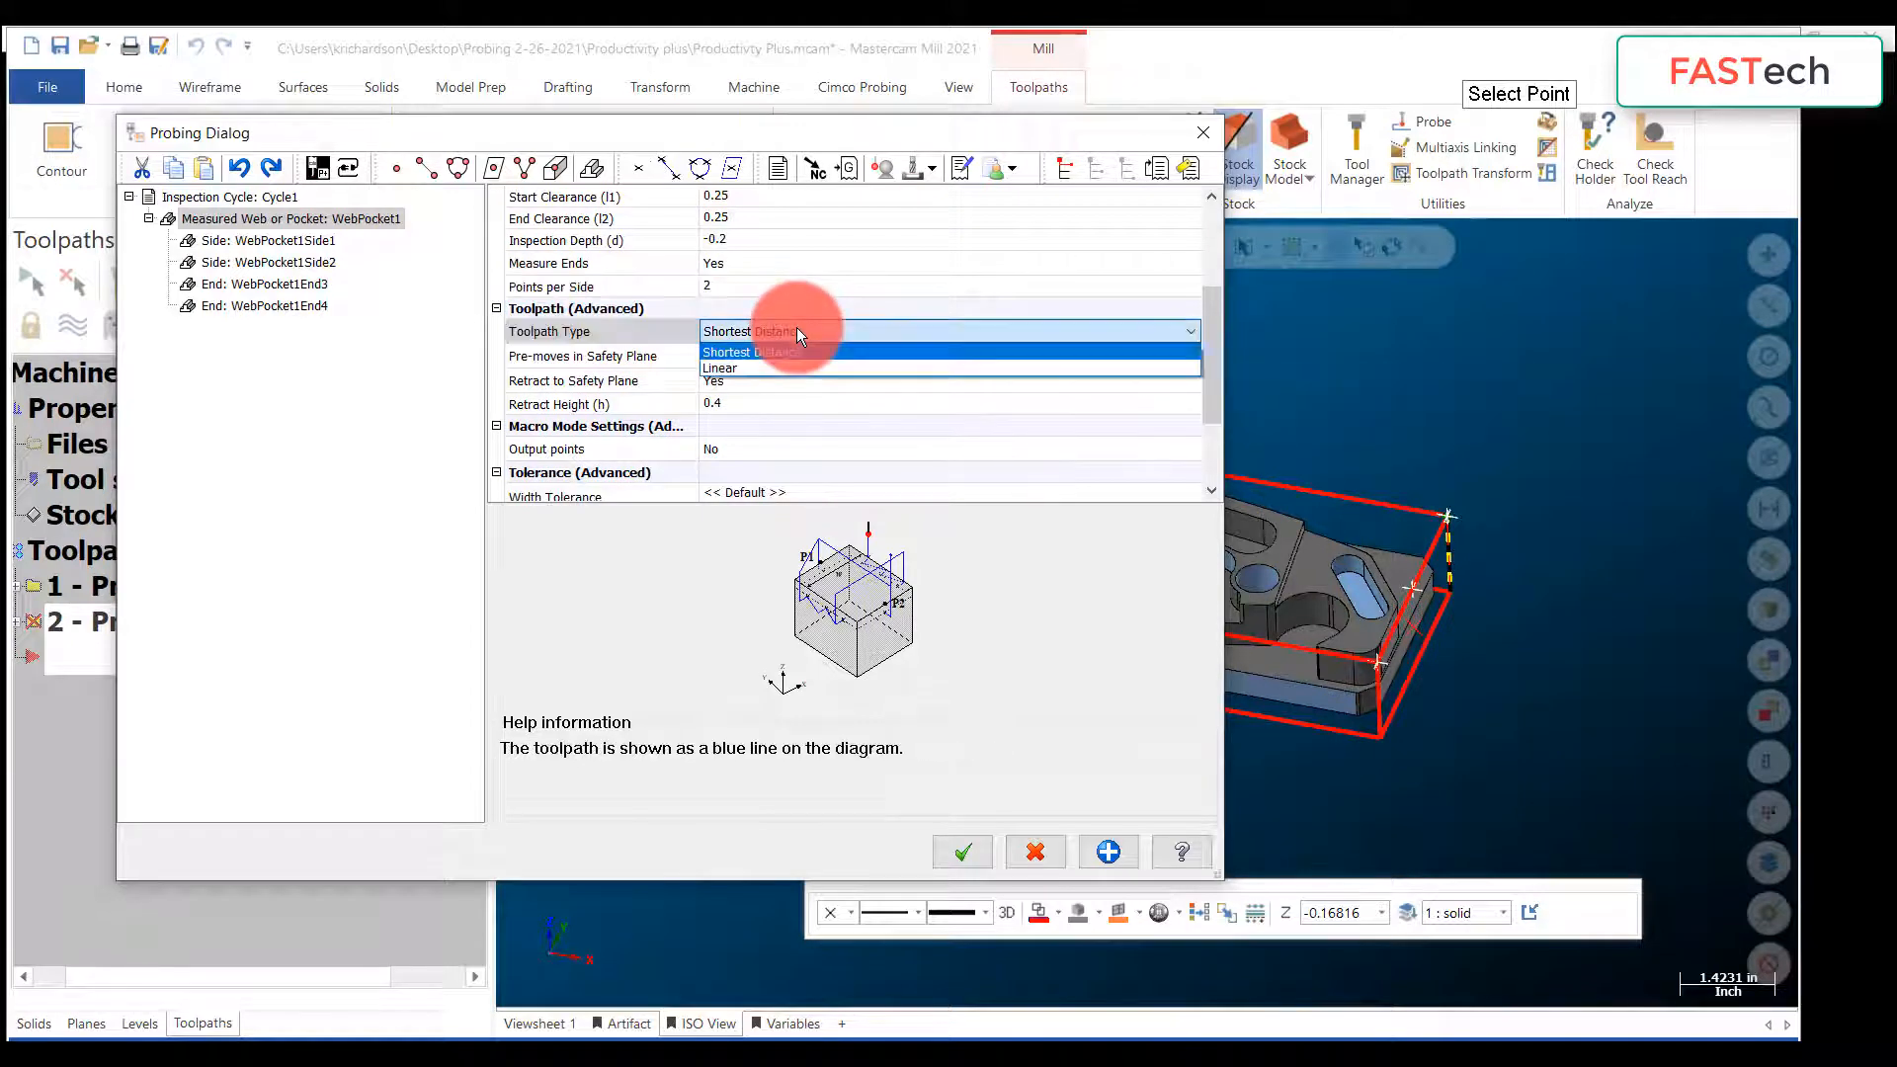
left_click(728, 366)
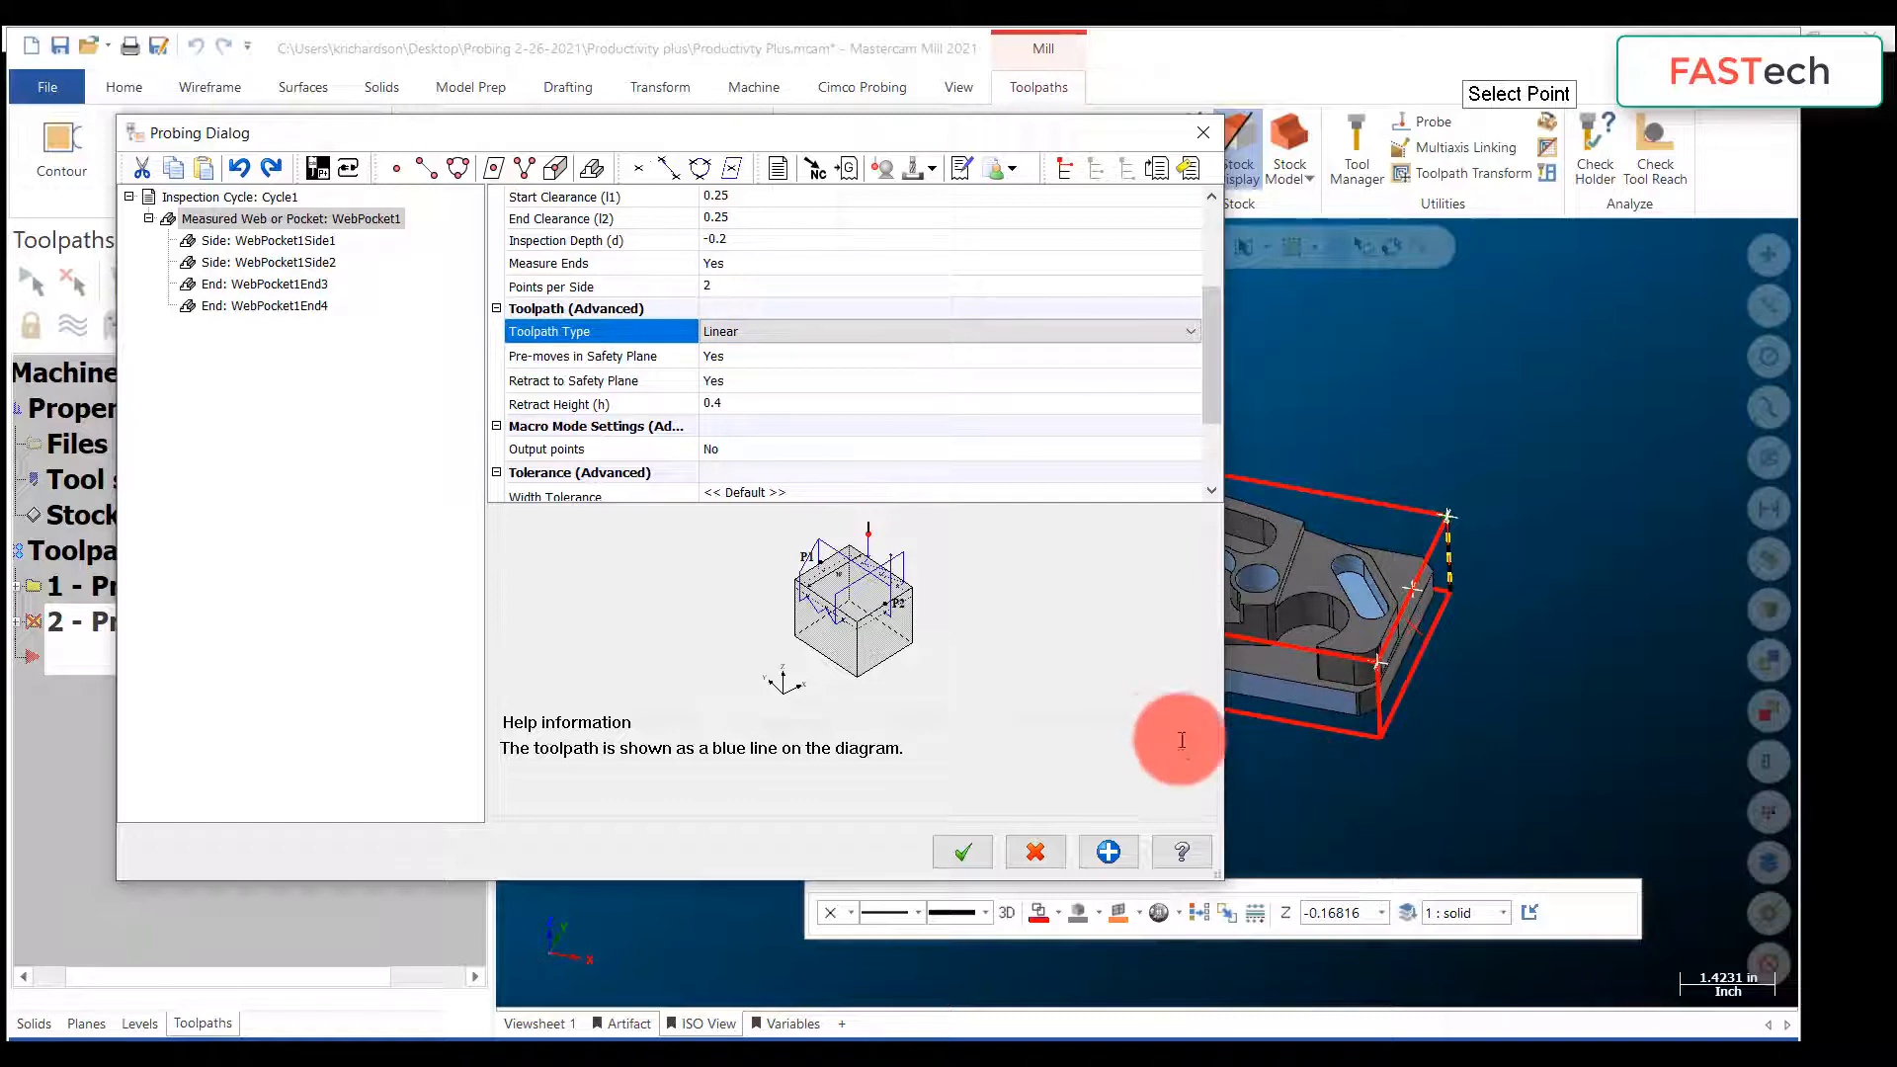
left_click(736, 403)
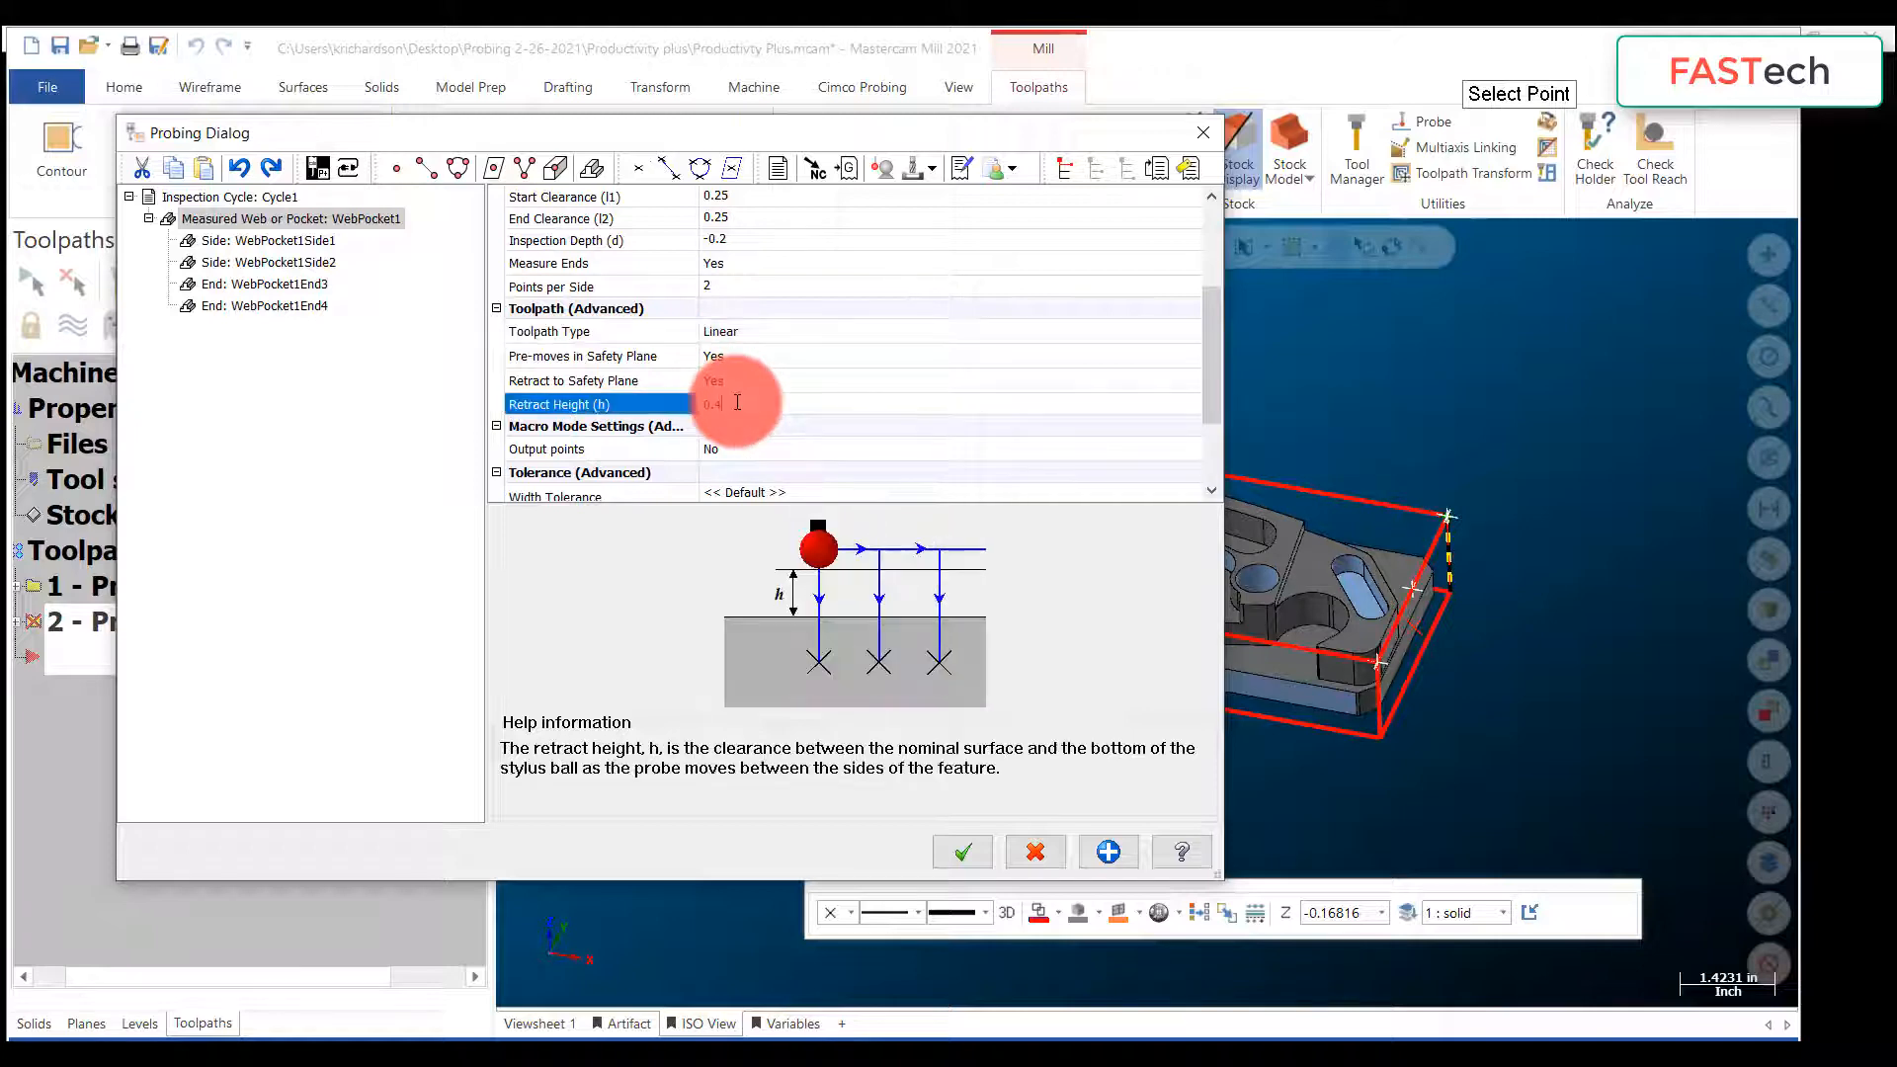
type("1.0")
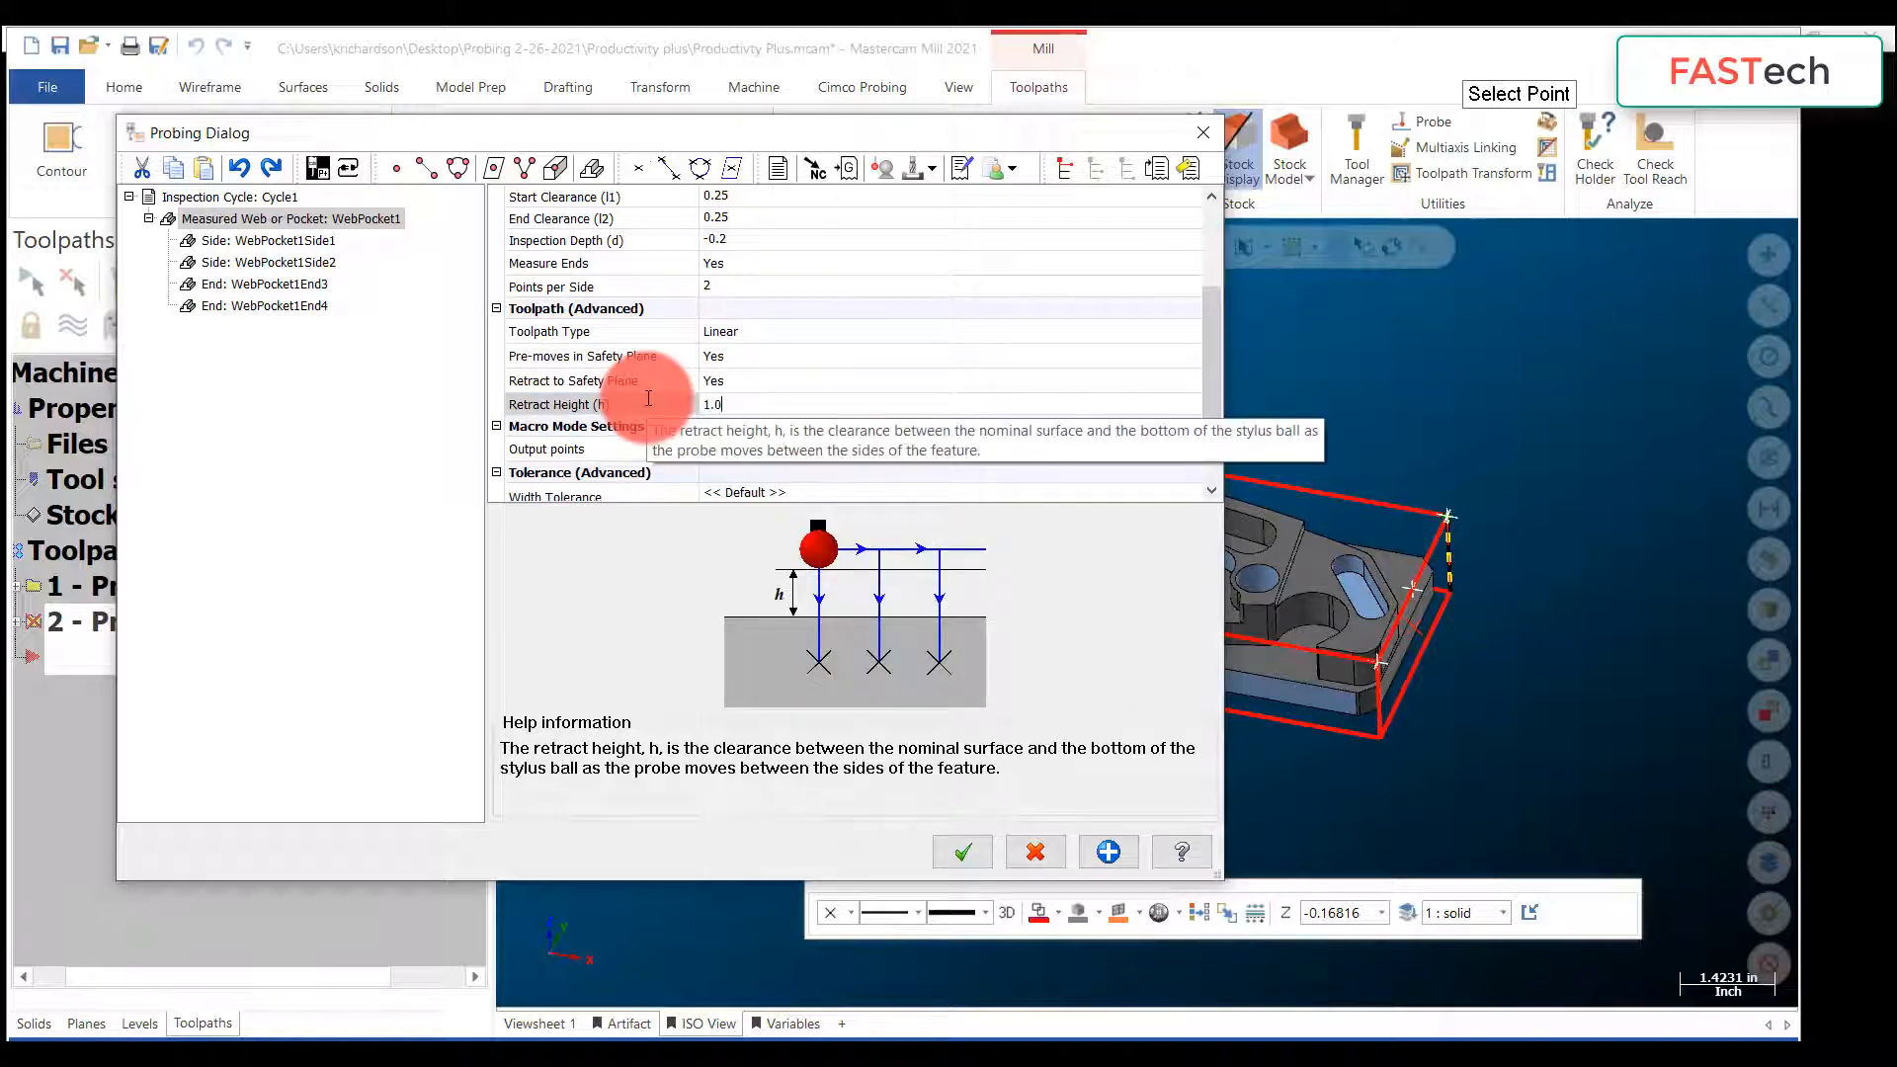
left_click_drag(1211, 318, 1214, 400)
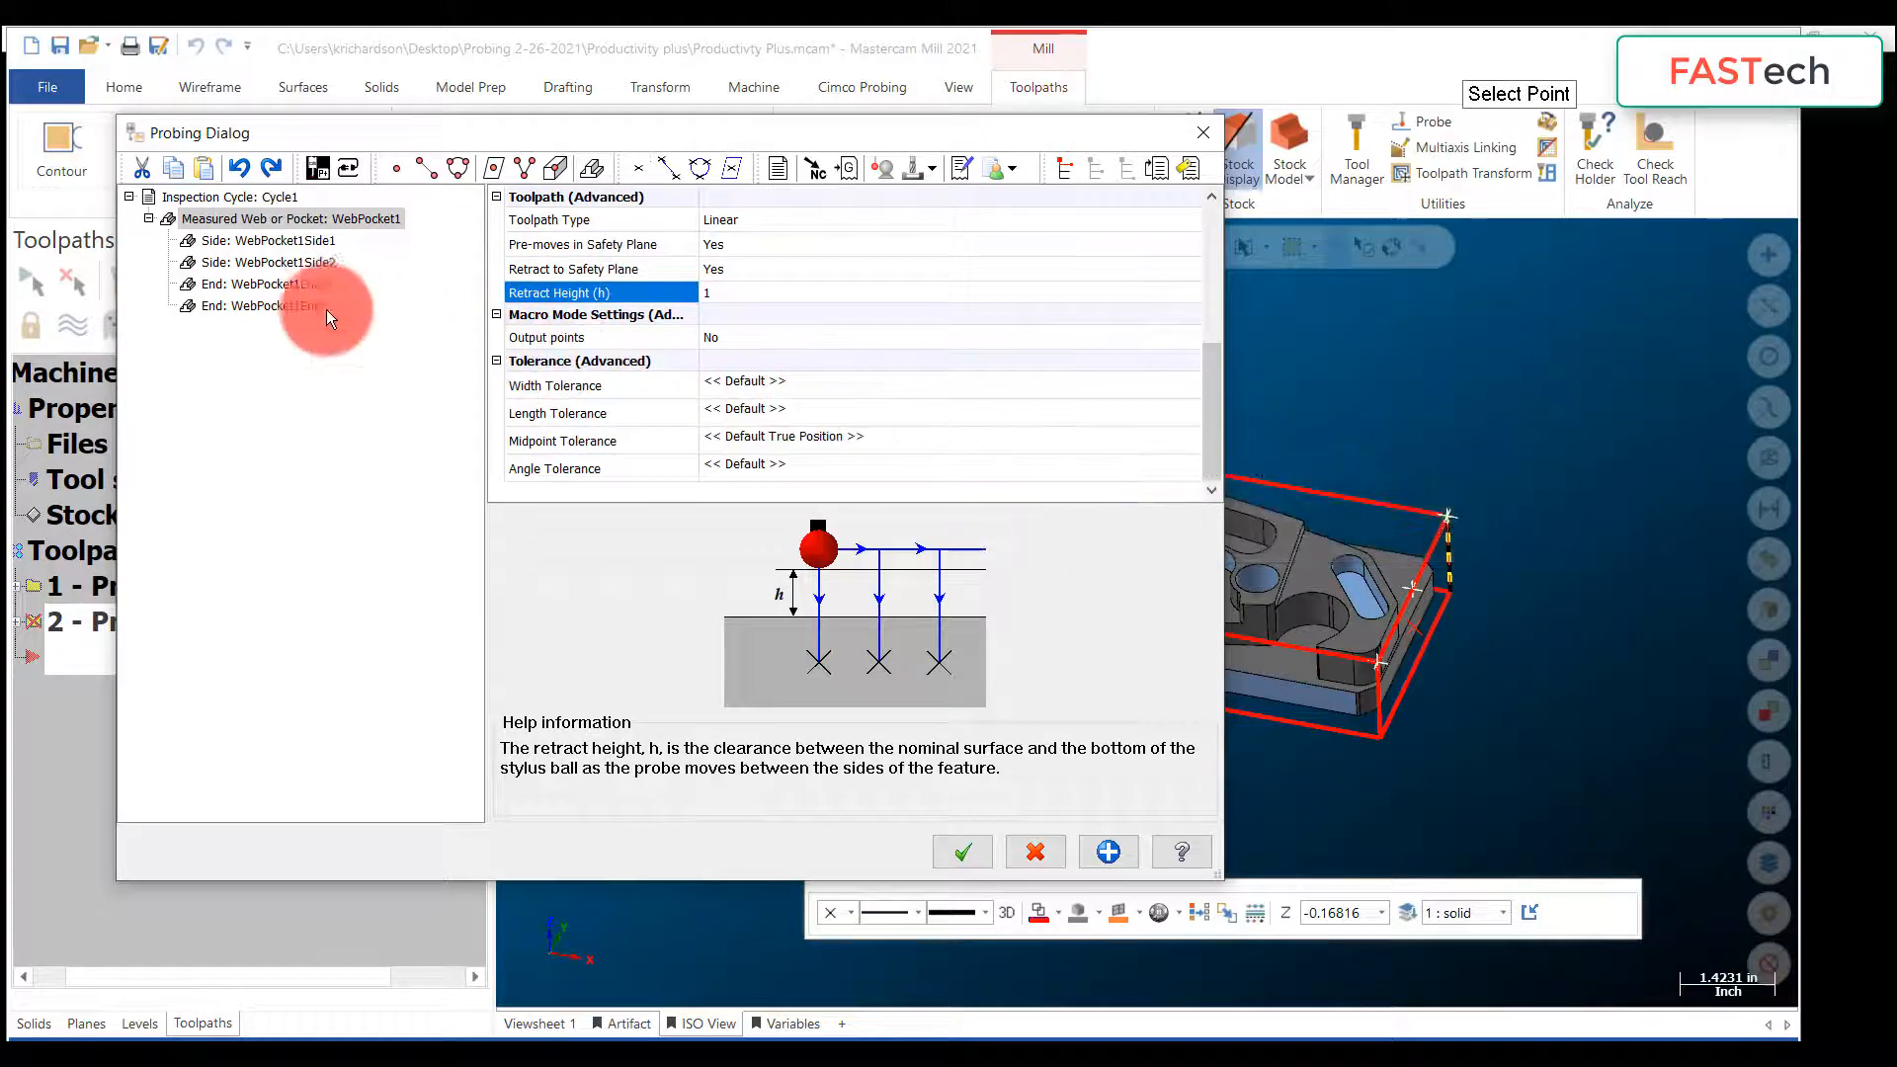
left_click(296, 308)
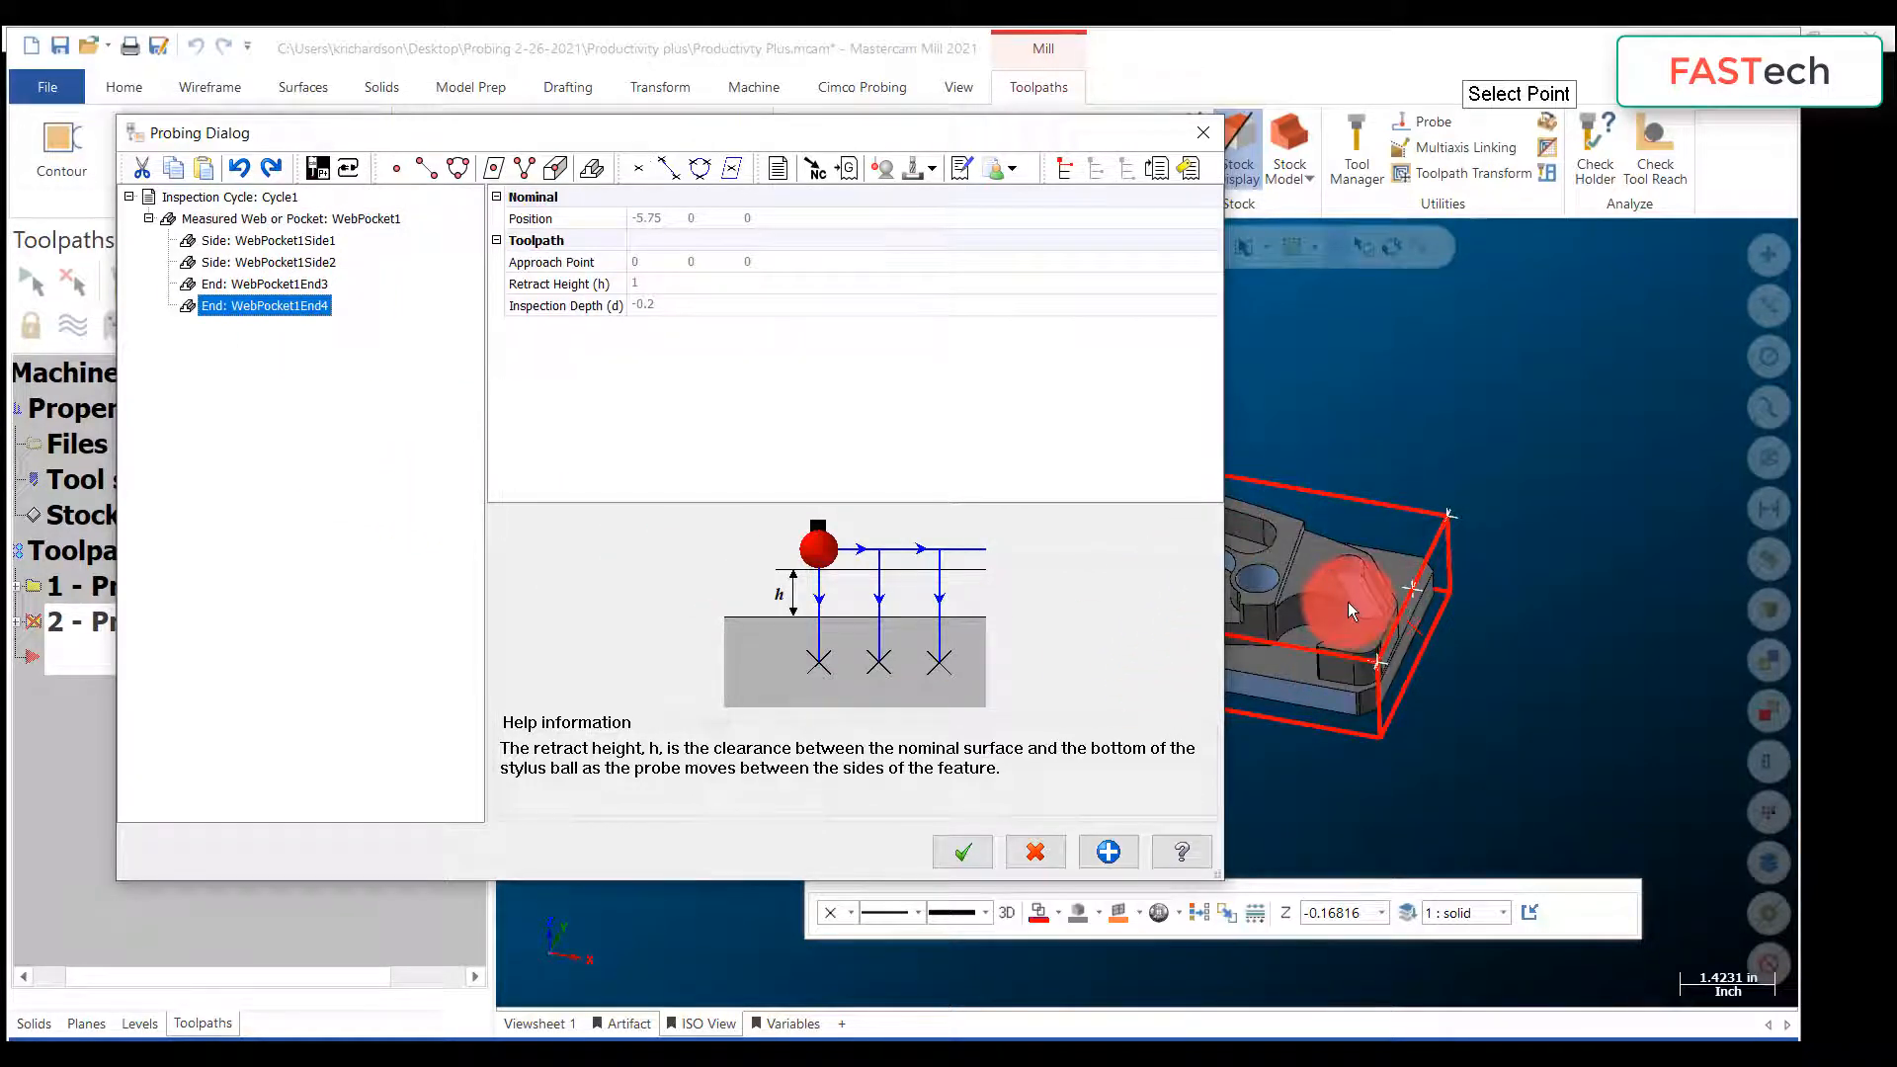
Step: Add a machine update to the cycle with WCS Update as its update type
left_click(812, 172)
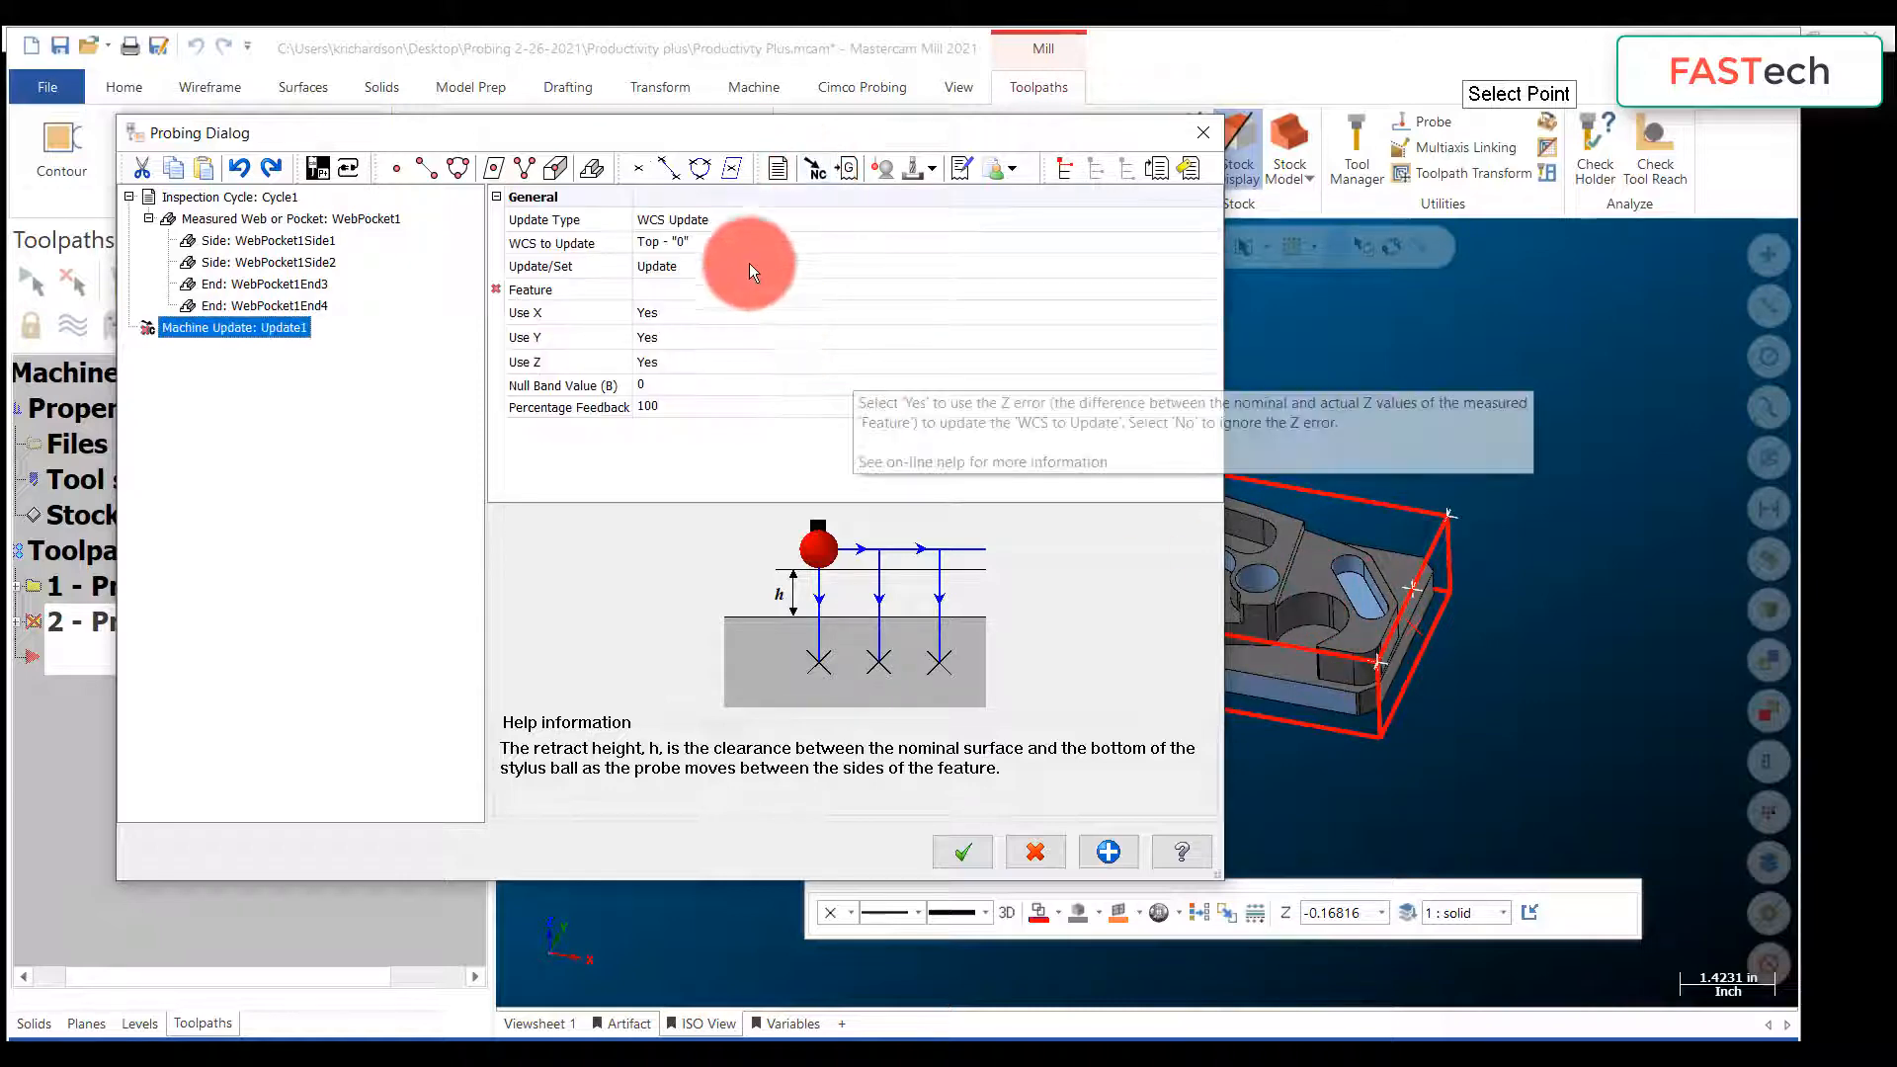
left_click(721, 219)
left_click(722, 219)
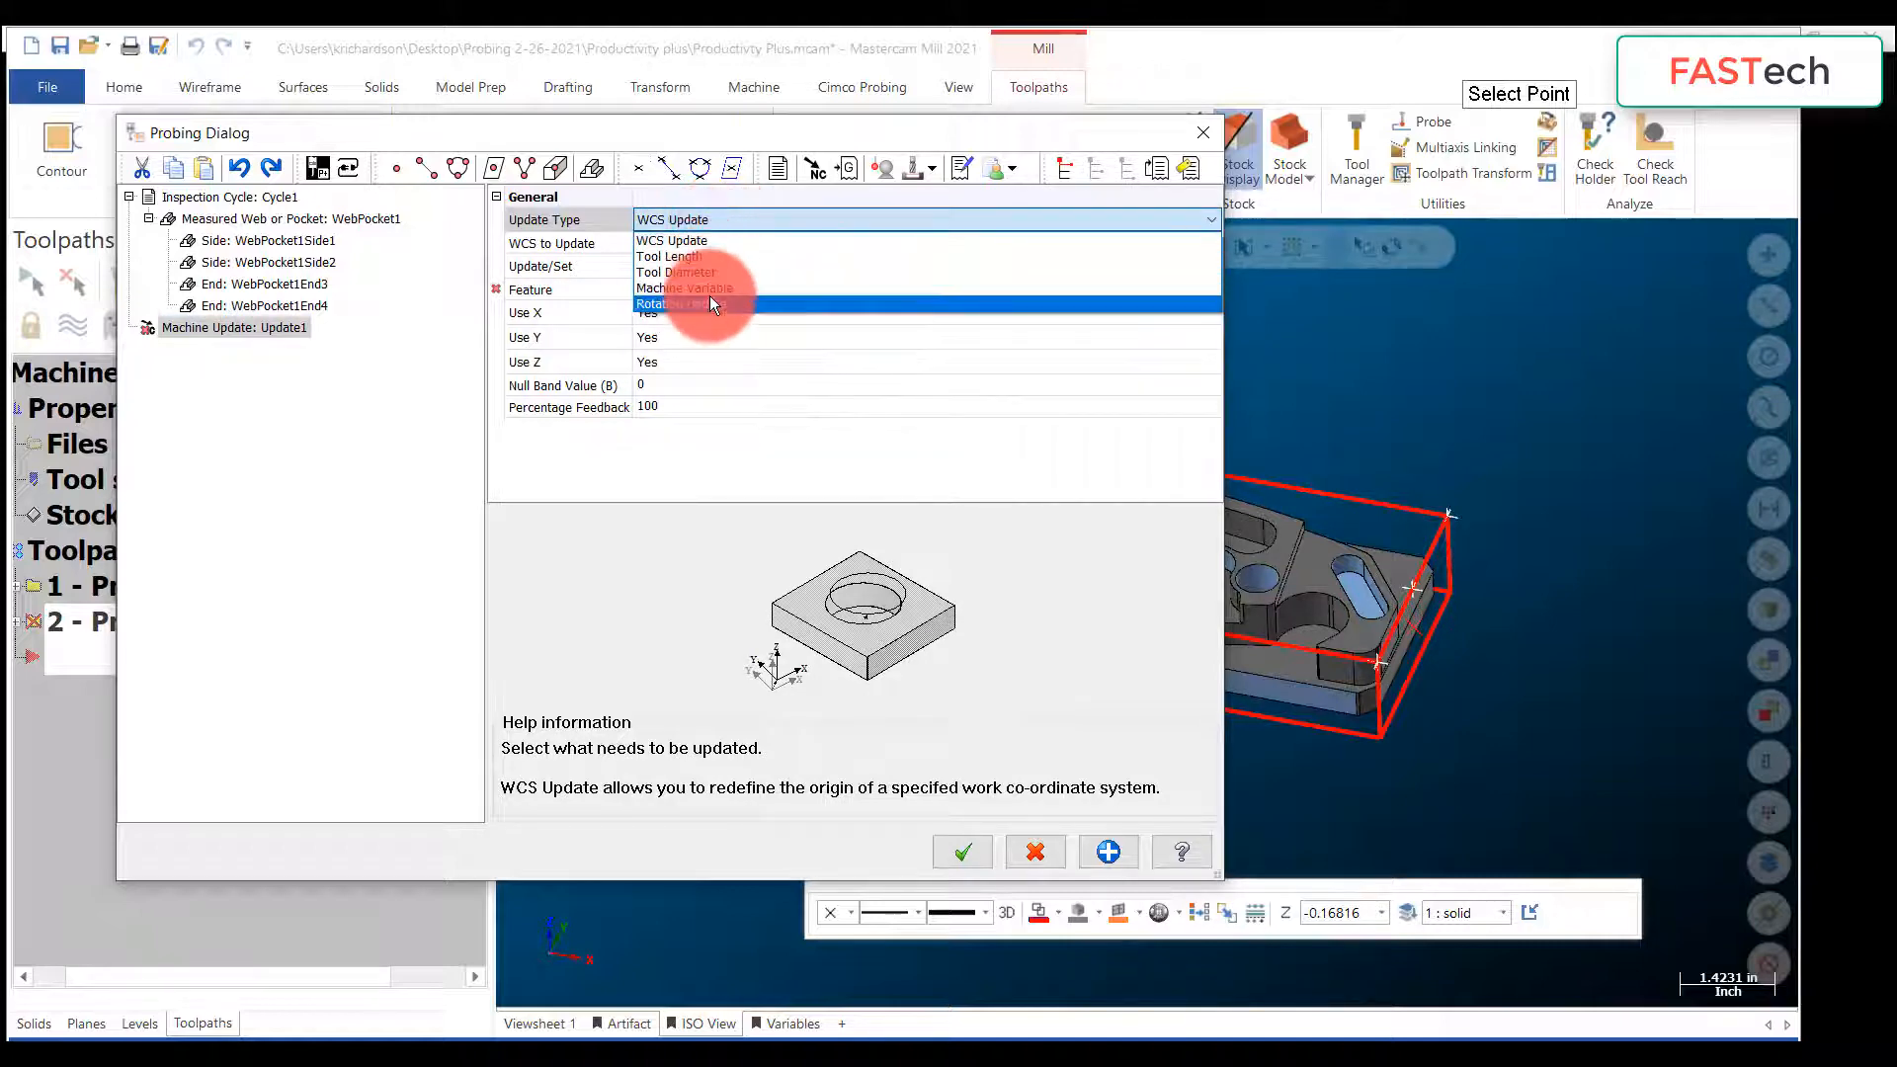
left_click(702, 240)
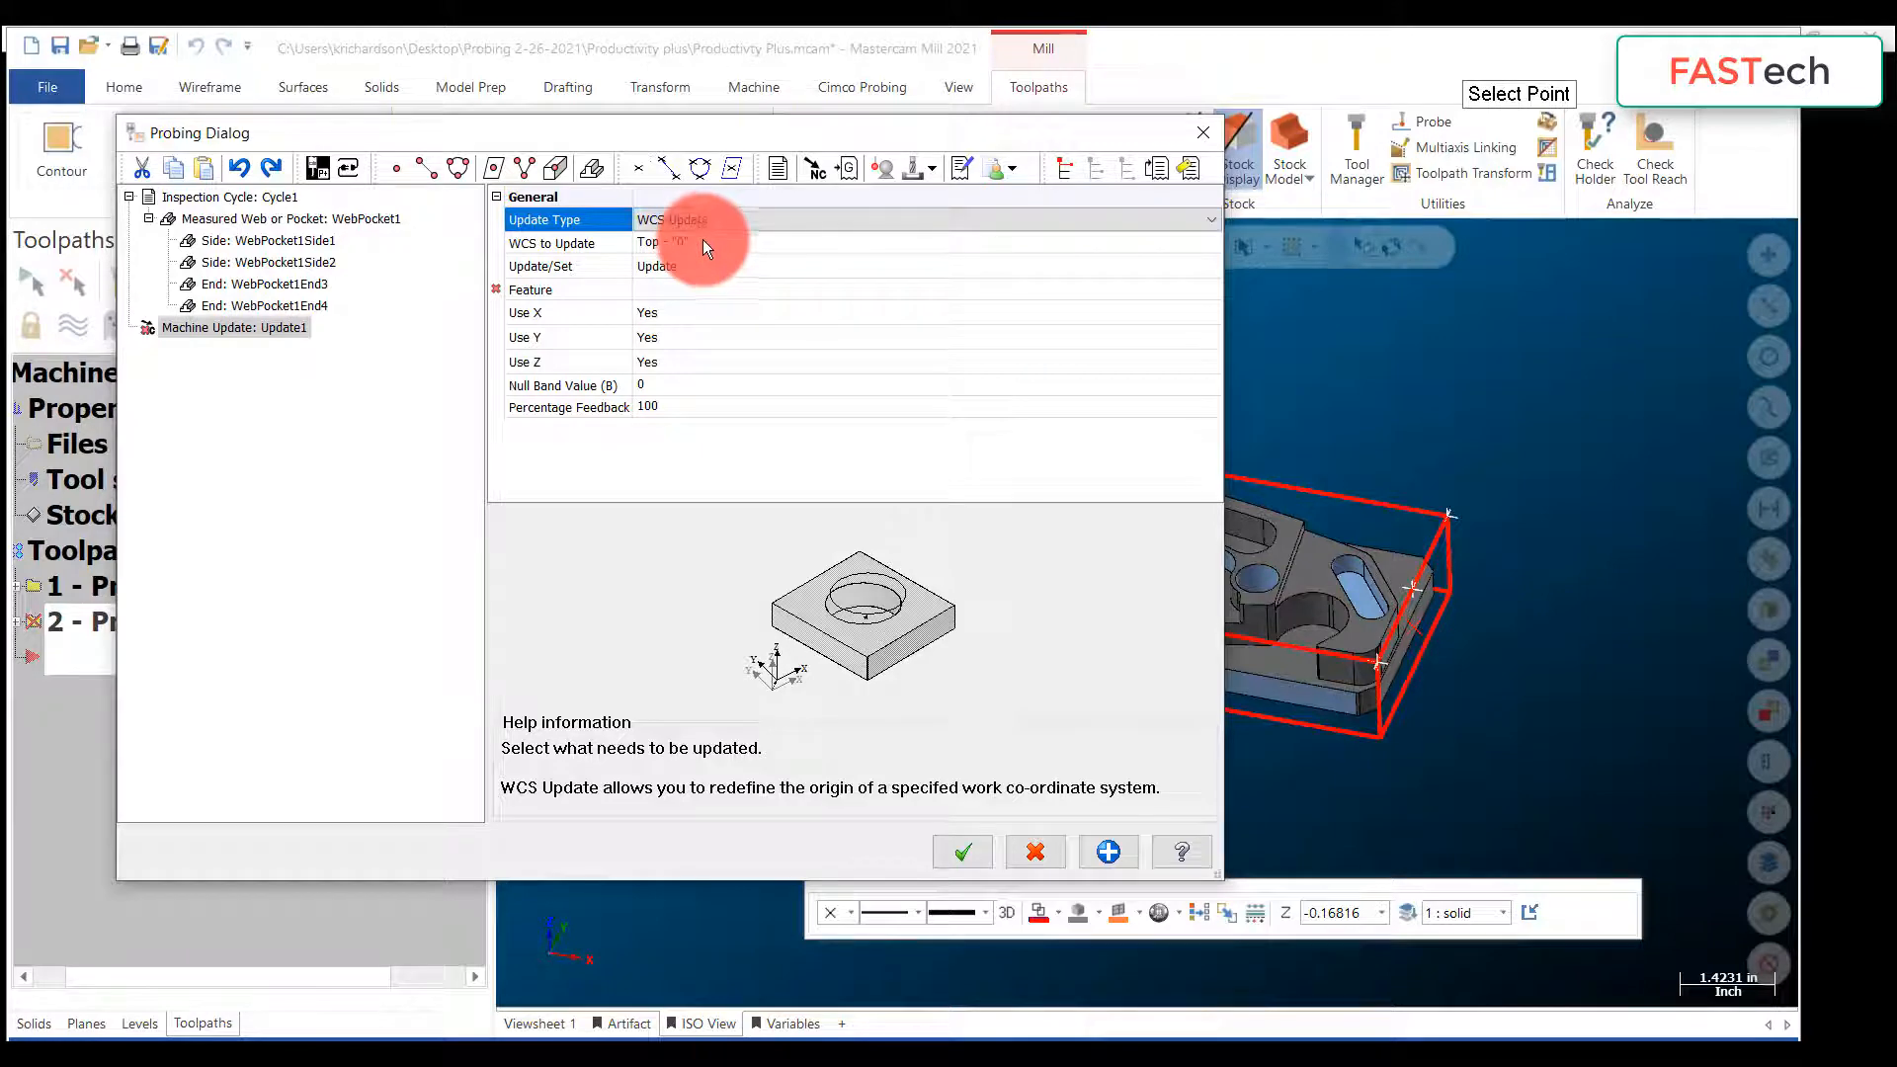
Step: Keep the WCS update method on Update, base it on the WebPocket1 feature, and accept the probing cycle
left_click(696, 265)
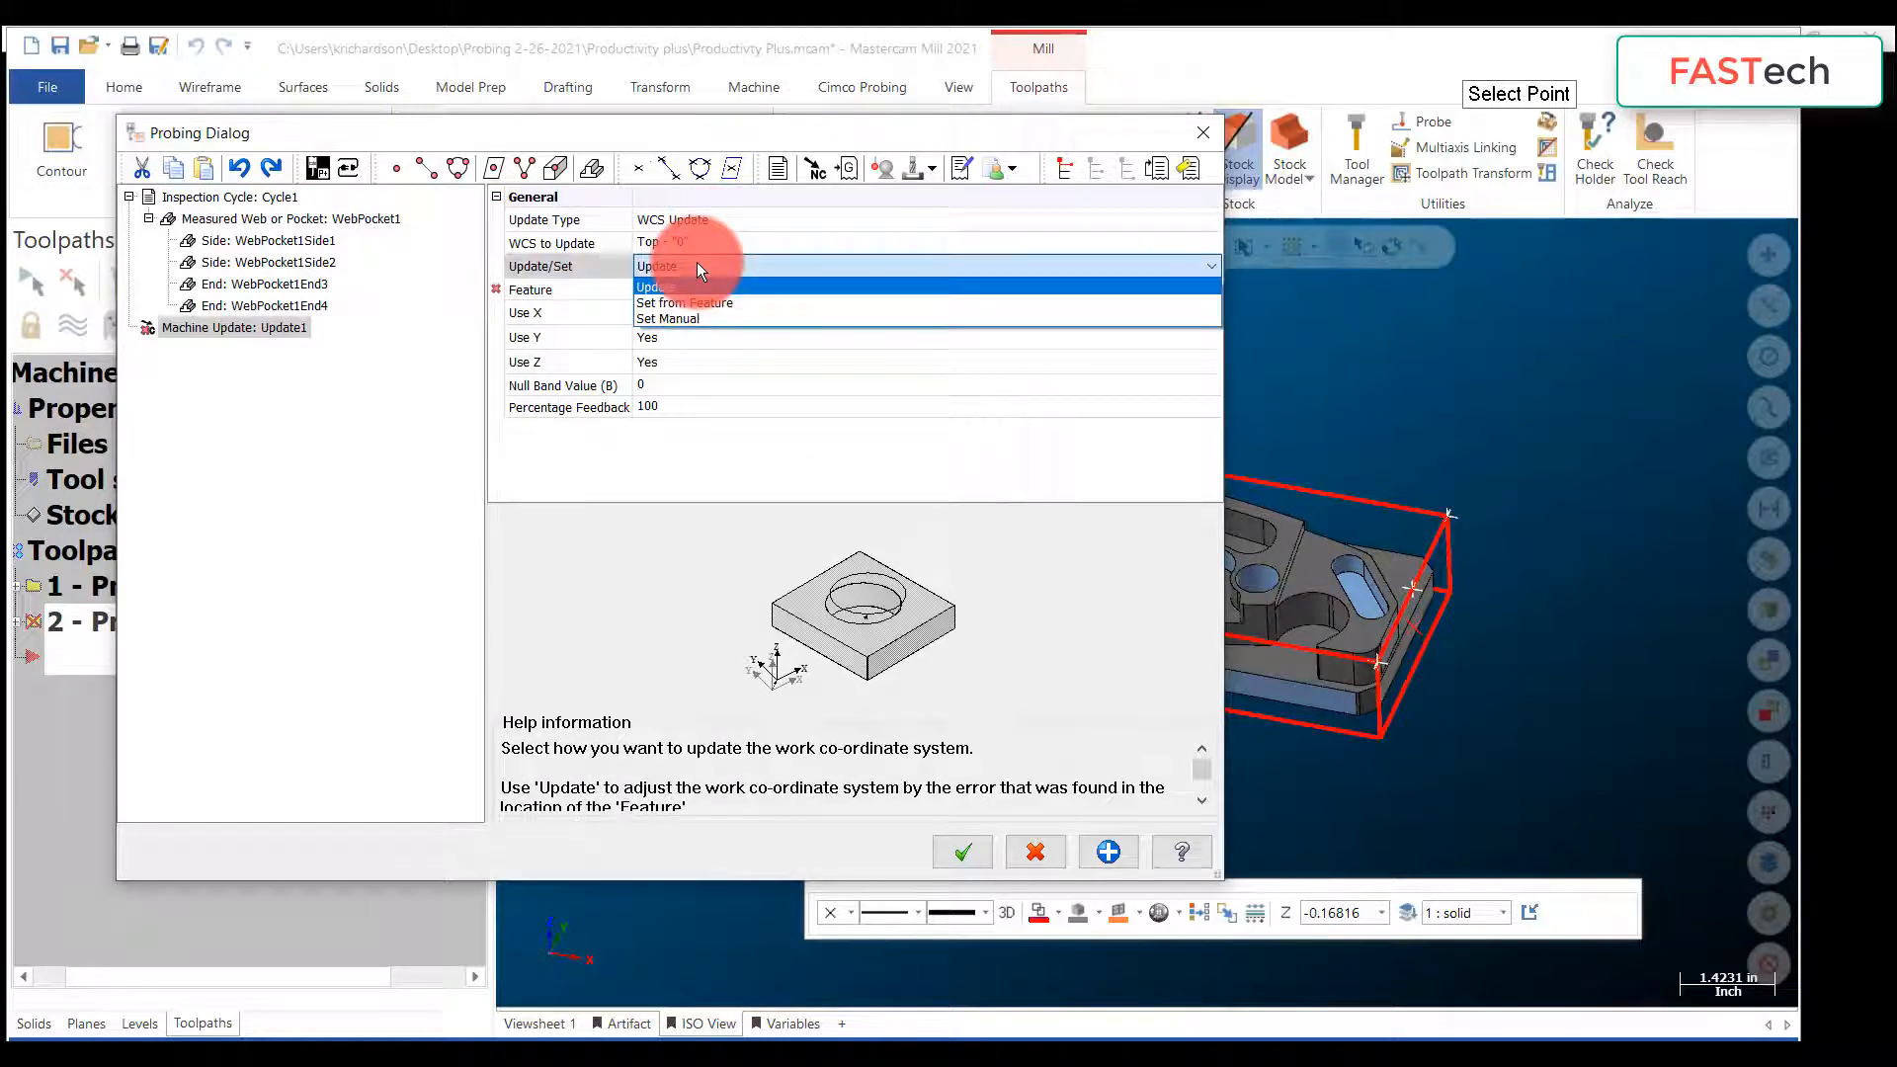
left_click(711, 319)
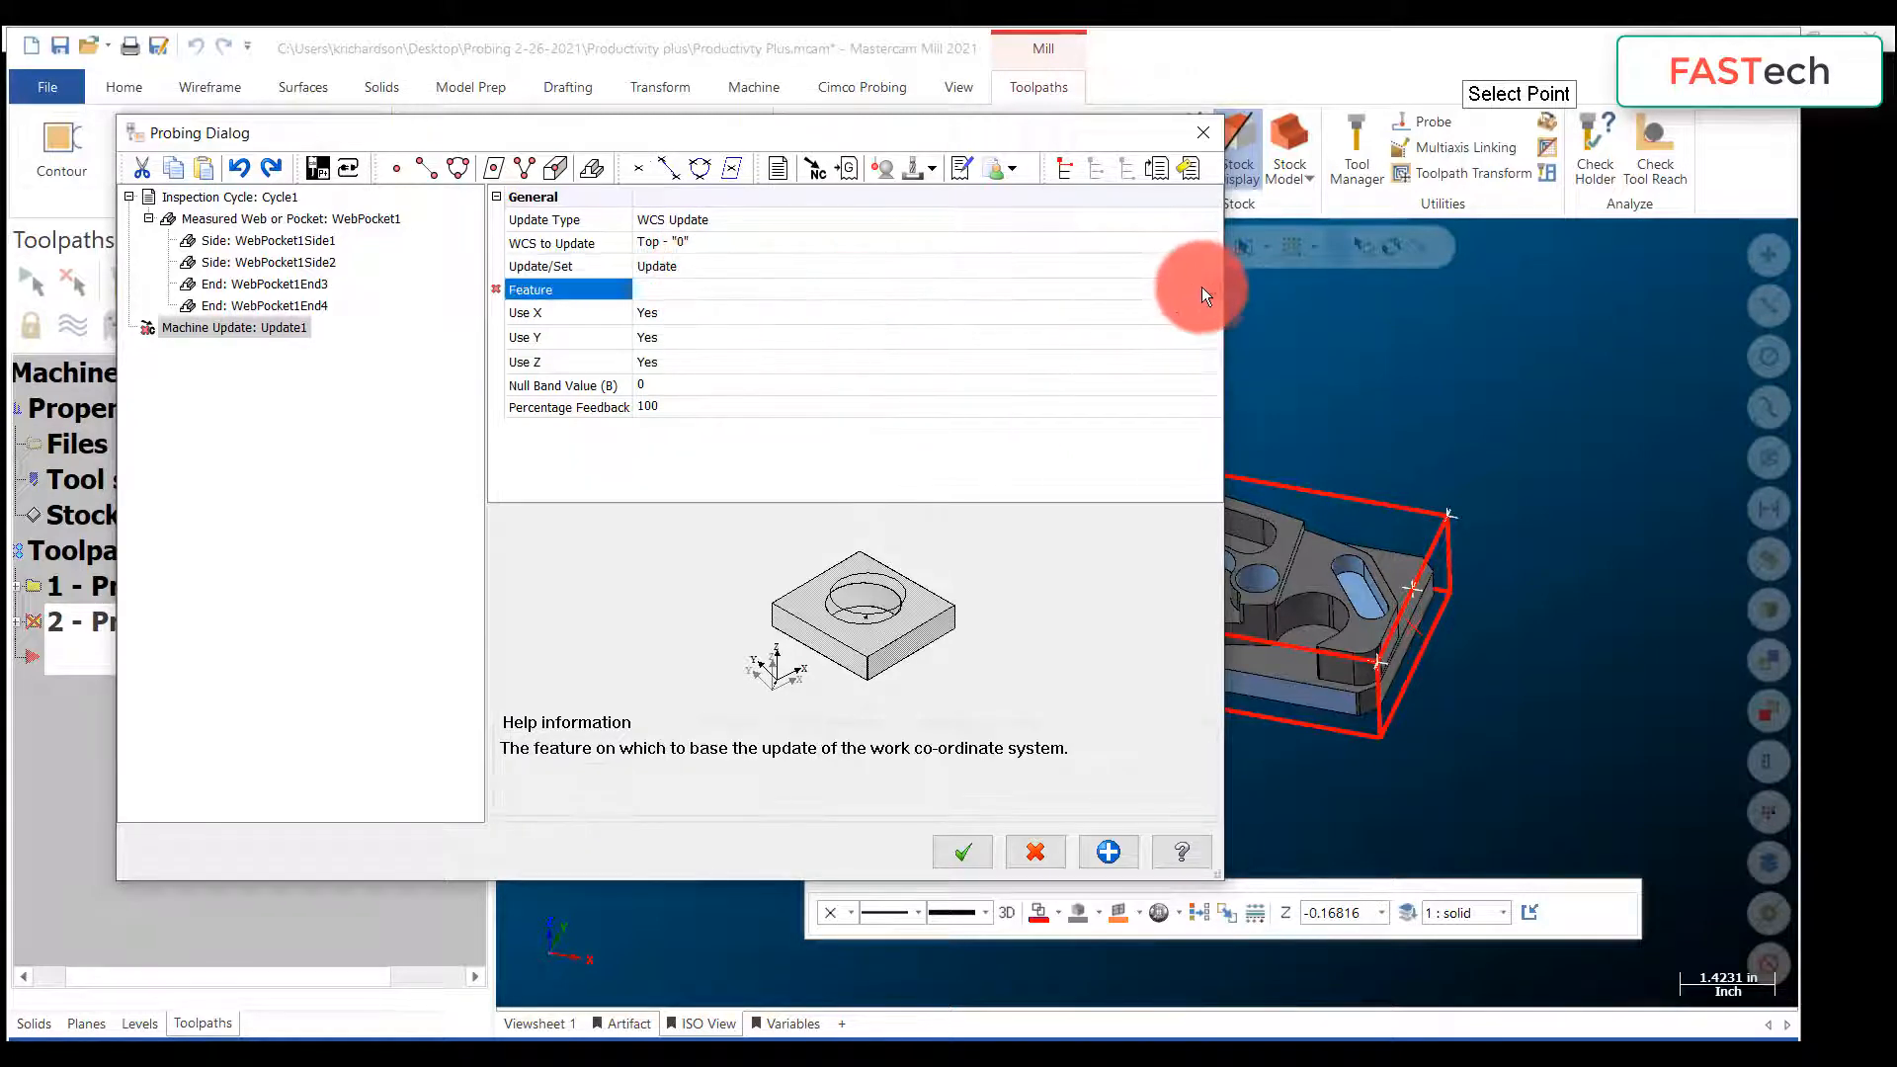
left_click(1212, 289)
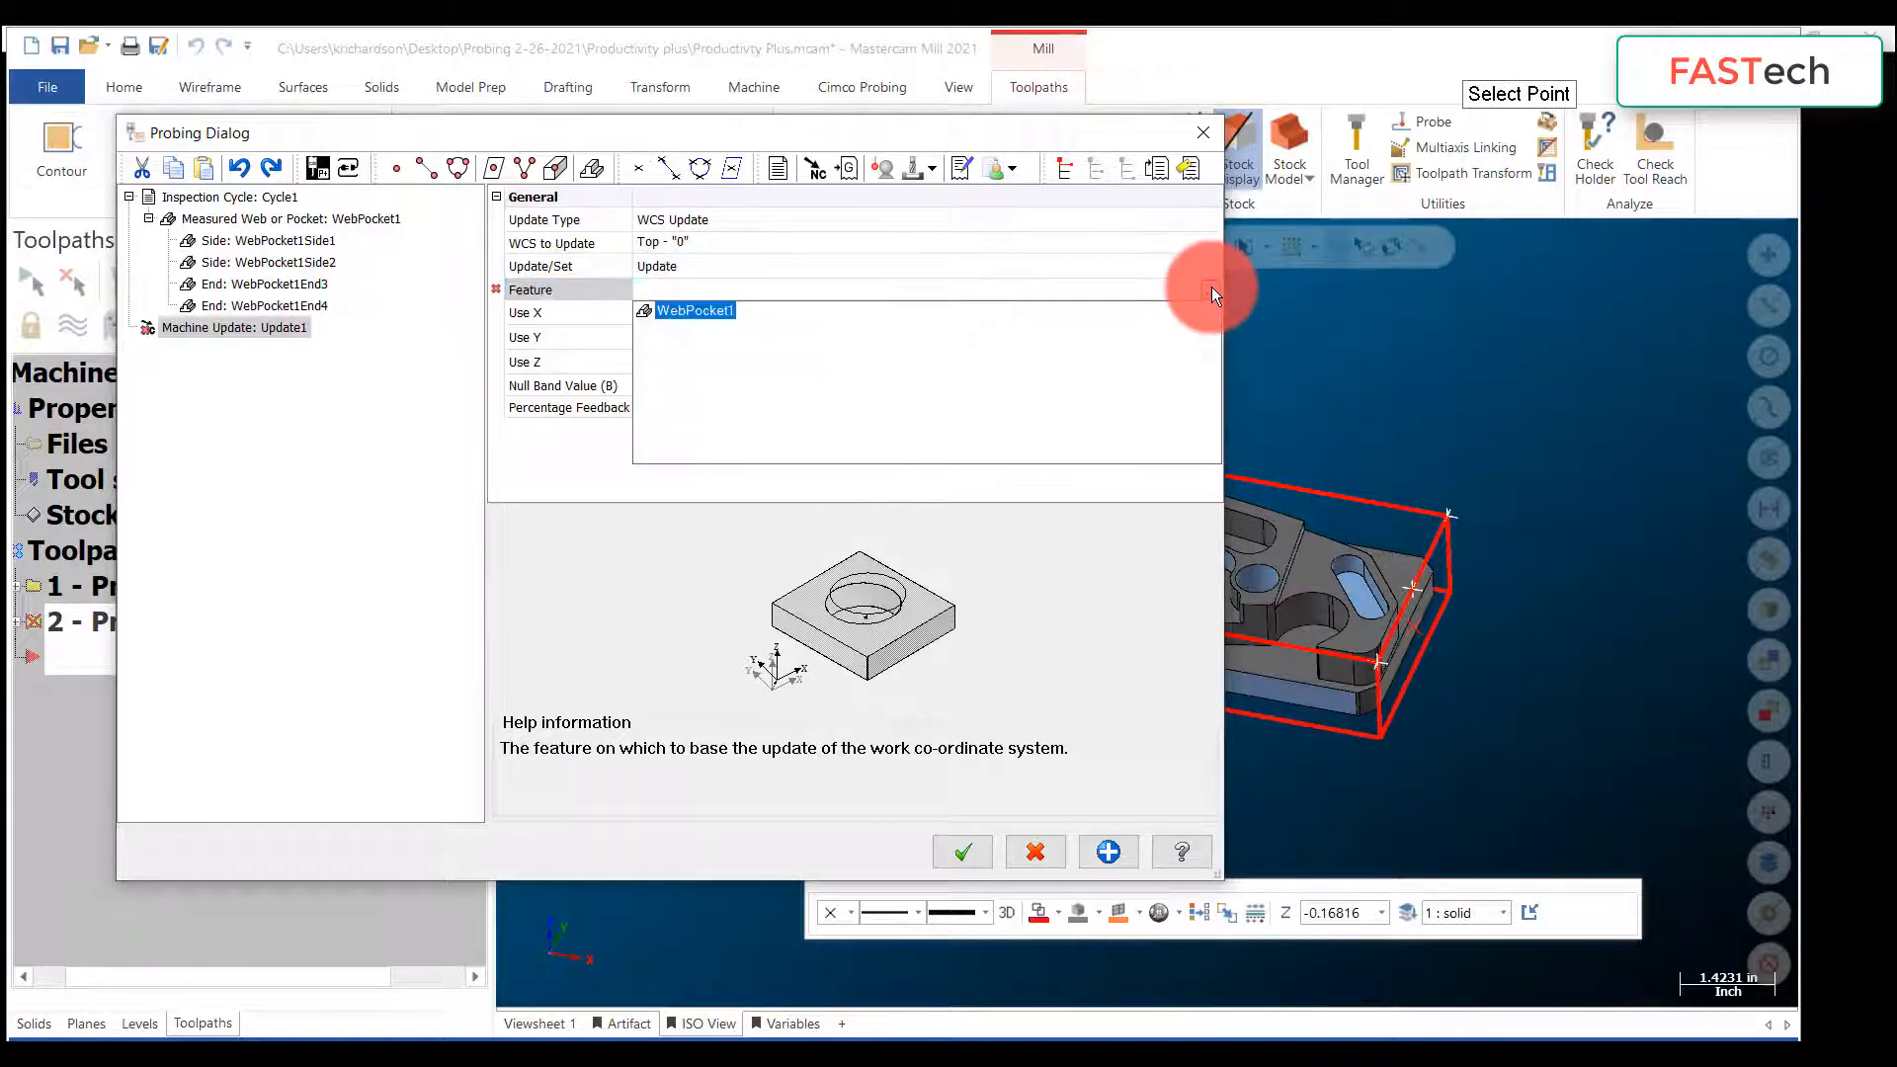
left_click(701, 310)
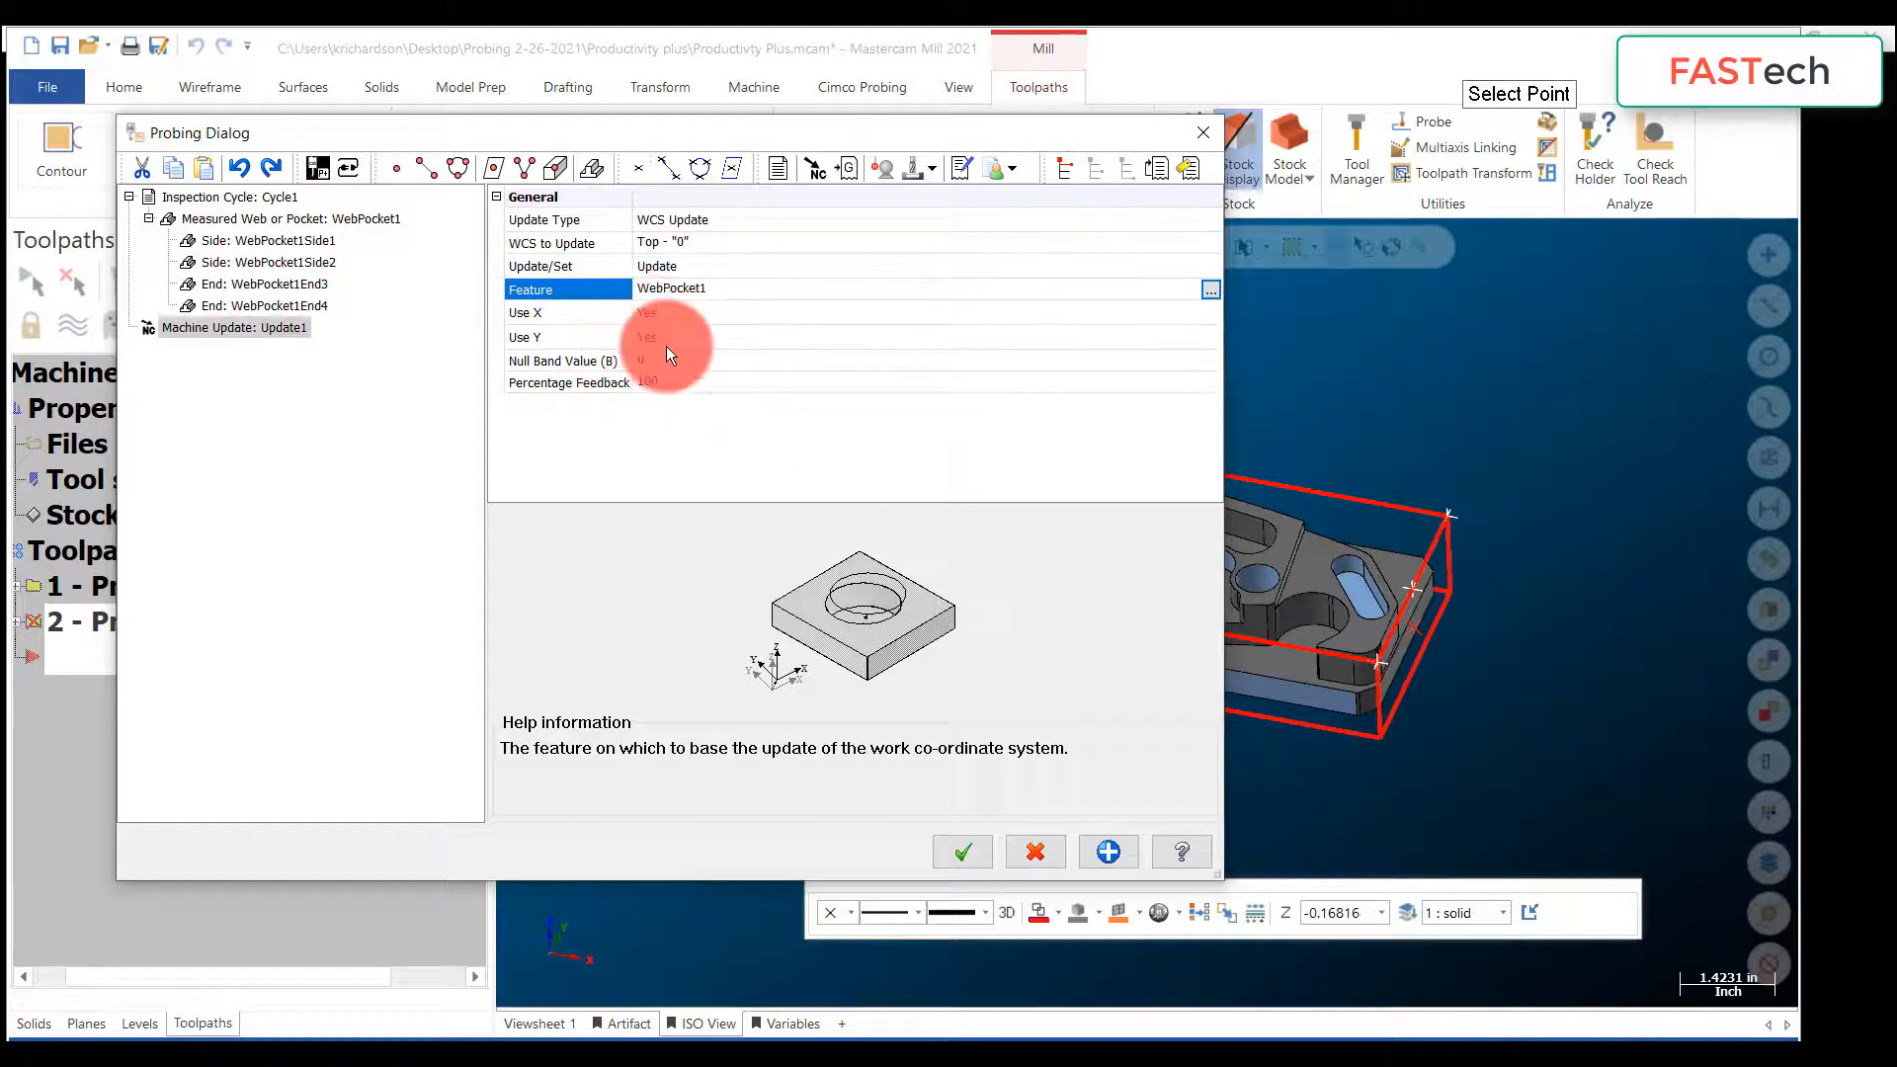
left_click(954, 855)
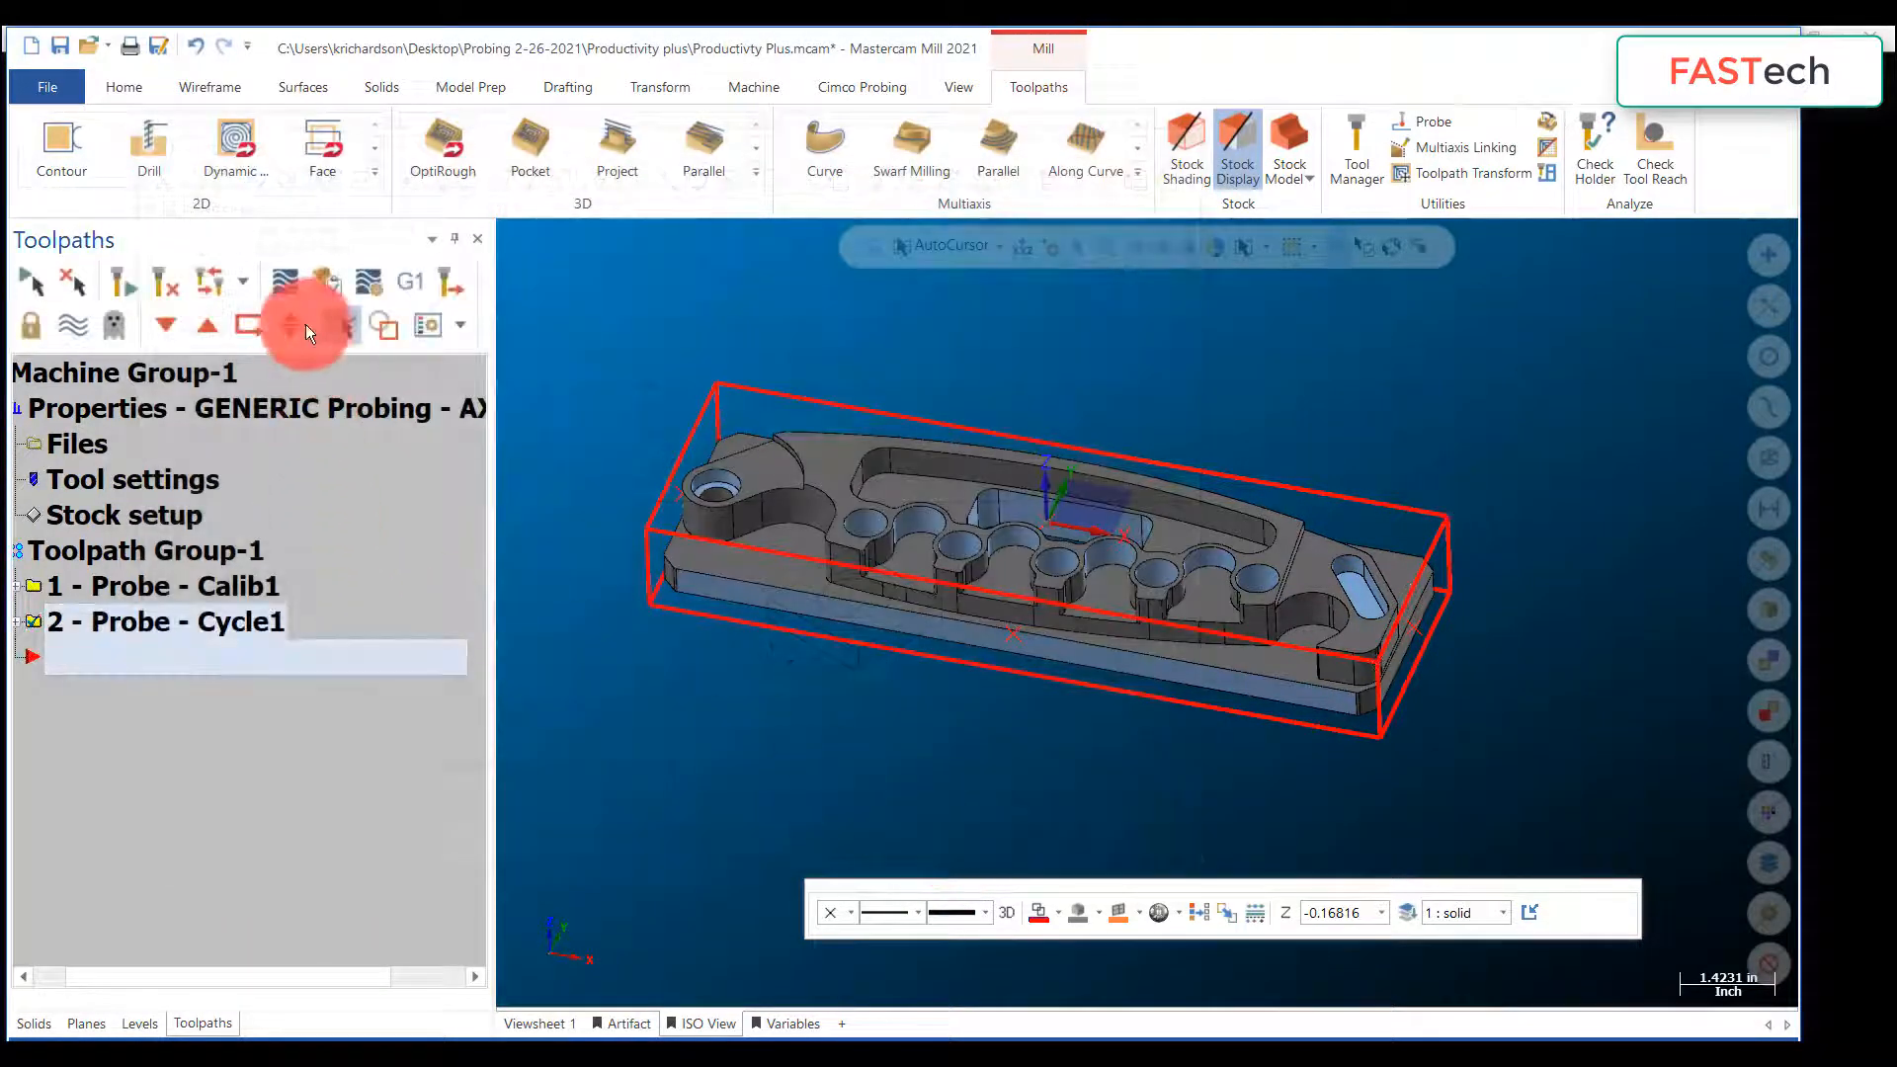
Step: Backplot the Cycle1 probing operation and play its motion around the part
left_click(283, 284)
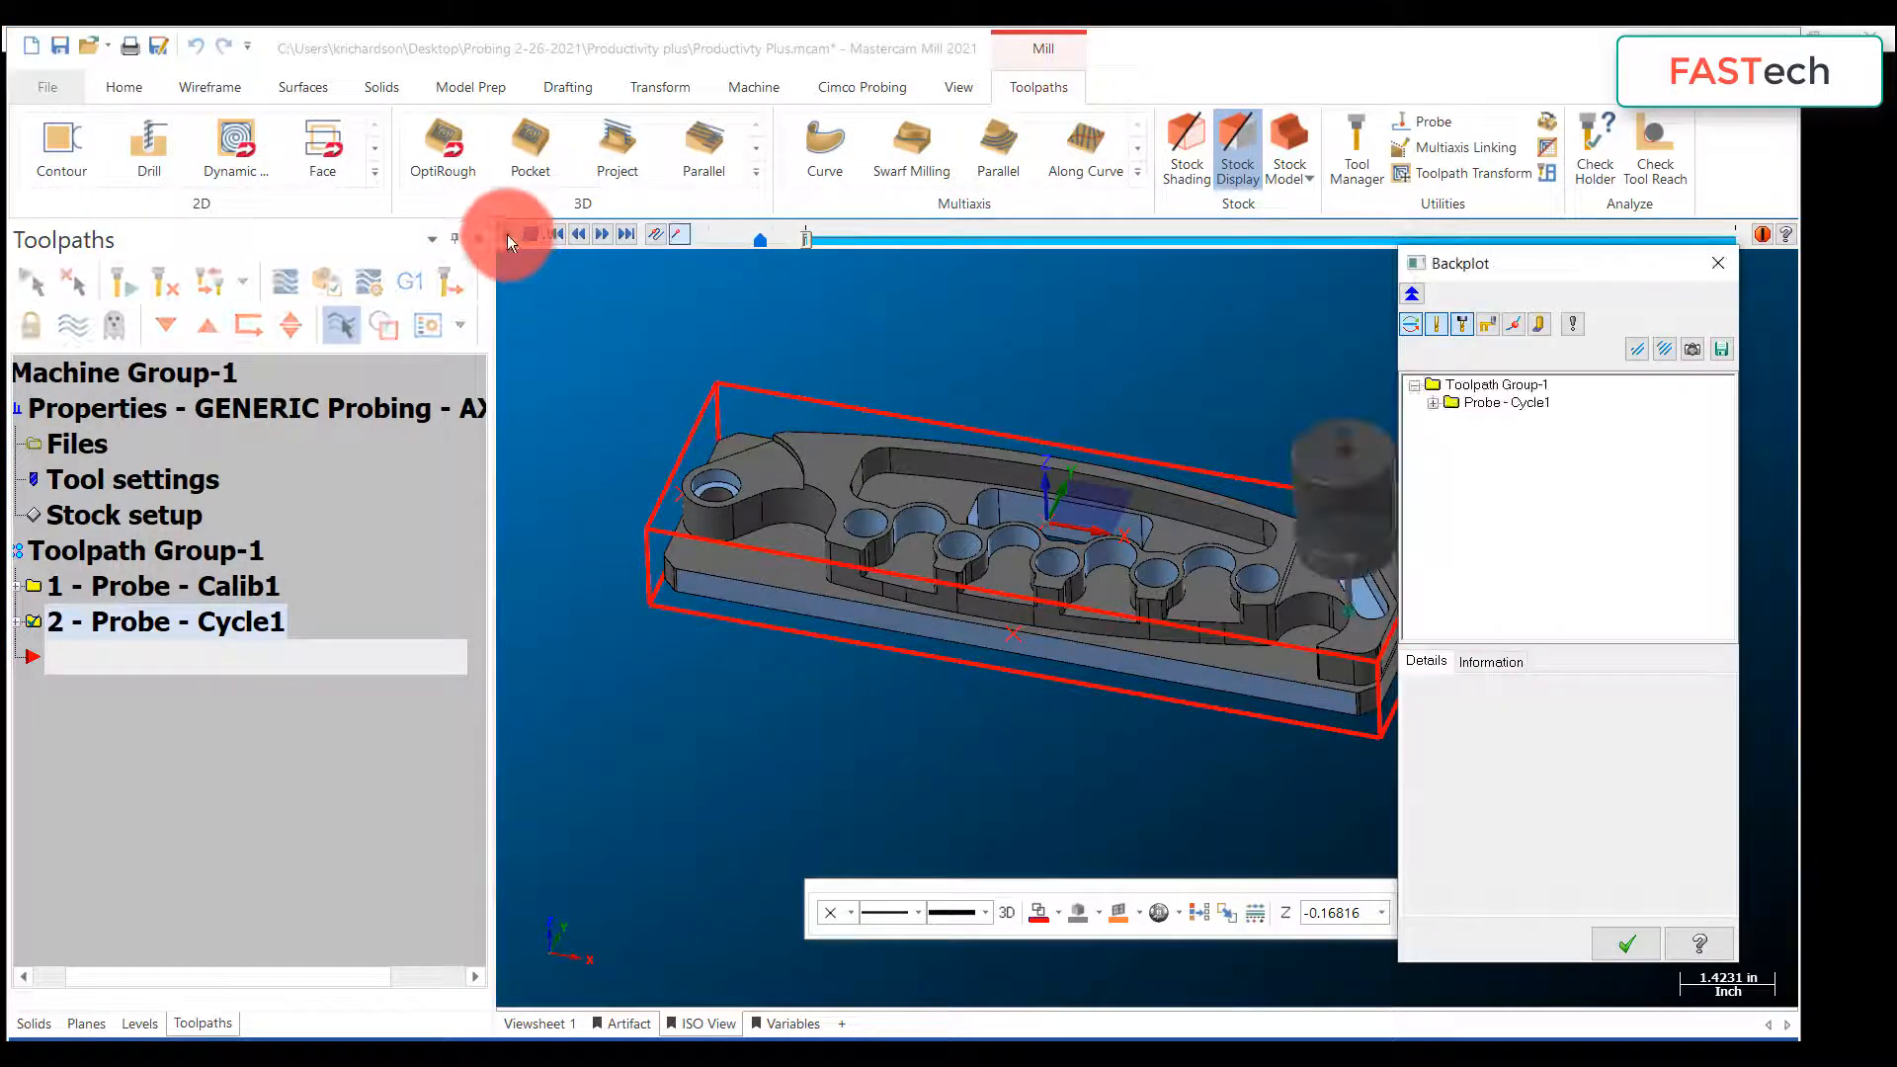
left_click_drag(1585, 259, 1642, 267)
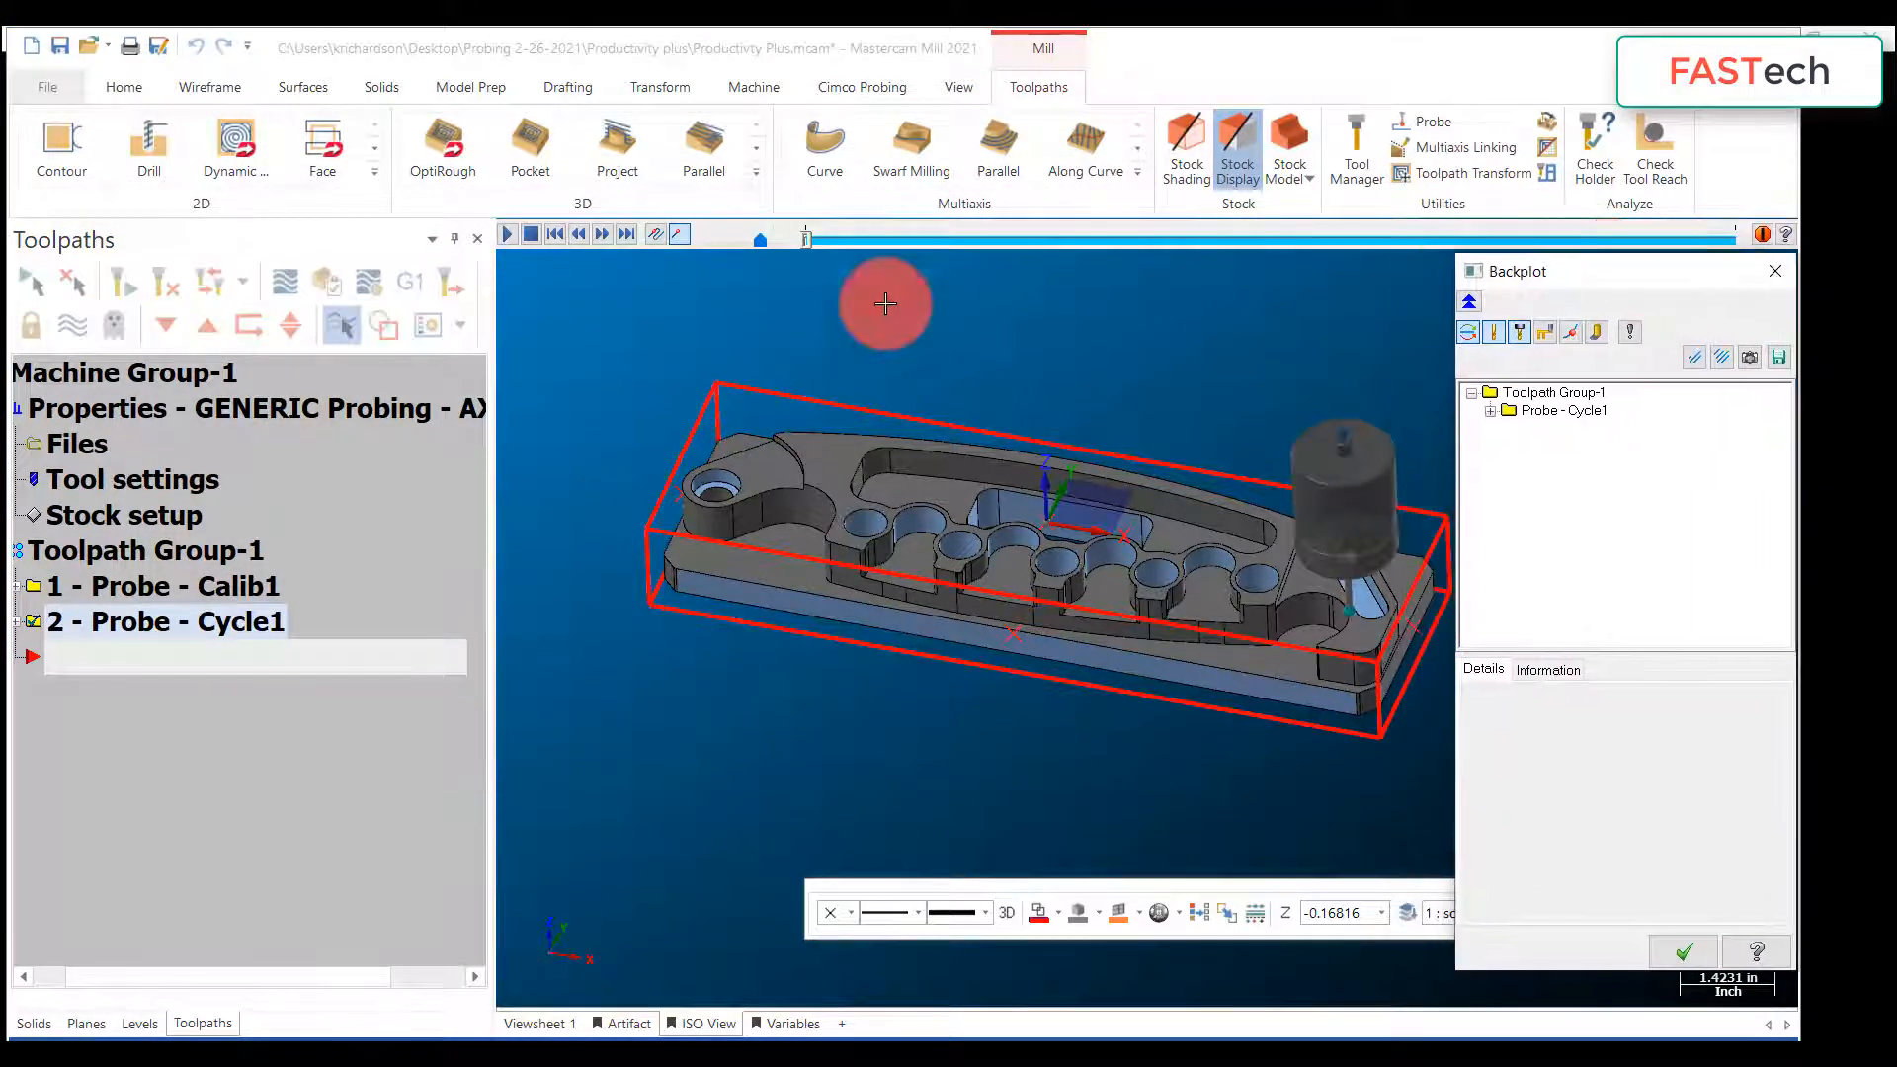
left_click(507, 231)
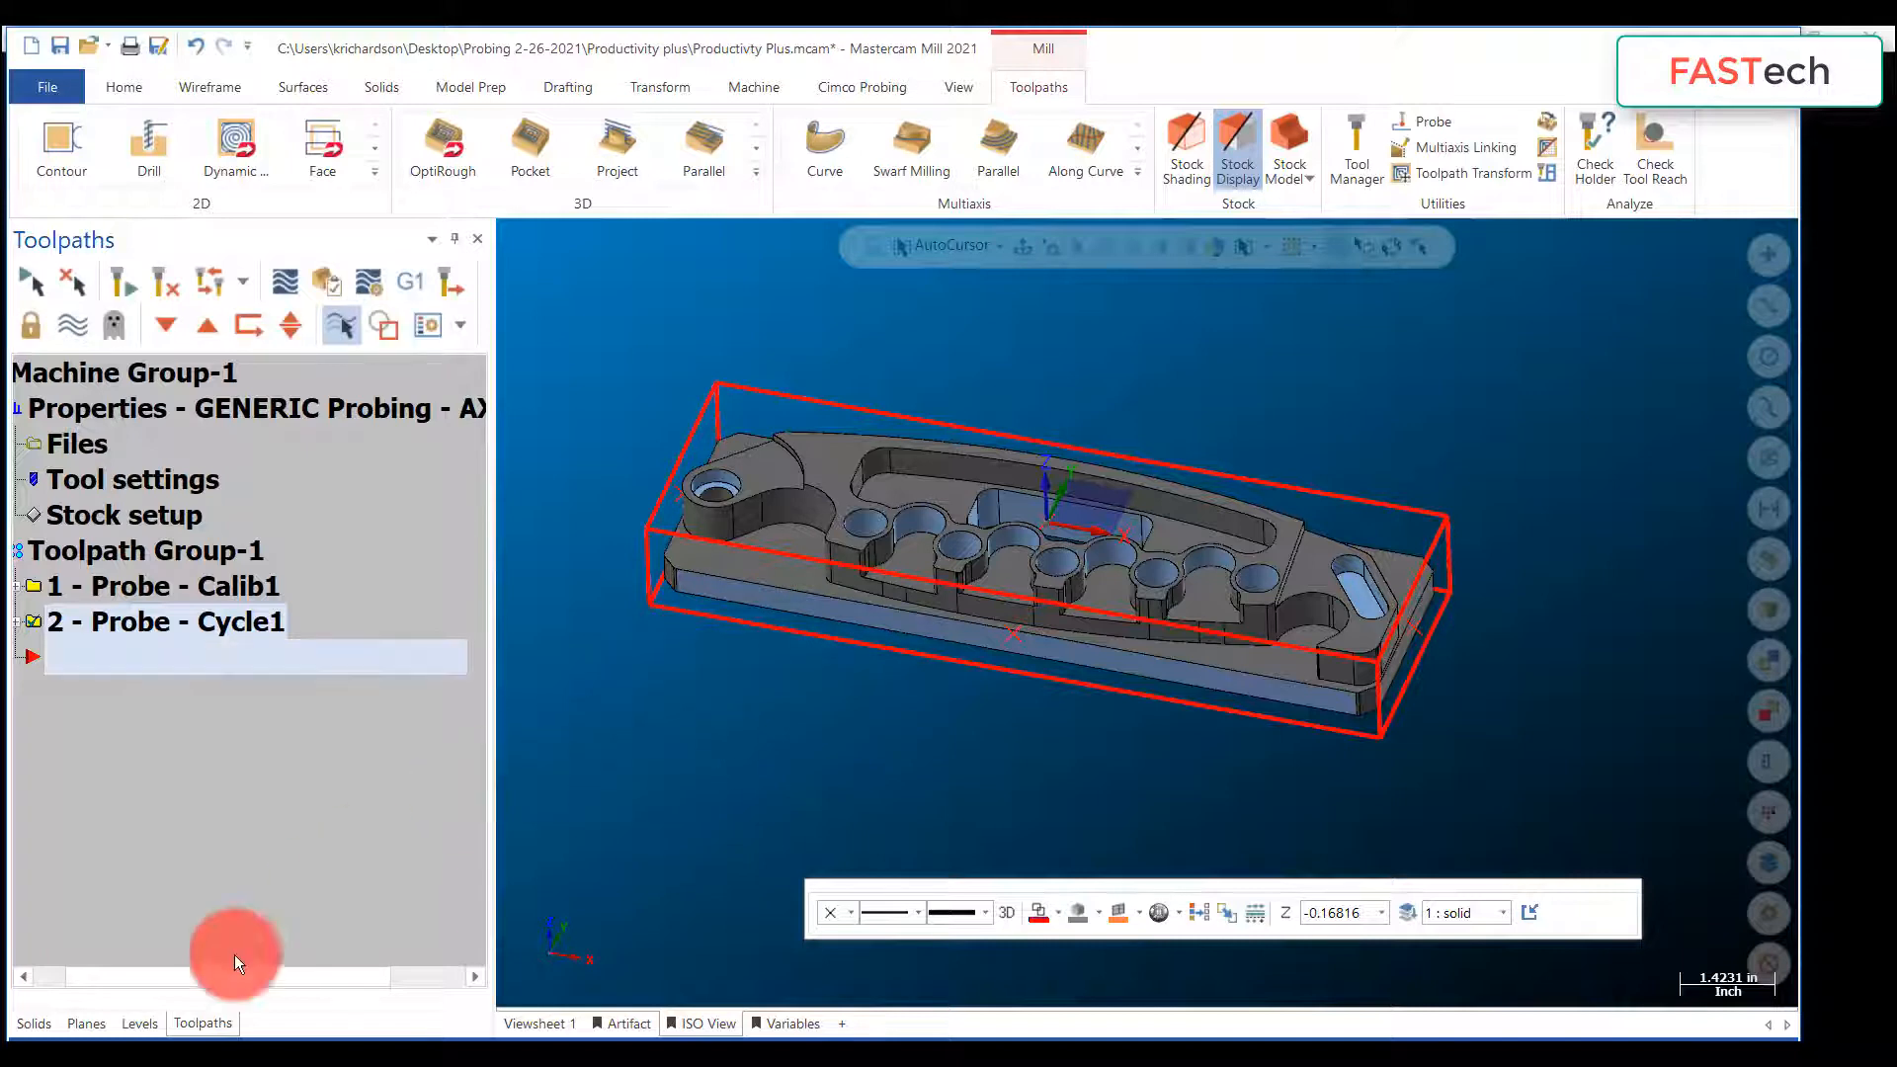
Step: Set the standoff distance of the Cycle1 inspection cycle to 0.6, accept the cycle and regenerate the operation
left_click_drag(235, 976, 192, 977)
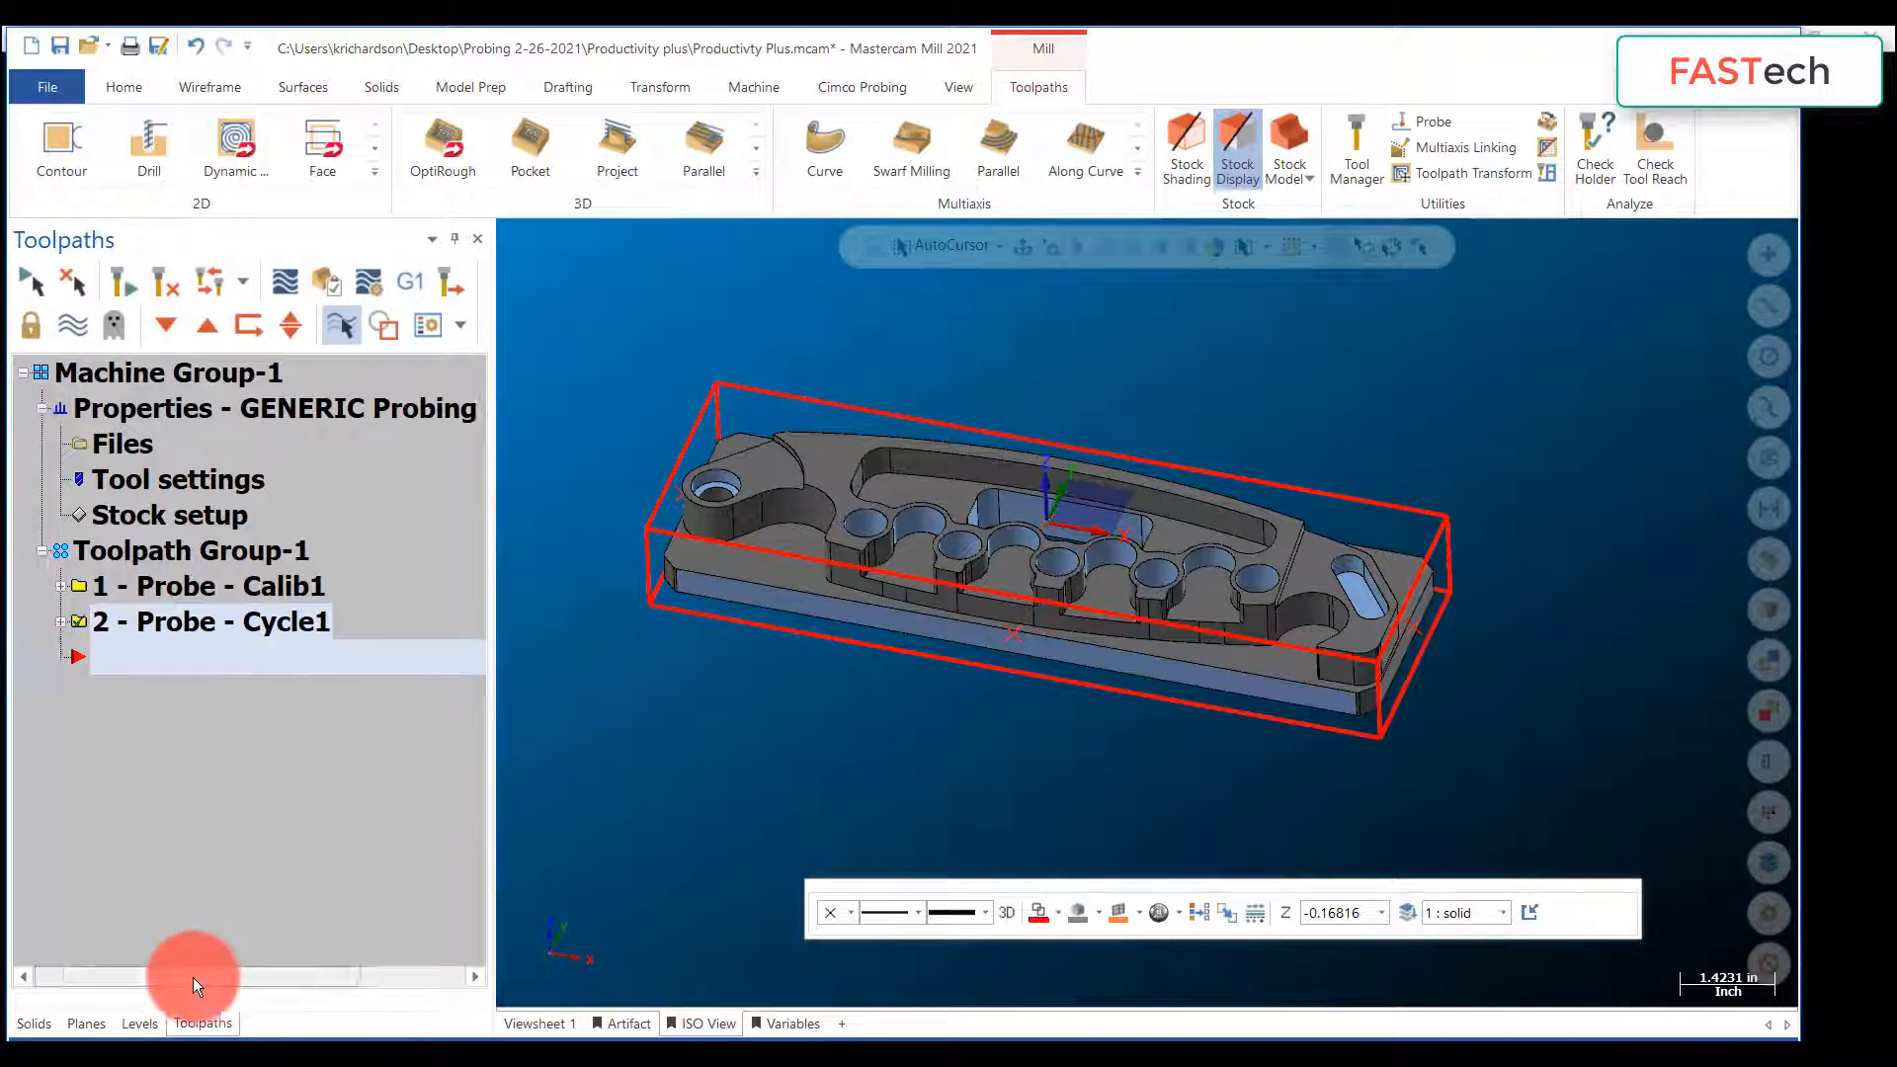
left_click(61, 623)
double_click(168, 656)
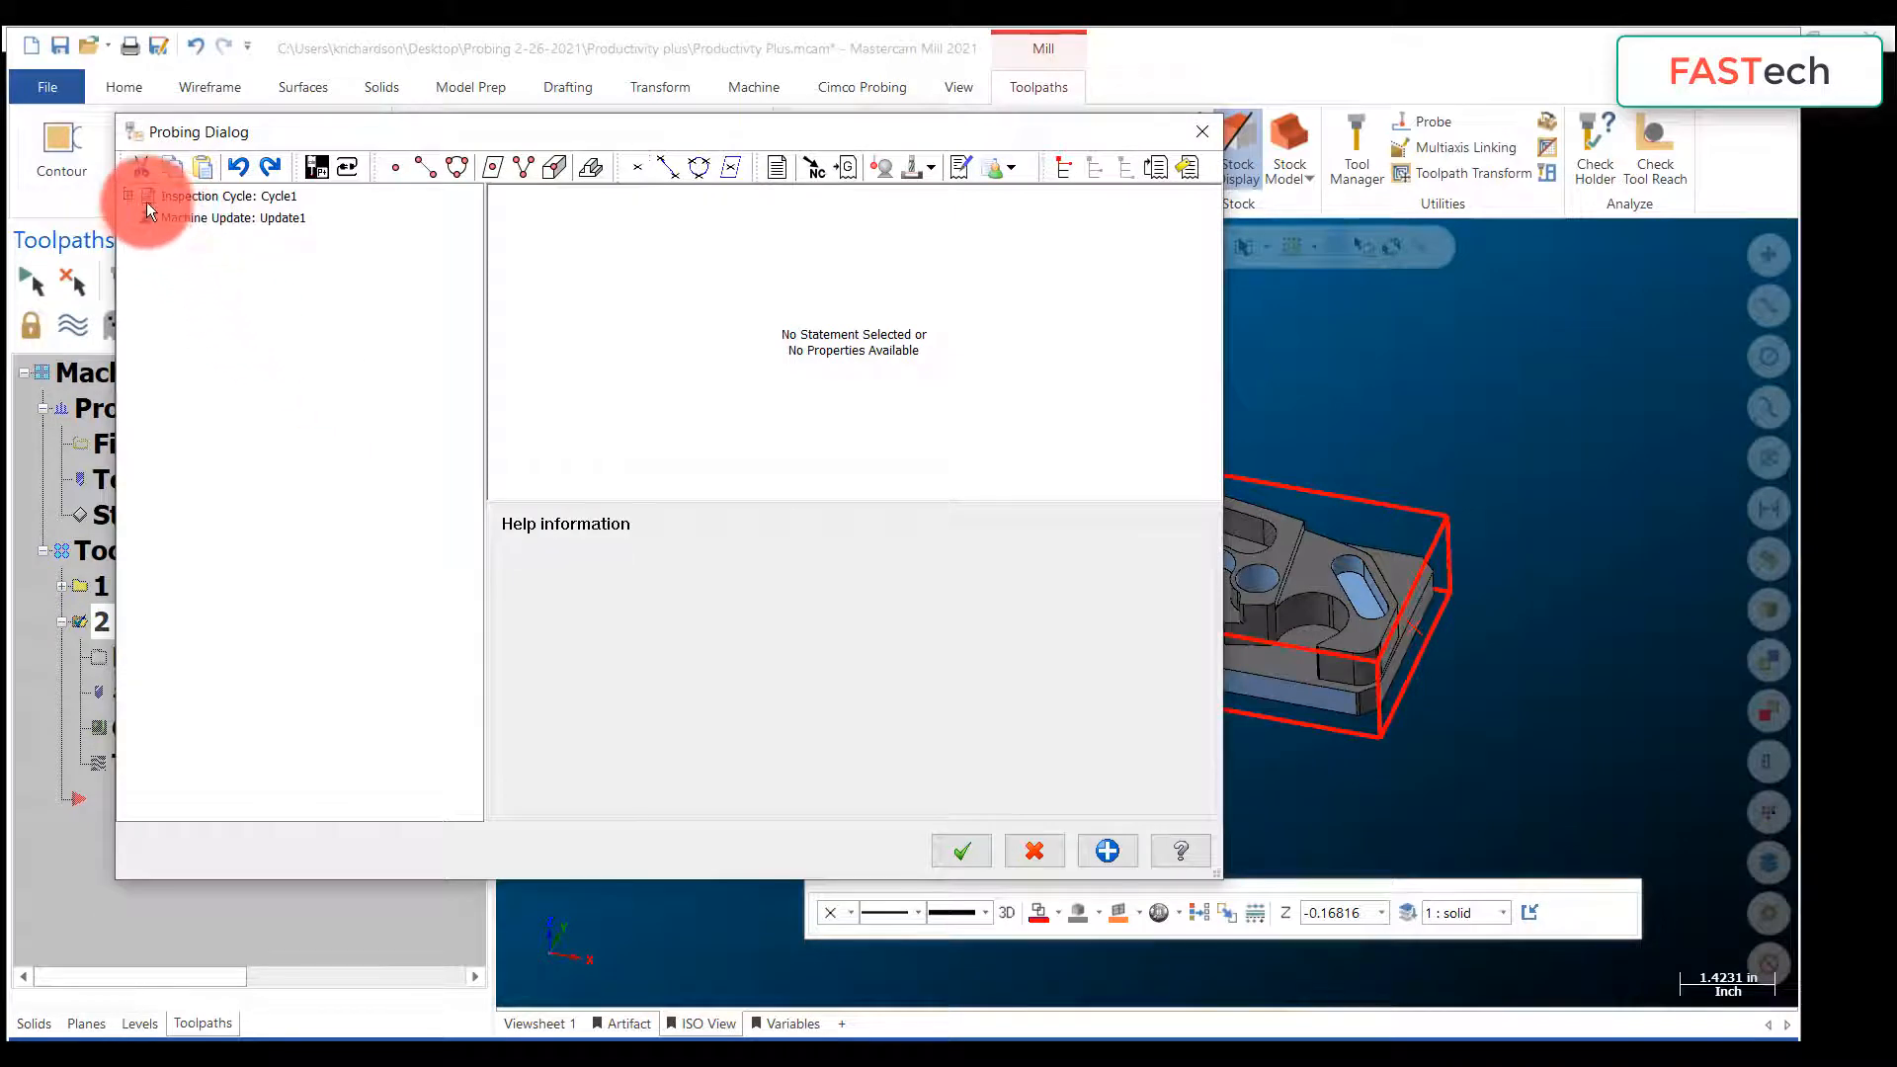
left_click(128, 194)
left_click(192, 213)
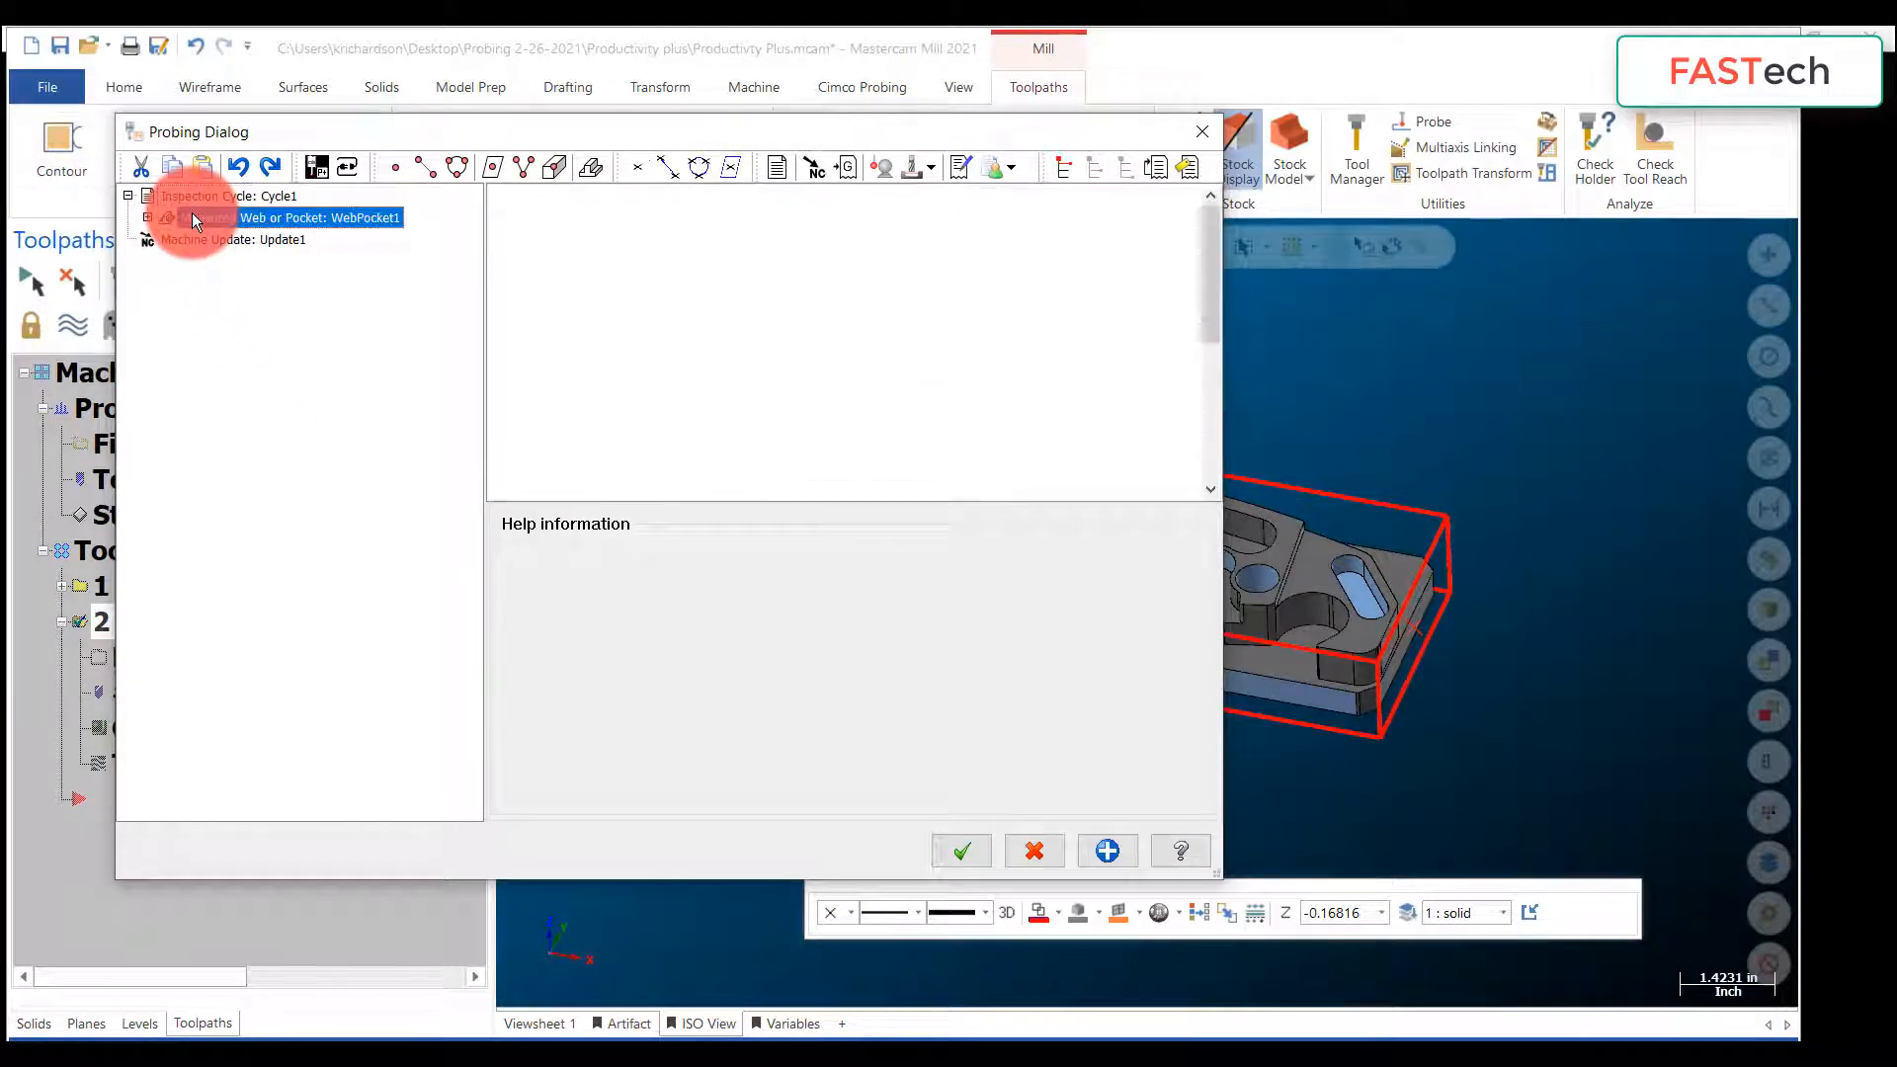
left_click(203, 197)
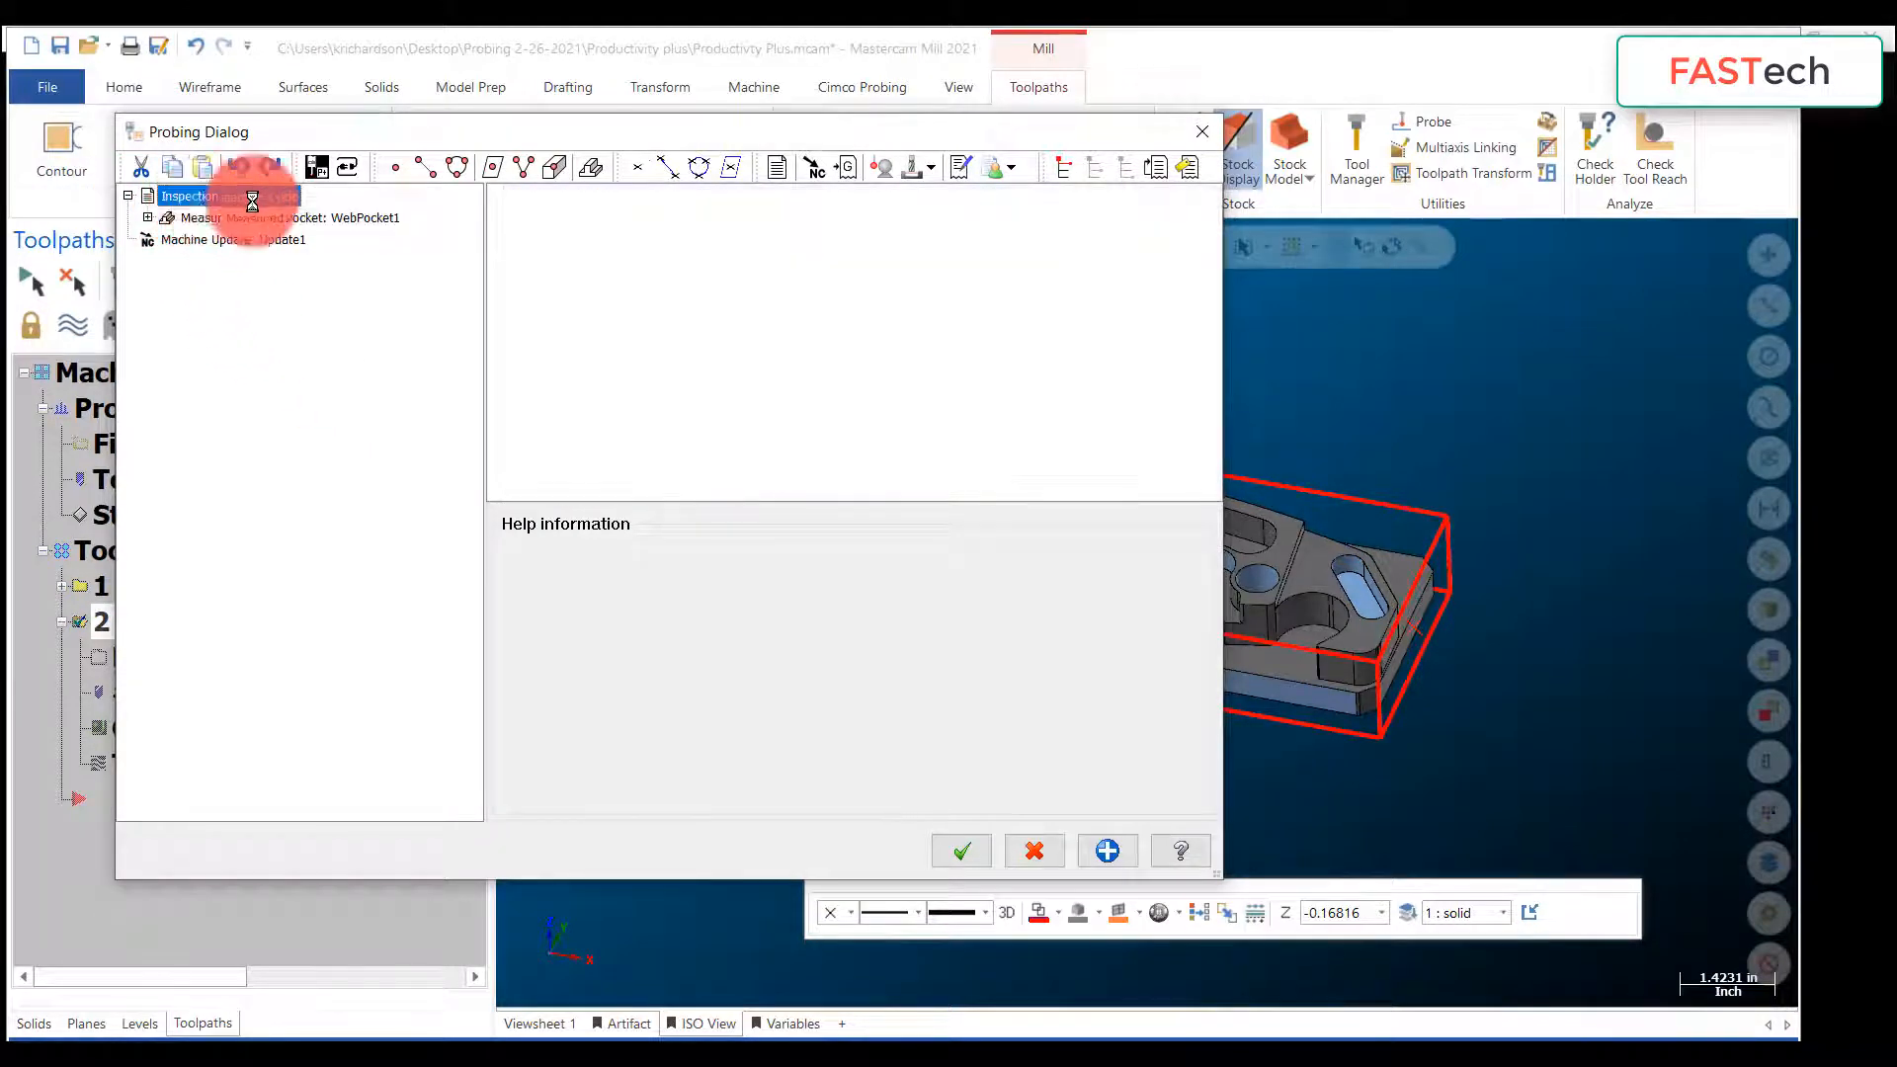
left_click(749, 223)
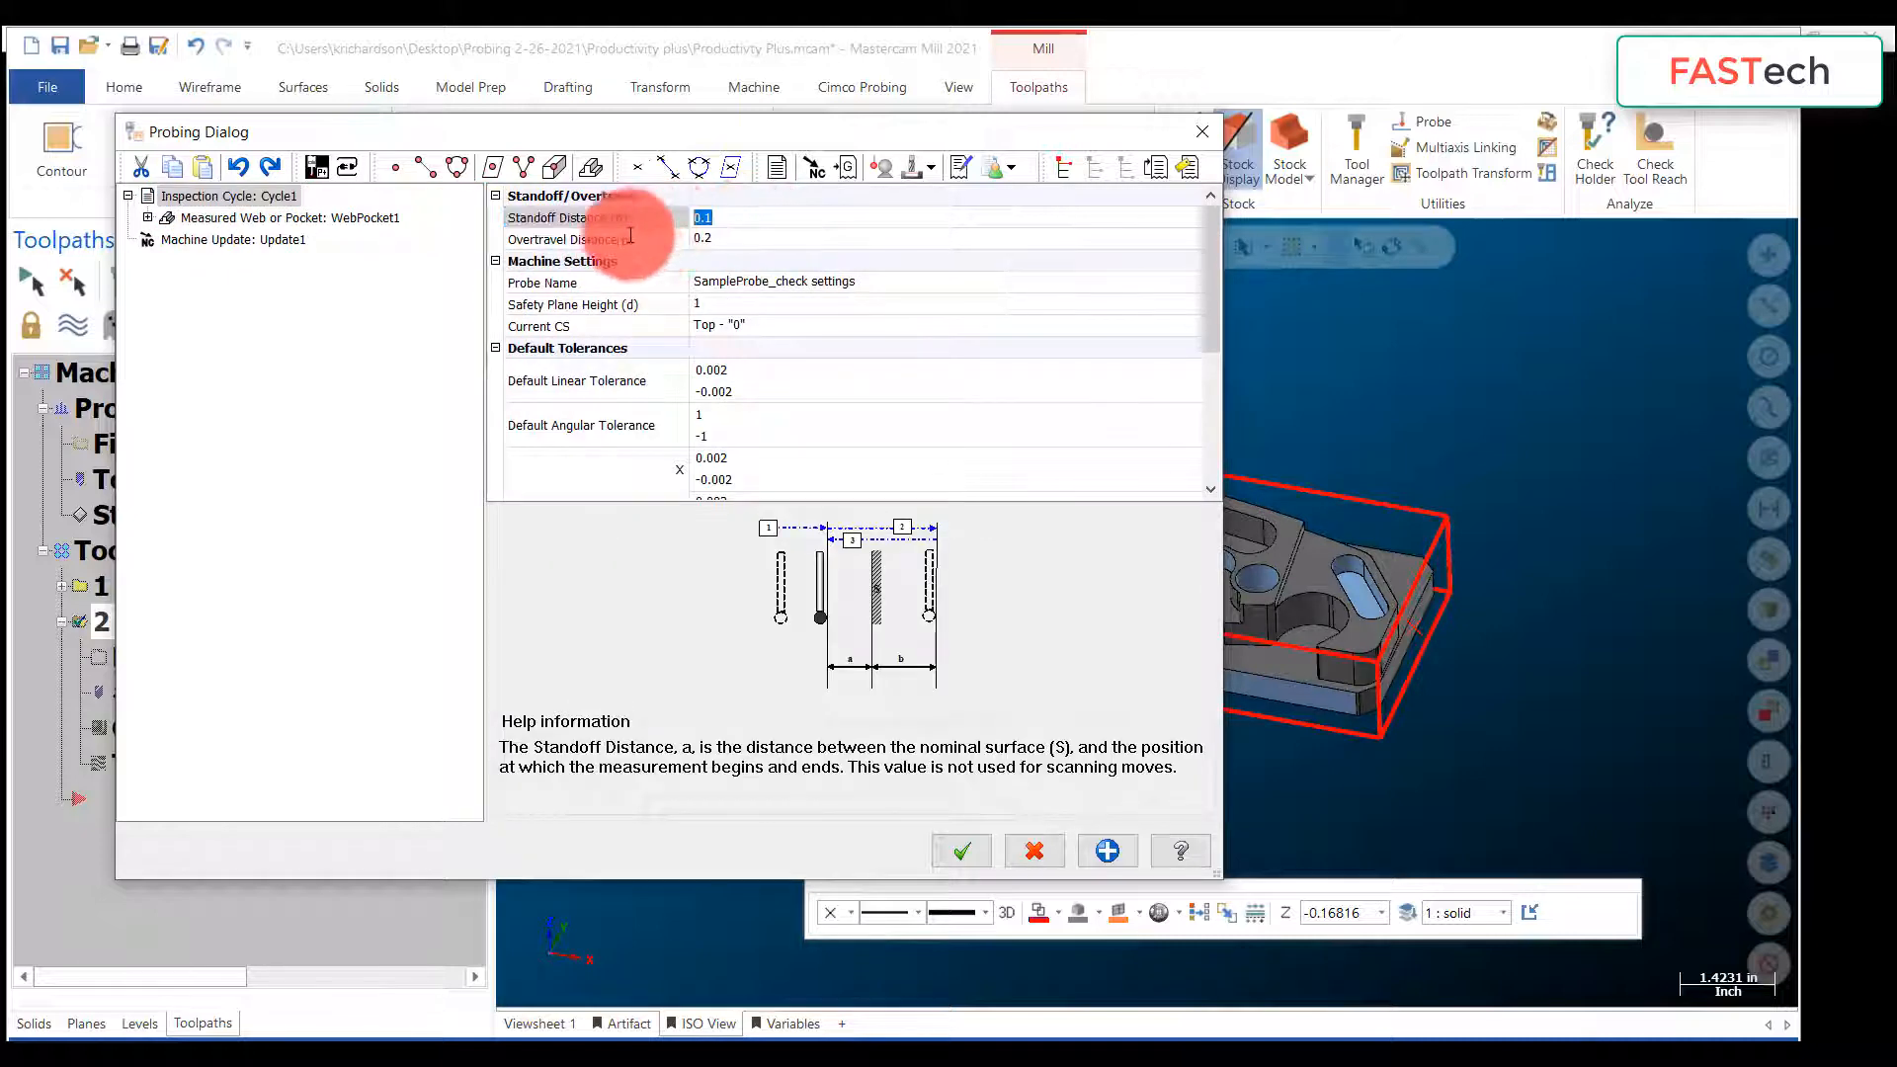
type(".6")
key("Return")
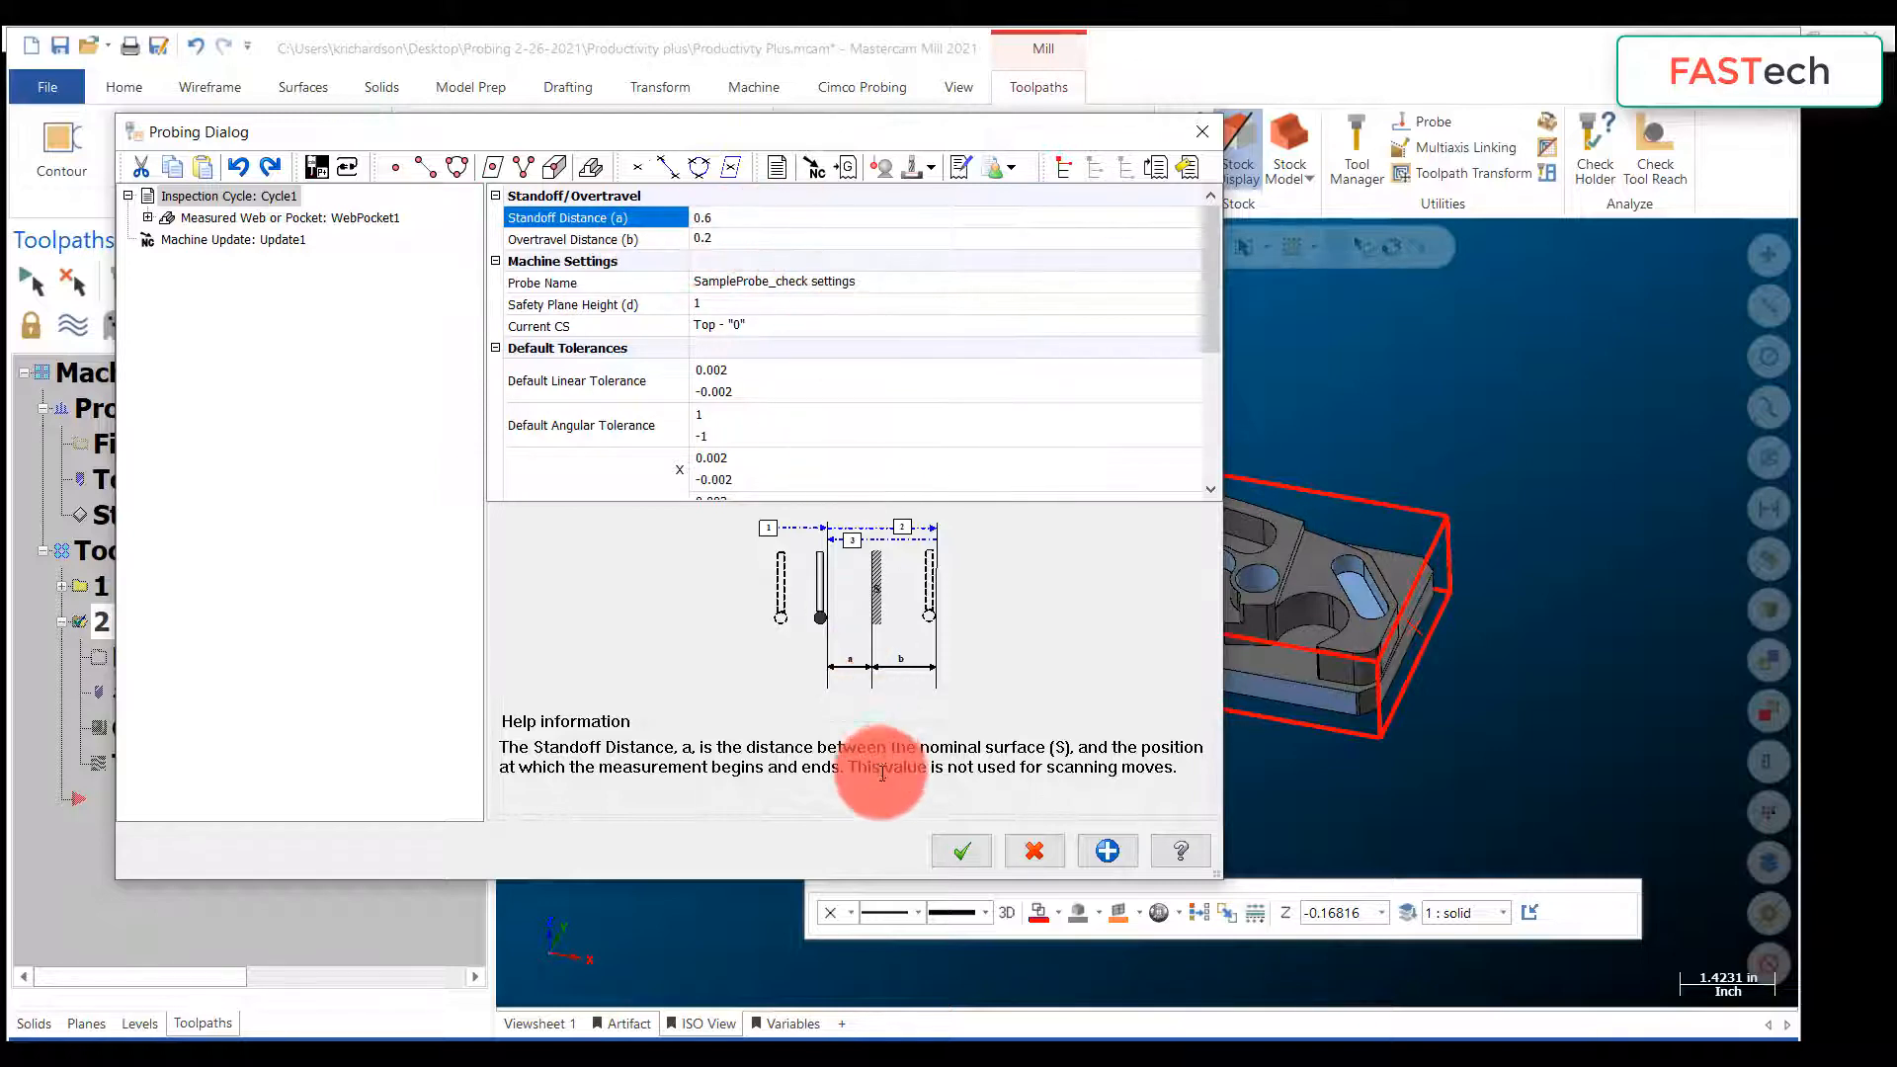
left_click(945, 850)
left_click(124, 288)
Step: Play the backplot of the regenerated Cycle1 operation and close it
left_click(271, 282)
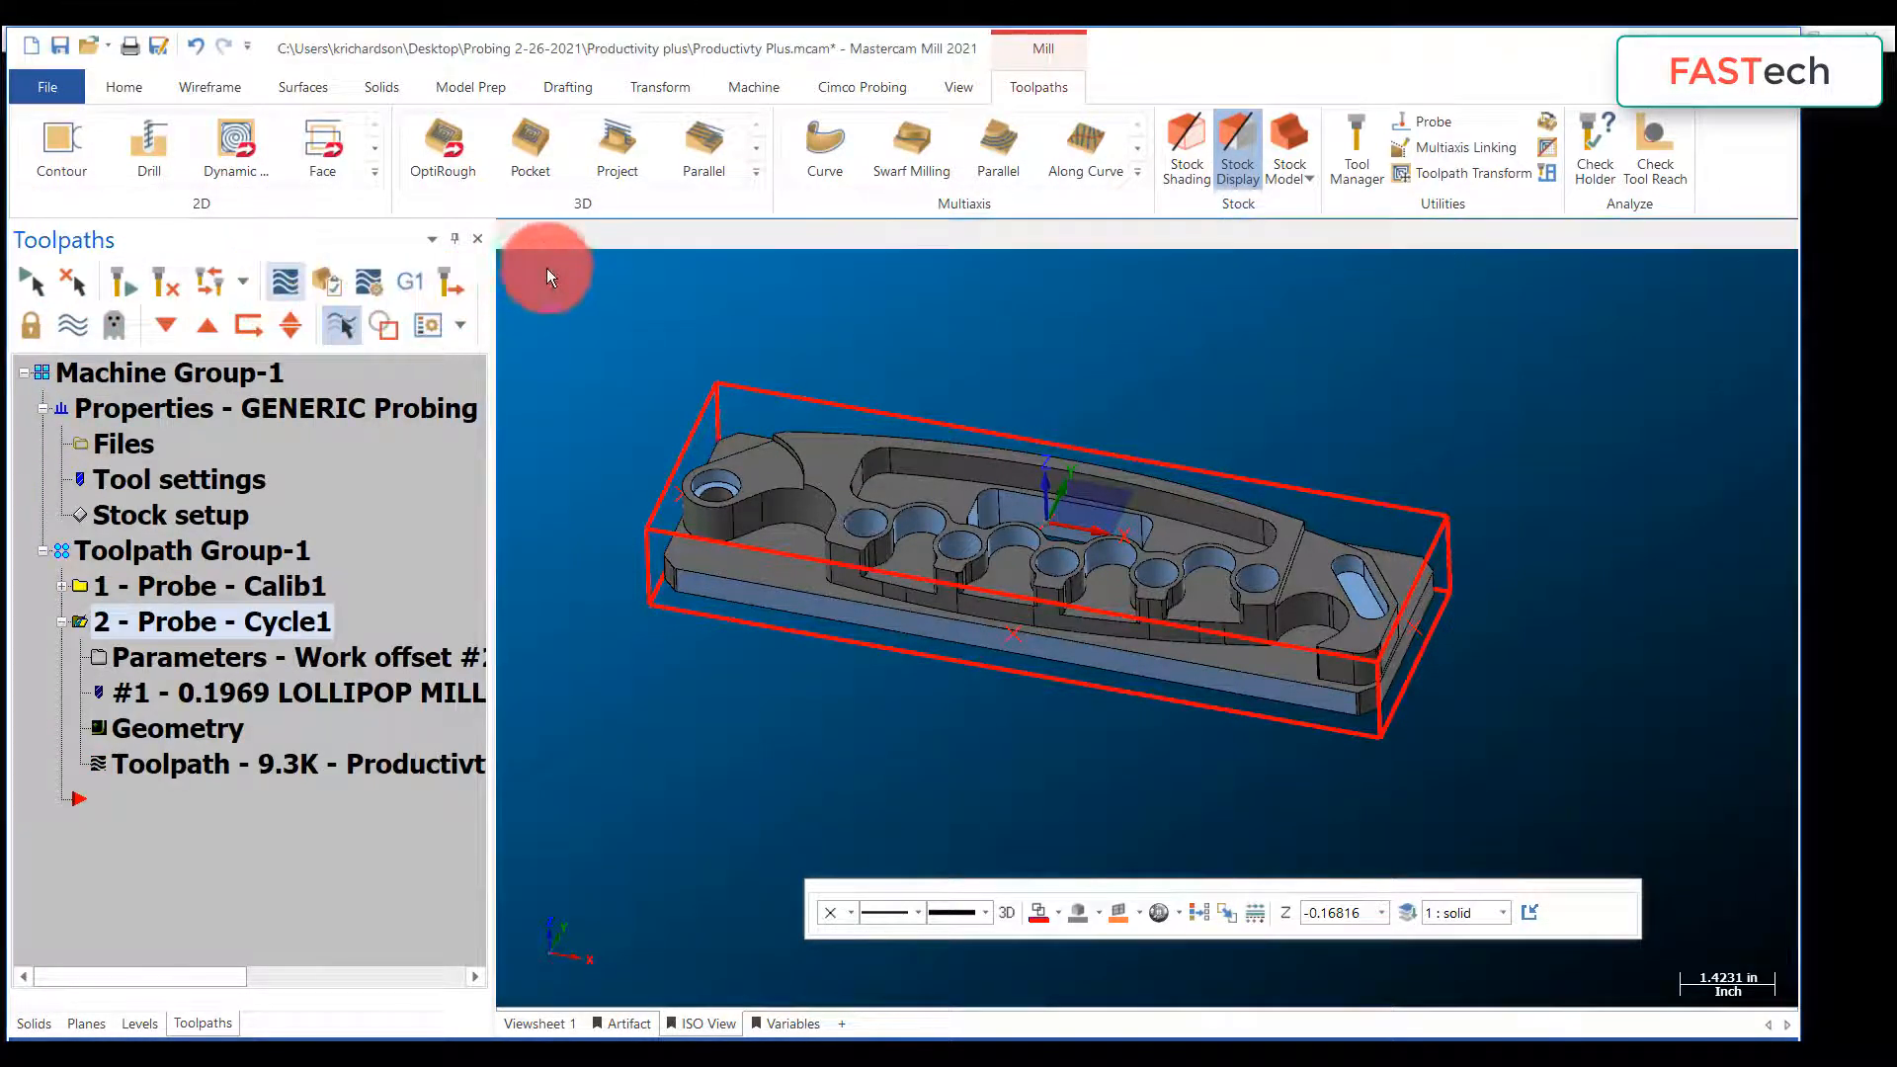
left_click(514, 239)
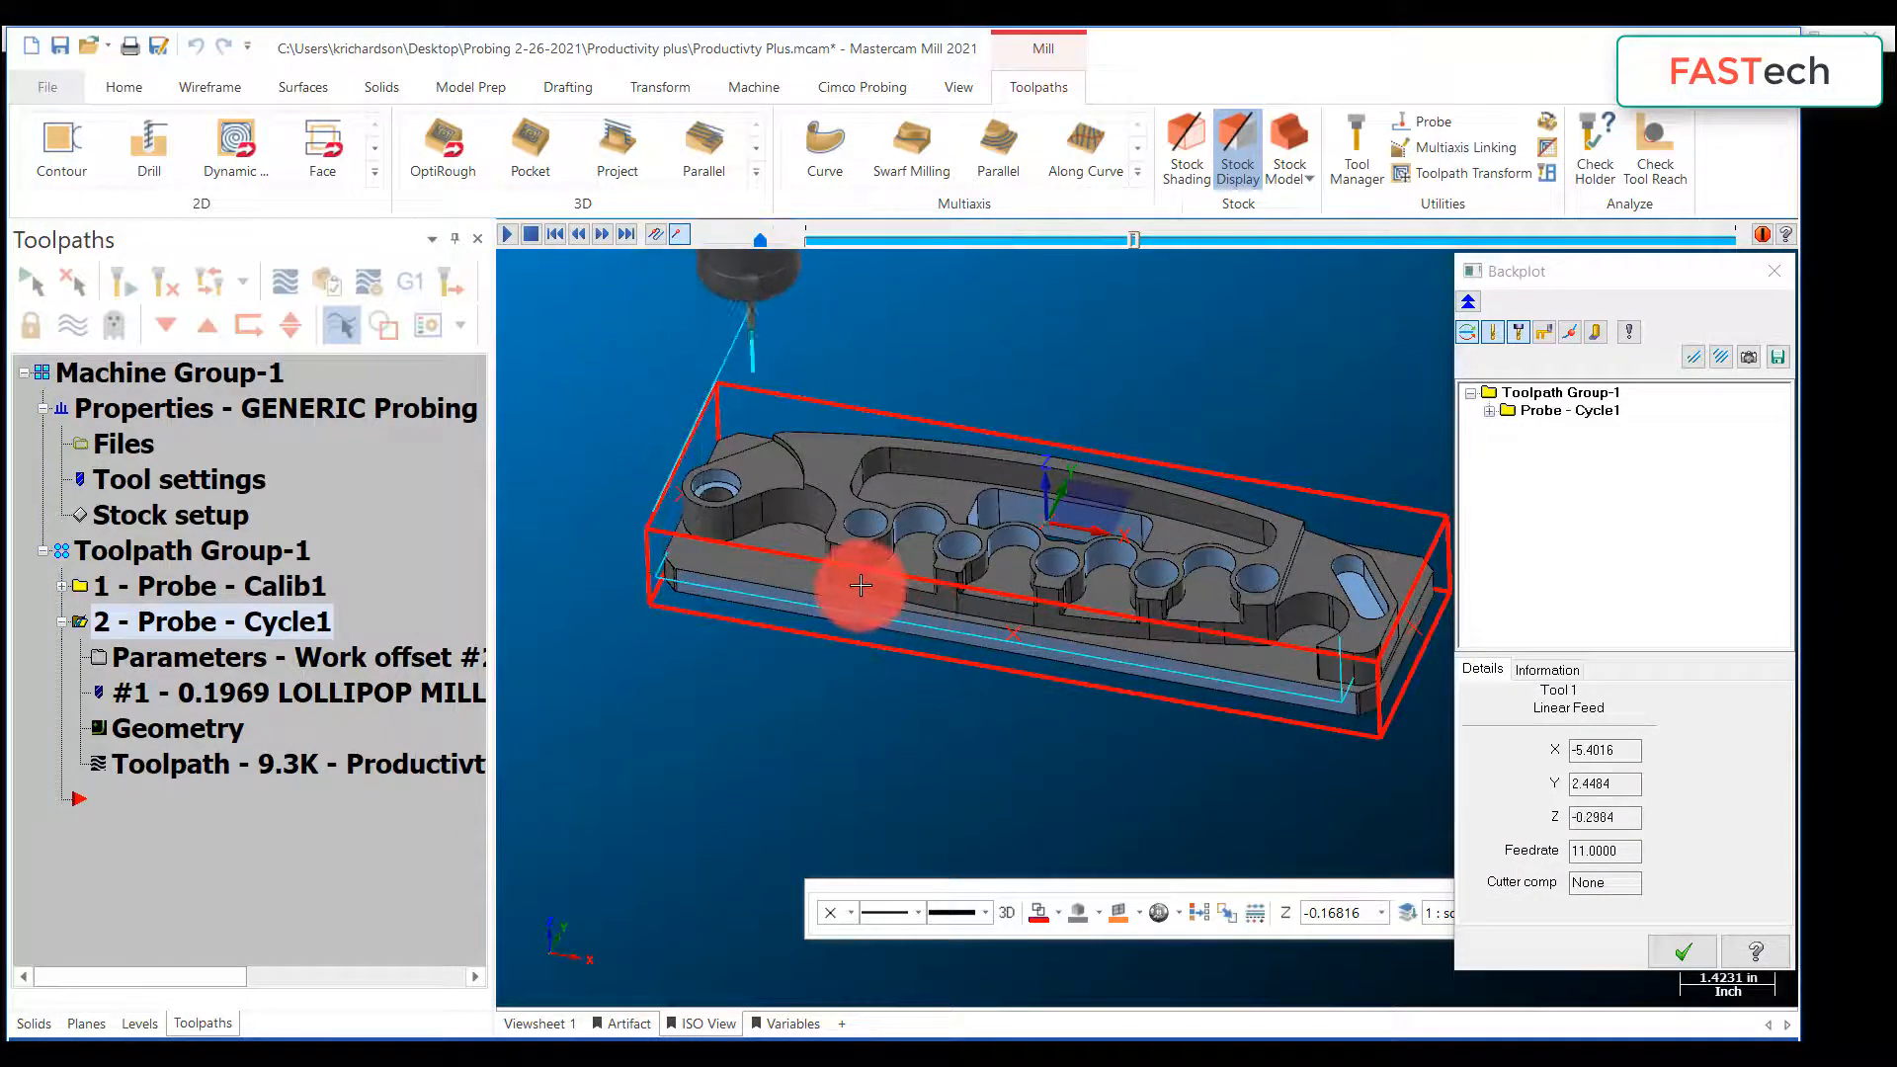
left_click(1686, 953)
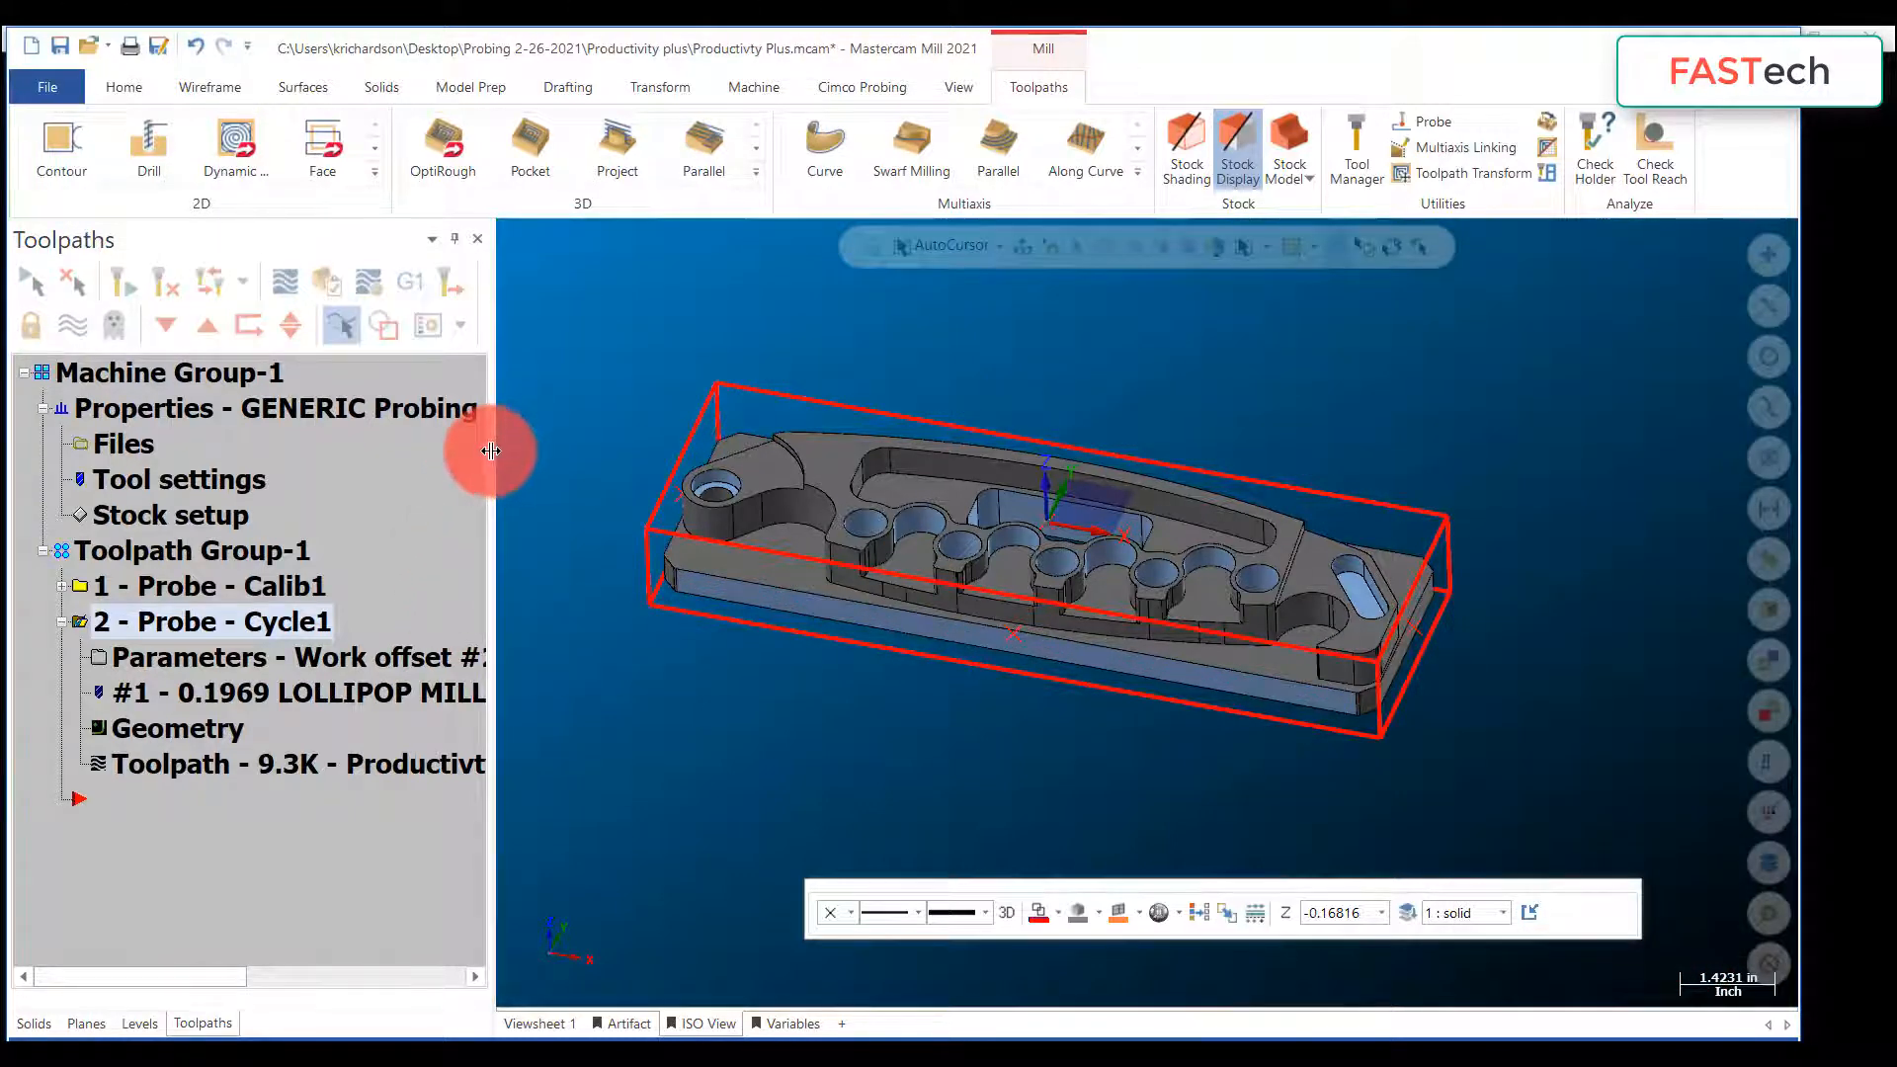
Step: Post the Cycle1 probing operation and save the code as Productivty Plus.NC in the Mill NC folder
left_click_drag(491, 450, 517, 447)
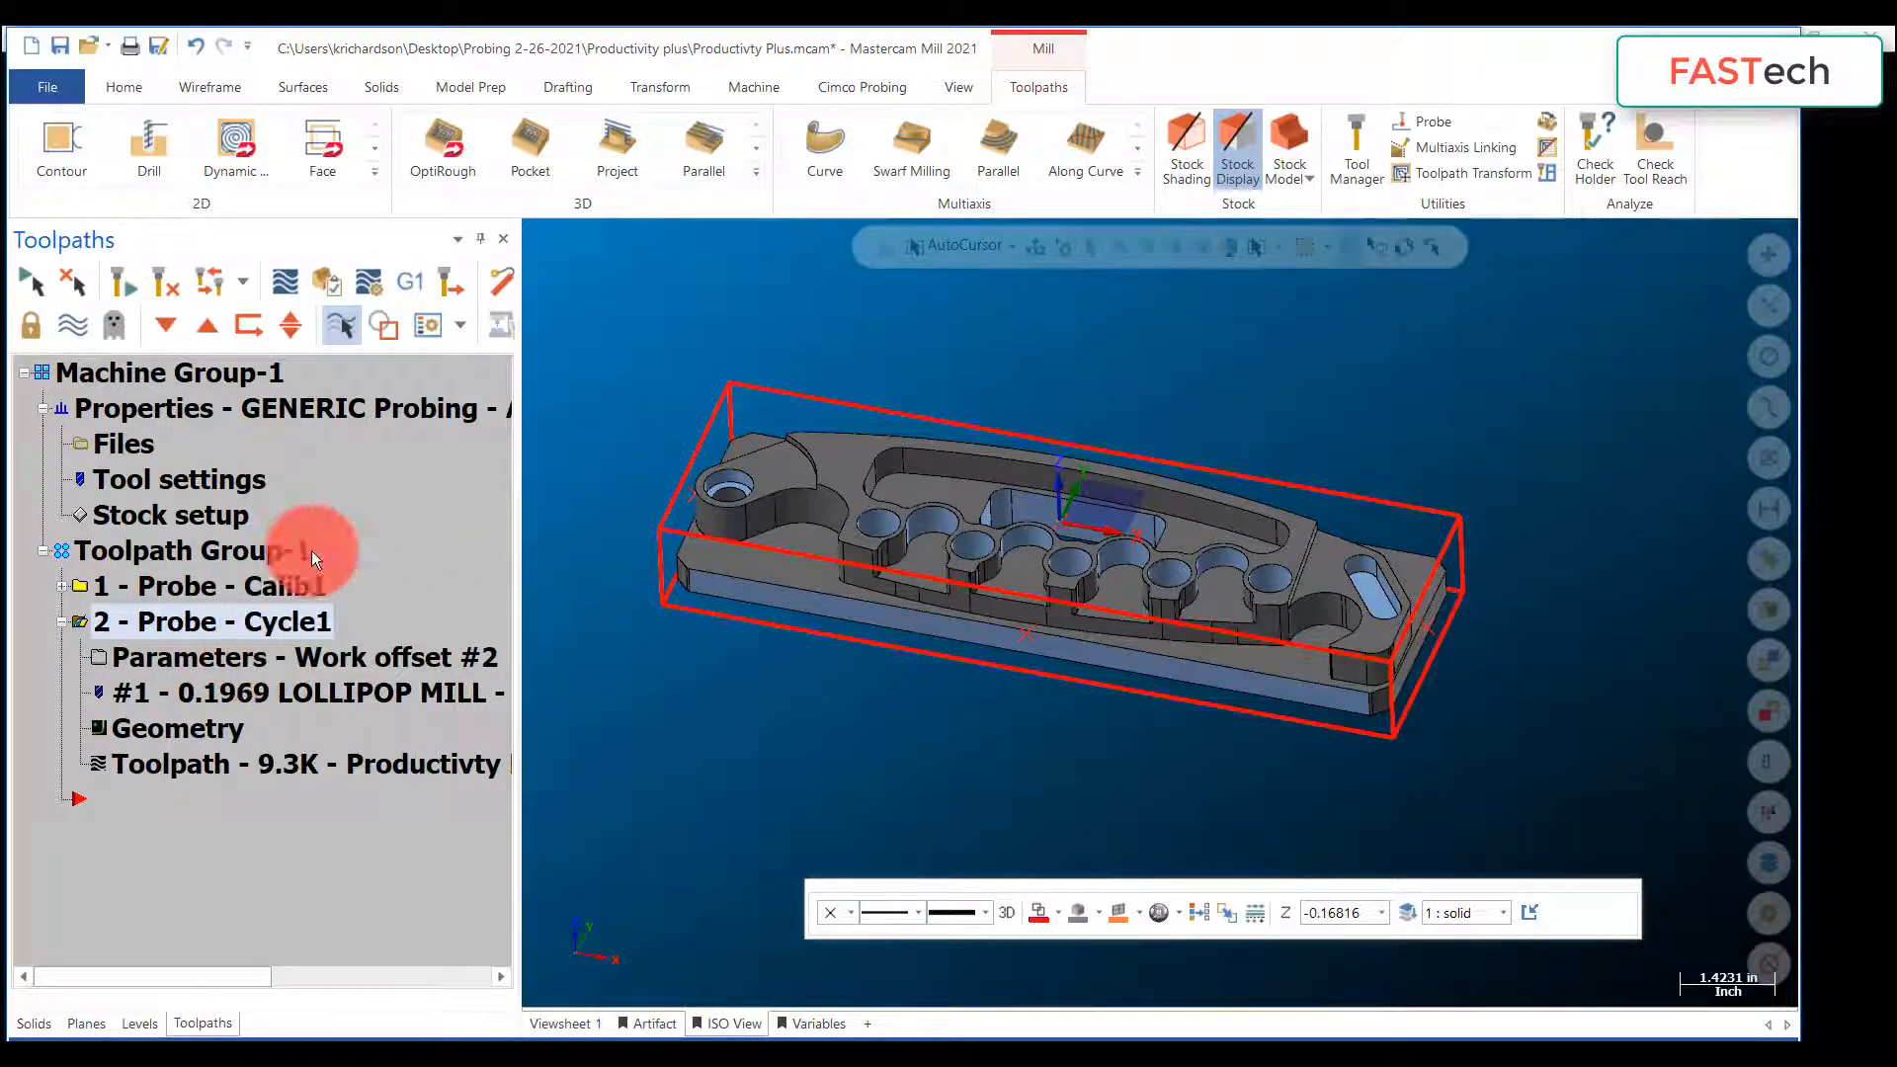
left_click(406, 281)
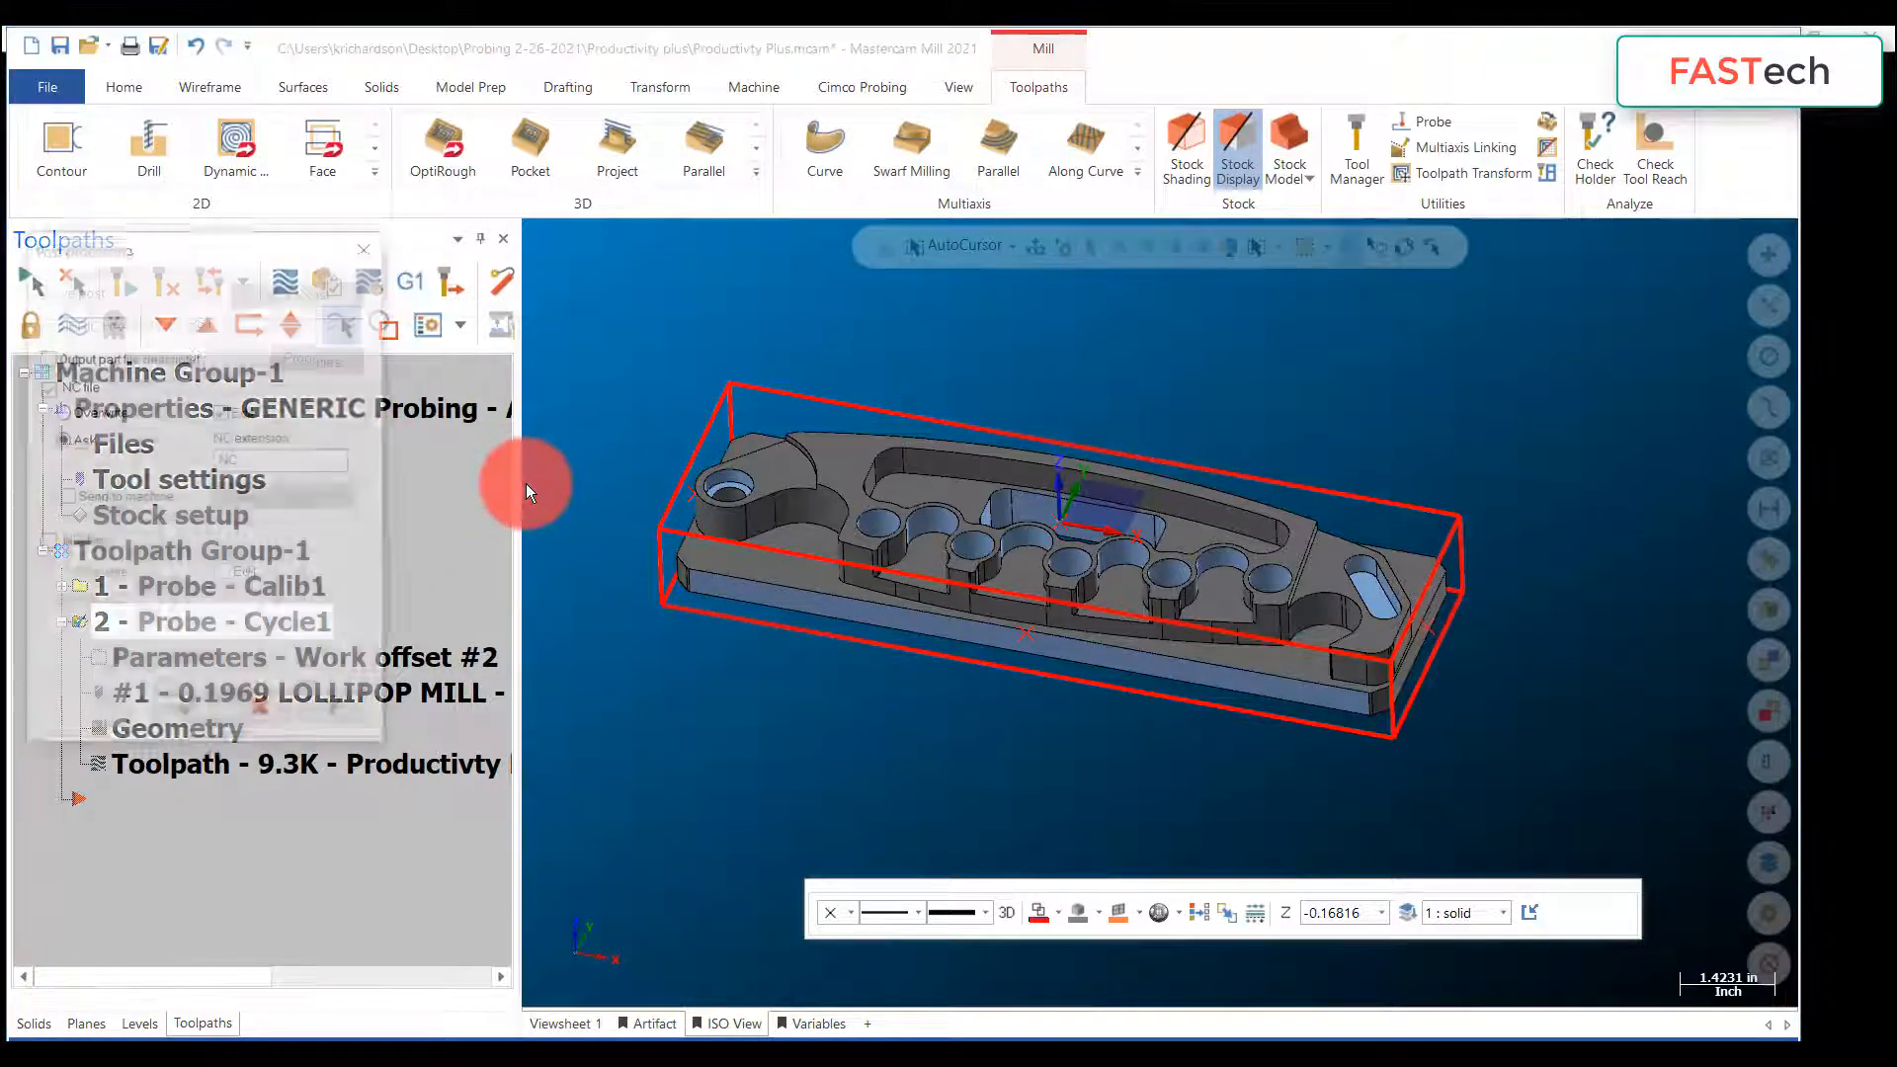
left_click(168, 702)
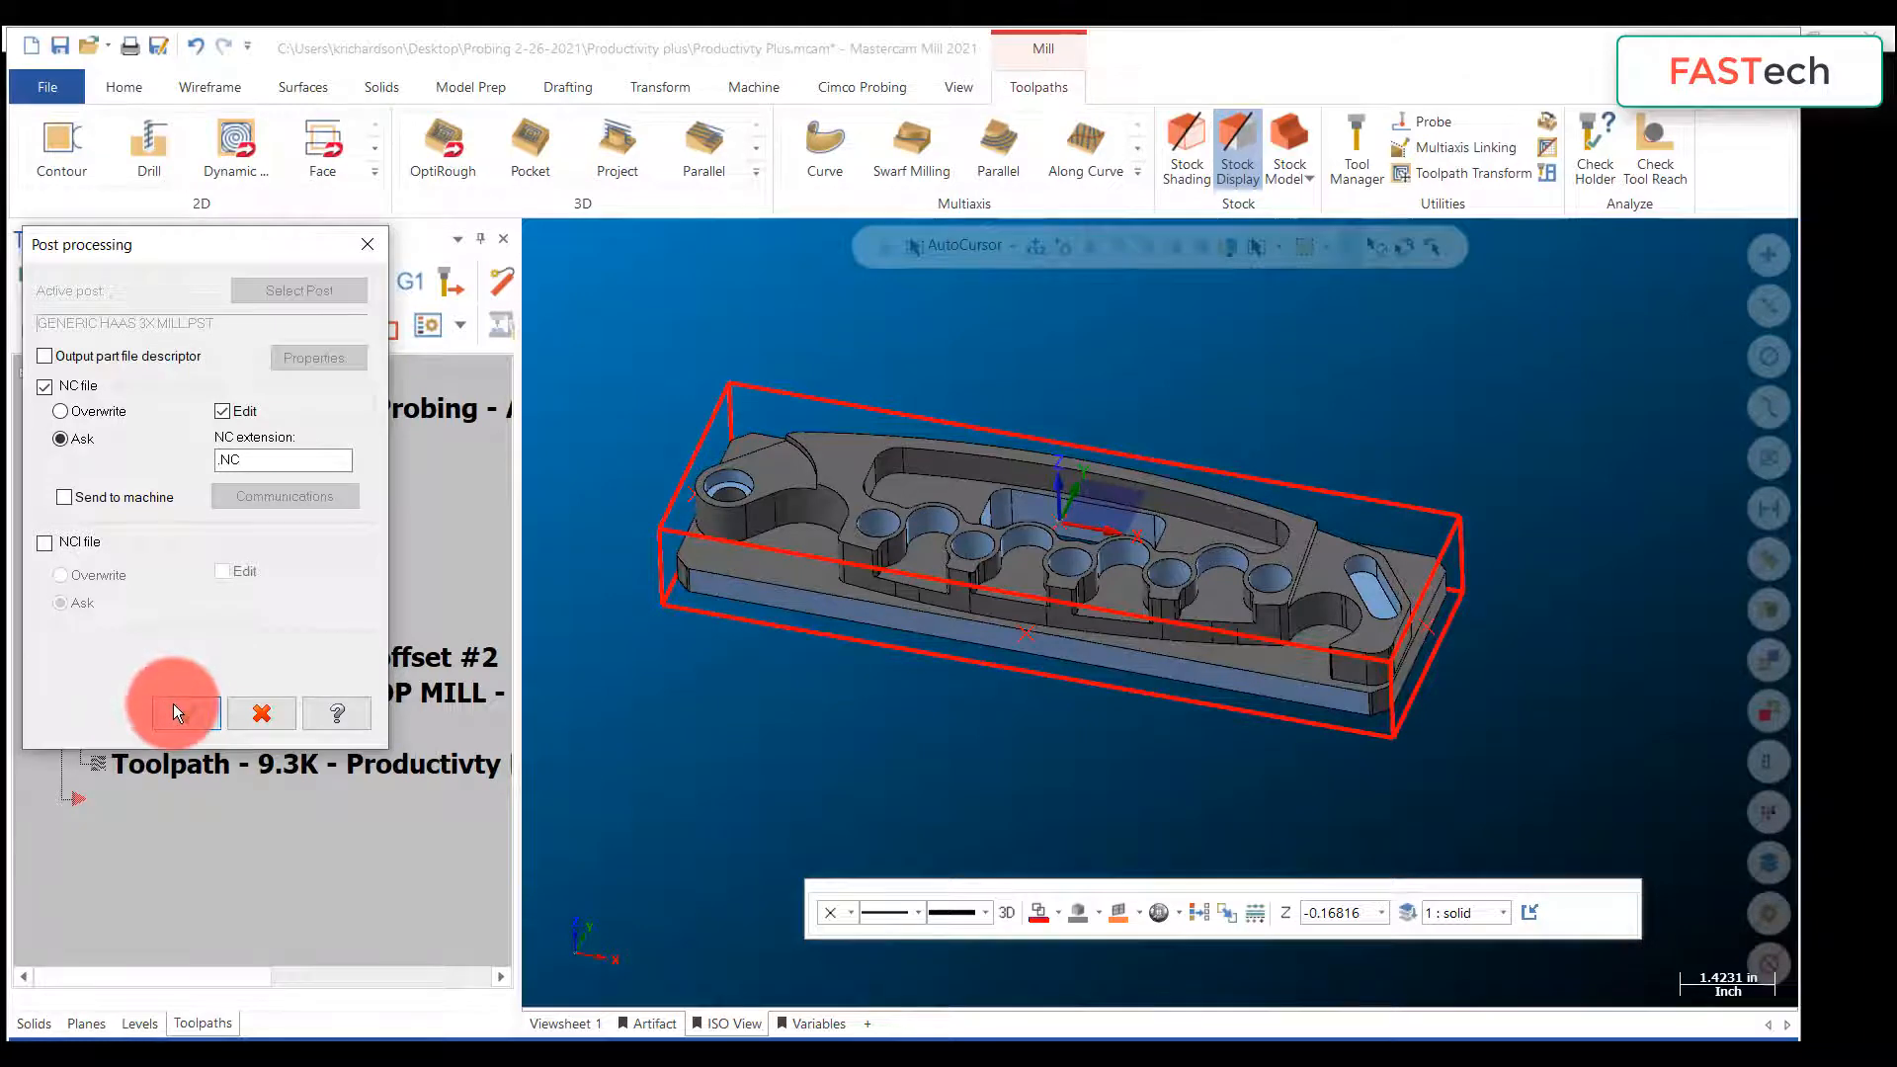
left_click(998, 631)
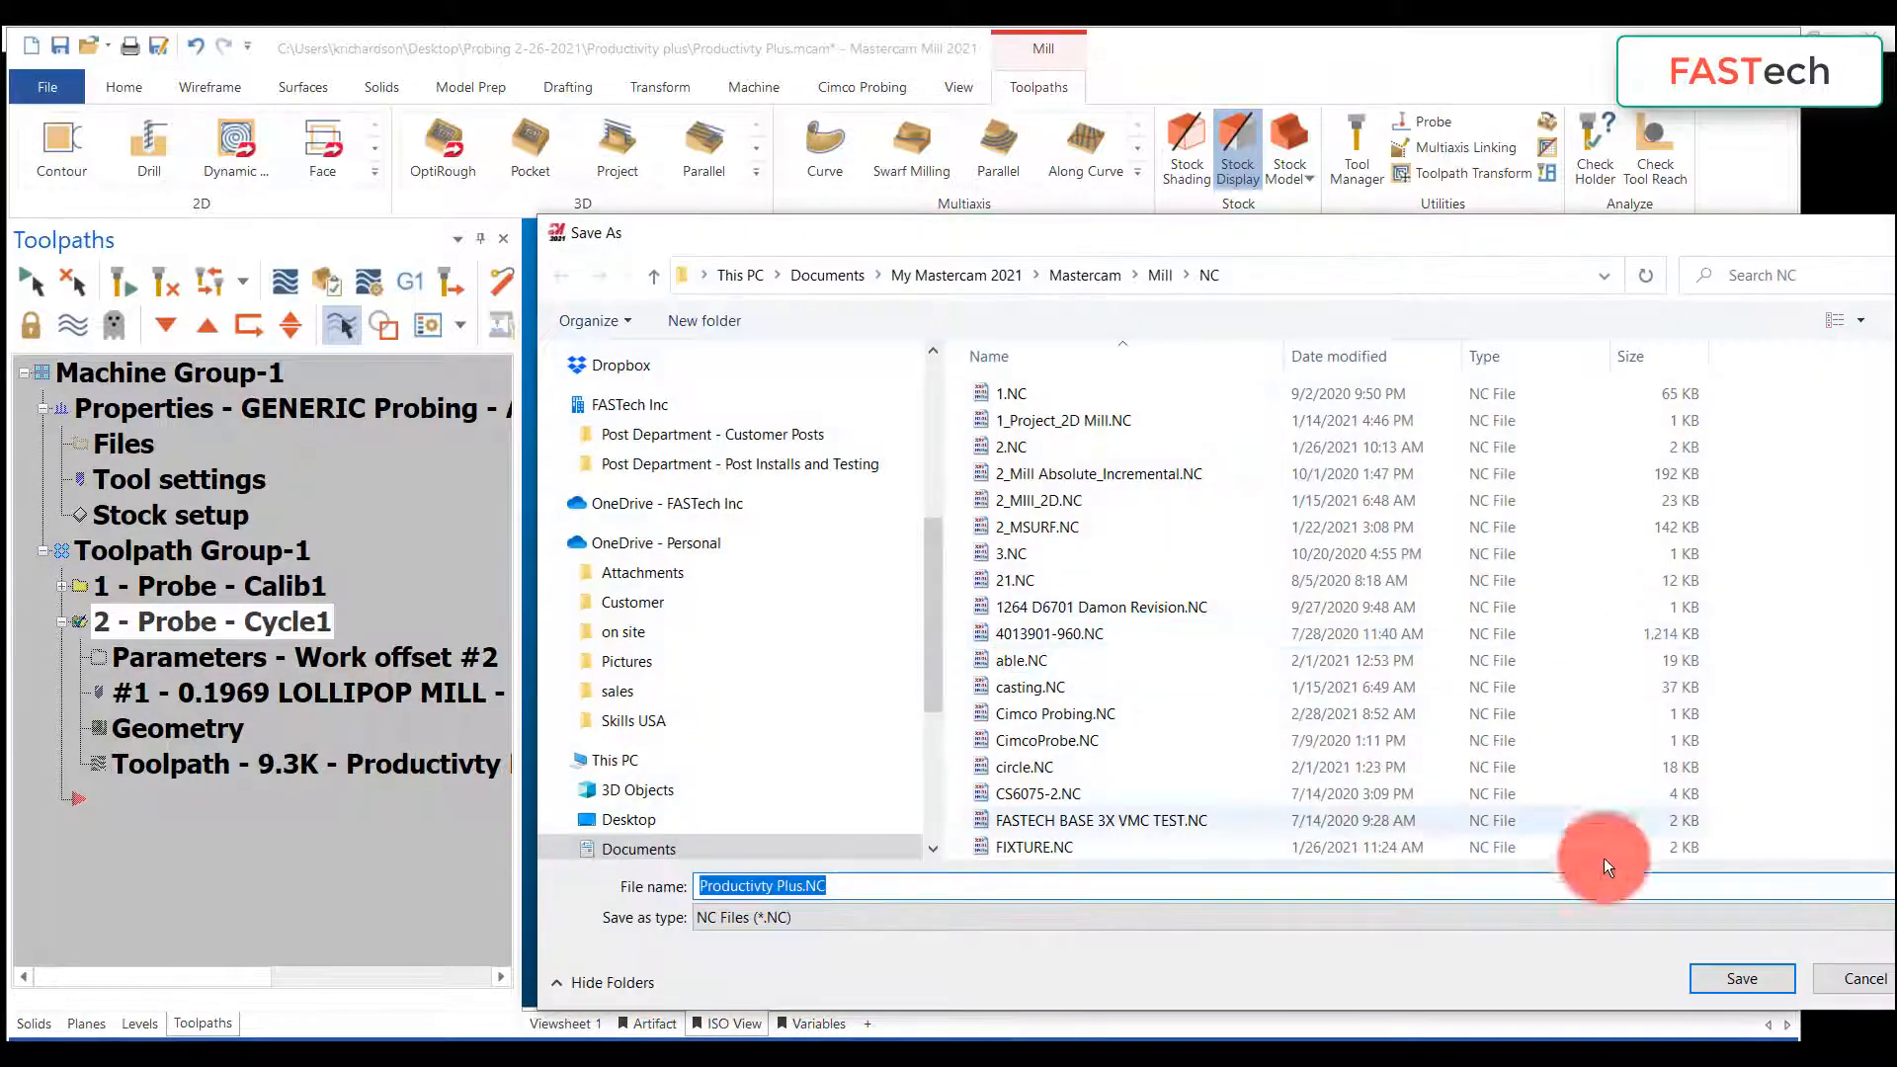
left_click(1769, 981)
left_click(1010, 571)
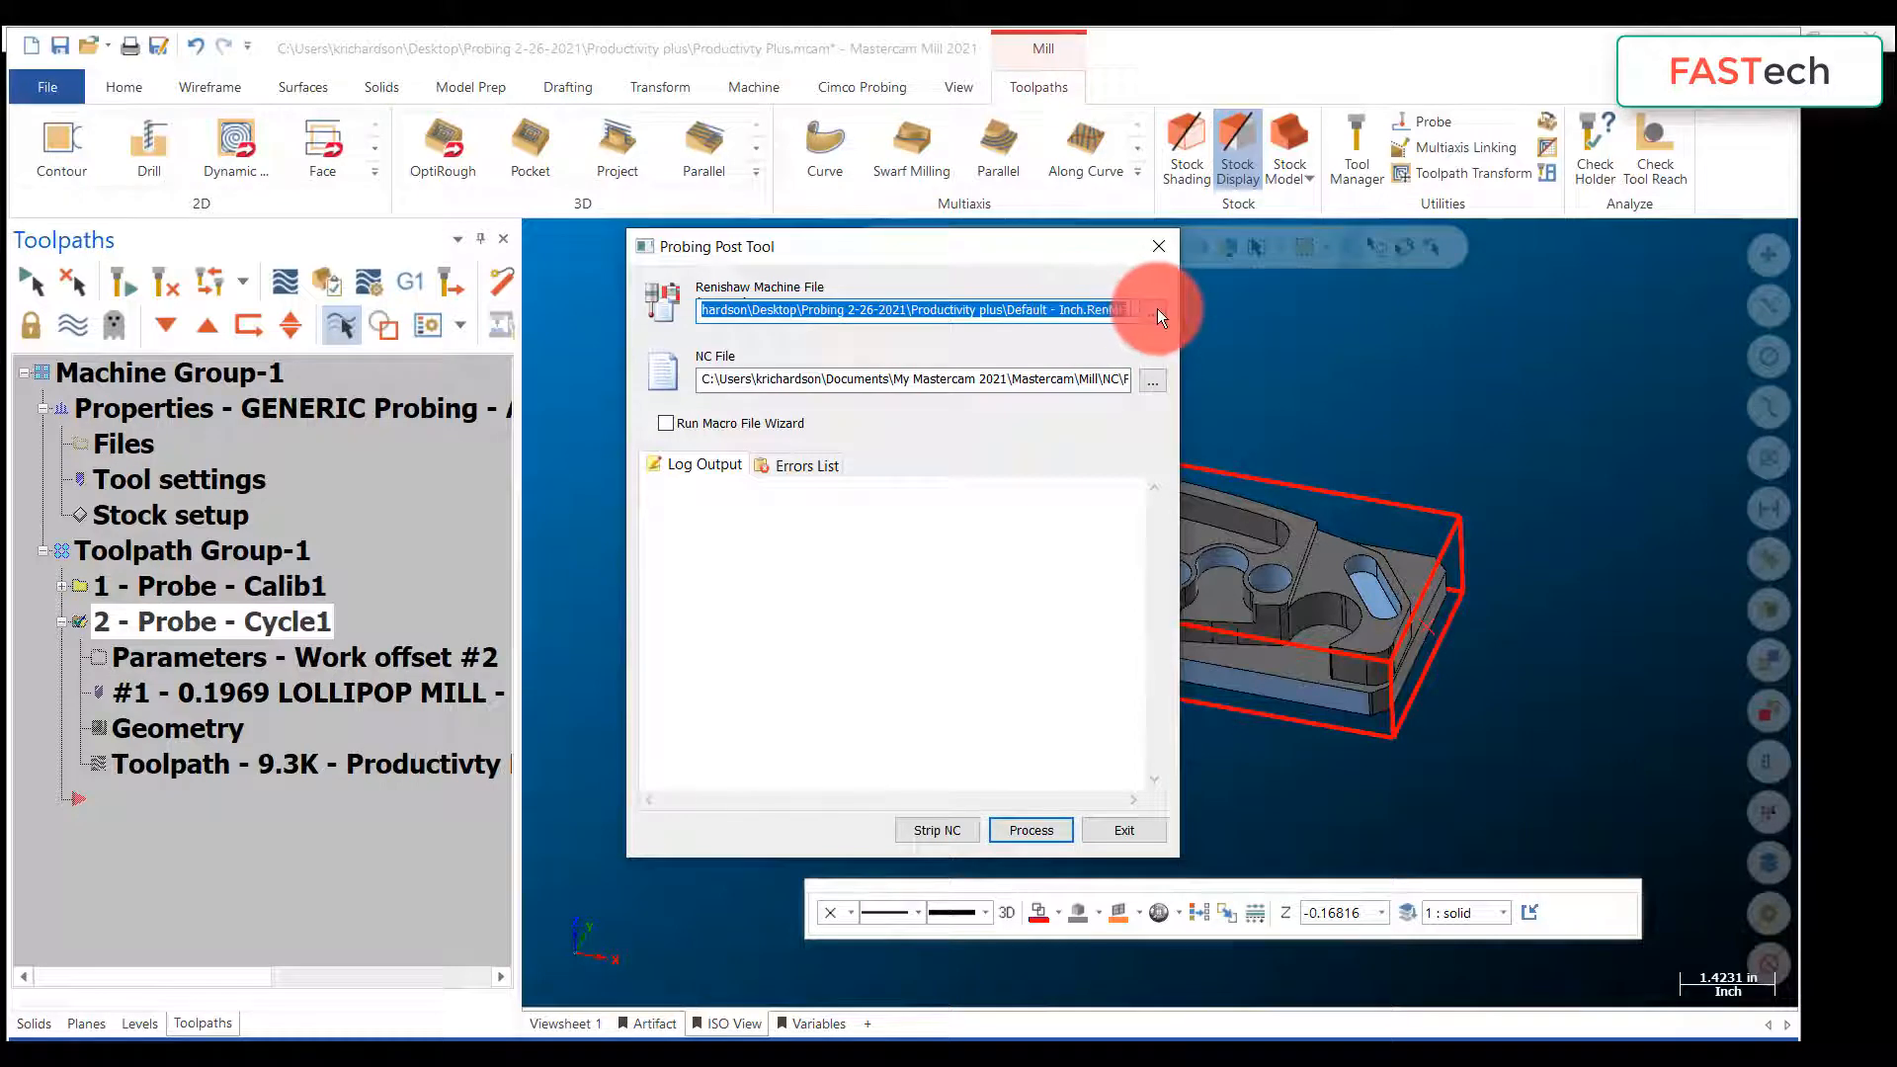
Step: Process the NC file with the Default - Inch Renishaw machine file, review the log output and finish
left_click(1034, 826)
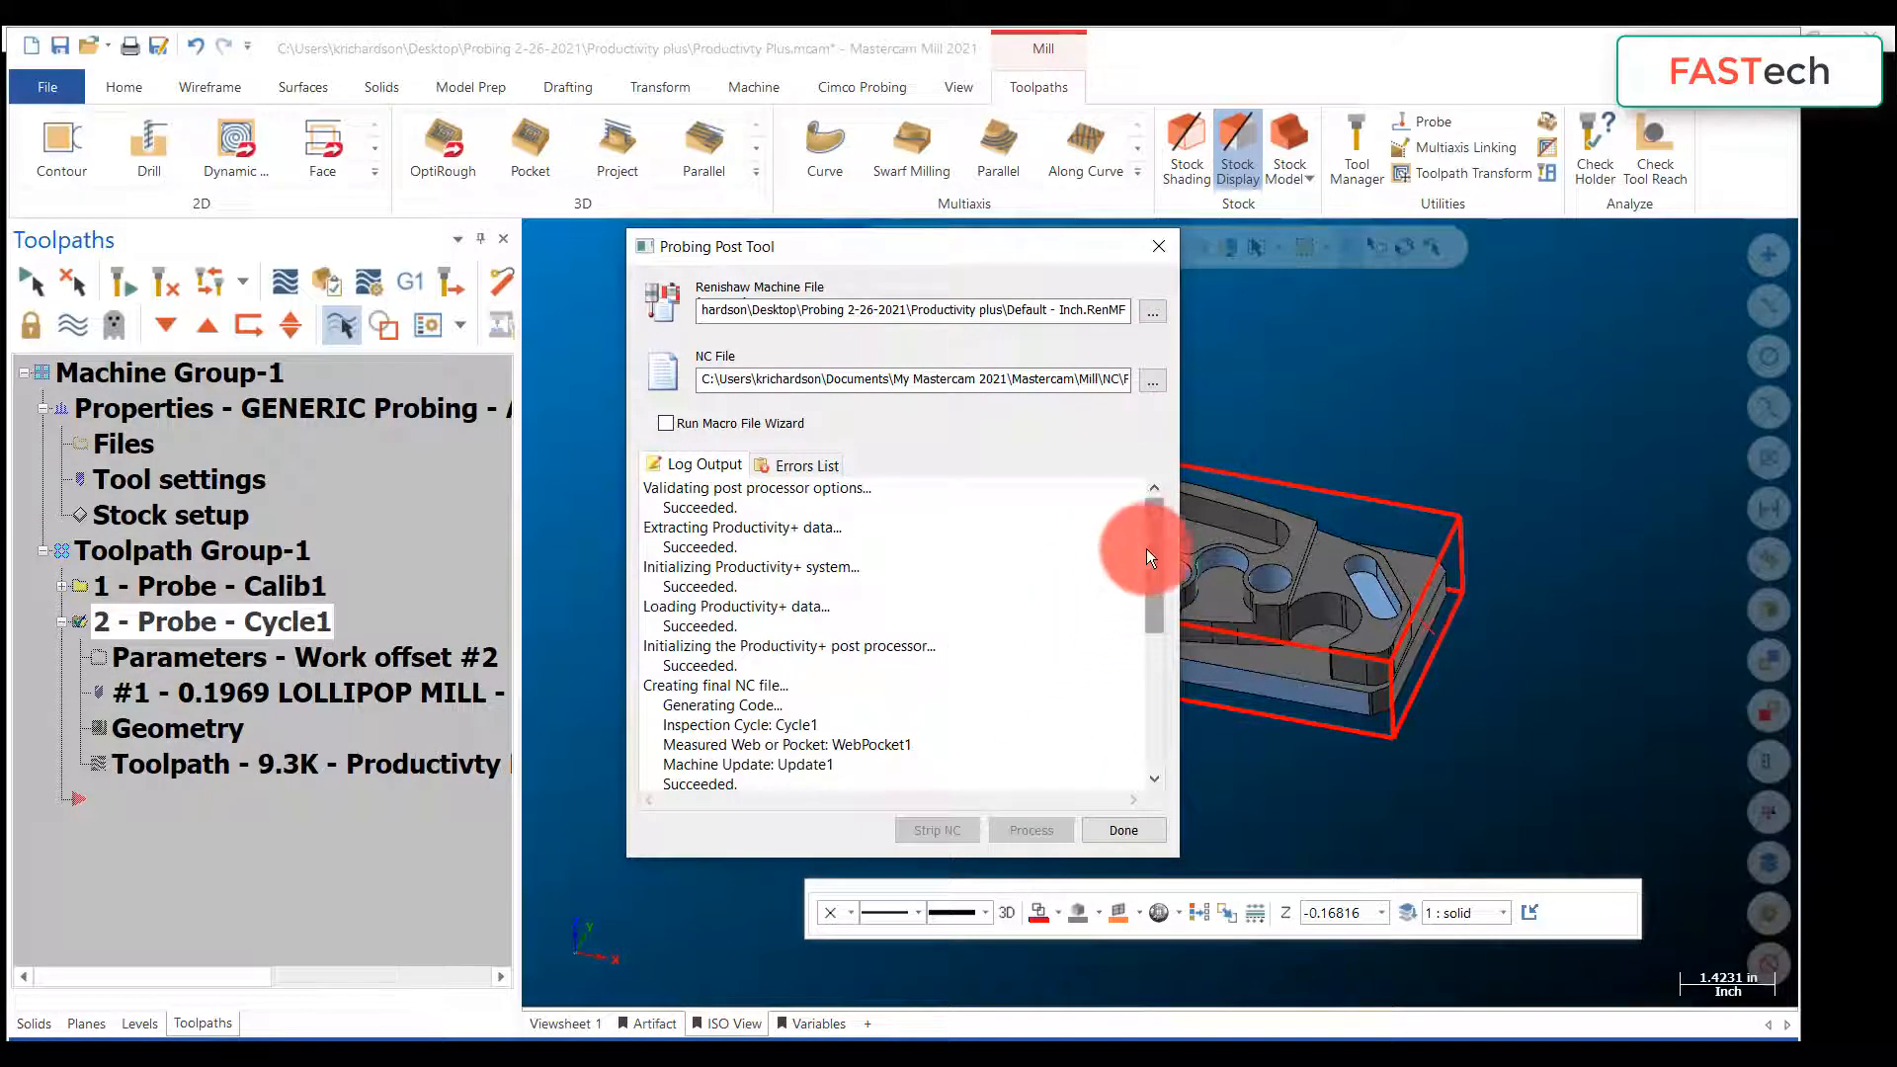
left_click_drag(1158, 521, 1156, 736)
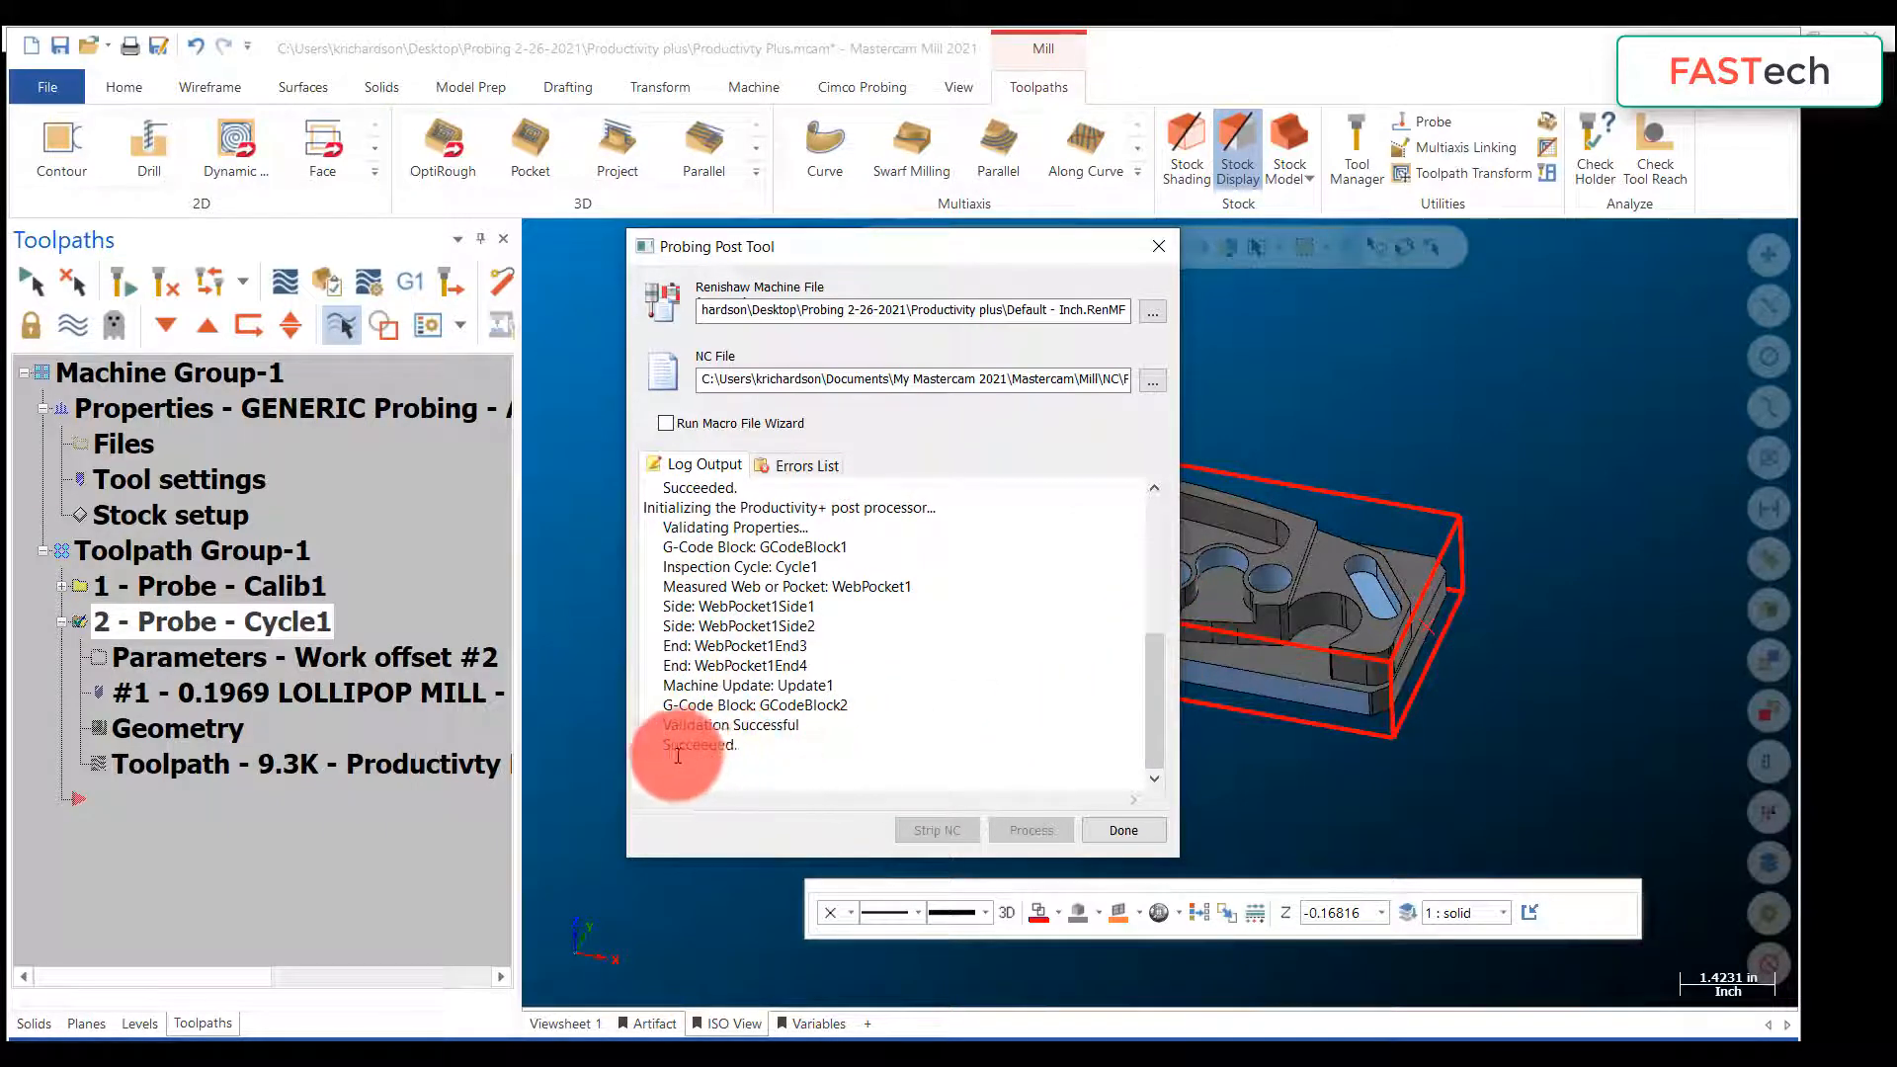
left_click(1125, 830)
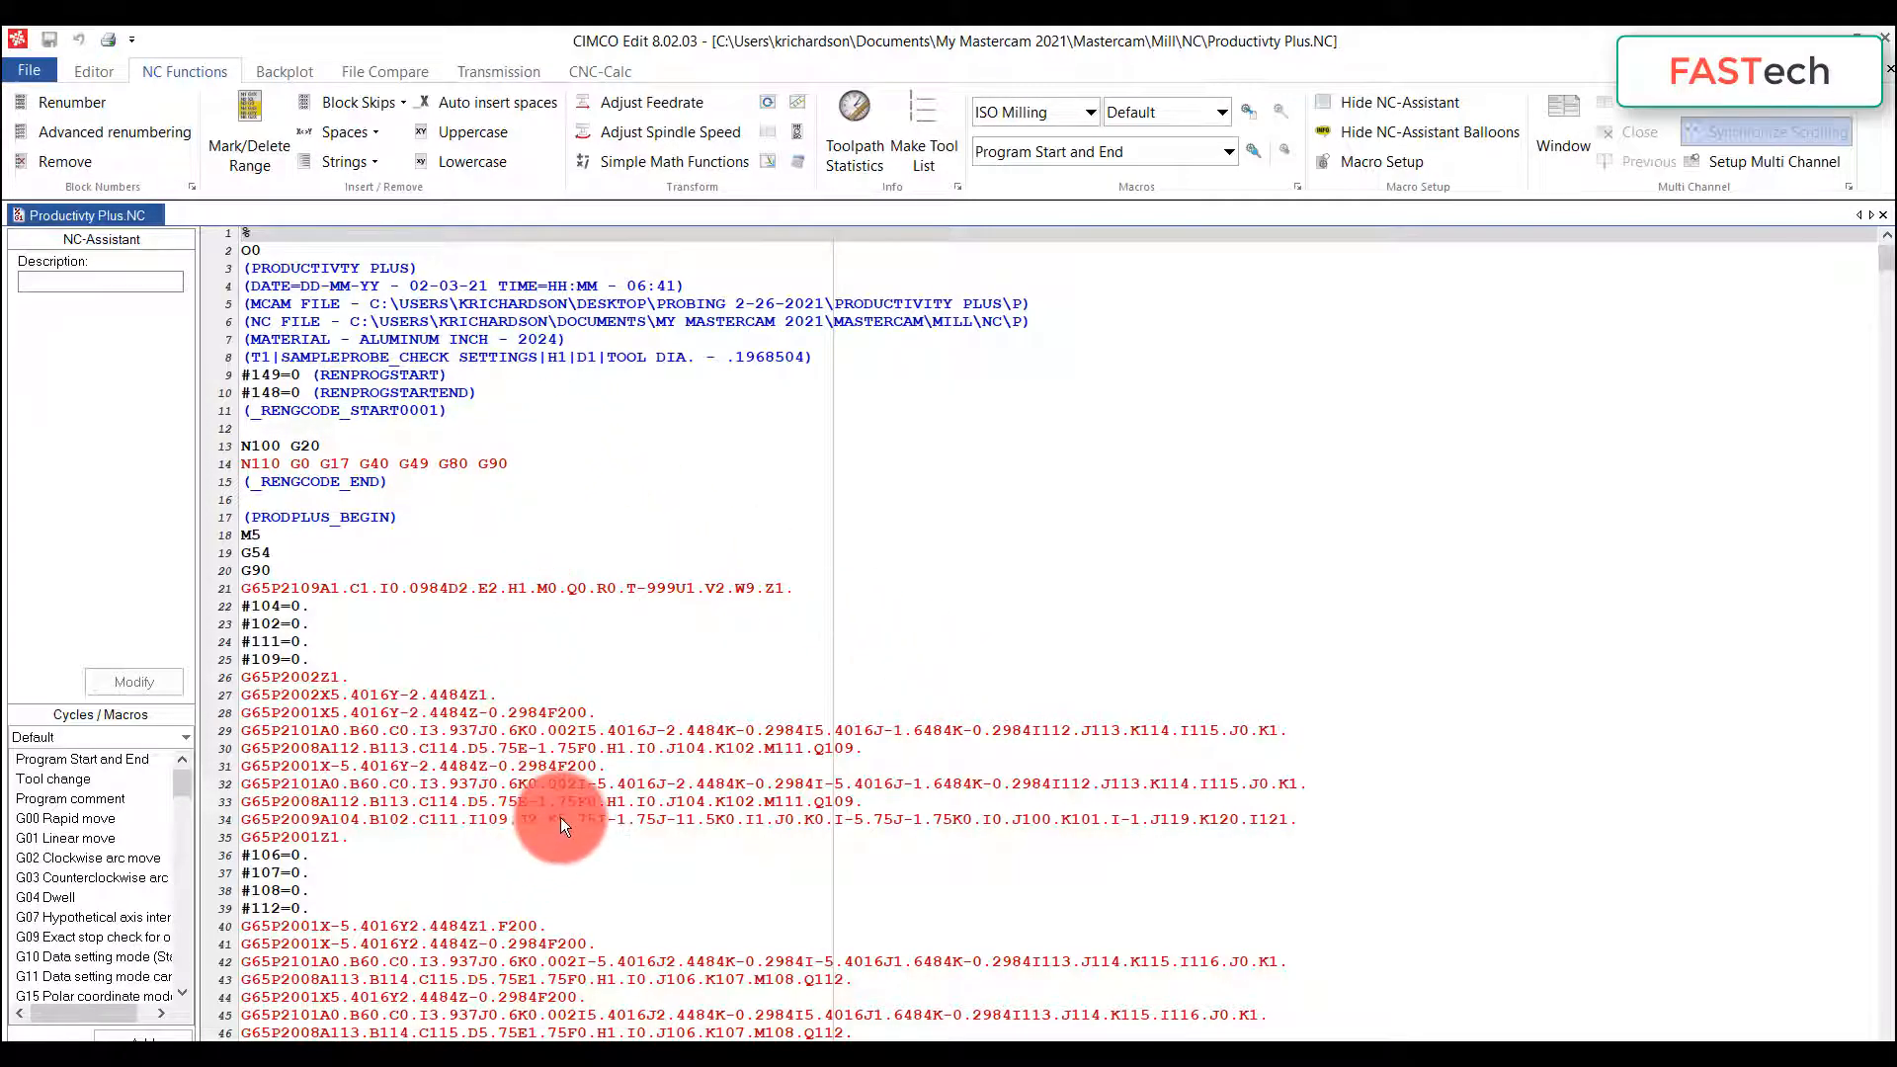
Step: Examine the posted probing moves and Renishaw macros of Productivty Plus.NC in CIMCO Edit, and leave the editor
scroll(561, 821, "down", 8)
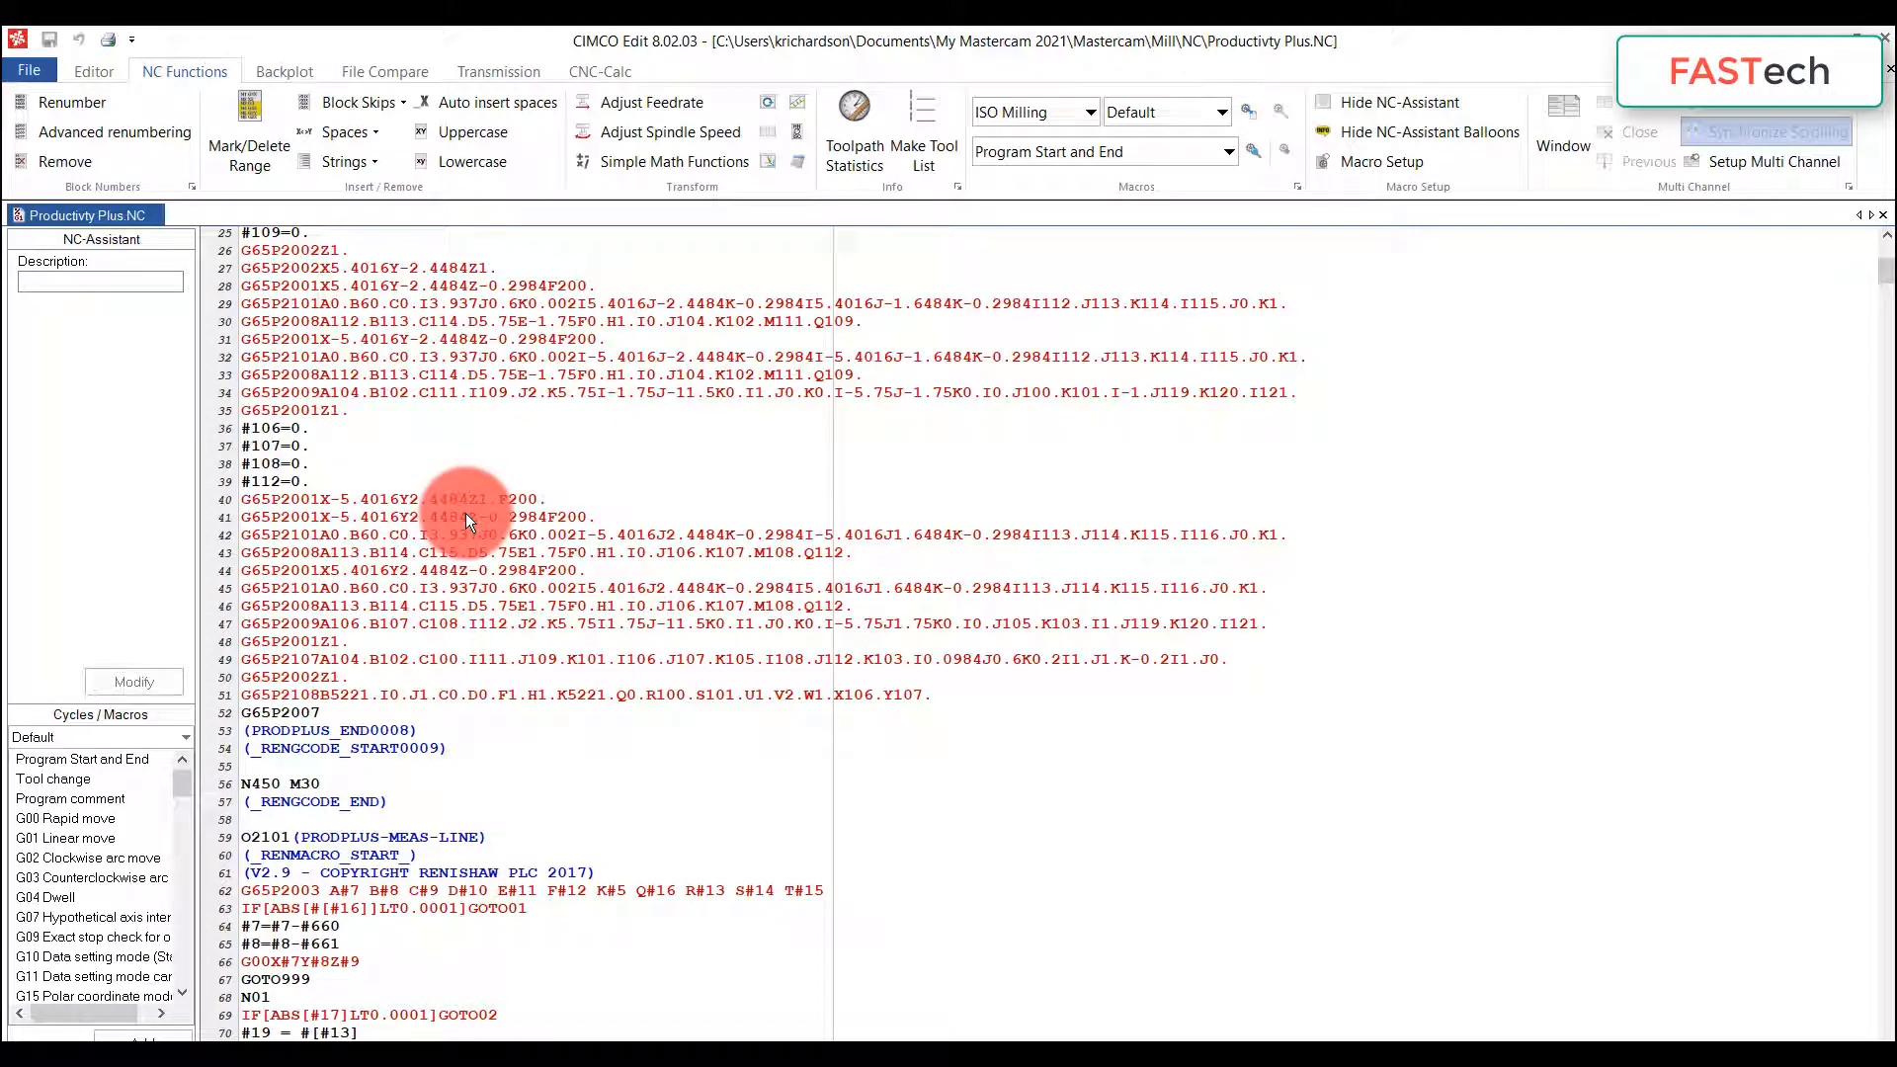
scroll(466, 513, "up", 1)
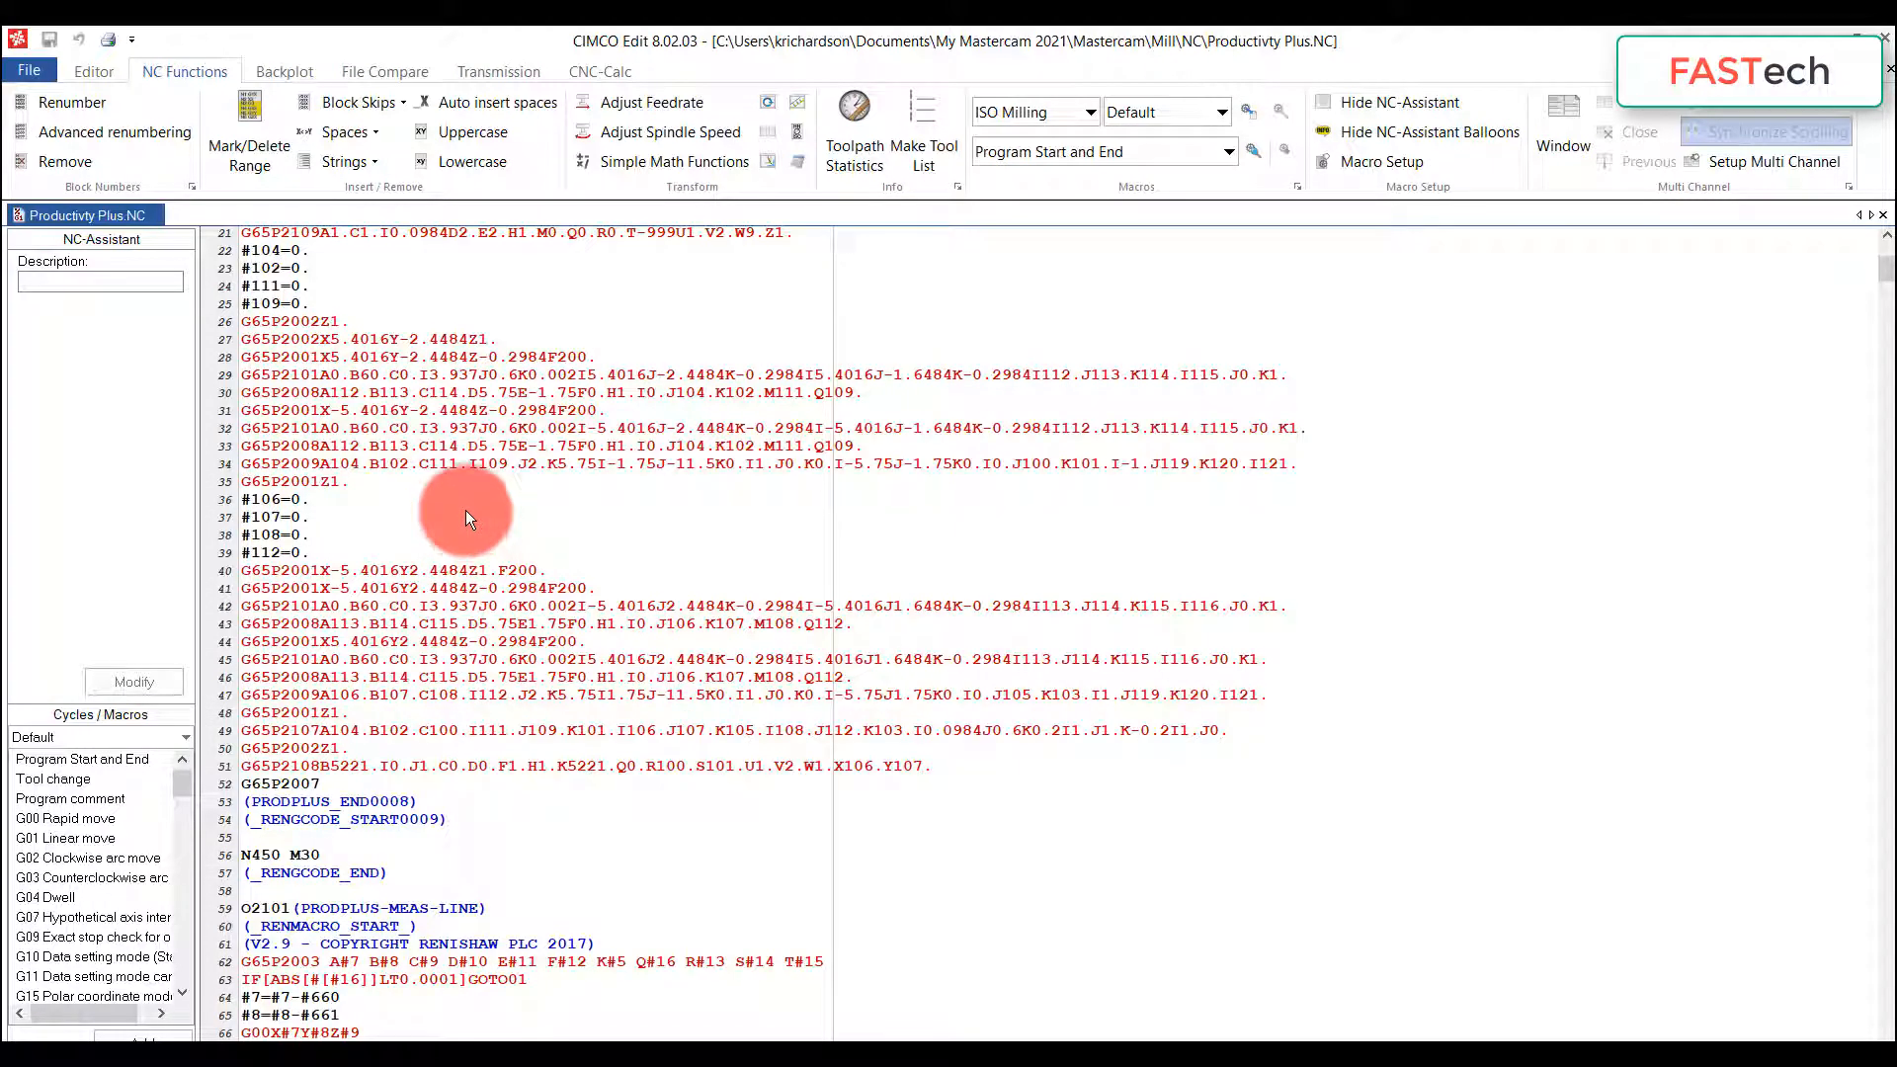
scroll(382, 351, "up", 1)
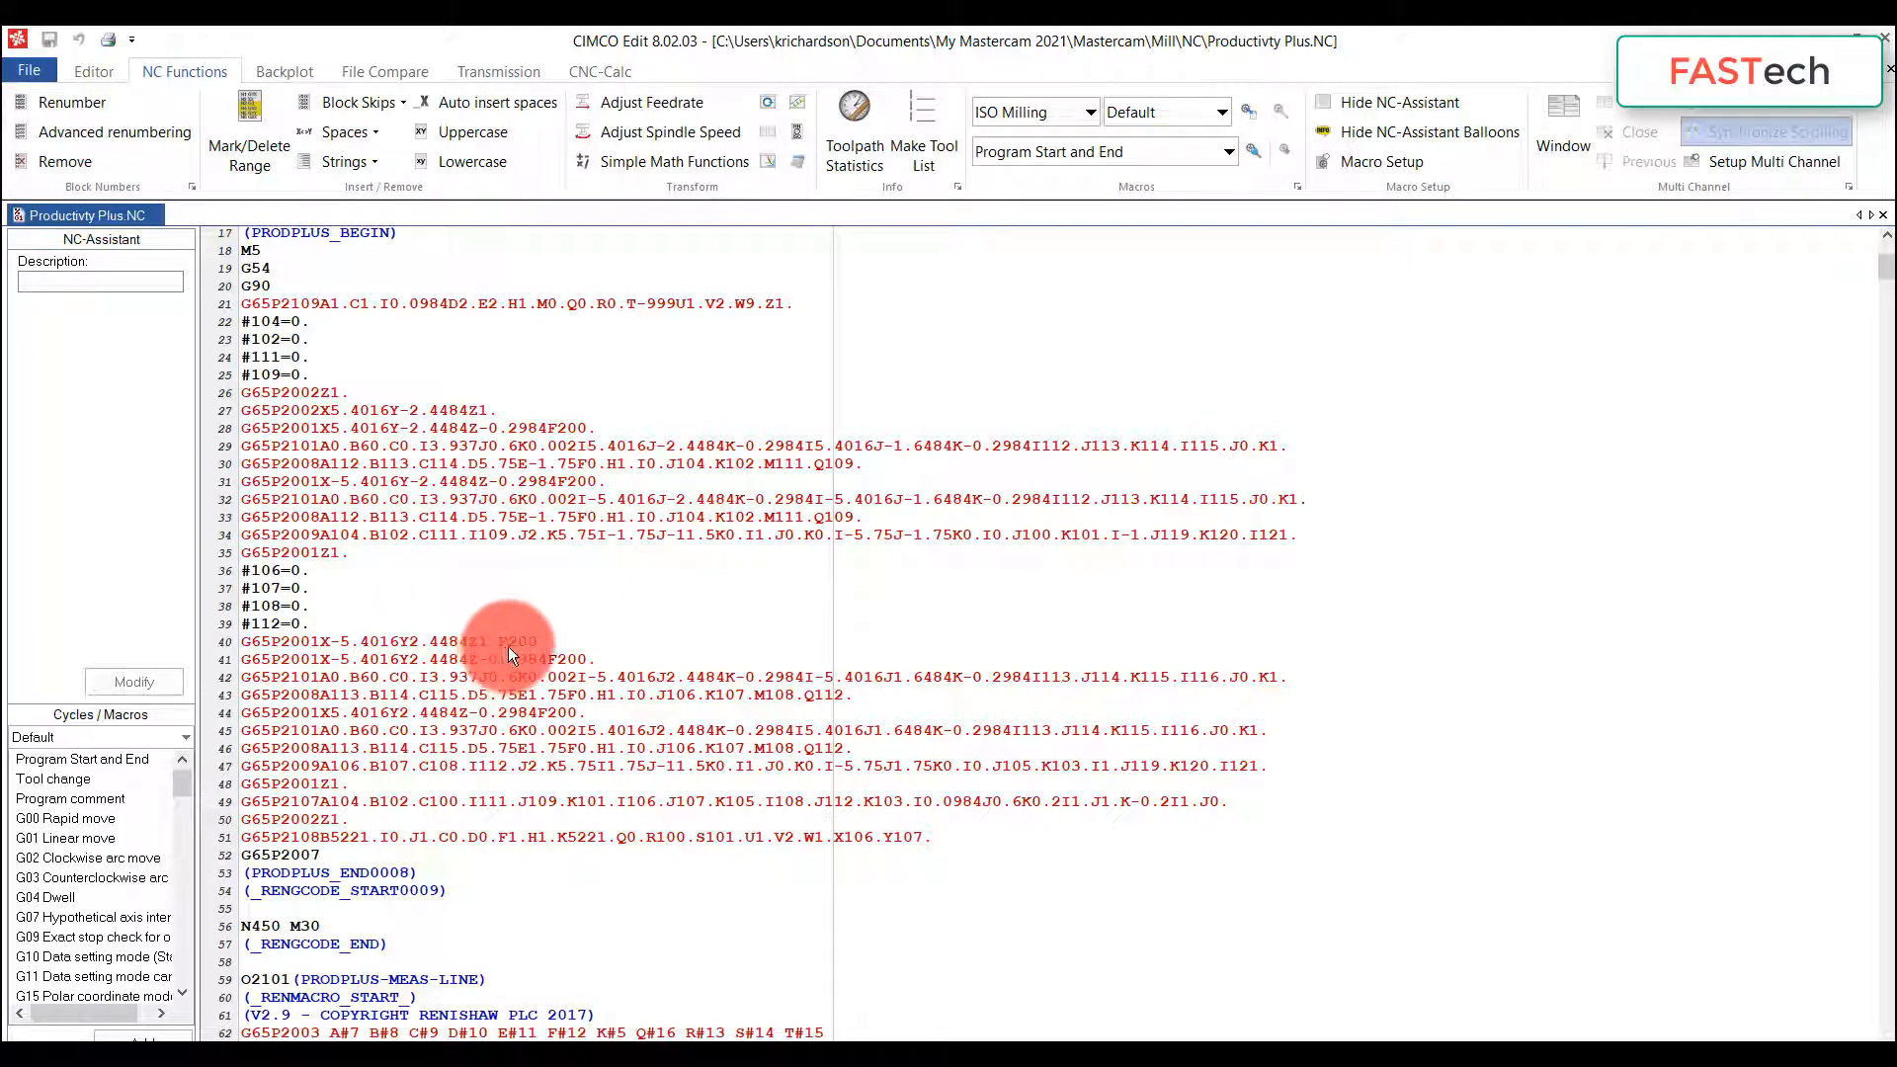
scroll(508, 649, "down", 1)
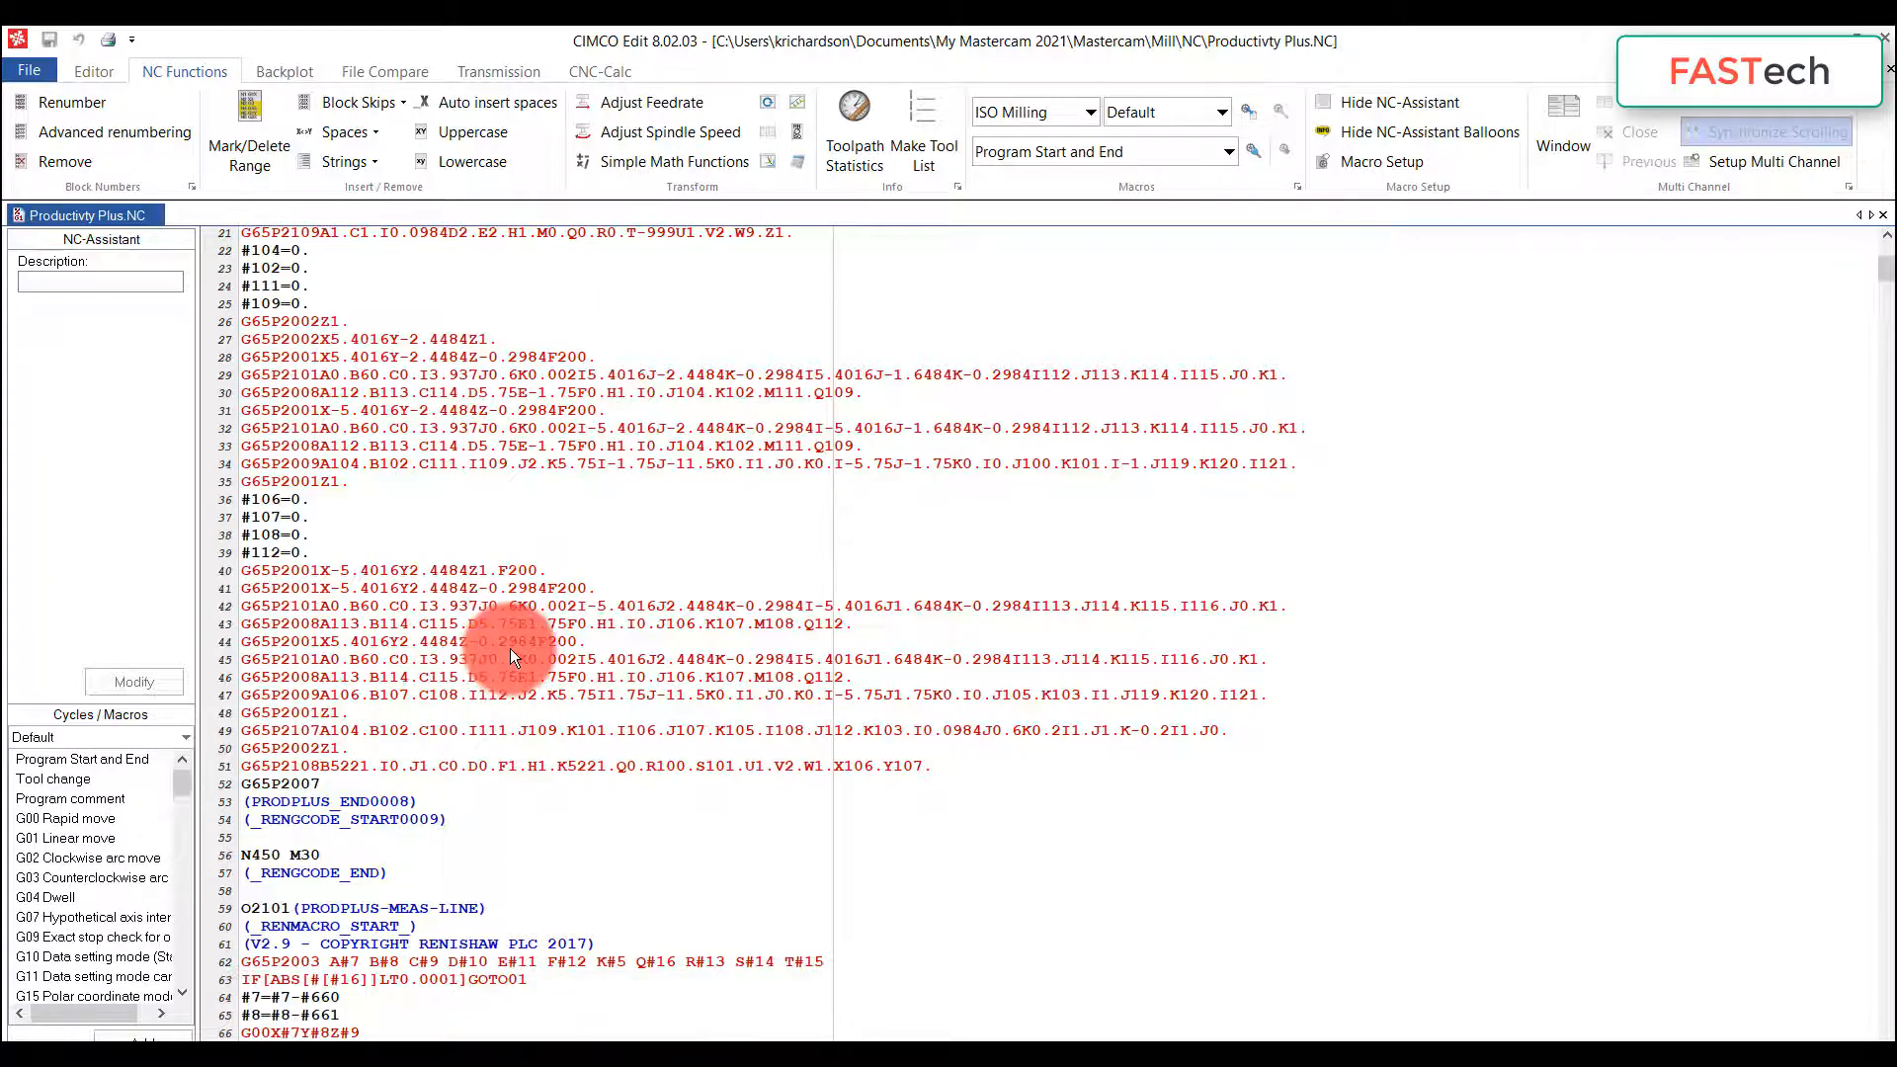
scroll(510, 648, "down", 5)
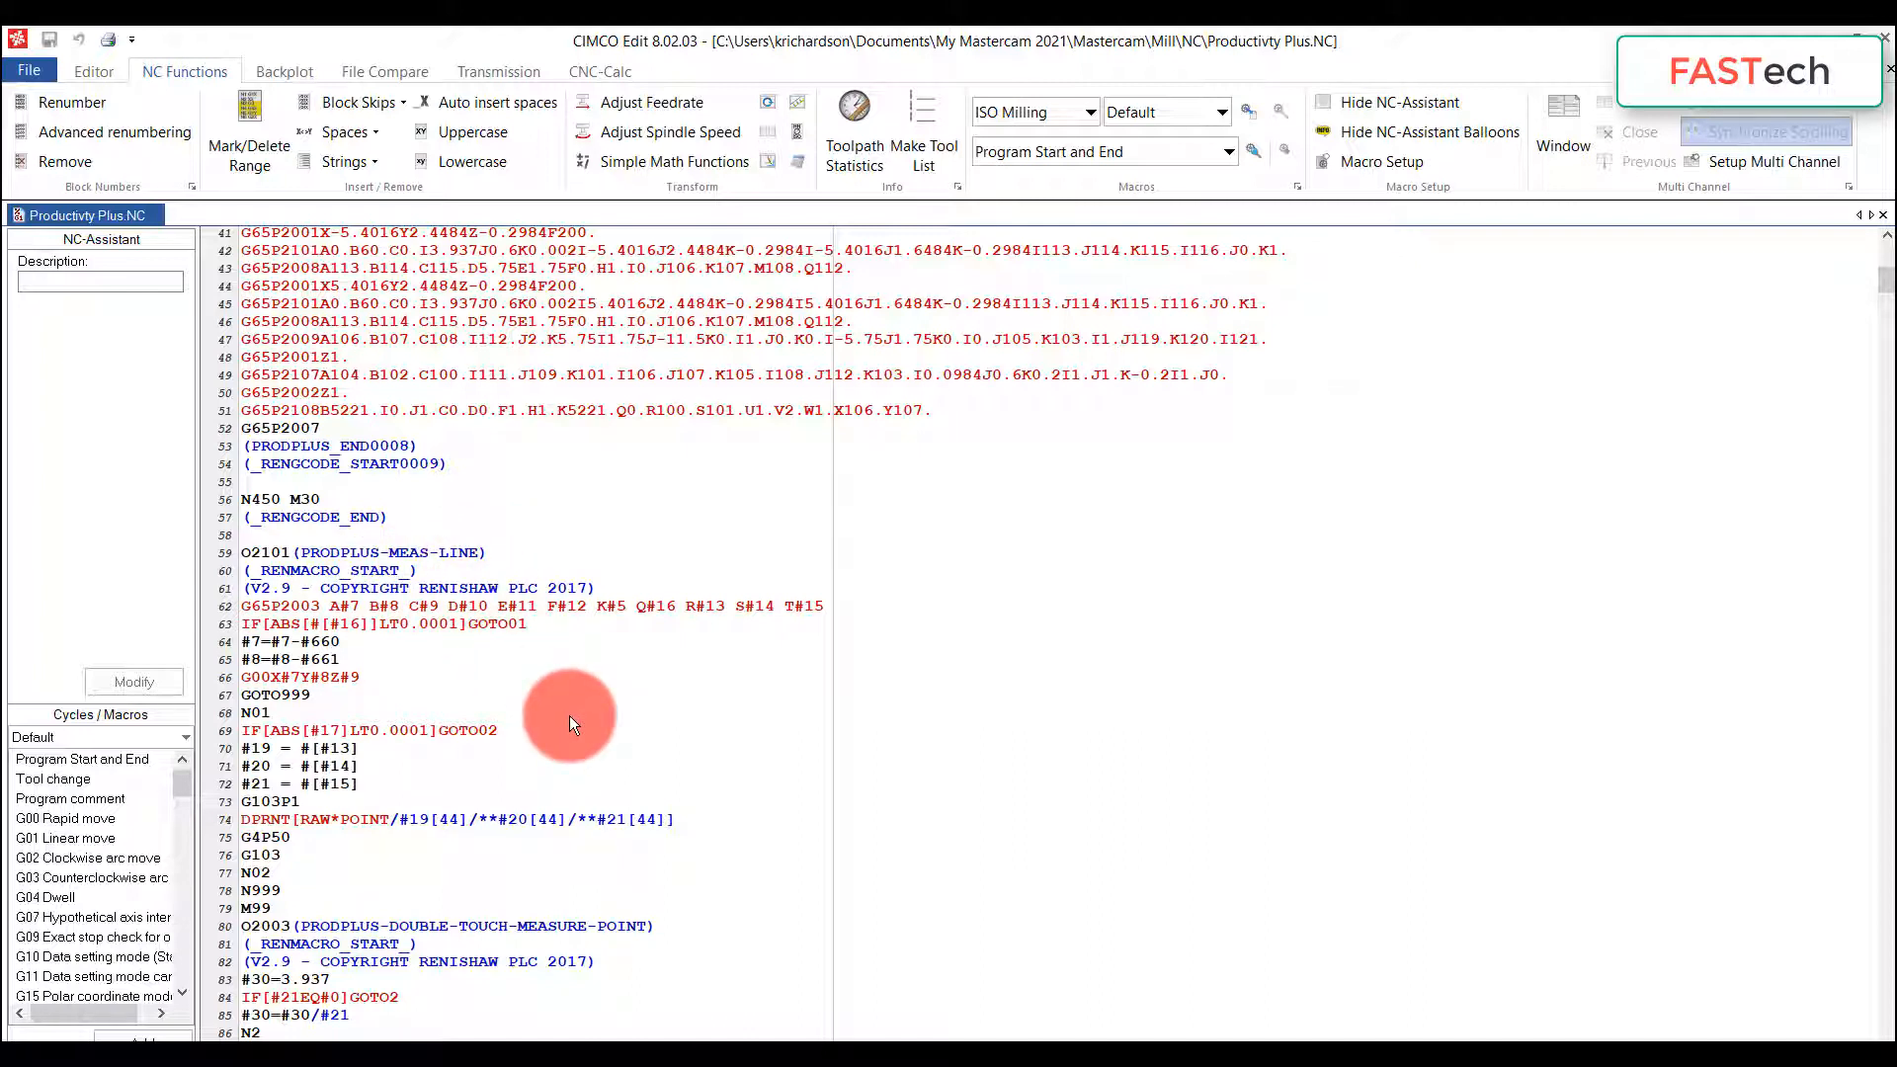
scroll(538, 630, "up", 5)
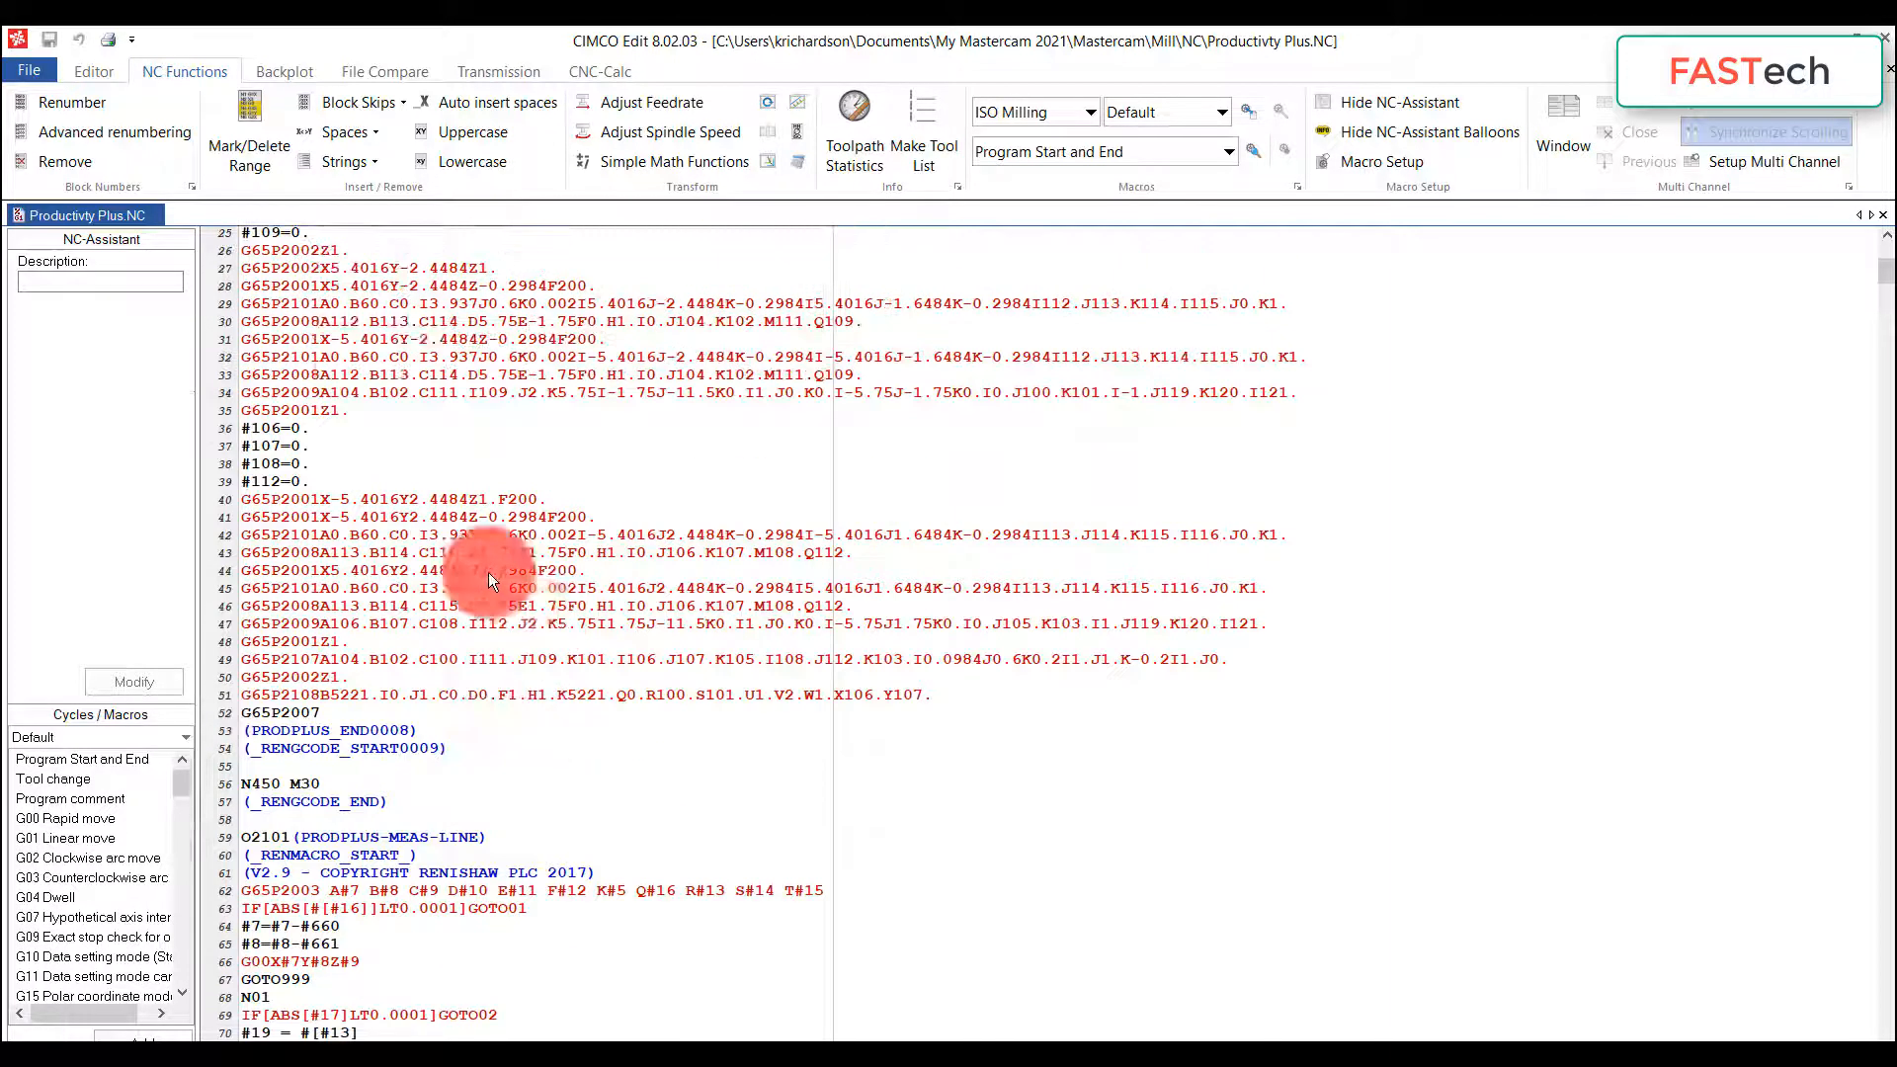
scroll(531, 621, "up", 4)
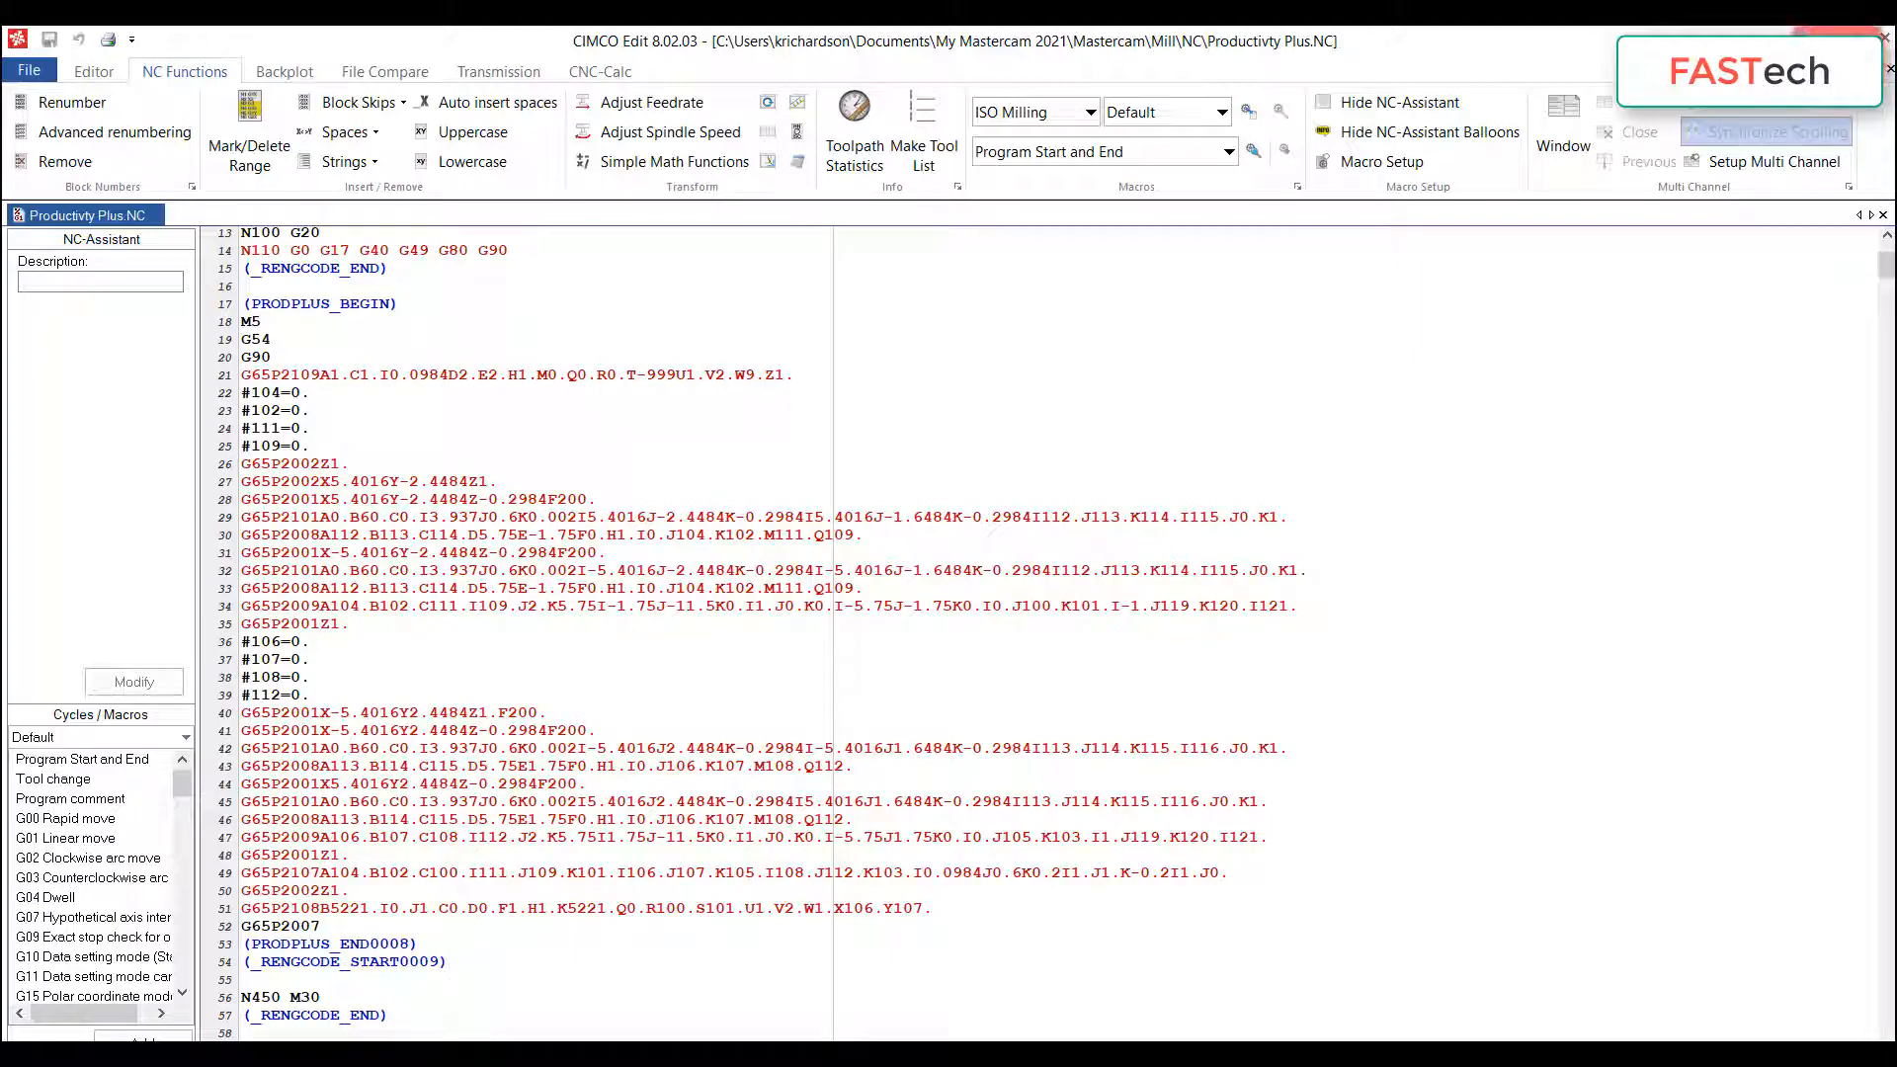
left_click(1828, 38)
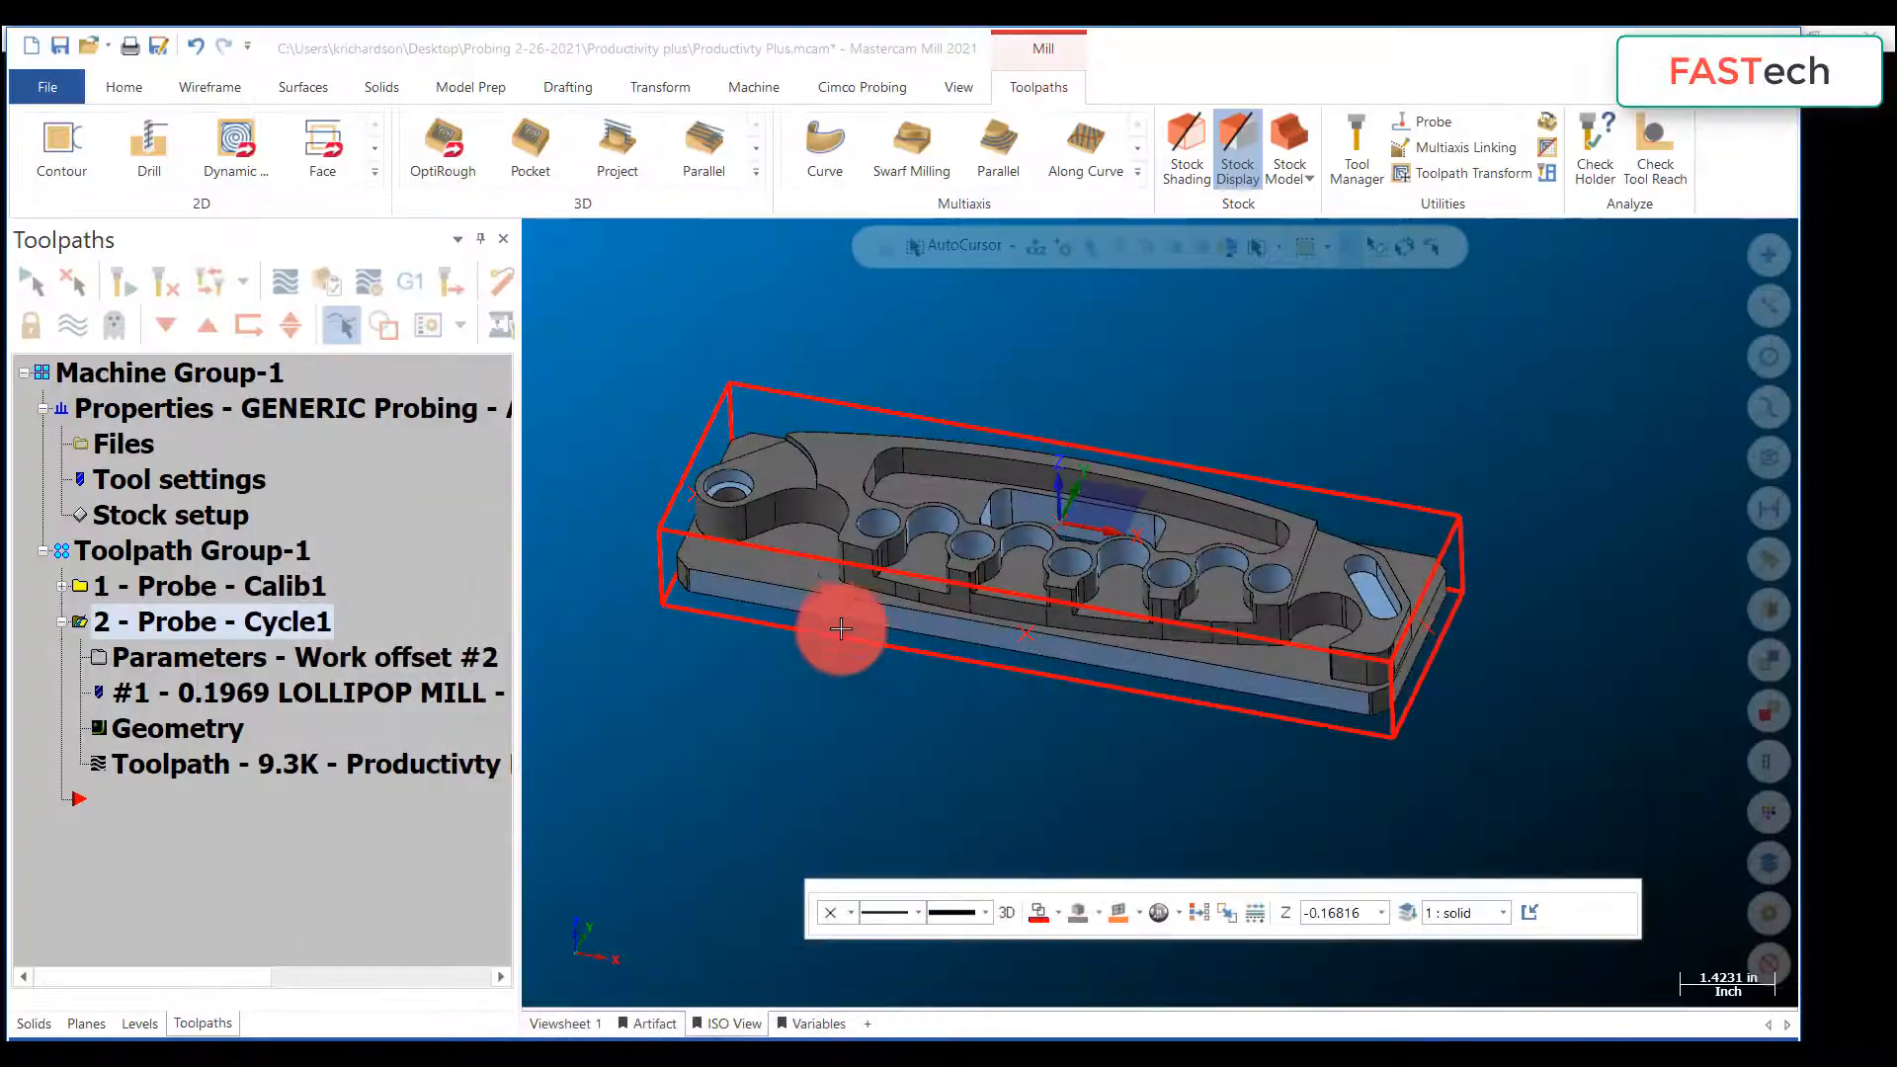
Step: Create a new probe toolpath for the part's central pocket and add a Measured Web or Pocket feature to its inspection cycle
scroll(1185, 667, "up", 2)
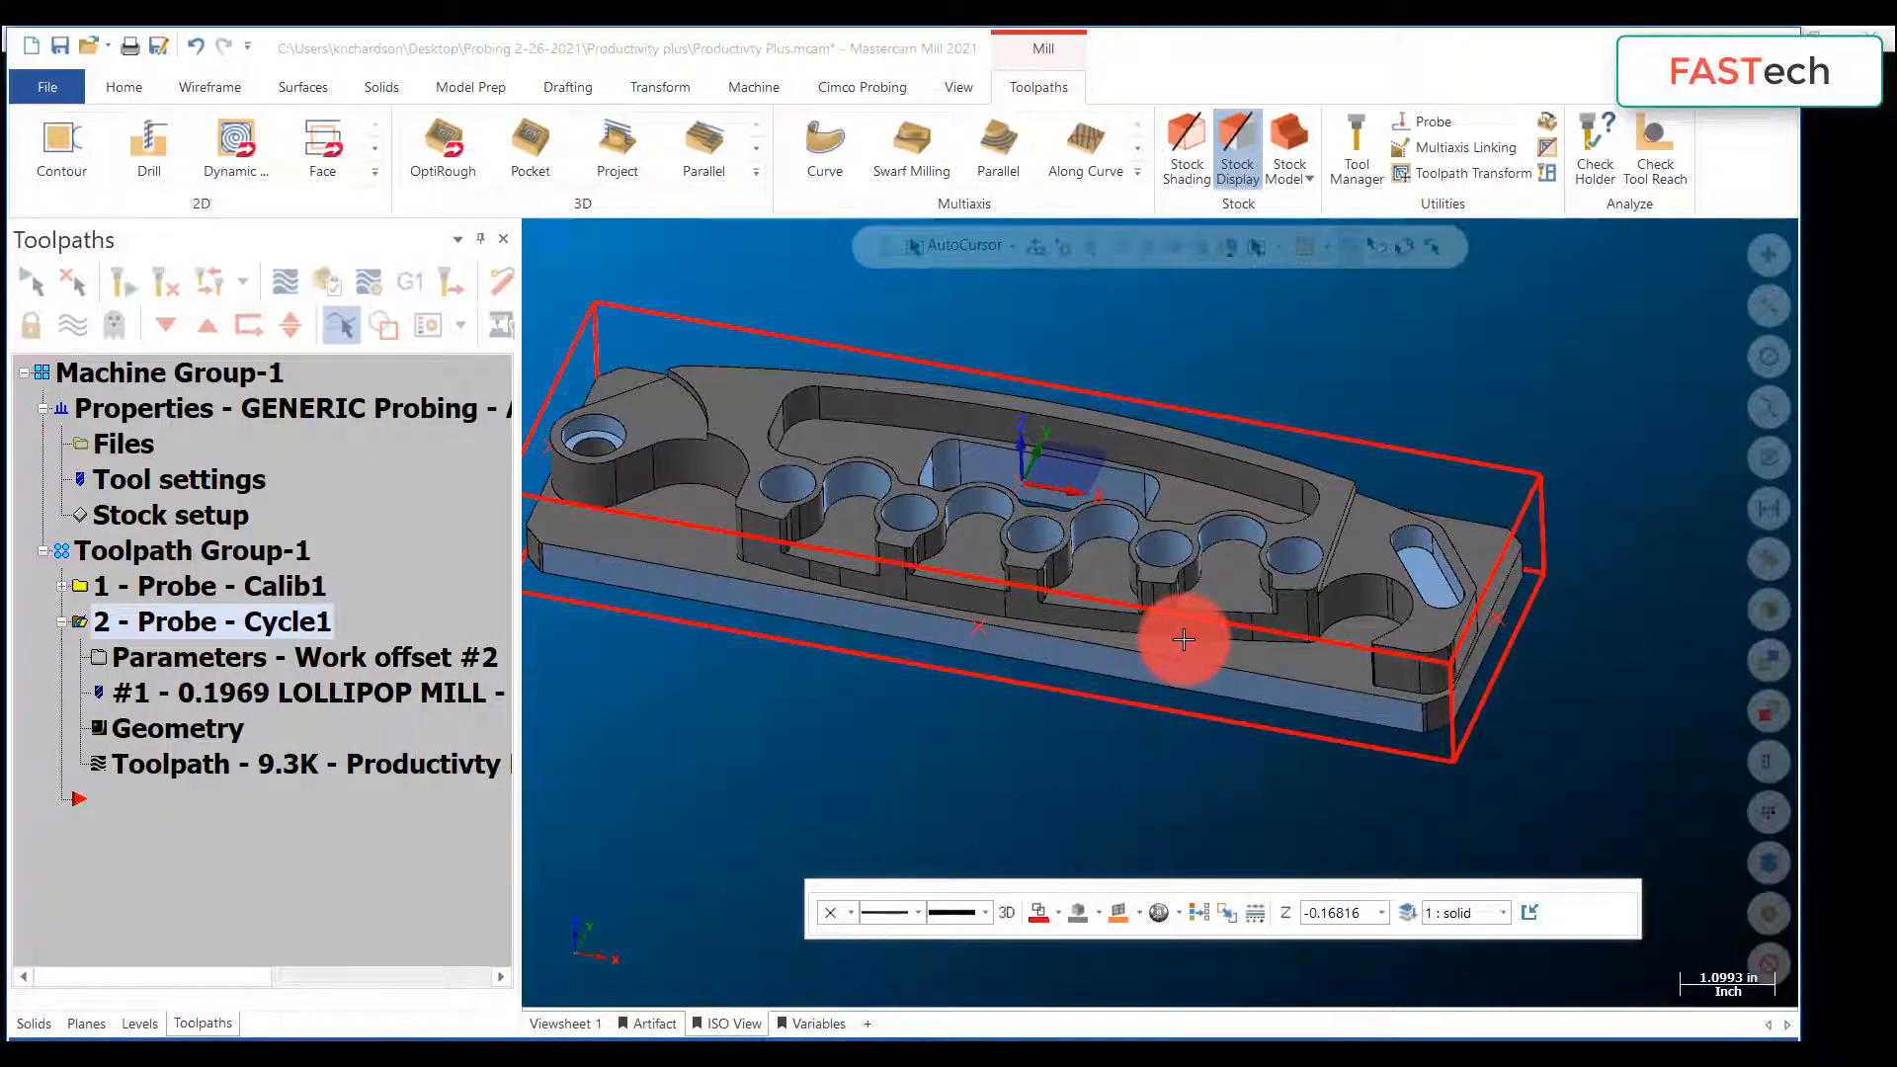
left_click(1201, 524)
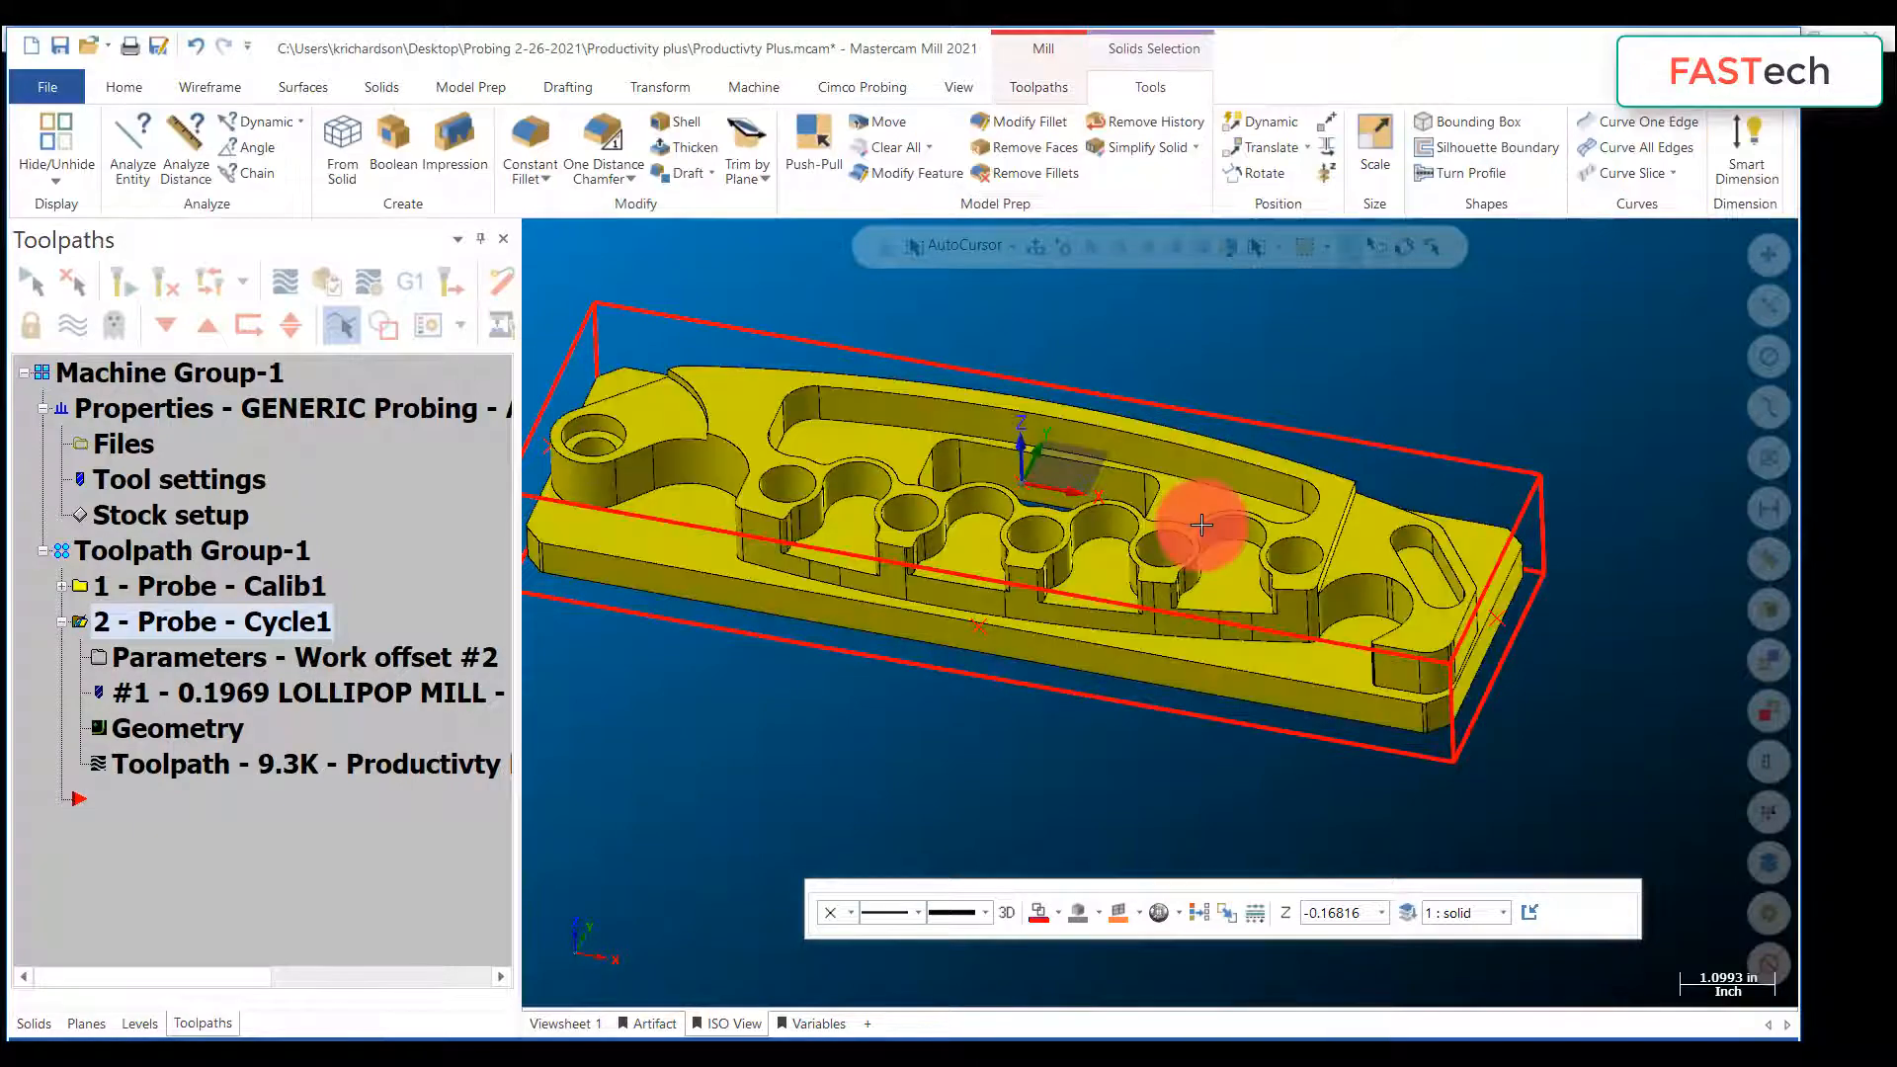
left_click(1202, 522)
scroll(1199, 516, "up", 2)
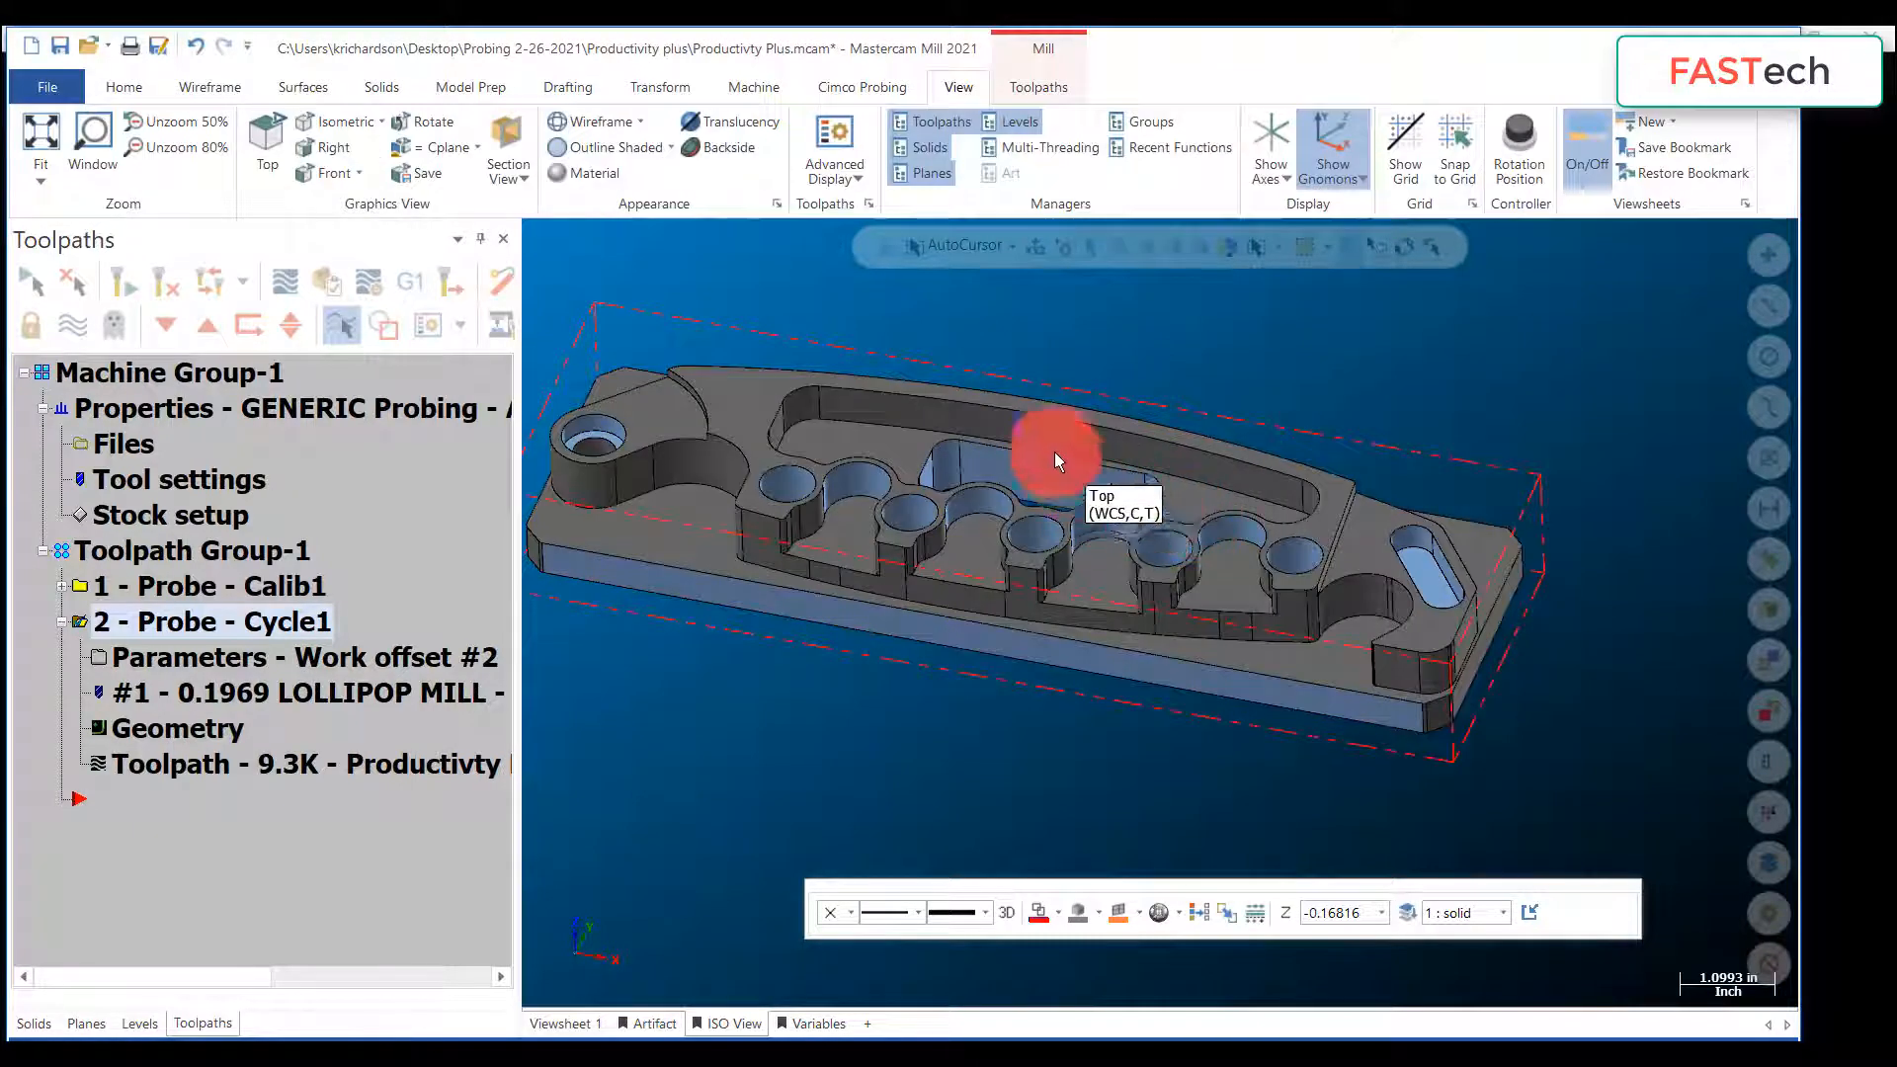
scroll(988, 445, "up", 3)
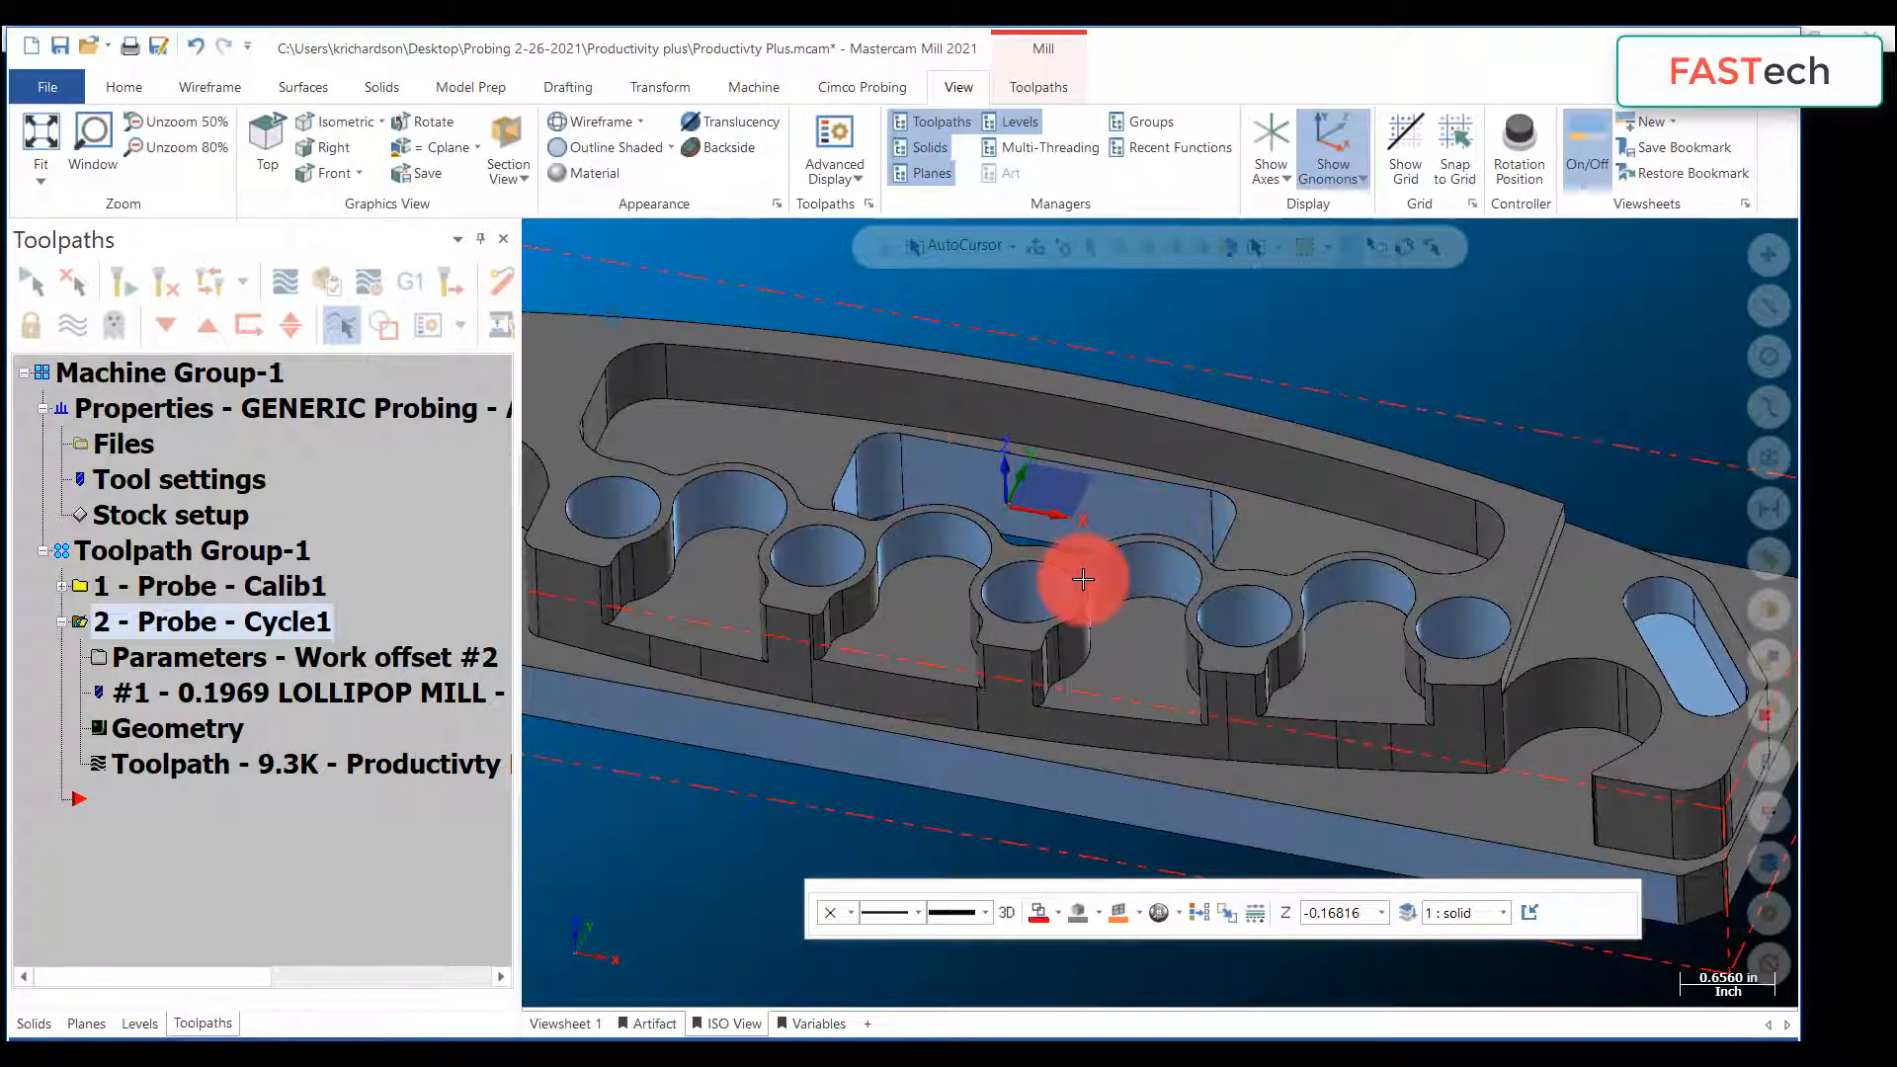
scroll(1090, 581, "up", 1)
middle_click_drag(1091, 570, 1084, 593)
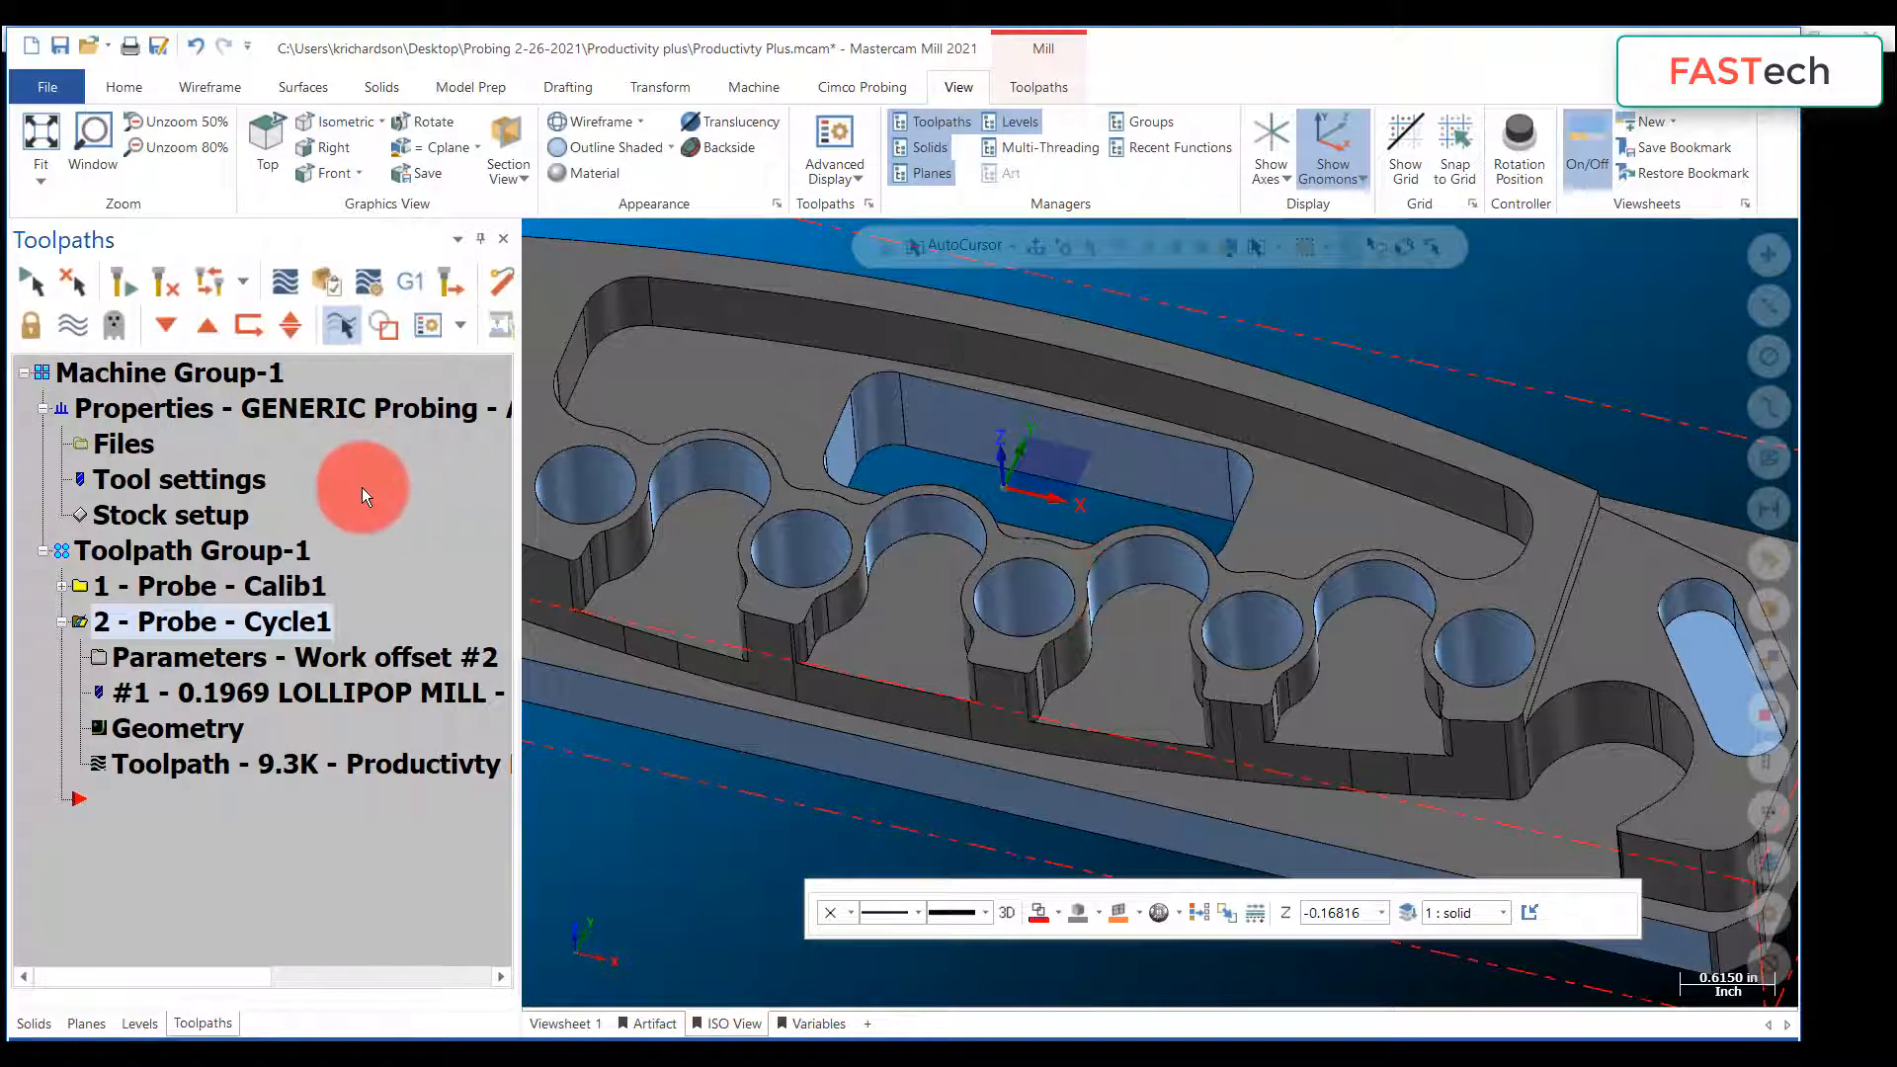
left_click(1044, 85)
left_click(1432, 126)
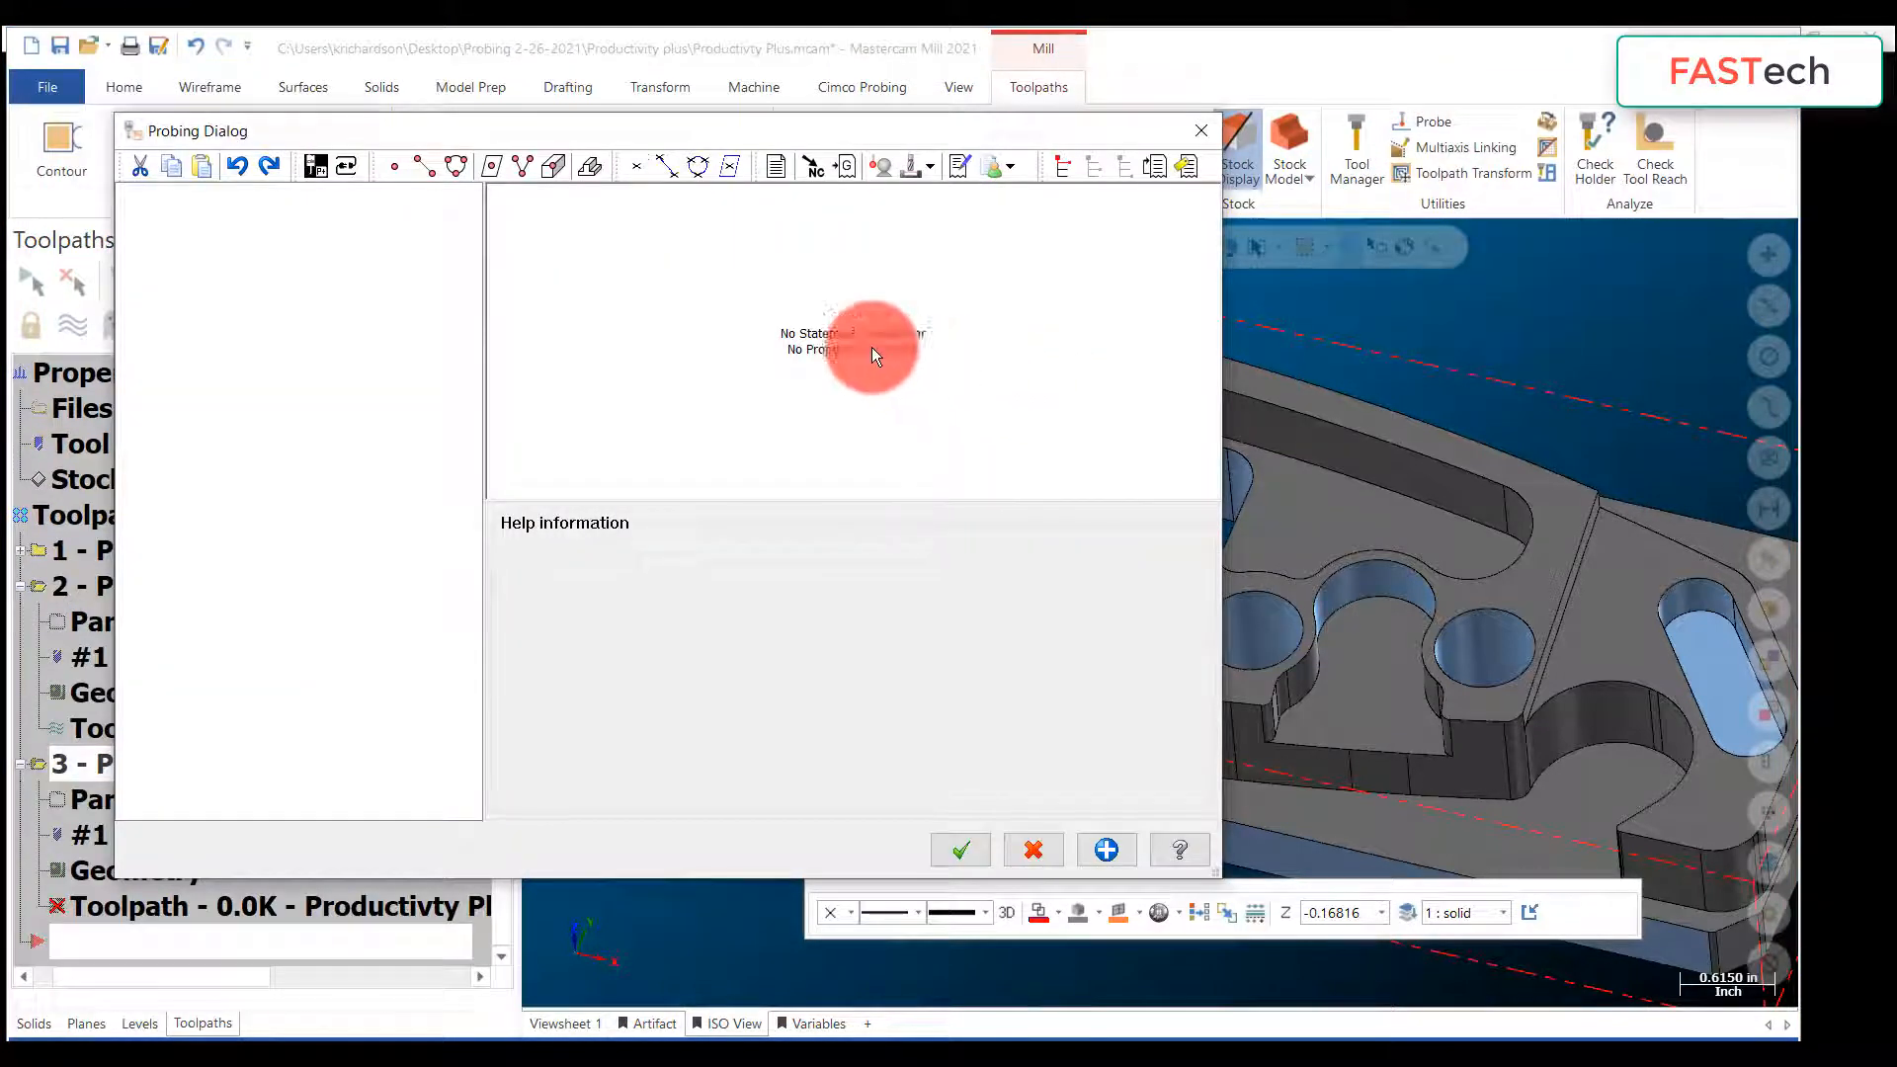
left_click(589, 168)
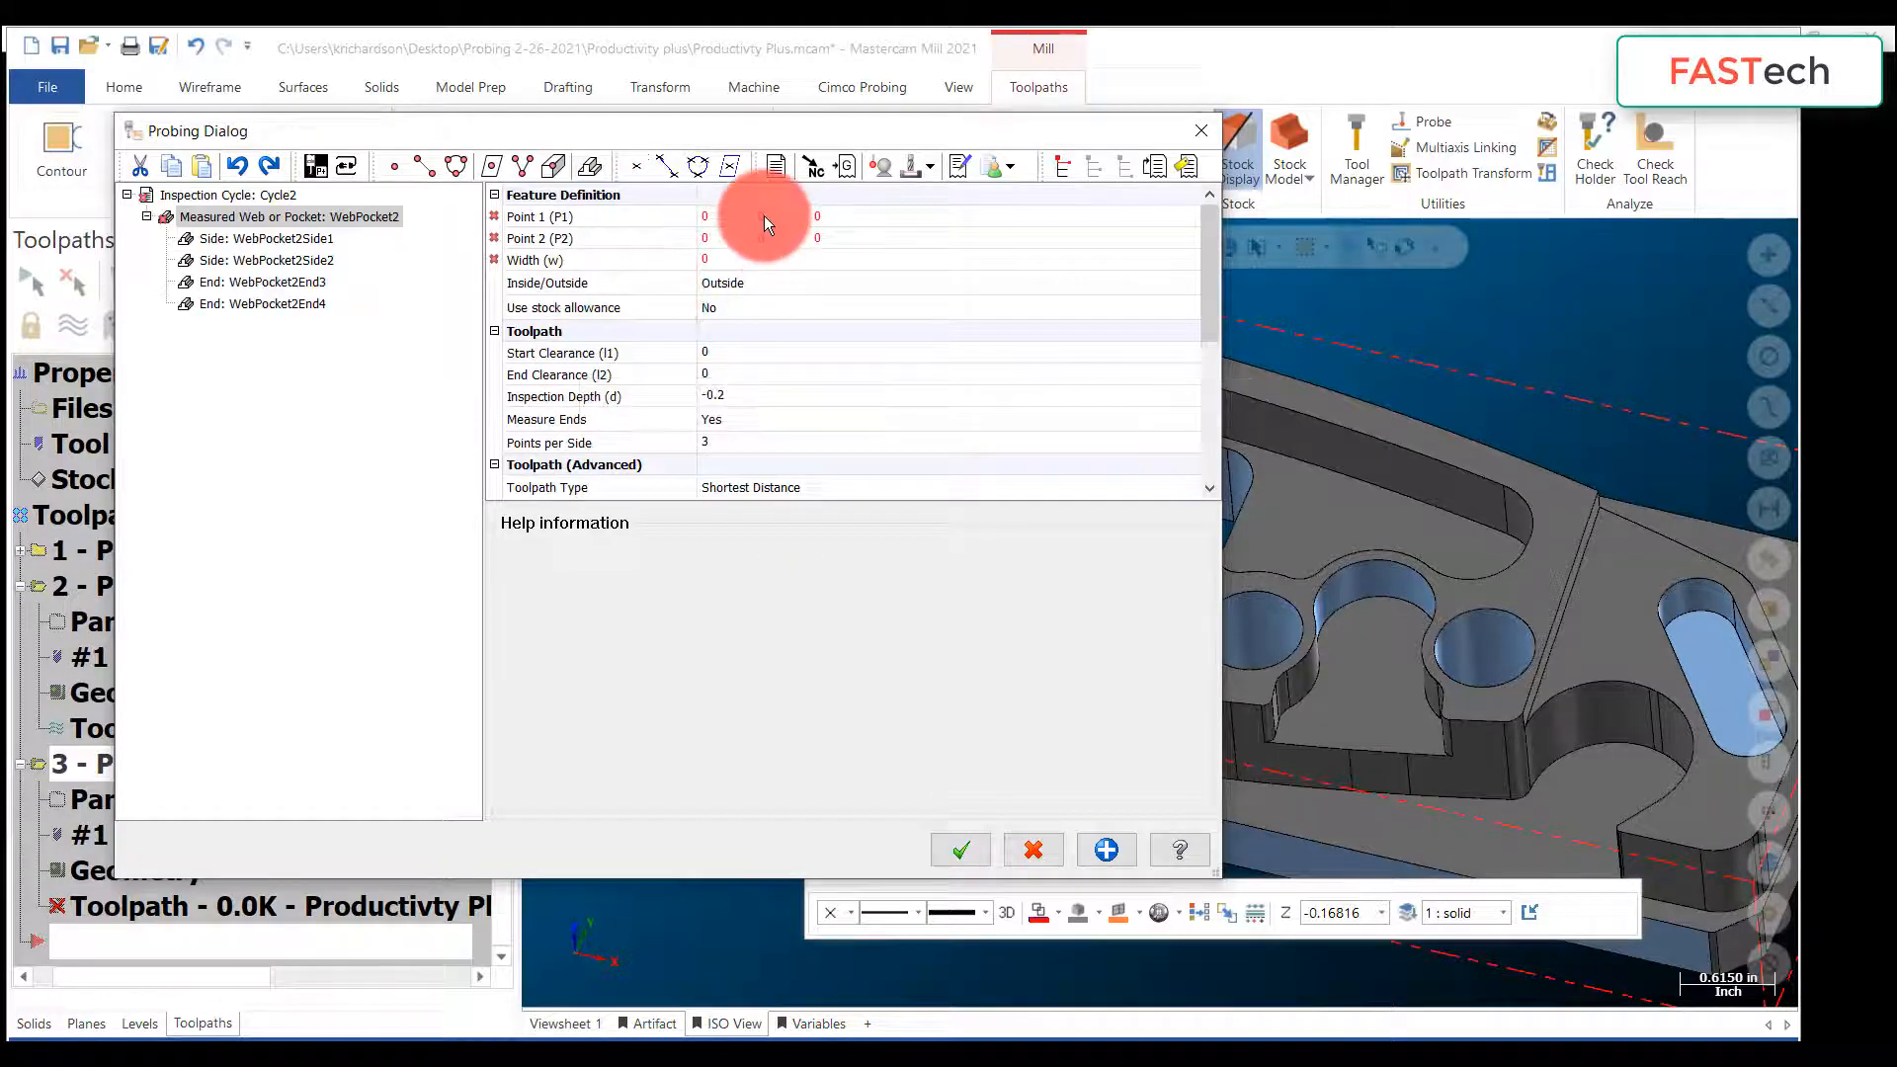
Step: Define Point 1 and Point 2 of the web/pocket feature at the centres of the pocket's end edges, X 1.375 and X -1.375
left_click(763, 215)
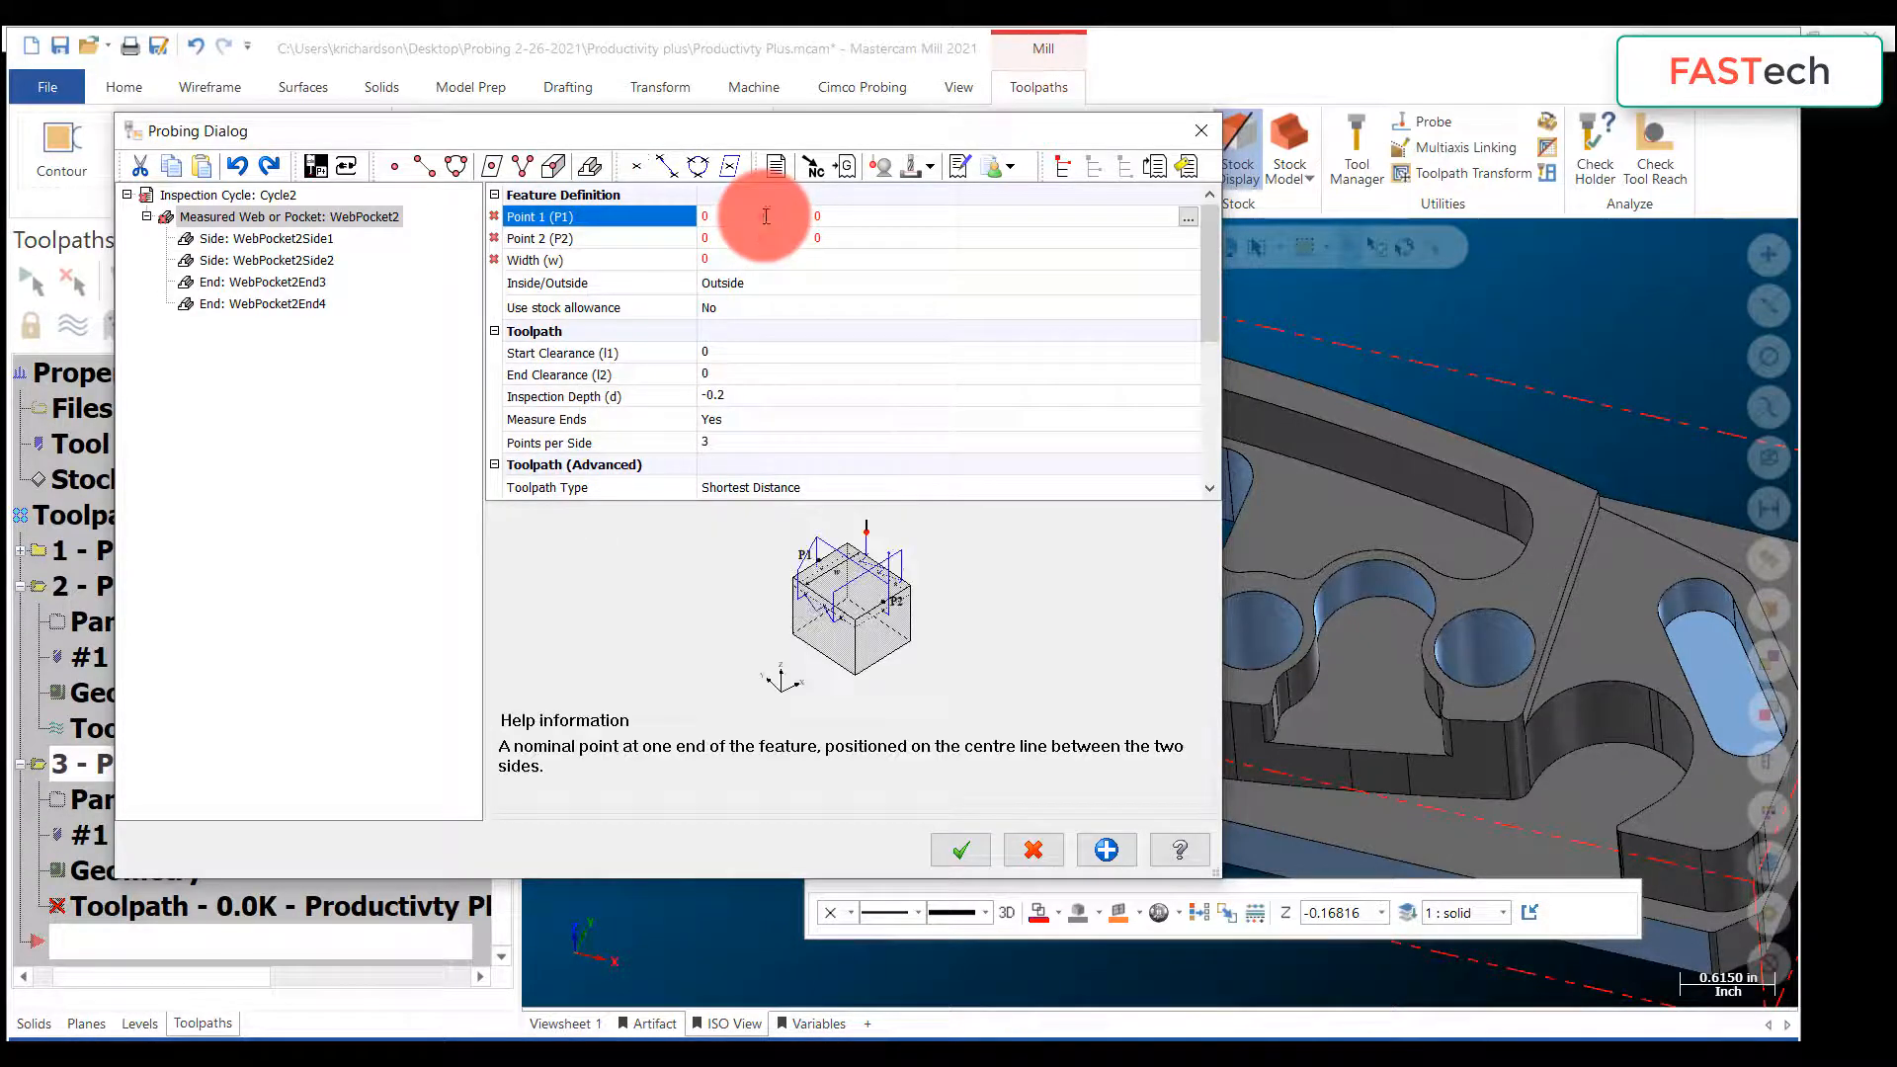
left_click(1186, 217)
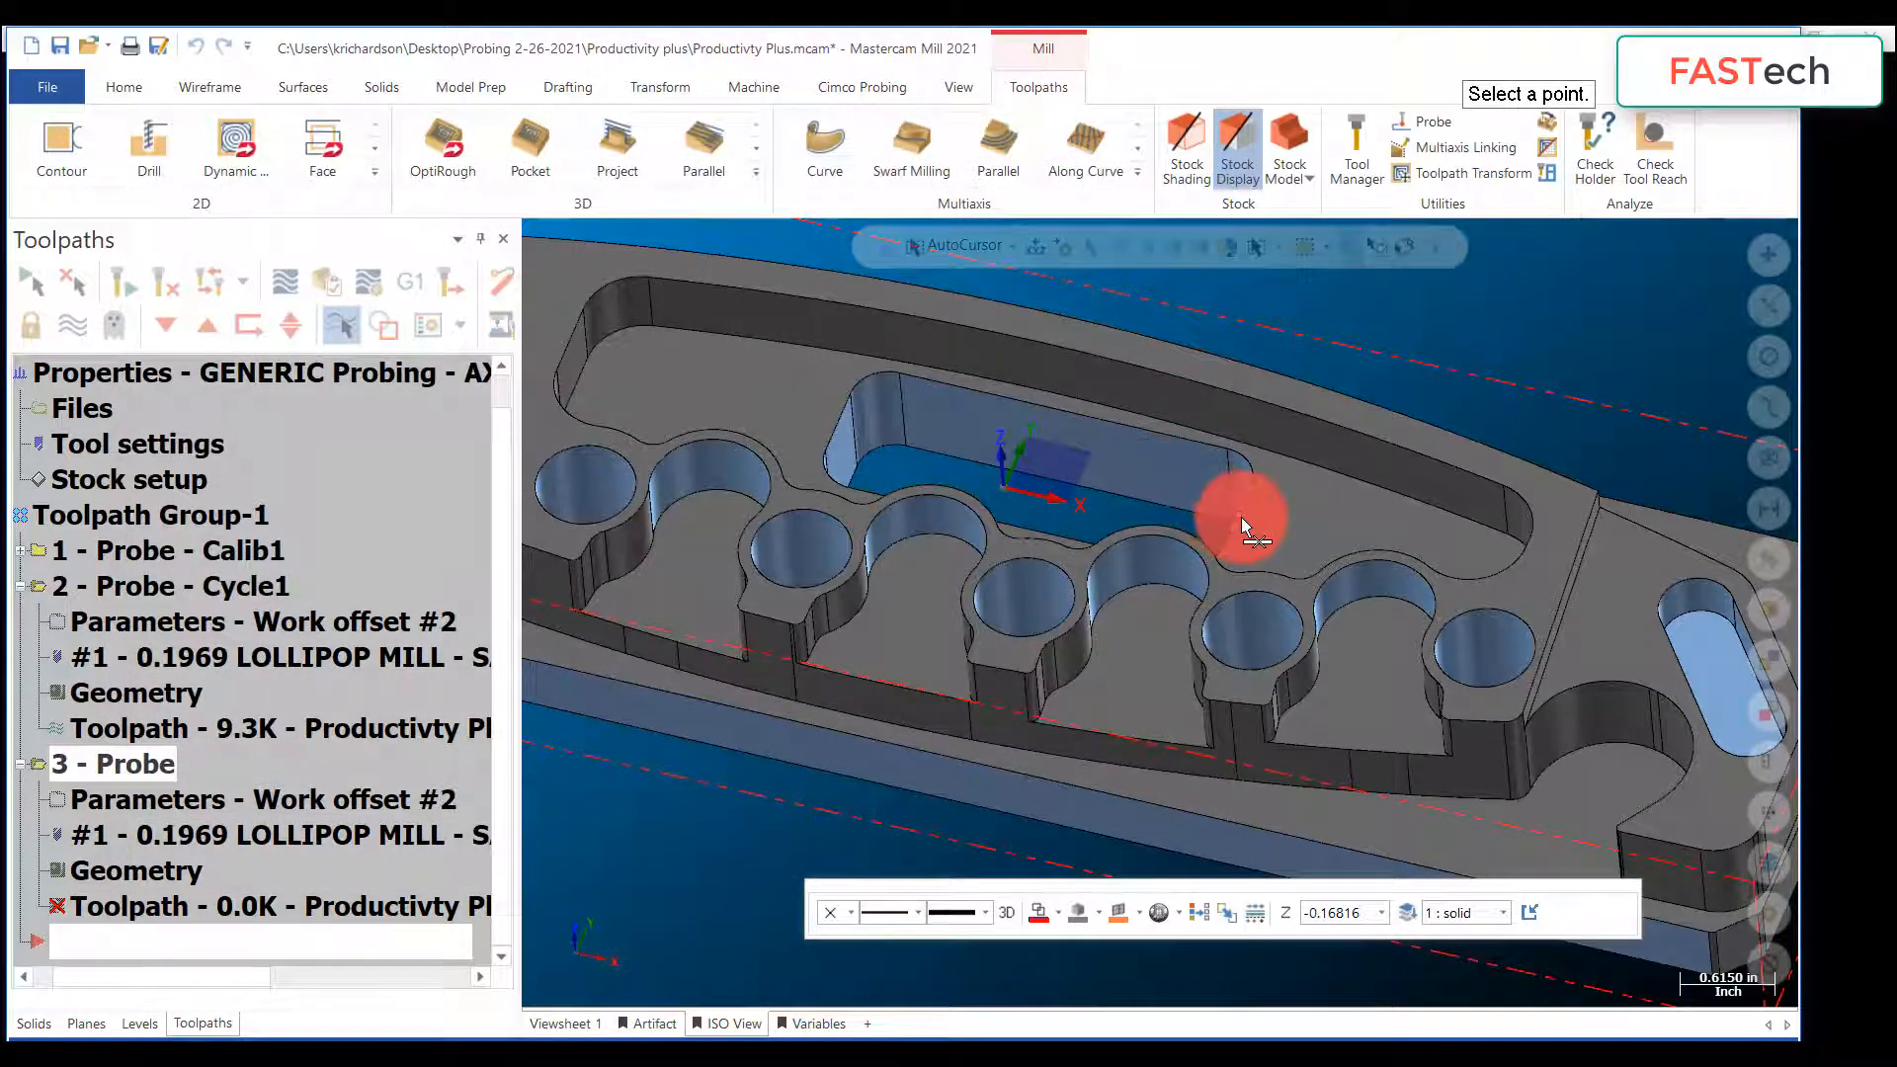
left_click(1241, 517)
left_click(854, 237)
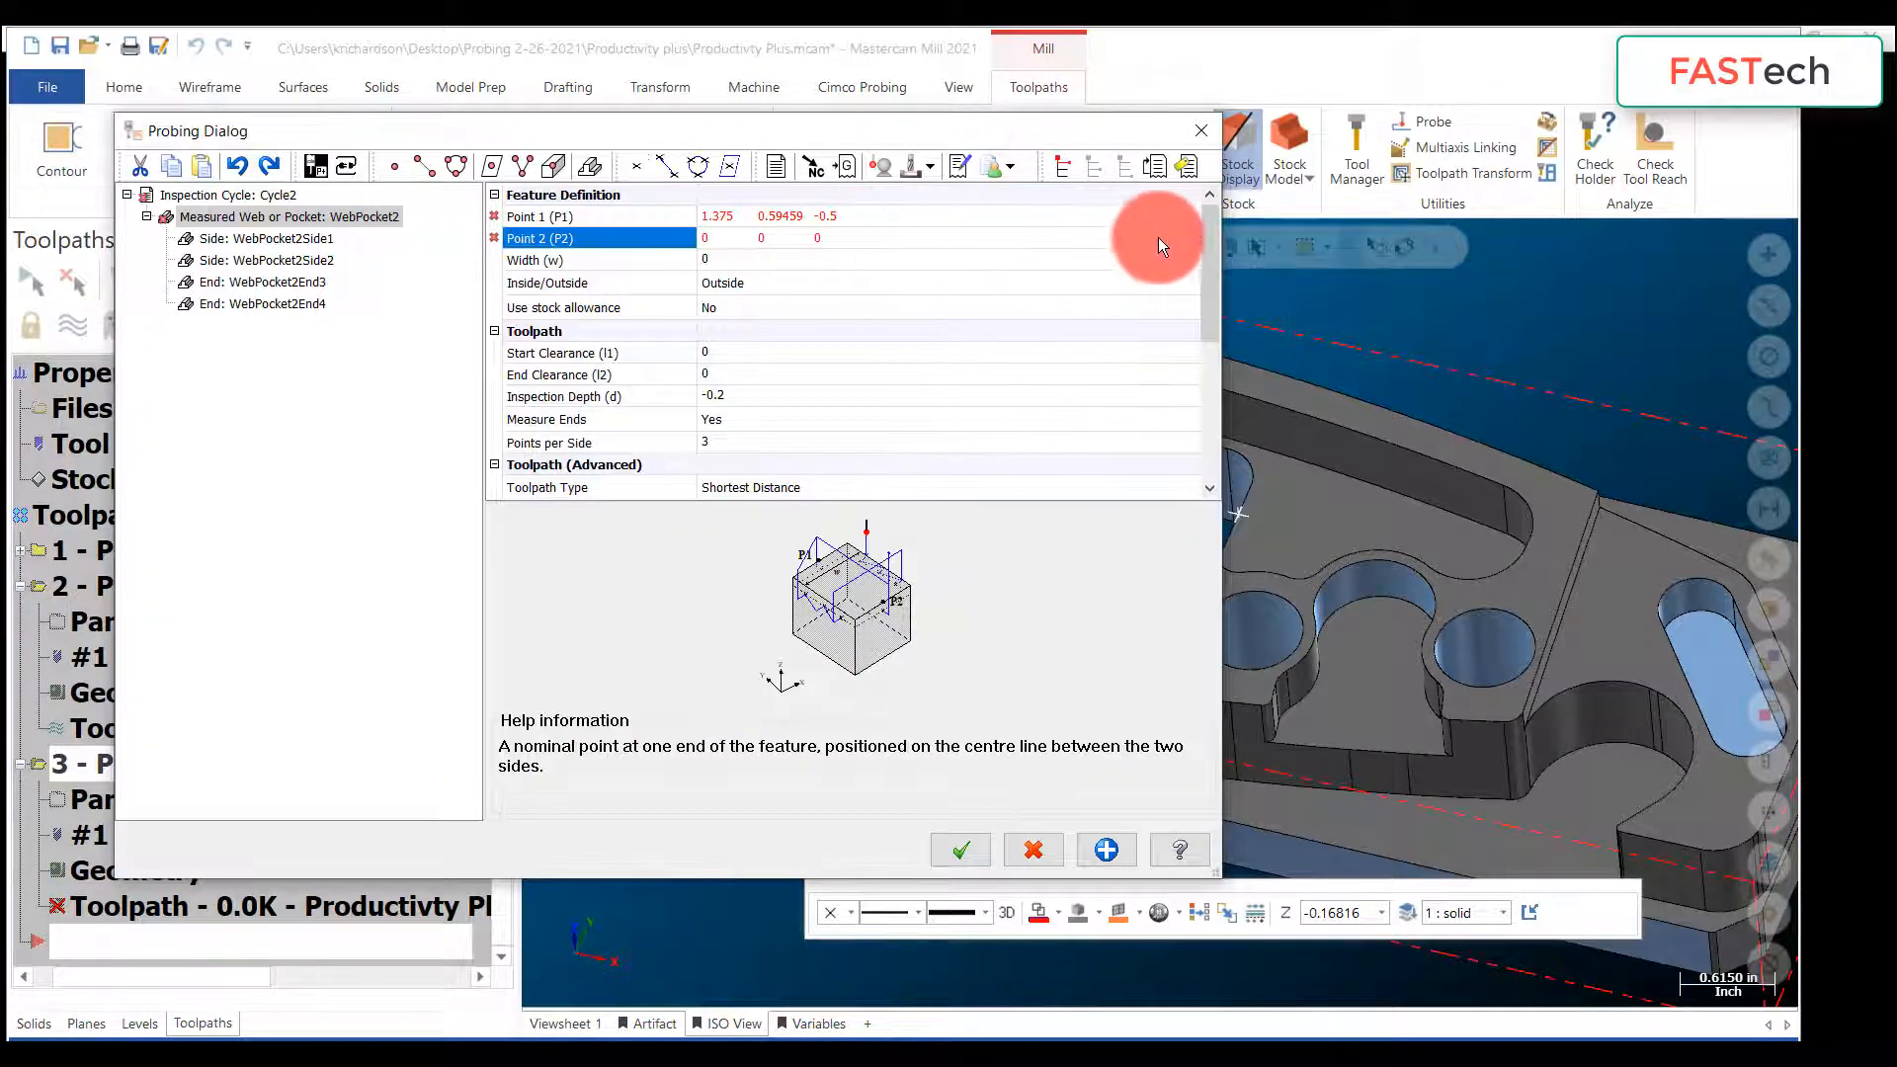
left_click(1187, 237)
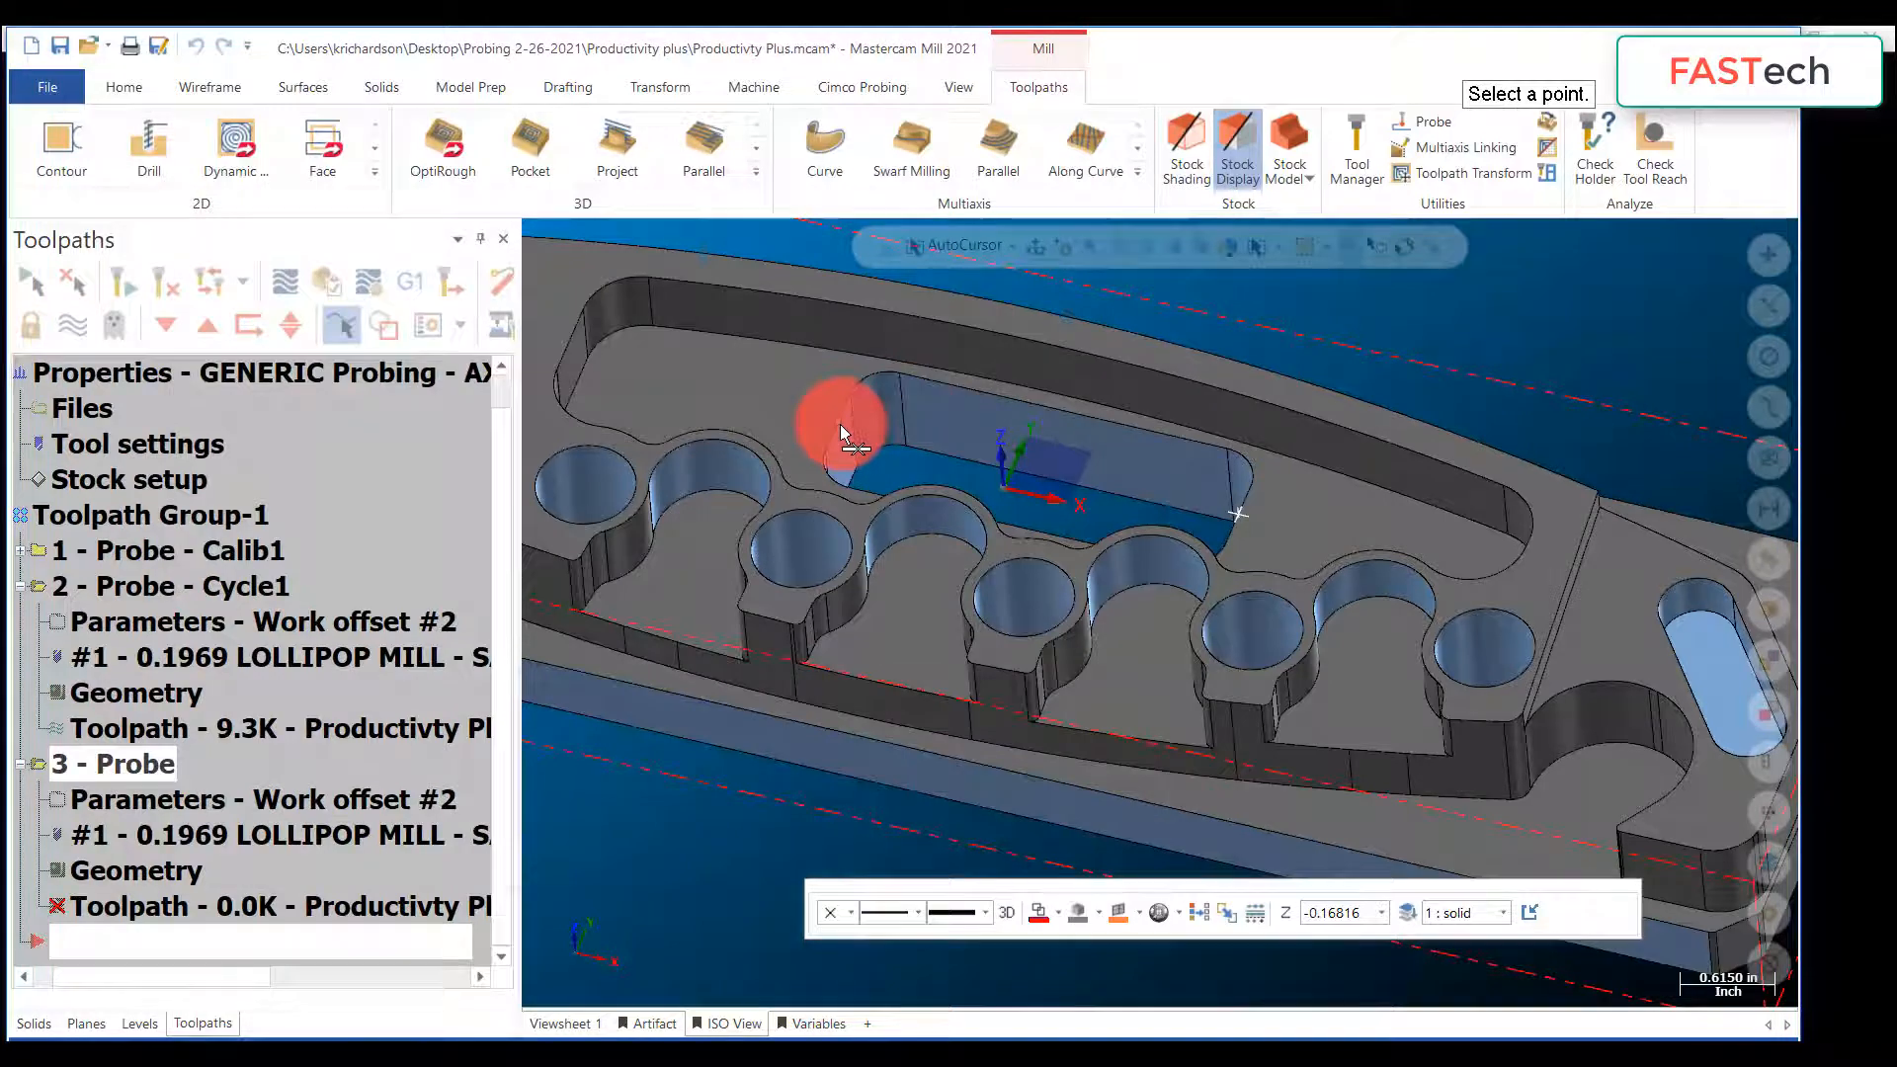
left_click(841, 424)
Step: Set the pocket's width to 1 from points on its two long sides and define the feature as Inside
left_click(739, 259)
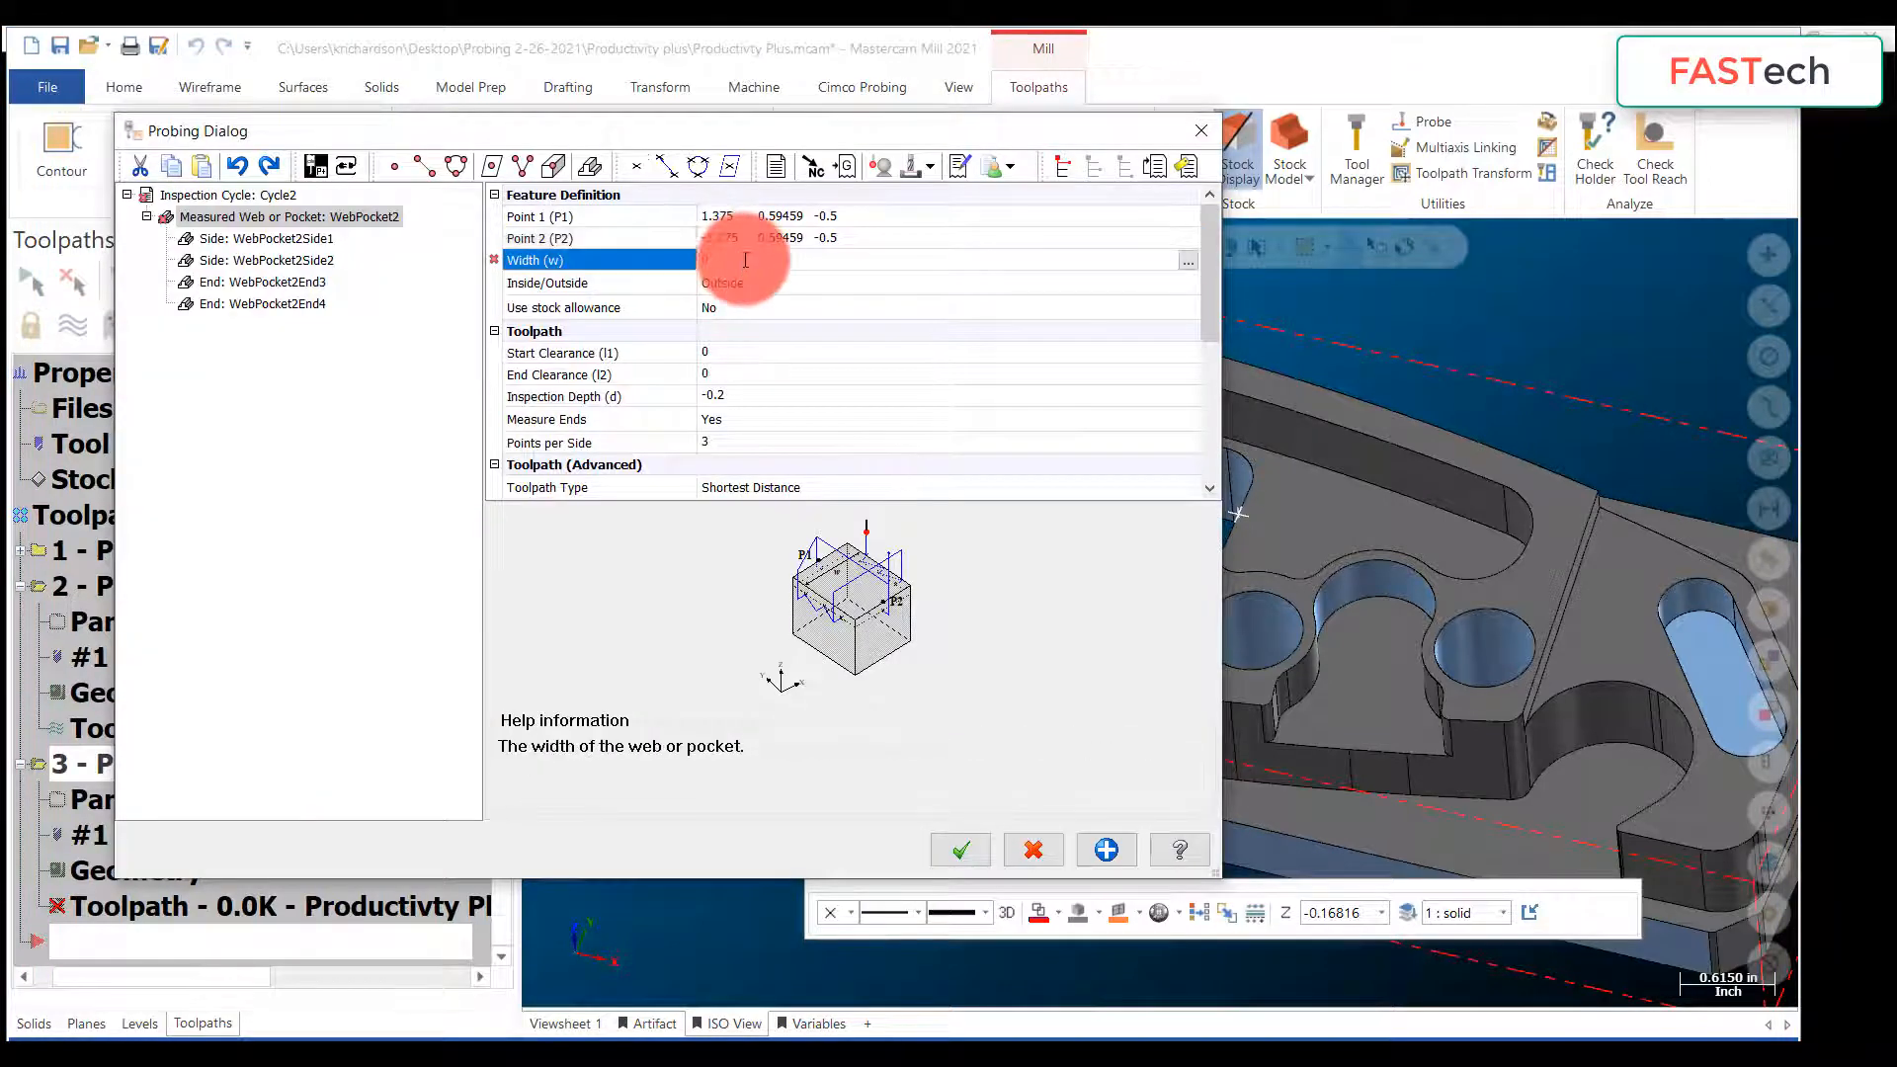
left_click(1185, 261)
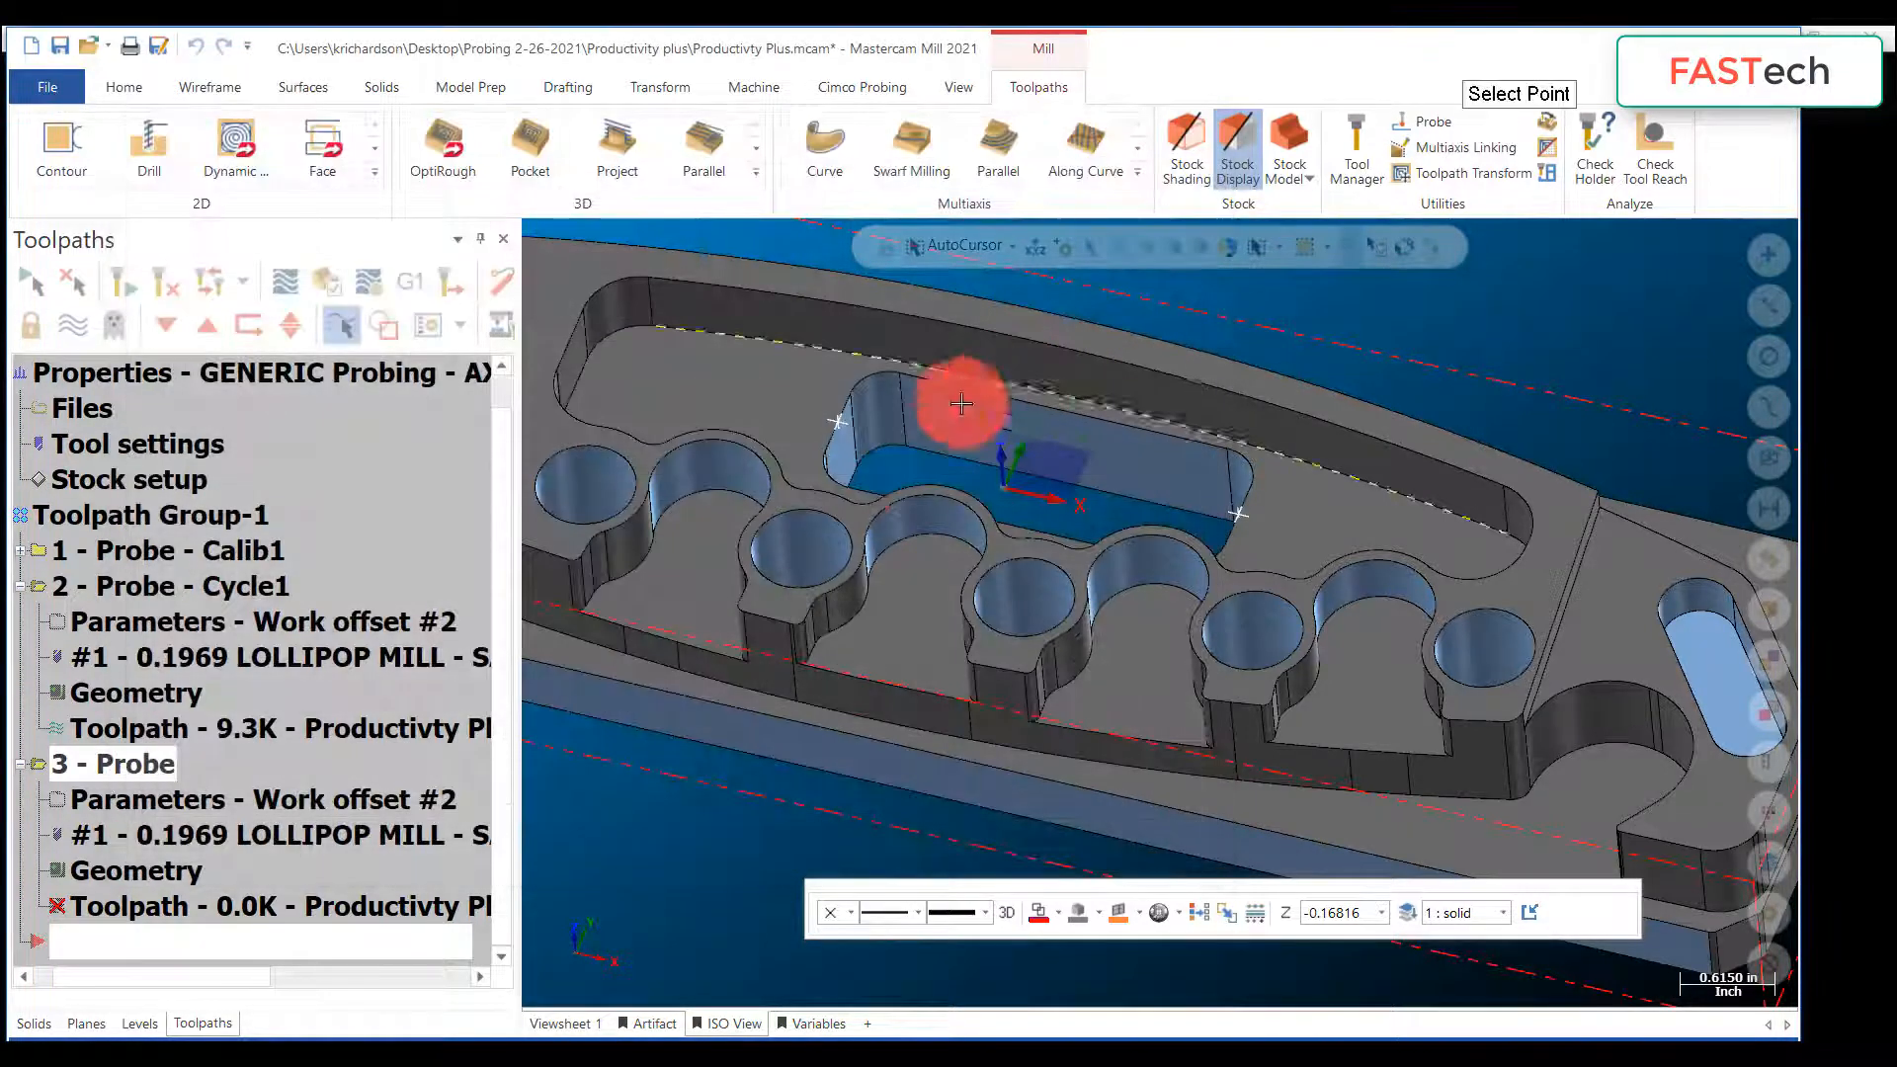
left_click(850, 492)
left_click(898, 370)
left_click(766, 282)
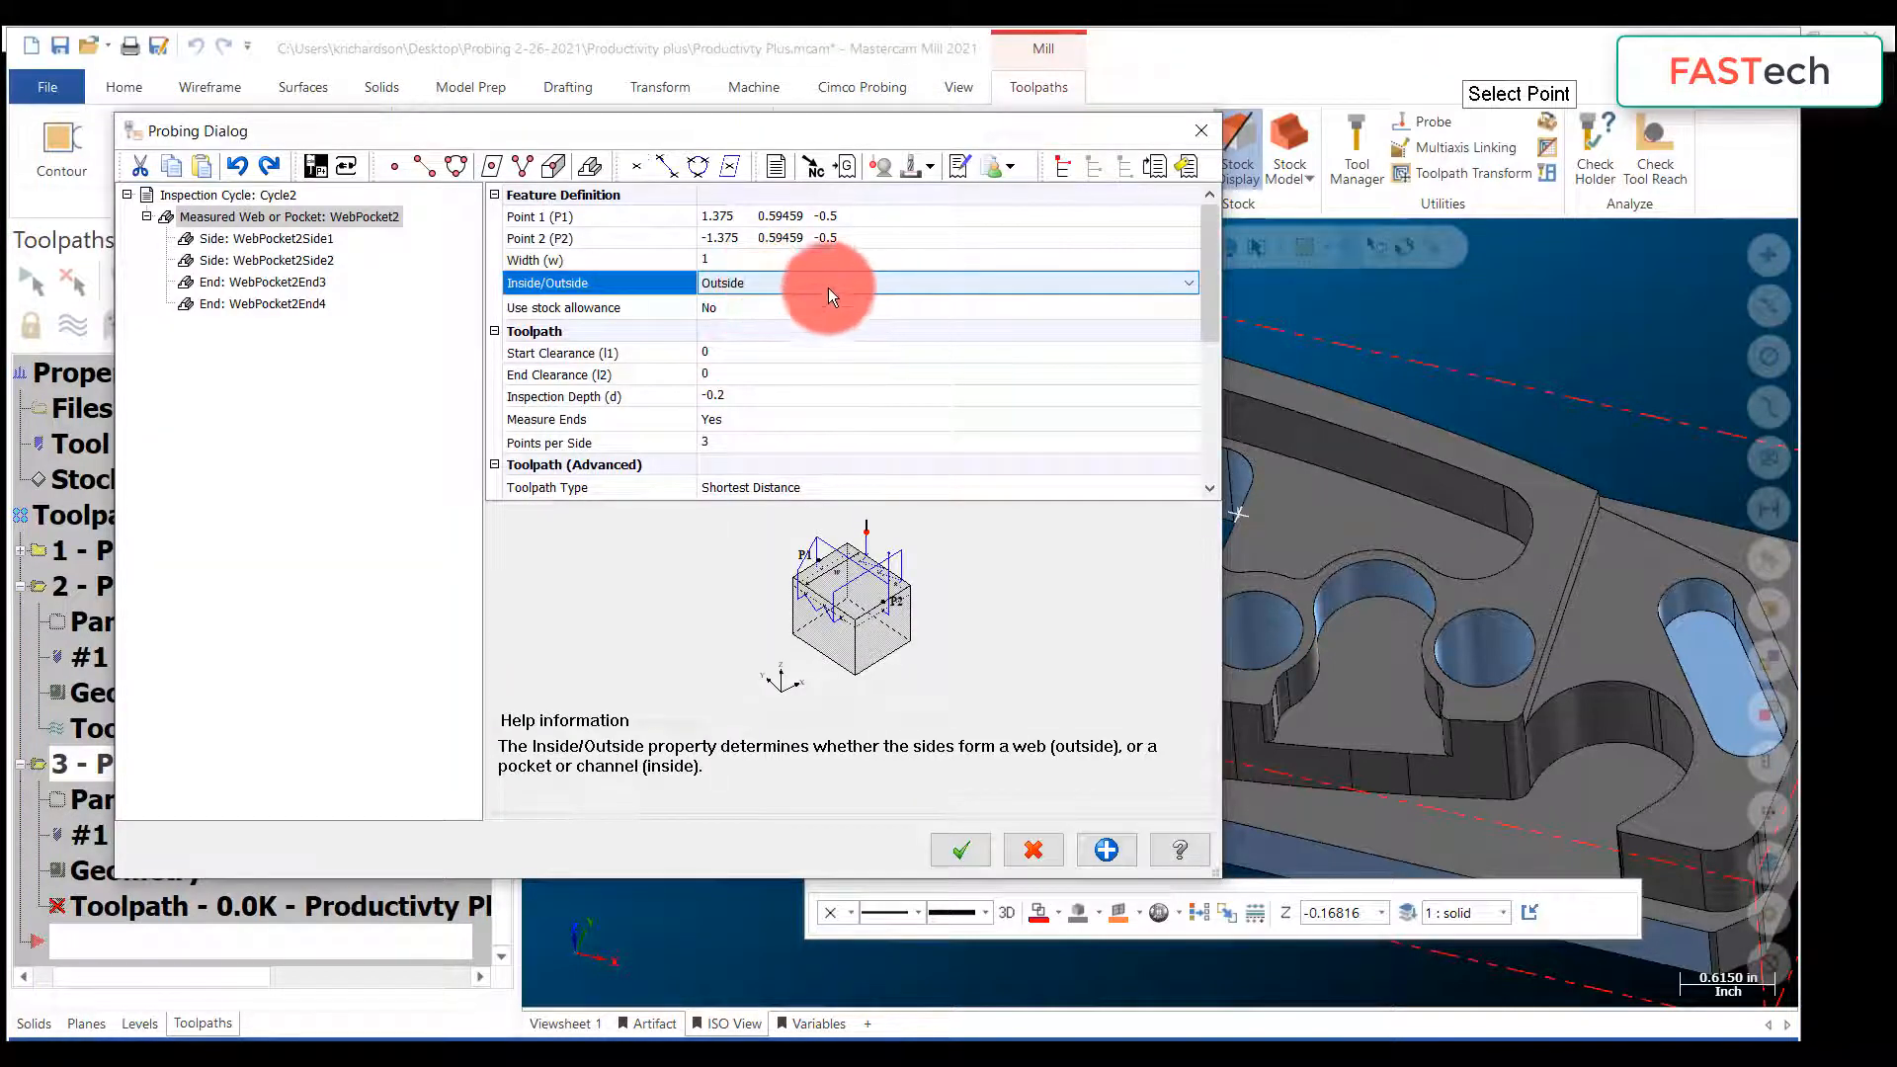
left_click(817, 282)
left_click(779, 306)
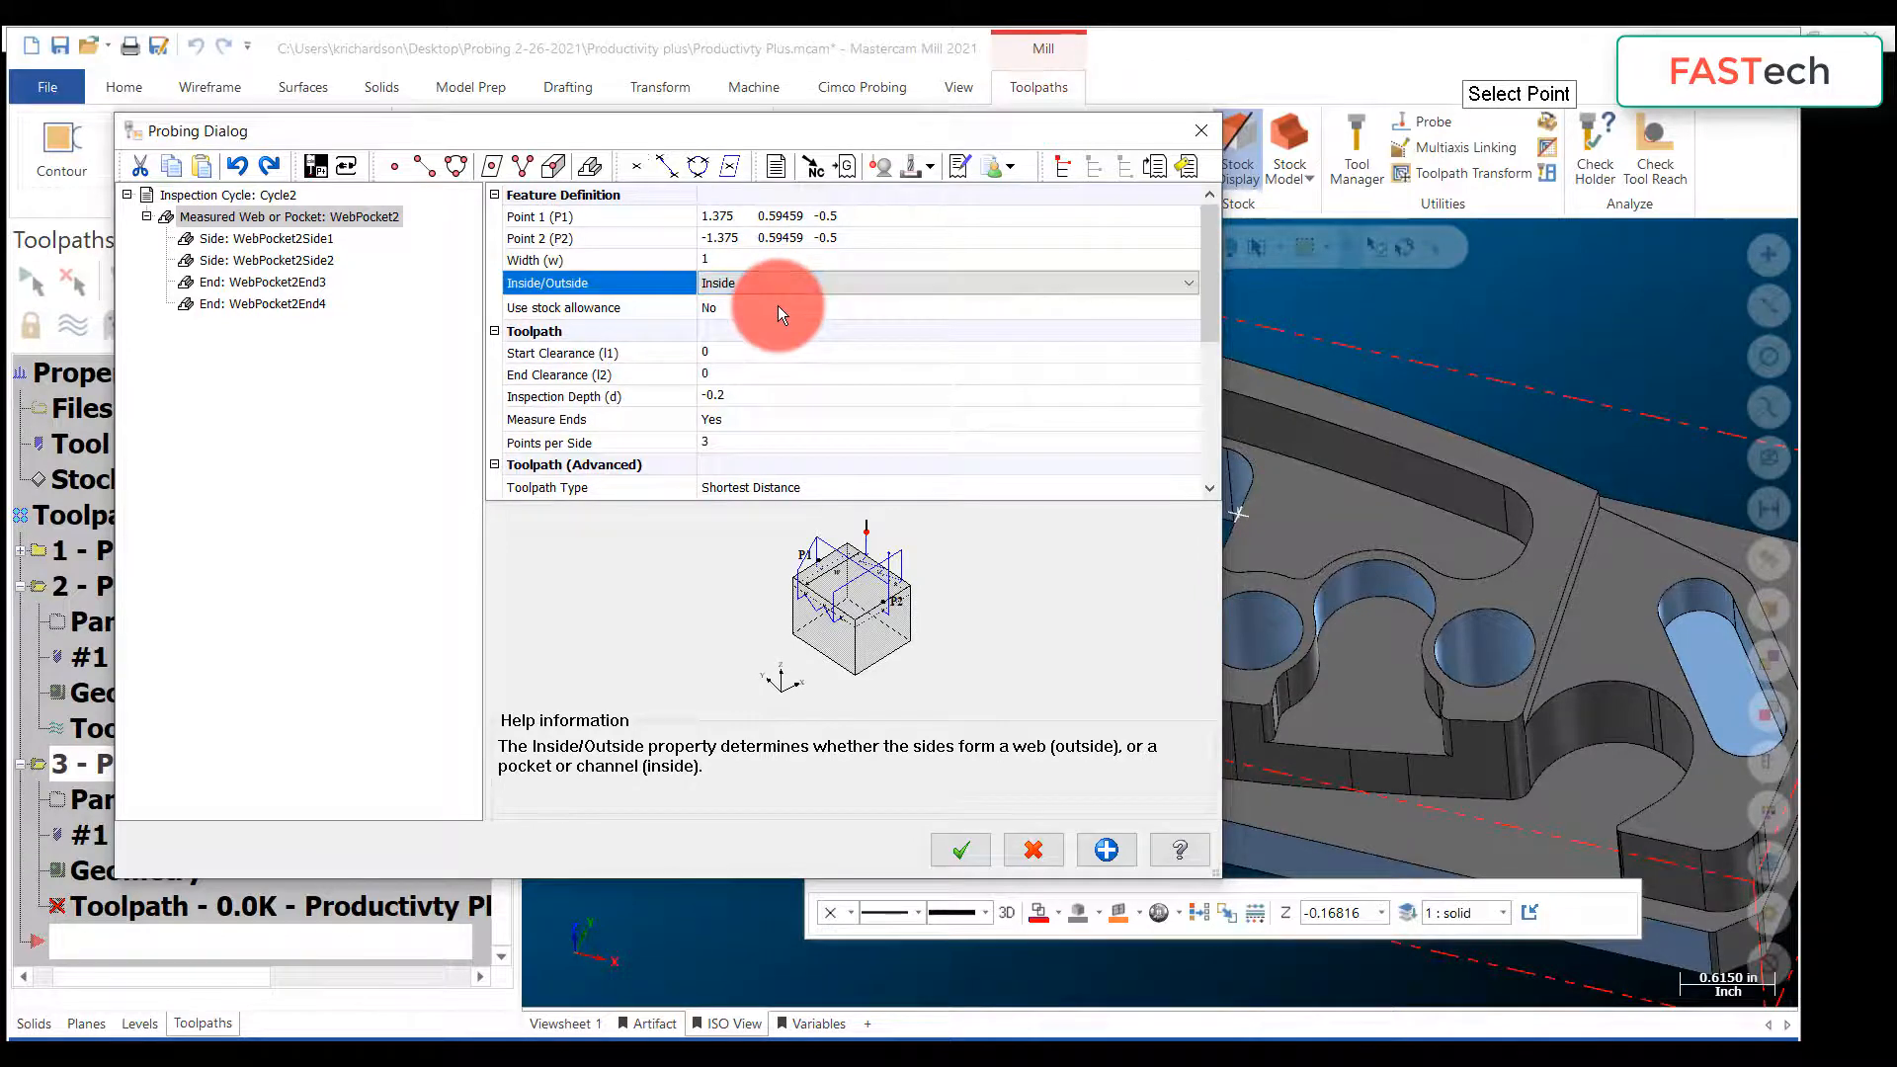
Step: Set the pocket feature's start and end clearances to 0.375 and its inspection depth to -0.3
left_click(731, 354)
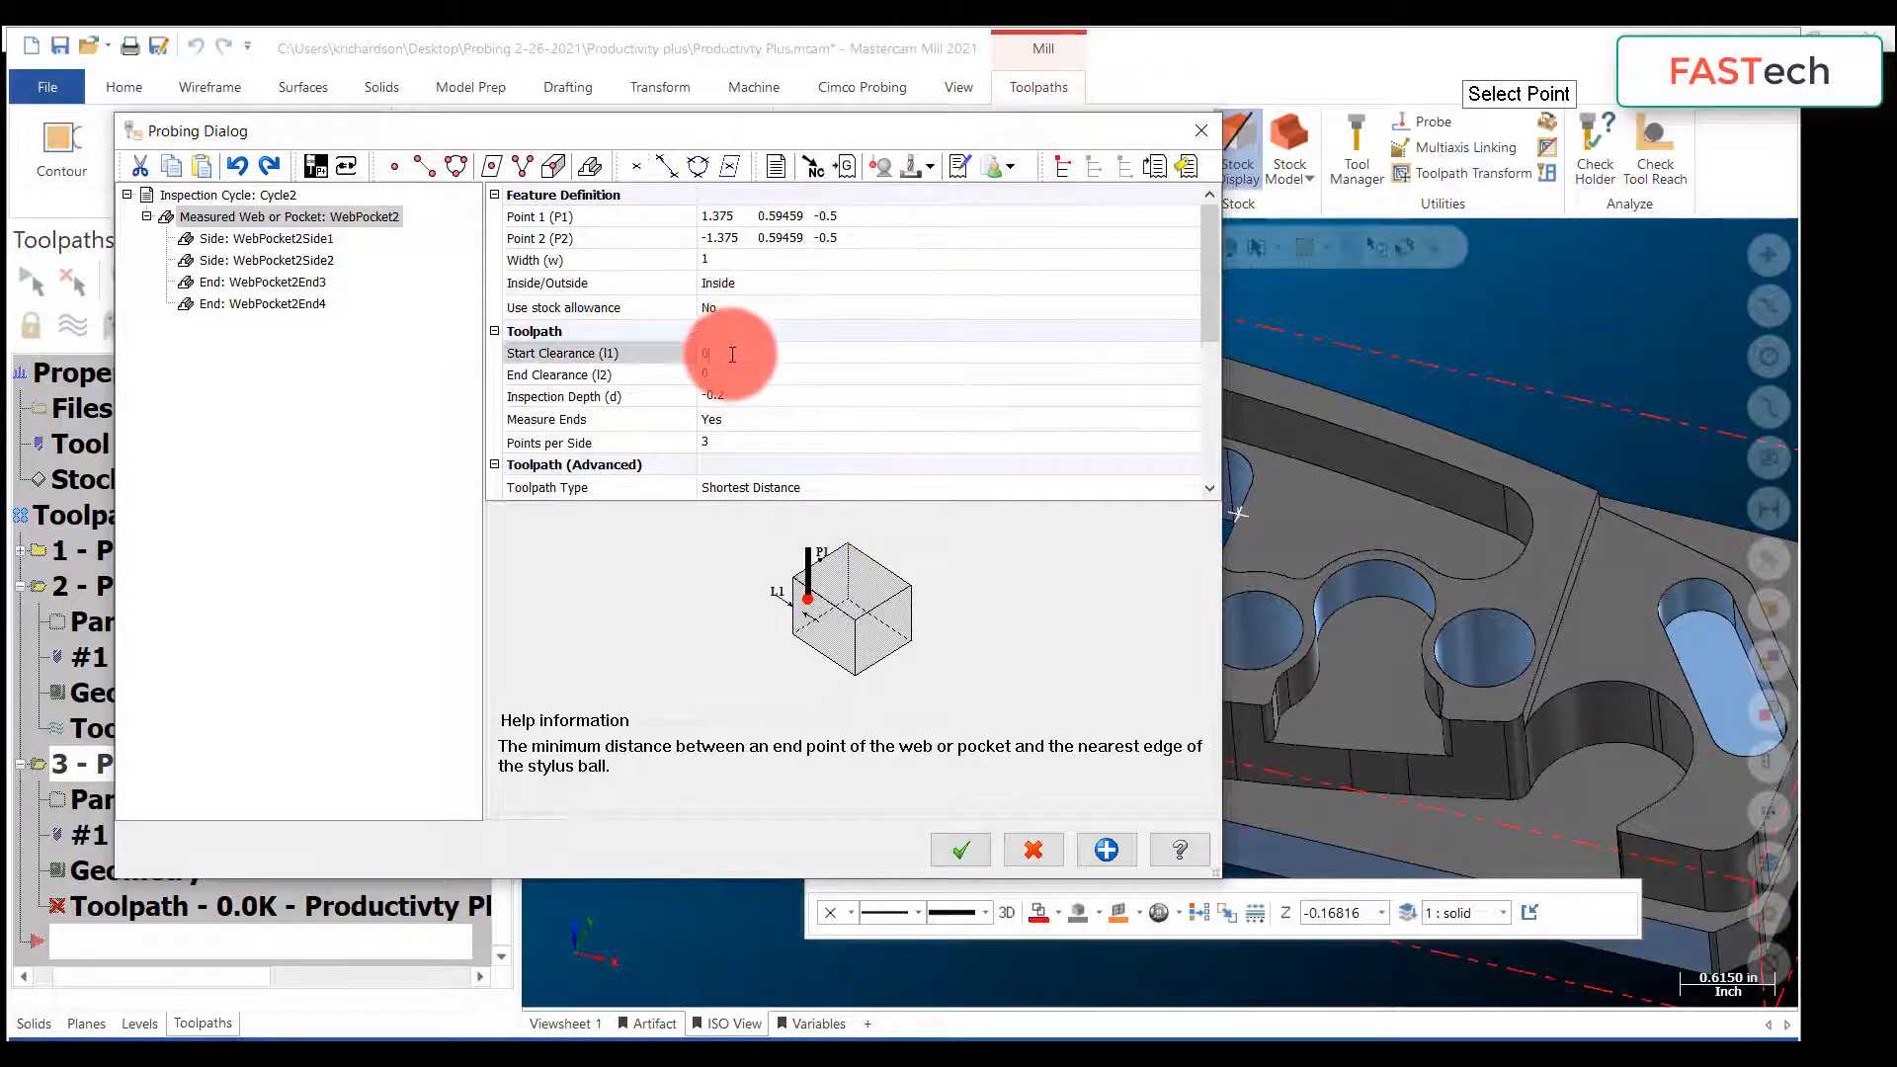
type("0.375")
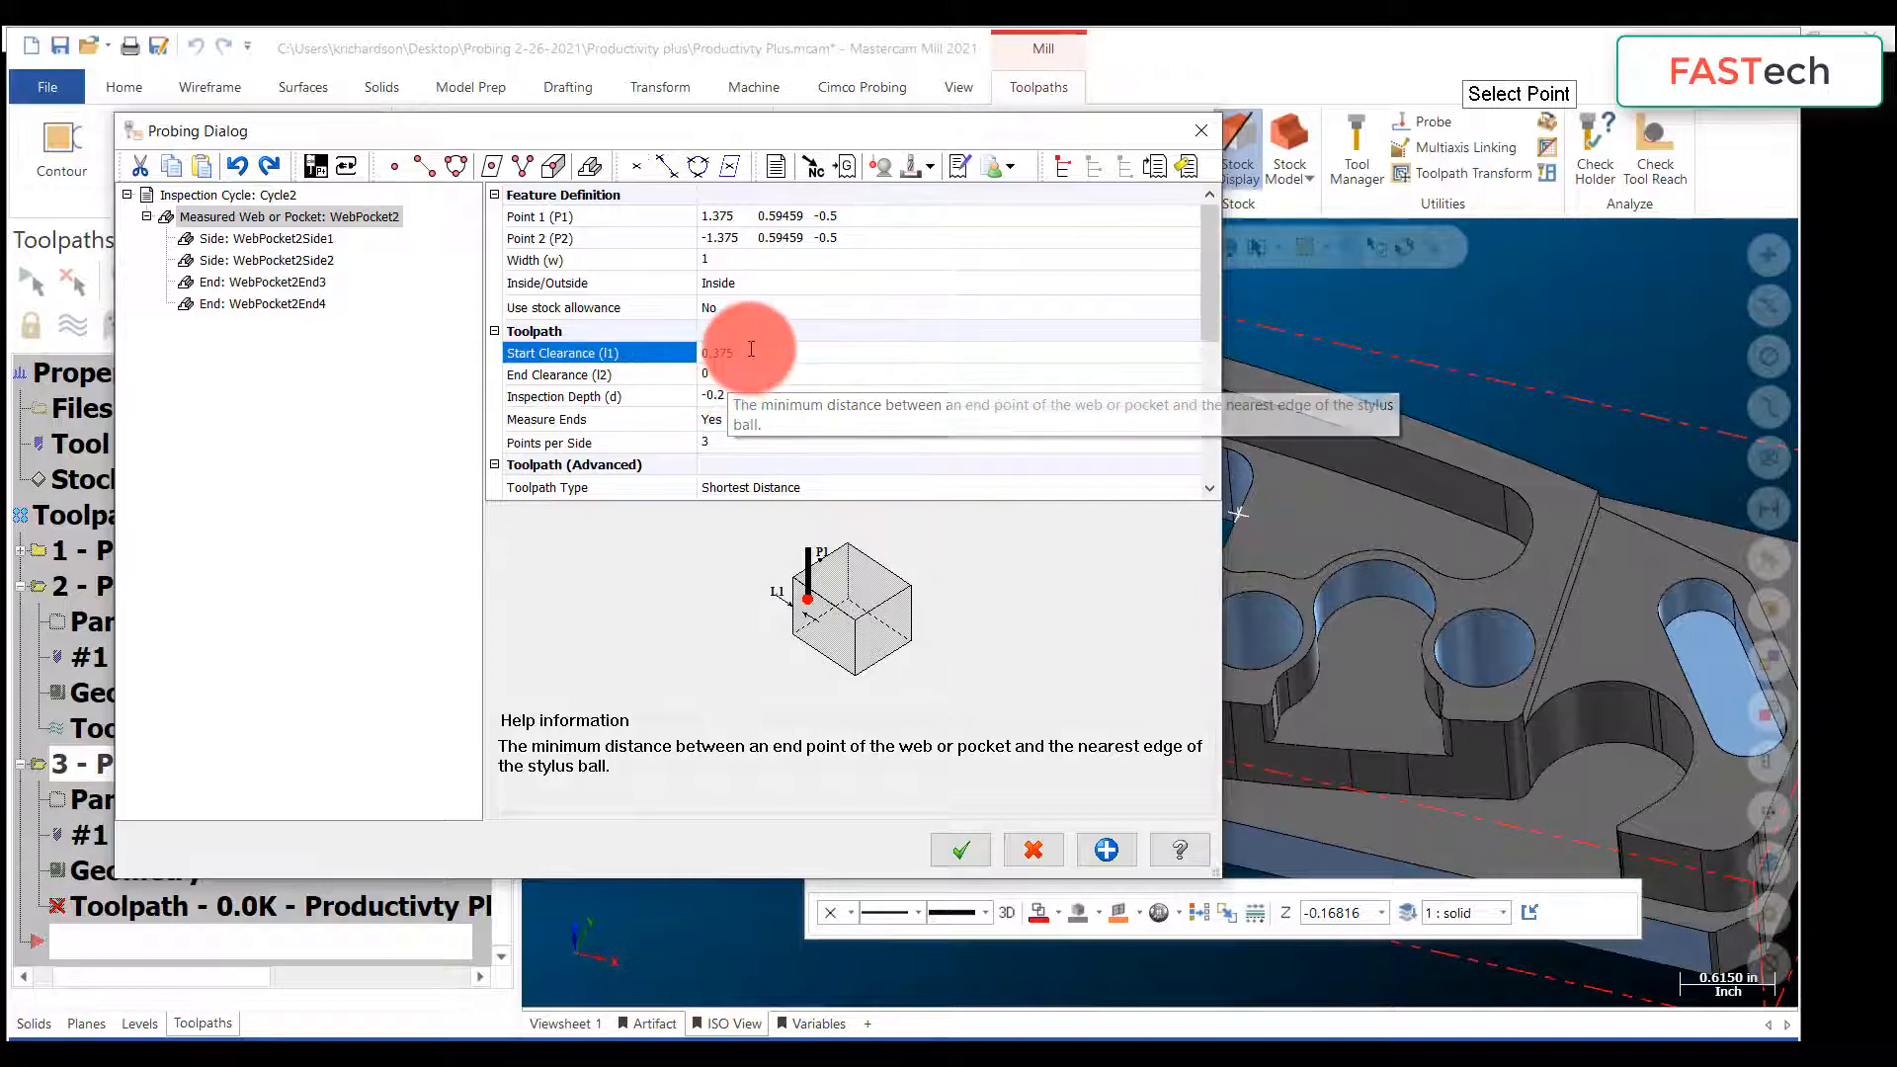
left_click(741, 373)
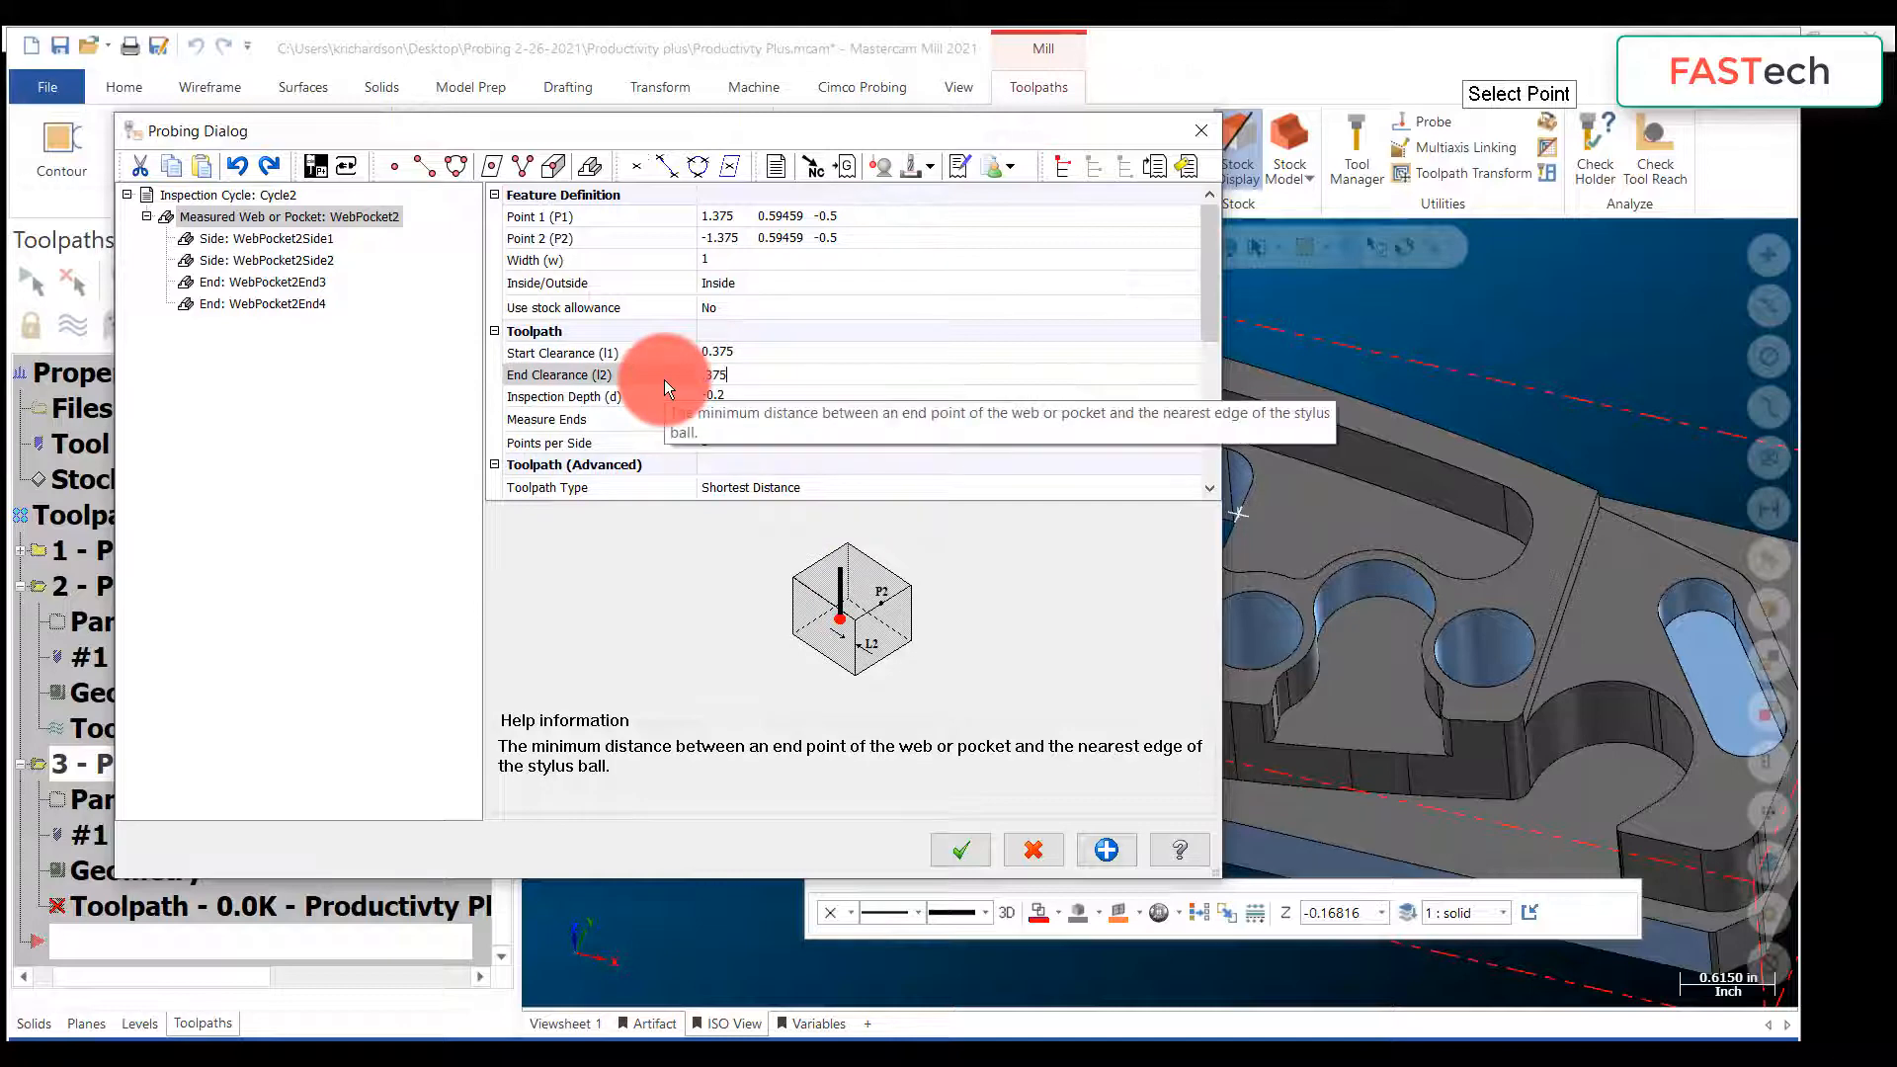
left_click(762, 395)
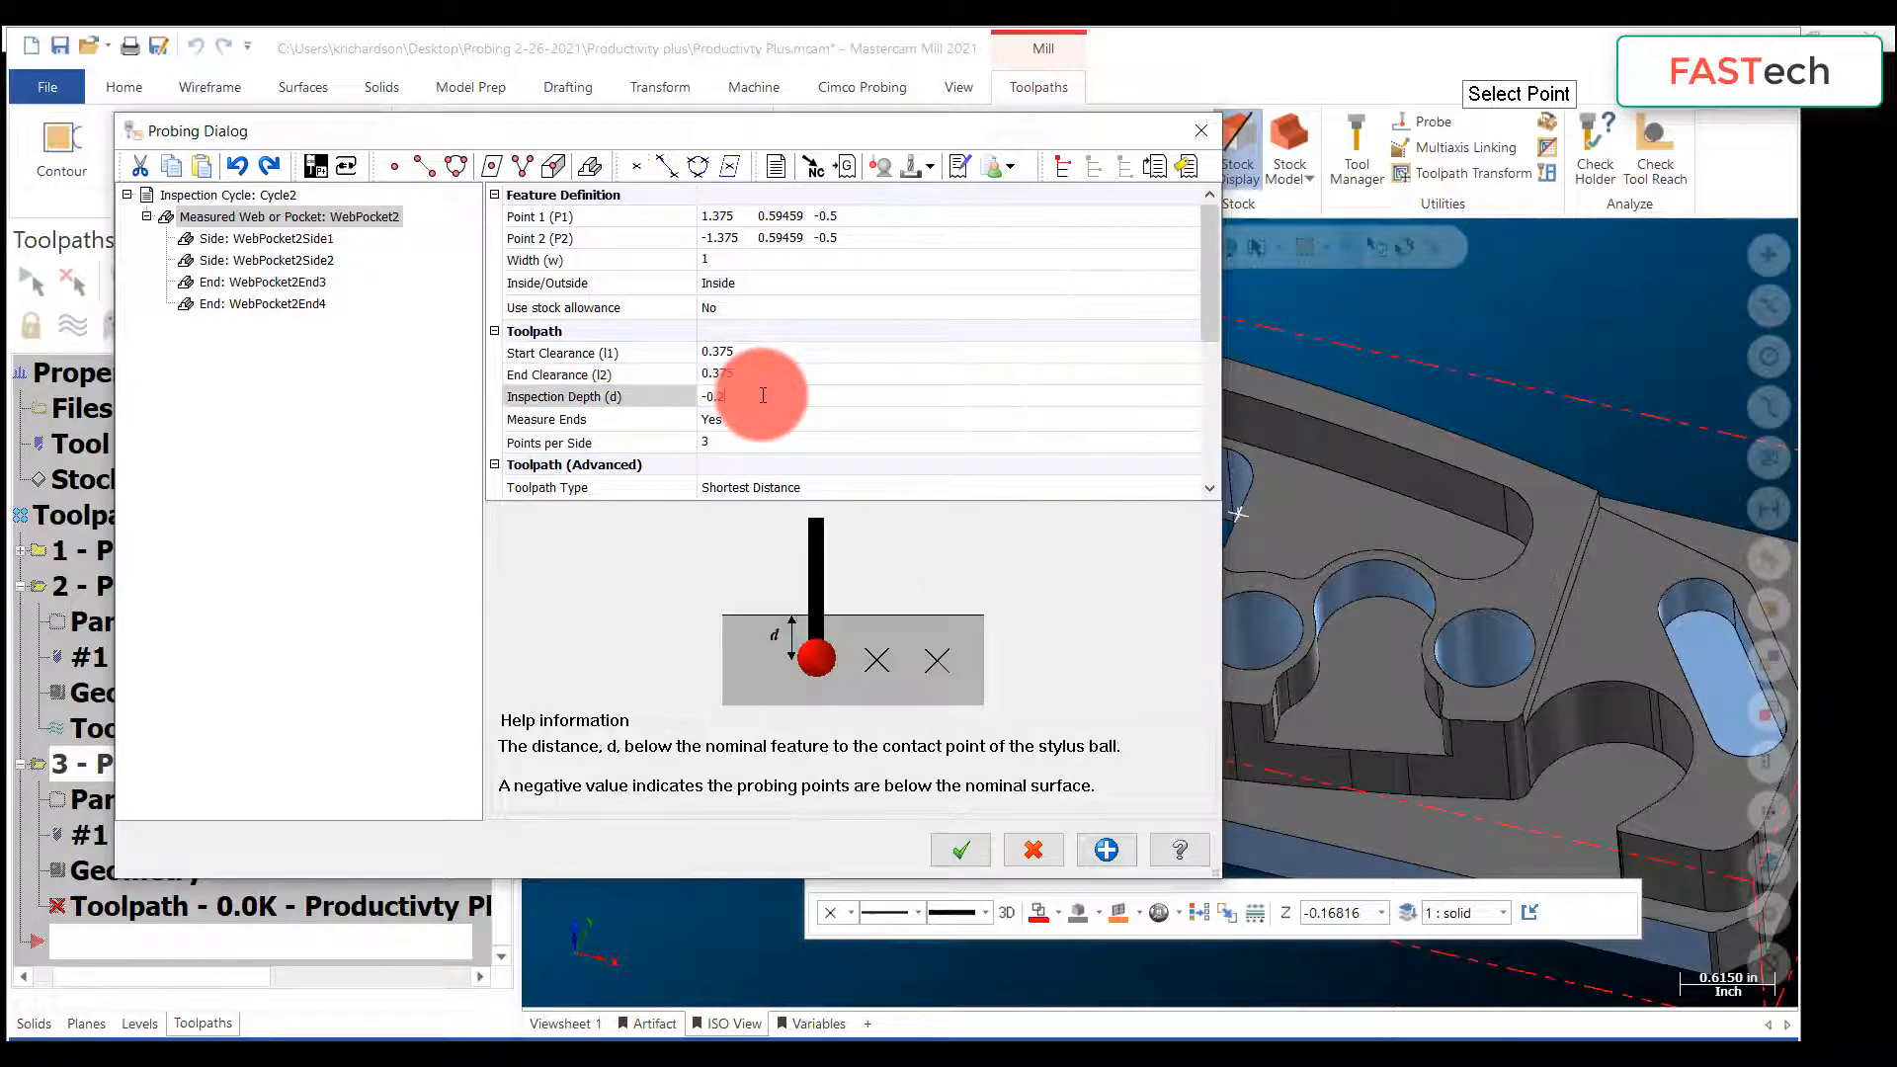
left_click(635, 396)
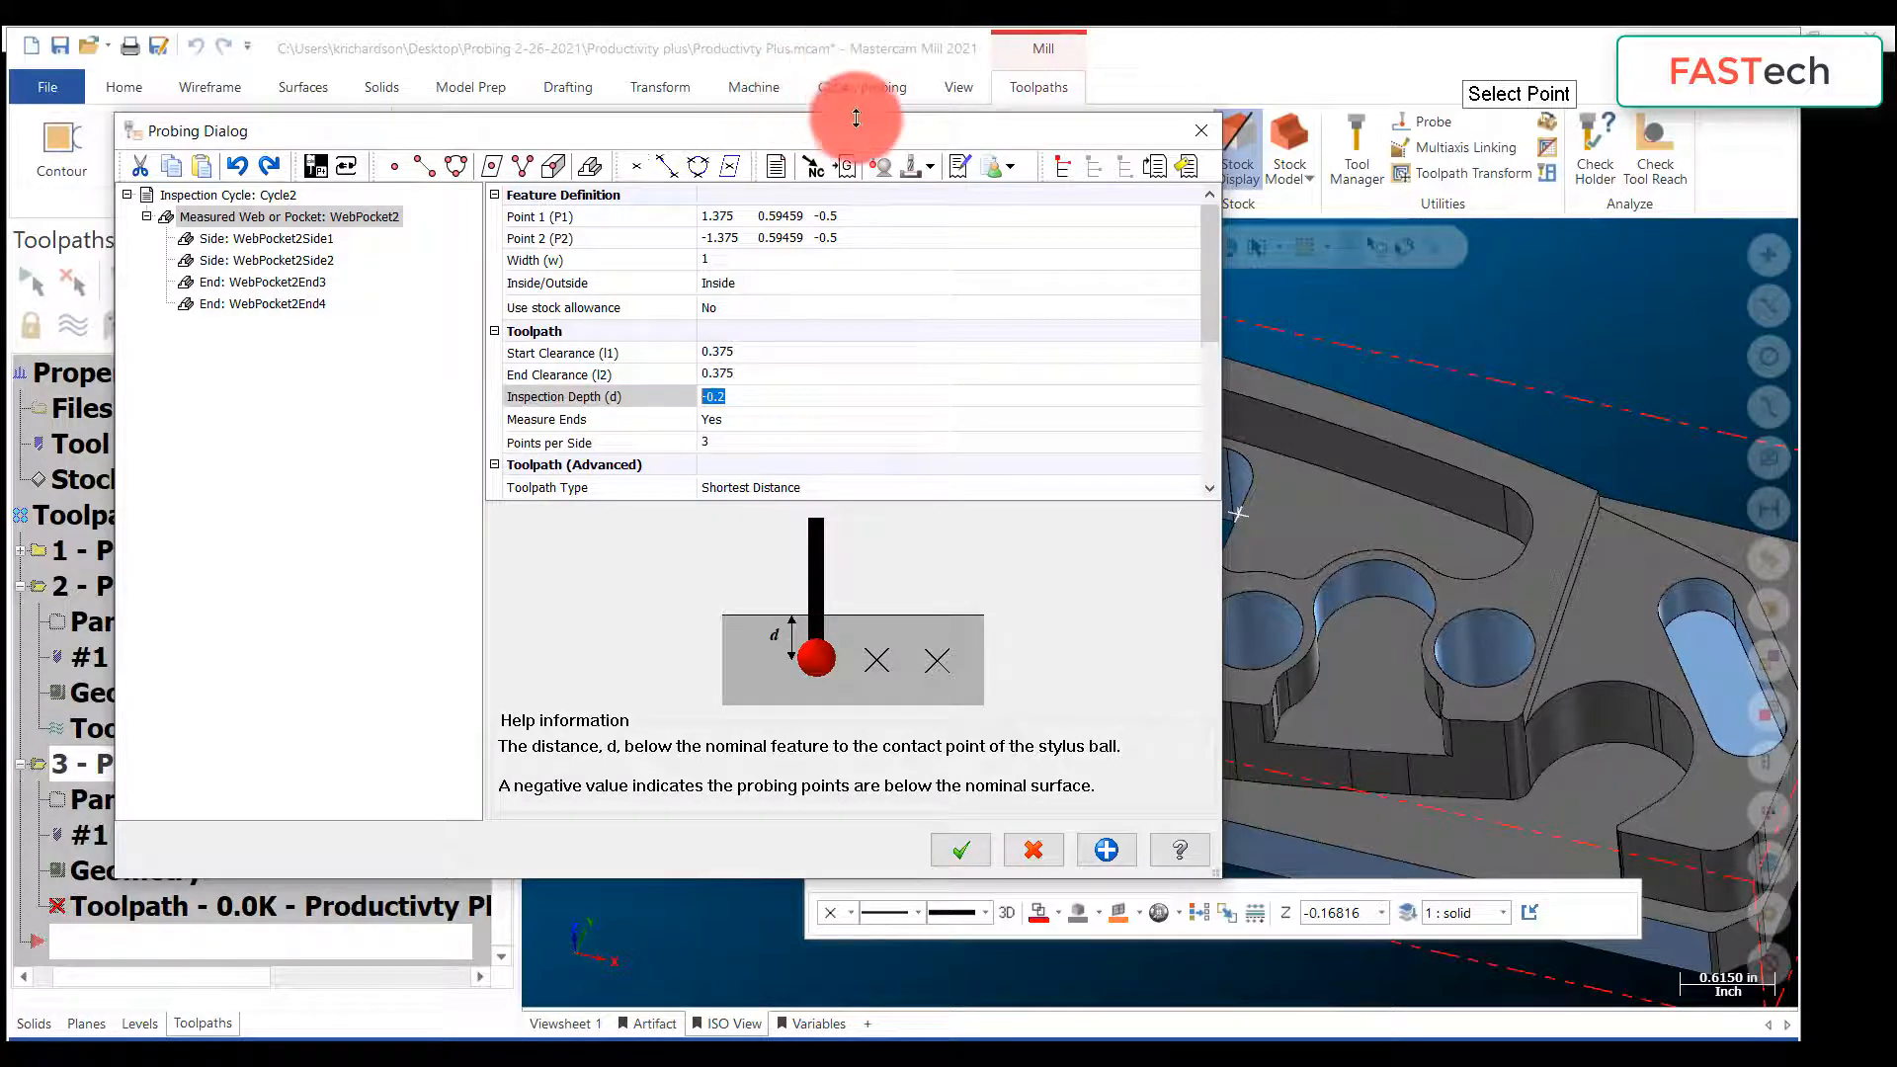
left_click_drag(856, 126, 618, 98)
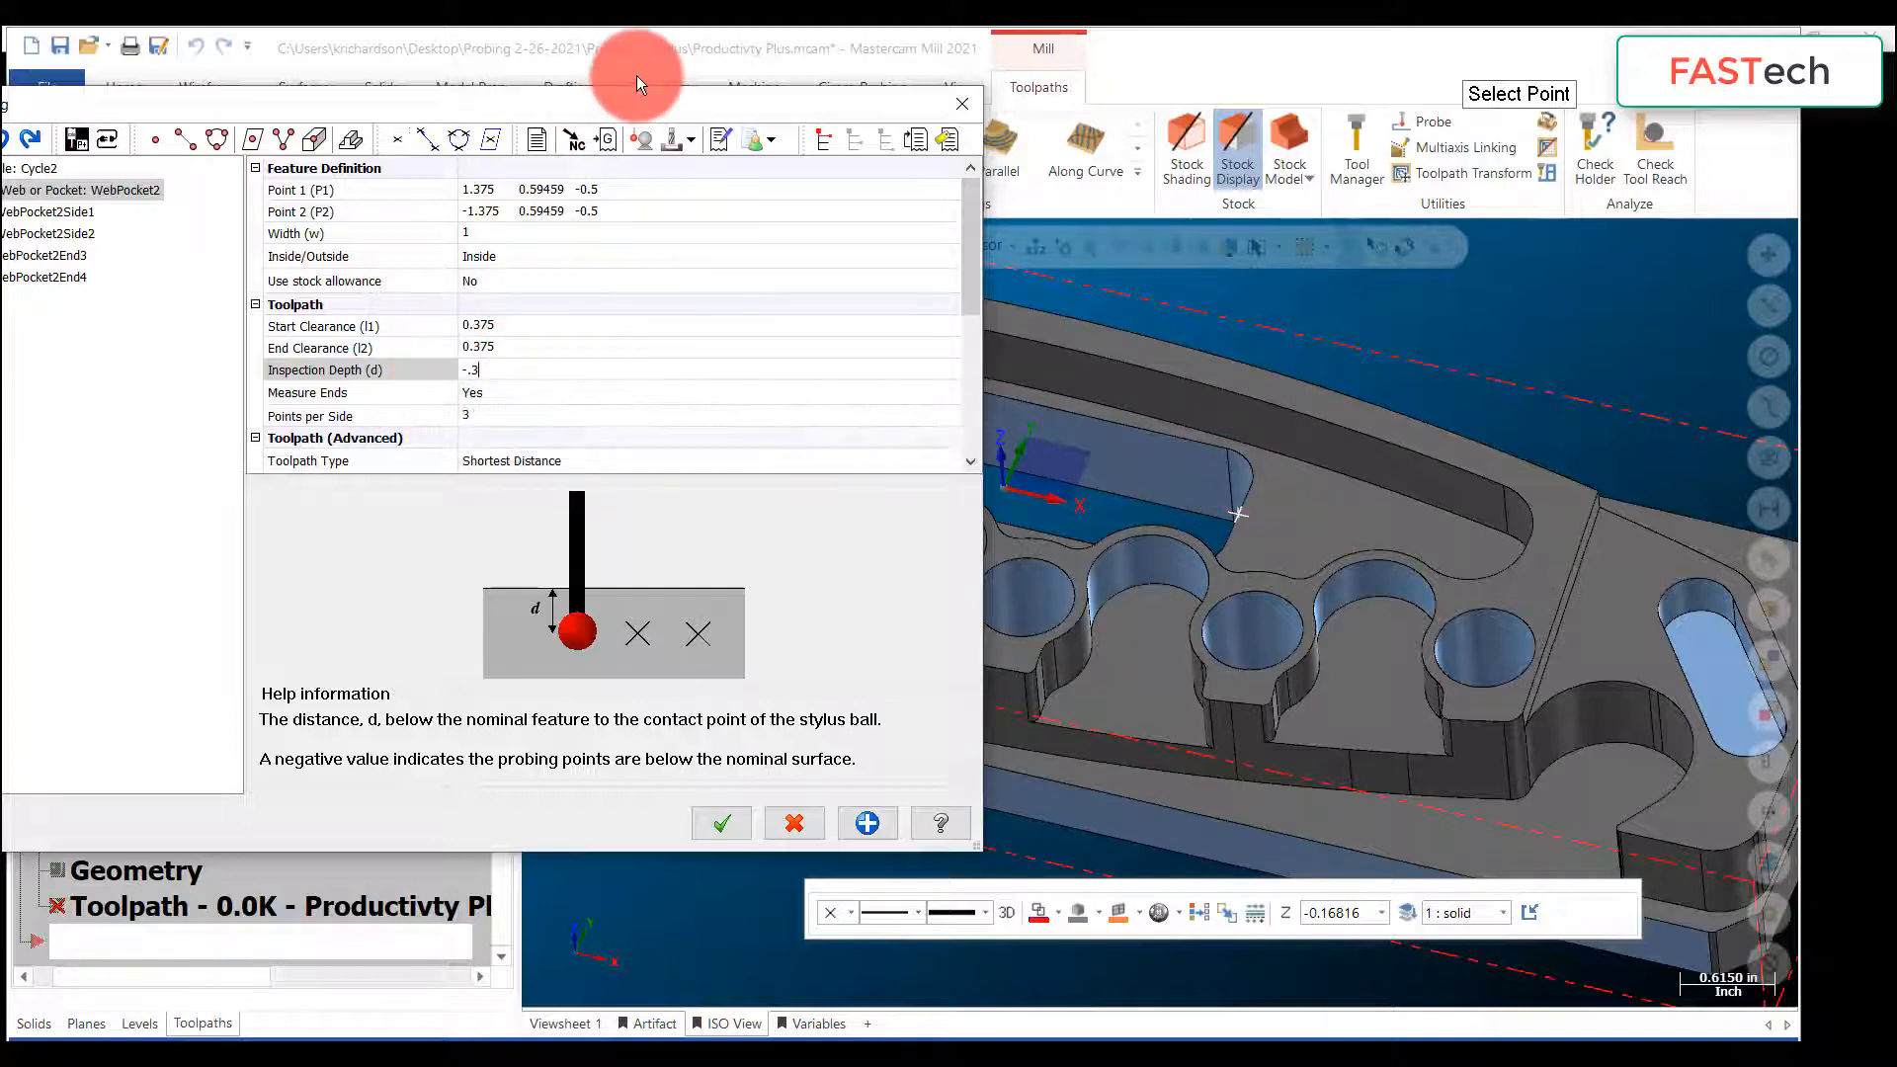
left_click_drag(637, 105, 773, 95)
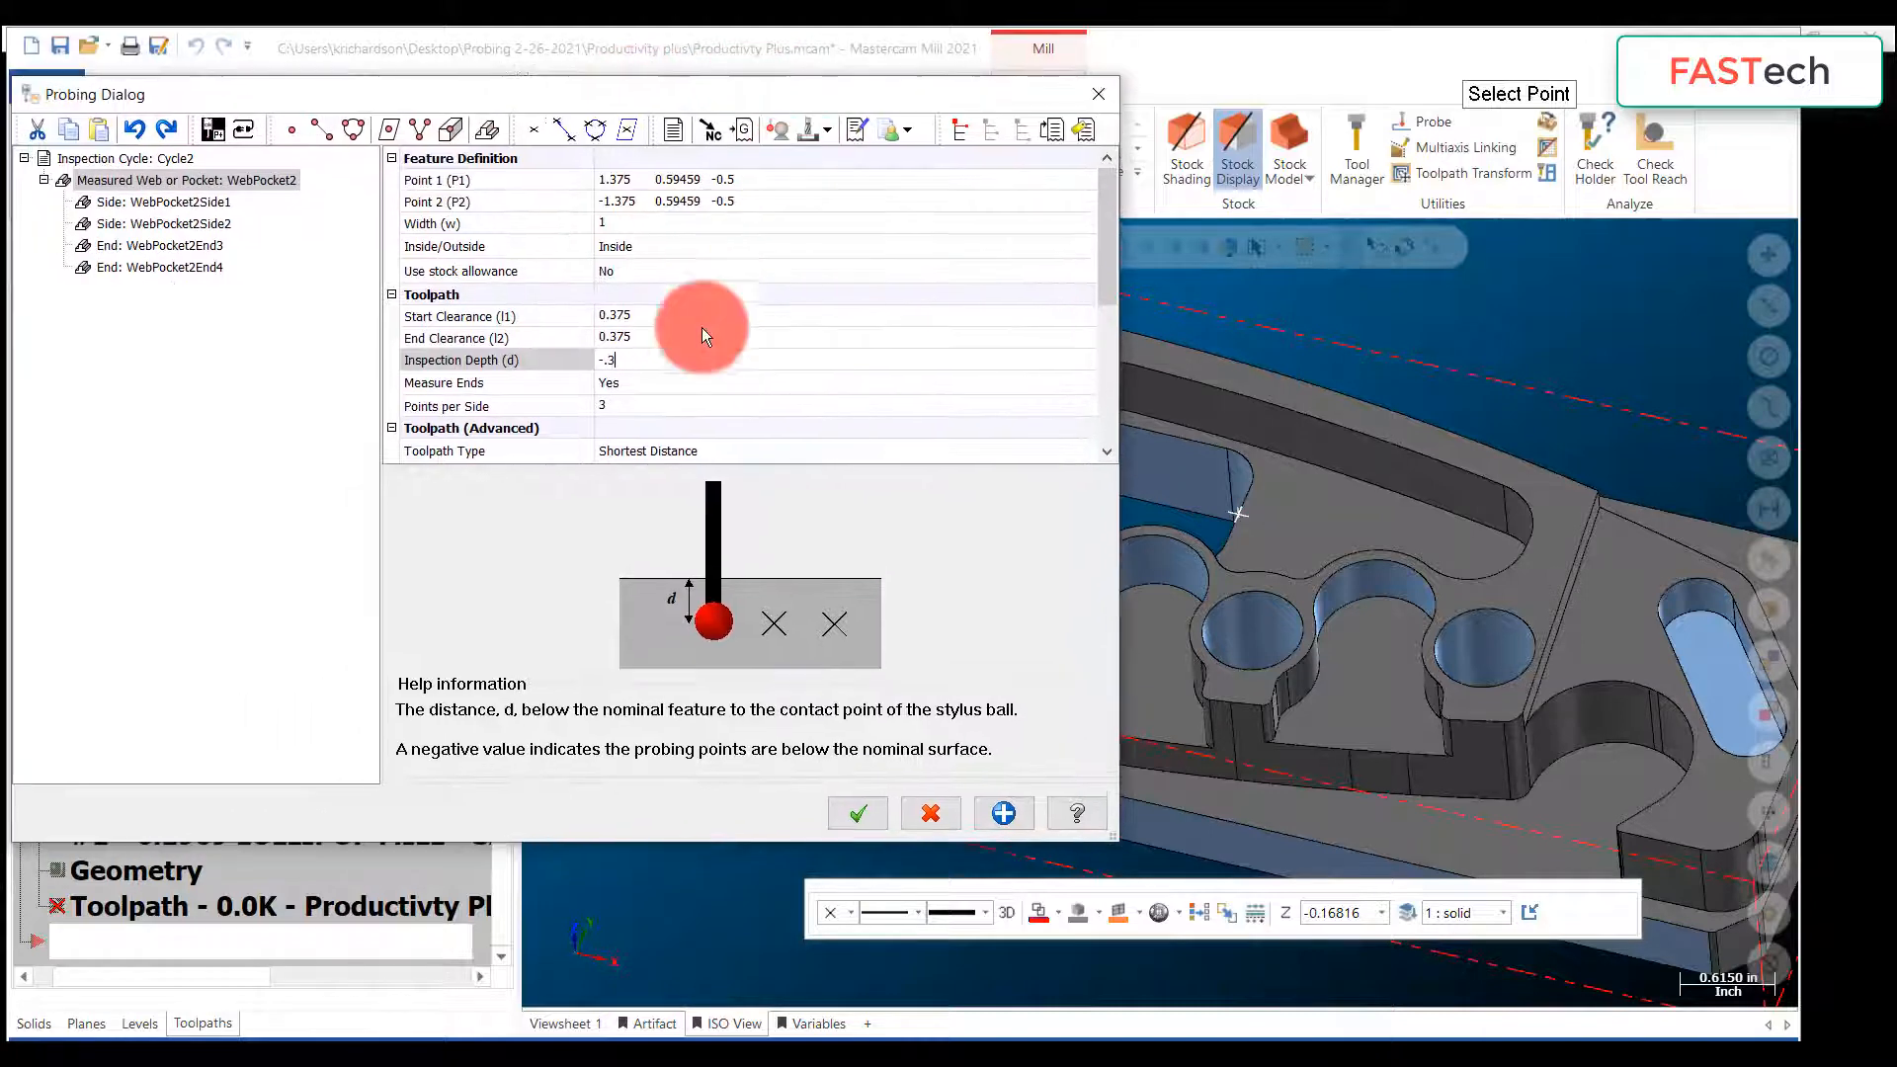
Step: Set the pocket feature to measure 2 points per side with a Linear toolpath type
left_click(625, 402)
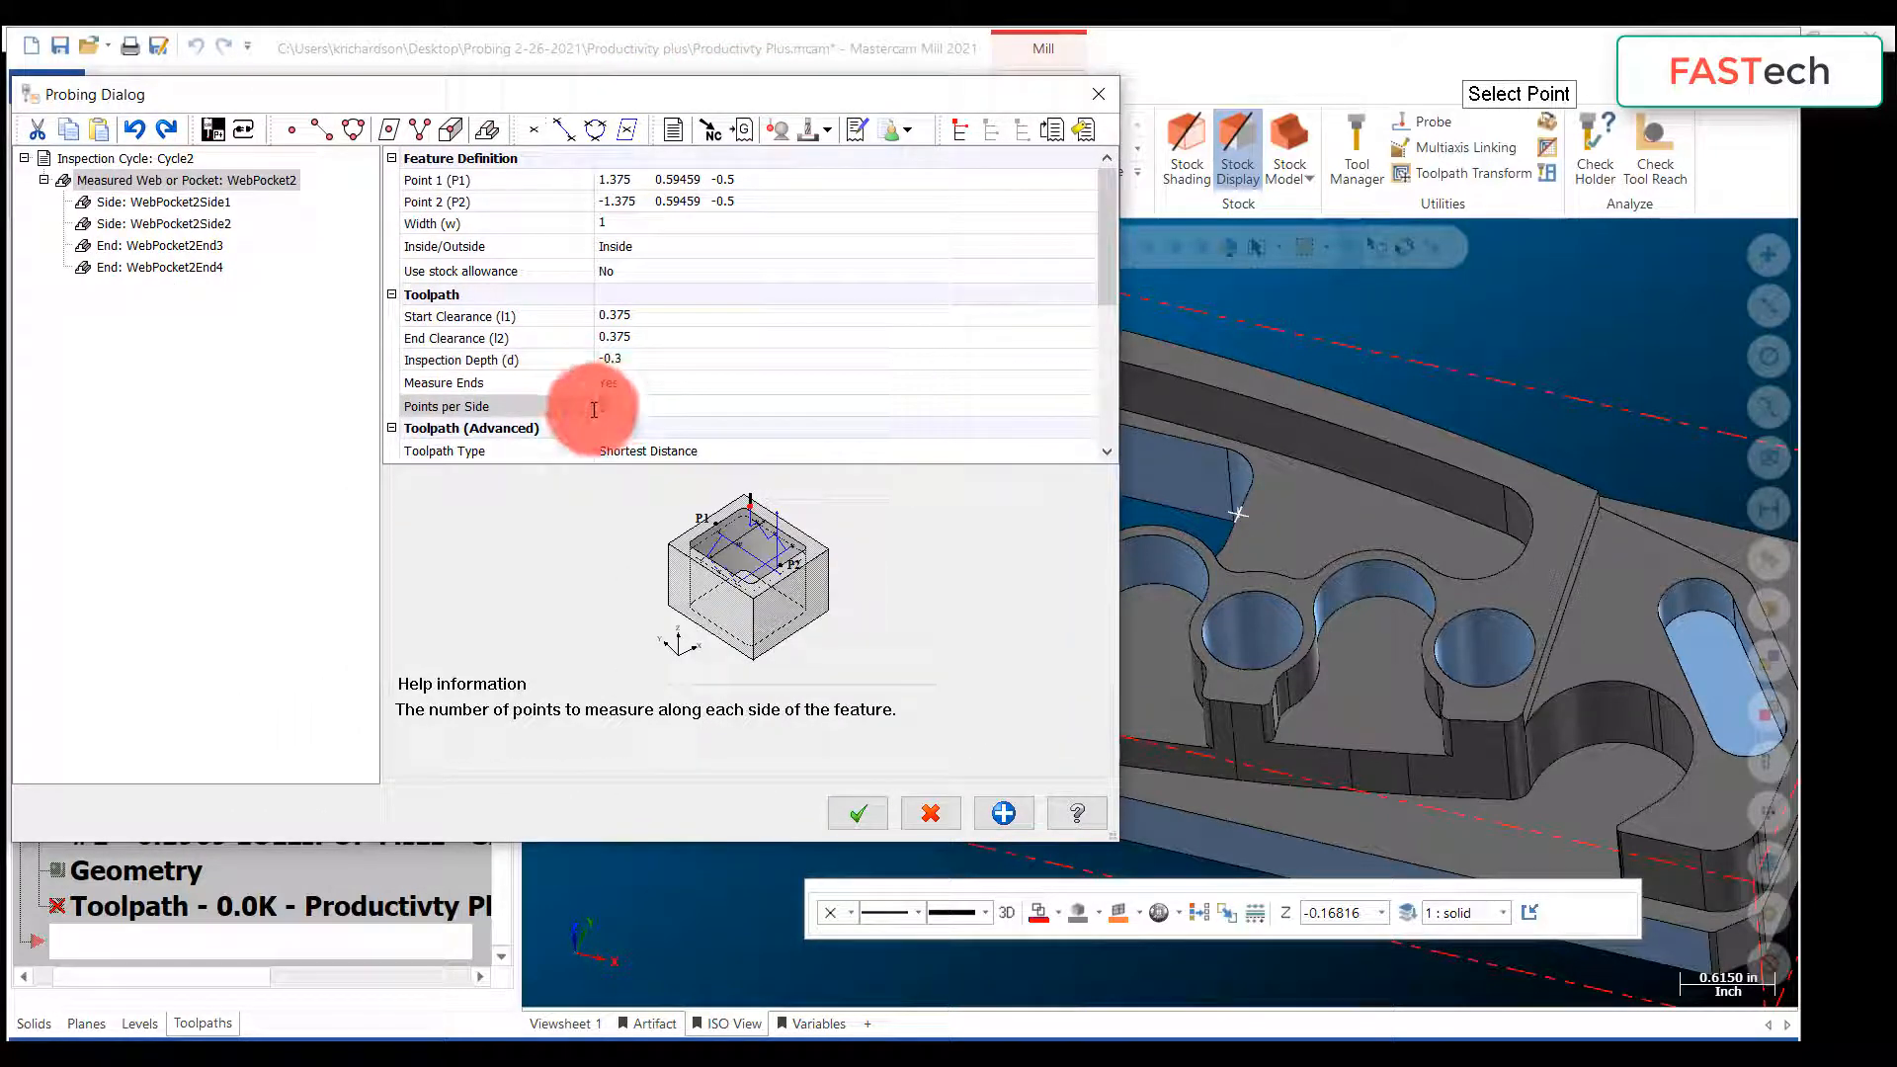
scroll(874, 415, "down", 1)
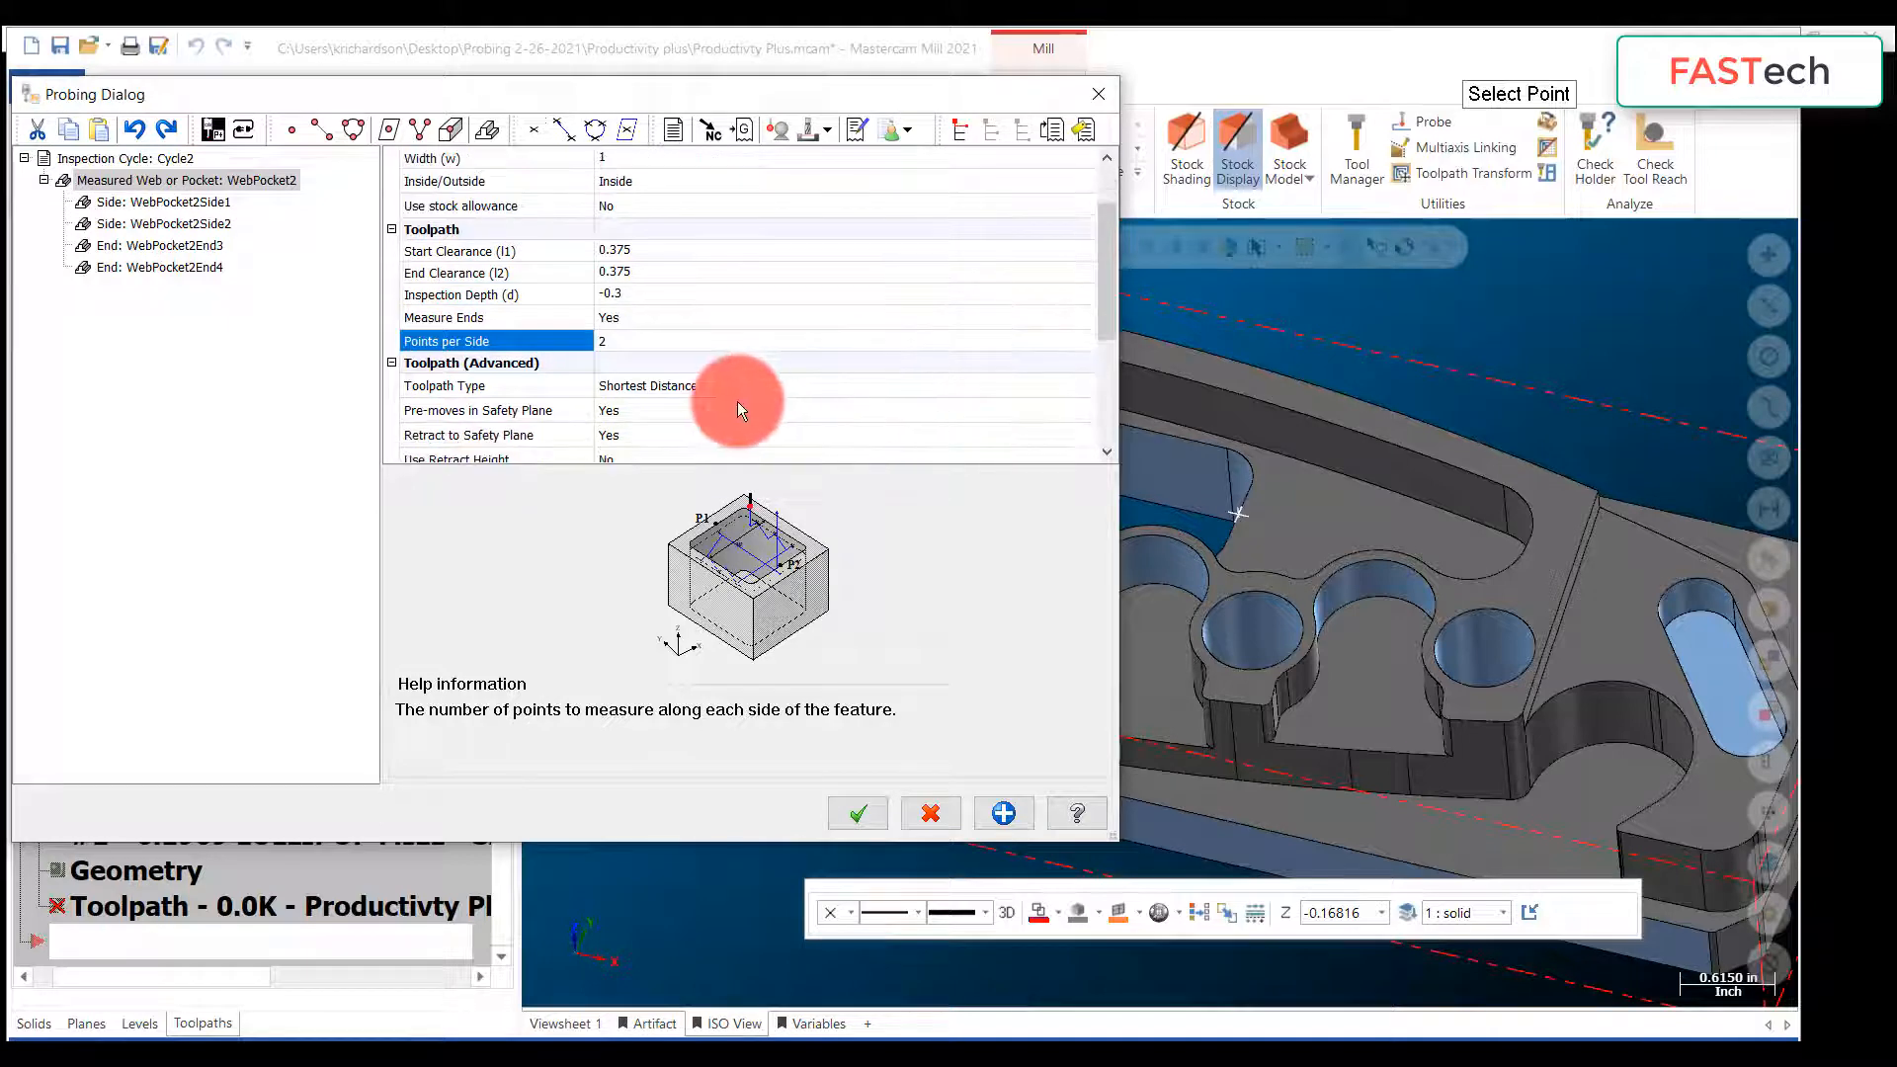
left_click(722, 394)
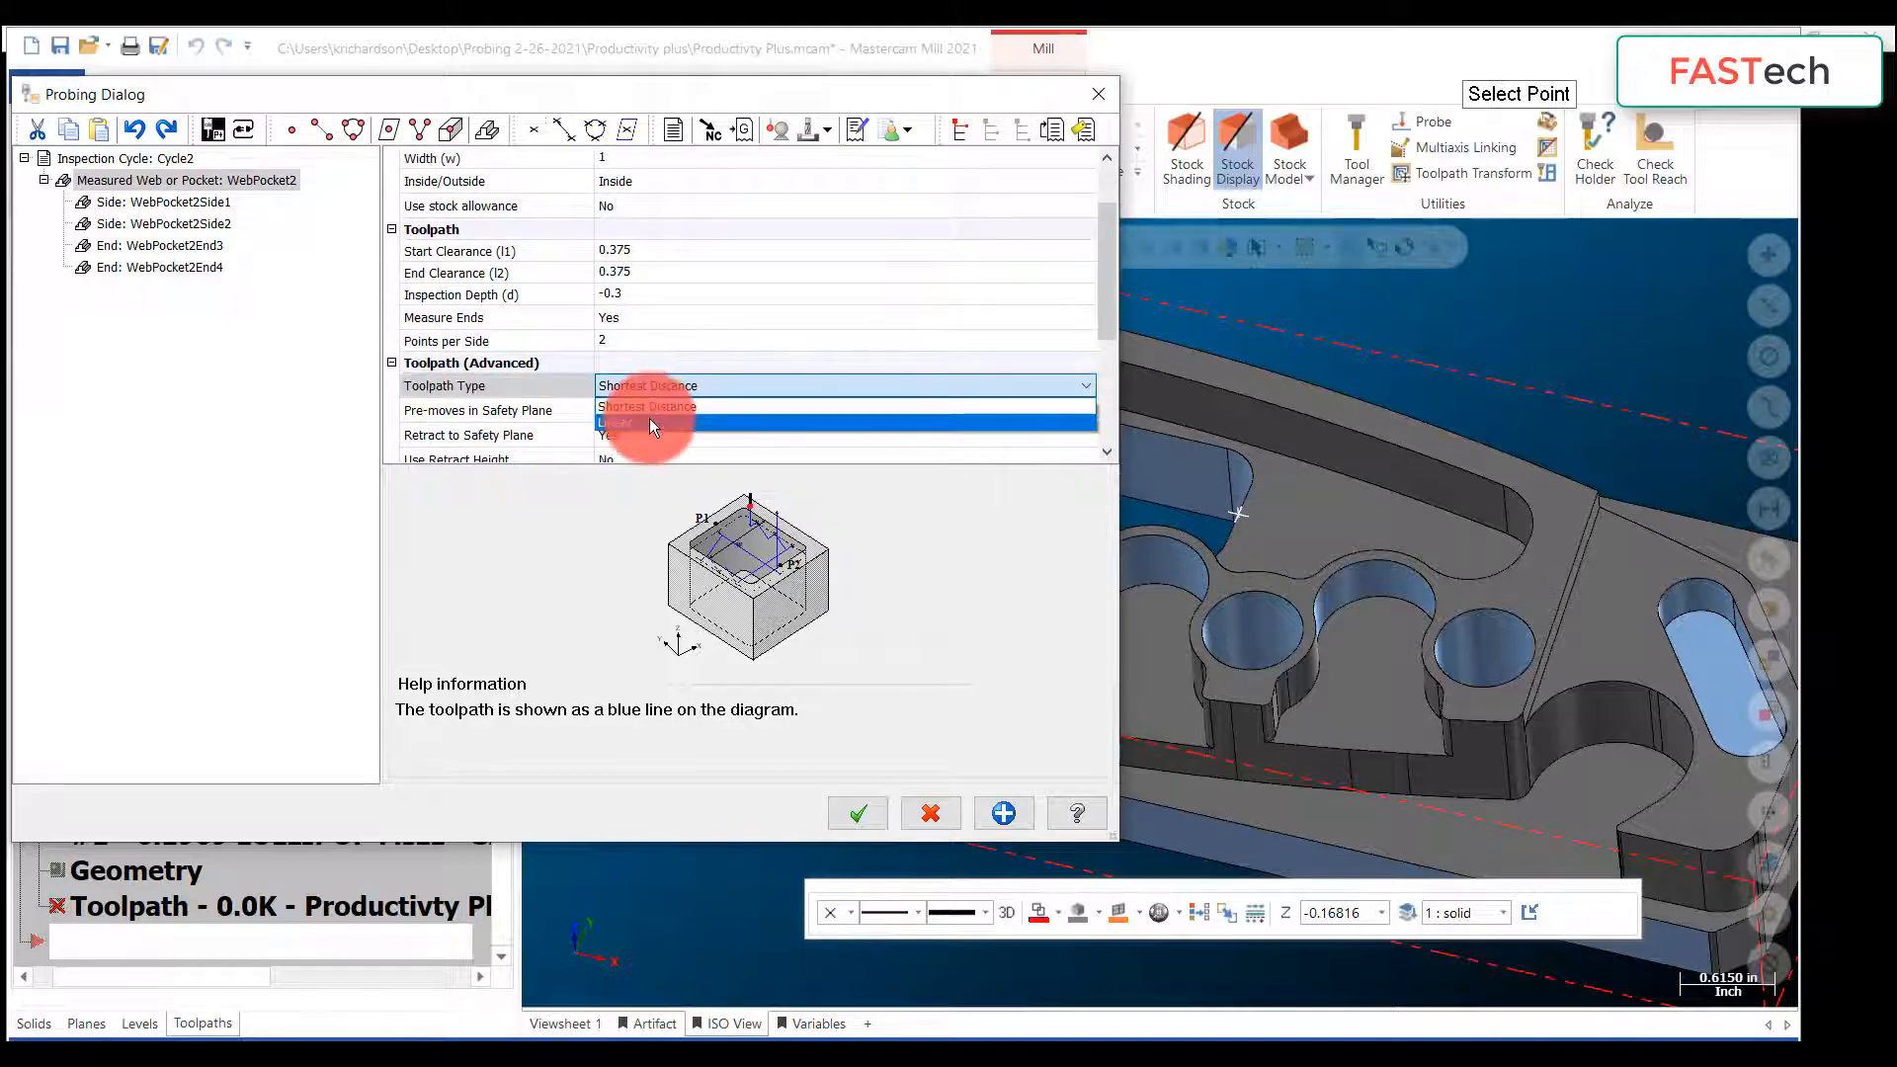
left_click(650, 415)
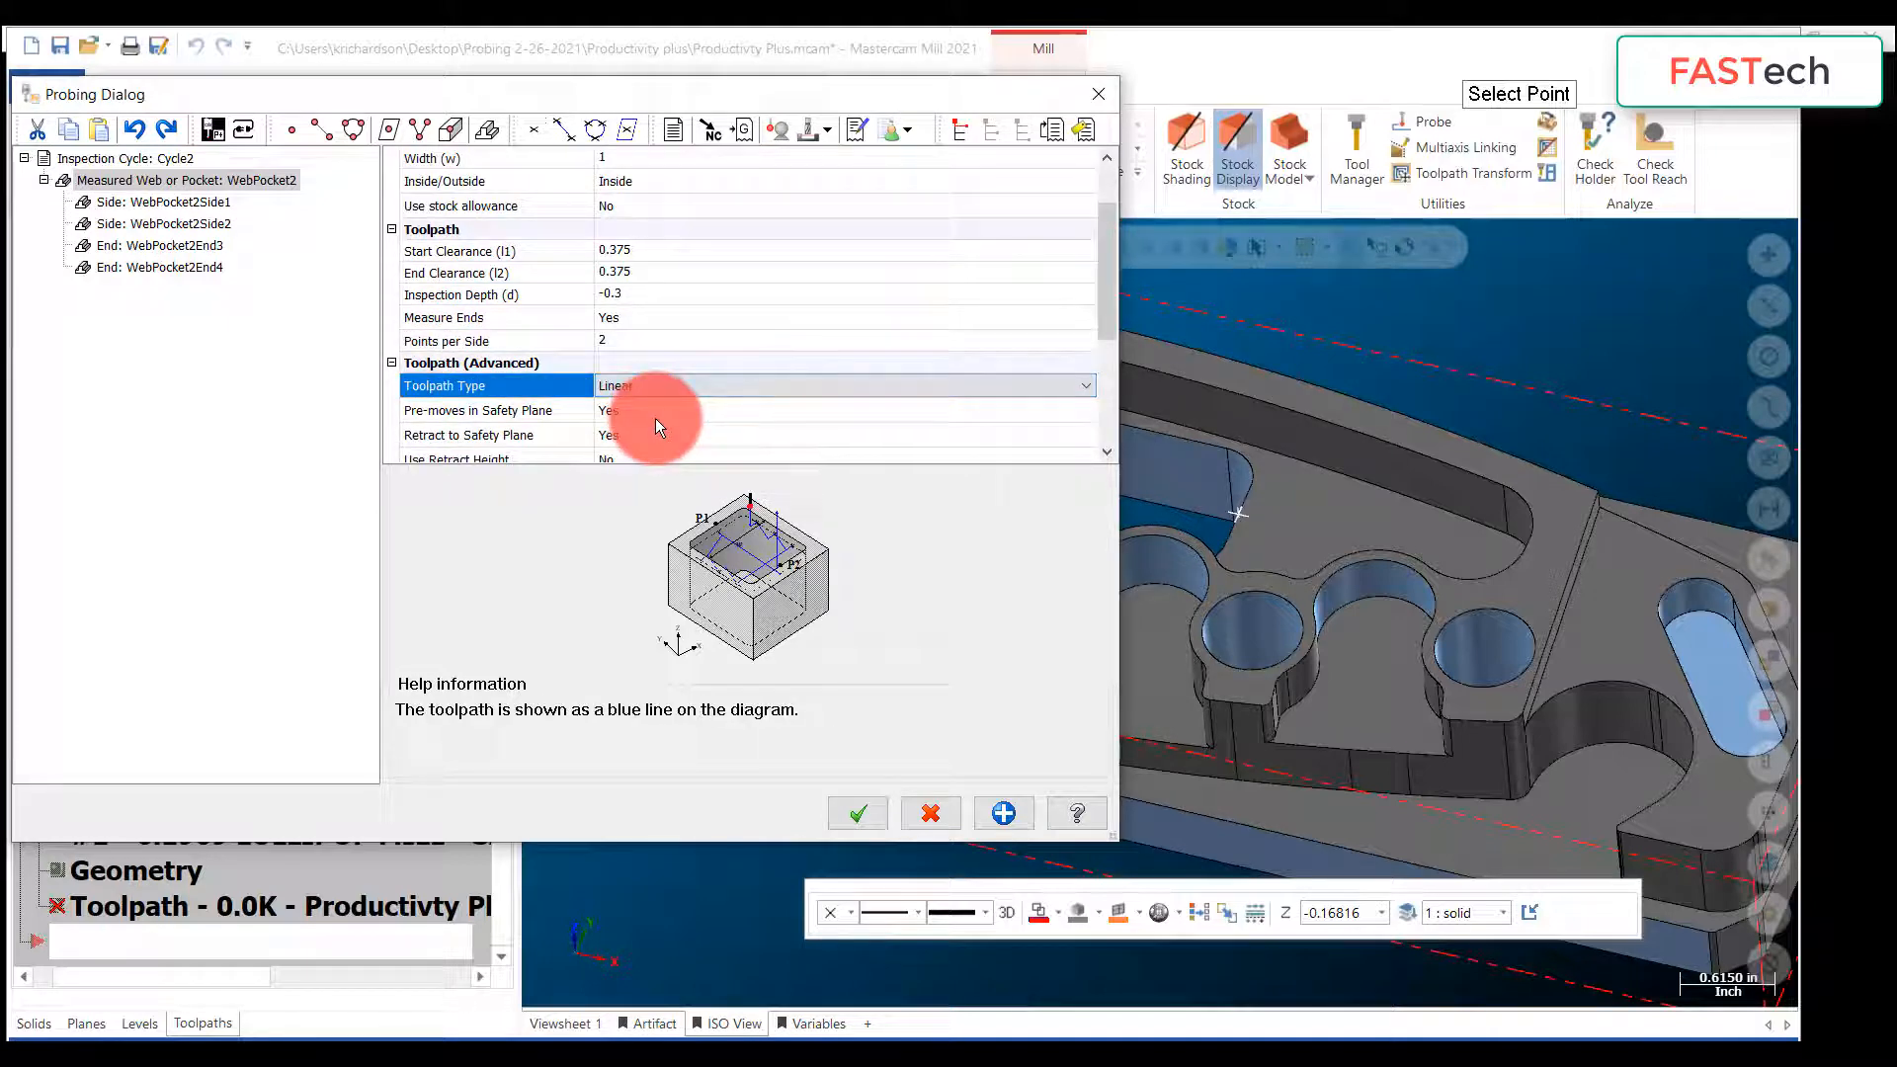
Step: Set the standoff distance of inspection cycle Cycle2 to 0.3
left_click(156, 158)
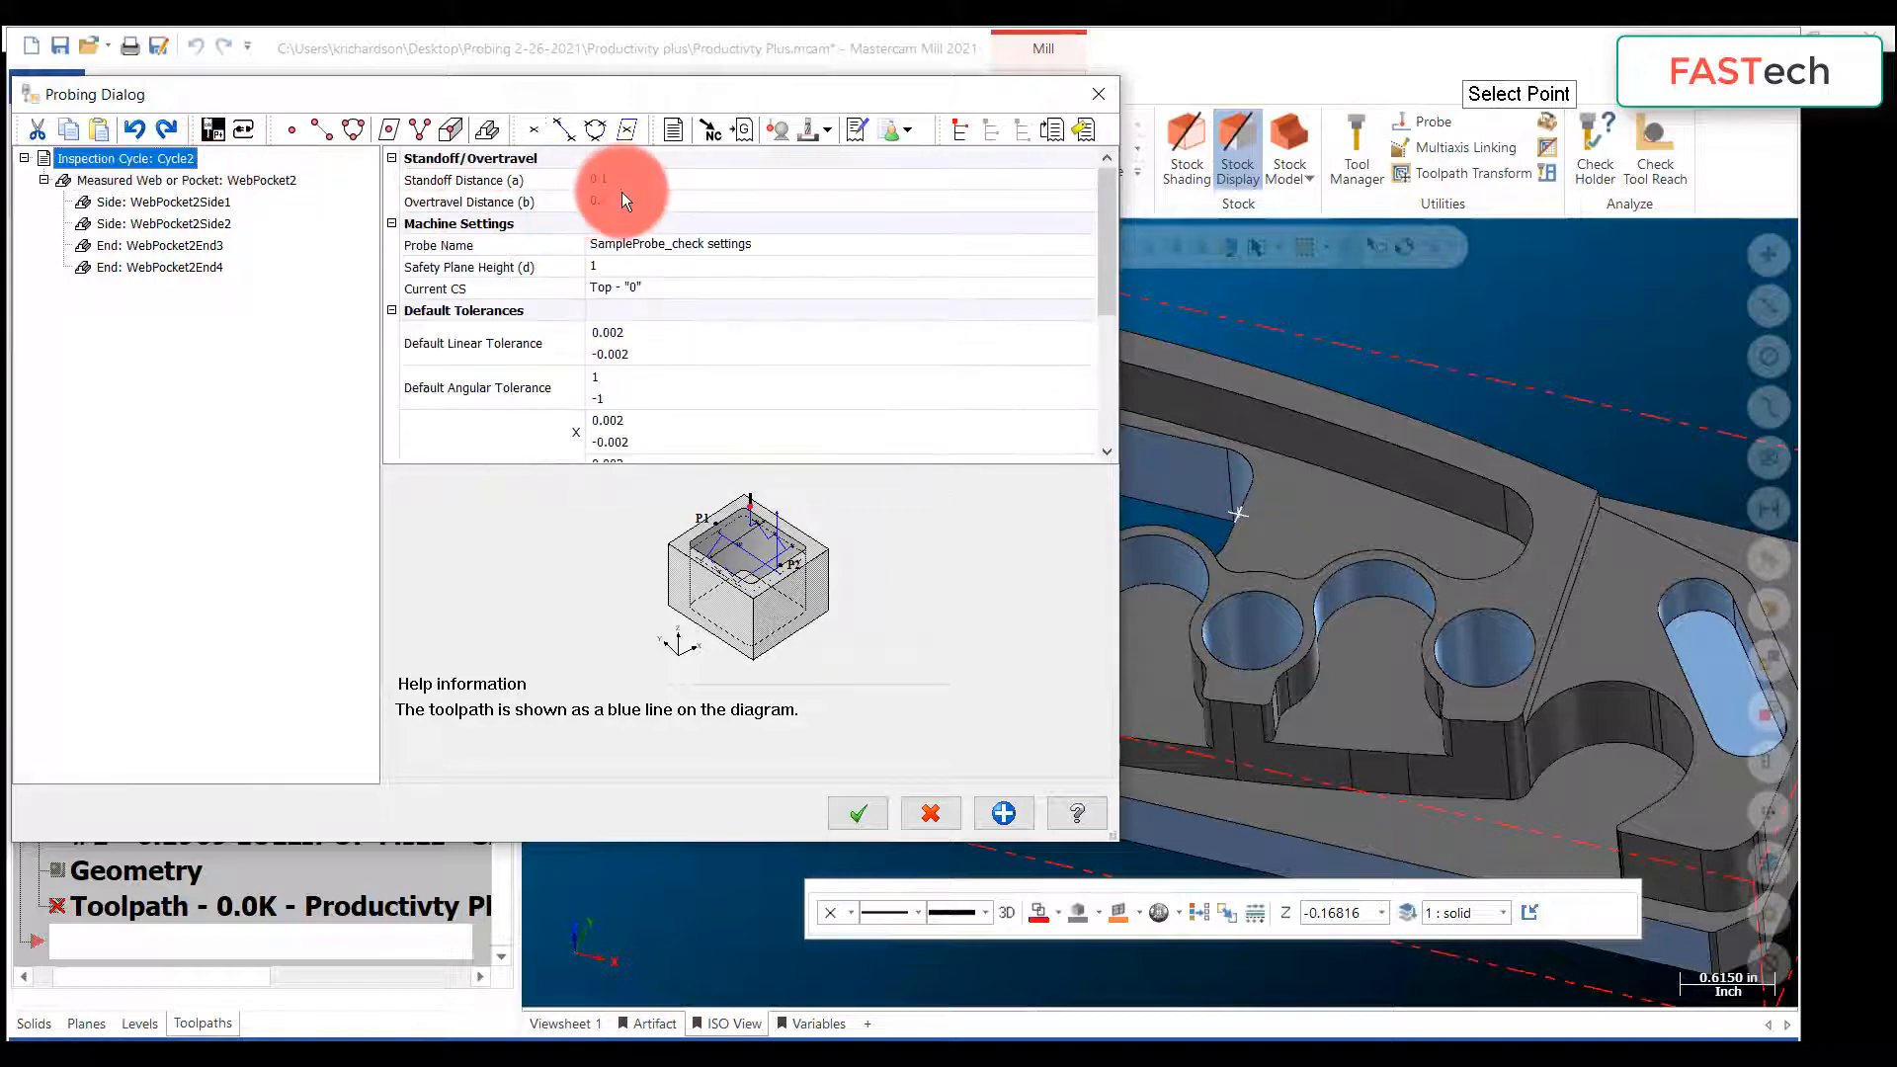
mouse_move(622, 188)
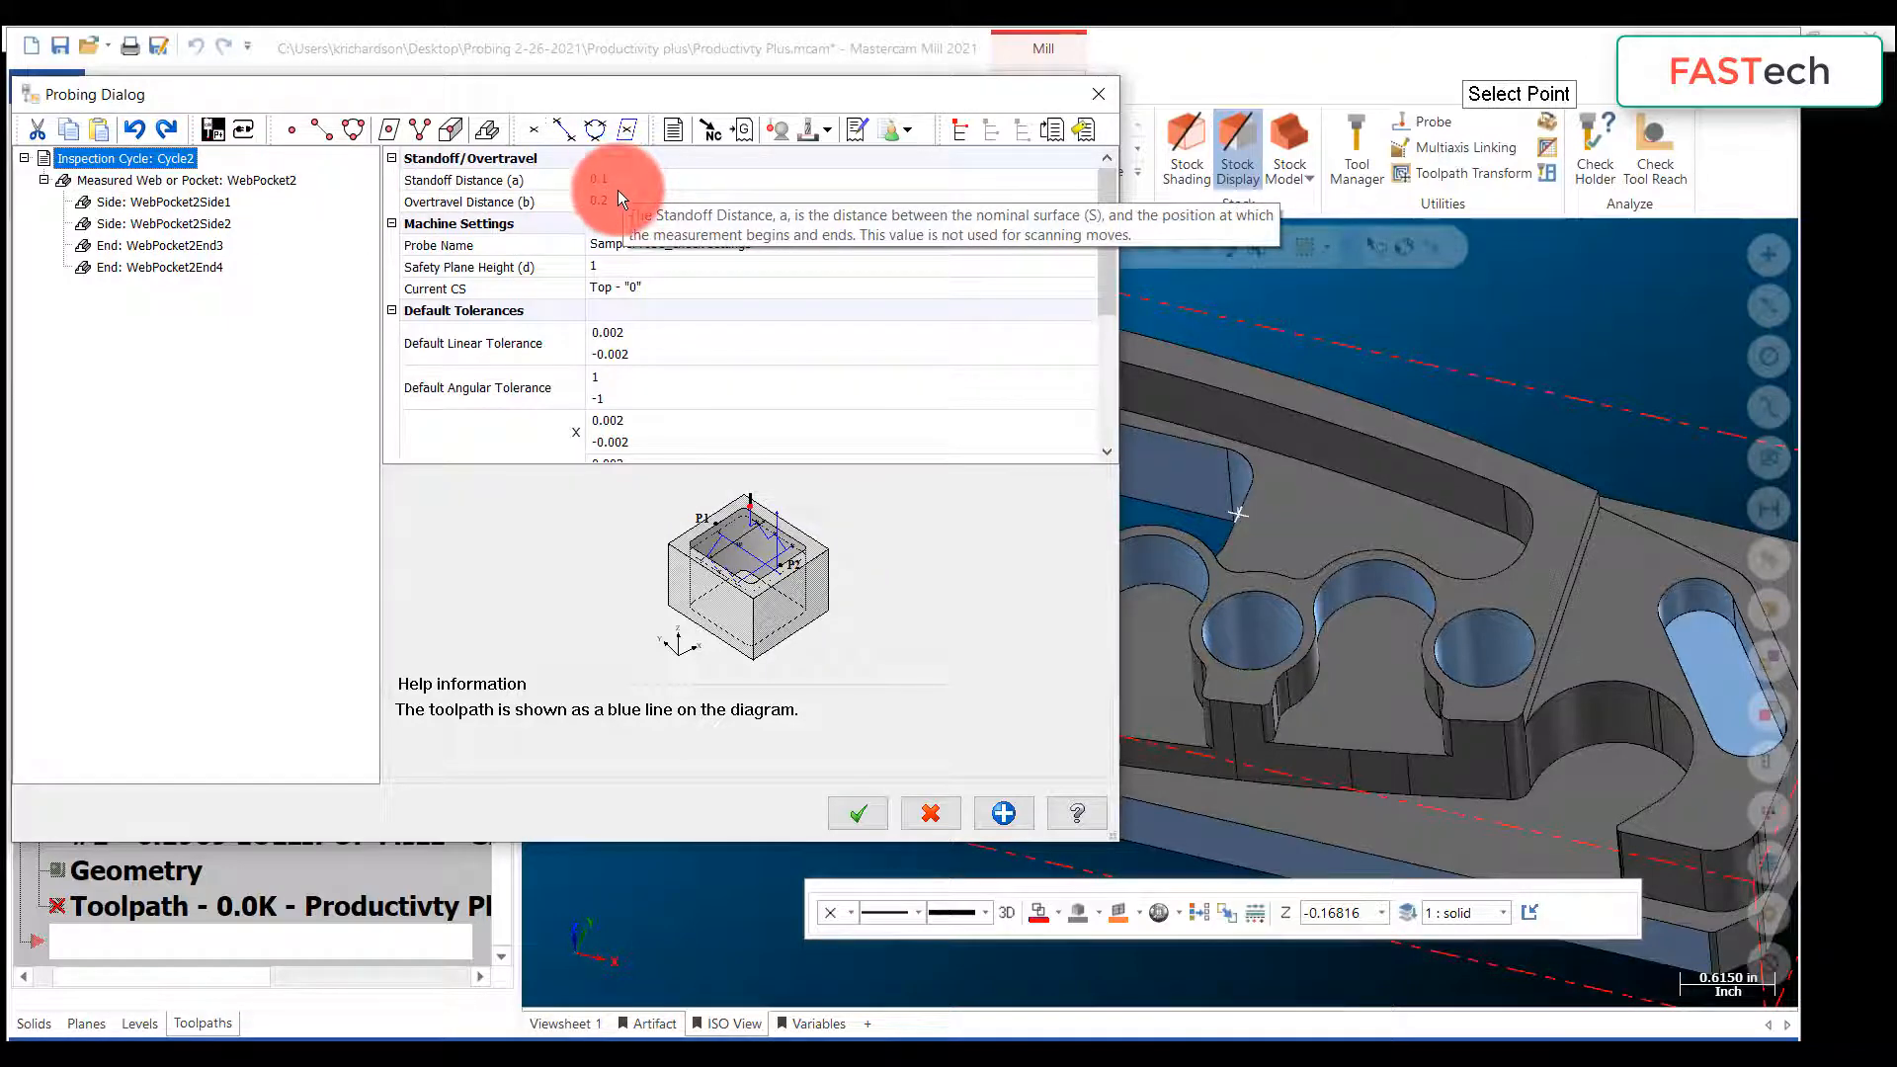
left_click(619, 182)
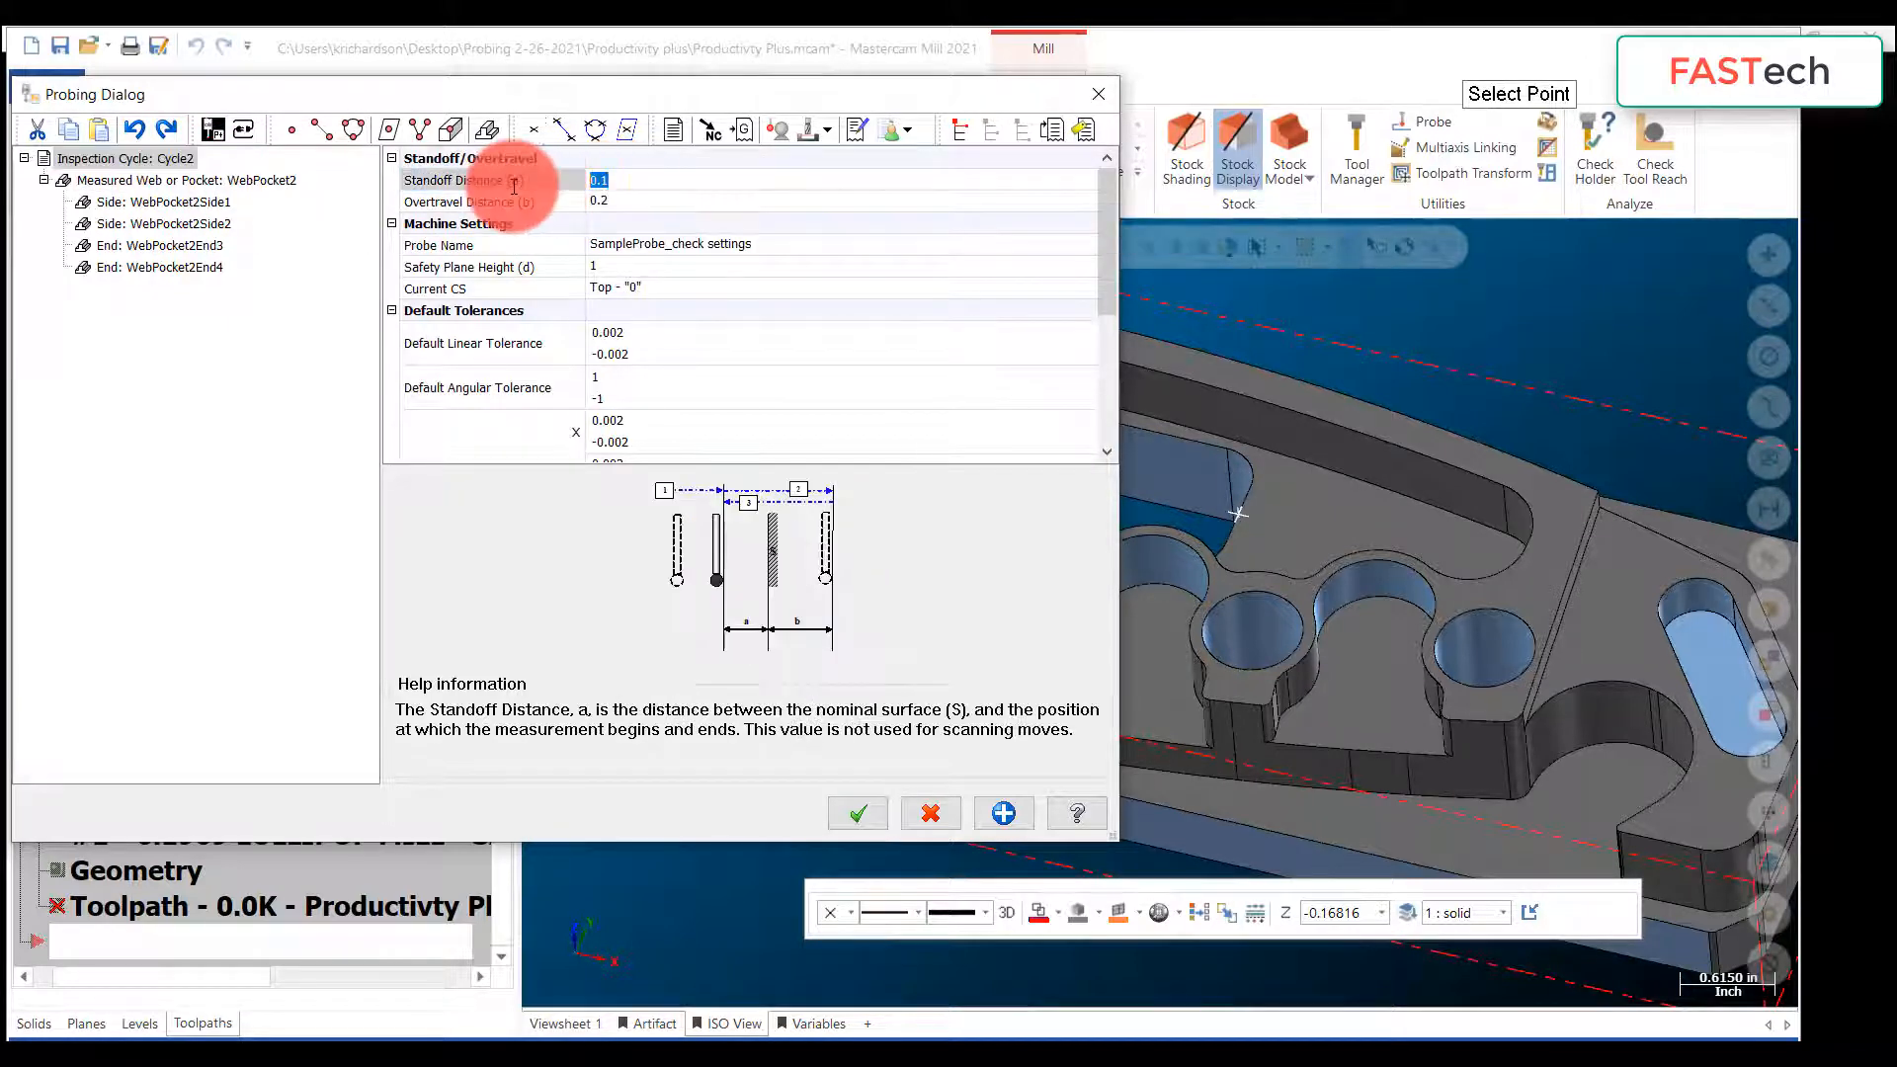
type(".3")
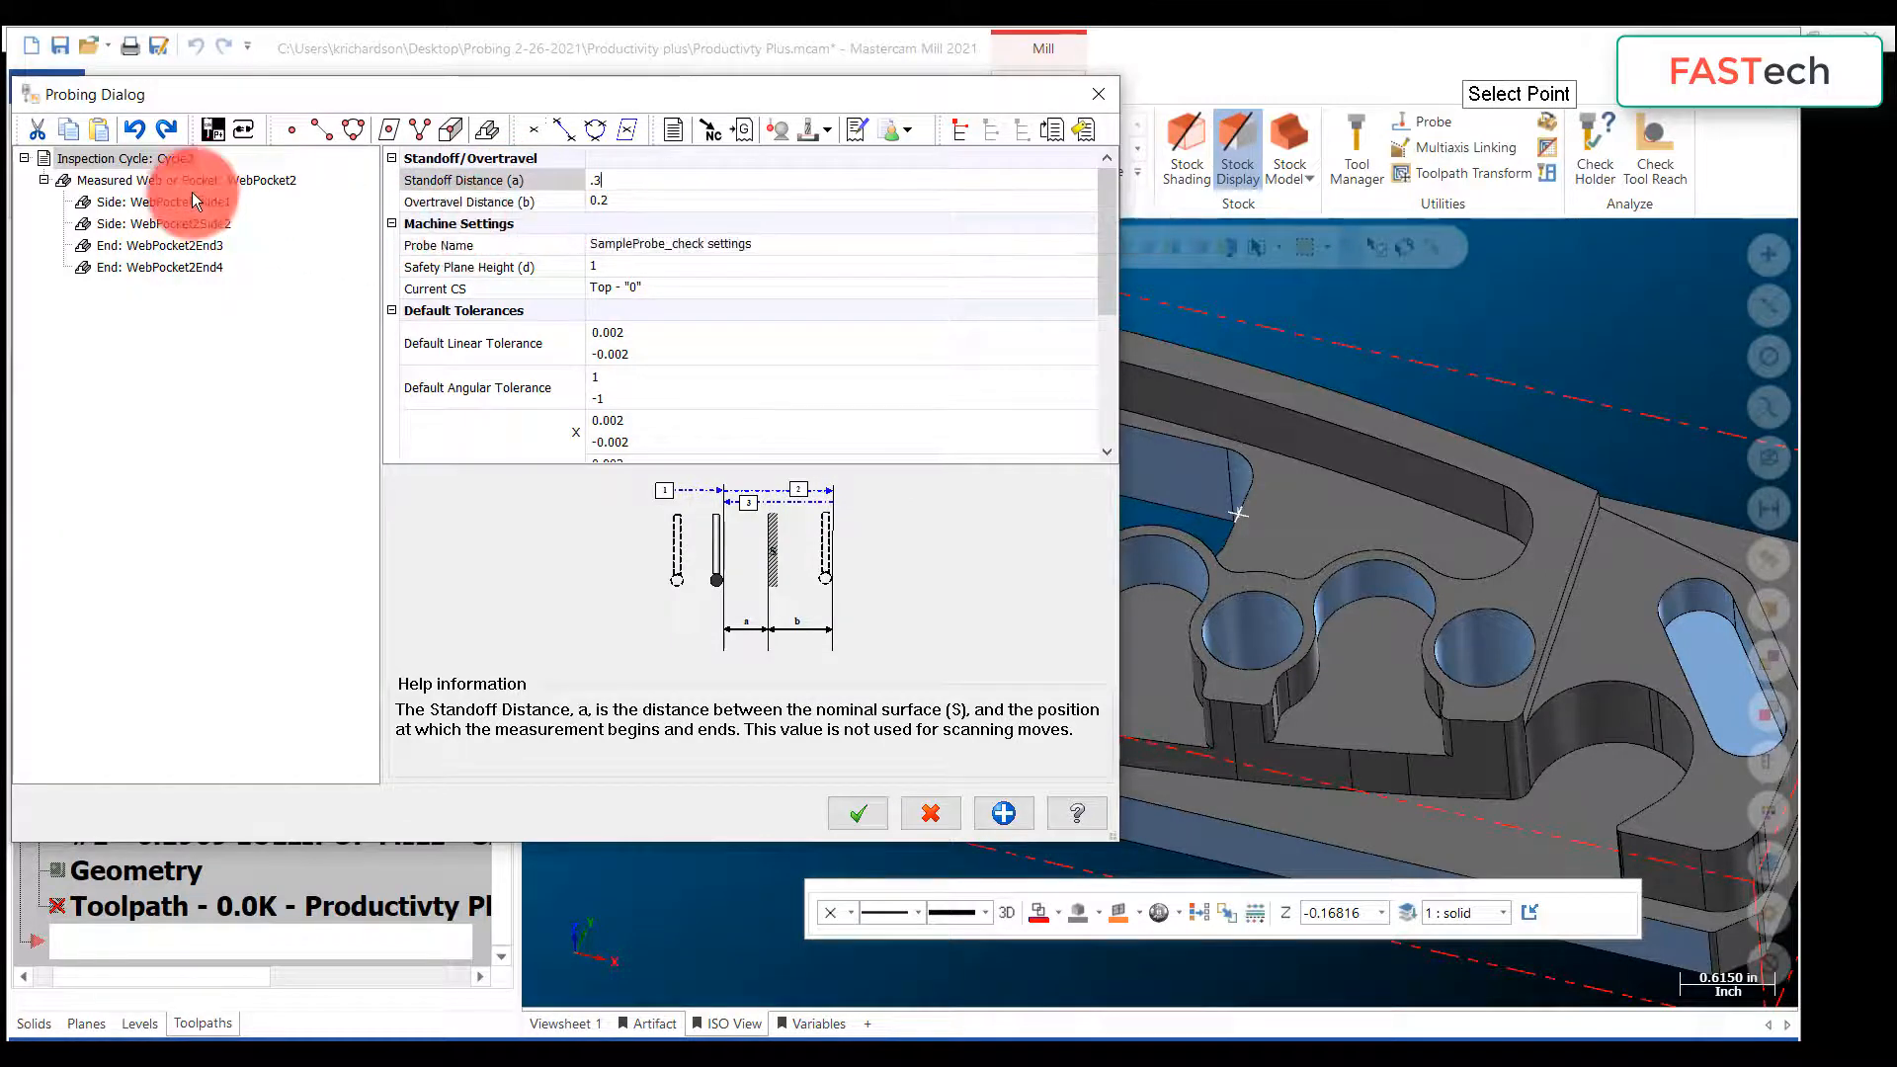
Step: Rename the Measured Web or Pocket feature as id_pocket
left_click(221, 182)
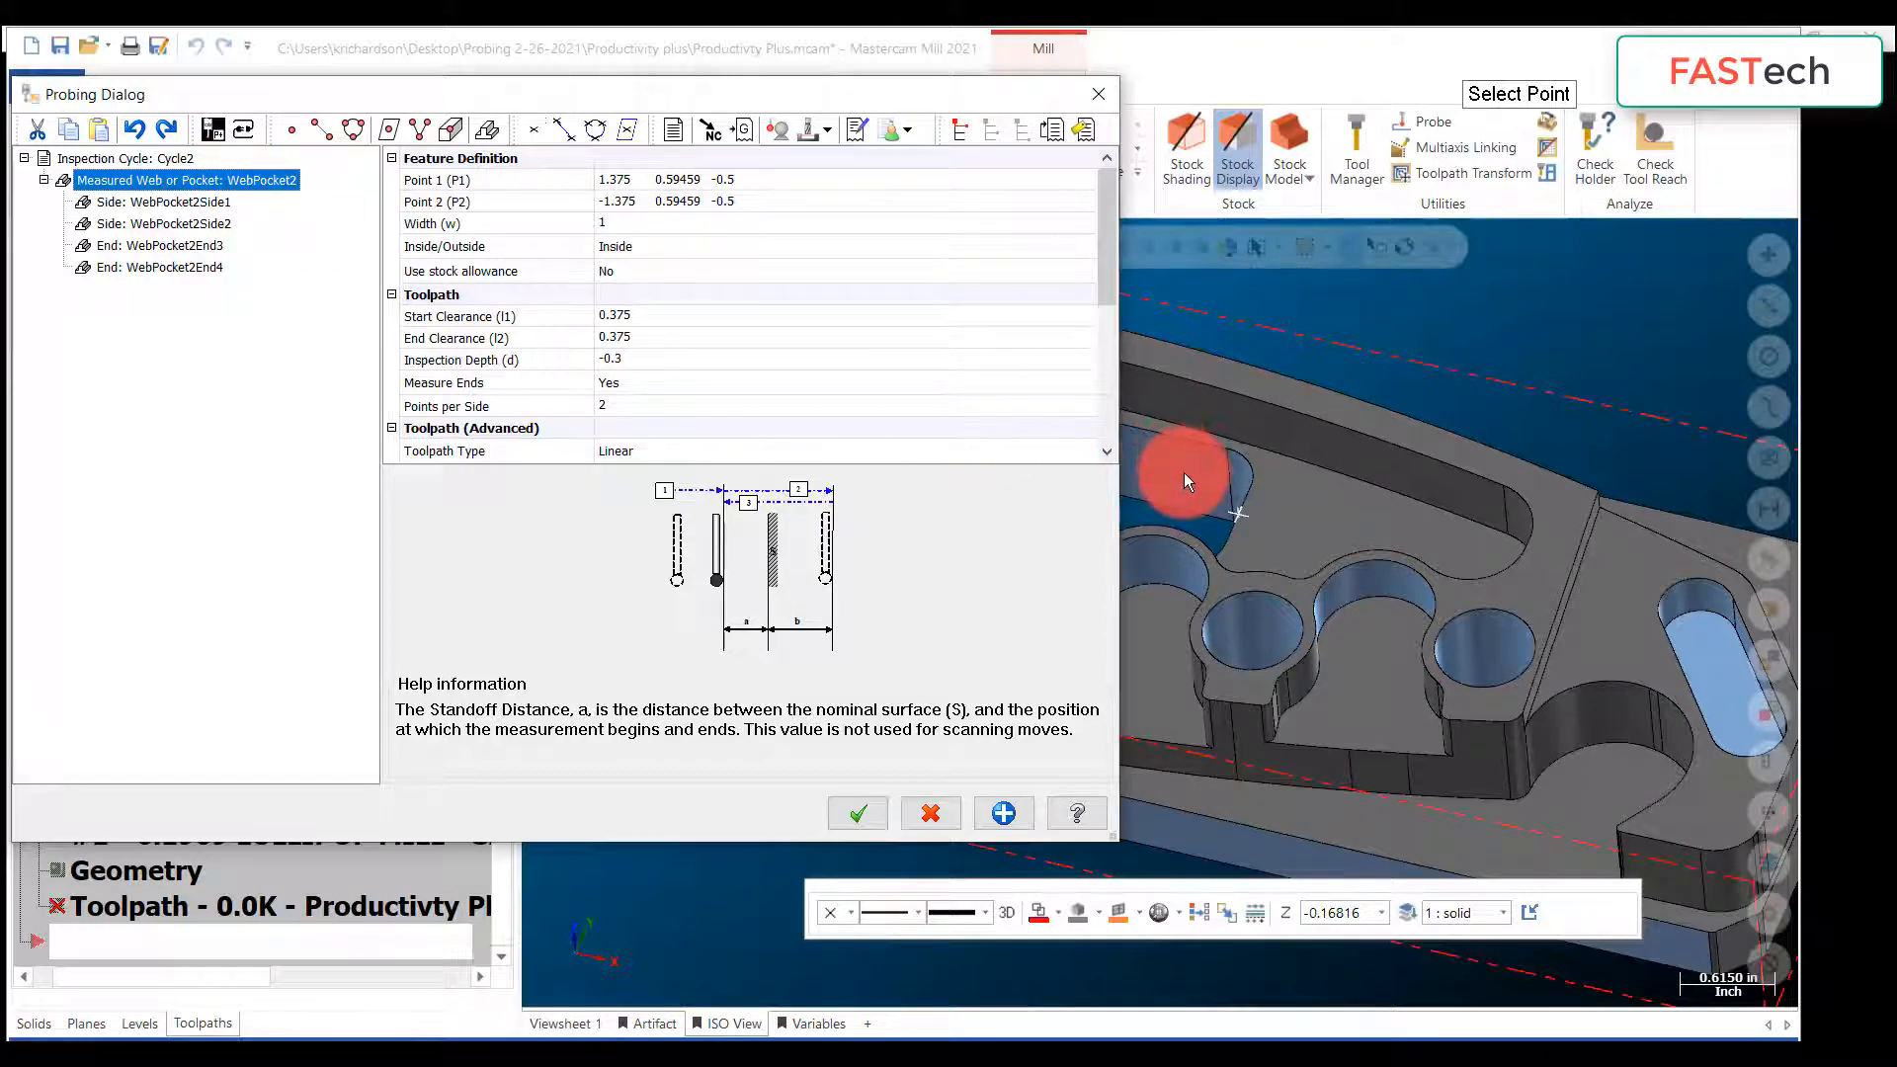
right_click(259, 181)
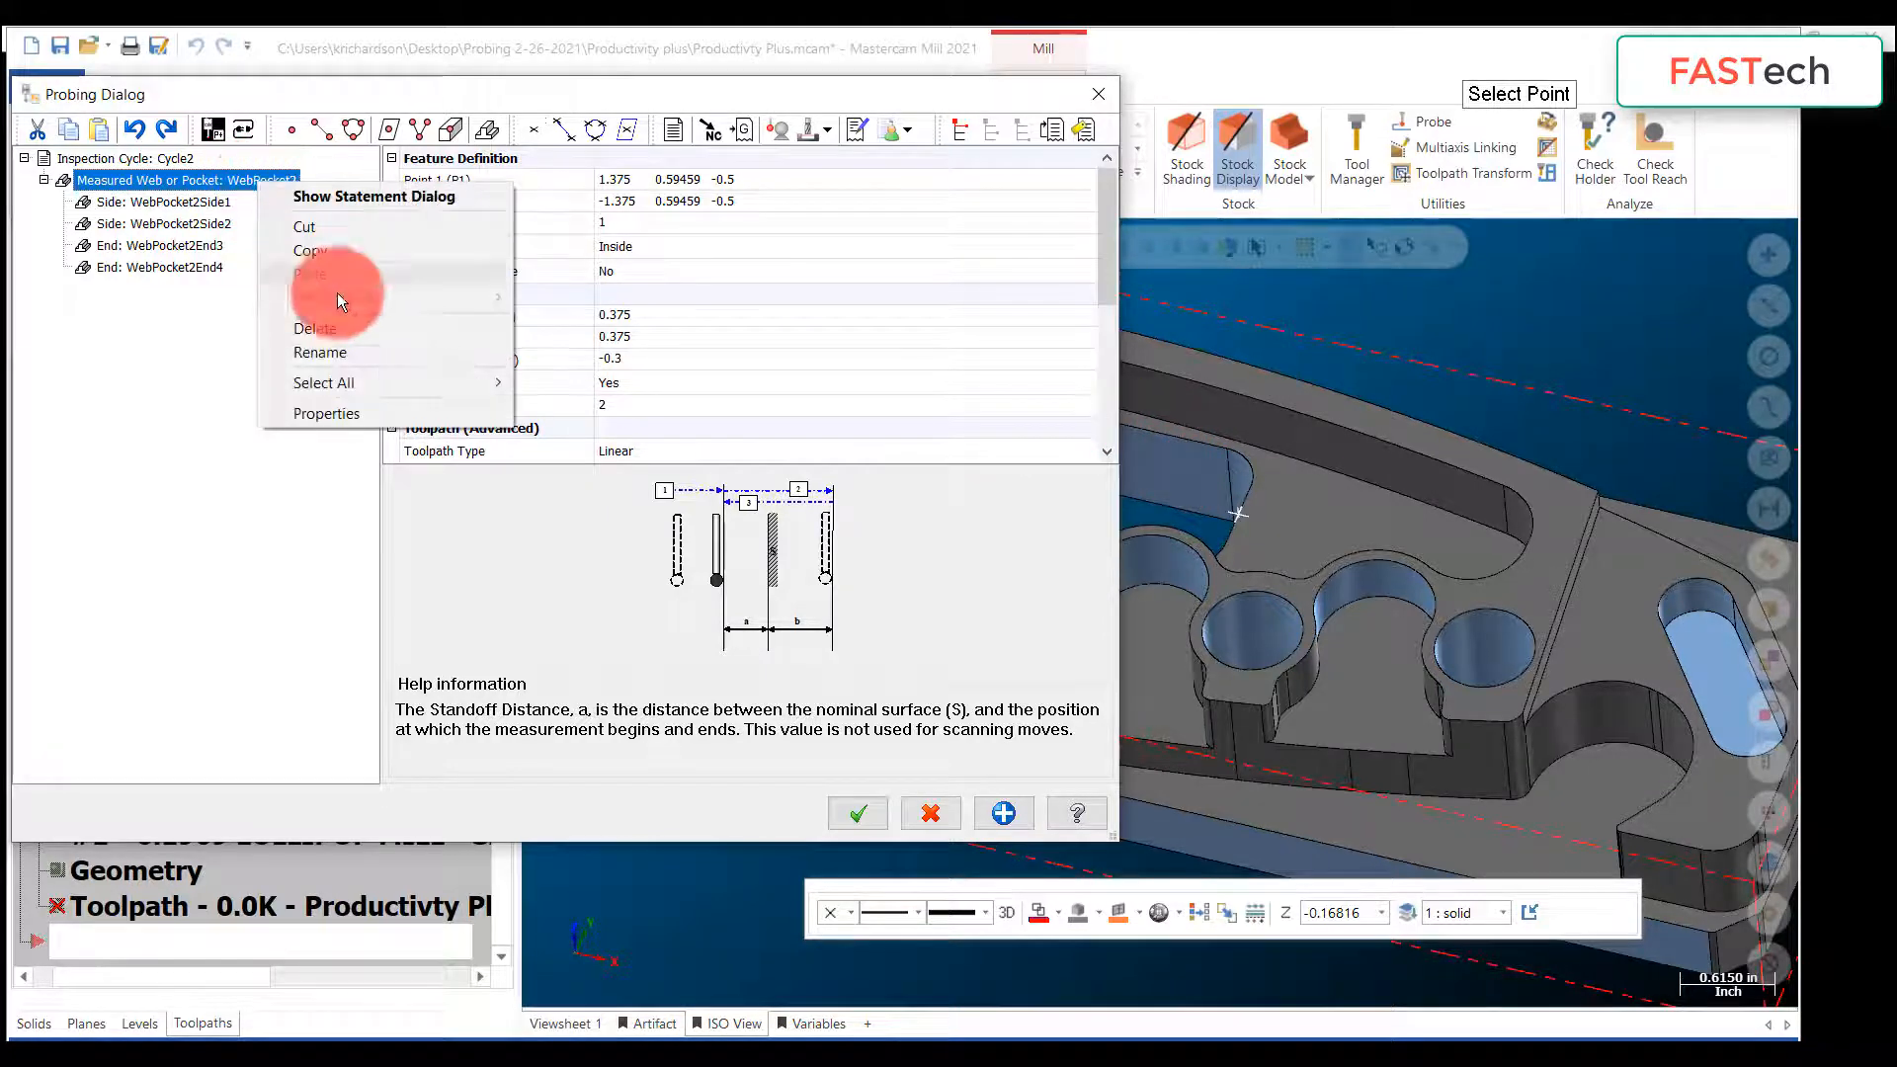
left_click(352, 342)
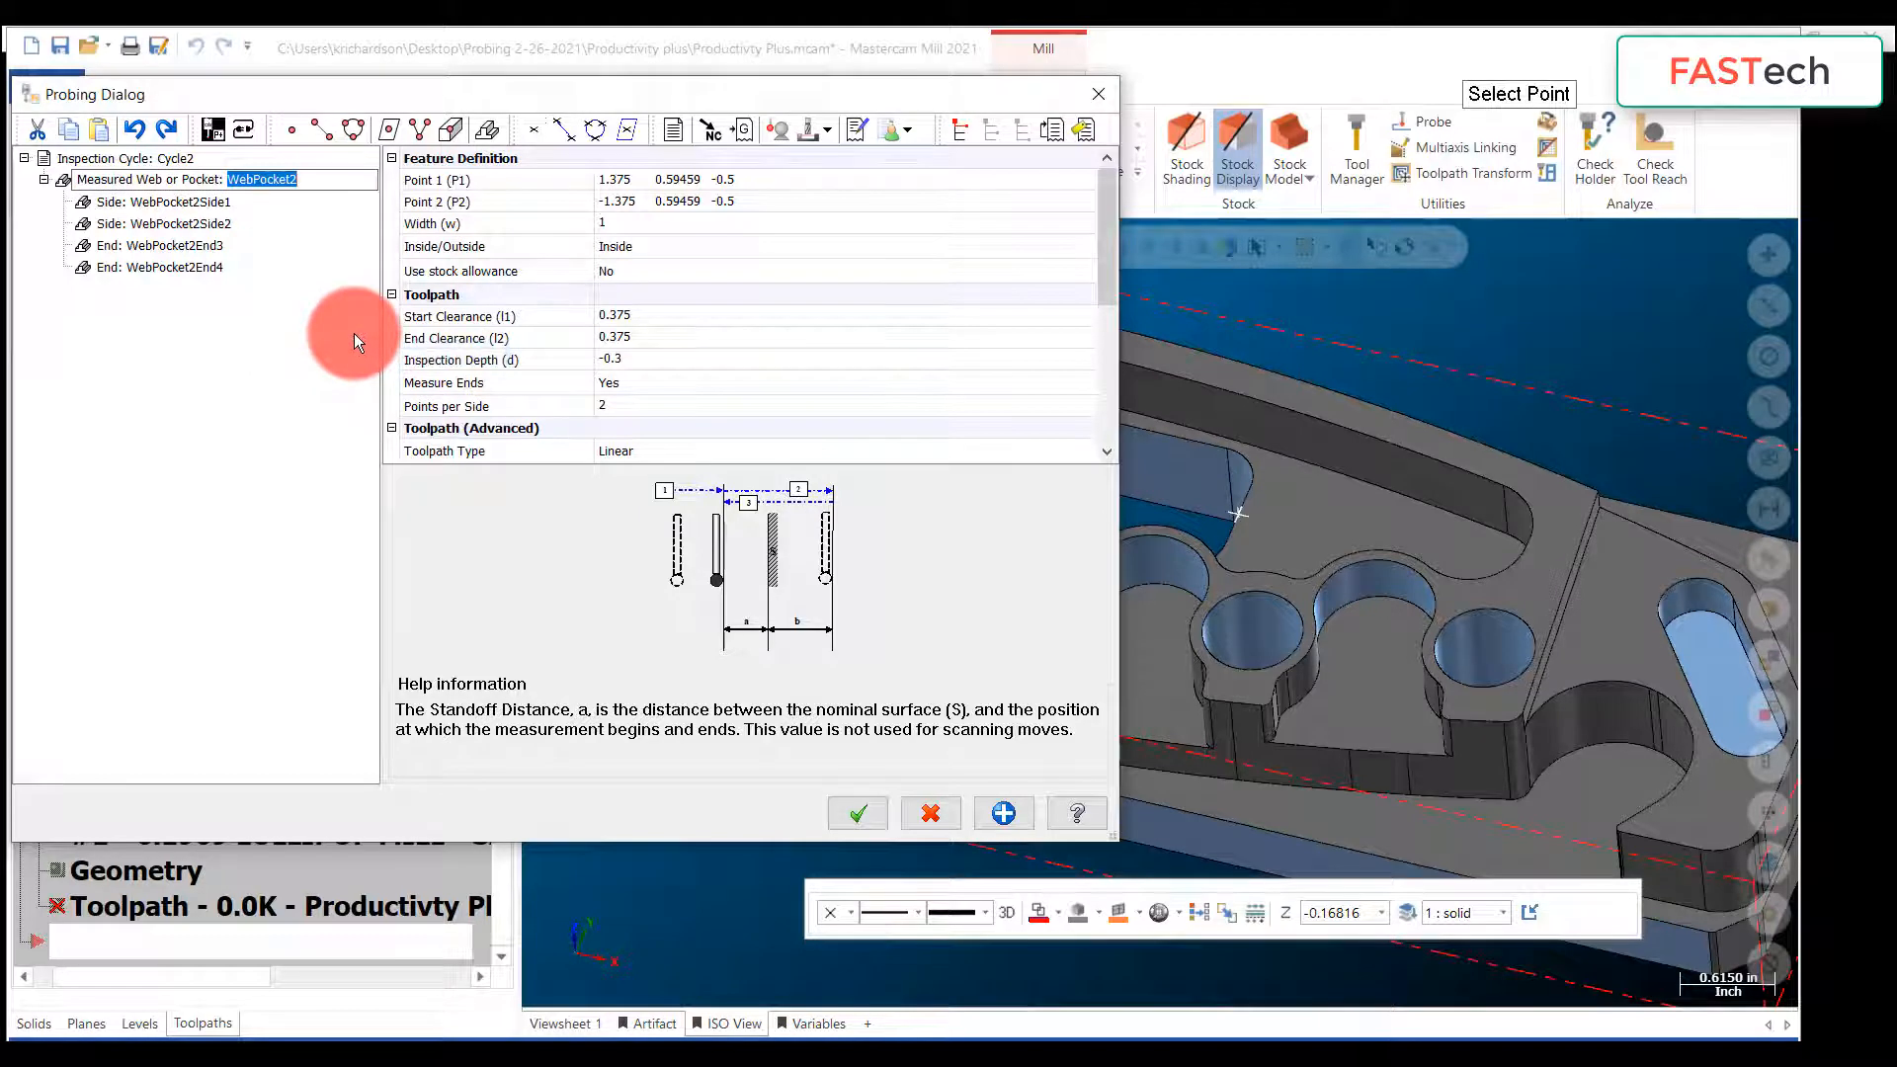
type("id_pocket")
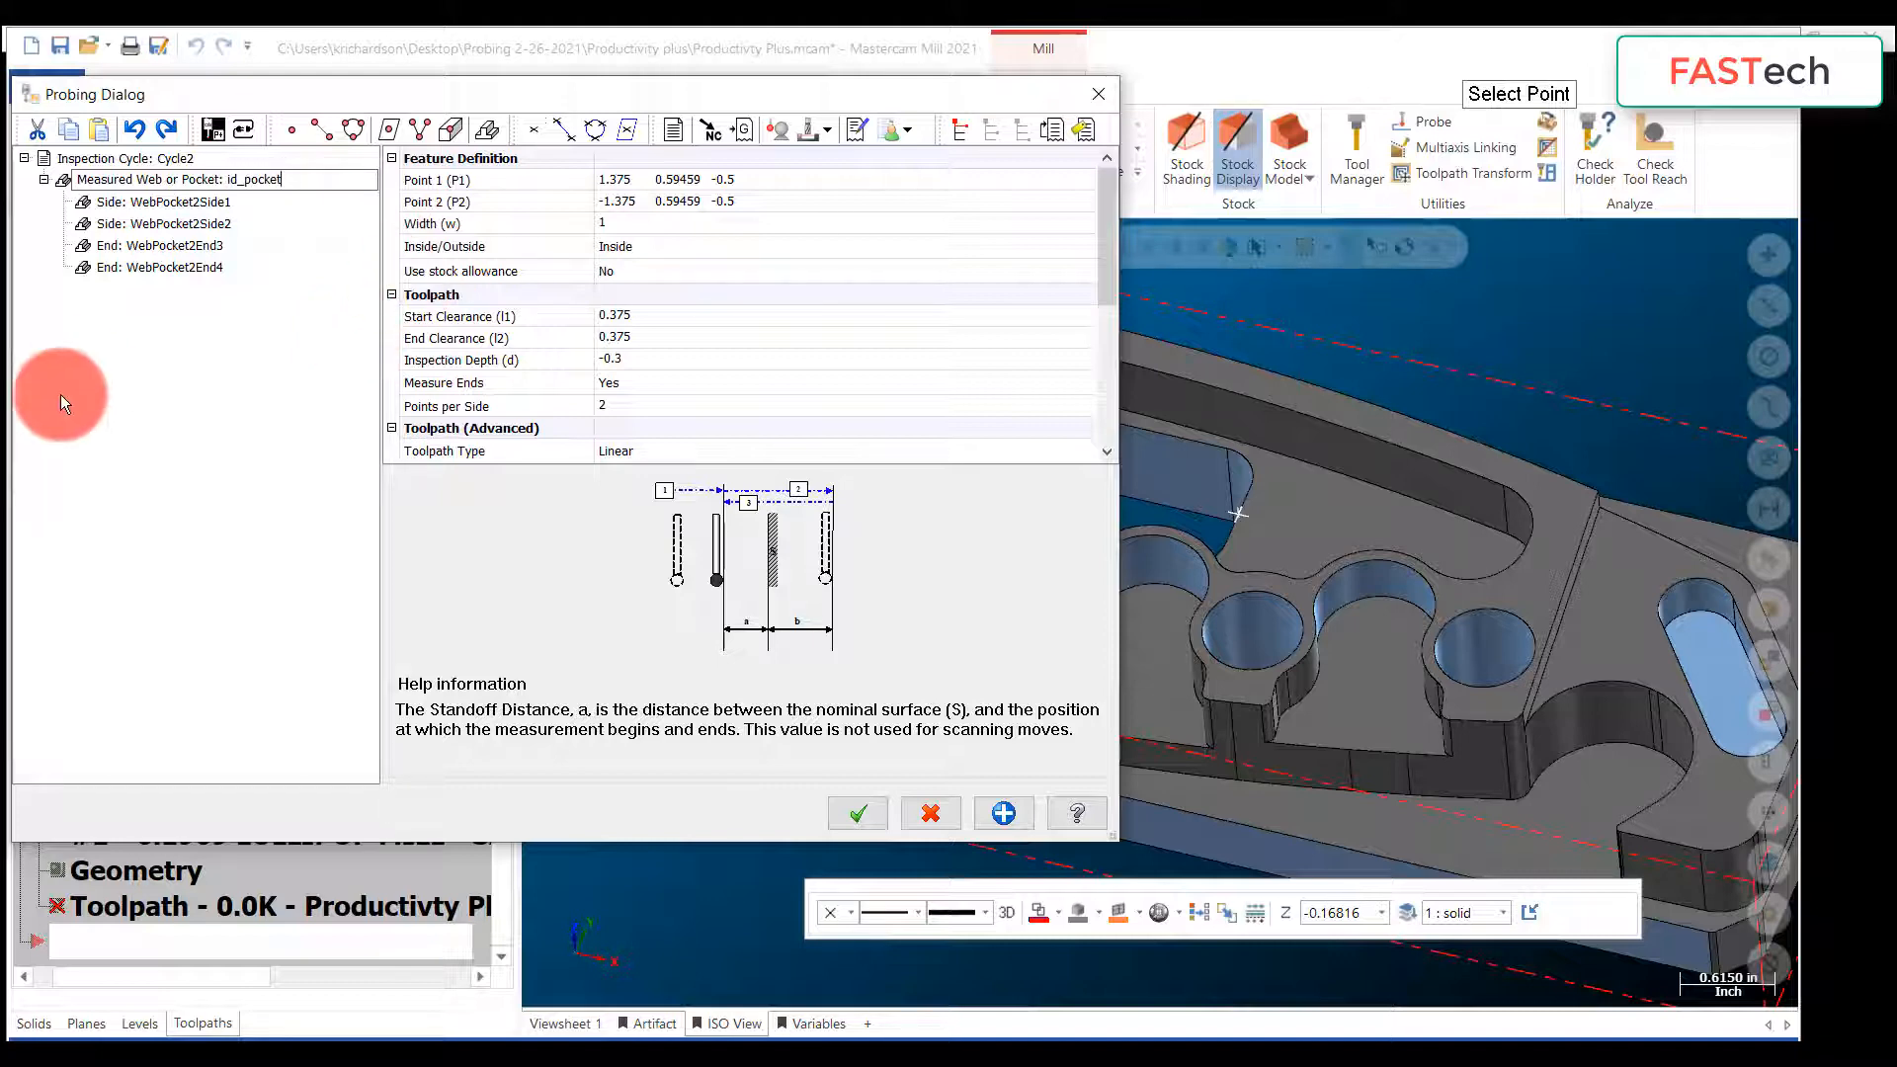
Step: Add a machine update after the pocket's last end feature and make its update type Machine Variable
left_click(174, 269)
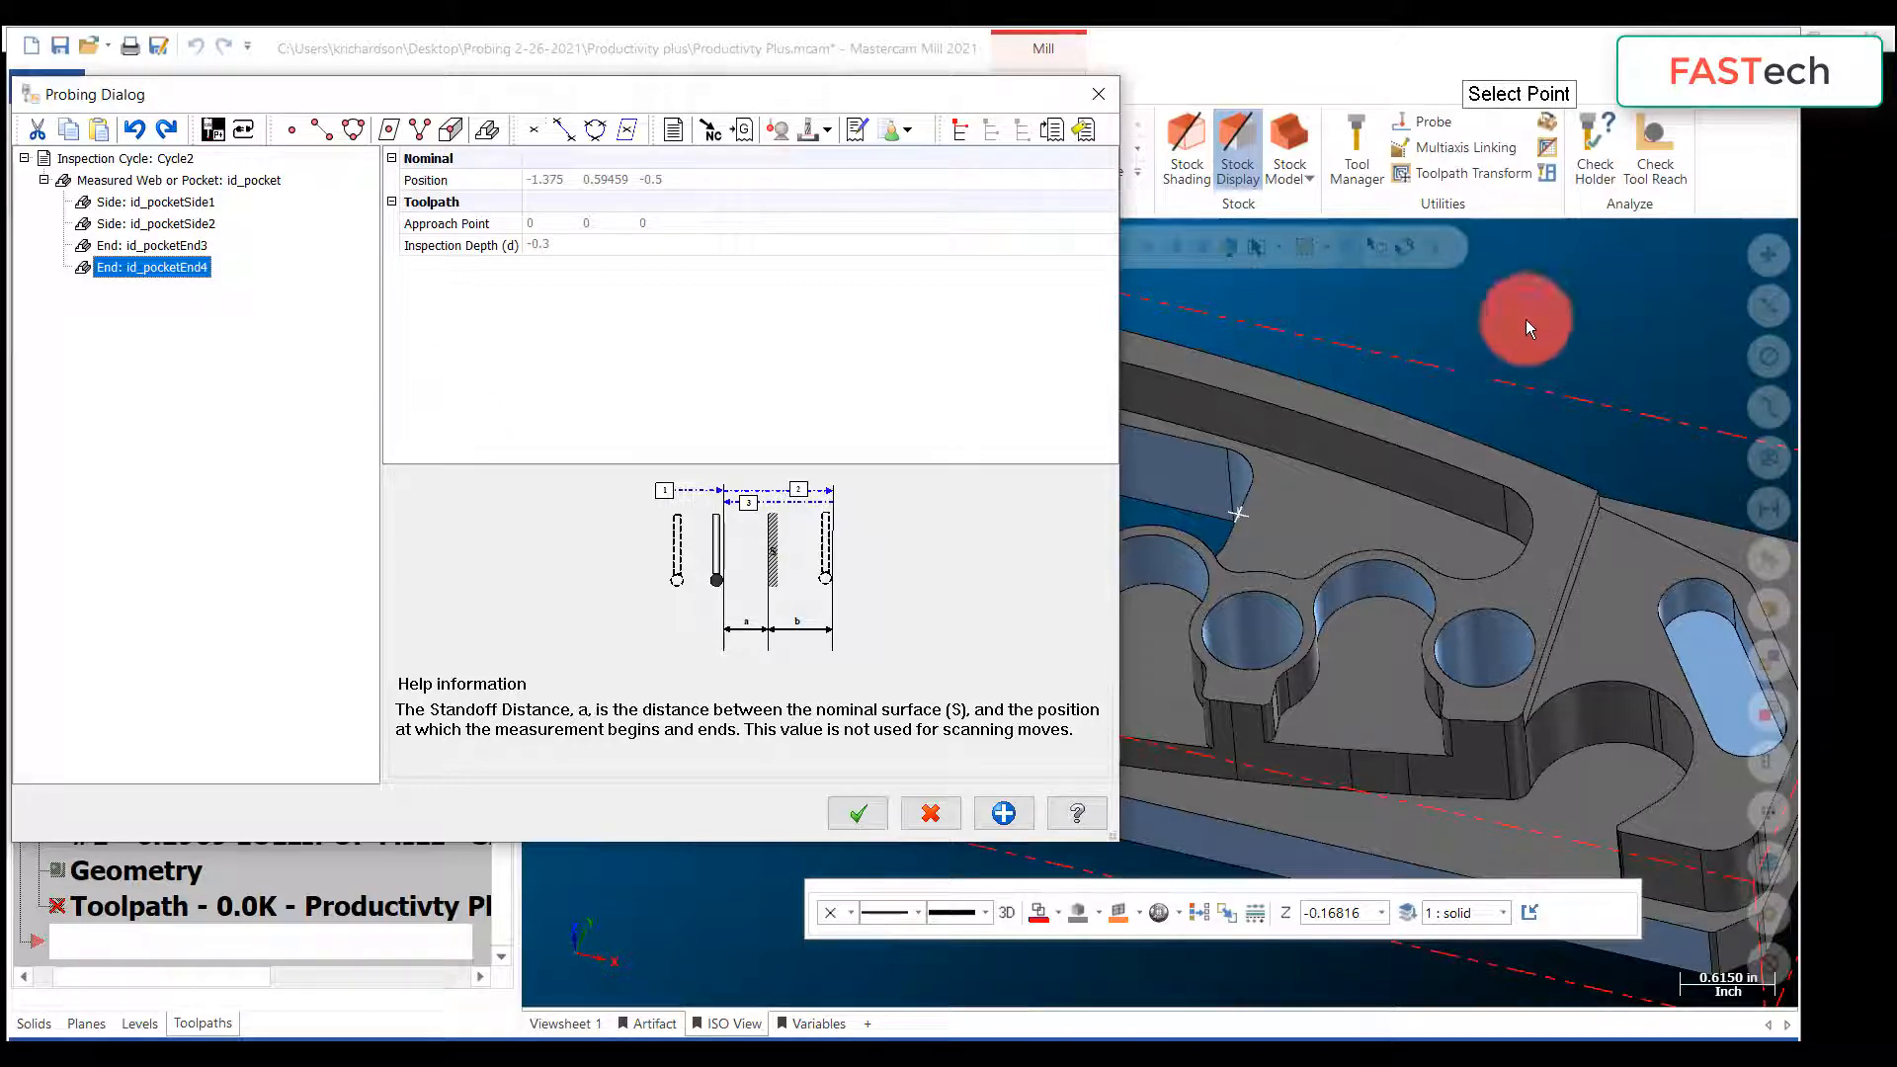
left_click(708, 130)
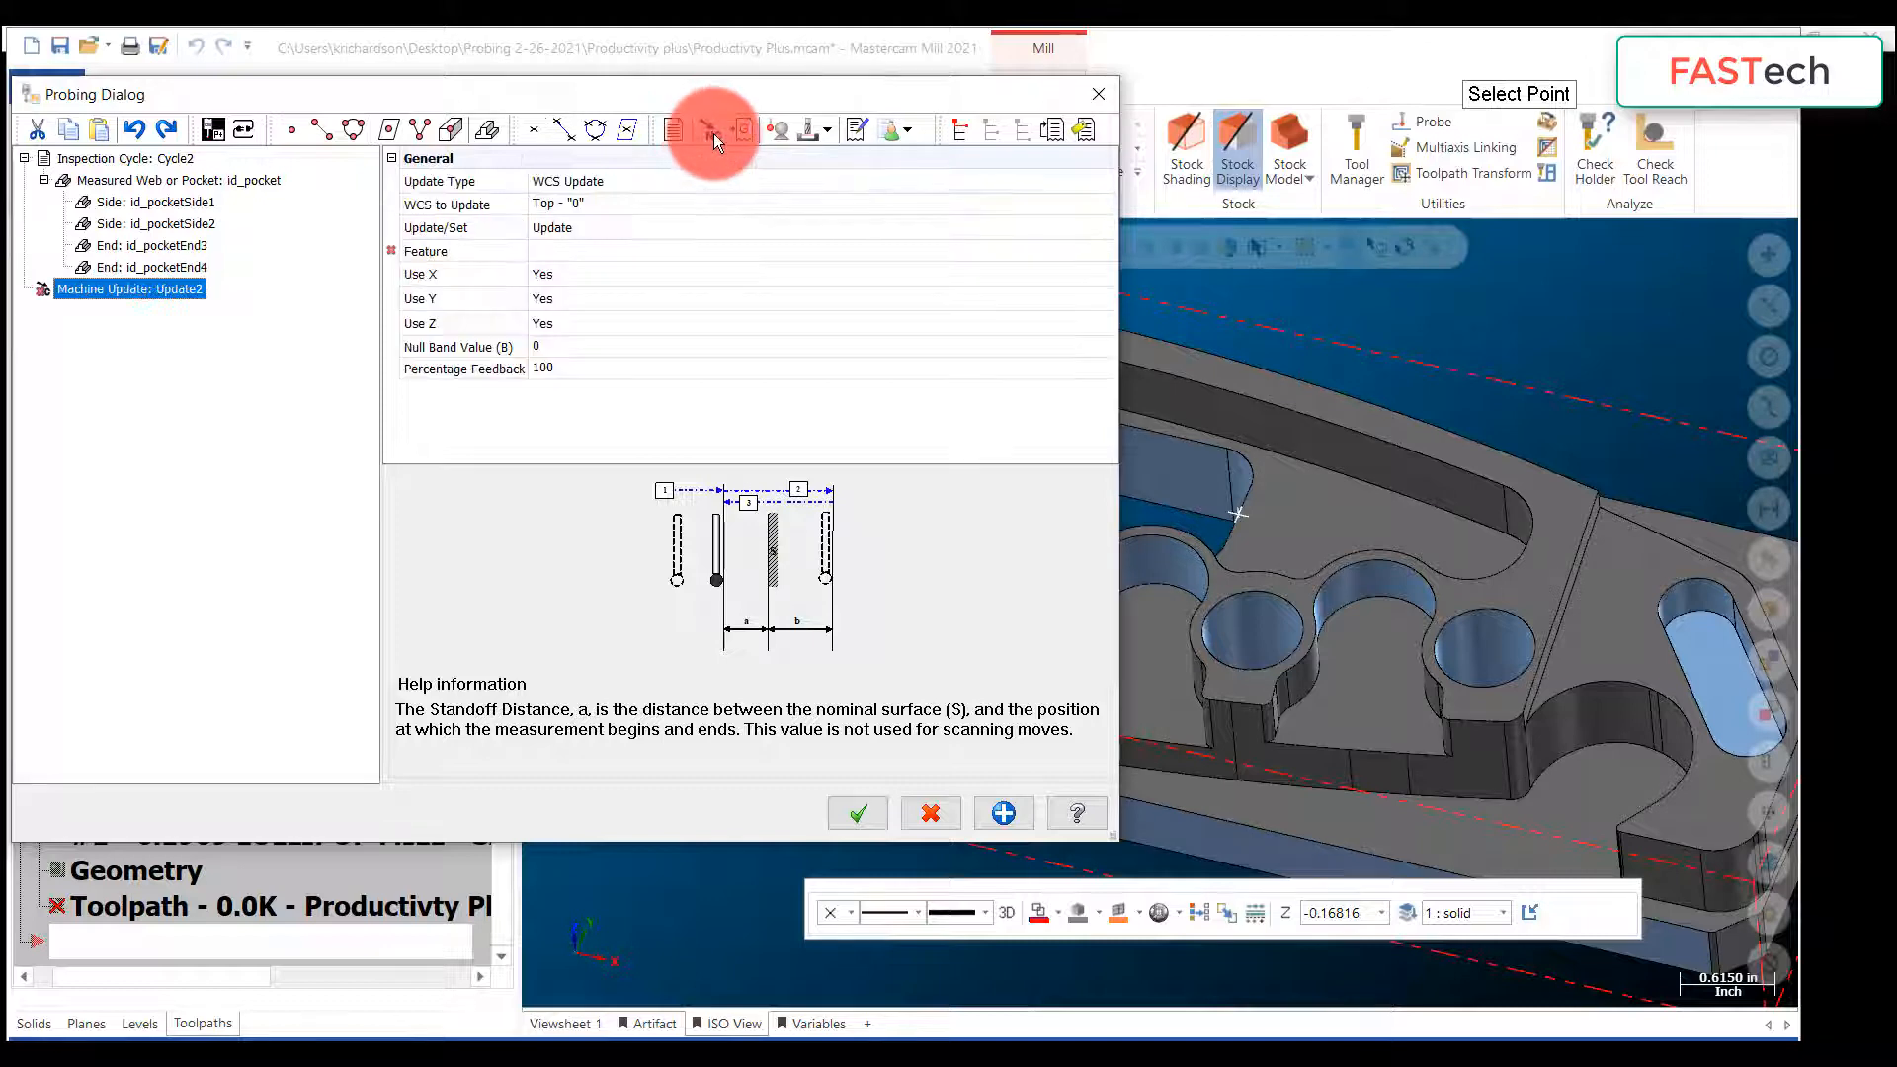
left_click(668, 181)
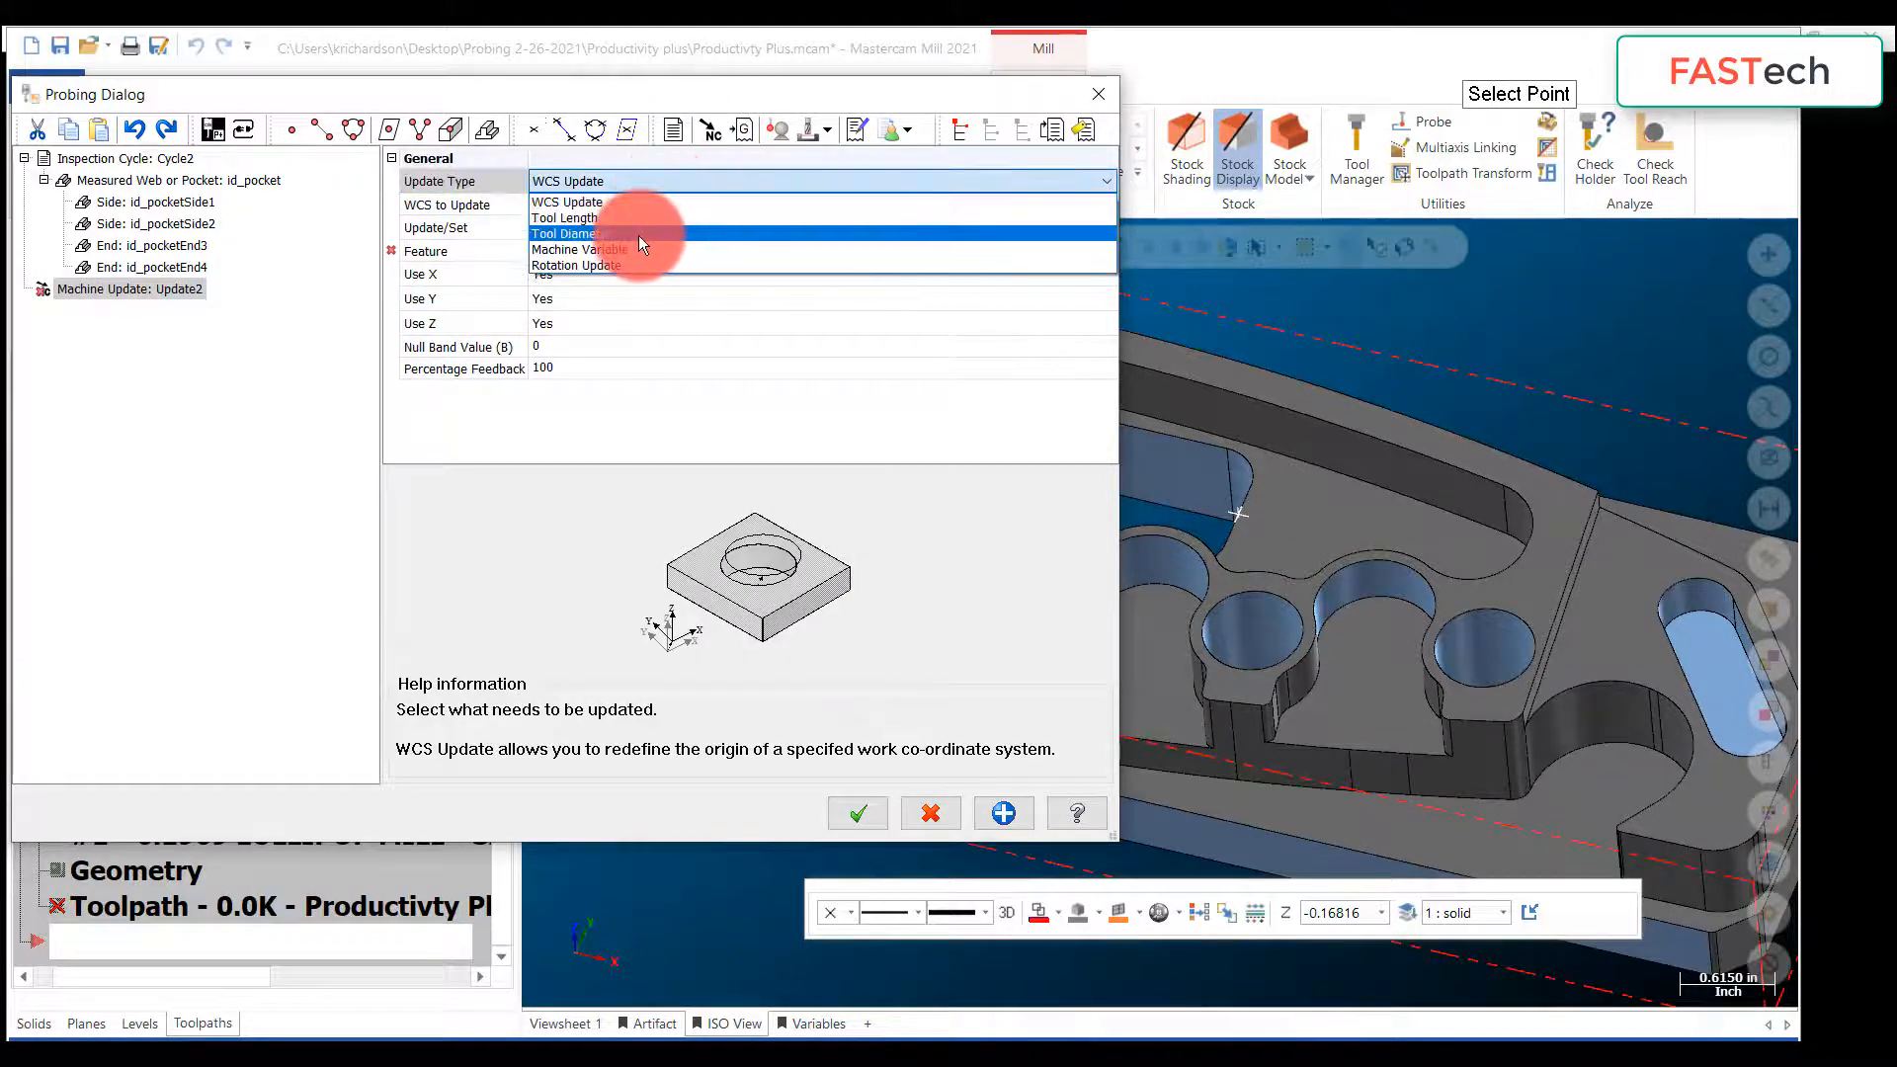
left_click(635, 249)
Step: Enter #680 as the machine variable and switch the update's Update/Set option to Set
left_click(587, 204)
left_click(599, 204)
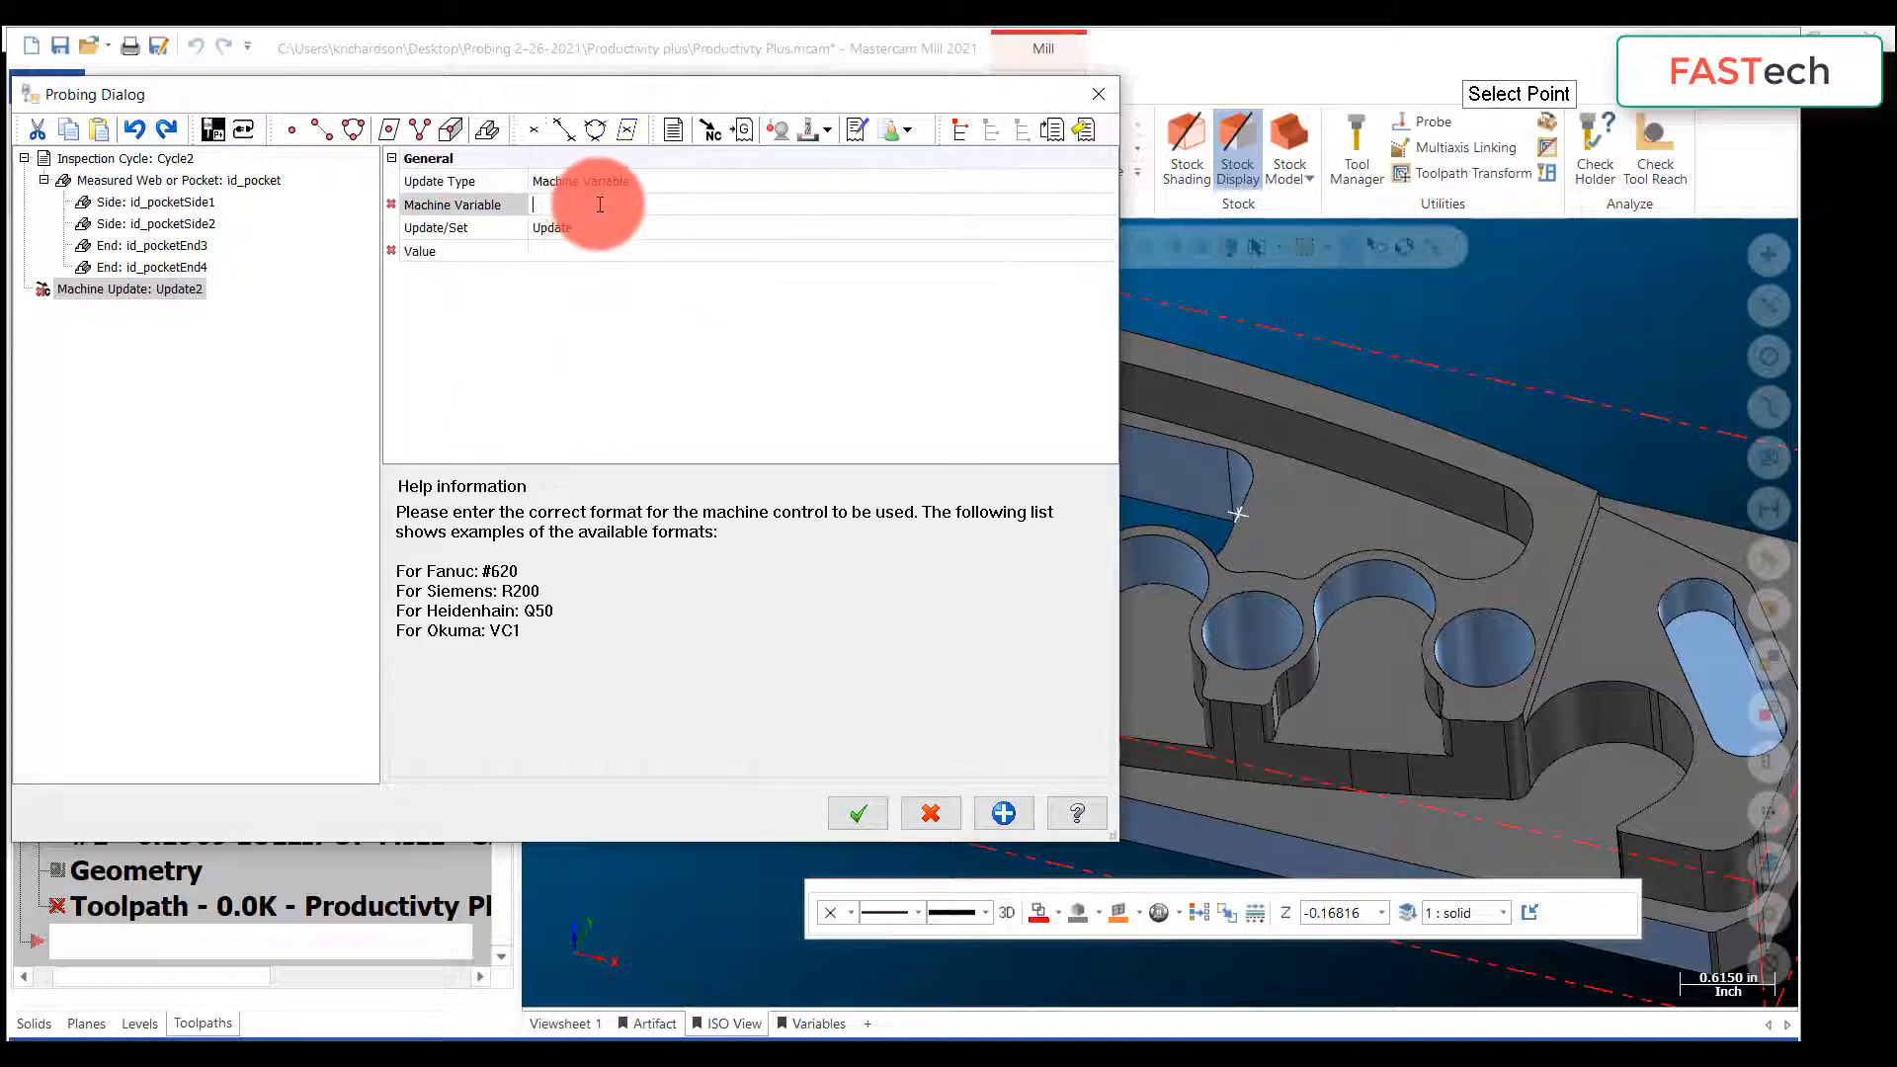
type("#680")
left_click(548, 399)
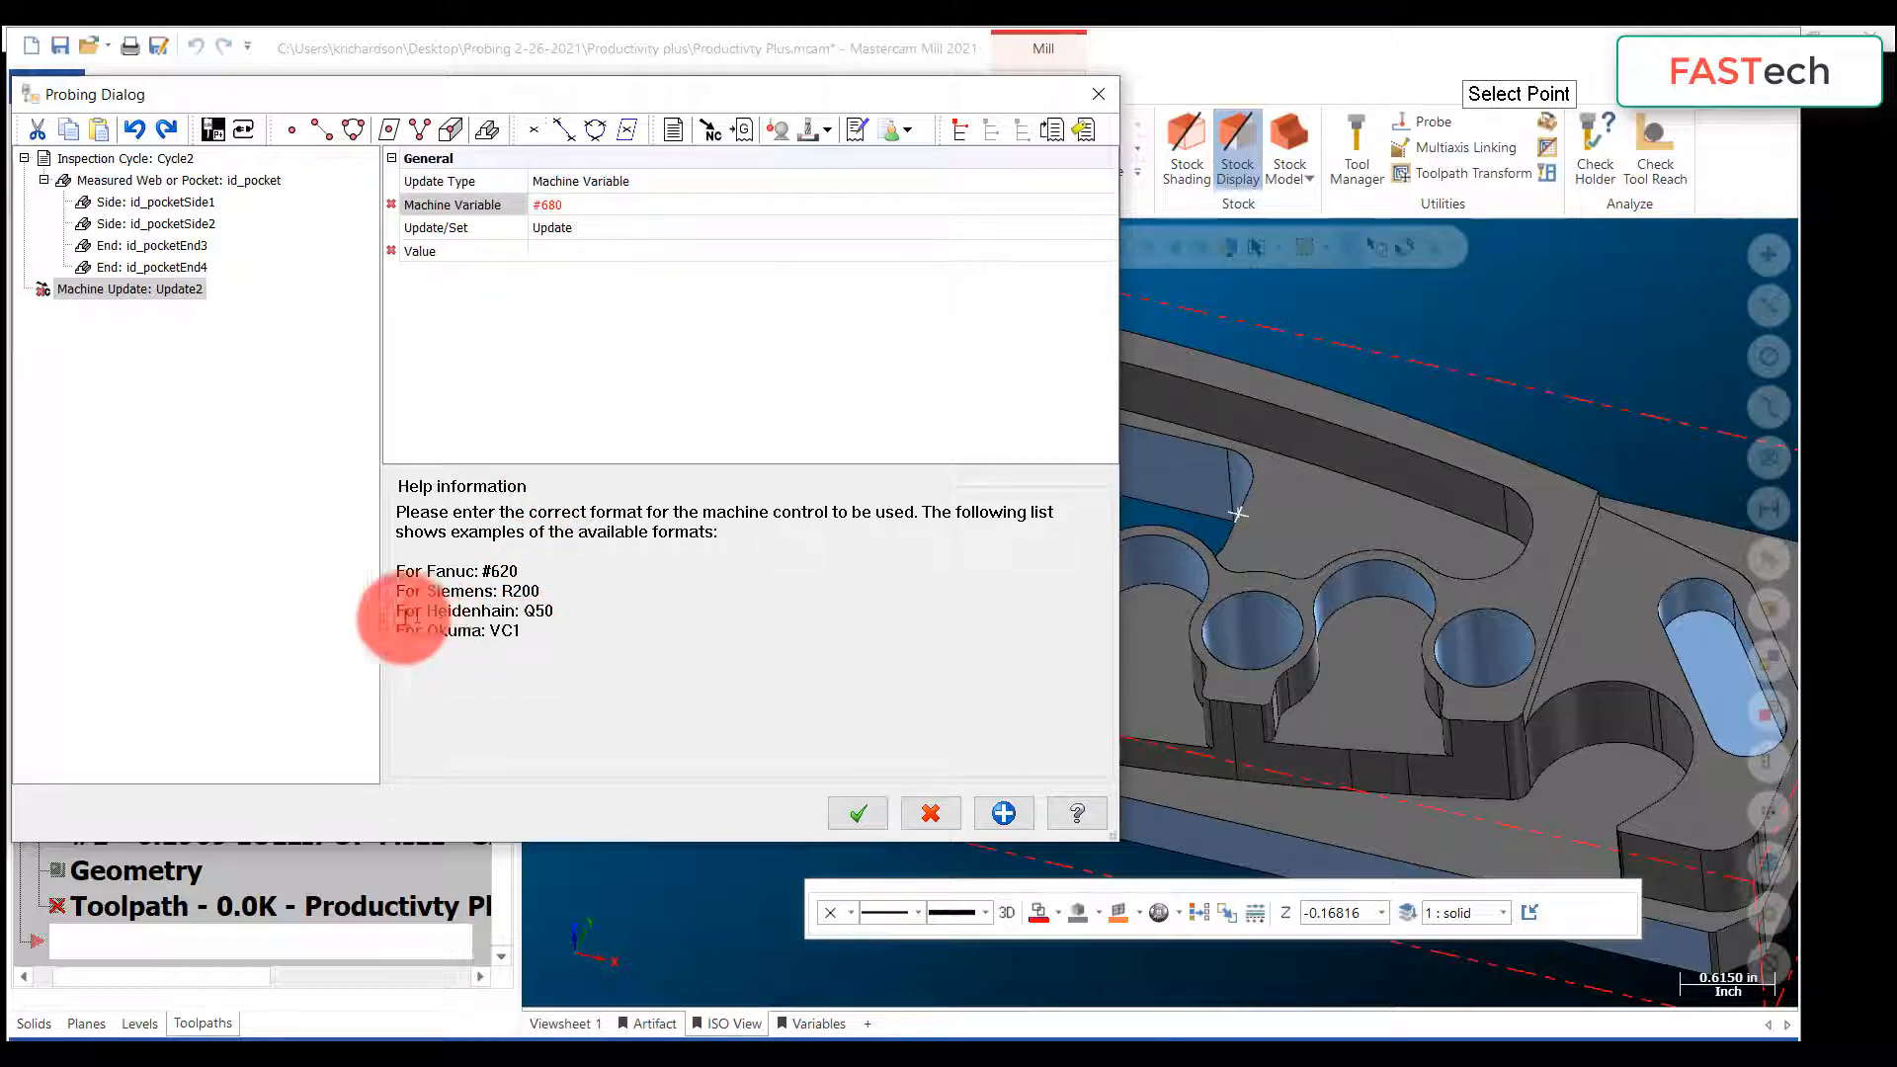
double_click(493, 571)
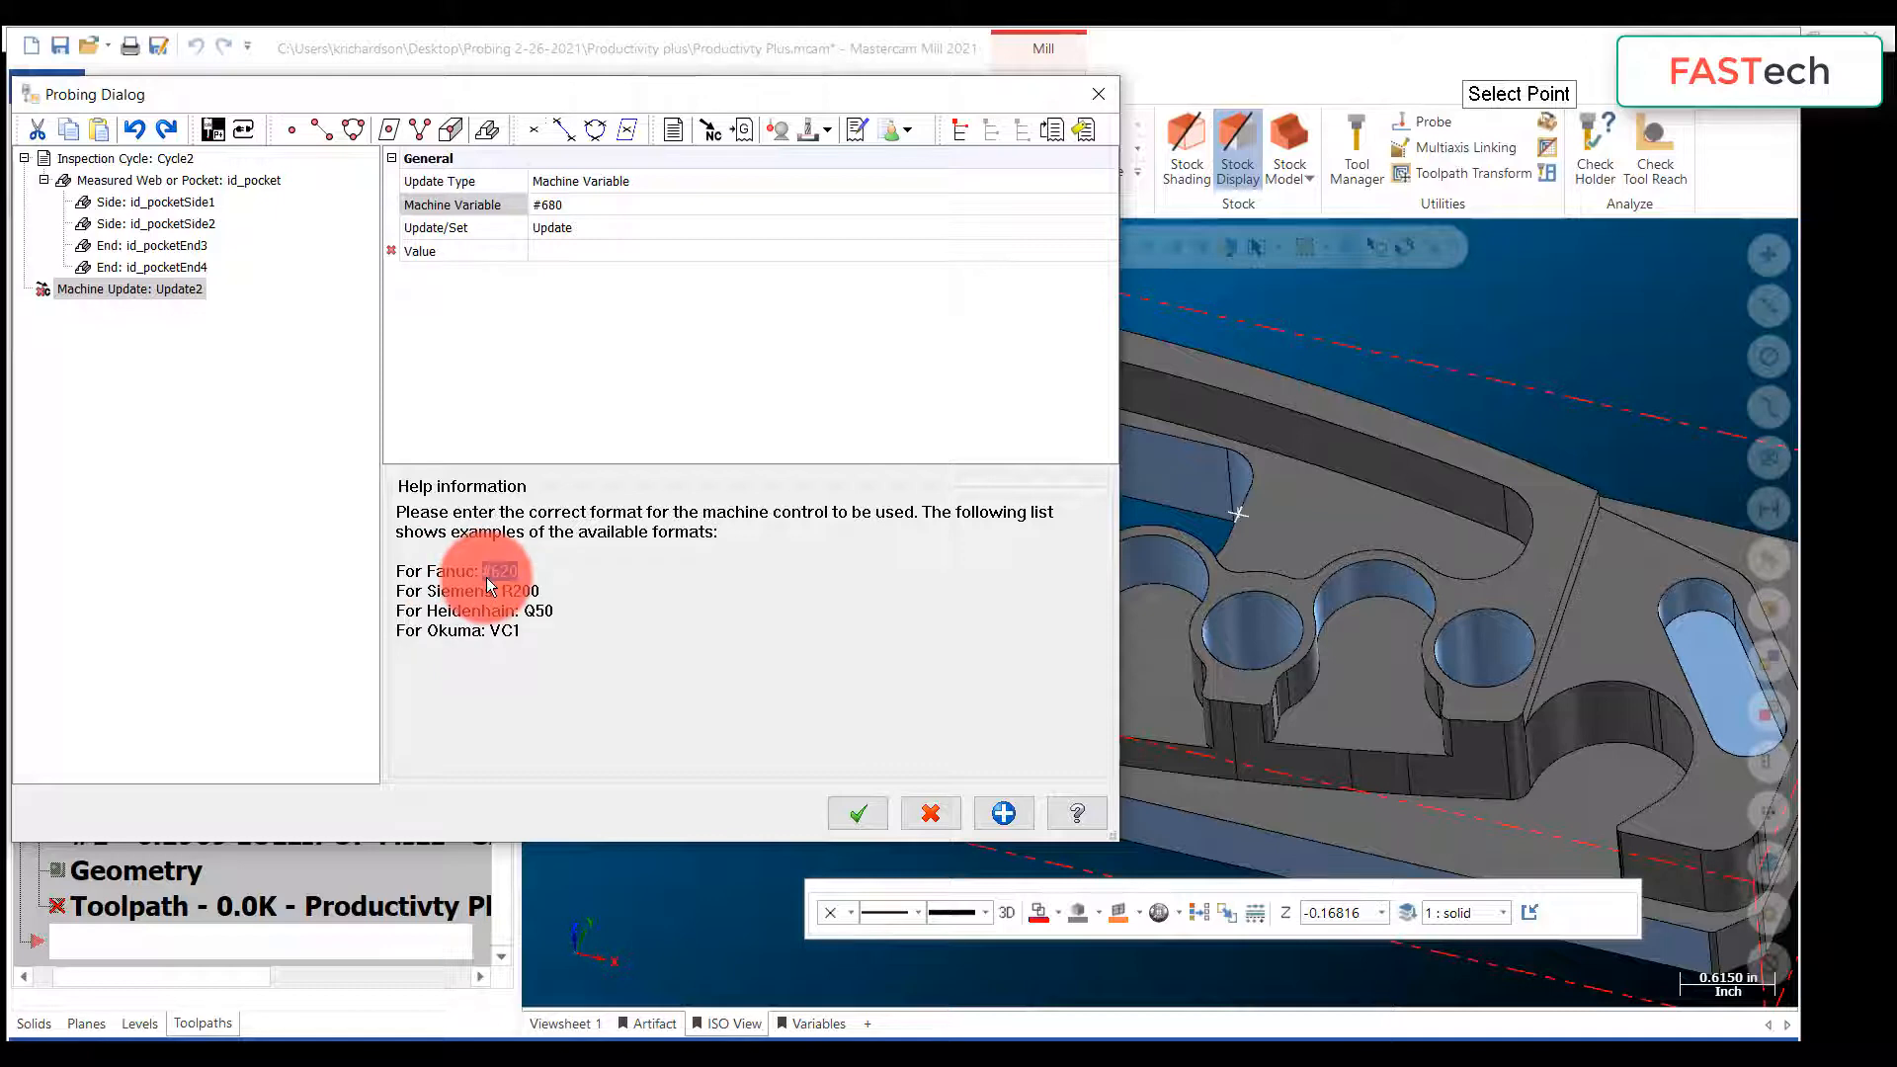
left_click(590, 234)
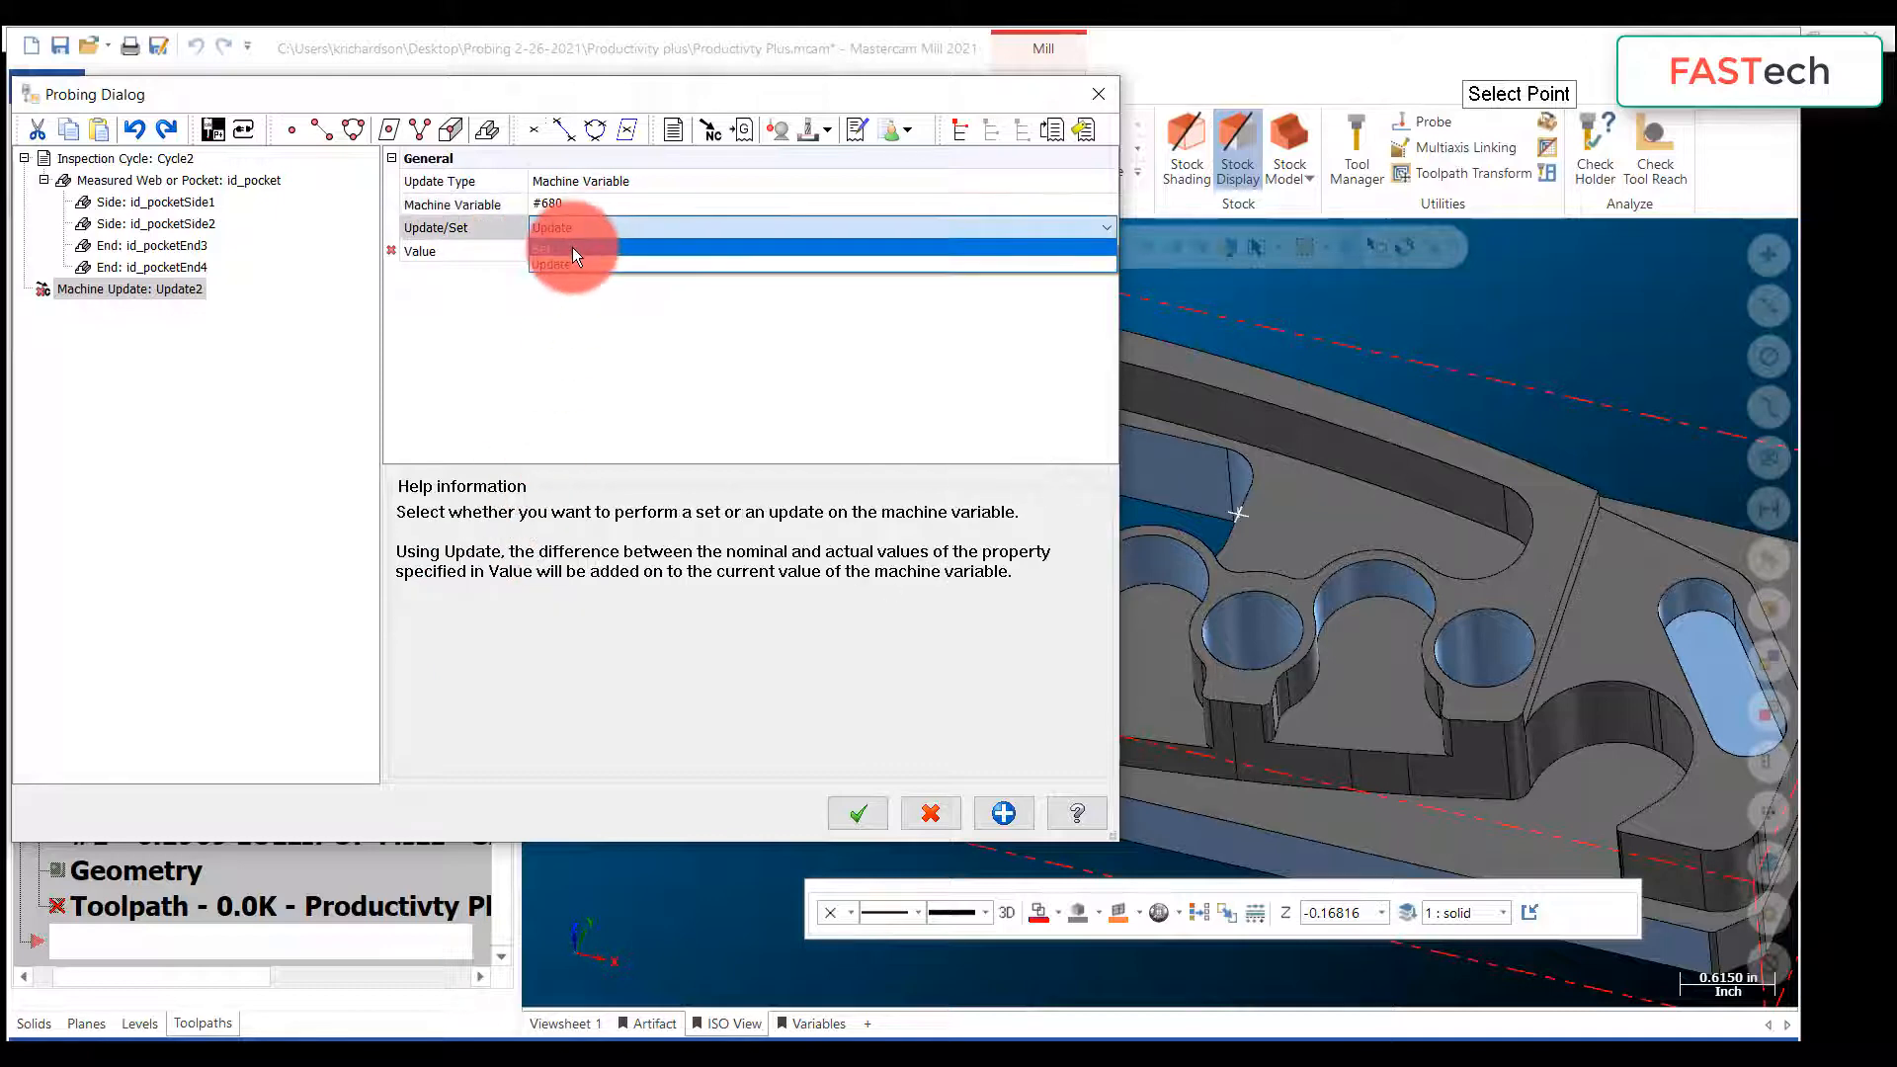
left_click(573, 249)
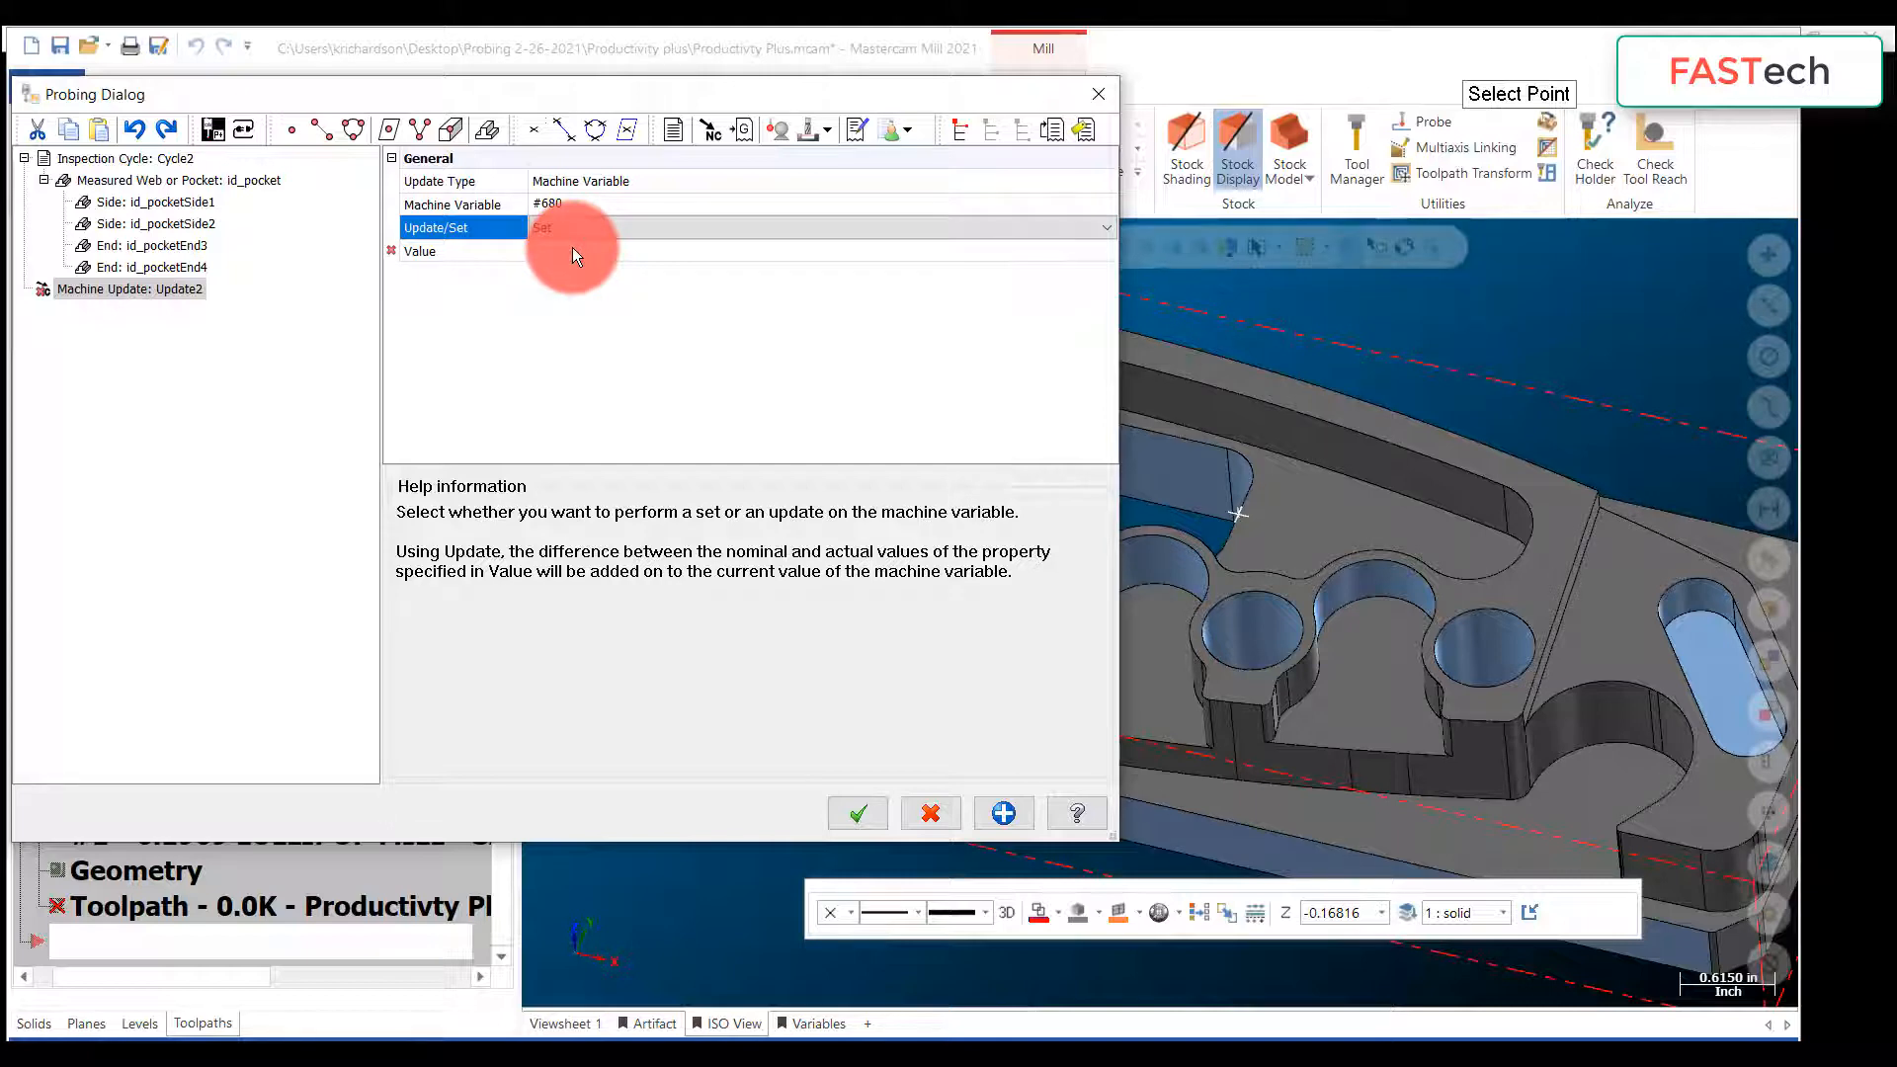
Step: Assign the width of the id_pocket feature as the value of the #680 machine variable update
left_click(561, 251)
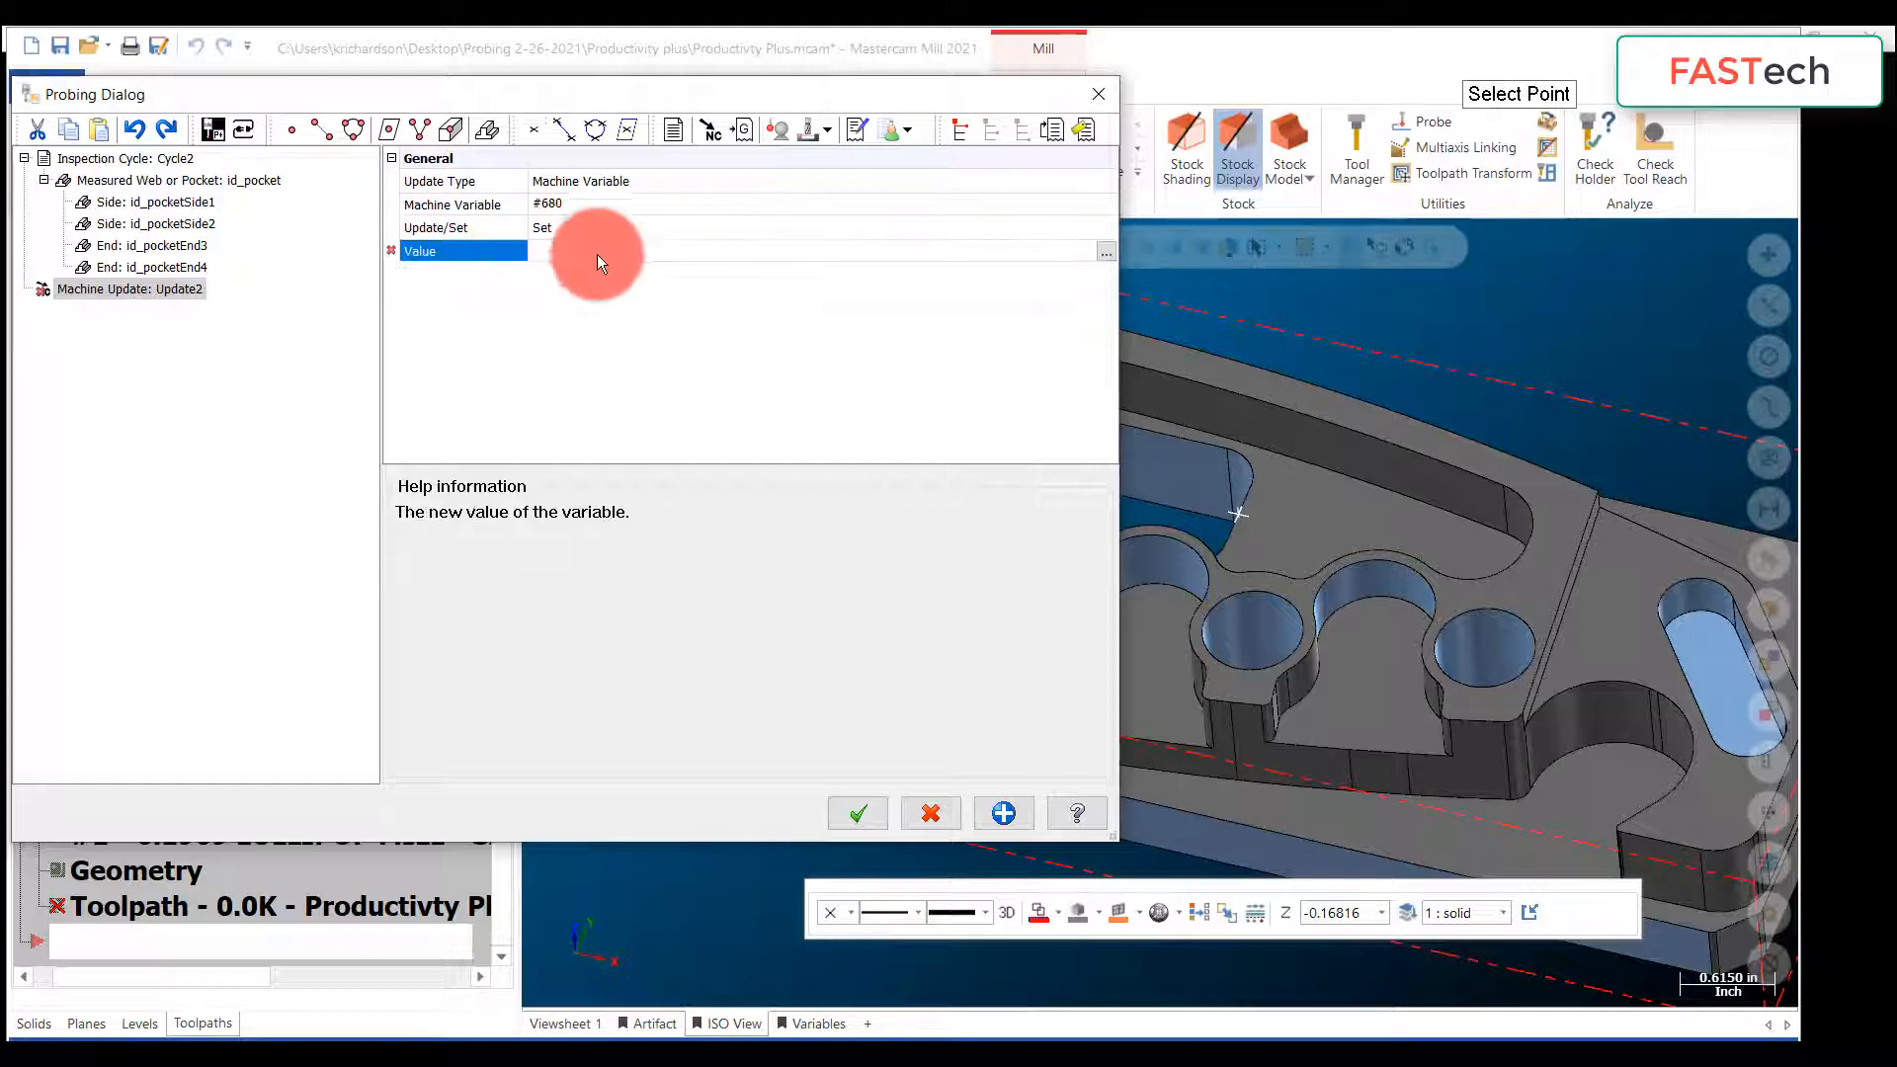
left_click(1107, 252)
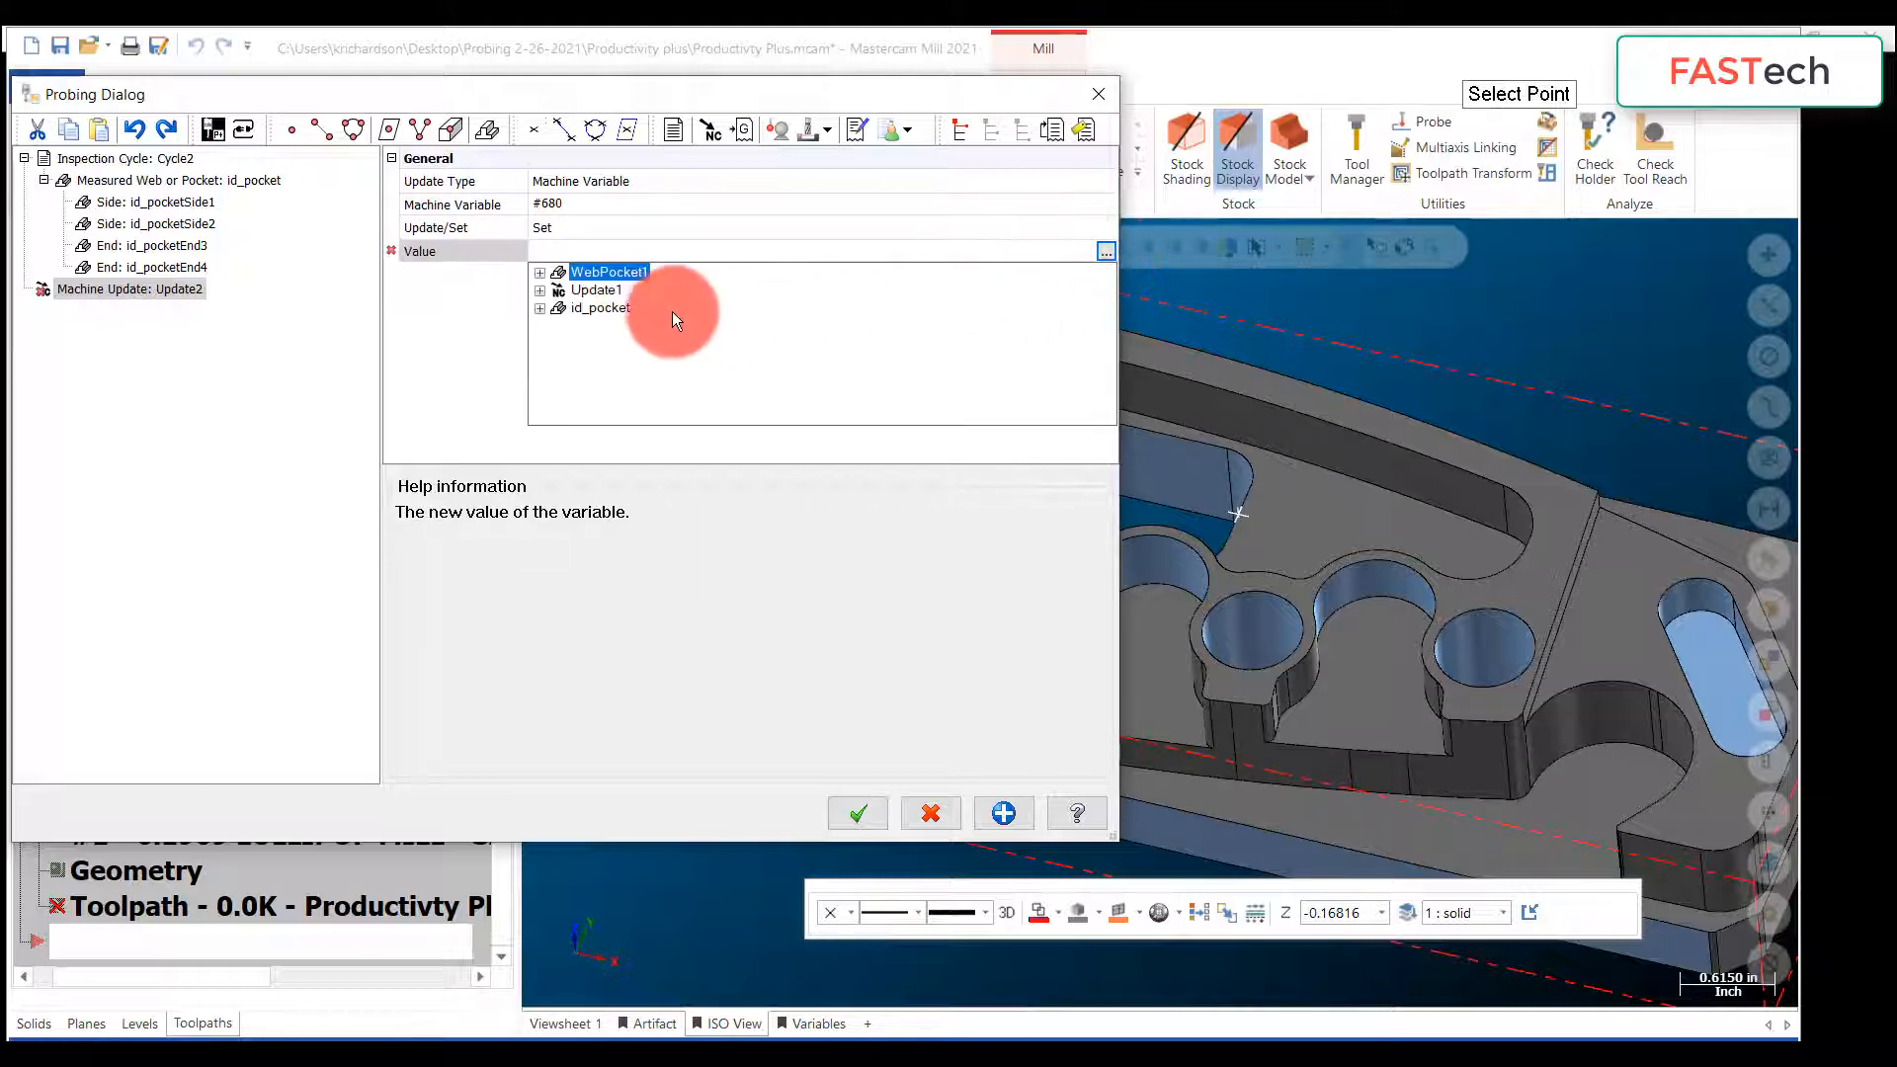
left_click(541, 309)
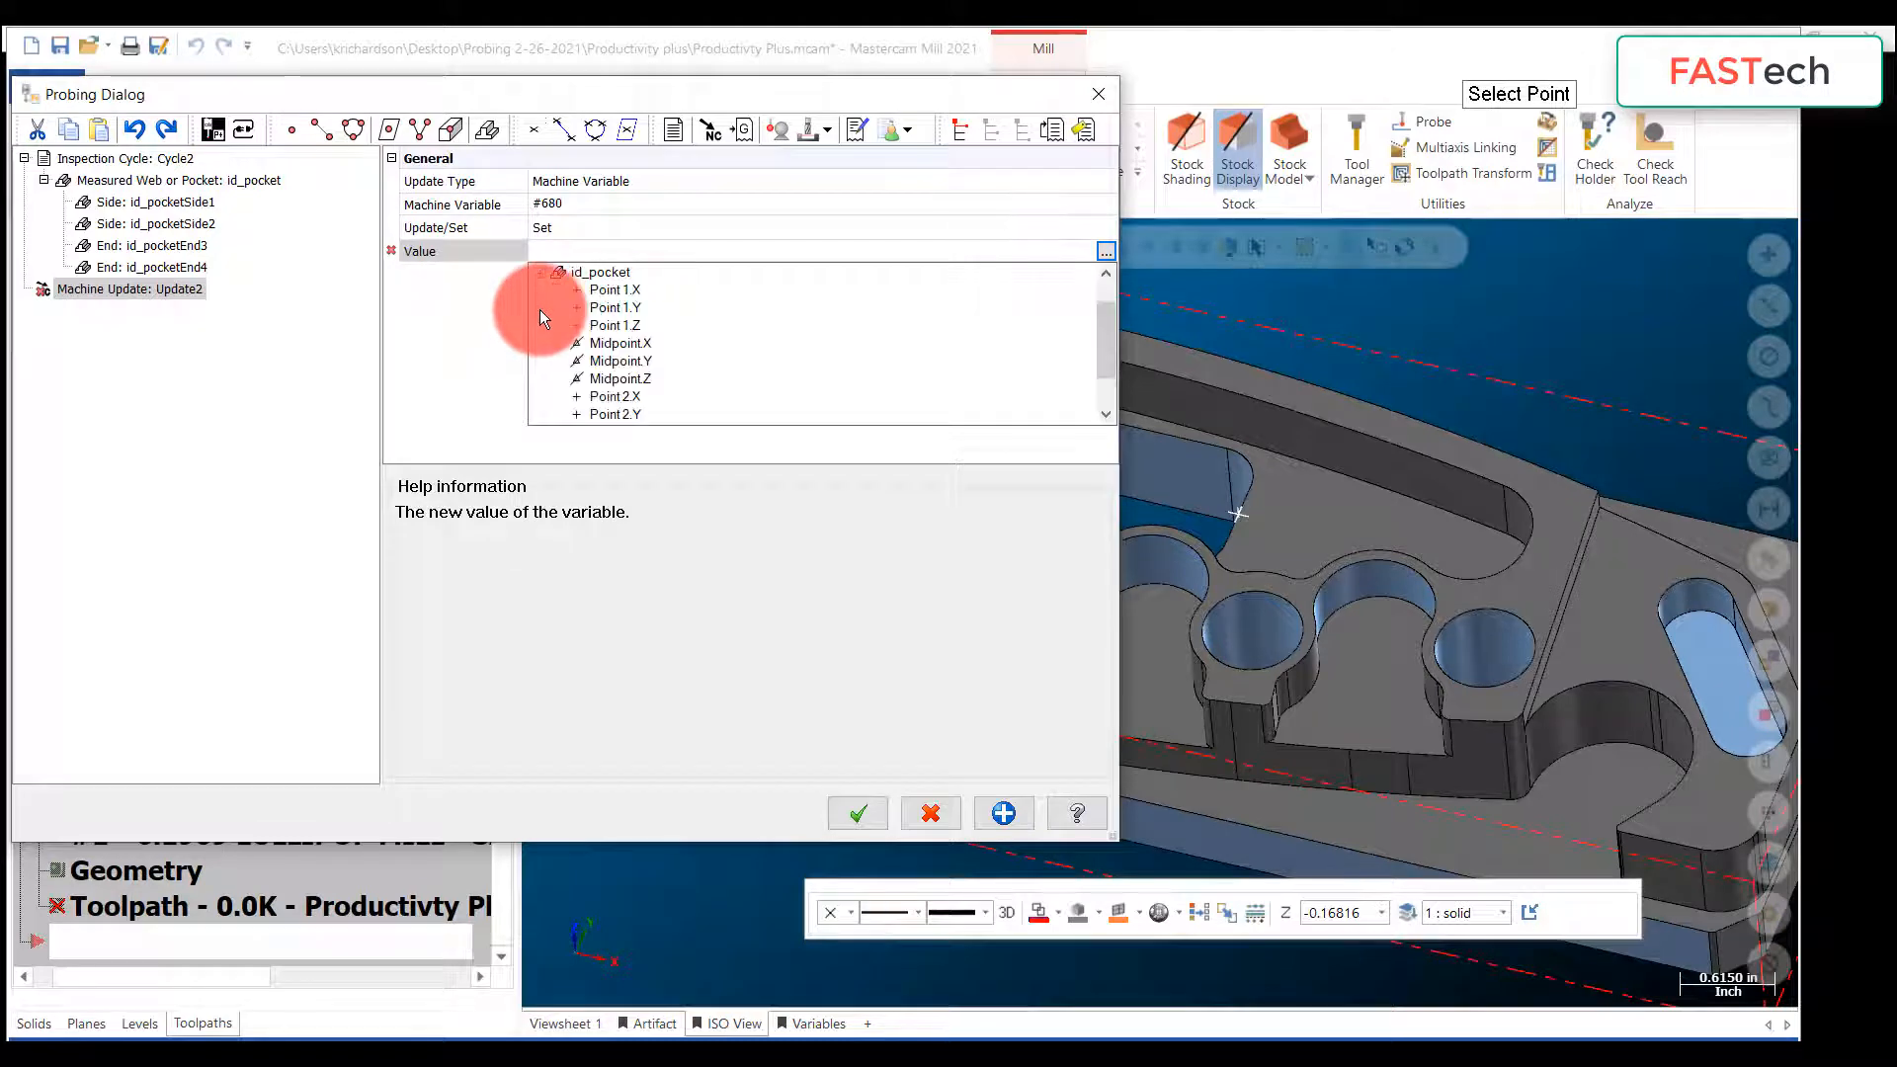
scroll(632, 311, "down", 1)
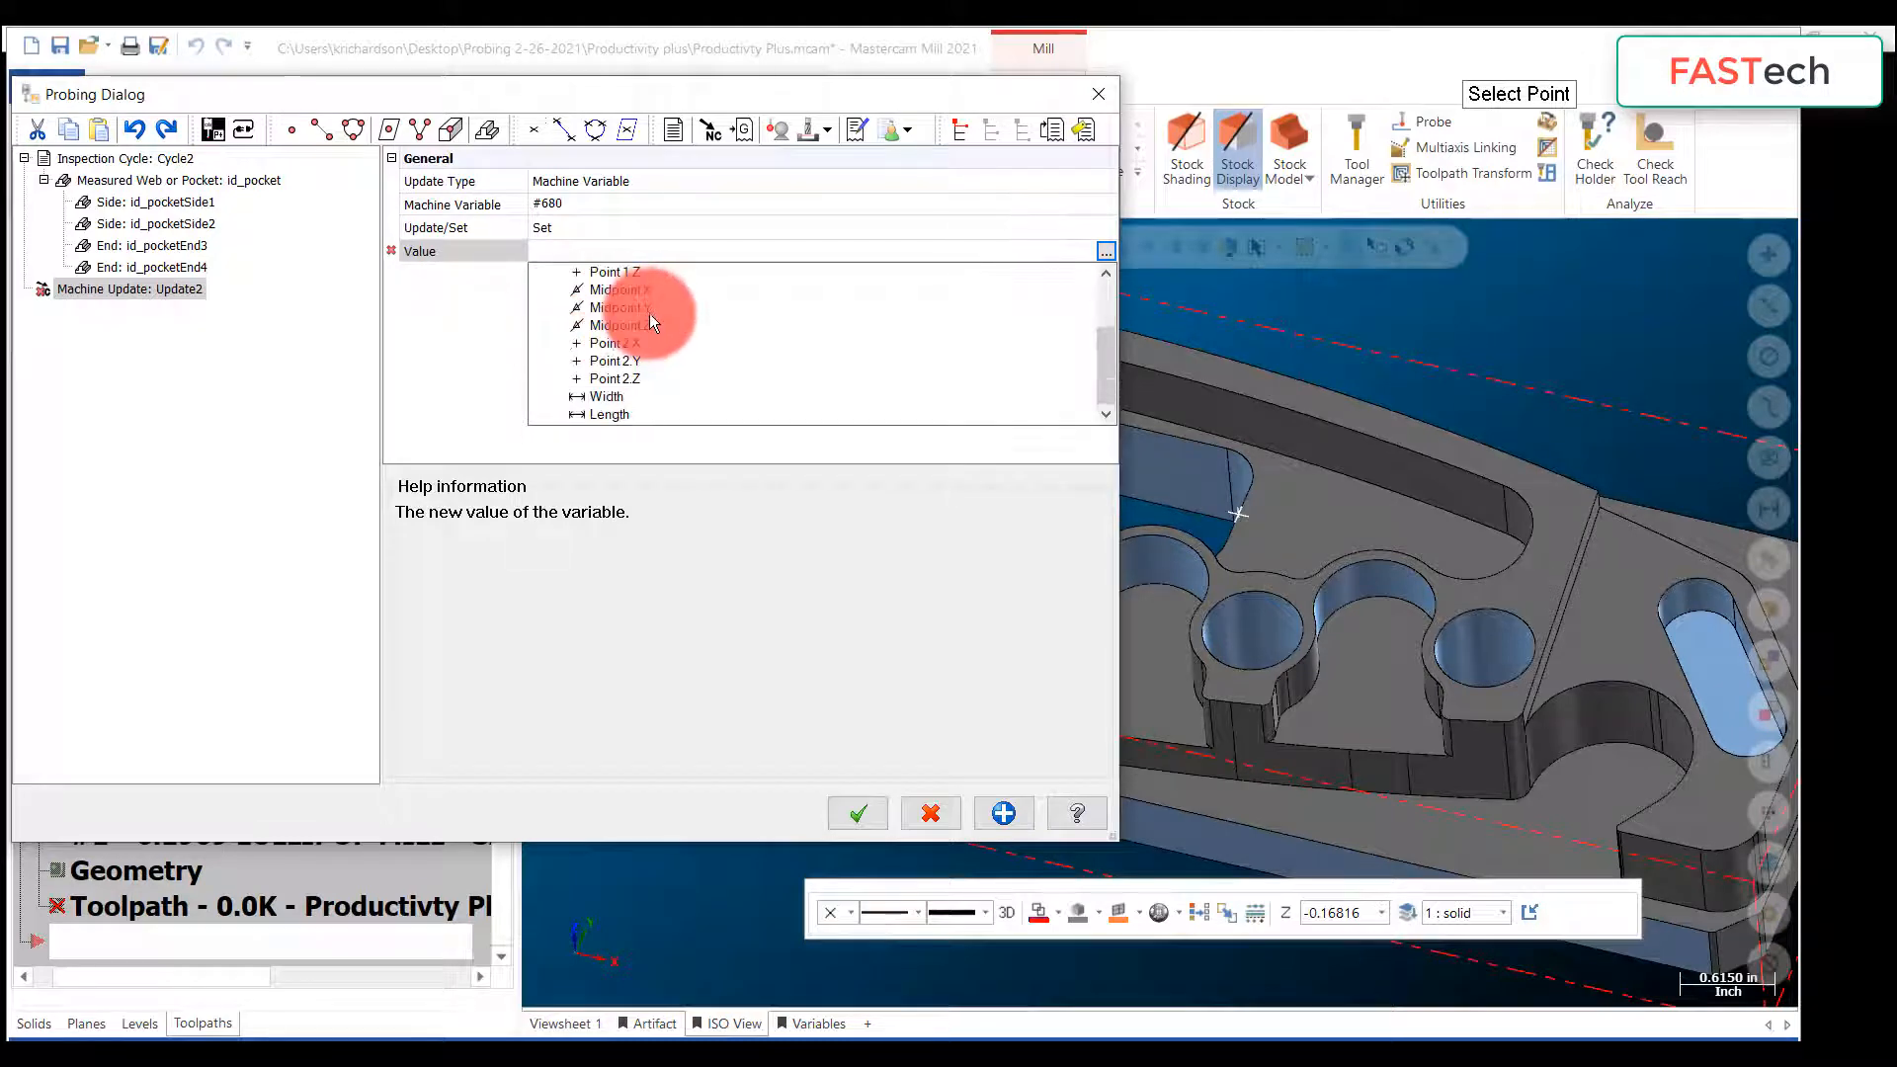
left_click(602, 395)
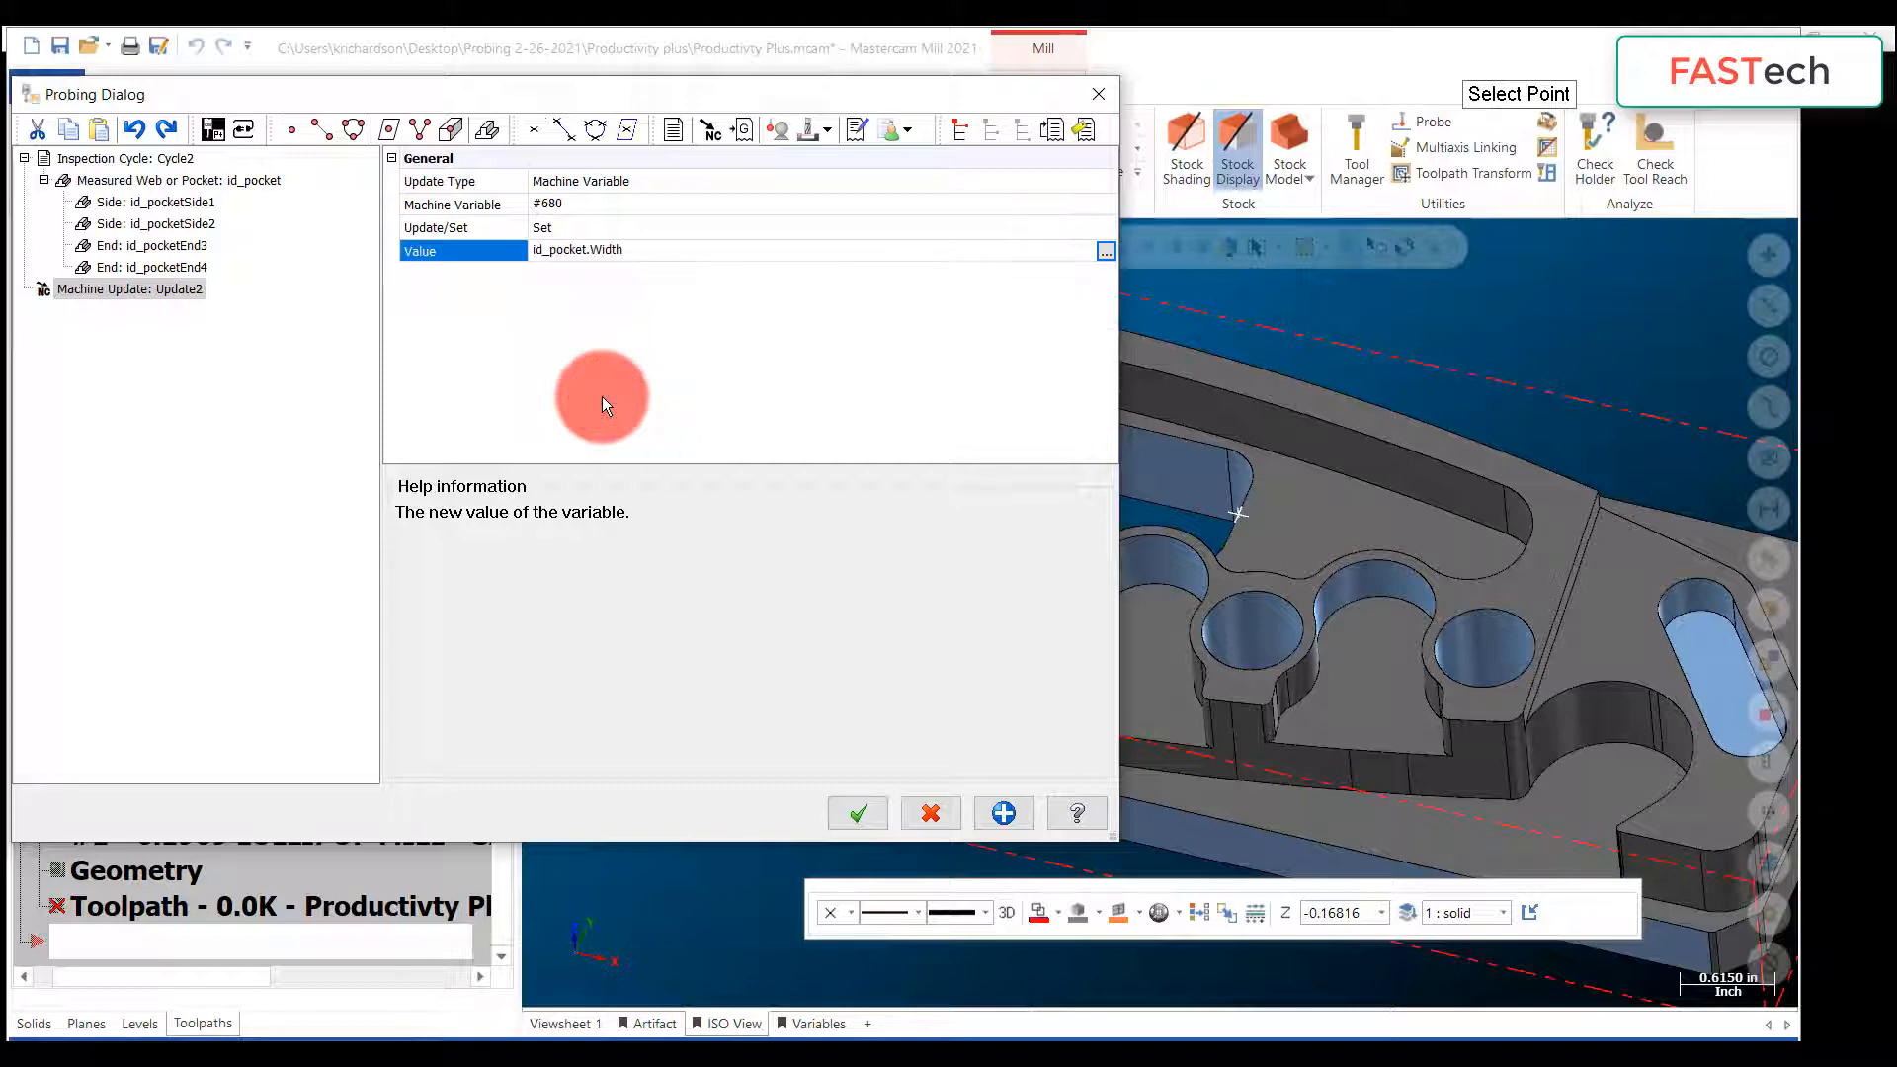
Step: Add another machine update to inspection cycle Cycle2 and make its update type Machine Variable
left_click(709, 131)
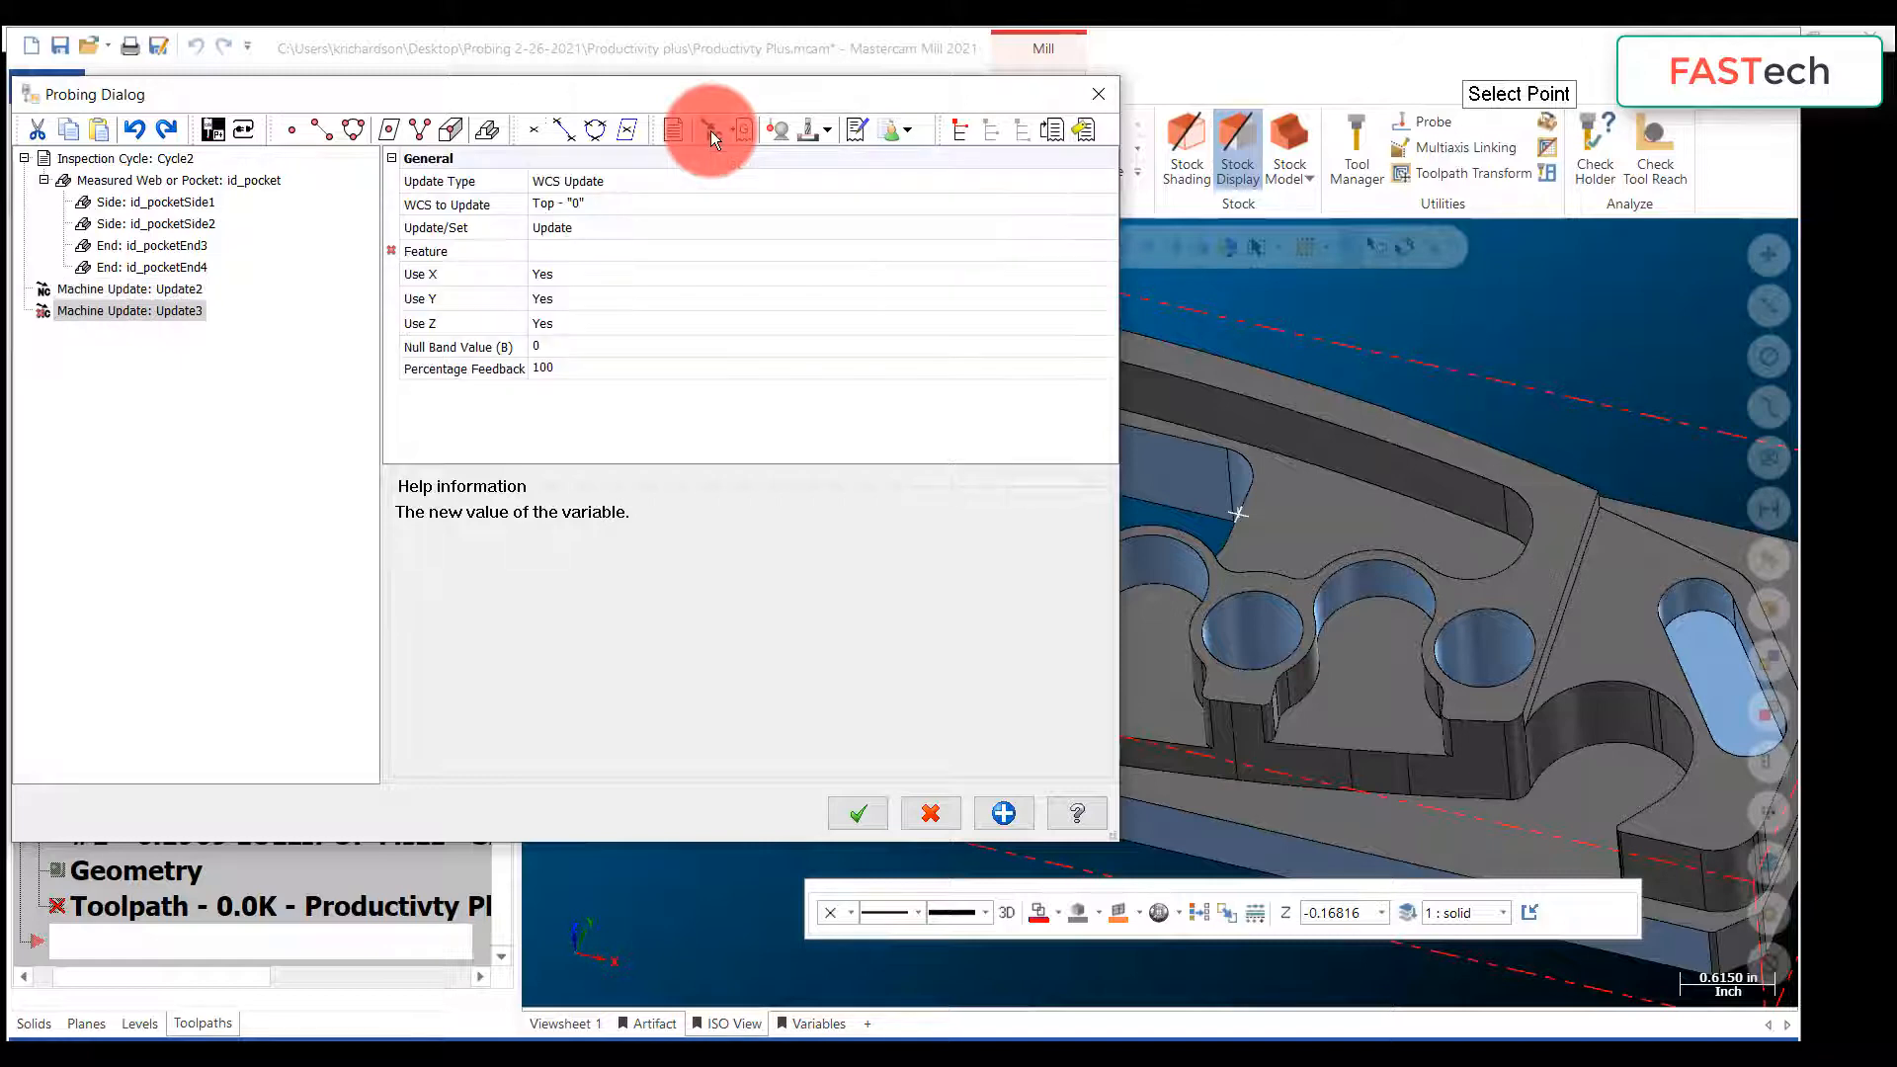
left_click(595, 182)
left_click(595, 182)
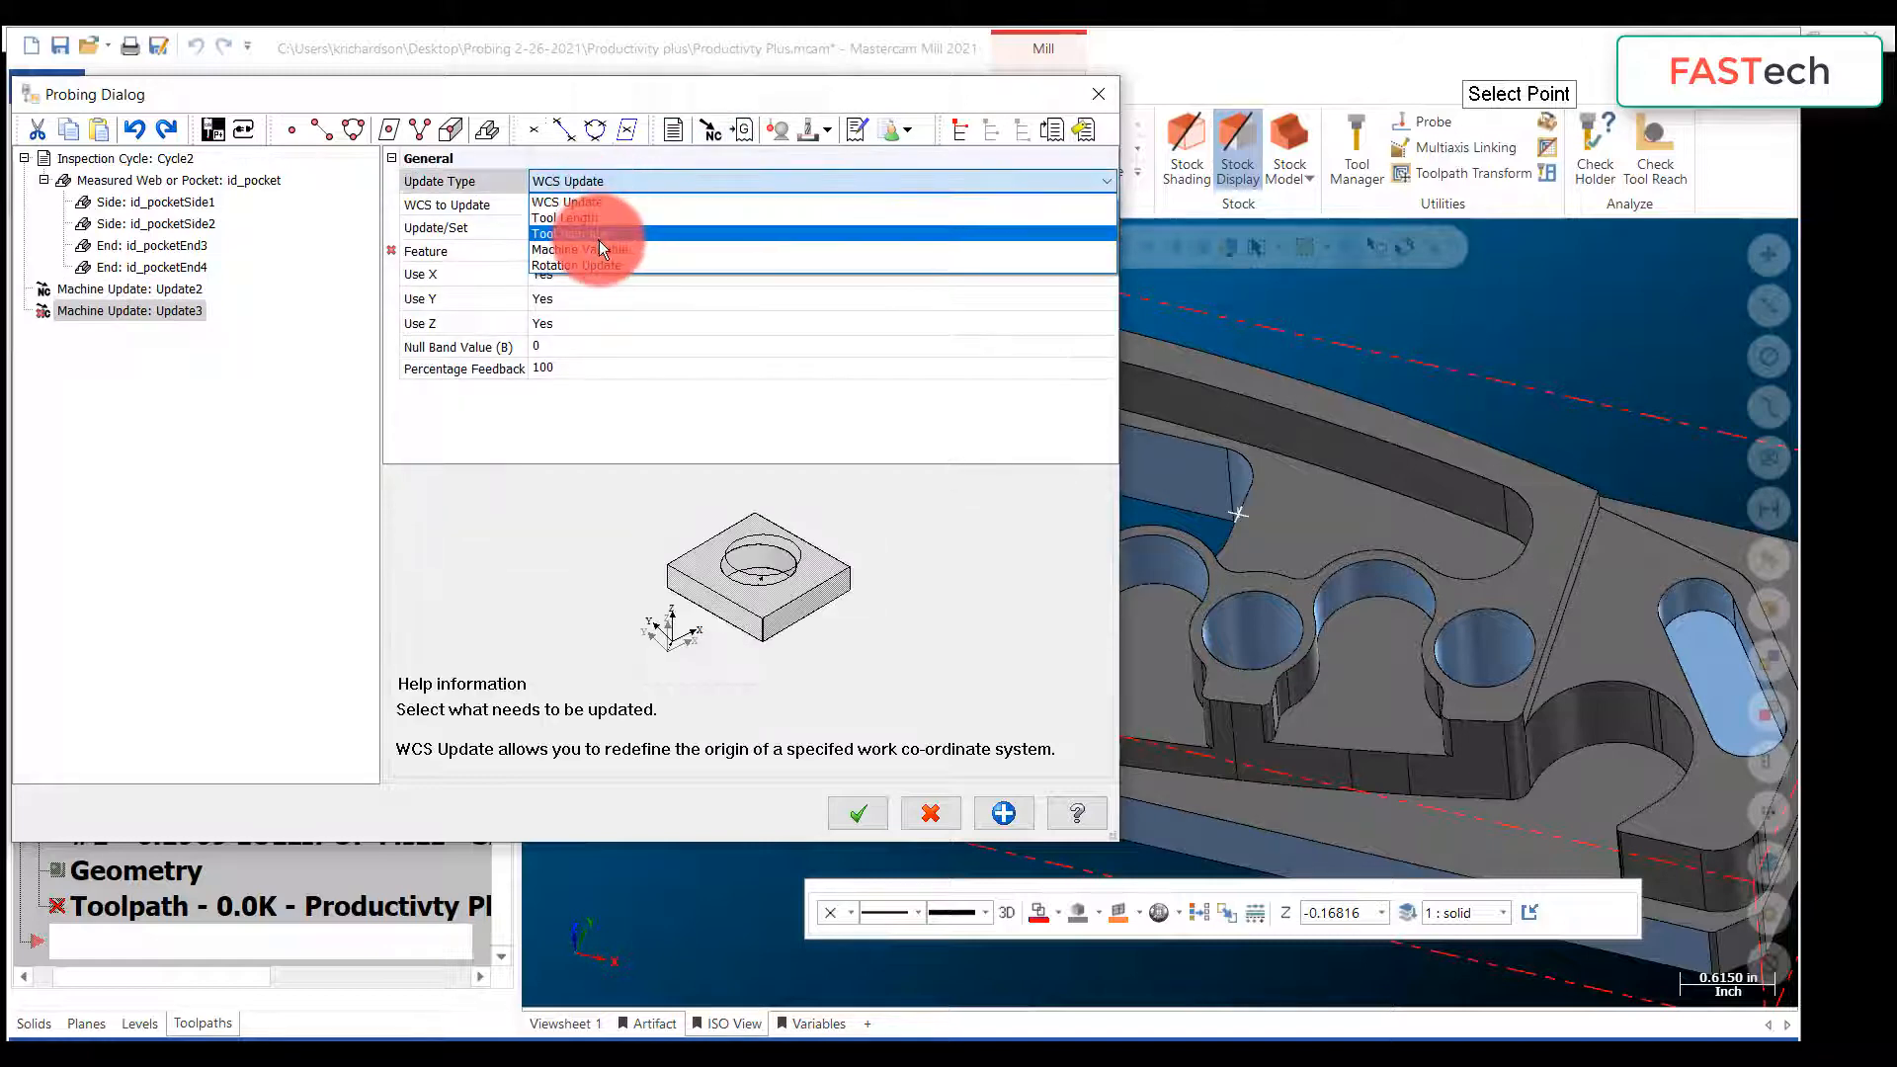
left_click(597, 241)
Step: Enter #681 as the new update's machine variable and switch its Update/Set option to Set
left_click(584, 204)
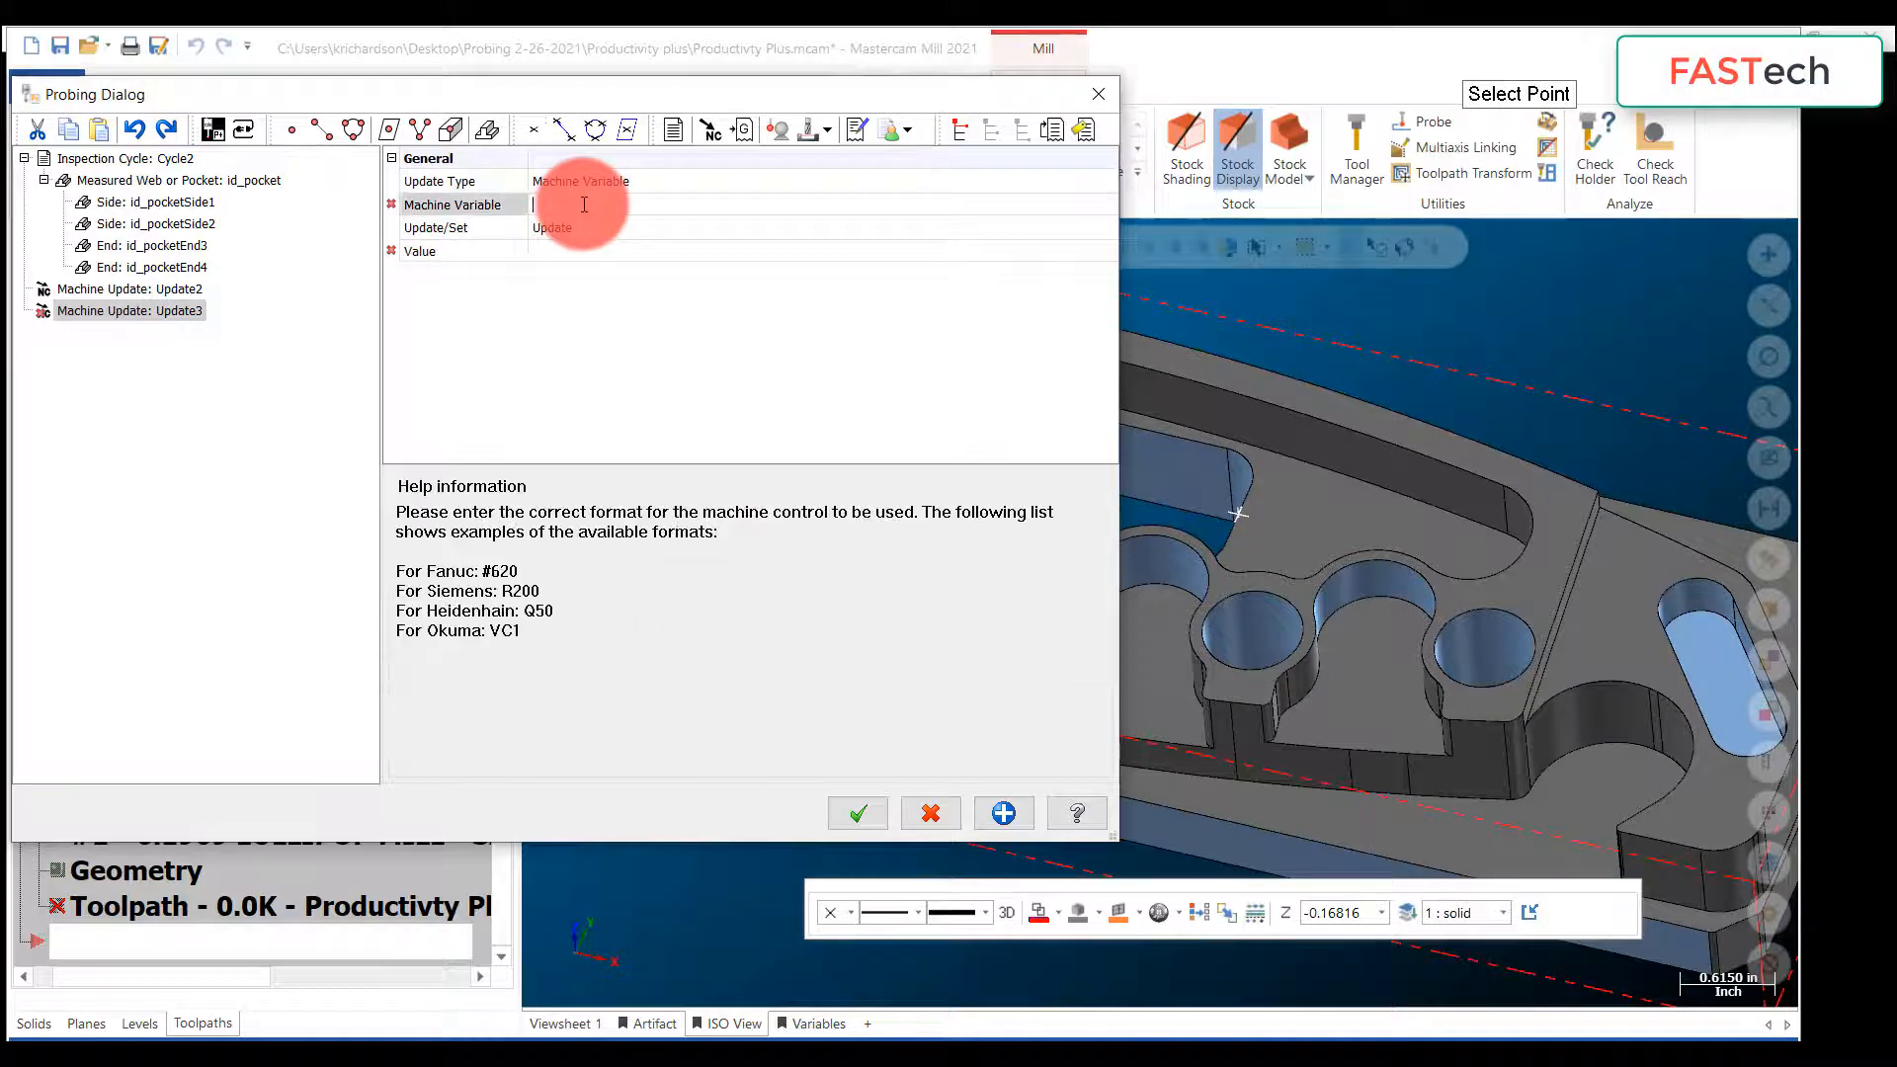
type("#681")
left_click(573, 225)
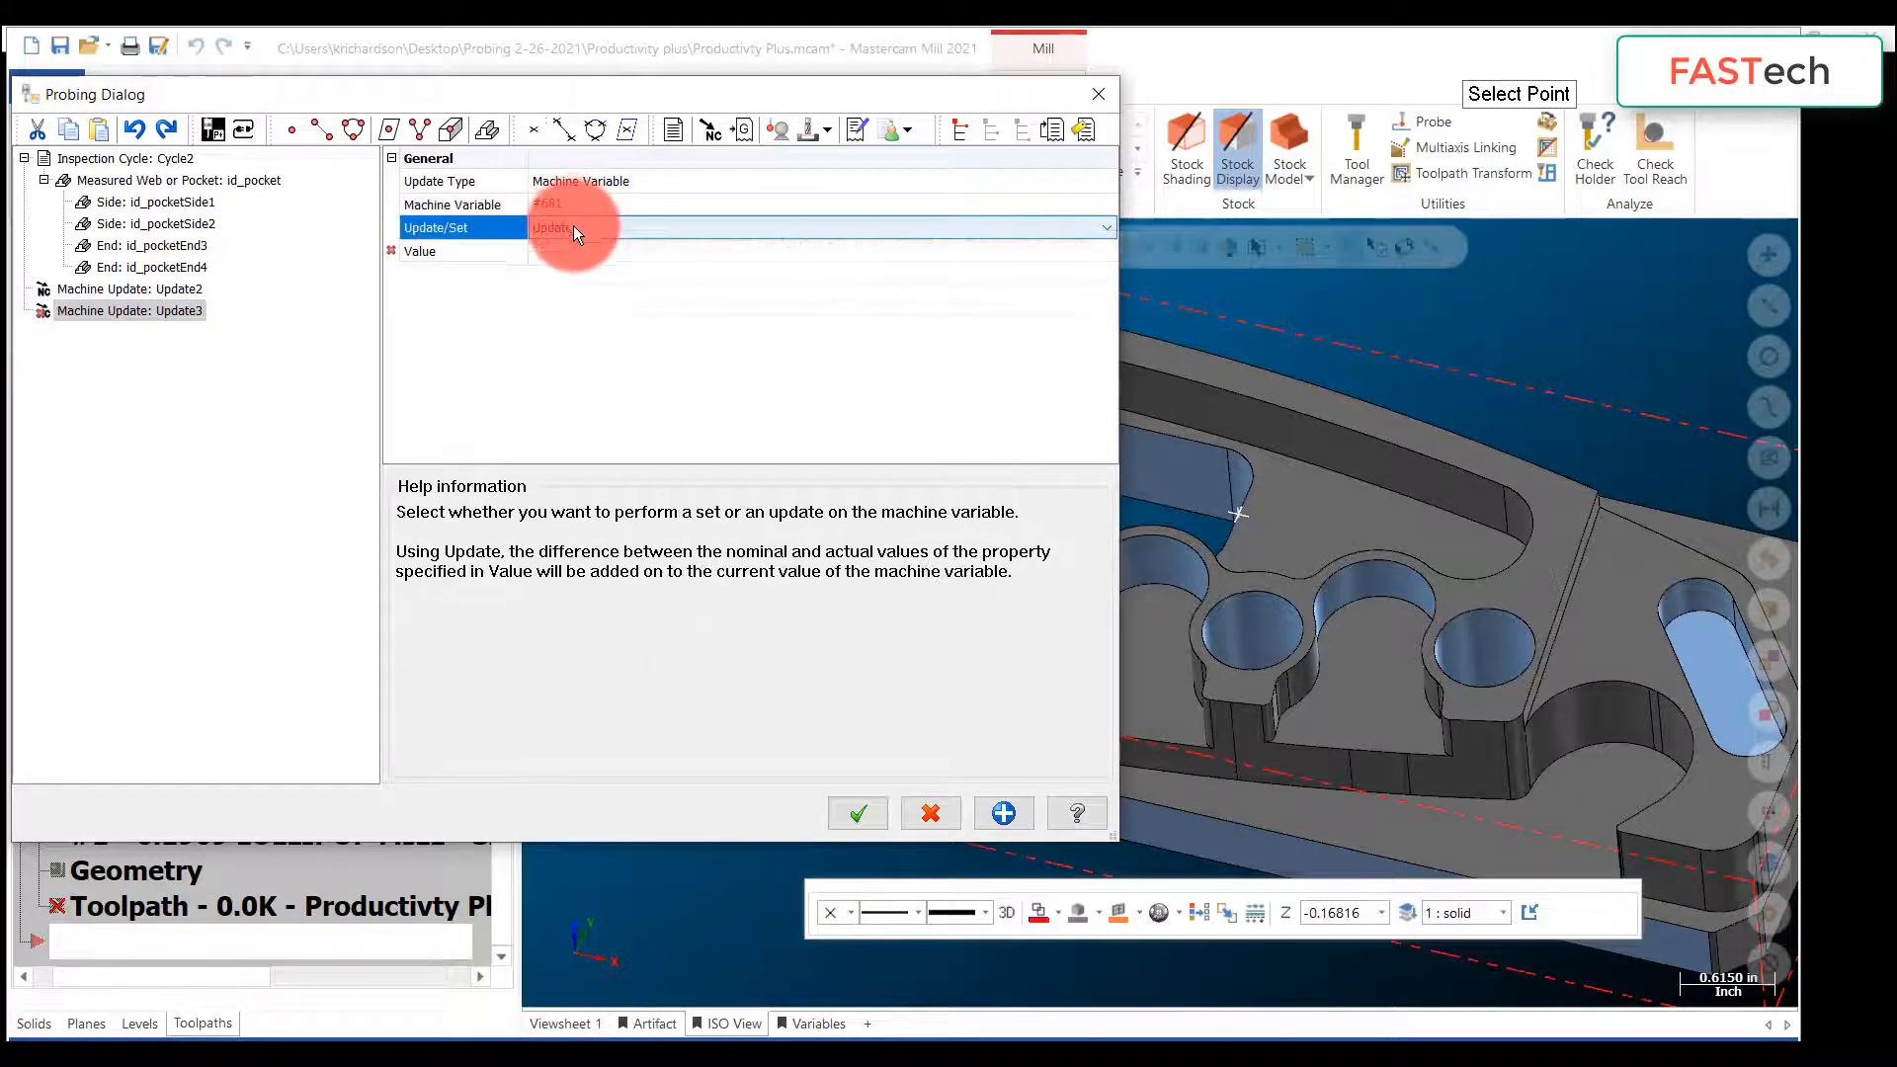
left_click(573, 224)
left_click(566, 246)
Step: Assign the length of id_pocket as the #681 update's value and accept the Cycle2 probing toolpath
left_click(565, 253)
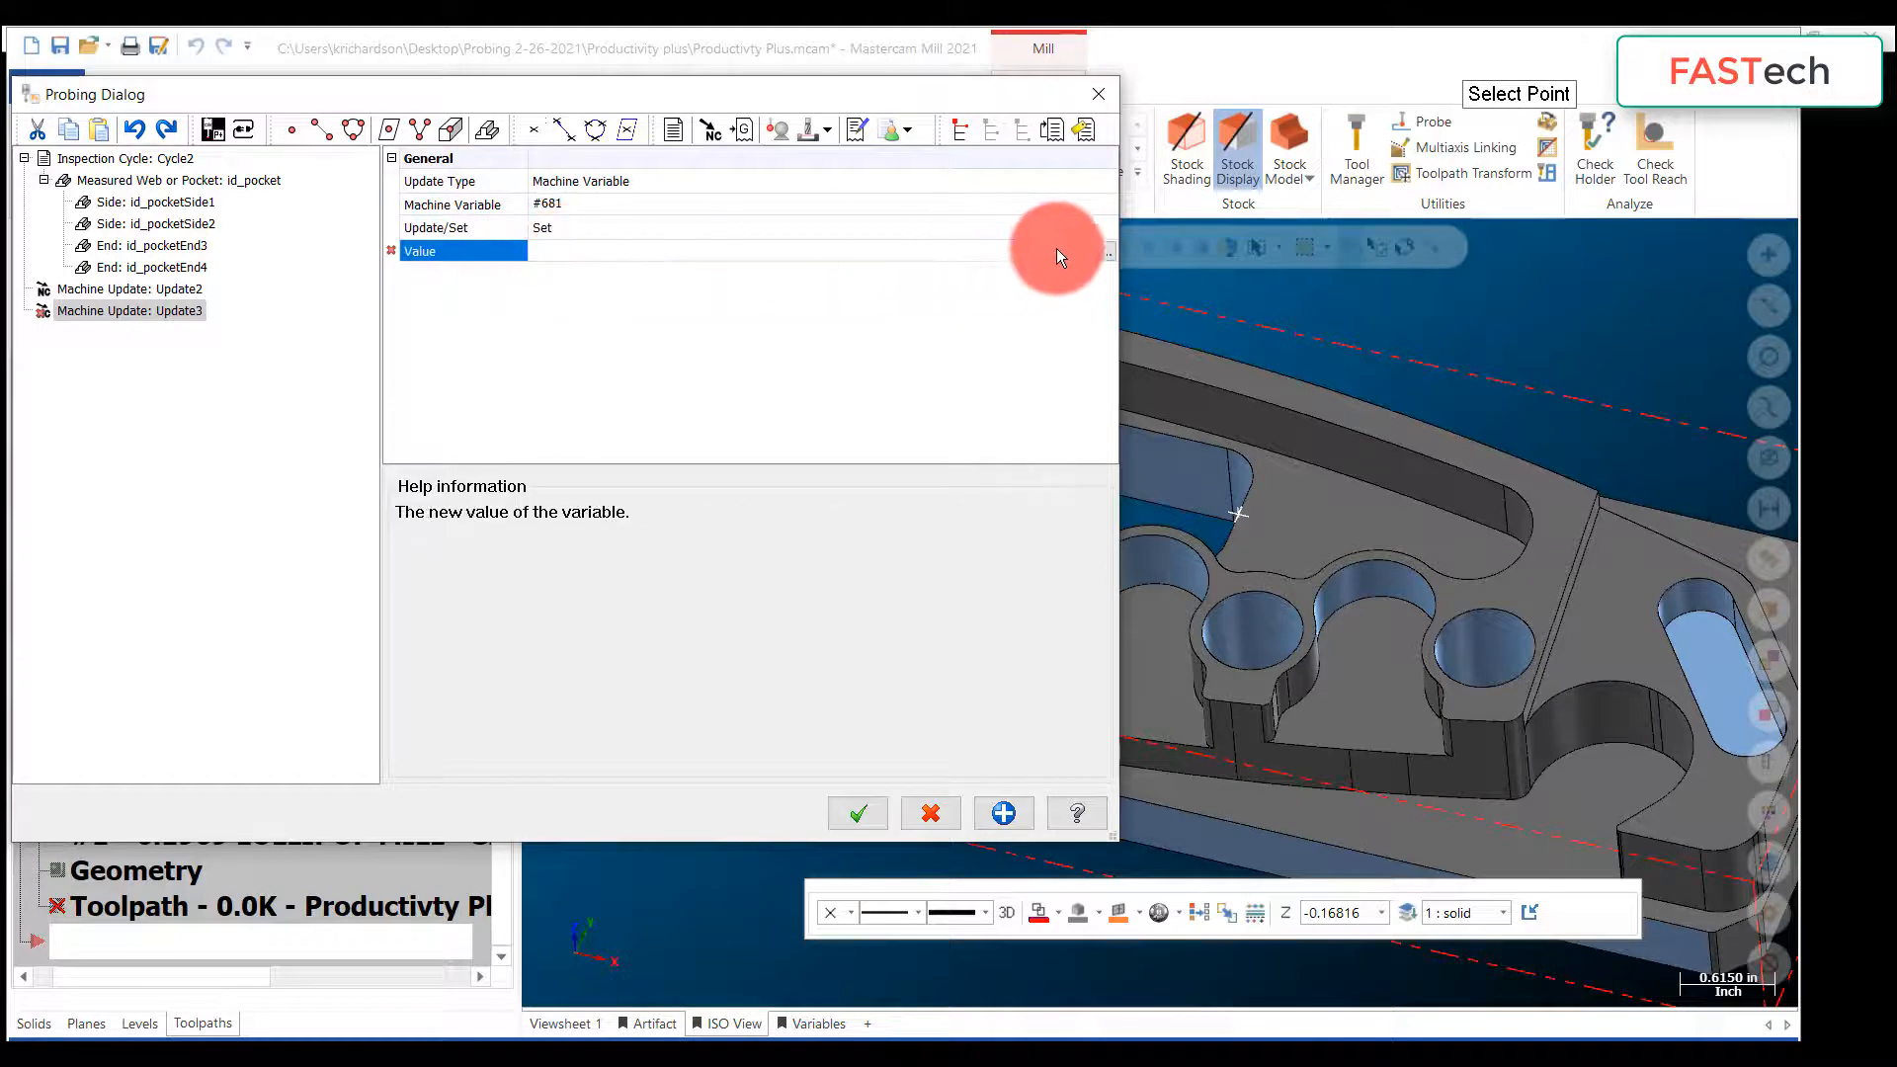
left_click(1107, 252)
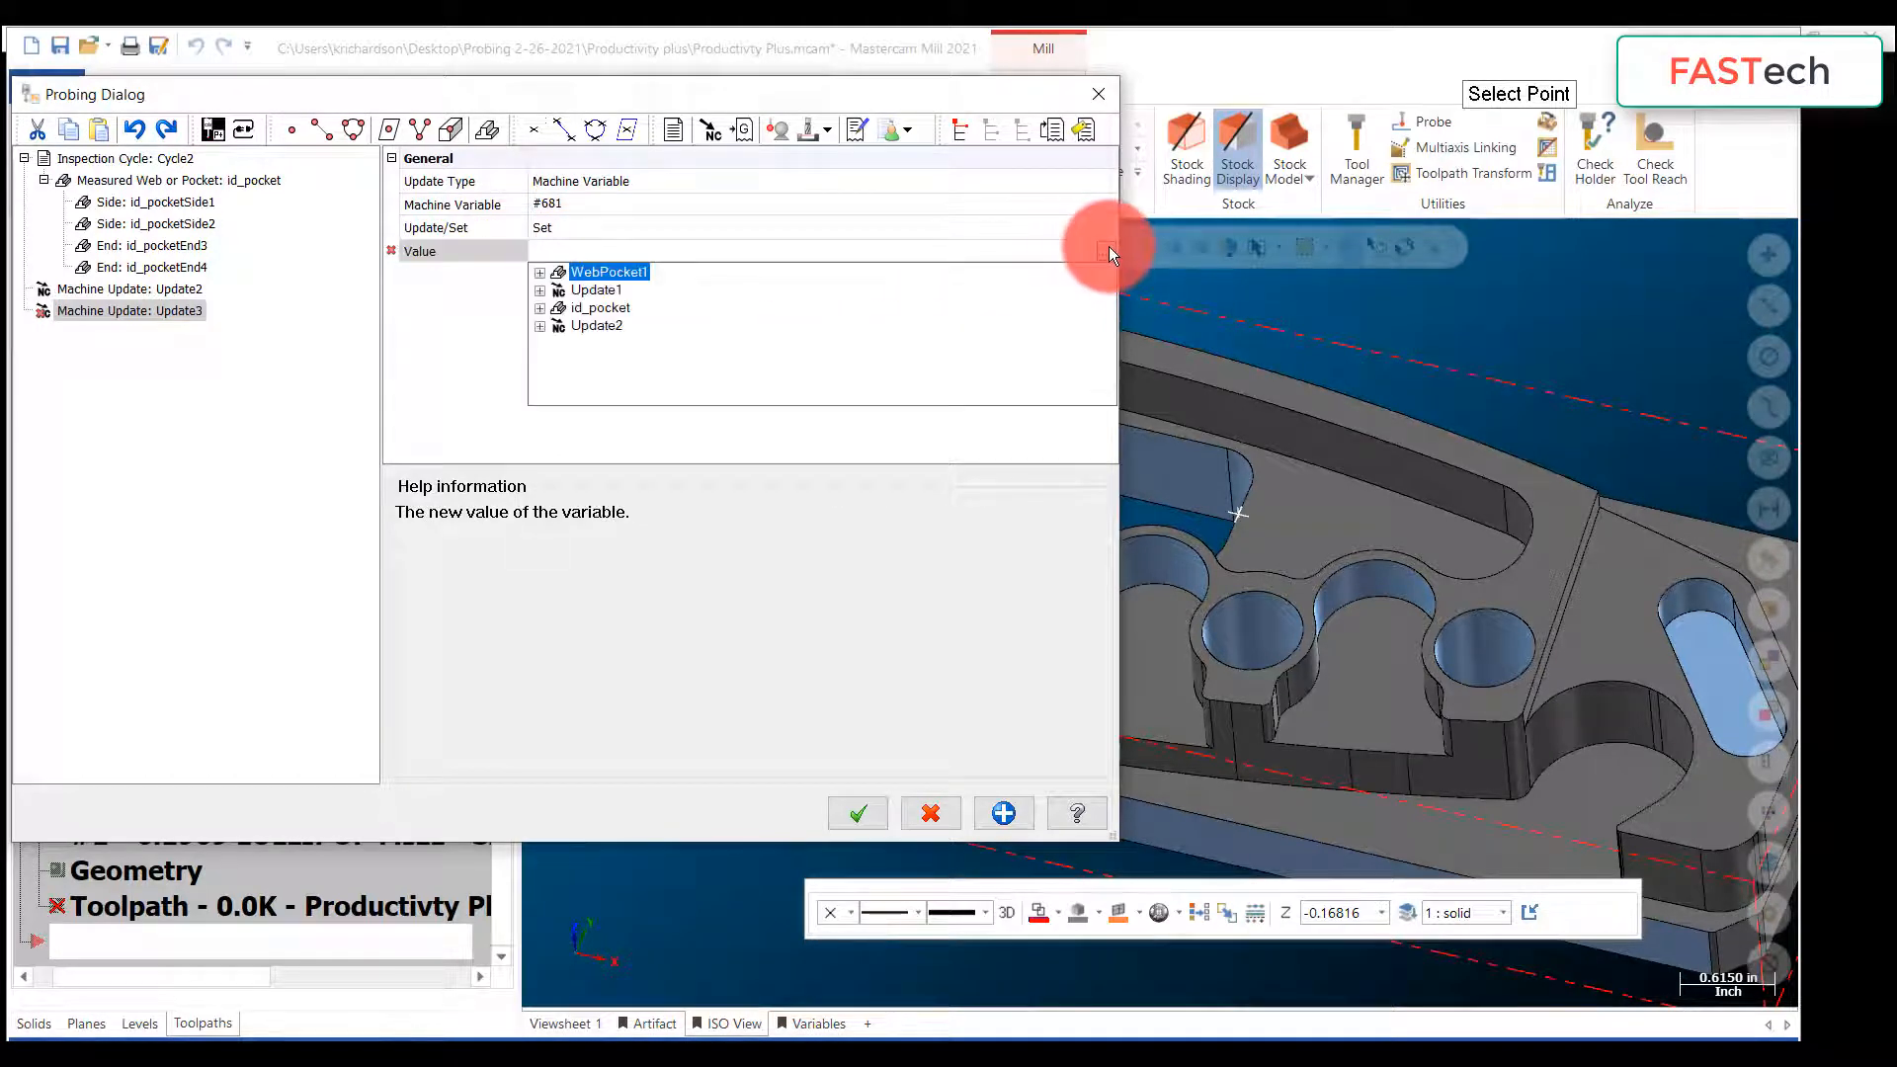
left_click(541, 309)
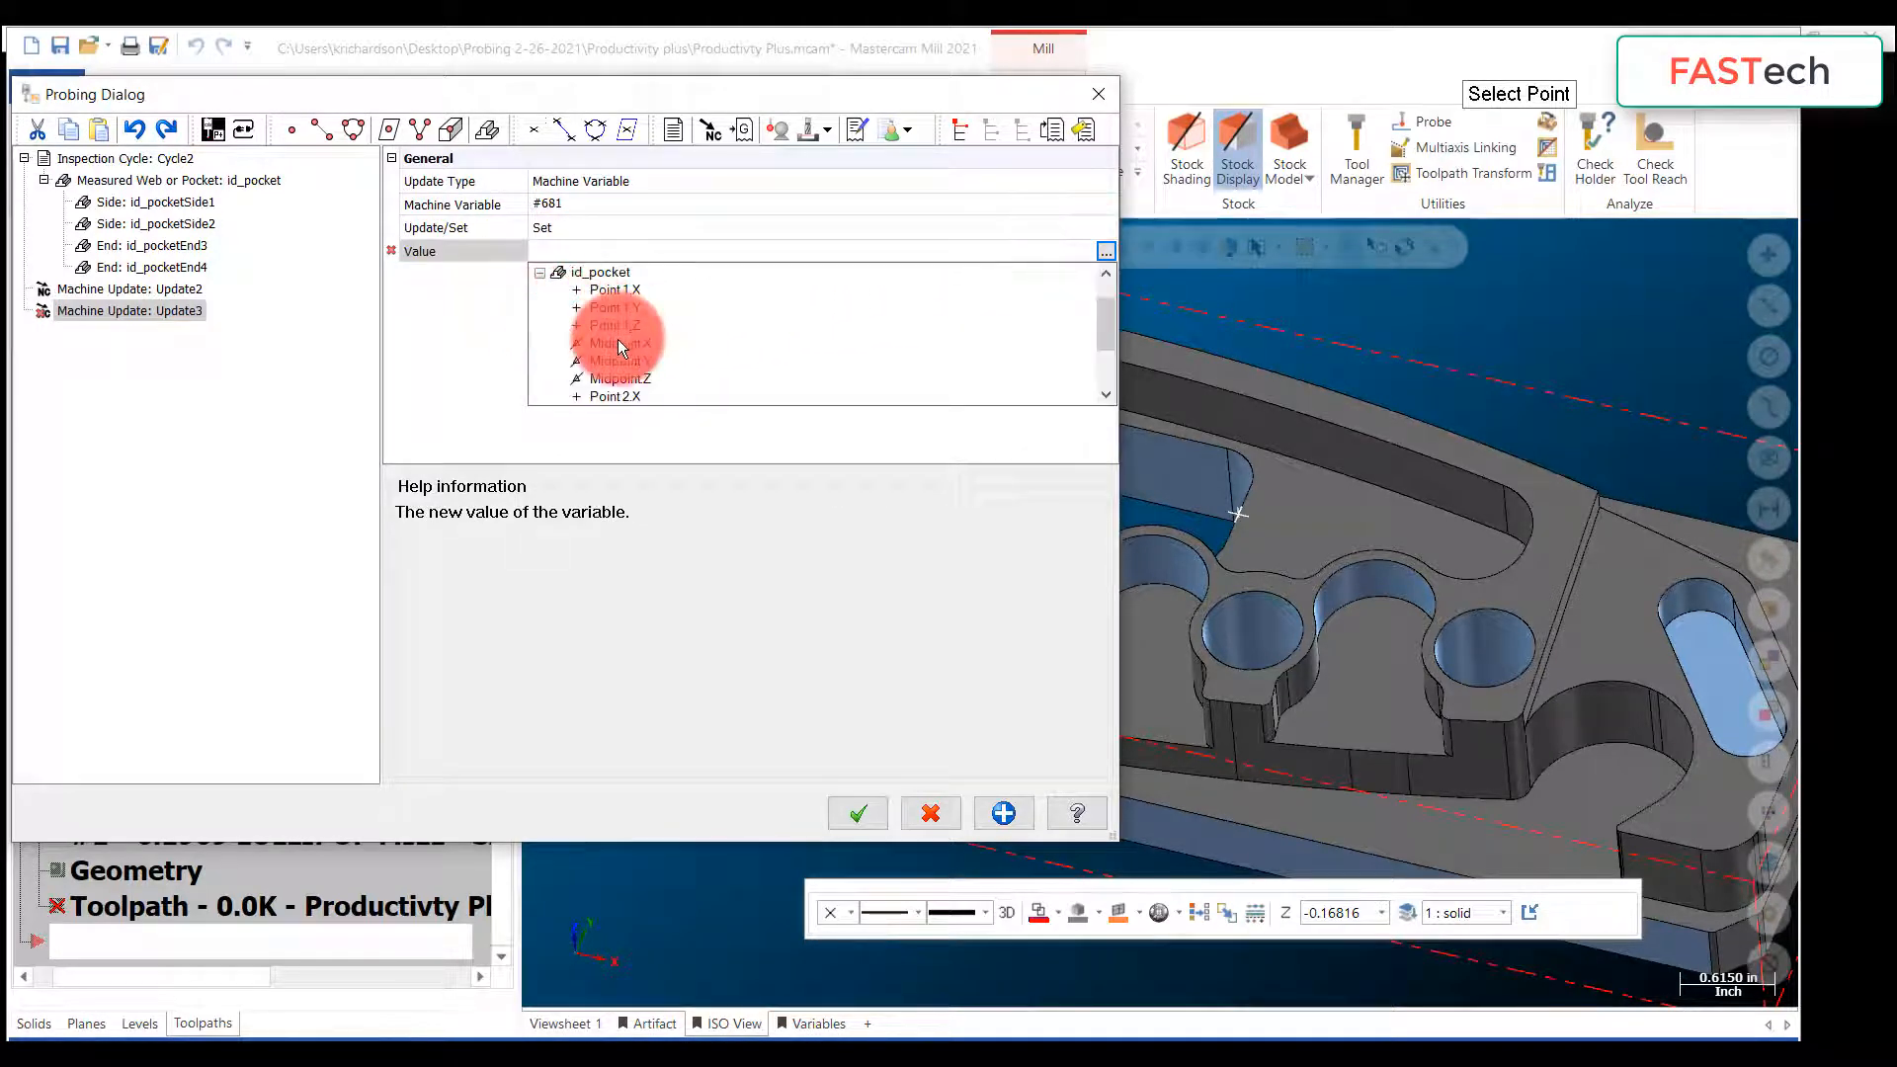
scroll(623, 347, "down", 3)
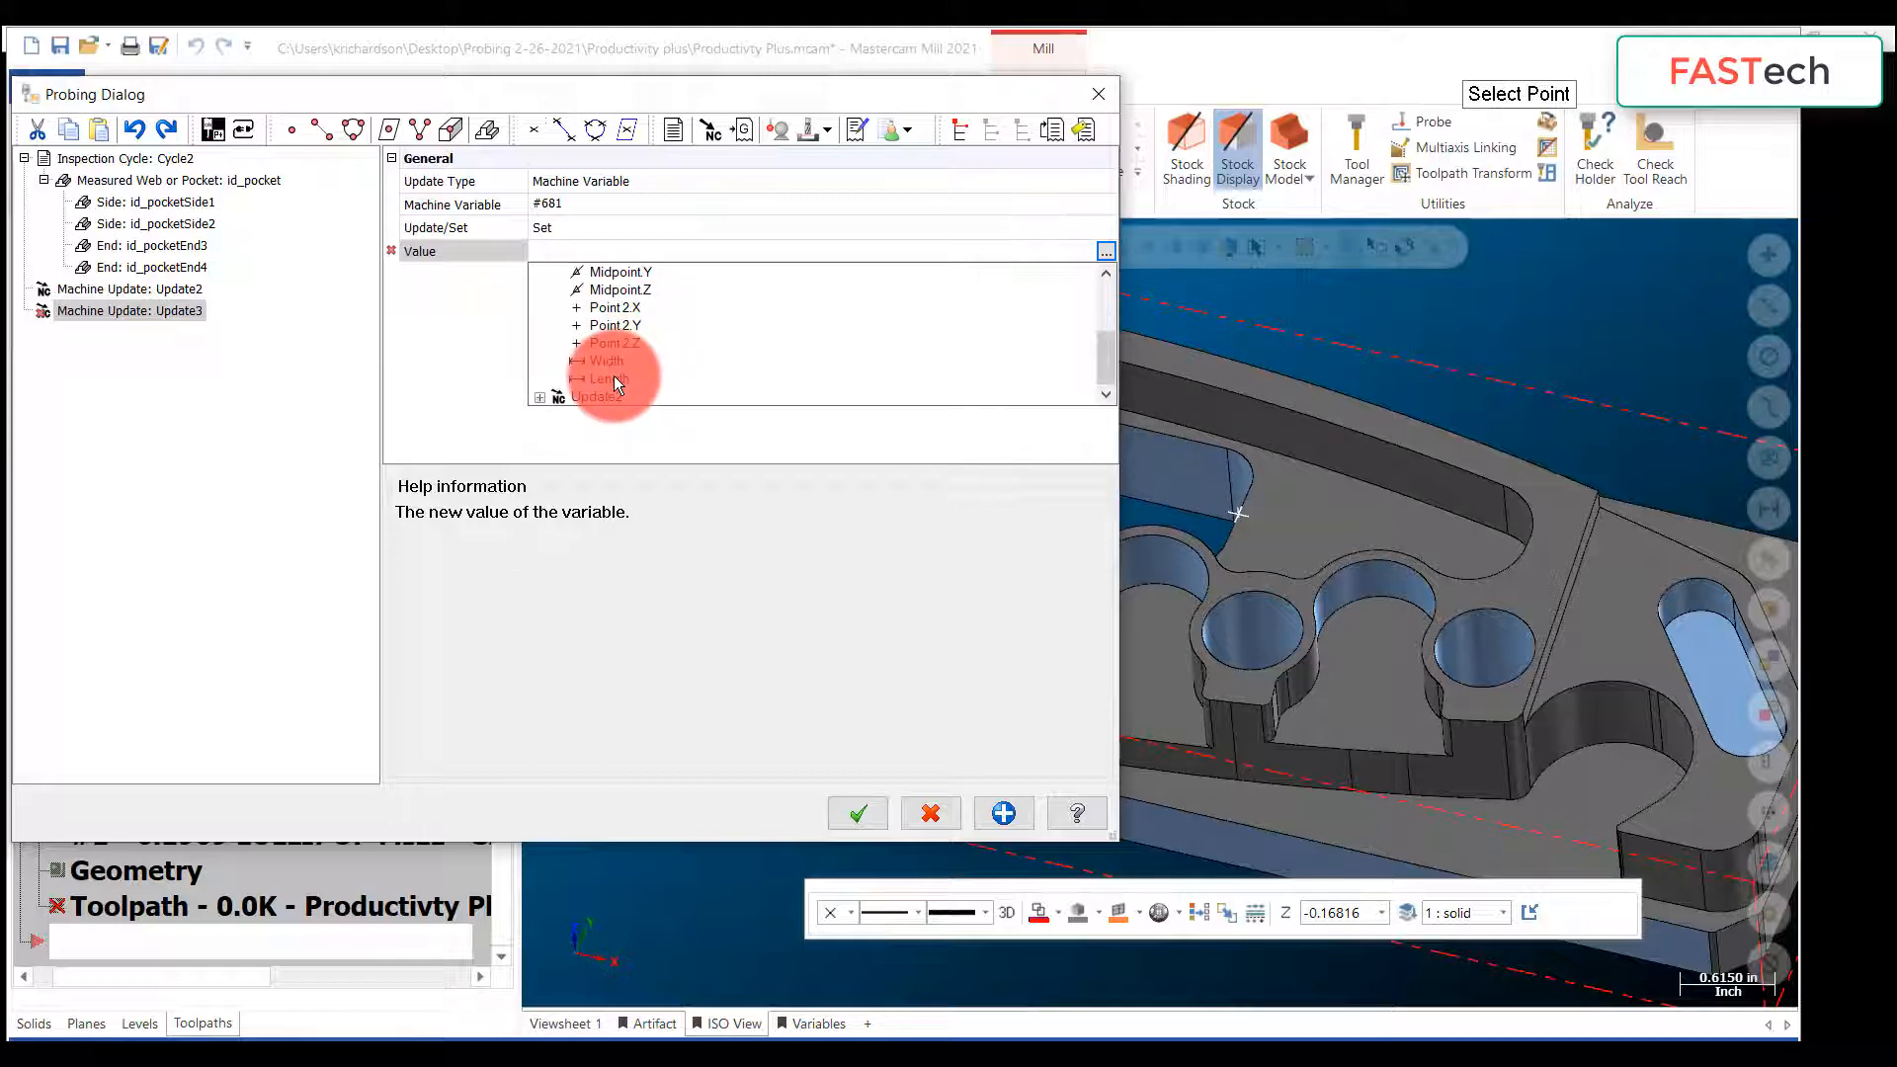
left_click(613, 379)
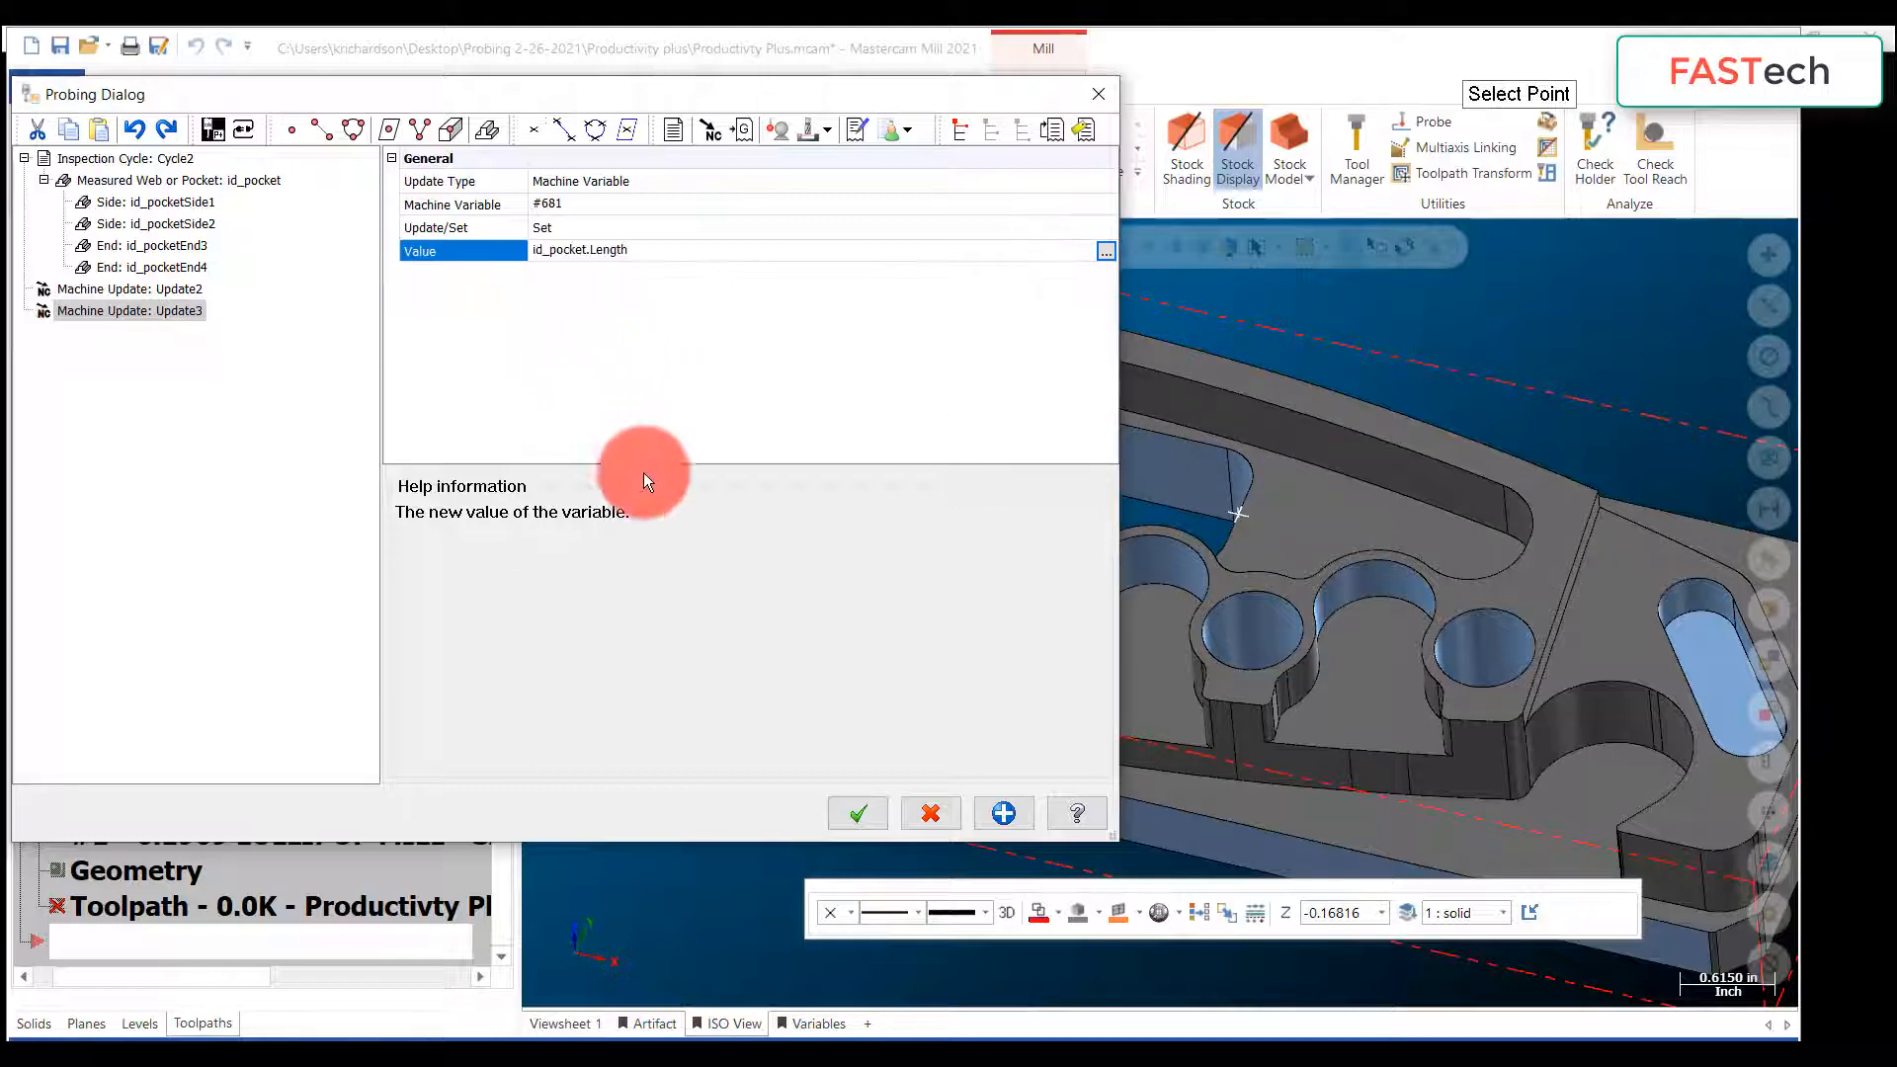
left_click(858, 814)
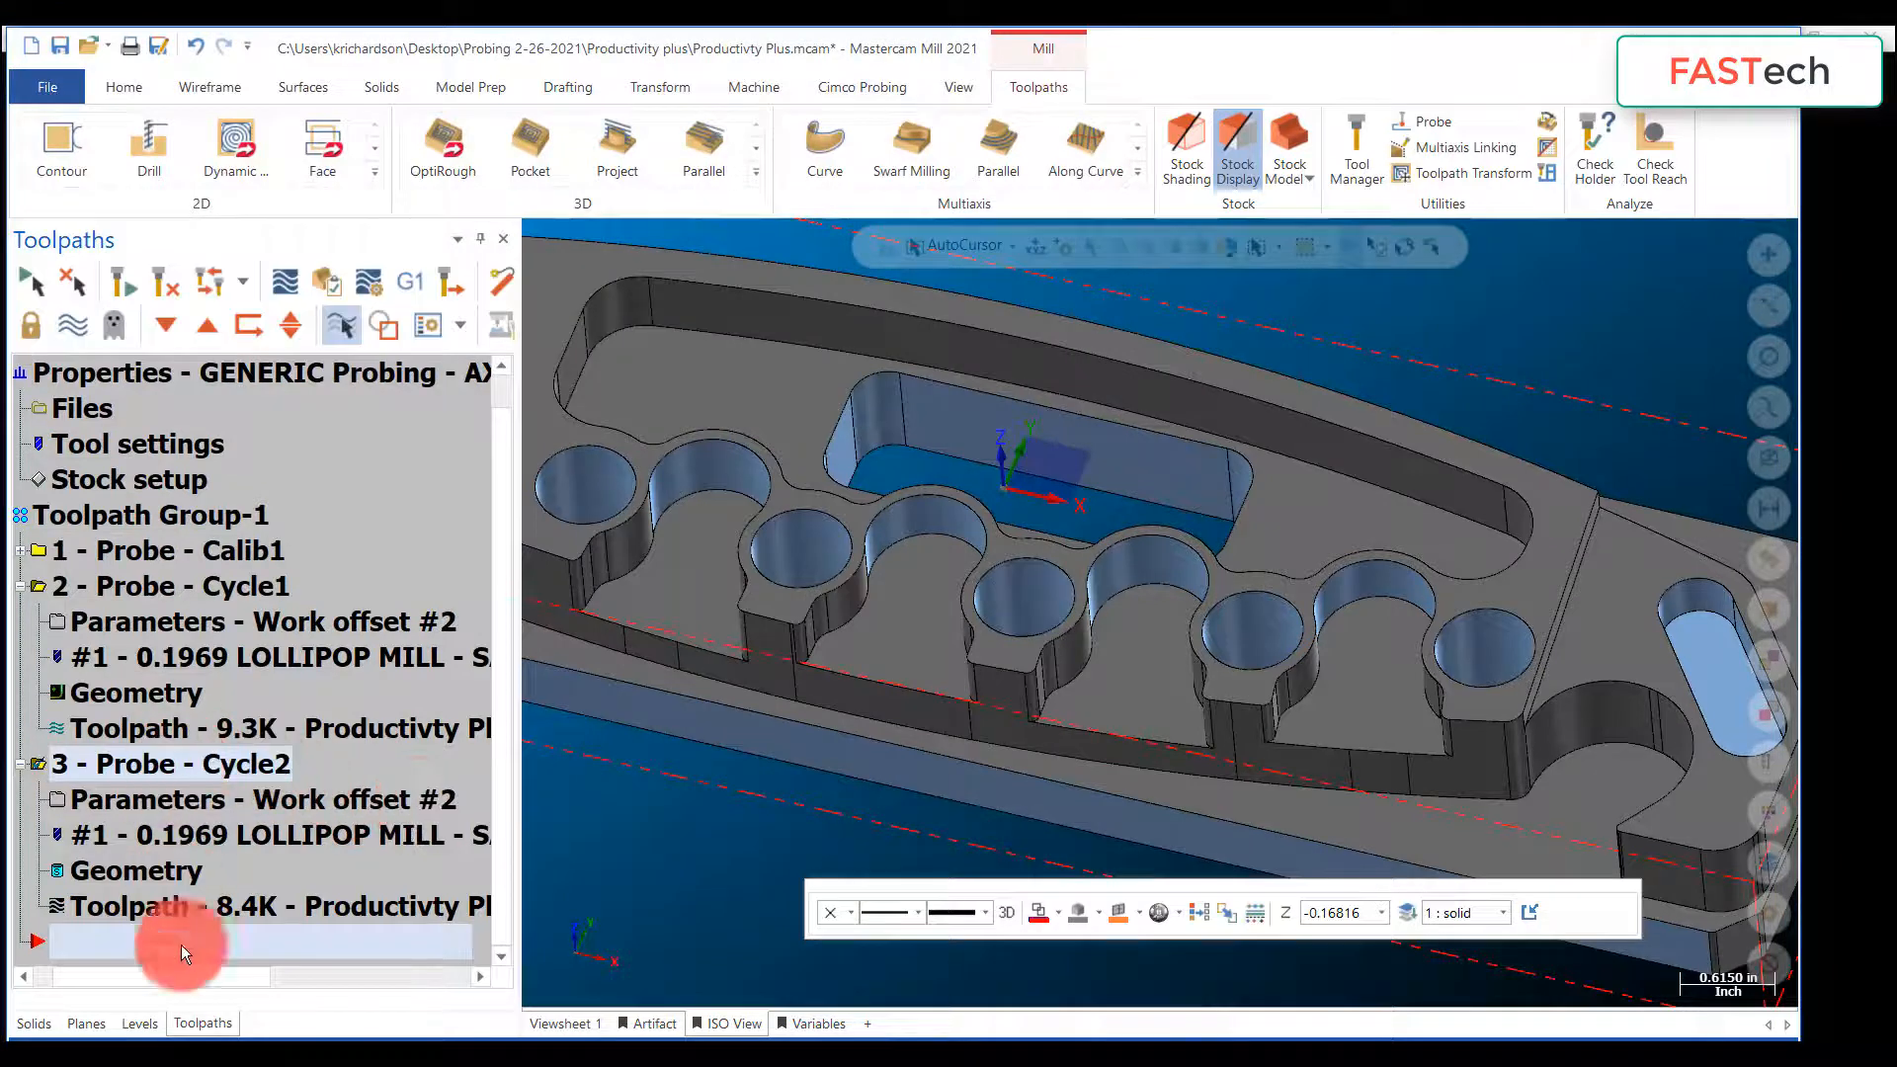
Step: Play the backplot of the Cycle2 probing toolpath, inspect the probe motion inside the pocket, and close the backplot
left_click_drag(205, 979, 147, 974)
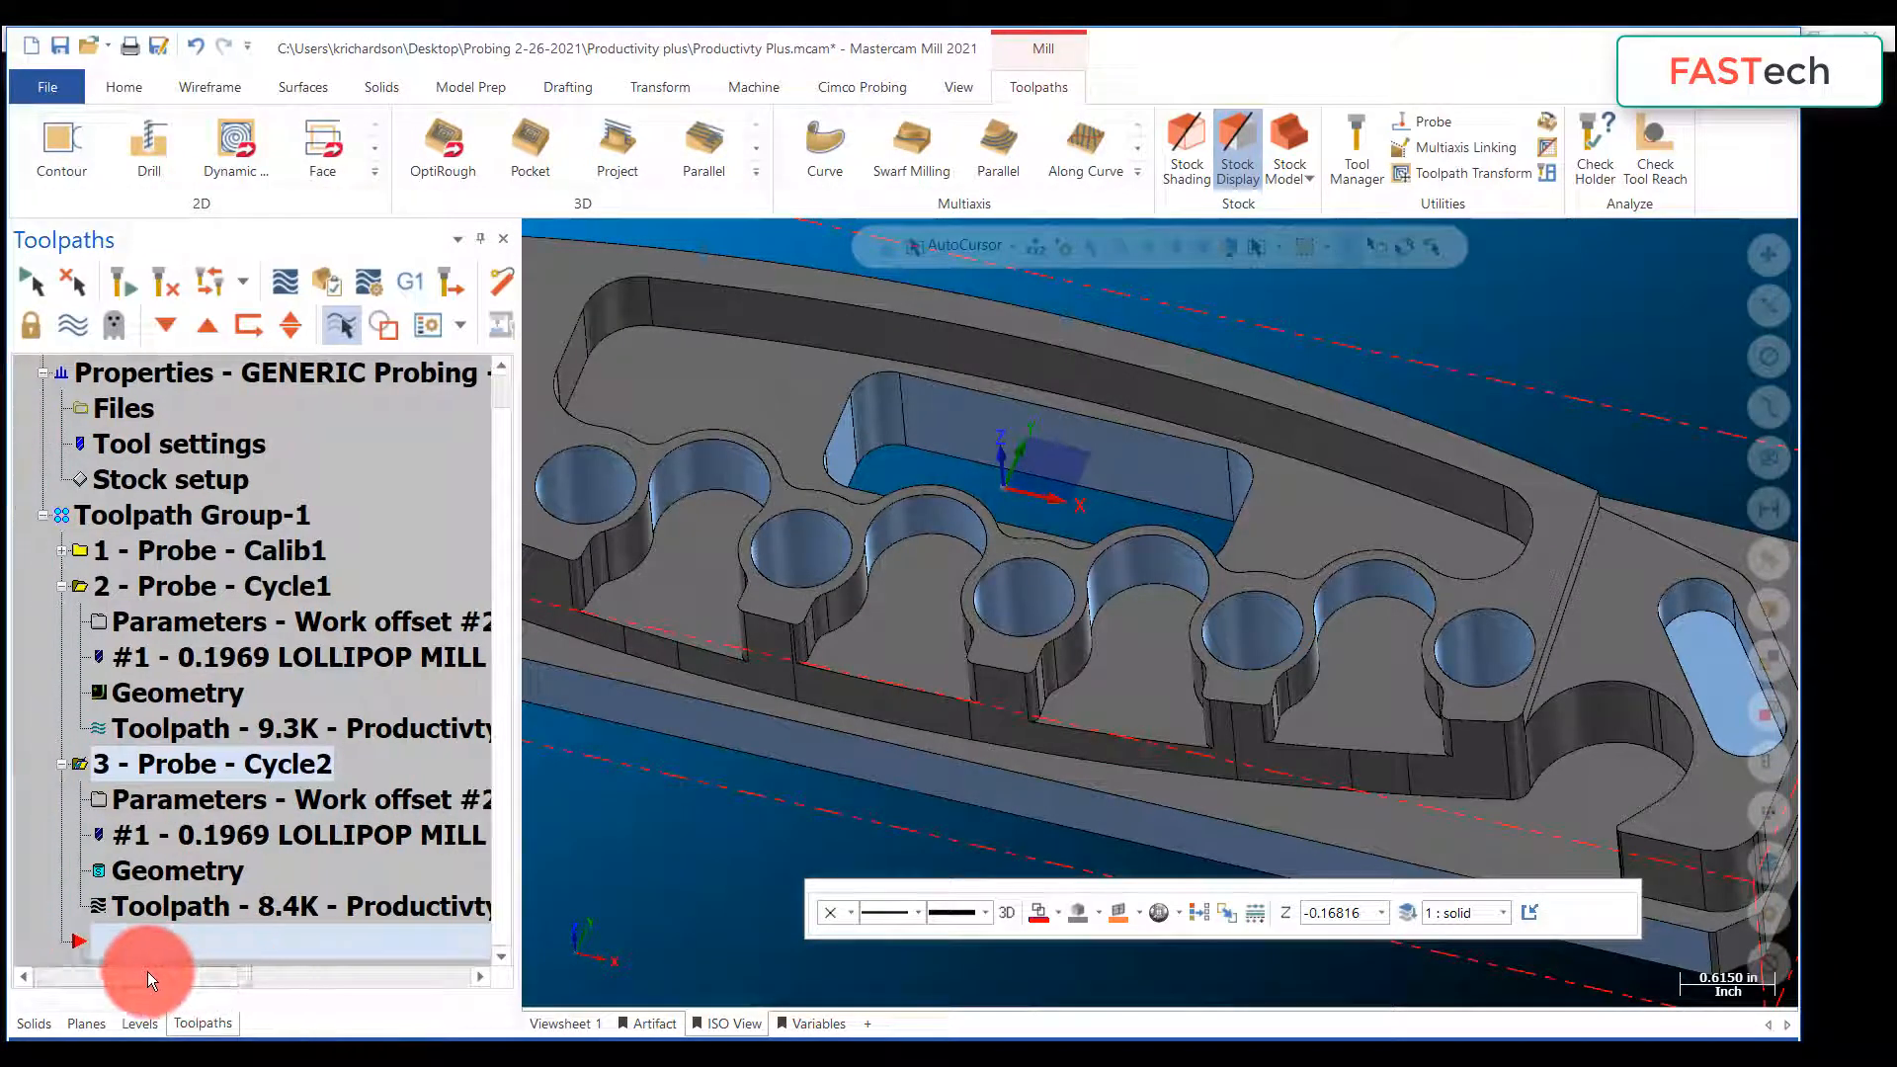
left_click(294, 274)
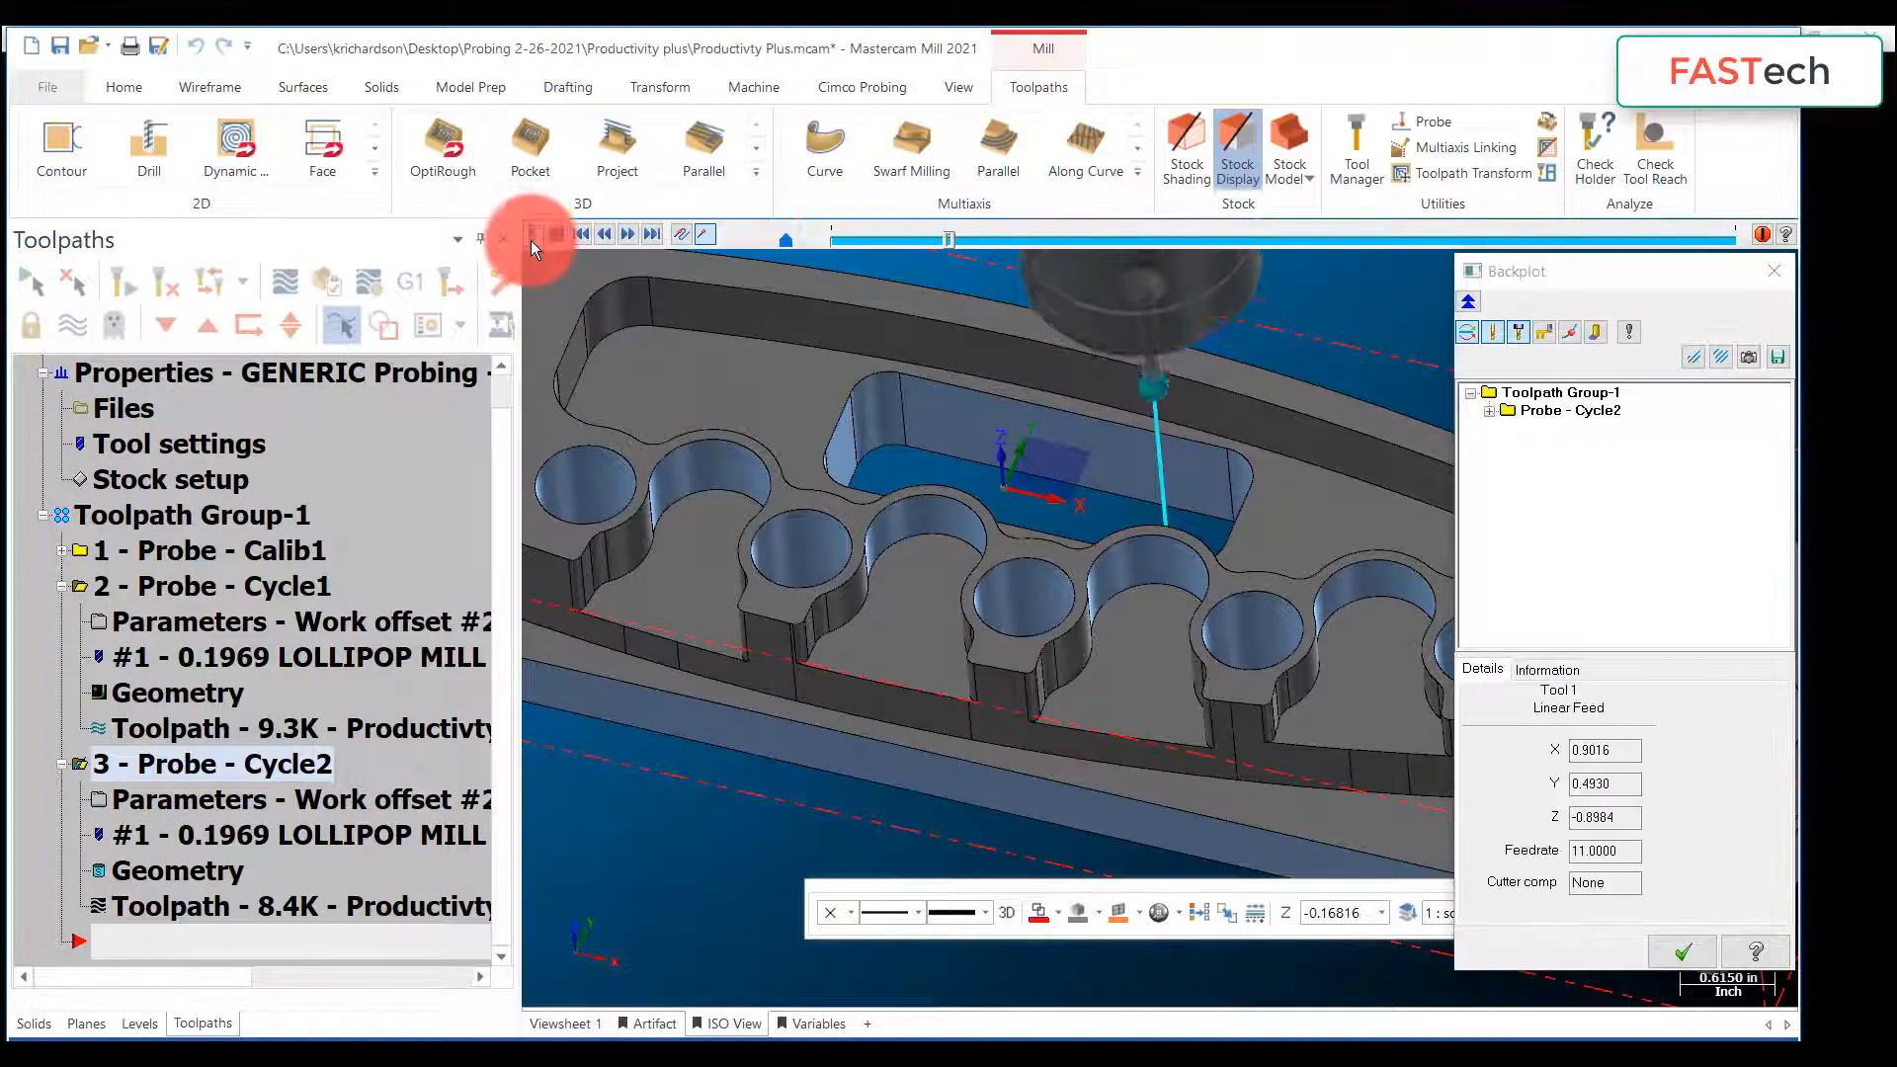
left_click(530, 240)
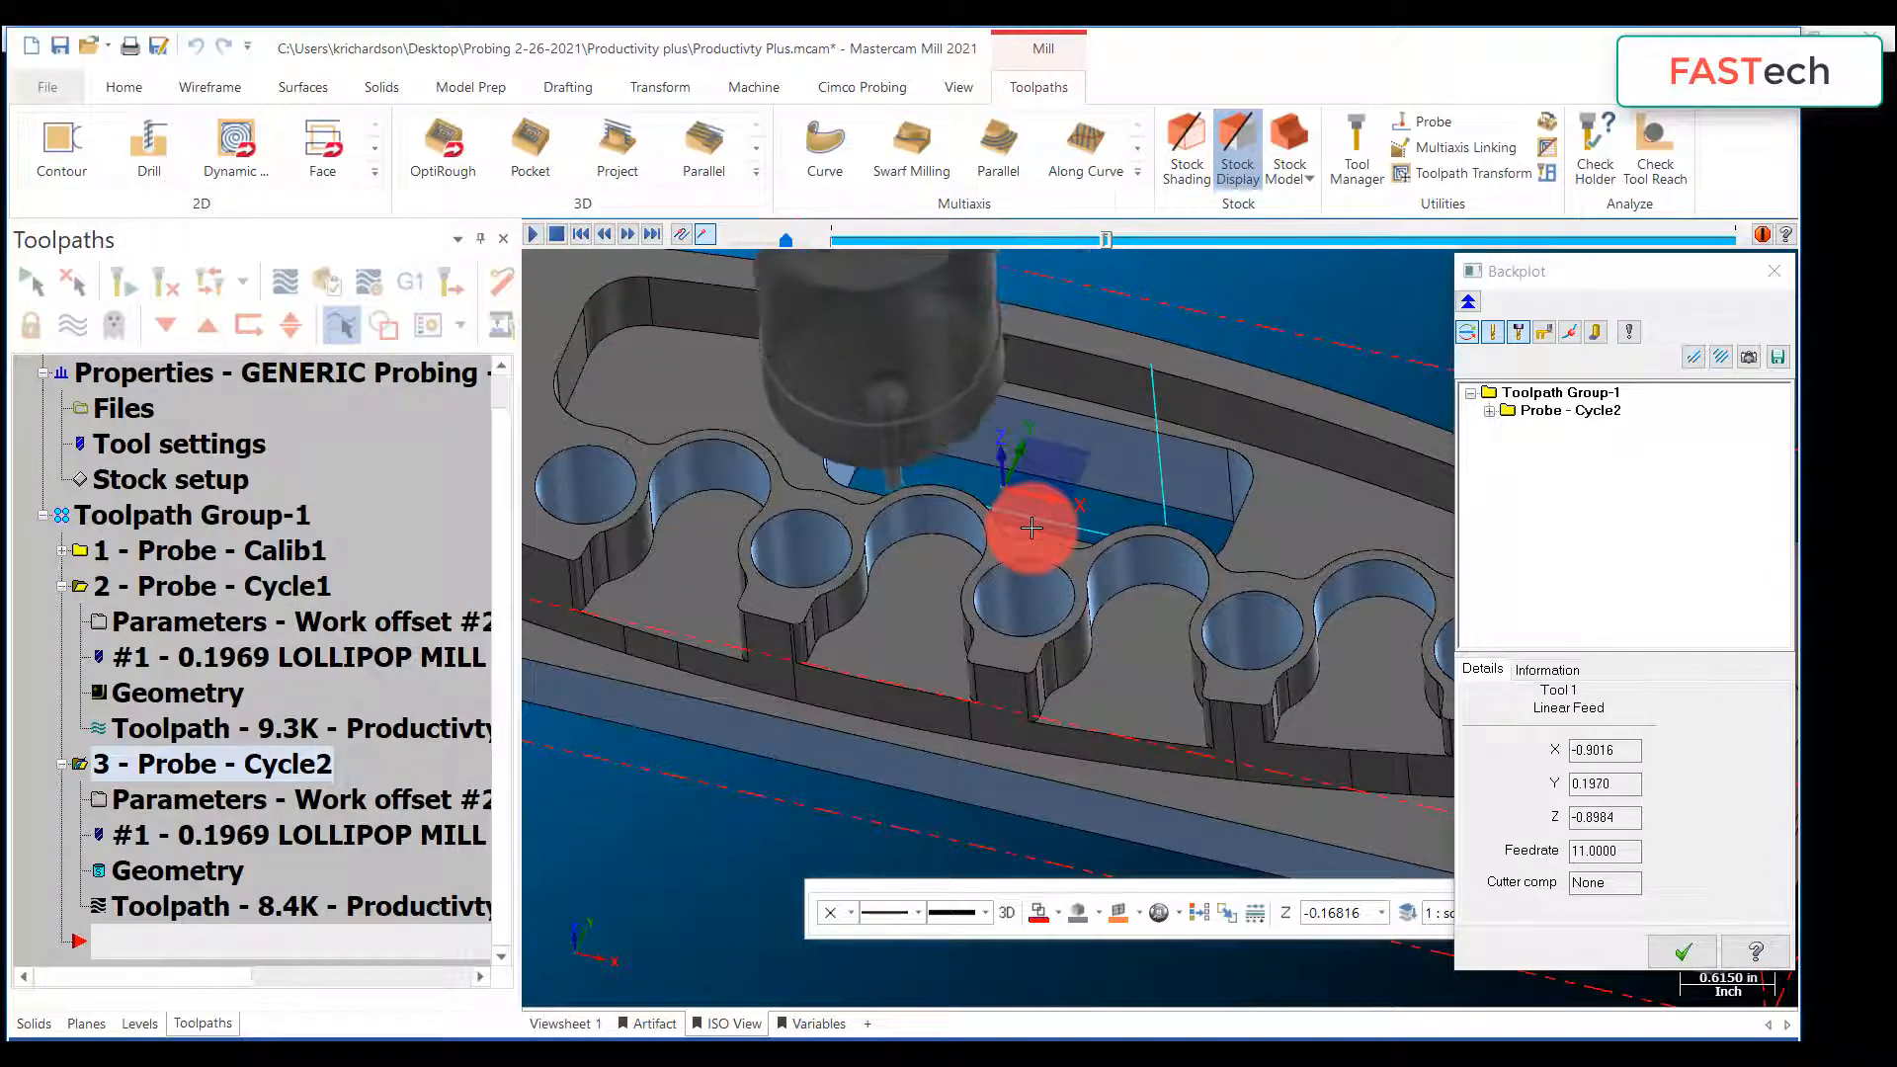
middle_click_drag(1030, 529, 859, 475)
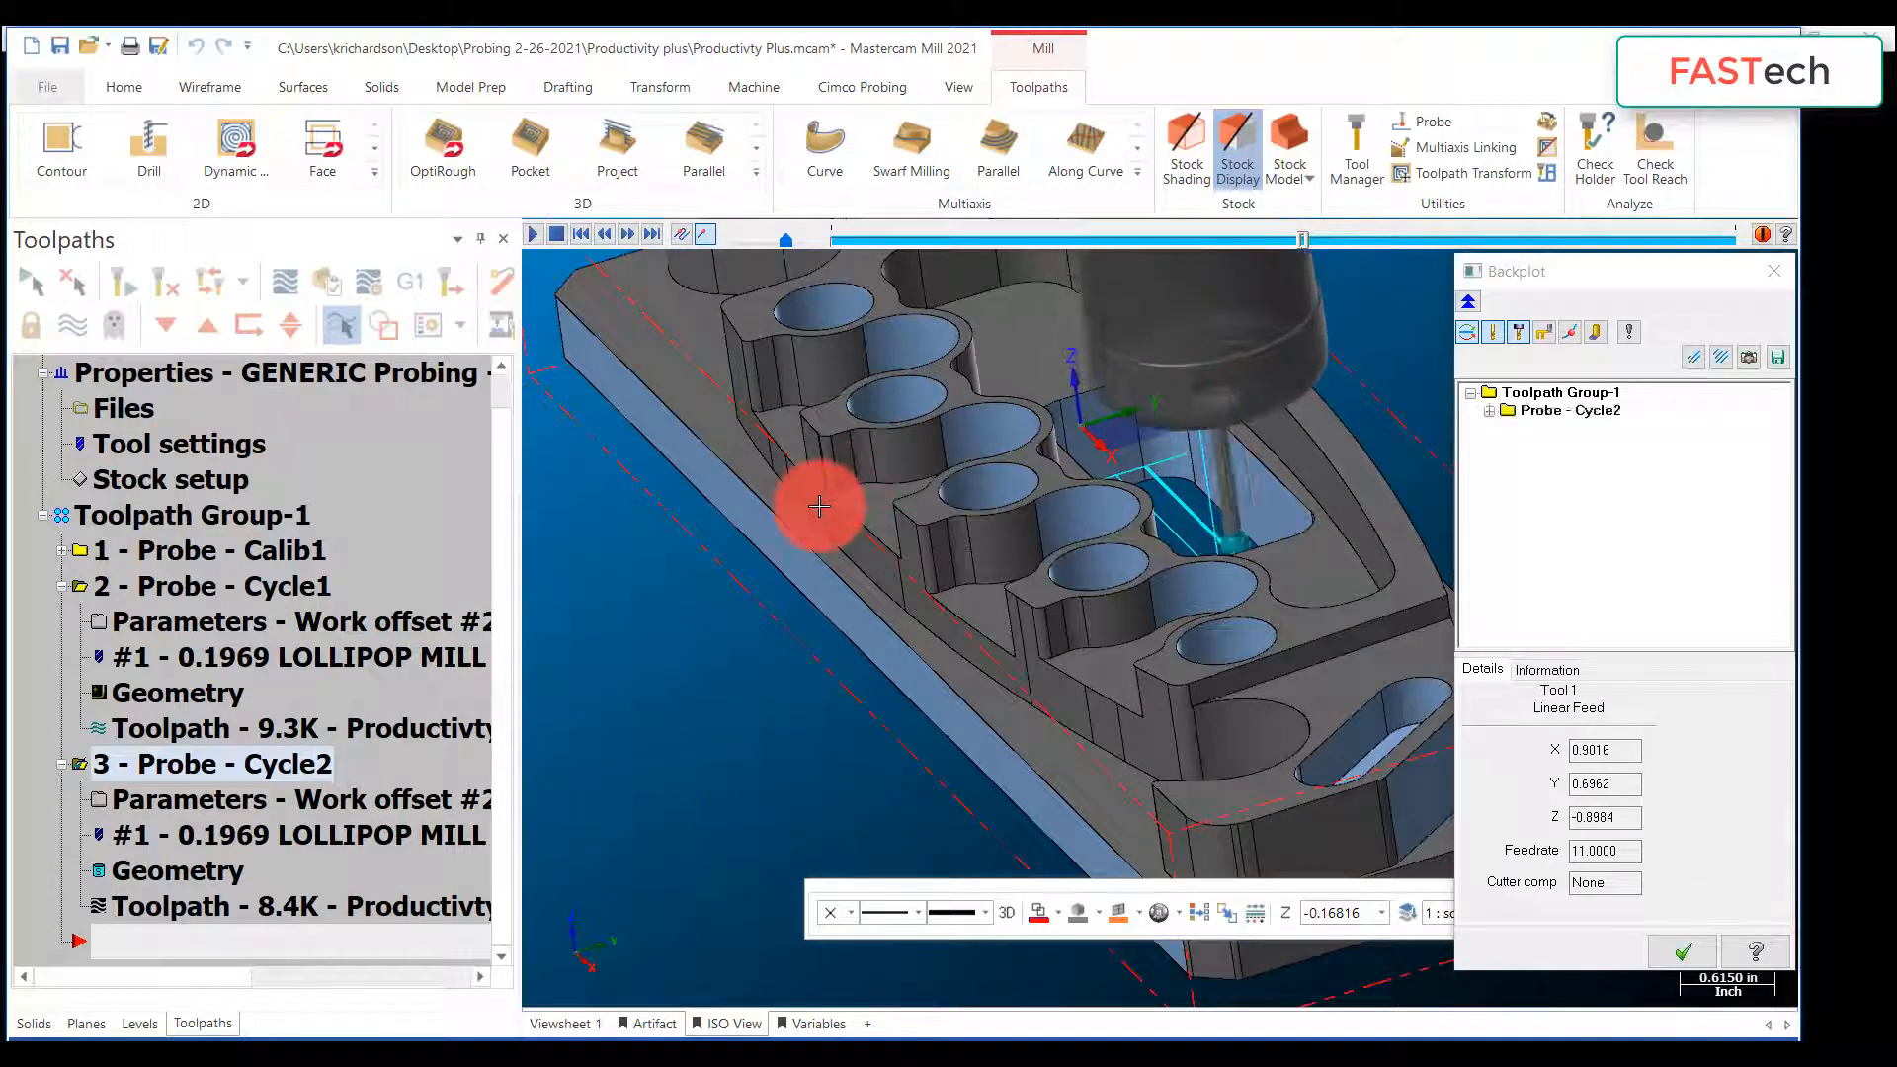
middle_click_drag(819, 507, 868, 478)
scroll(888, 547, "down", 3)
scroll(874, 478, "up", 3)
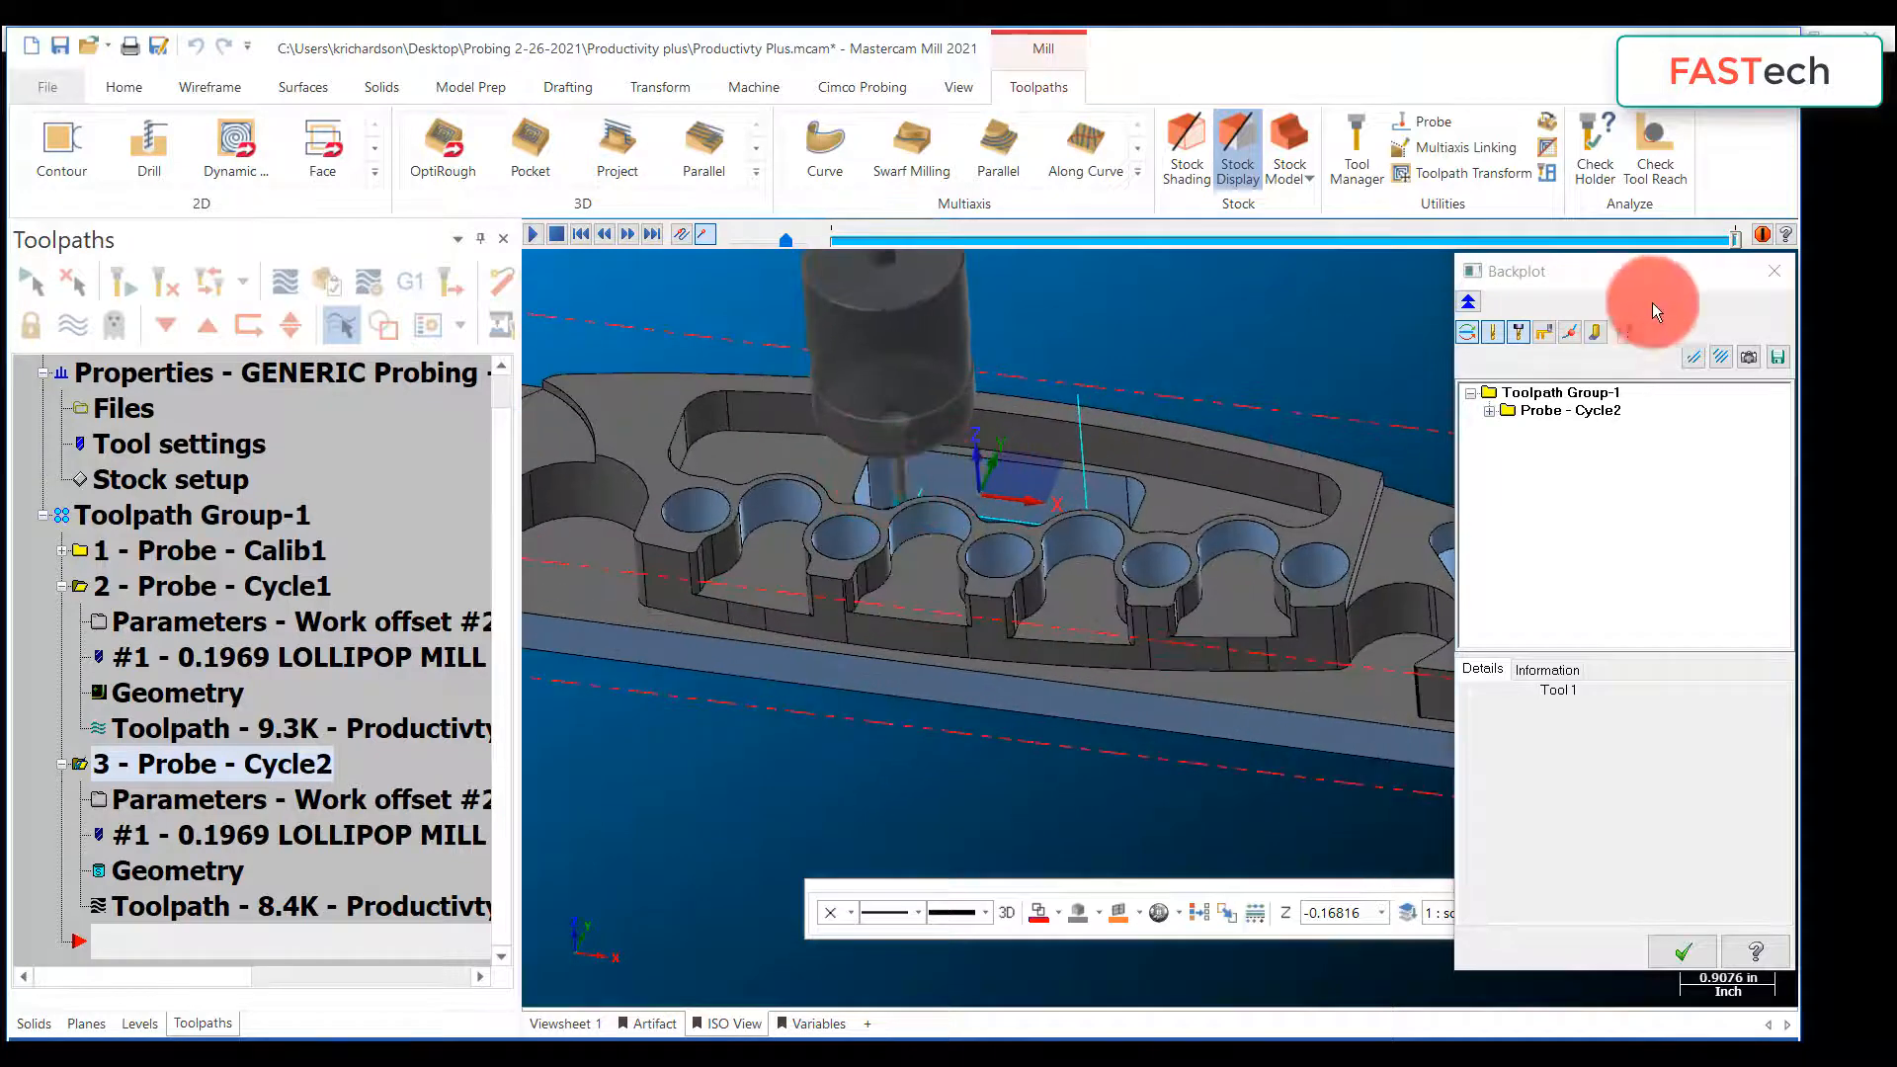
left_click(1680, 949)
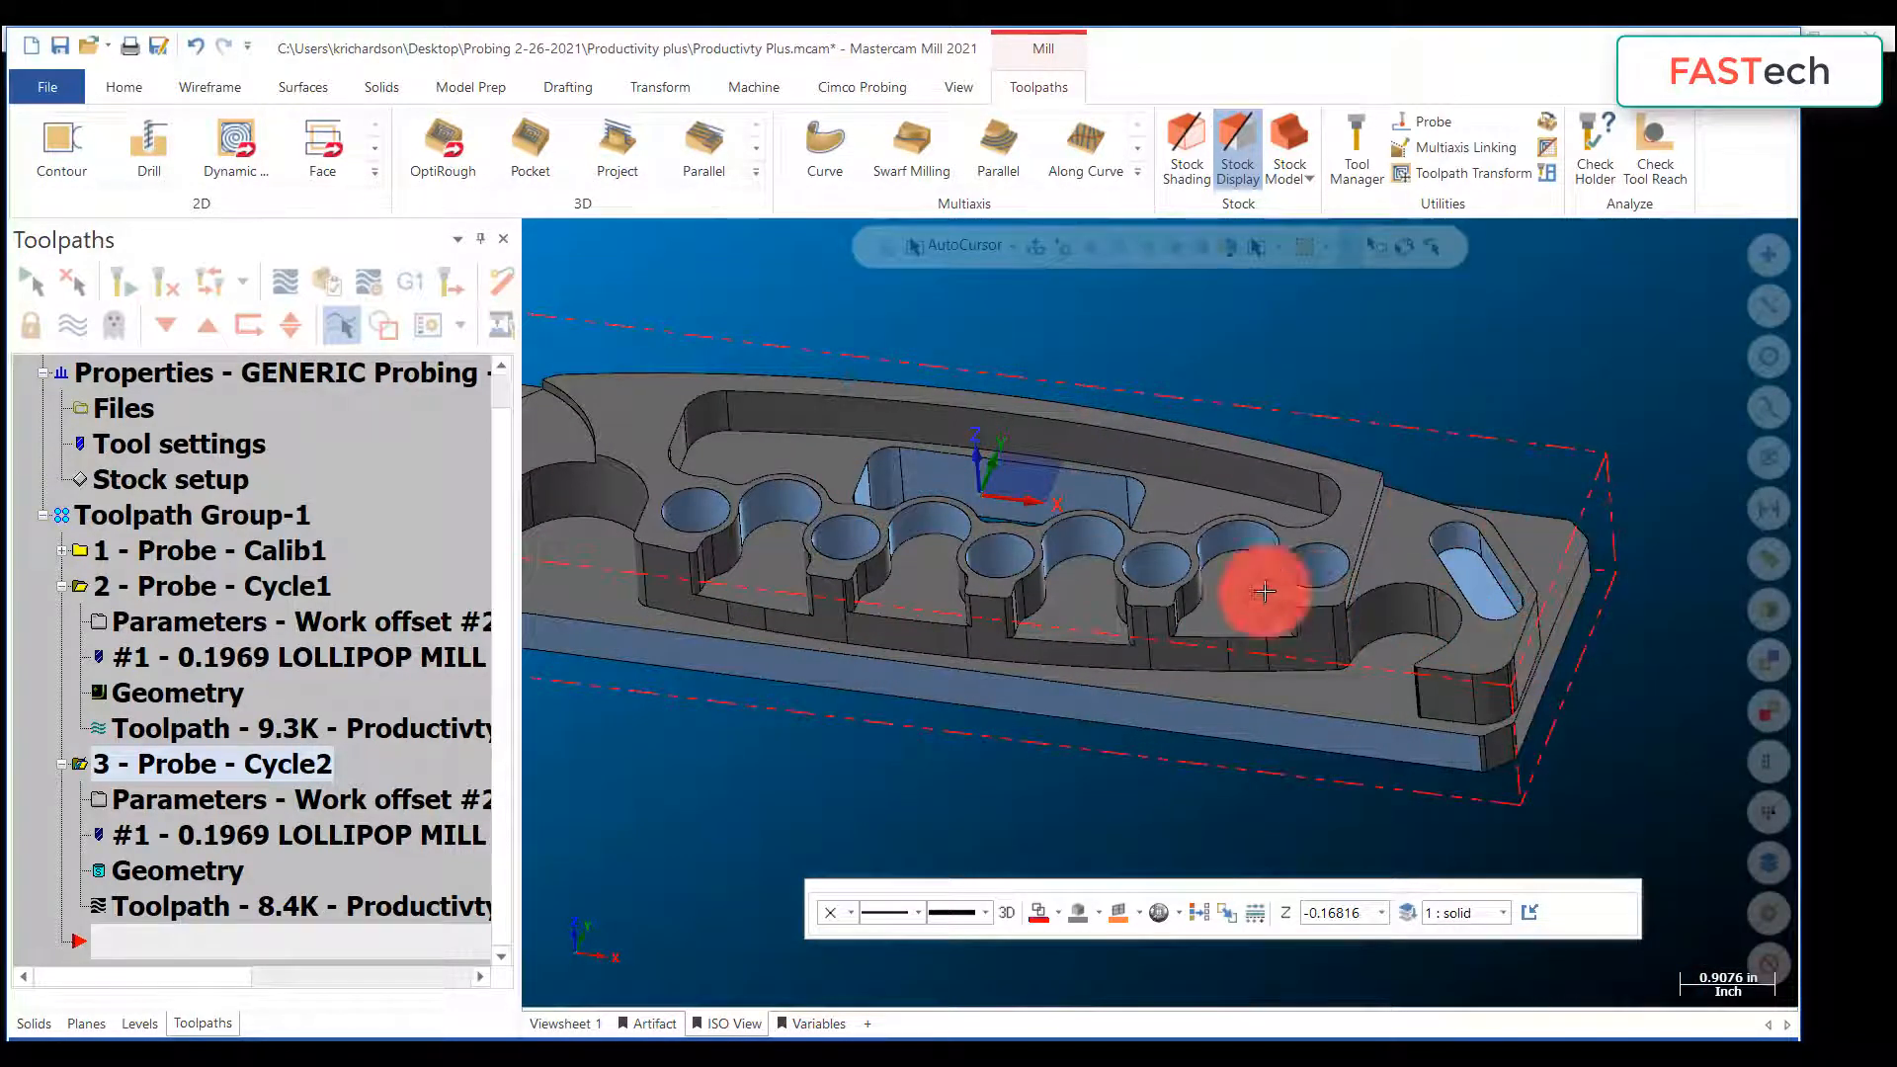
Step: Collapse the Cycle1 and Cycle2 probe operations in the toolpath list
scroll(1165, 516, "up", 3)
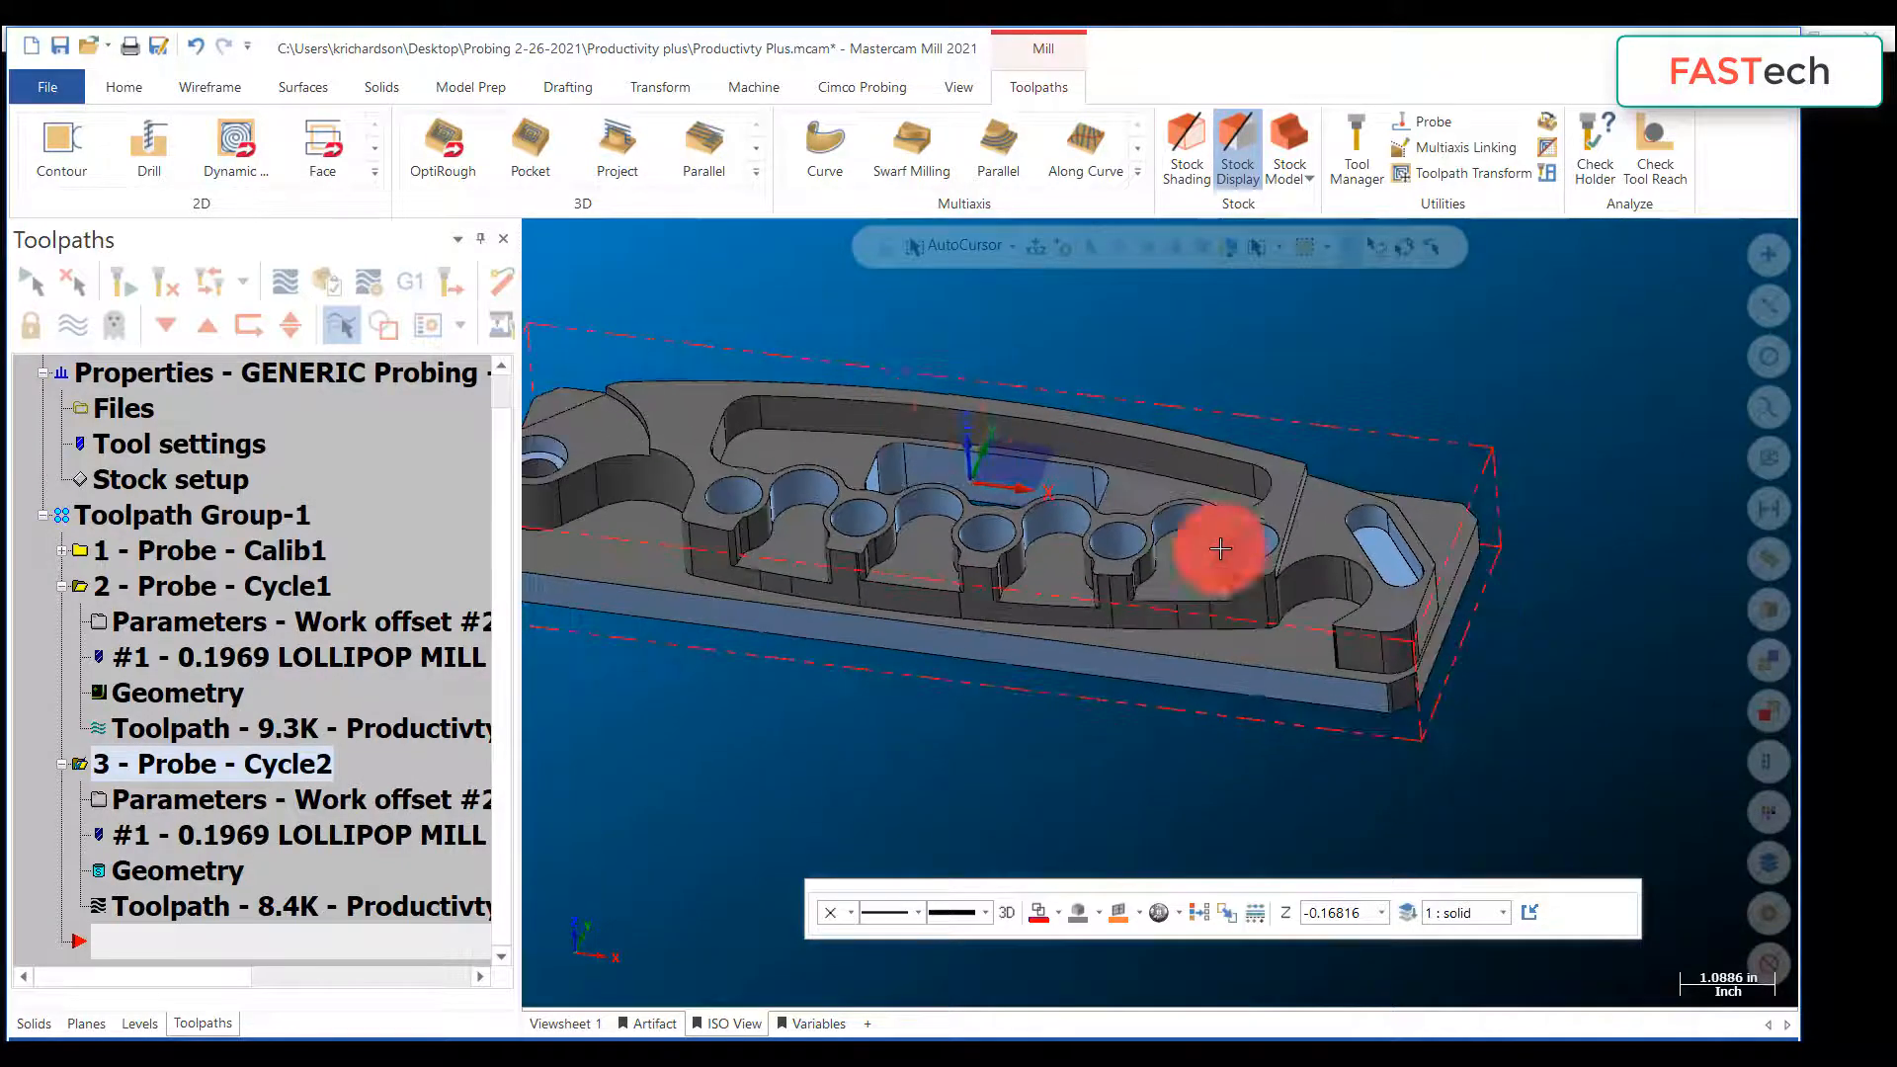
scroll(1373, 539, "up", 2)
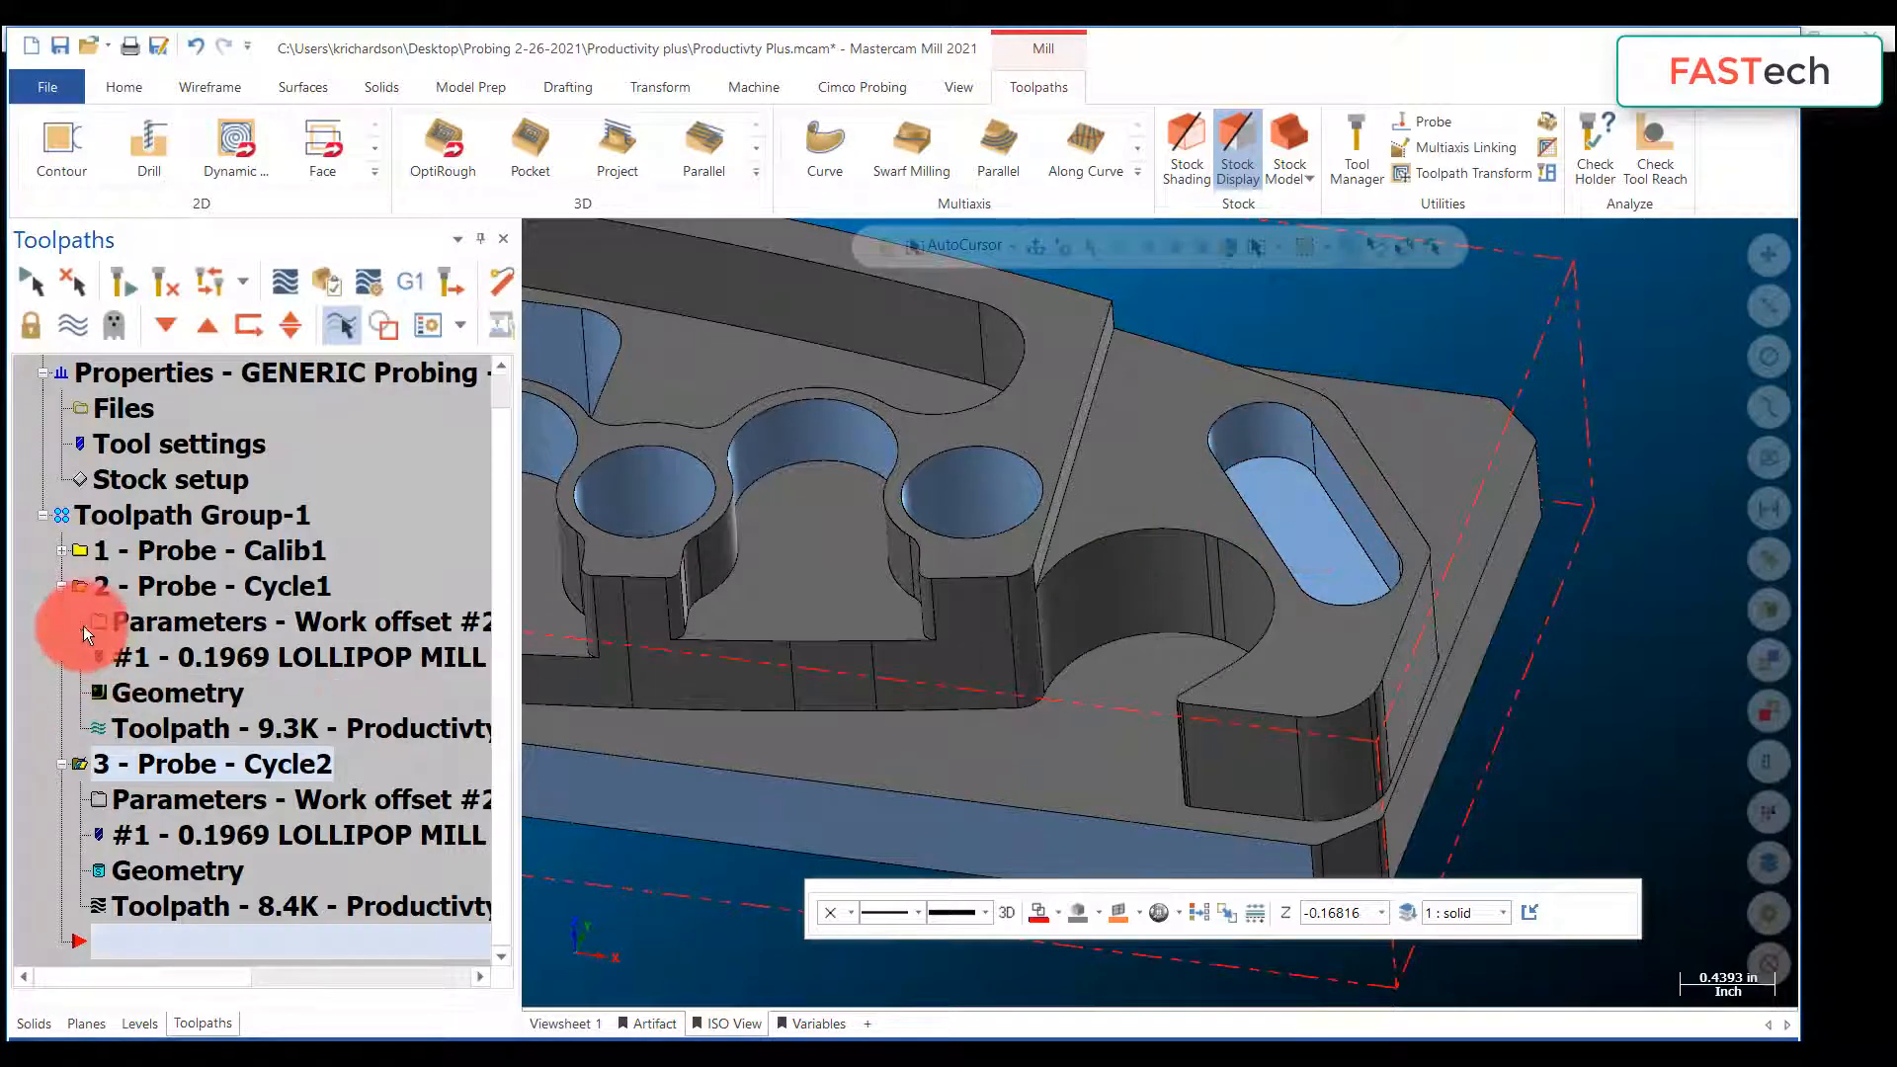
left_click(69, 587)
left_click(61, 658)
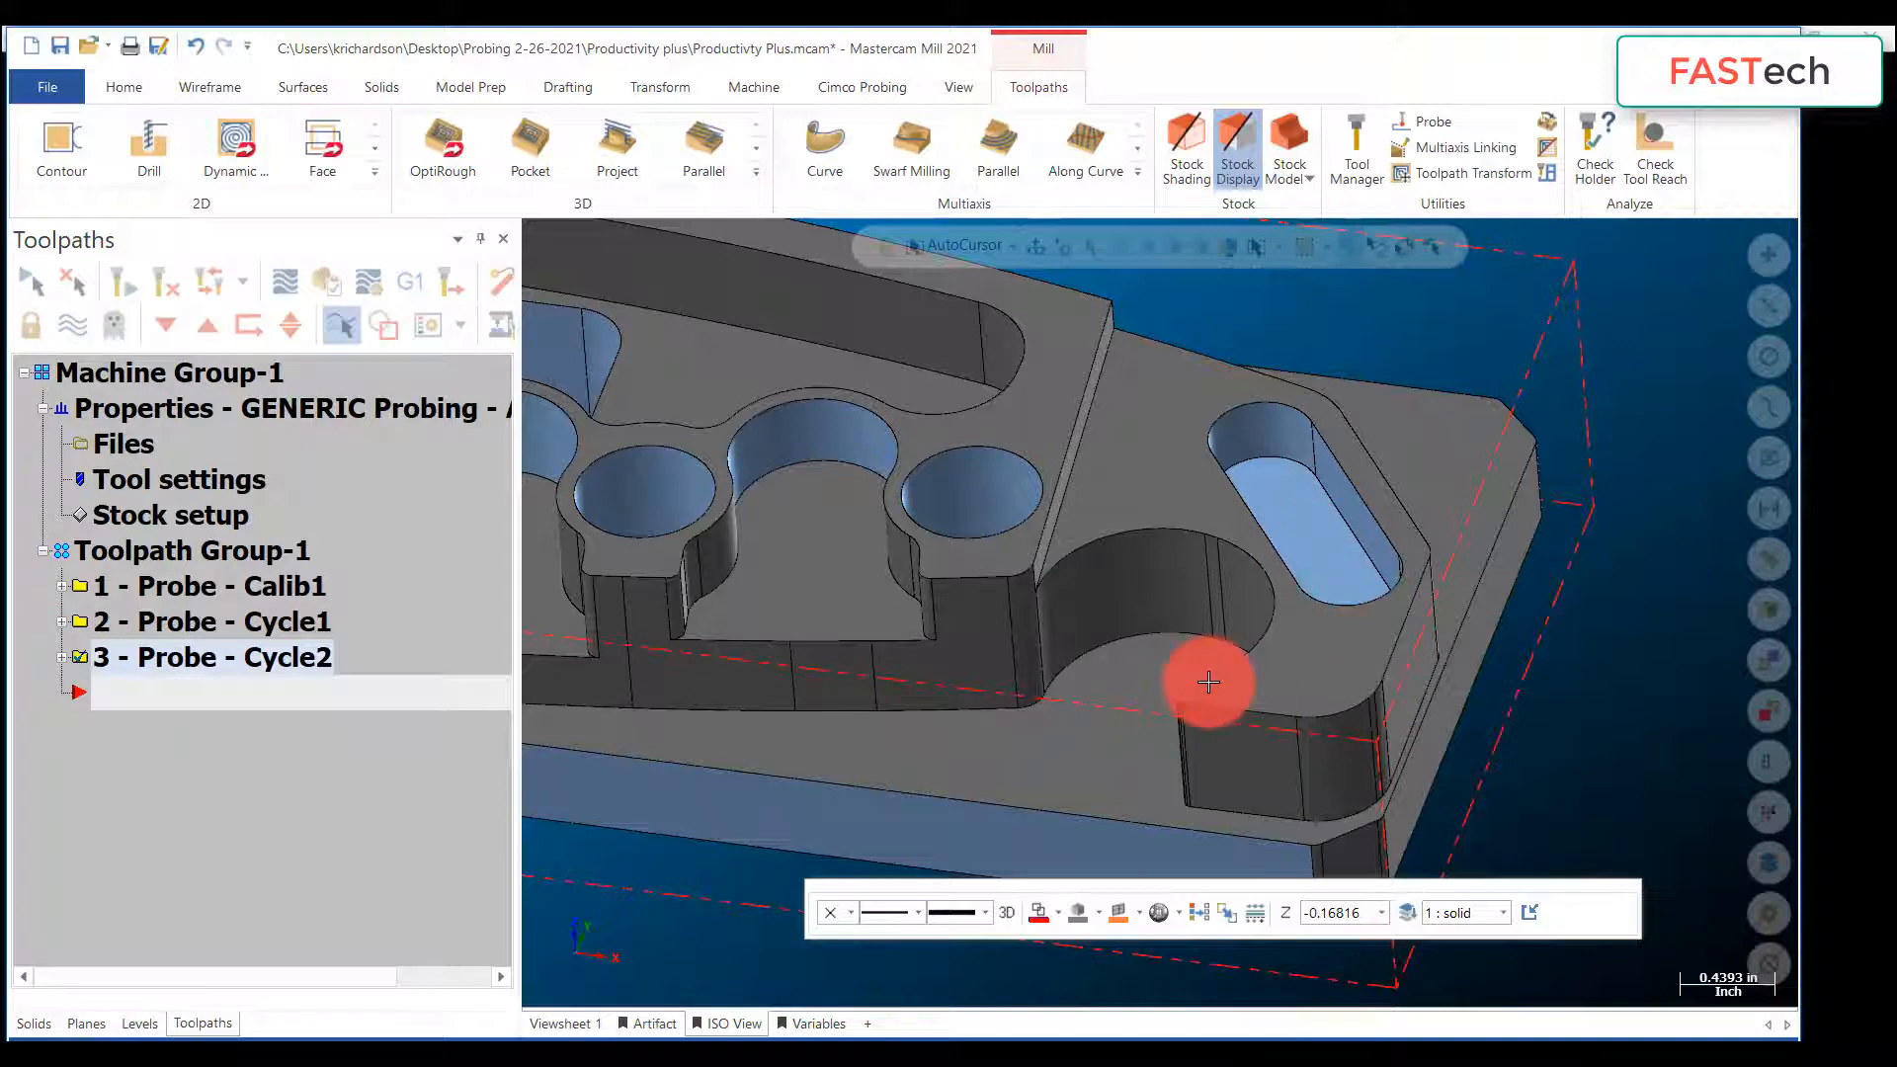
Step: Create a new probe toolpath and add a Measured Web or Pocket feature to it
scroll(1418, 678, "down", 4)
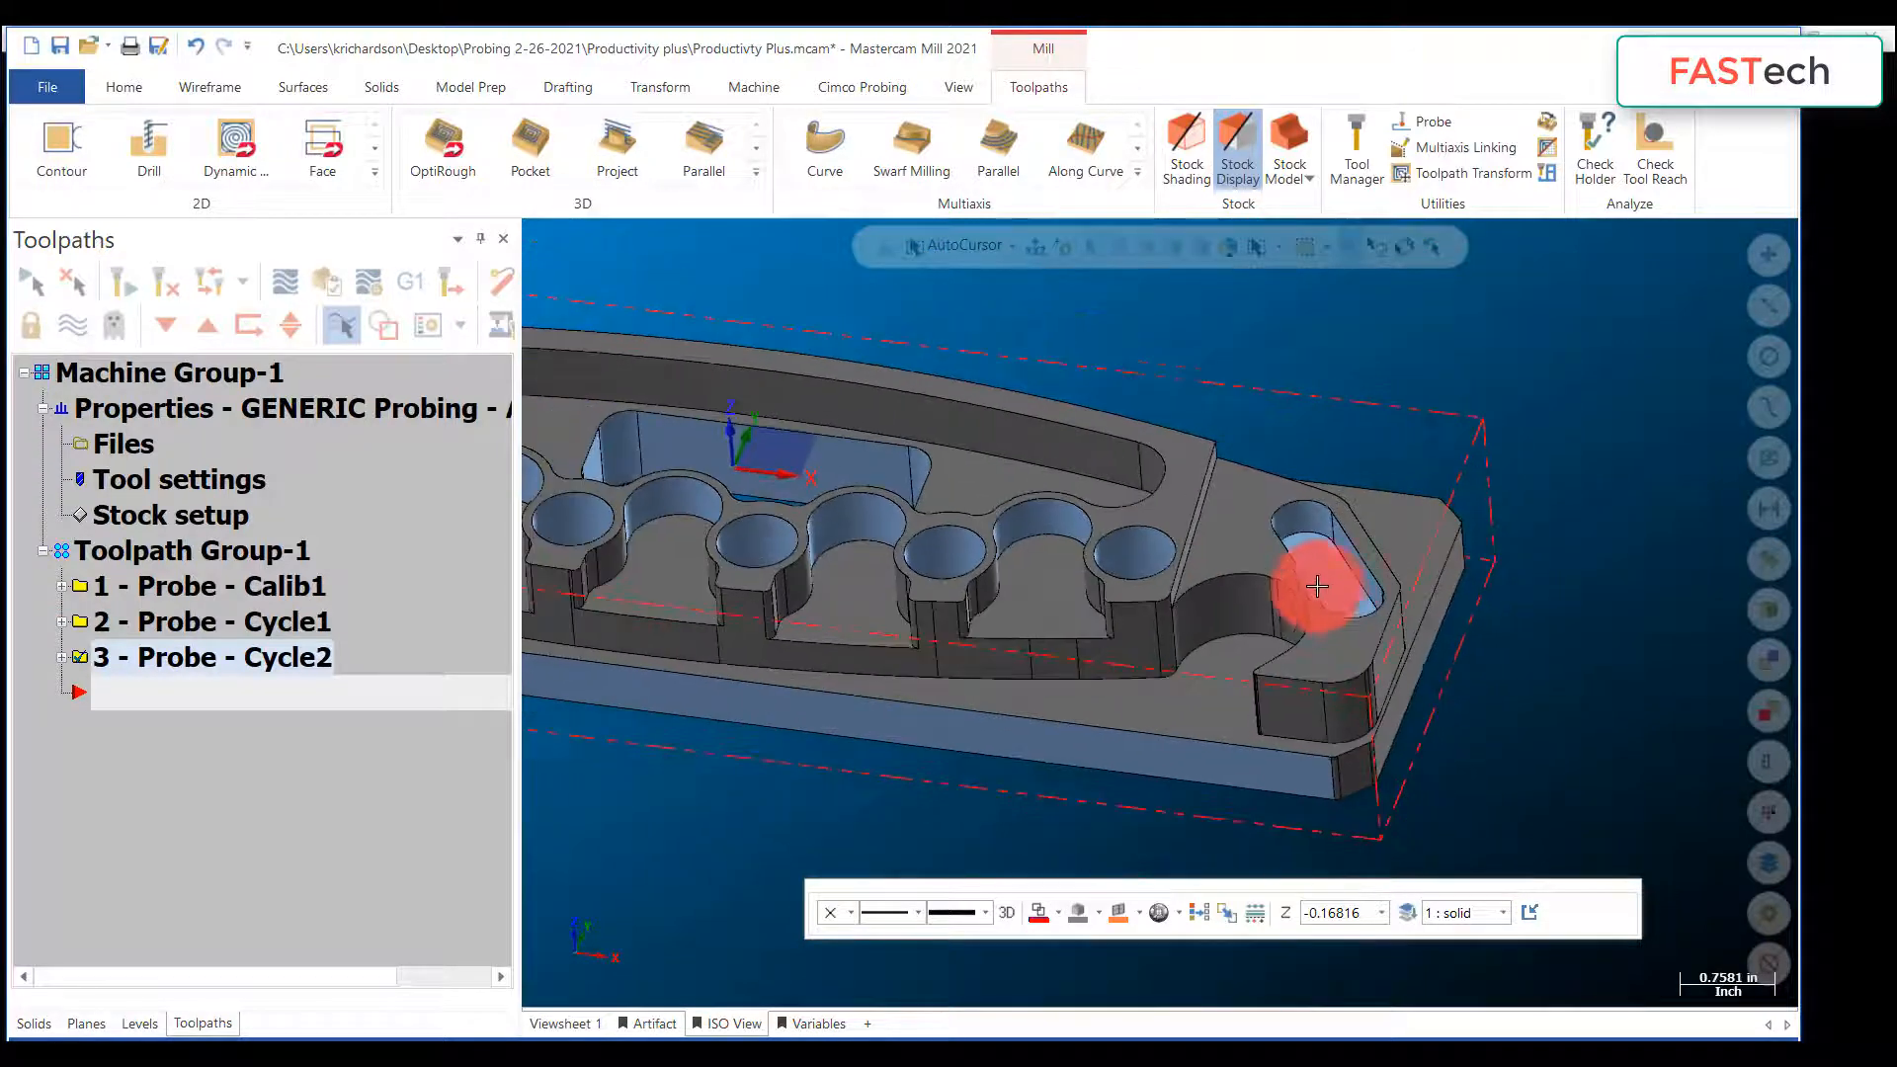
left_click(1431, 121)
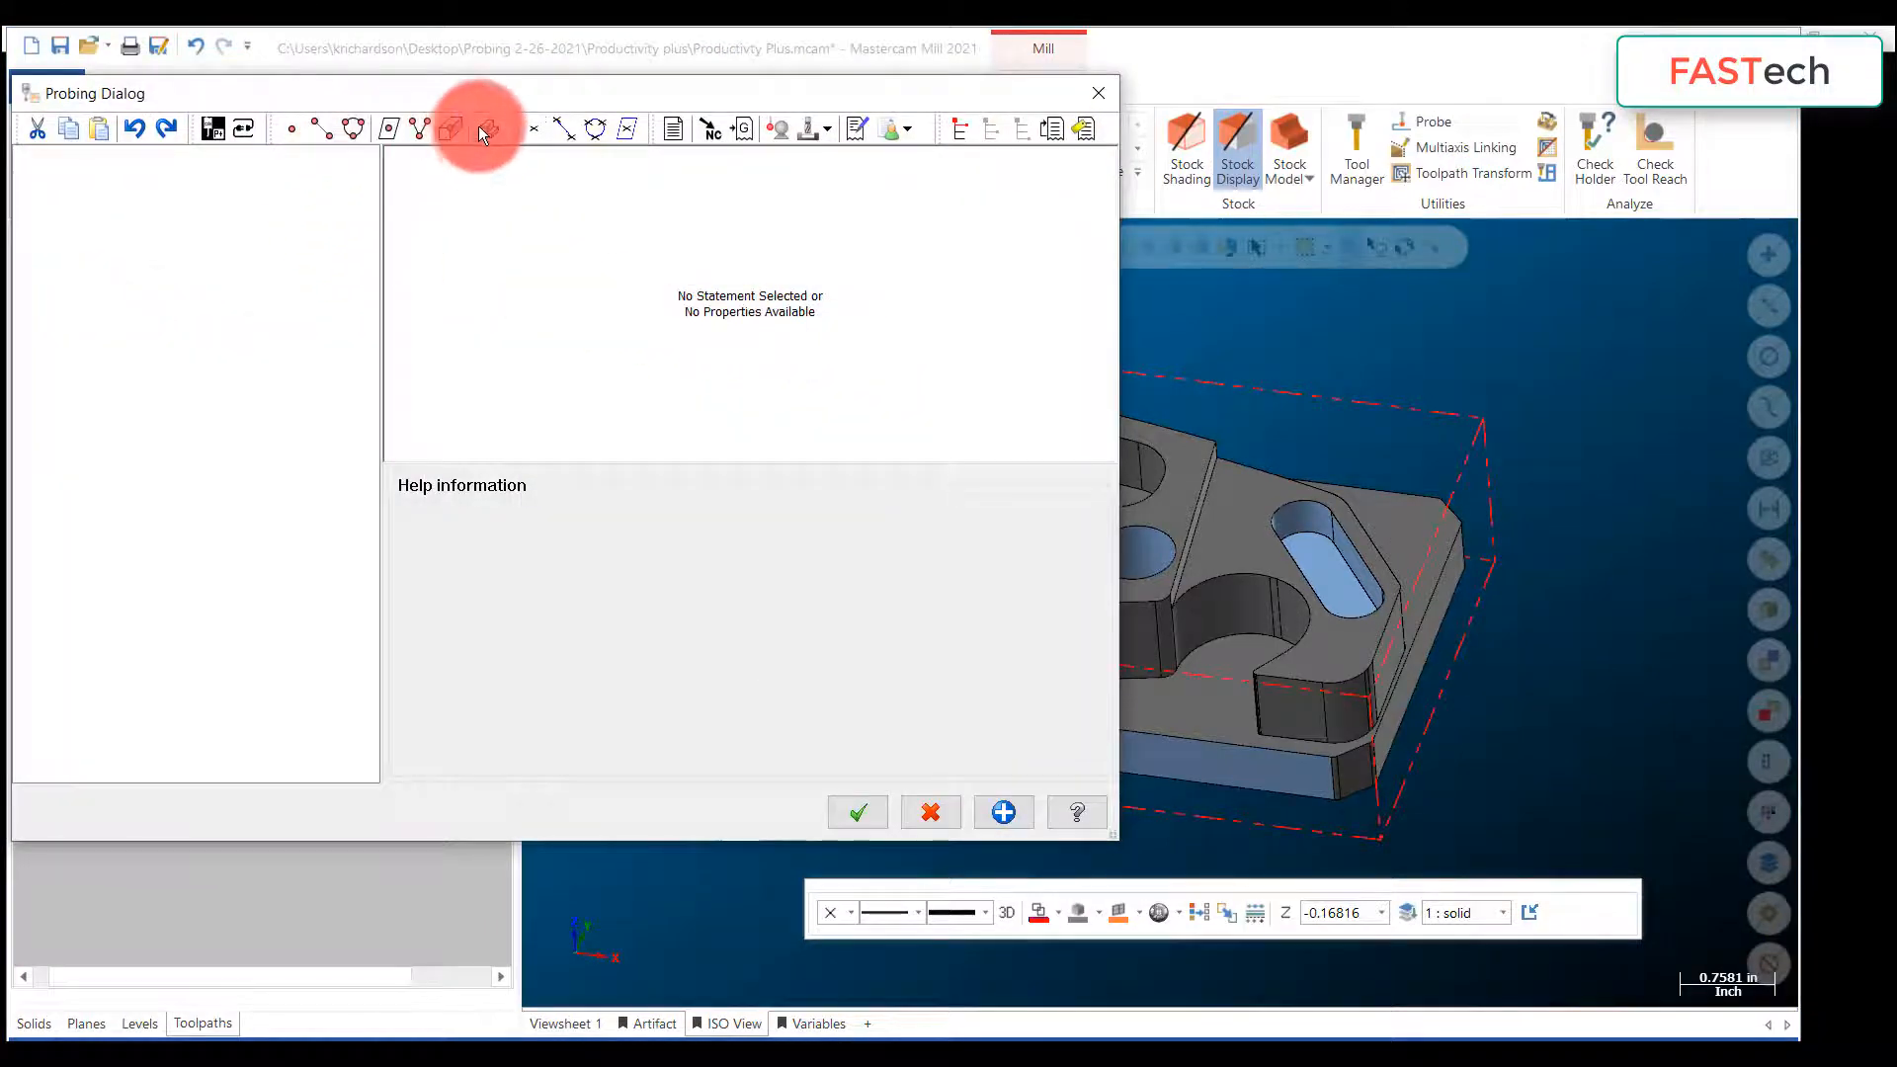
left_click(481, 127)
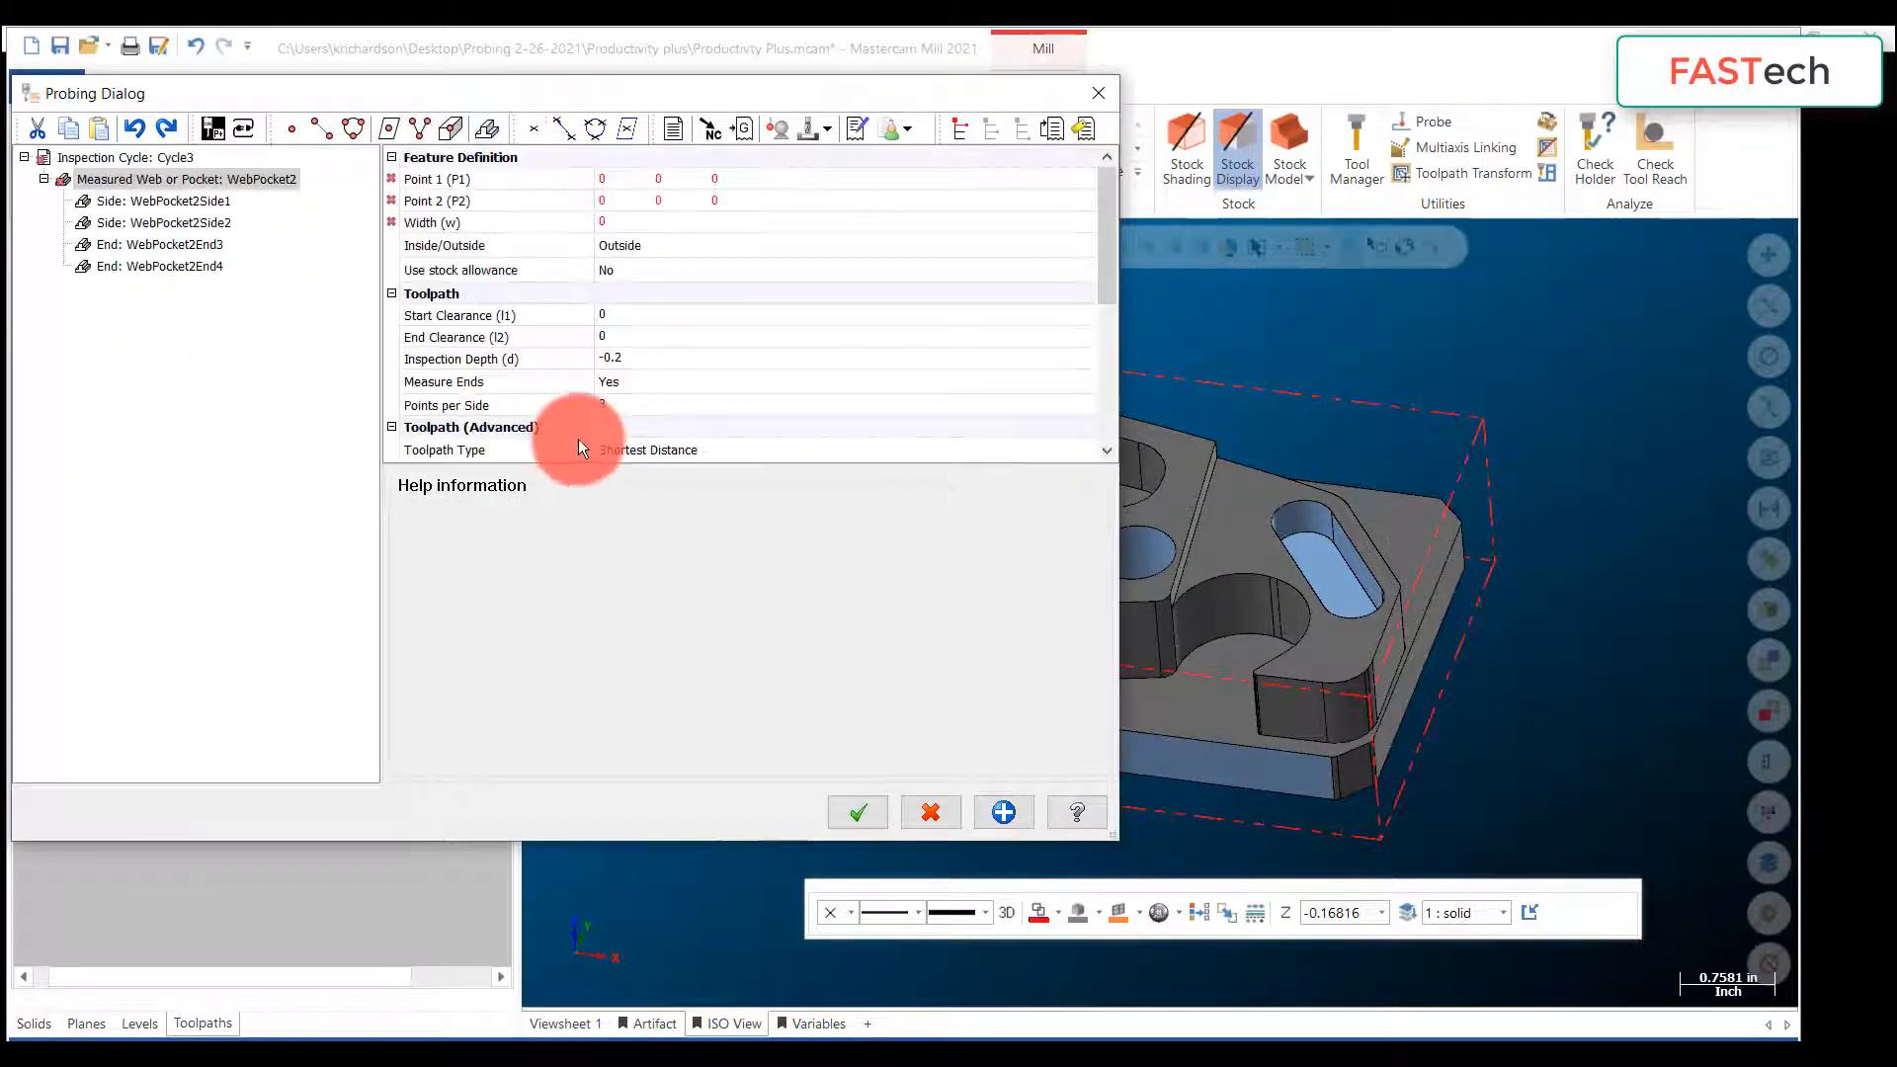
Step: Define Point 1 and Point 2 of the feature at the centres of the angled slot's lower and upper rounded ends
left_click(703, 184)
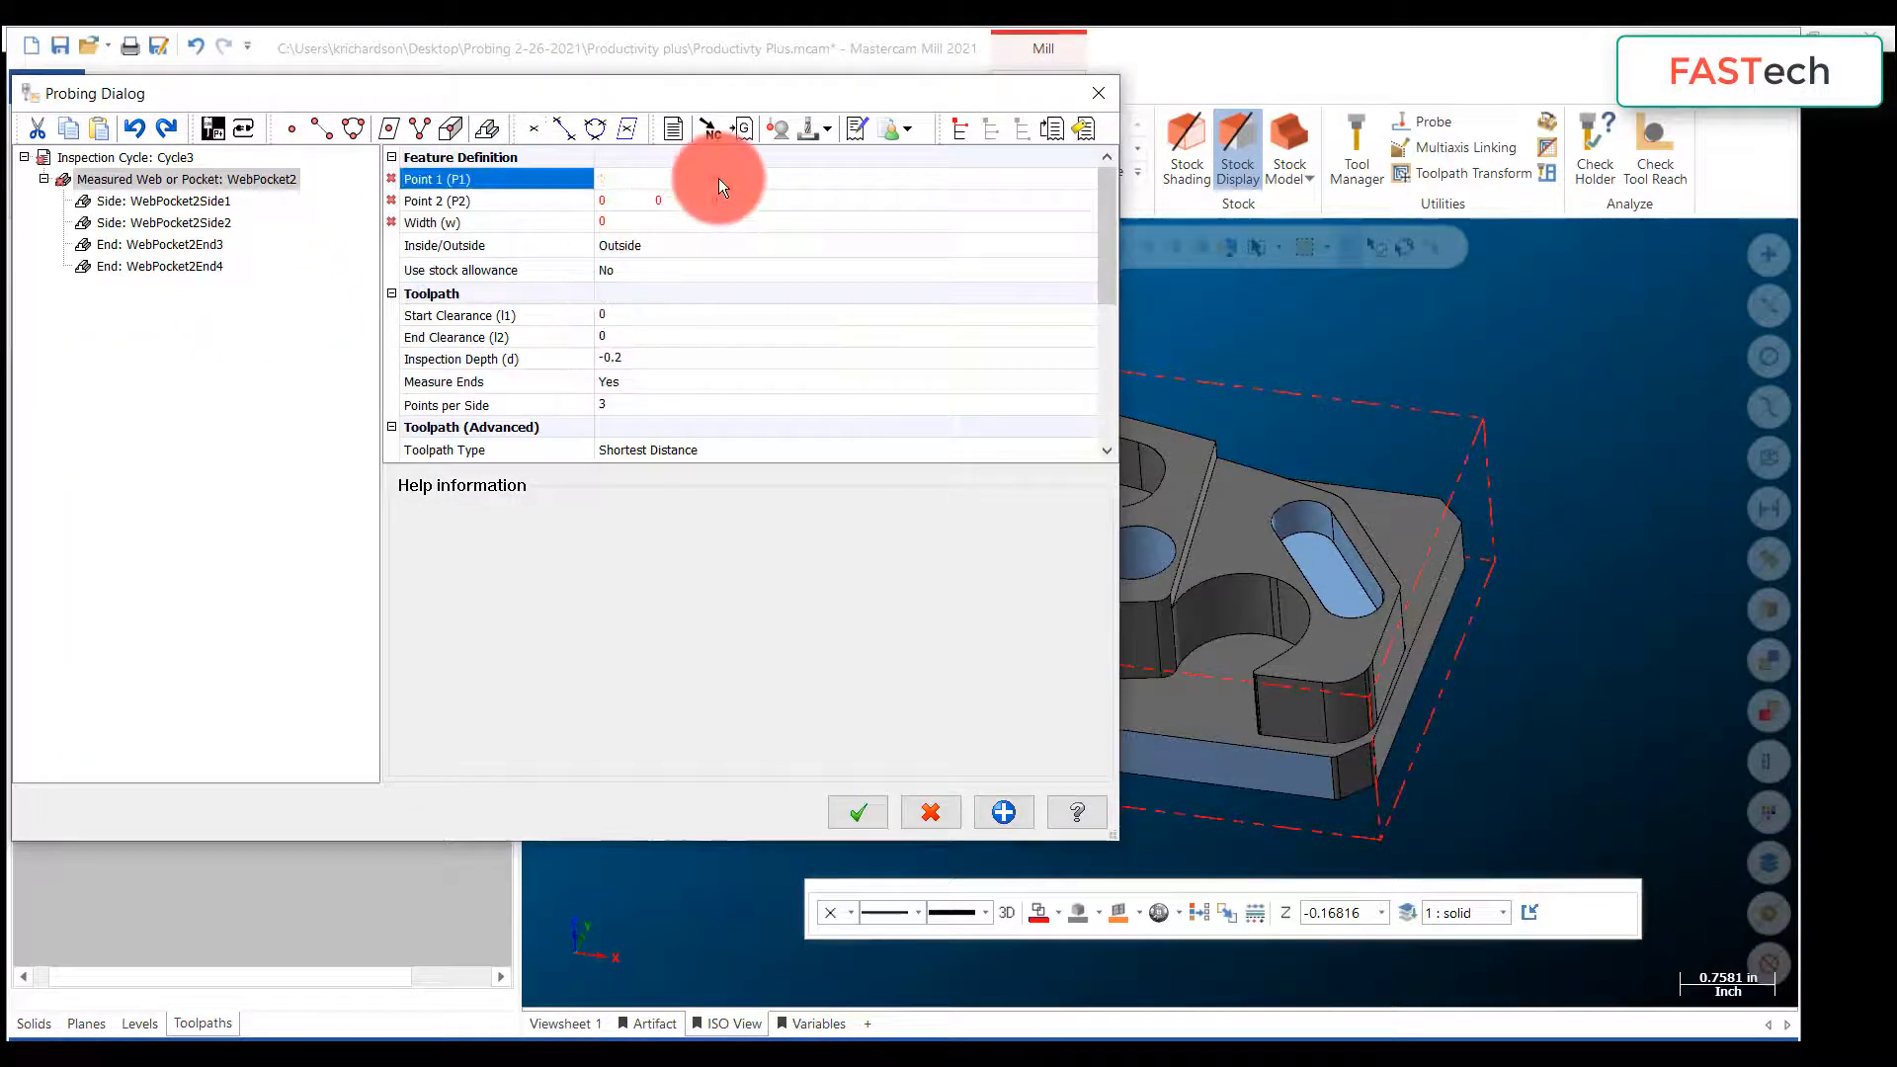
left_click(1085, 178)
scroll(1292, 583, "up", 3)
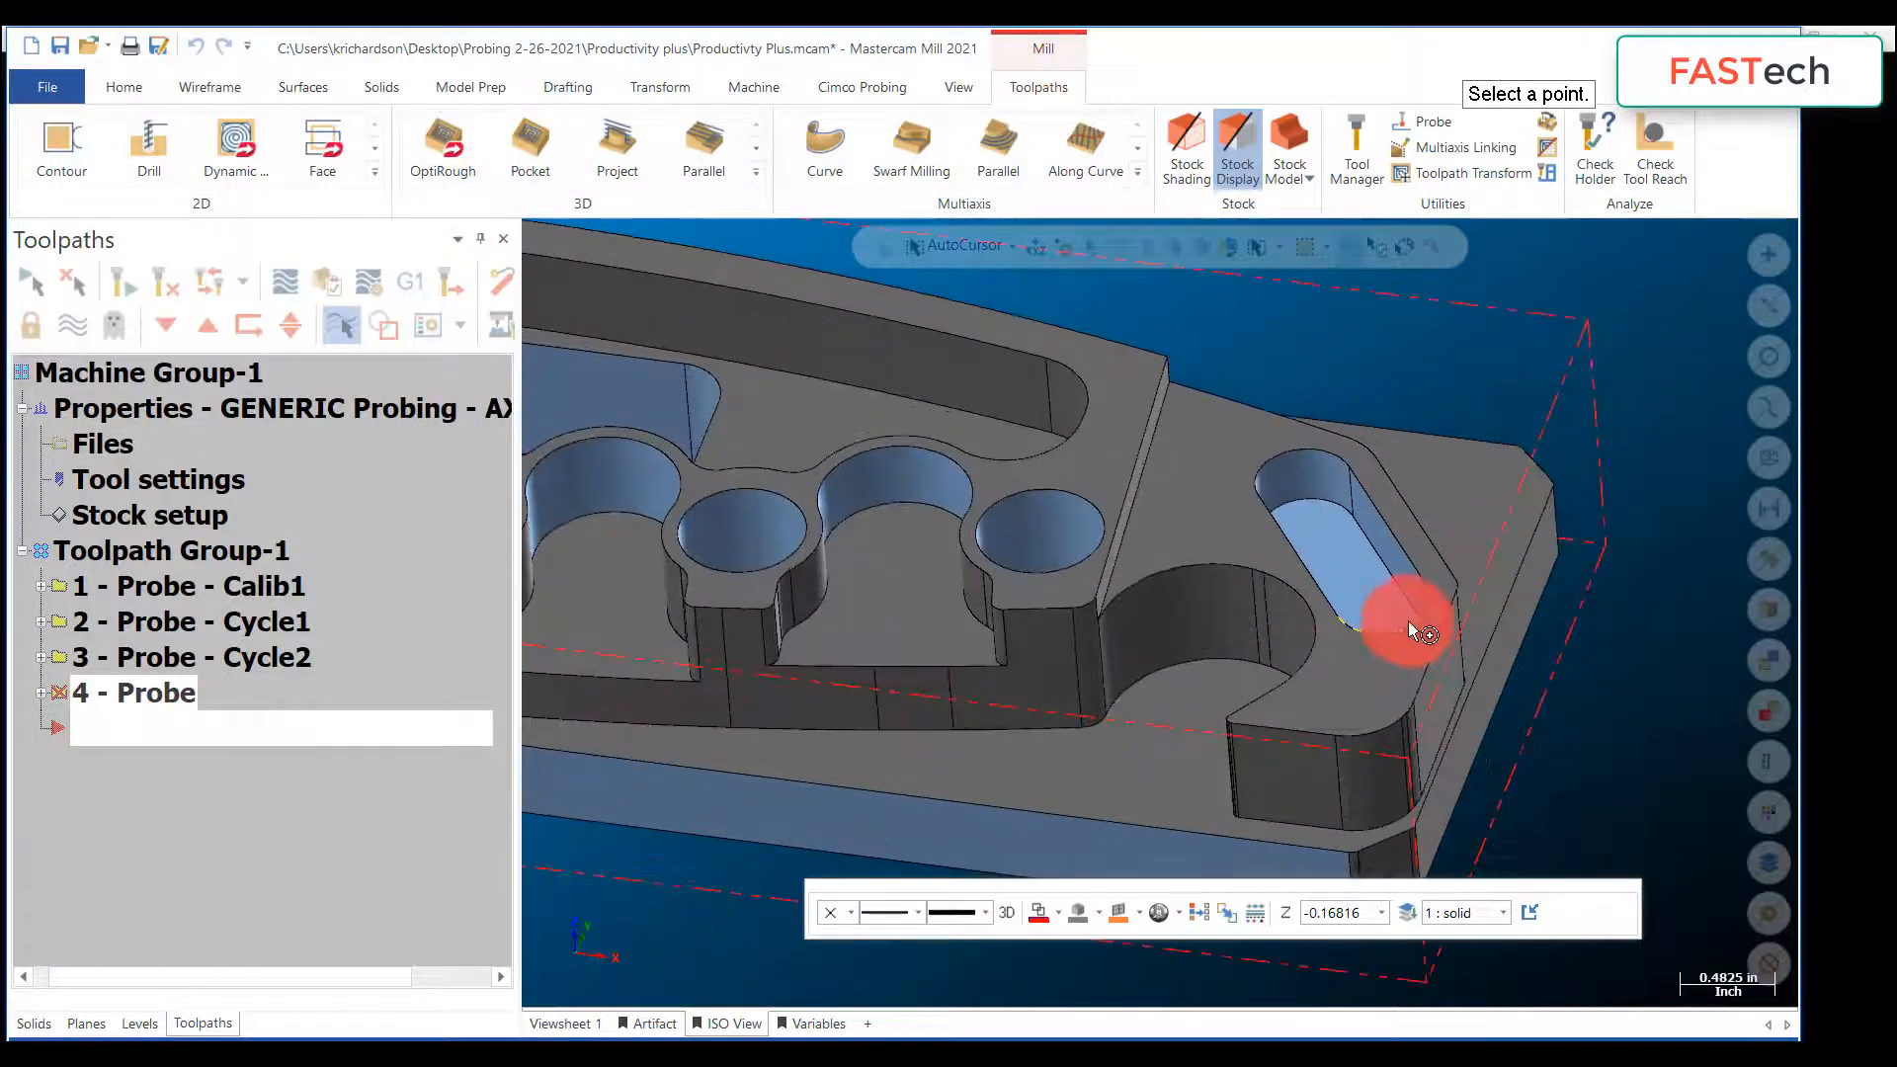
left_click(1421, 613)
left_click(695, 204)
left_click(1087, 203)
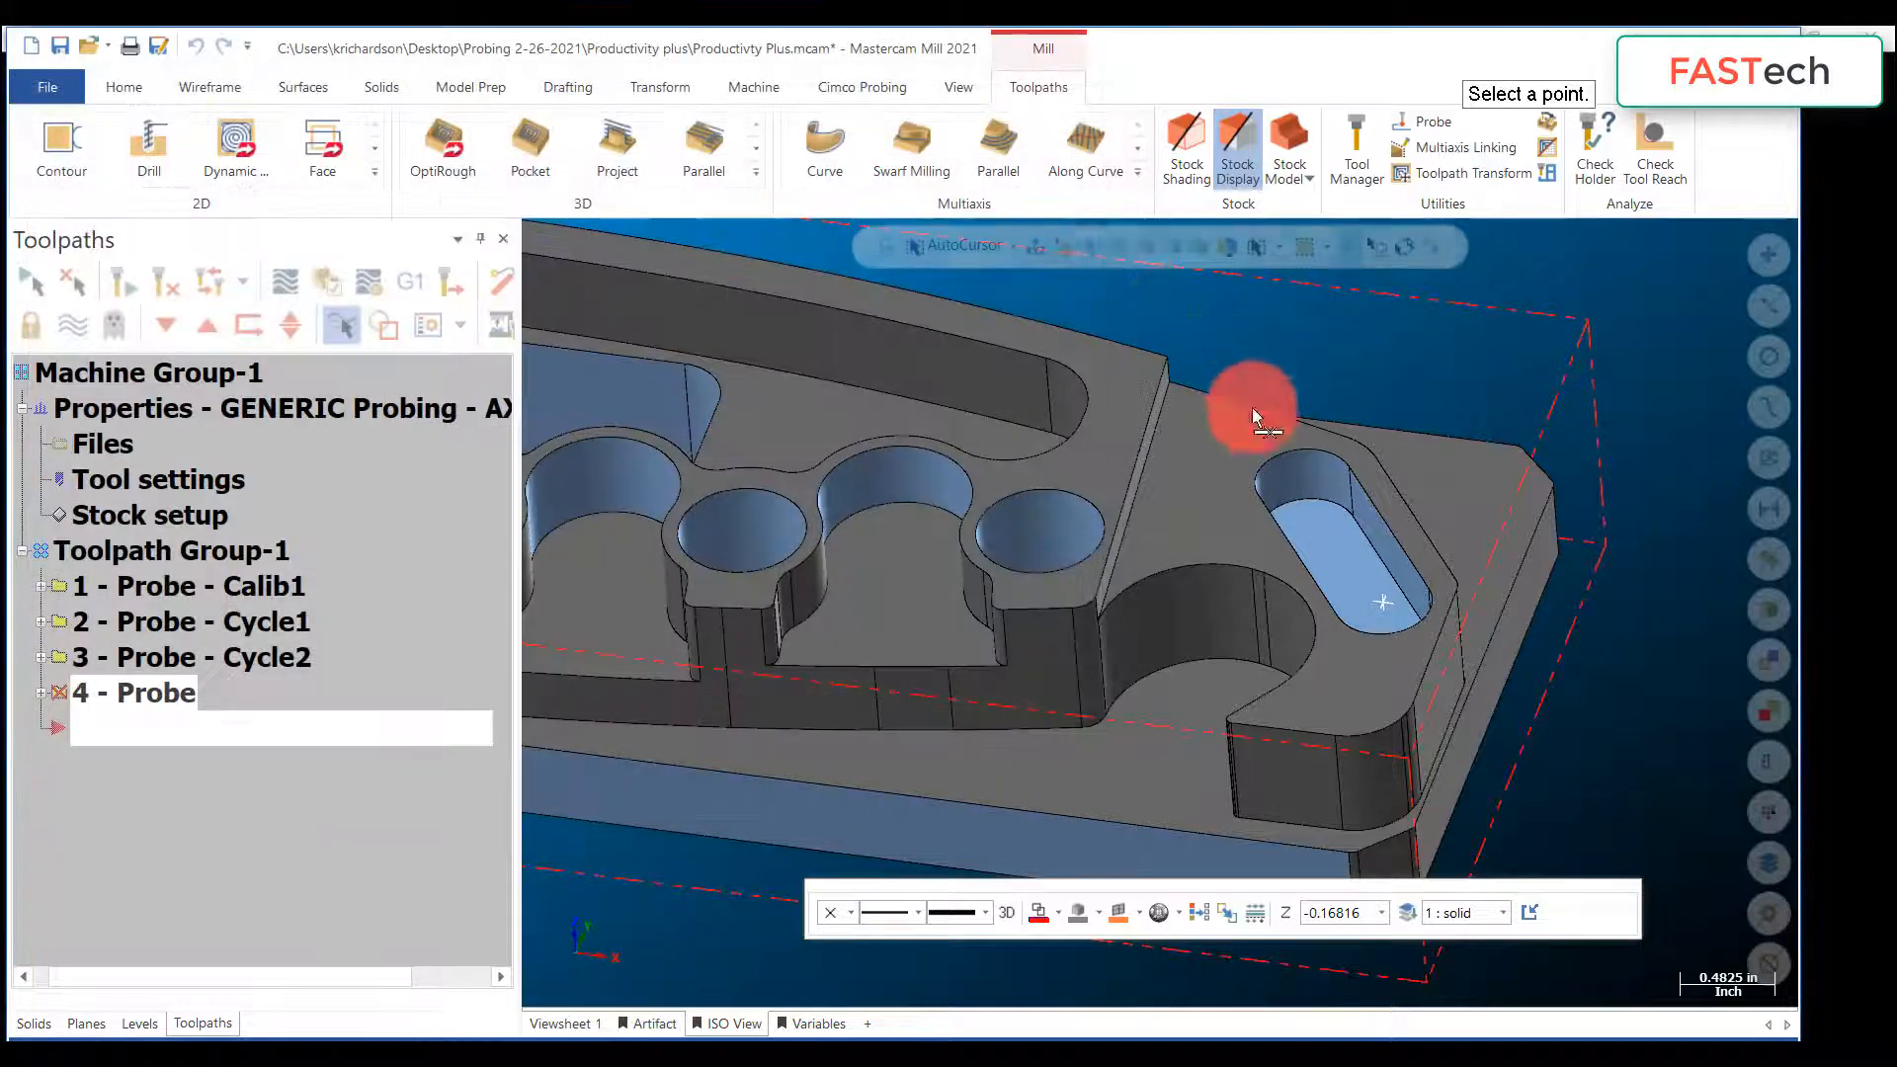
left_click(1308, 449)
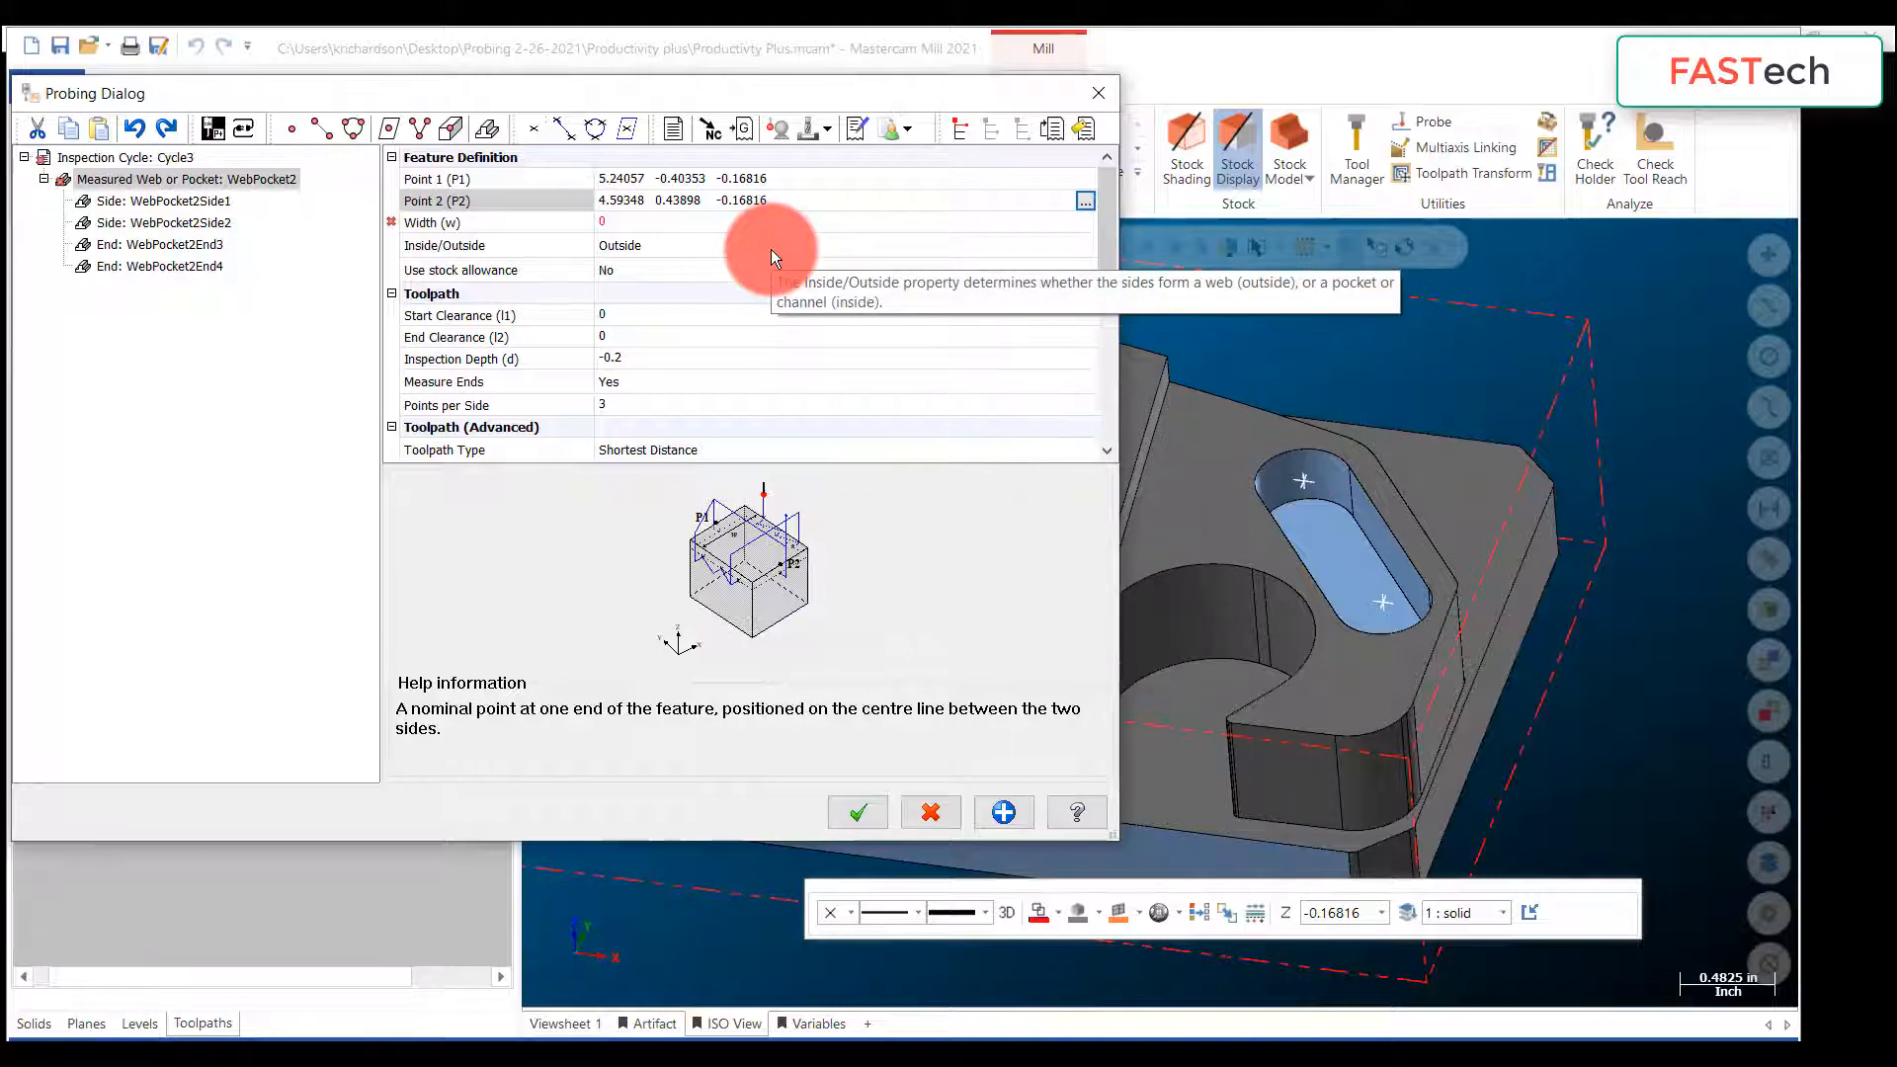
Step: Define the feature's width as 0.5 from points on the slot's two opposite sides and set Inside/Outside to Inside
left_click(692, 219)
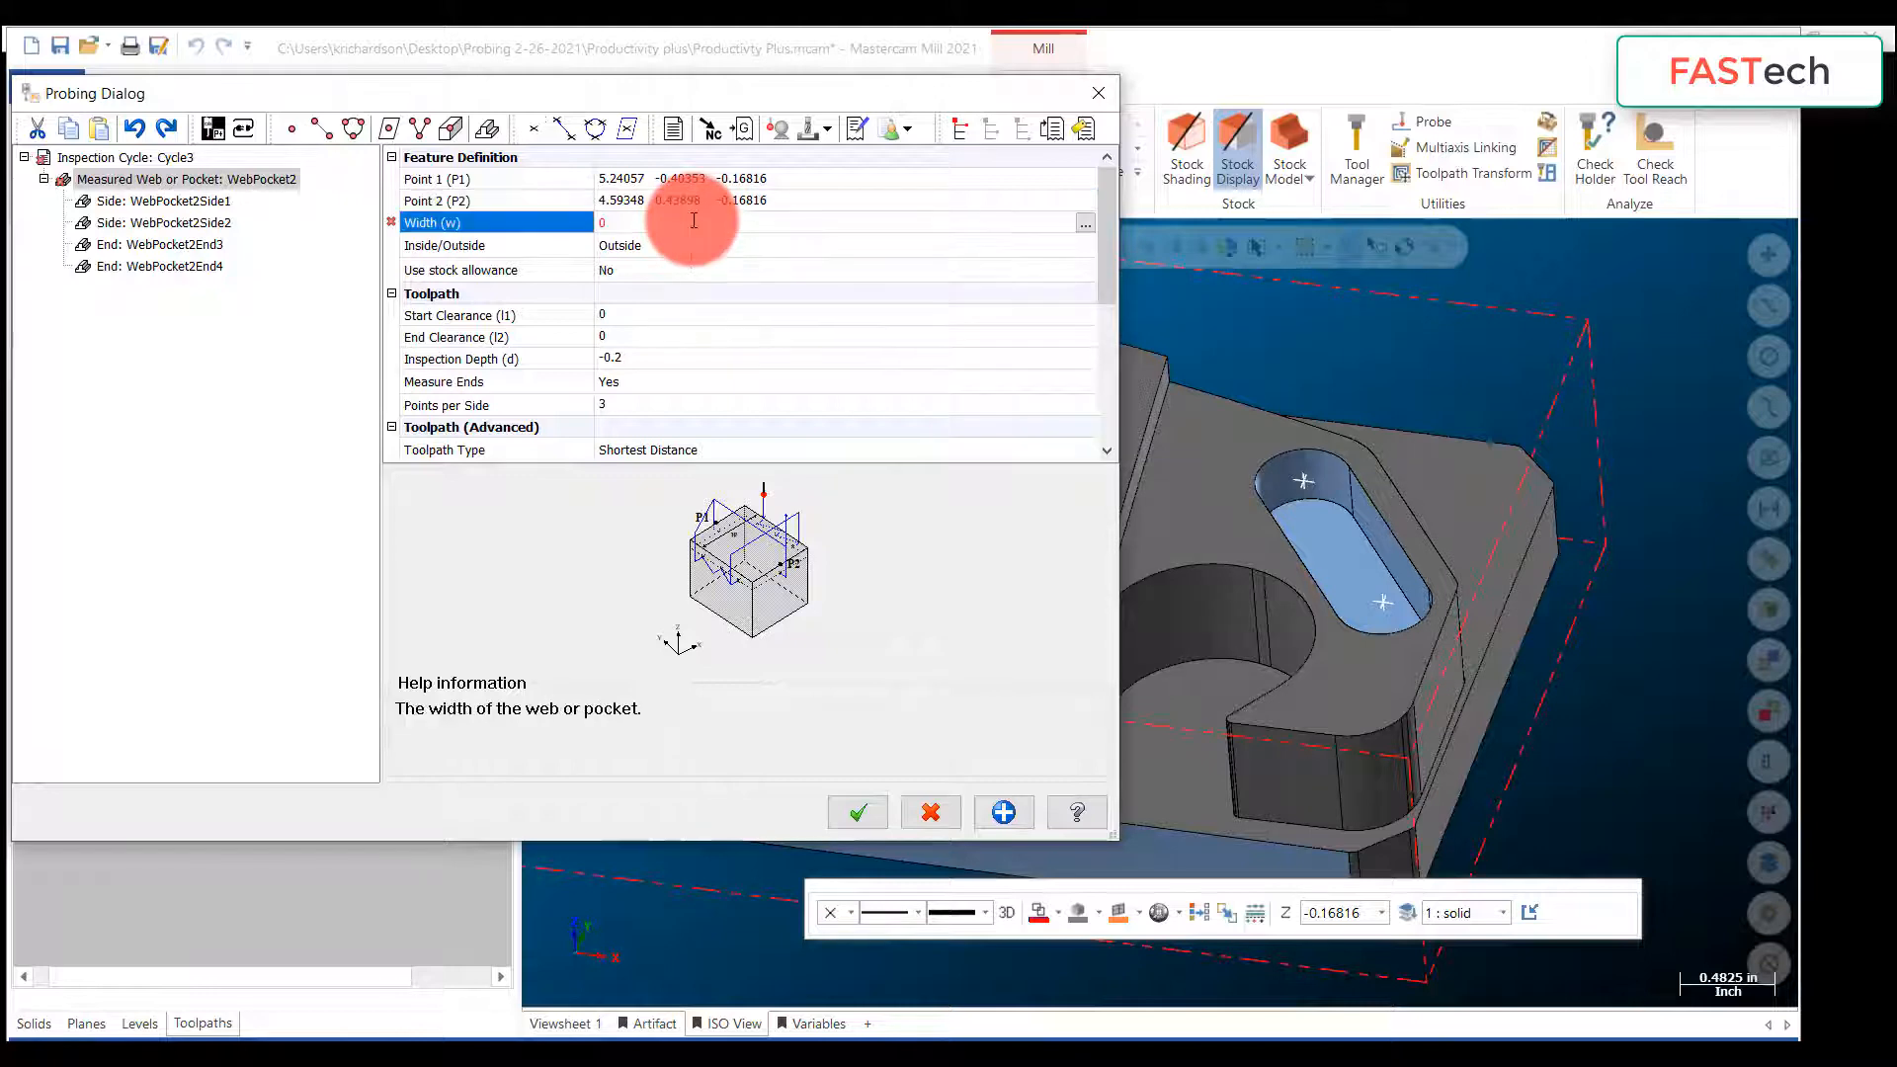
left_click(1084, 226)
left_click(1336, 613)
left_click(1432, 588)
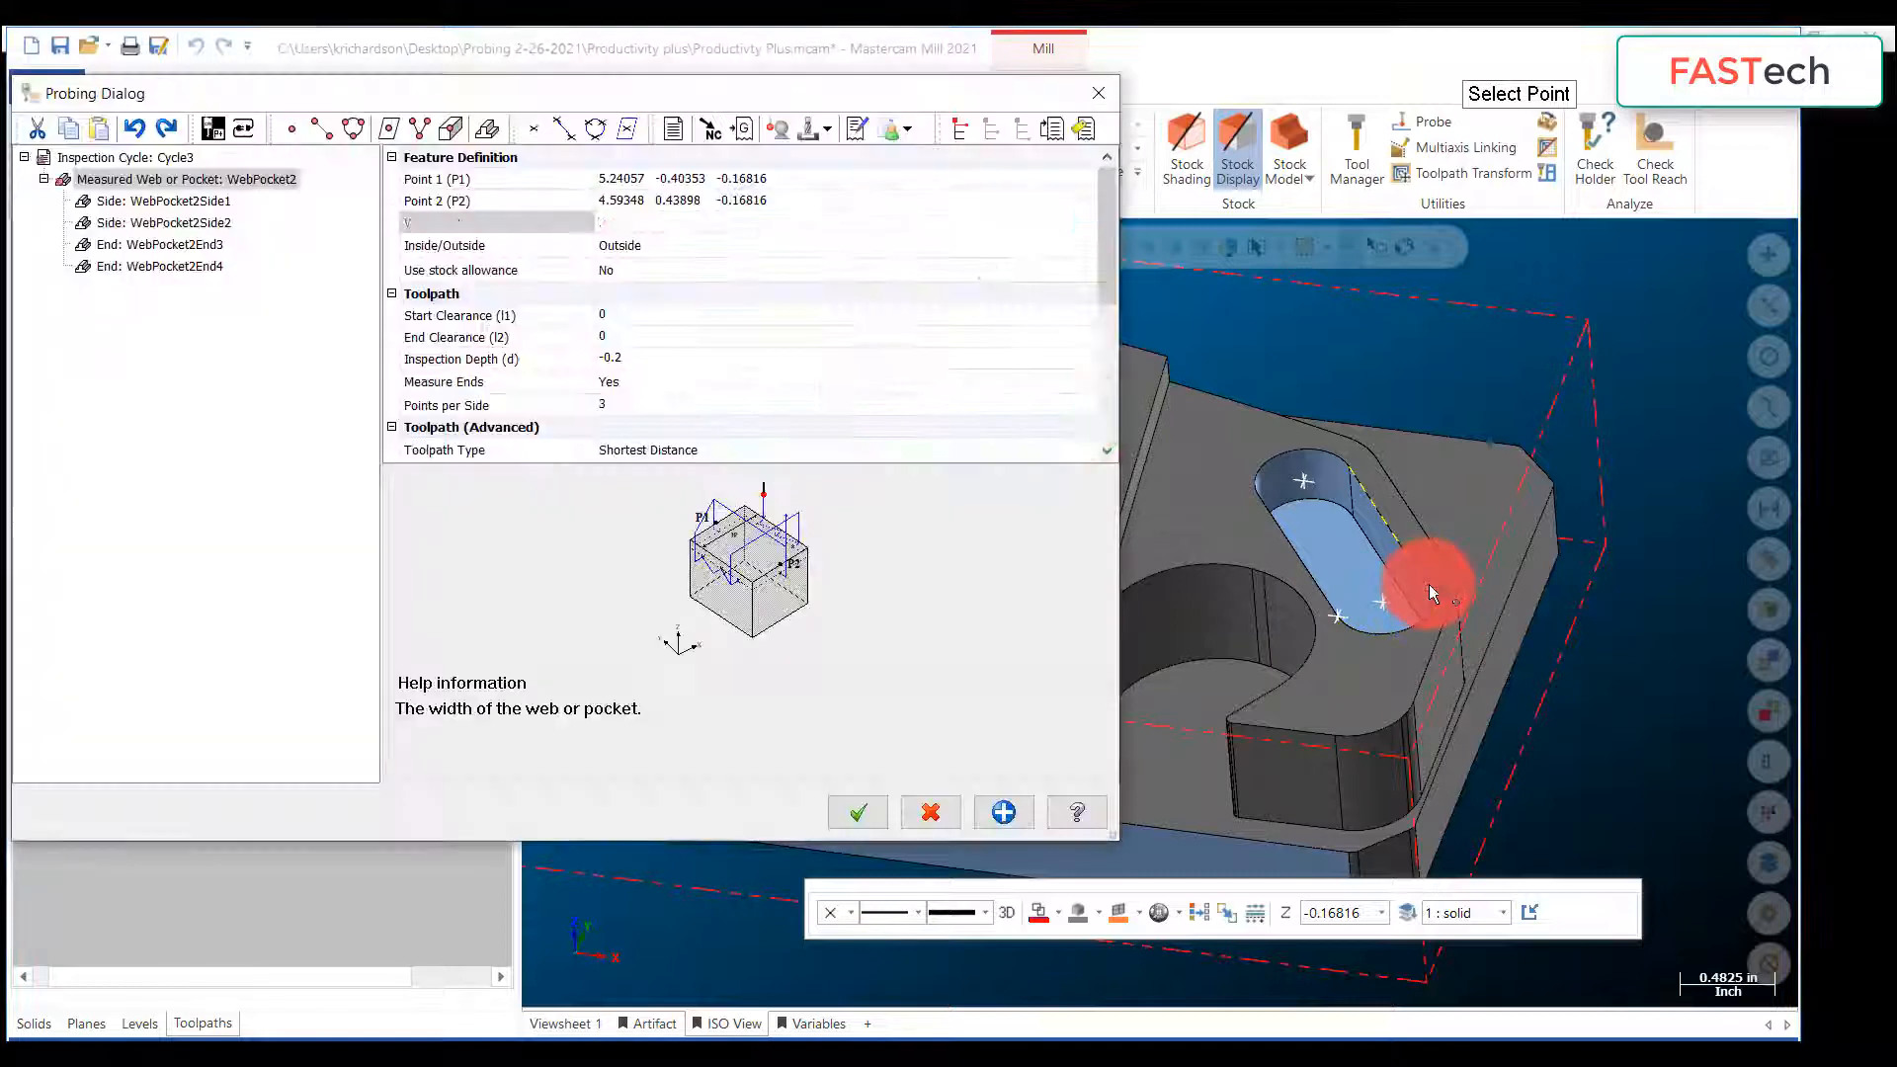
left_click(684, 249)
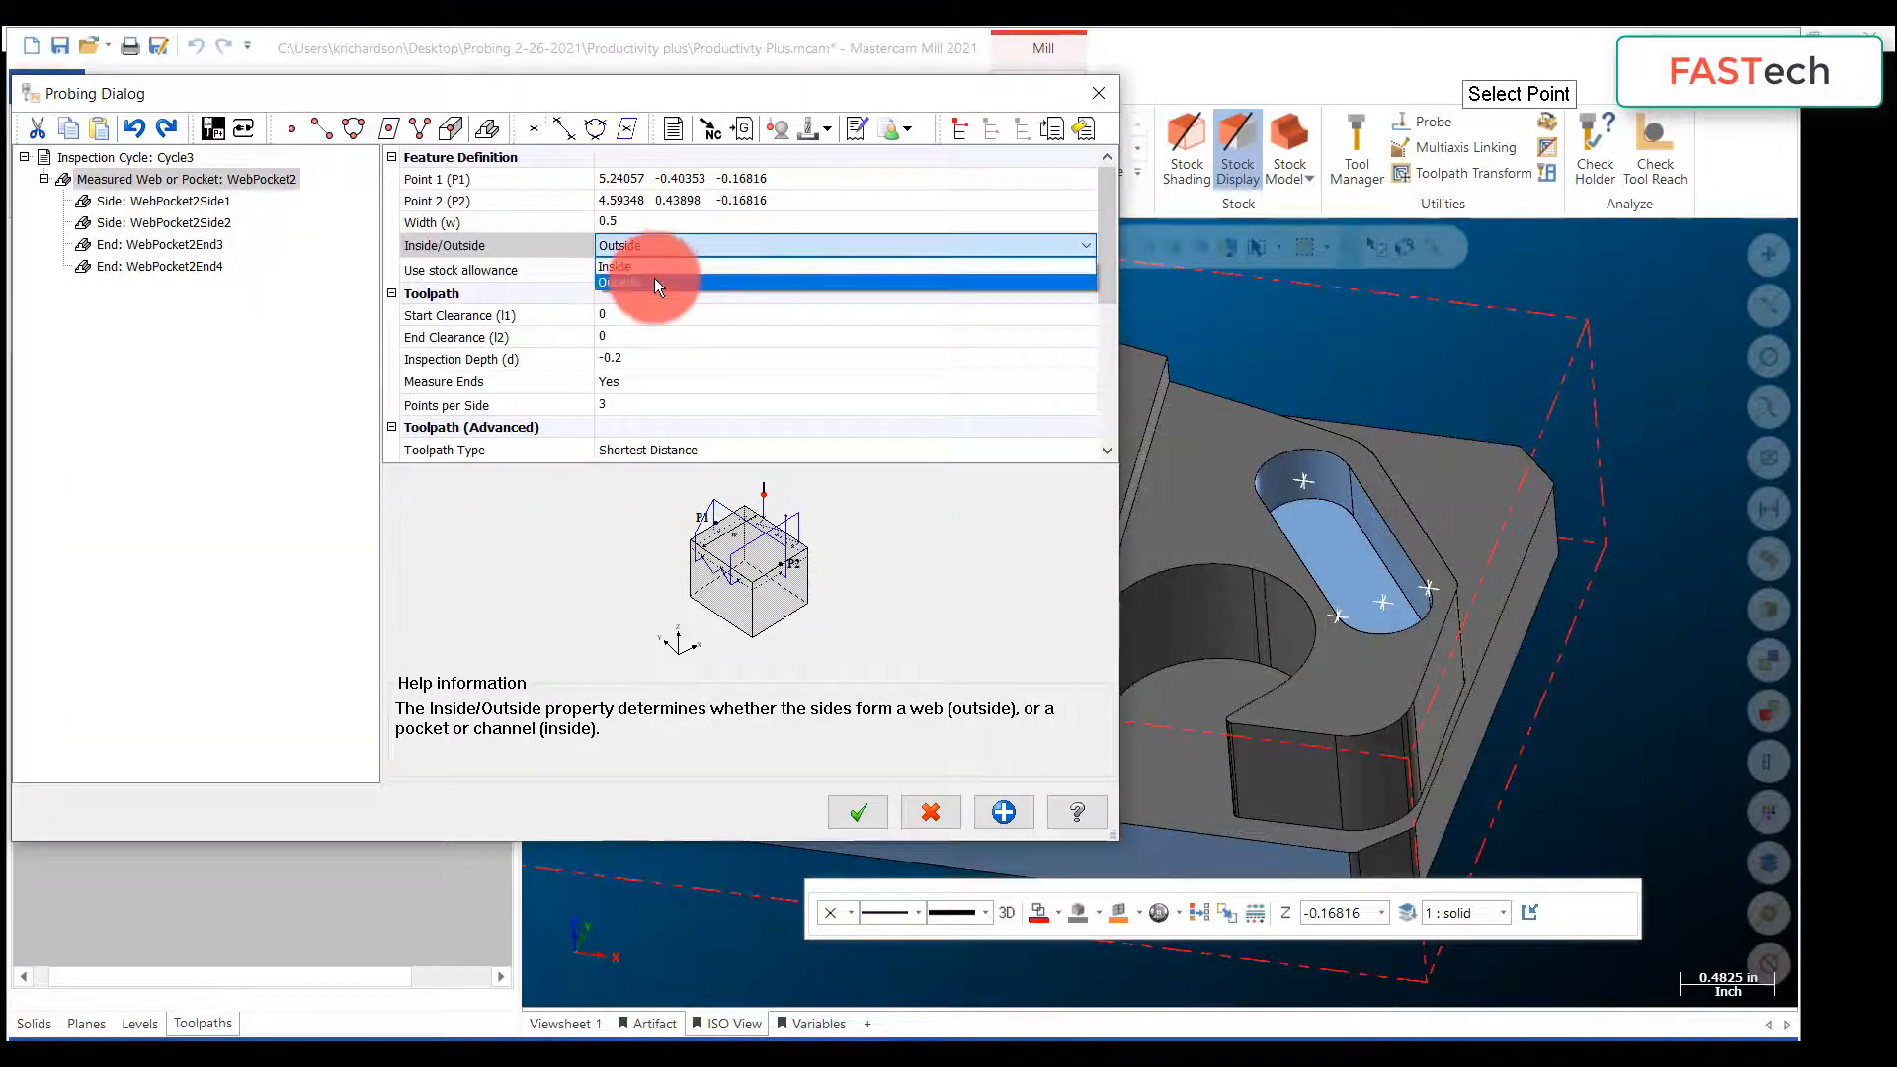
left_click(650, 265)
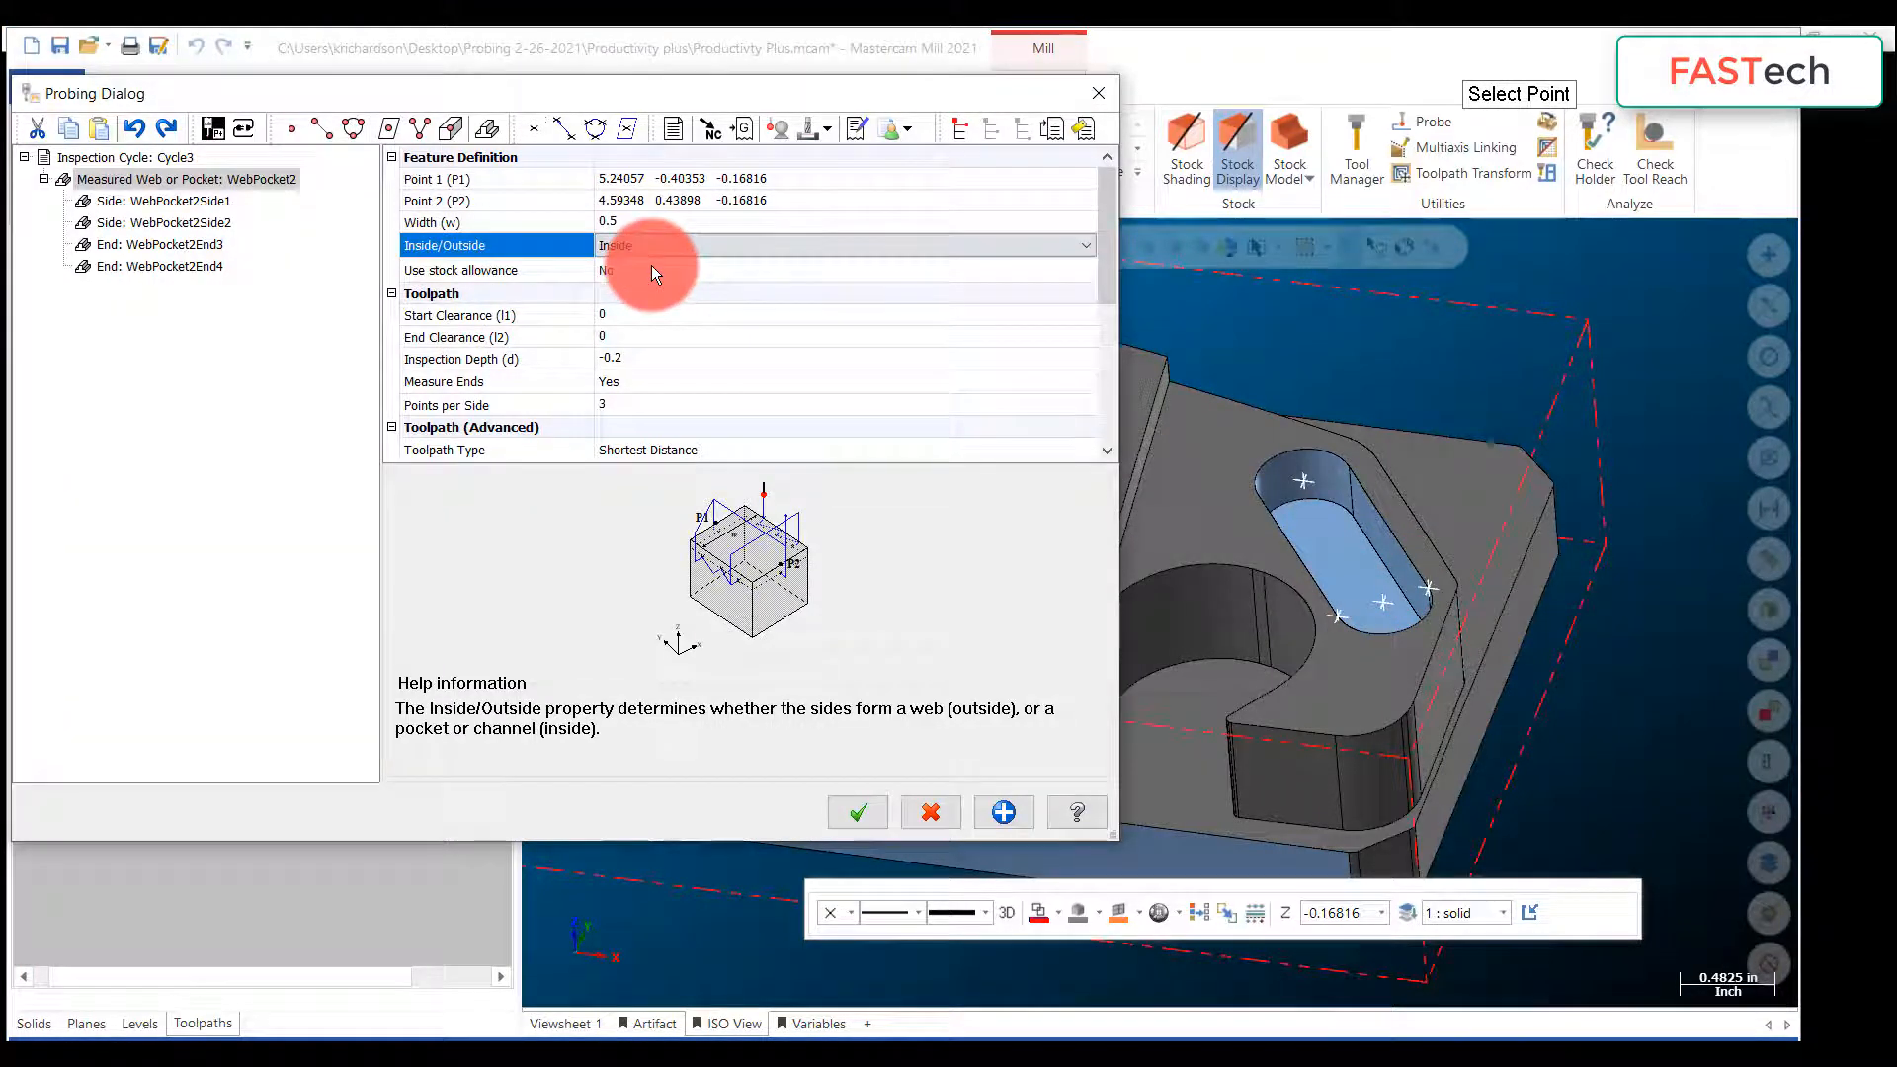
Step: Set the slot feature's start clearance and end clearance to 0.1 each
left_click(637, 317)
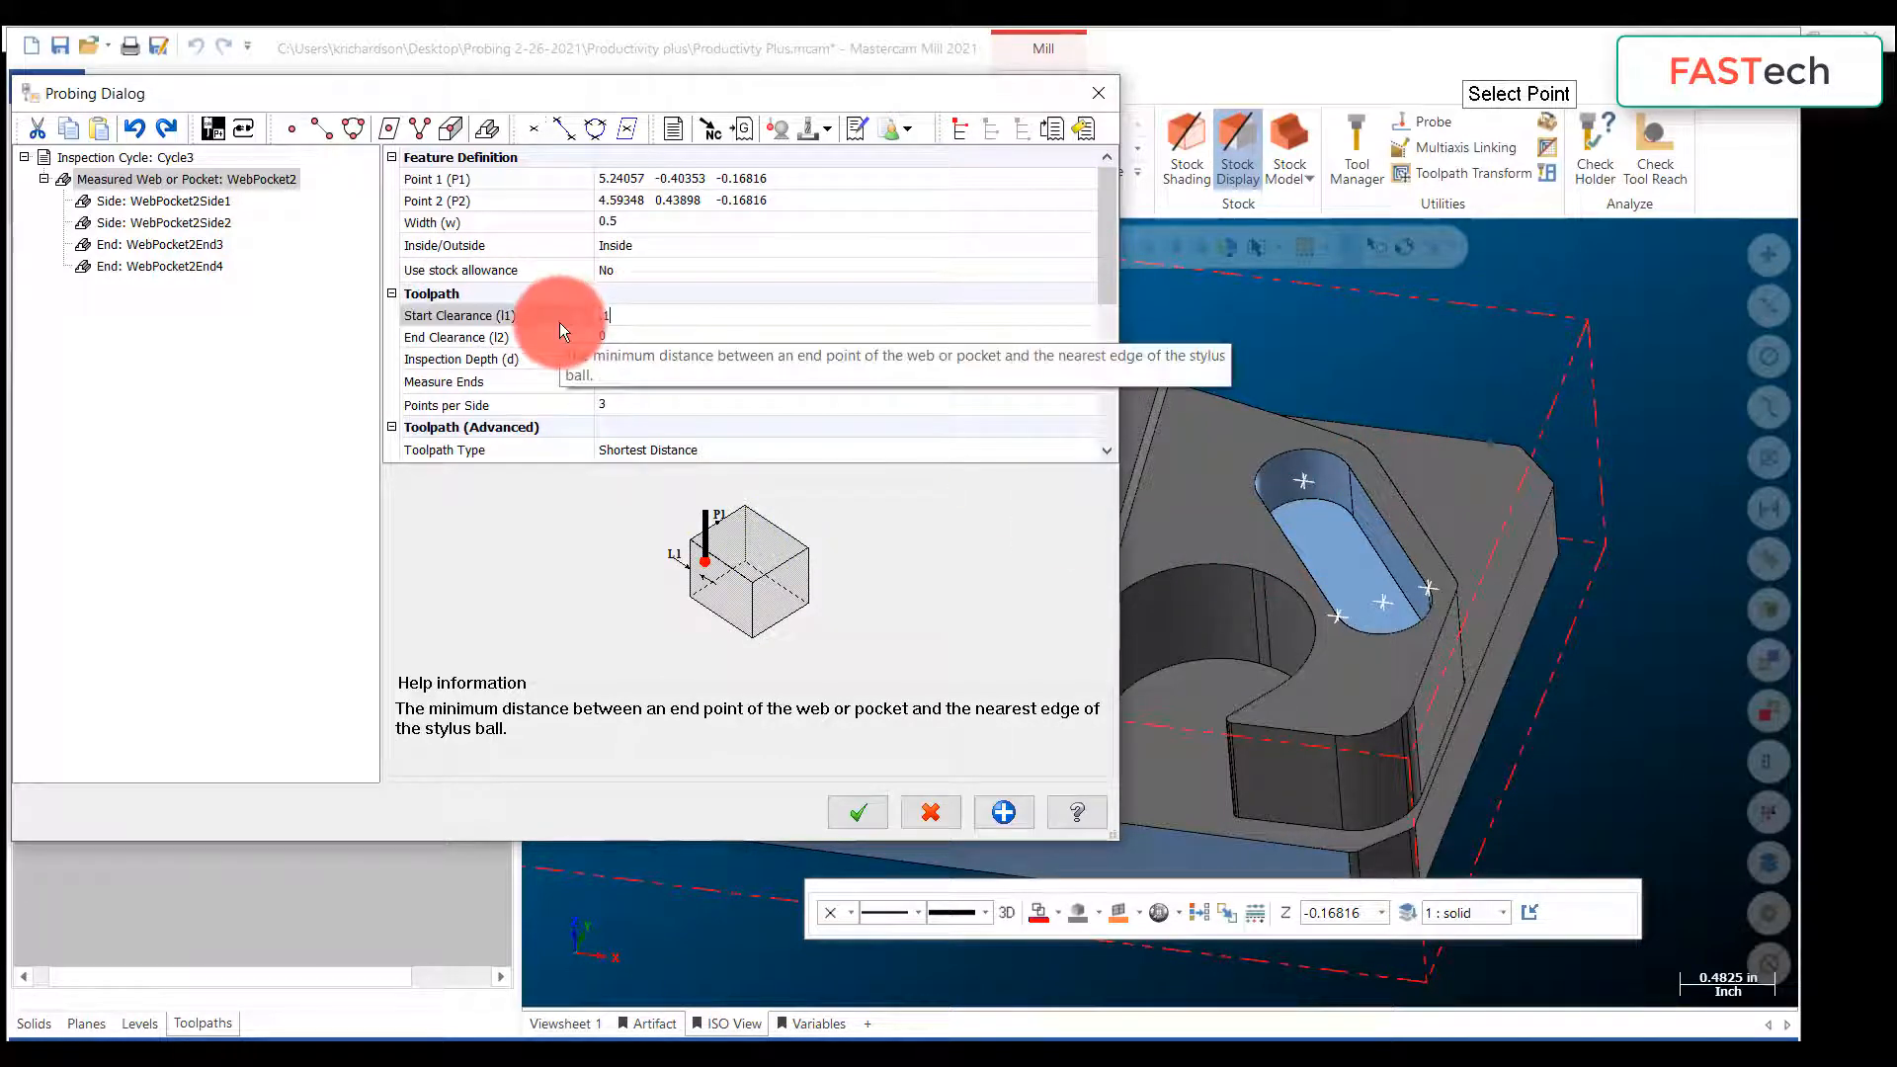
left_click(667, 336)
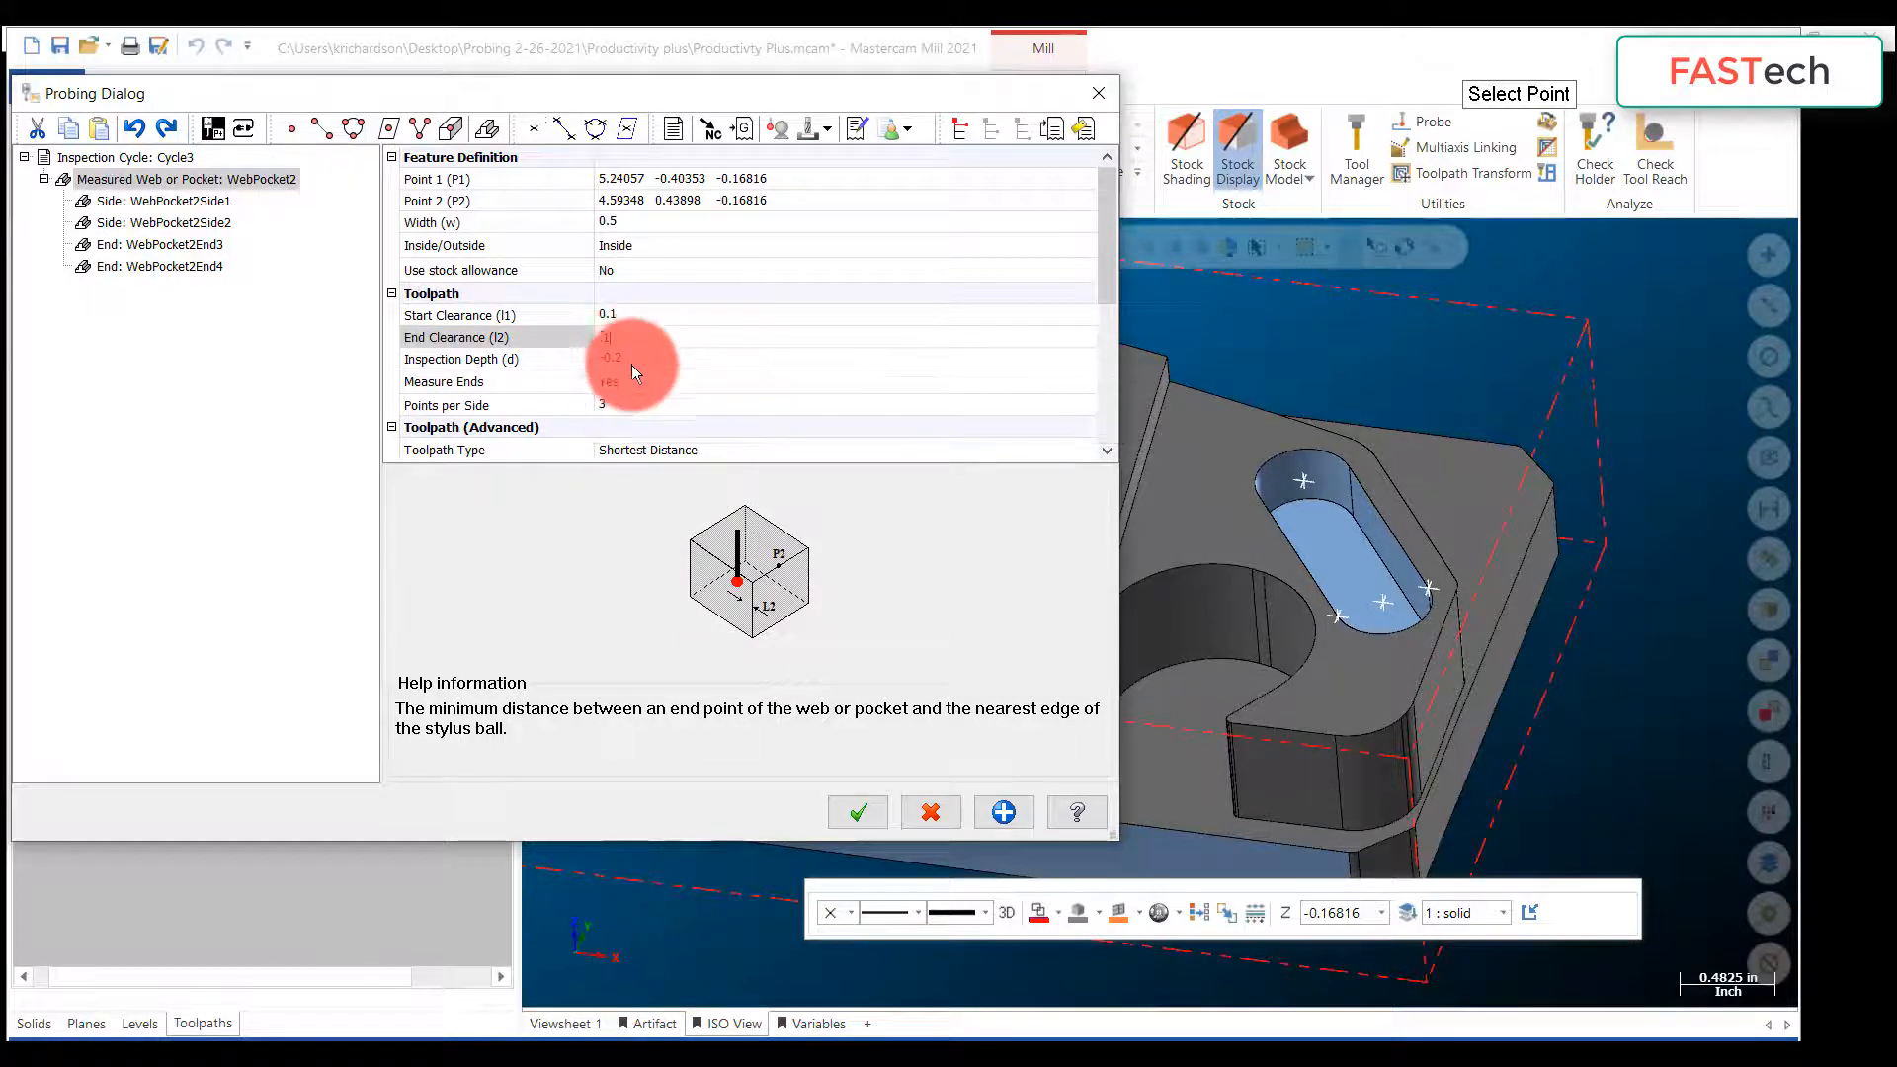
left_click(632, 363)
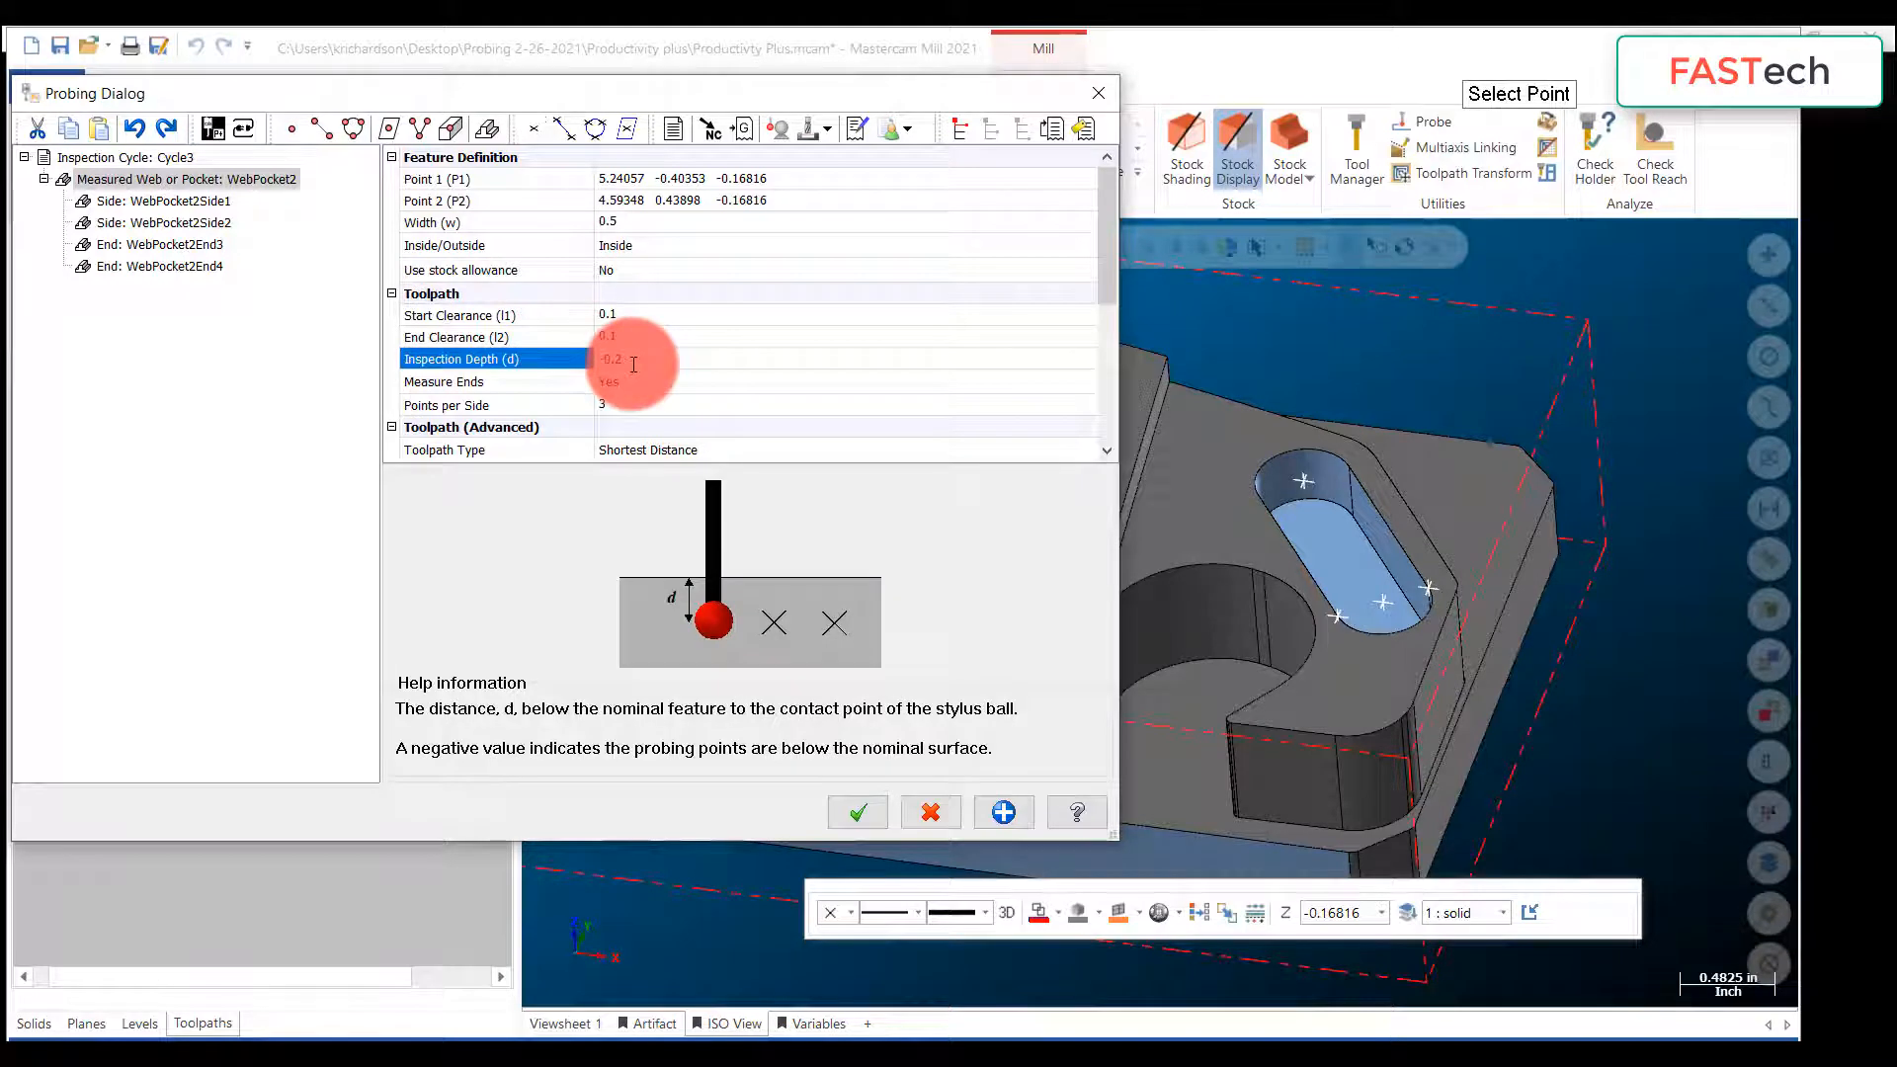
Step: Turn off end measurement for the slot feature and set the points per side to 2
left_click(628, 382)
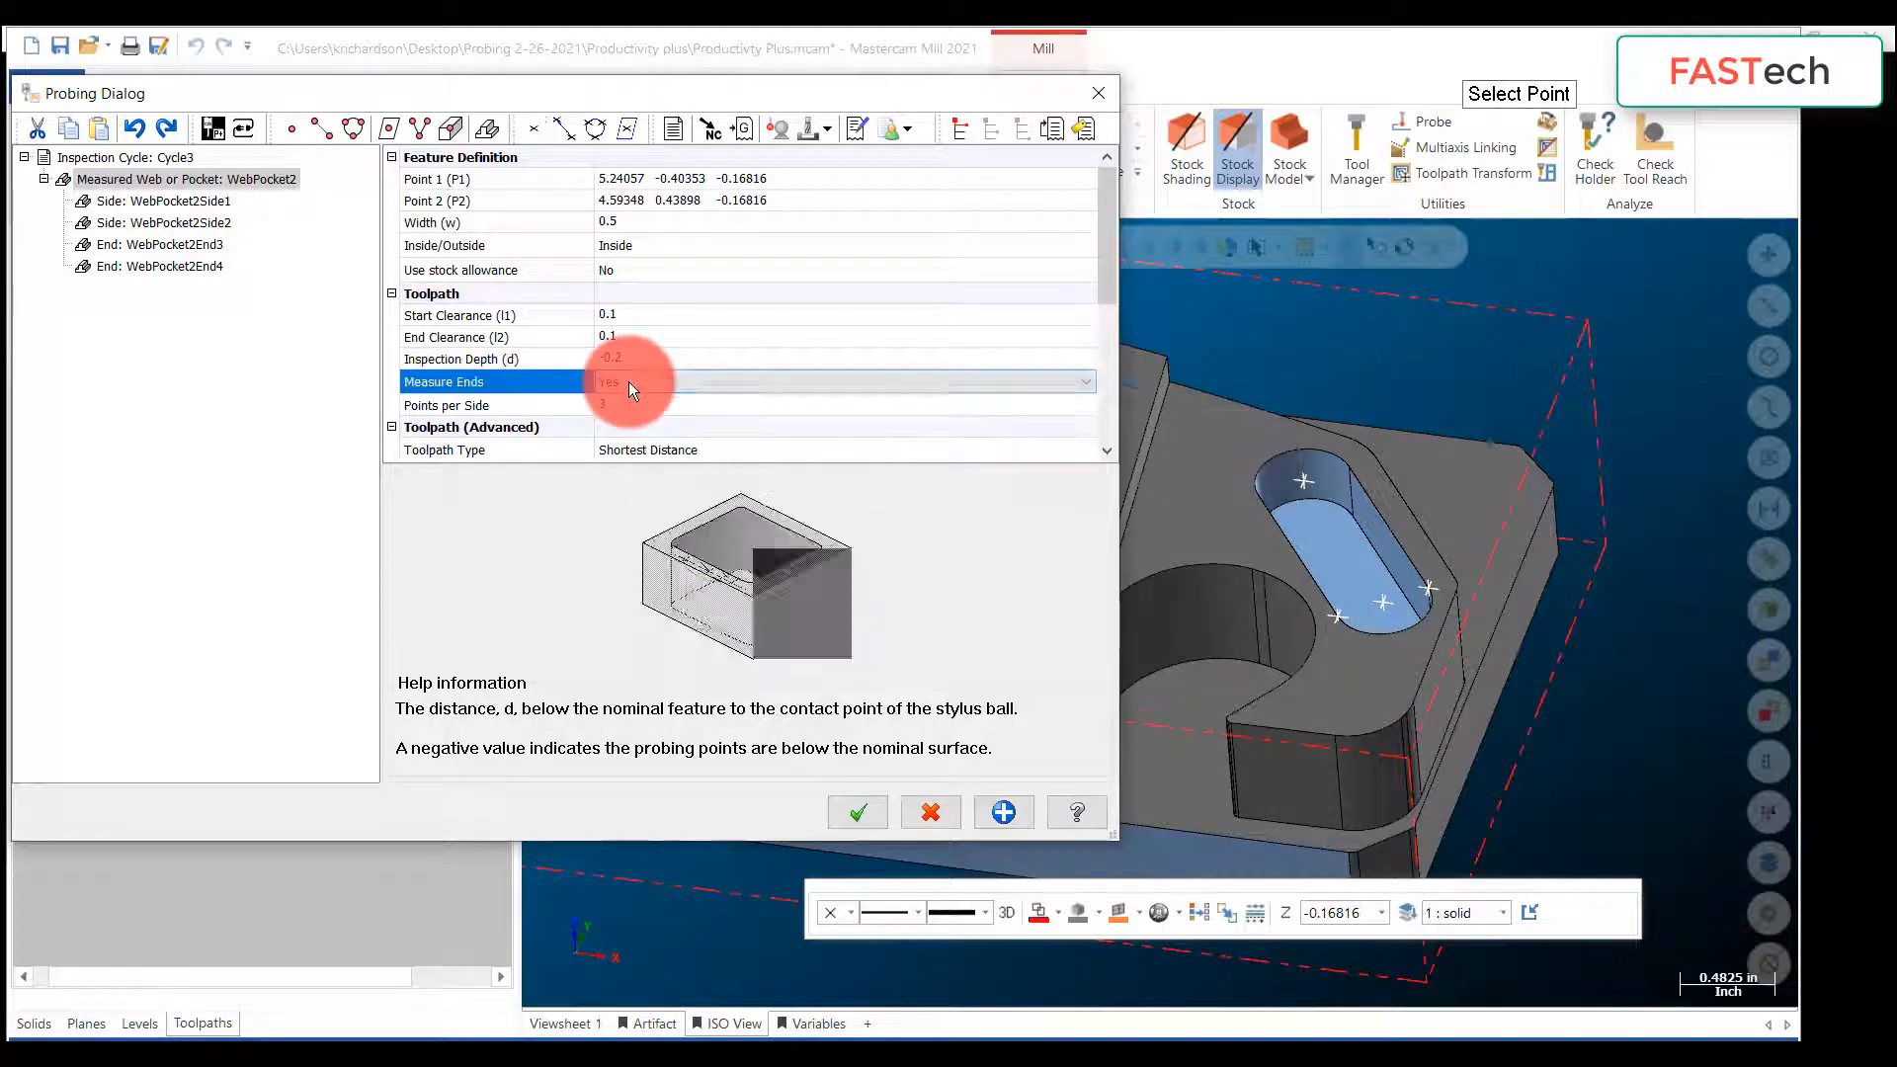
left_click(628, 382)
left_click(624, 400)
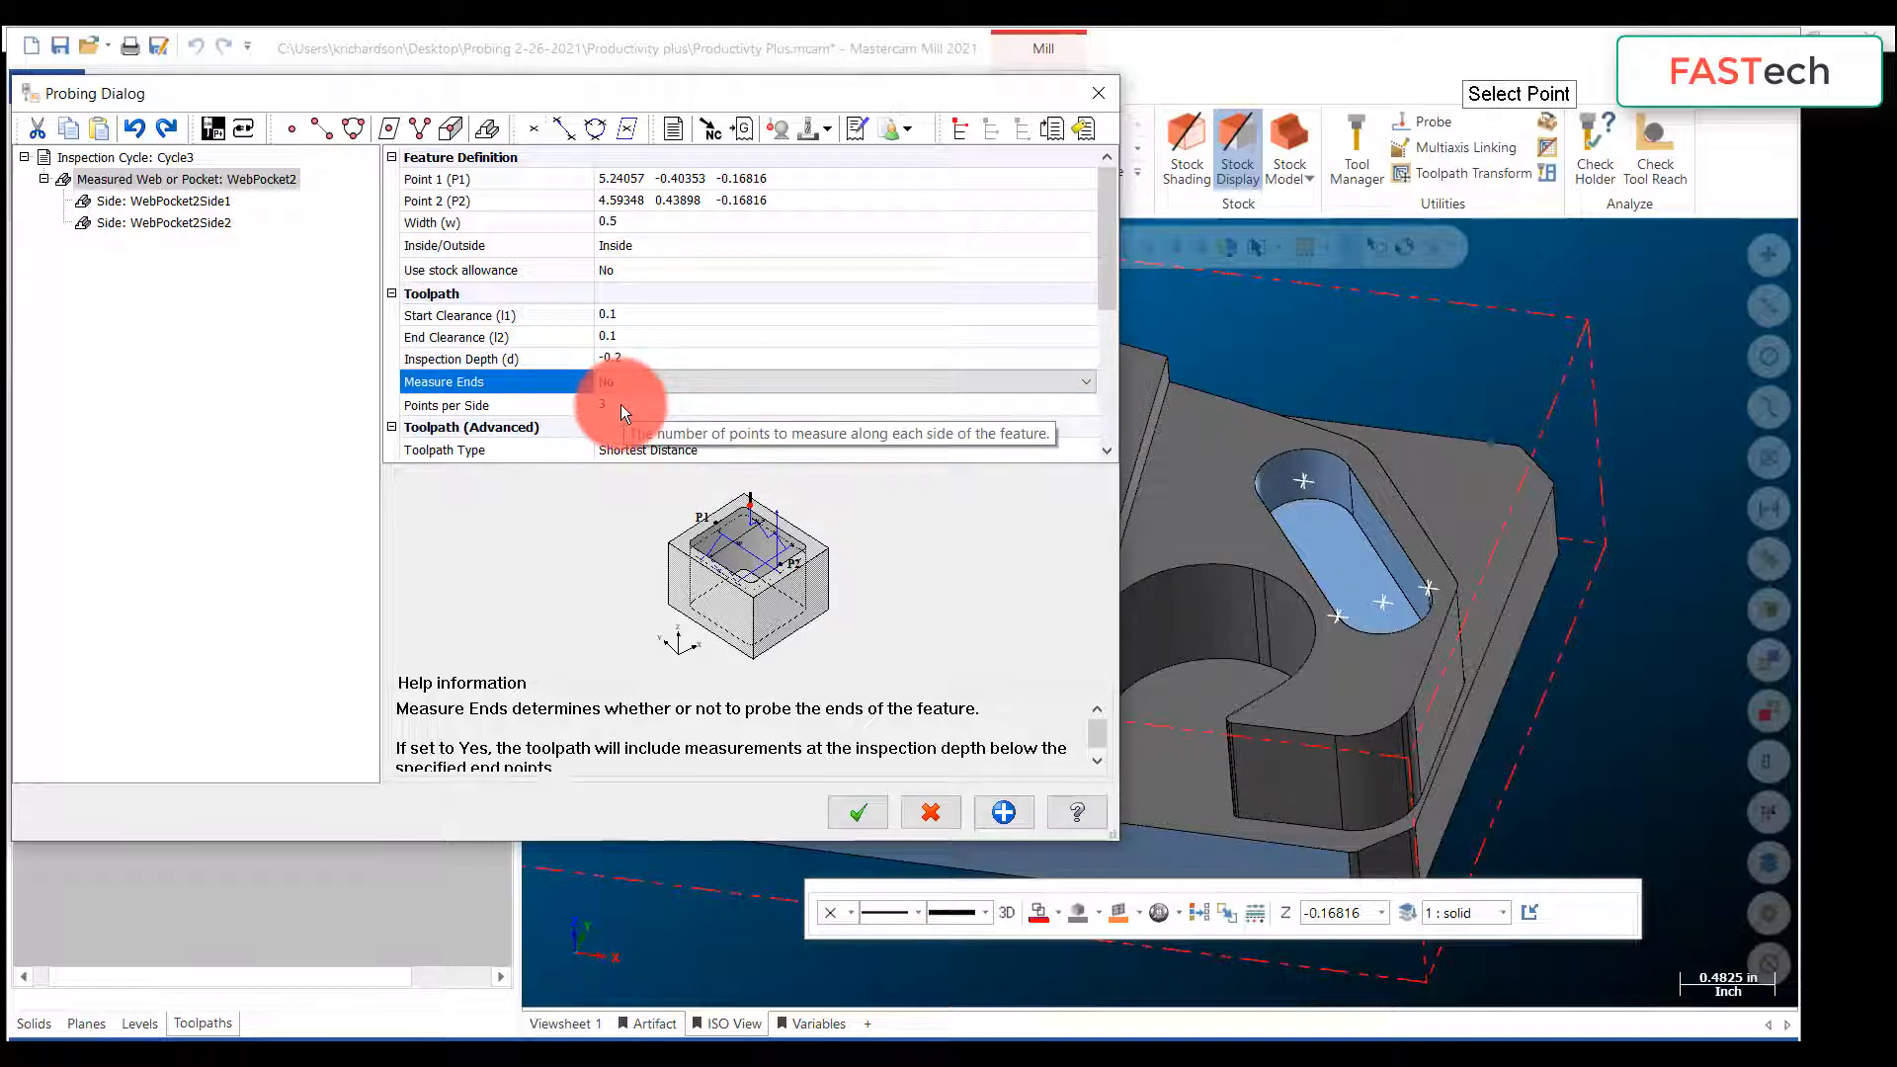
left_click(620, 405)
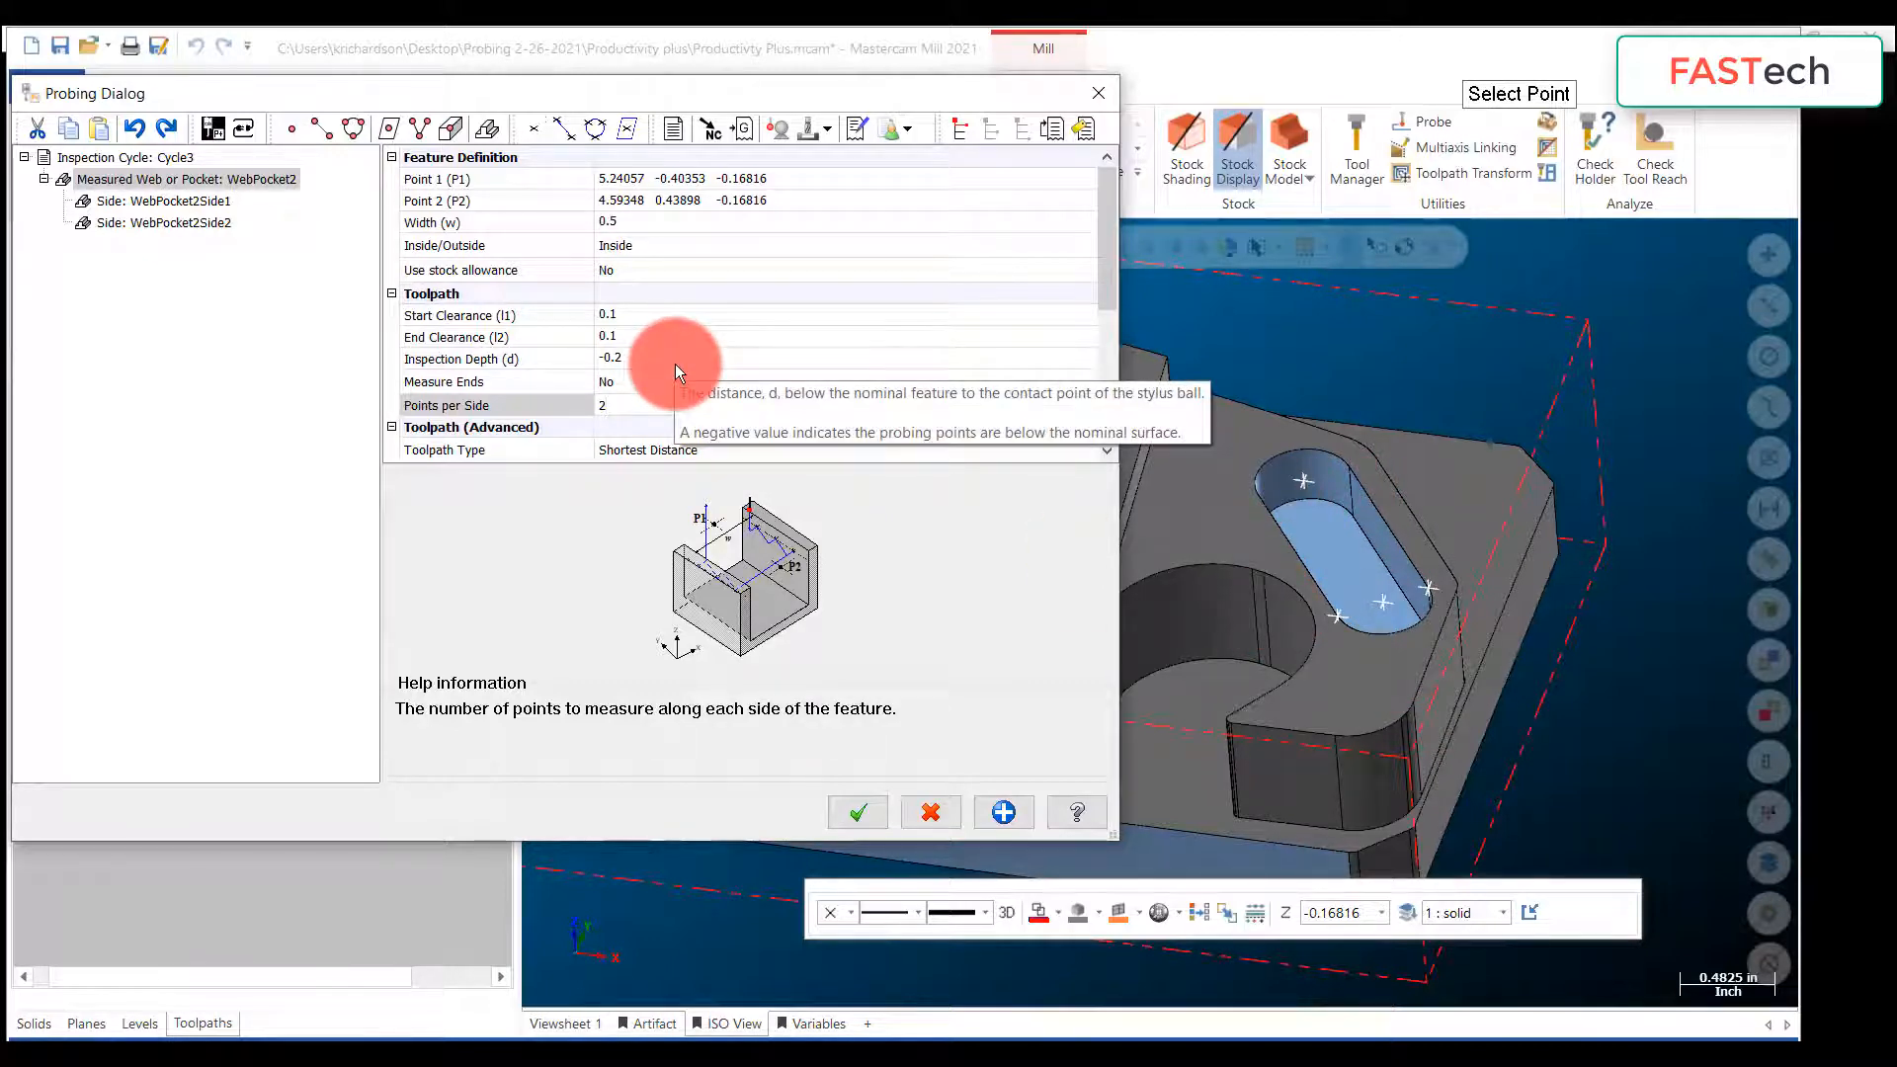
left_click_drag(614, 409, 538, 411)
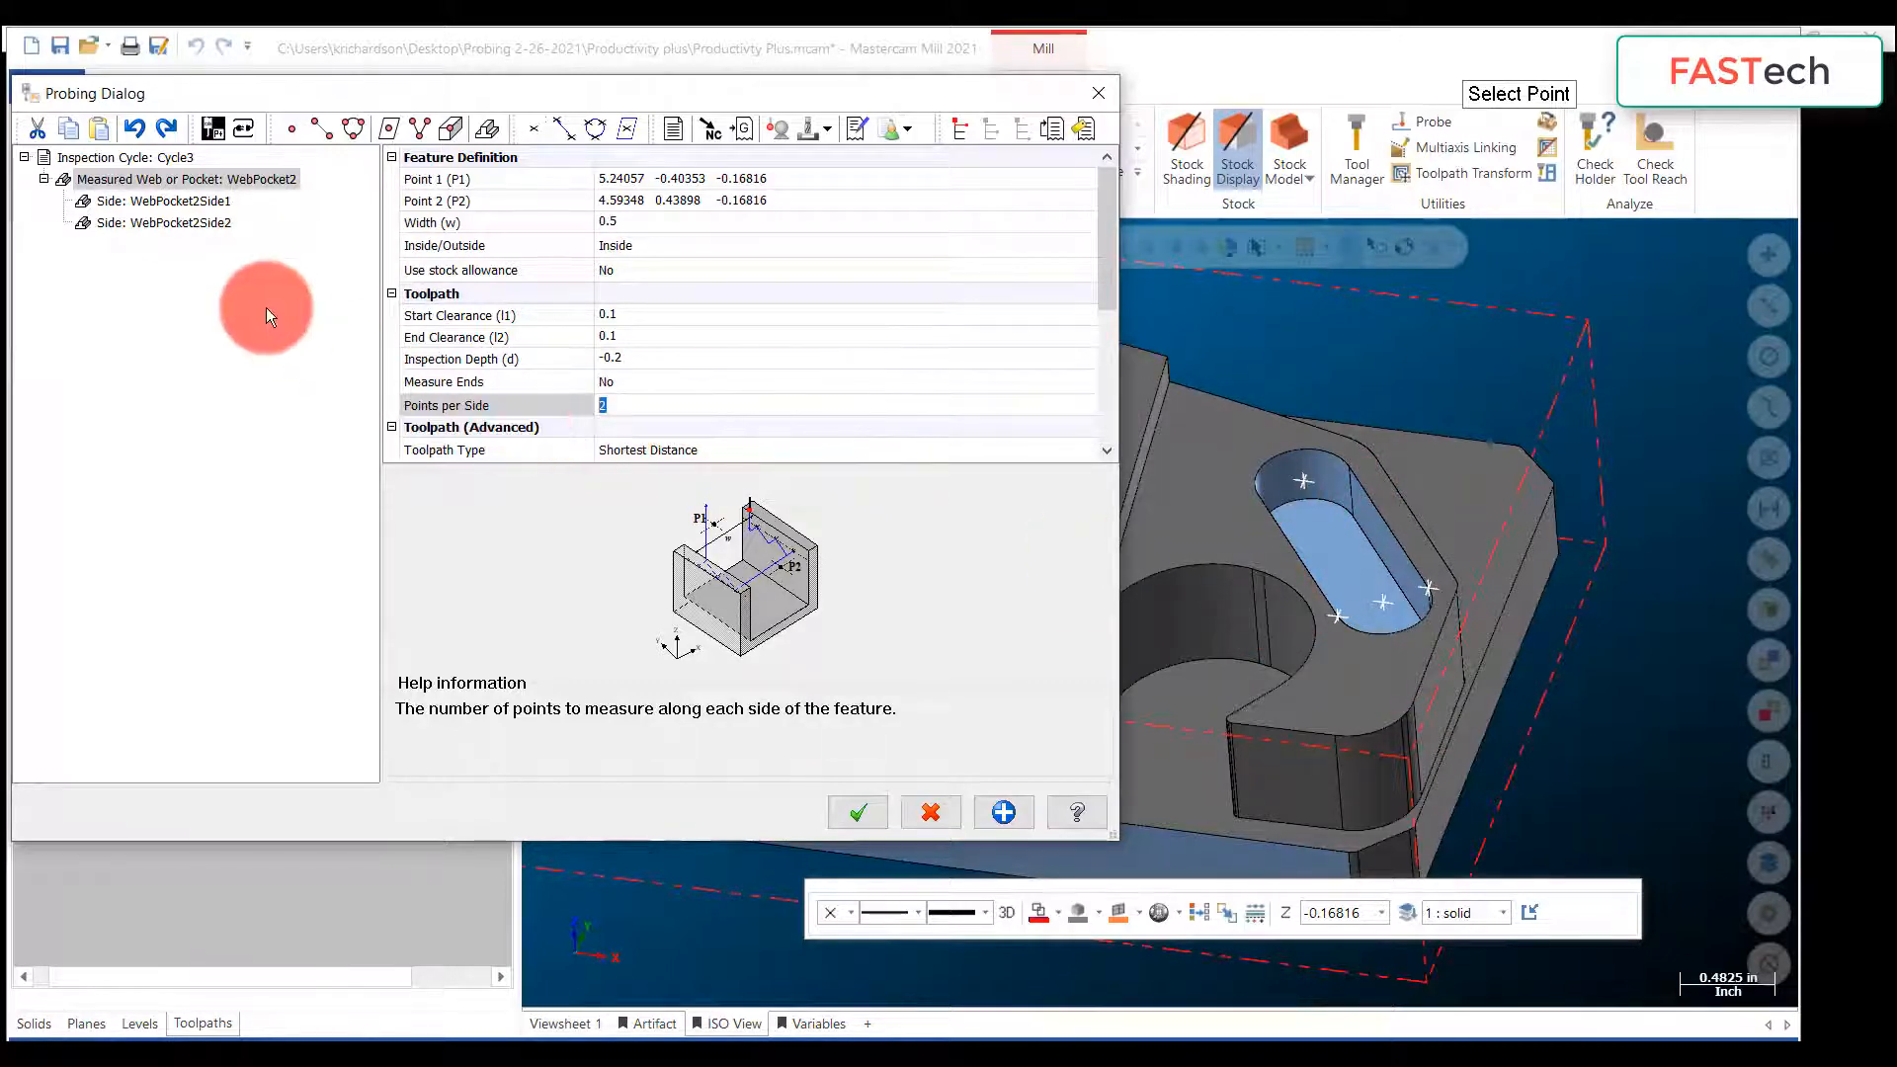
Step: Set the standoff distance of the Cycle3 inspection cycle to 0.2
left_click(145, 159)
left_click(642, 182)
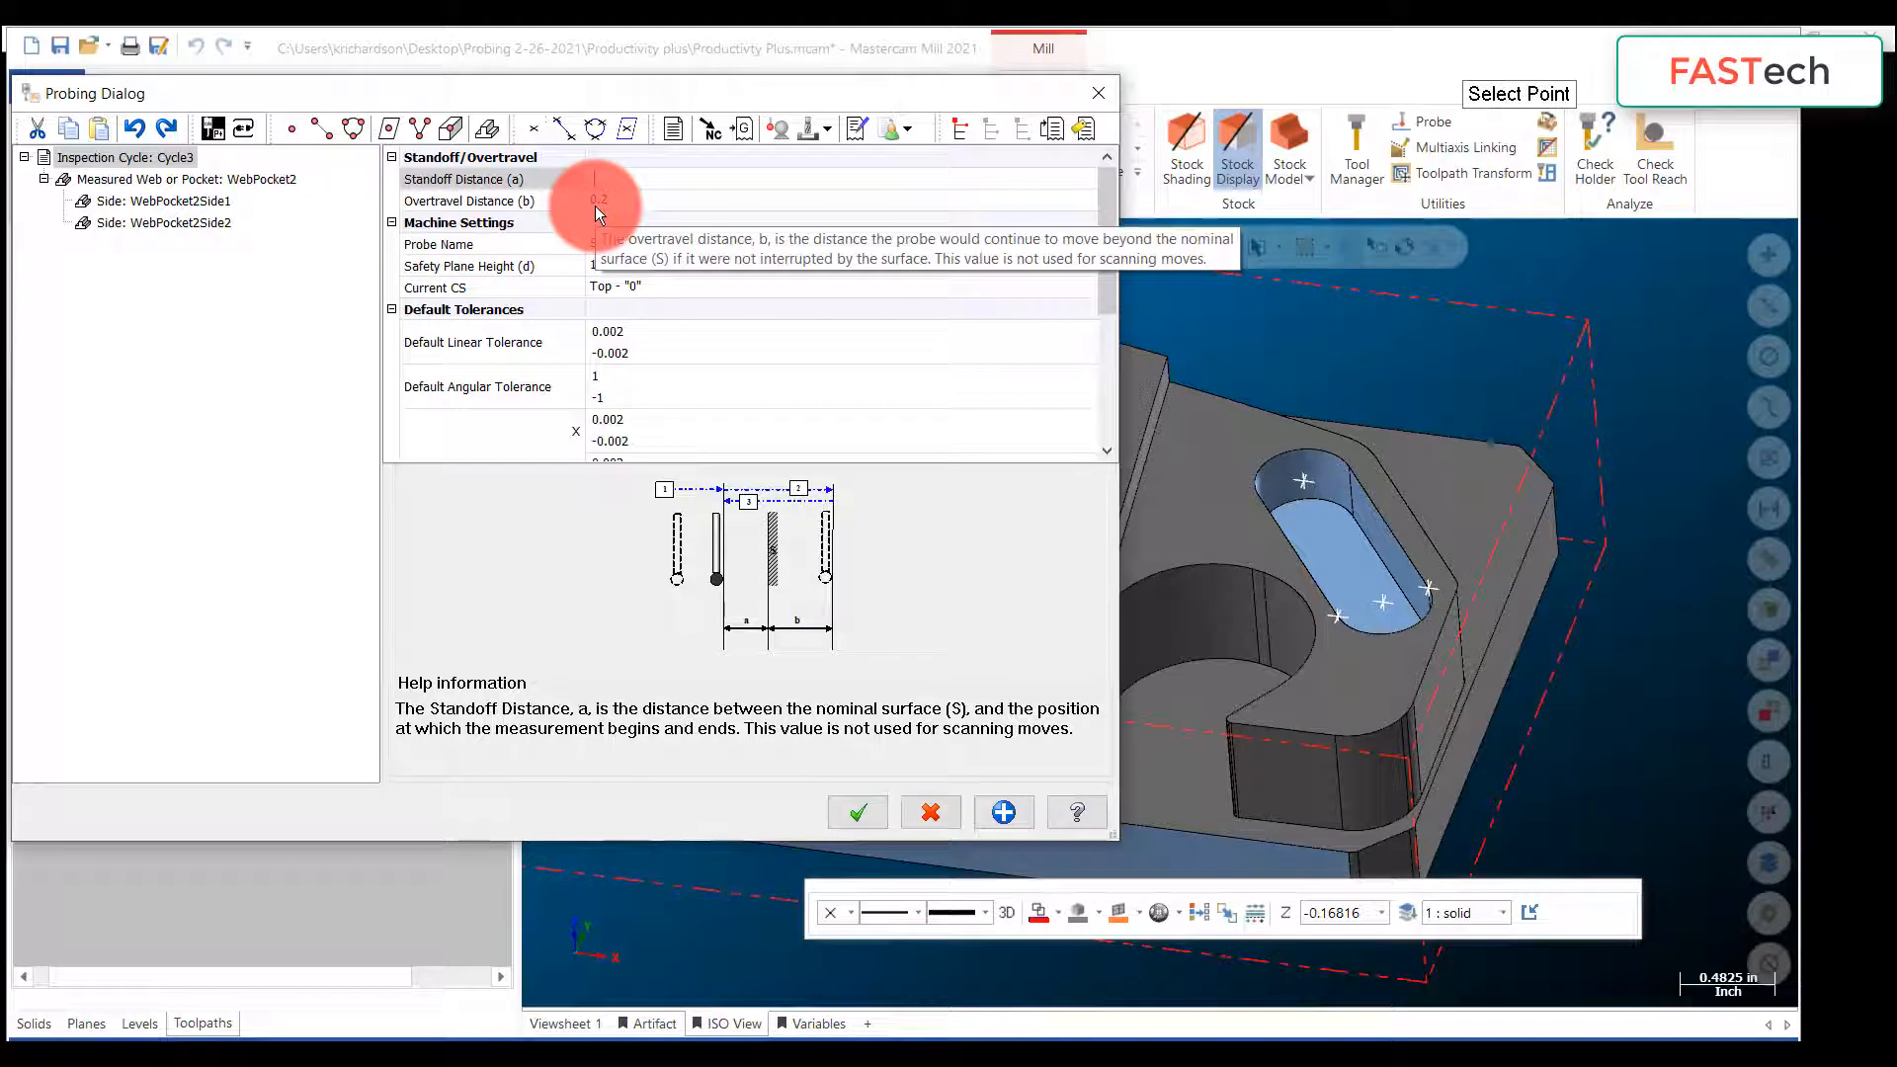
key("Return")
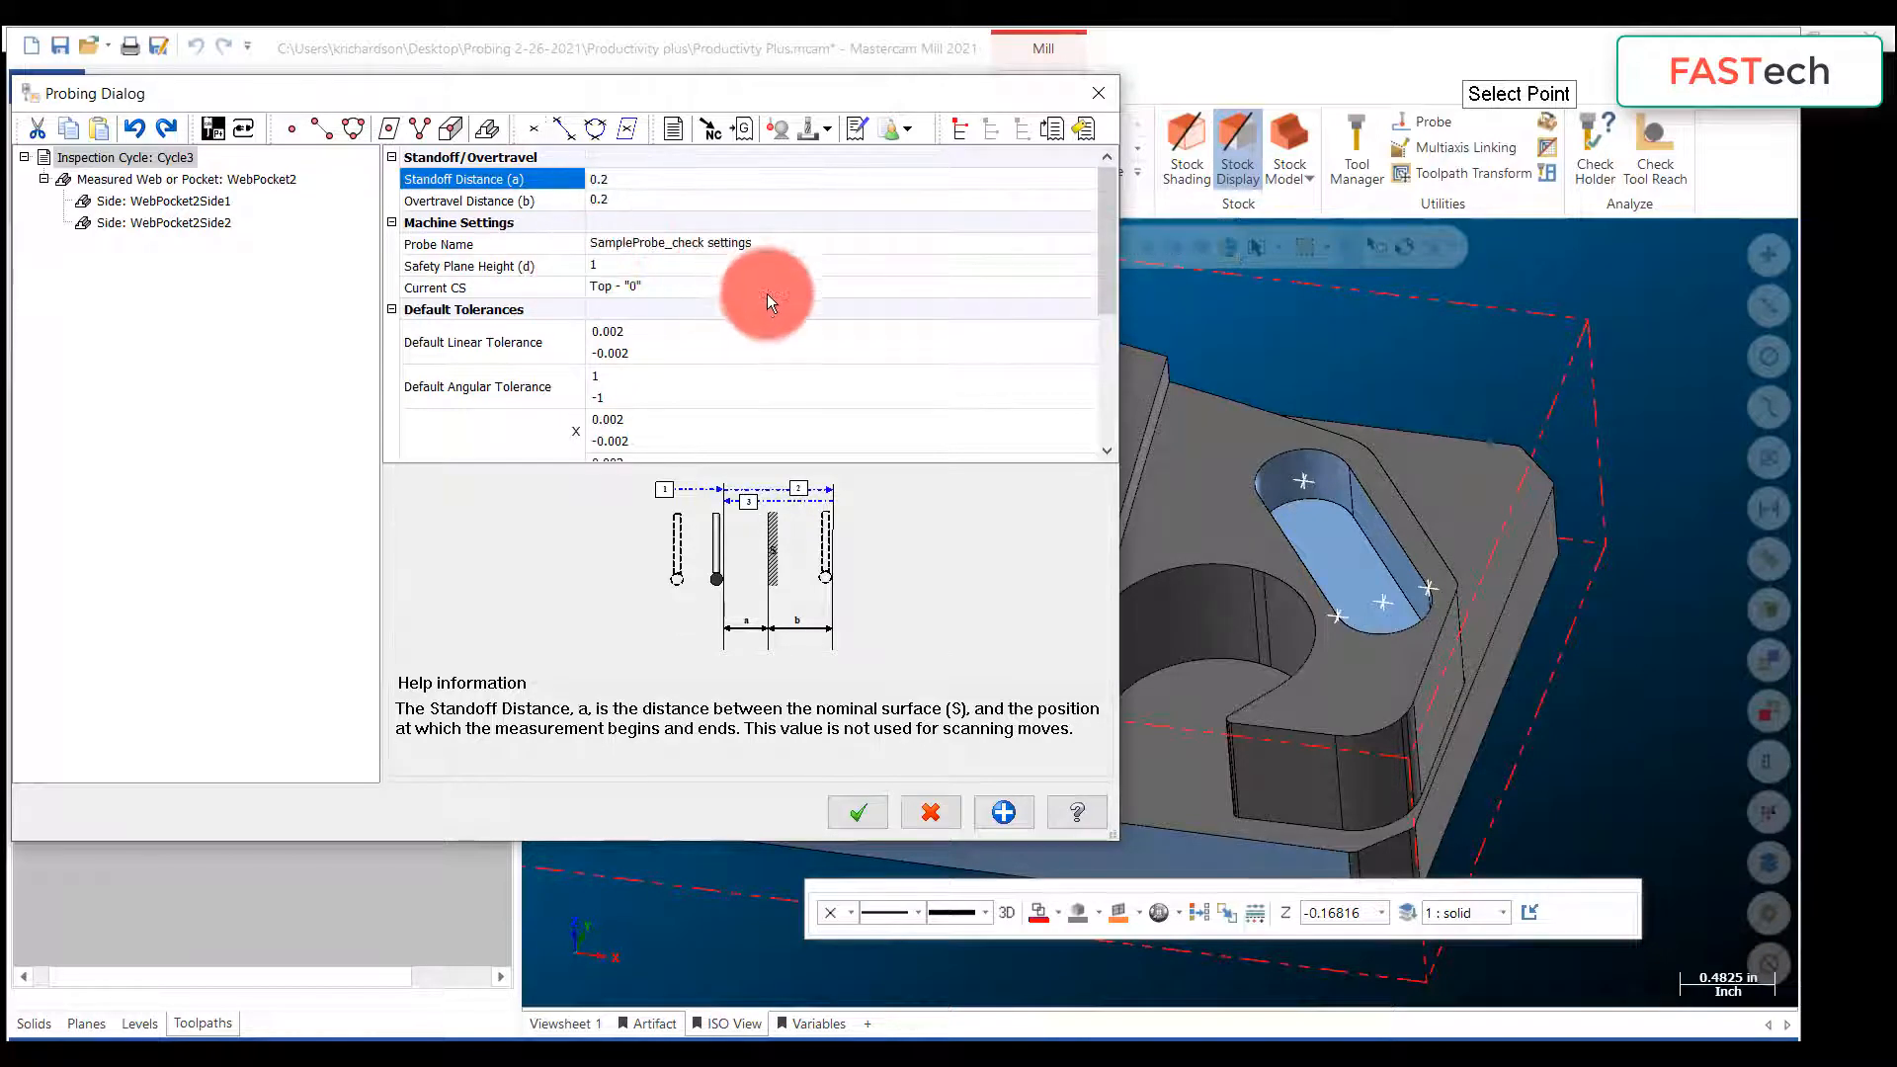
Step: Add a machine update after the slot feature's second side and set its update type to Machine Variable
left_click(146, 221)
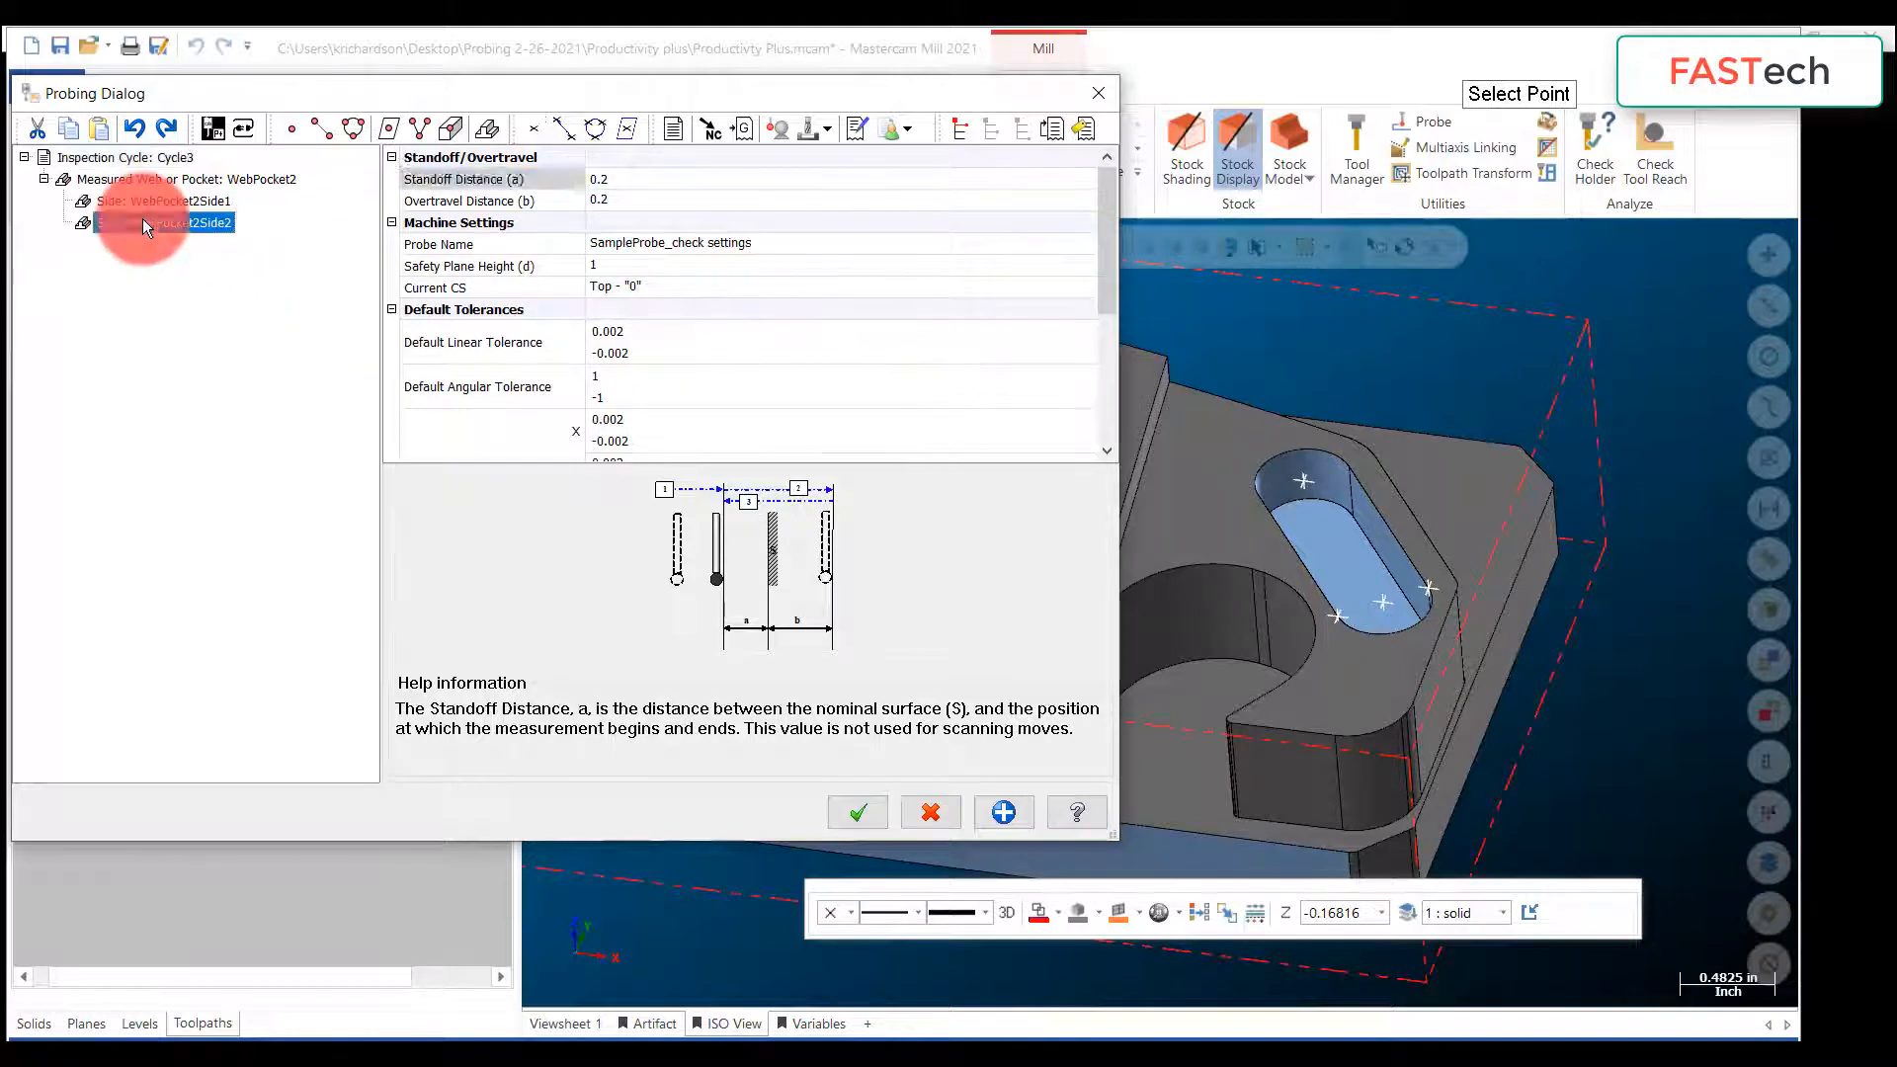
left_click(708, 124)
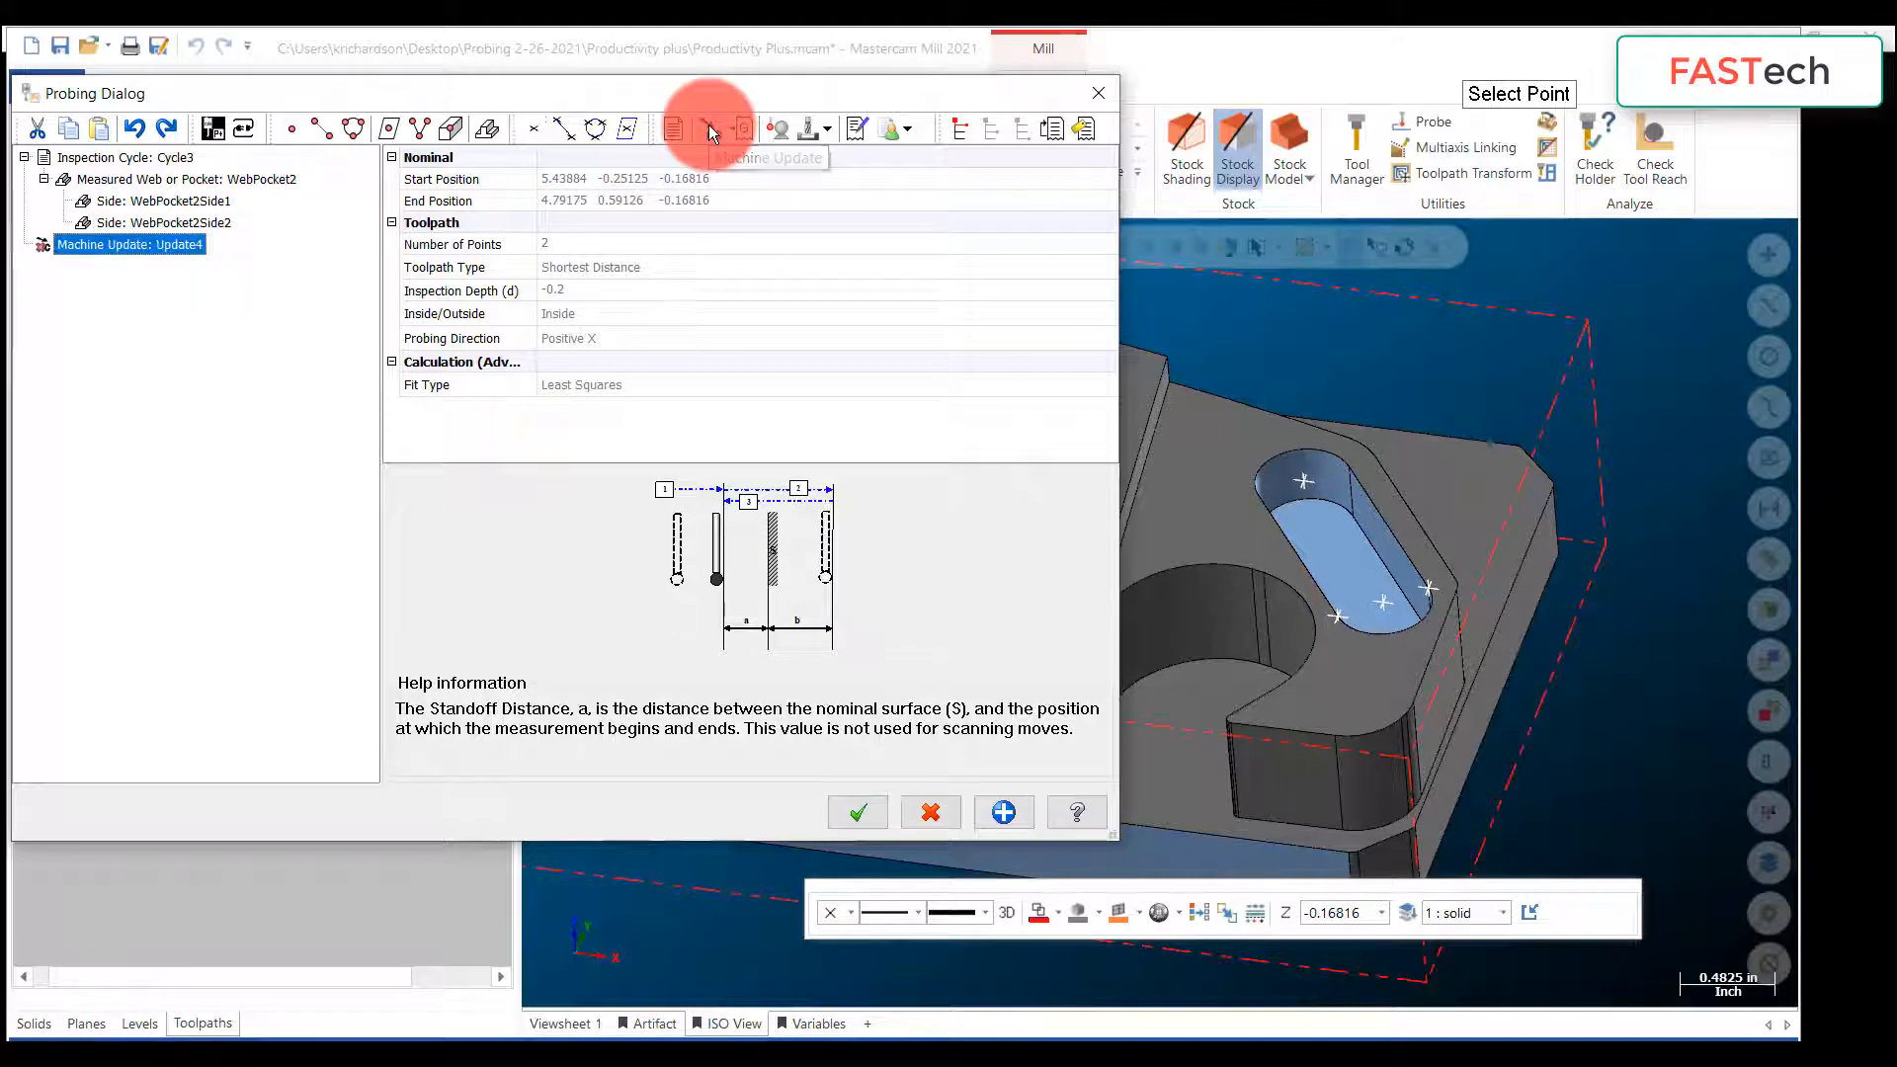
left_click(614, 175)
left_click(614, 178)
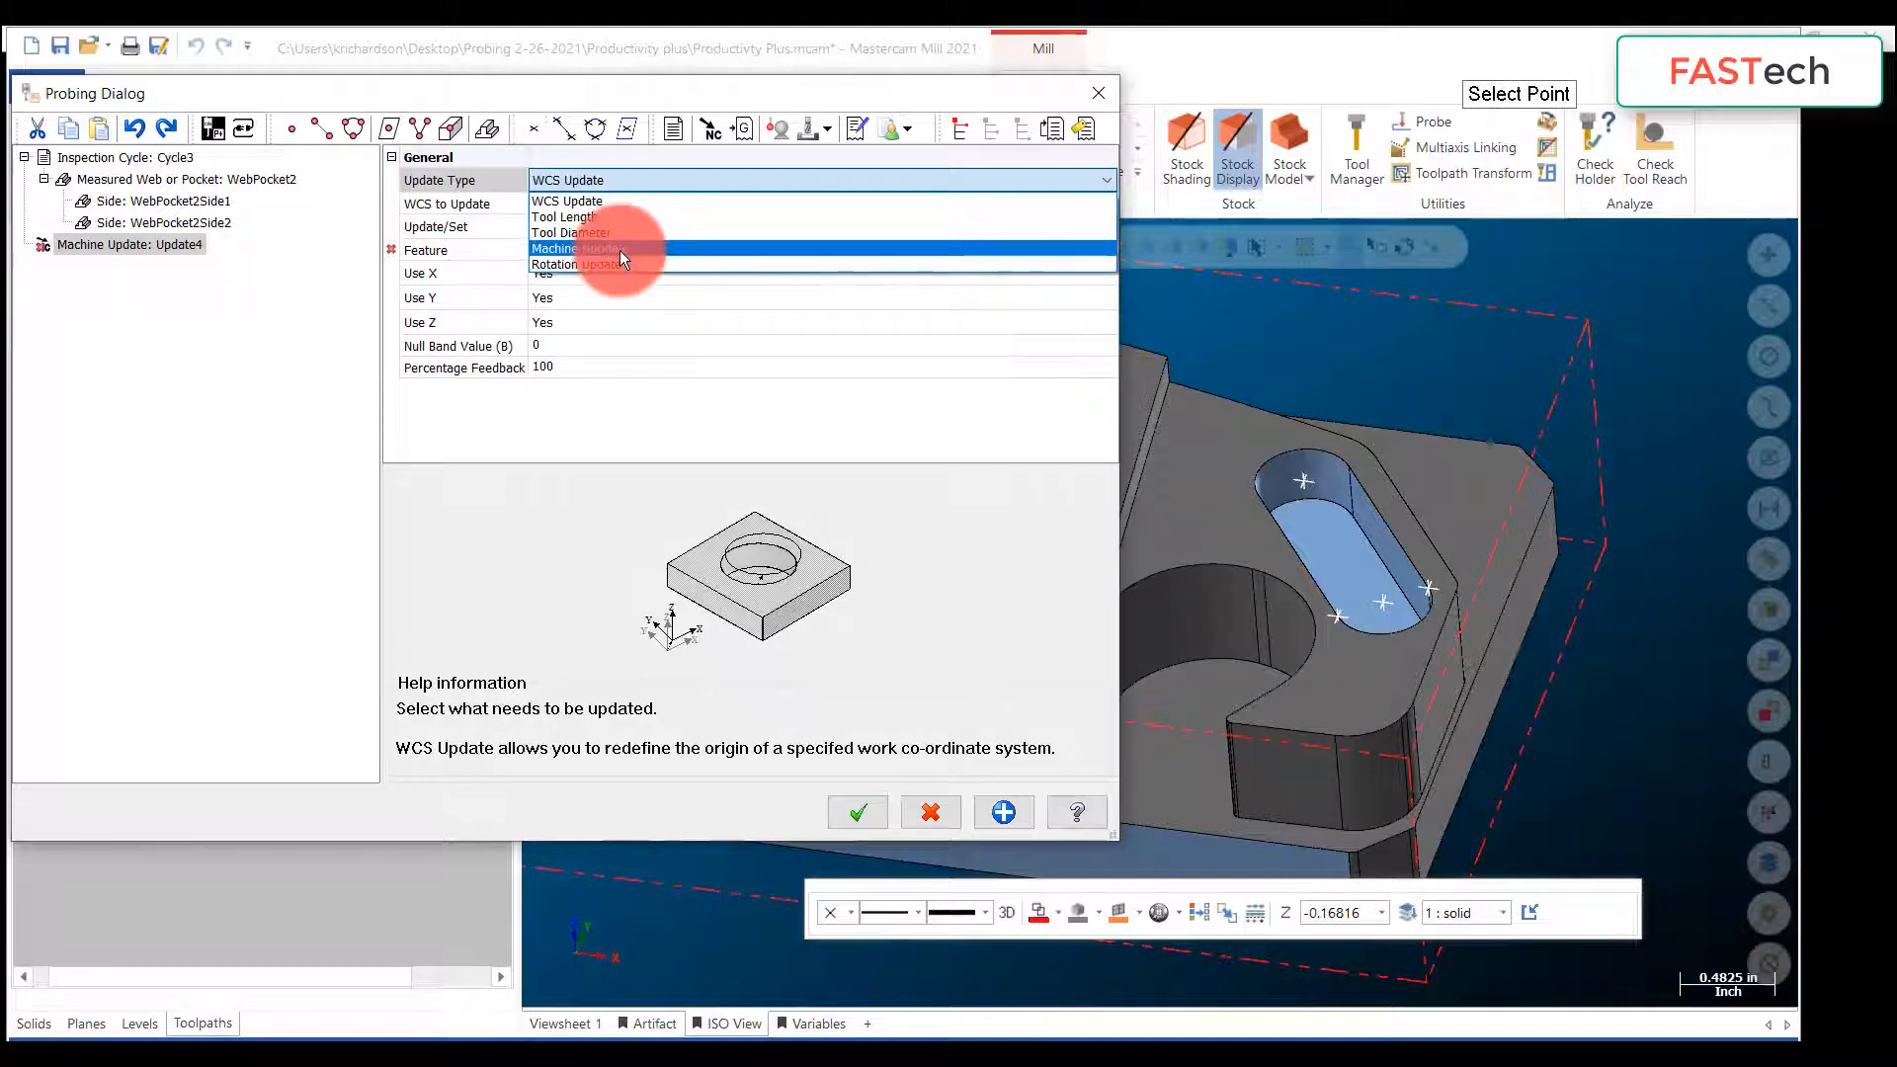
left_click(619, 250)
Step: Enter #683 as the machine variable and choose Set as its update mode
left_click(570, 202)
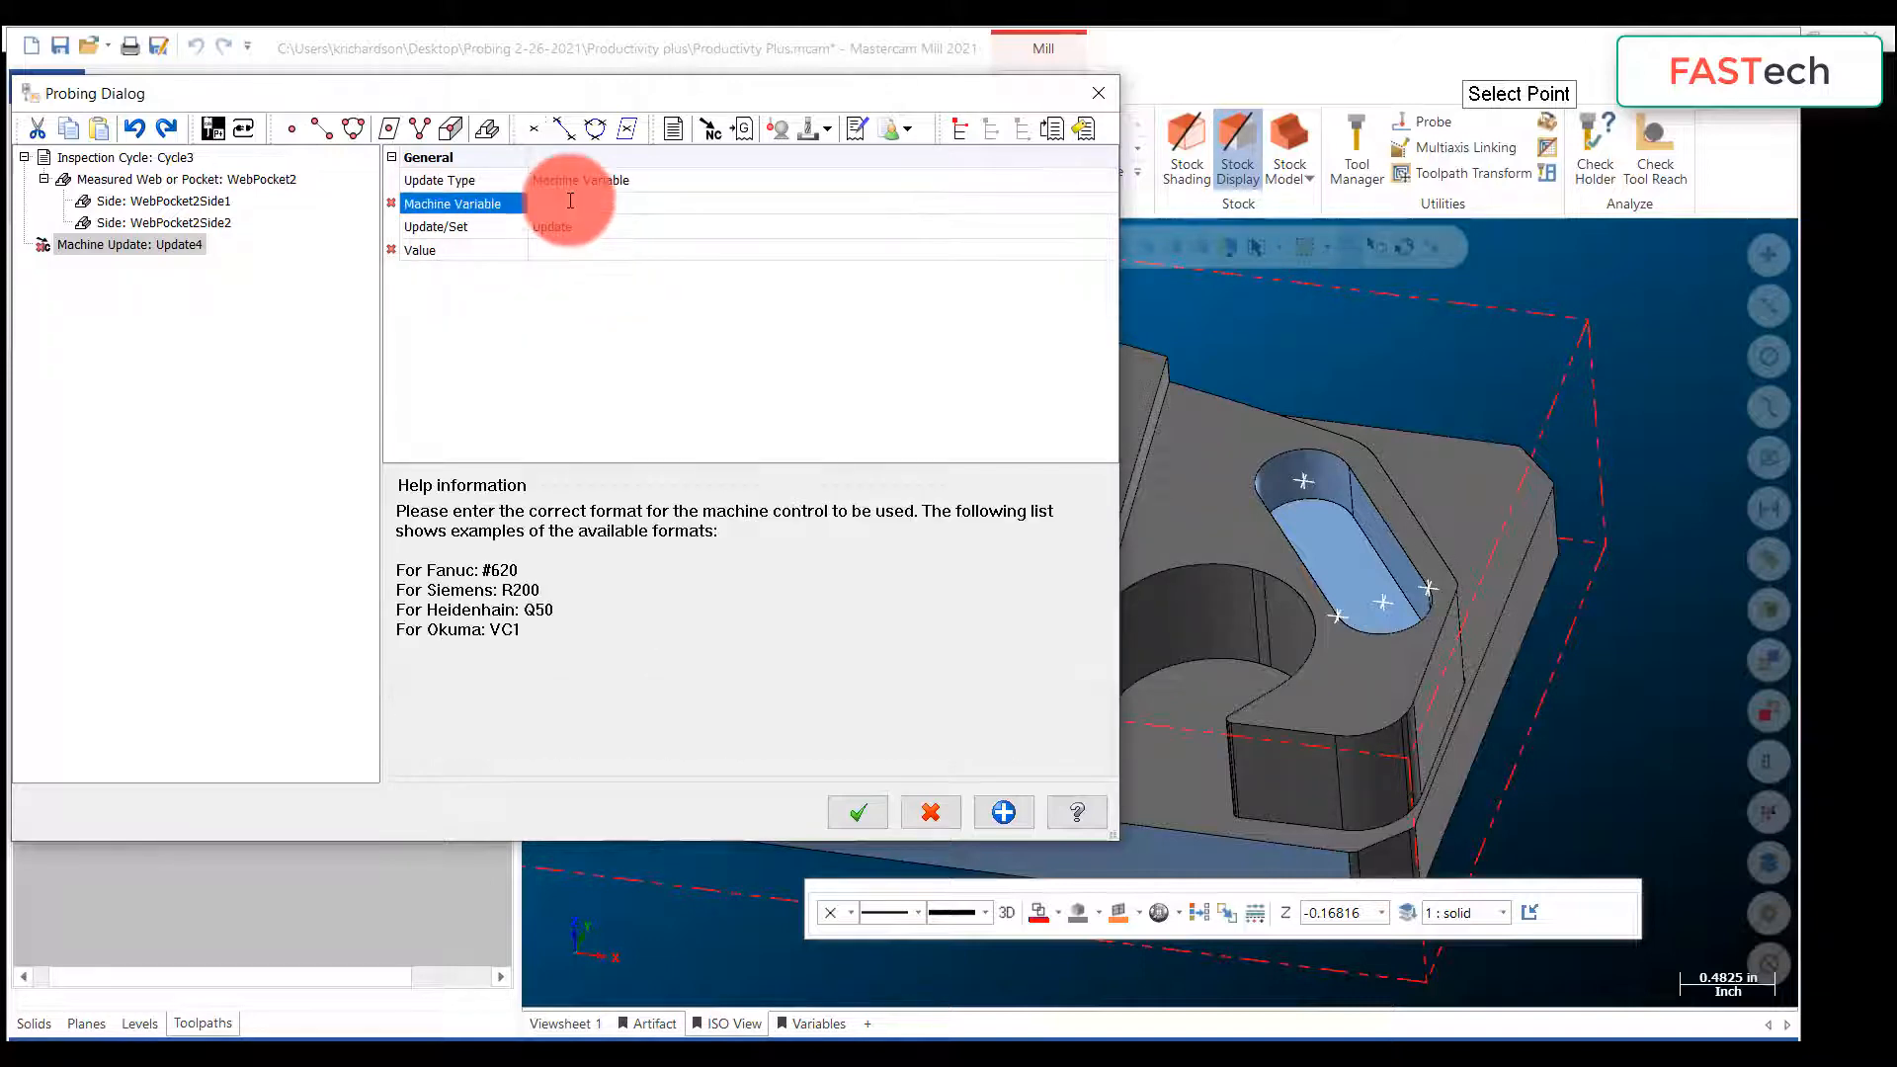
left_click(569, 203)
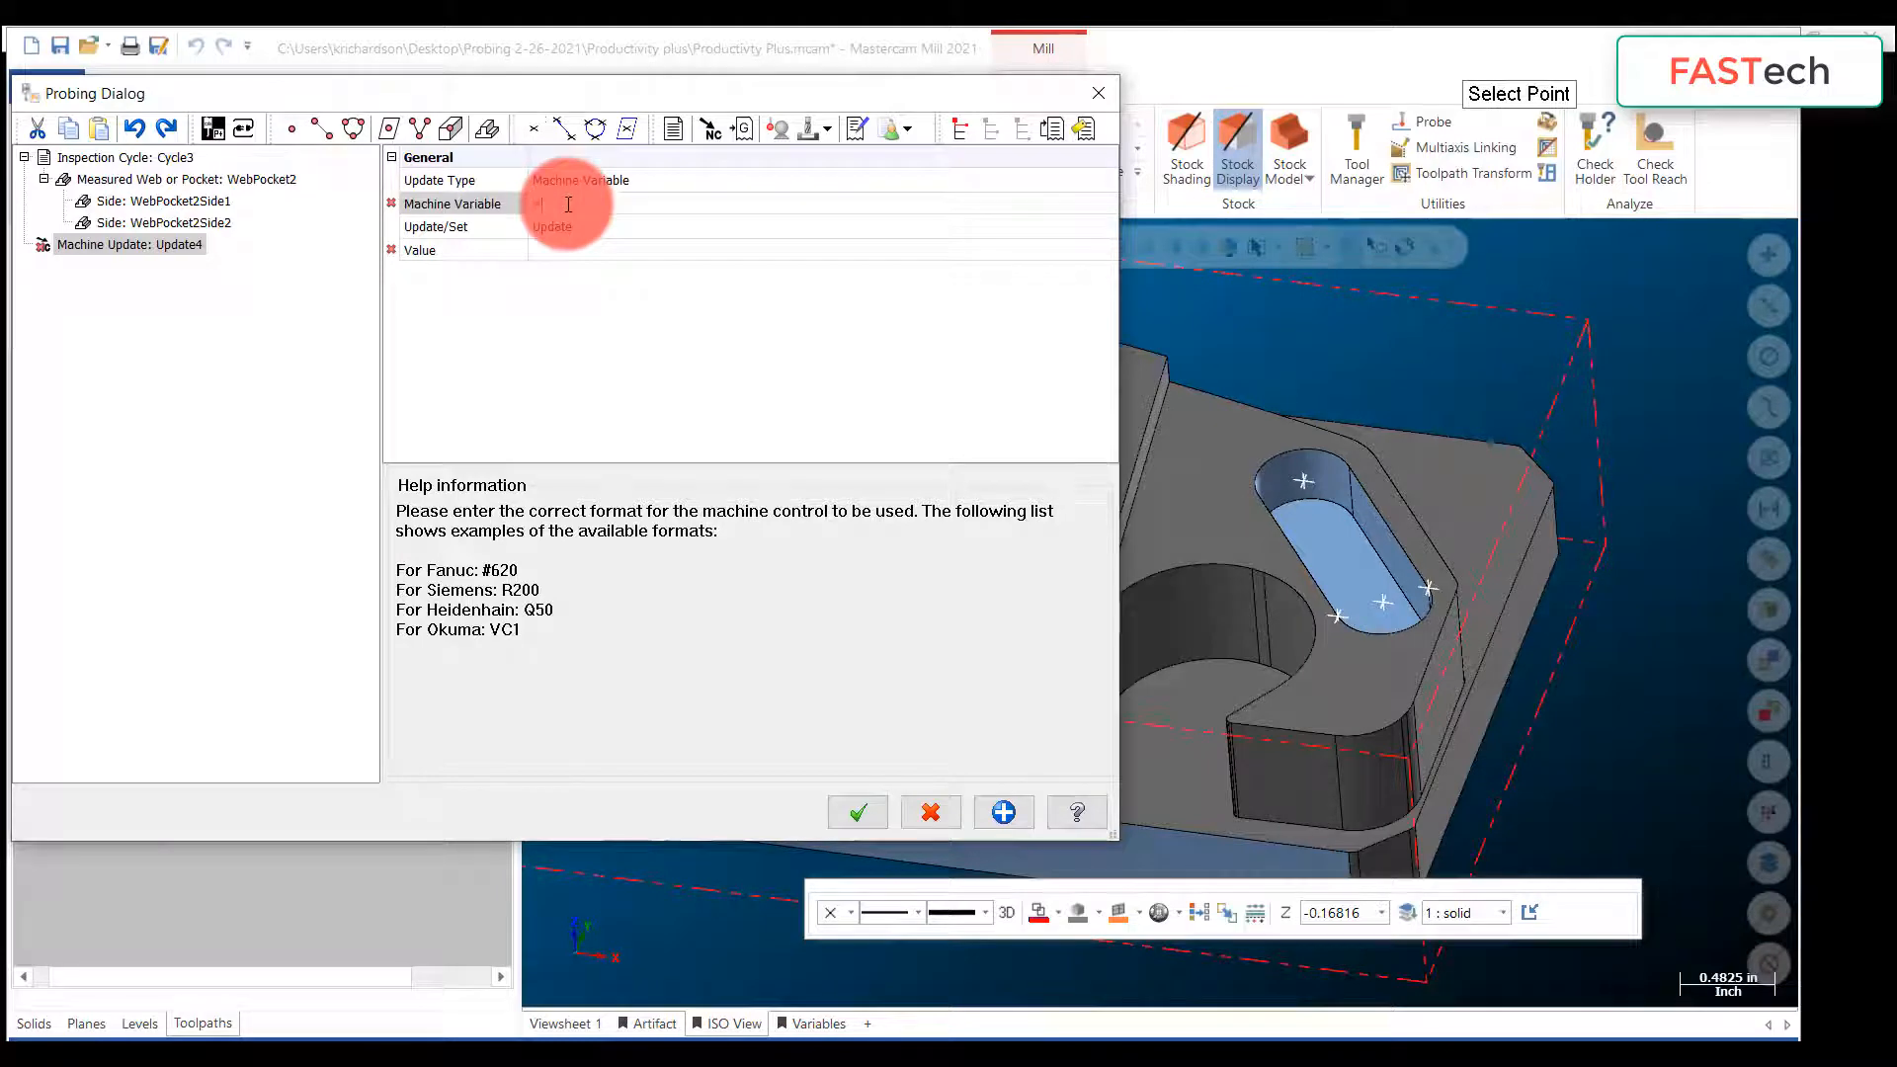
left_click(599, 229)
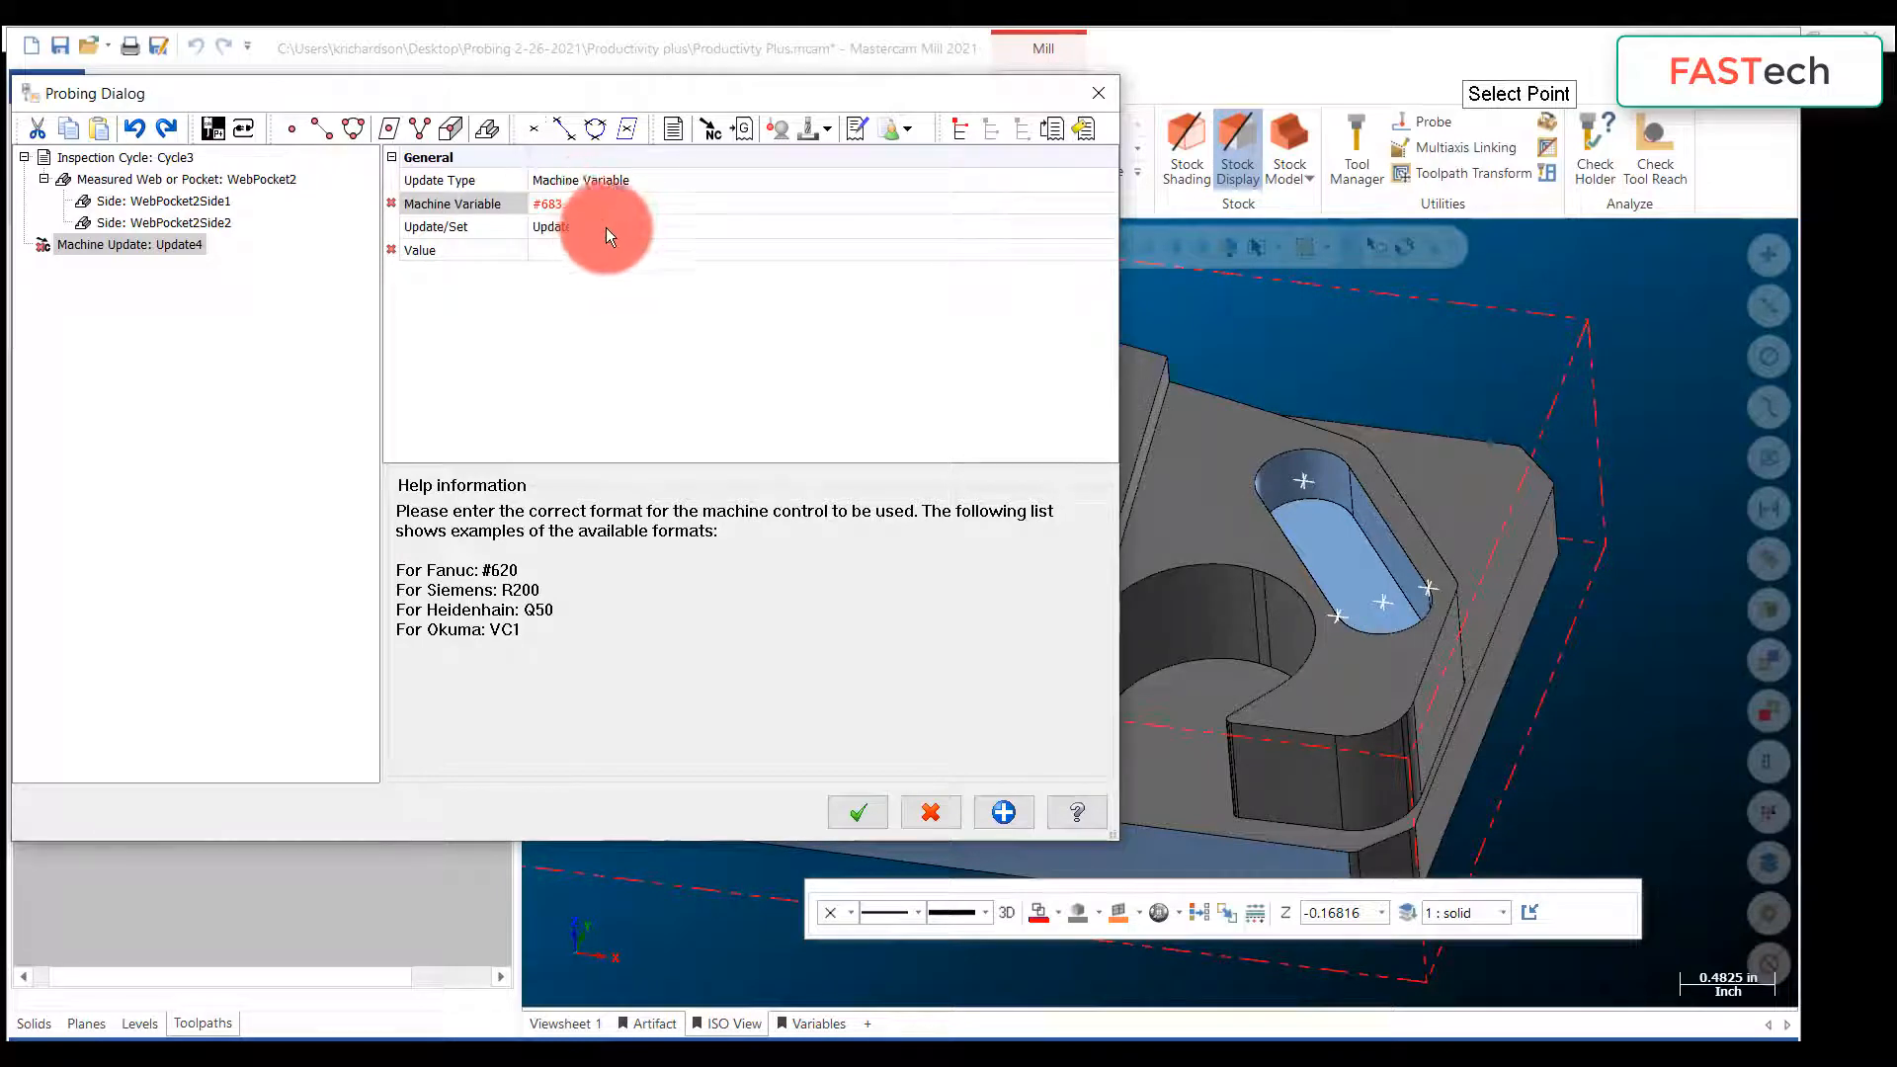
left_click(580, 245)
Step: Assign WebPocket2.Width as the variable's value and accept the probing cycle
left_click(1101, 252)
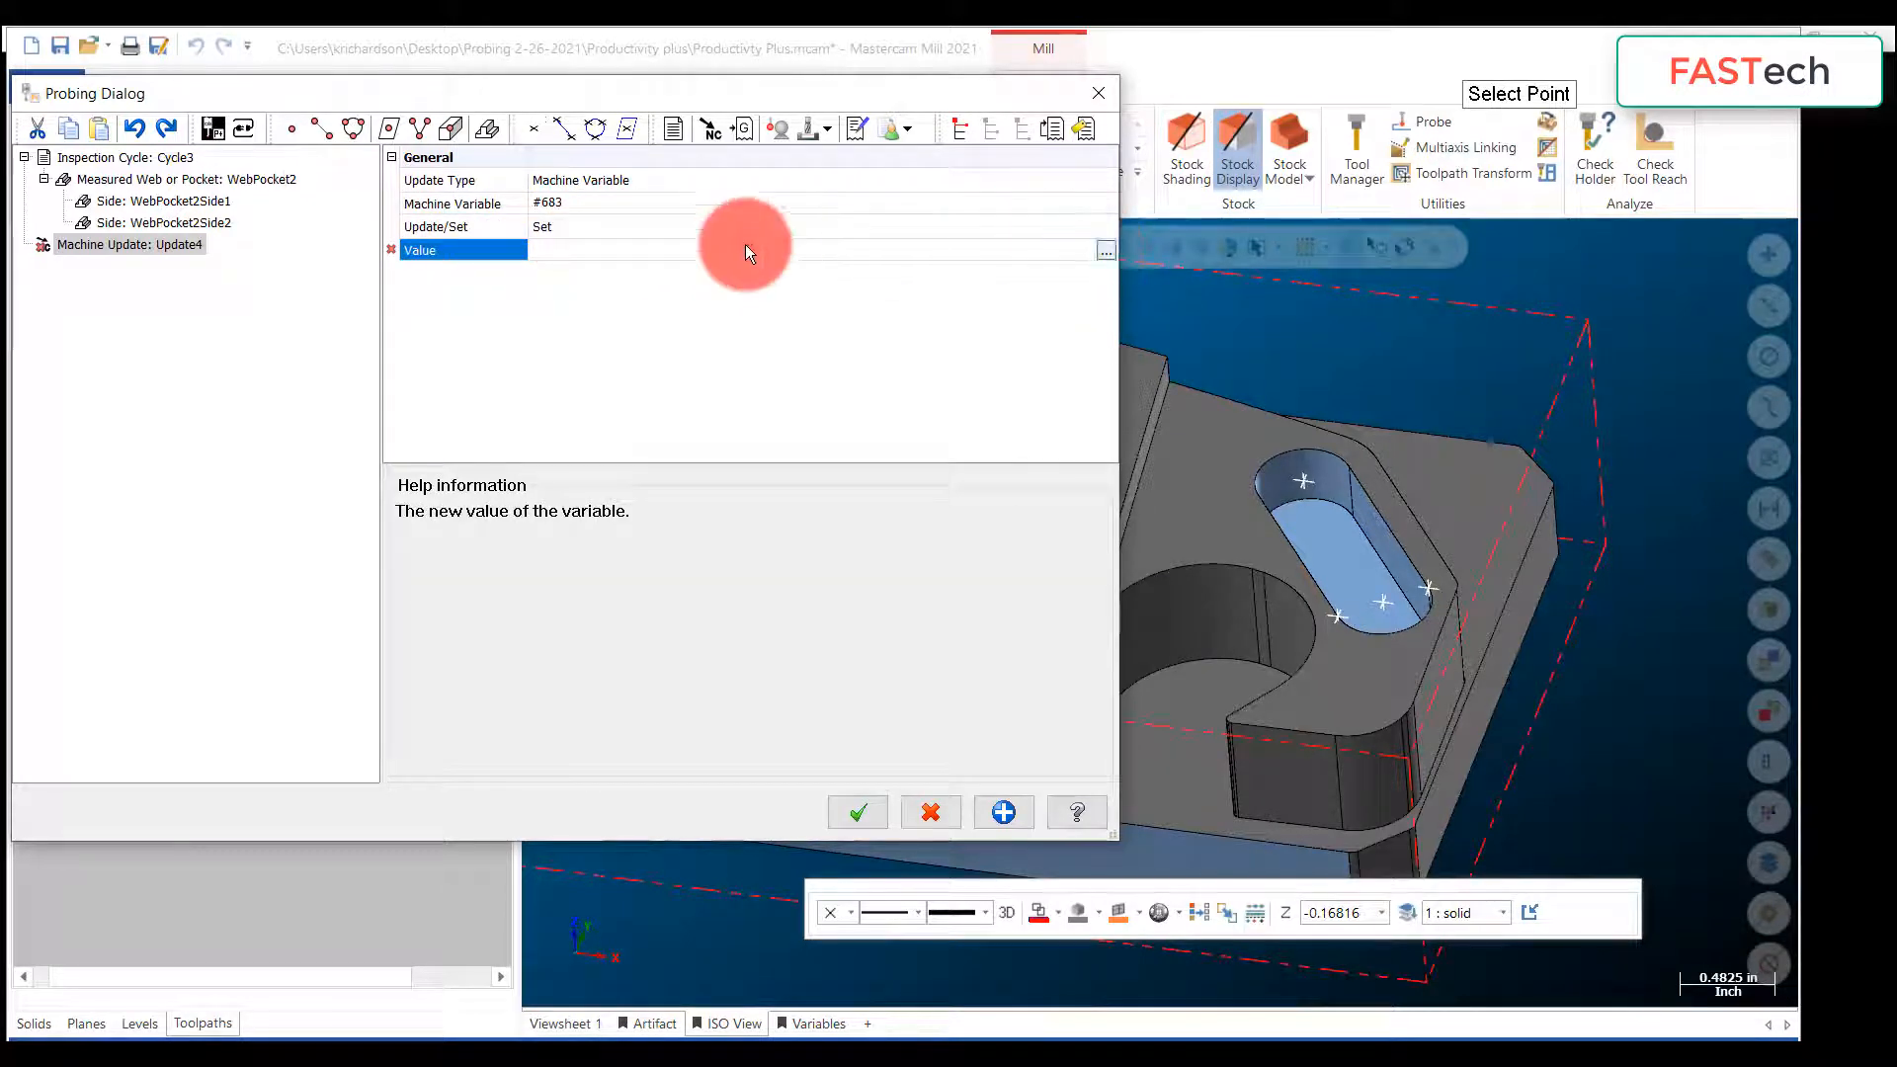
left_click(1109, 251)
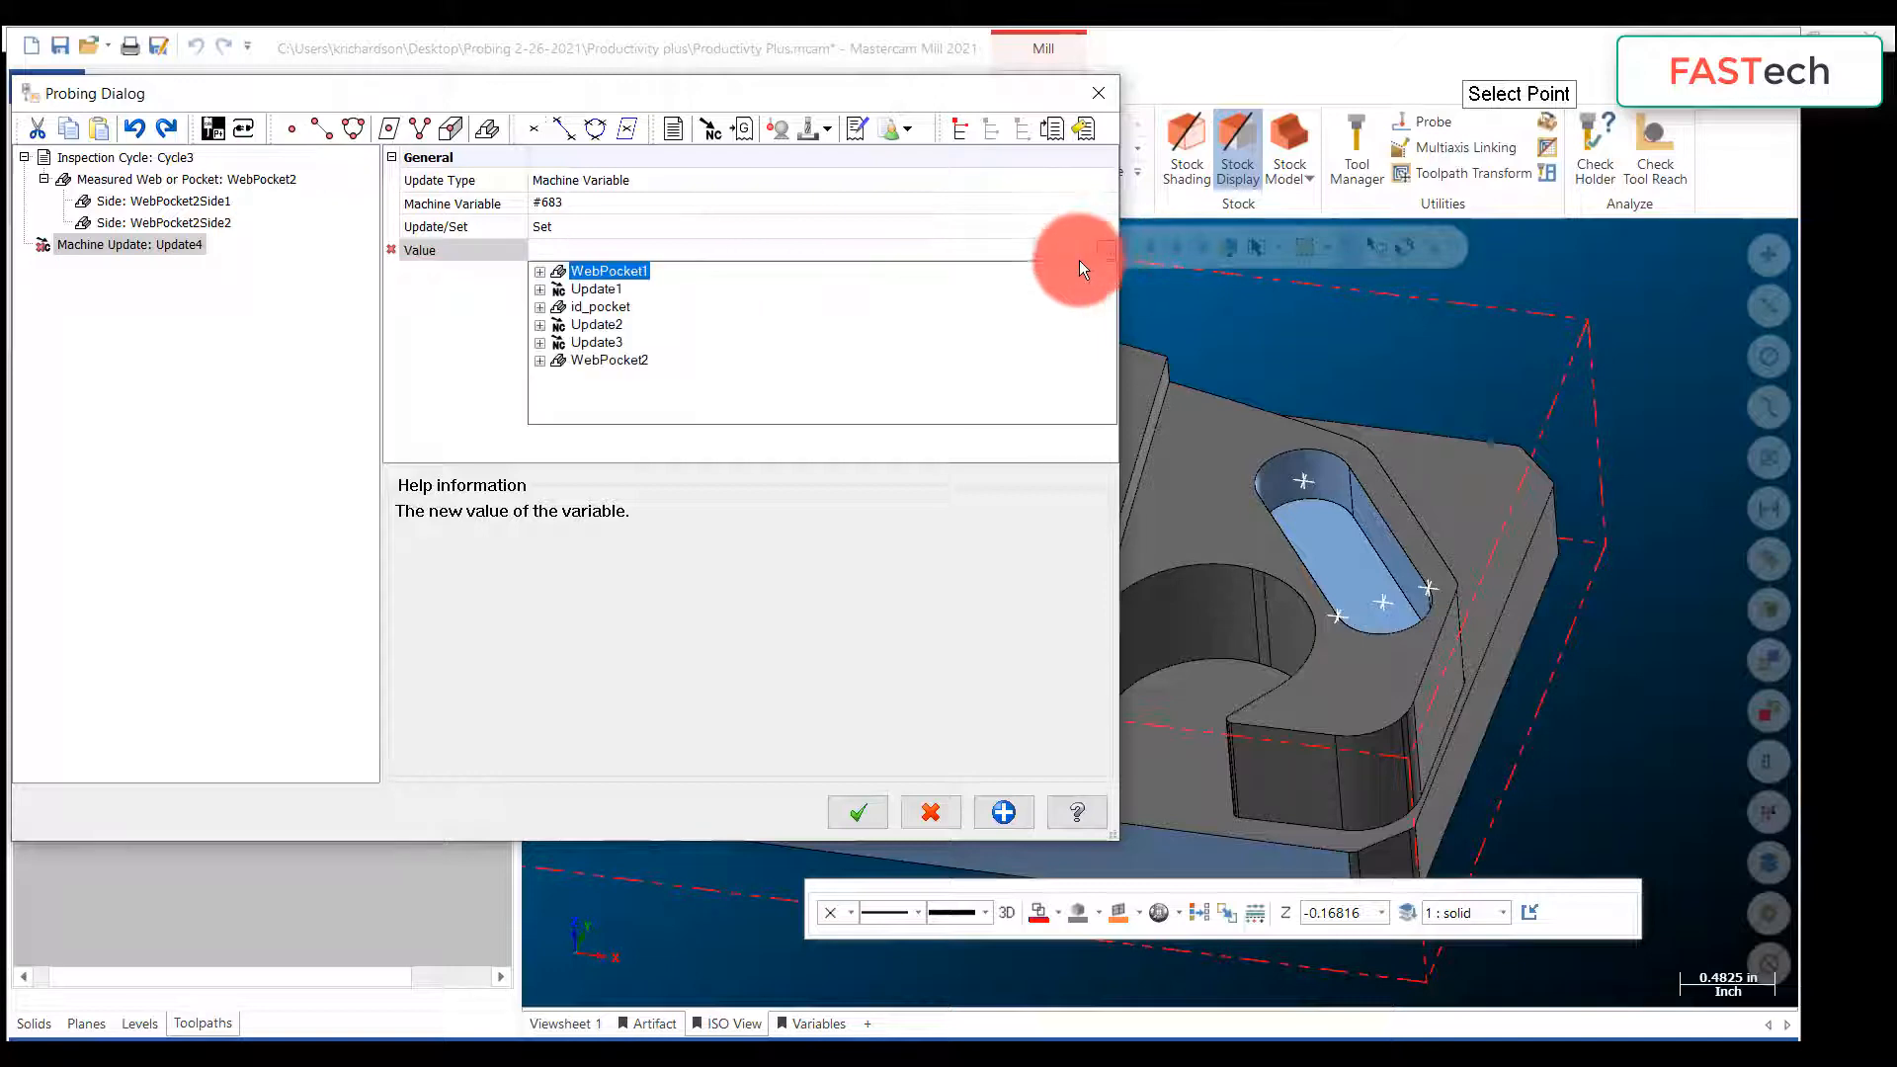
left_click(541, 359)
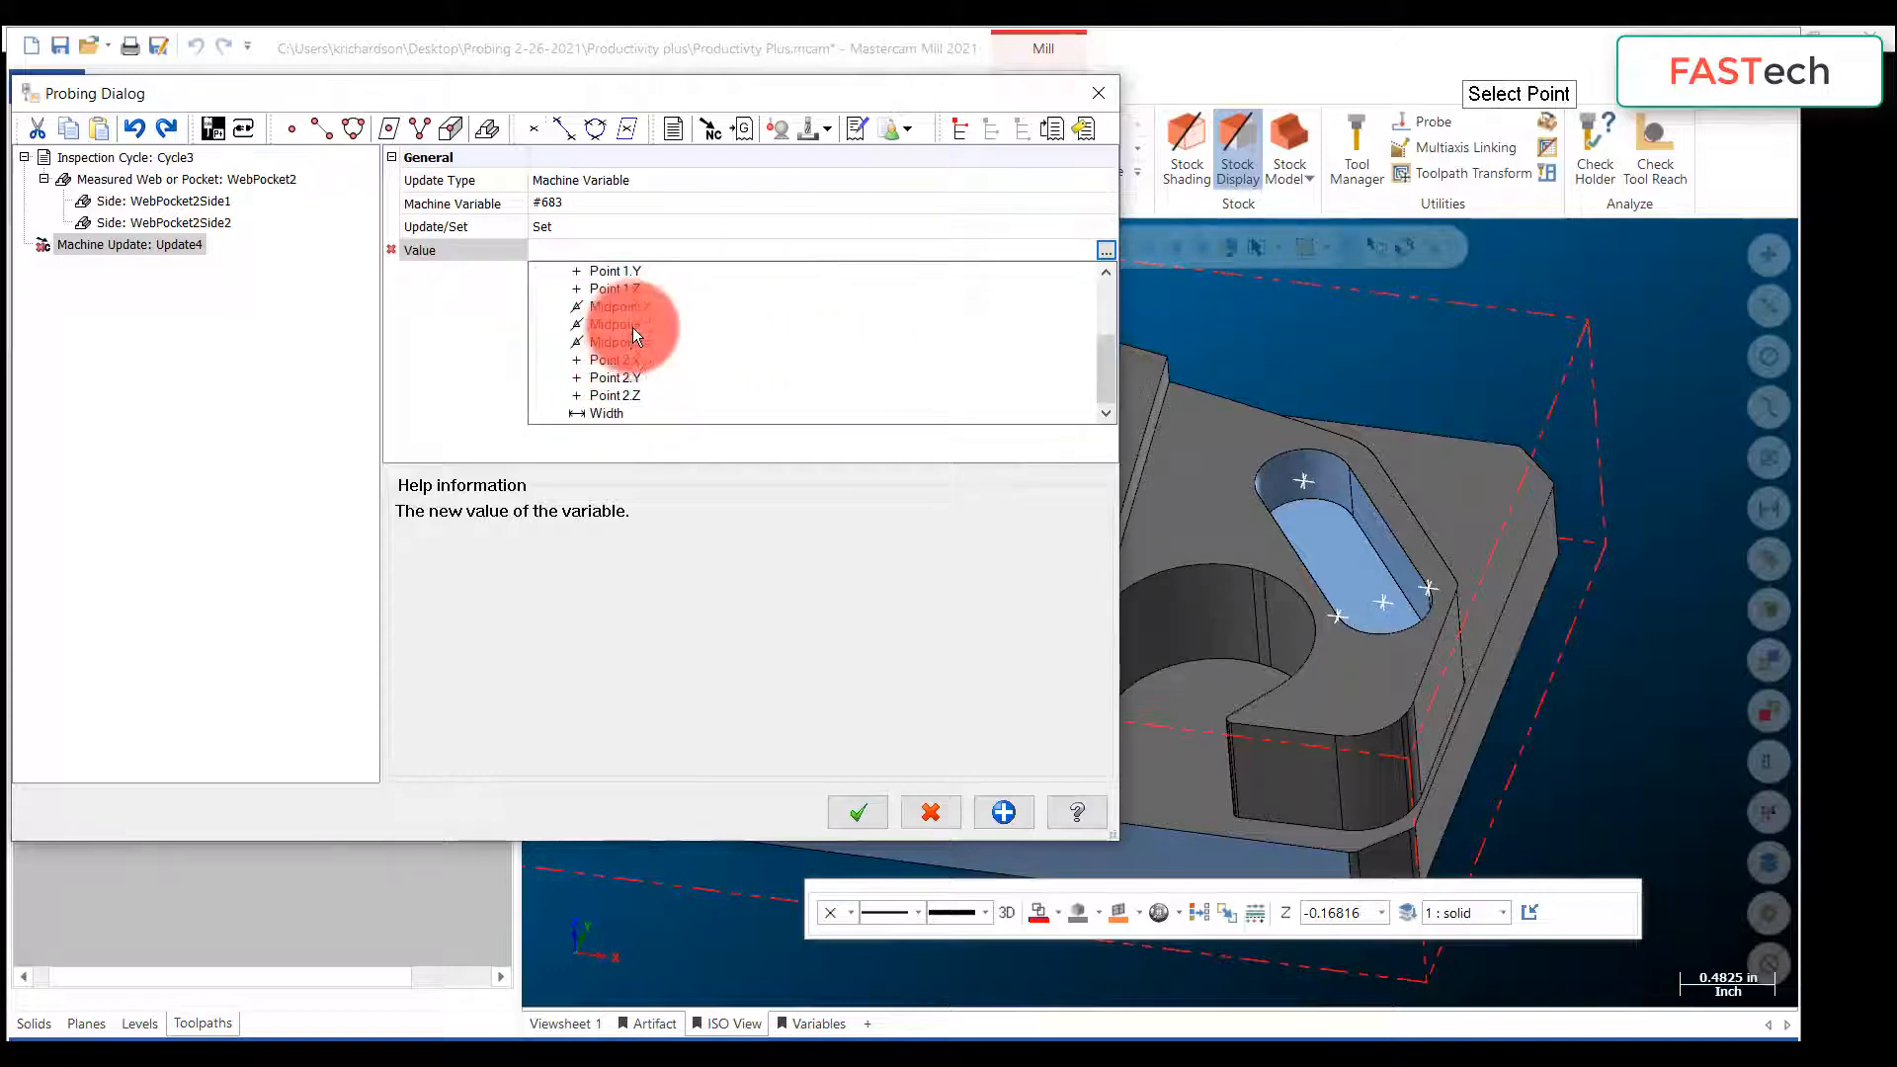
left_click(604, 412)
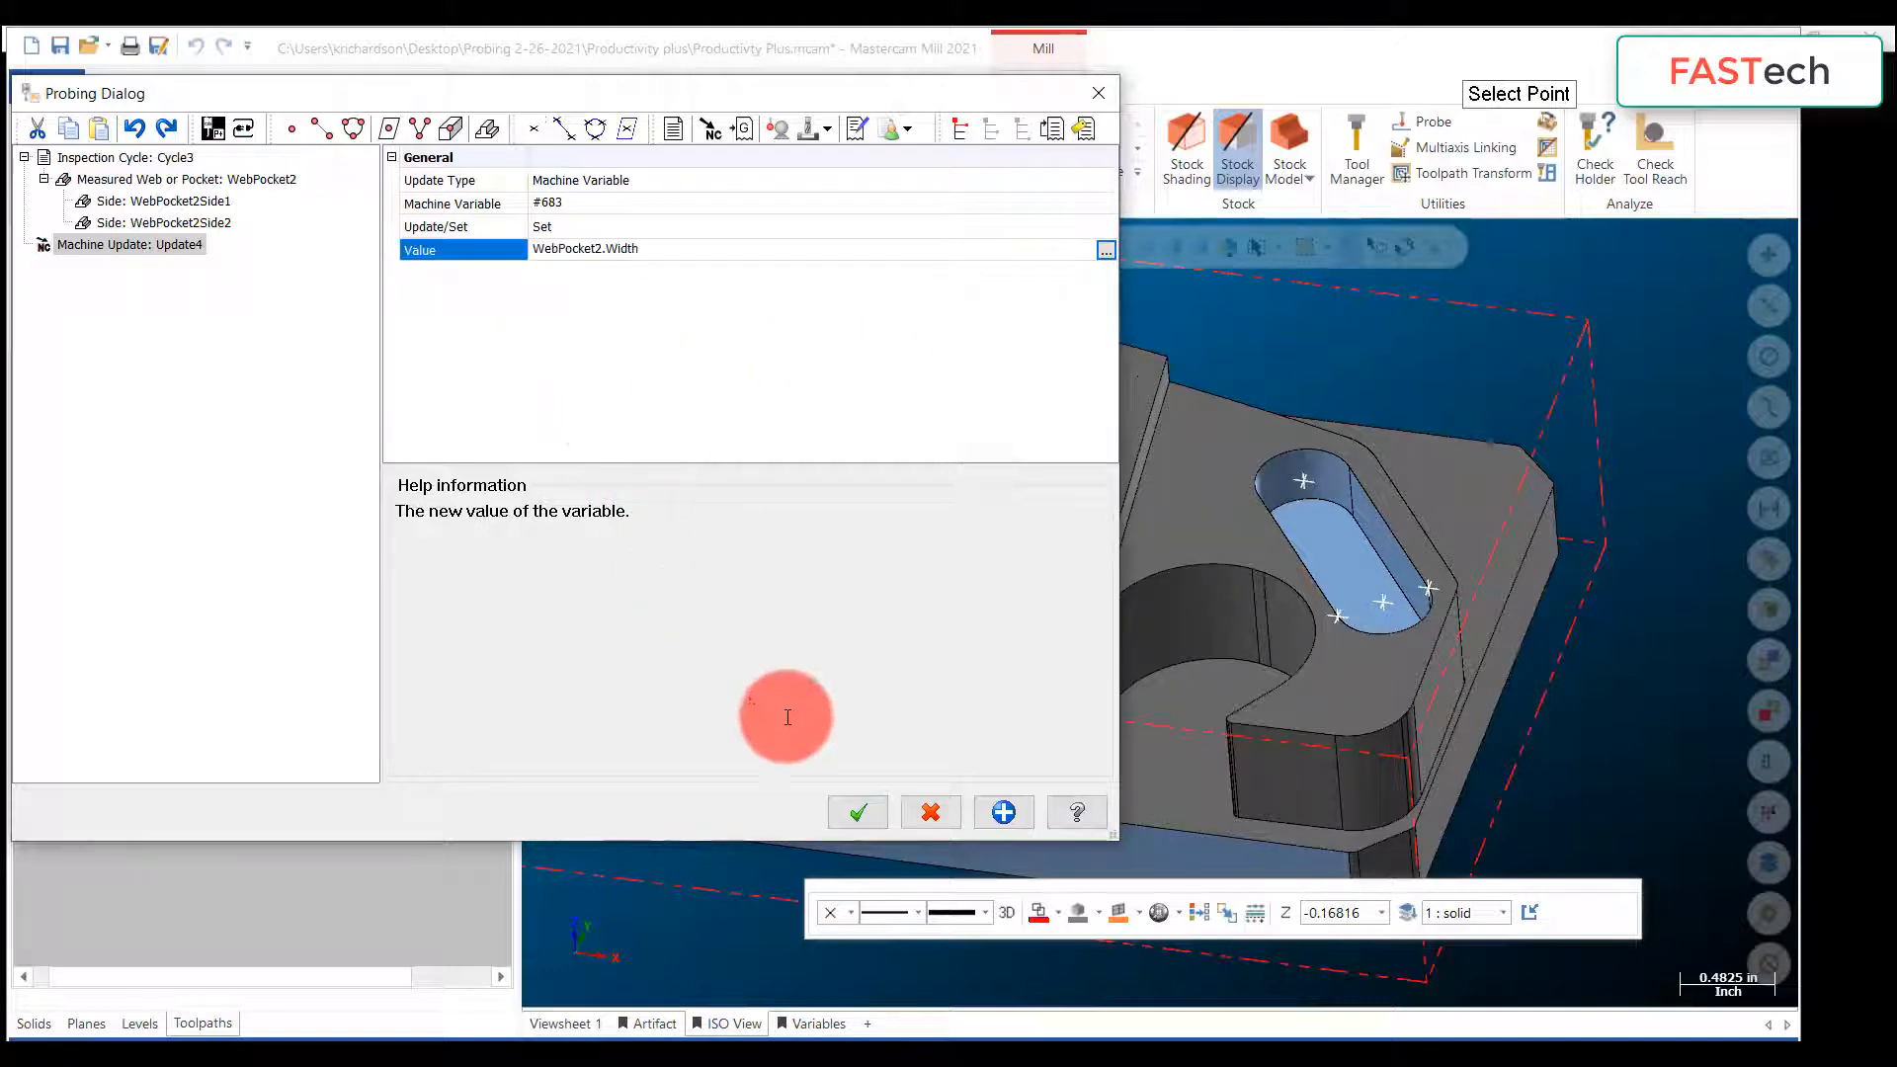
left_click(867, 808)
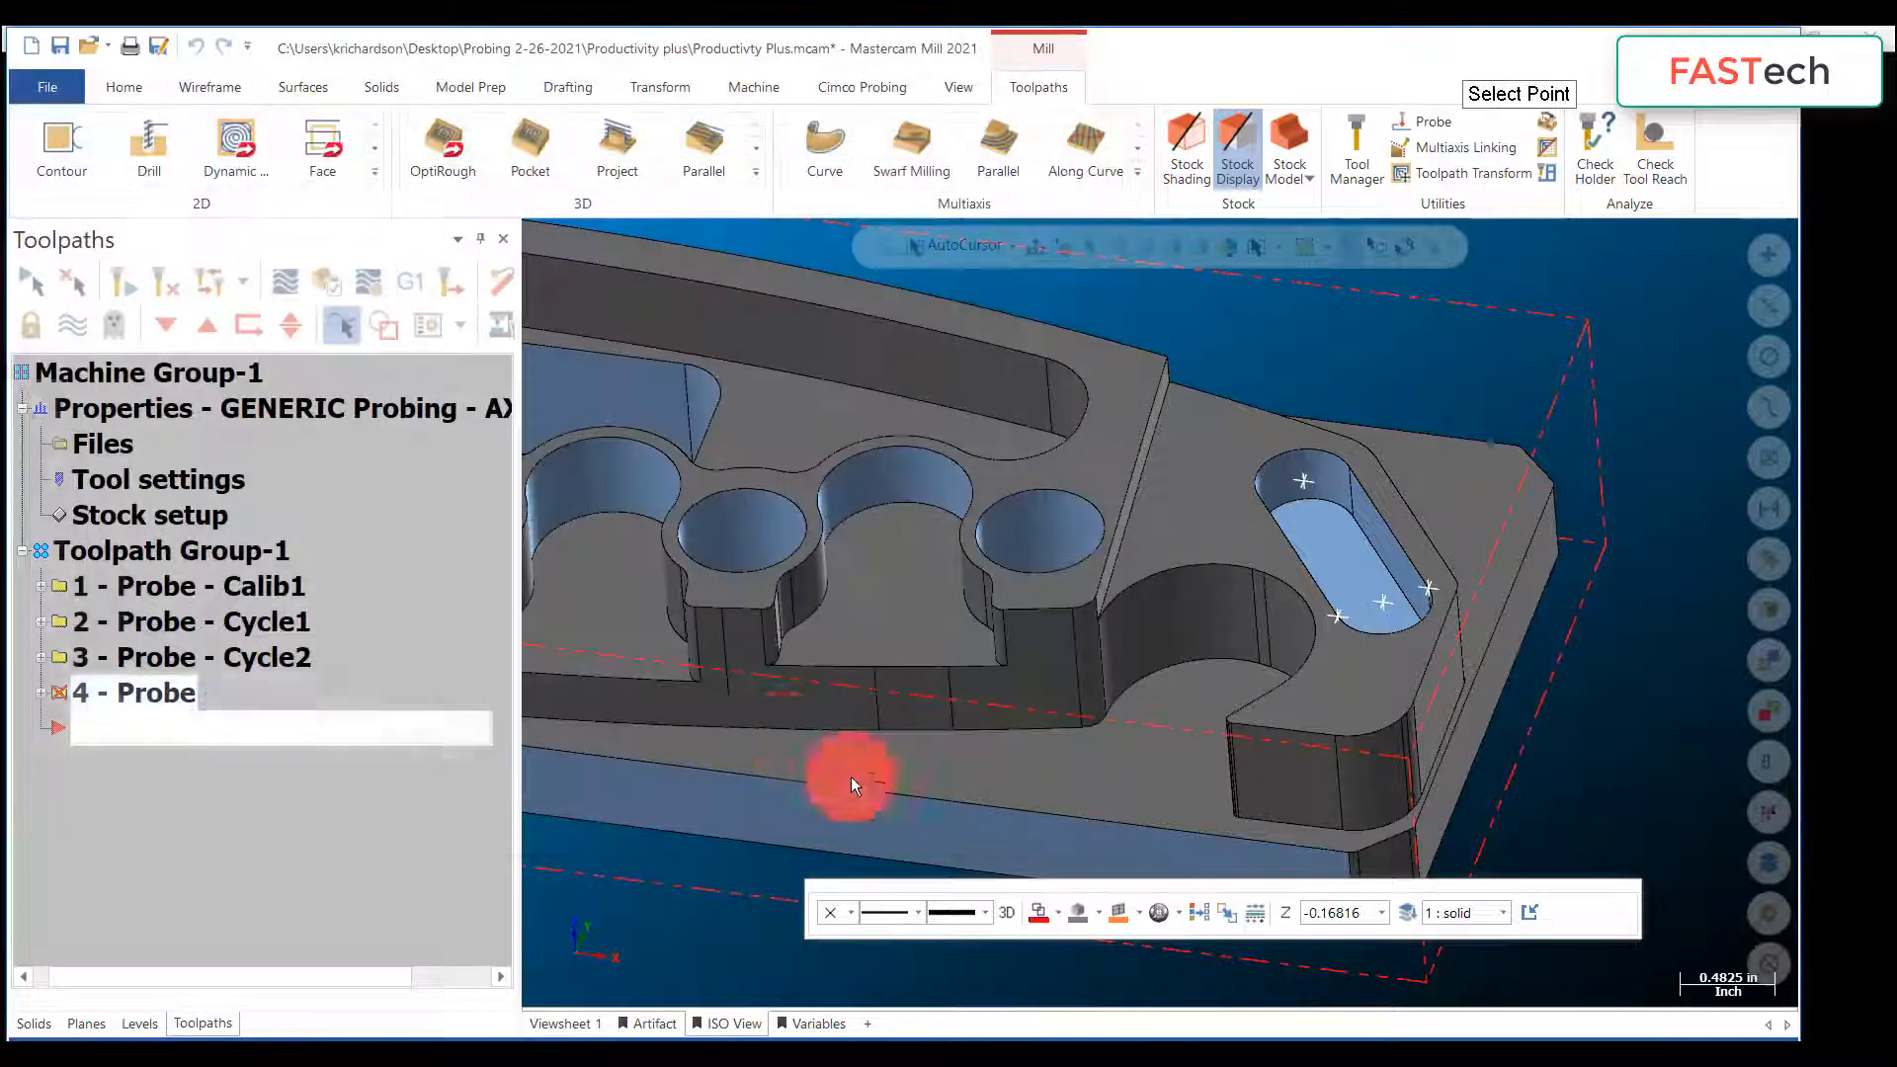
Step: Backplot the Cycle3 probe toolpath to check the probe's motion in the angled slot
left_click(287, 279)
left_click(534, 234)
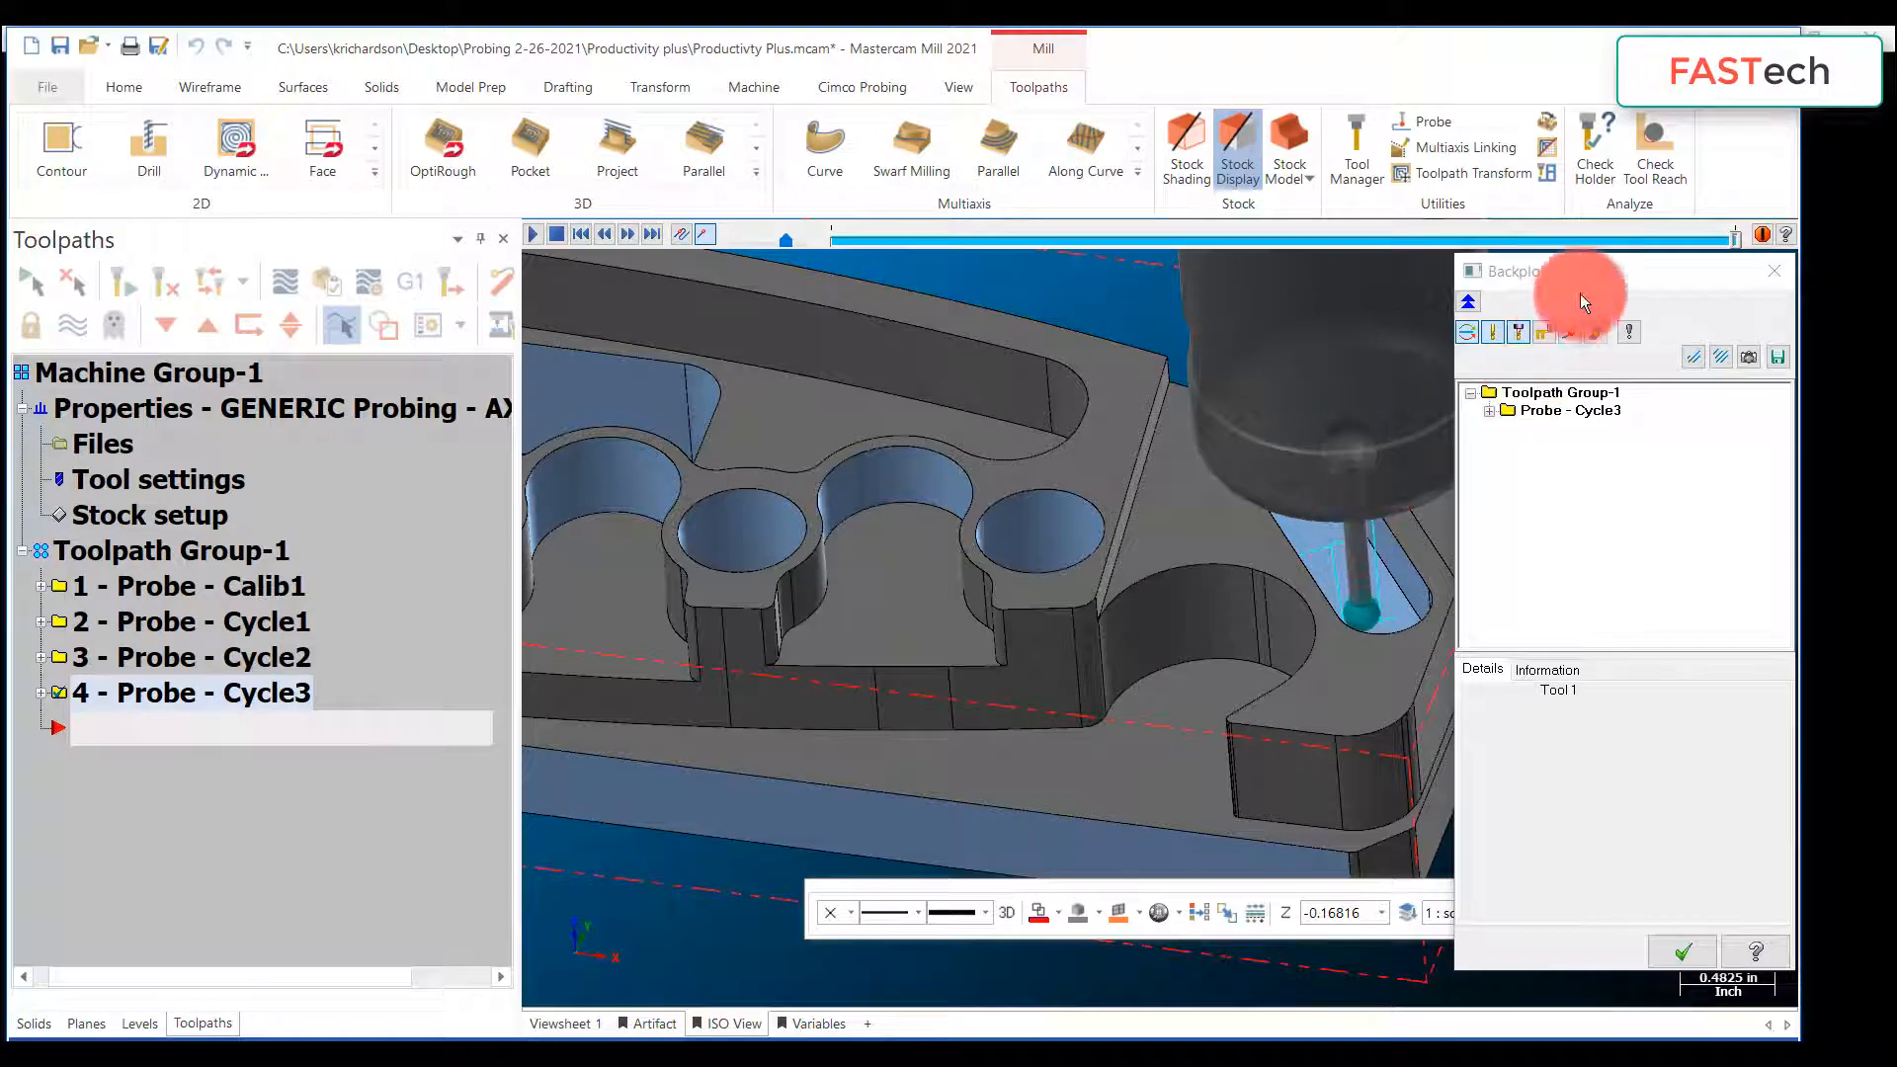
left_click_drag(1650, 259, 1632, 207)
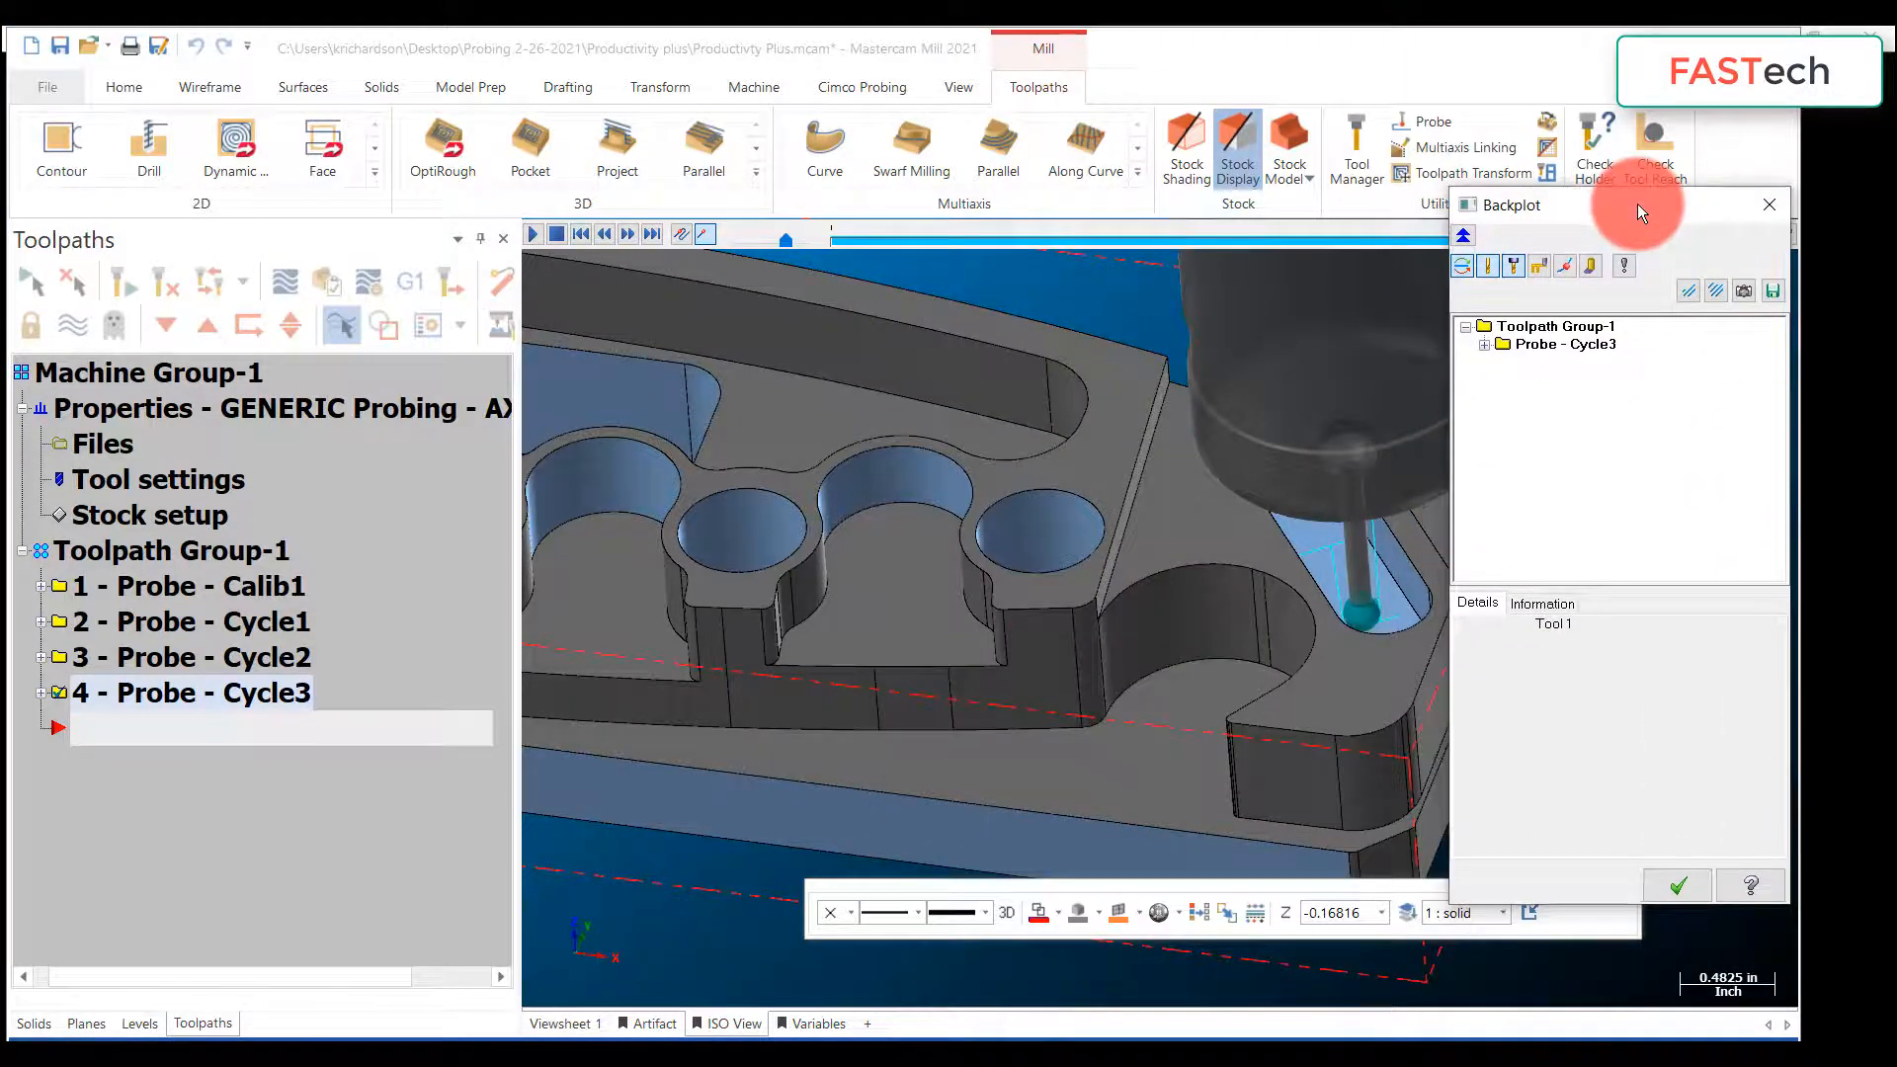
left_click(331, 524)
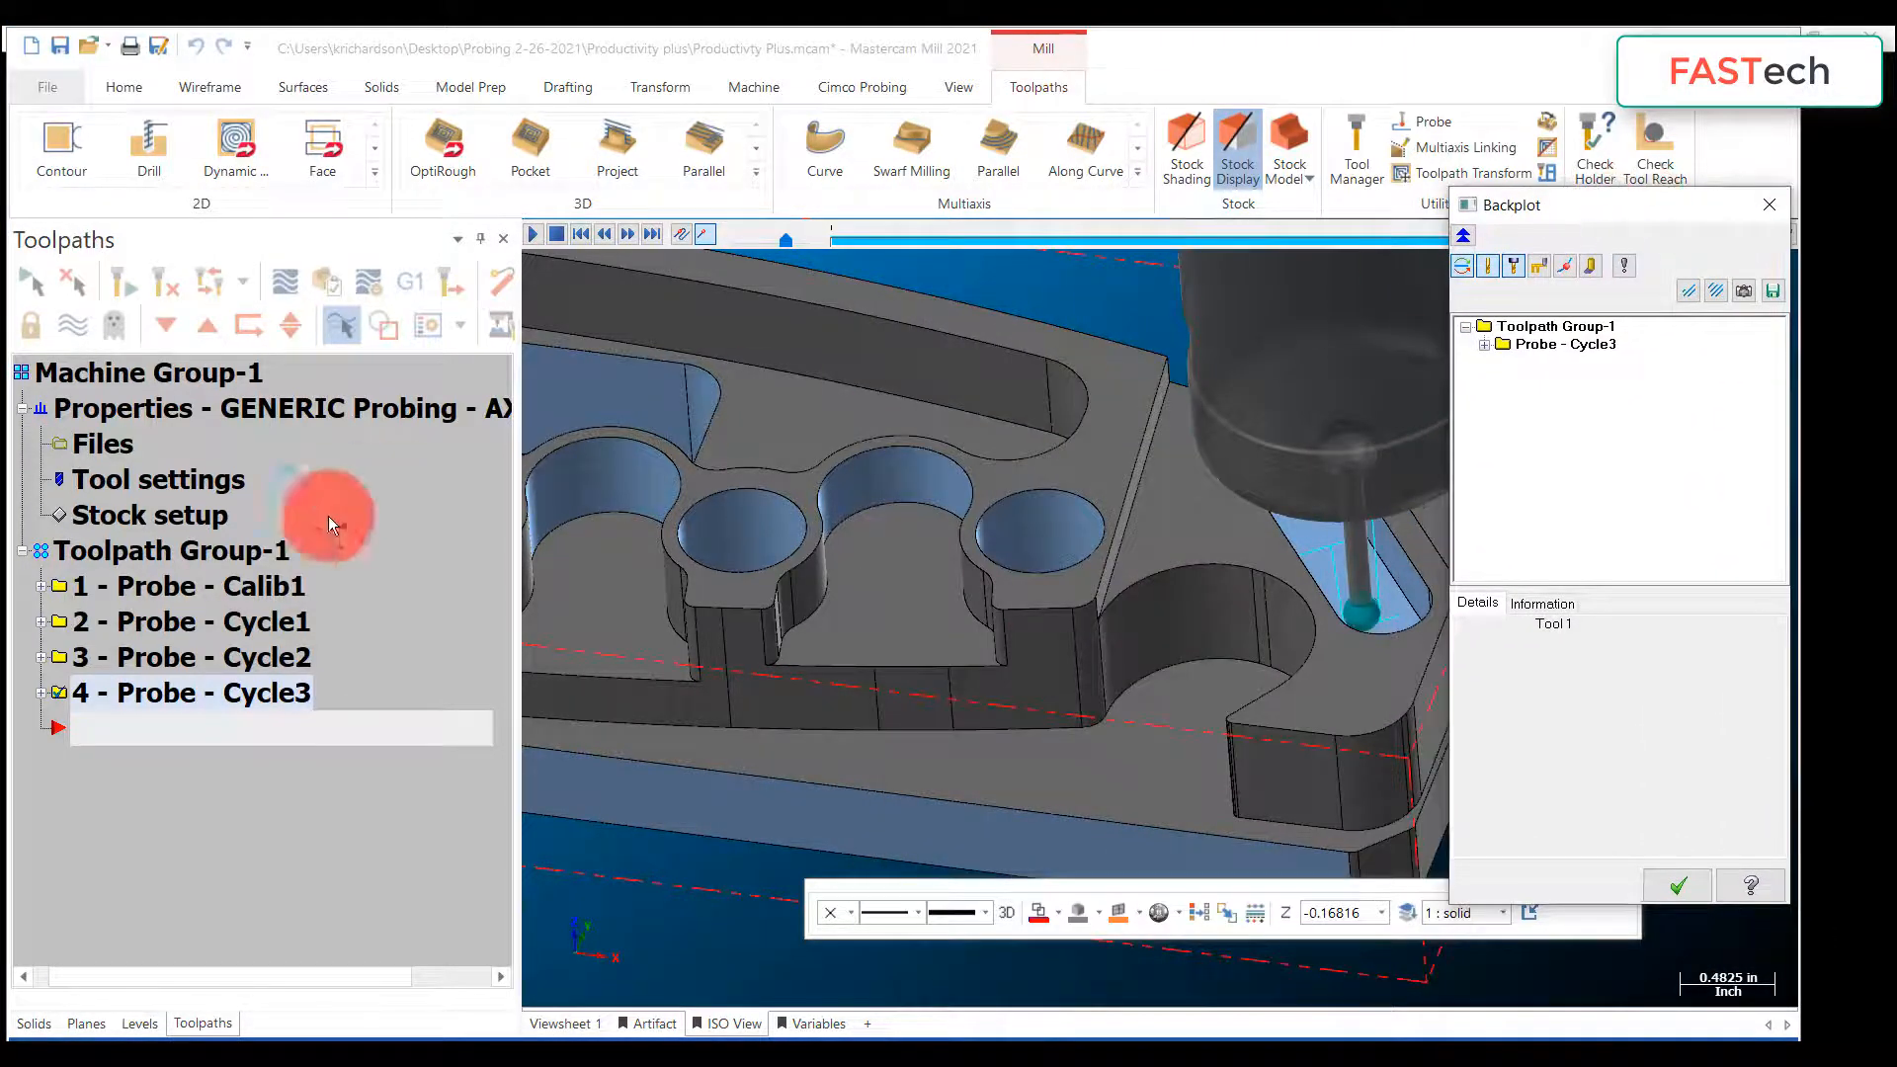
left_click(1705, 889)
Step: Reopen the Cycle3 parameters, set the slot feature's toolpath type to Linear, and regenerate the operation
left_click(42, 693)
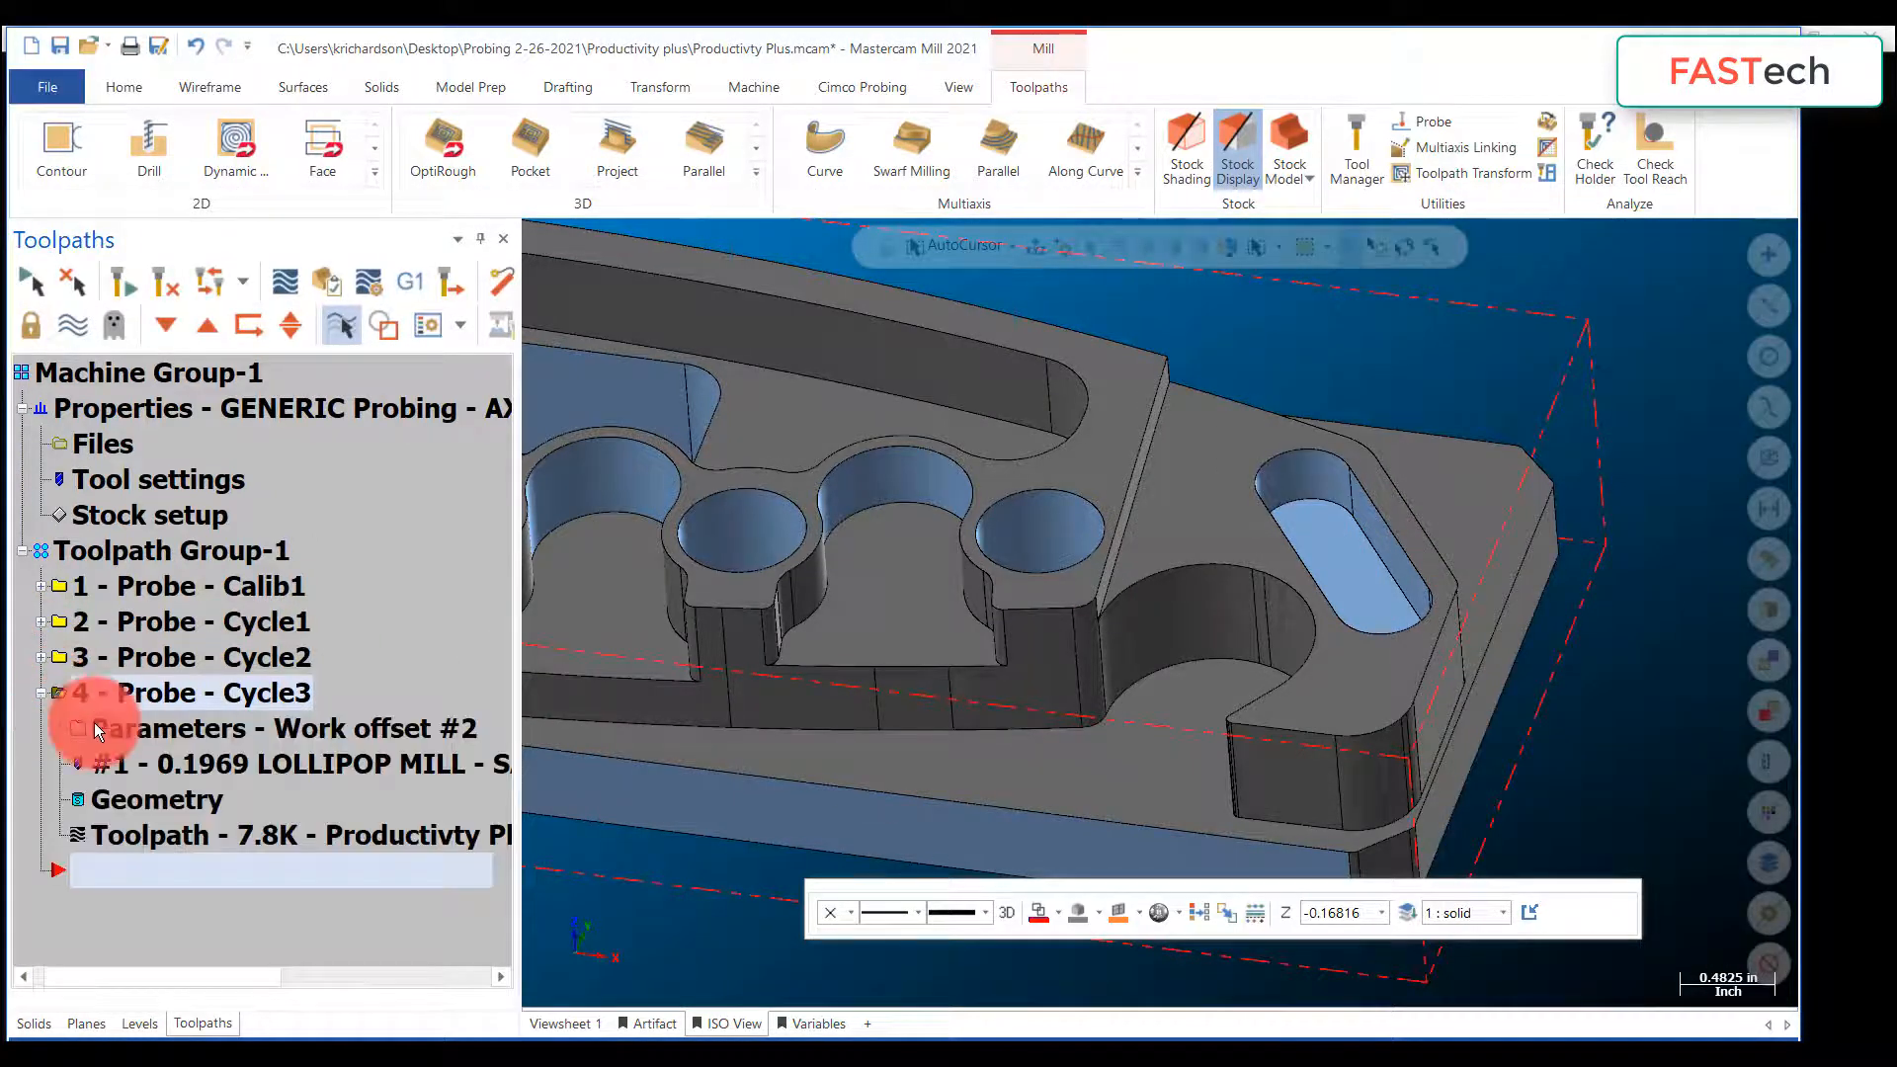
left_click(234, 728)
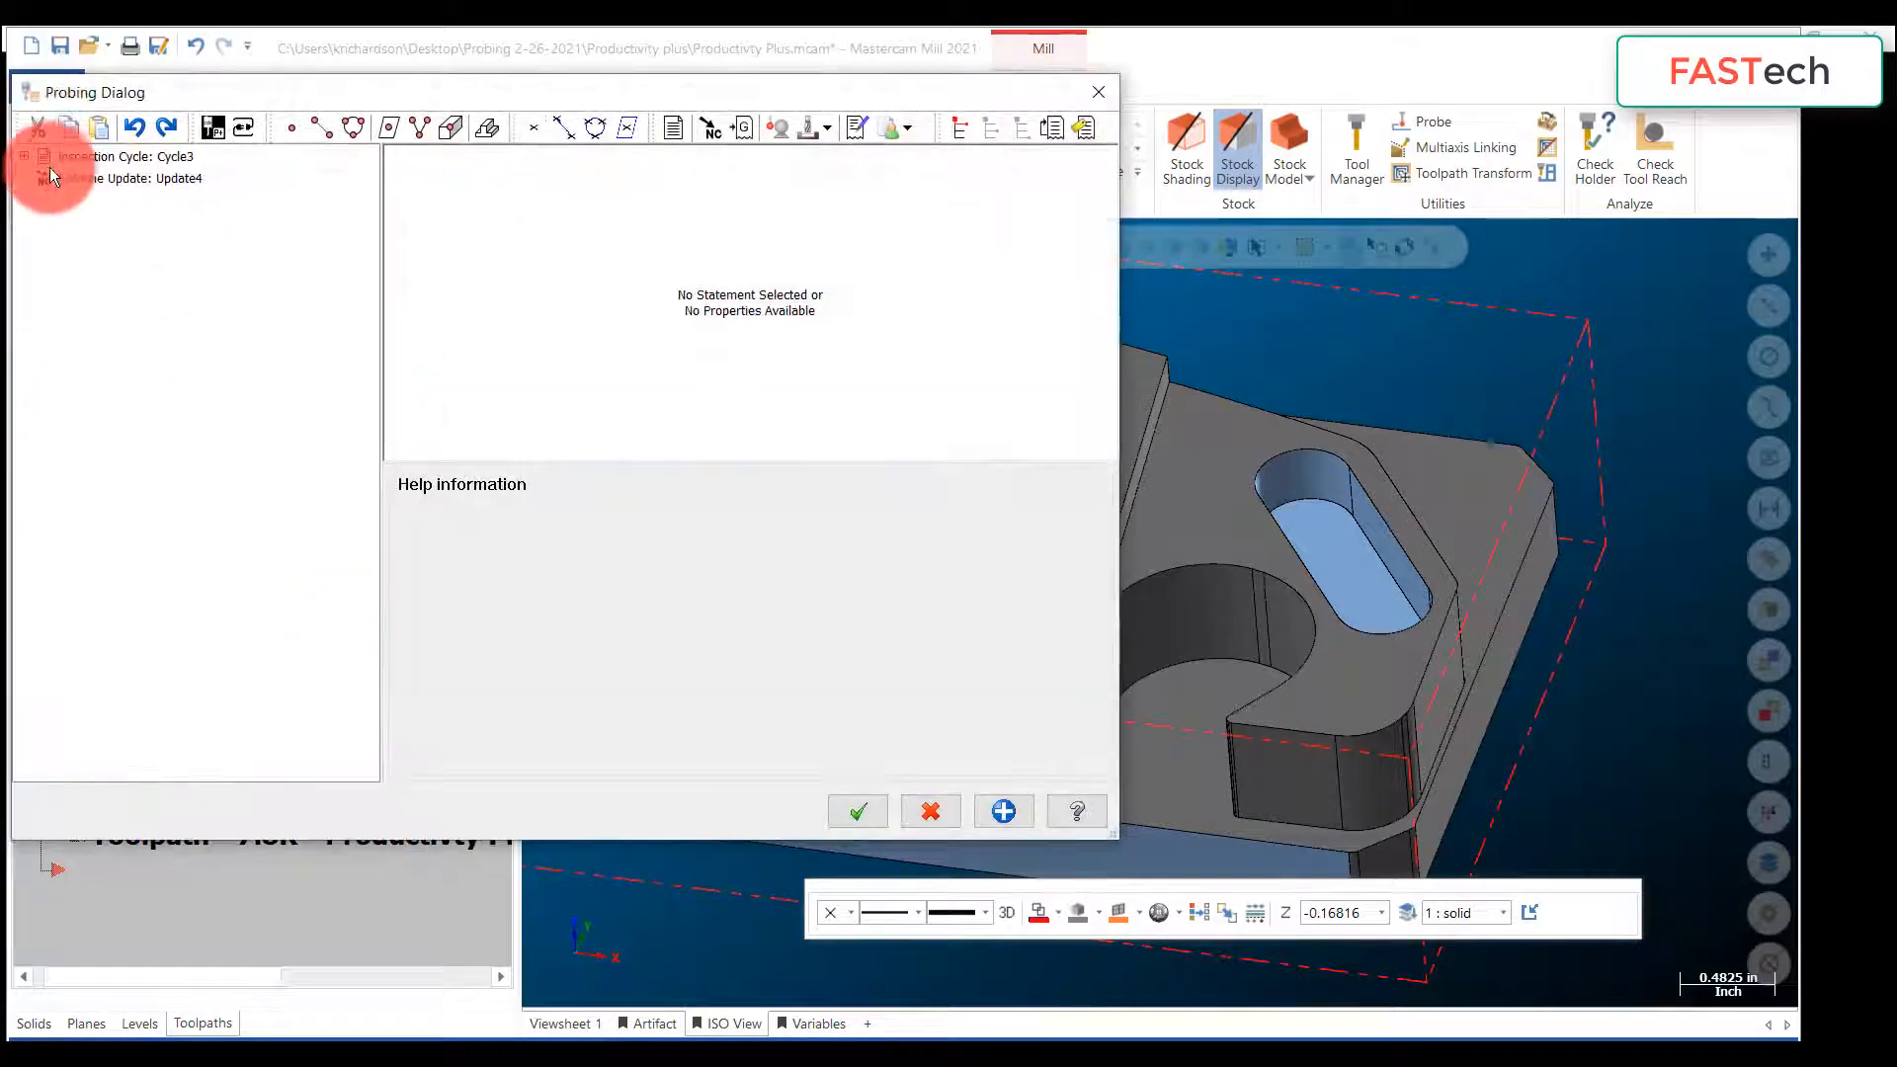
left_click(25, 157)
left_click(87, 181)
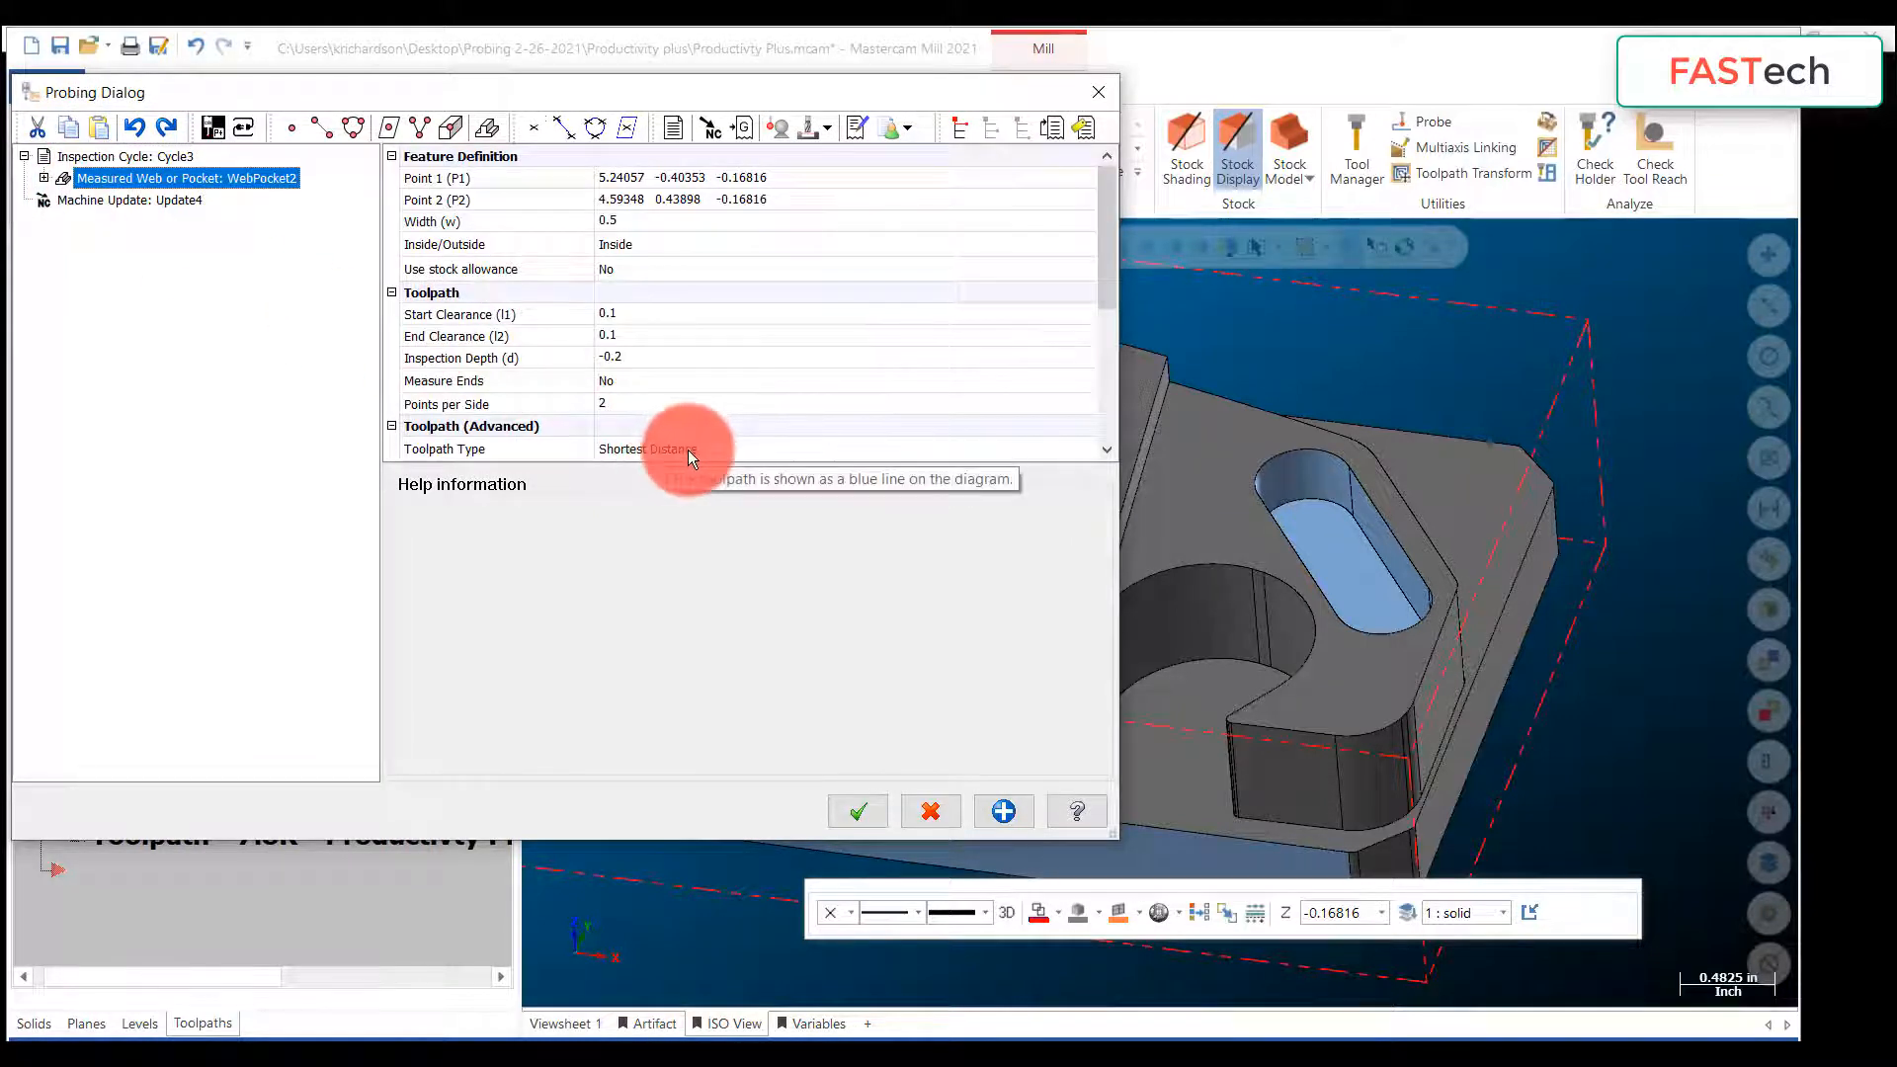
left_click(1107, 450)
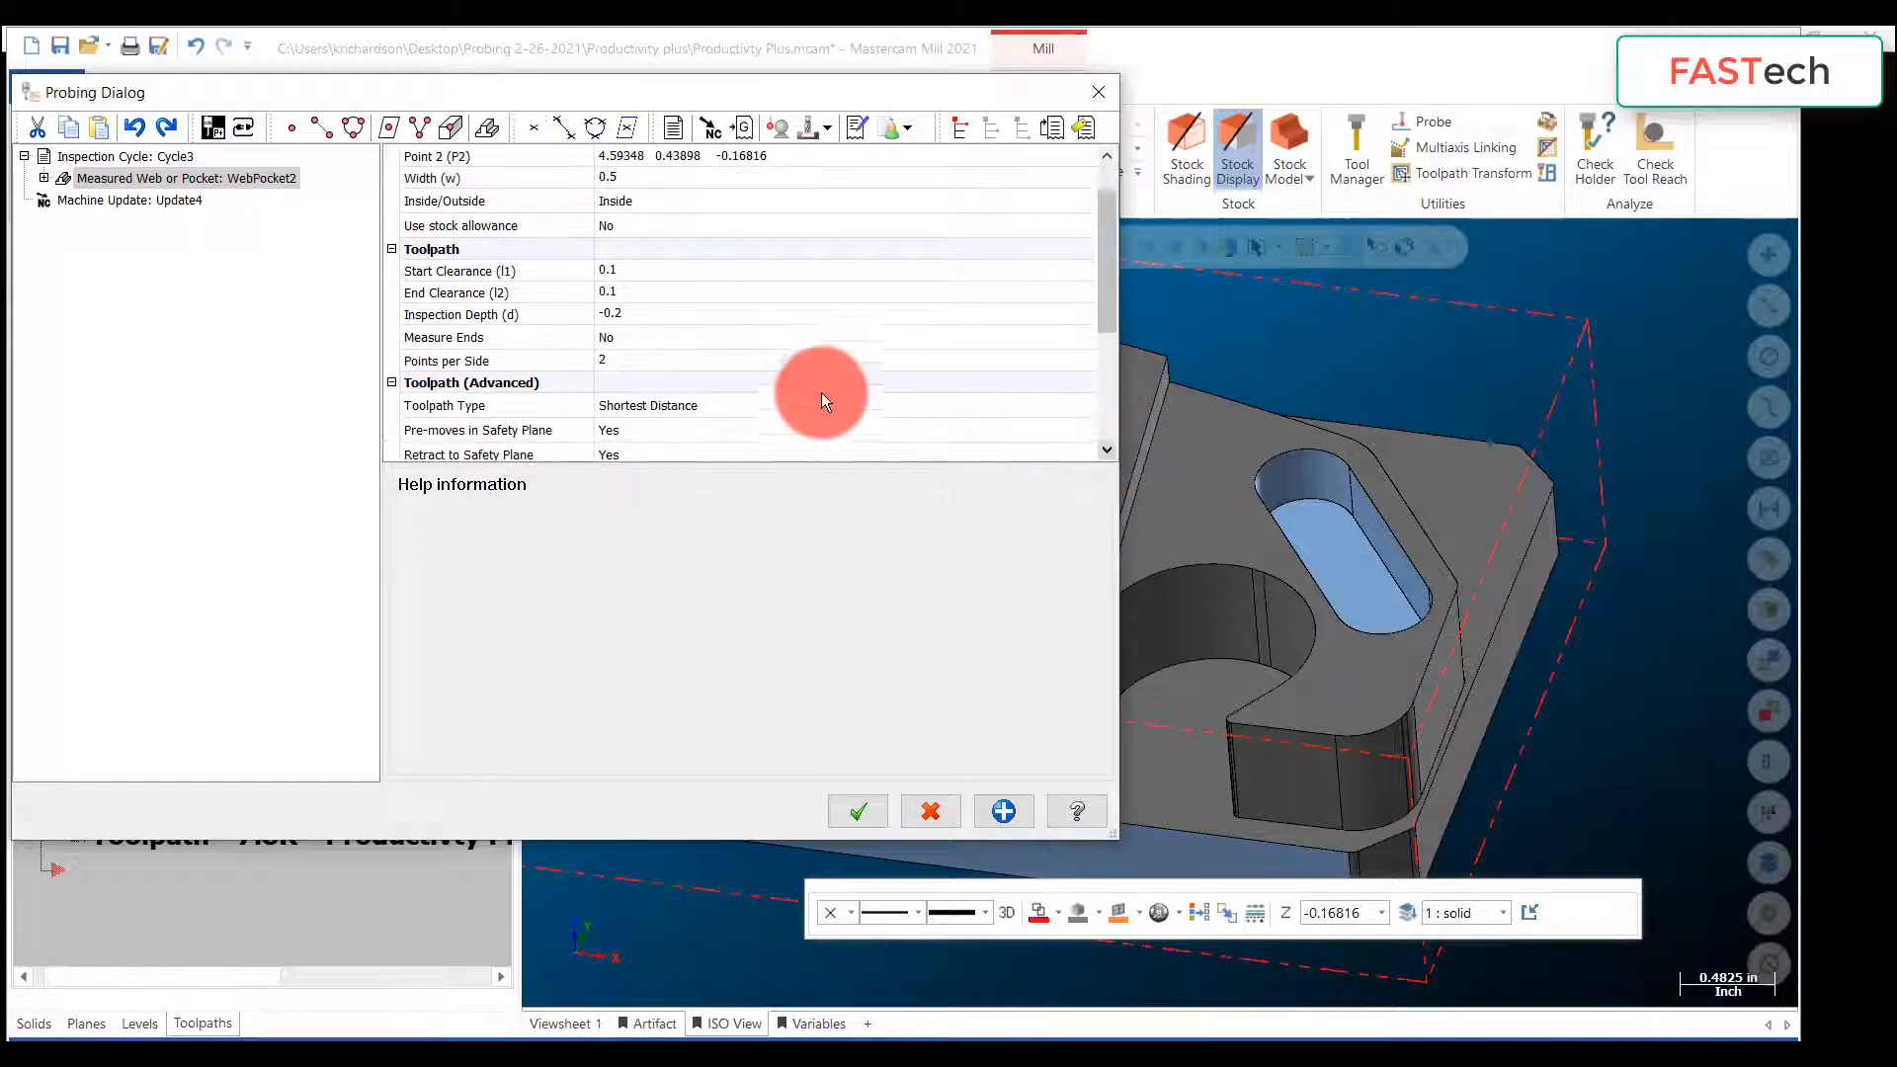
left_click(779, 403)
left_click(780, 401)
left_click(667, 436)
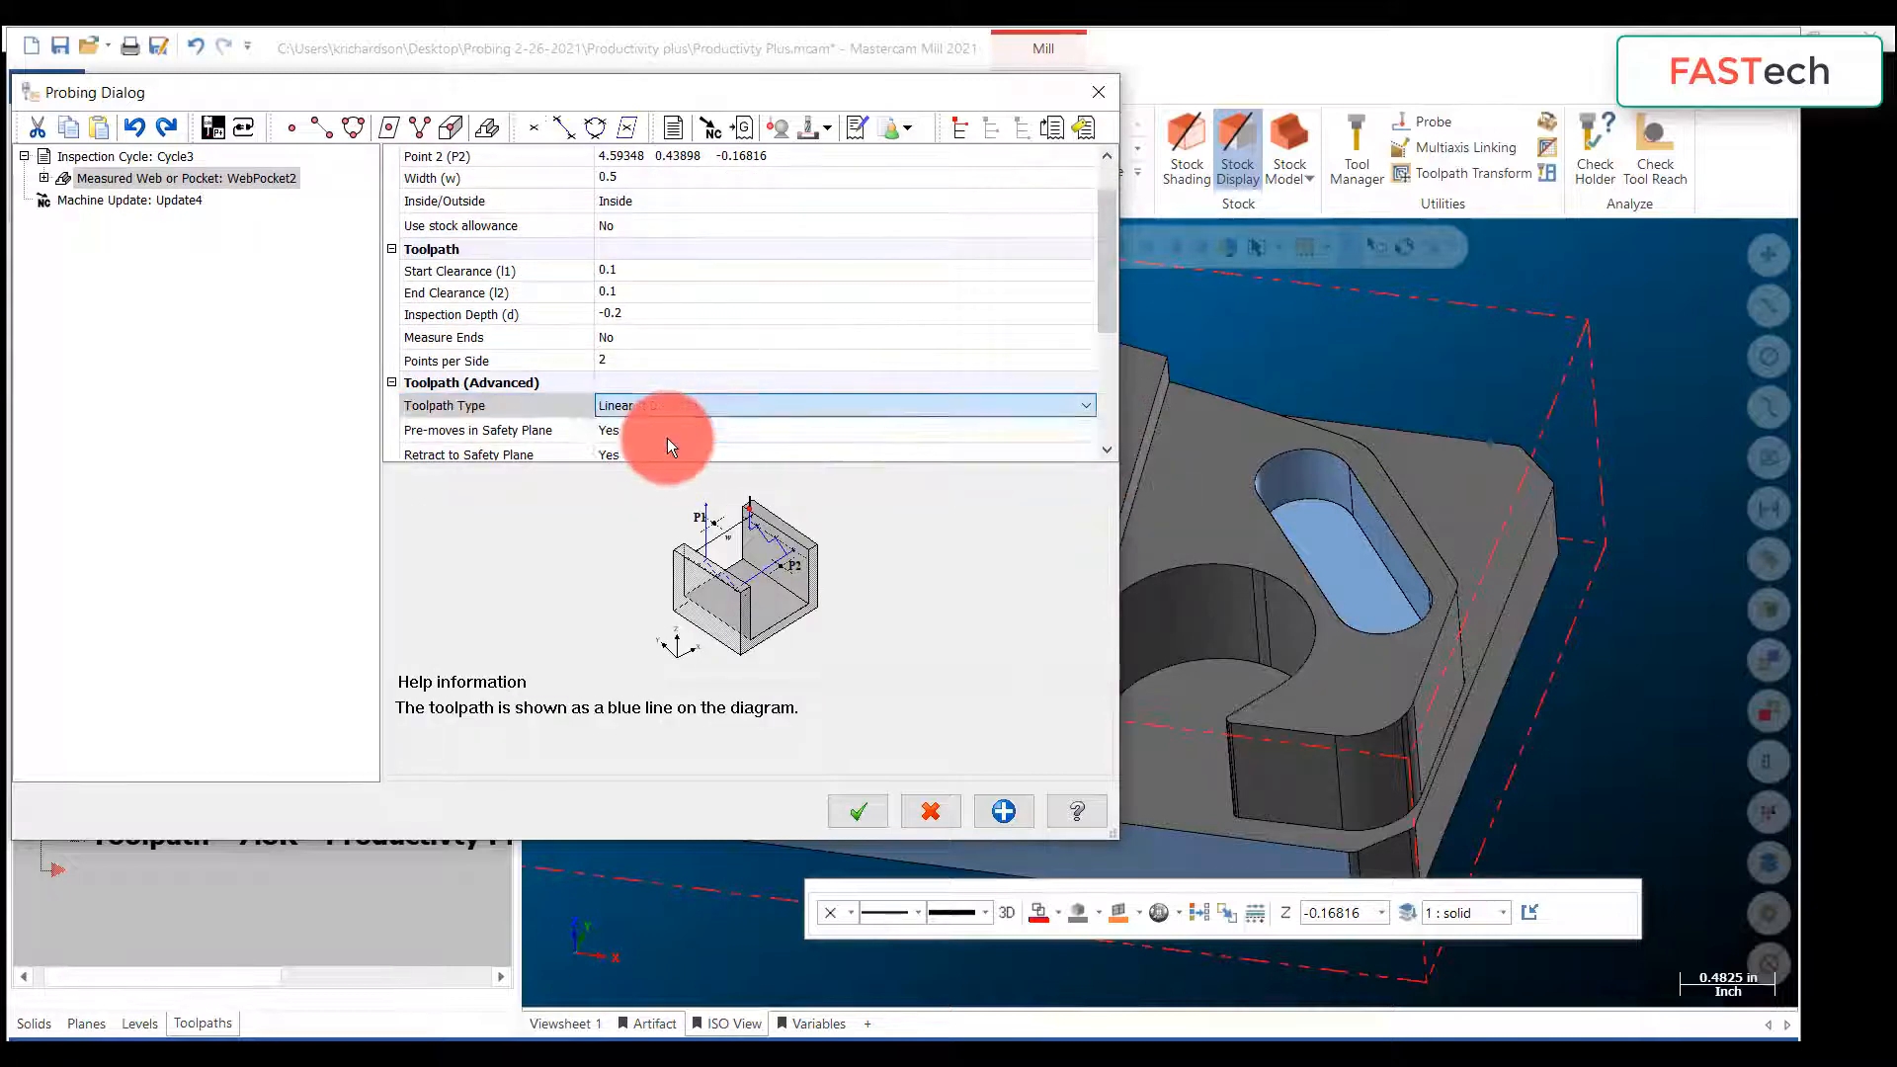
left_click(872, 818)
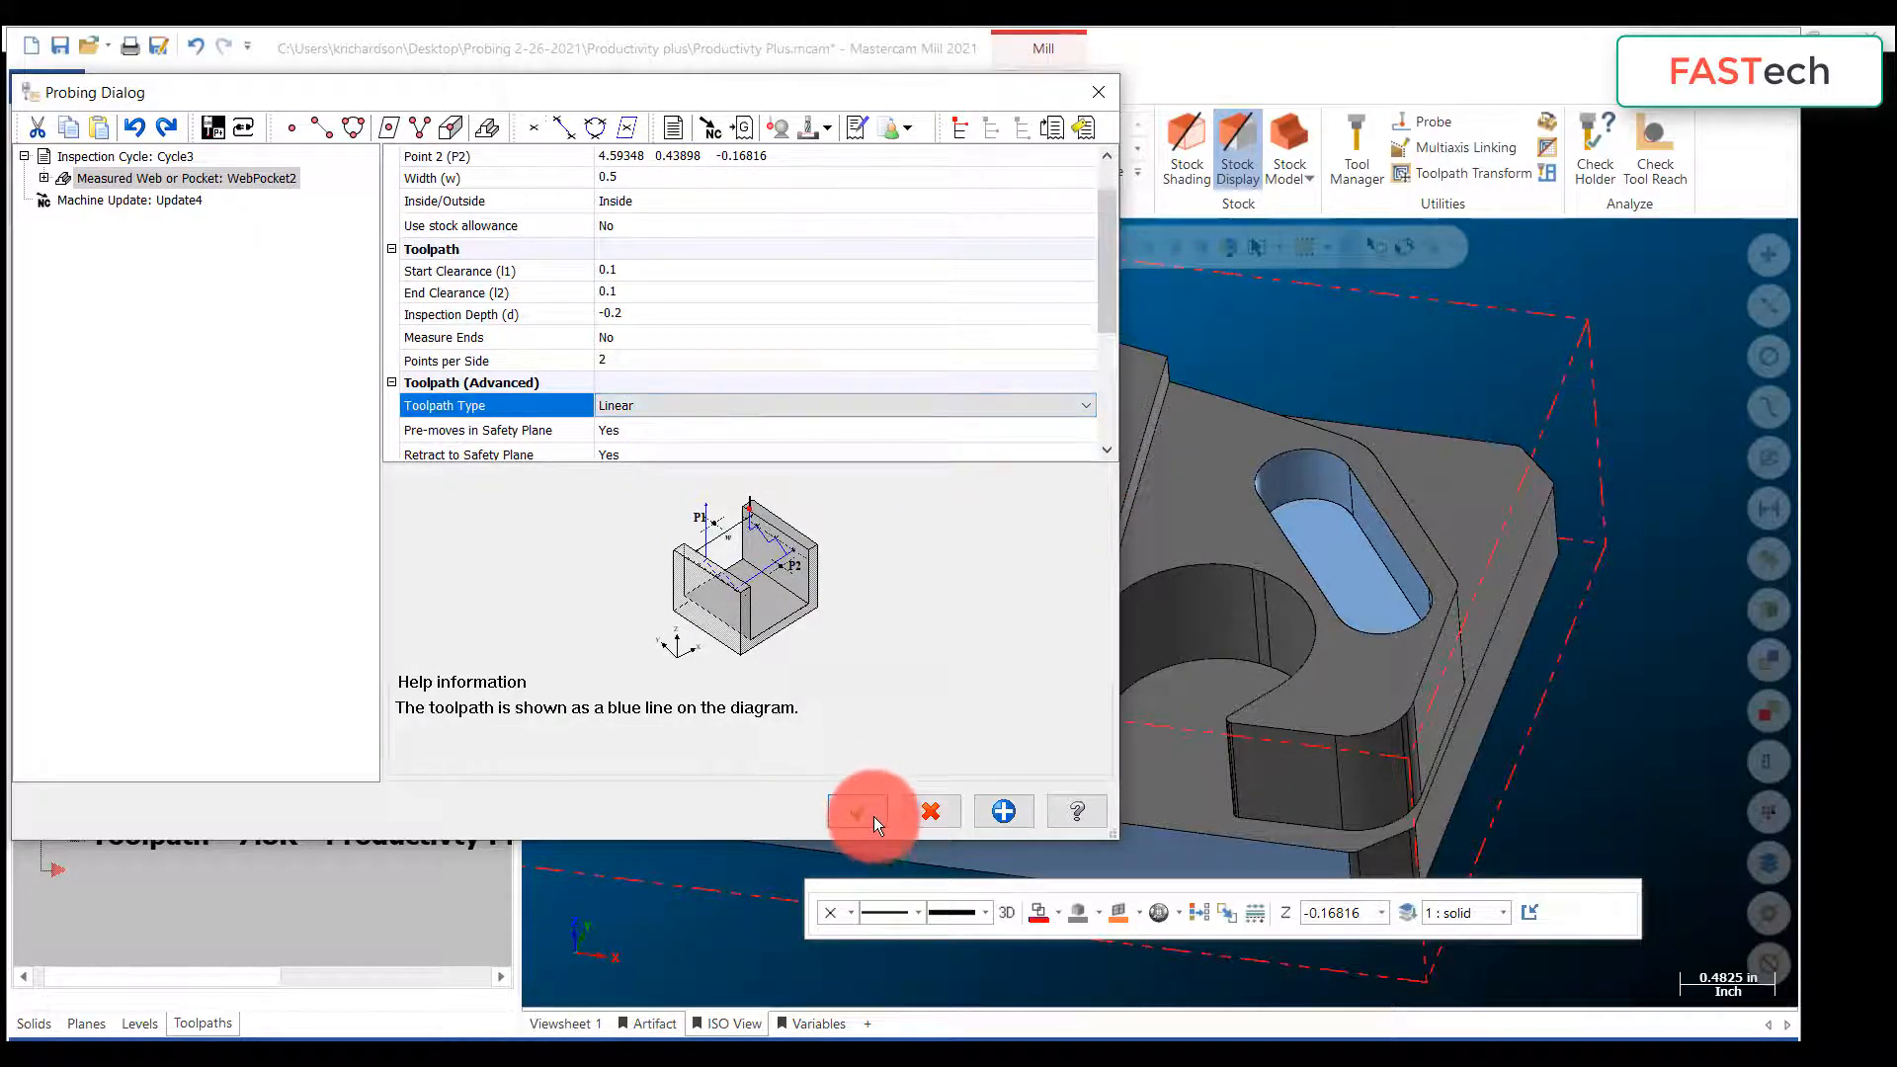
left_click(405, 541)
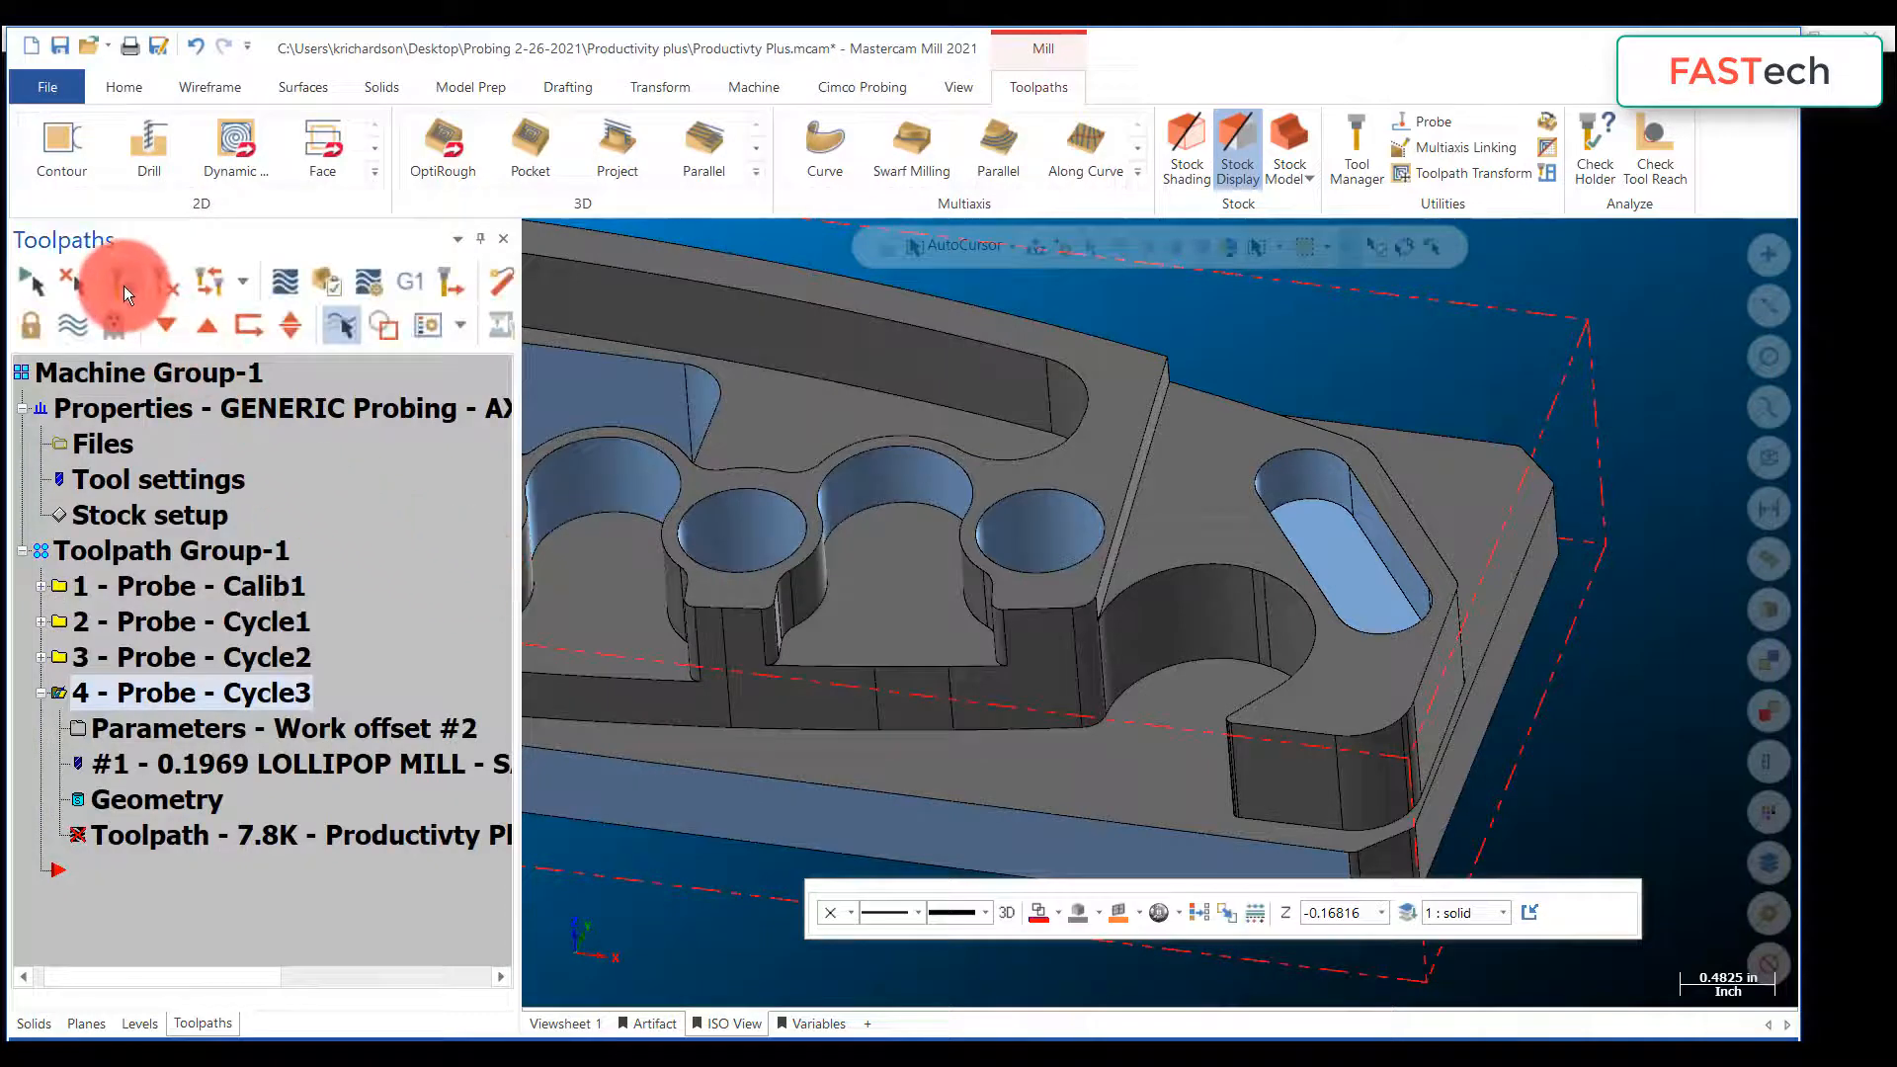
Step: Play the backplot of the regenerated linear probe path in the angled slot, and close it
left_click(281, 286)
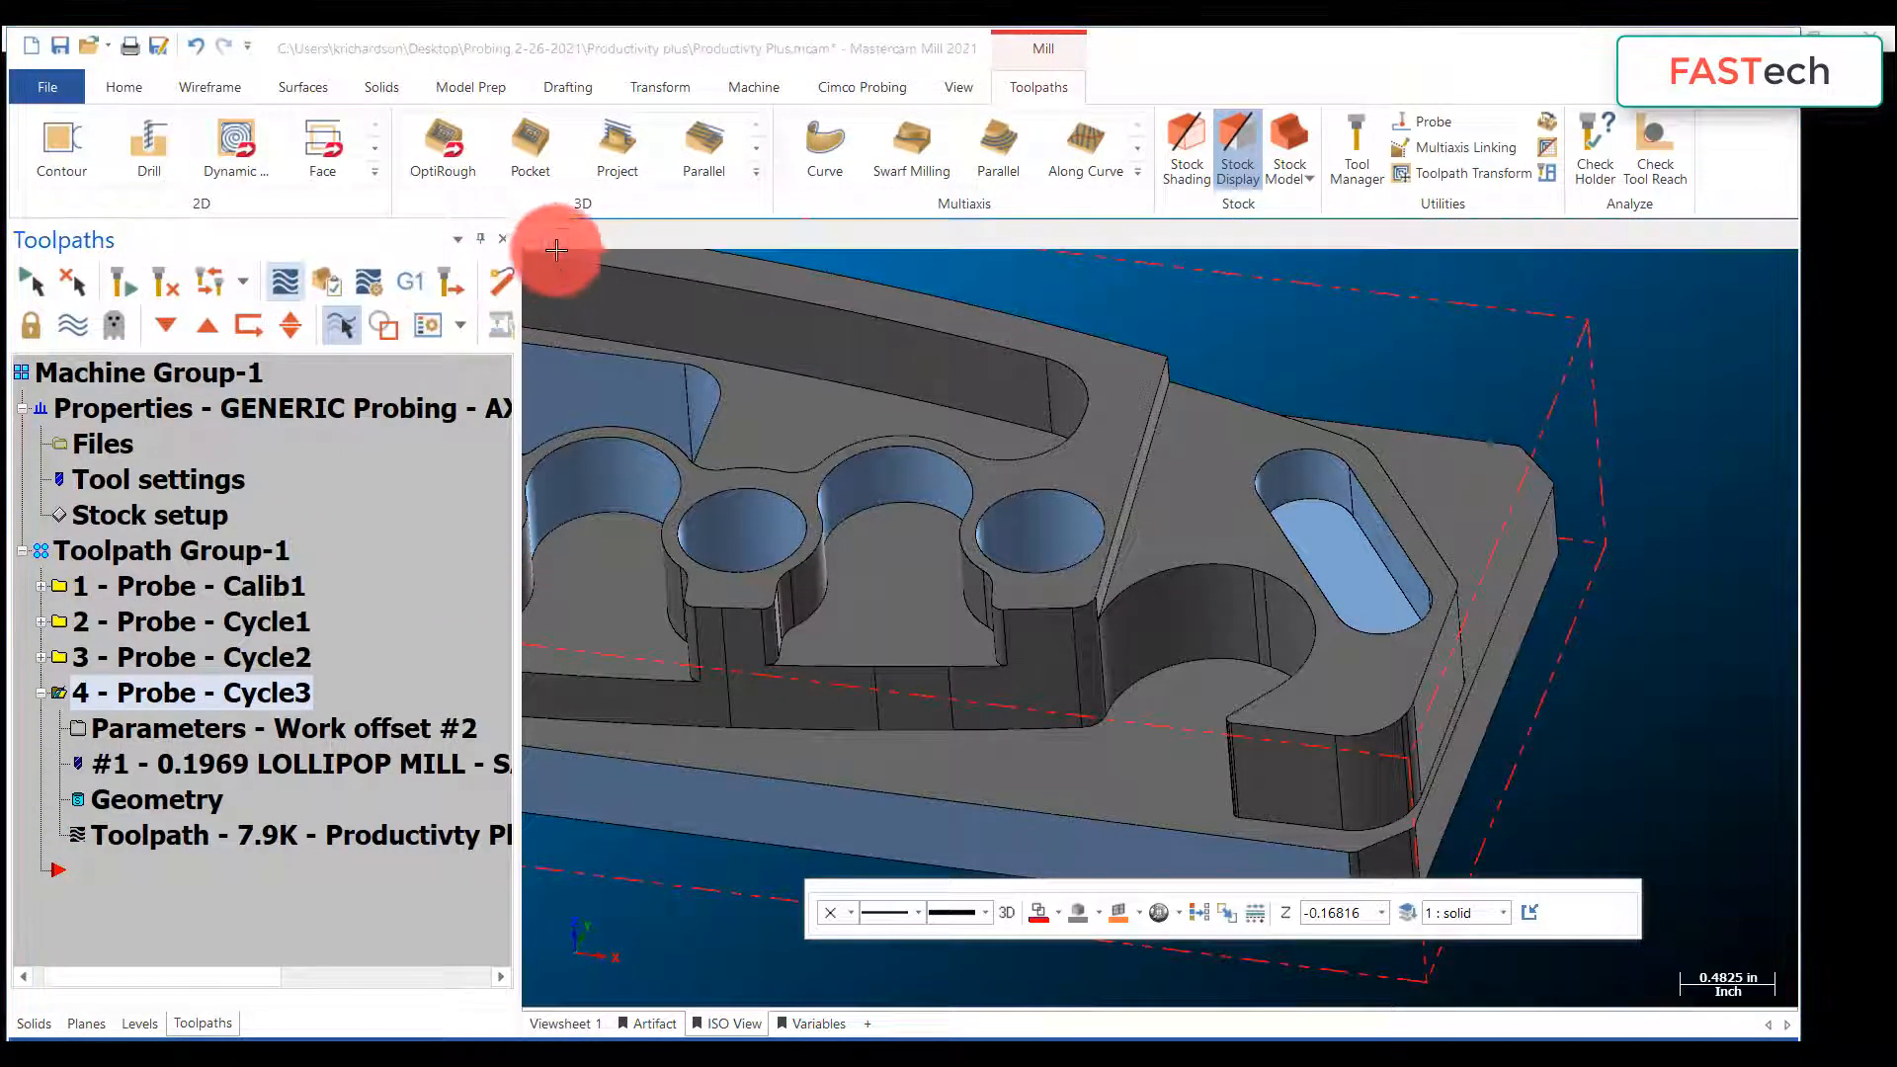
left_click(533, 237)
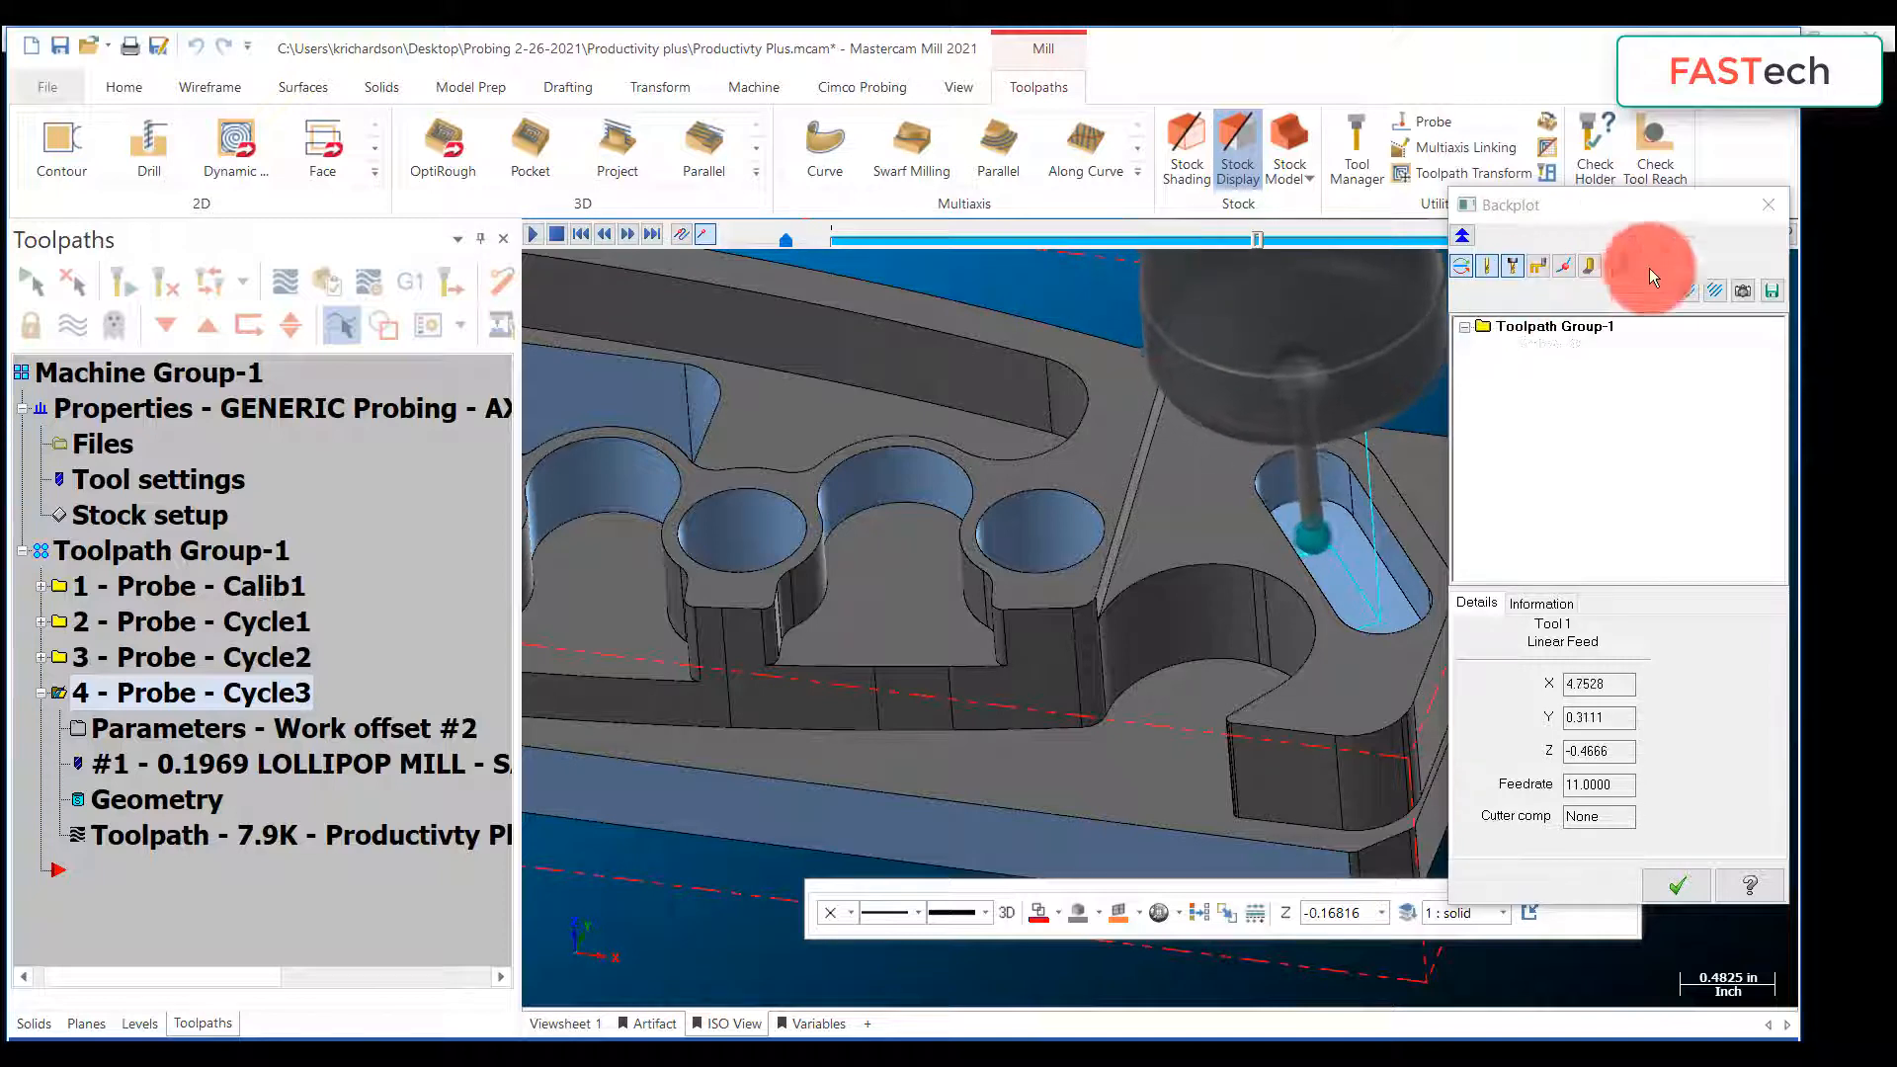
left_click_drag(1676, 226, 1381, 151)
left_click(1403, 822)
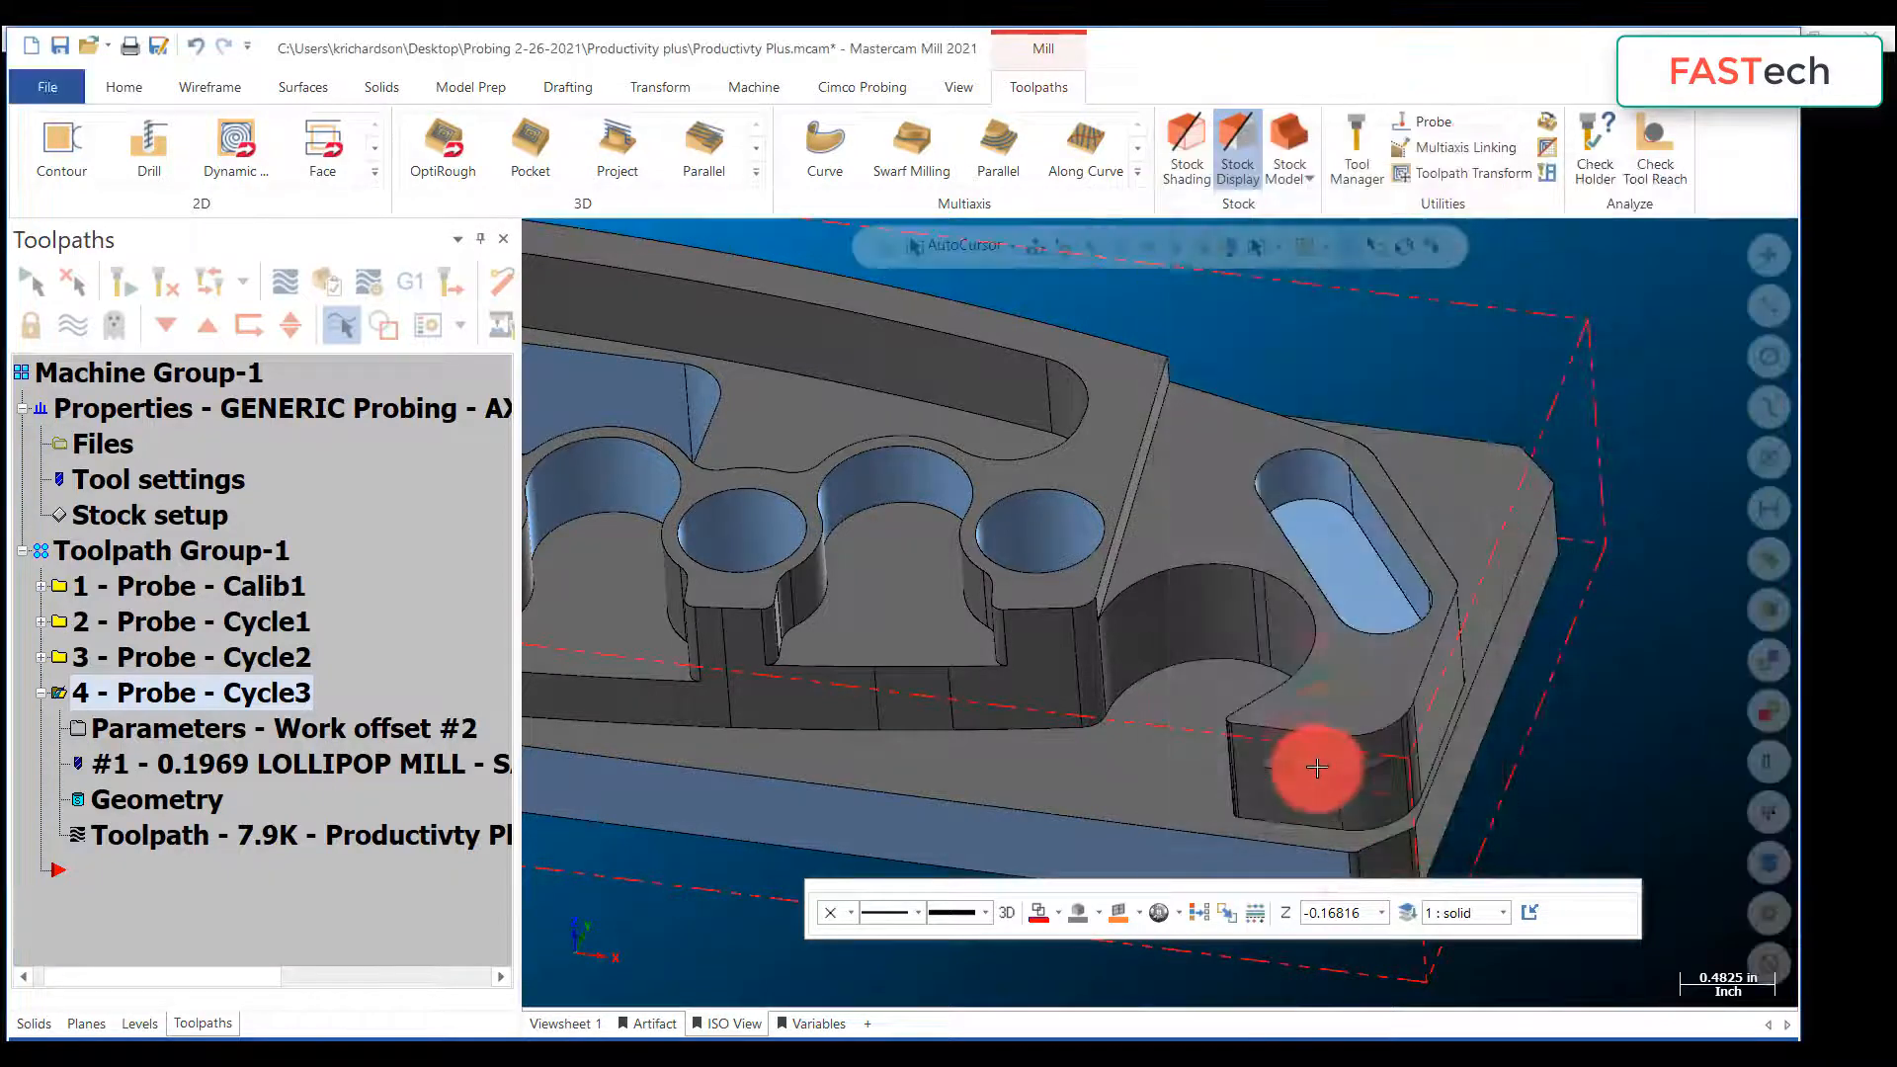
scroll(1329, 721, "down", 3)
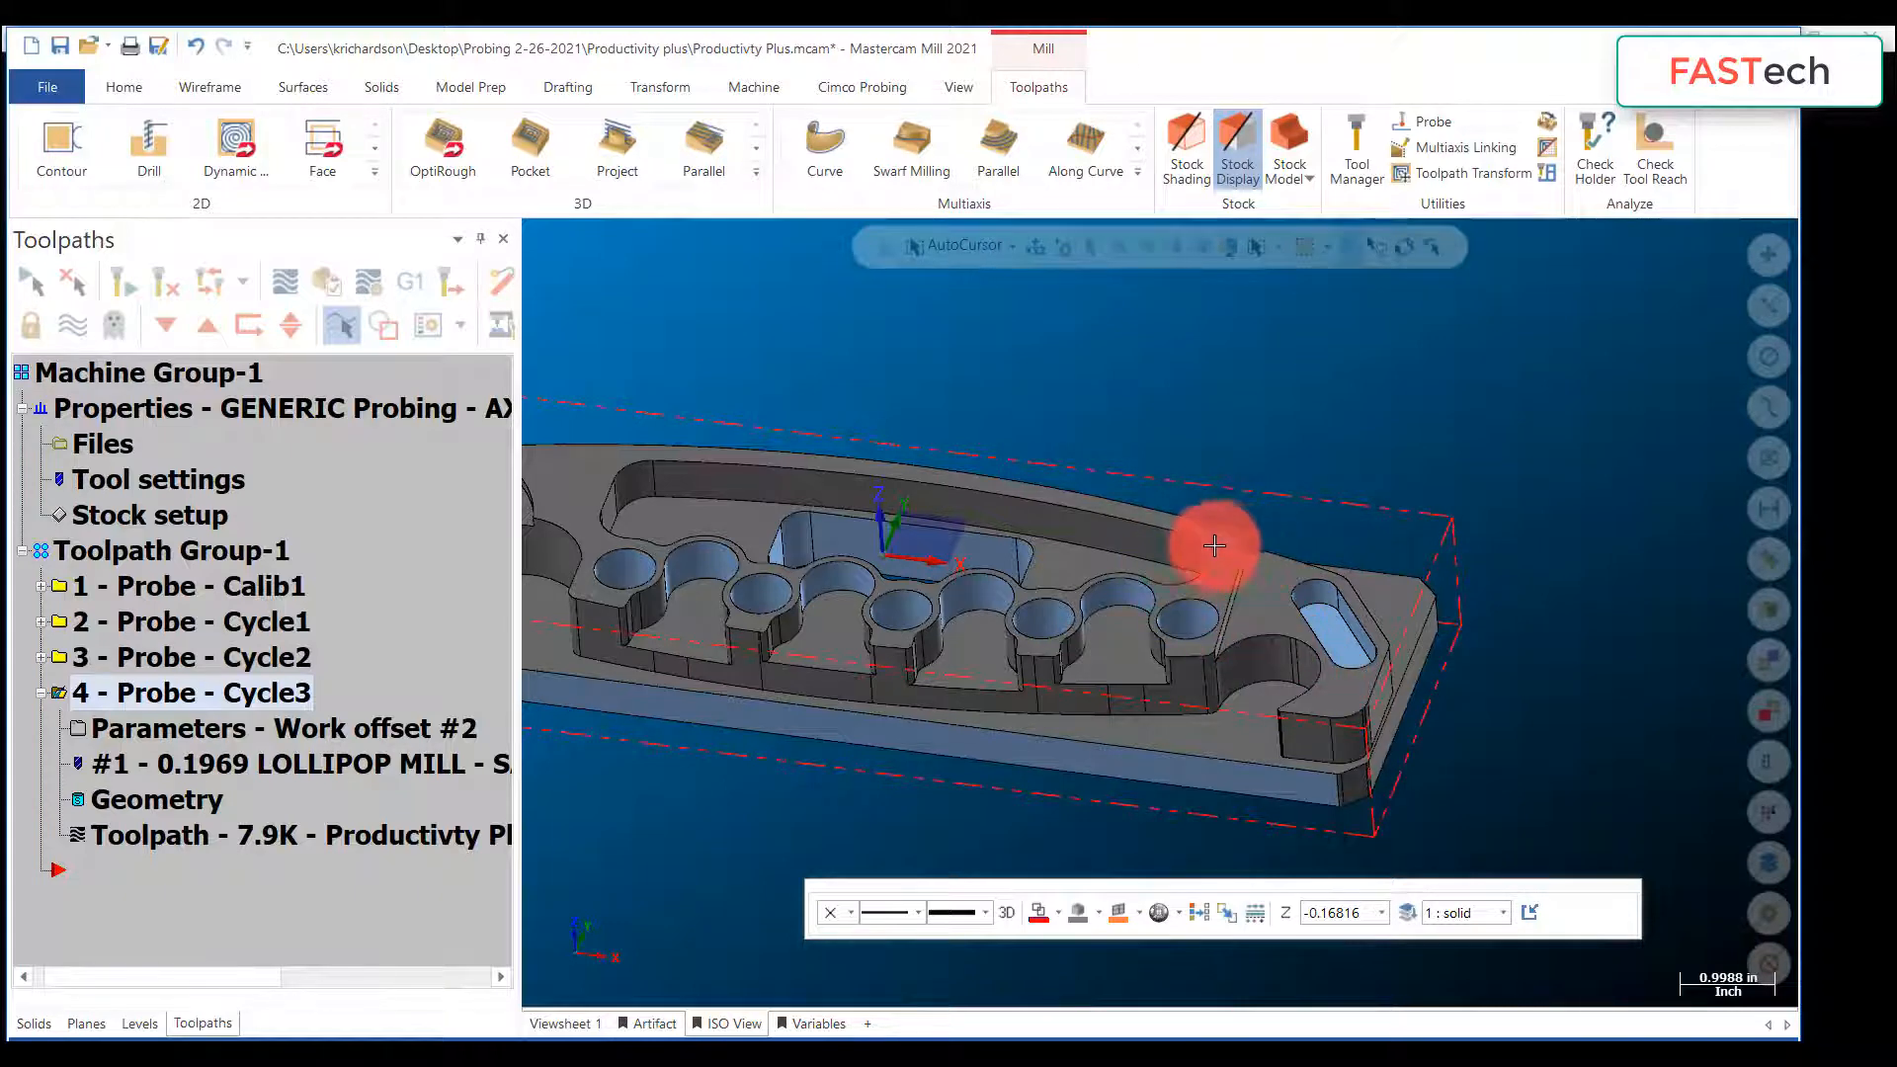
middle_click_drag(1177, 550, 1161, 637)
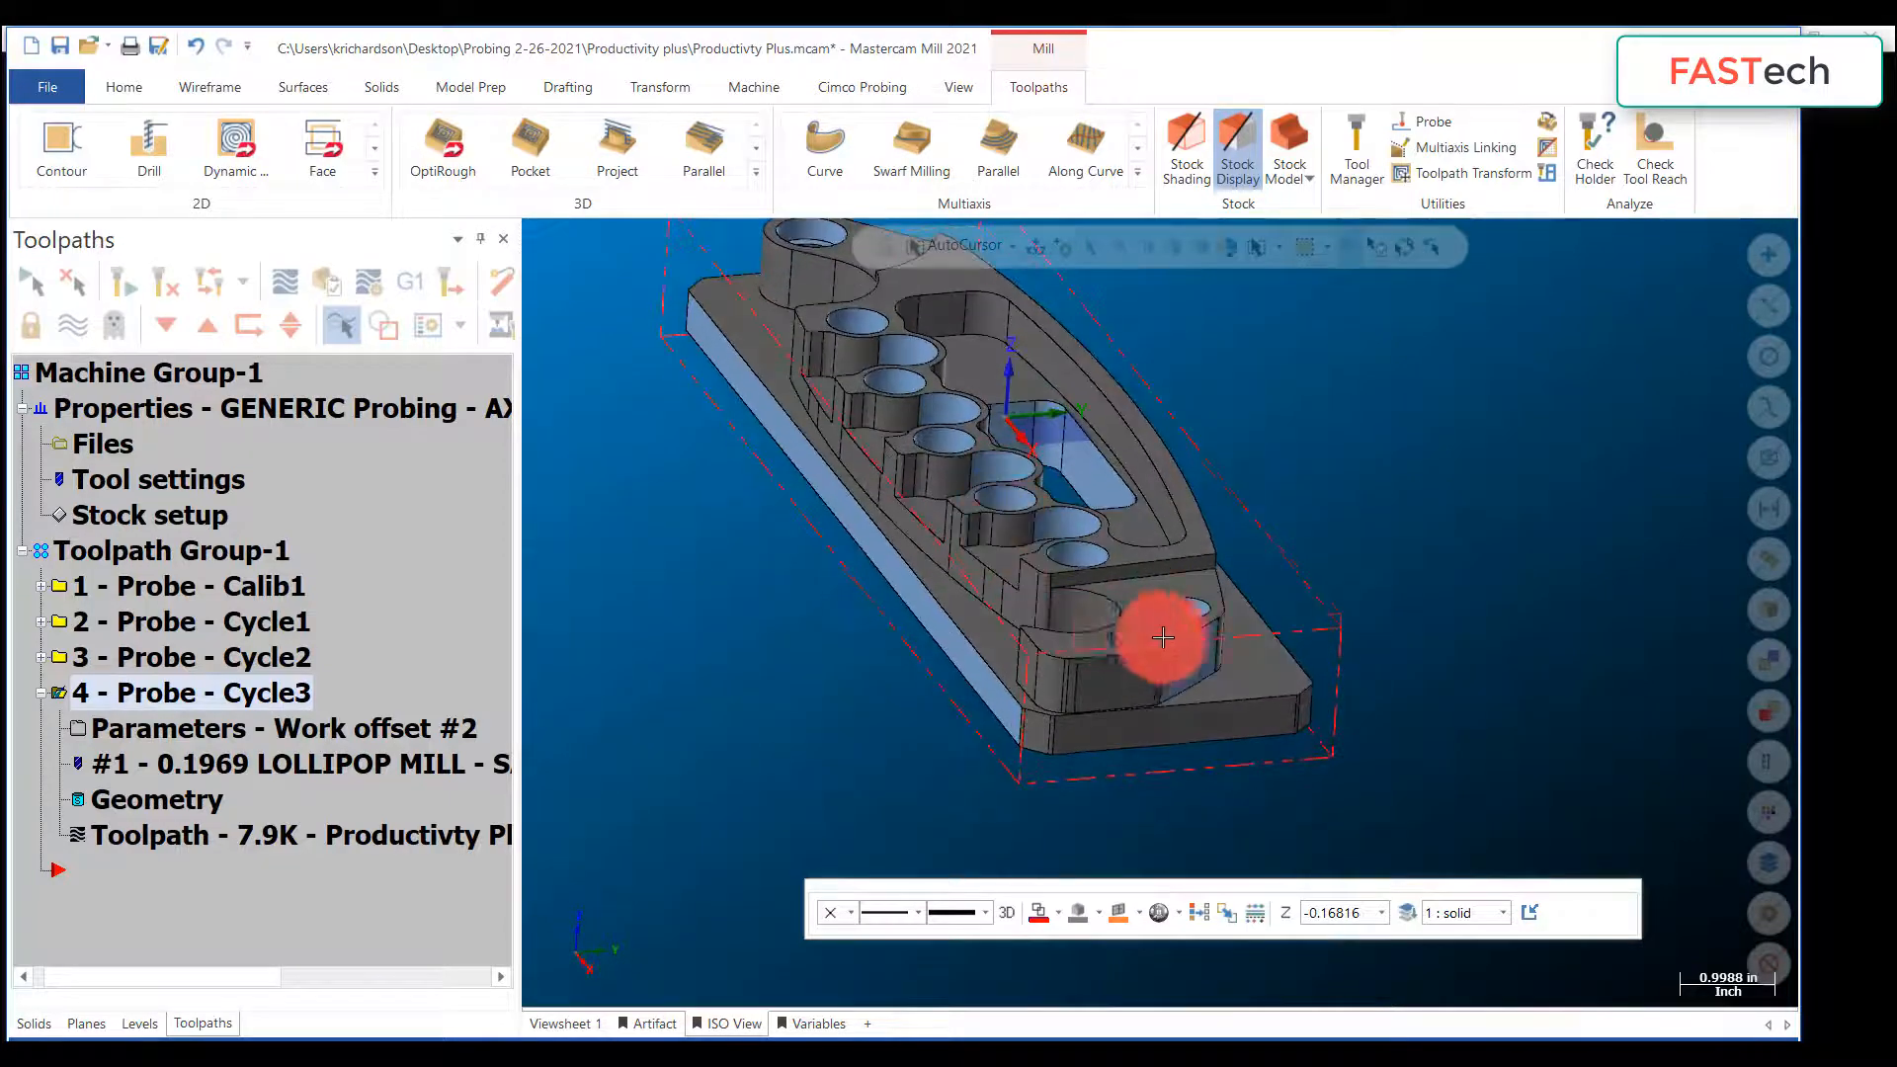
Step: Create three U-direction flowline curves on the flat angled outer wall face beside the angled slot
scroll(1161, 637, "up", 5)
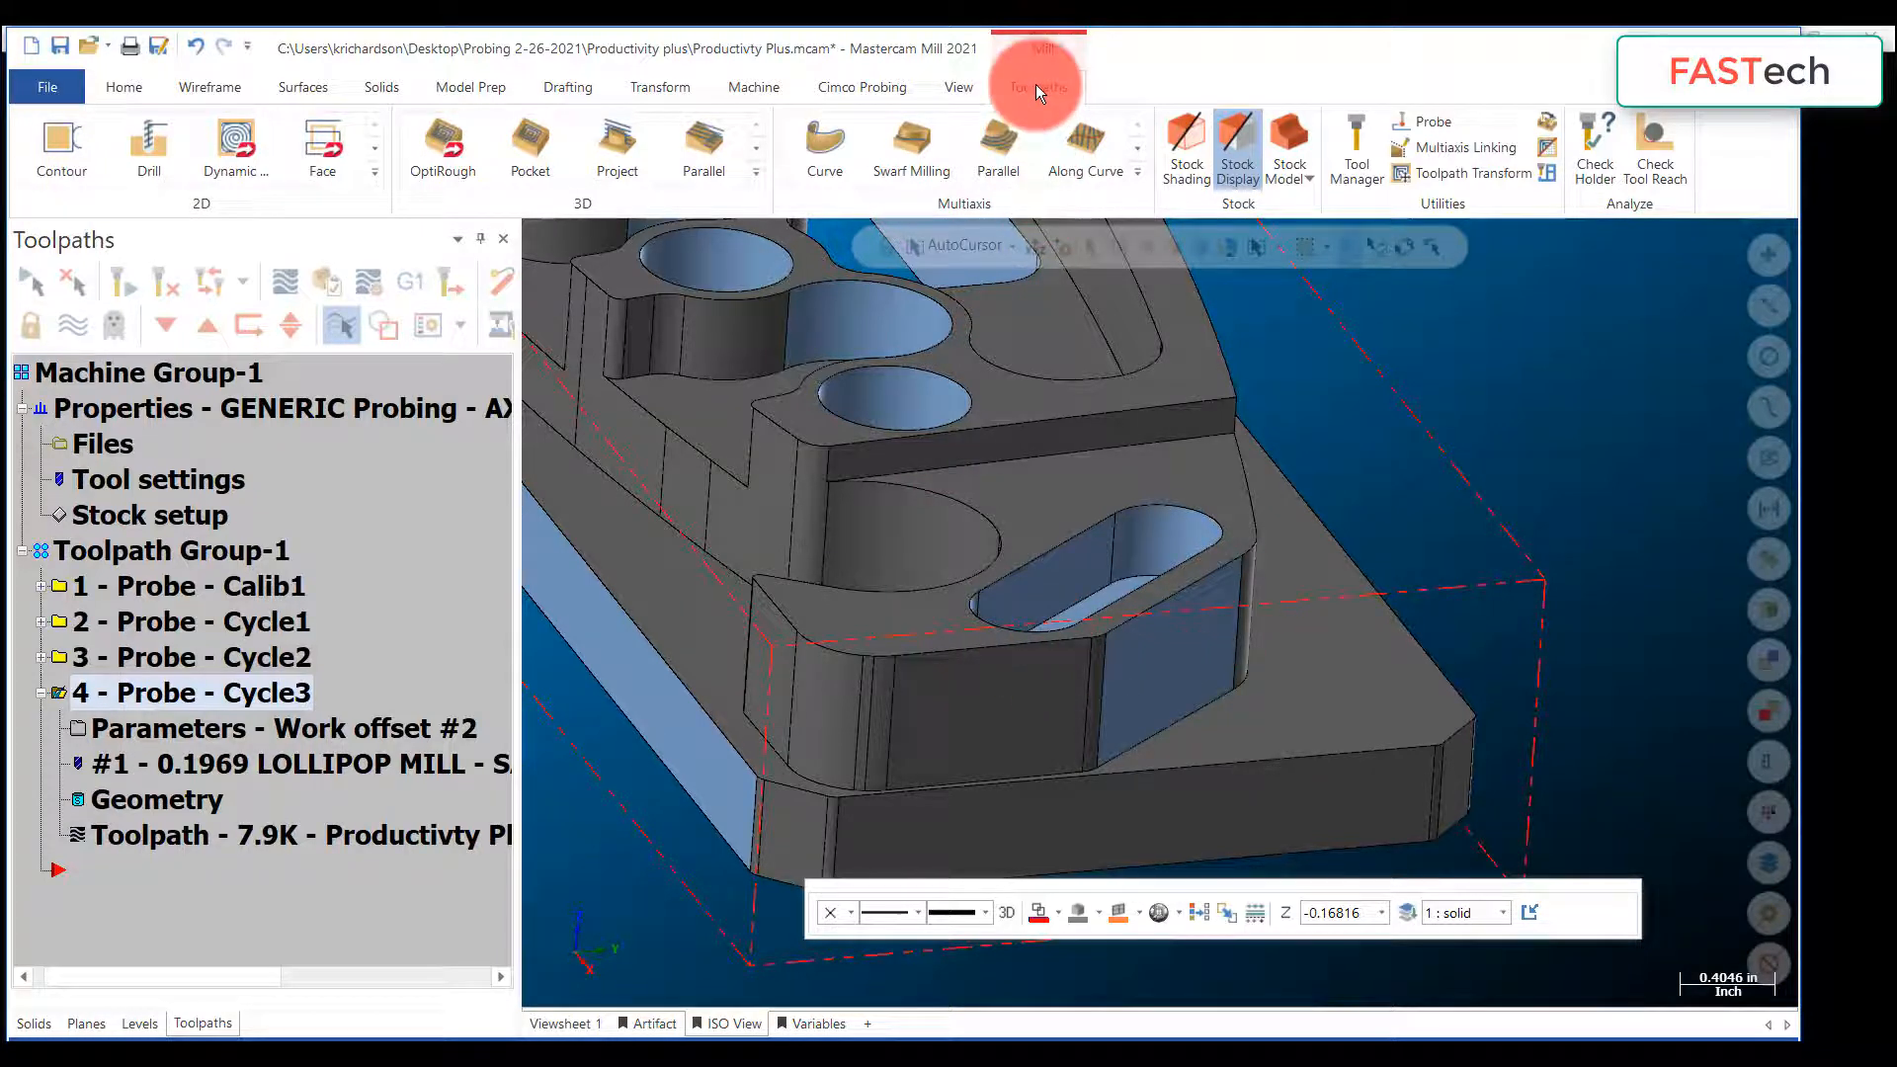
middle_click_drag(1092, 626, 1149, 642)
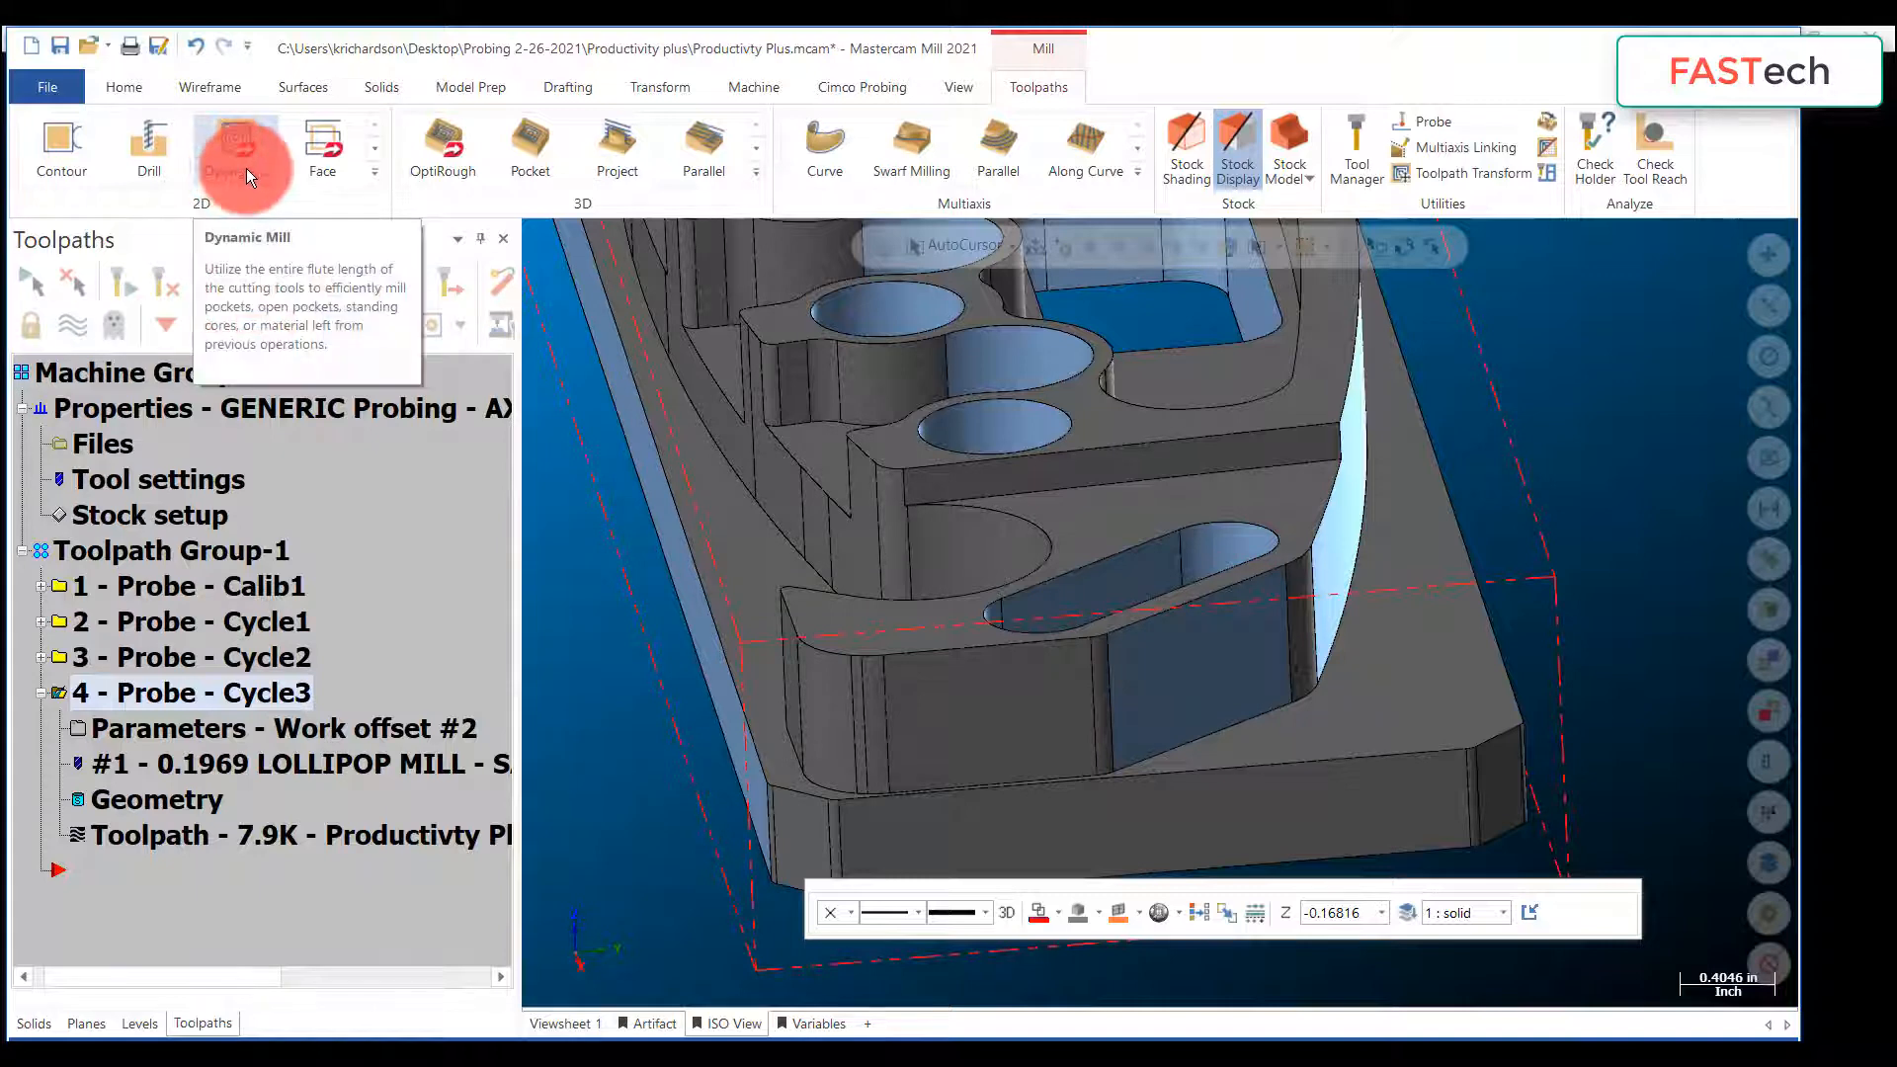
left_click(188, 83)
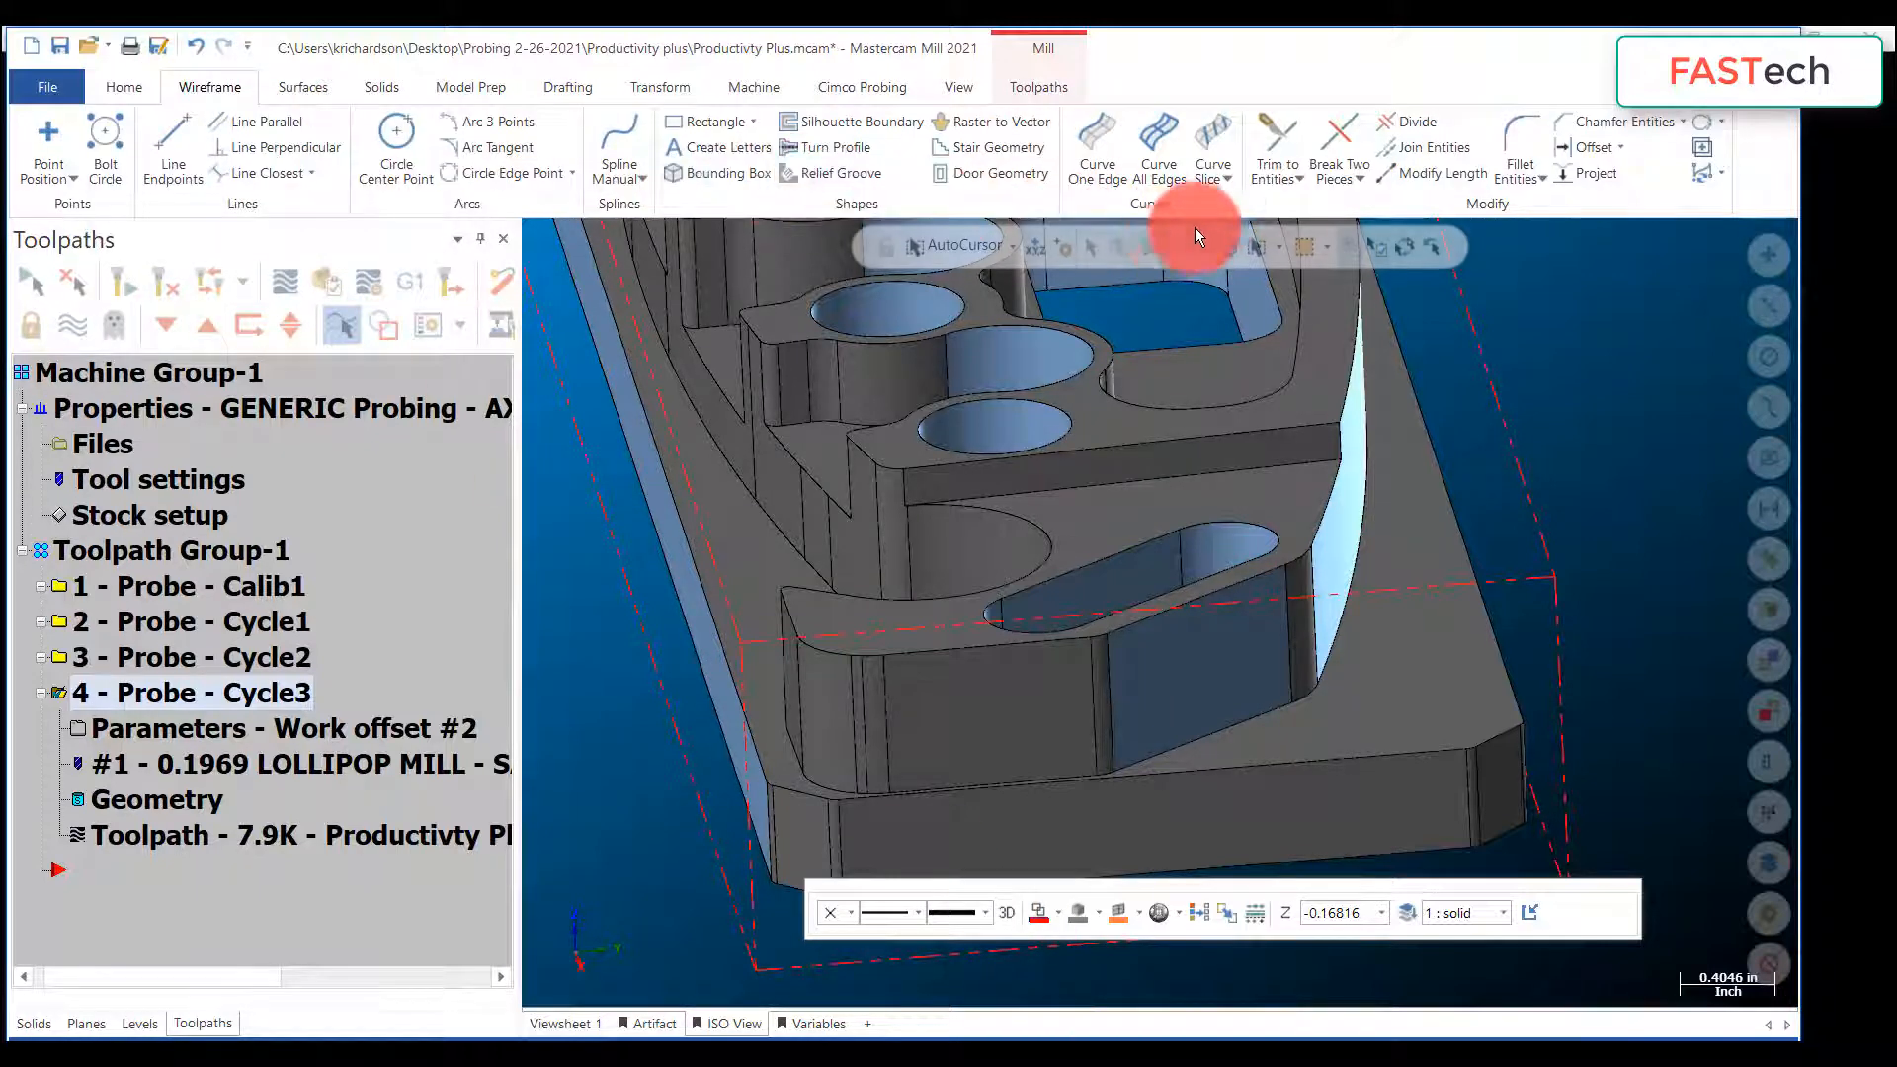
left_click(1225, 181)
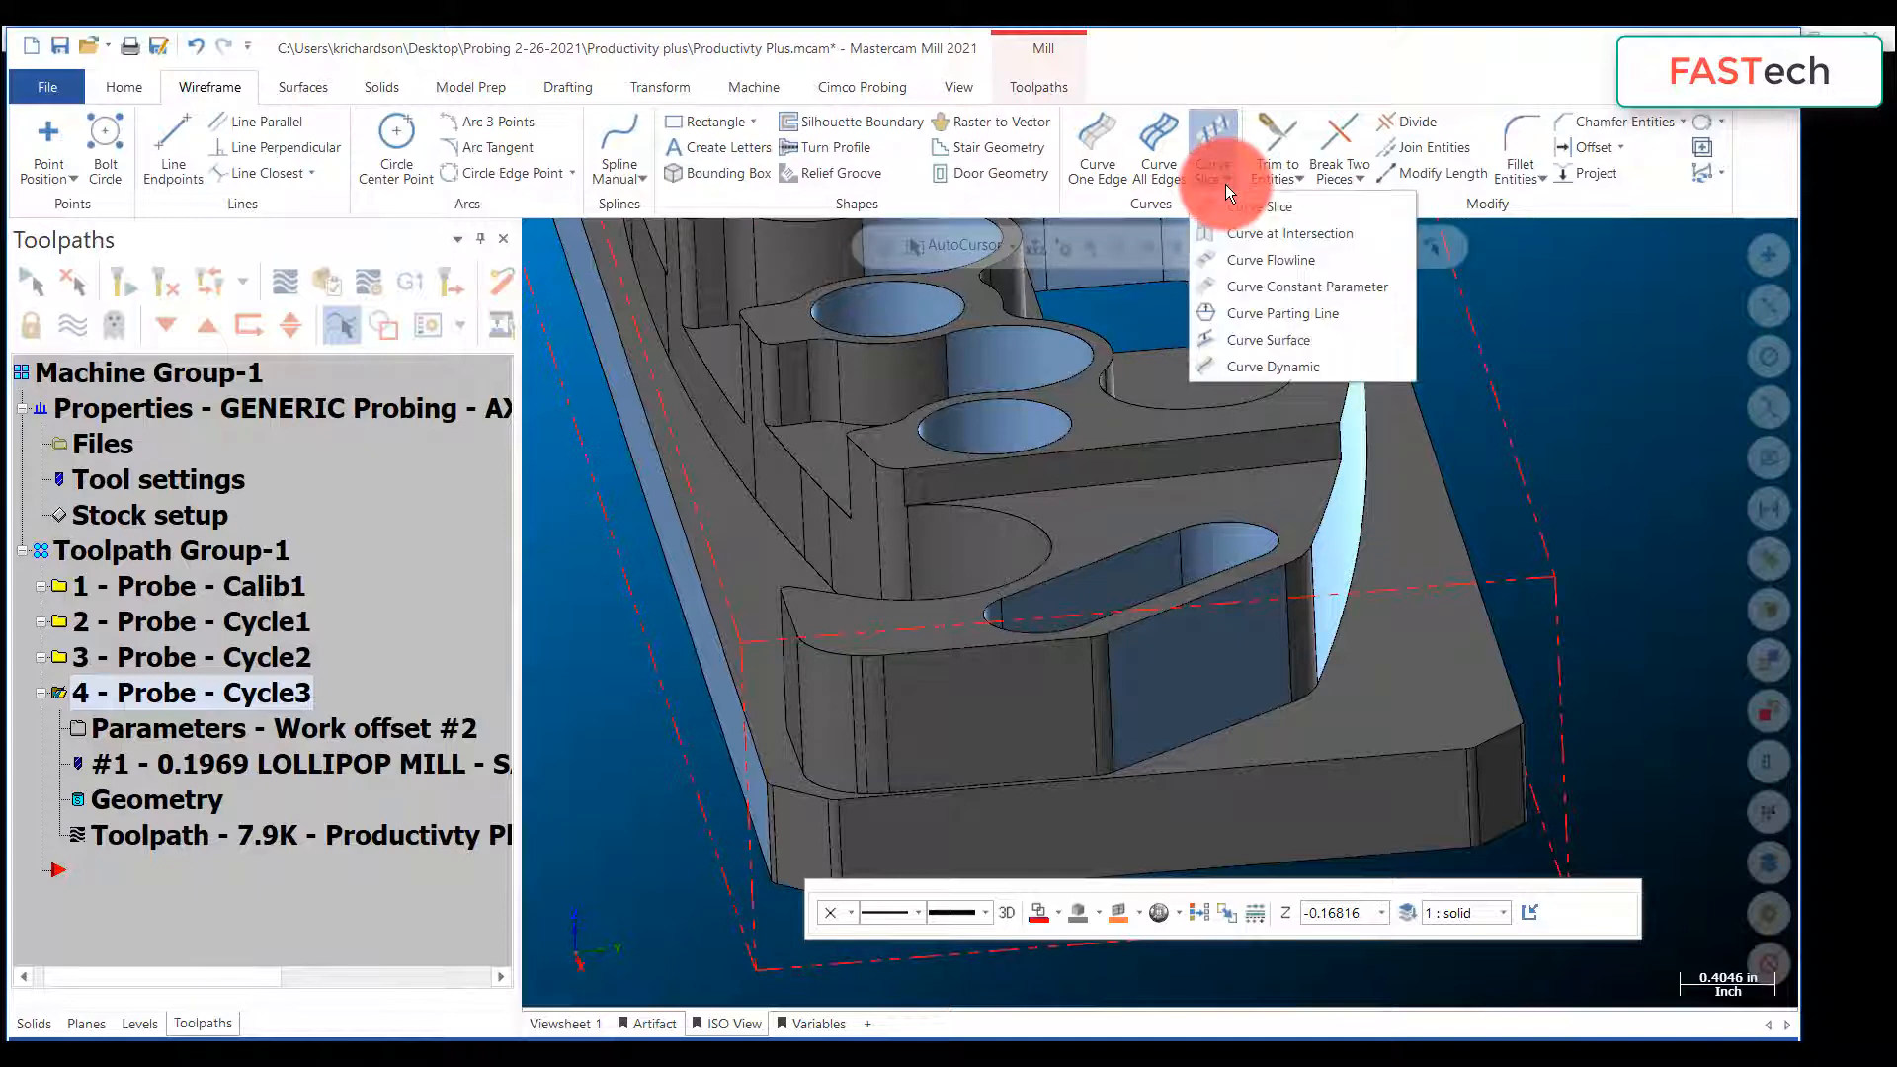
left_click(1245, 263)
left_click(1202, 643)
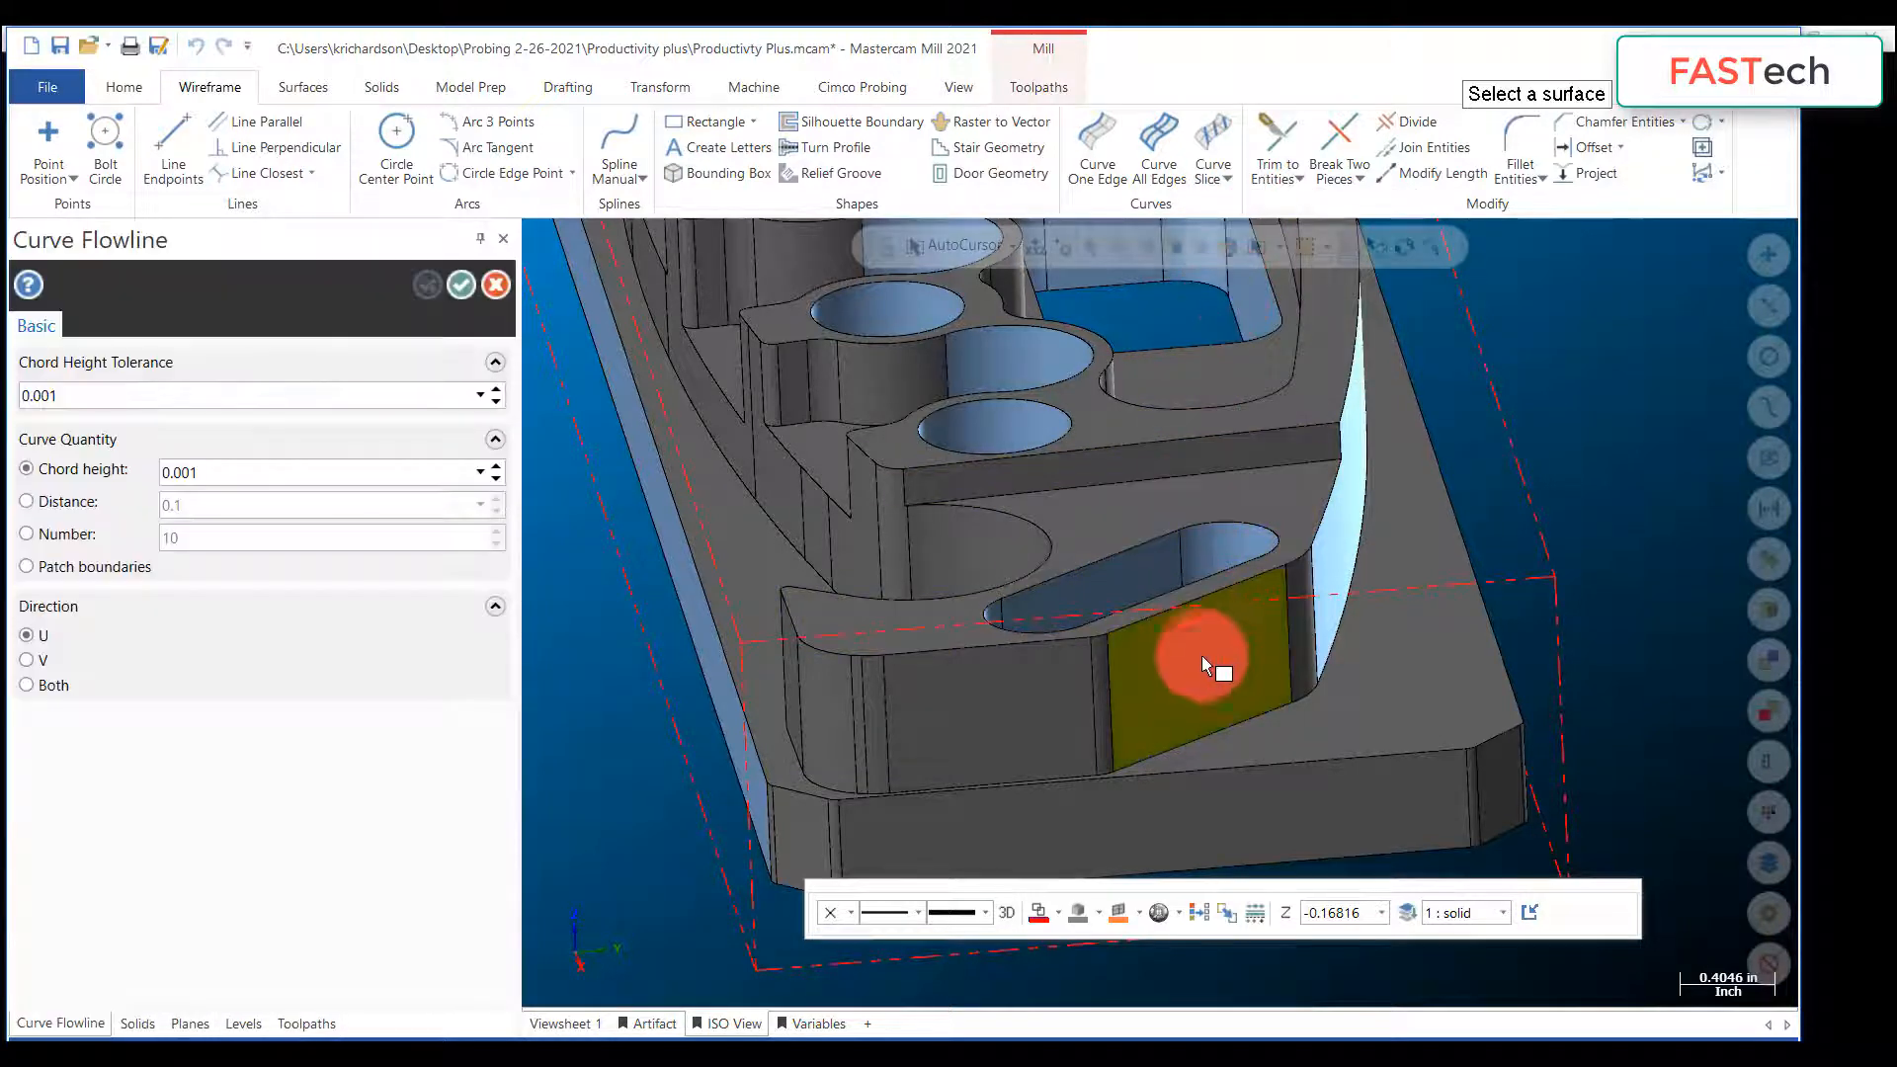
left_click(1203, 662)
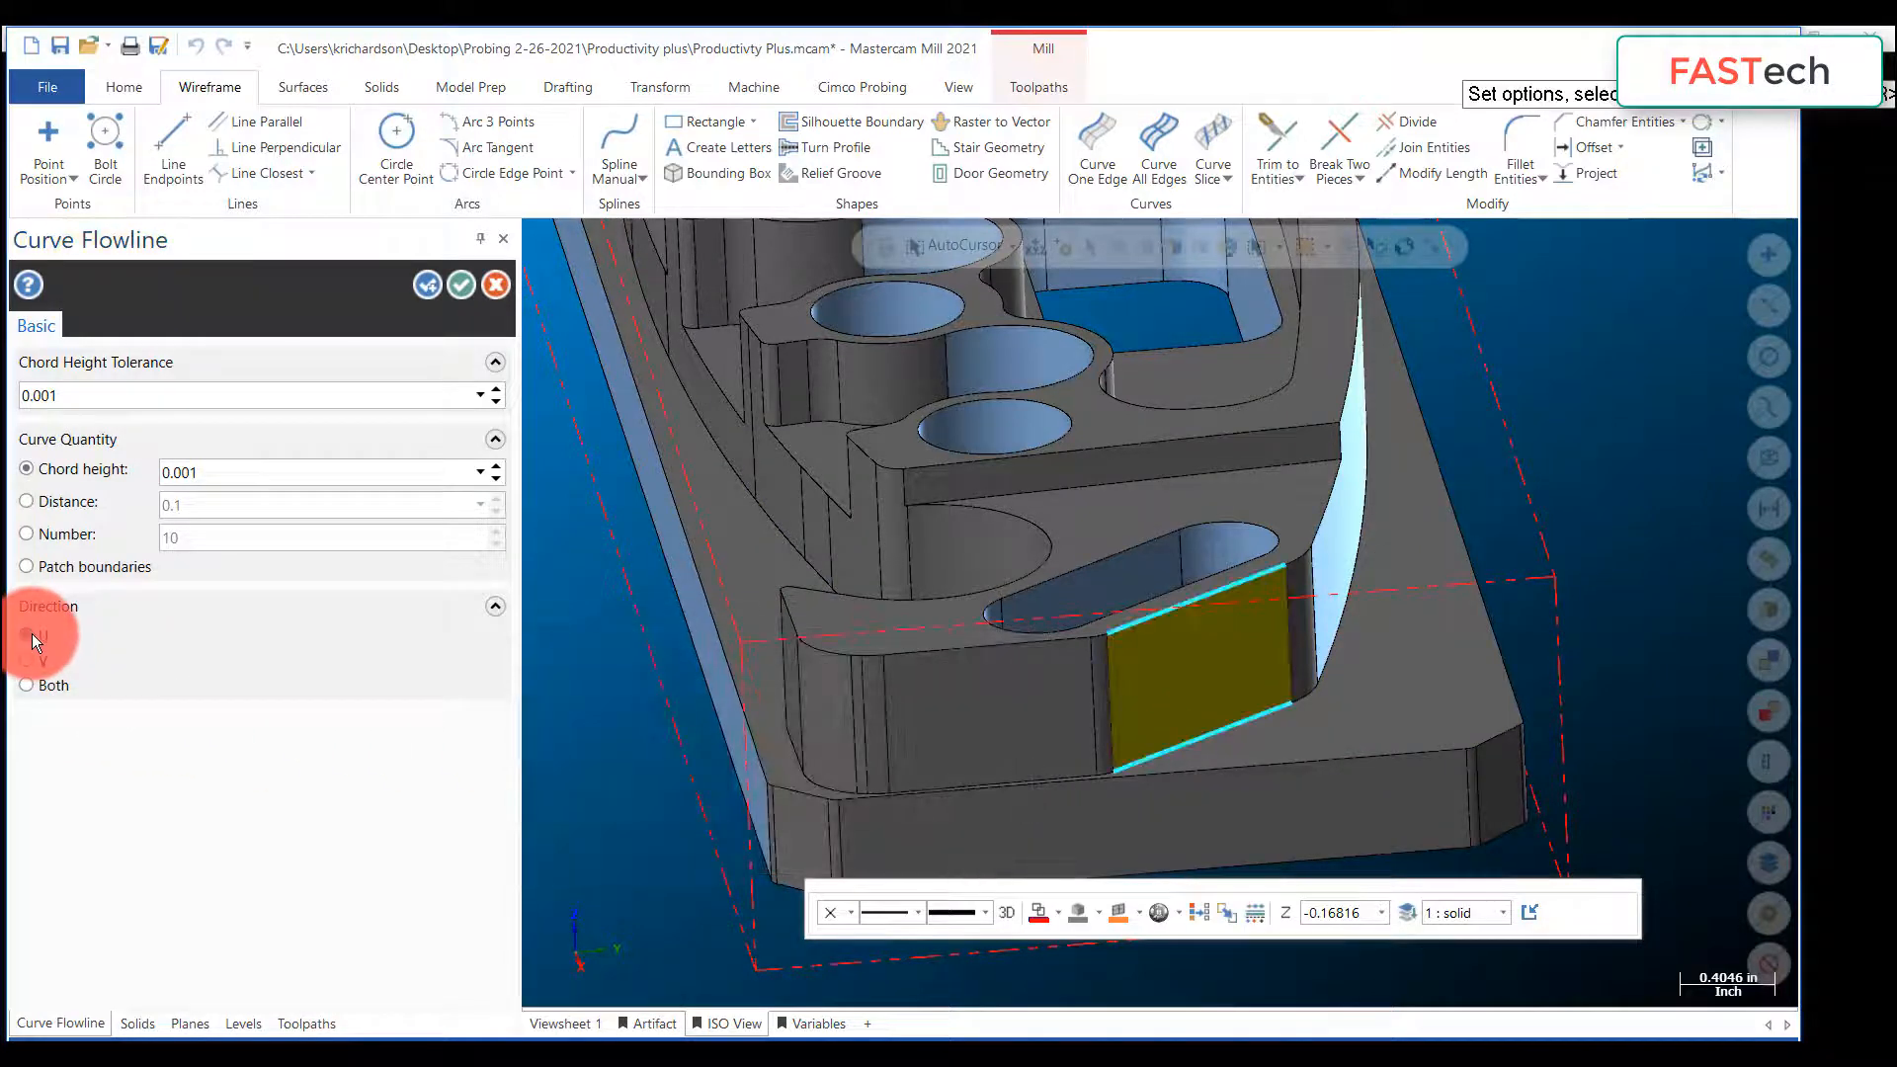
left_click(26, 533)
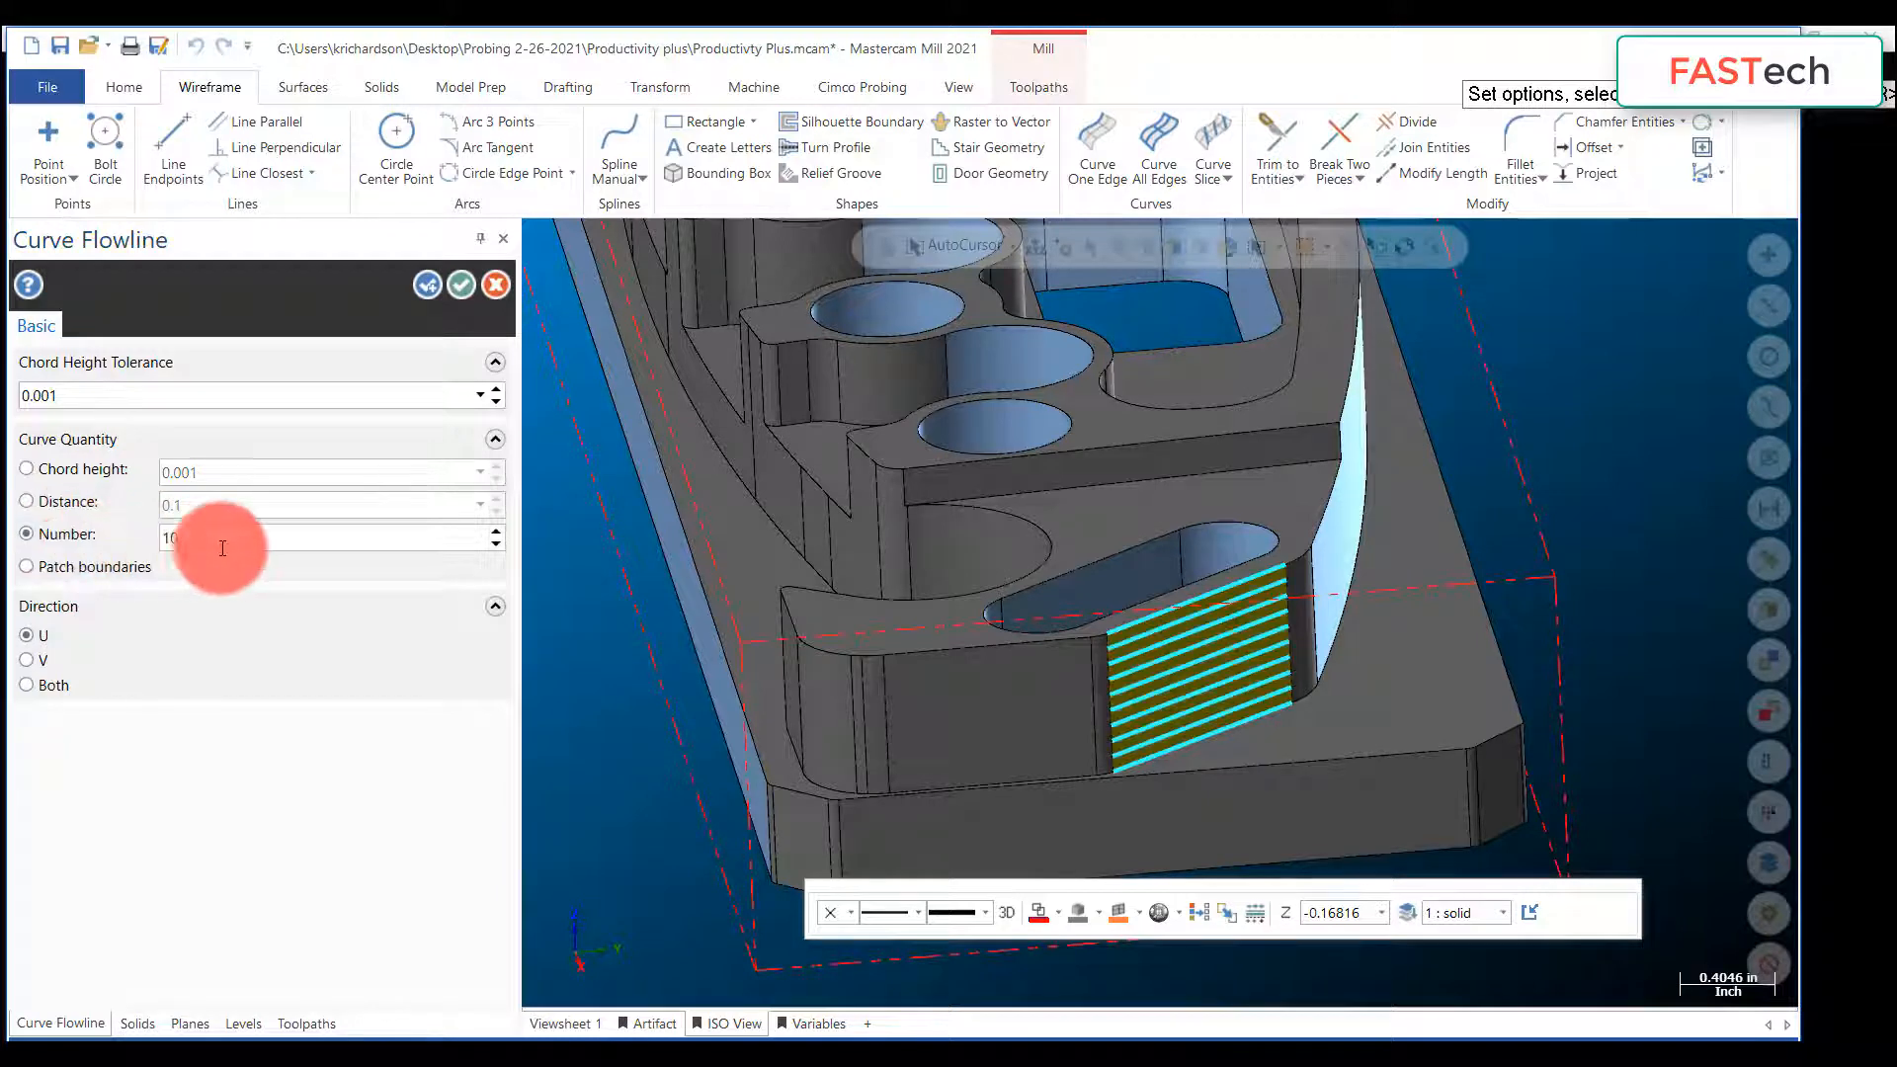
type("3")
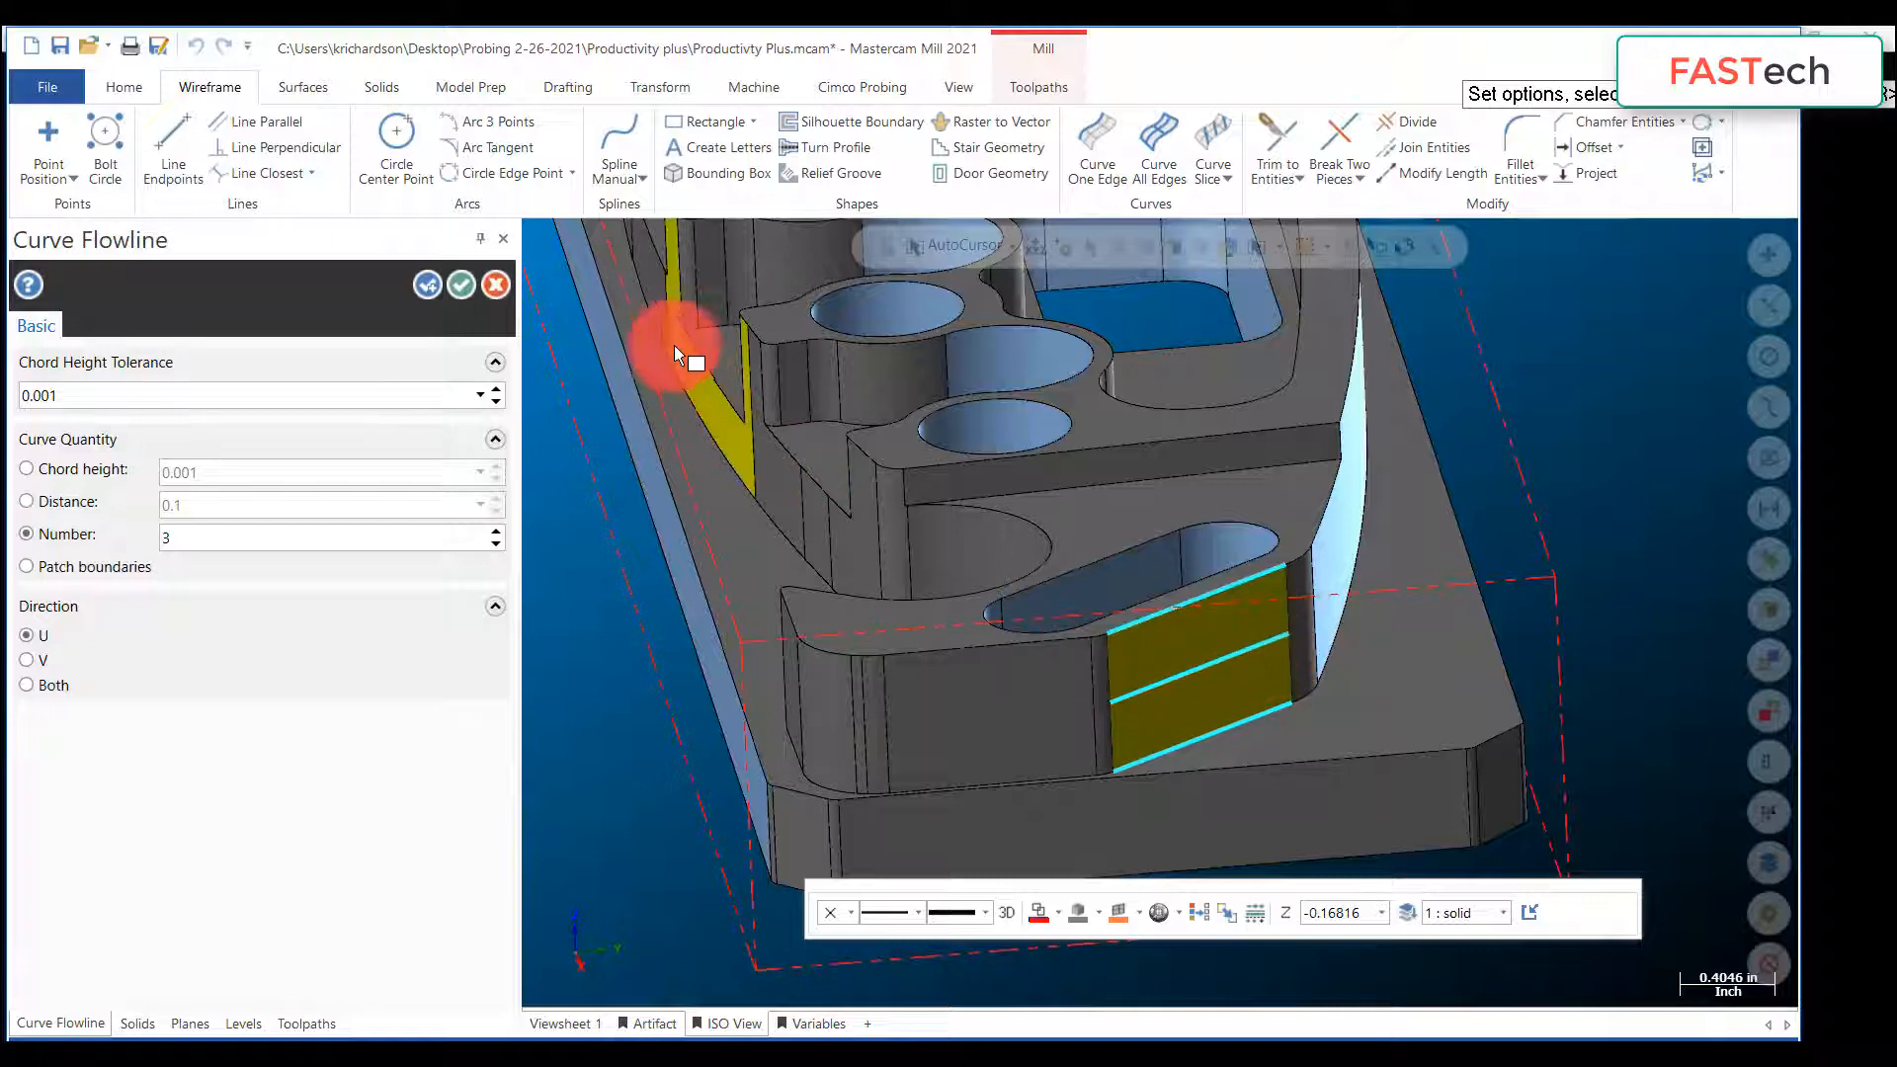
left_click(461, 285)
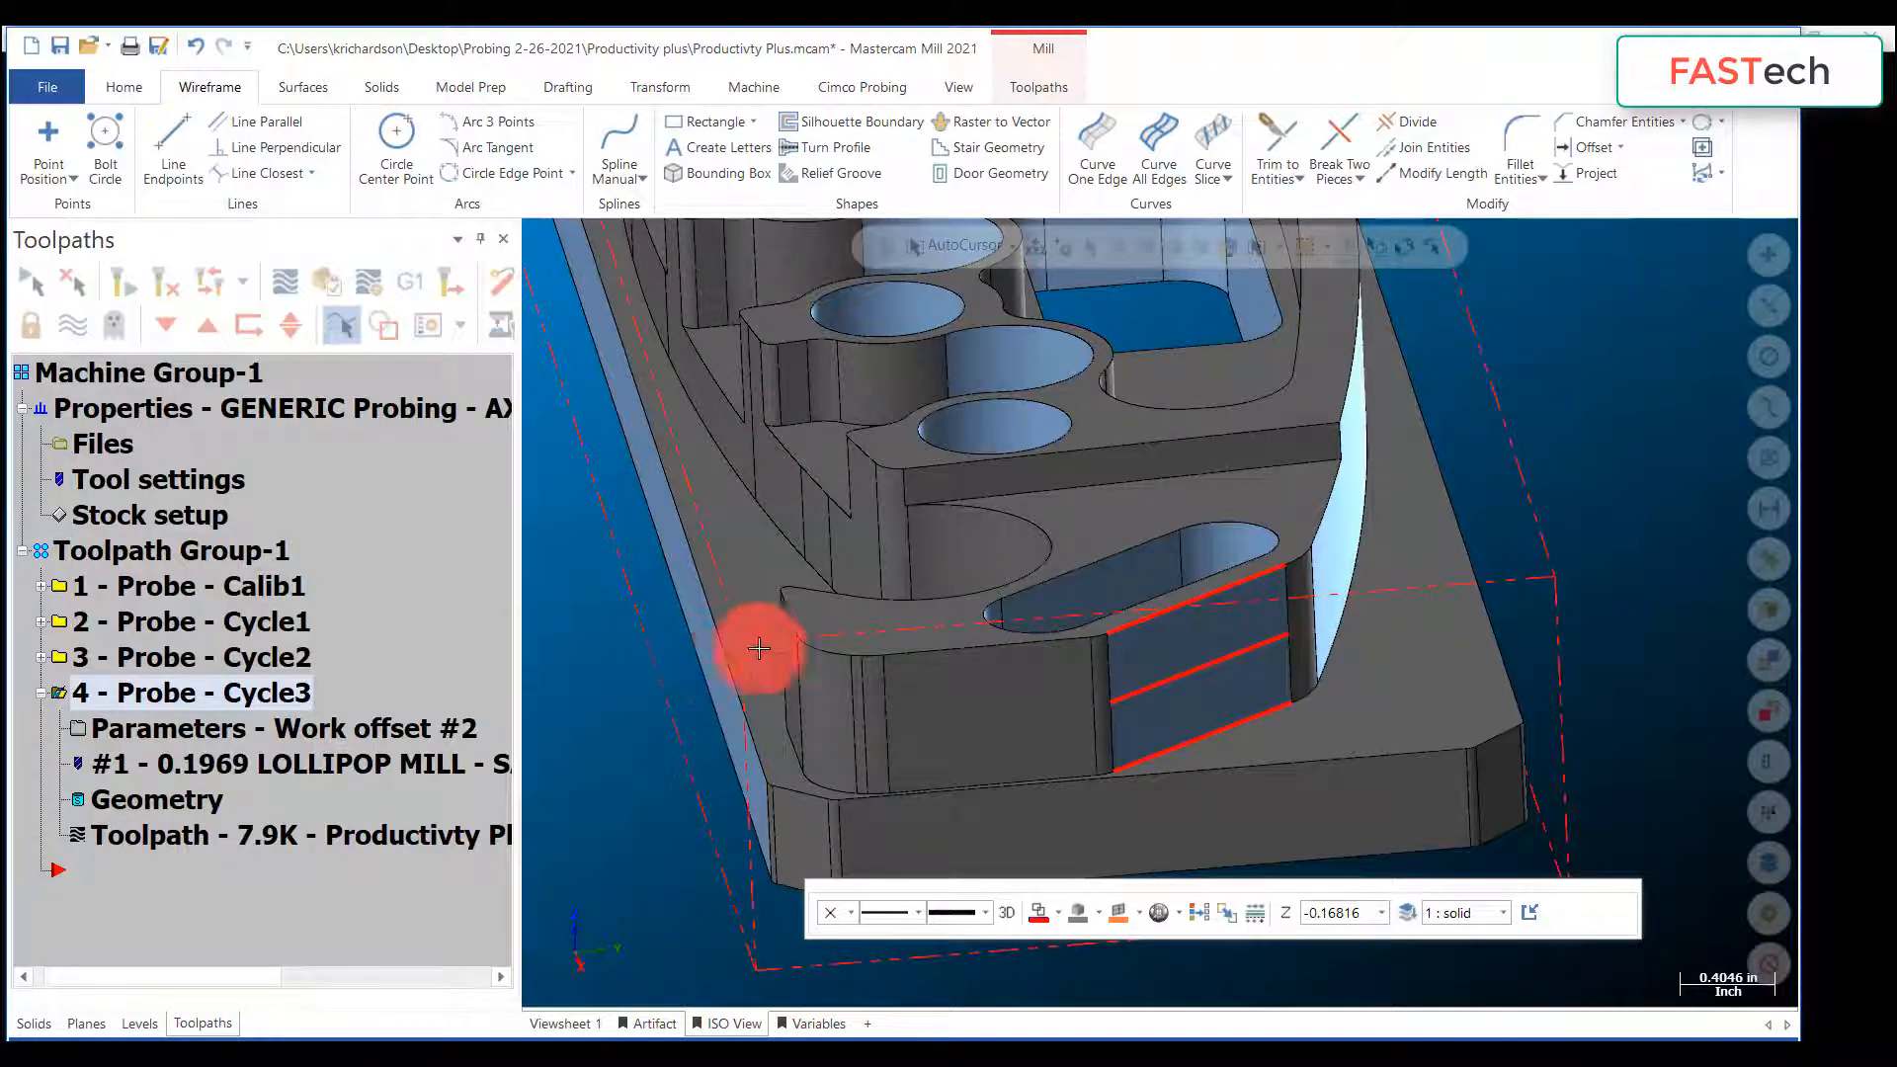
Step: Place segment points along the middle flowline curve of the angled wall at a distance of 0.125
left_click(75, 181)
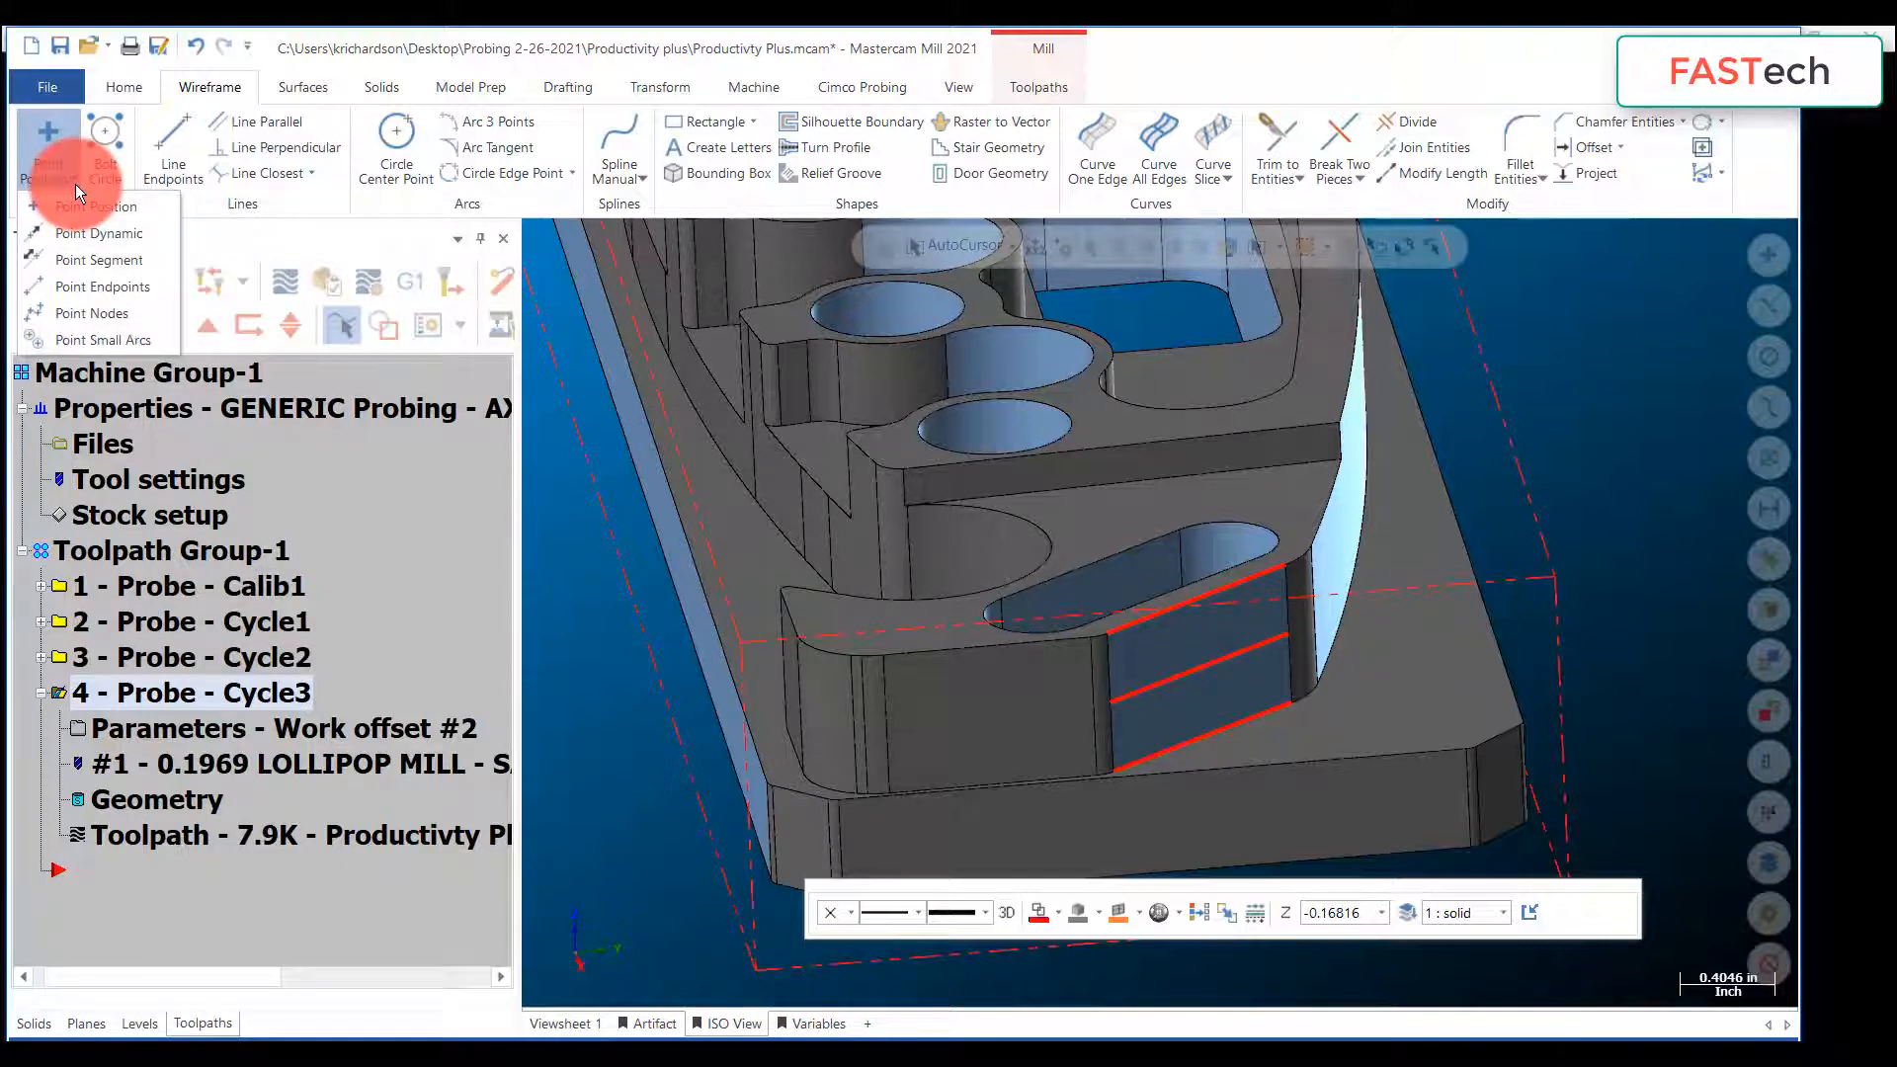
left_click(103, 260)
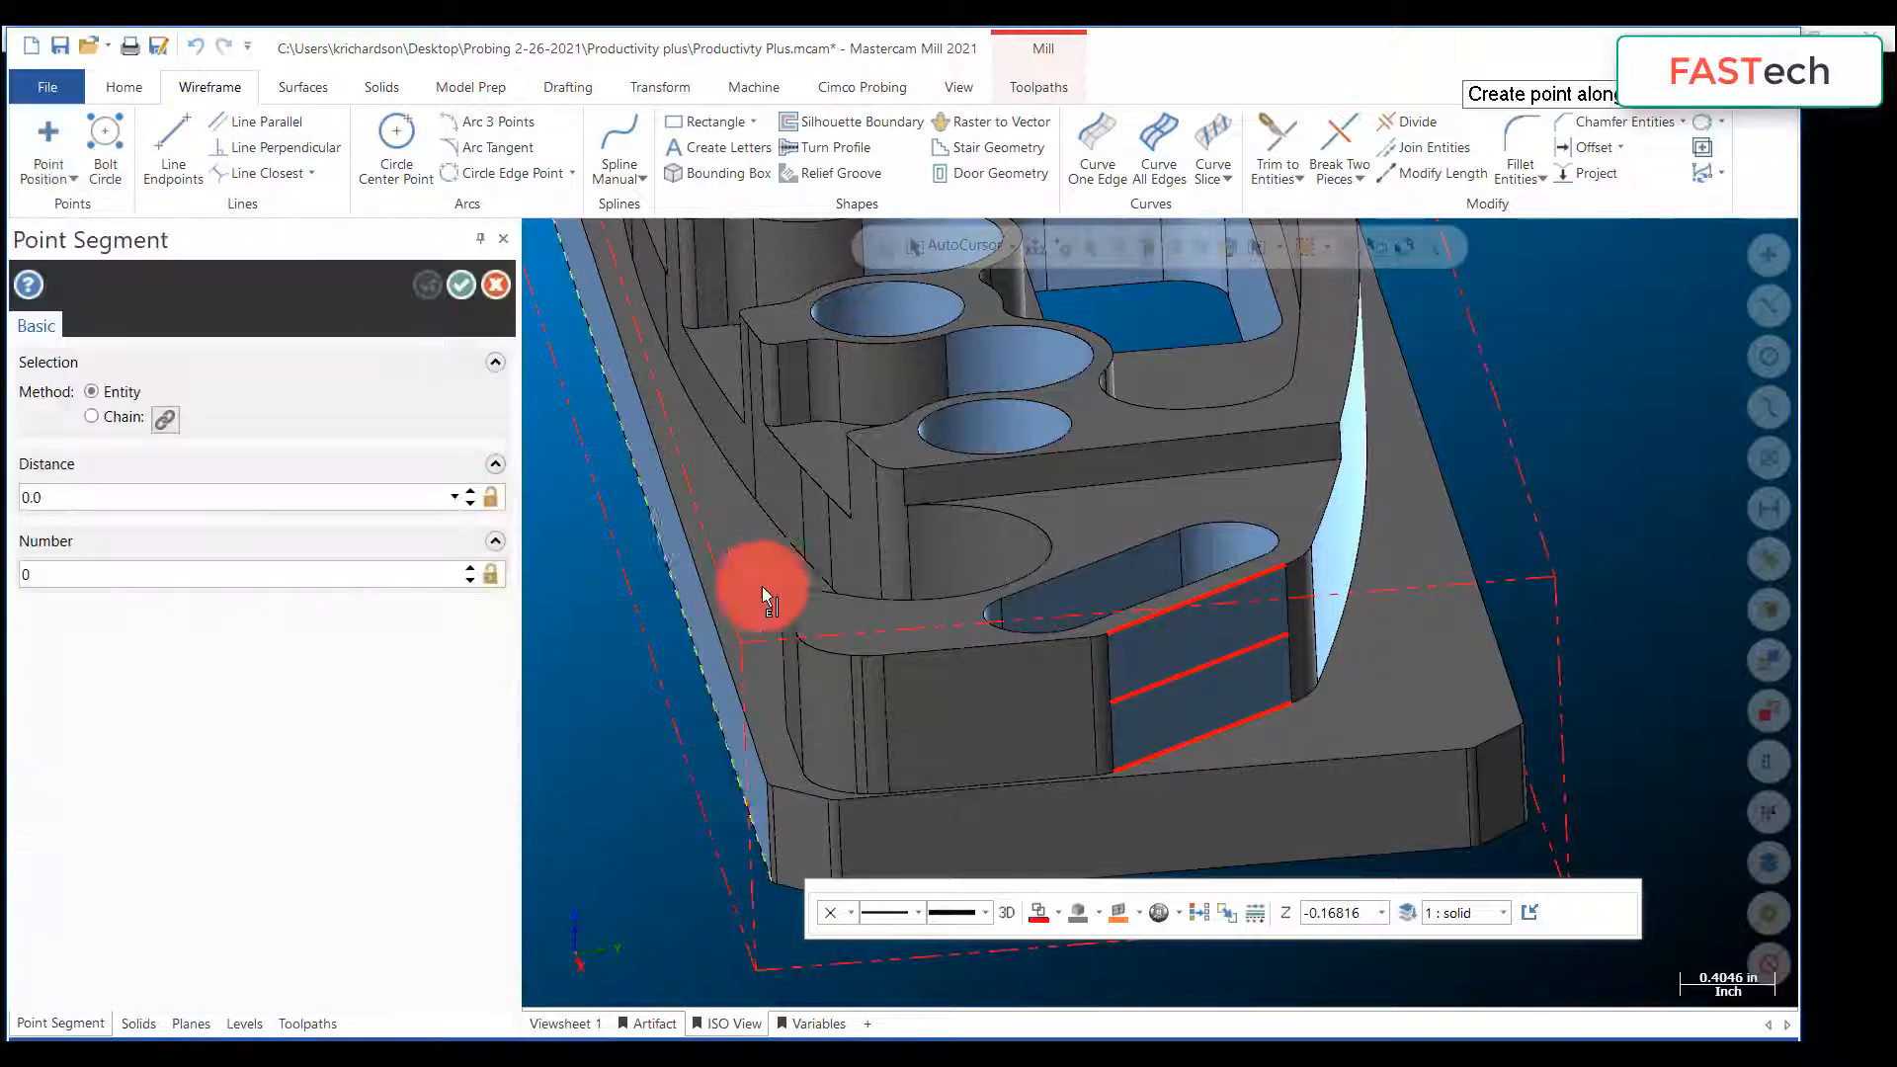
left_click(1193, 675)
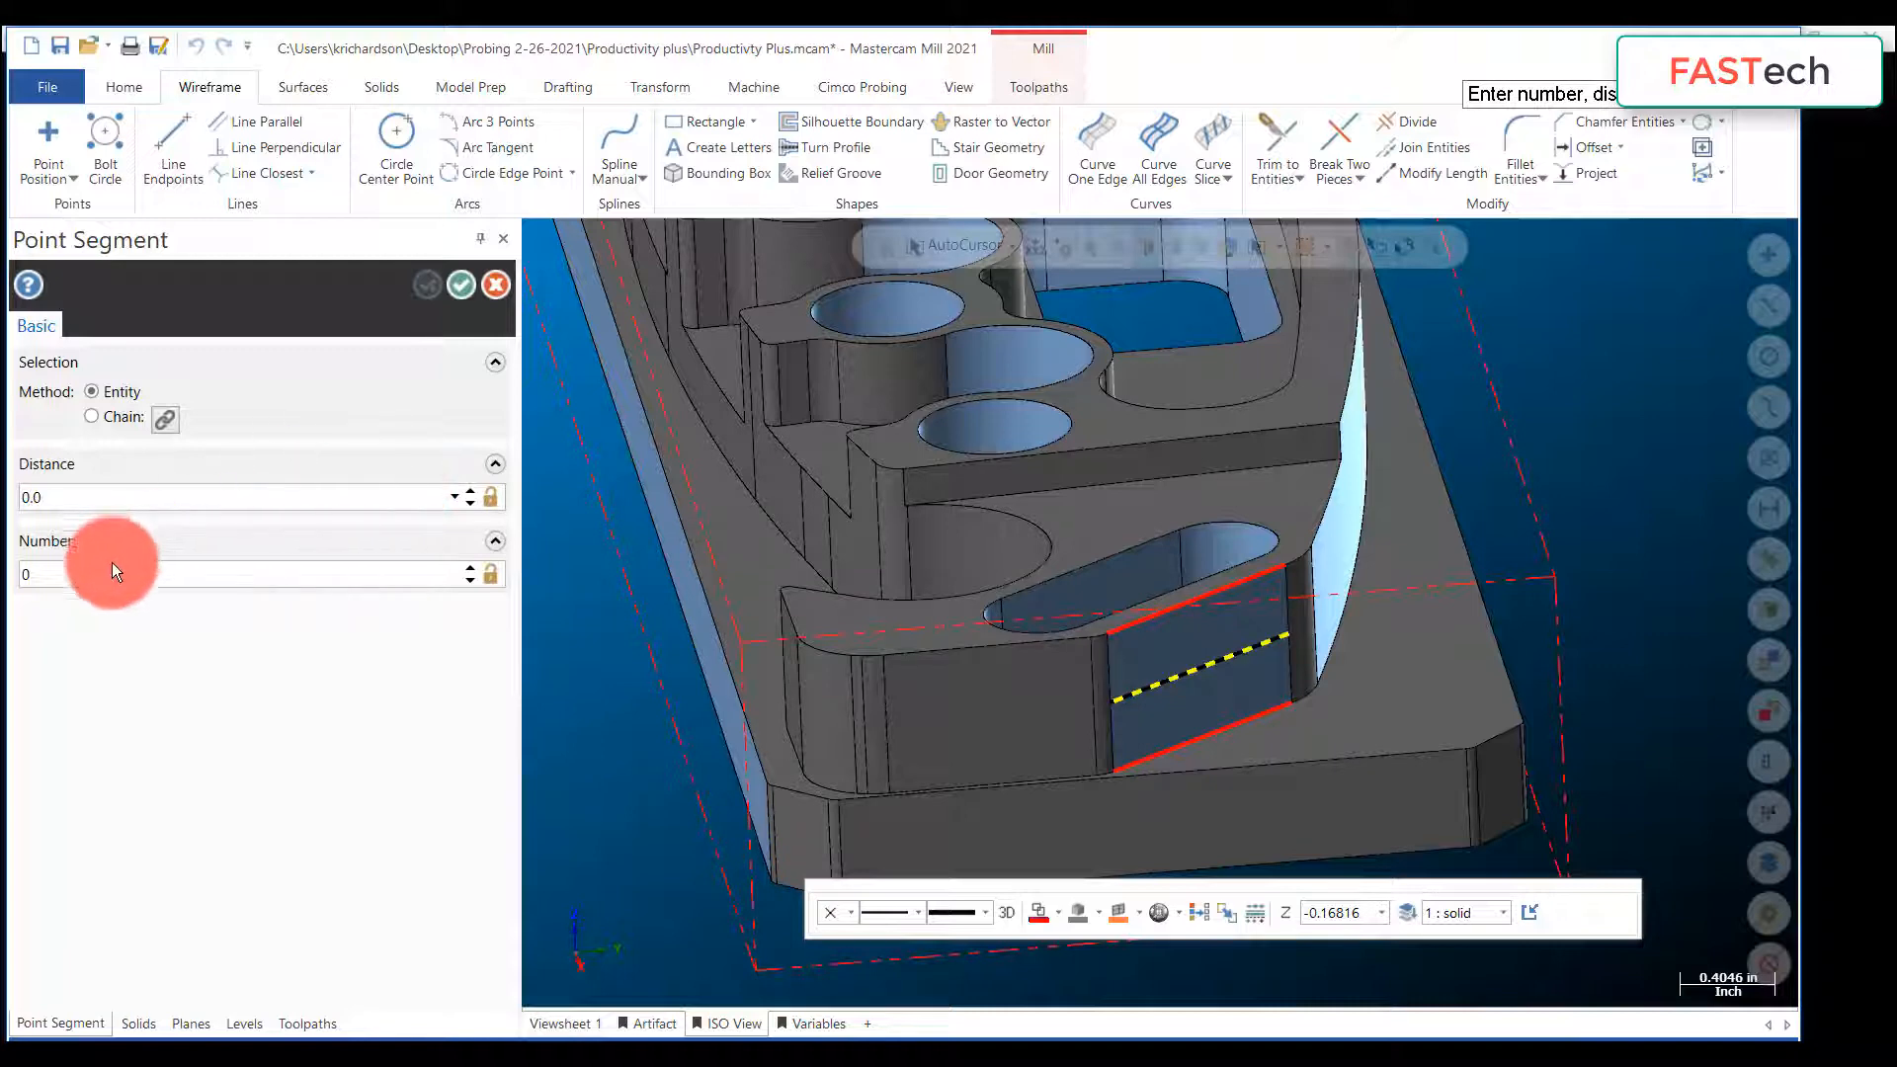
left_click(60, 496)
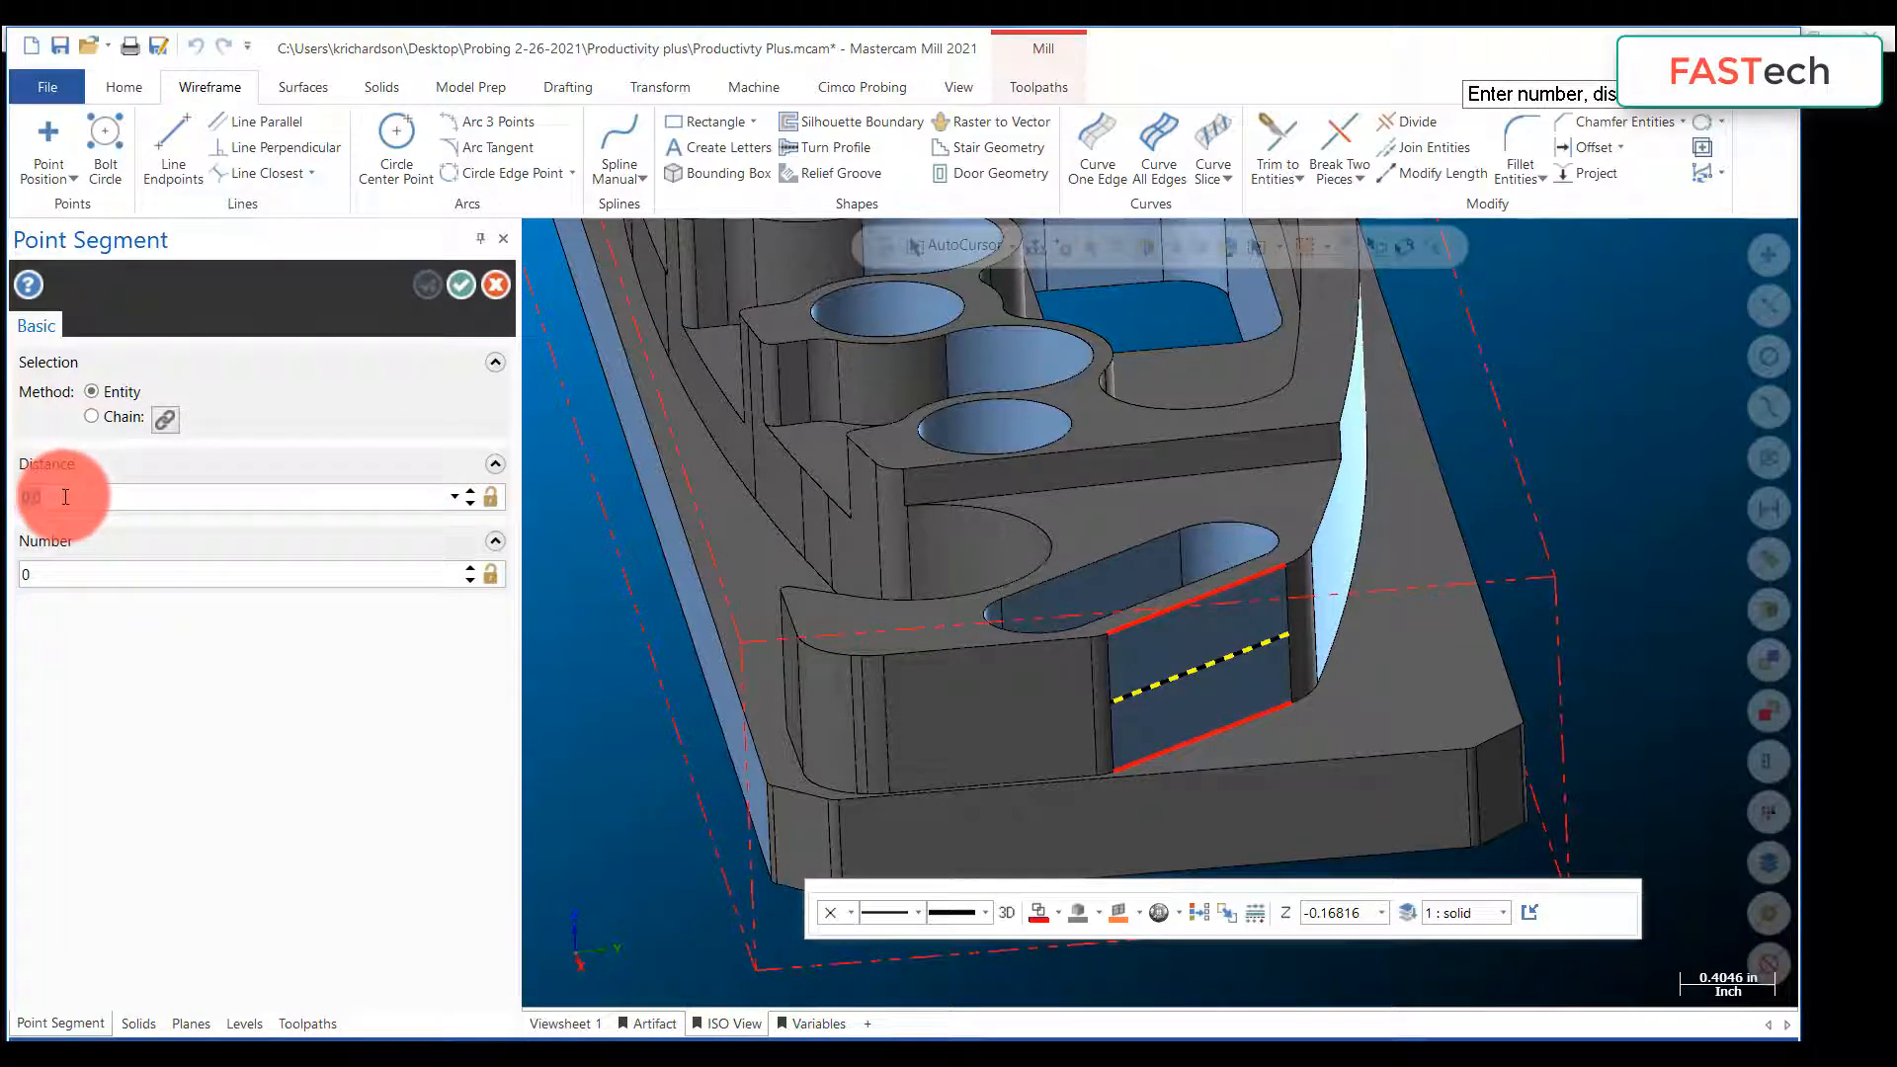
type("0.125")
left_click(461, 285)
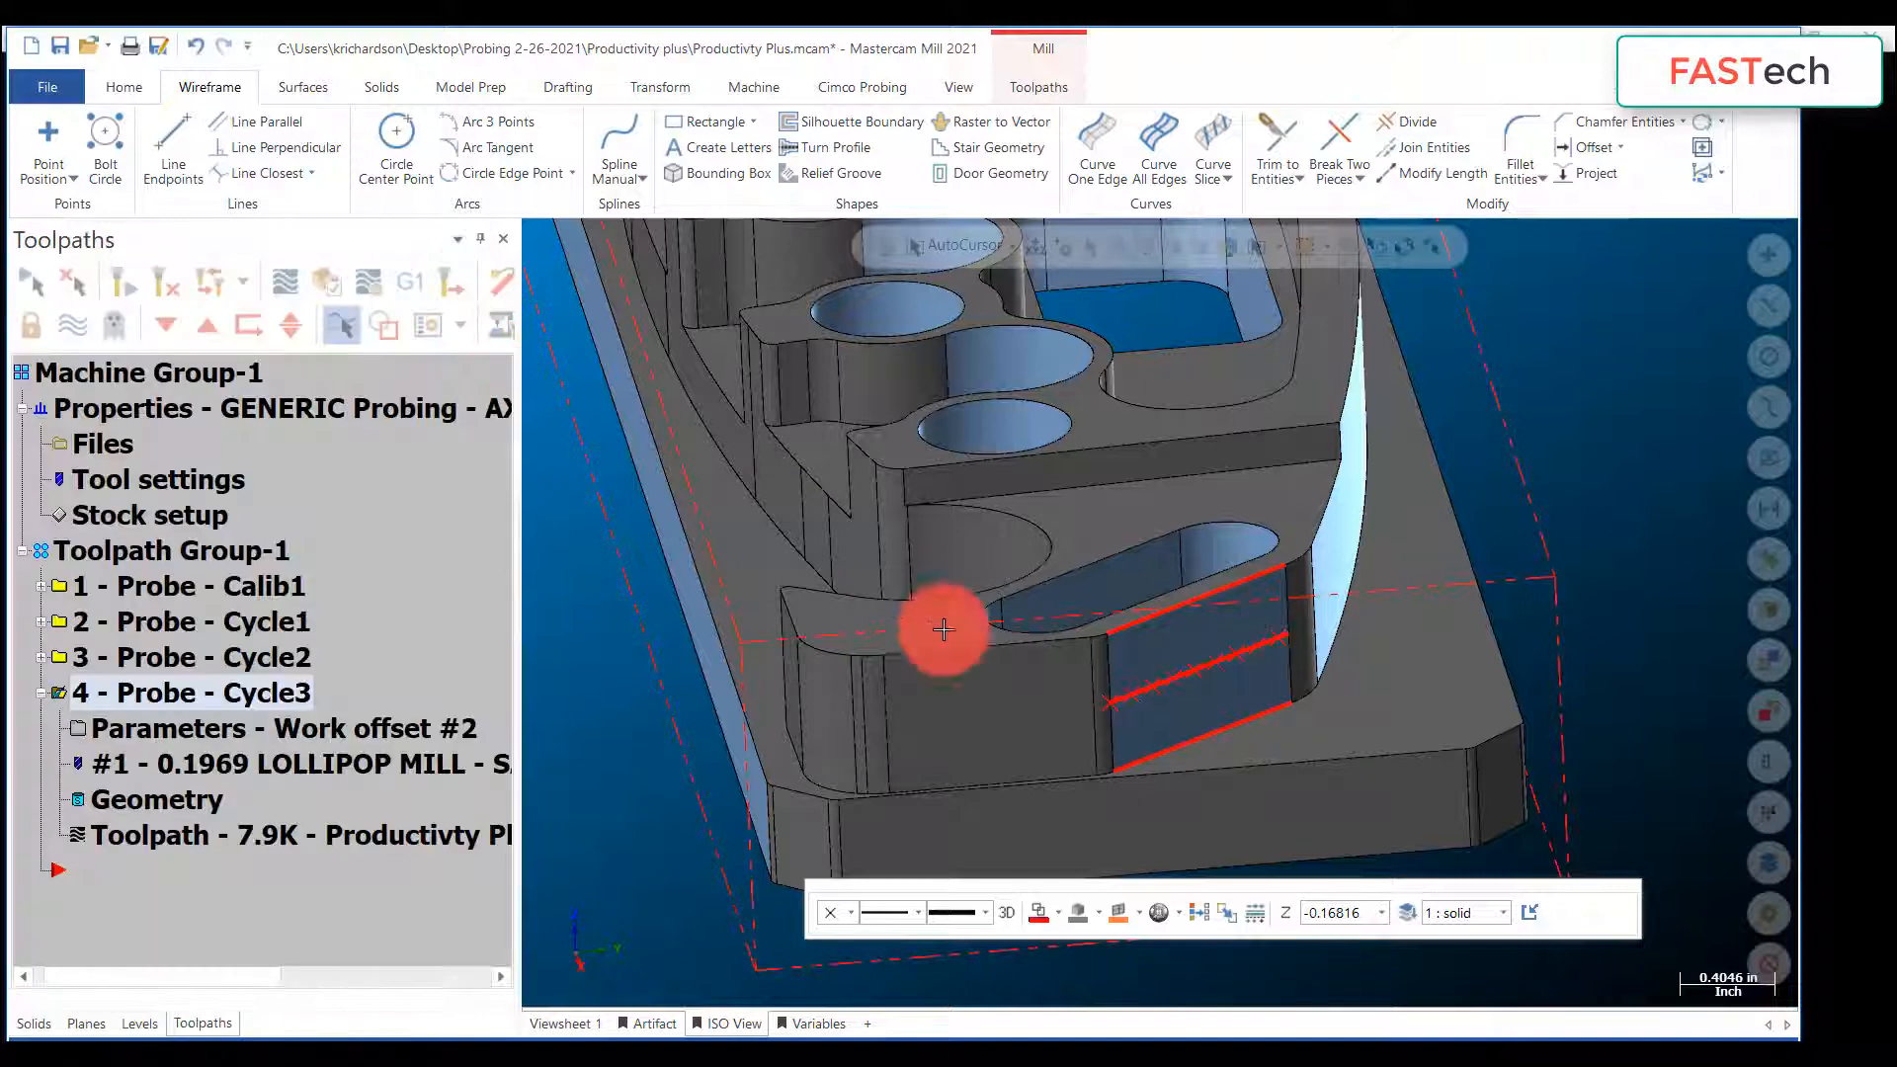
Step: Delete the three flowline curves from the angled wall, leaving only the points
scroll(1127, 692, "up", 5)
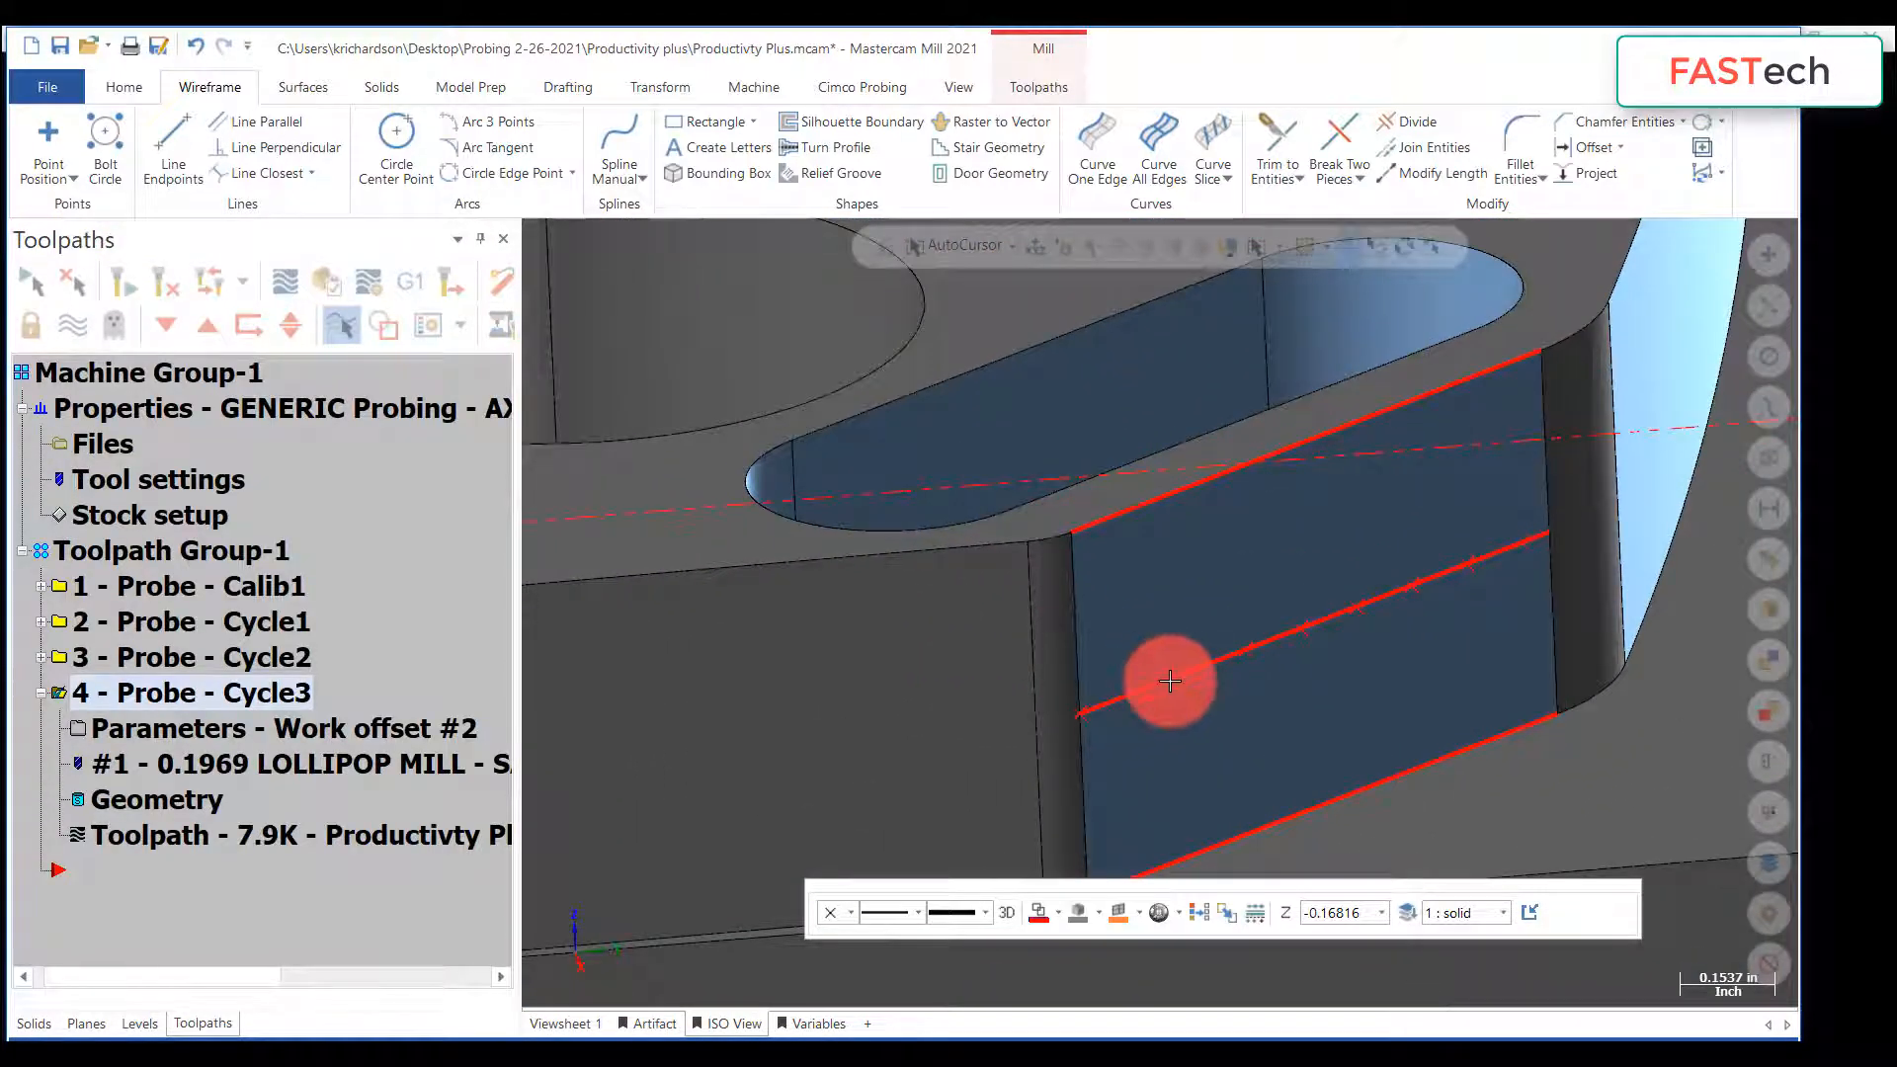
left_click(1164, 679)
left_click(1143, 500)
left_click(1282, 818)
key("Delete")
scroll(1321, 791, "up", 1)
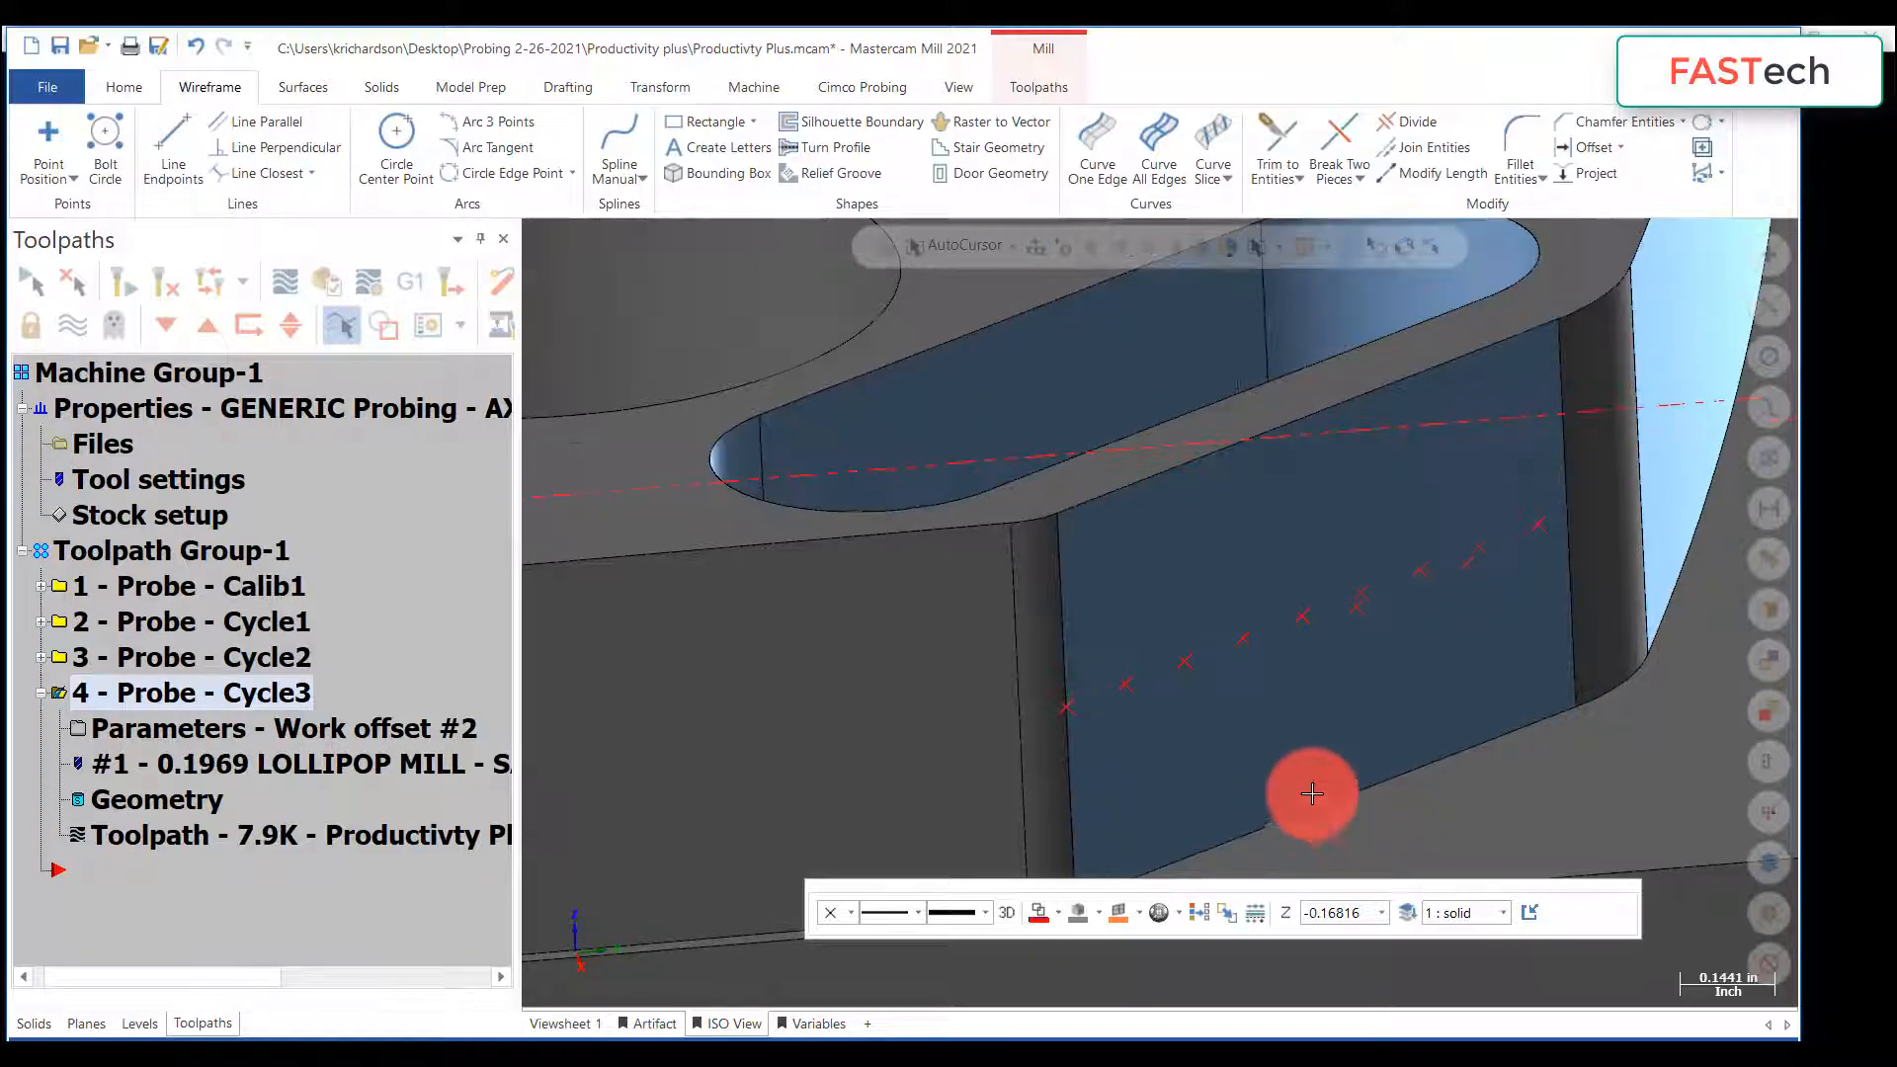
scroll(1140, 551, "down", 10)
scroll(1165, 614, "down", 2)
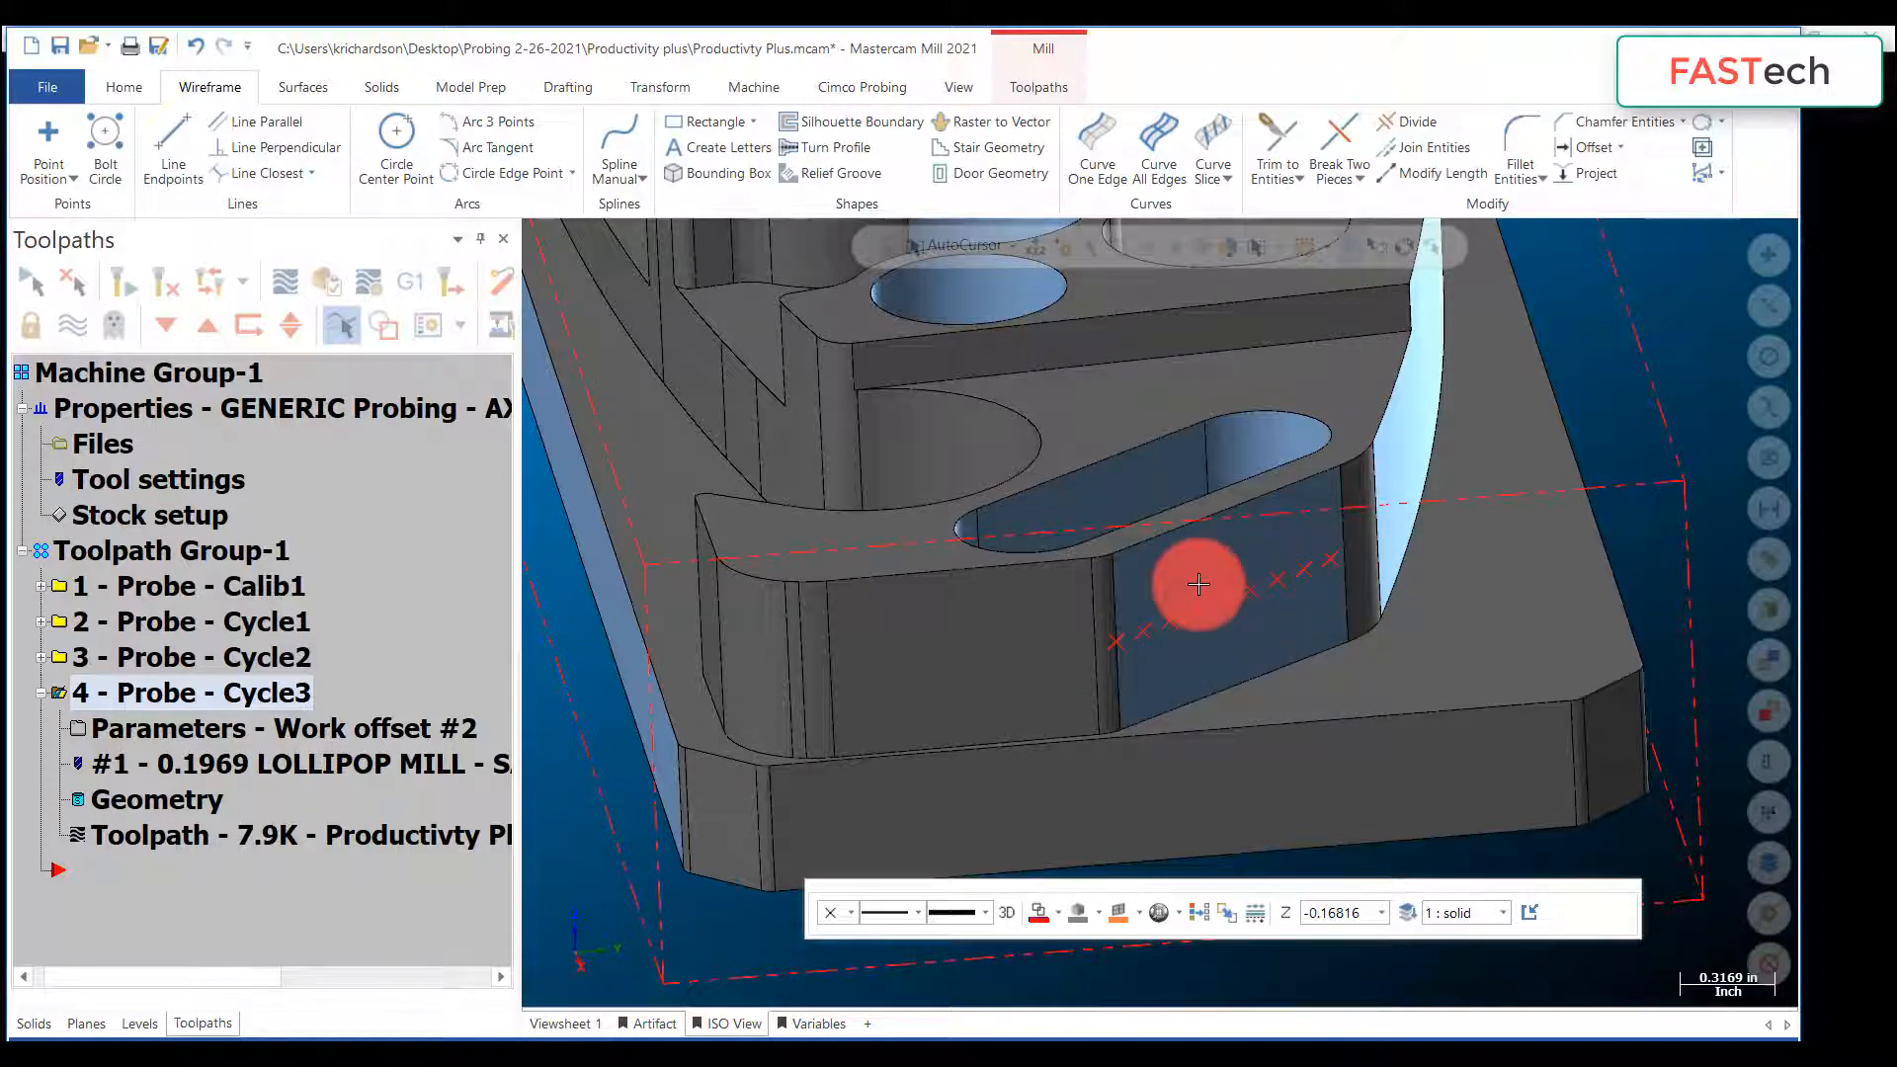
scroll(1198, 584, "down", 2)
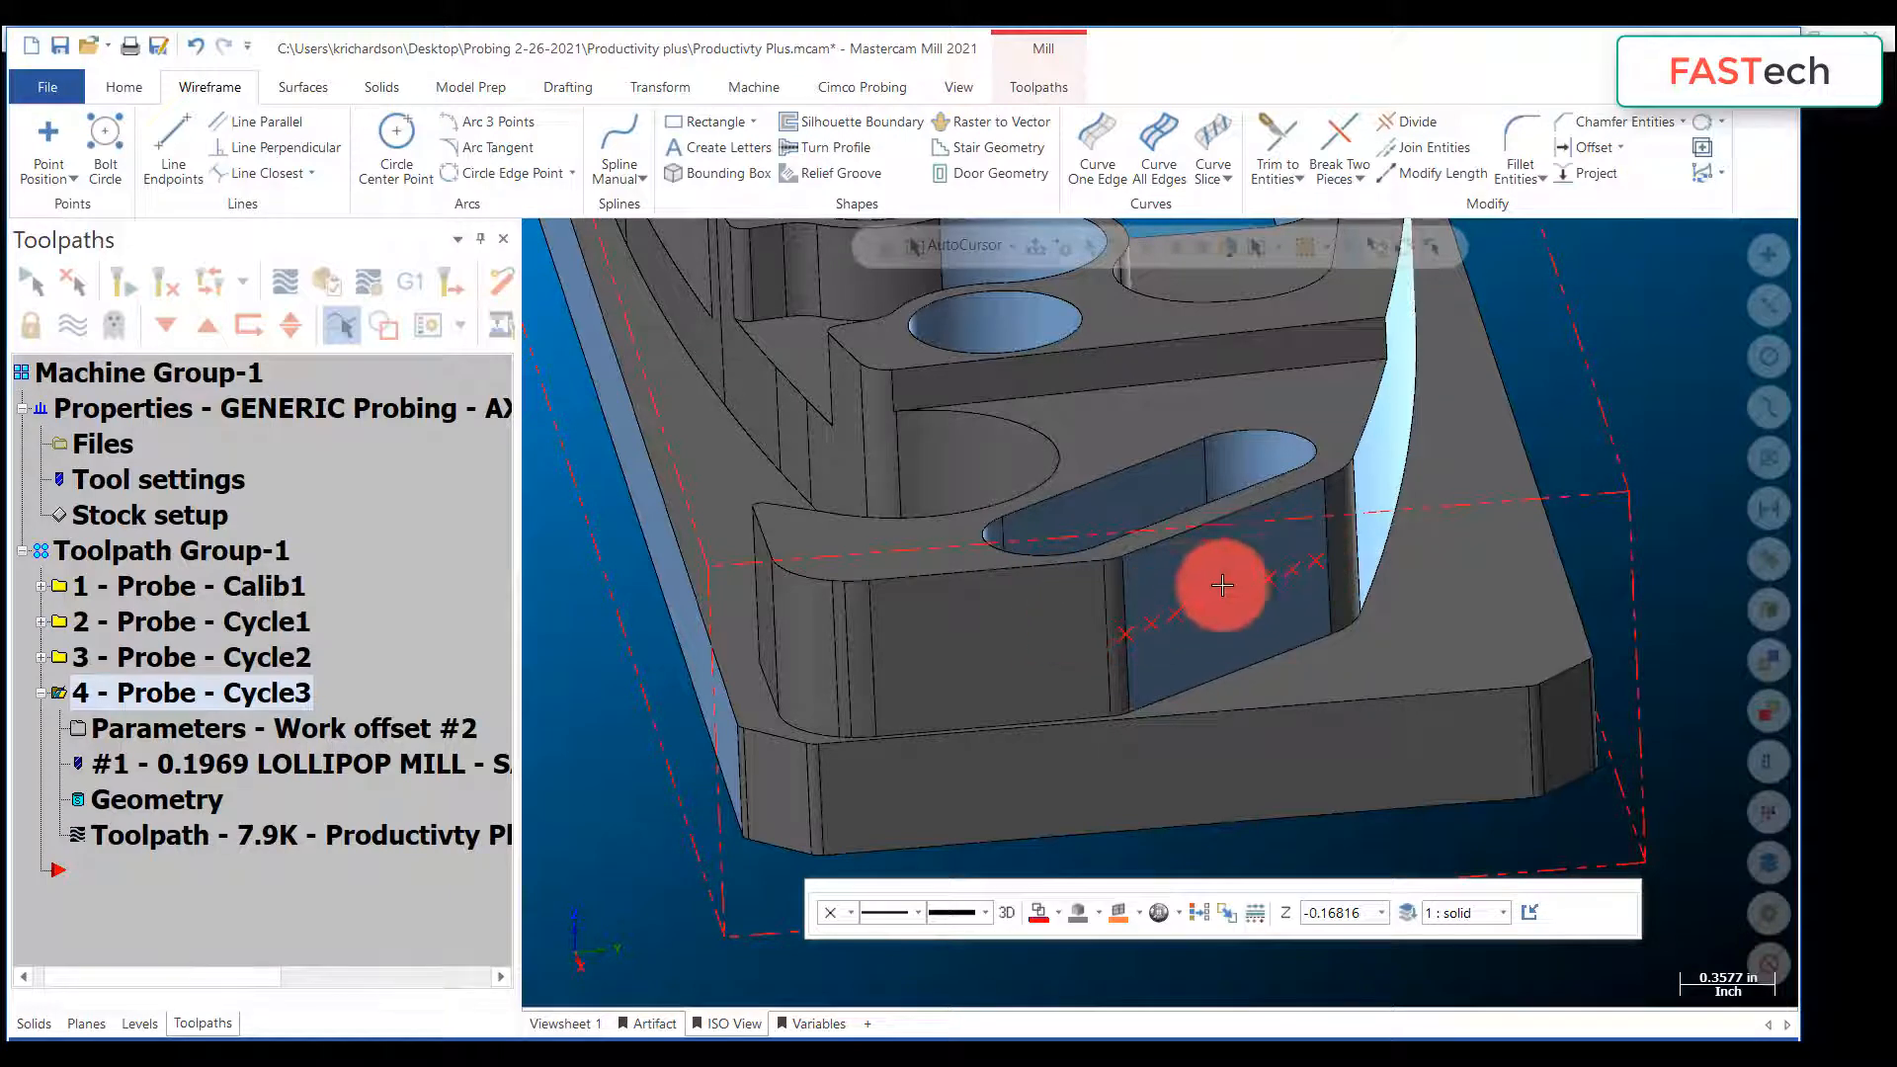
Step: Create a new probe operation with a measured line on the upper edge of the angled wall beside the slot
left_click(1034, 87)
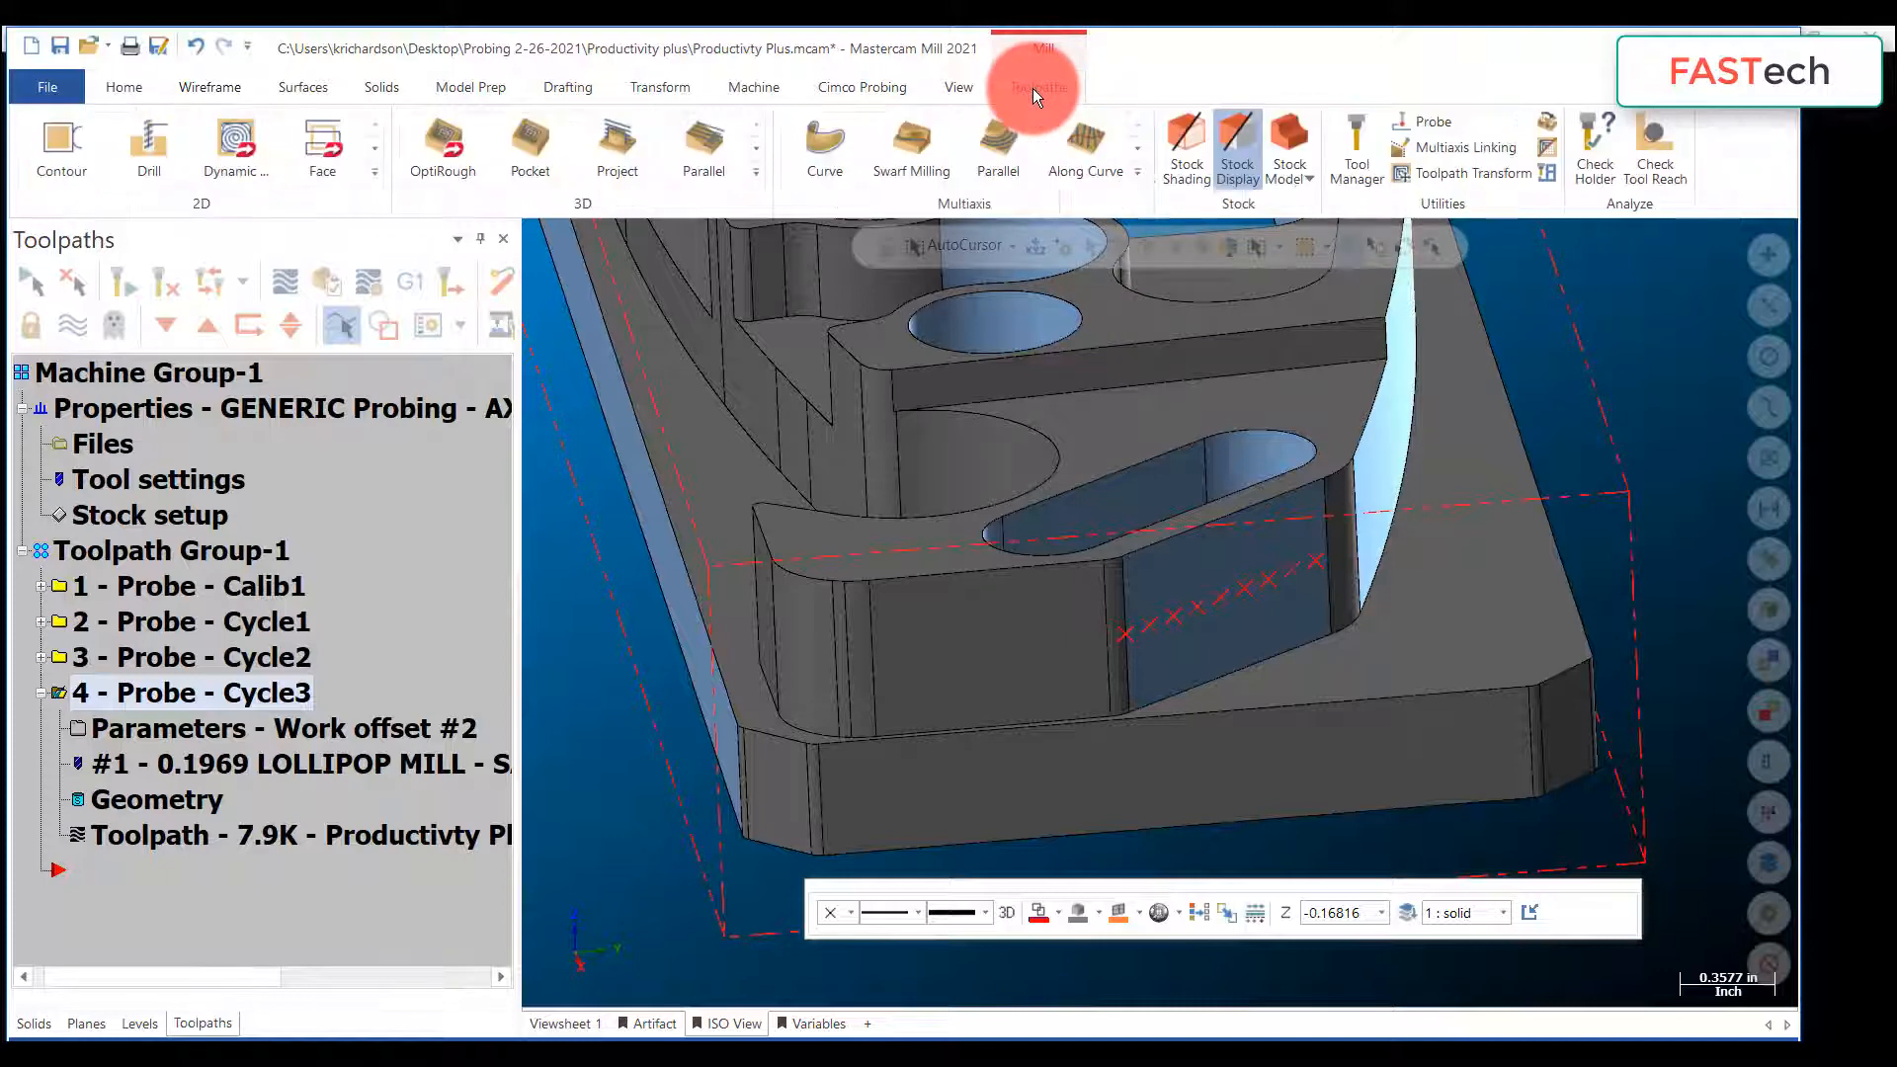
left_click(1437, 118)
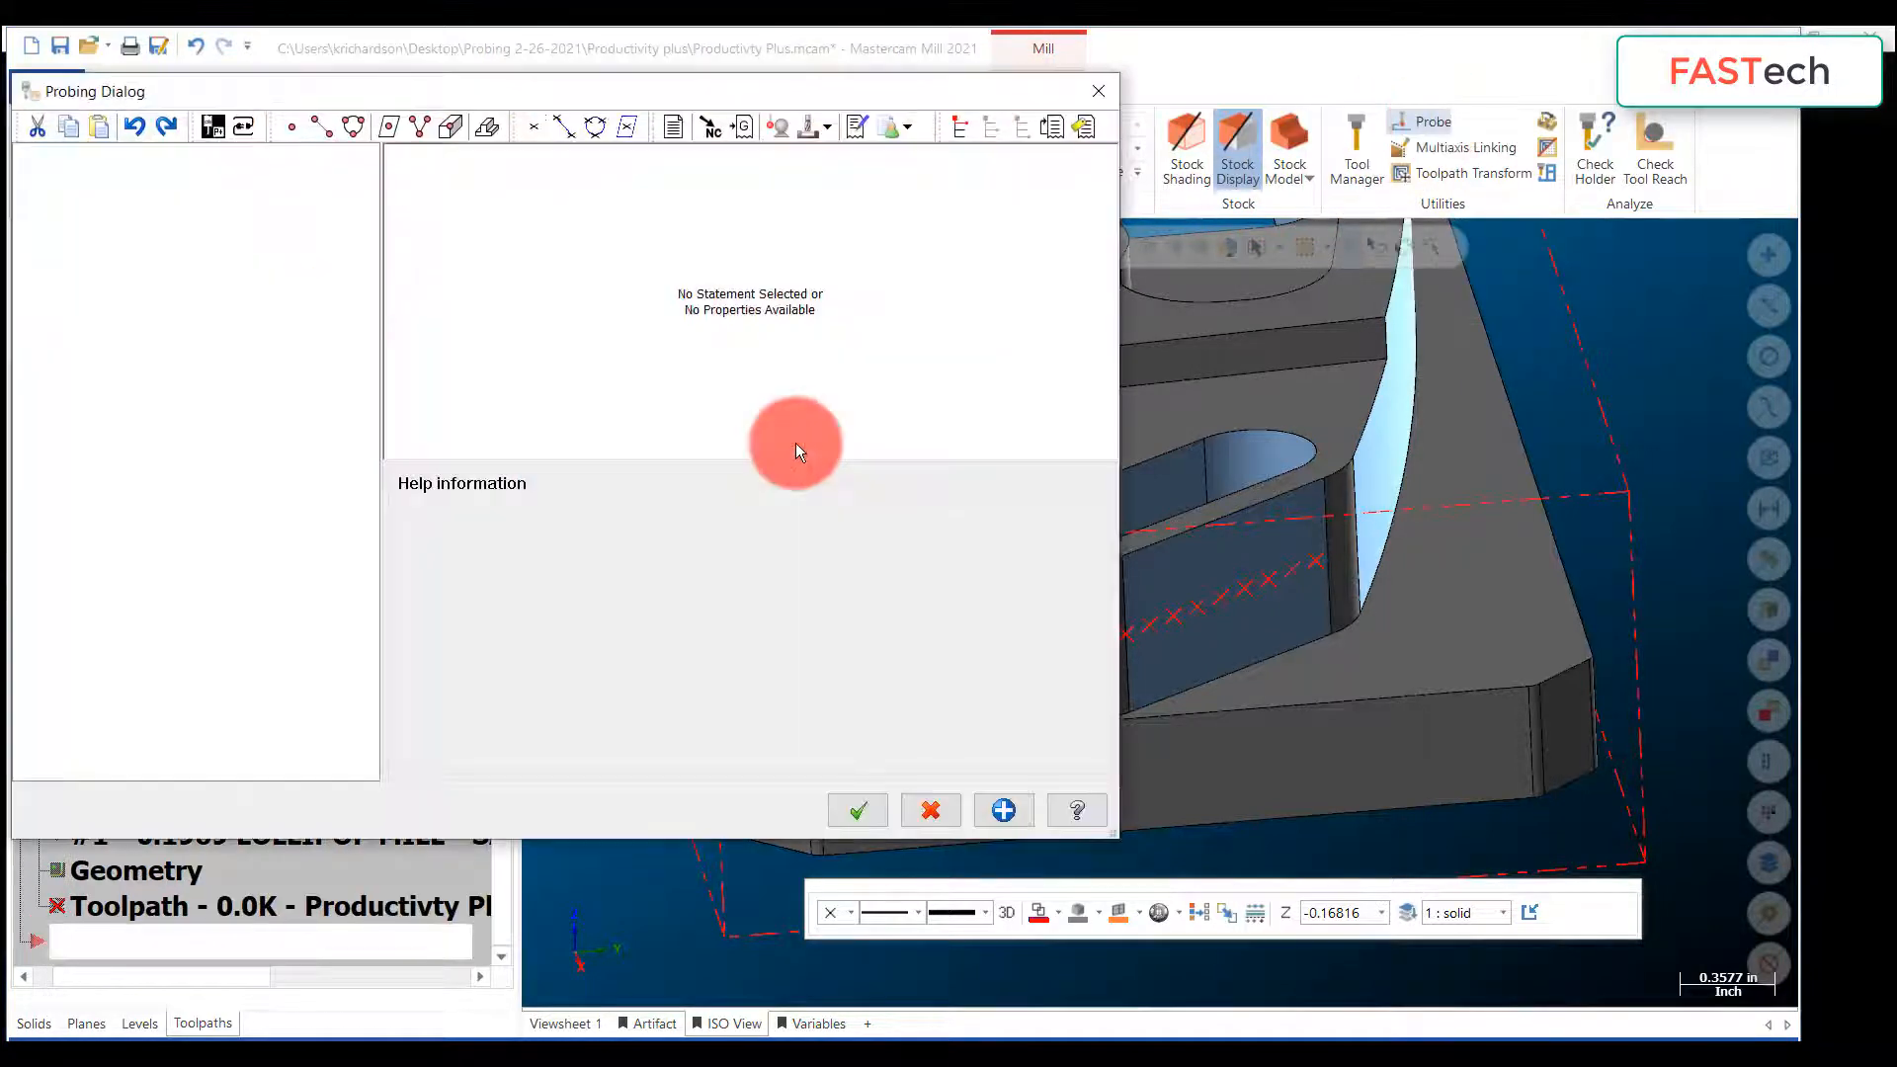
left_click(318, 120)
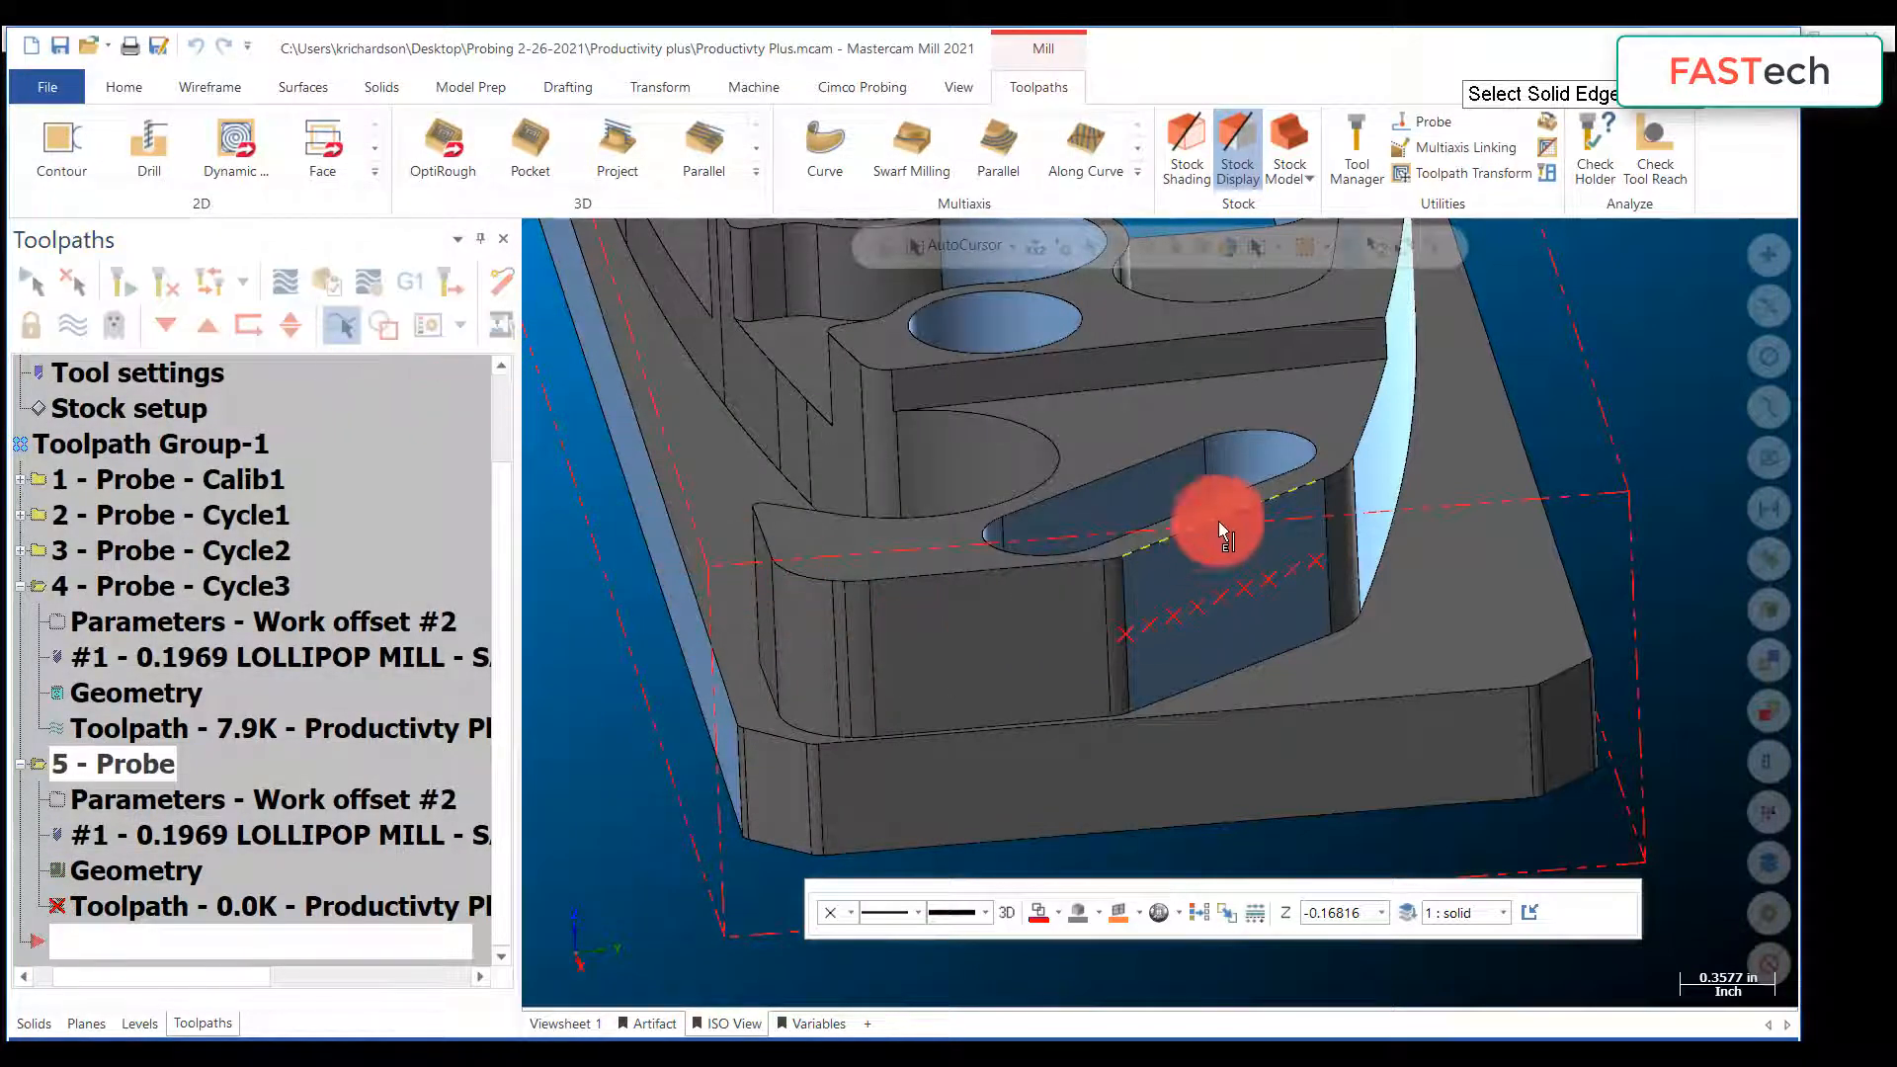
left_click(1253, 502)
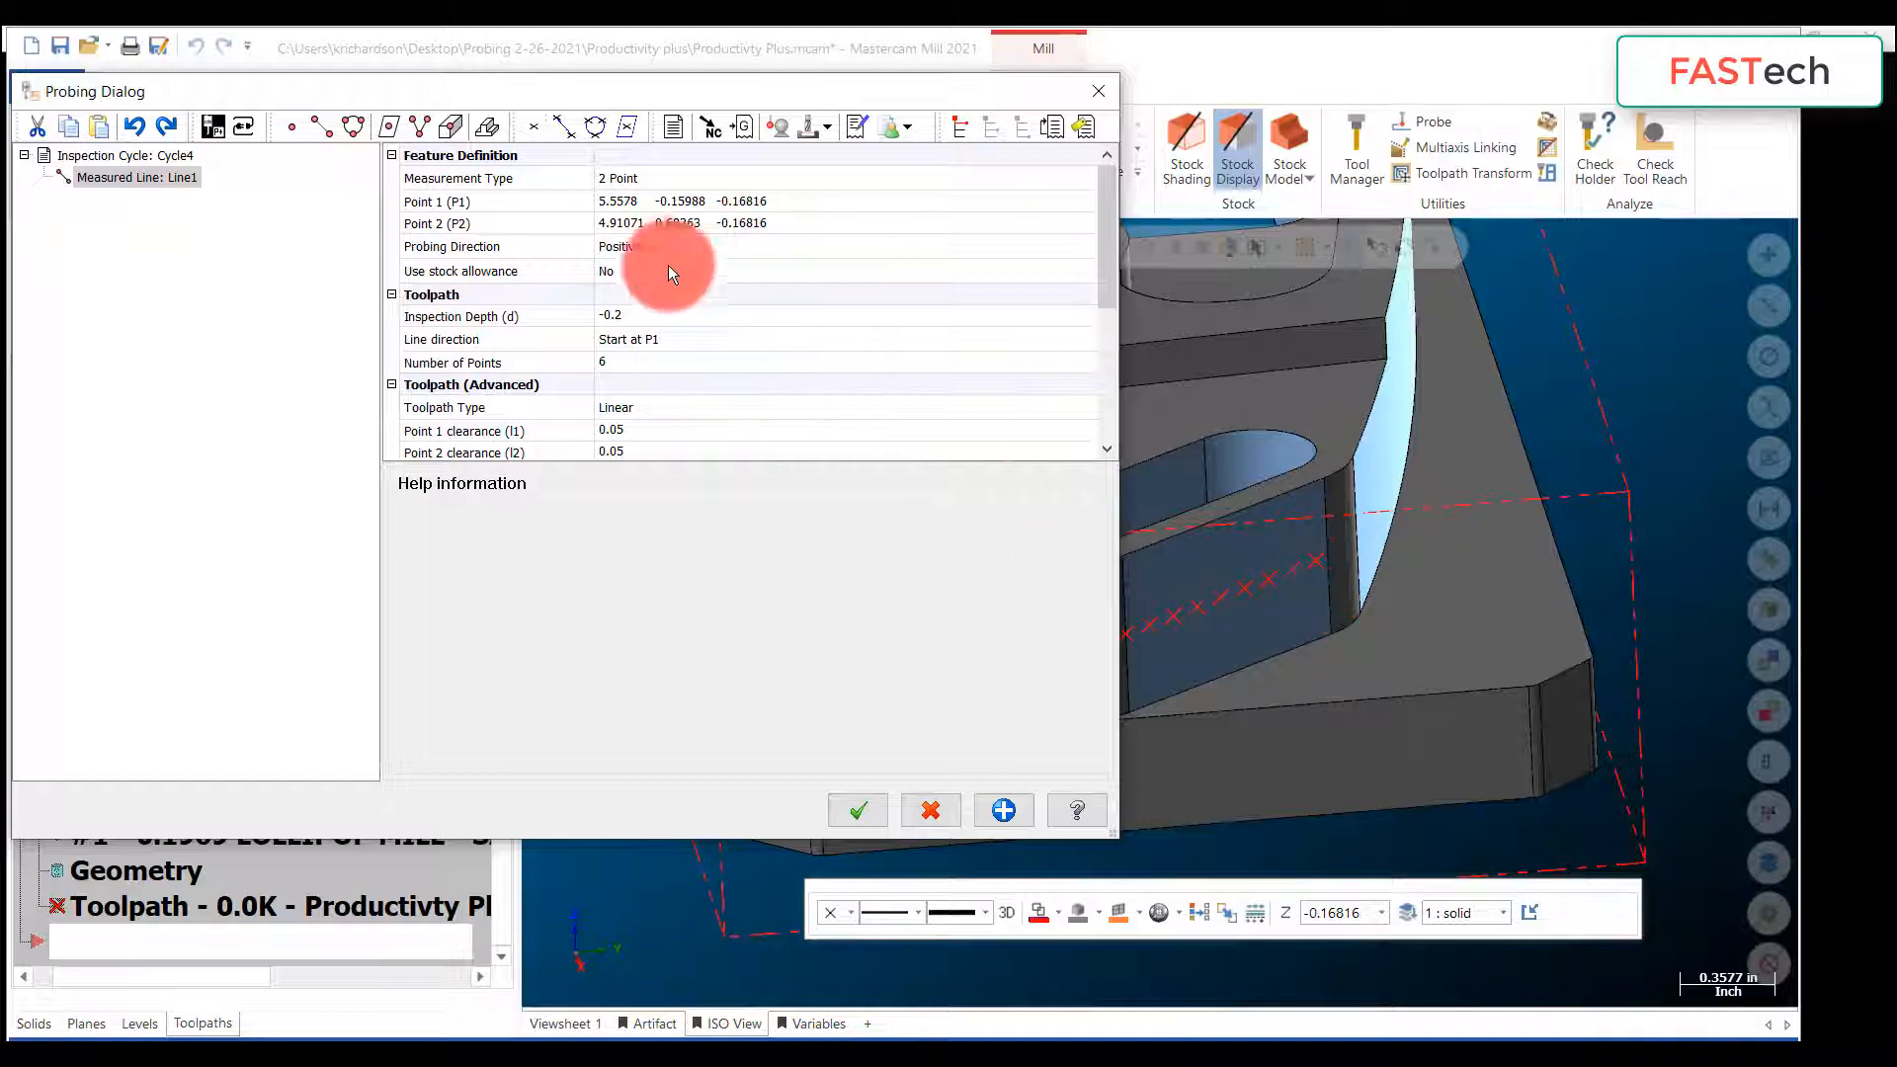
Step: Widen the probing dialog and set the measured line's probing direction to Negative X
left_click(790, 200)
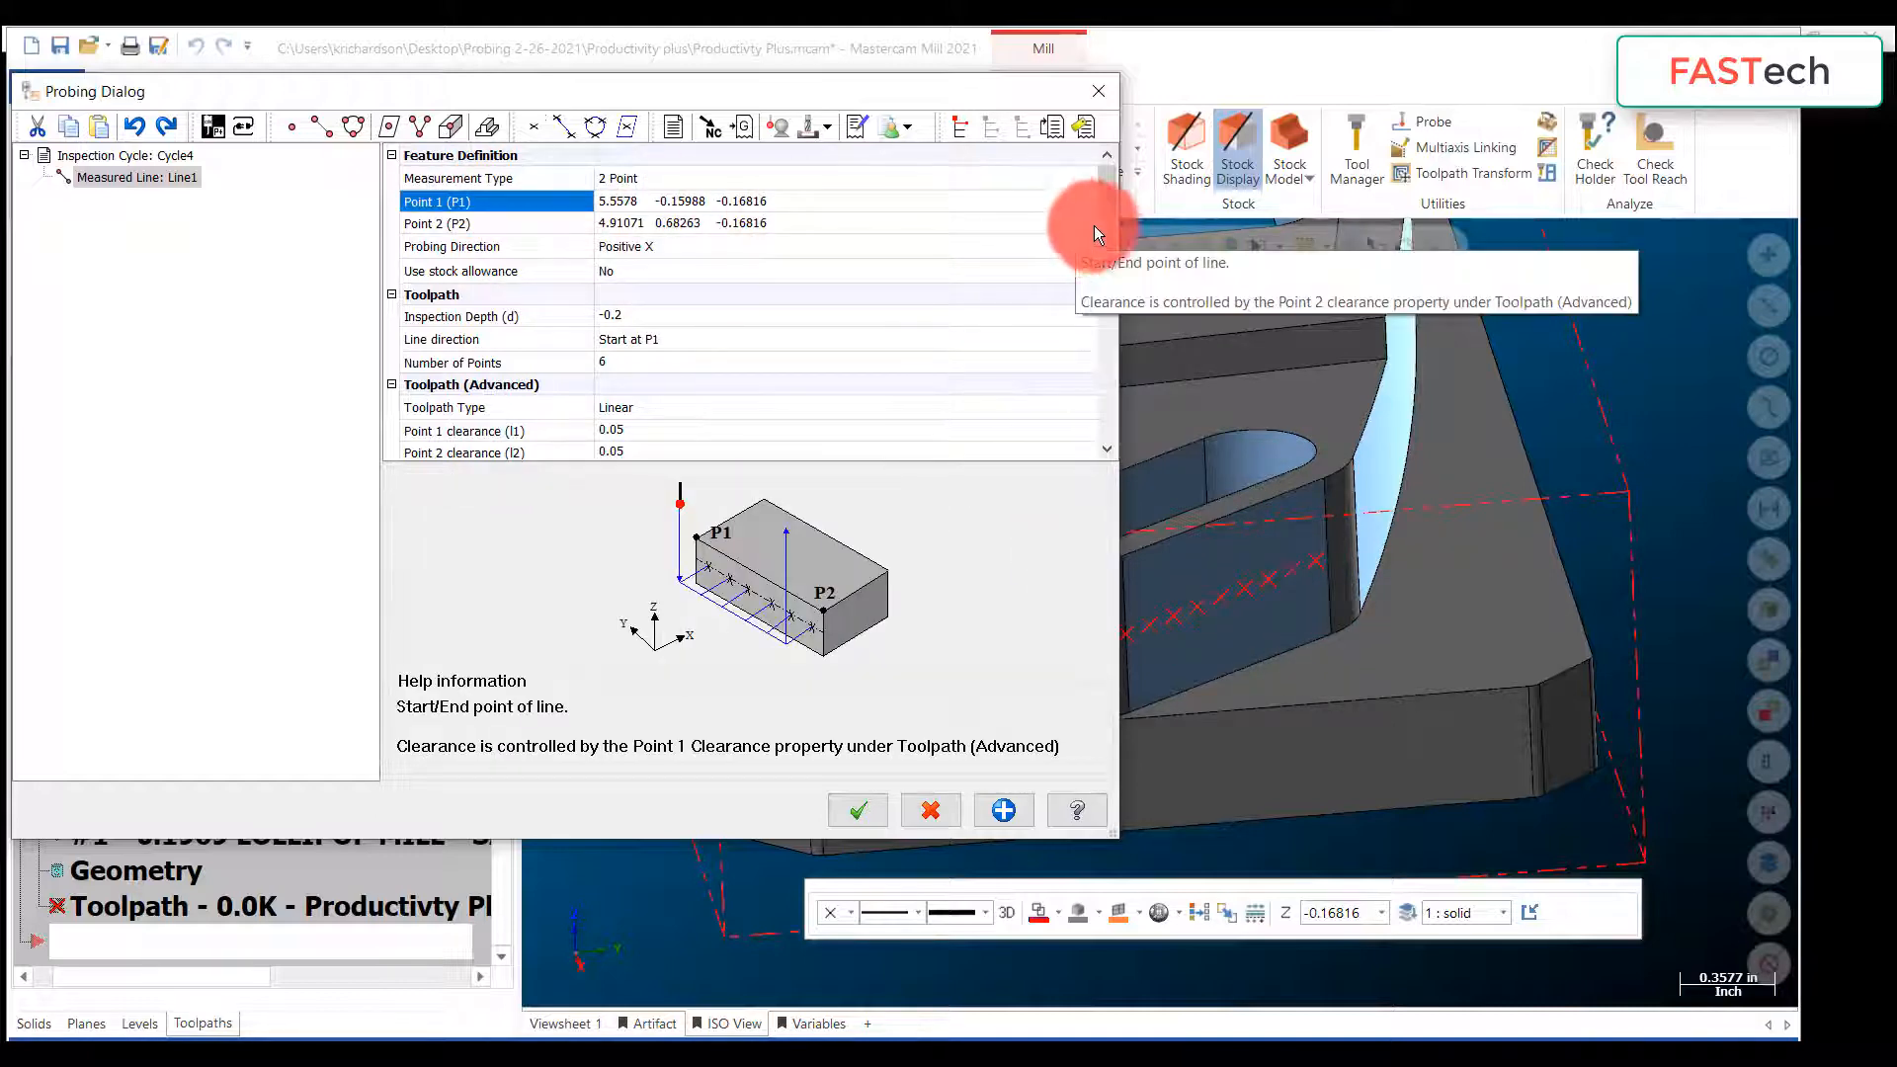
left_click_drag(1120, 188, 1203, 190)
left_click(806, 206)
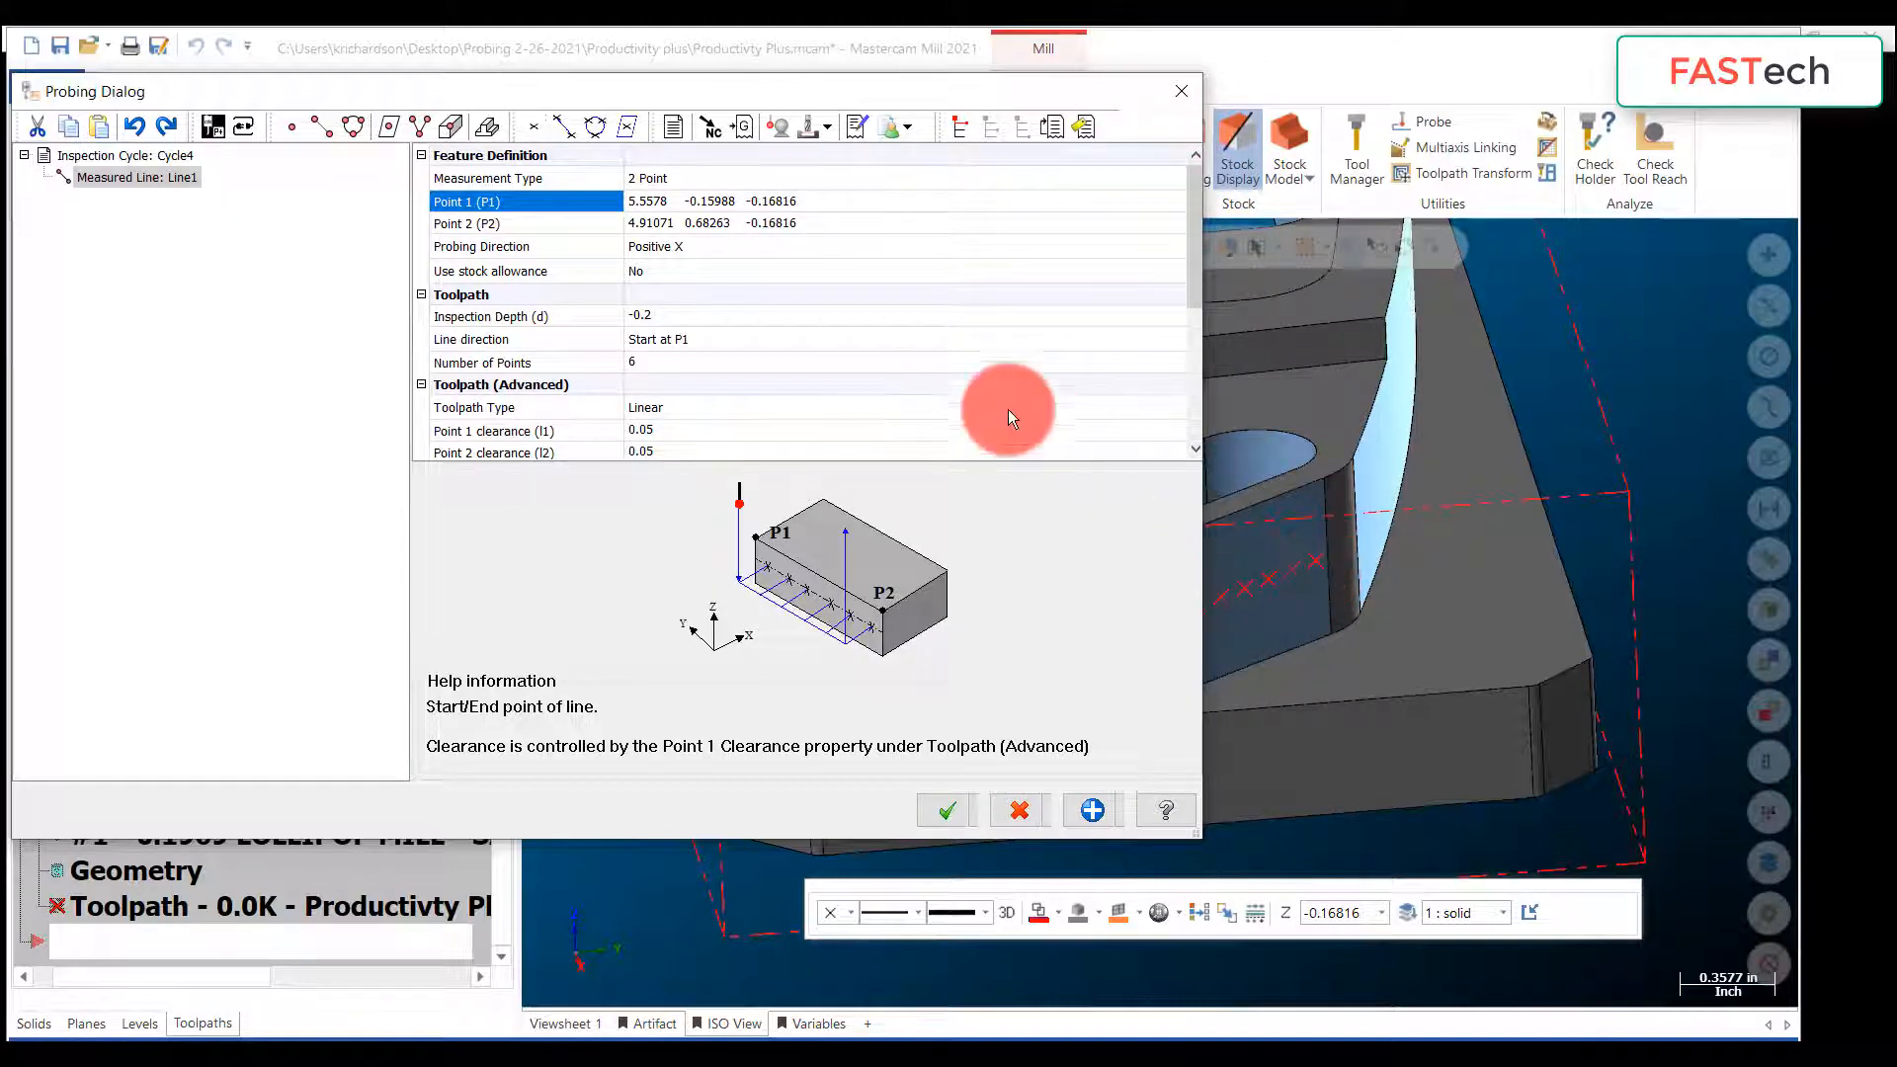
left_click(994, 359)
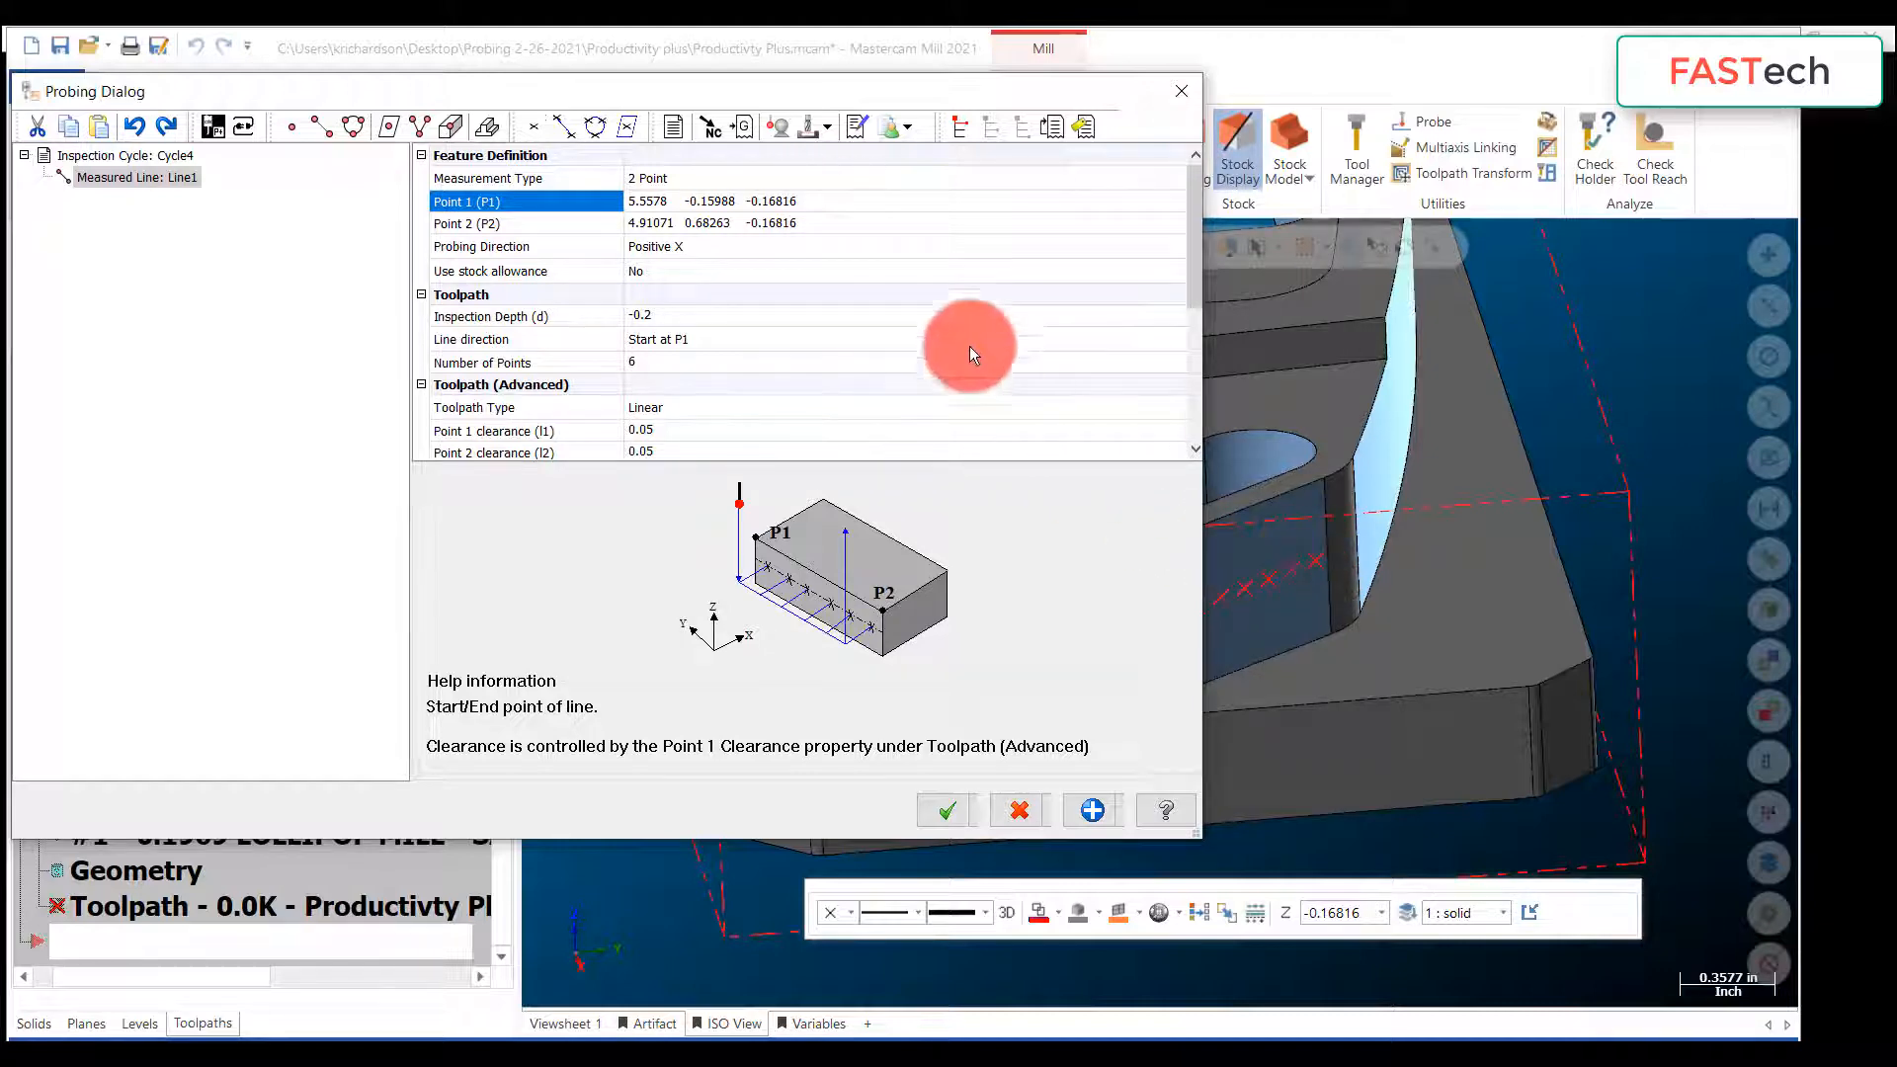
left_click(683, 247)
left_click(692, 280)
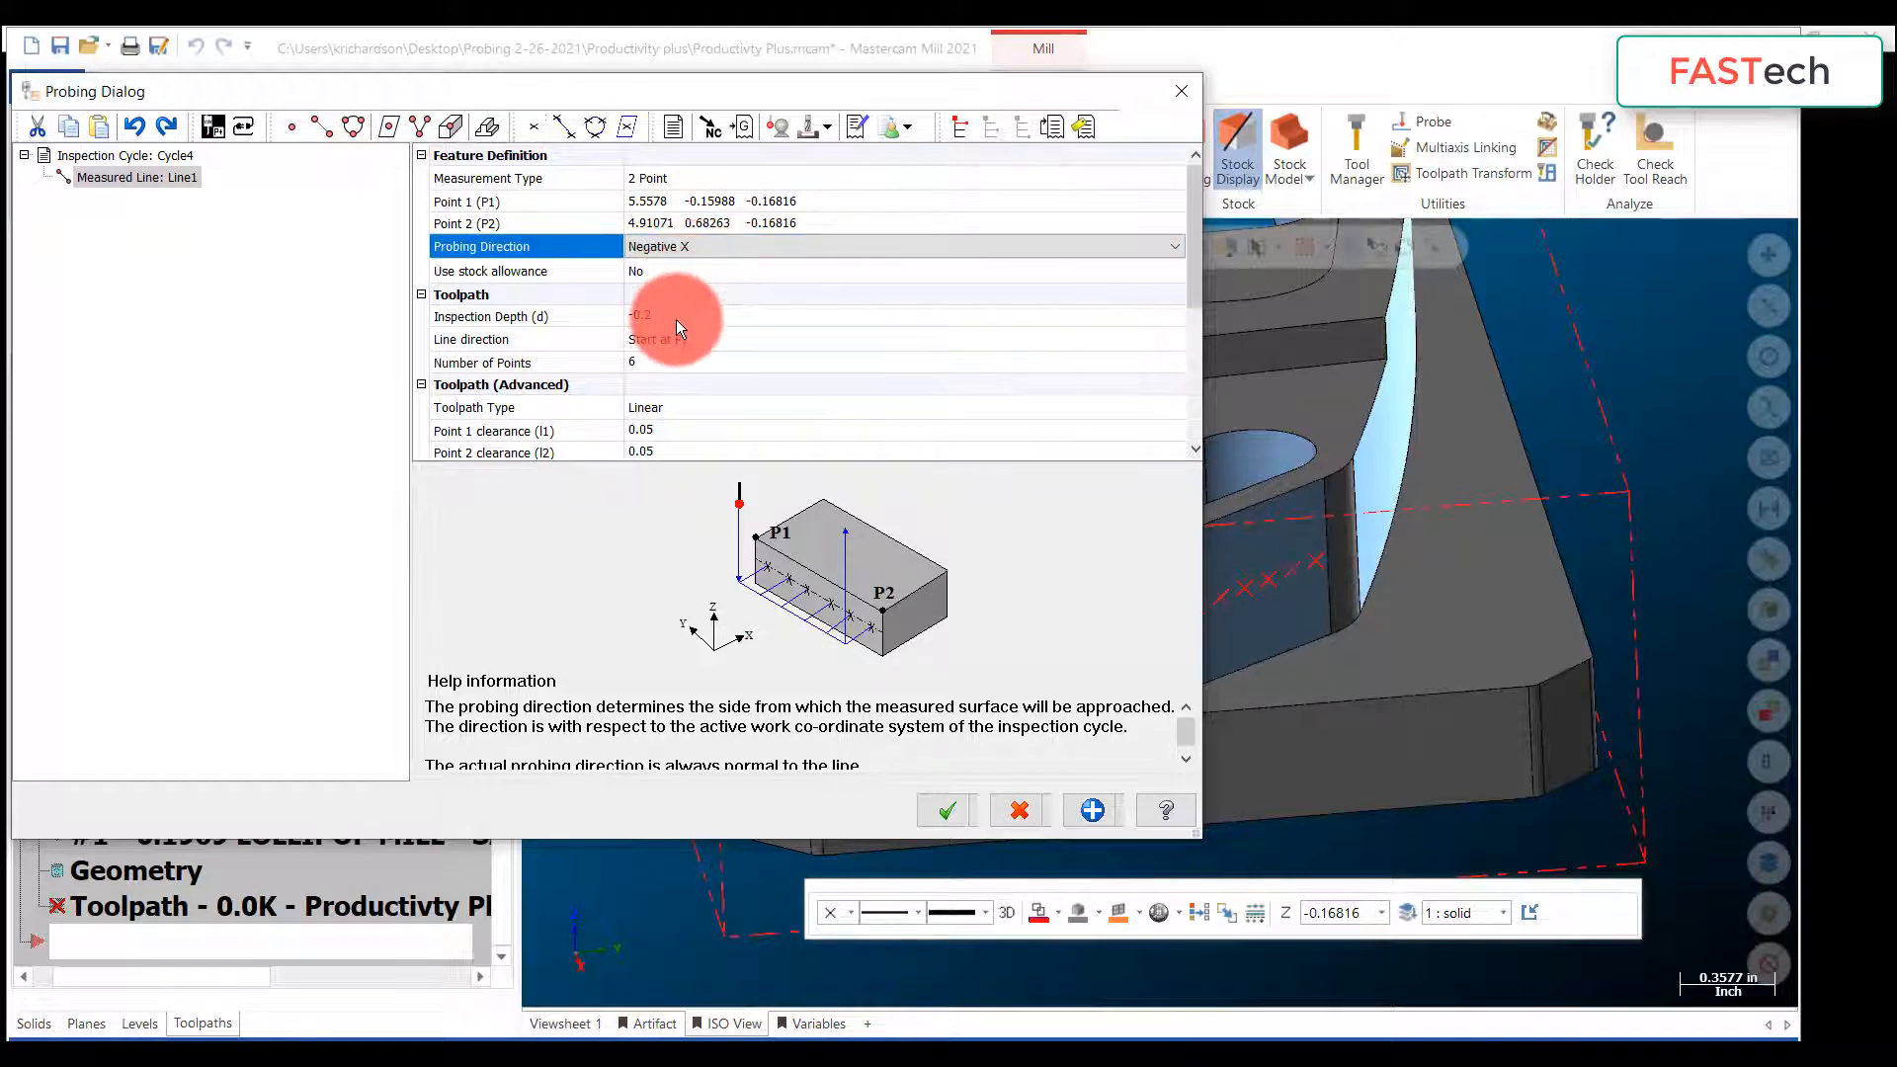
Step: Set the measured line's number of points to 2
left_click(678, 318)
left_click(576, 322)
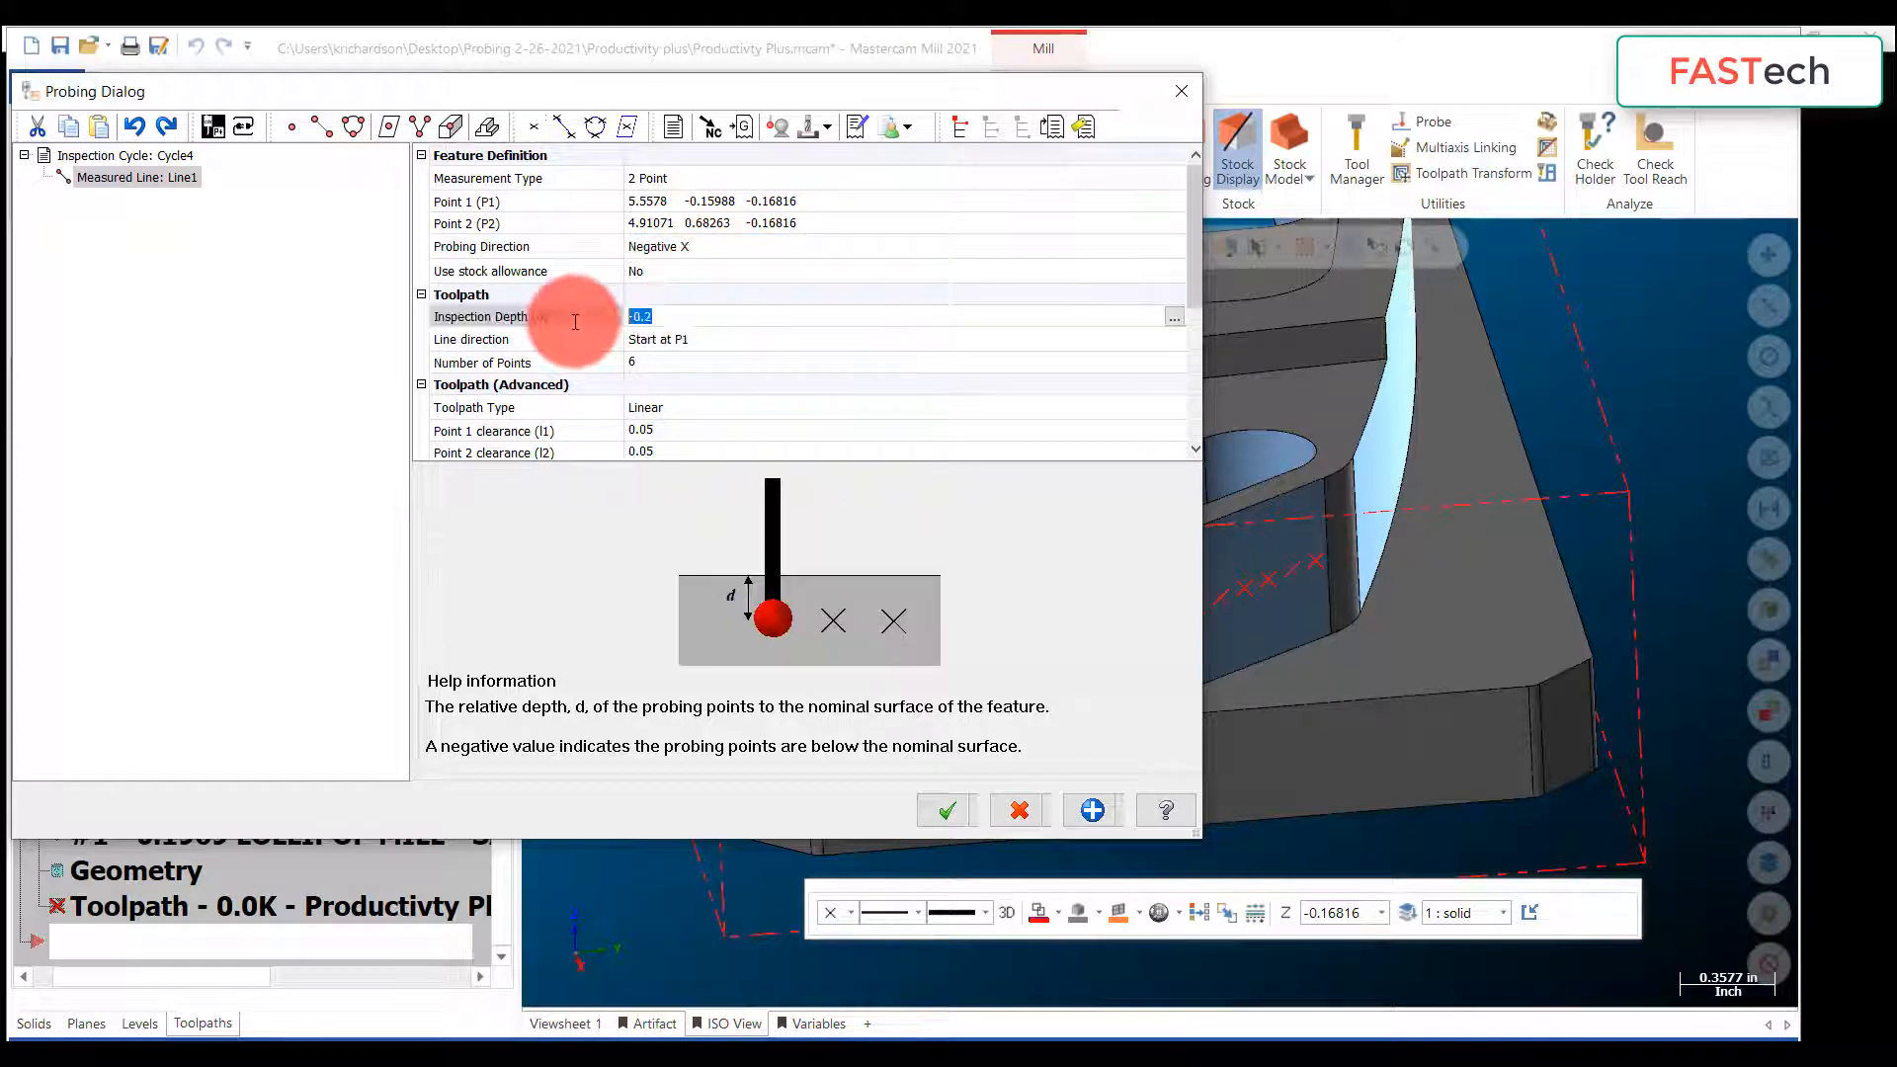
left_click(661, 367)
left_click(589, 381)
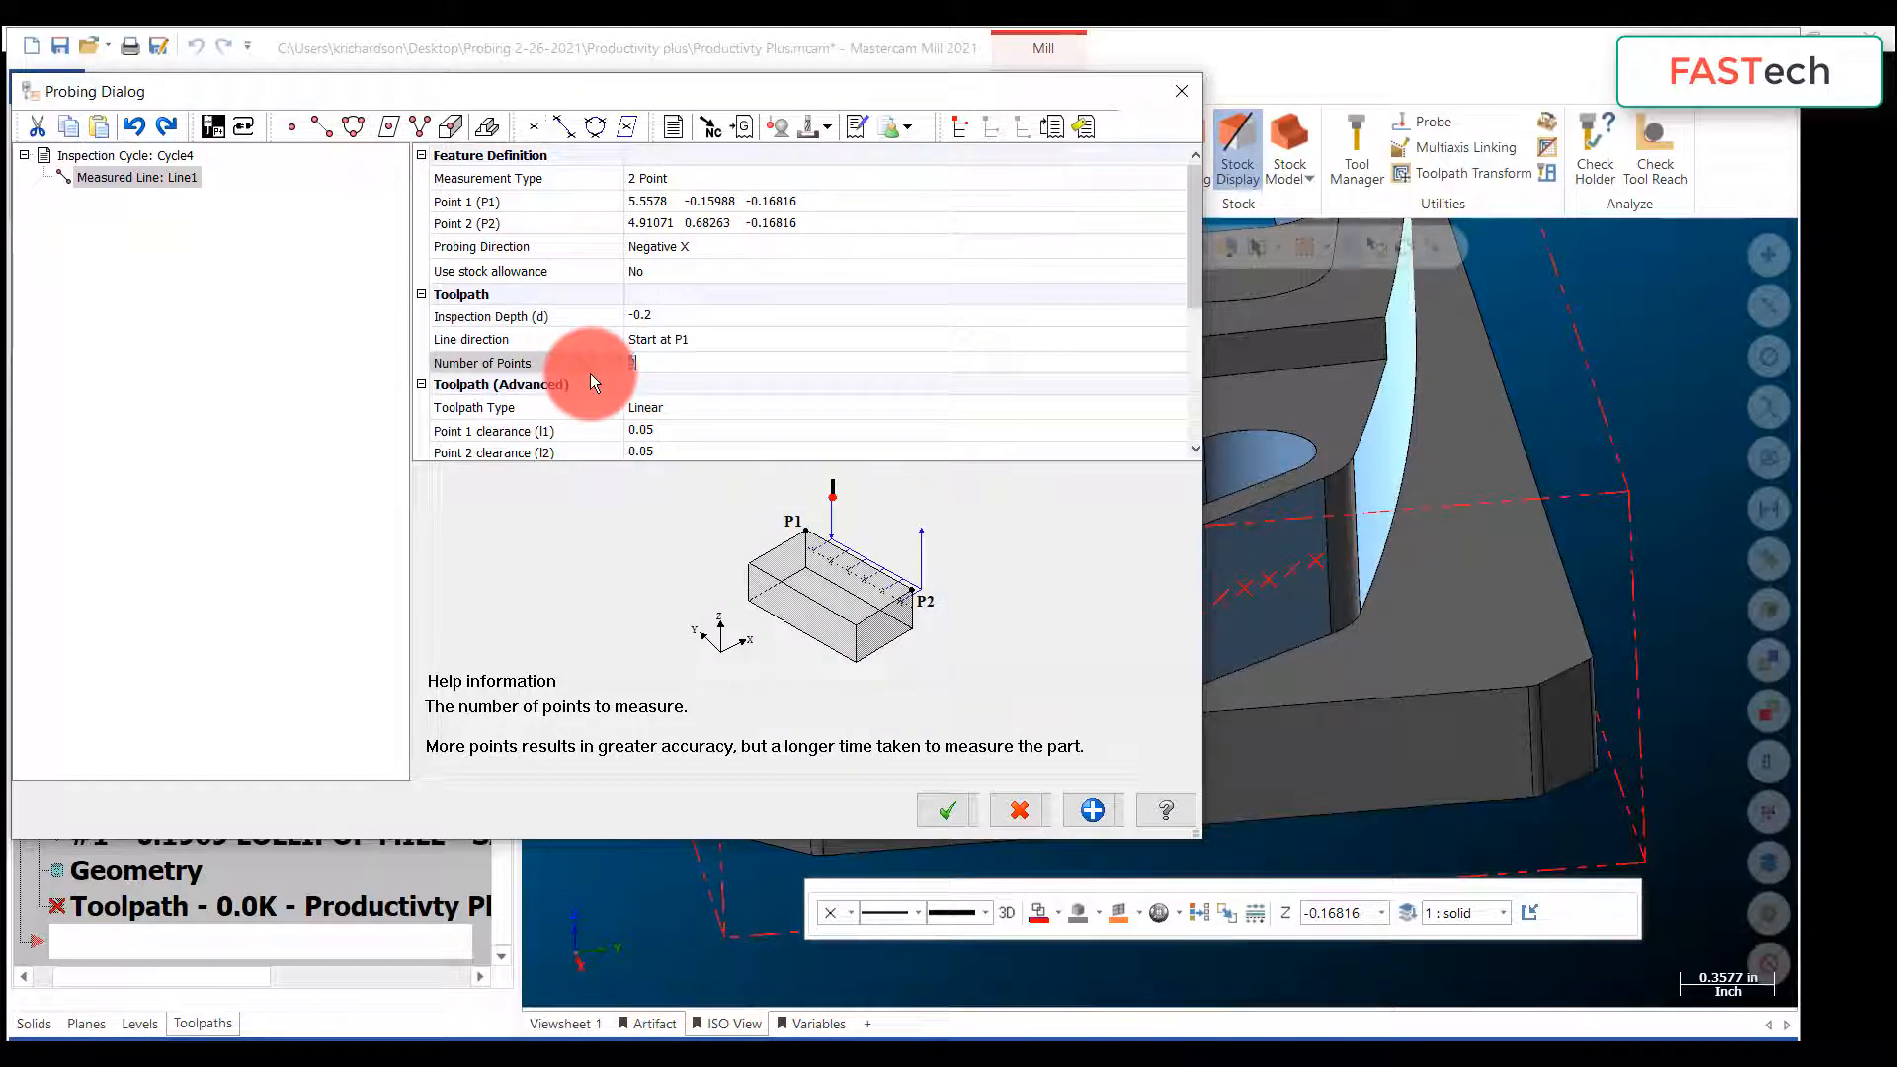
type("2")
scroll(694, 383, "down", 1)
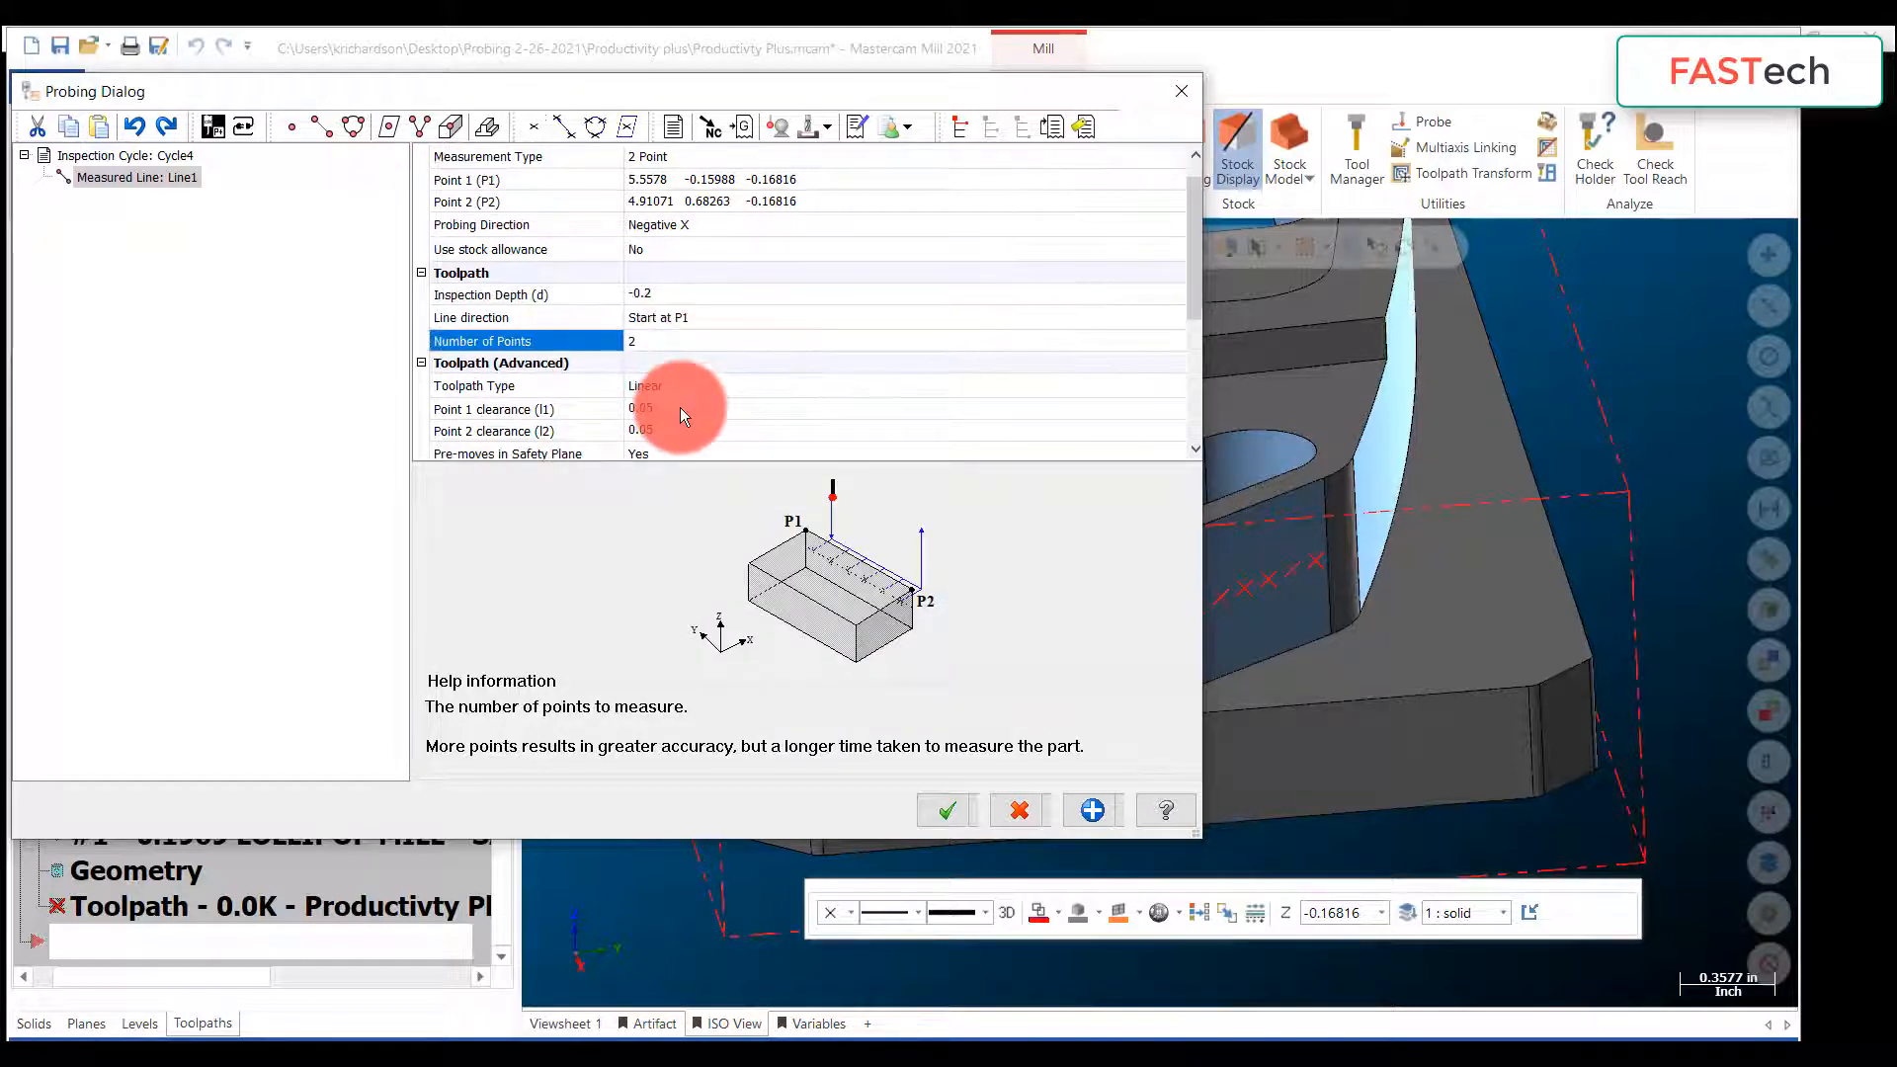
Step: Rename the inspection cycle as angle
left_click(180, 172)
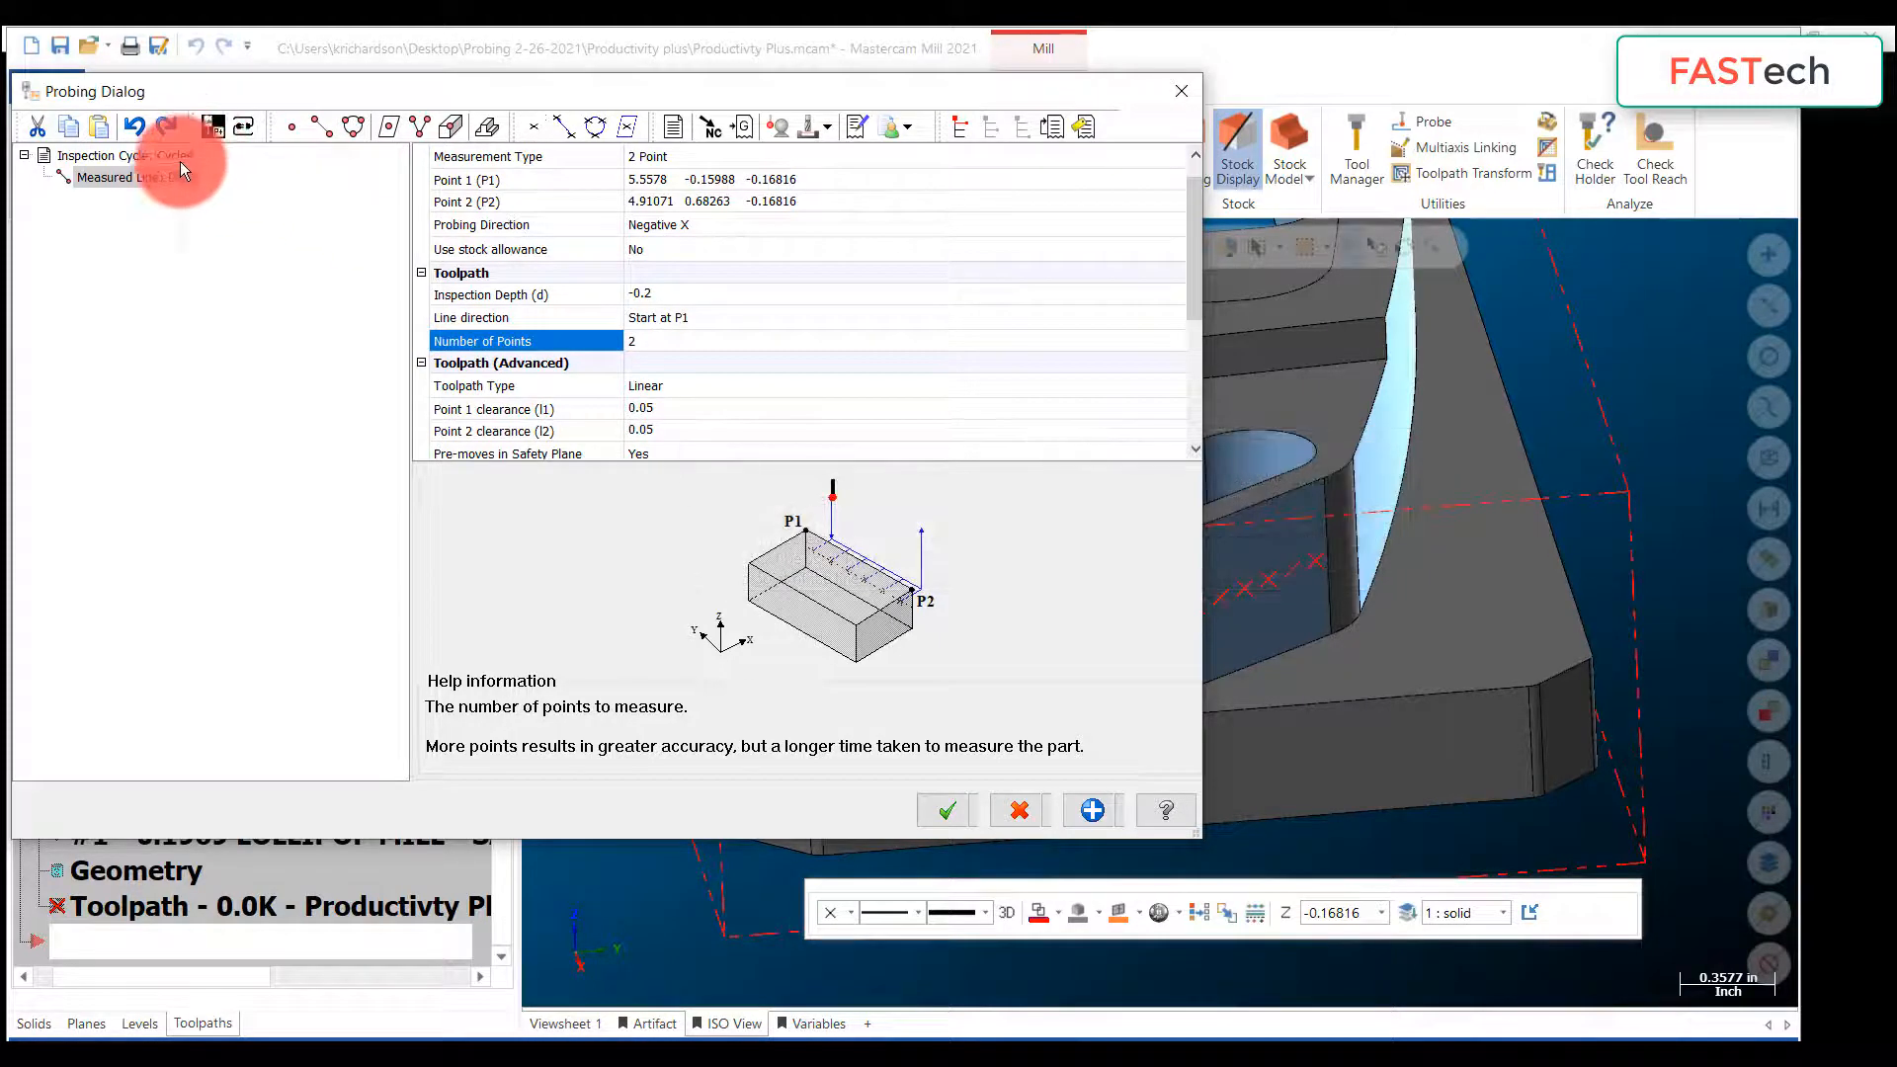
right_click(180, 162)
left_click(267, 329)
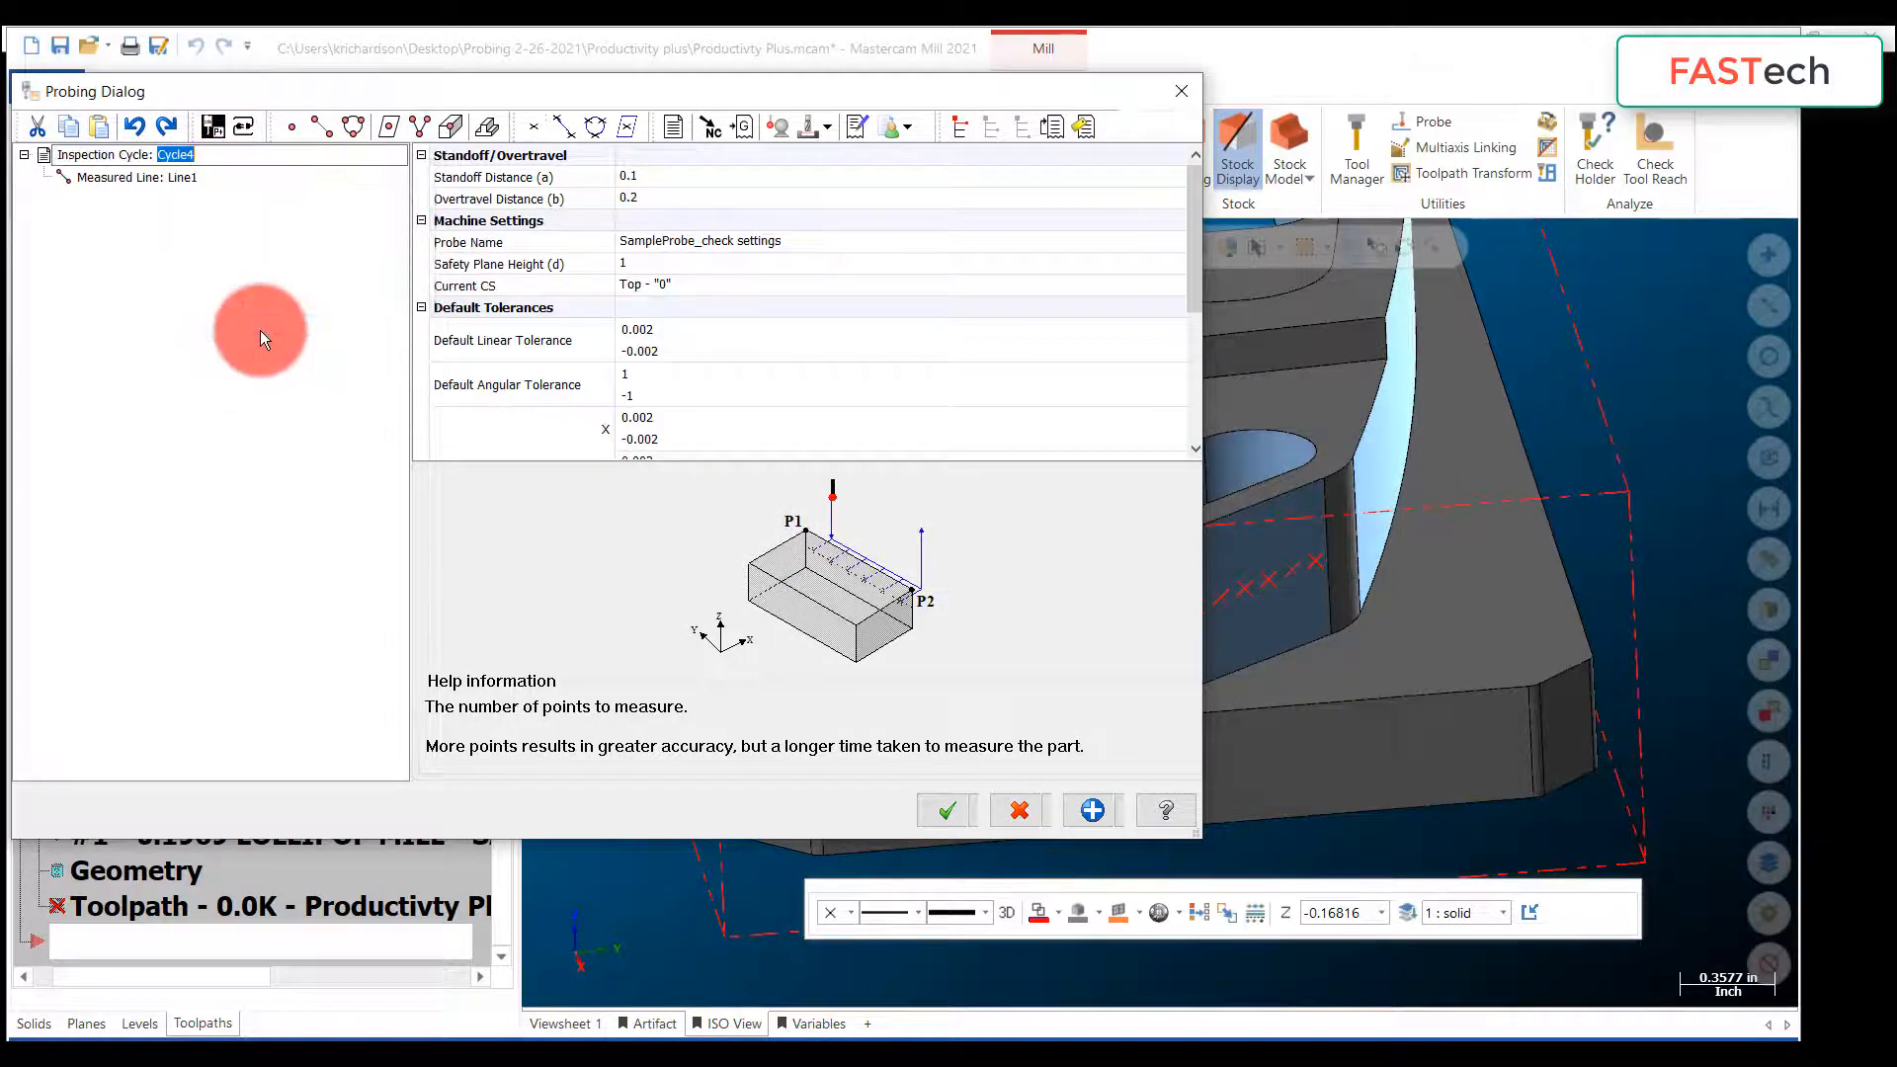
type("angle")
key("Return")
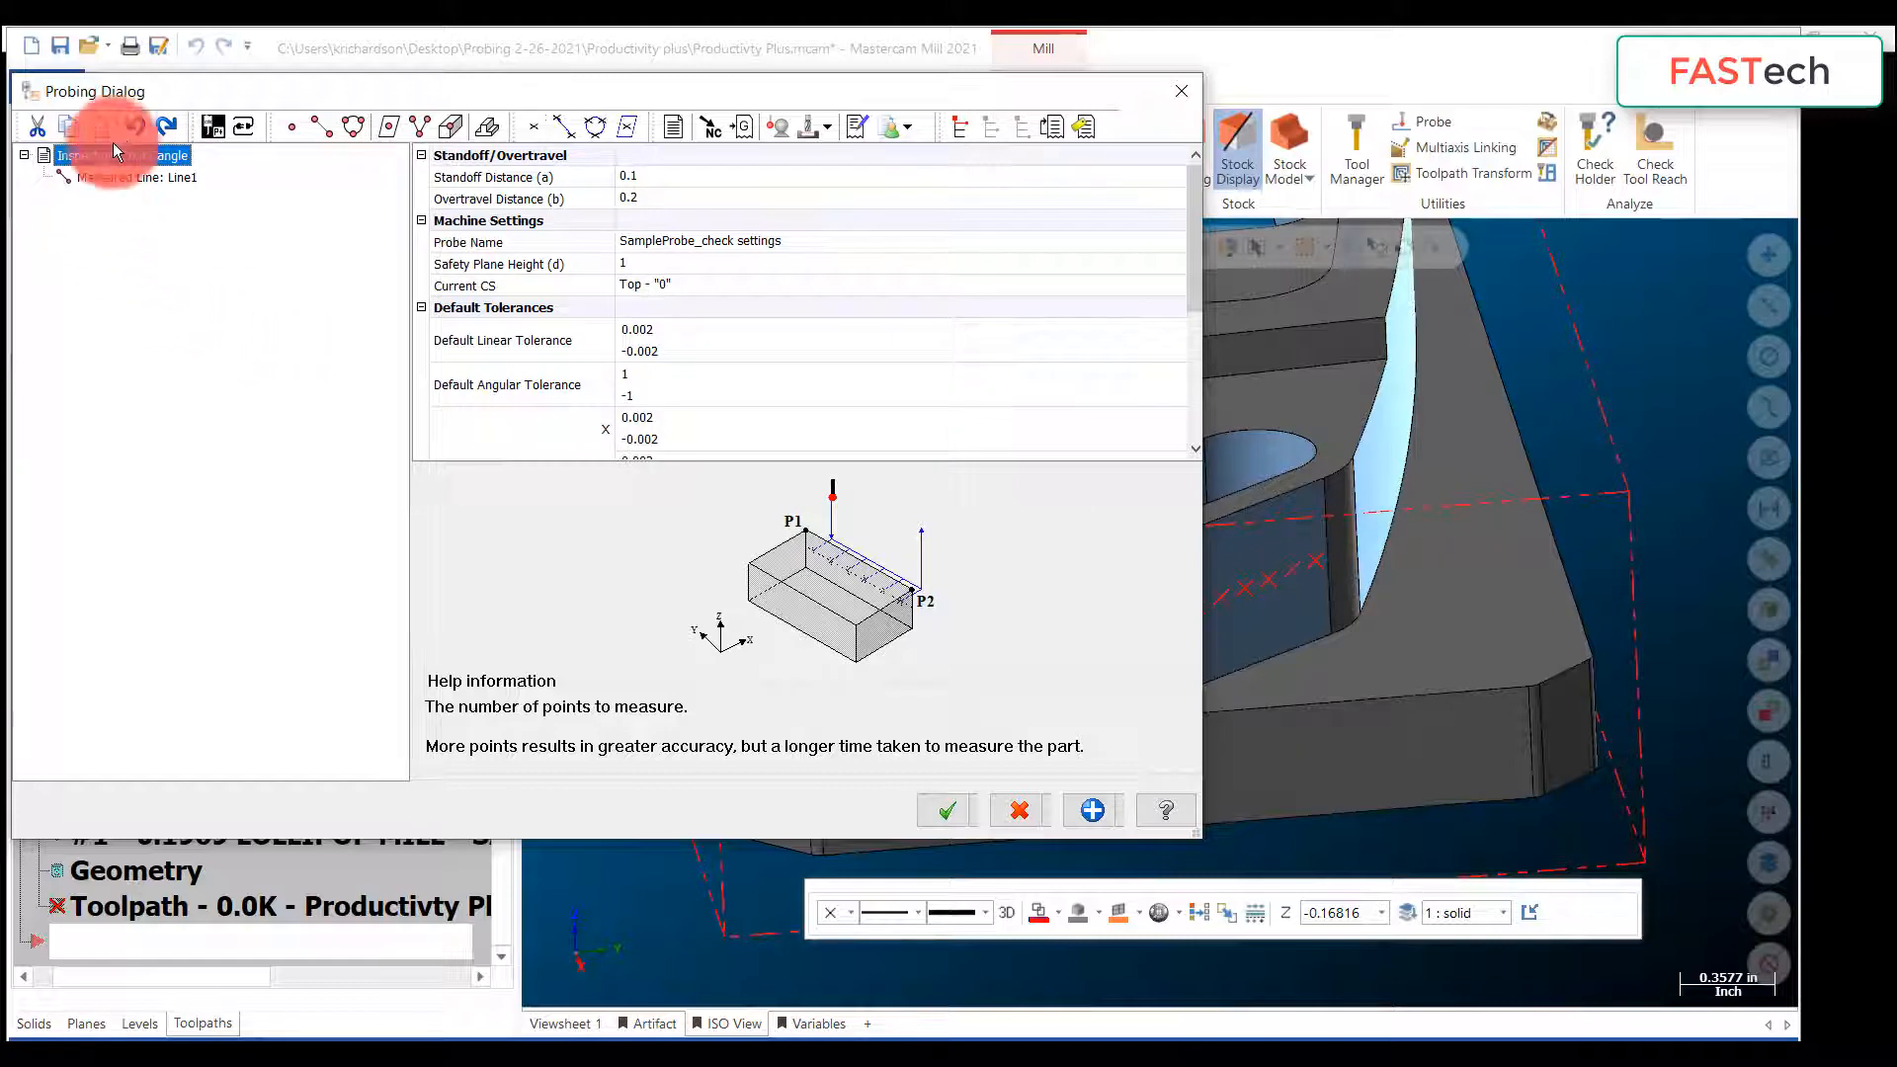
Step: Rename the measured line as angleL and accept the probe operation
left_click(136, 179)
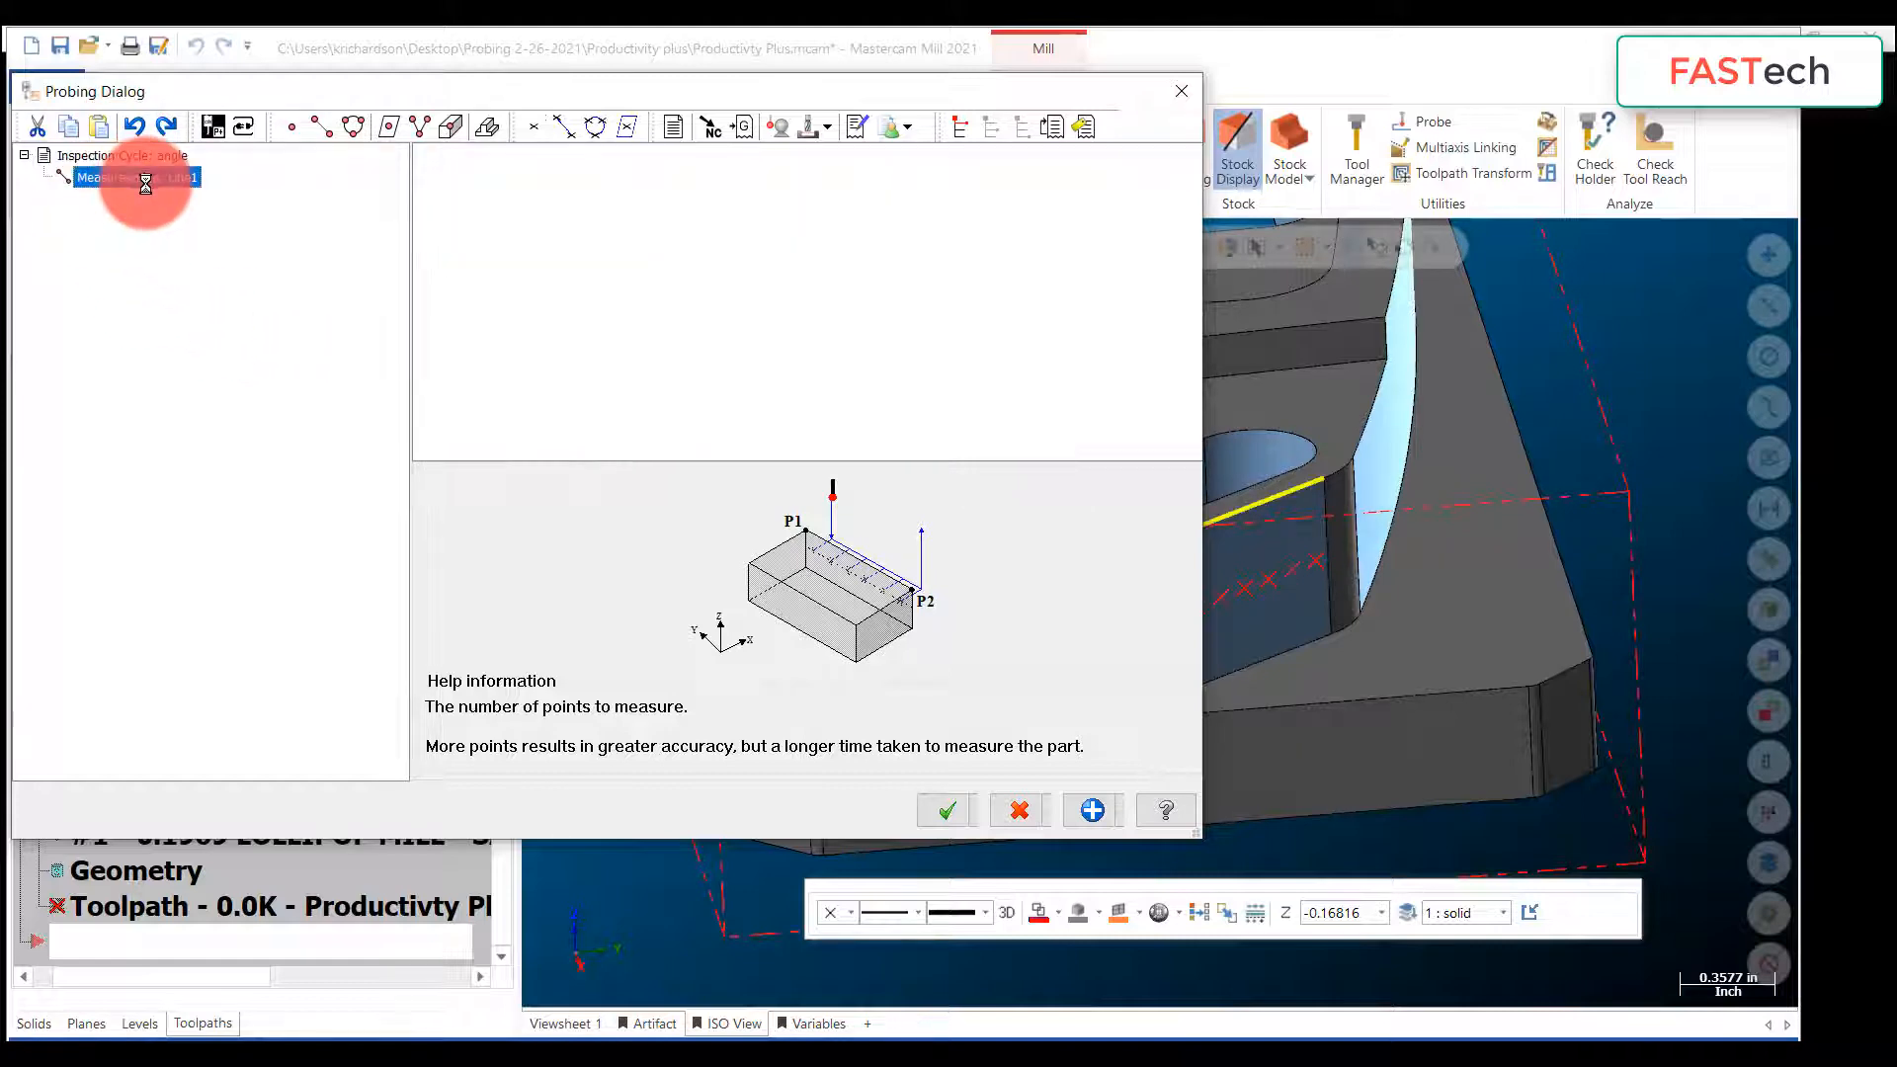
right_click(162, 182)
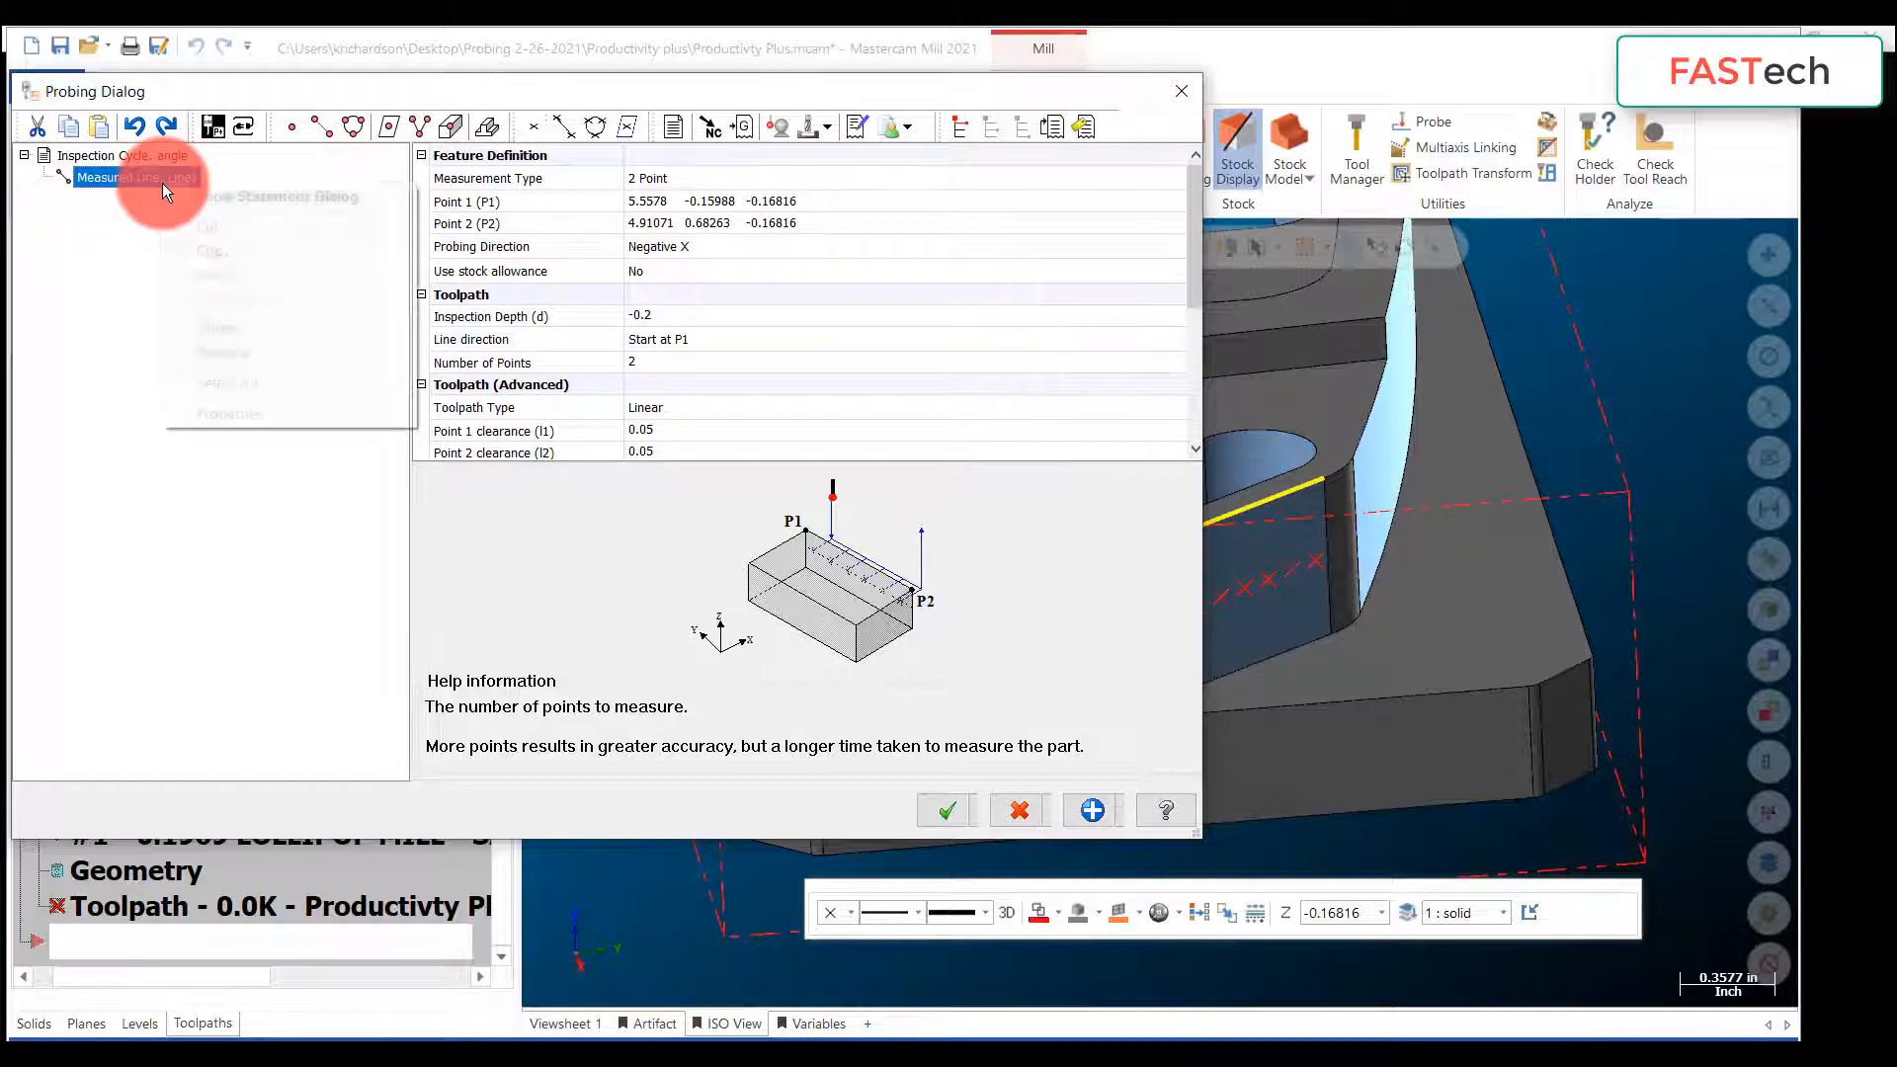
left_click(276, 346)
type("angle")
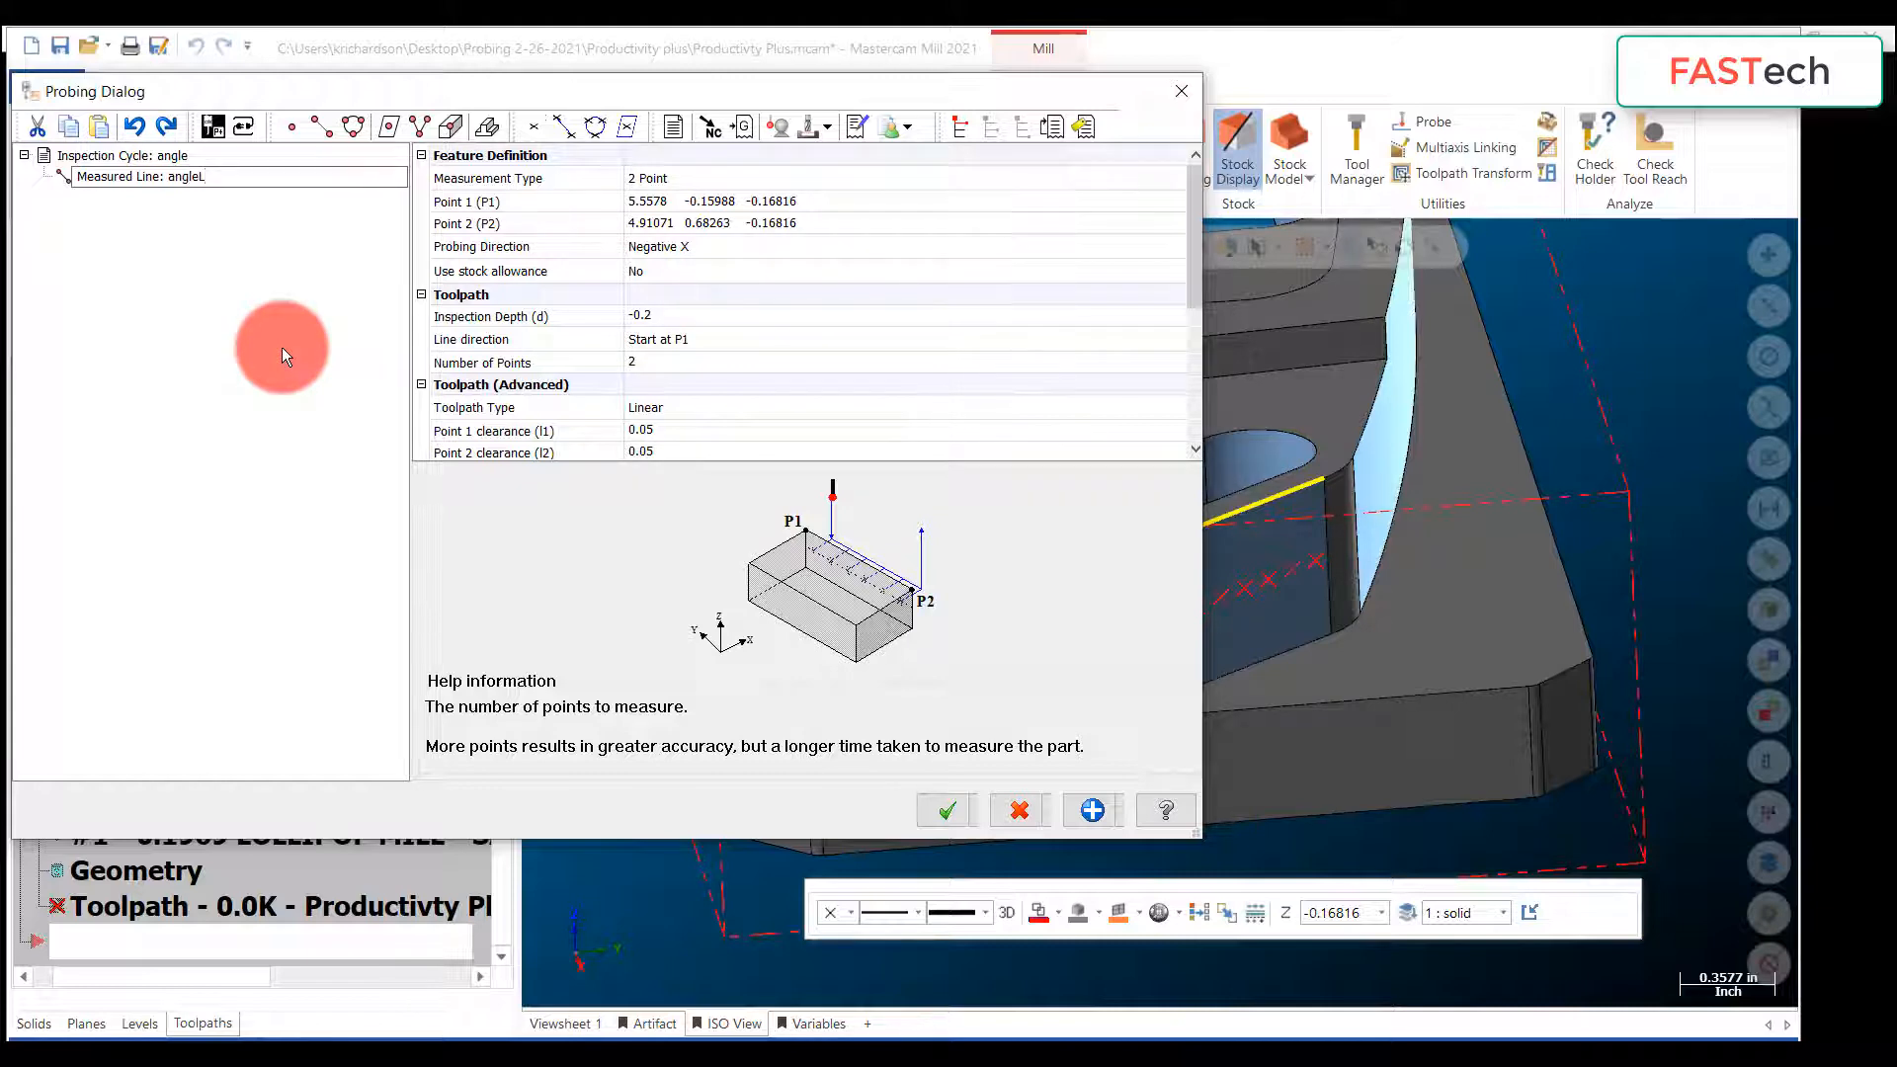
left_click(940, 808)
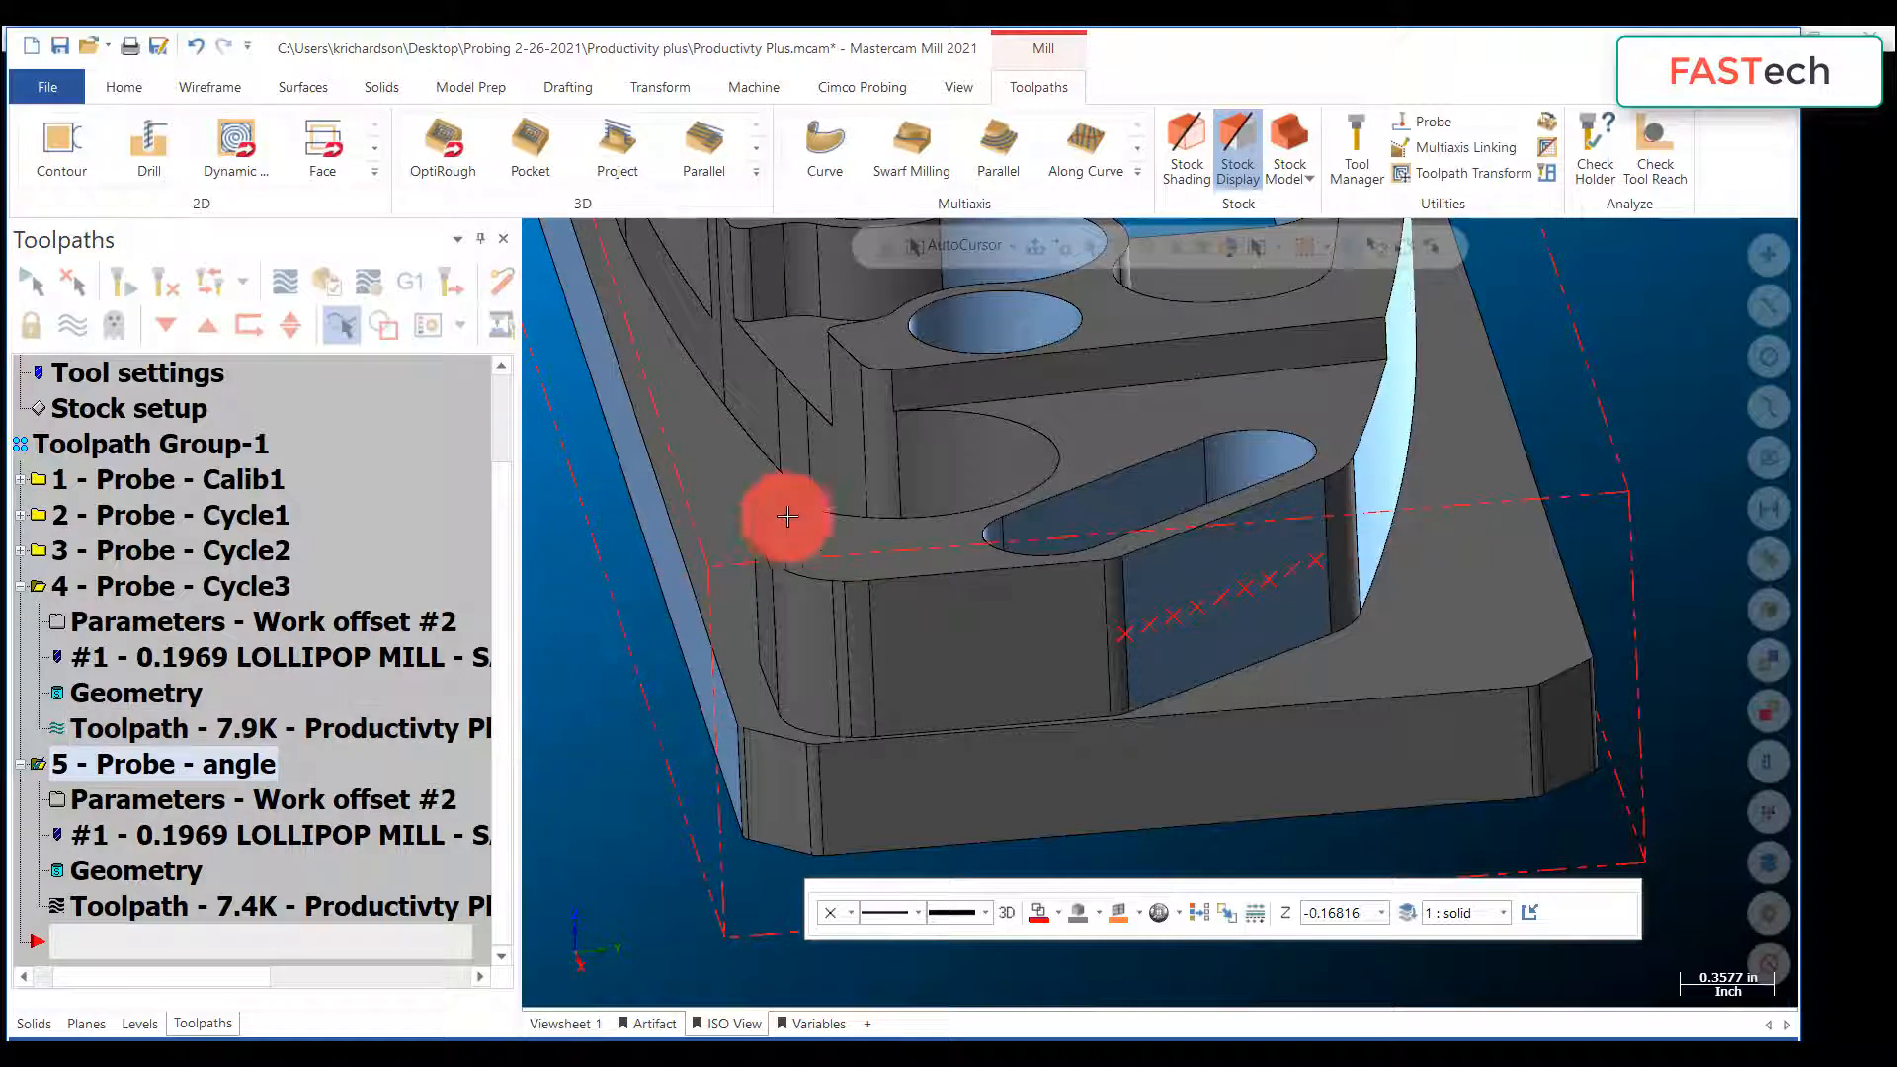
Step: Backplot the angle probe toolpath, watch the probe's moves along the angled wall, and close the backplot
scroll(780, 513, "down", 2)
left_click(277, 275)
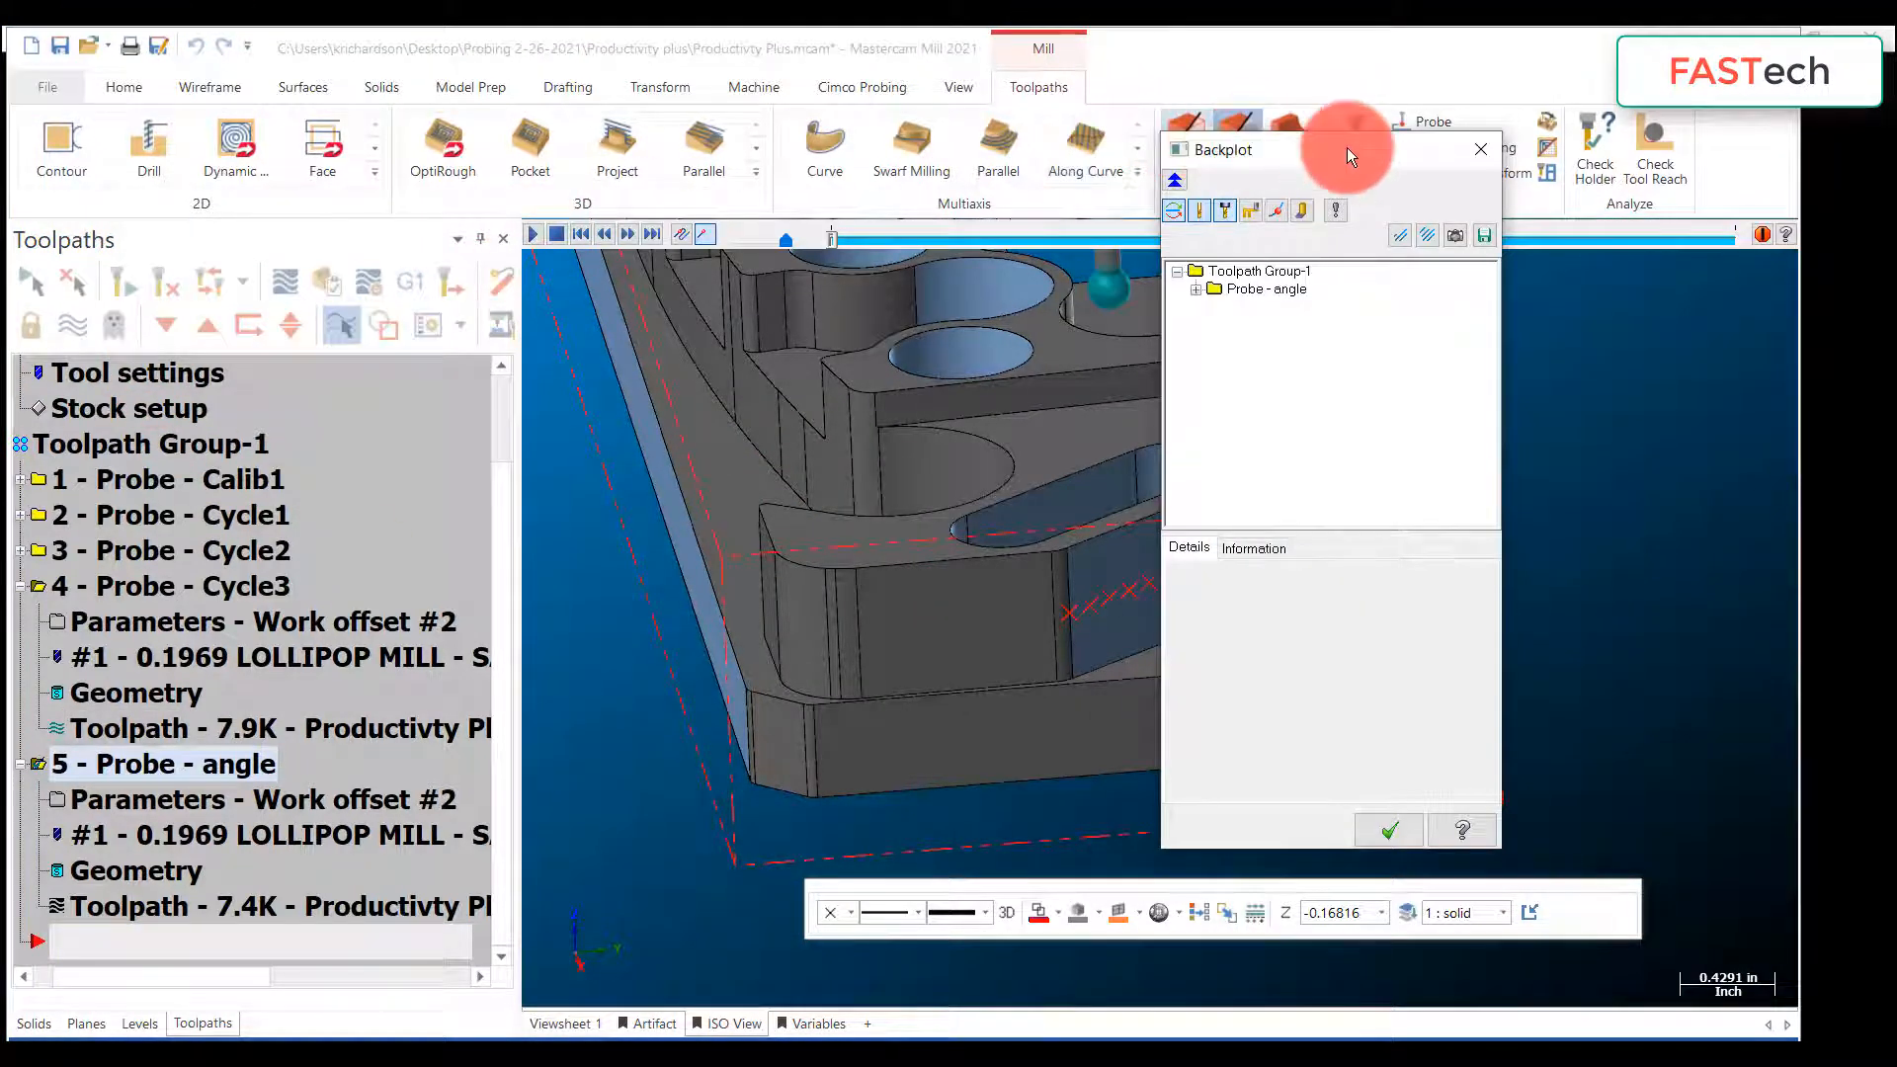
left_click_drag(1348, 149, 1587, 187)
left_click(531, 238)
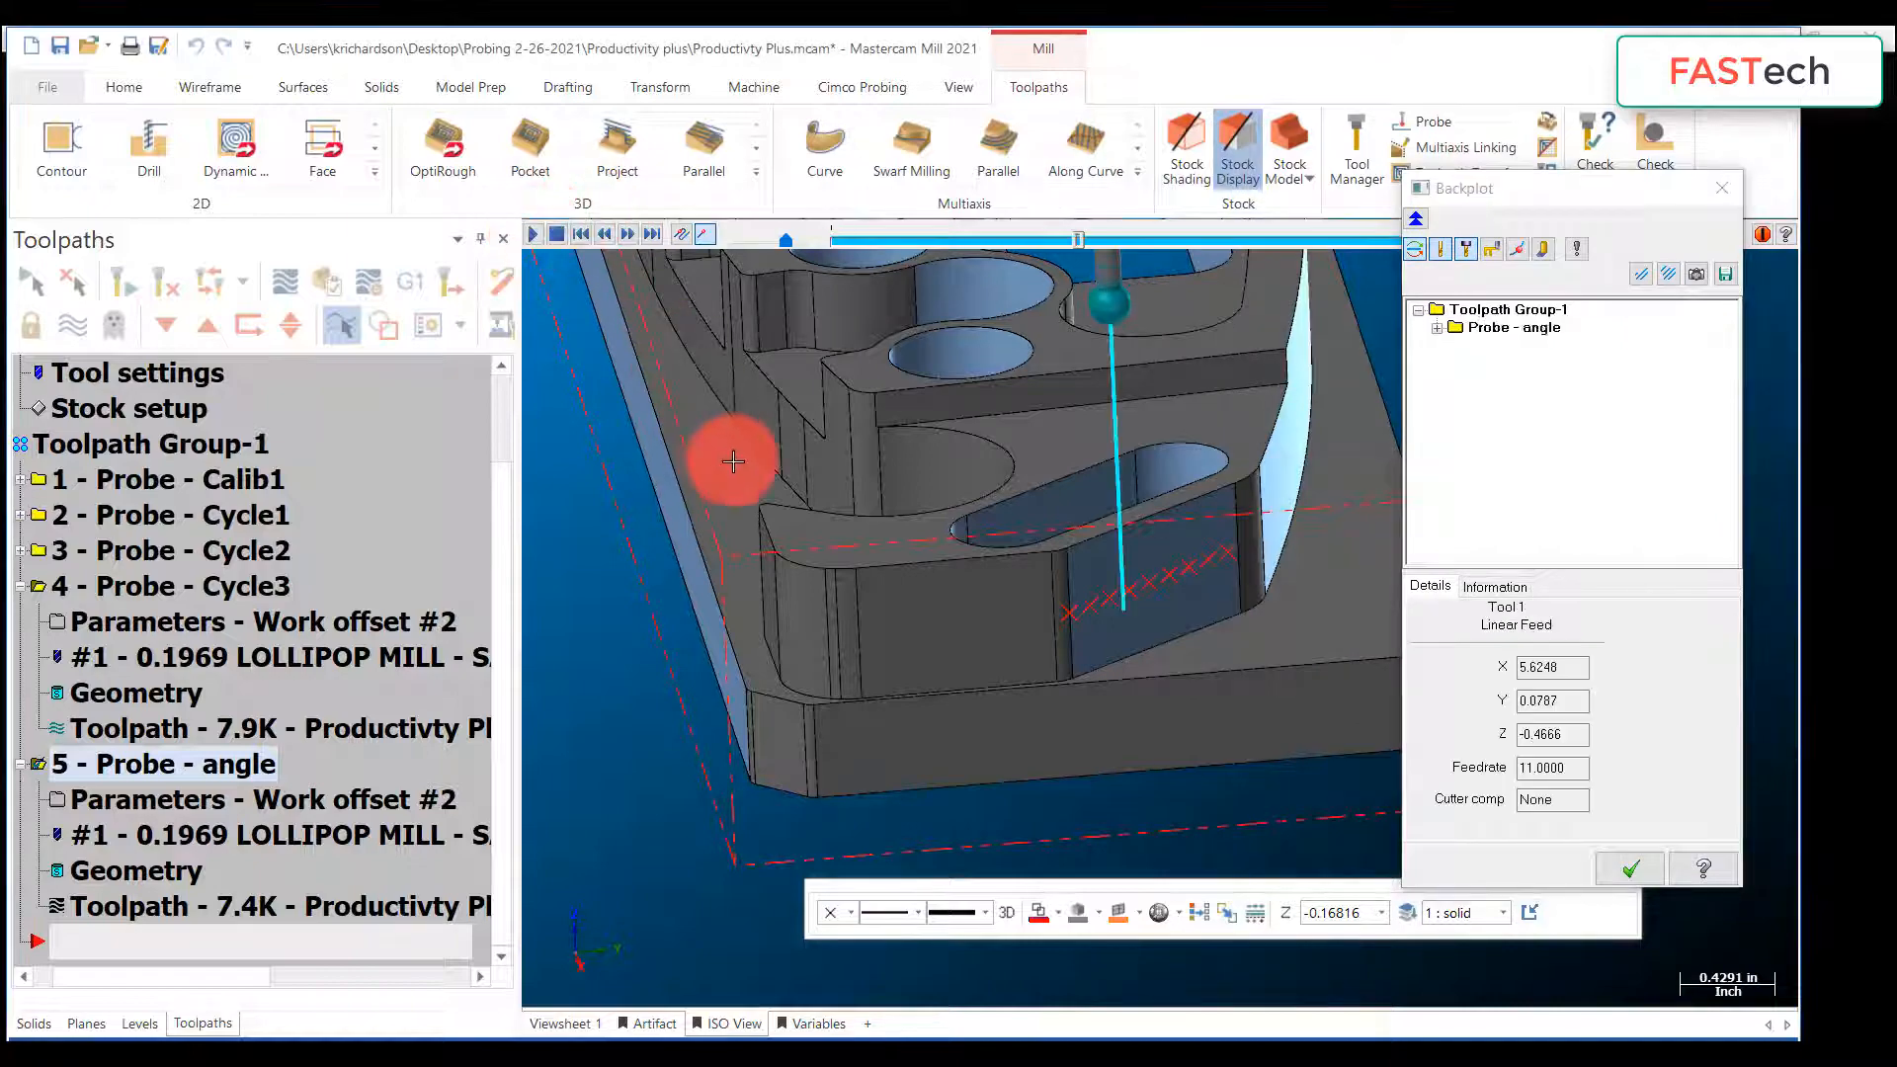
scroll(732, 459, "down", 1)
middle_click_drag(822, 554, 902, 580)
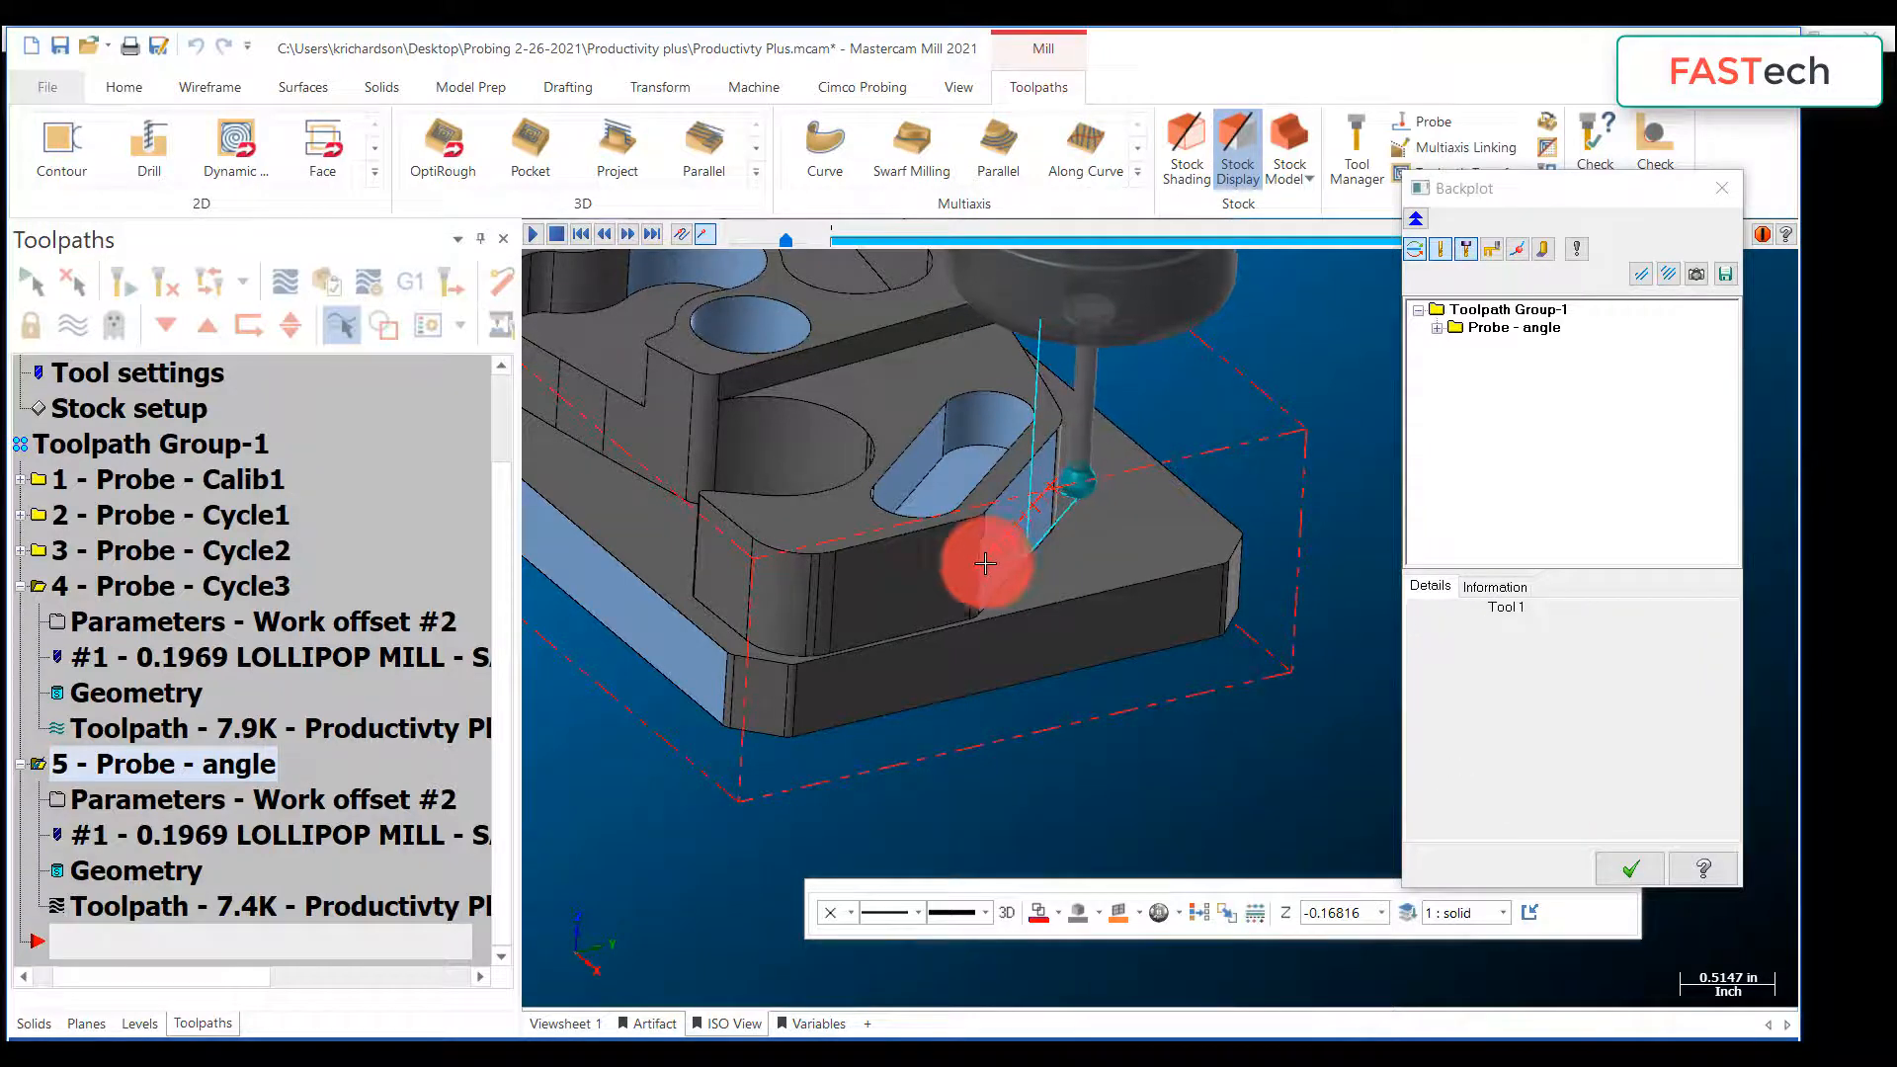
left_click(1621, 864)
Step: Reopen the angle probe operation for editing and insert a Constructed Line Angle macro after its measured line
left_click(119, 791)
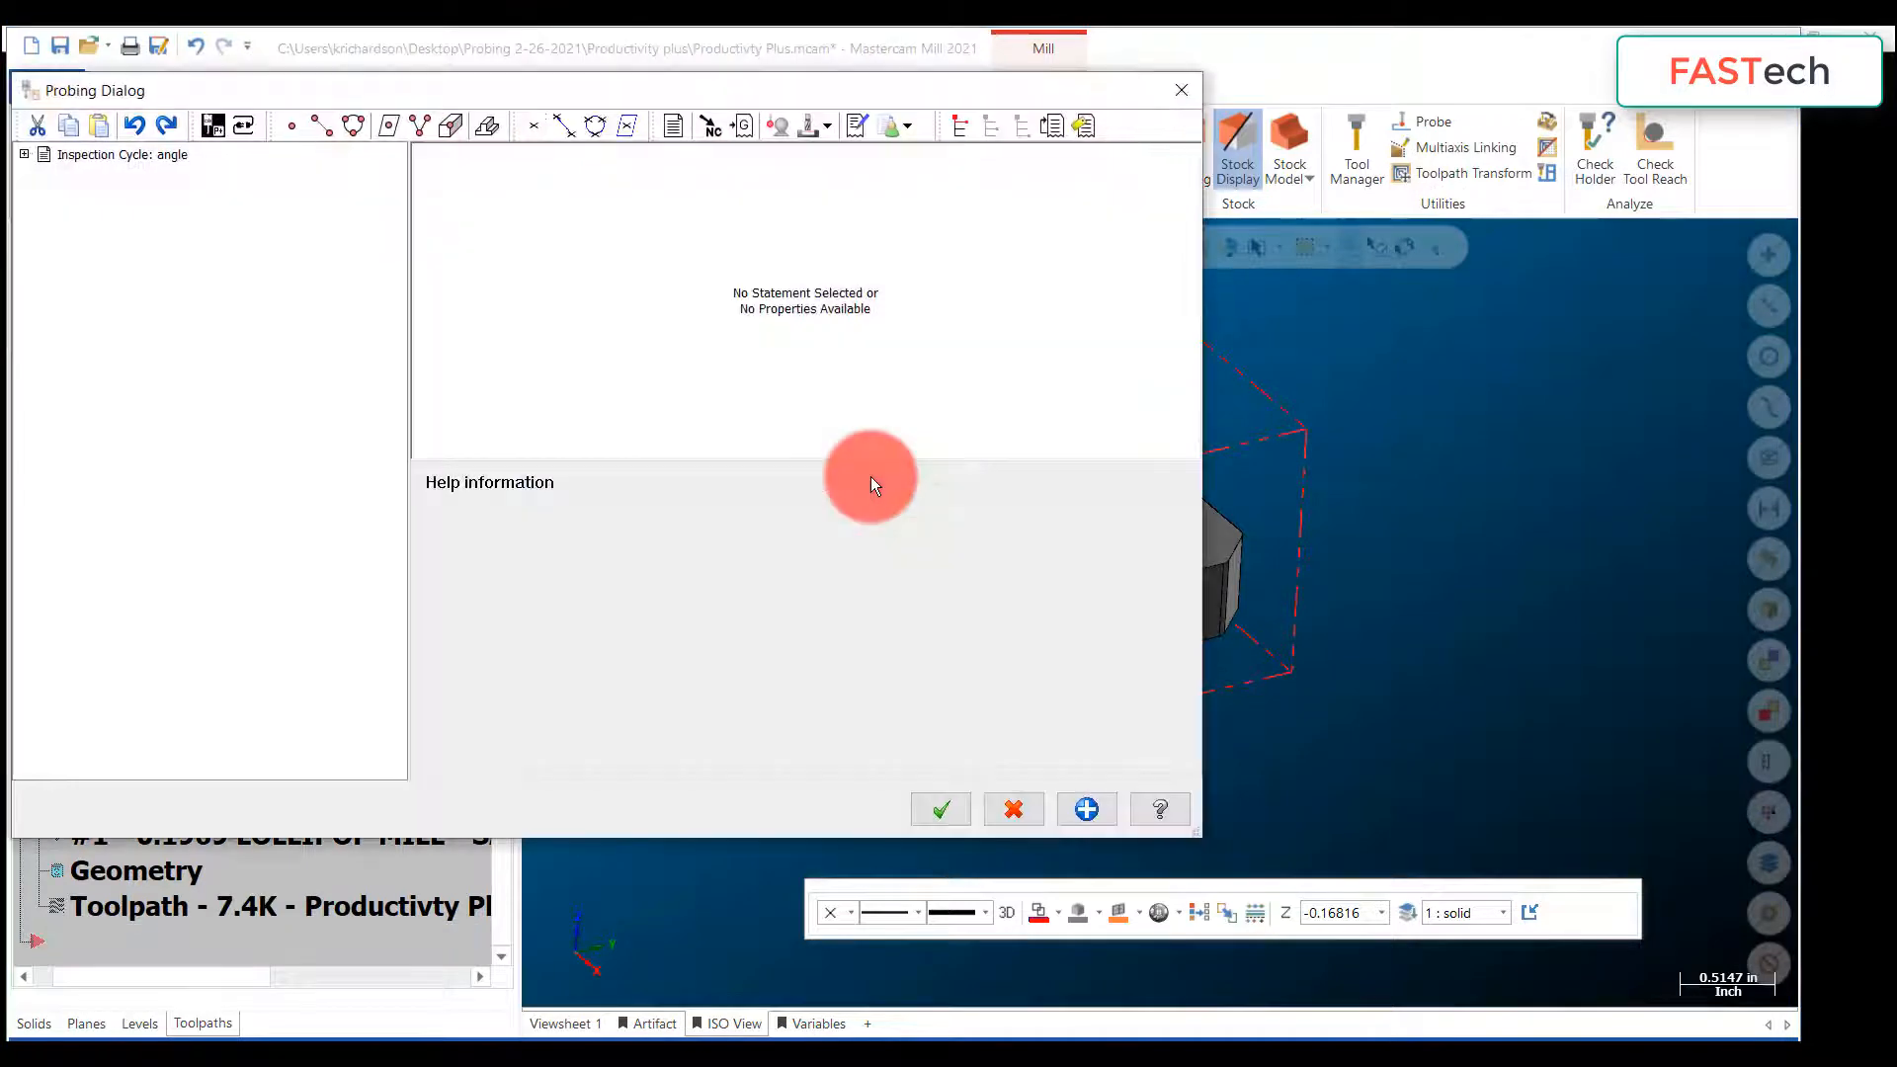
left_click_drag(553, 87, 806, 89)
left_click(277, 157)
left_click(375, 187)
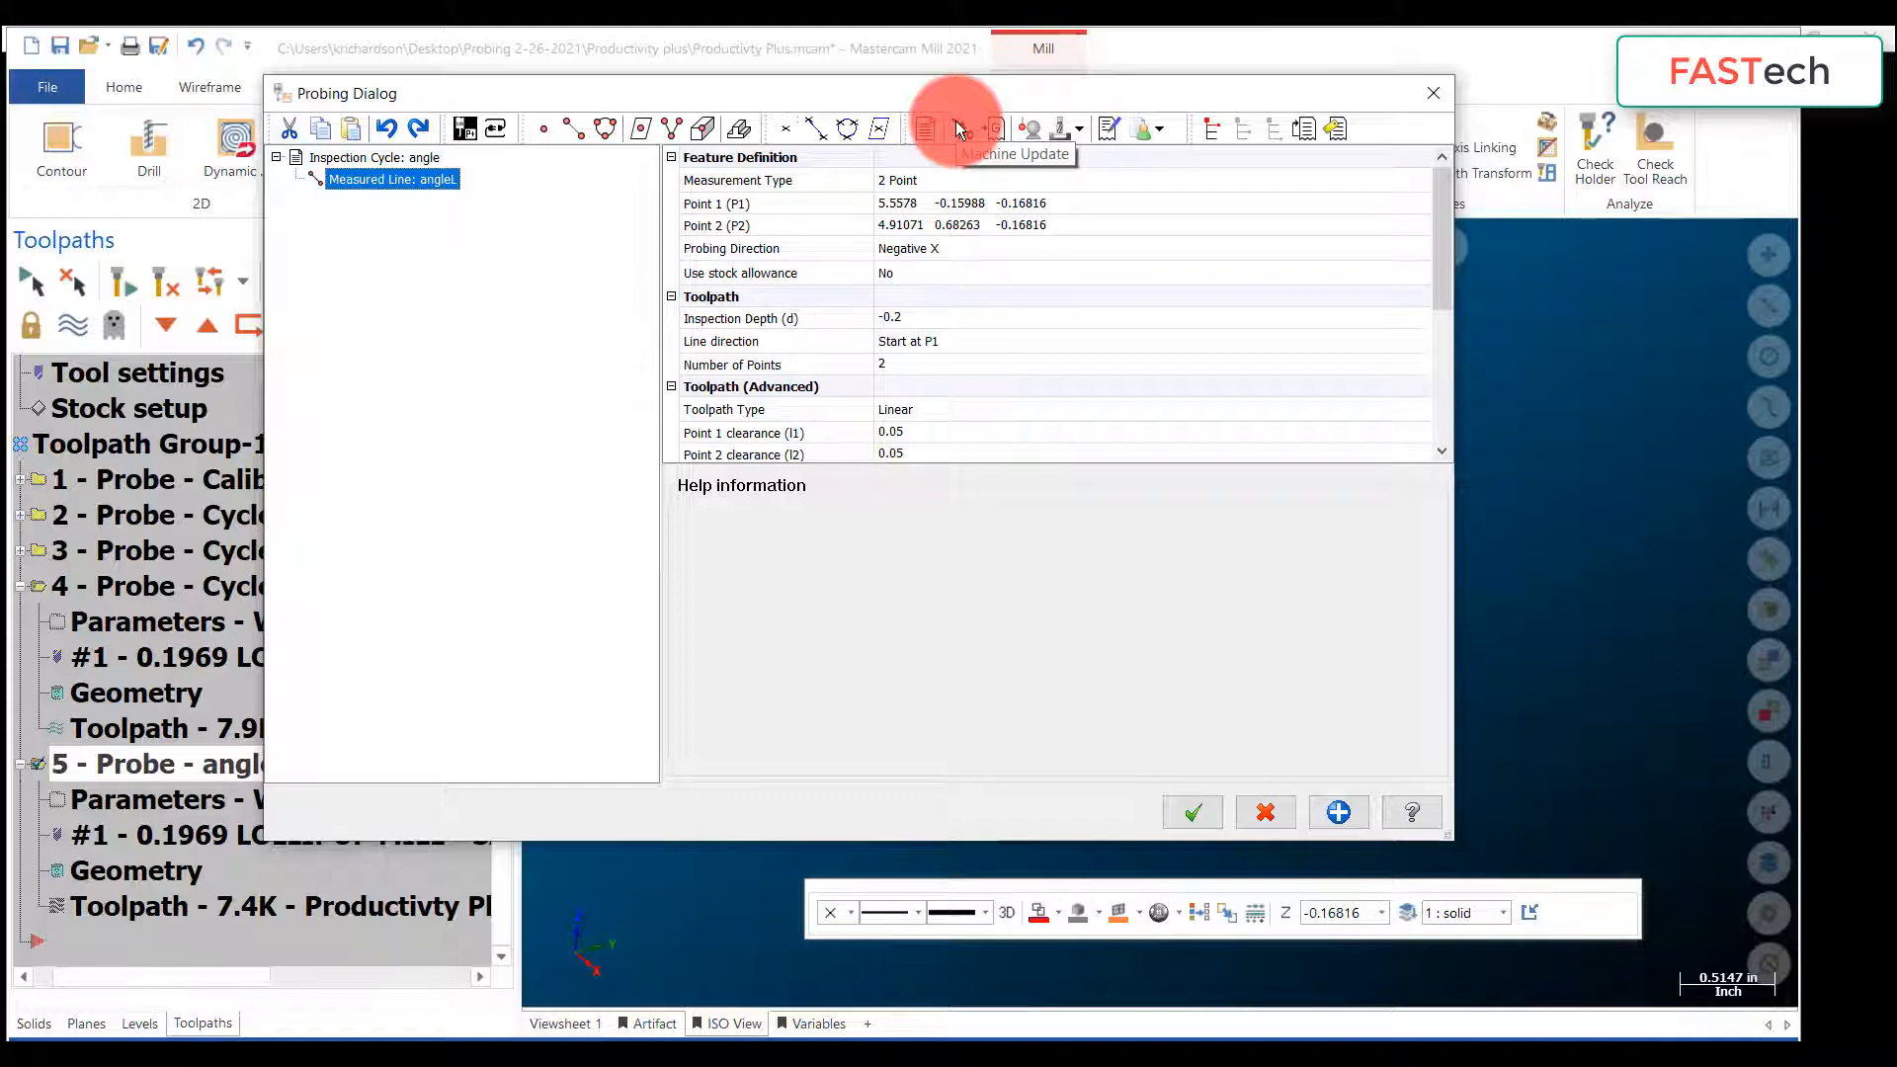
left_click(1160, 128)
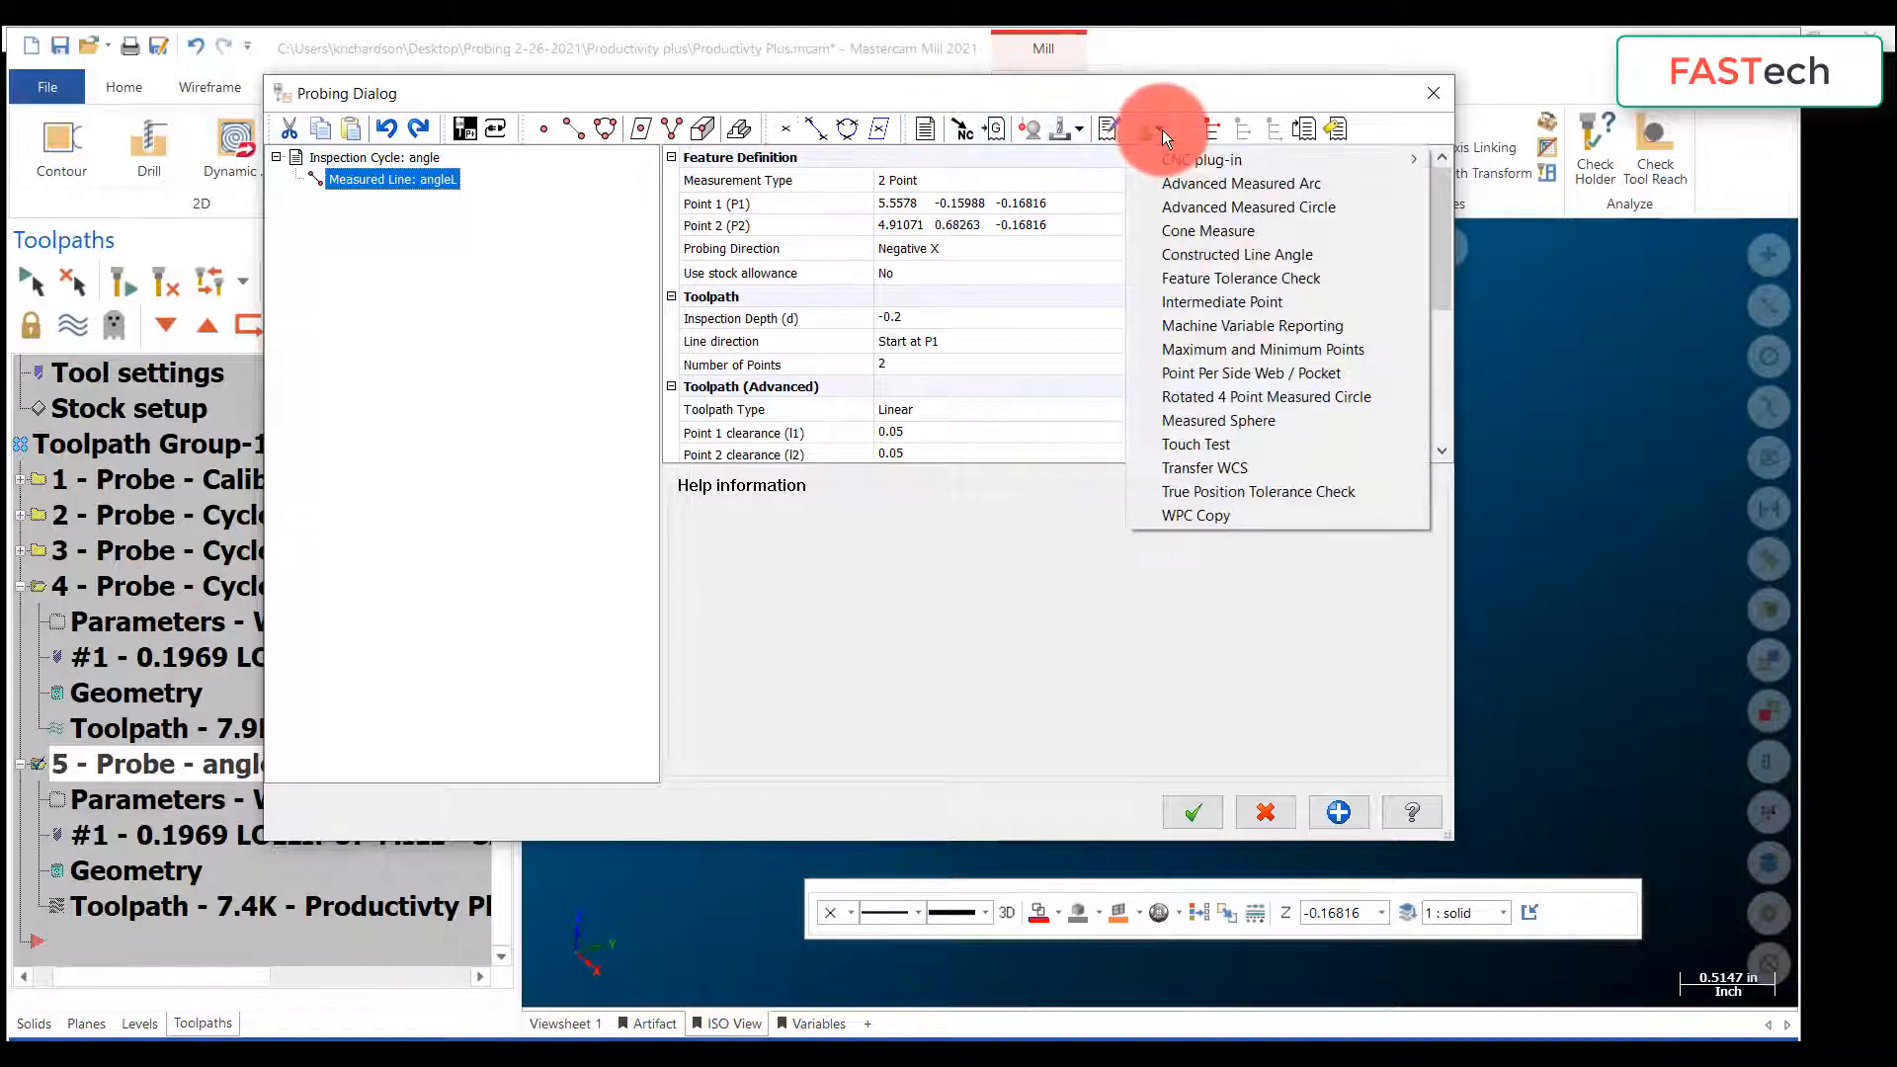
left_click(1218, 254)
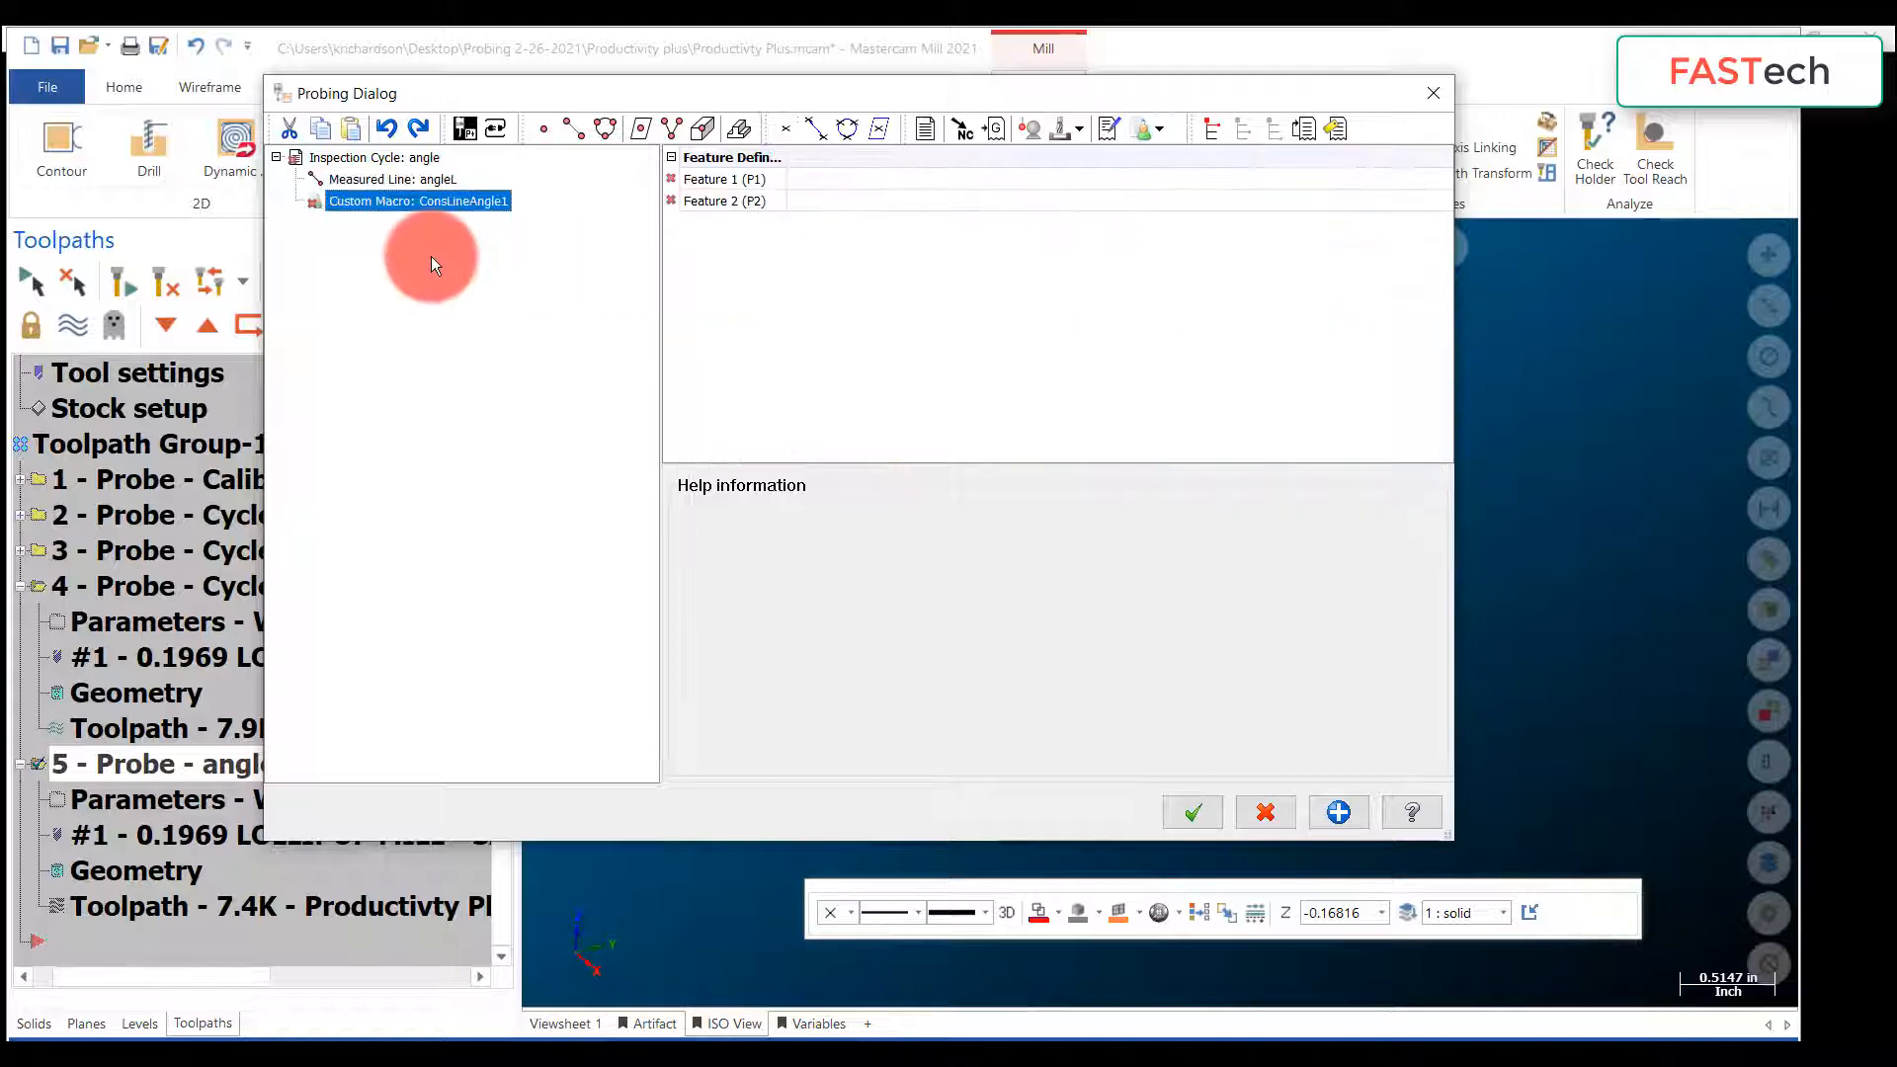
Step: Move the angleL measured line out of the angle cycle into a separate inspection cycle and delete the ConsLineAngle1 macro
mouse_move(411, 206)
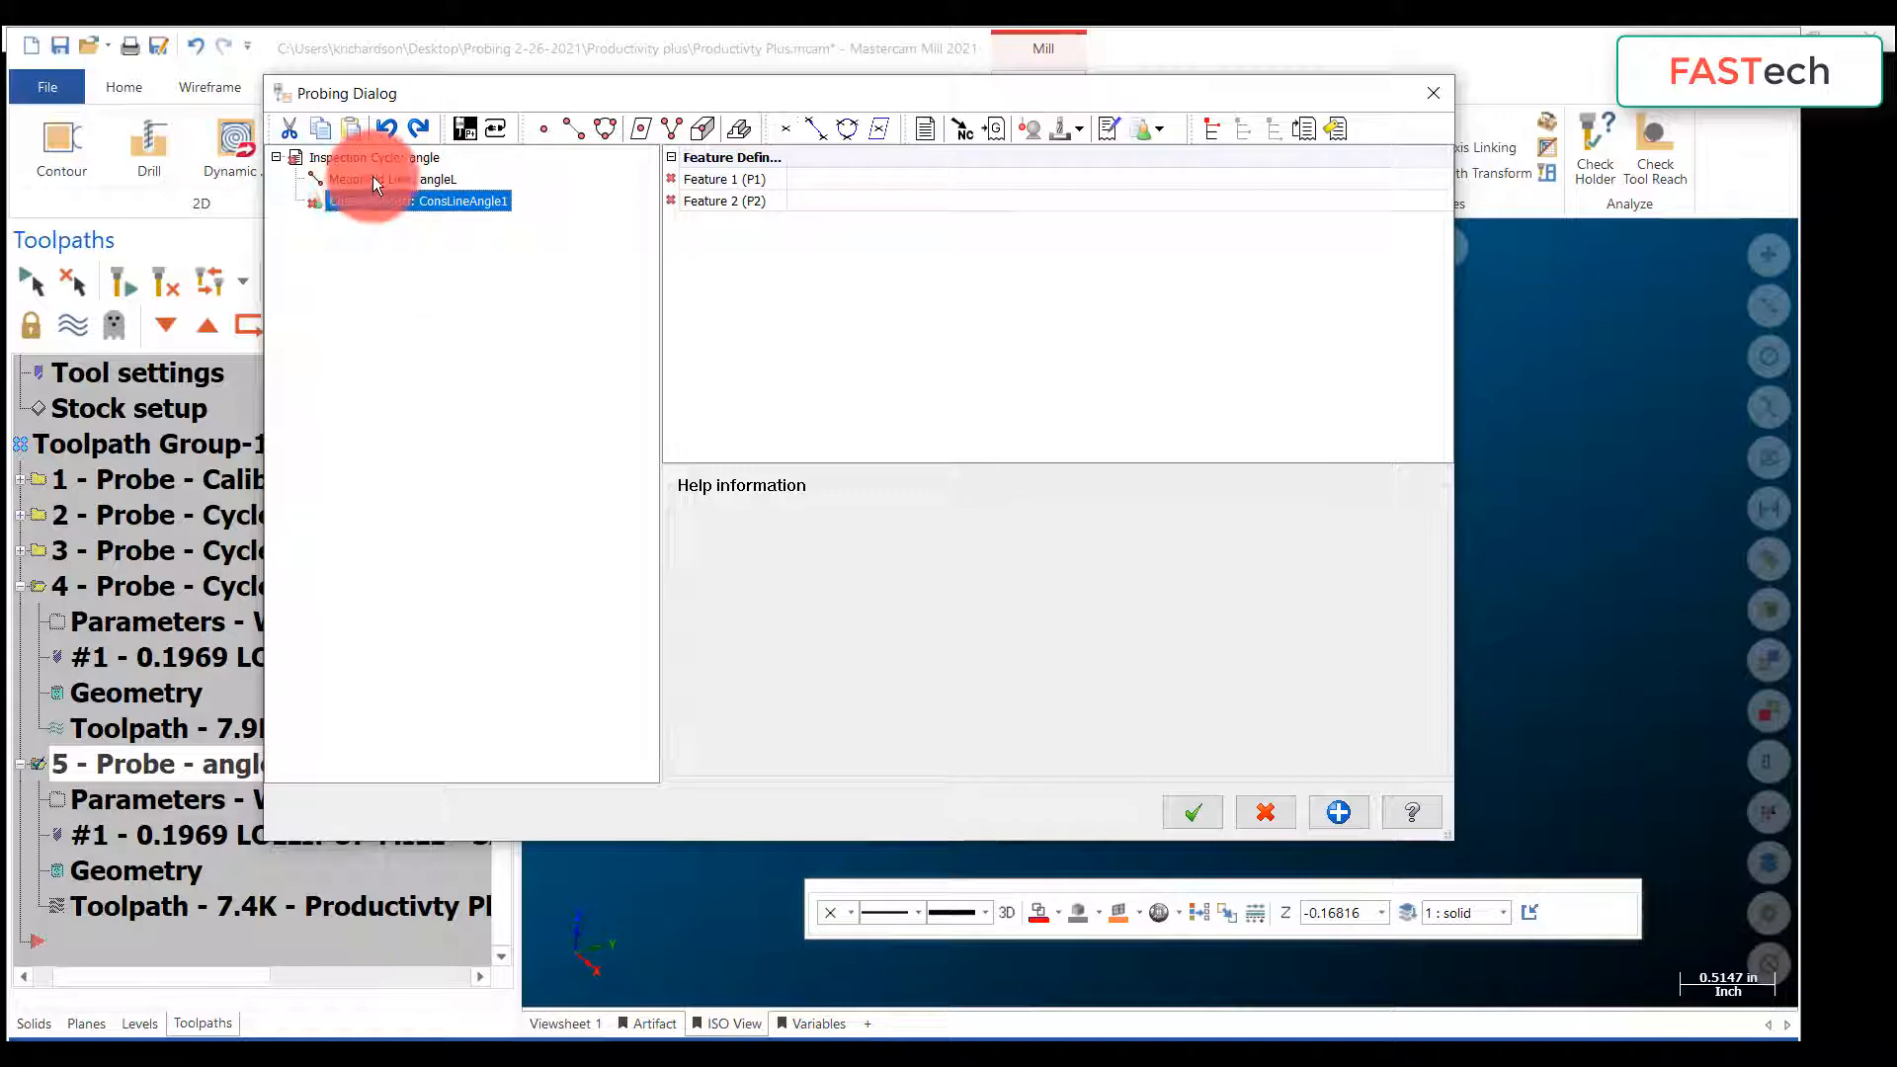
left_click(364, 179)
mouse_move(369, 180)
left_mouse_down()
mouse_move(369, 208)
mouse_move(406, 210)
mouse_move(384, 169)
mouse_move(397, 186)
left_mouse_up()
left_click(397, 199)
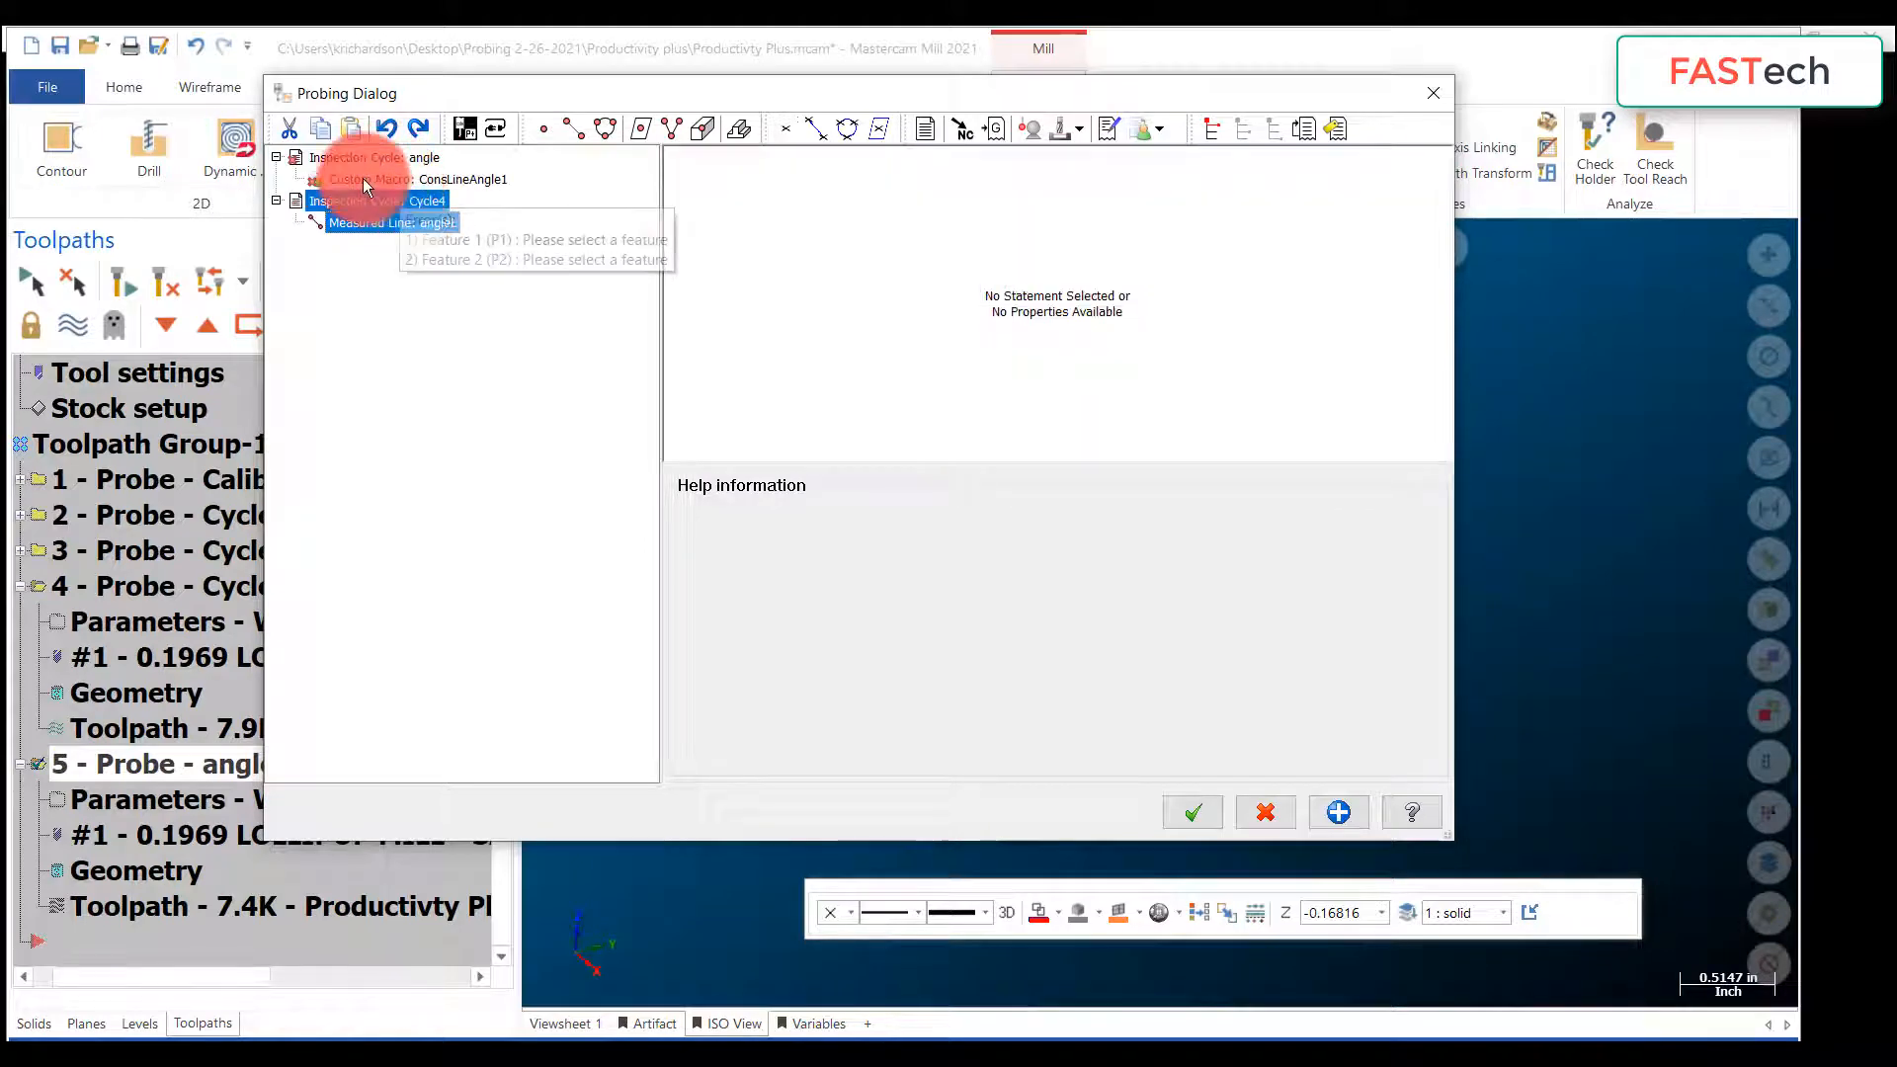
left_click(364, 179)
key("Delete")
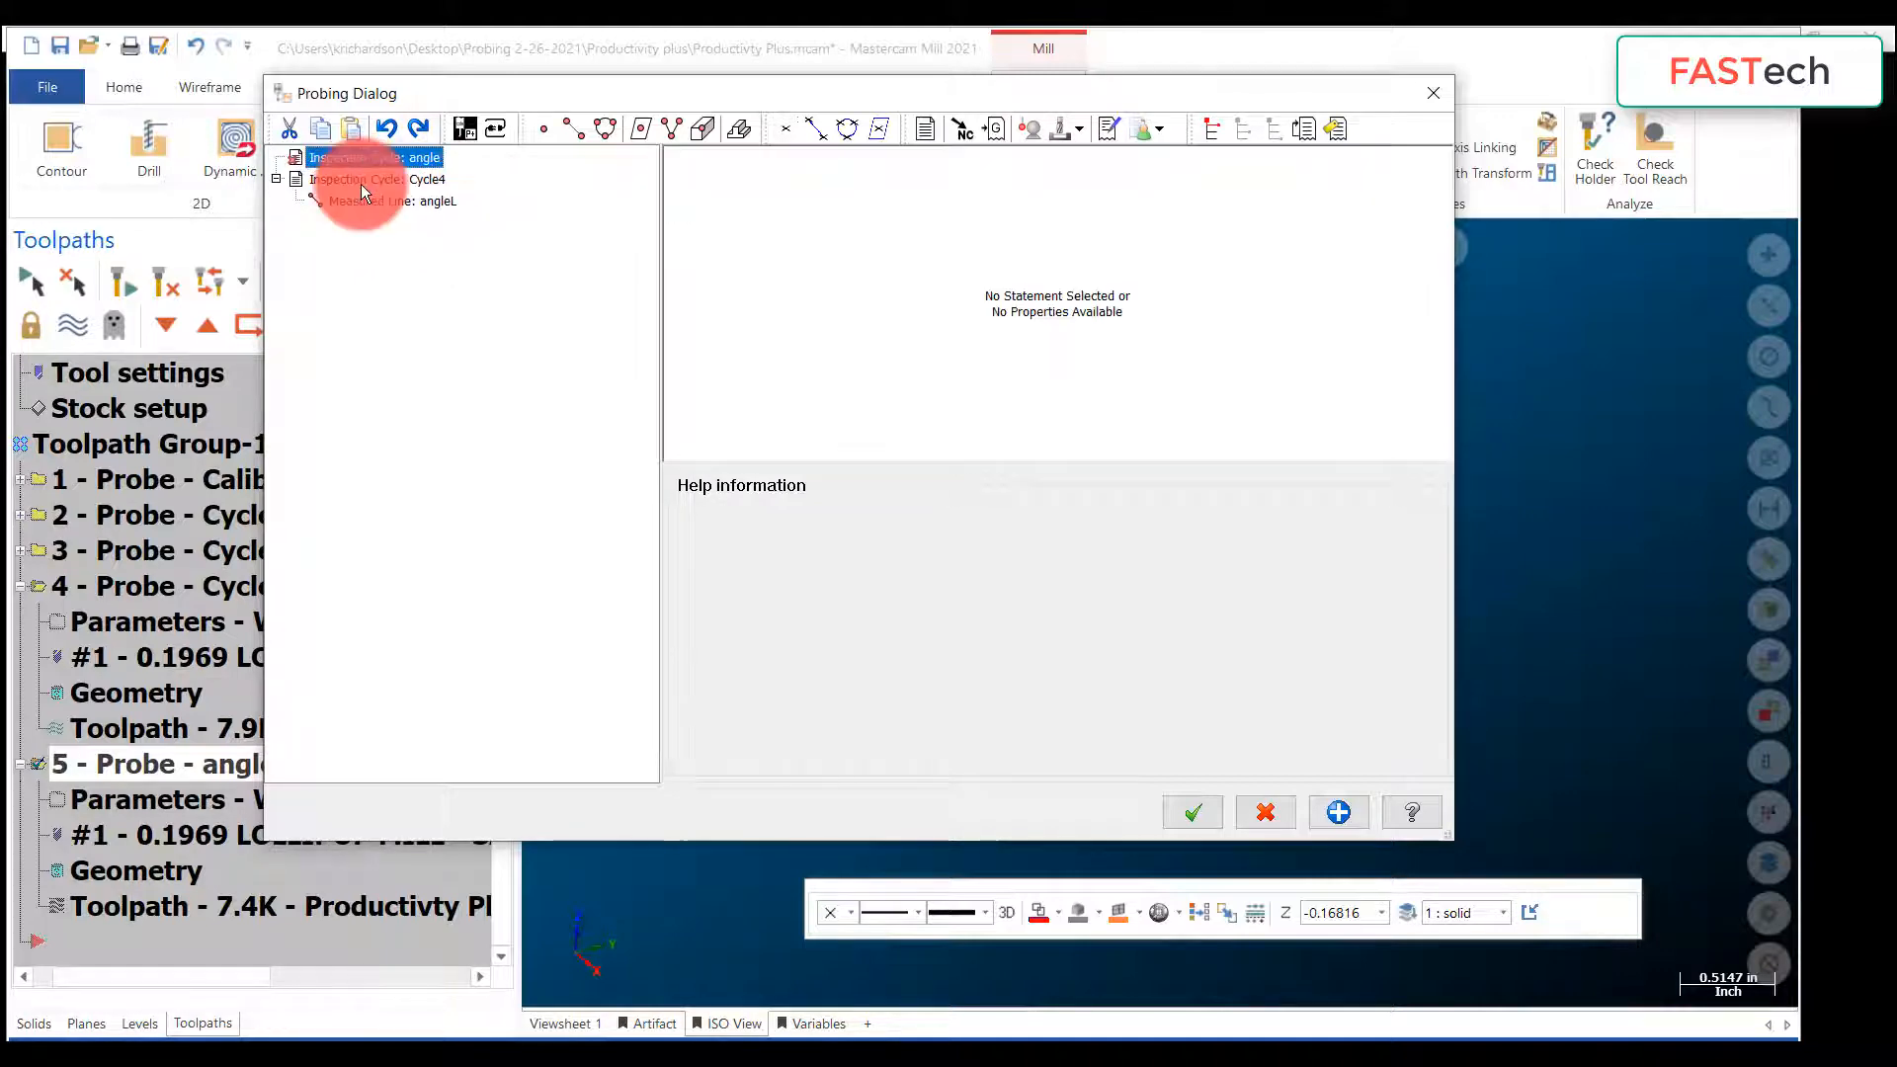
Step: Delete the empty inspection cycle named angle
left_click(300, 156)
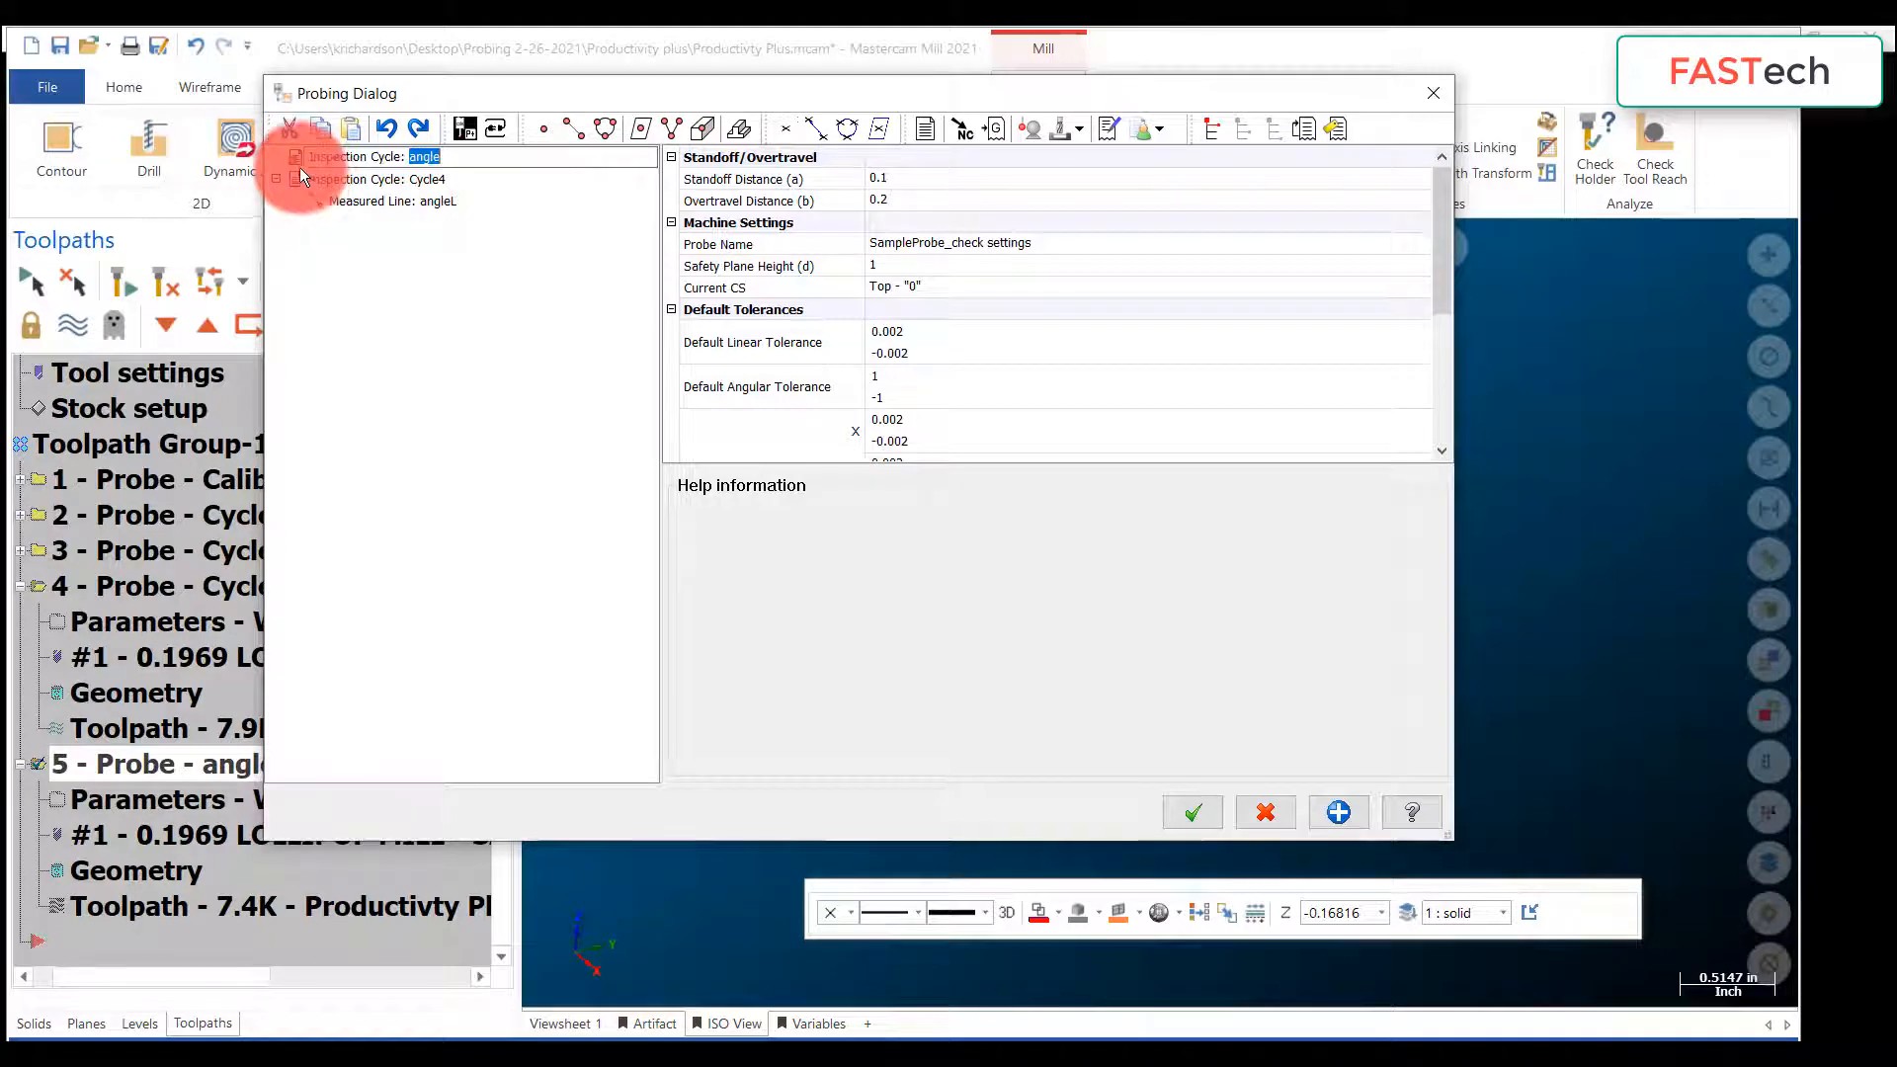
left_click(352, 183)
left_click(294, 163)
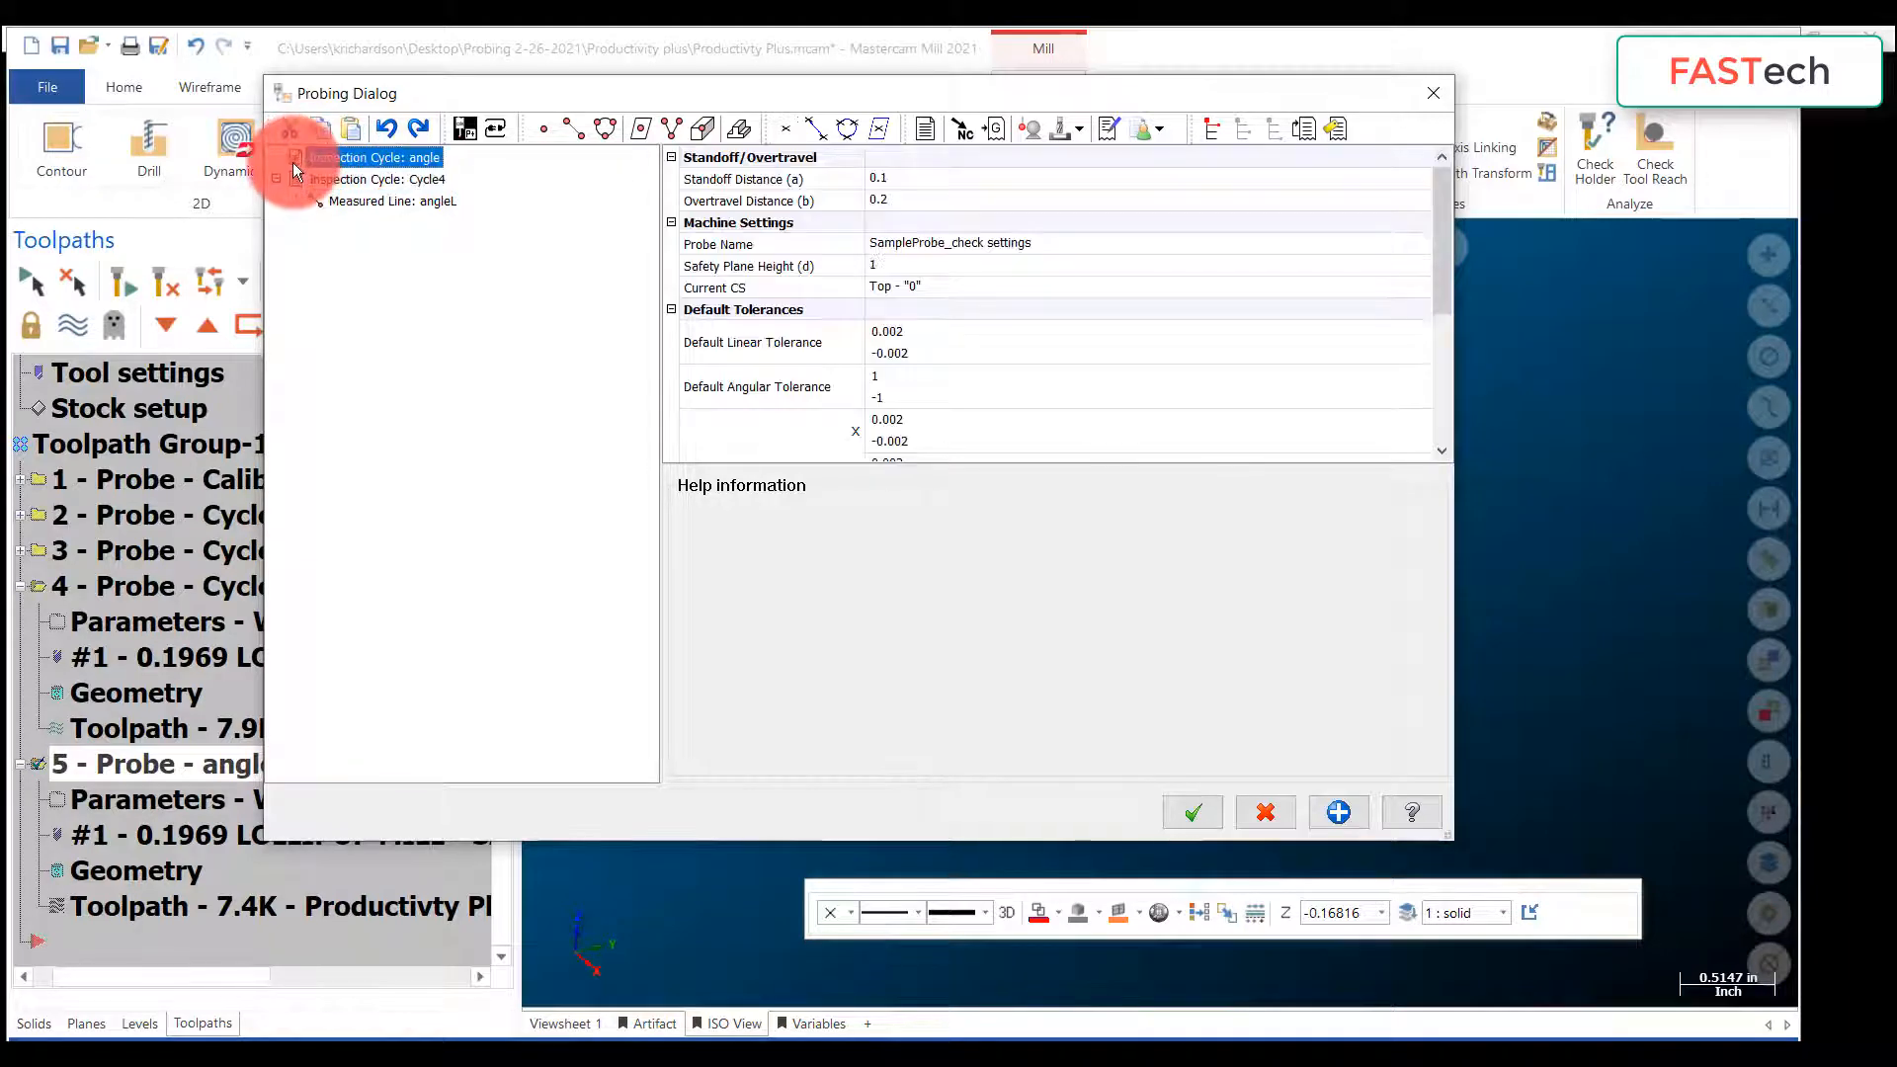
key("Delete")
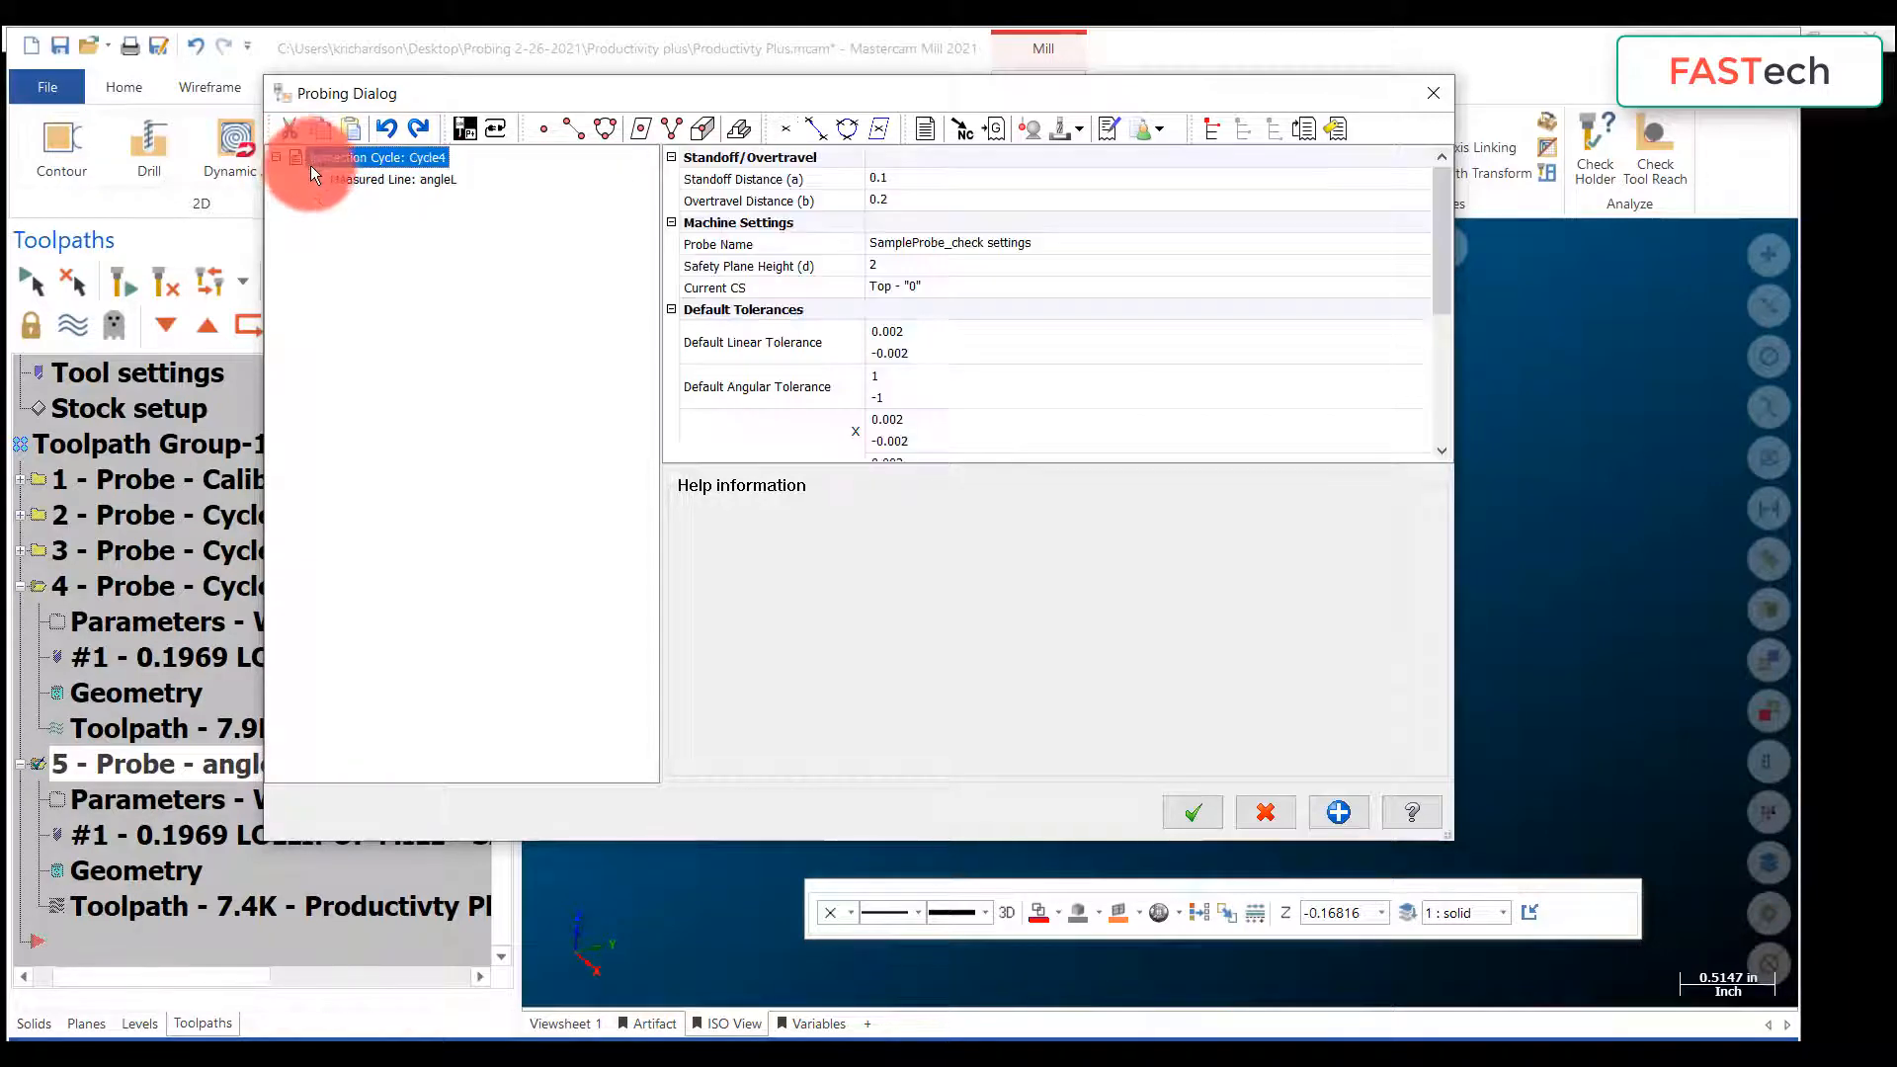
Step: Insert a Constructed Line Angle macro after the angleL measured line in the Cycle4 inspection cycle
left_click(346, 182)
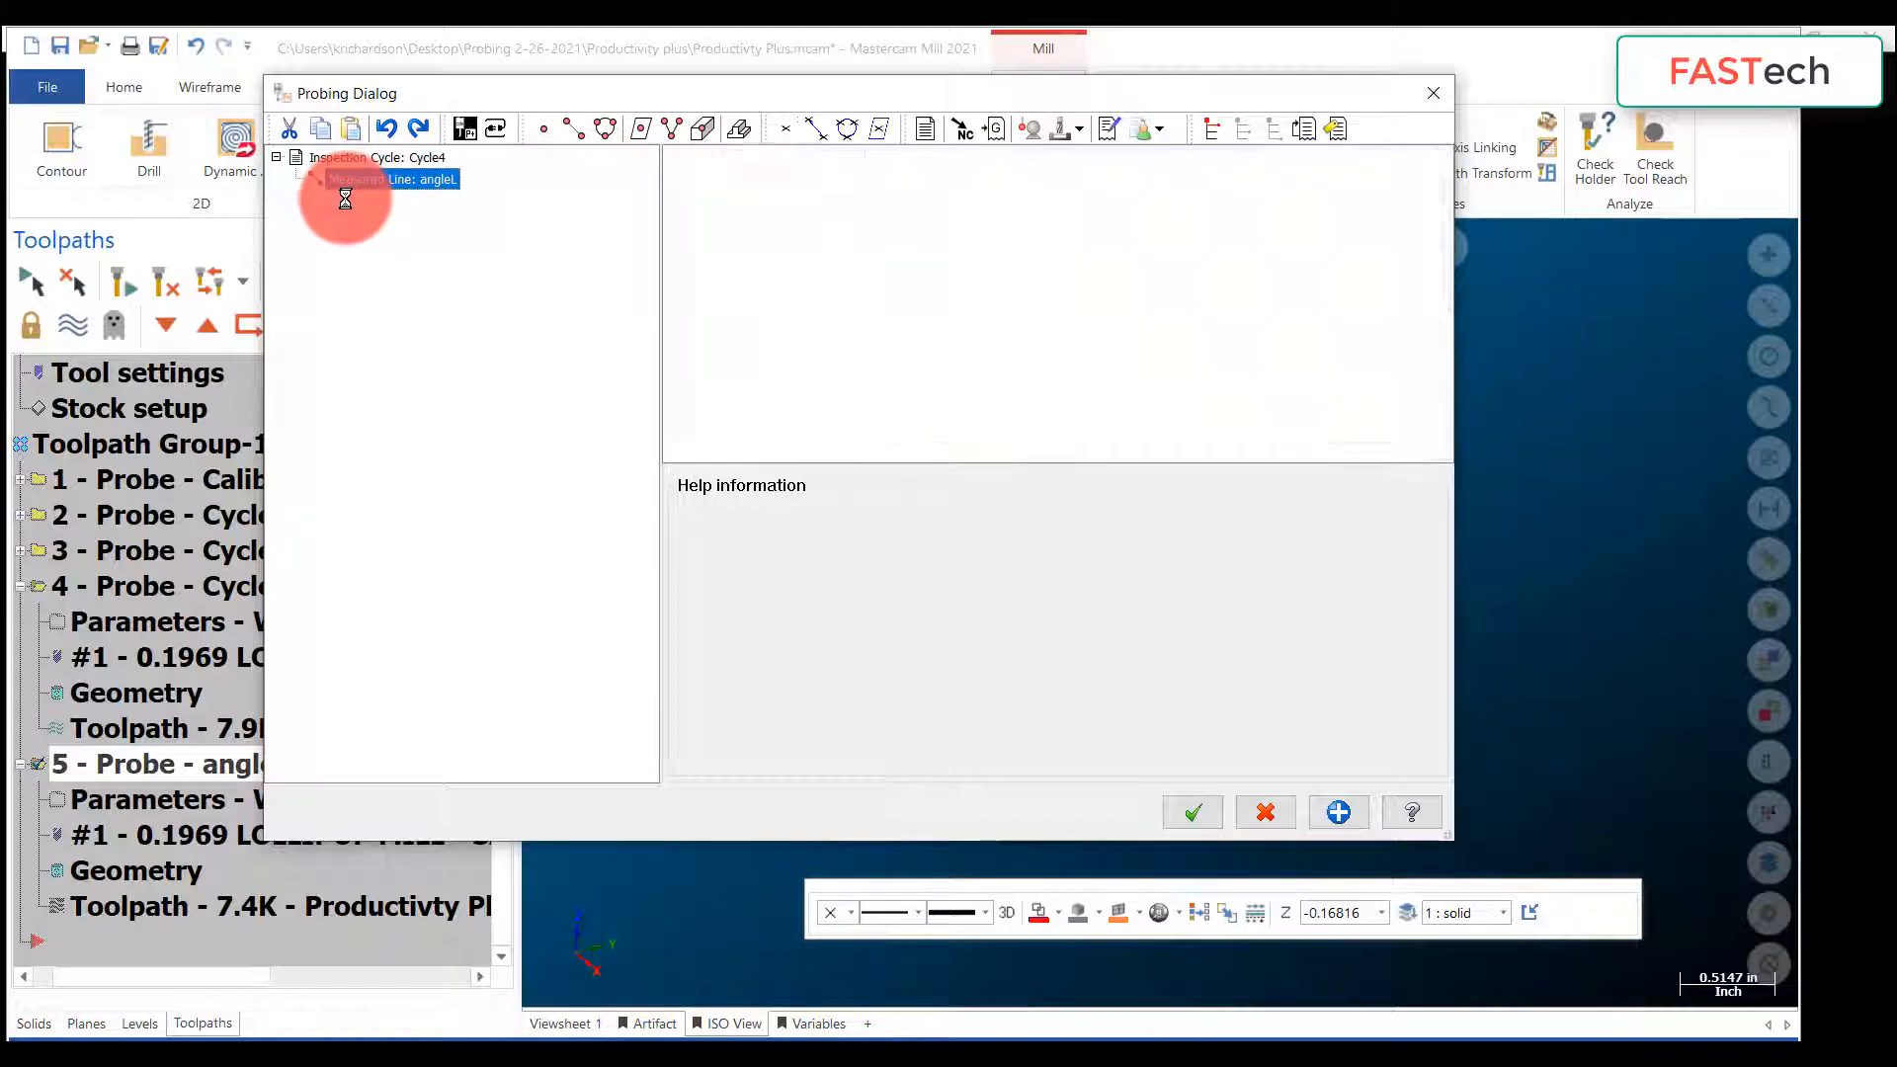
left_click(1158, 128)
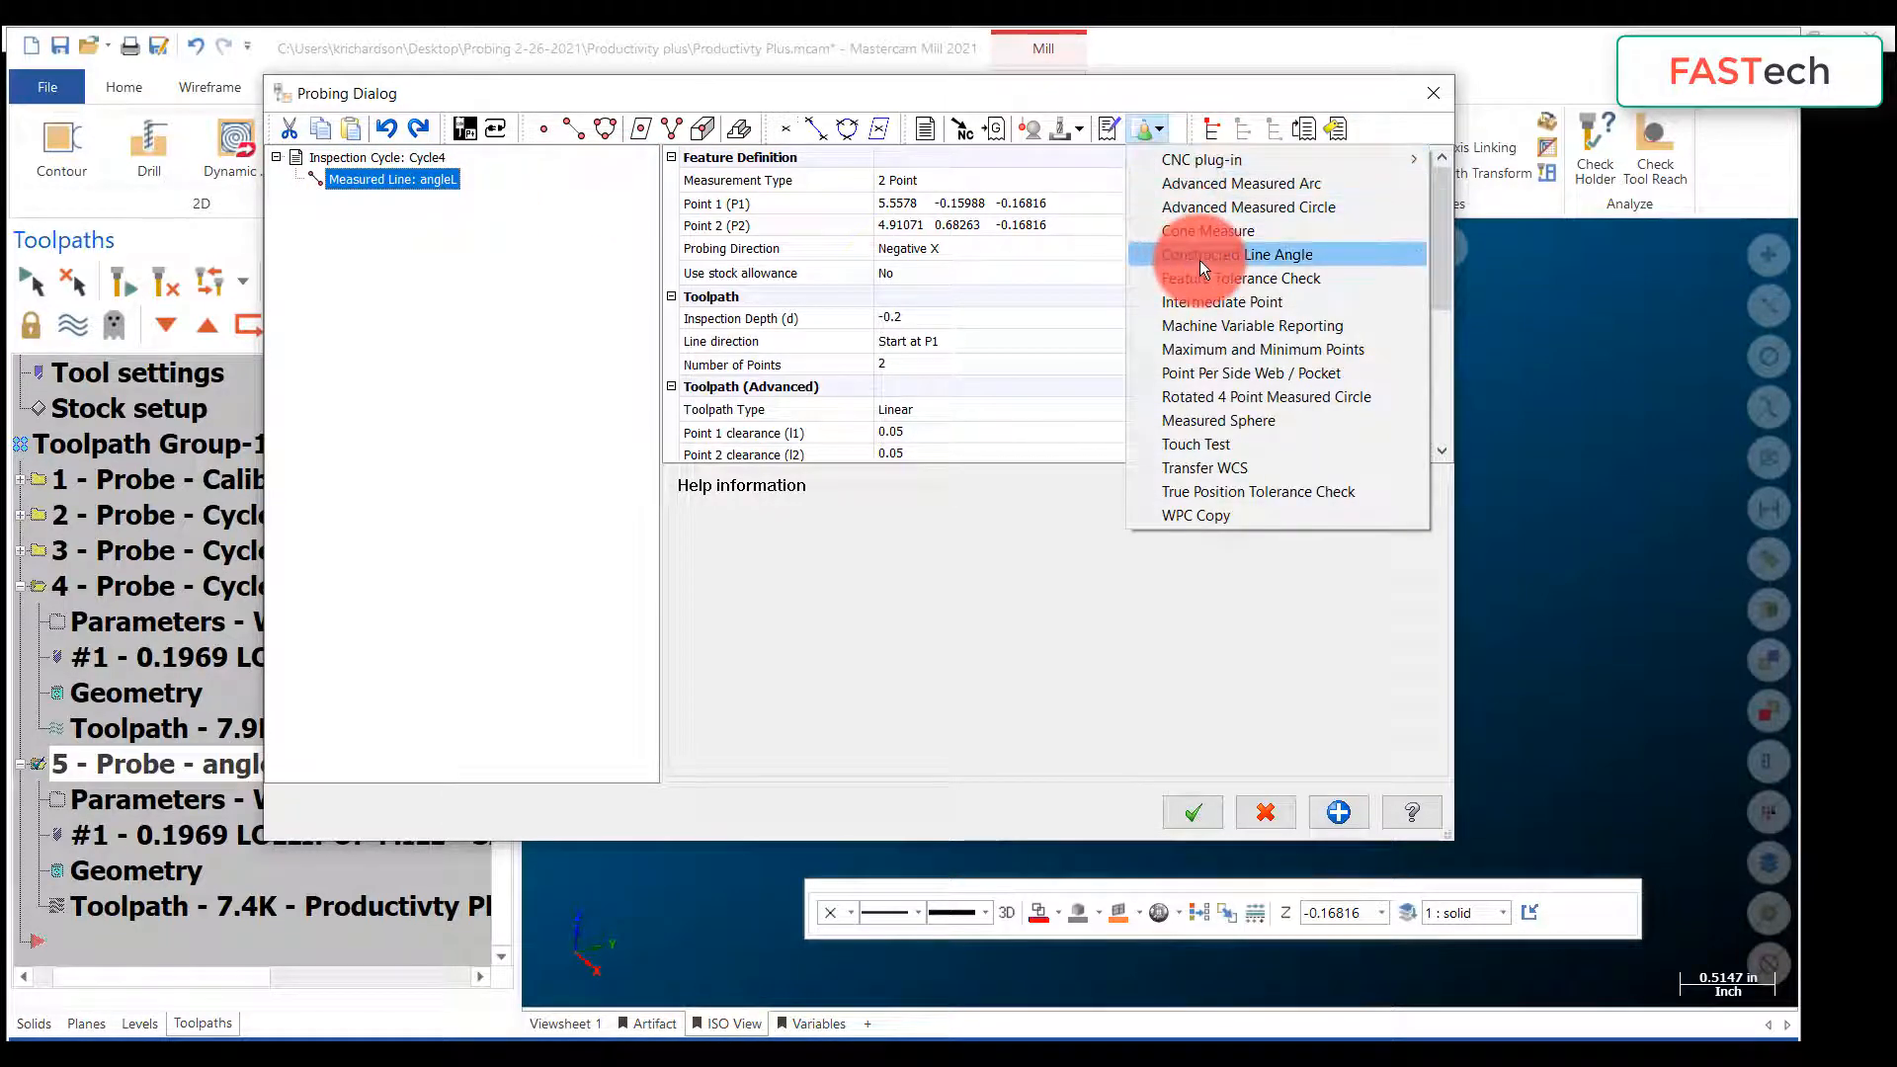
left_click(1250, 255)
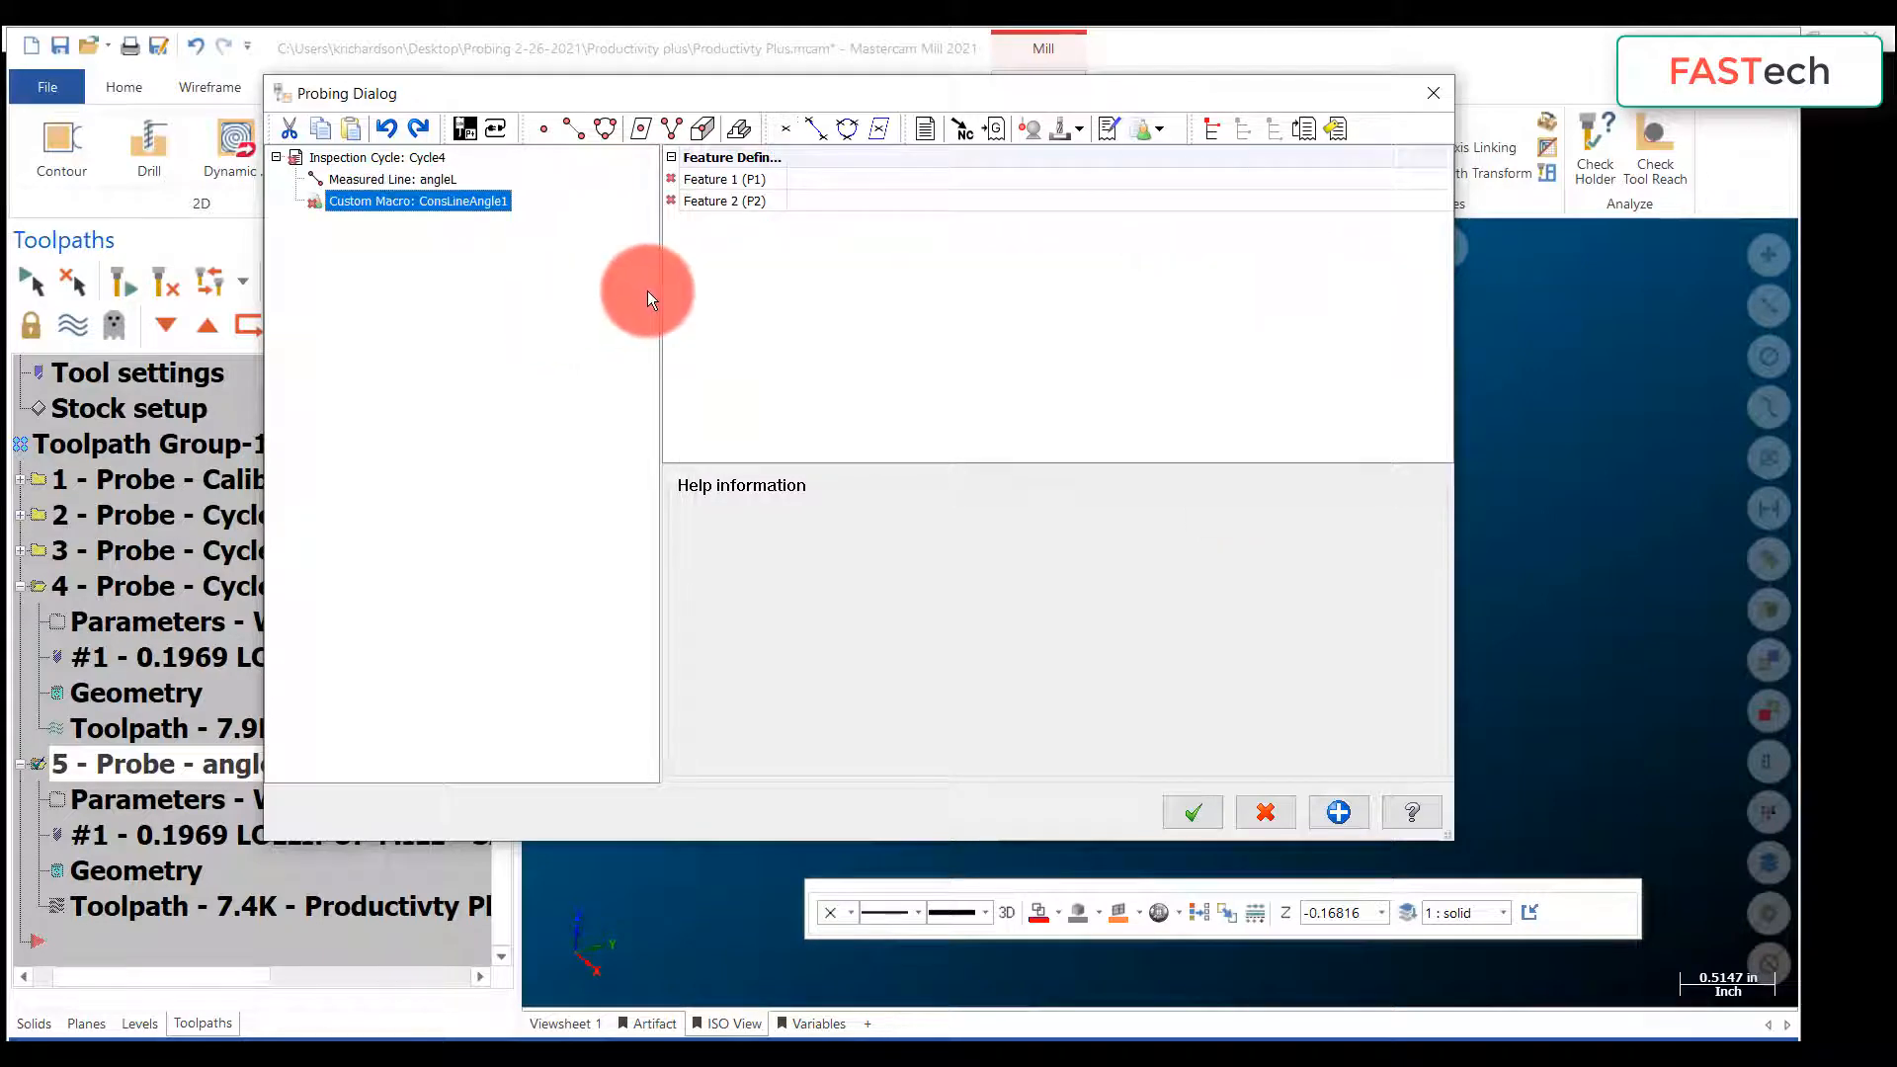
Step: Define the Constructed Line Angle macro from angleL Point 1 to angleL Point 2 and accept the probing operation
left_click(846, 179)
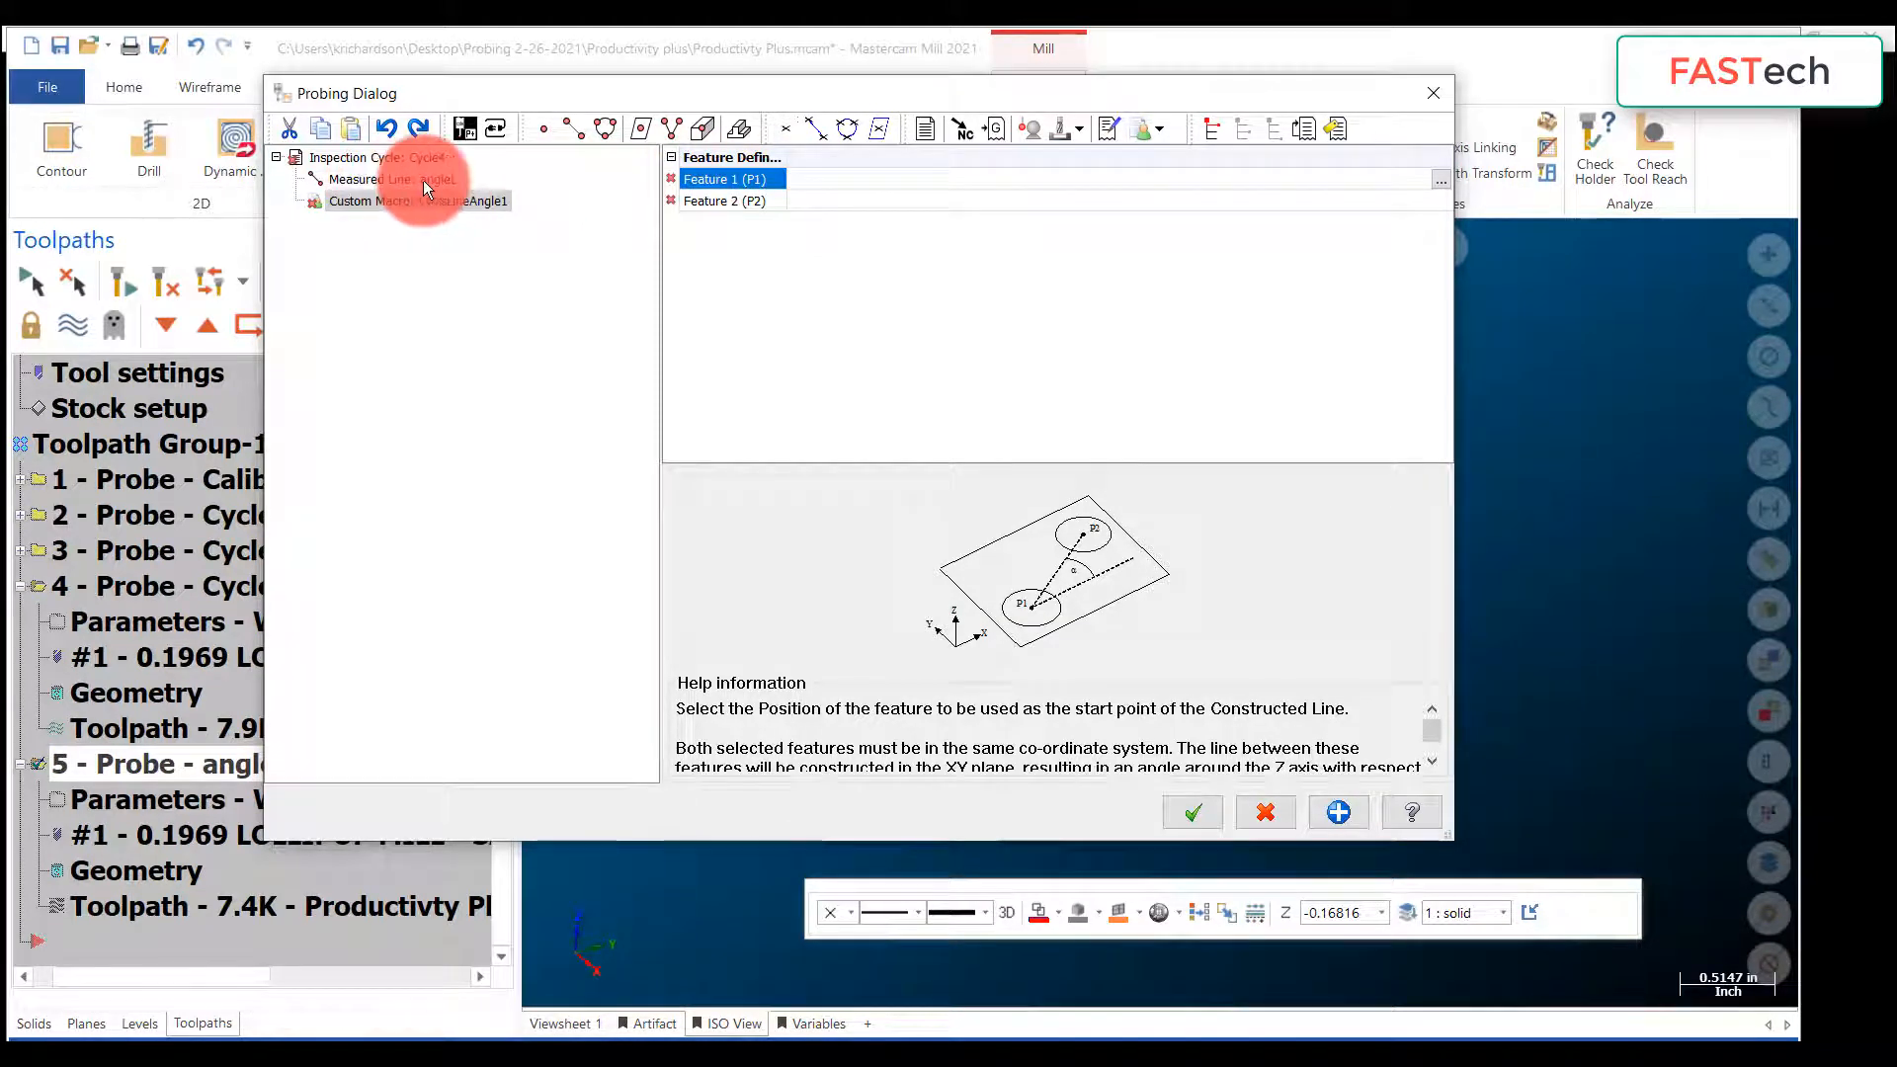
left_click(1440, 179)
left_click(799, 253)
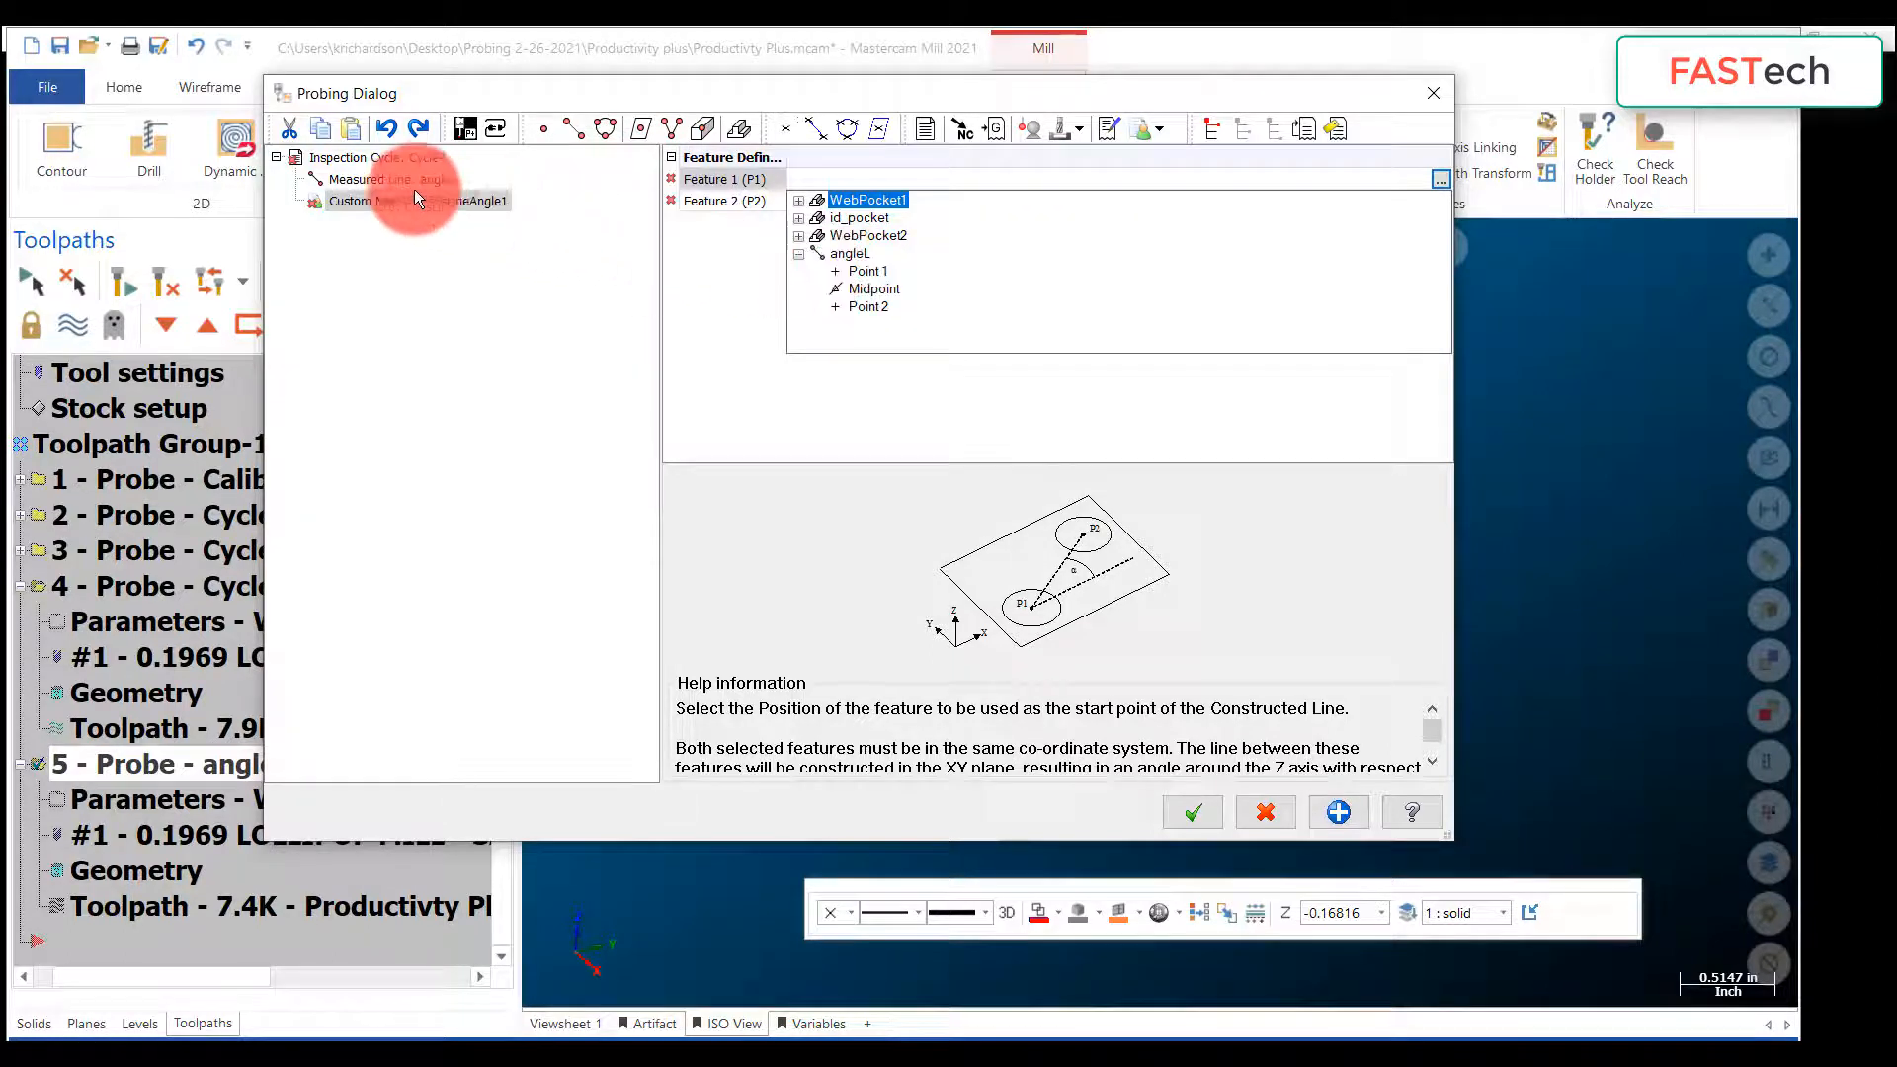
left_click(861, 273)
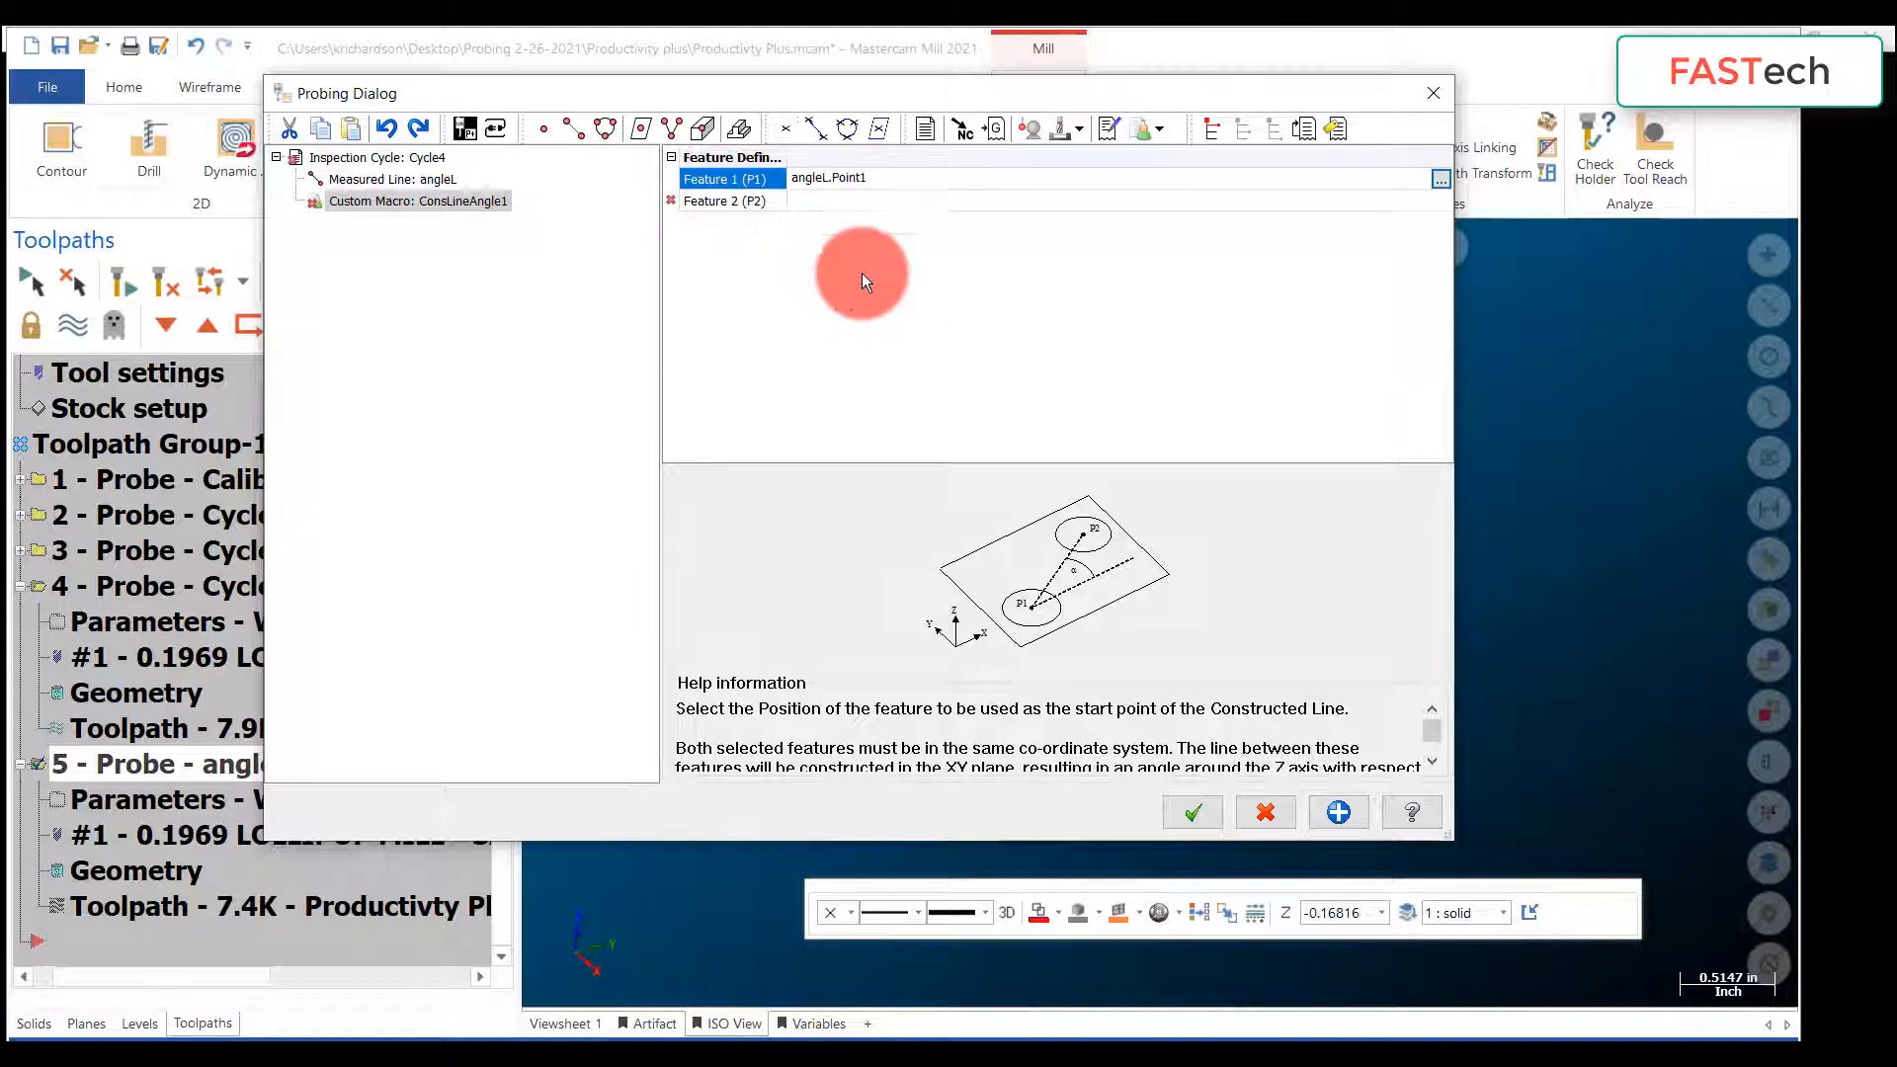
left_click(1213, 204)
left_click(1441, 201)
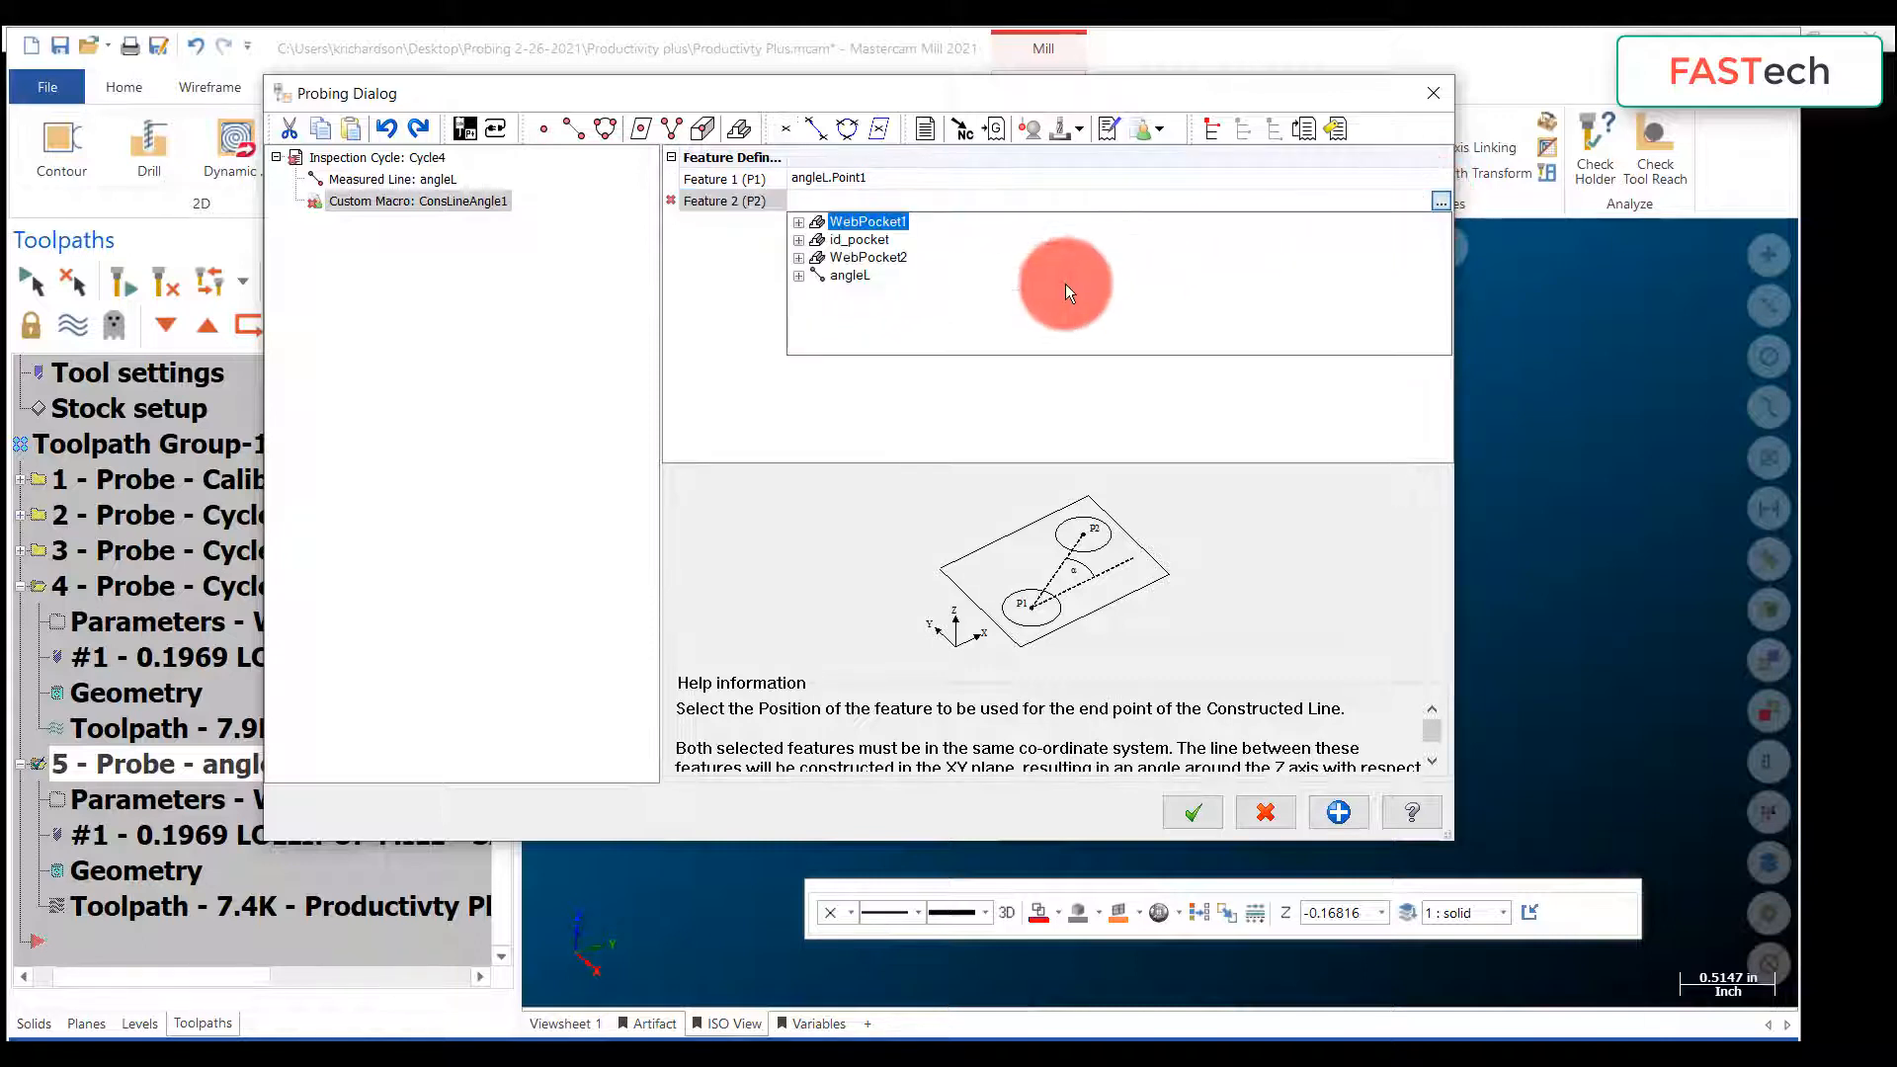
left_click(799, 275)
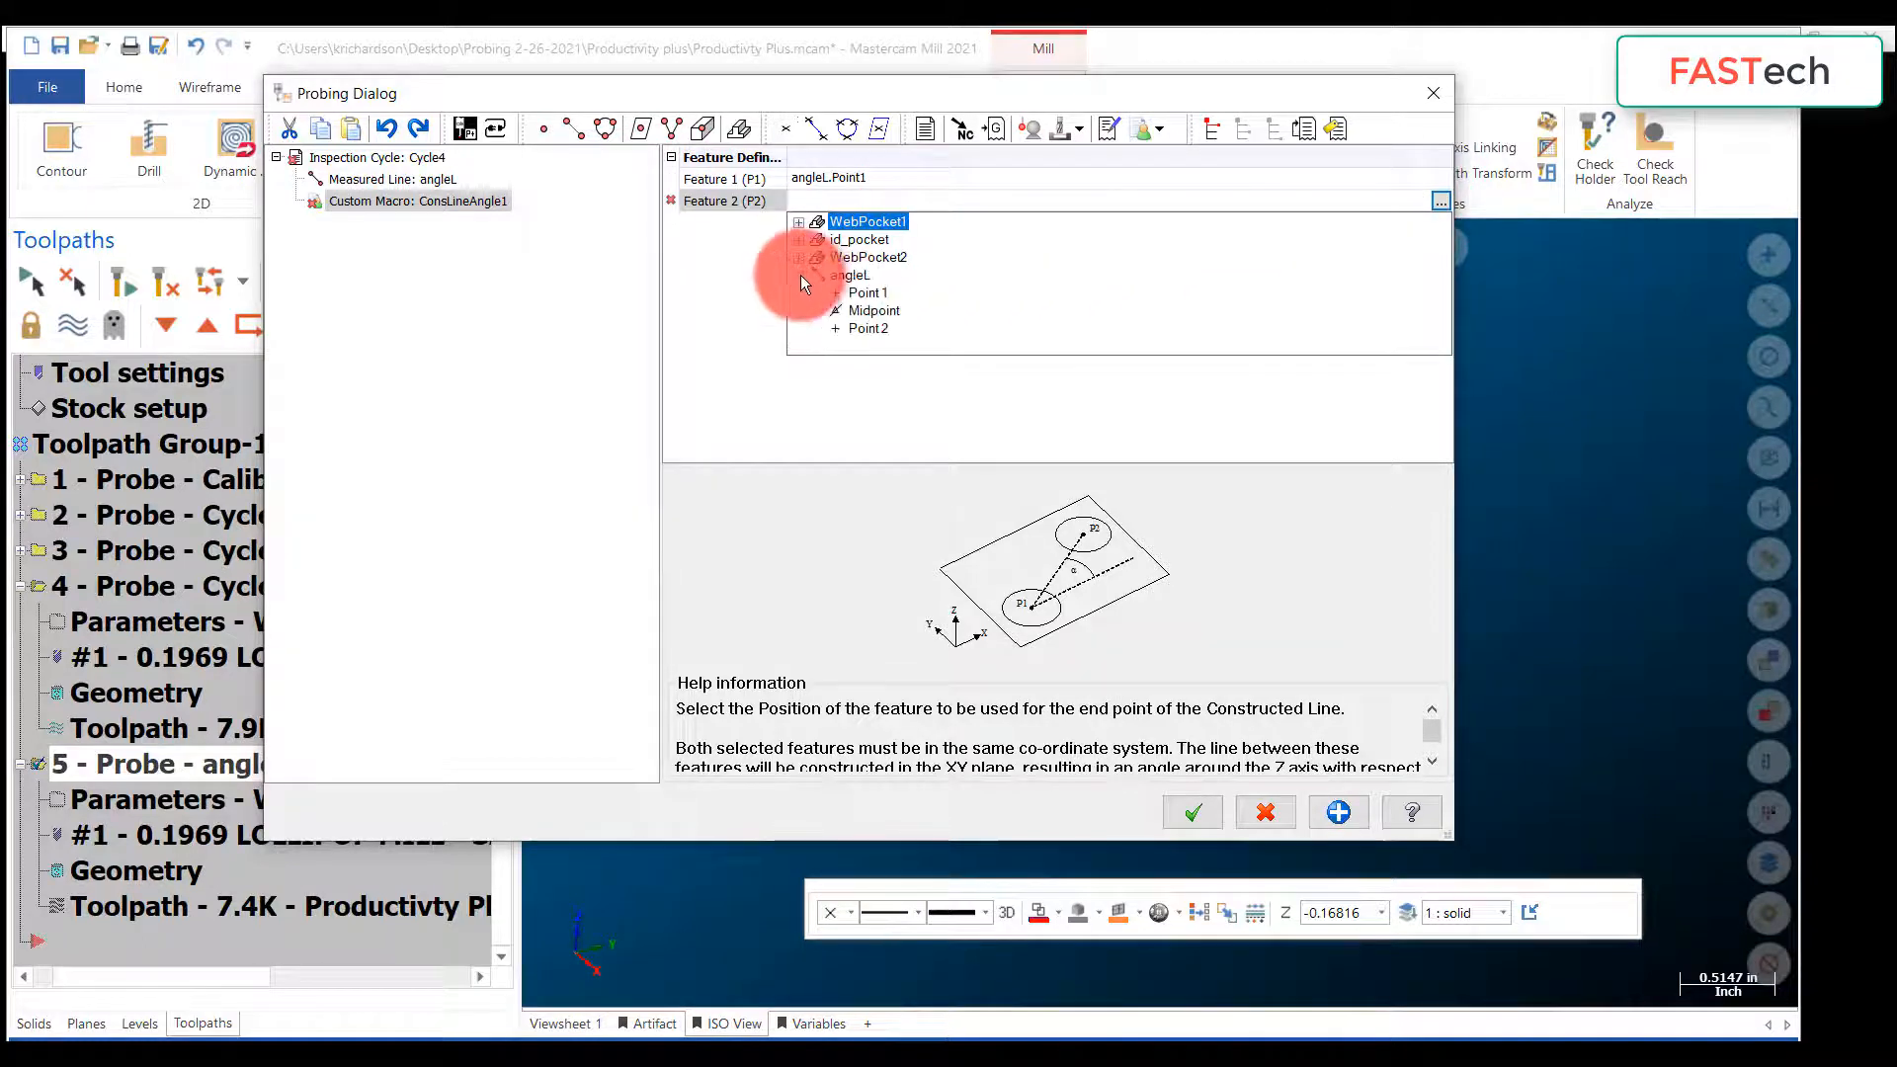
left_click(864, 327)
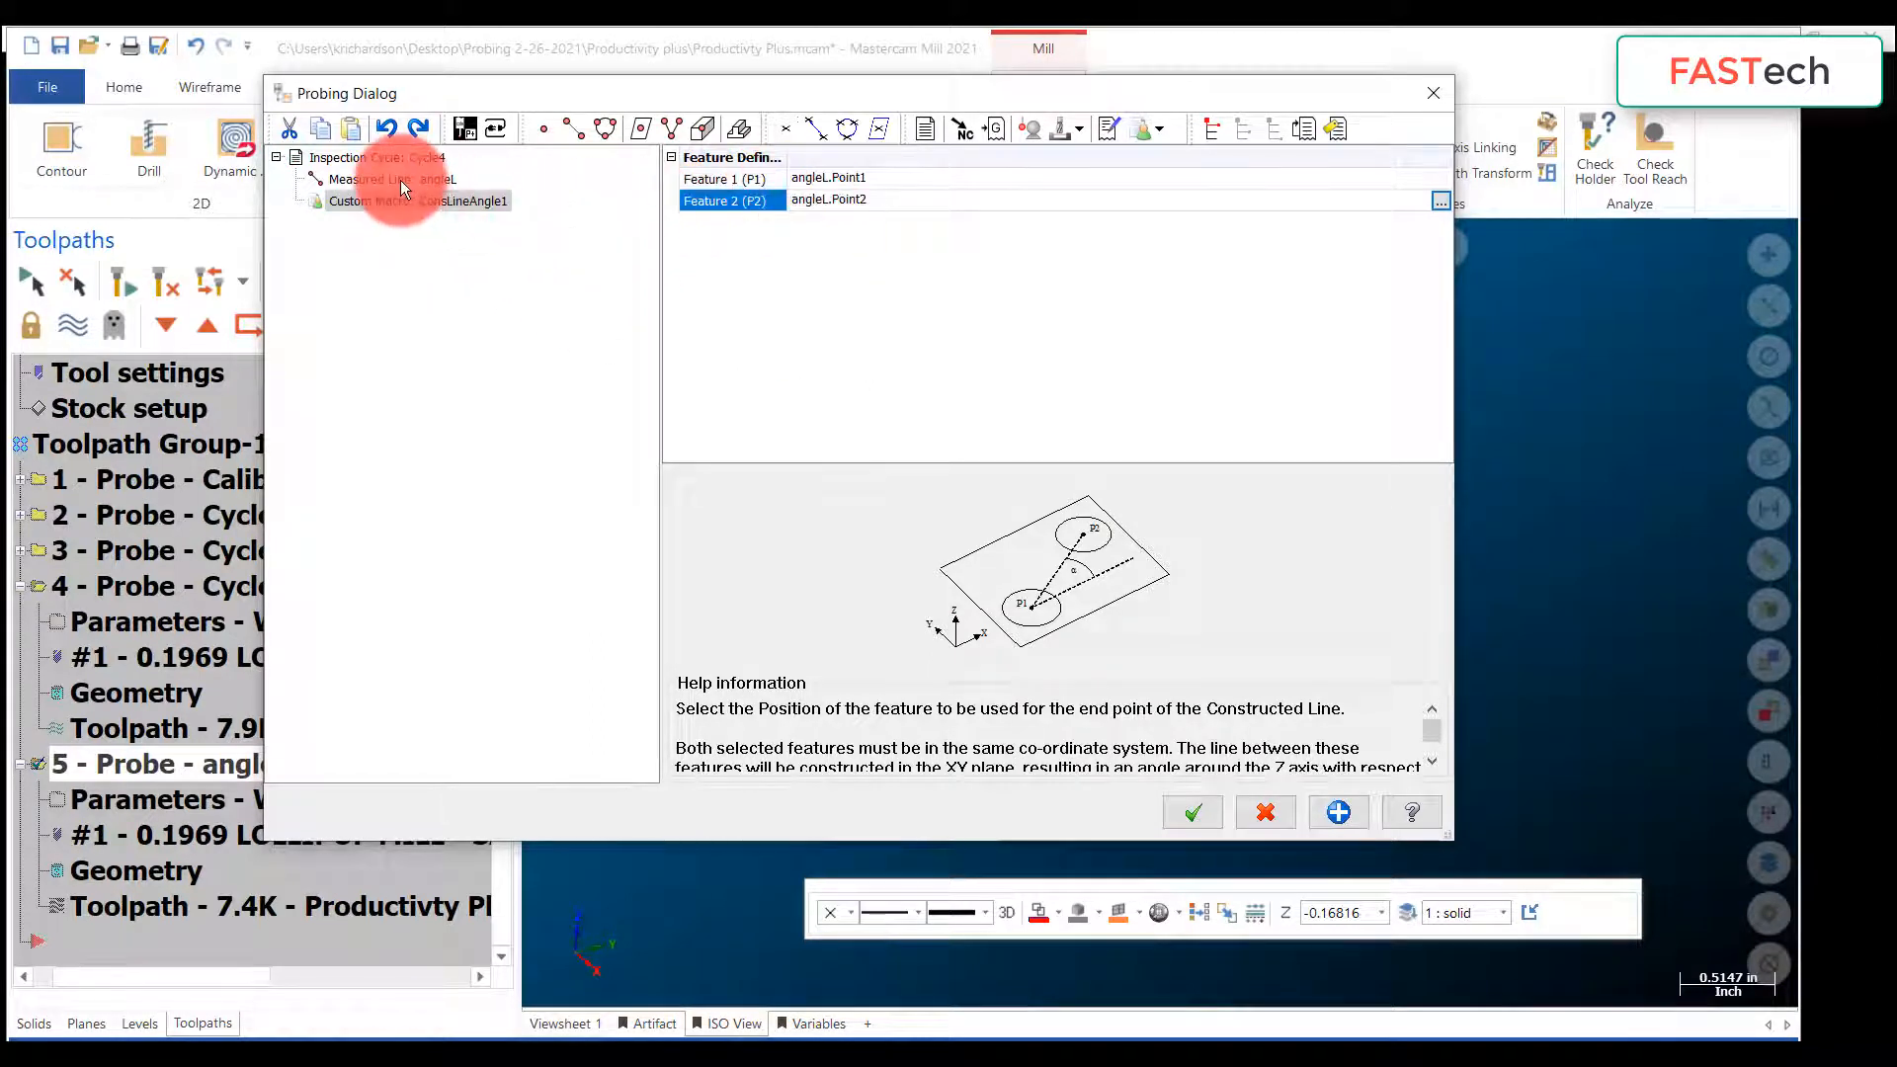
left_click(1210, 815)
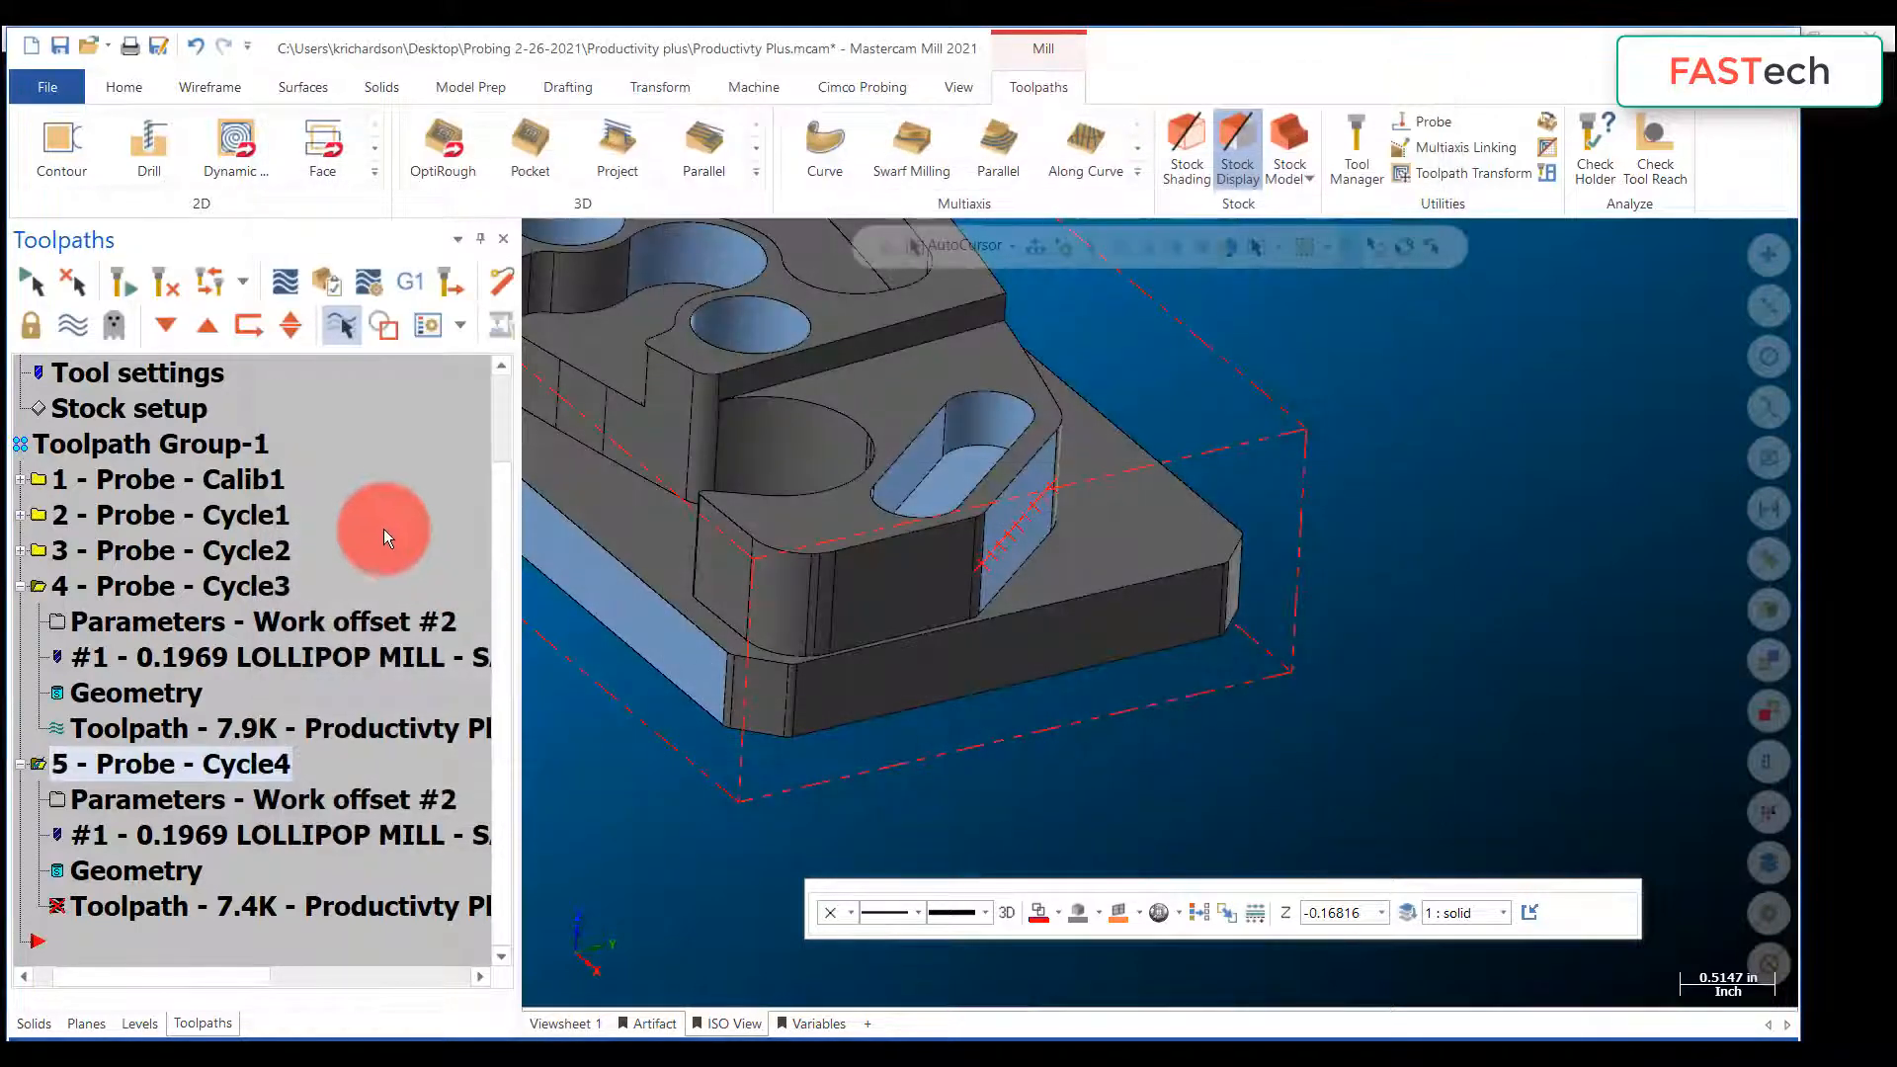
Step: Backplot the Cycle4 probe toolpath to check its moves along the angled wall, and close the backplot
left_click(283, 282)
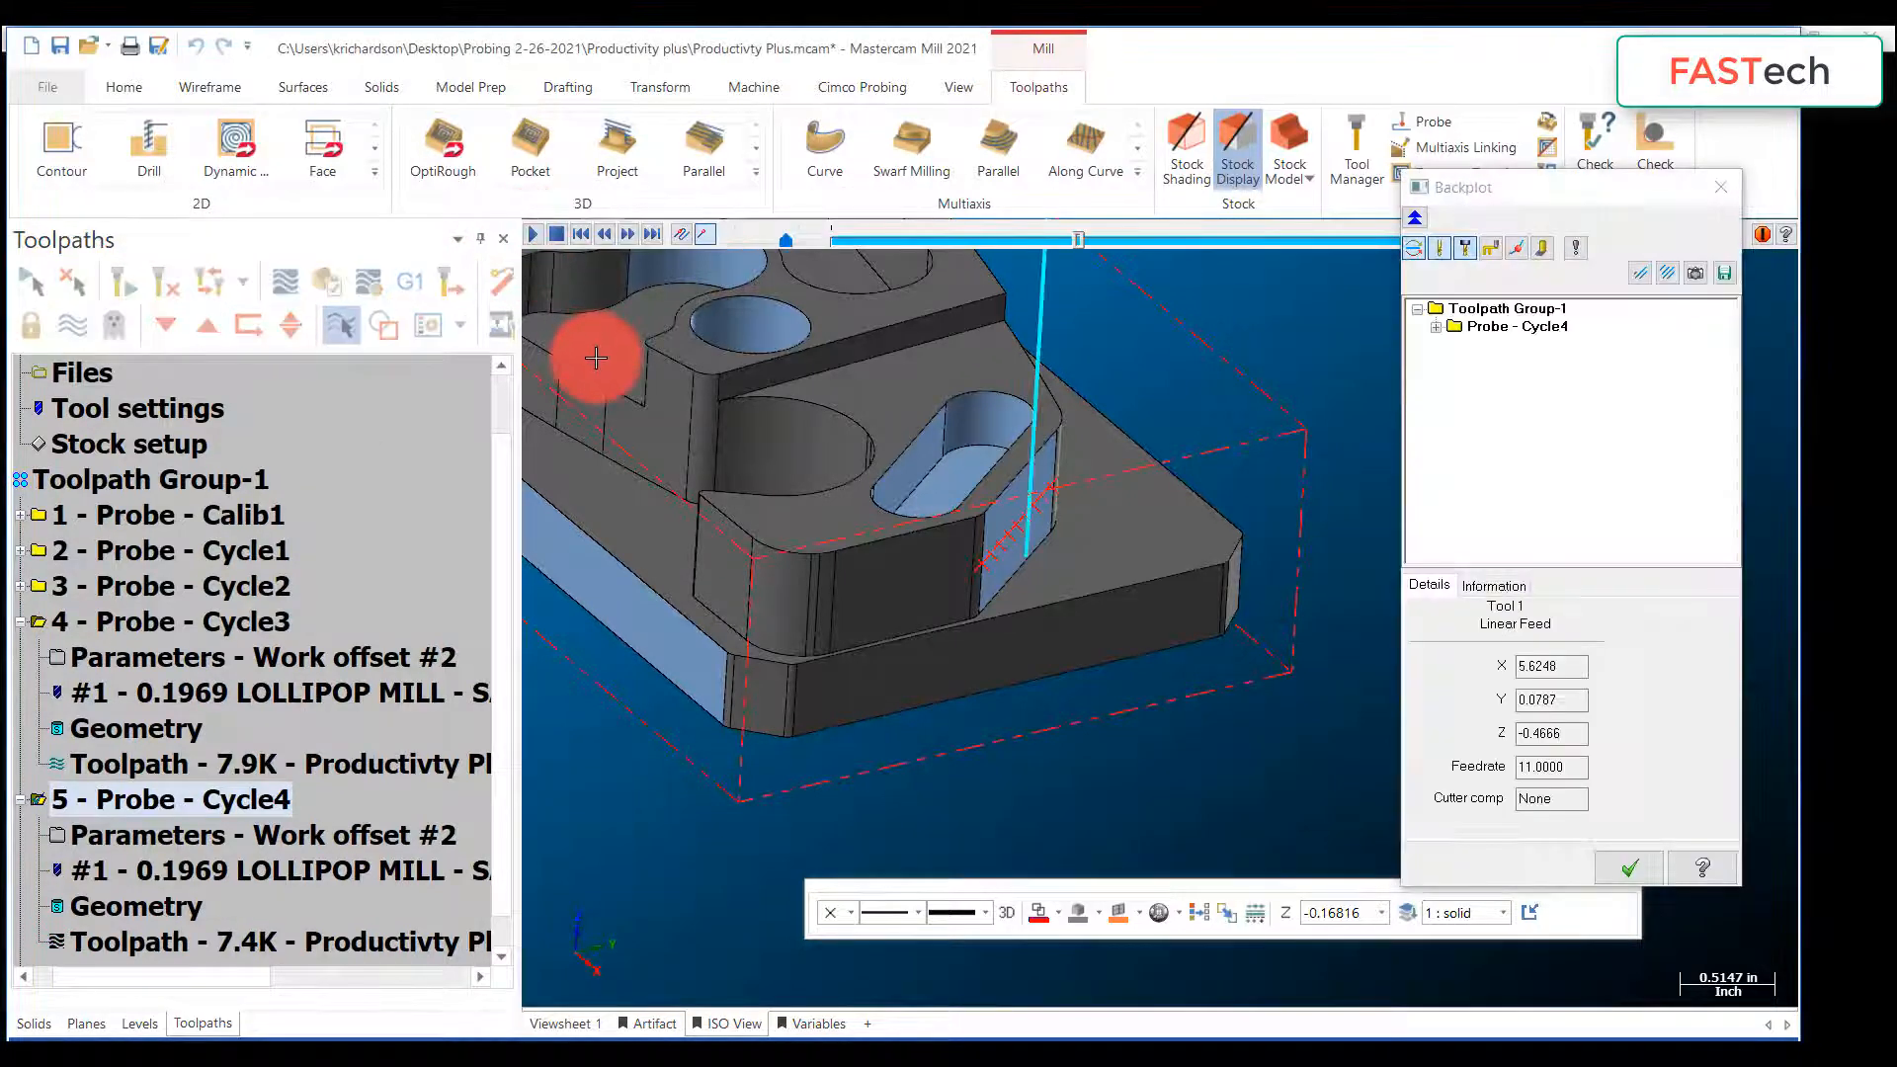
scroll(653, 410, "down", 1)
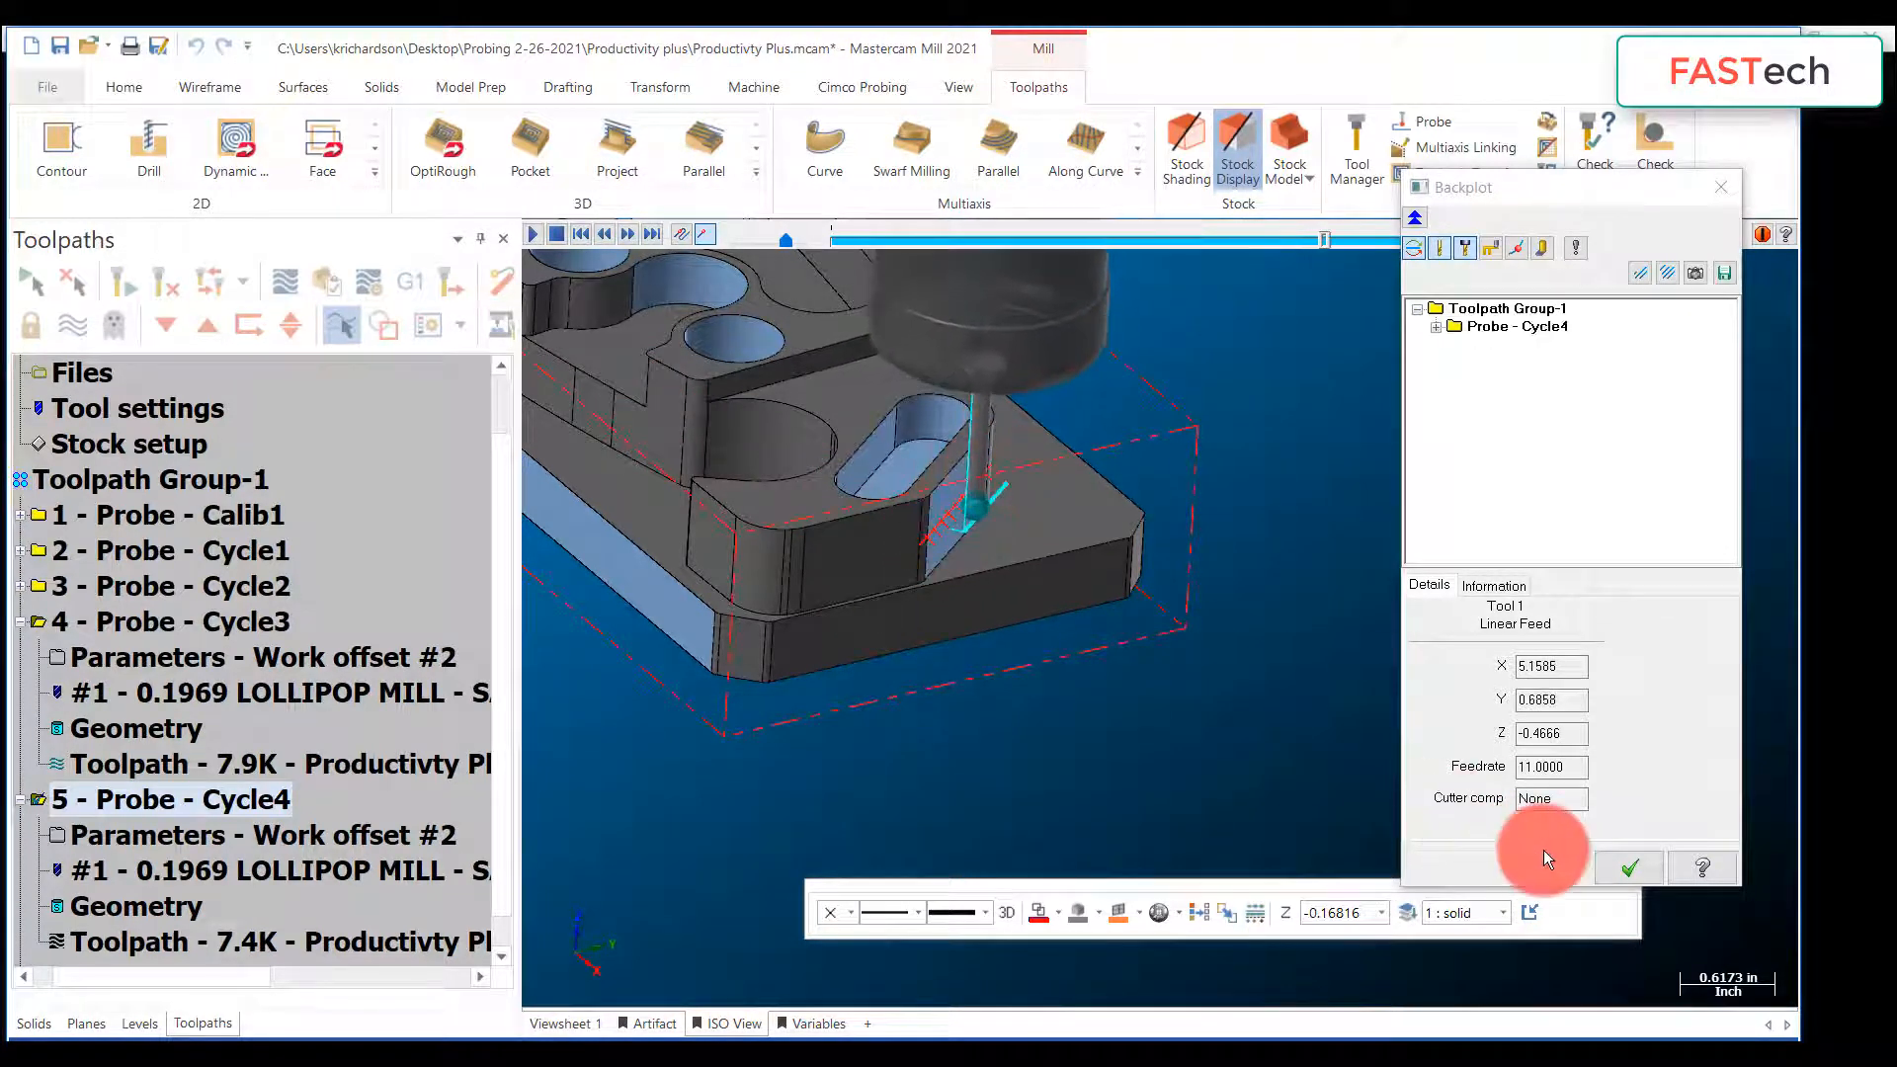
left_click(1615, 861)
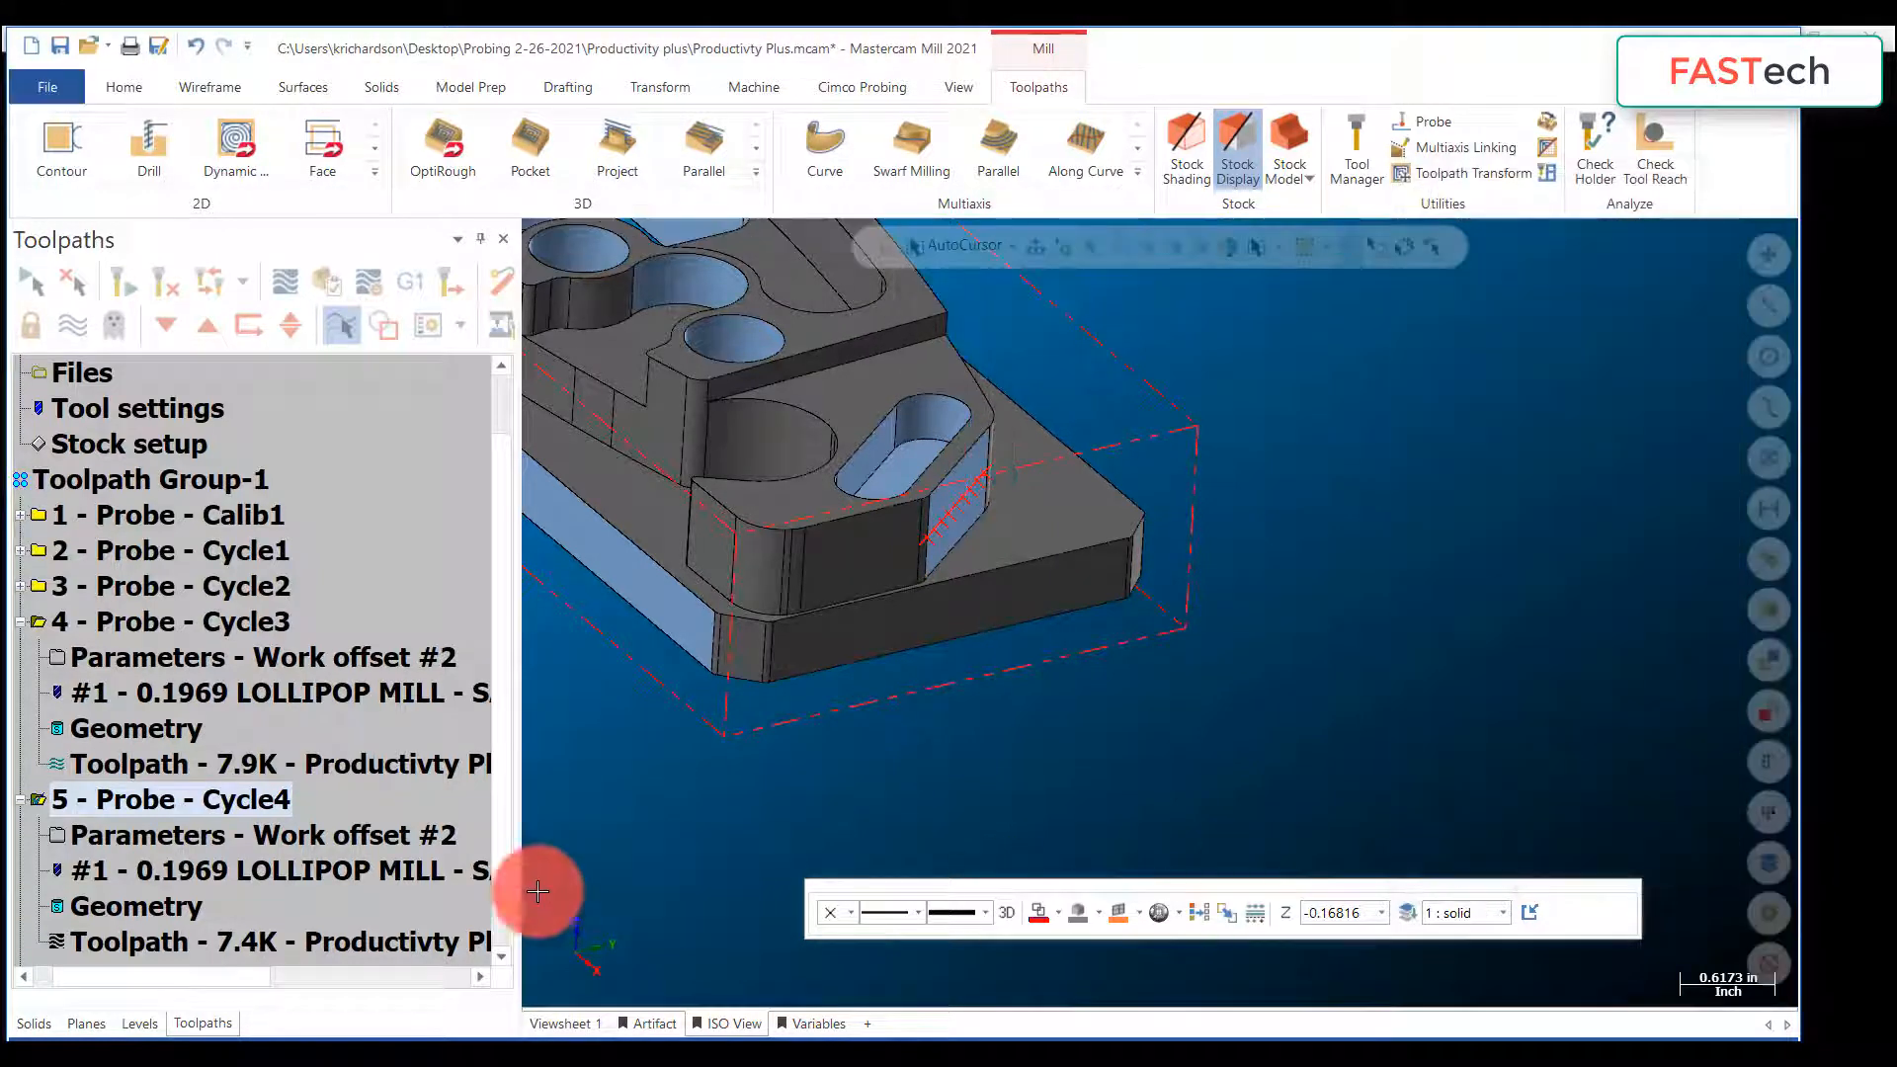
Step: Reopen the Cycle4 operation and add a machine update of type Machine Variable after the ConsLineAngle1 macro
left_click(183, 838)
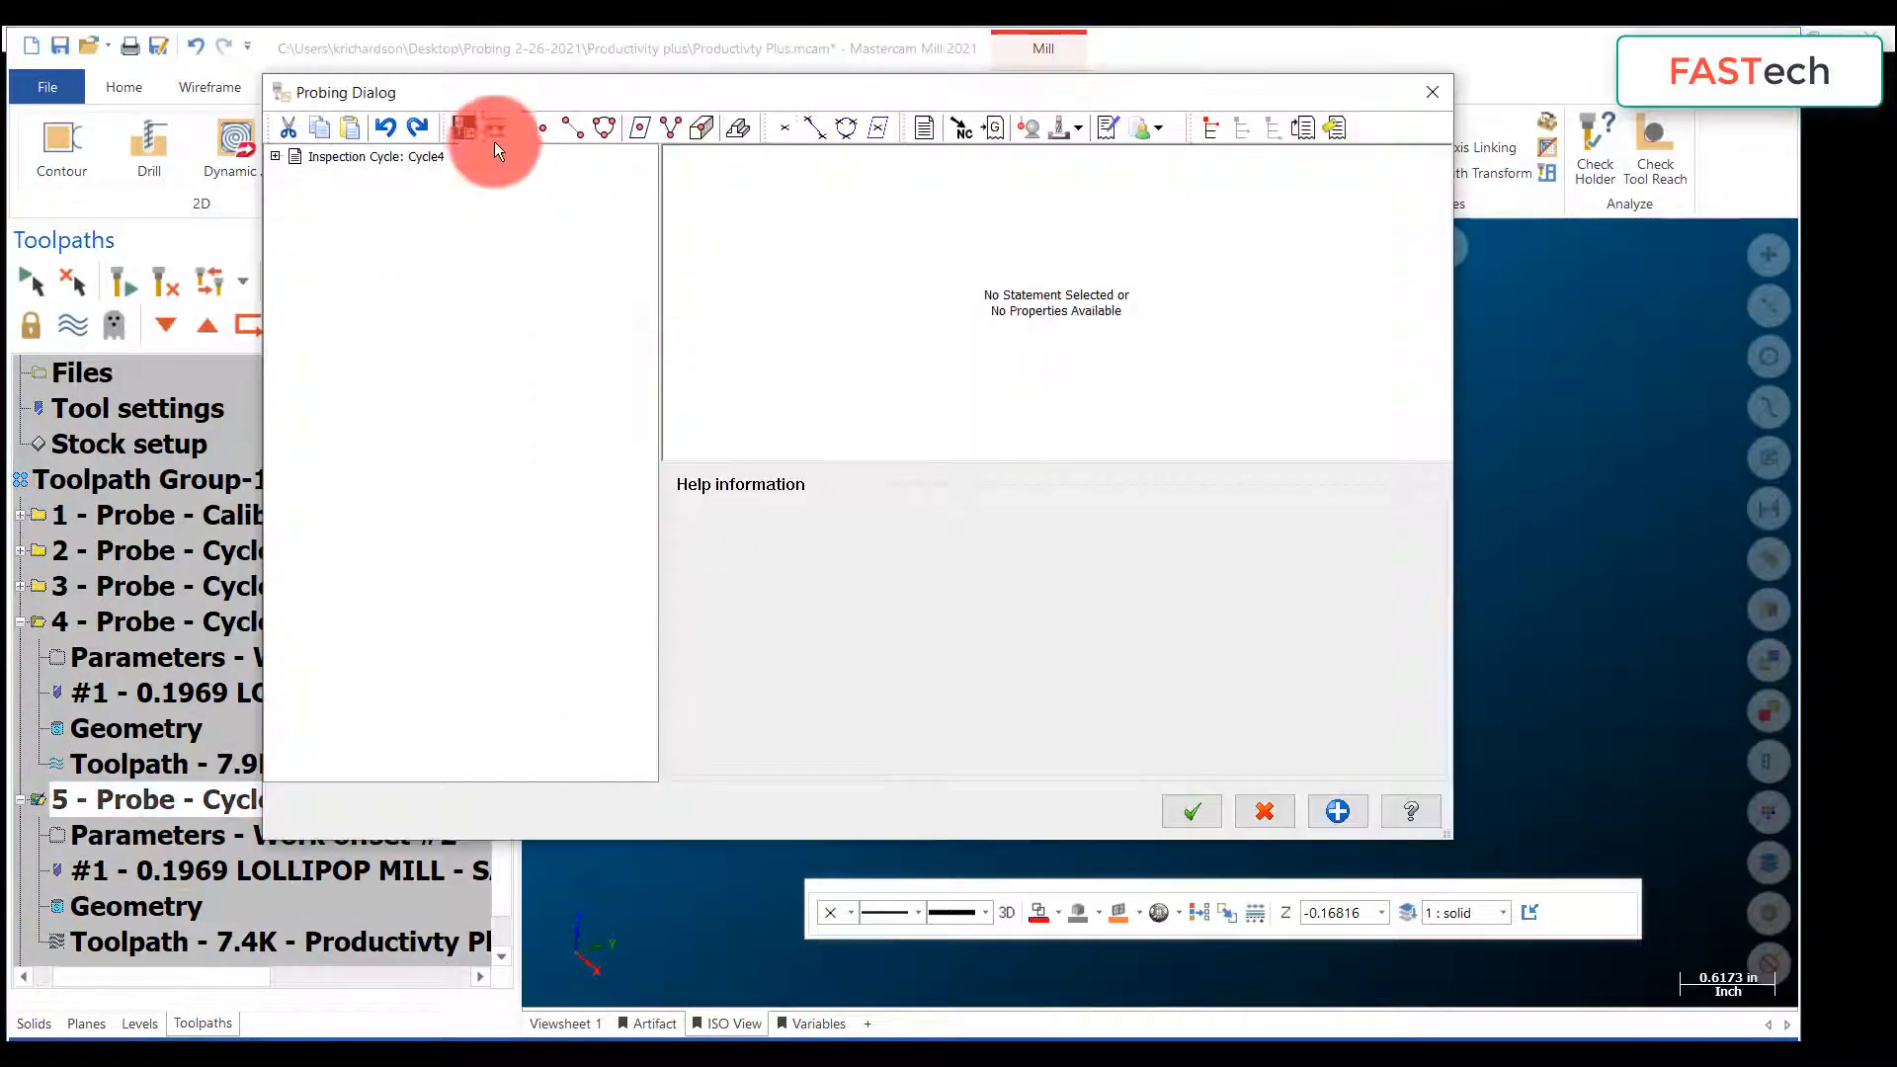
left_click(275, 156)
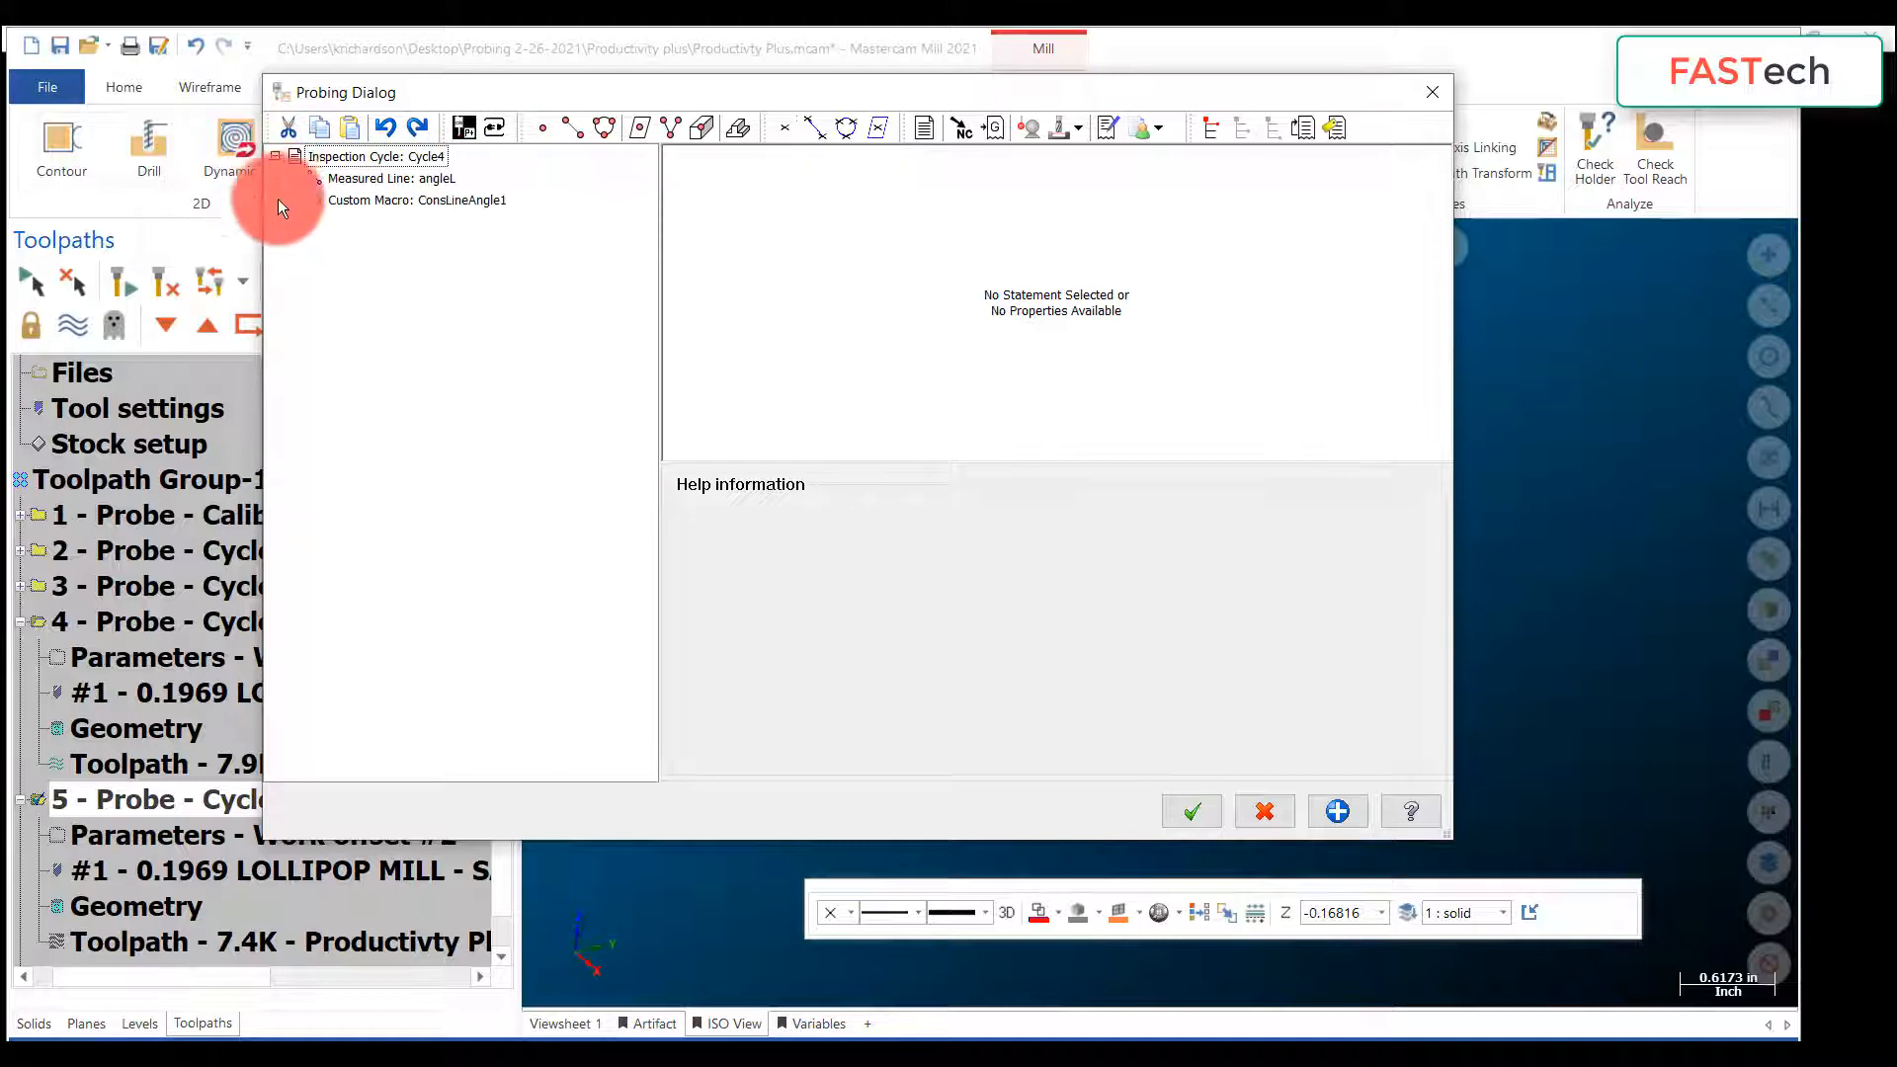
left_click(357, 202)
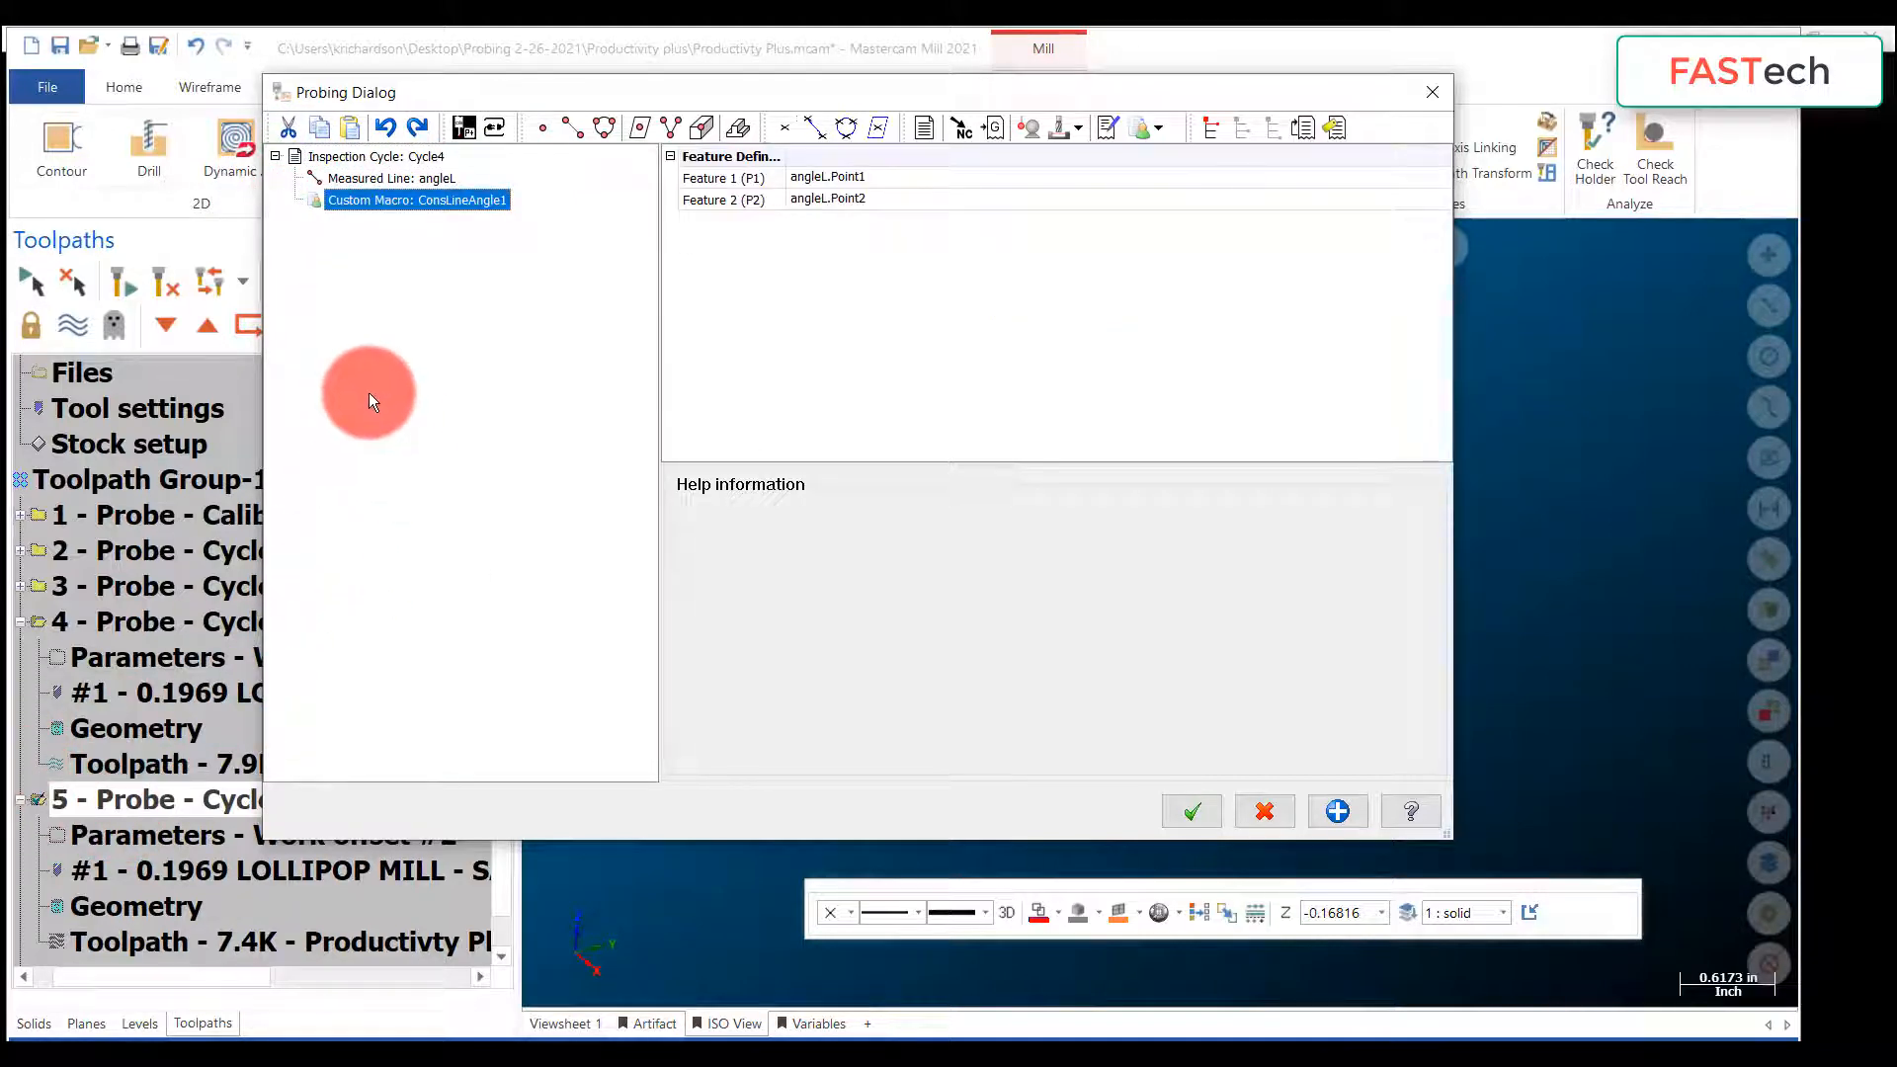
left_click(963, 127)
left_click(946, 178)
left_click(894, 182)
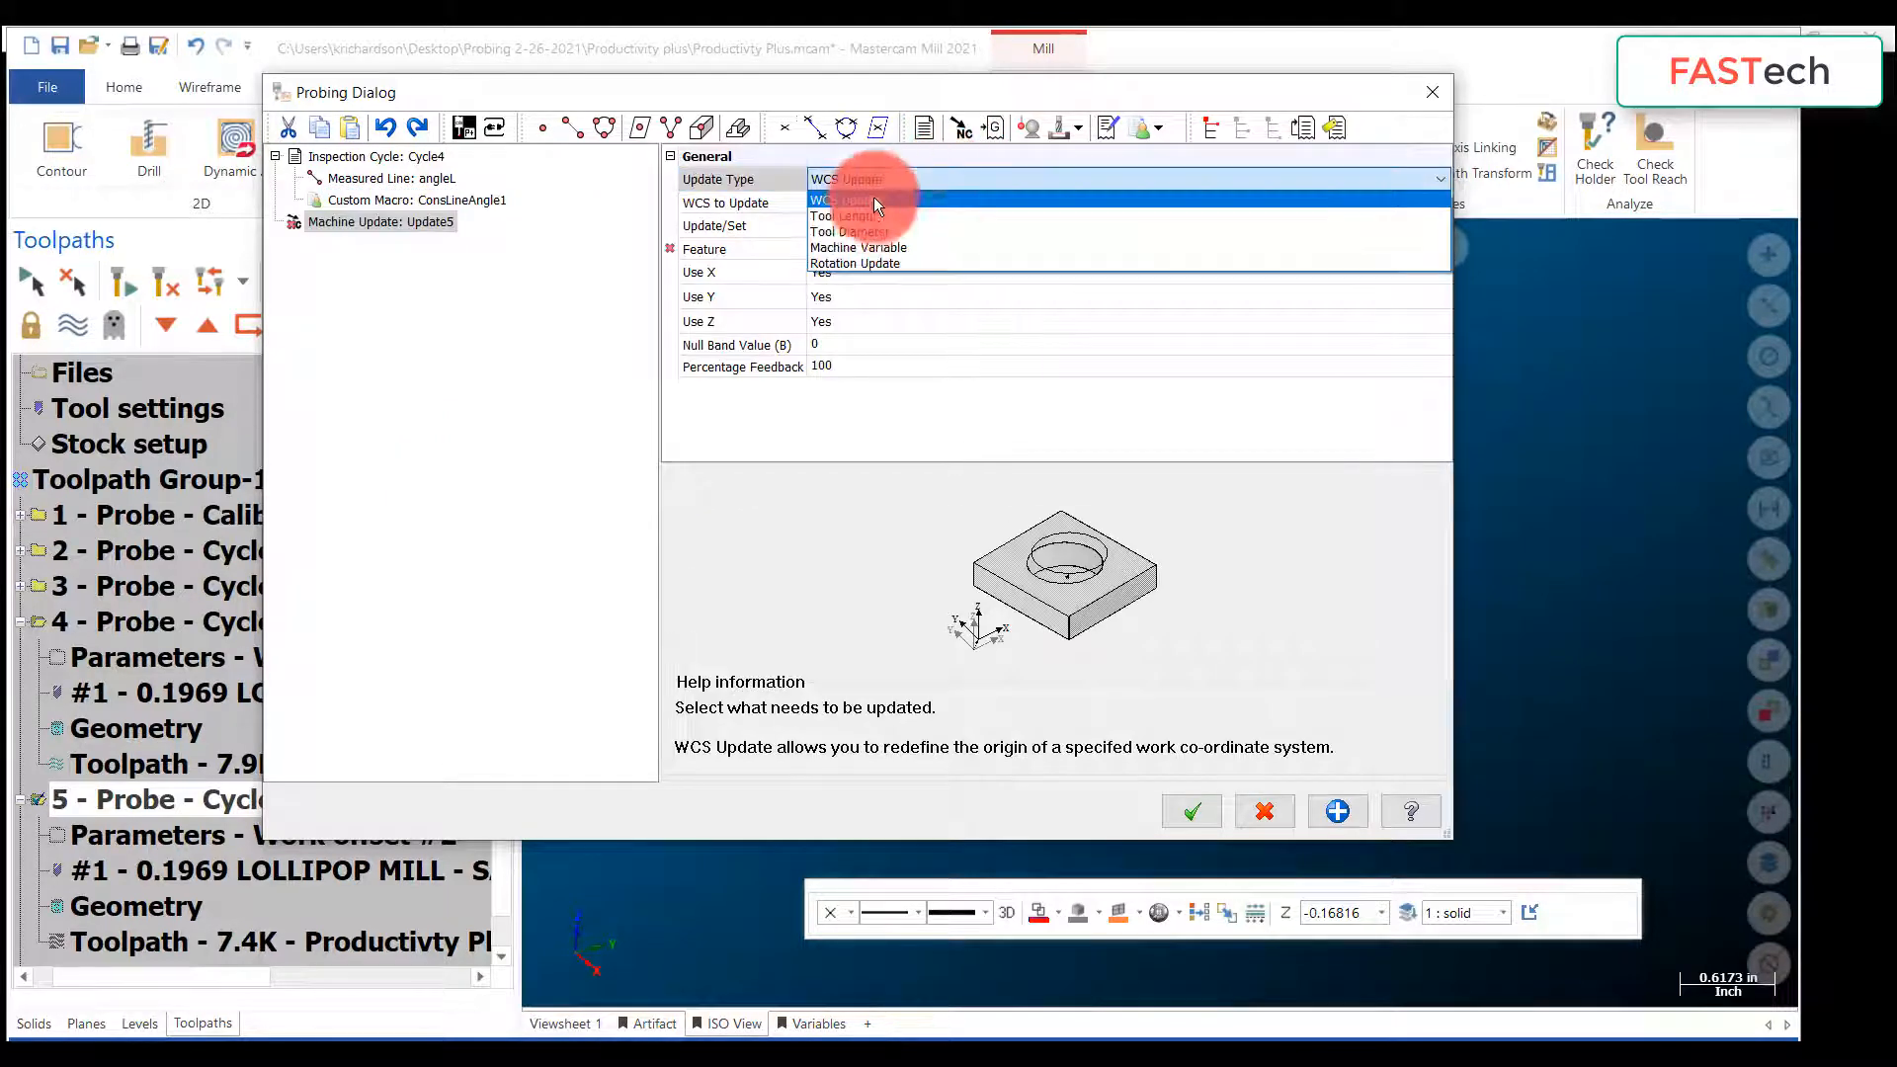
left_click(860, 245)
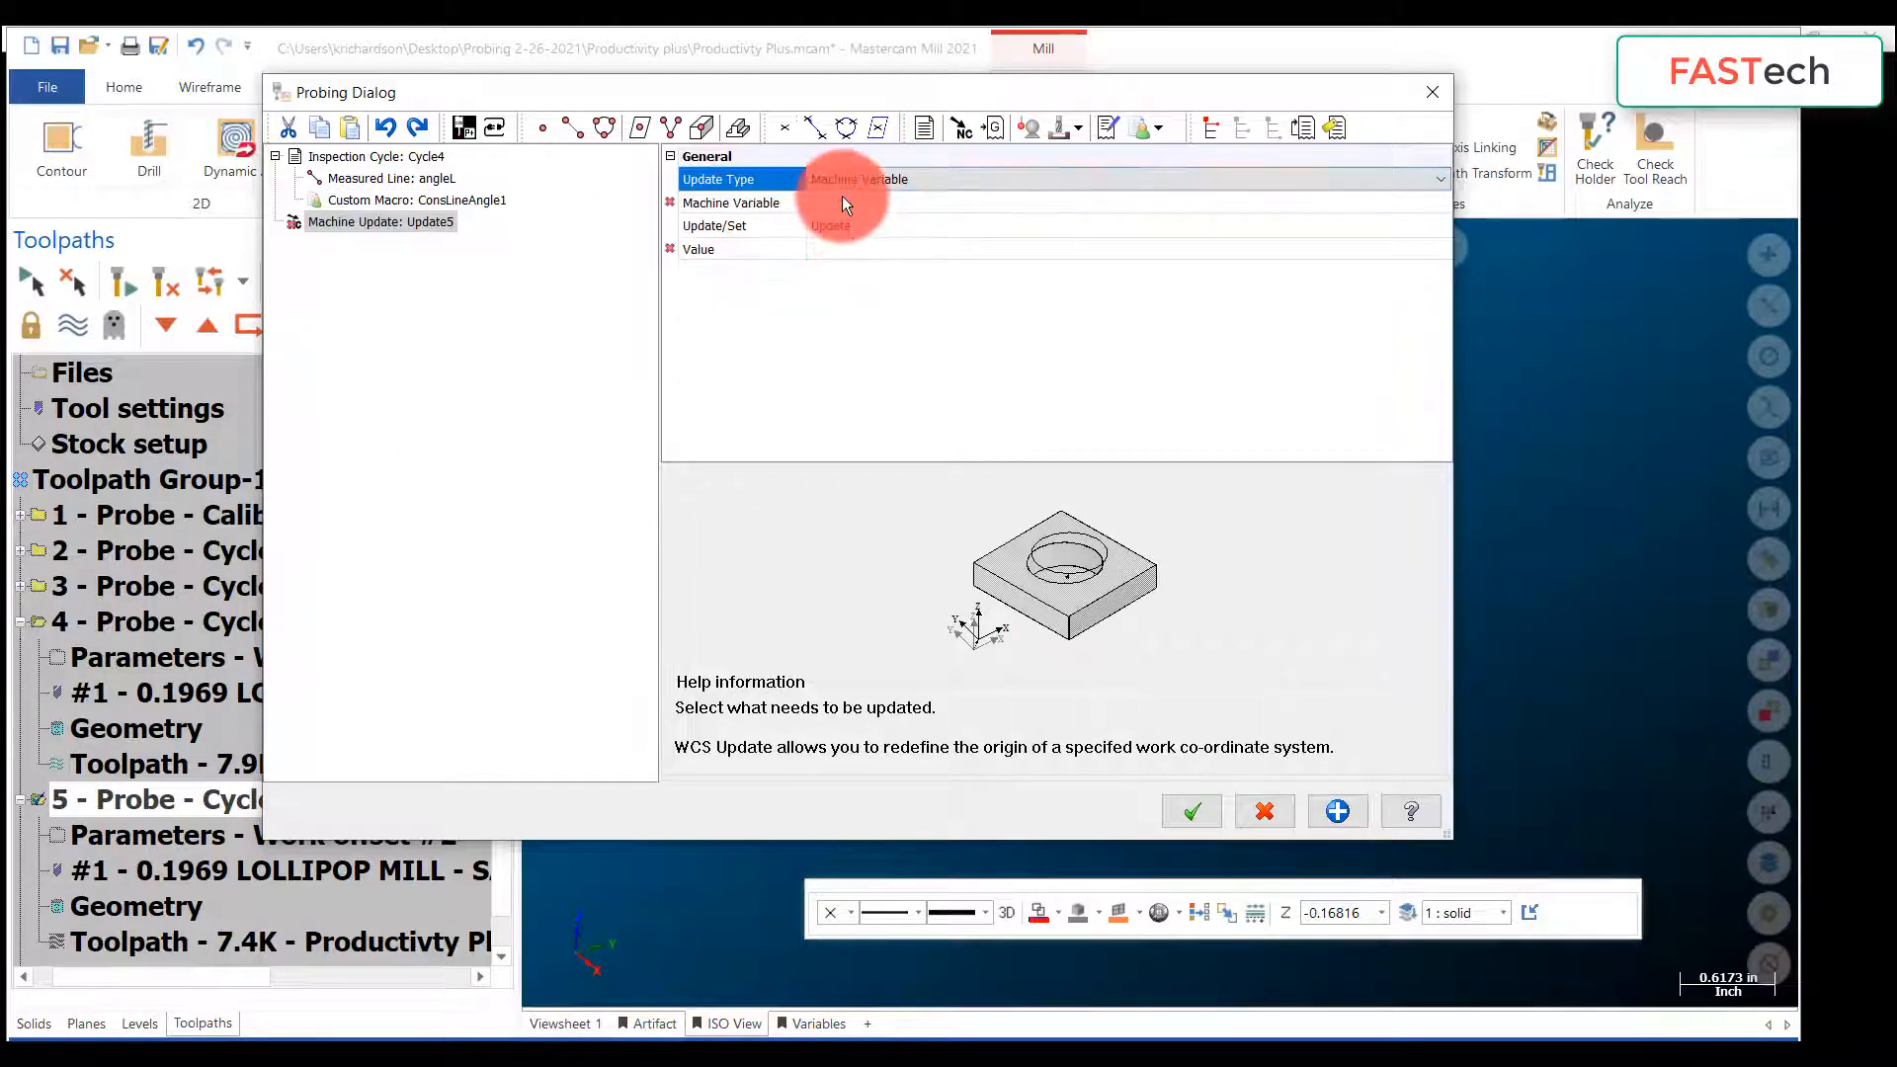
Step: Enter #682 as the machine variable and choose Set instead of Update
left_click(843, 198)
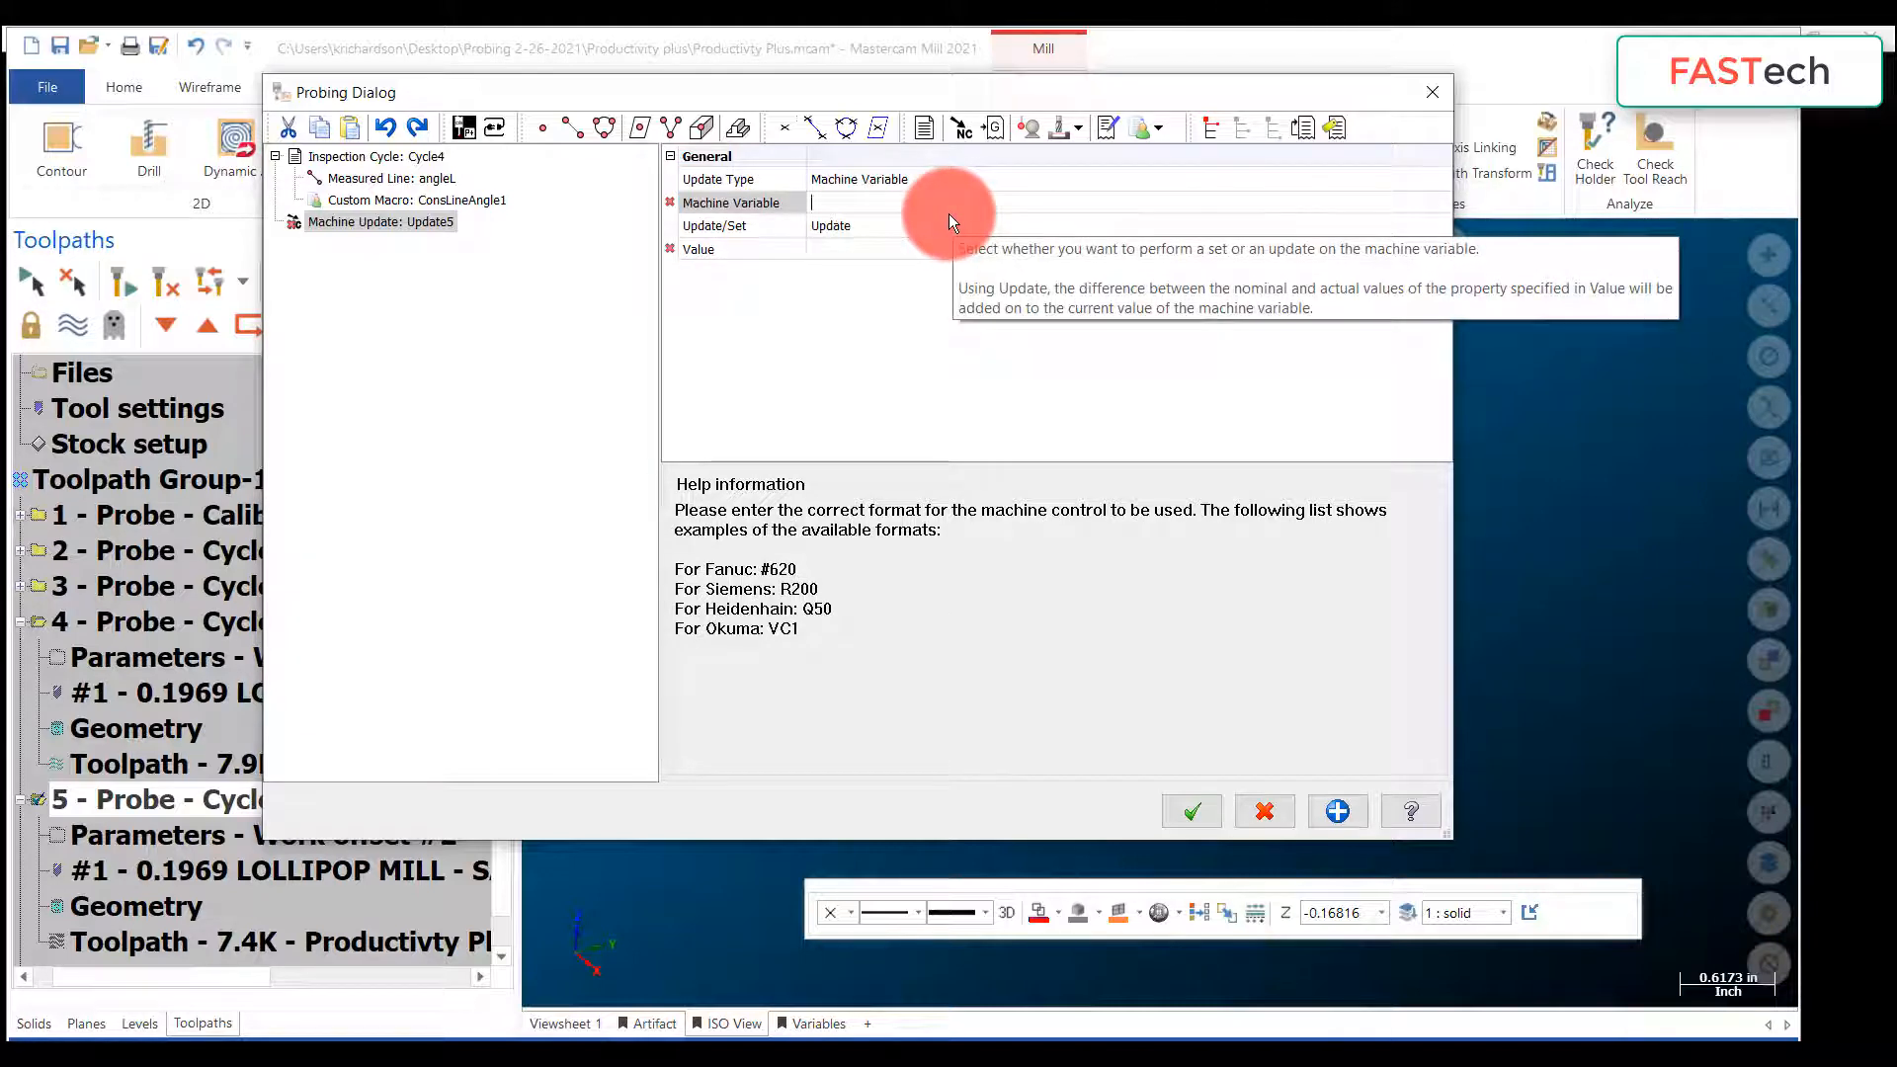
type("#682")
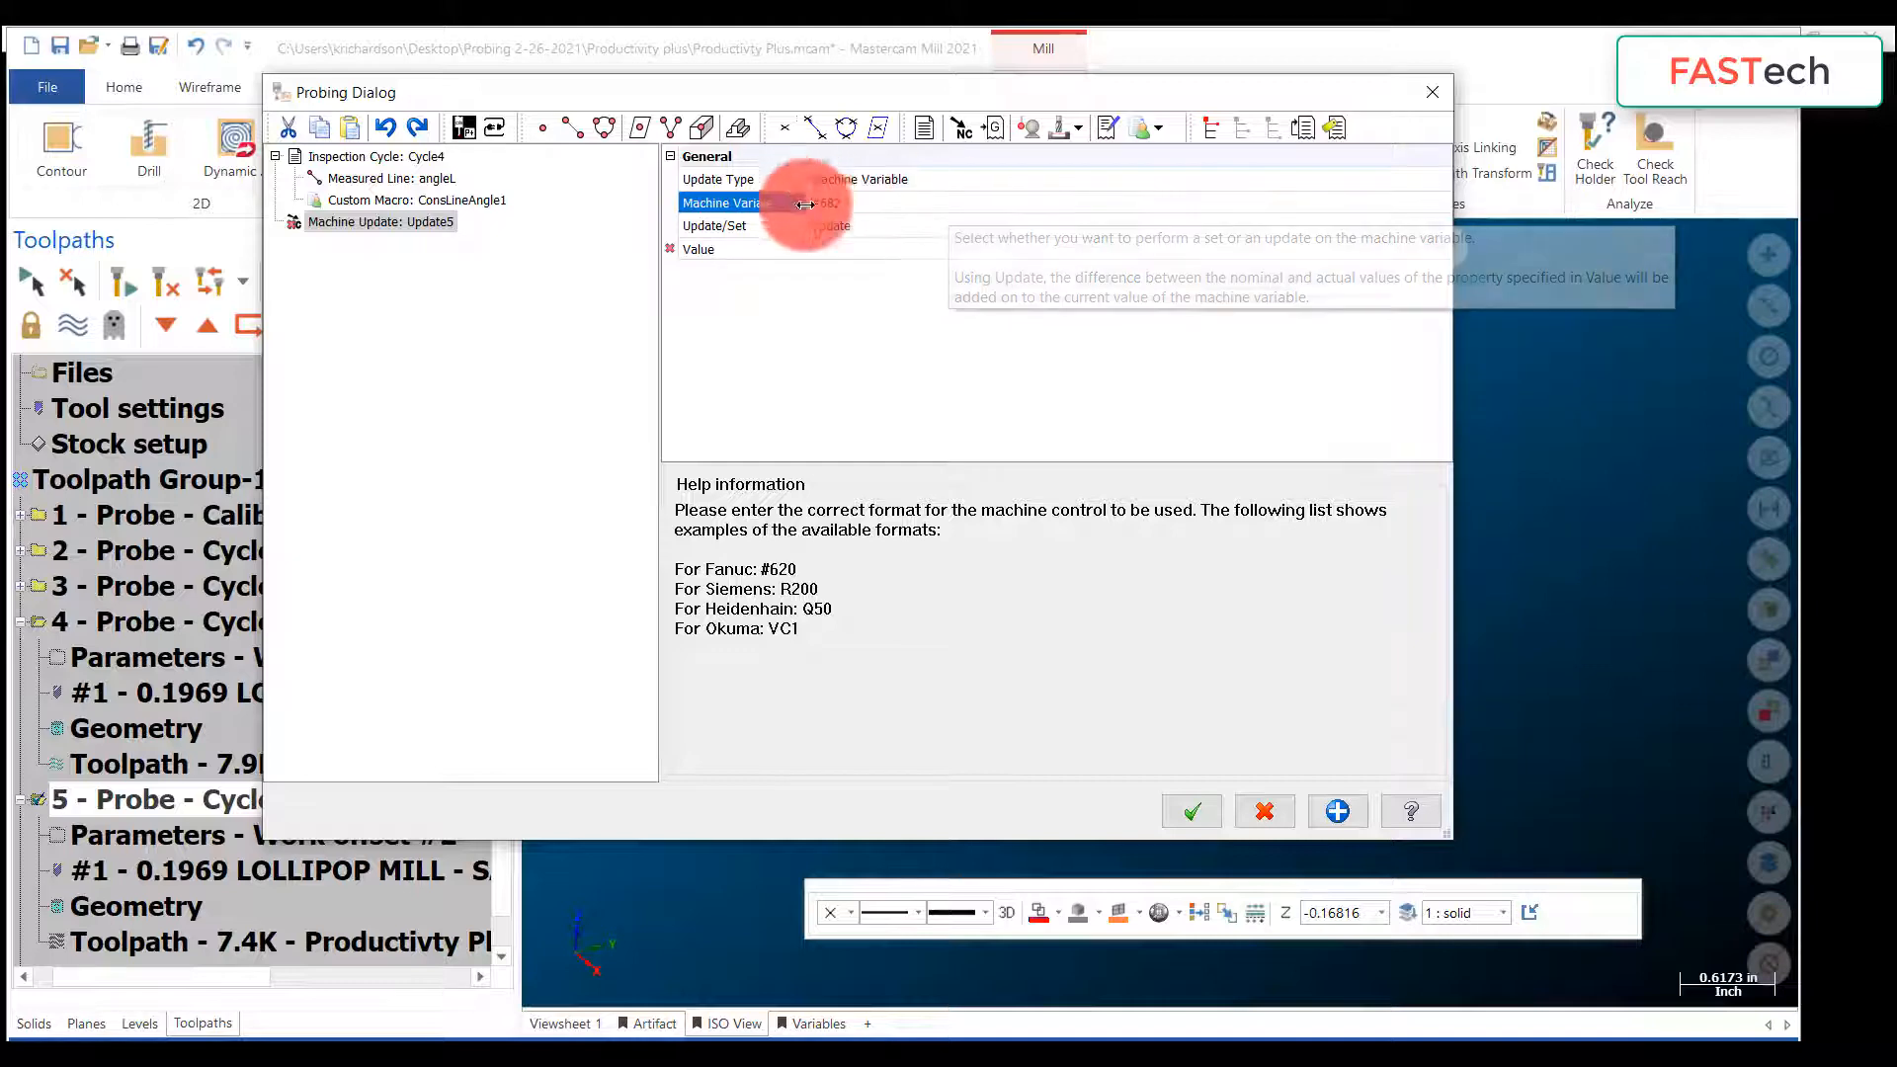
left_click(844, 225)
left_click(843, 226)
left_click(844, 246)
Step: Assign the Actual_Angle of ConsLineAngle1 as the variable's value and accept the probing operation
left_click(1186, 241)
left_click(1441, 249)
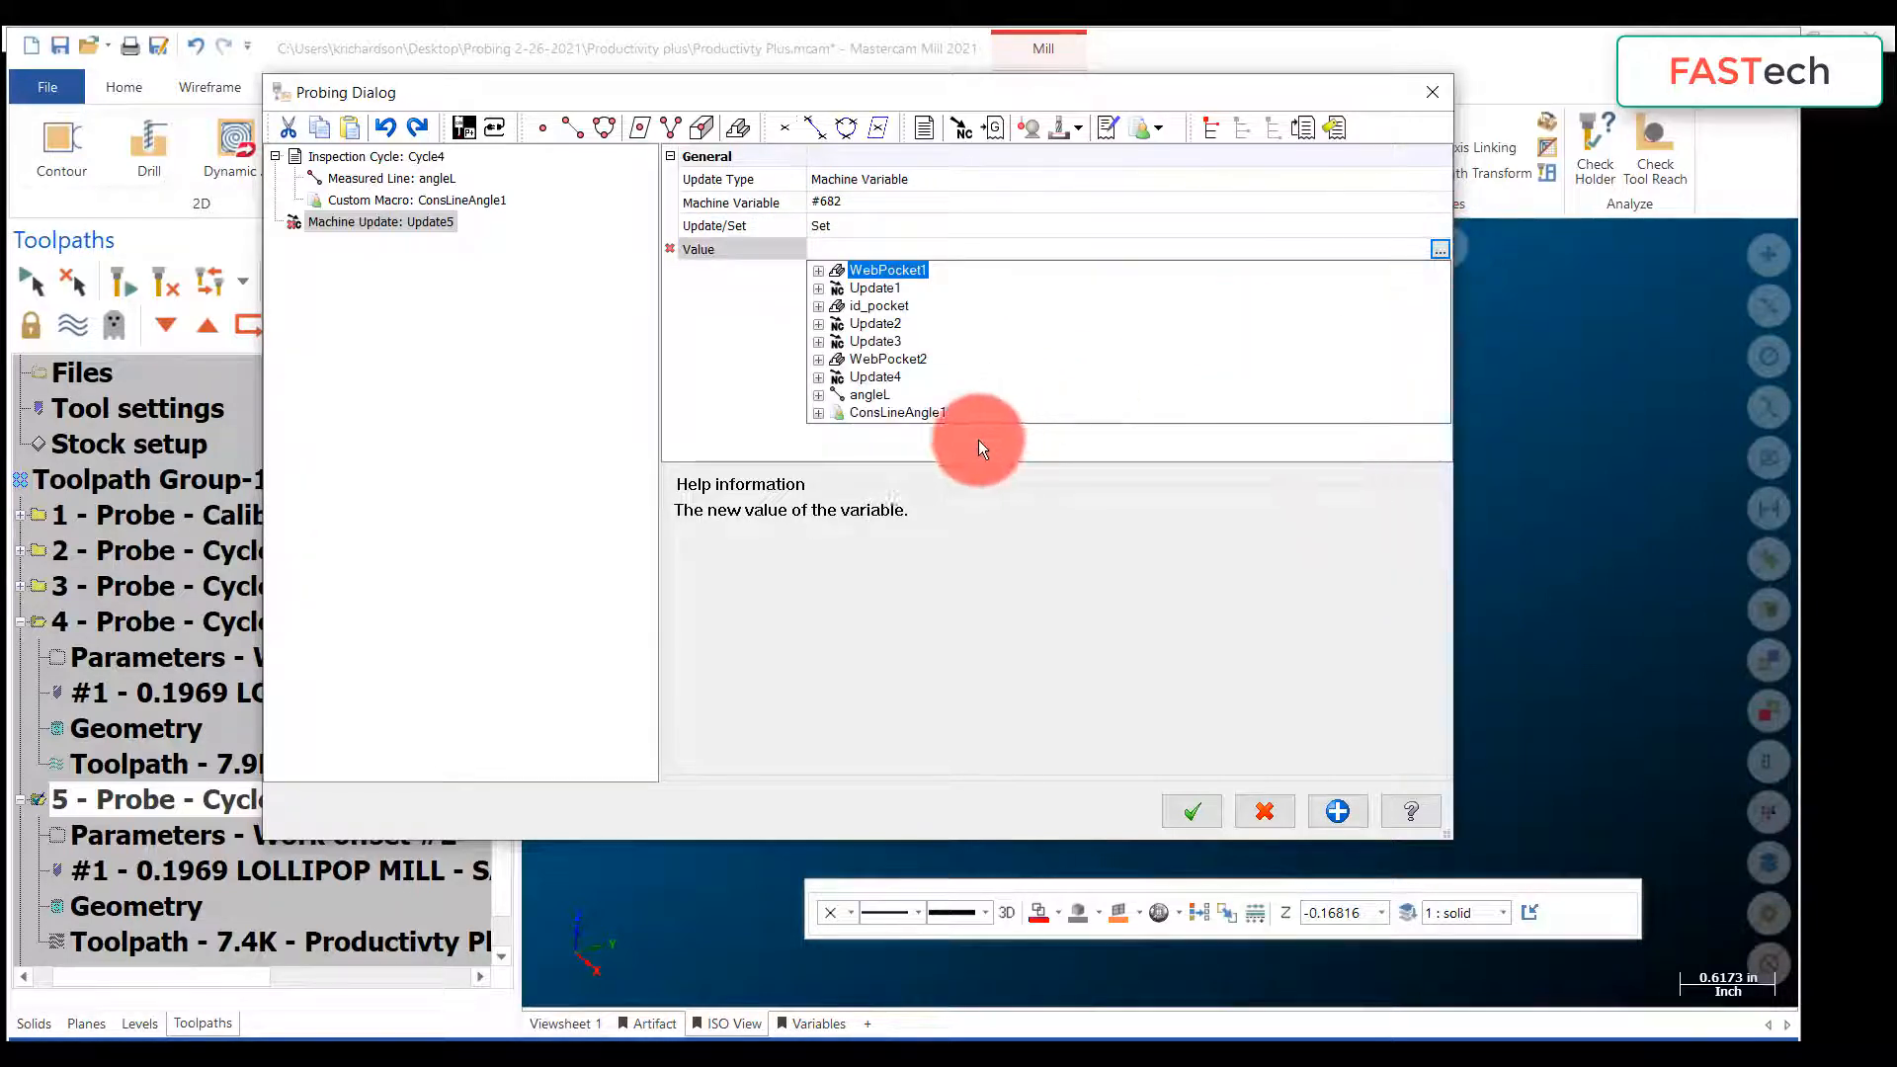
left_click(820, 413)
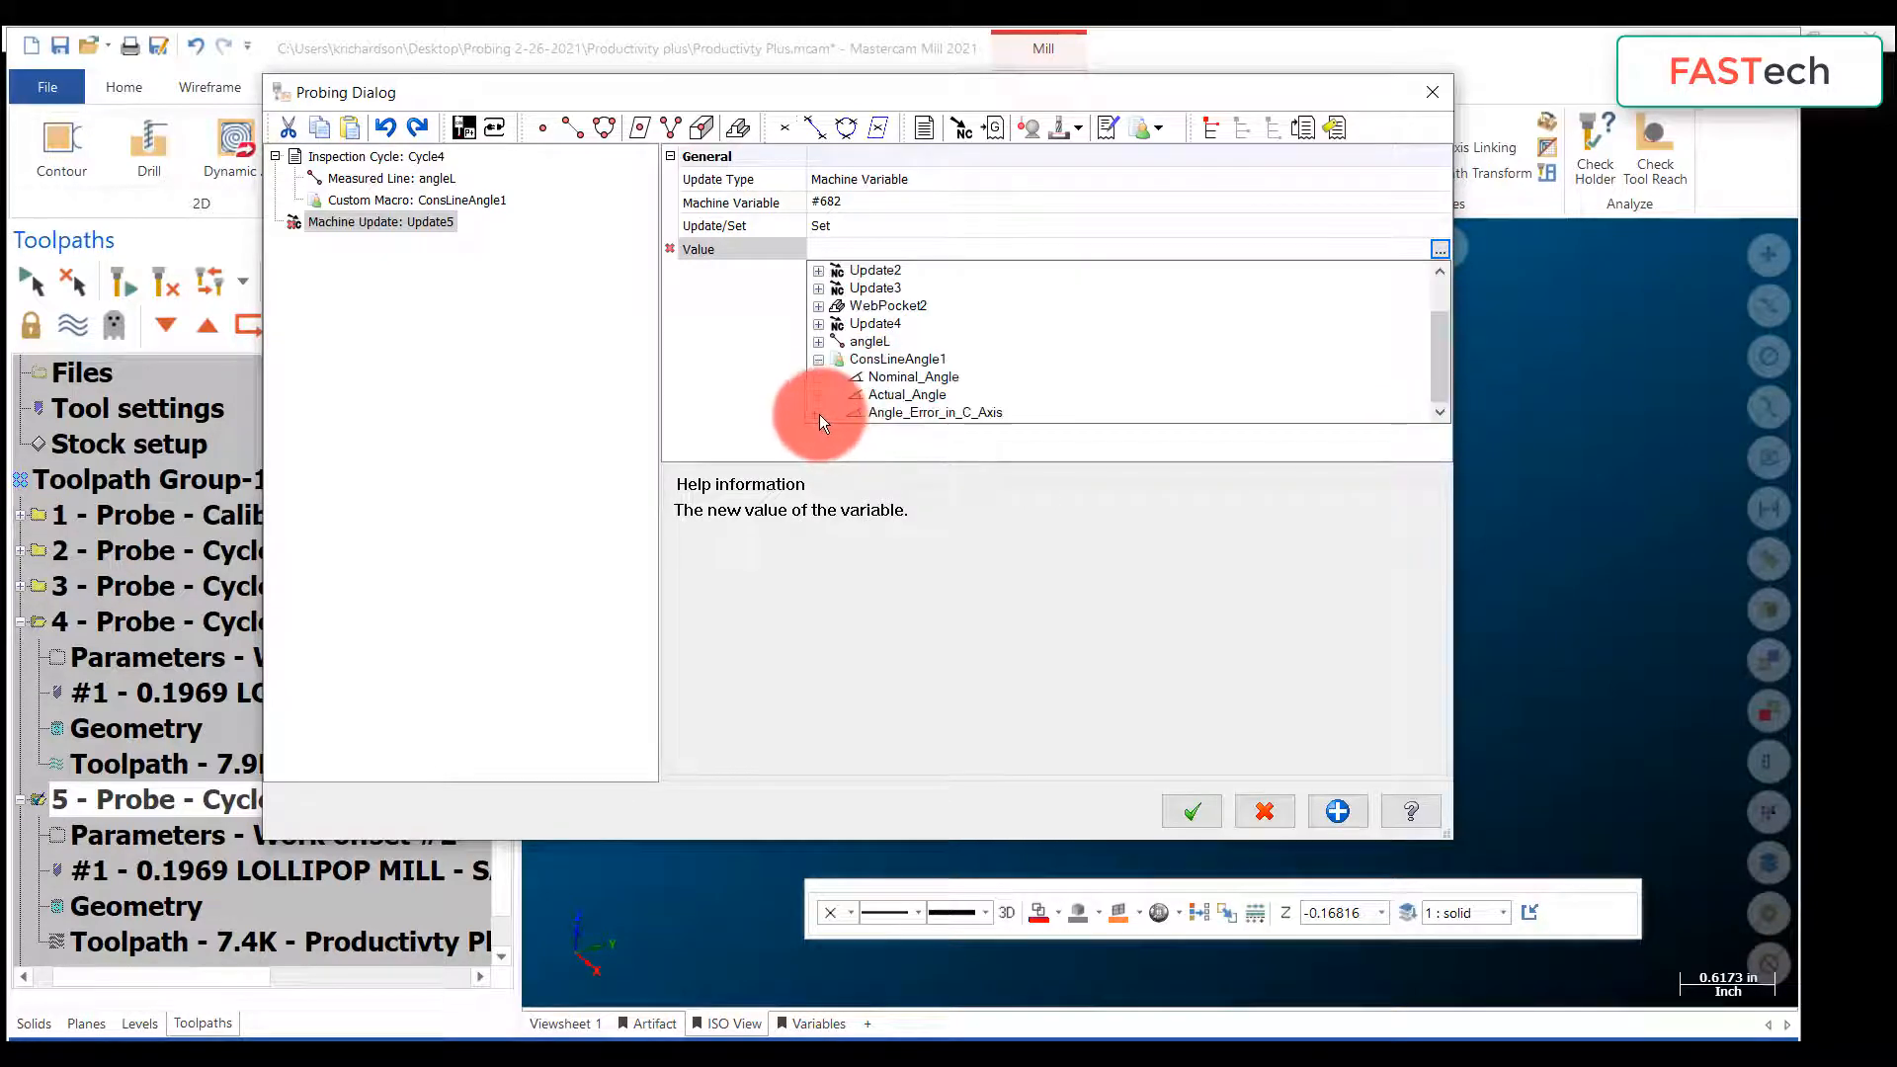
left_click(881, 396)
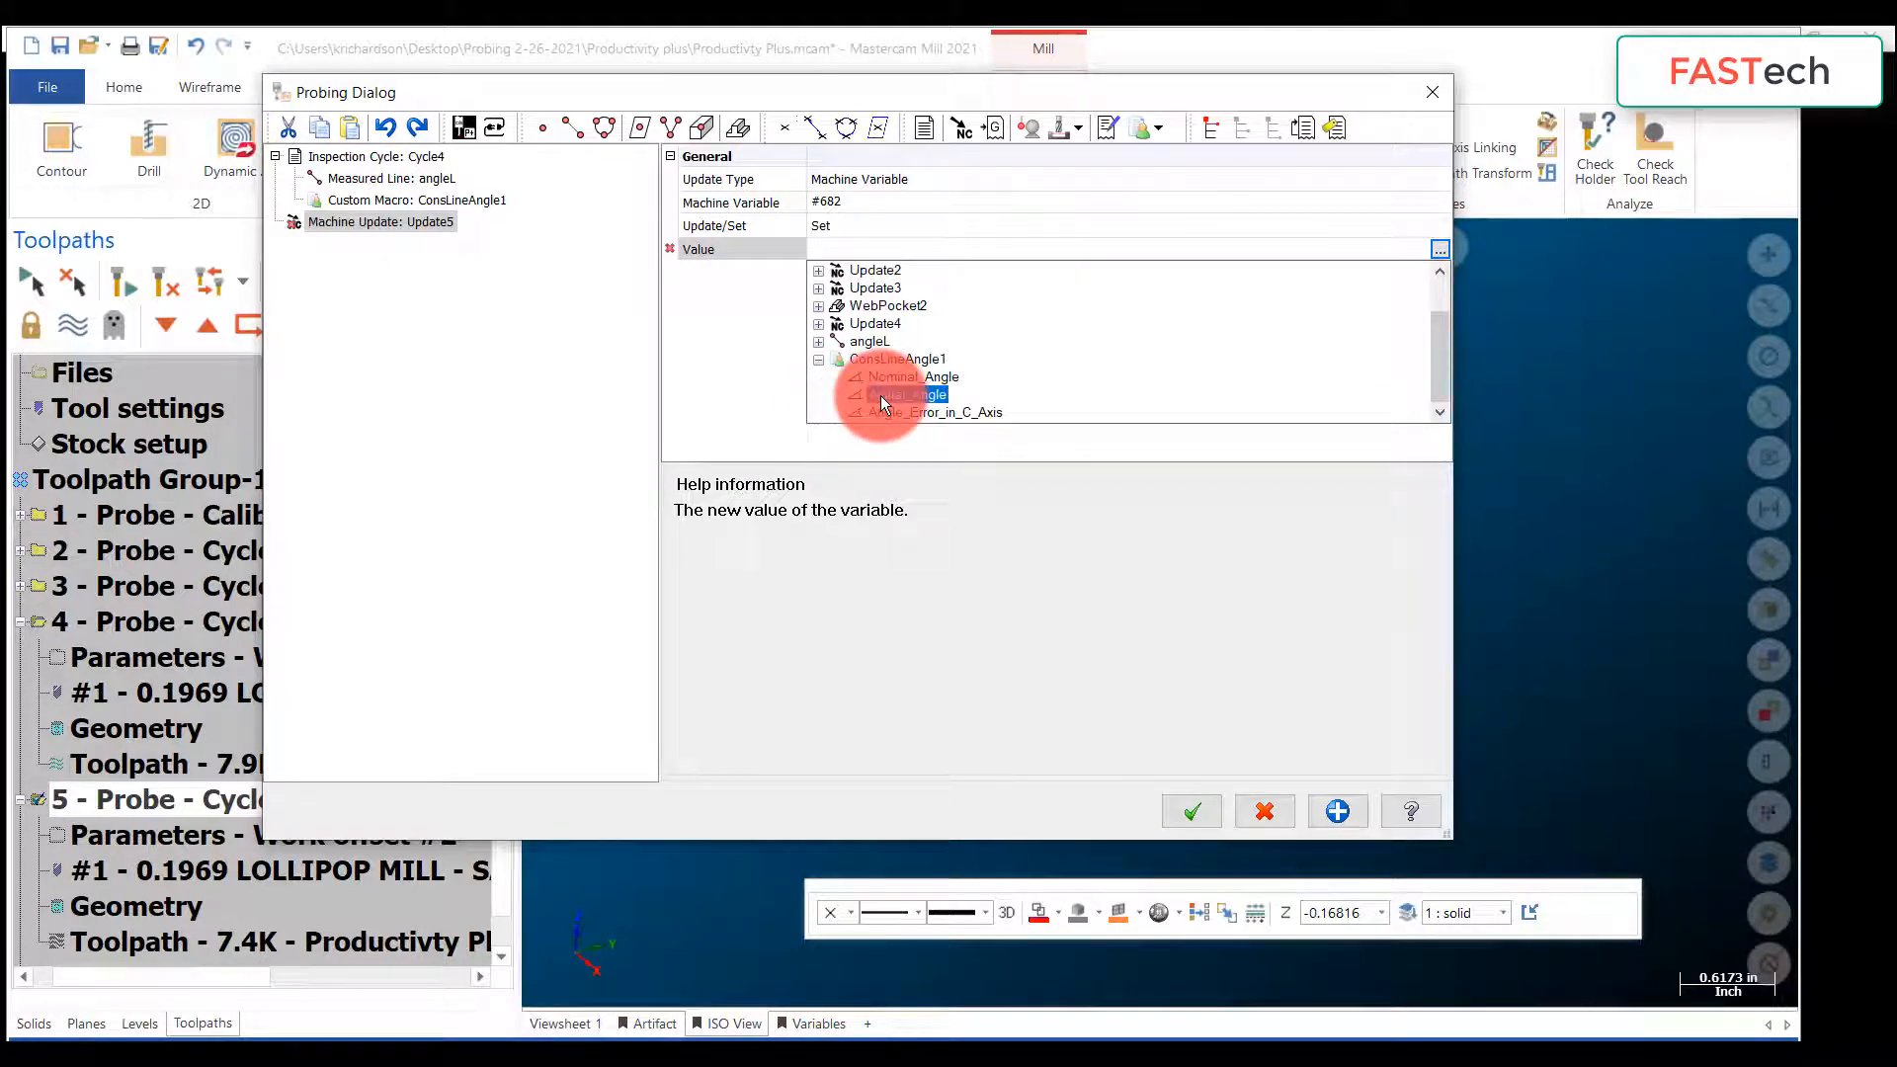
left_click(880, 396)
left_click(1207, 815)
Step: Regenerate the Cycle4 toolpath, play its backplot, and close the backplot
left_click(116, 279)
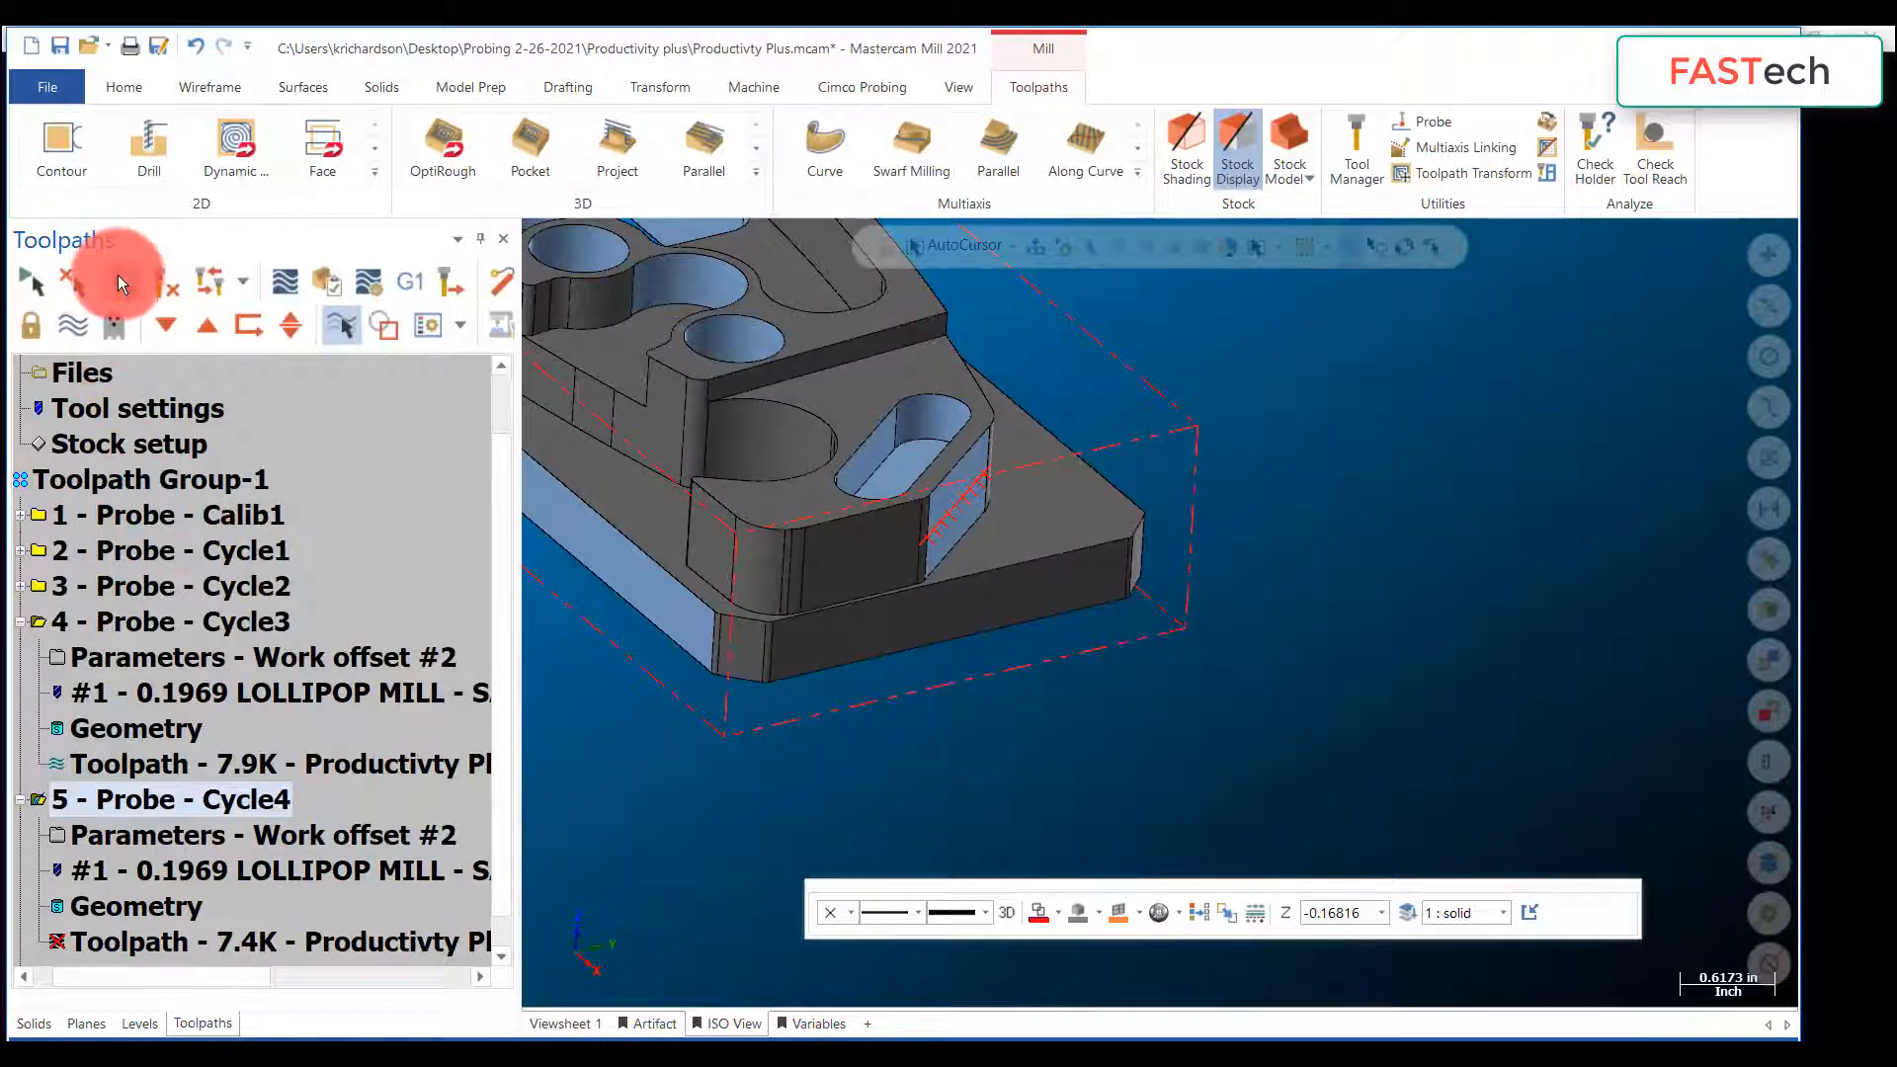
left_click(277, 284)
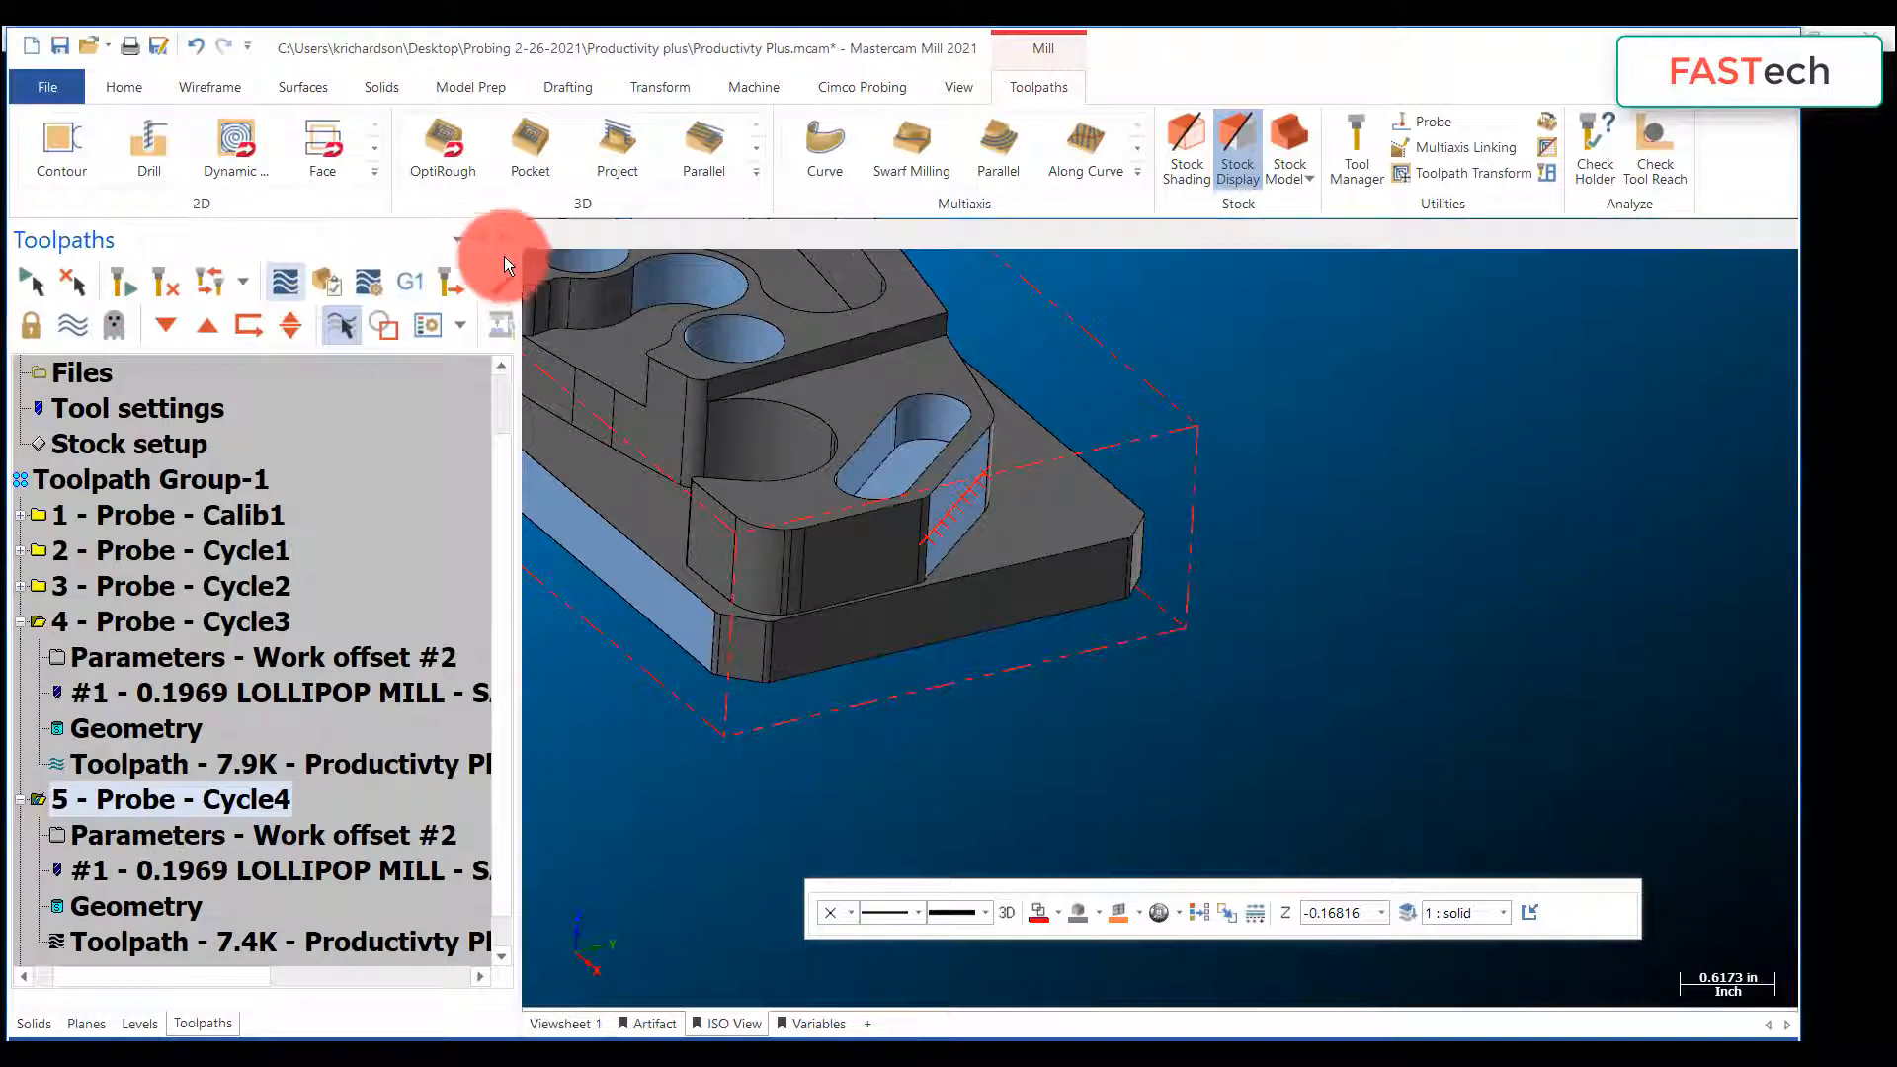
left_click(537, 233)
scroll(791, 444, "down", 2)
scroll(792, 444, "down", 1)
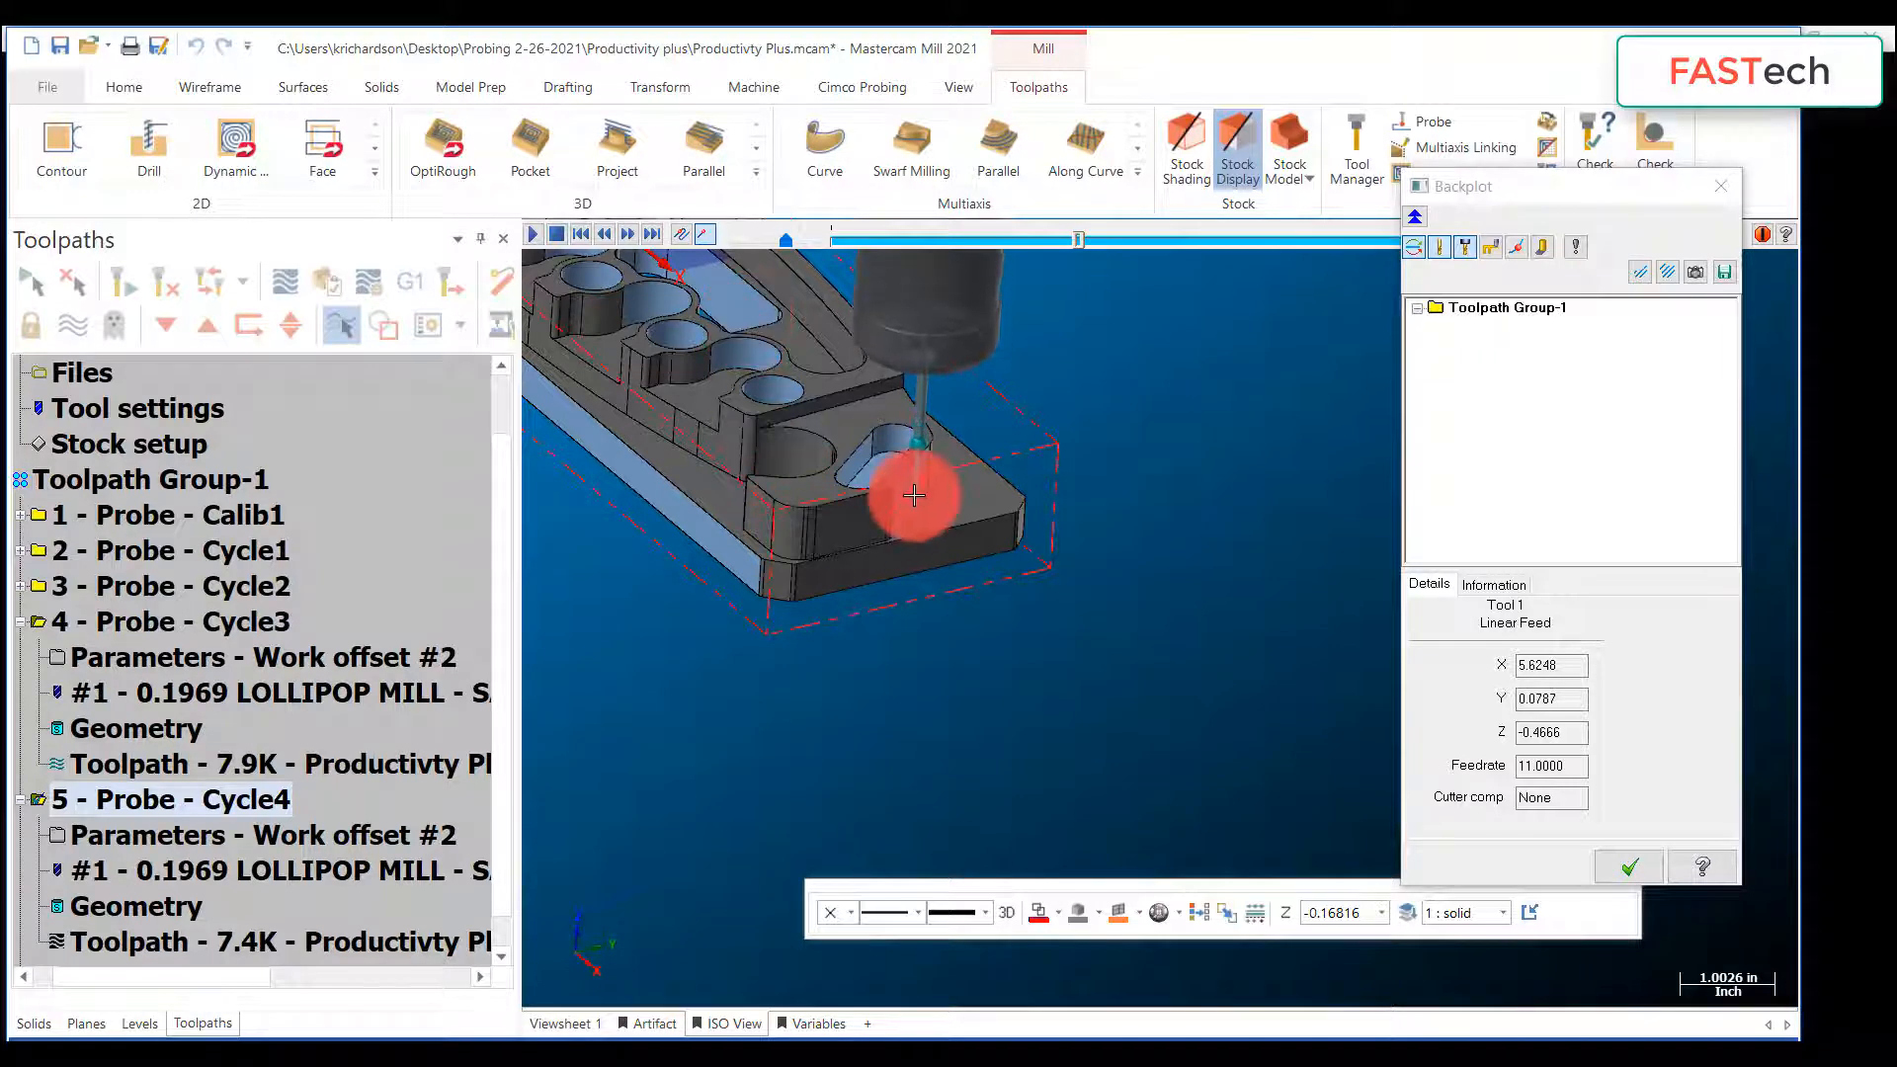
left_click(1631, 867)
Step: Set the construction mode to 2D with the thinnest line width and a Z depth of 0.05
scroll(1257, 522, "down", 5)
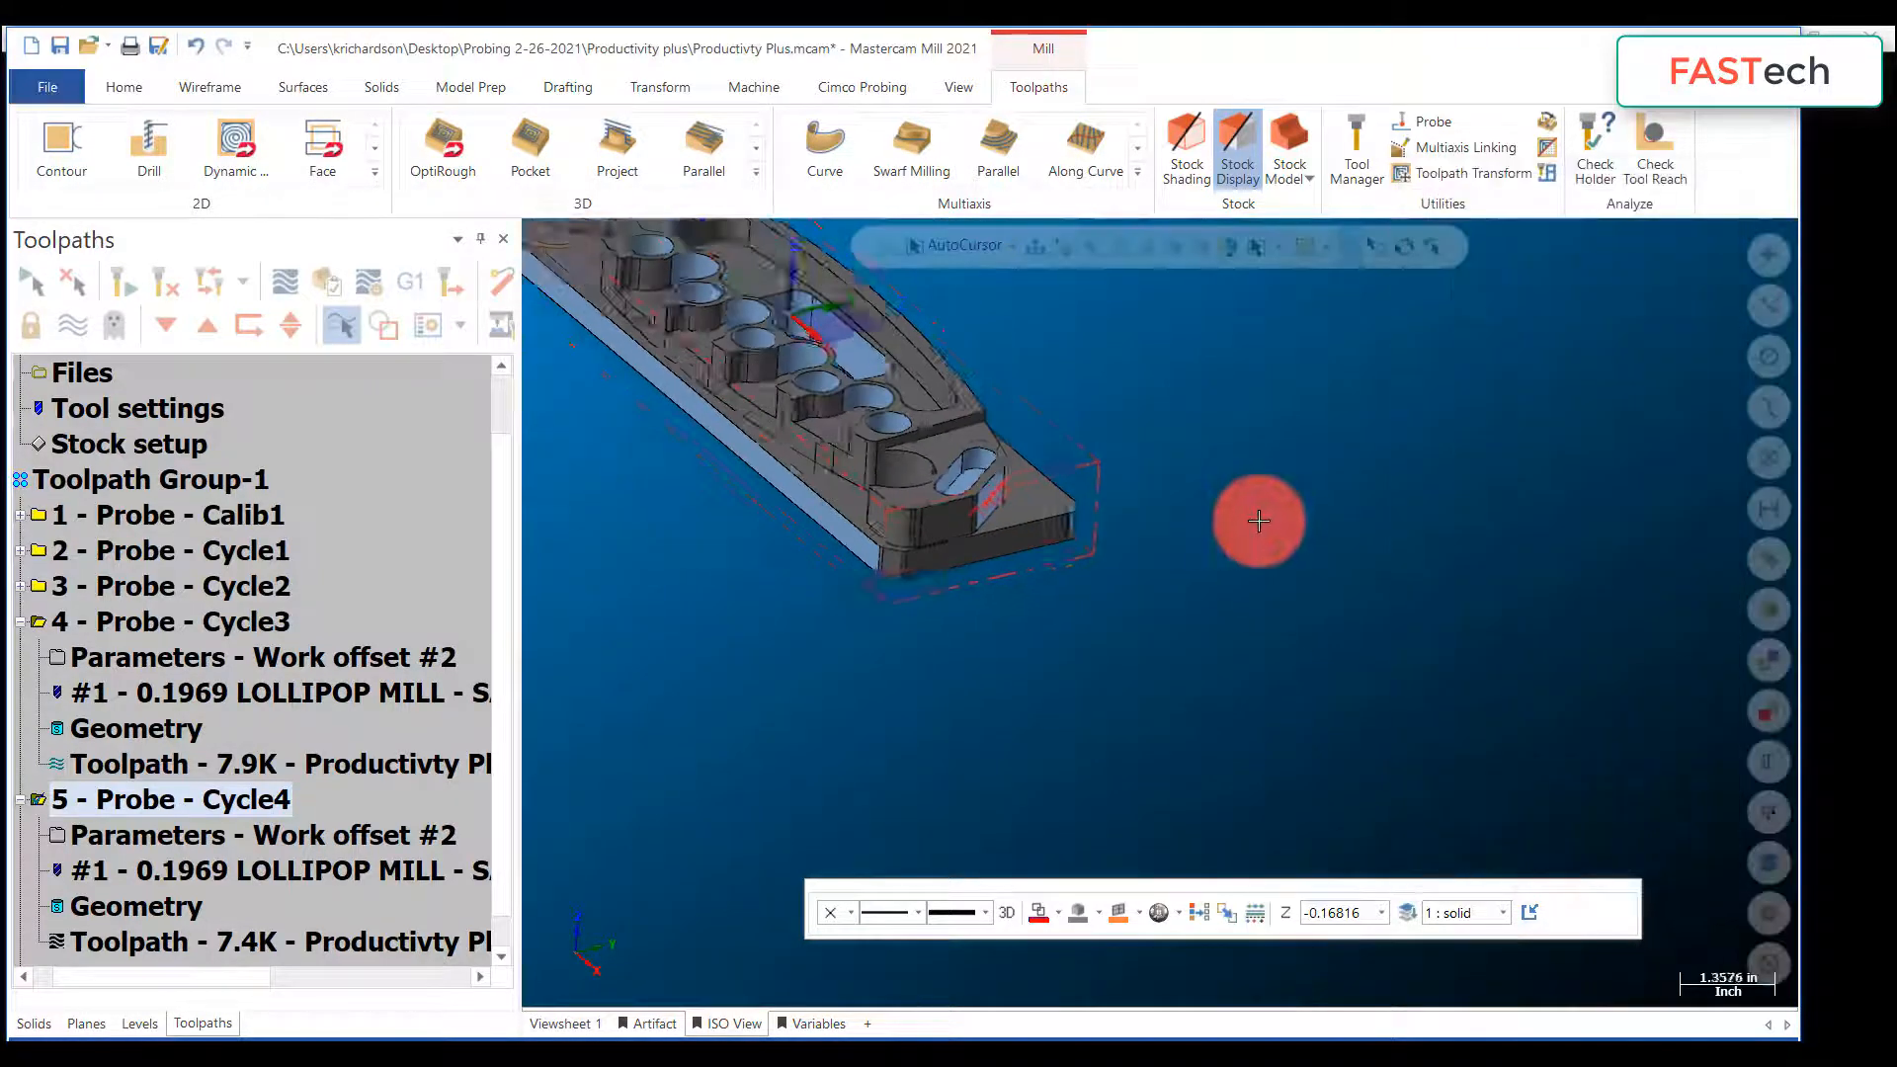
middle_click_drag(707, 443, 898, 542)
middle_click_drag(837, 489, 834, 563)
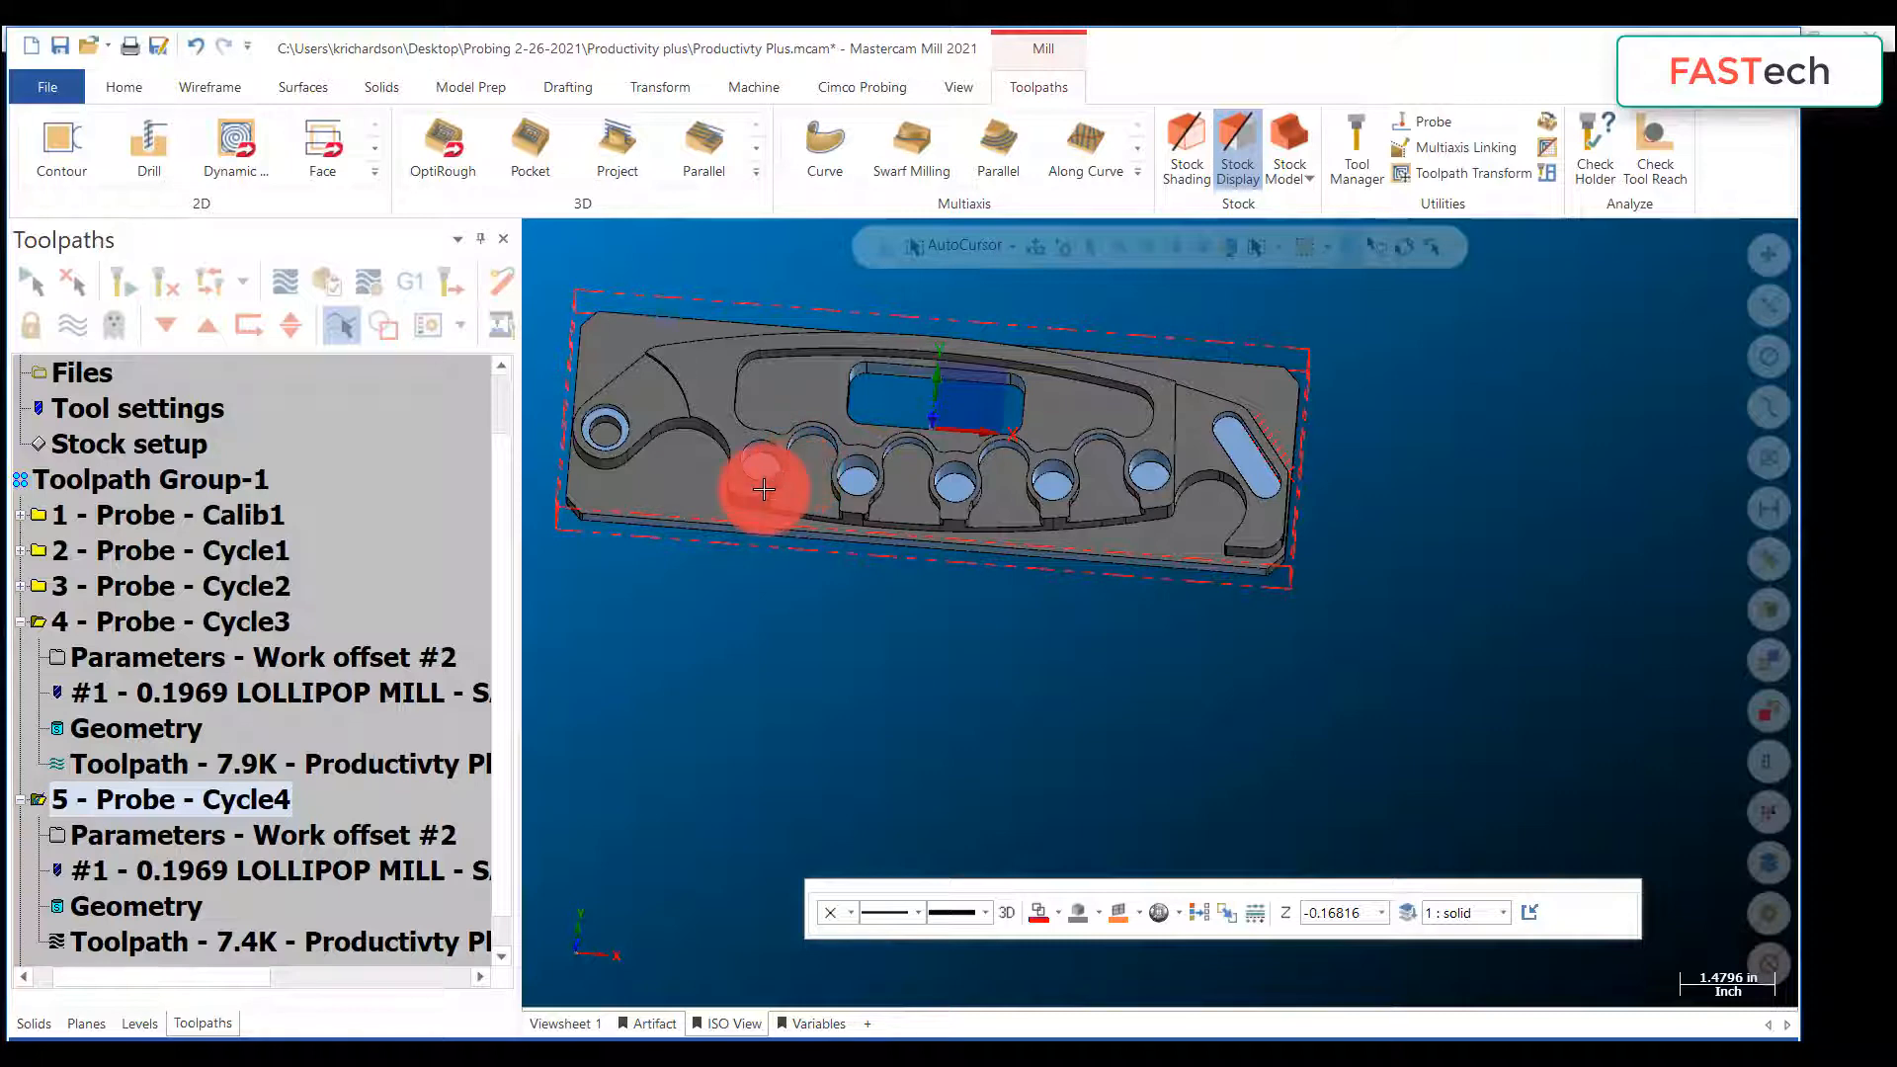
left_click(984, 915)
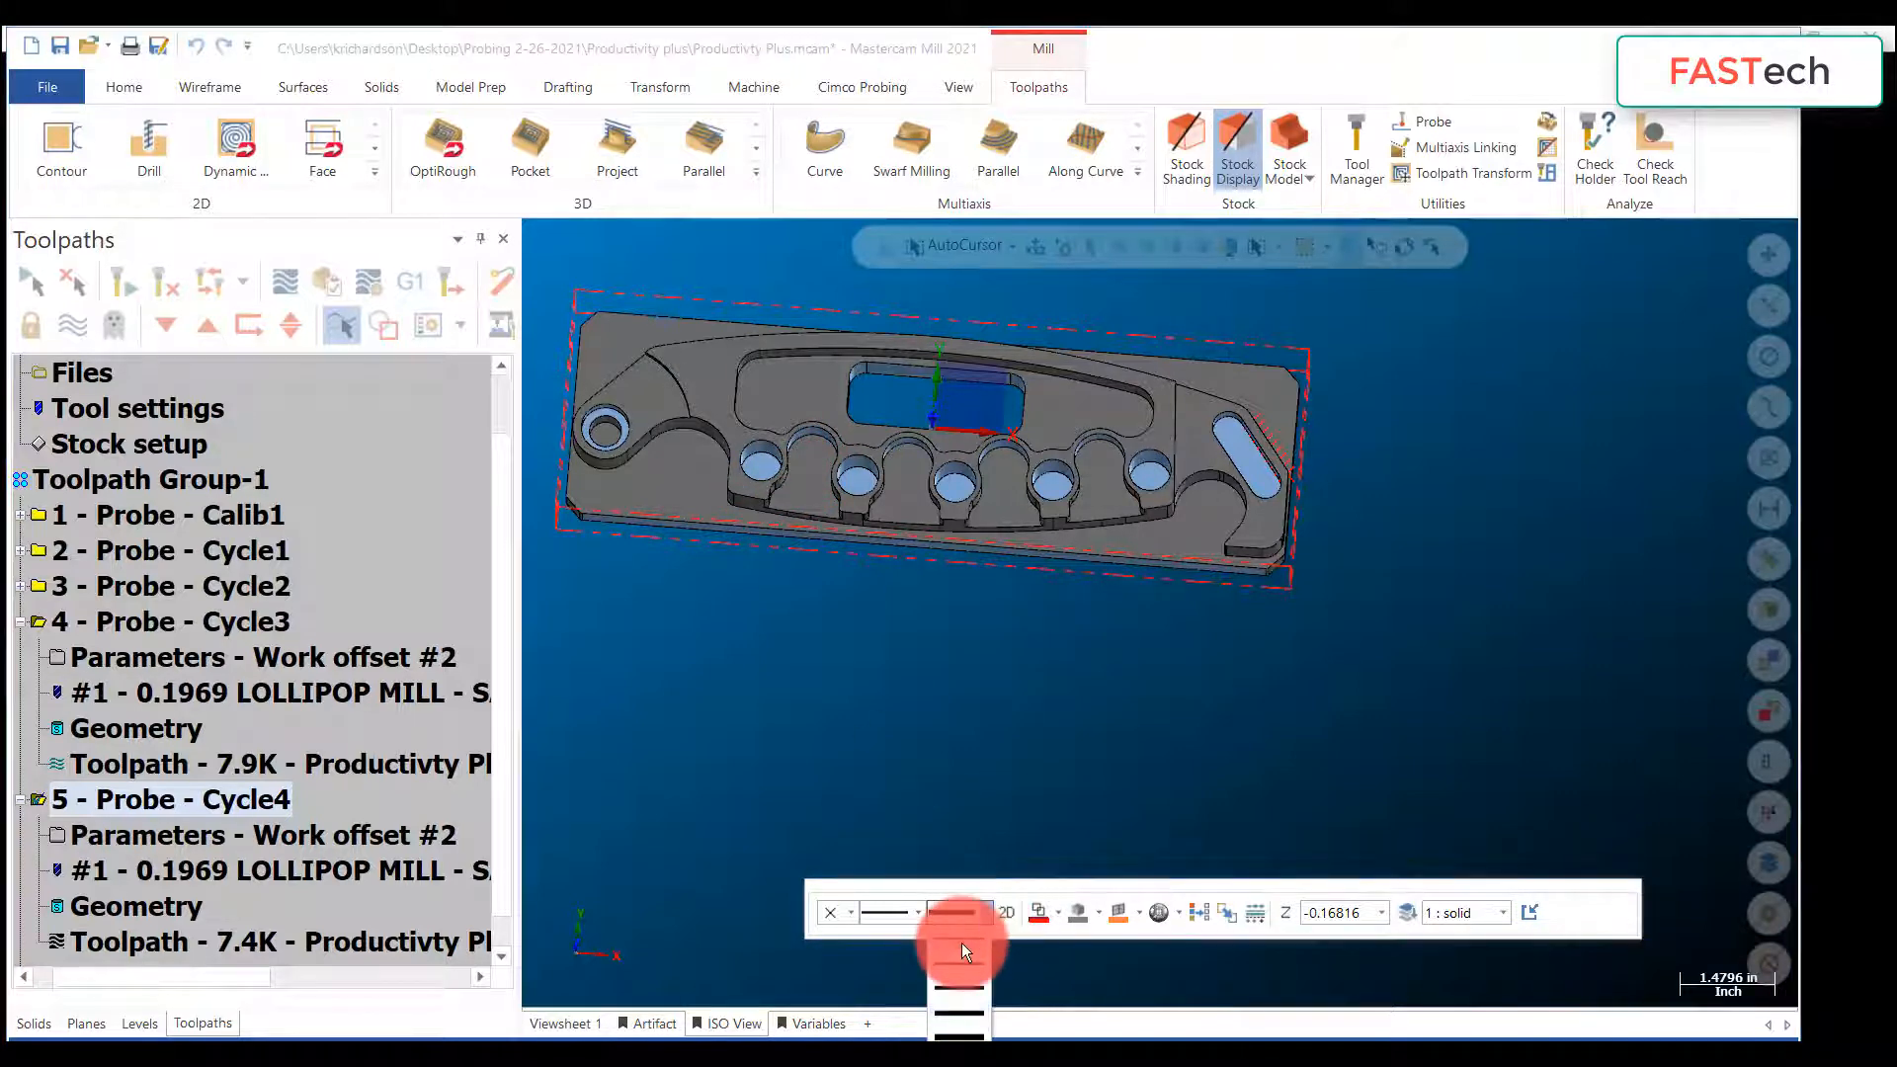
left_click(962, 946)
left_click(1357, 917)
type("0.05")
key("Return")
Step: Create a hole table from all the part's holes in the Top (WCS) view and place the table beside the part
right_click(939, 644)
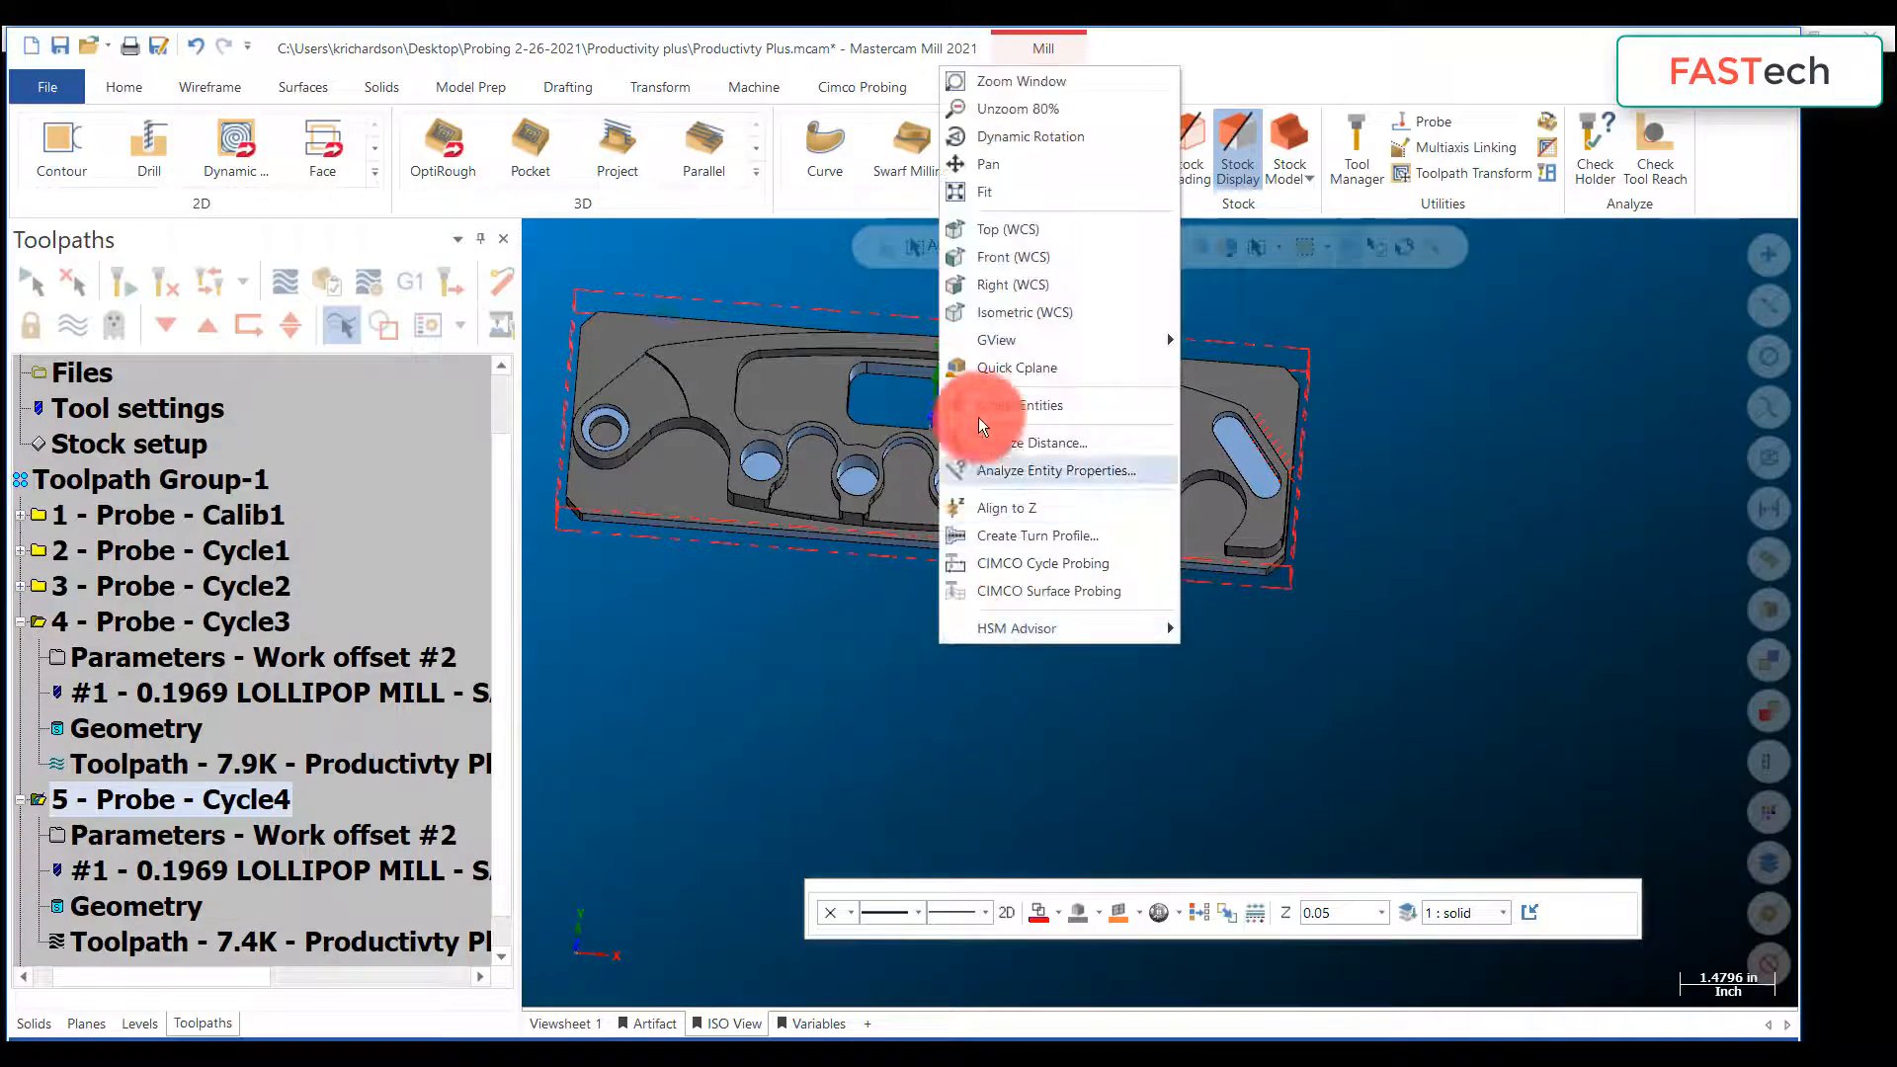
left_click(987, 228)
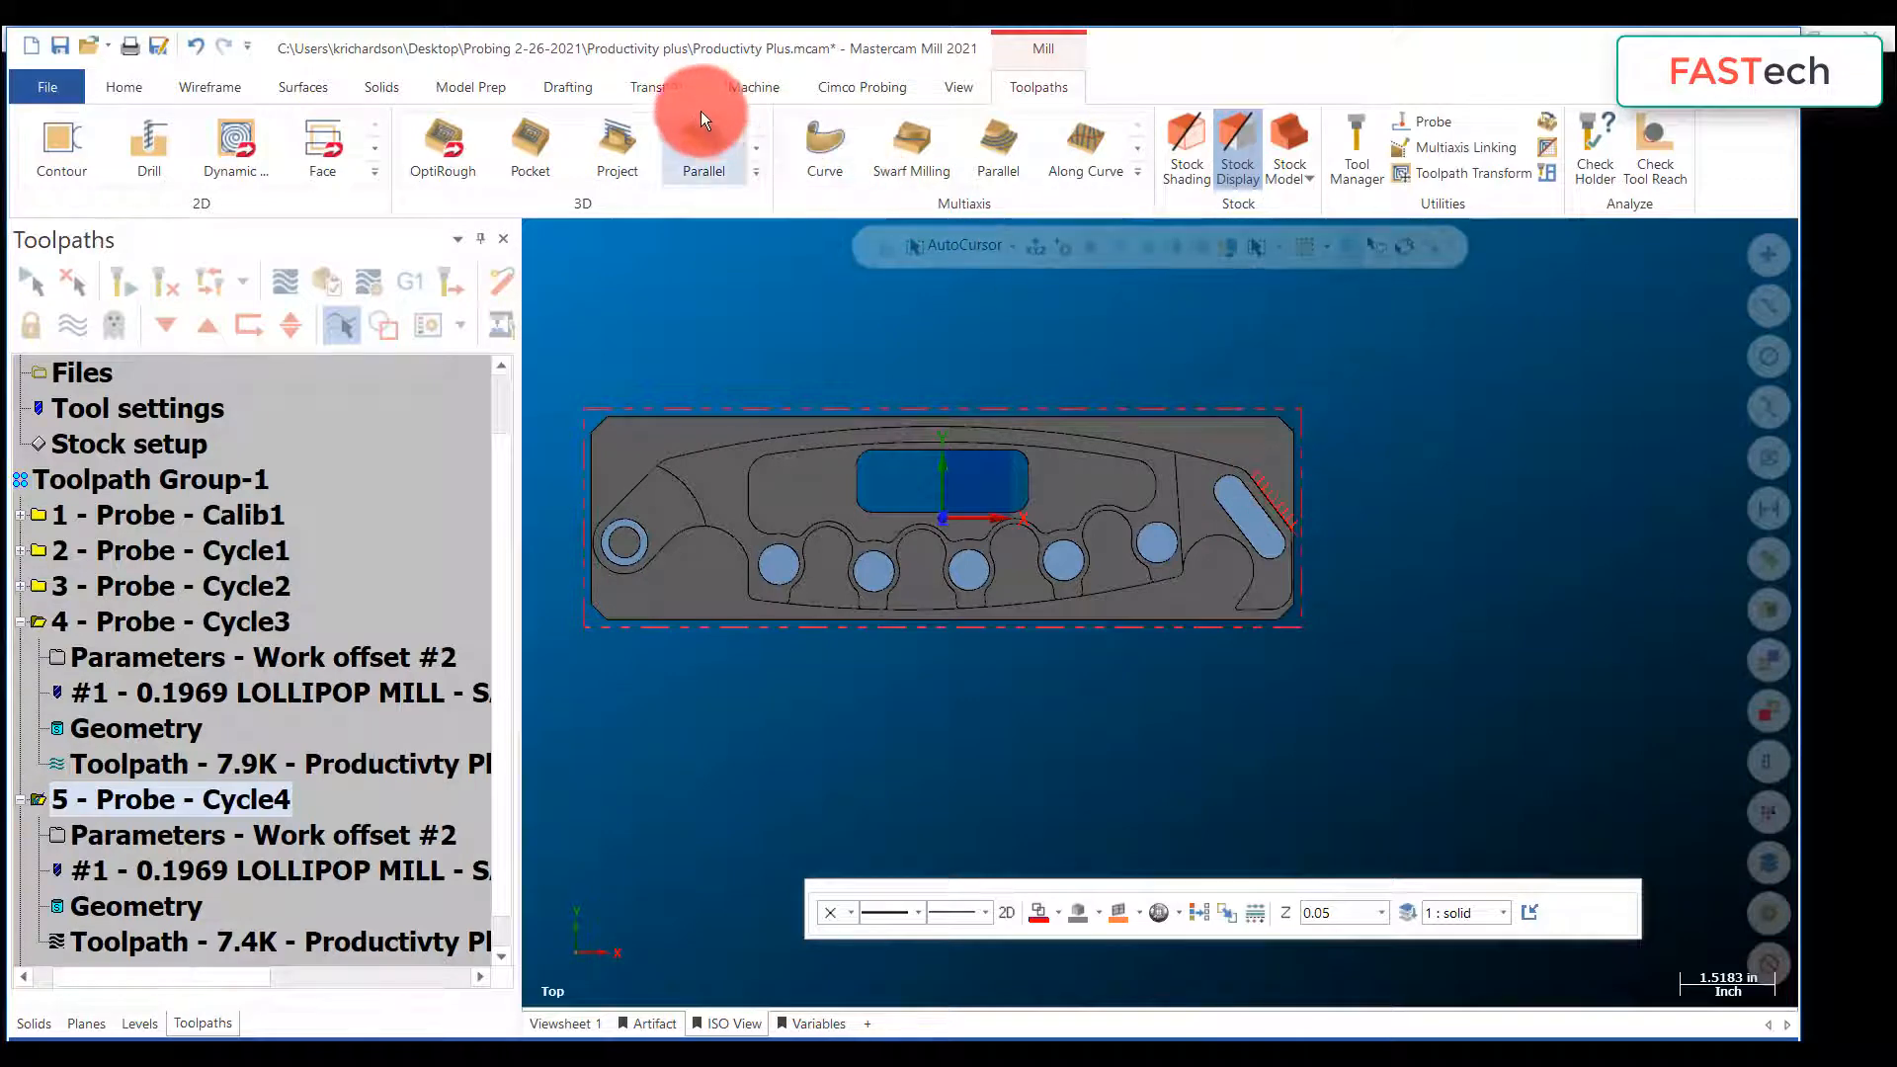
left_click(583, 89)
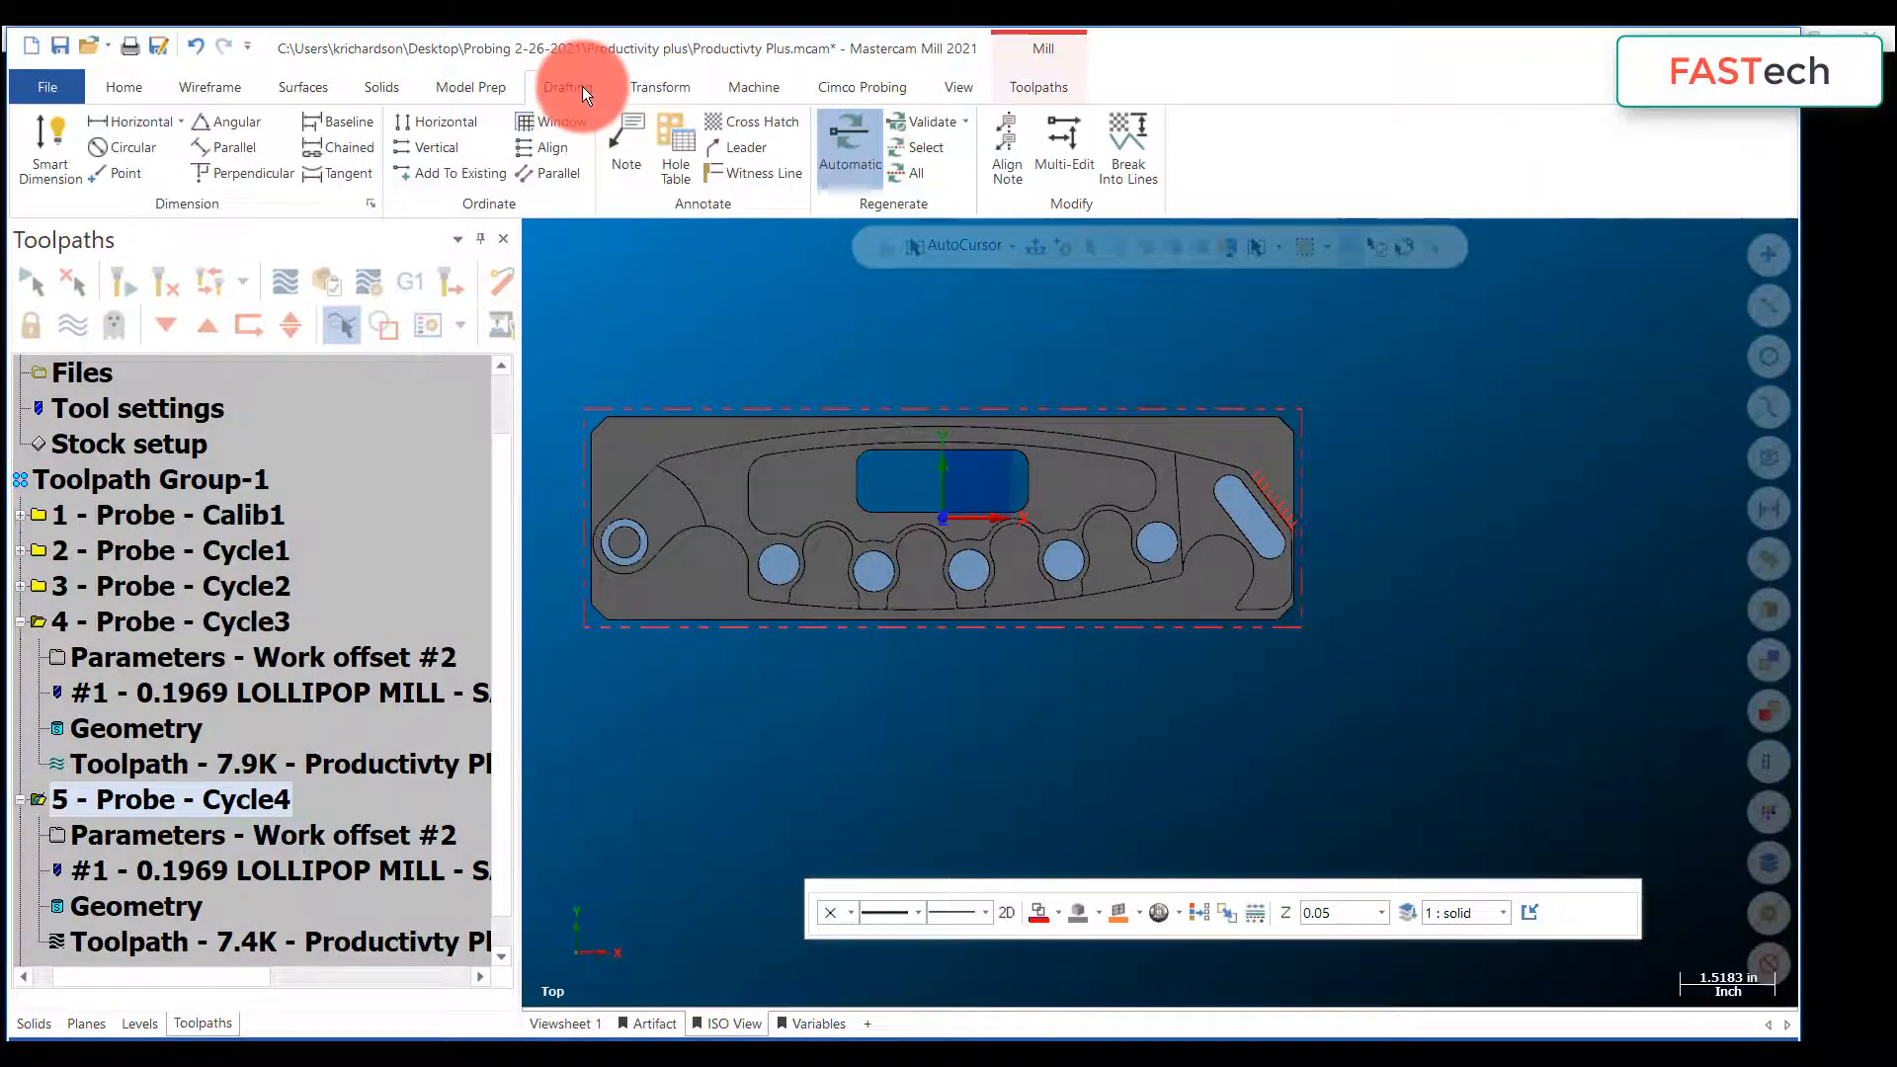
left_click(679, 127)
left_click_drag(560, 370, 1429, 690)
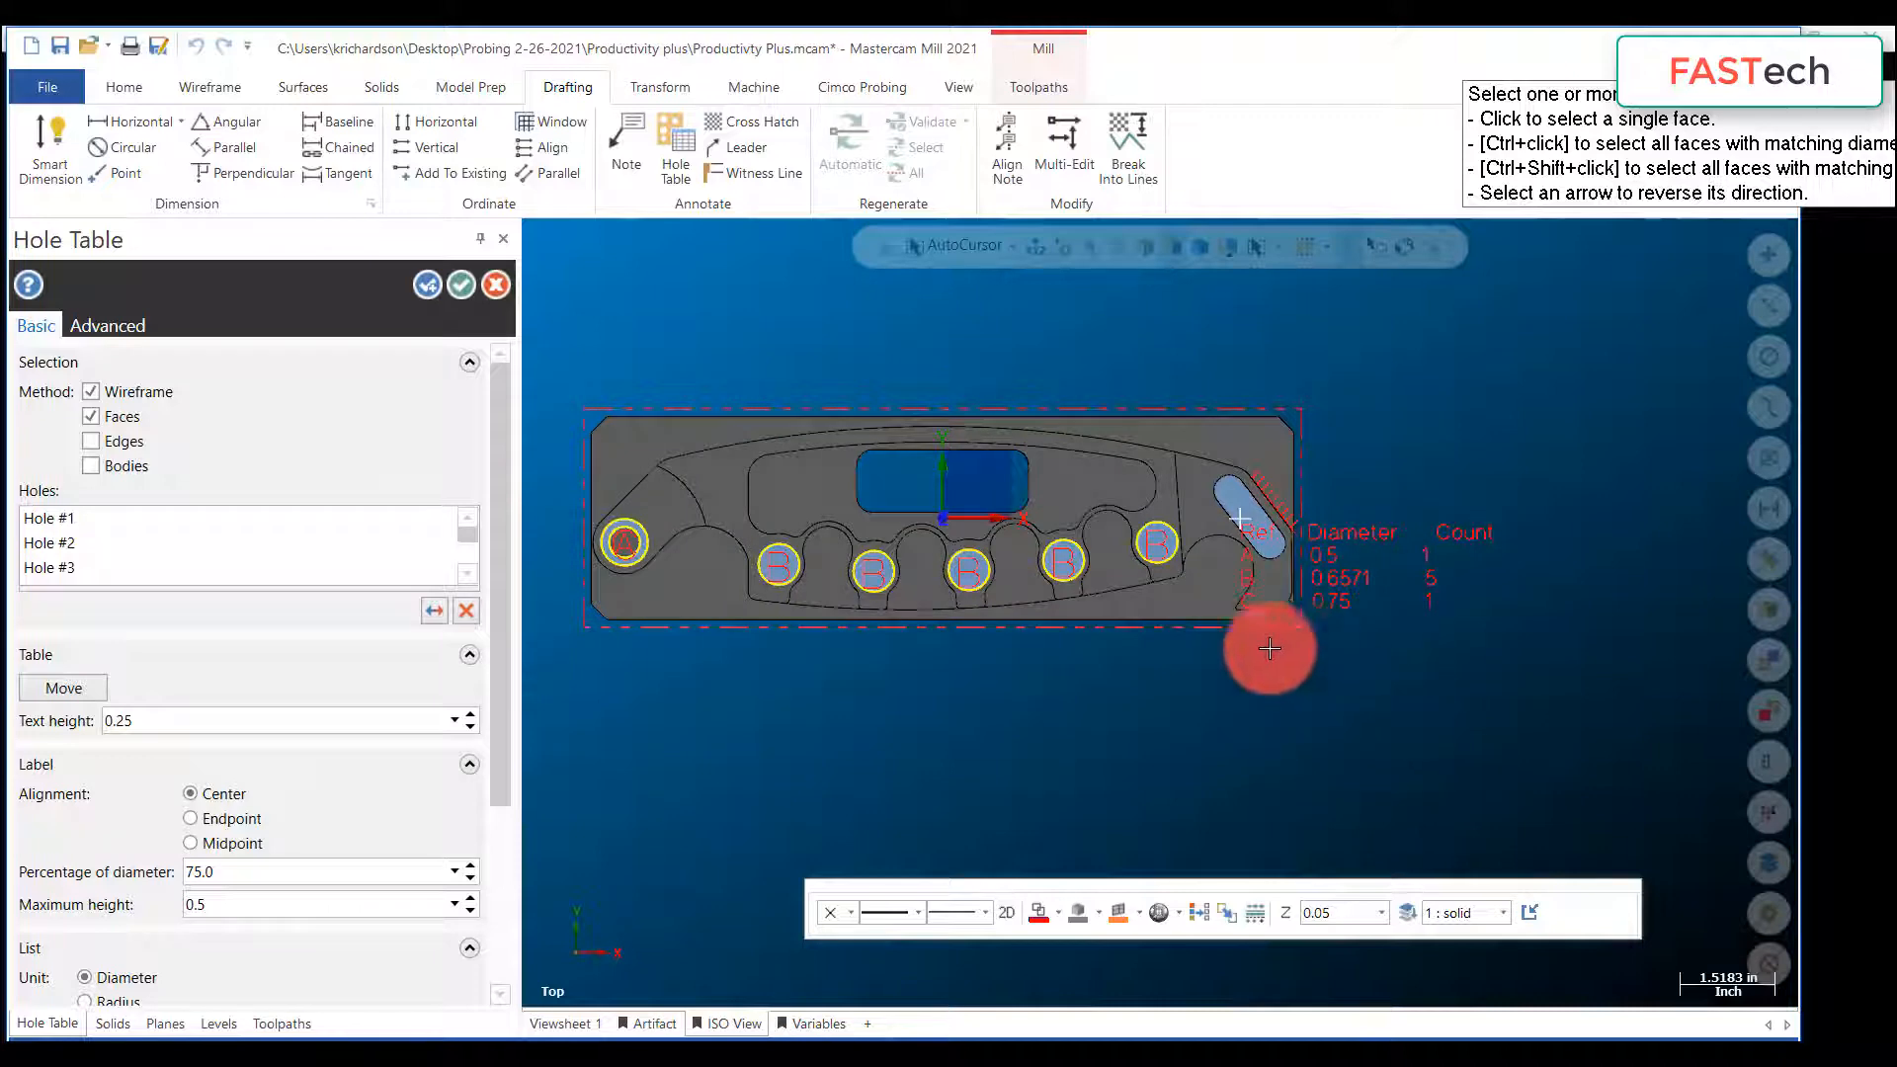
left_click(59, 688)
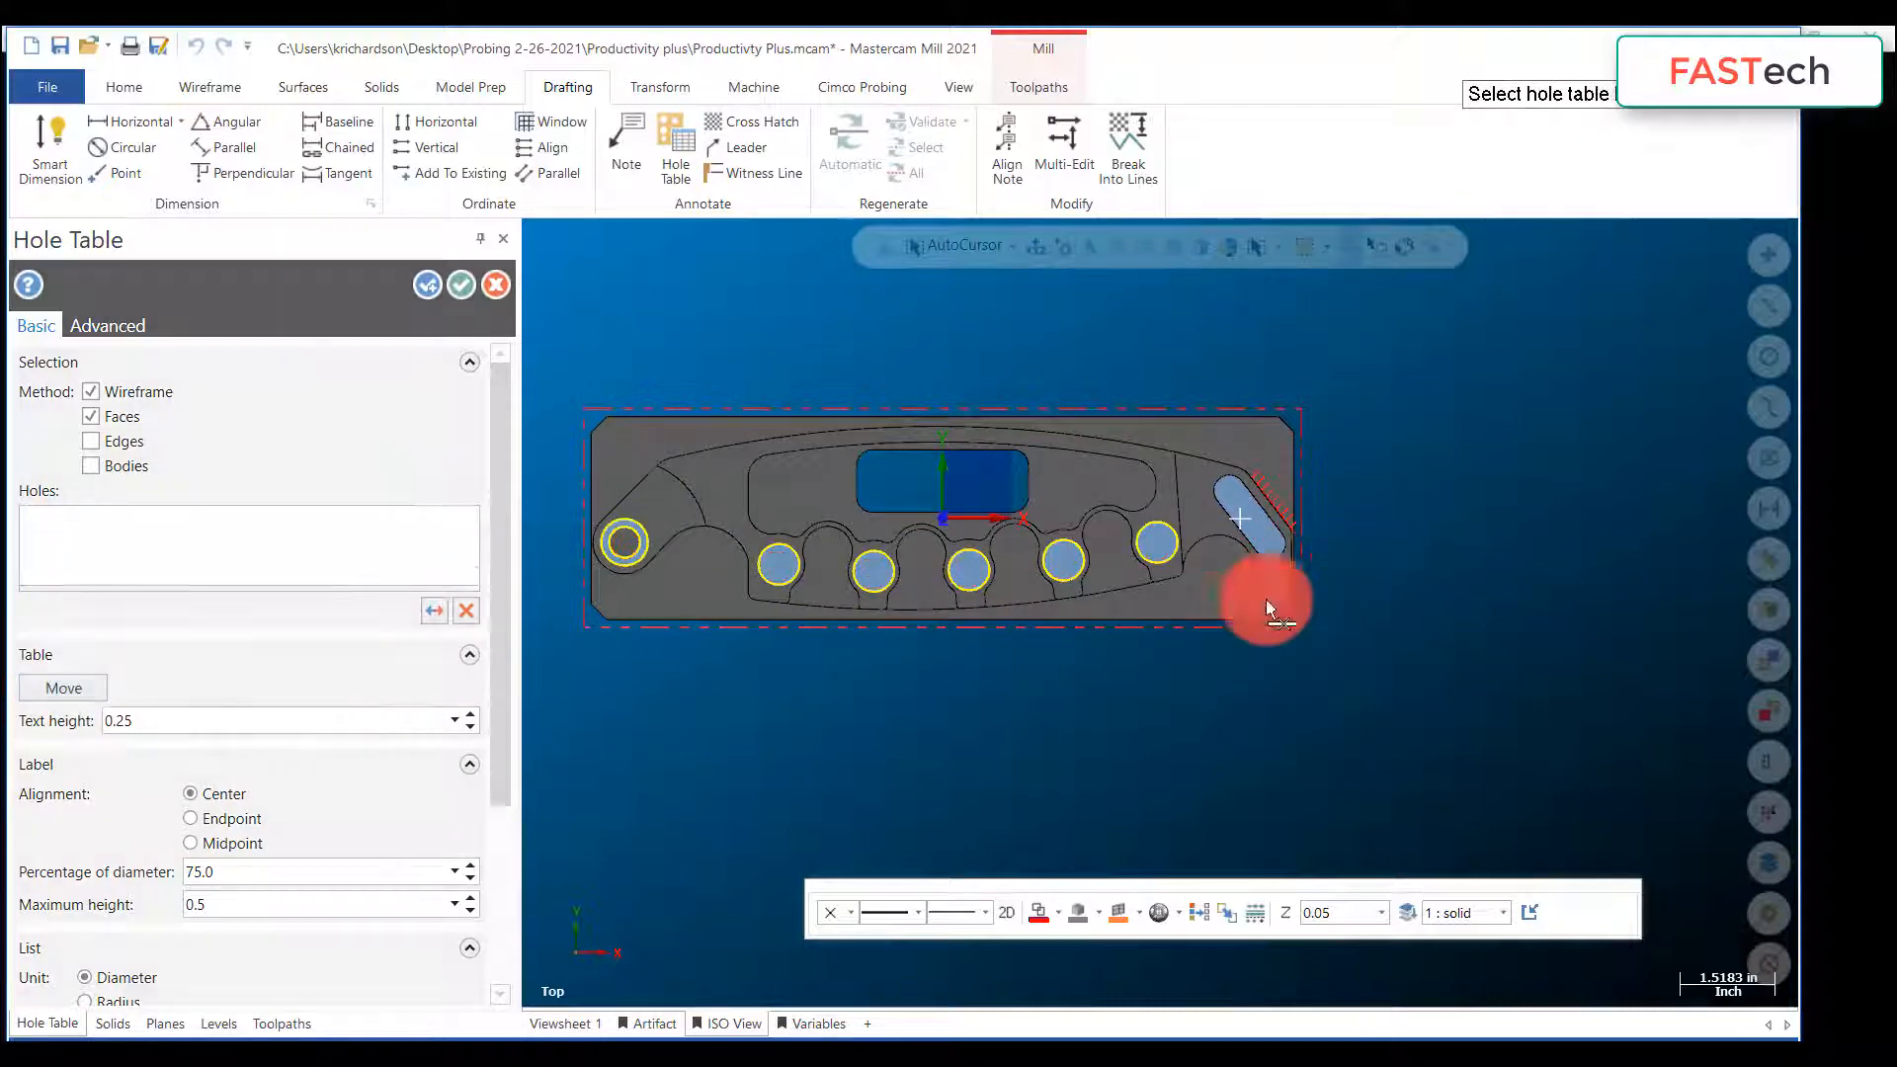
left_click(1347, 470)
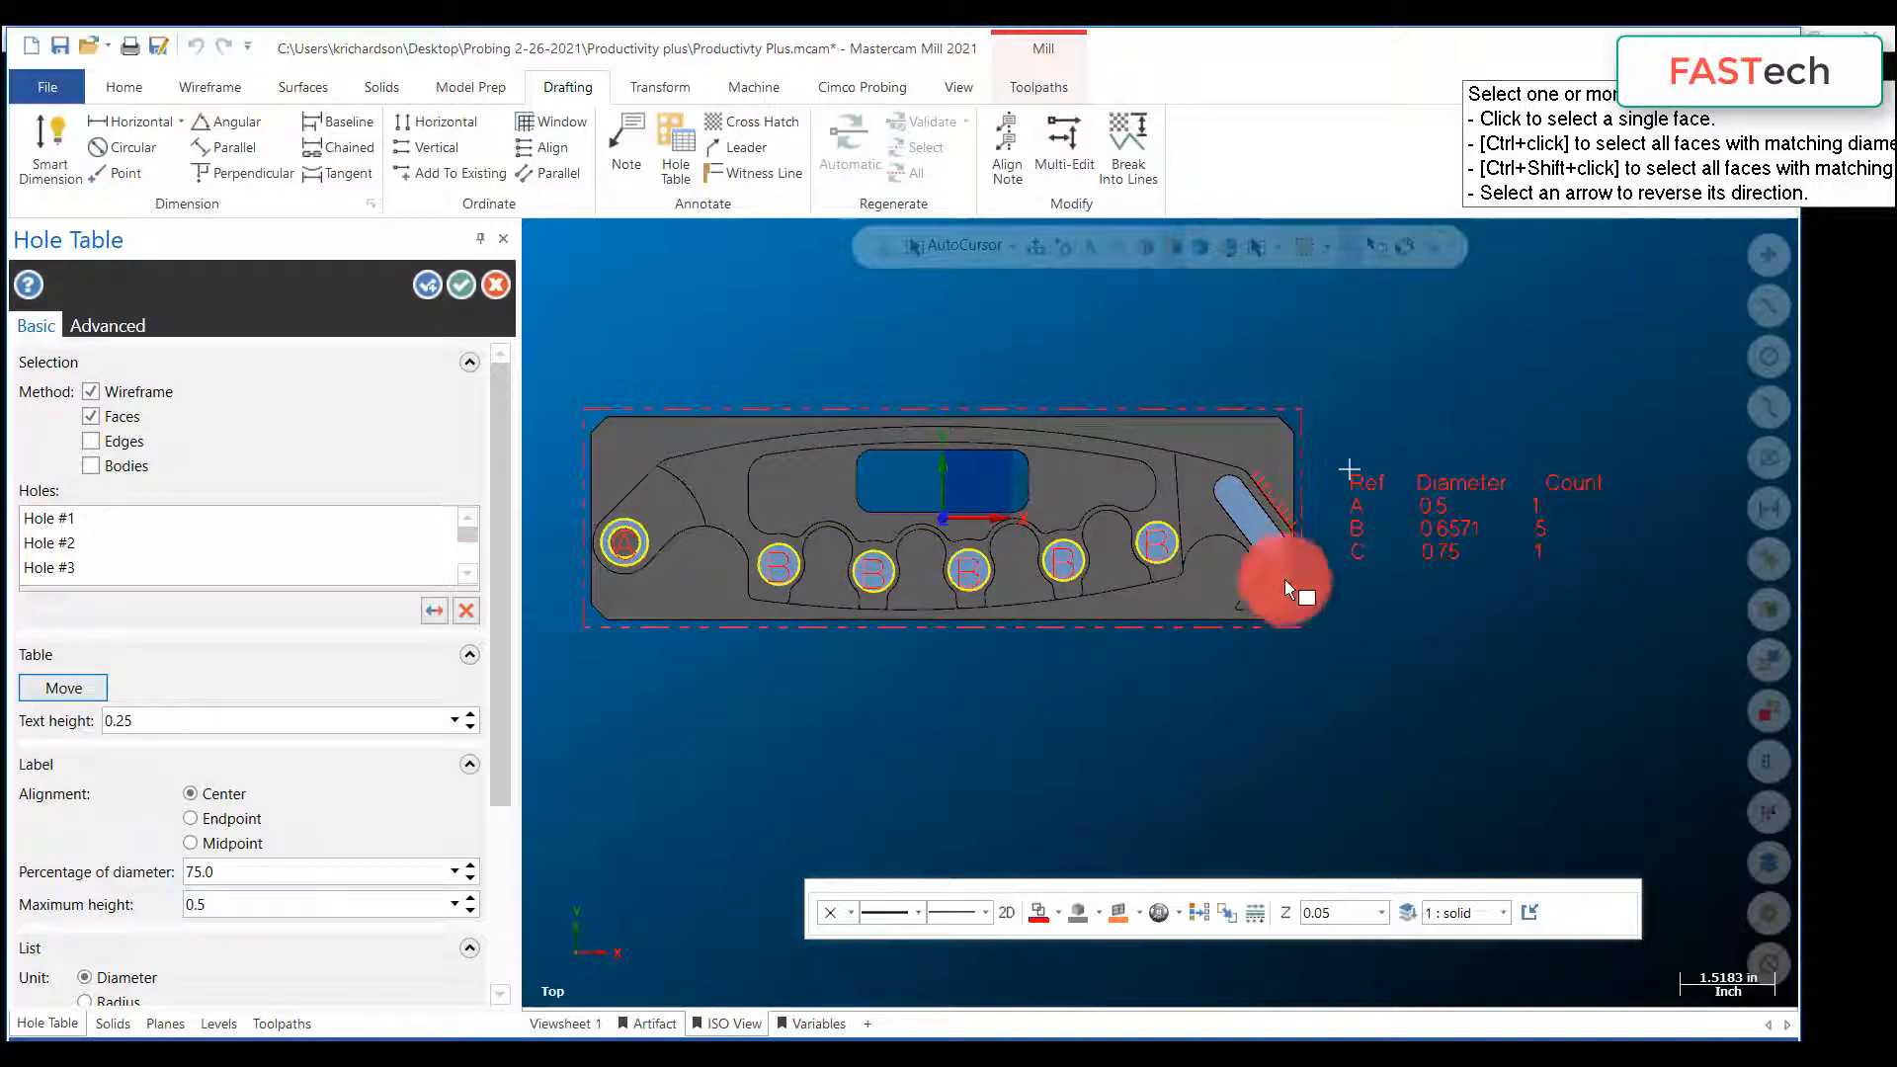
Step: Set the maximum height of the hole labels to 0.25 in the top view
scroll(1151, 554, "up", 6)
middle_click_drag(1166, 560, 1196, 470)
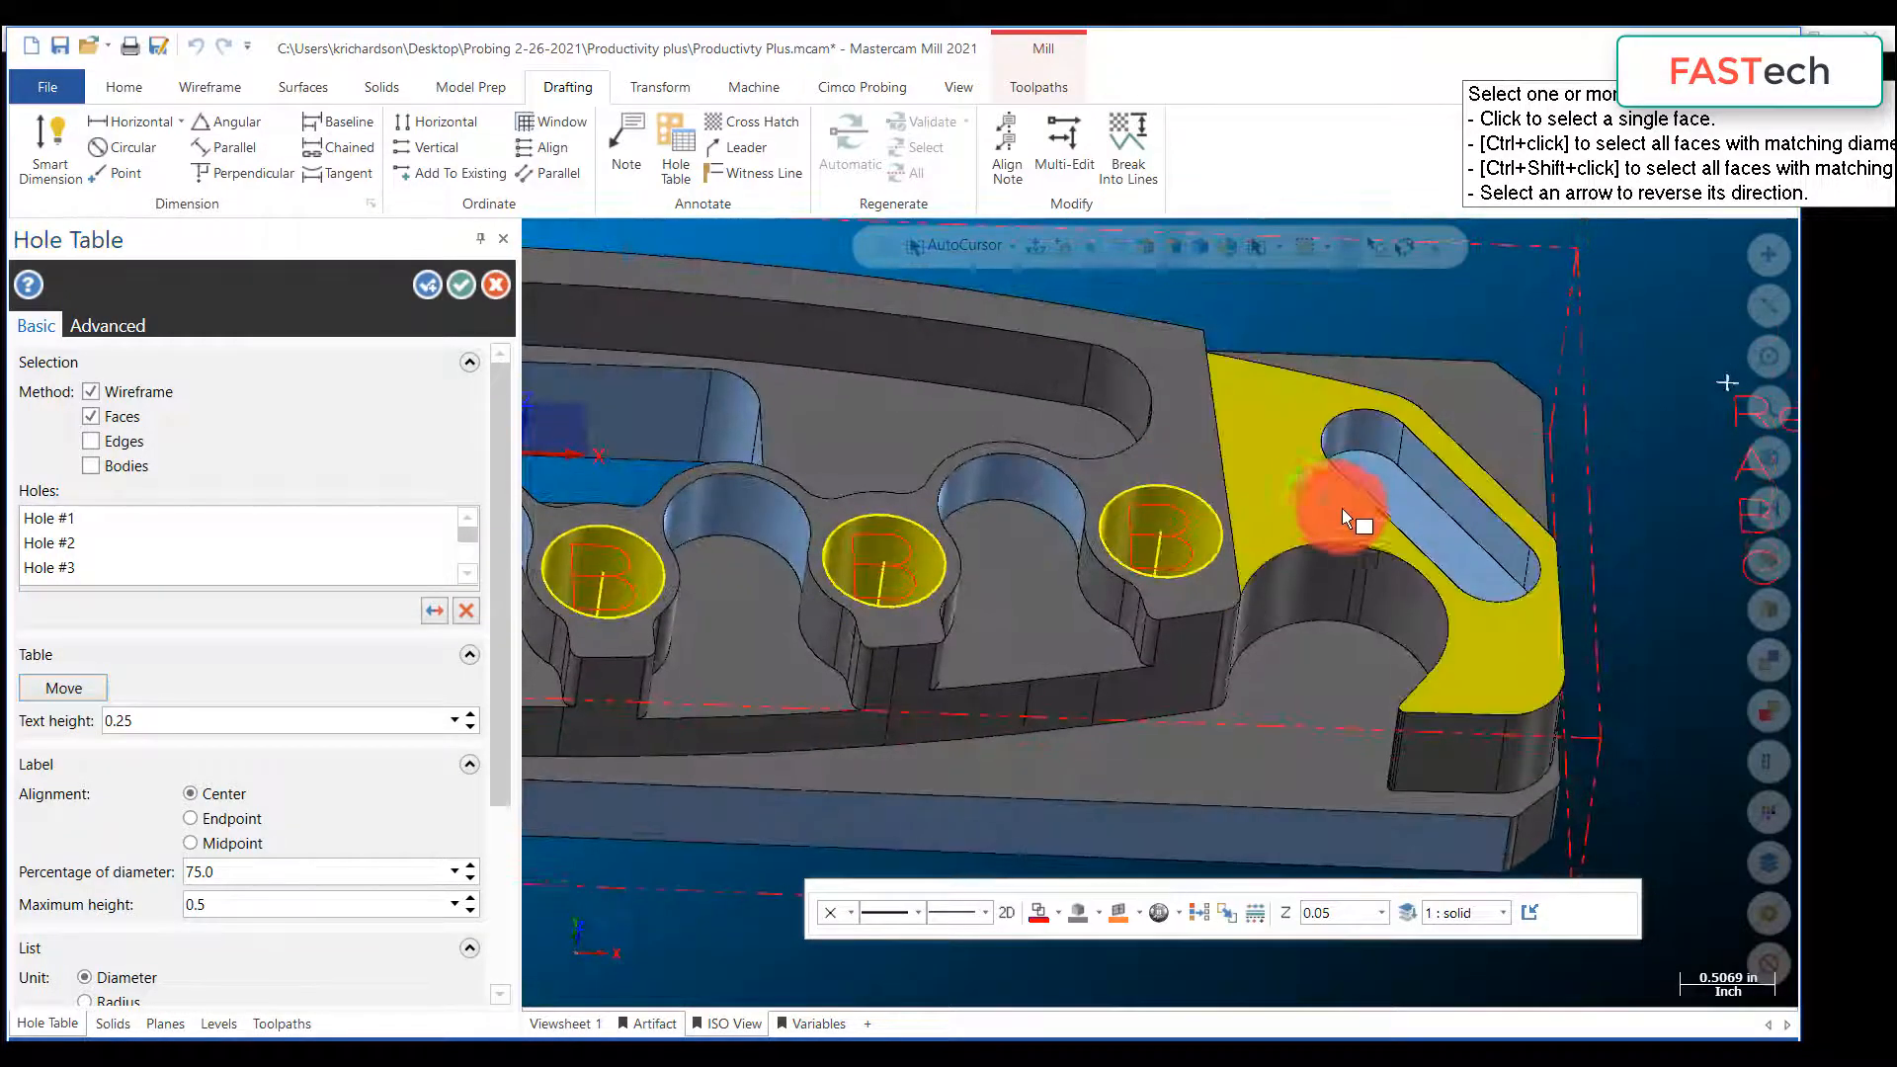
scroll(1368, 510, "down", 6)
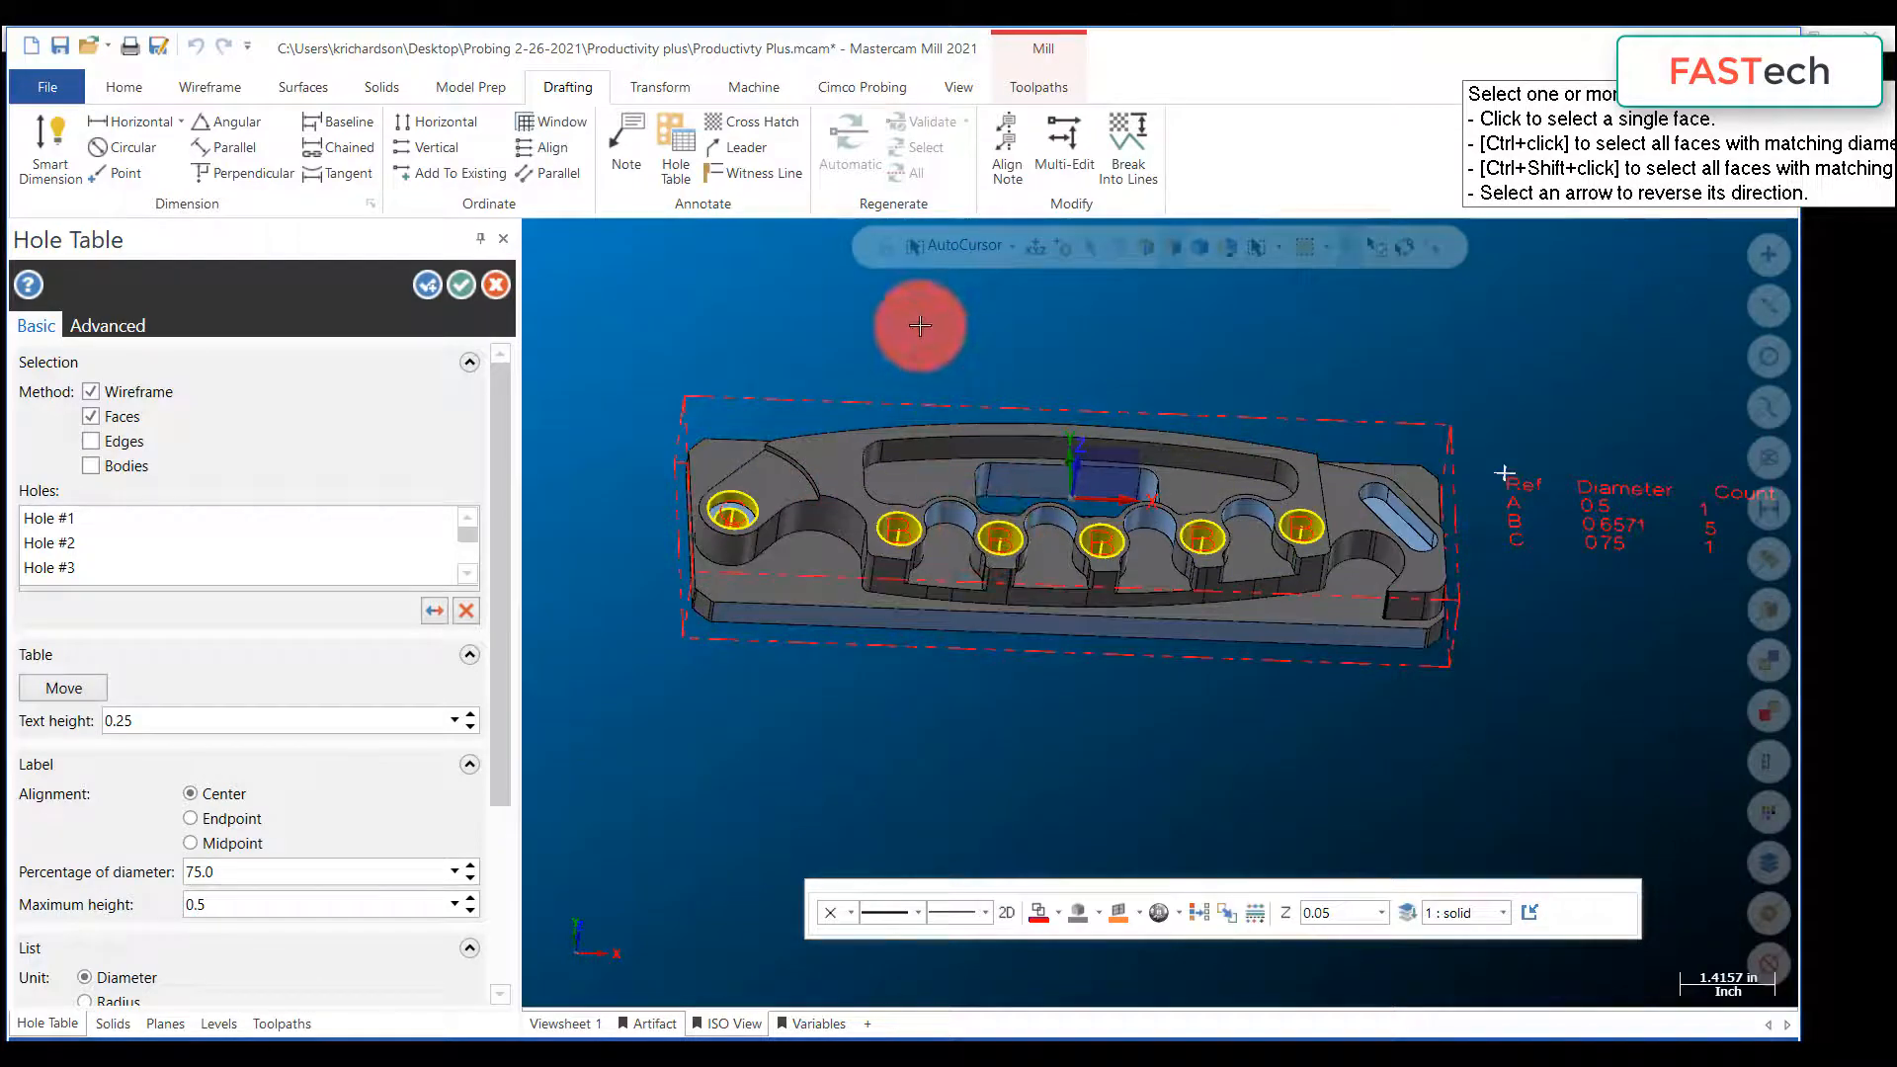
right_click(914, 334)
left_click(986, 489)
scroll(1226, 465, "down", 6)
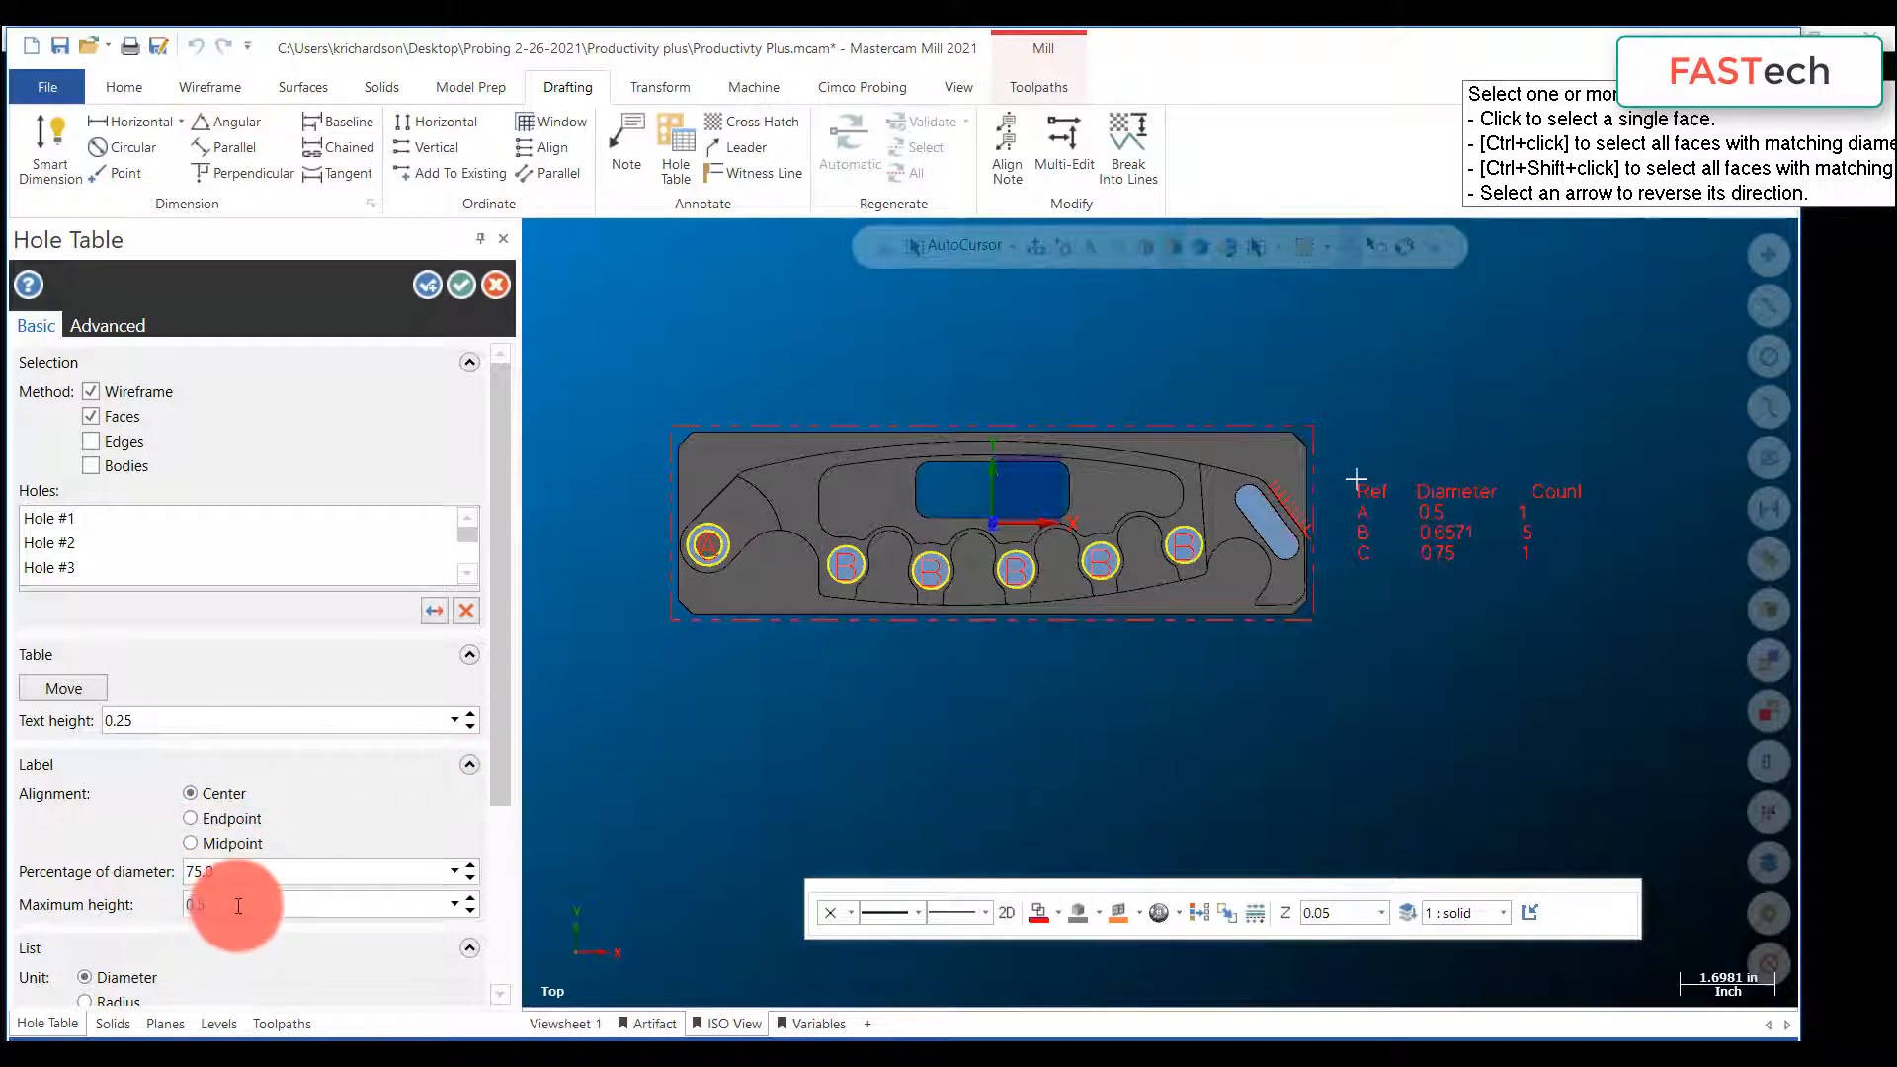
double_click(247, 901)
key("Return")
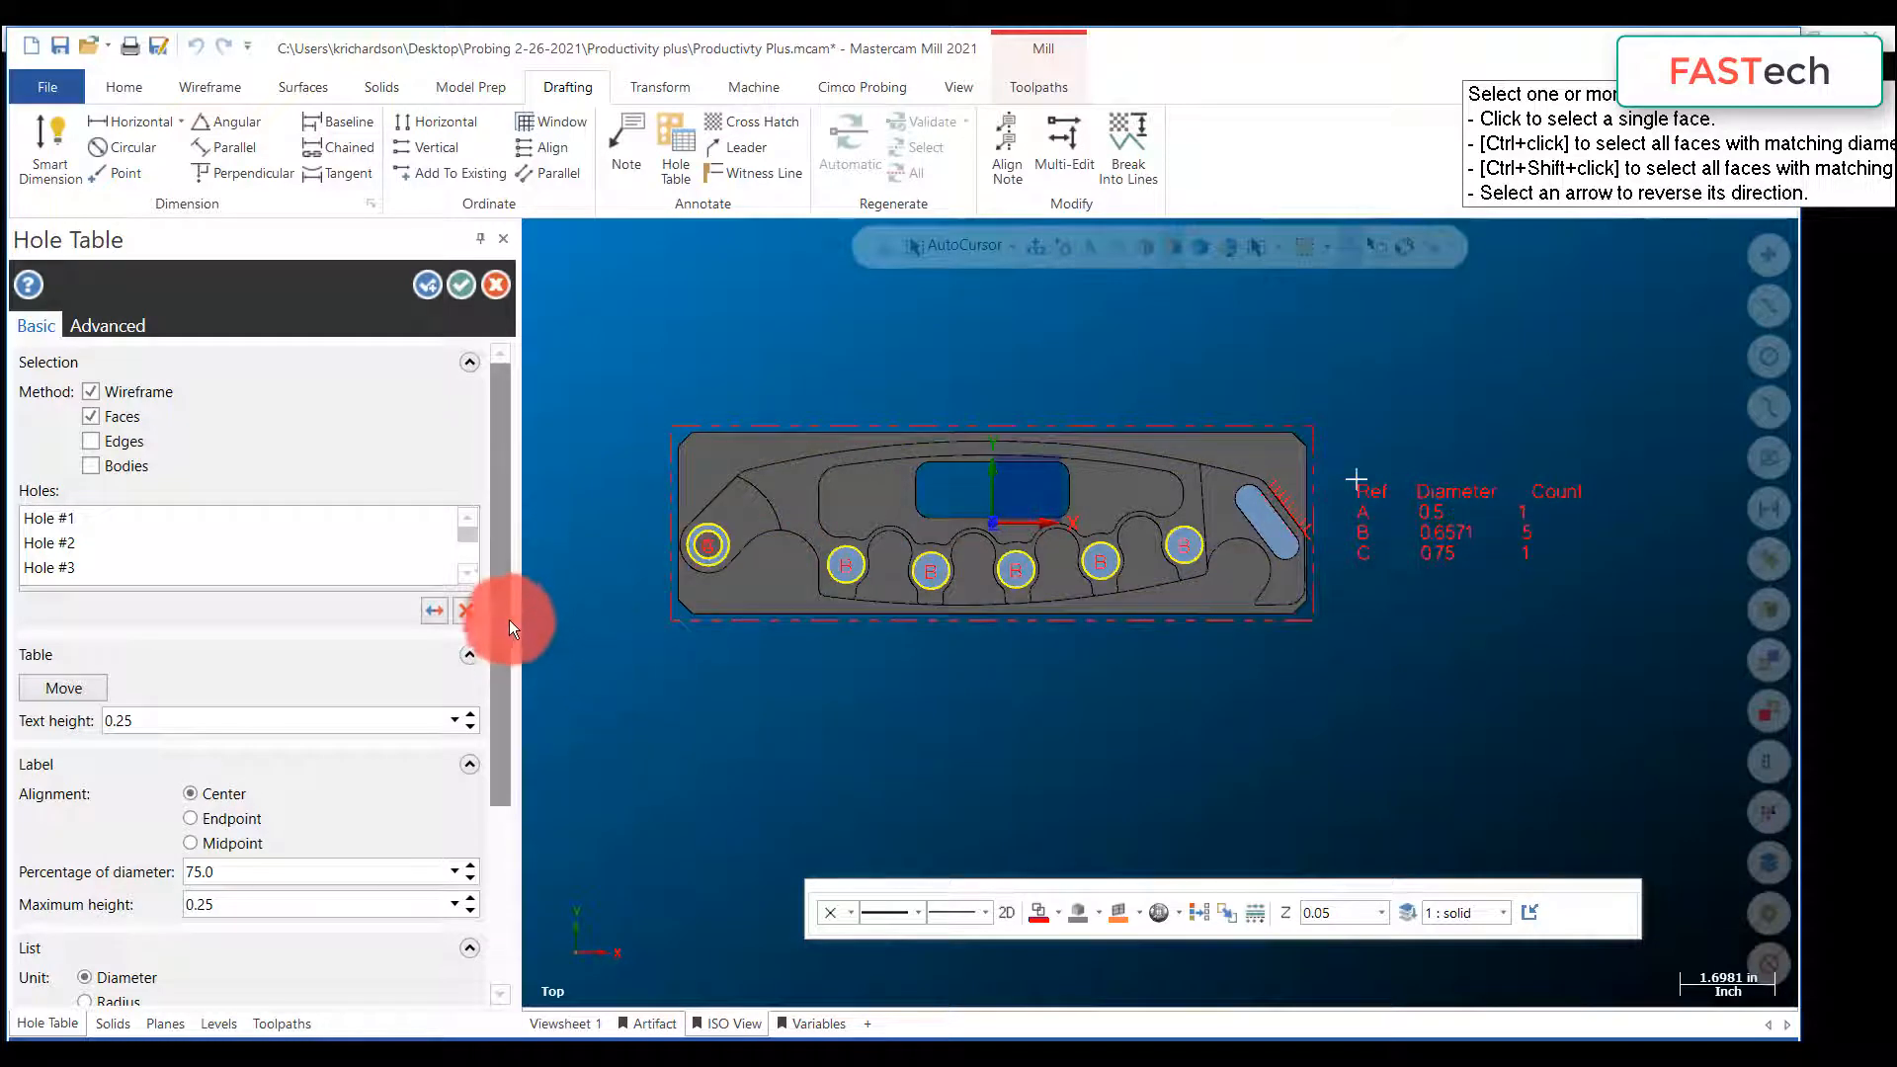
Step: List the hole locations relative to the Cplane instead of the count and accept the hole table
left_click_drag(504, 591, 442, 785)
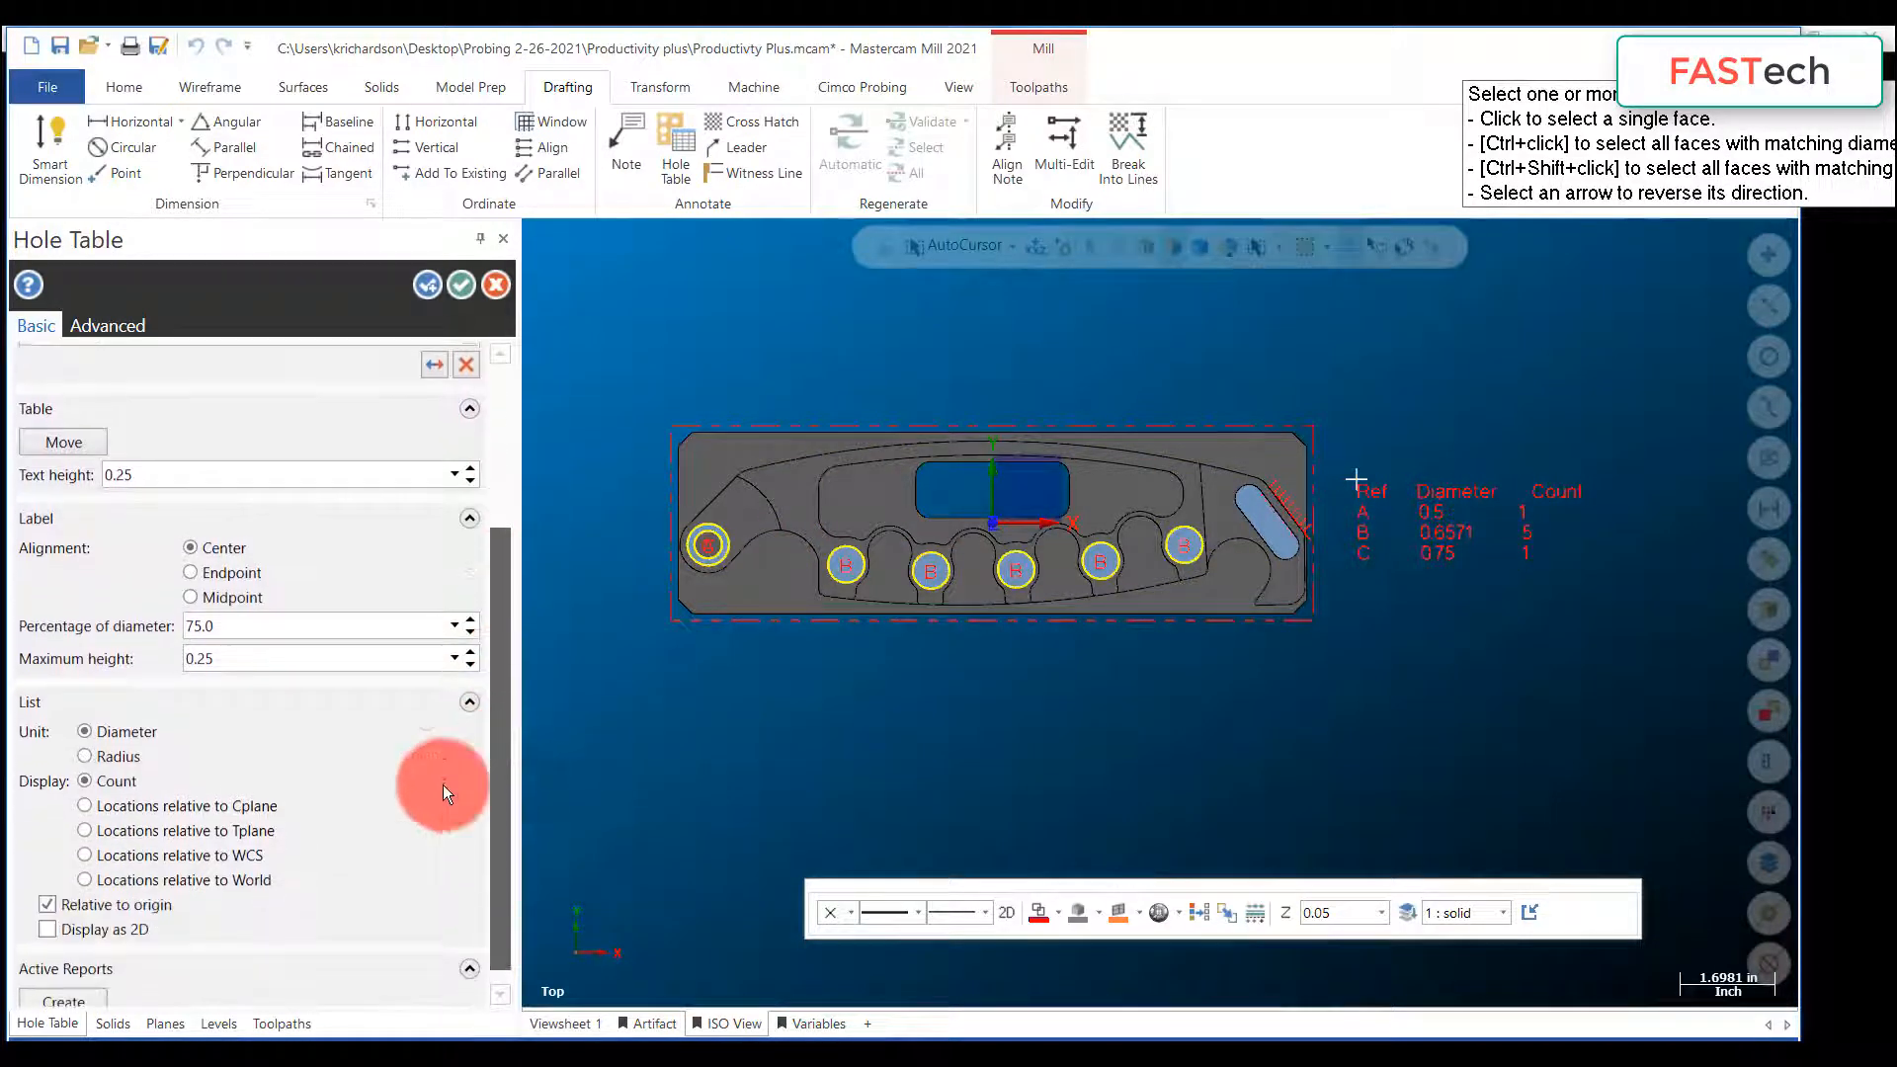
left_click(89, 805)
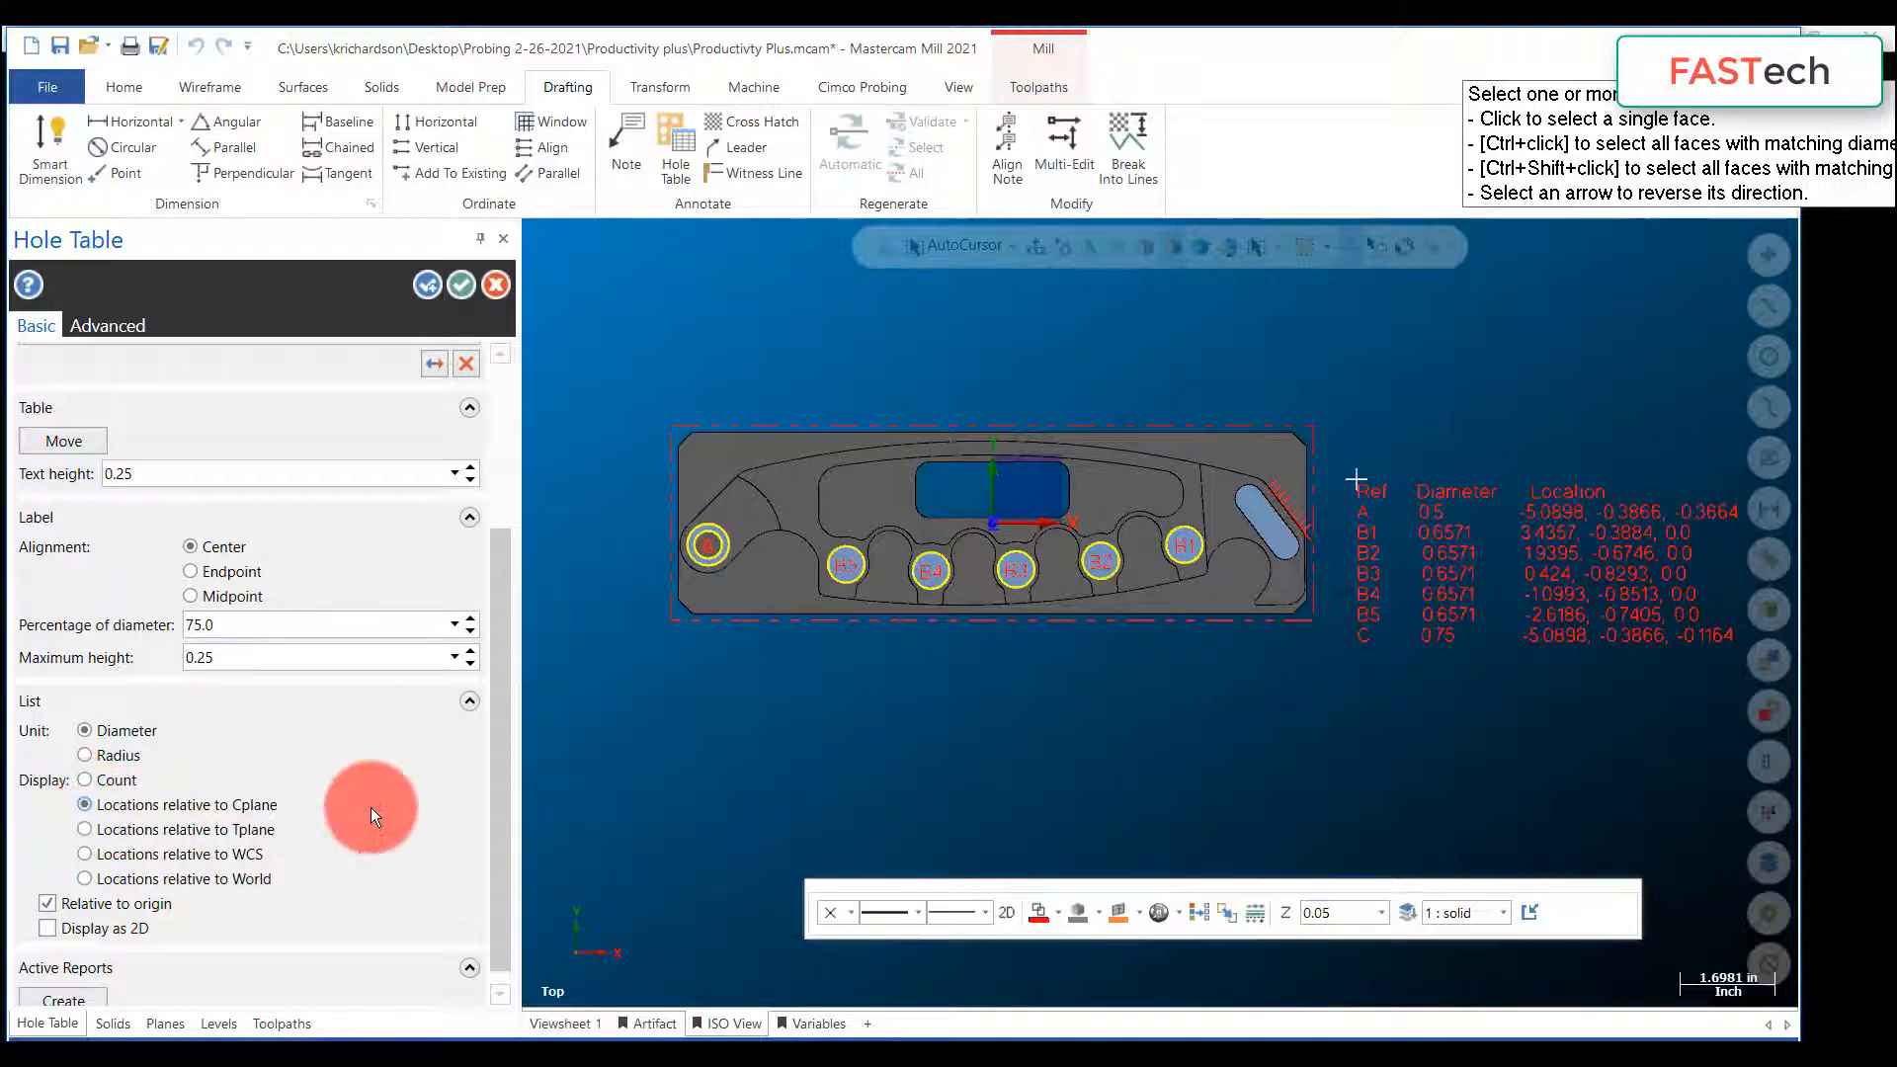
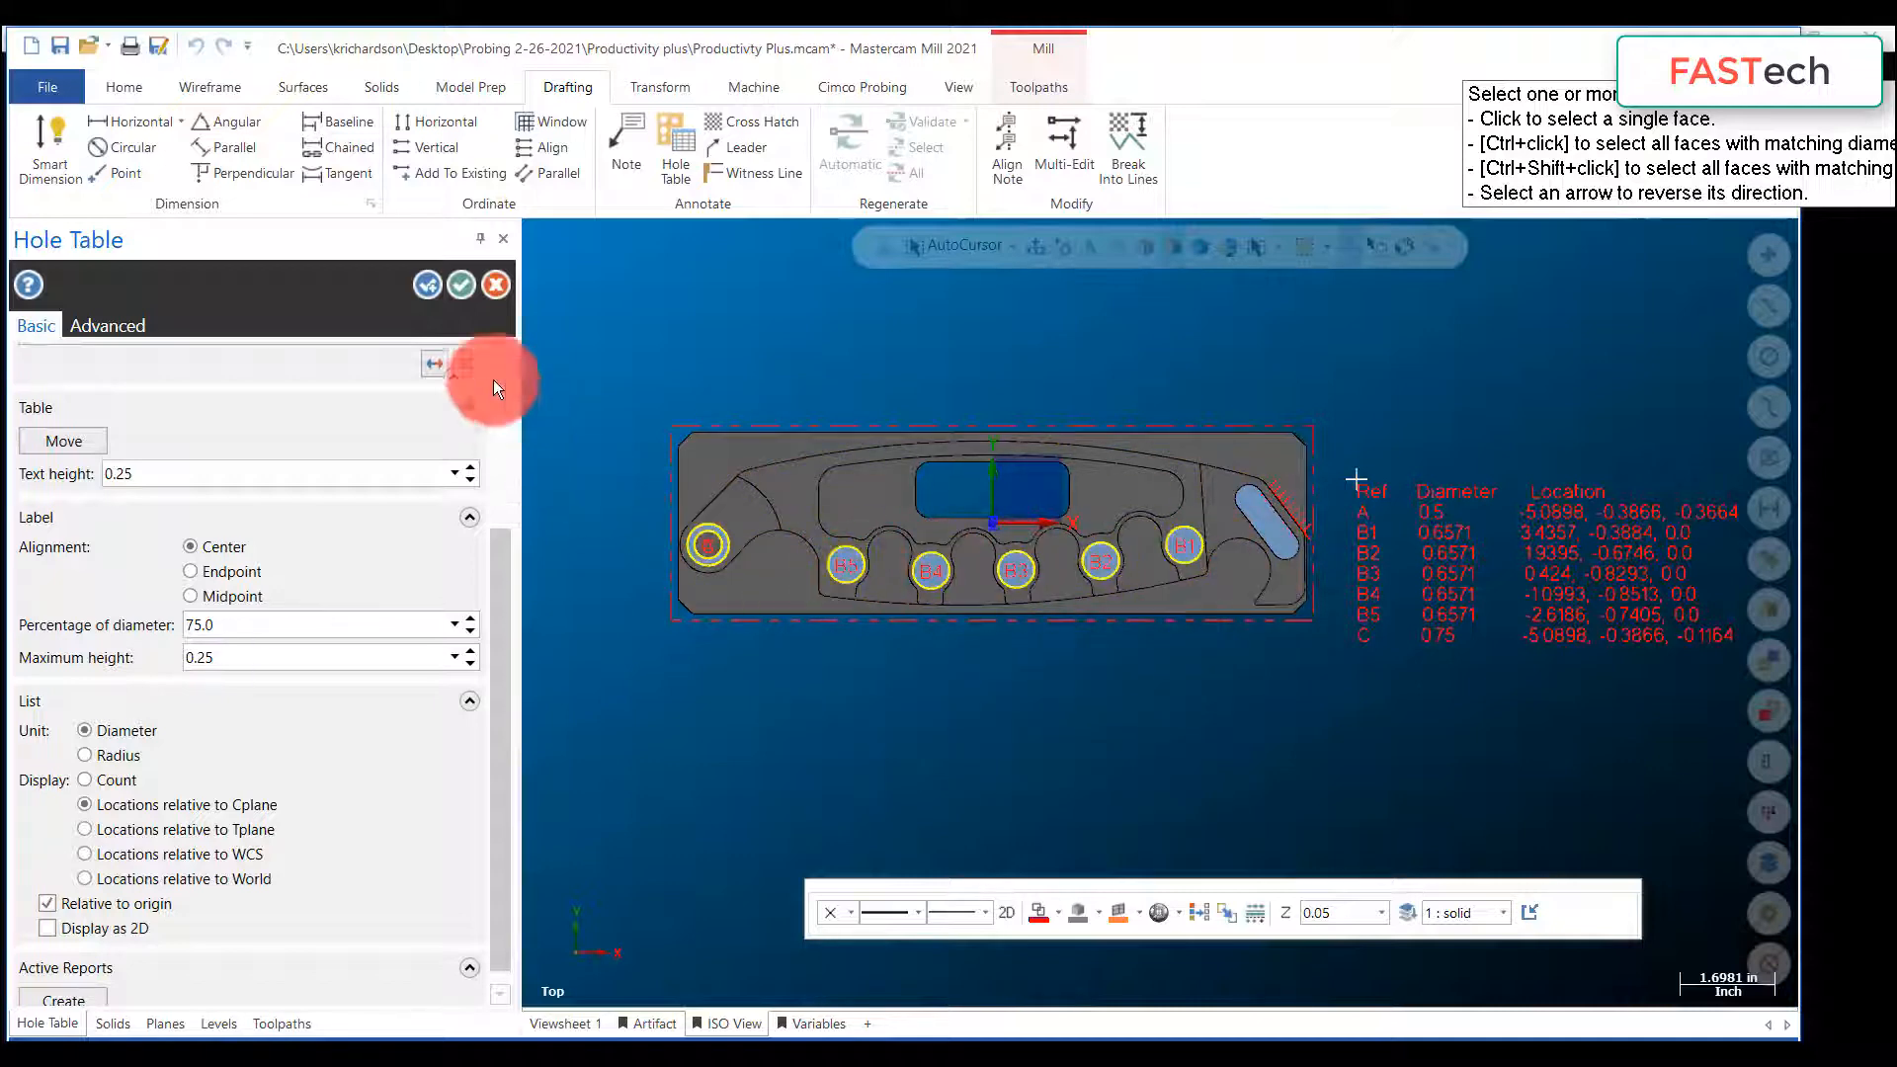
left_click(459, 285)
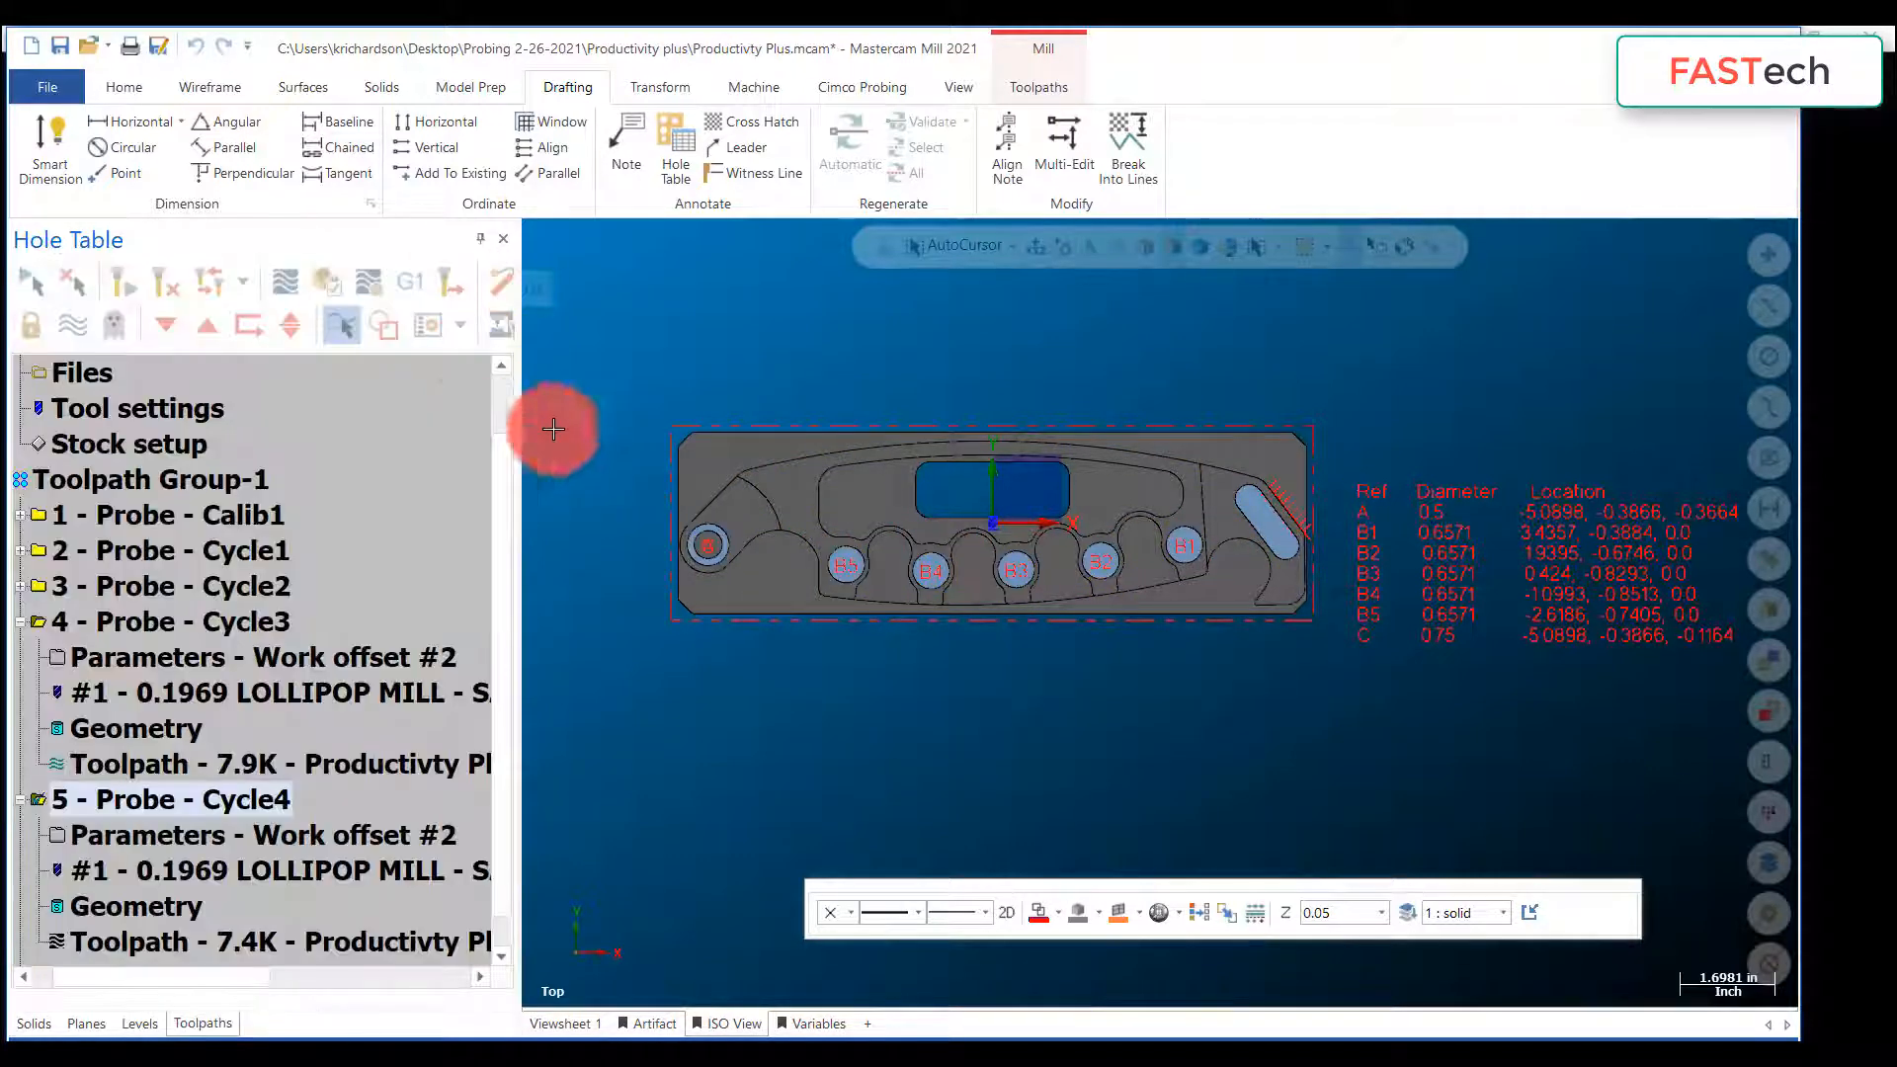
Step: Add a new Probe toolpath operation after Cycle4 for measuring the labelled holes
scroll(1270, 691, "up", 3)
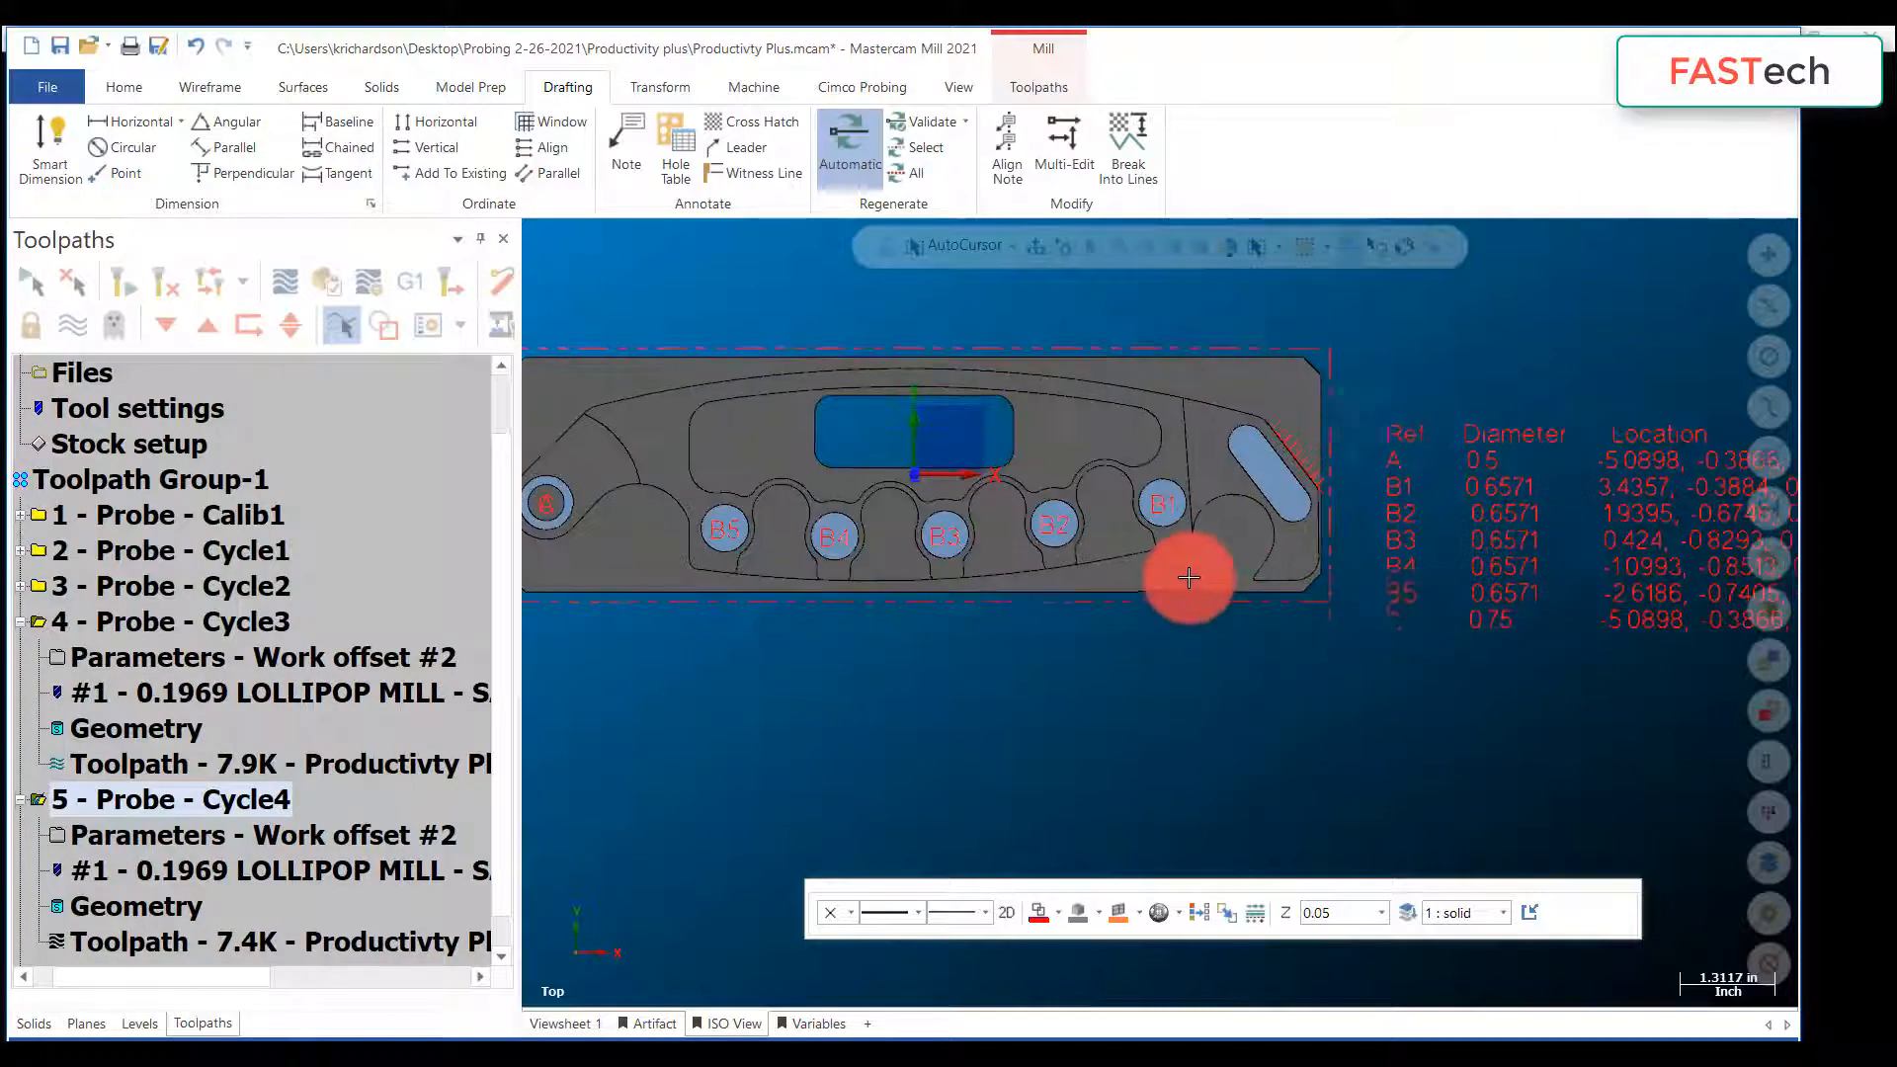
scroll(1188, 574, "up", 2)
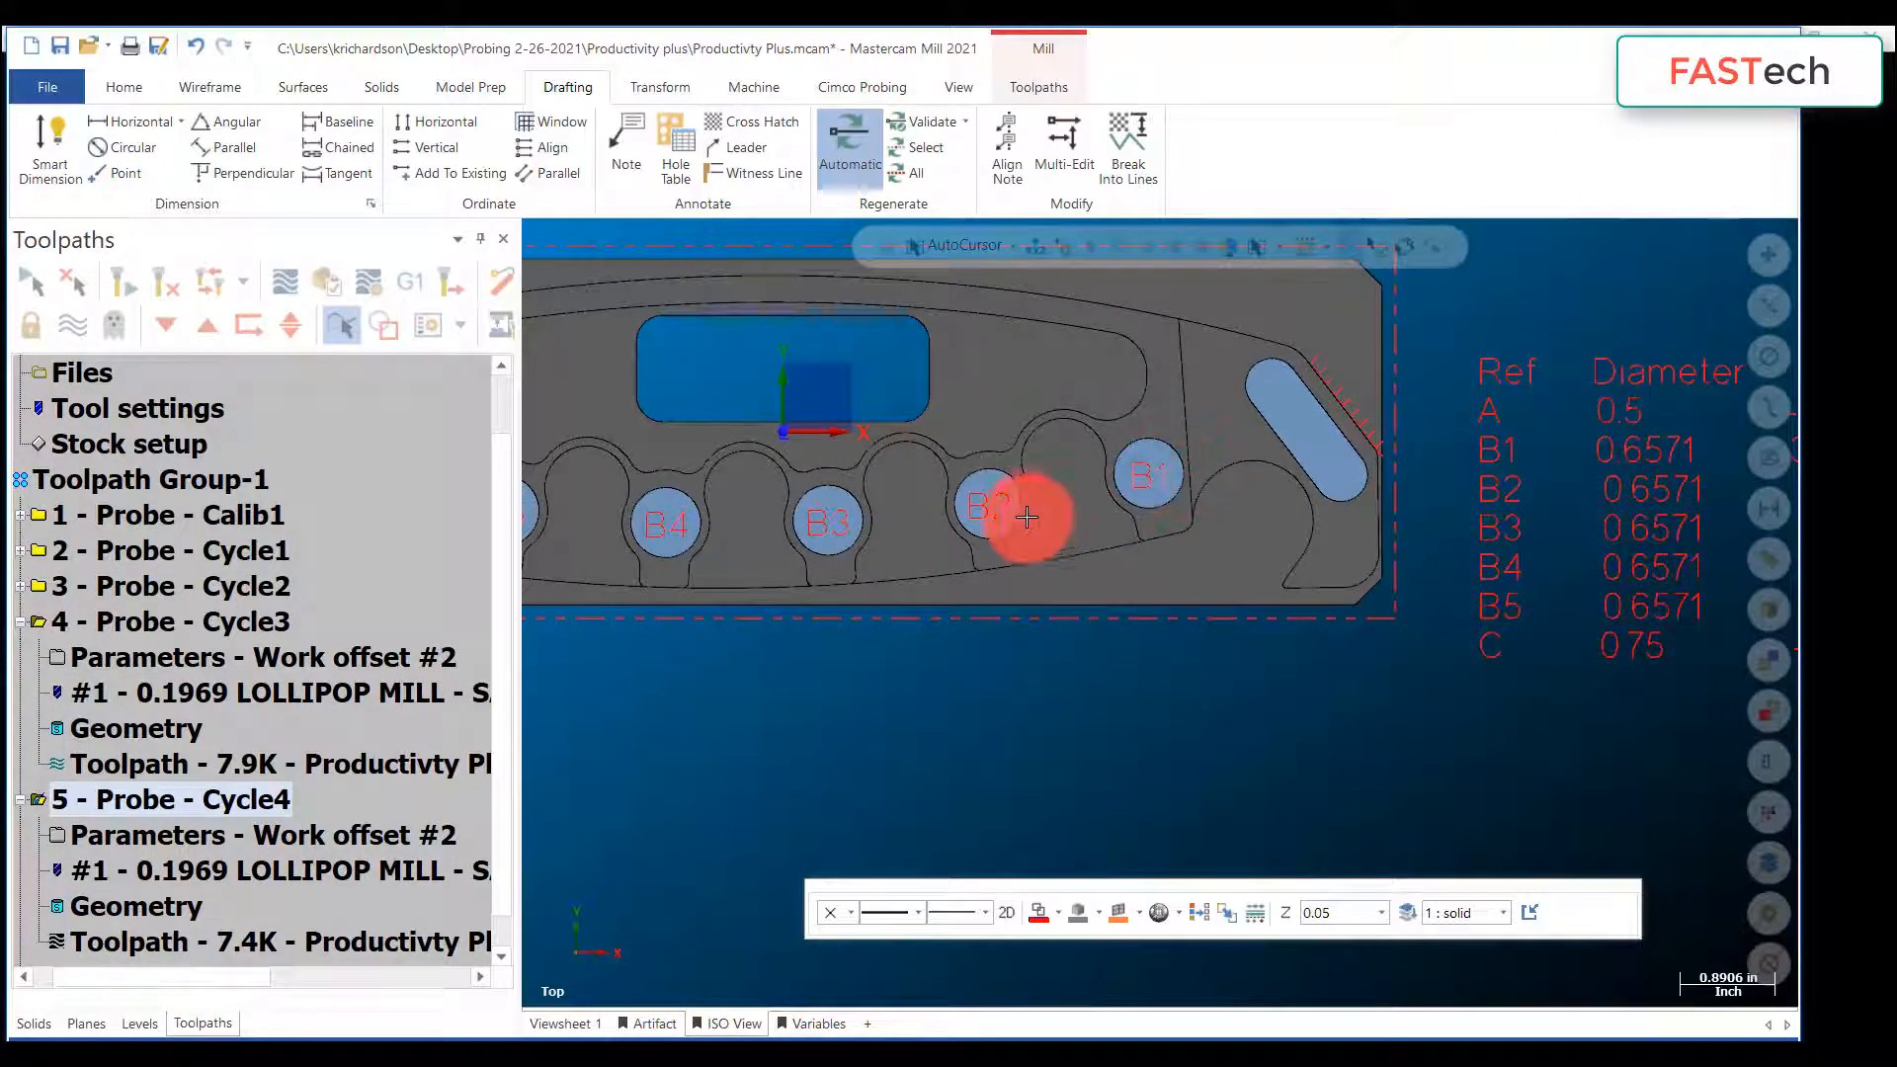
scroll(1221, 706, "down", 2)
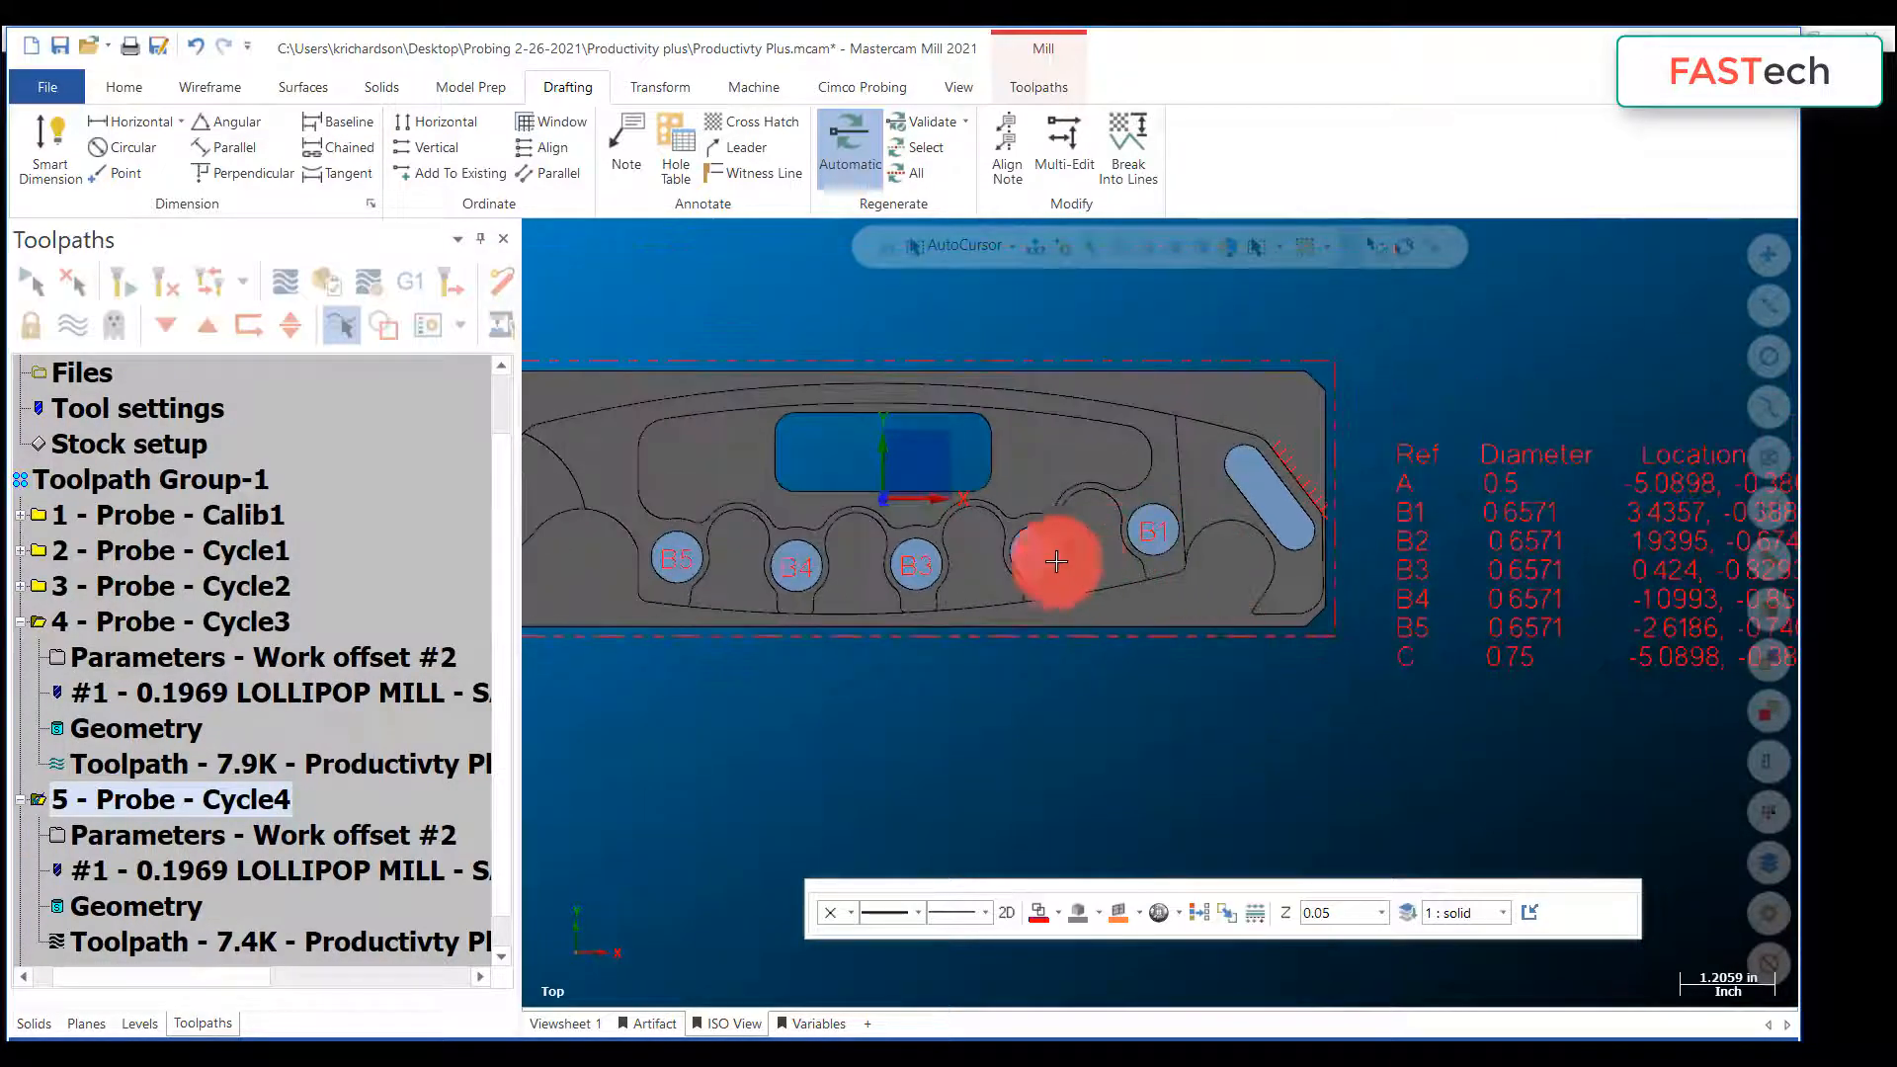
middle_click_drag(940, 593, 970, 517)
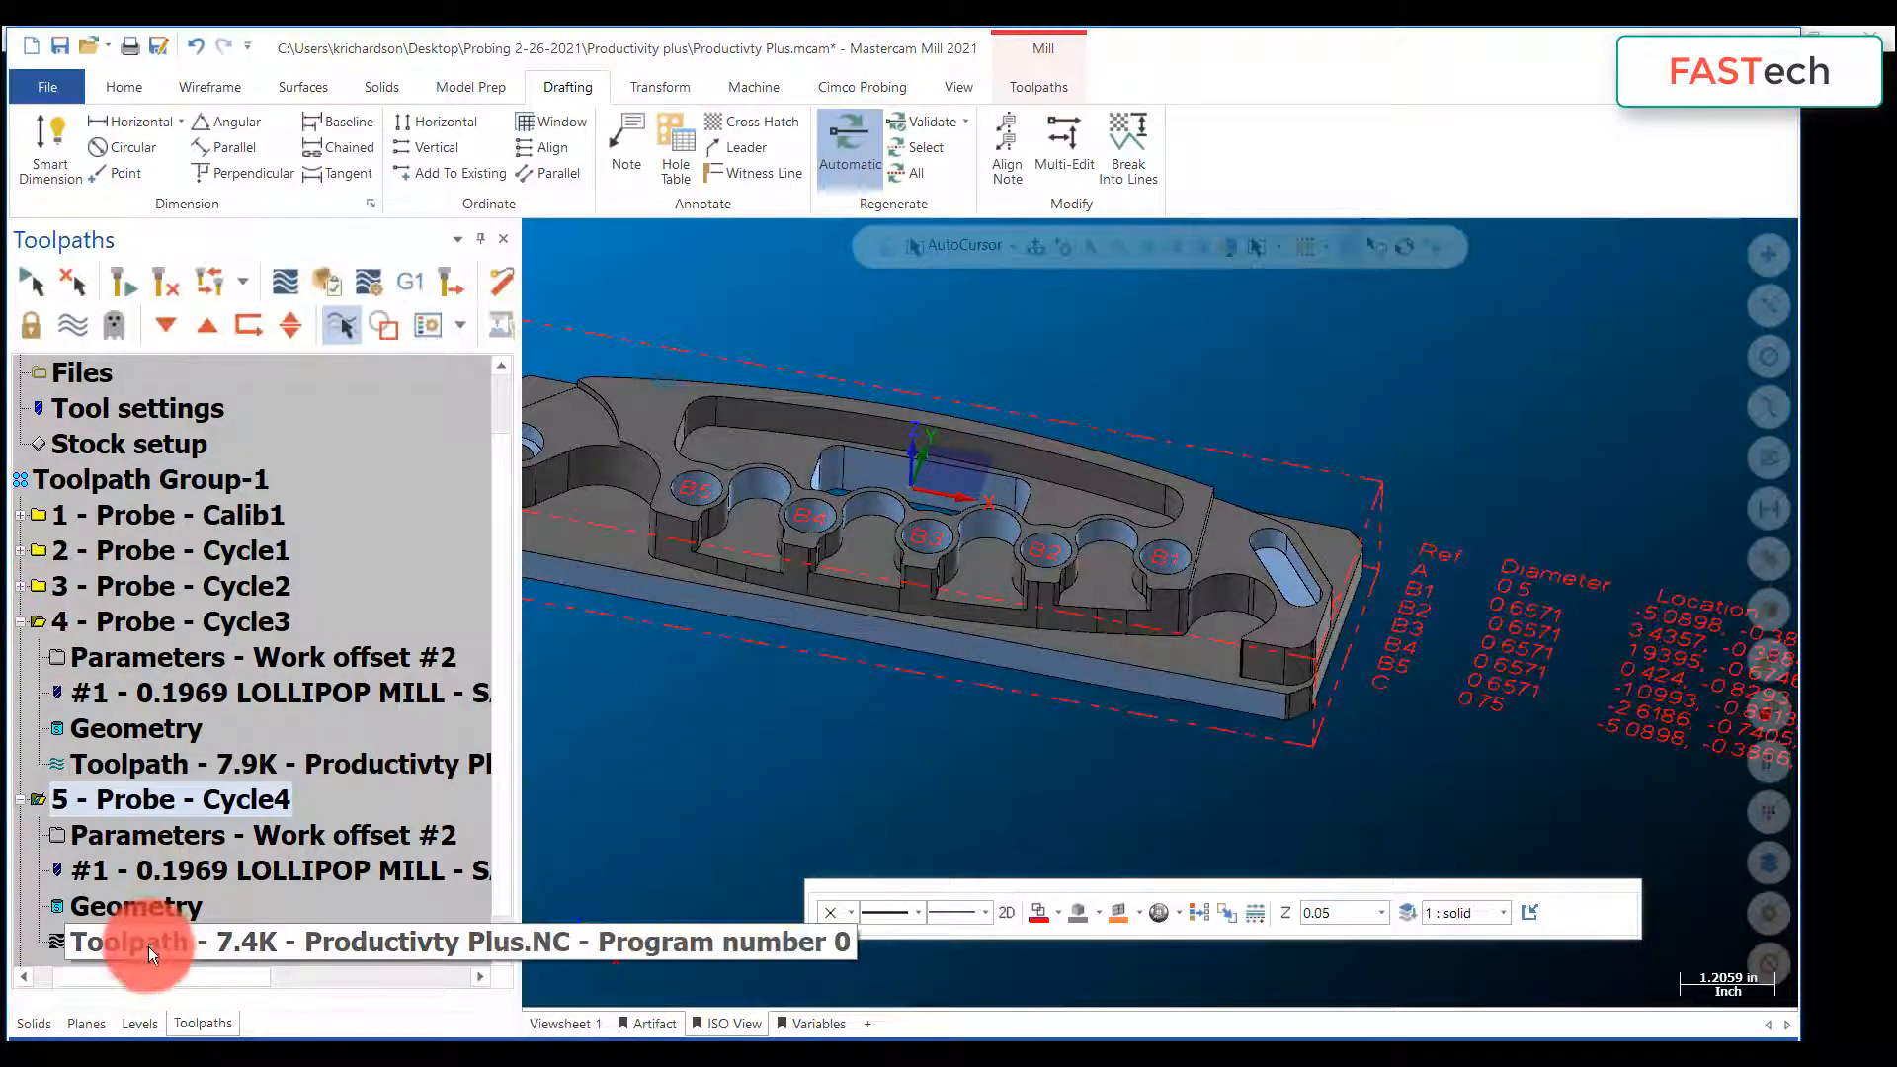
left_click_drag(153, 974, 132, 975)
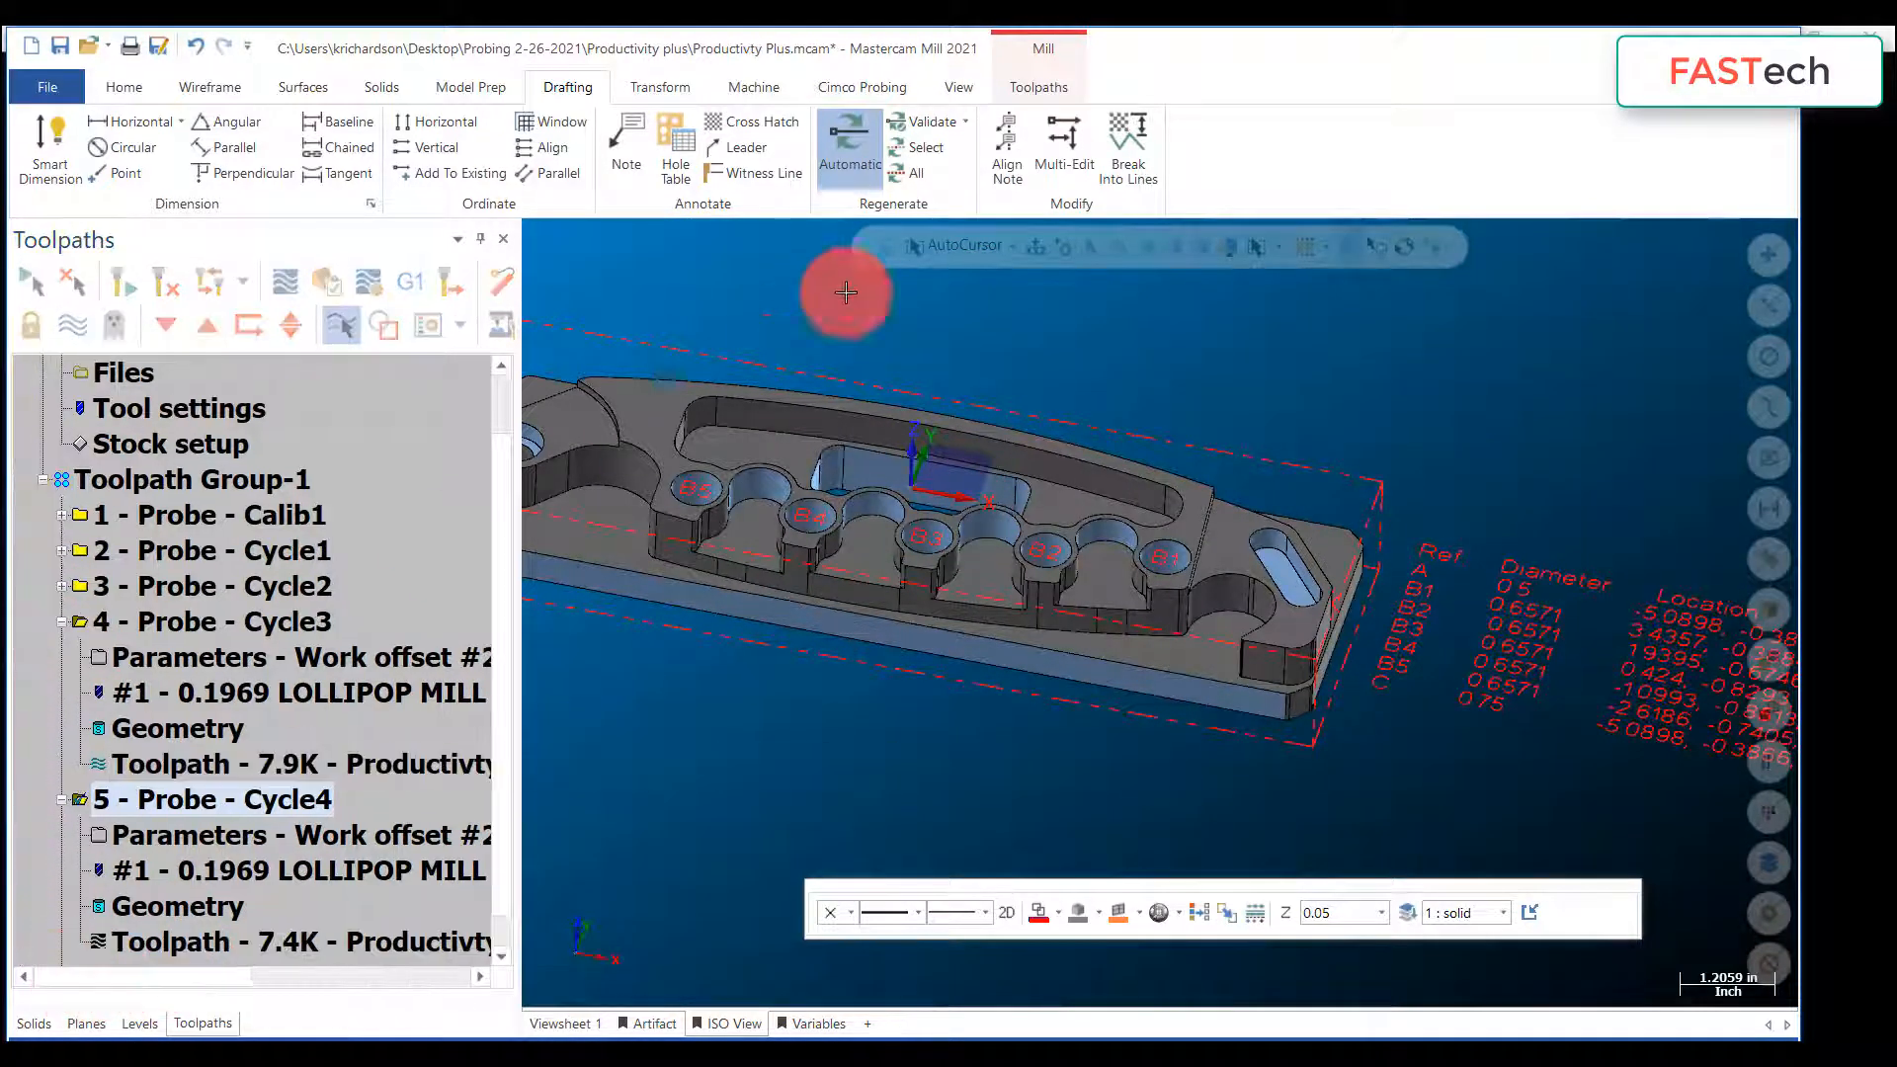
left_click(1033, 87)
left_click(1434, 120)
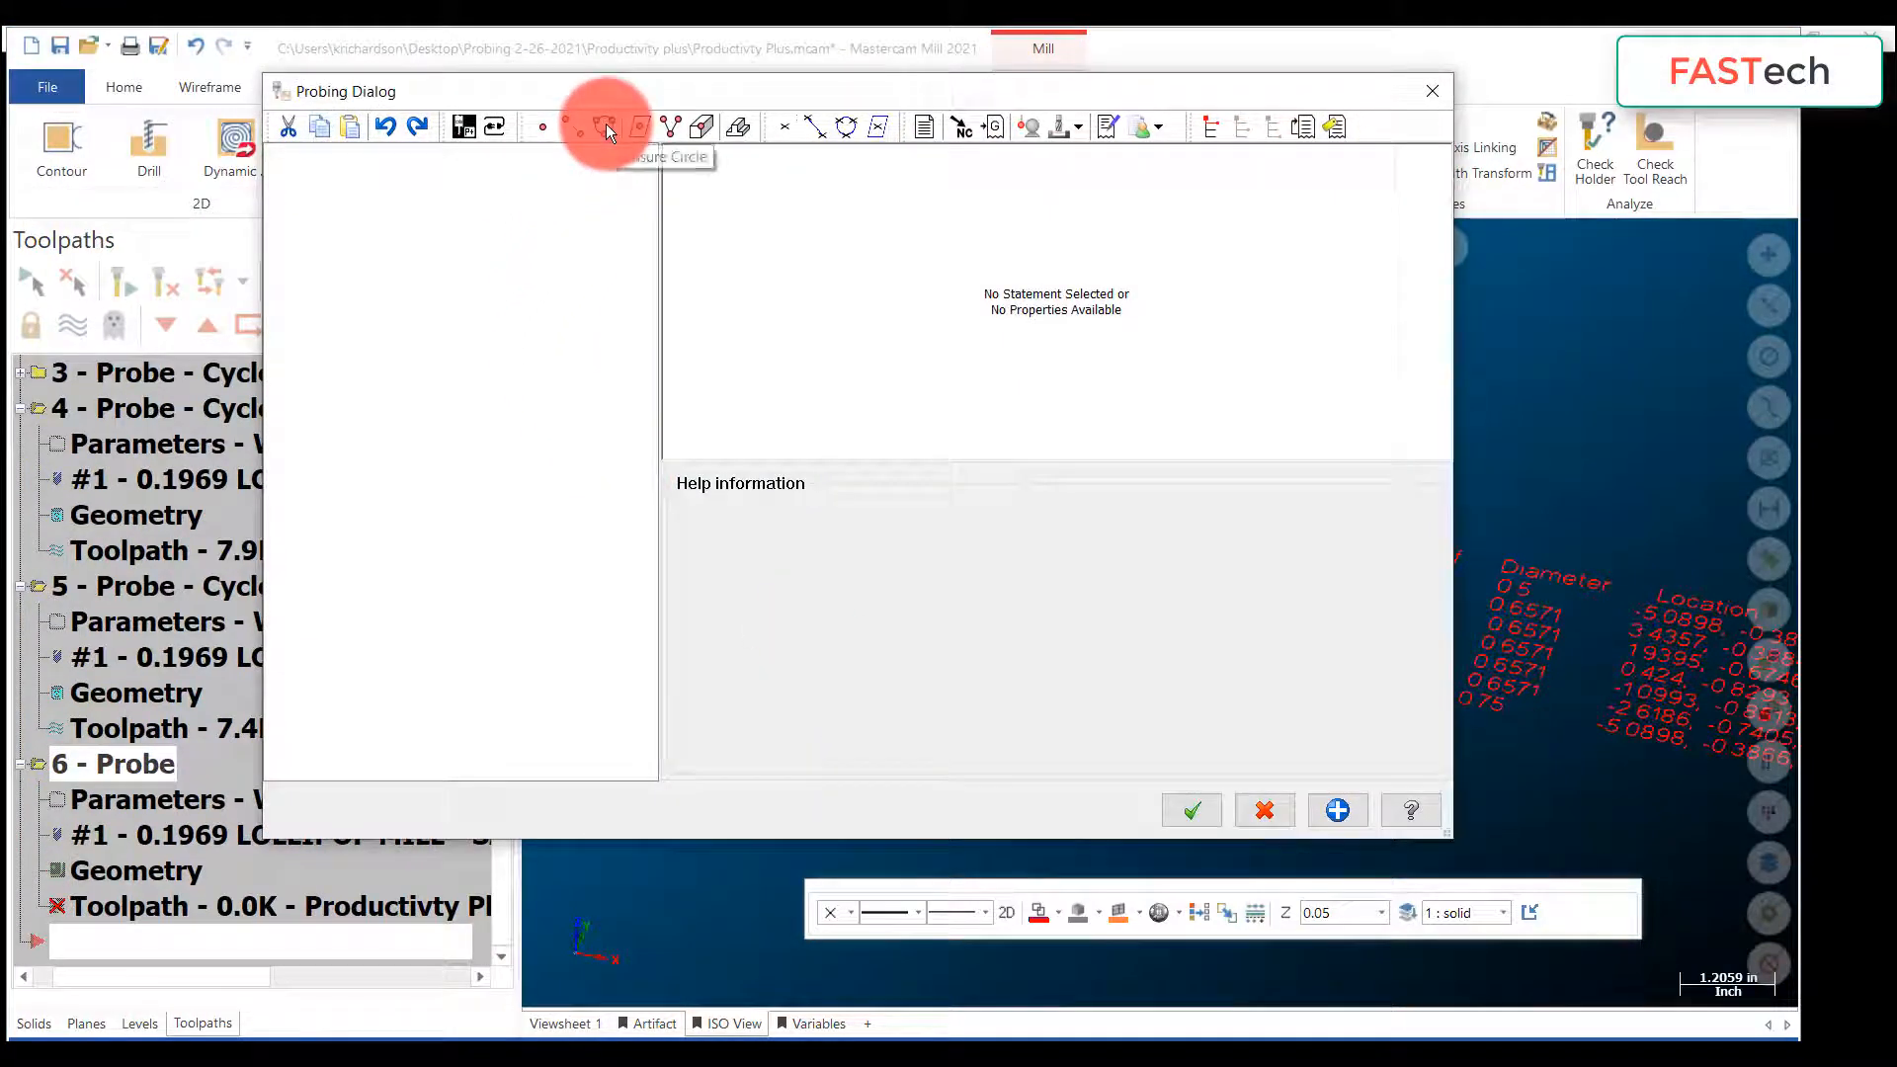
Step: Add Measure Circle features on the top edges of the five holes labelled B1 to B5, in that order
left_click(607, 126)
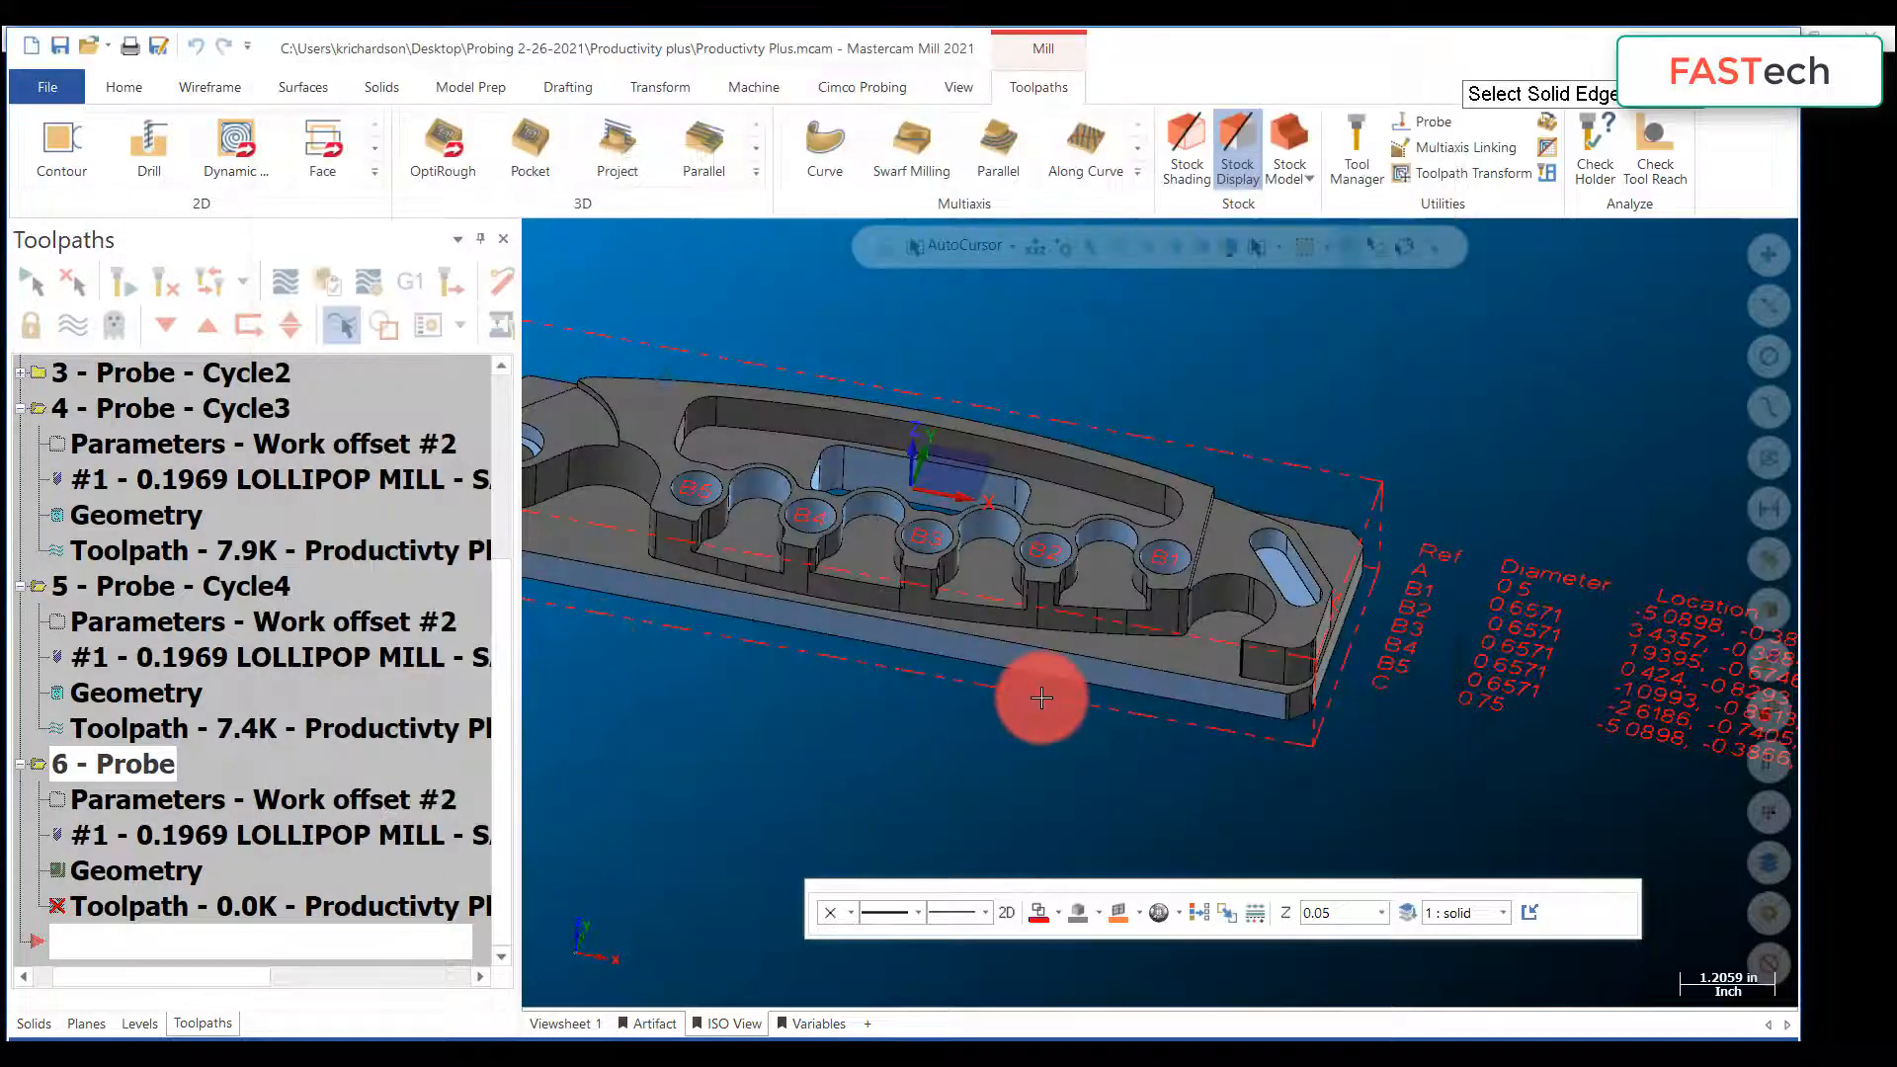
scroll(1047, 697, "up", 1)
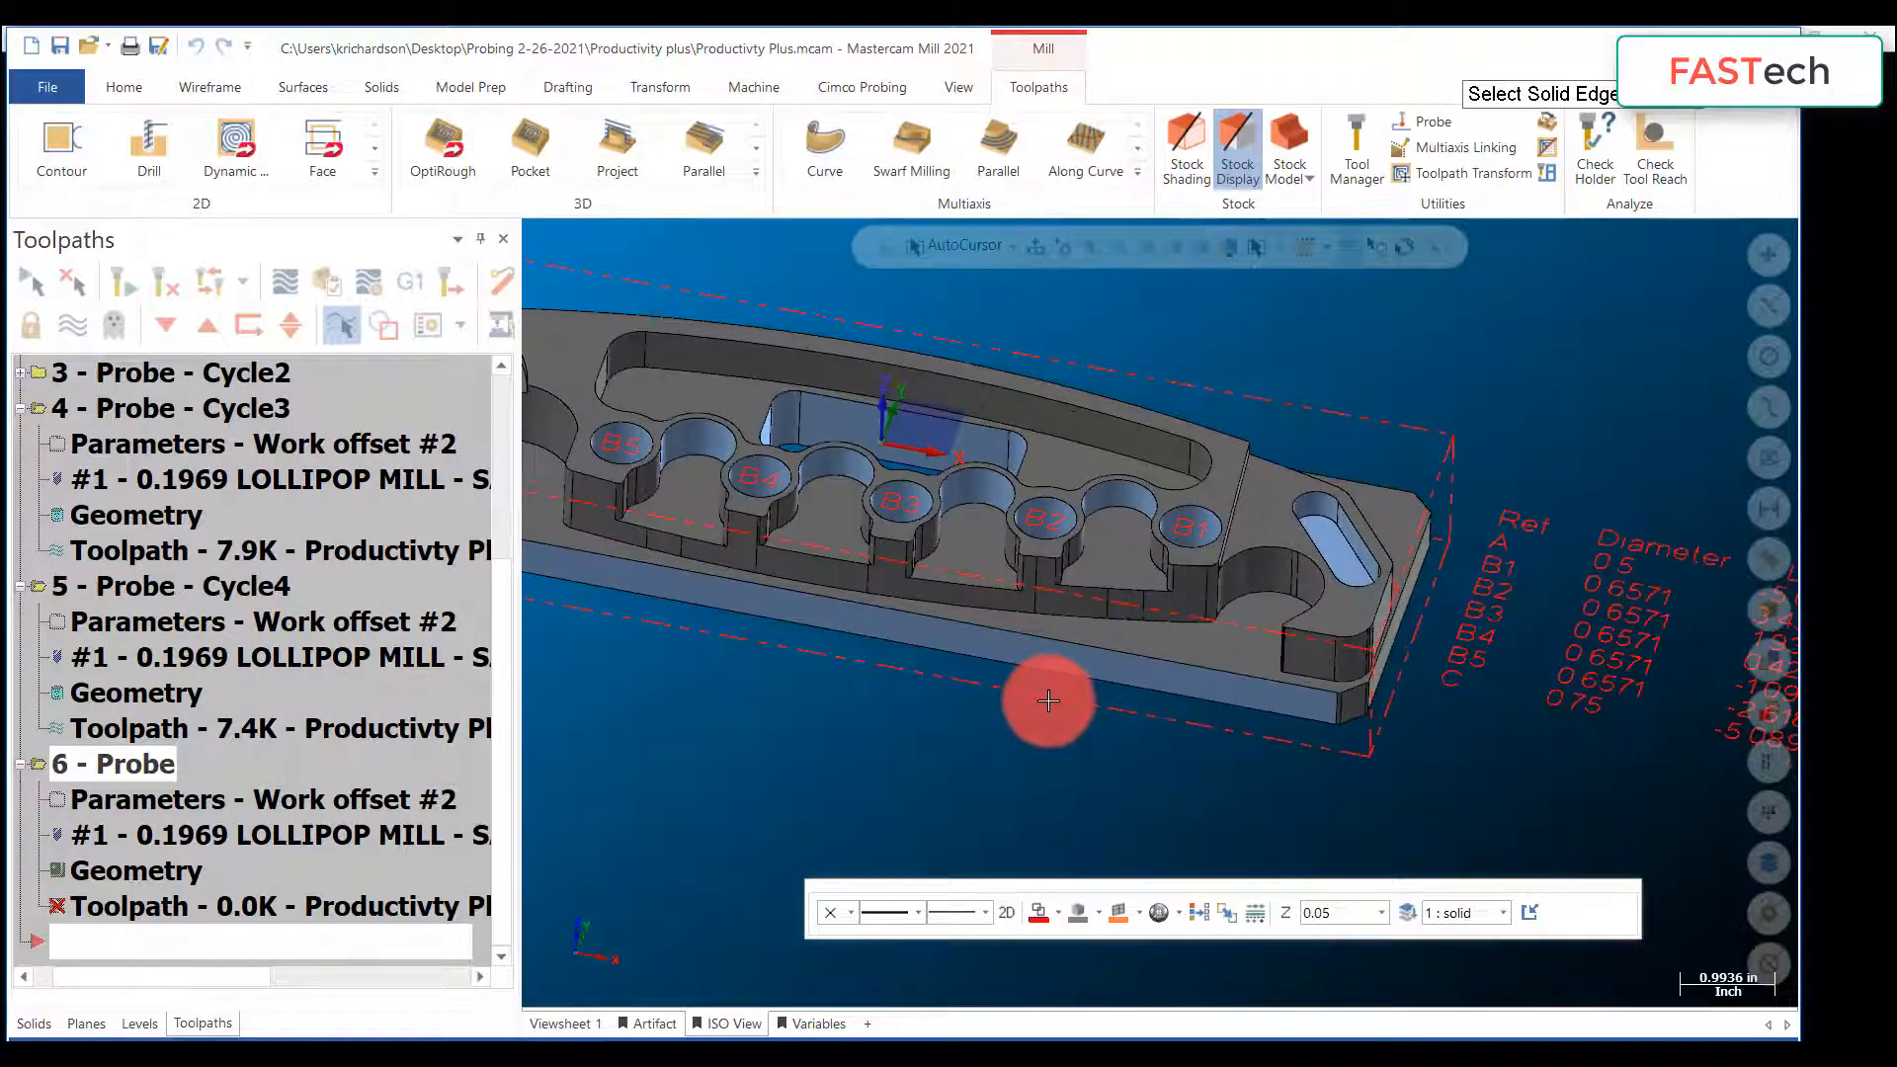
left_click(1206, 506)
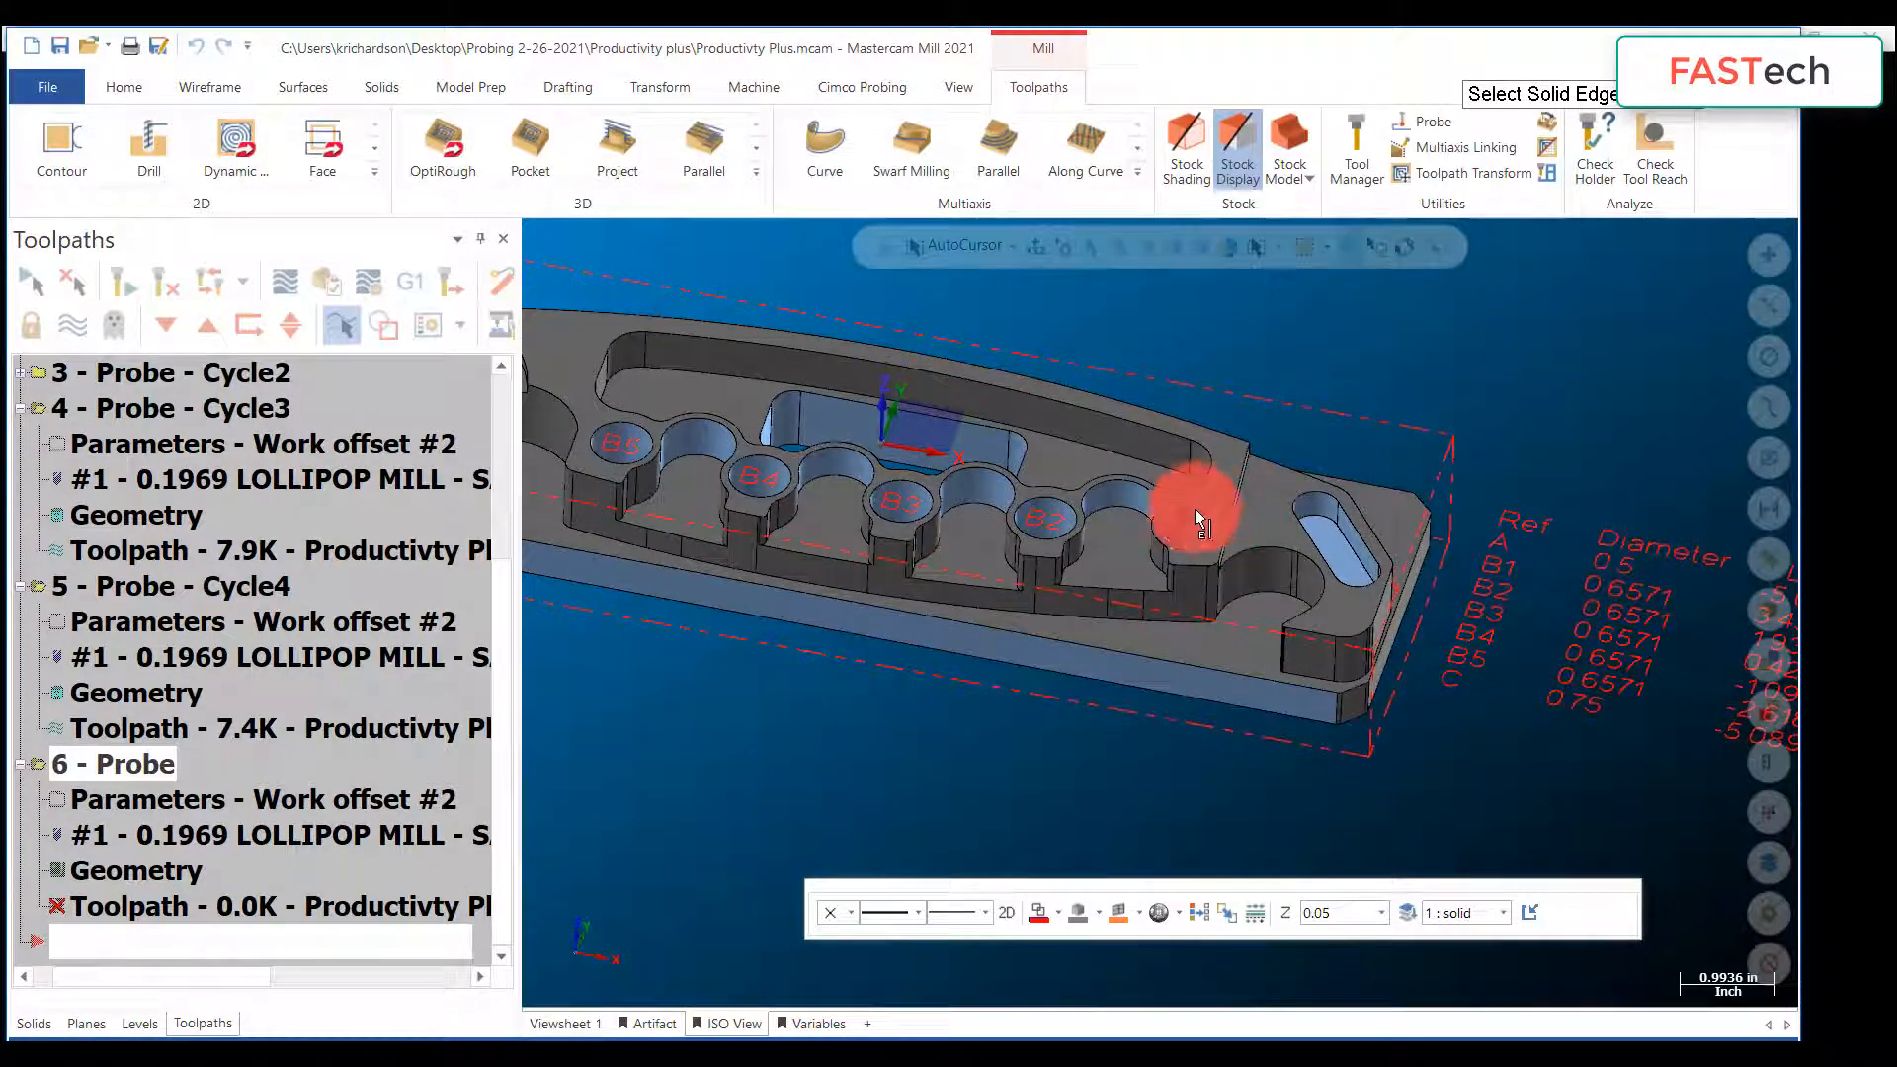
left_click(1065, 502)
left_click(922, 483)
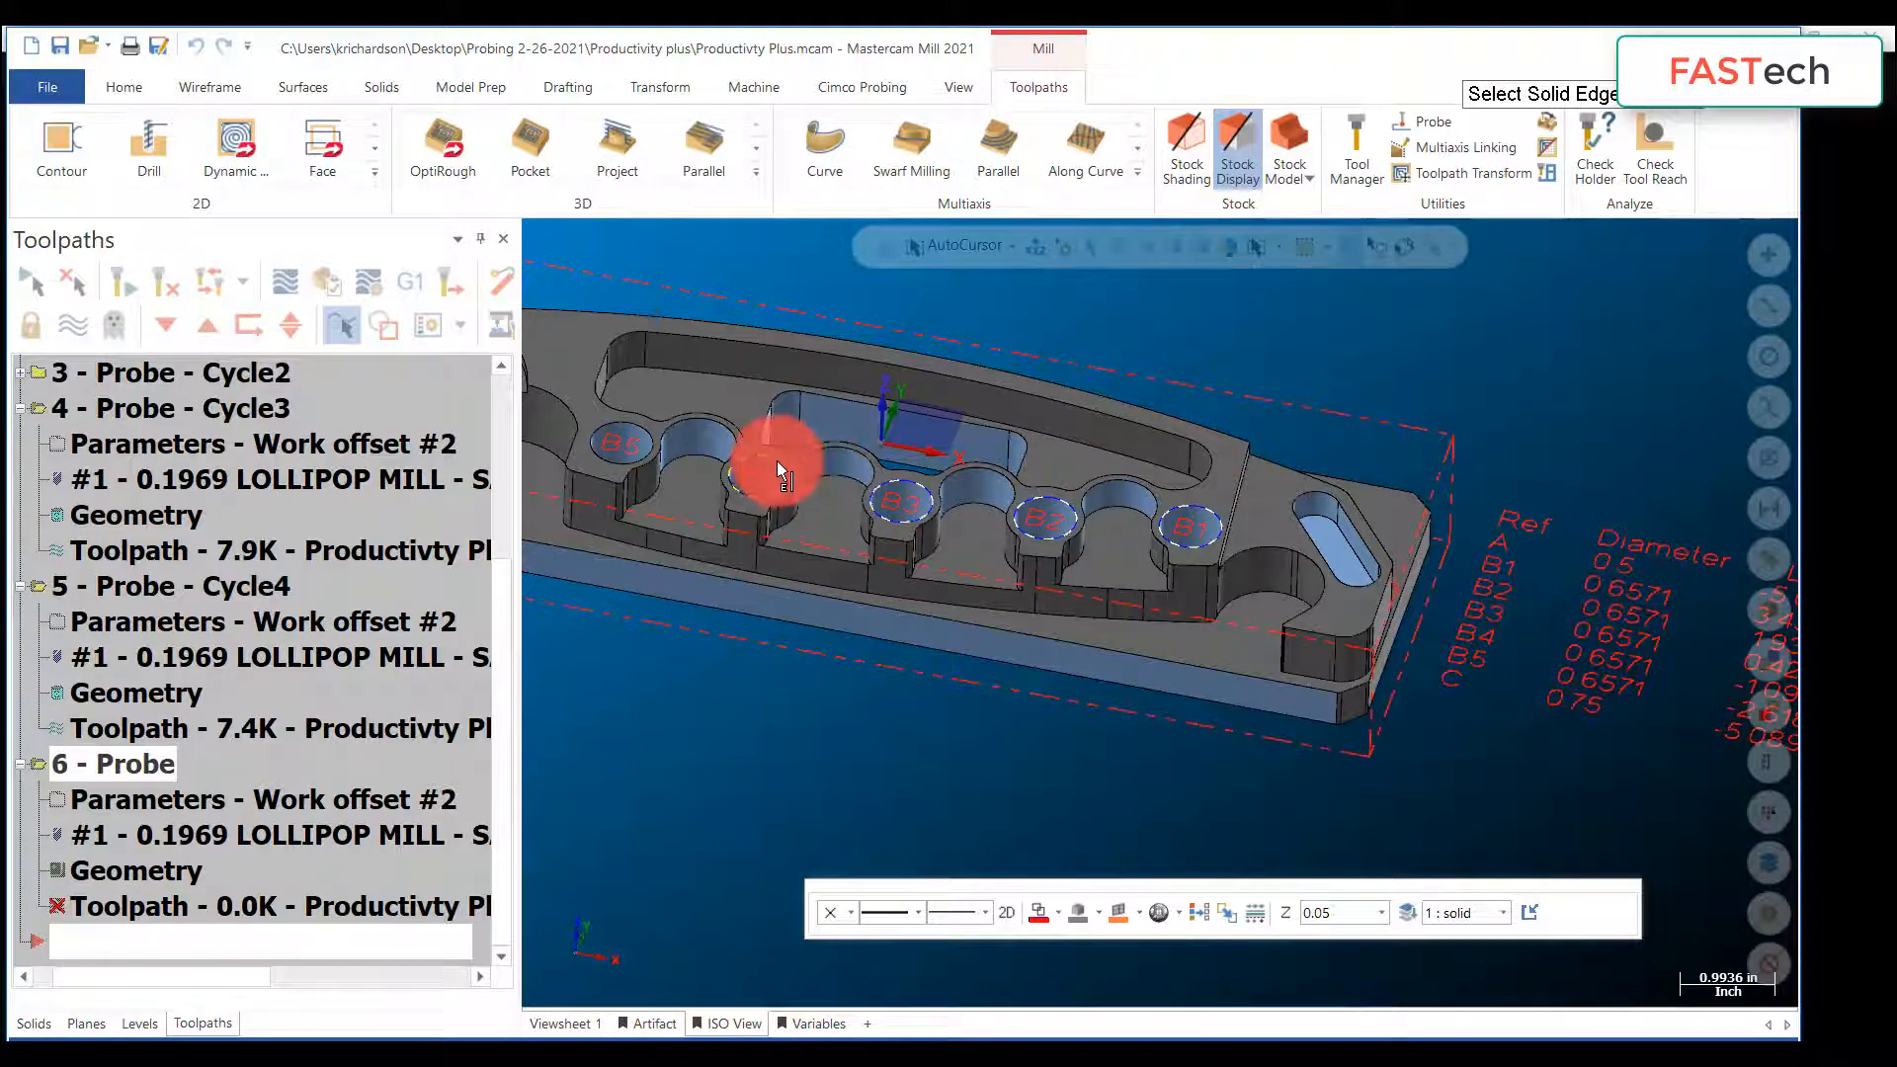
left_click(638, 430)
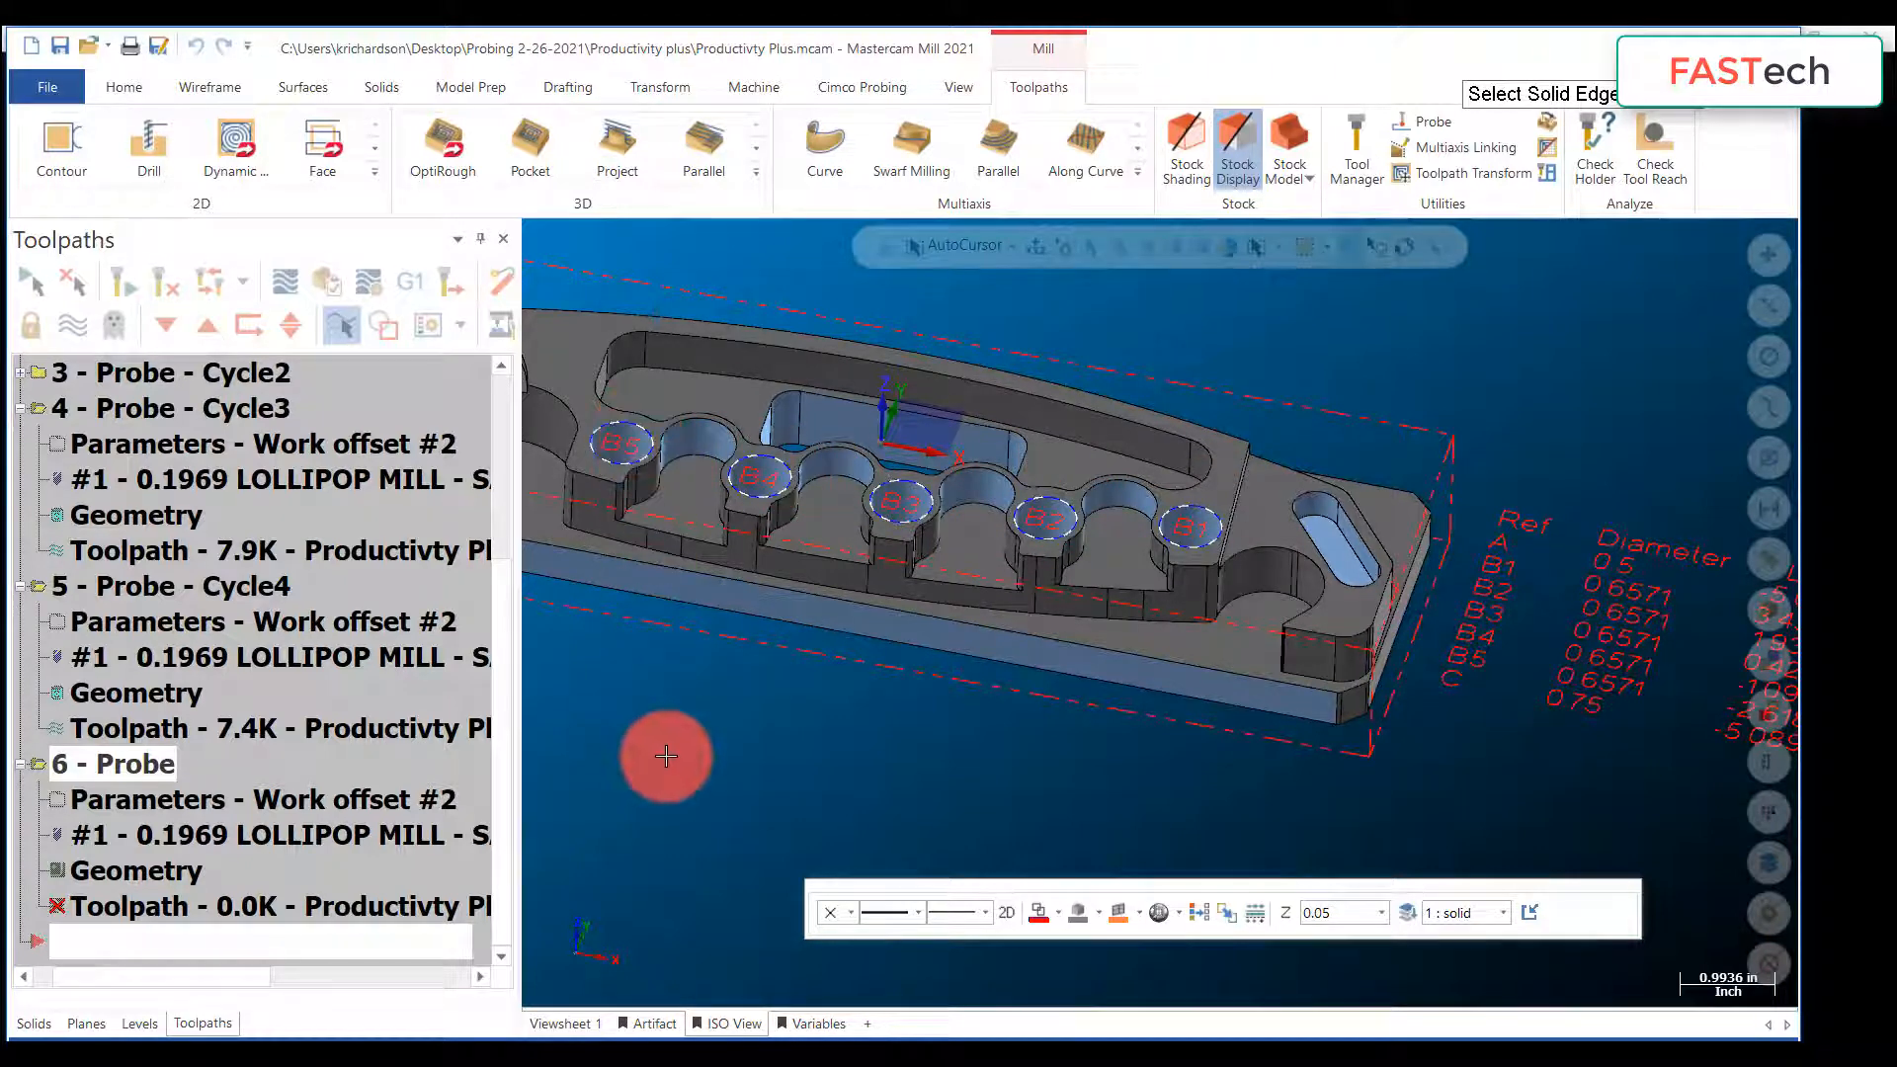
key("Return")
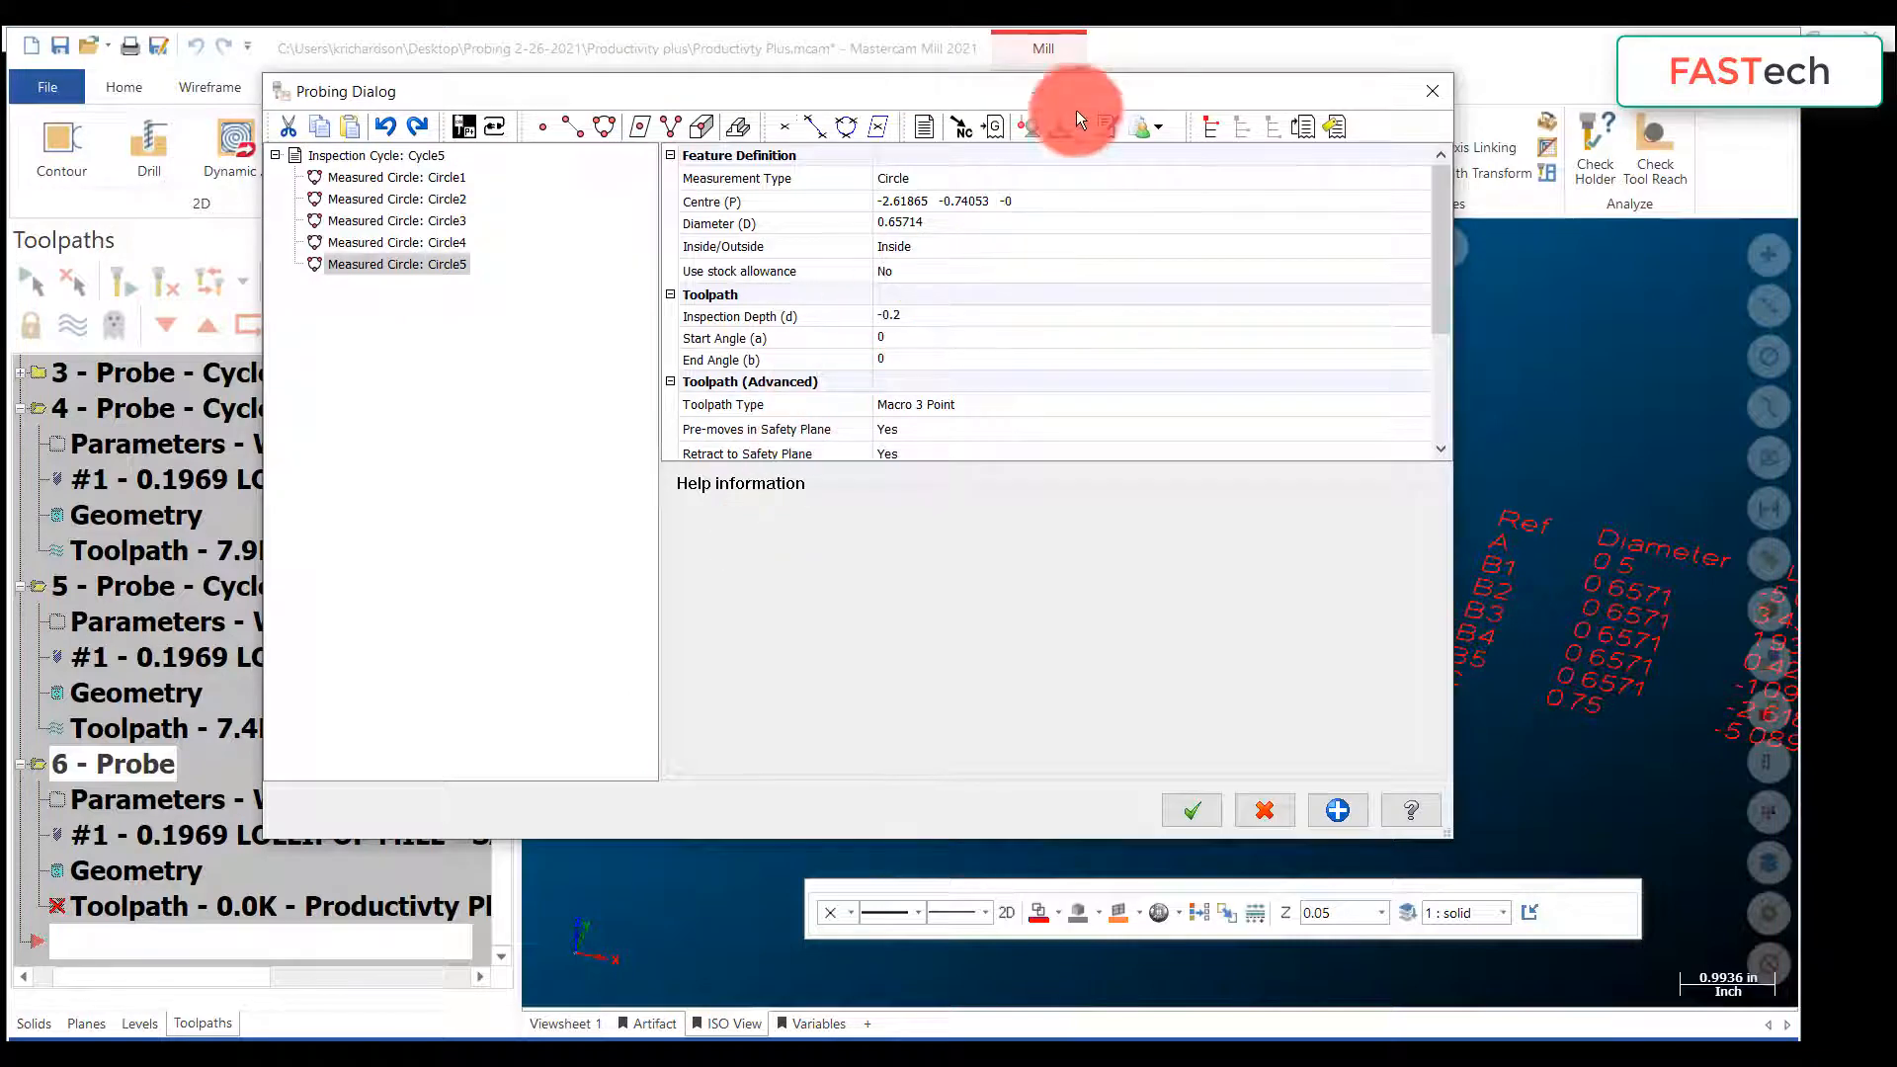
Step: Move and shrink the probing dialog to uncover the part, and rename measured circle Circle1 as B1
left_click_drag(1089, 87, 976, 169)
left_click_drag(1339, 331, 886, 405)
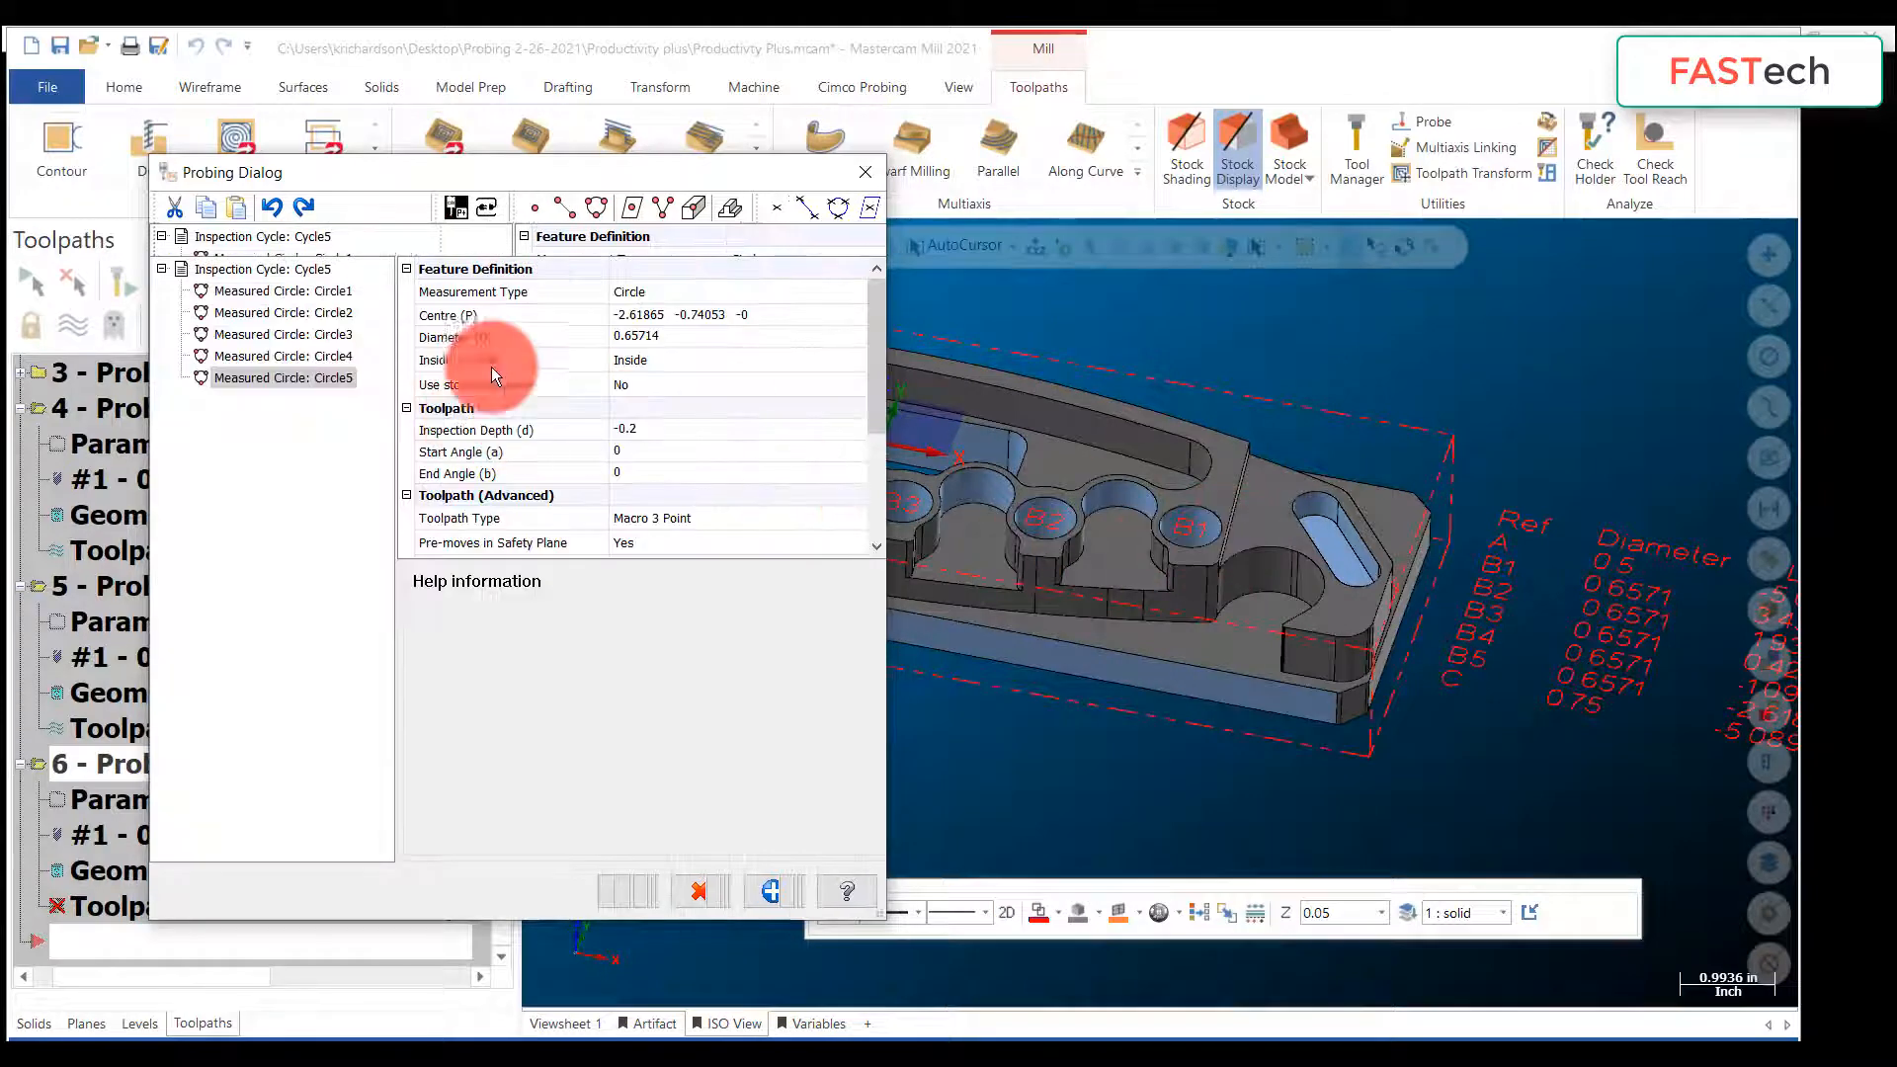
left_click(320, 290)
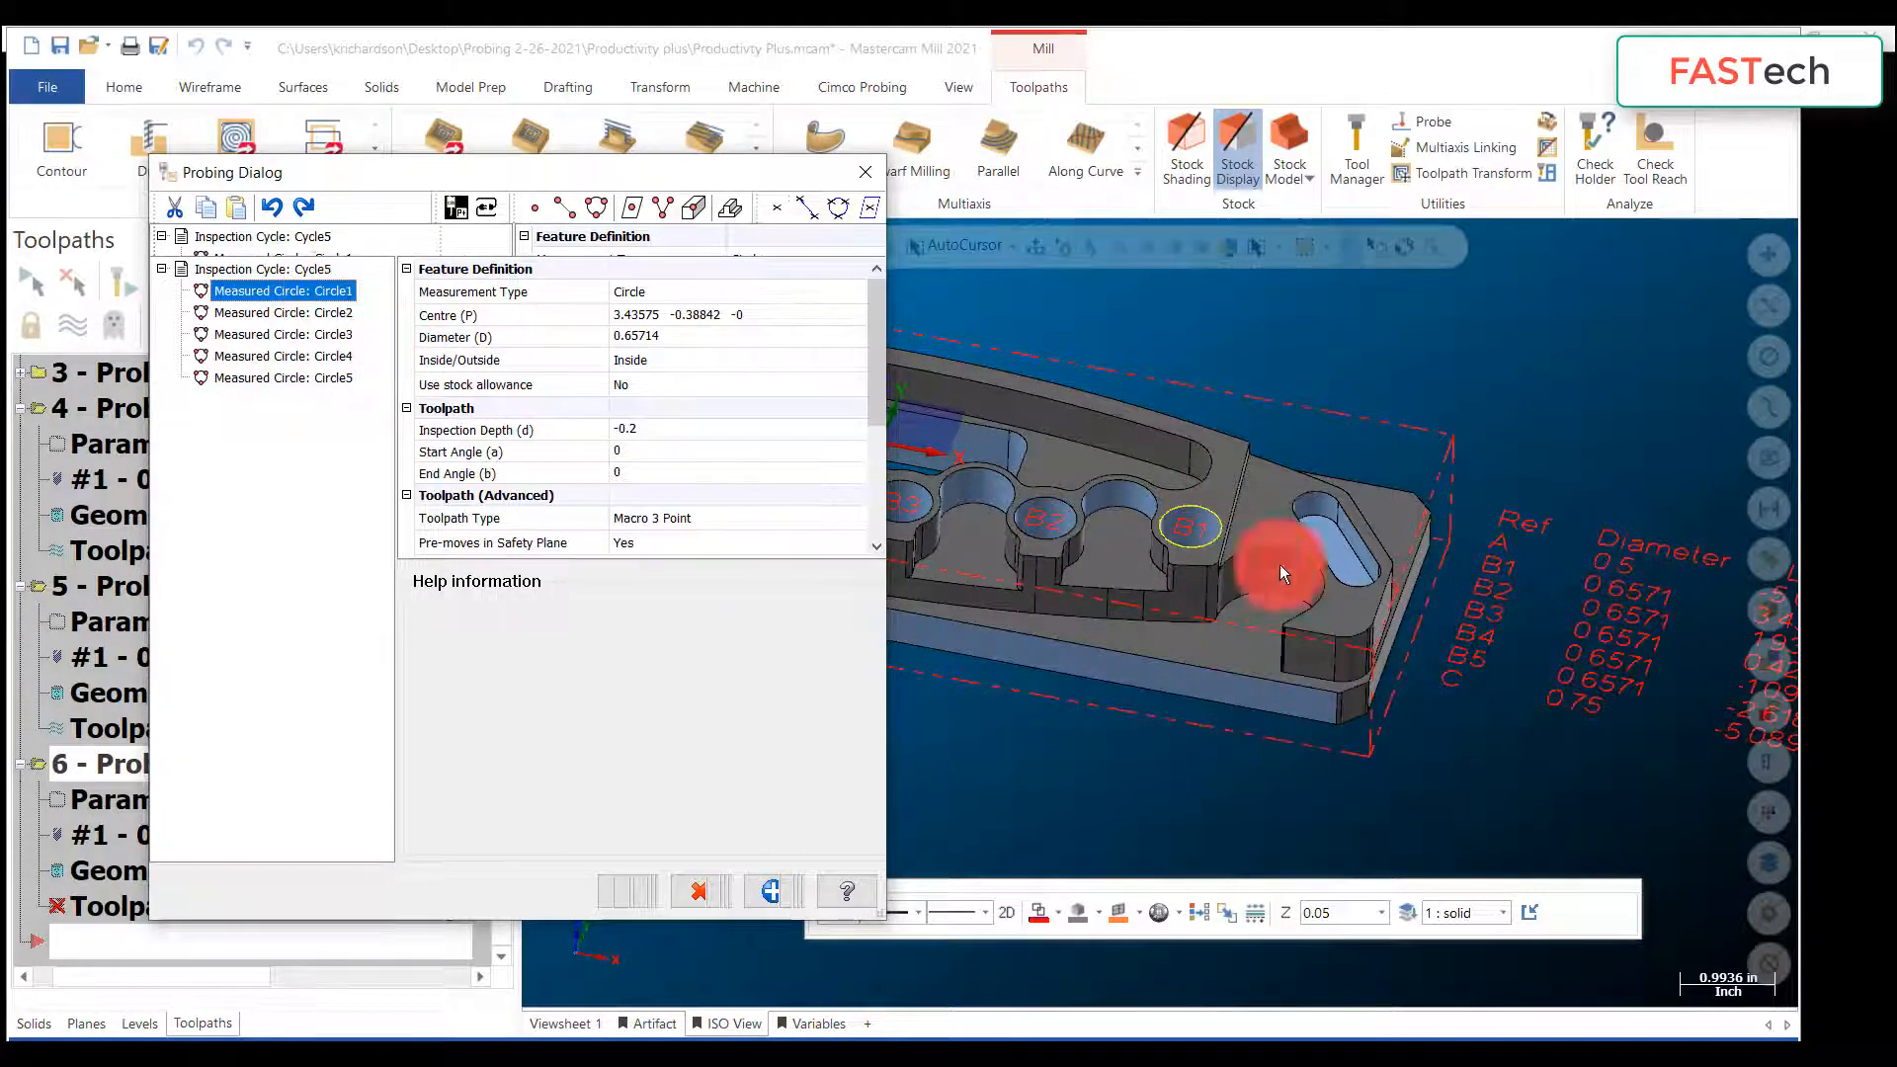
right_click(317, 290)
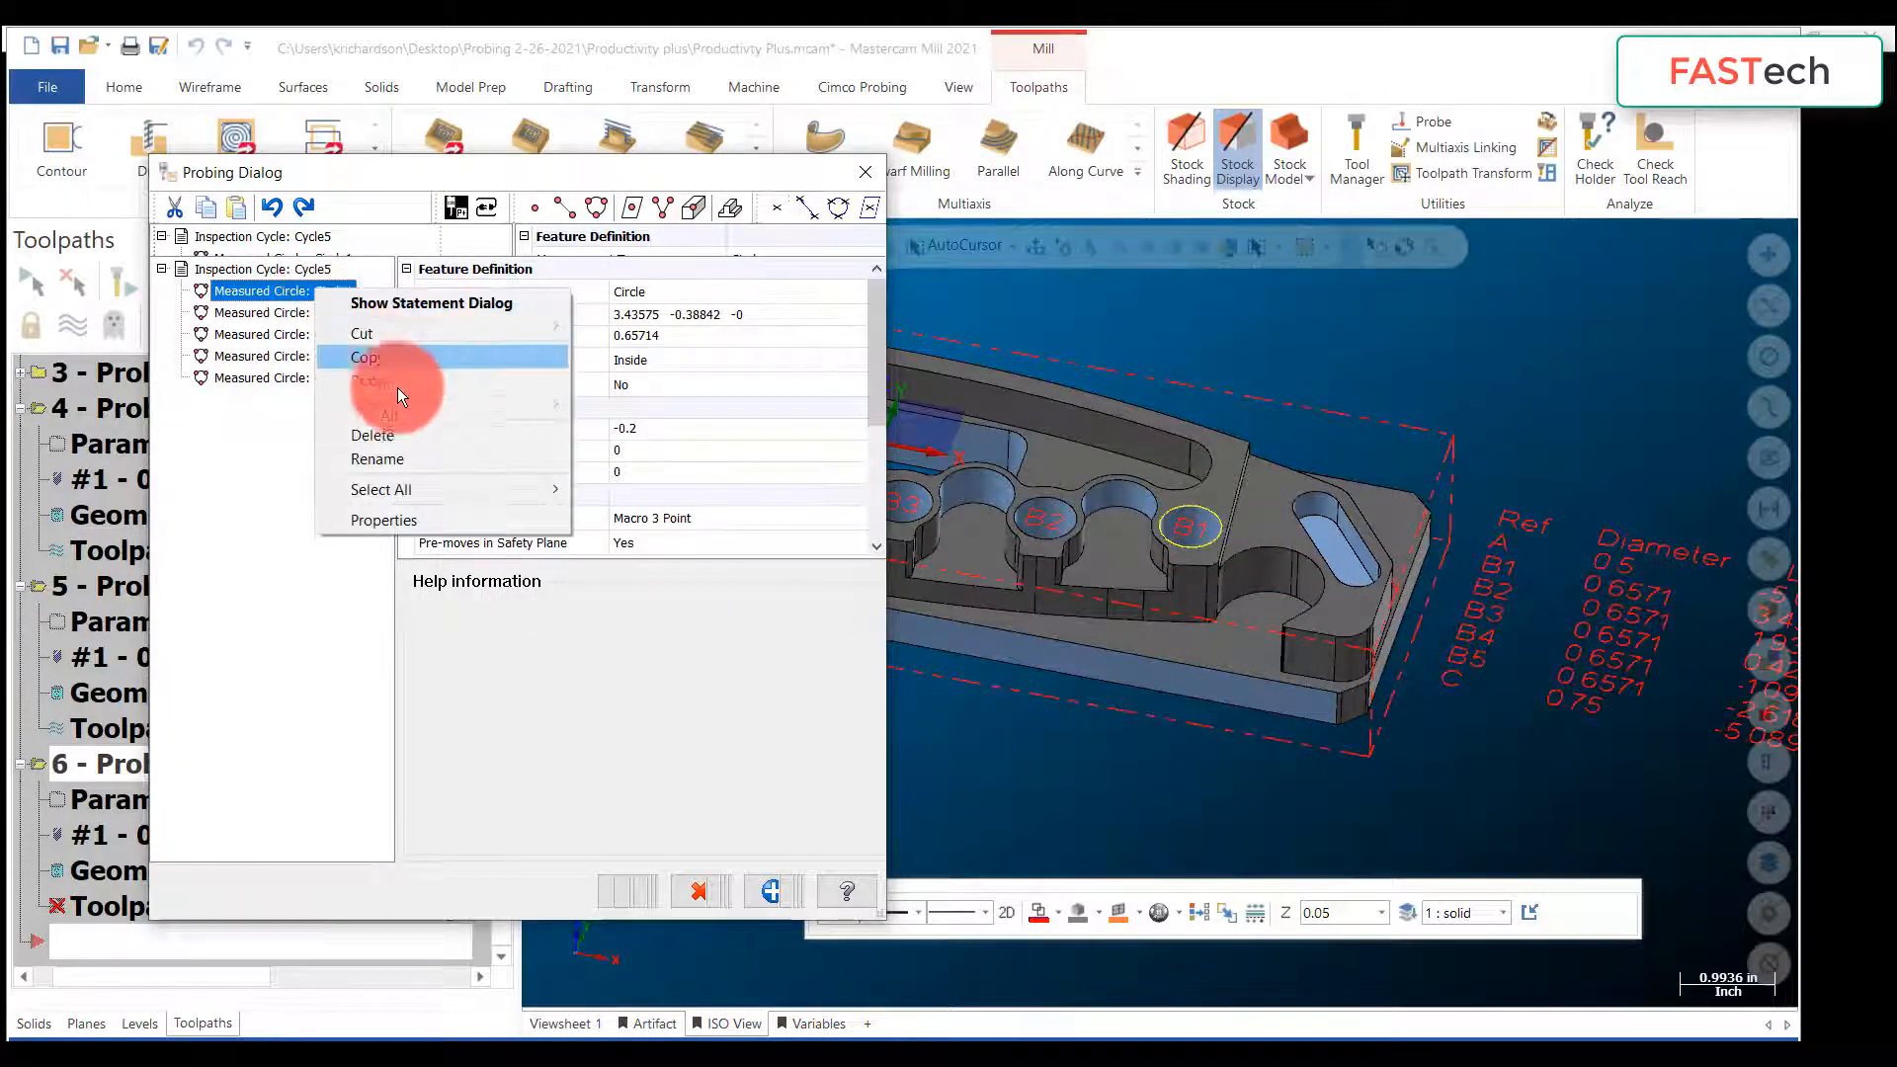
left_click(411, 462)
type("B1")
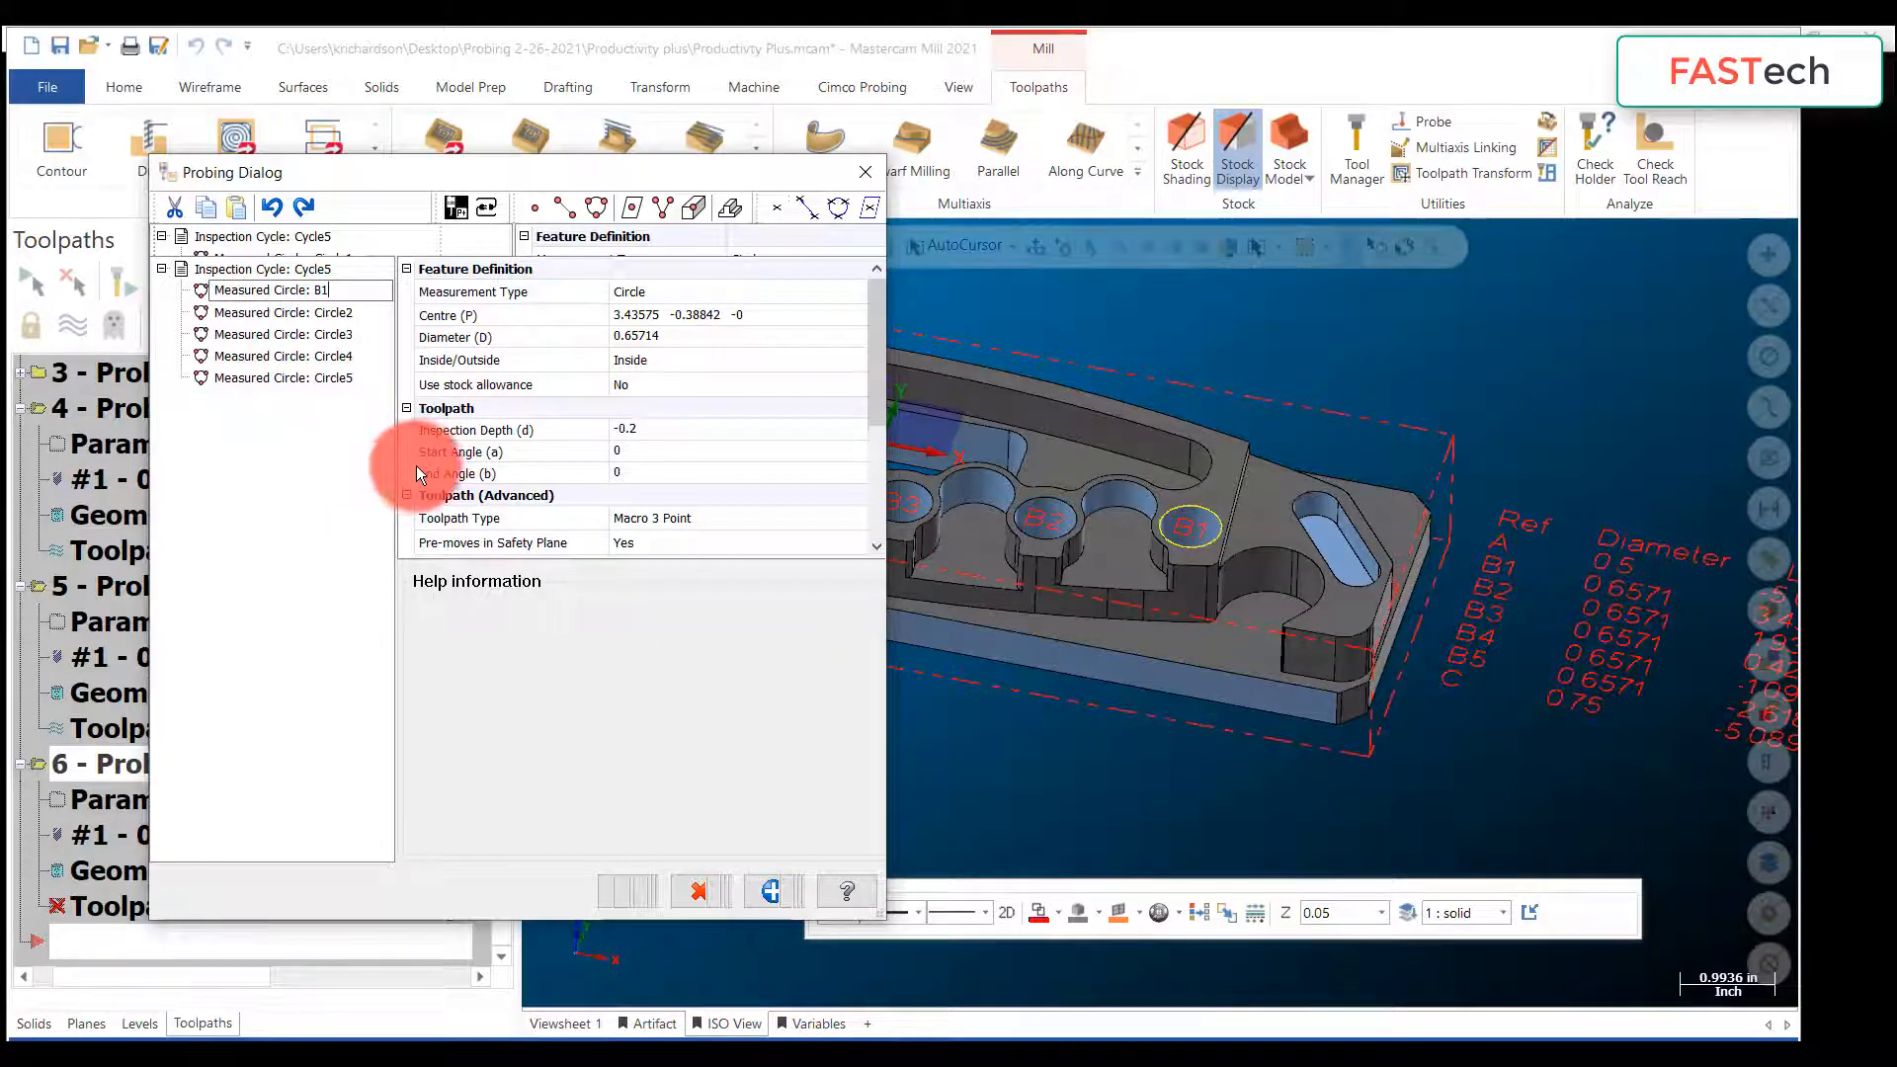
Step: Rename the measured circles Circle2 and Circle3 as B2 and B3
left_click(296, 320)
right_click(298, 318)
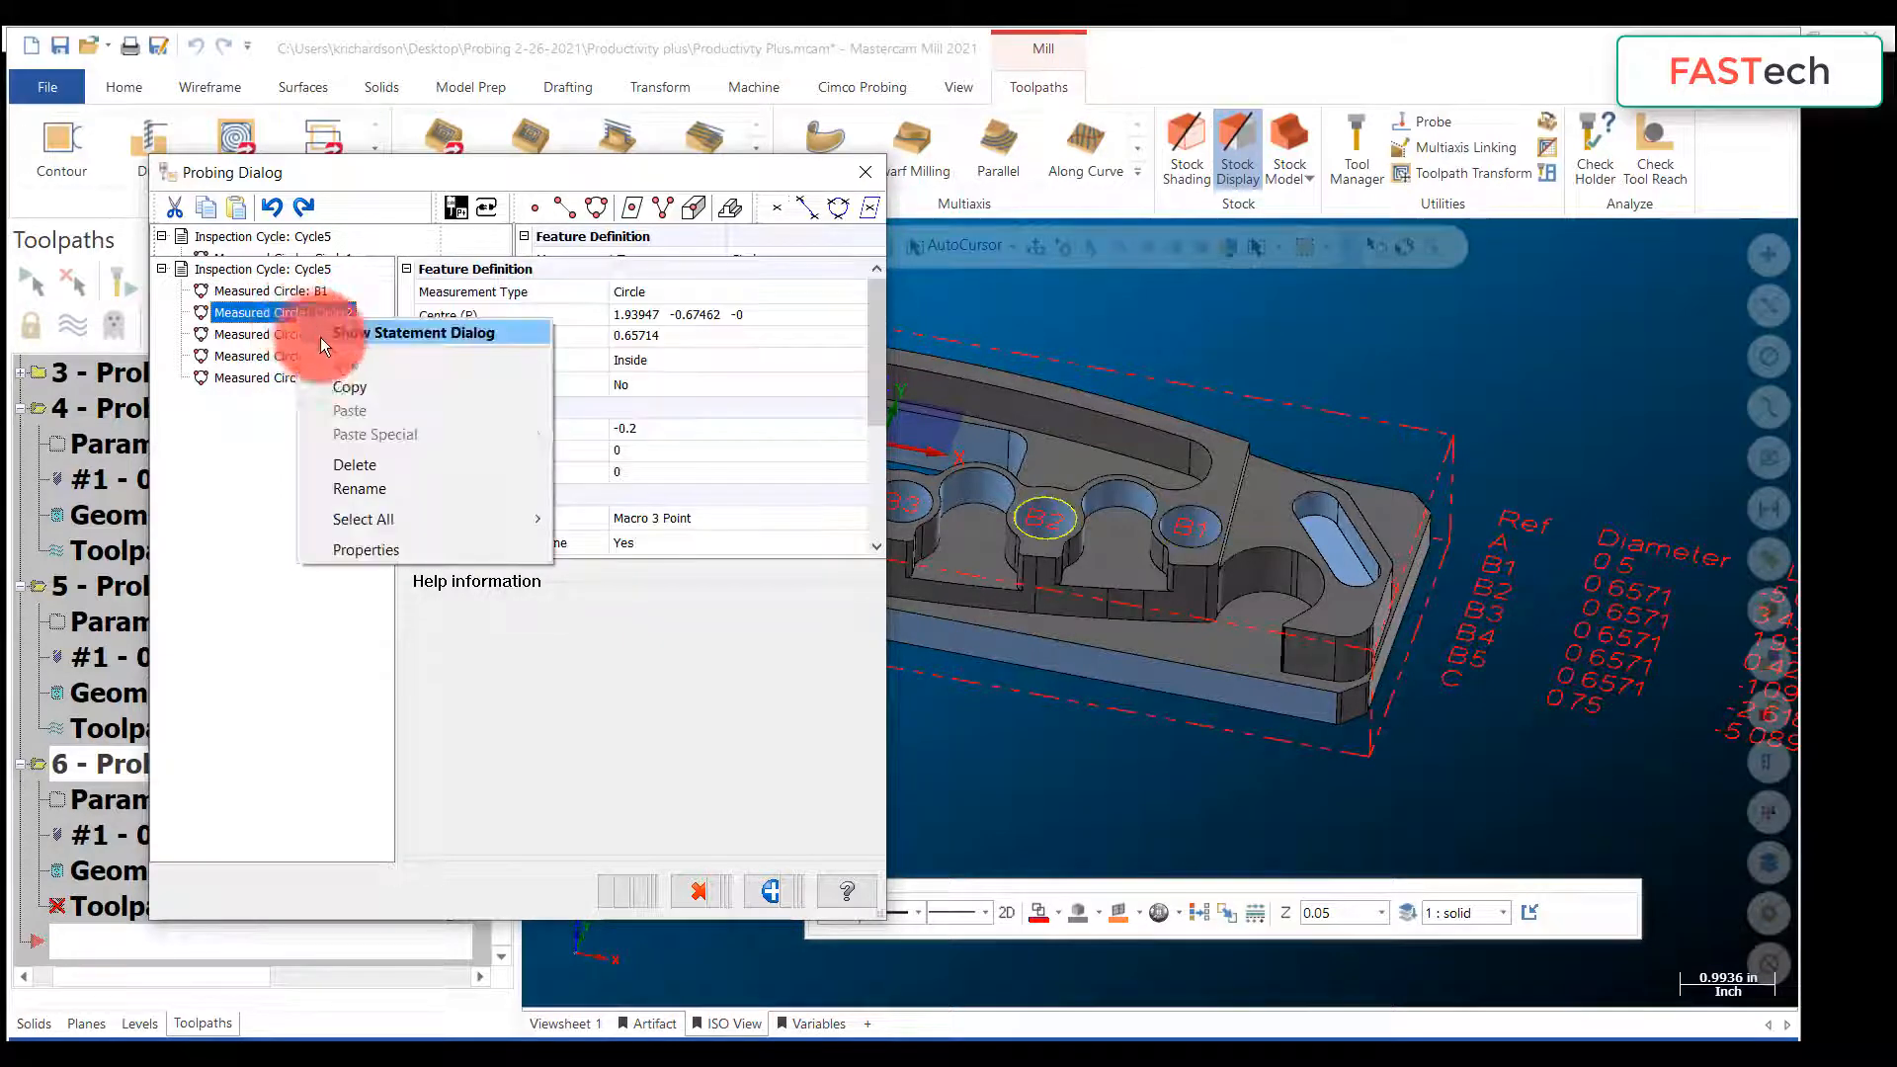
left_click(358, 498)
type("B2")
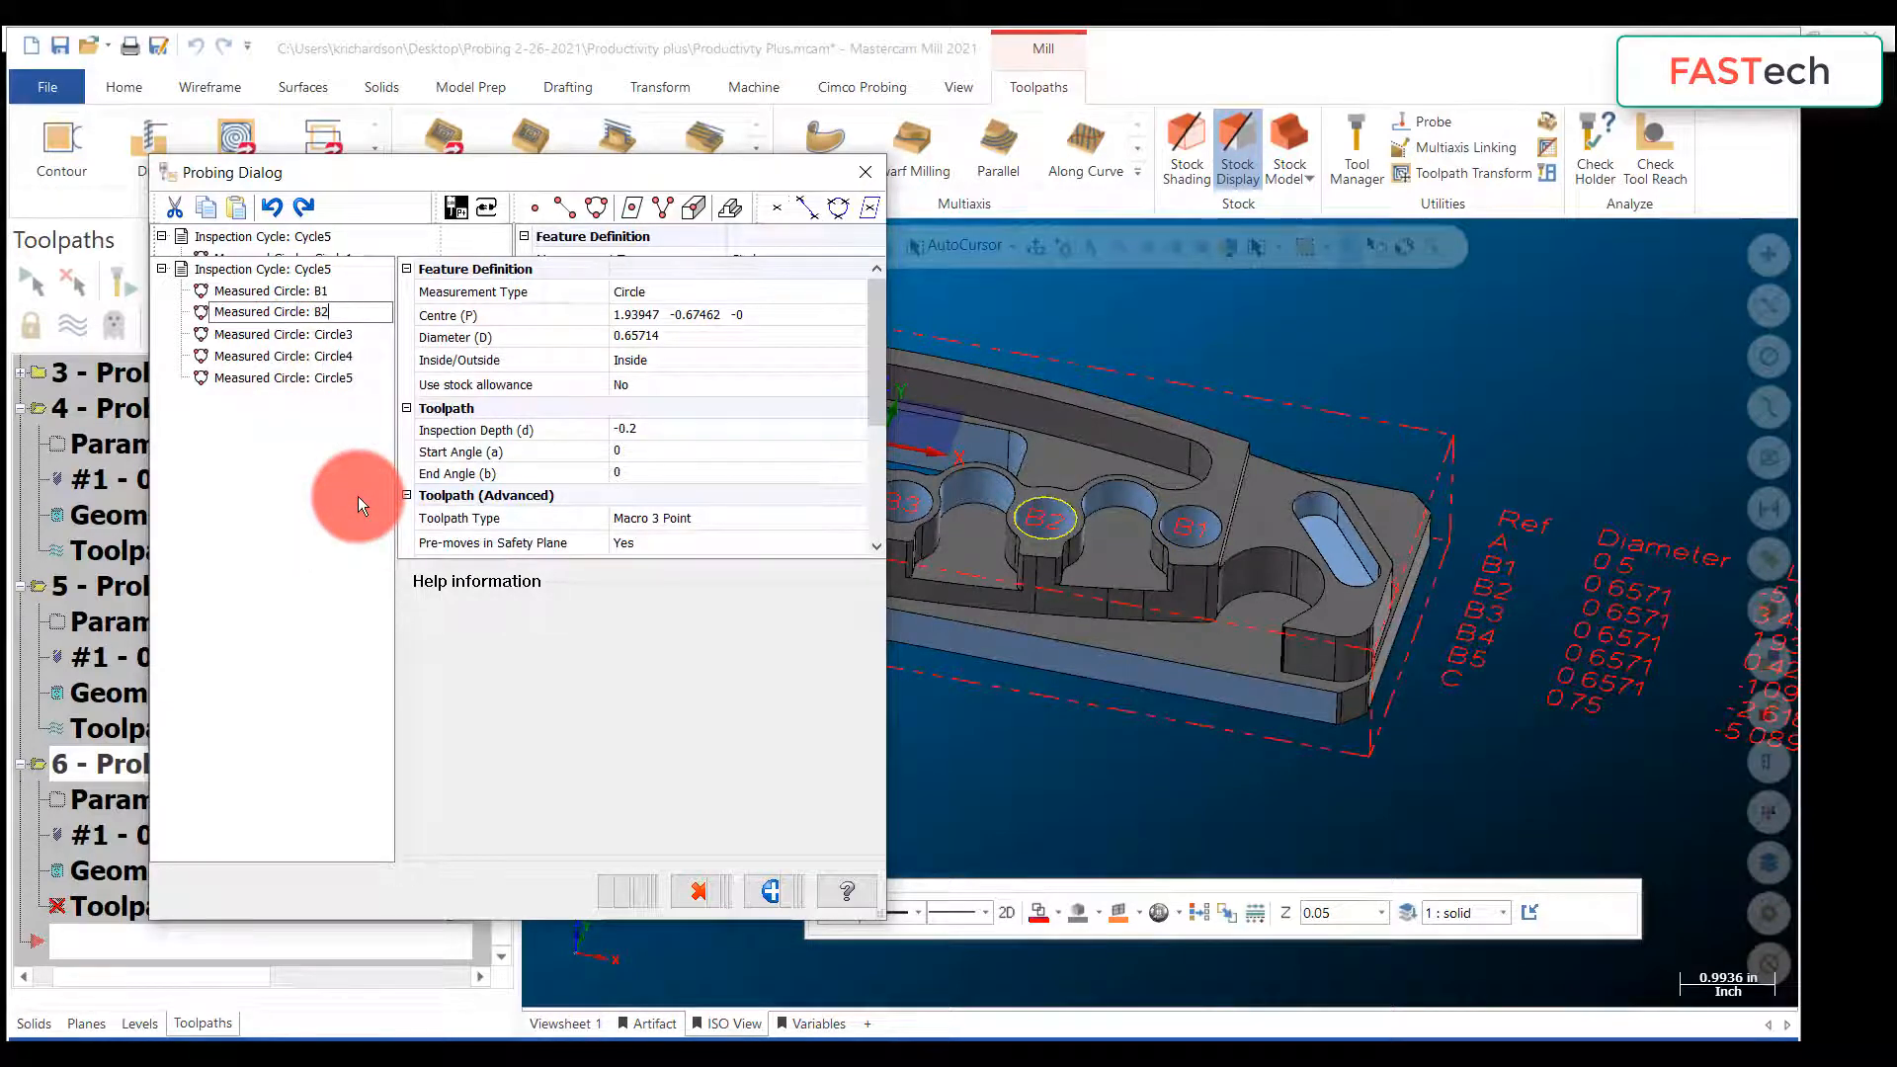
left_click(328, 334)
right_click(328, 334)
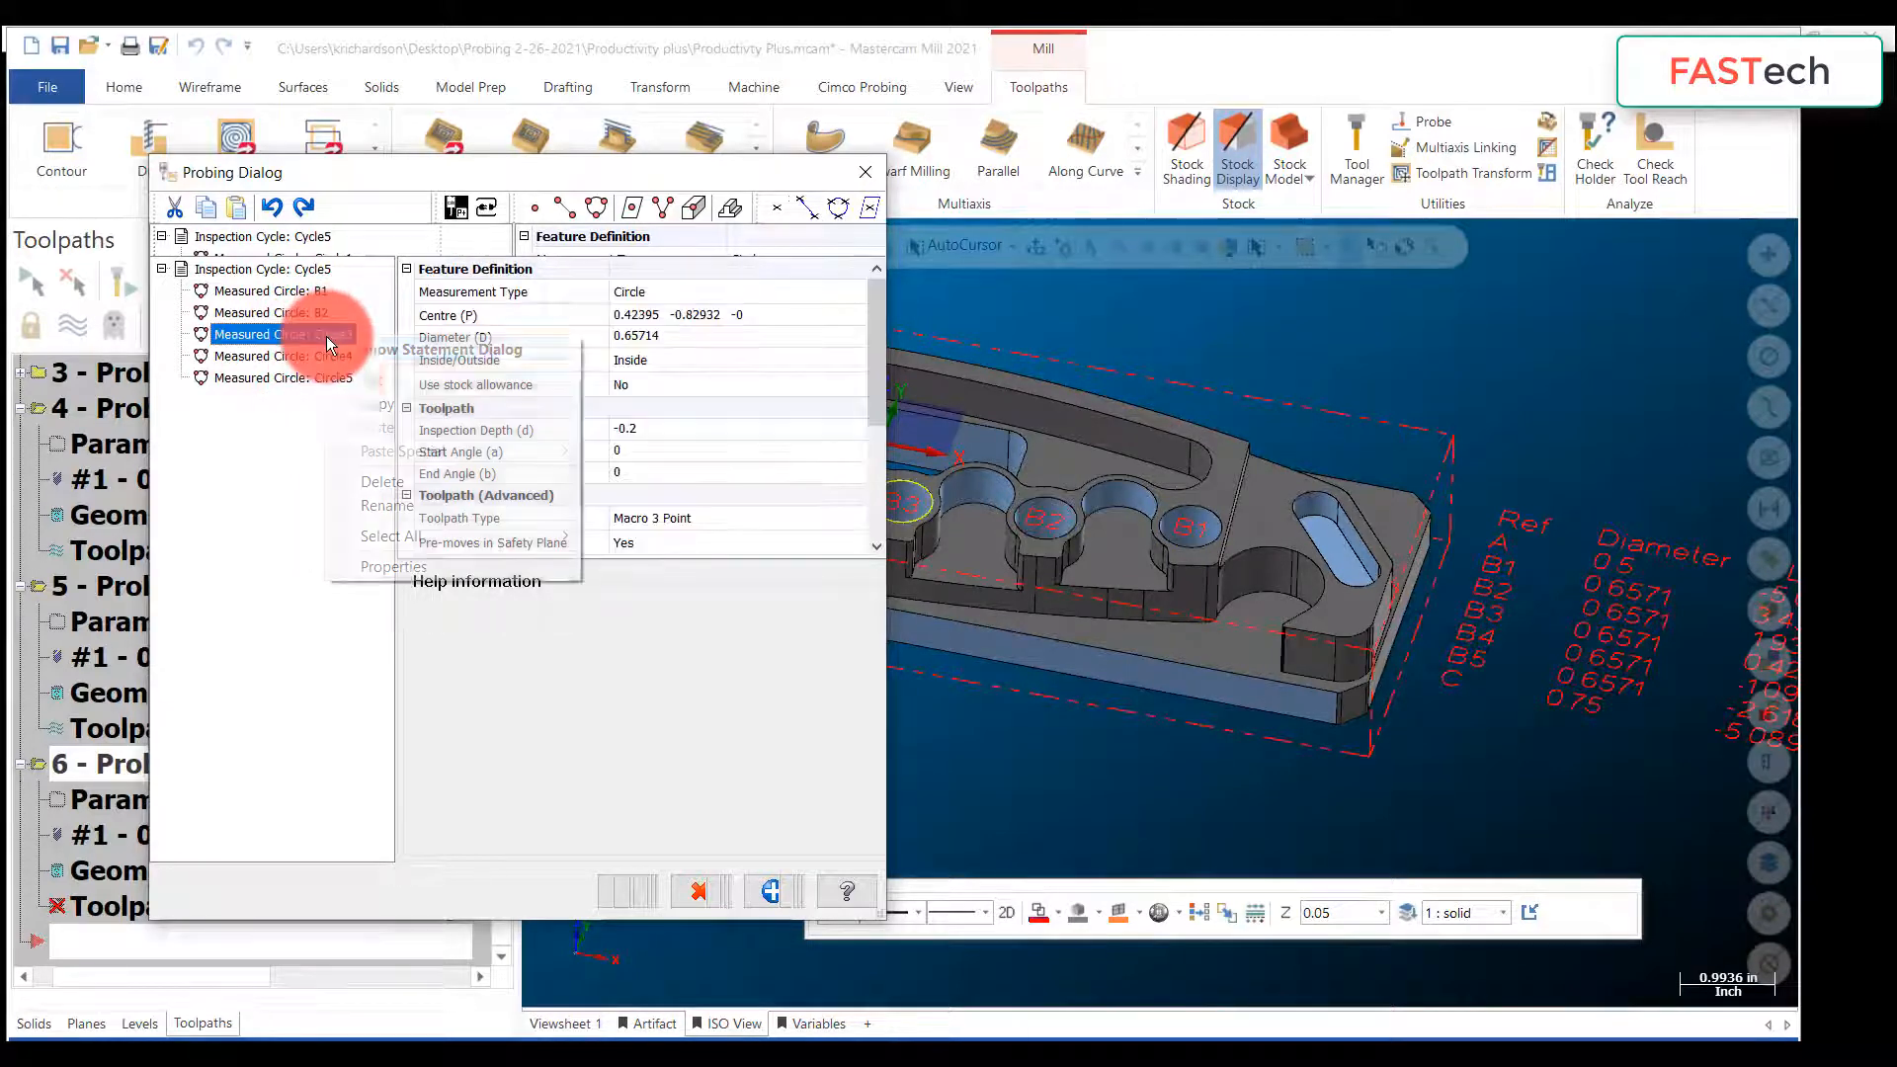
left_click(388, 496)
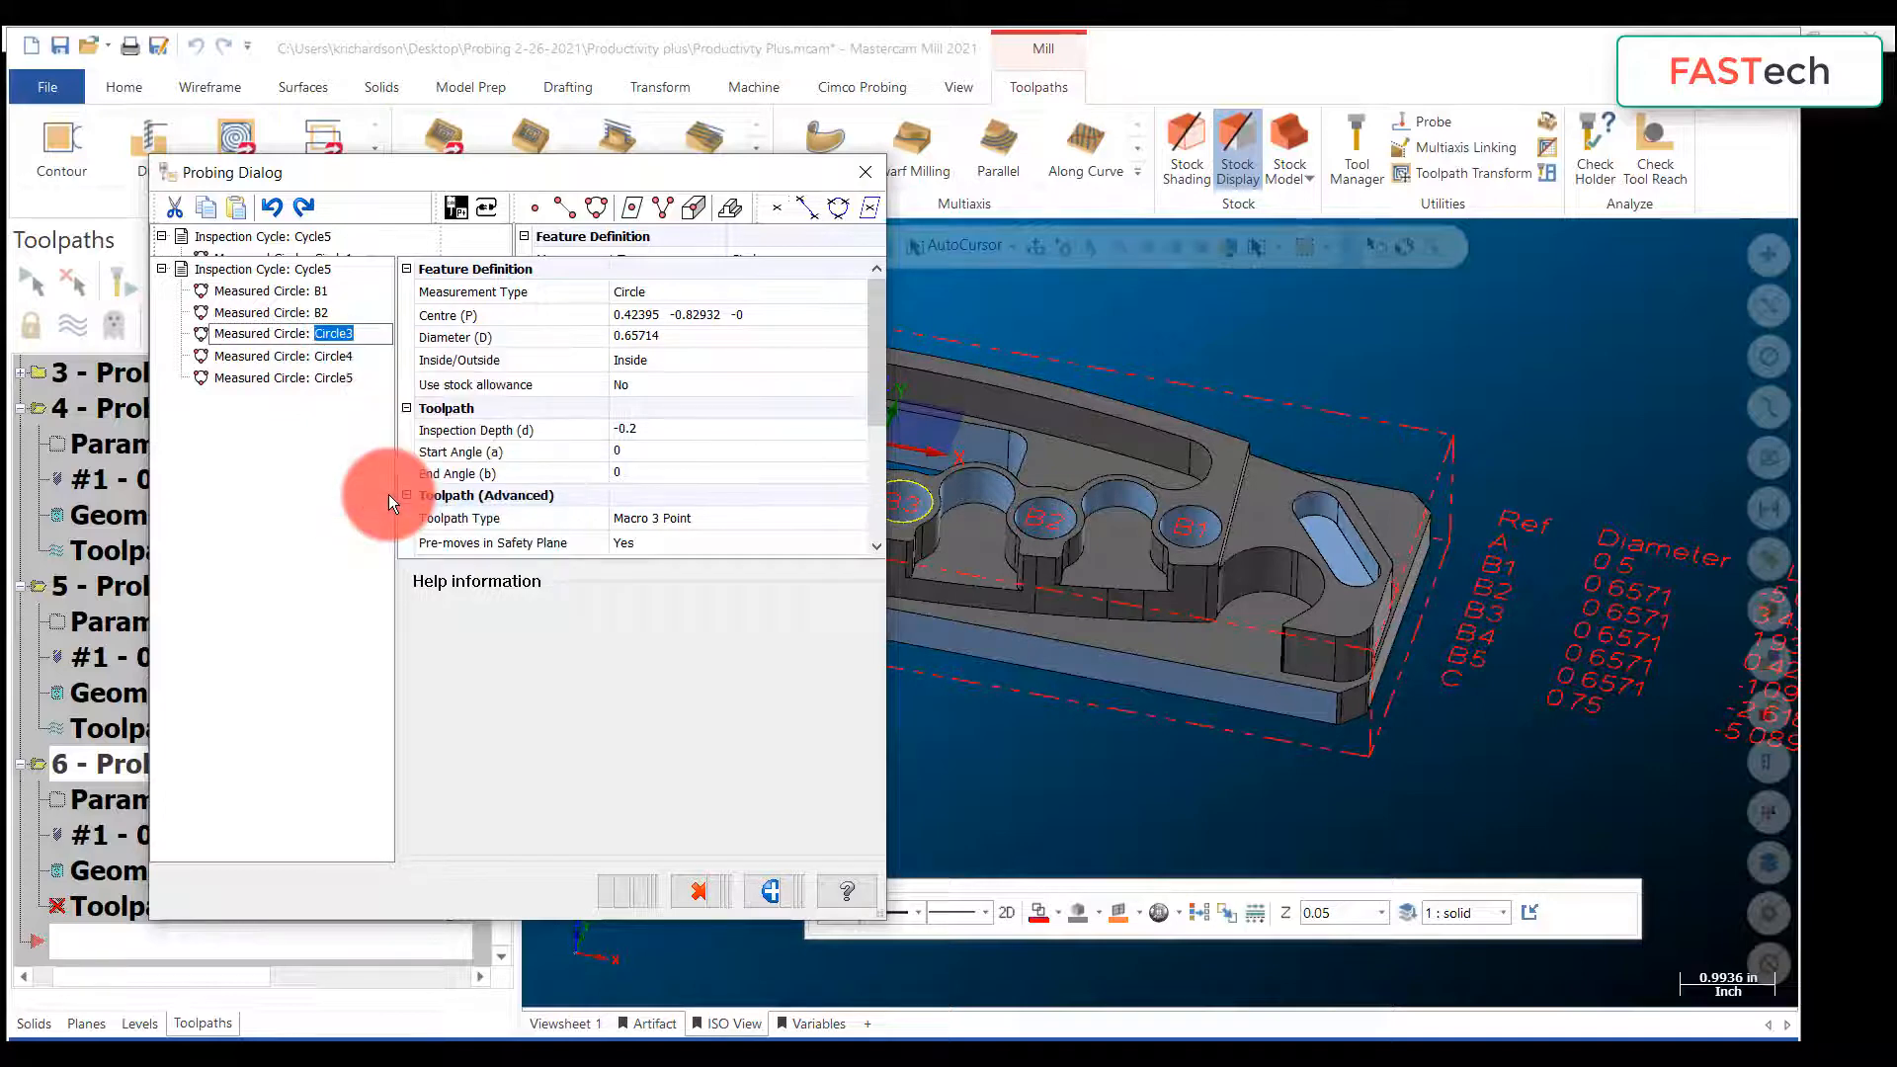
type("B3")
left_click(281, 355)
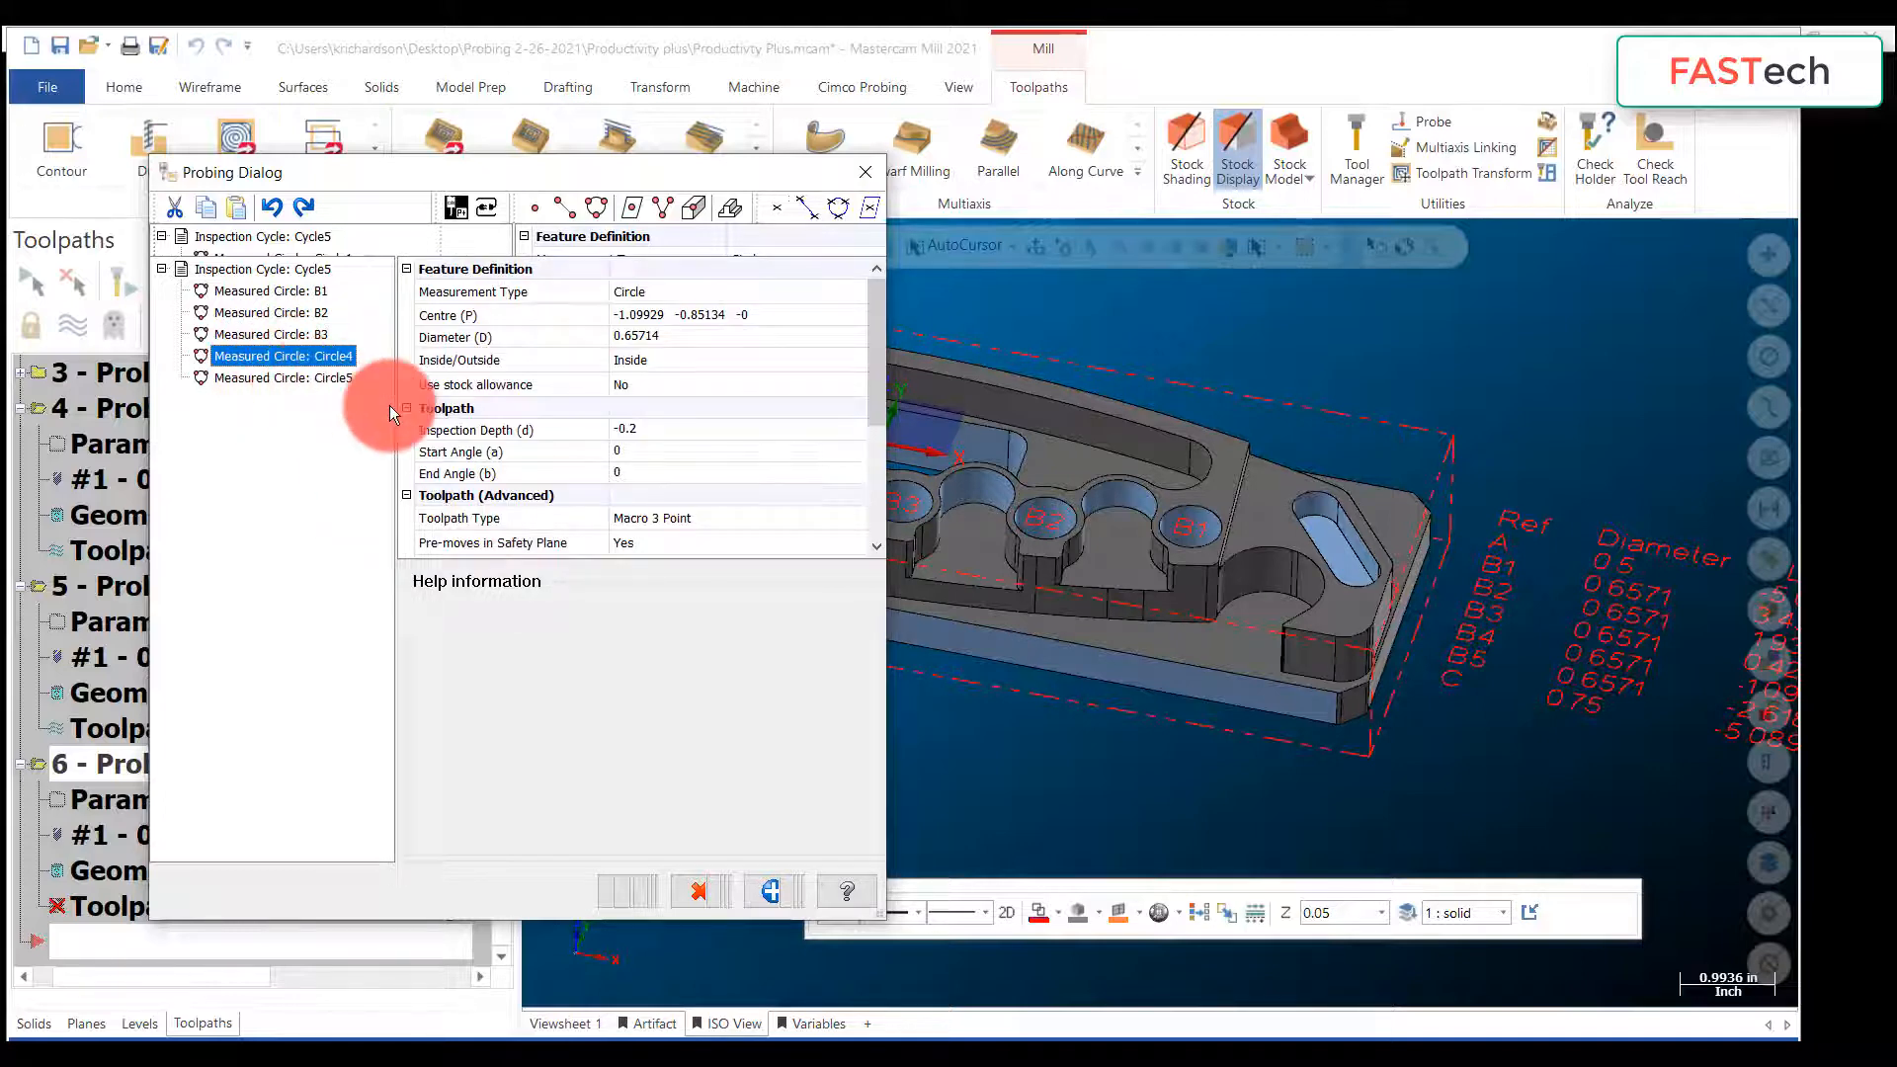
Step: Rename the measured circles Circle4 and Circle5 as B4 and B5, and check which hole each listed circle measures
right_click(318, 359)
left_click(379, 524)
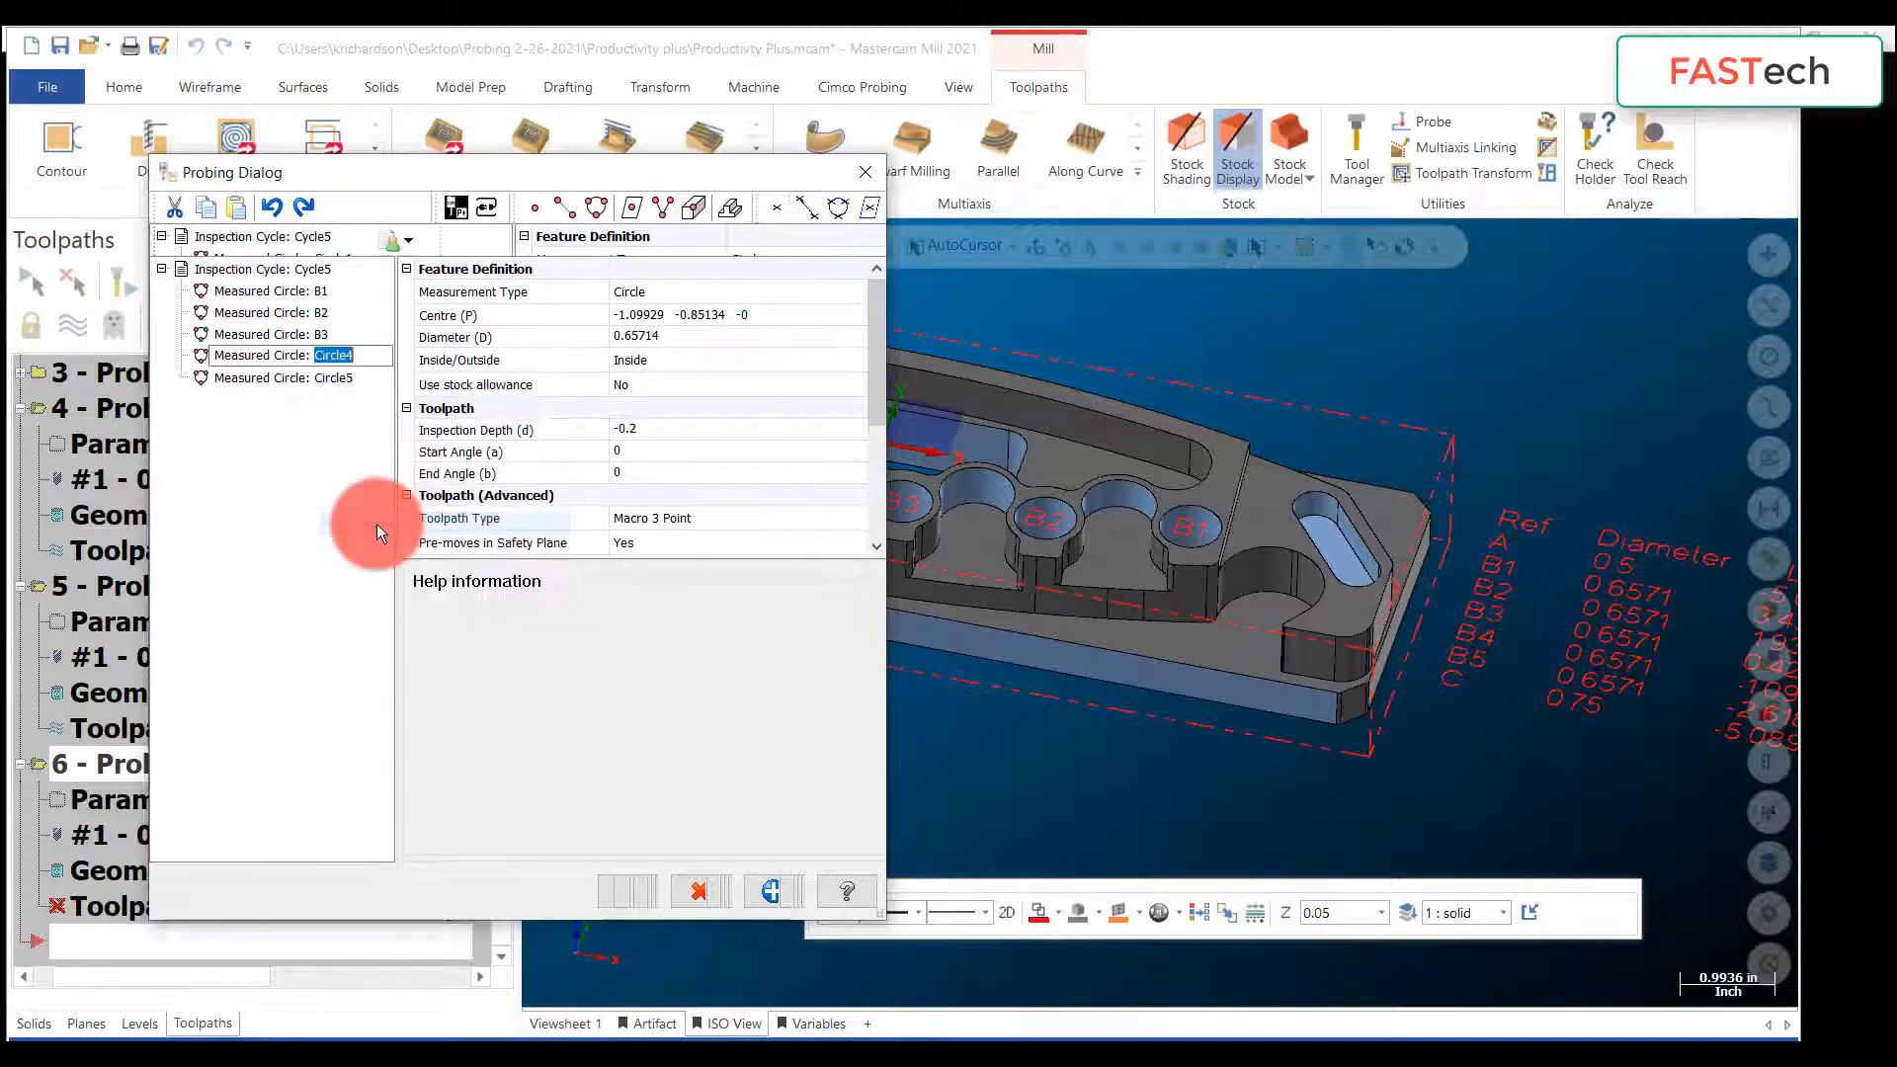
type("B4")
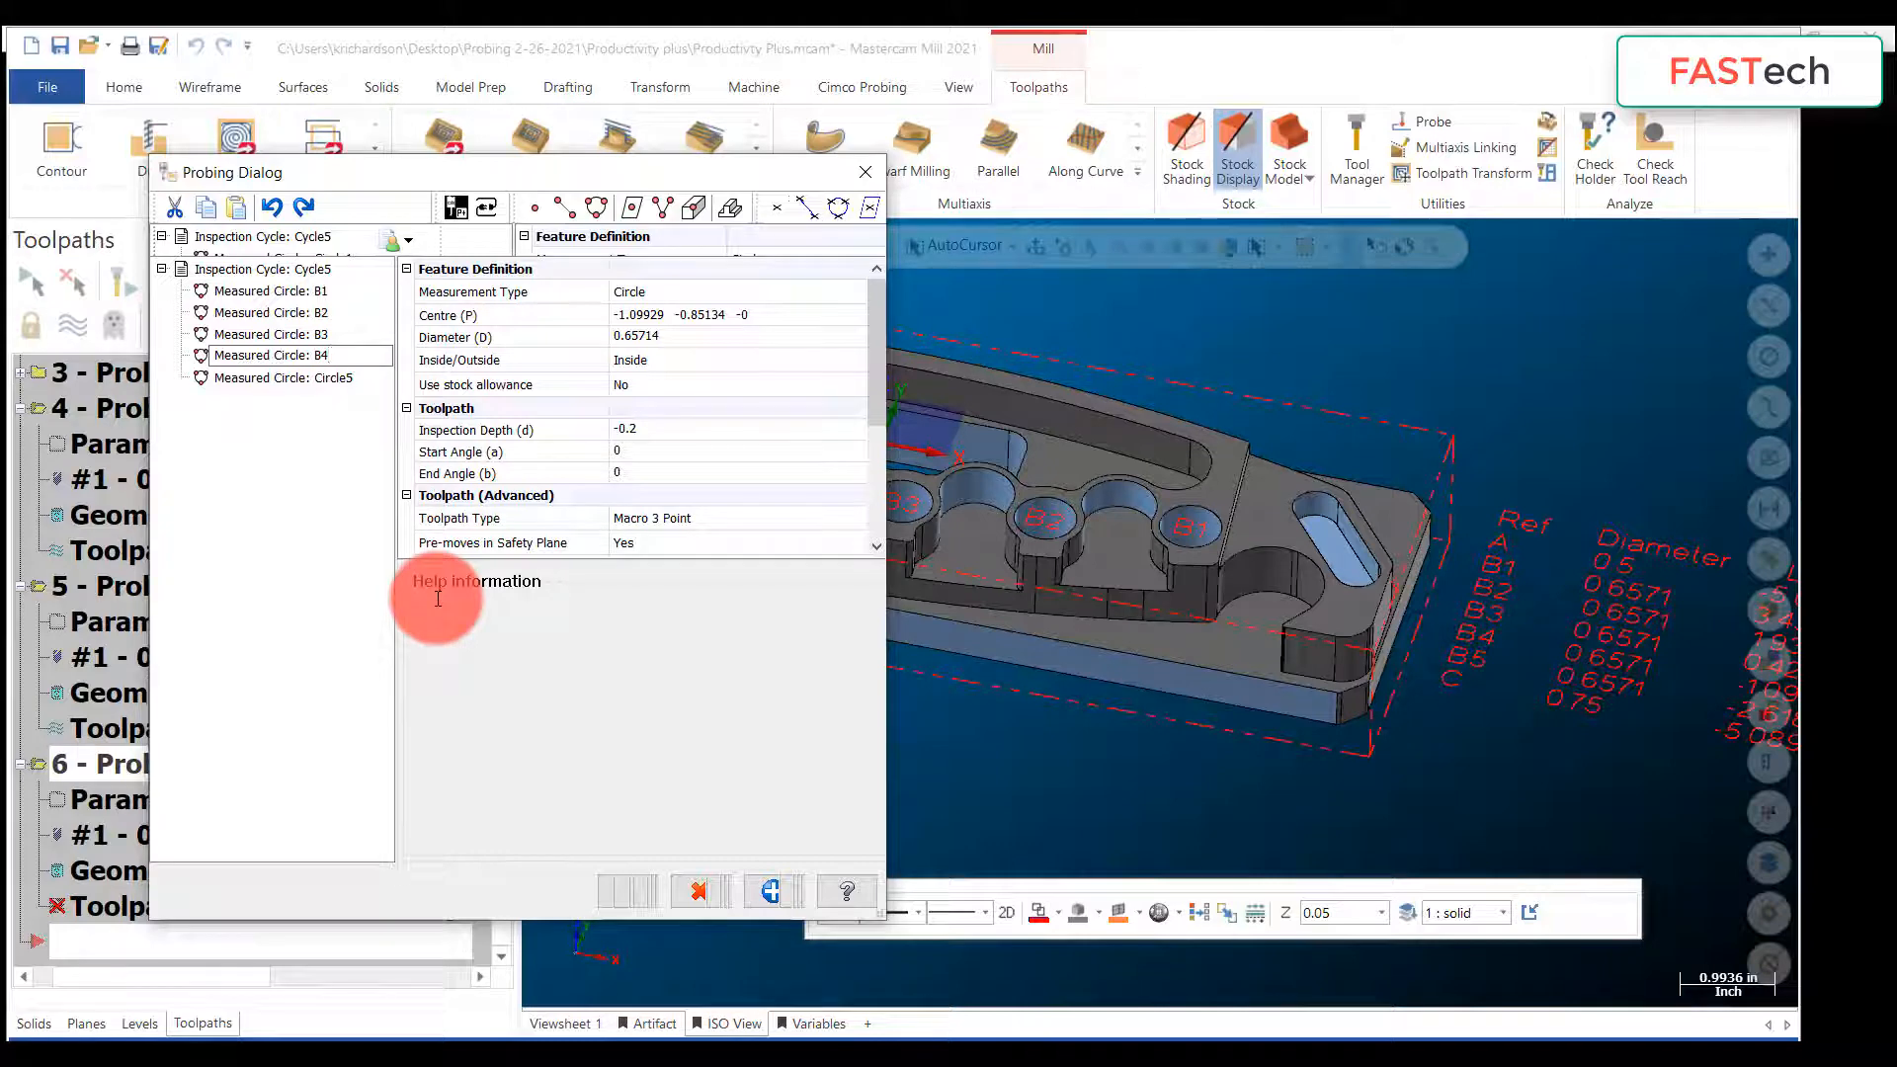
left_click(321, 381)
right_click(322, 379)
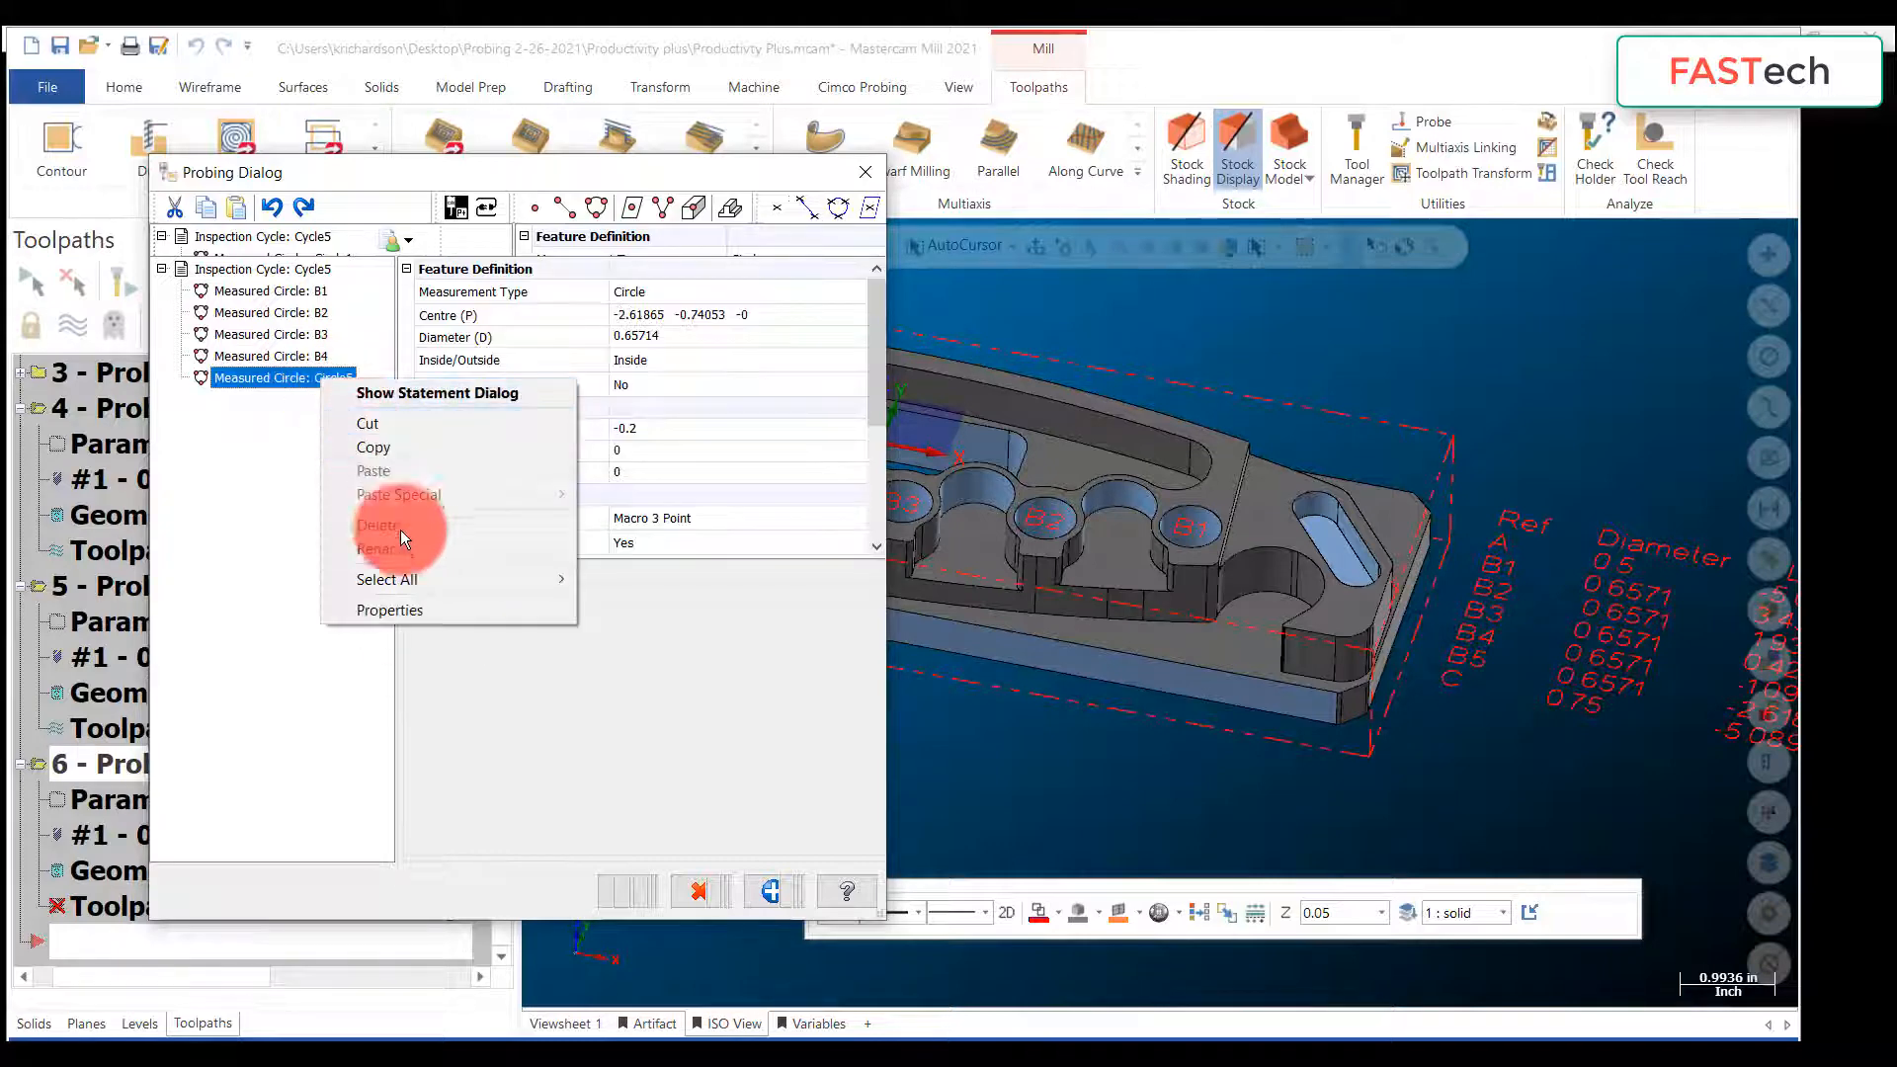
left_click(405, 553)
type("B5")
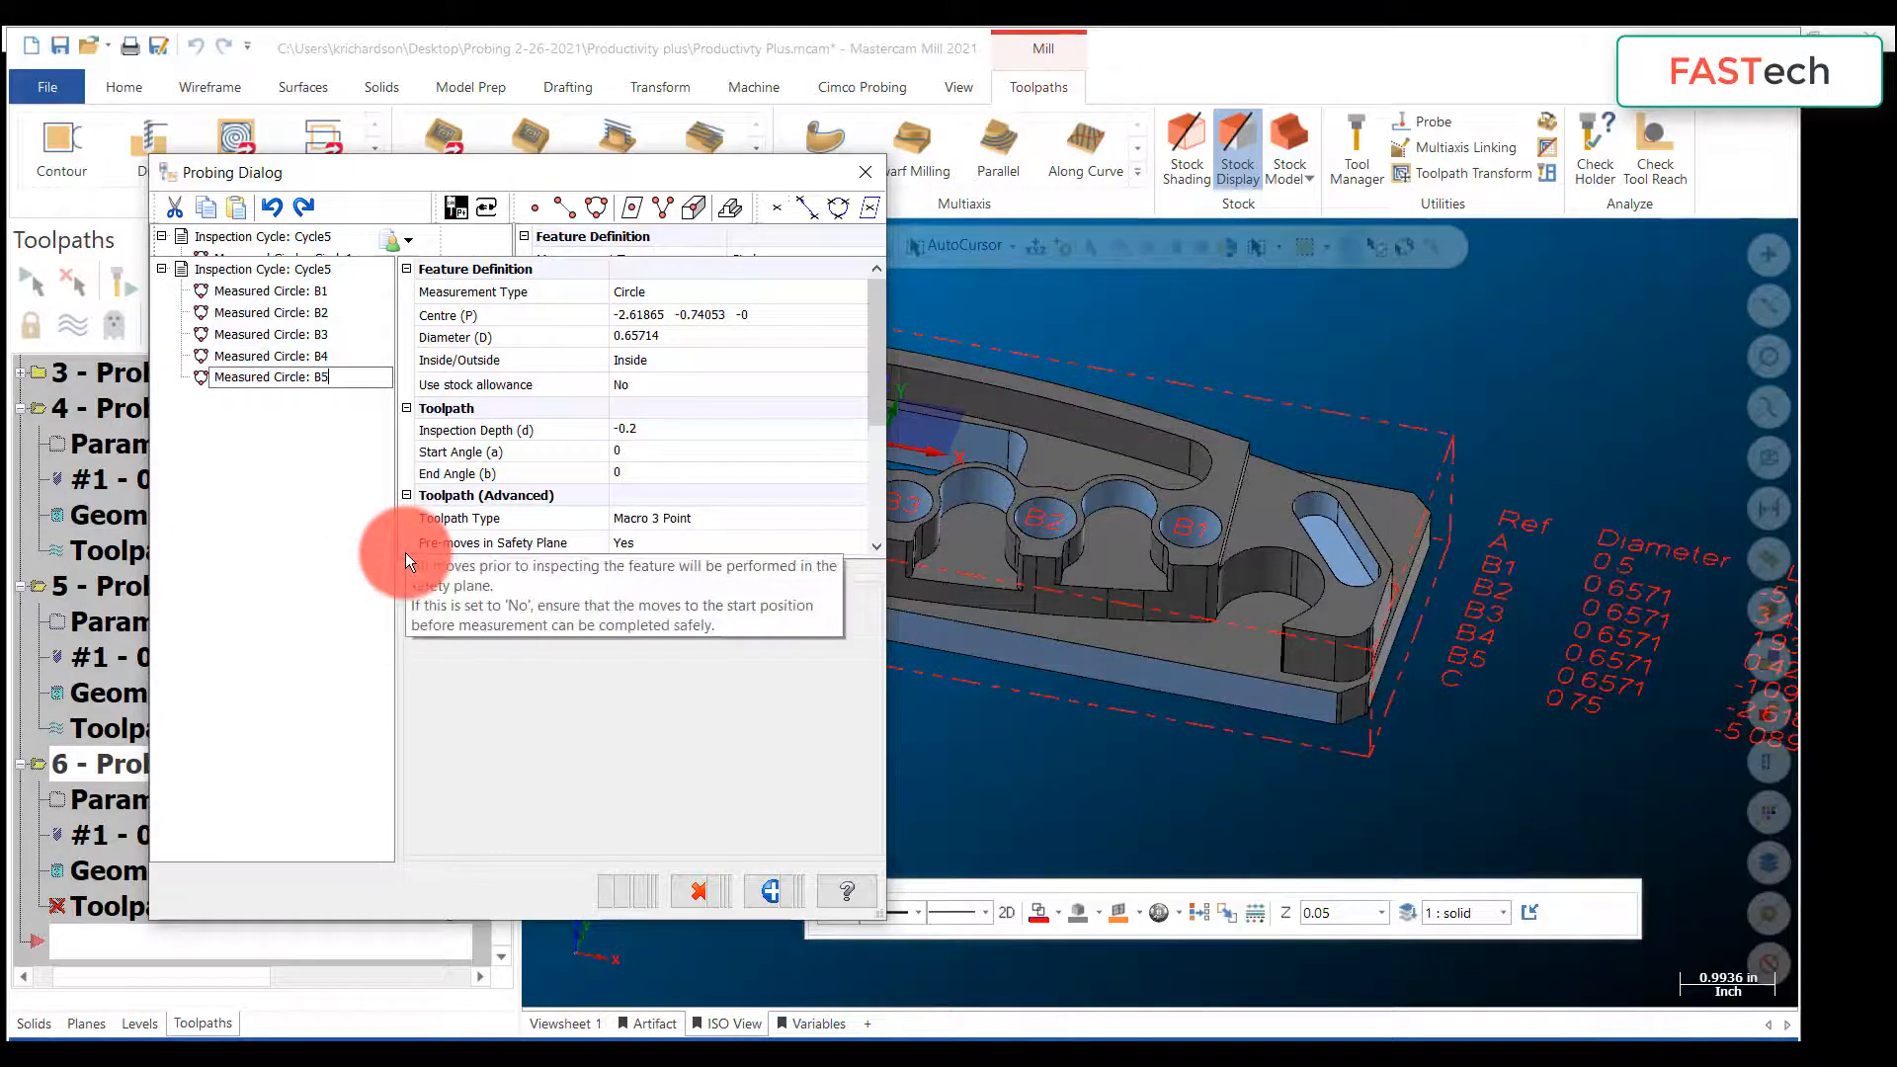
left_click(272, 290)
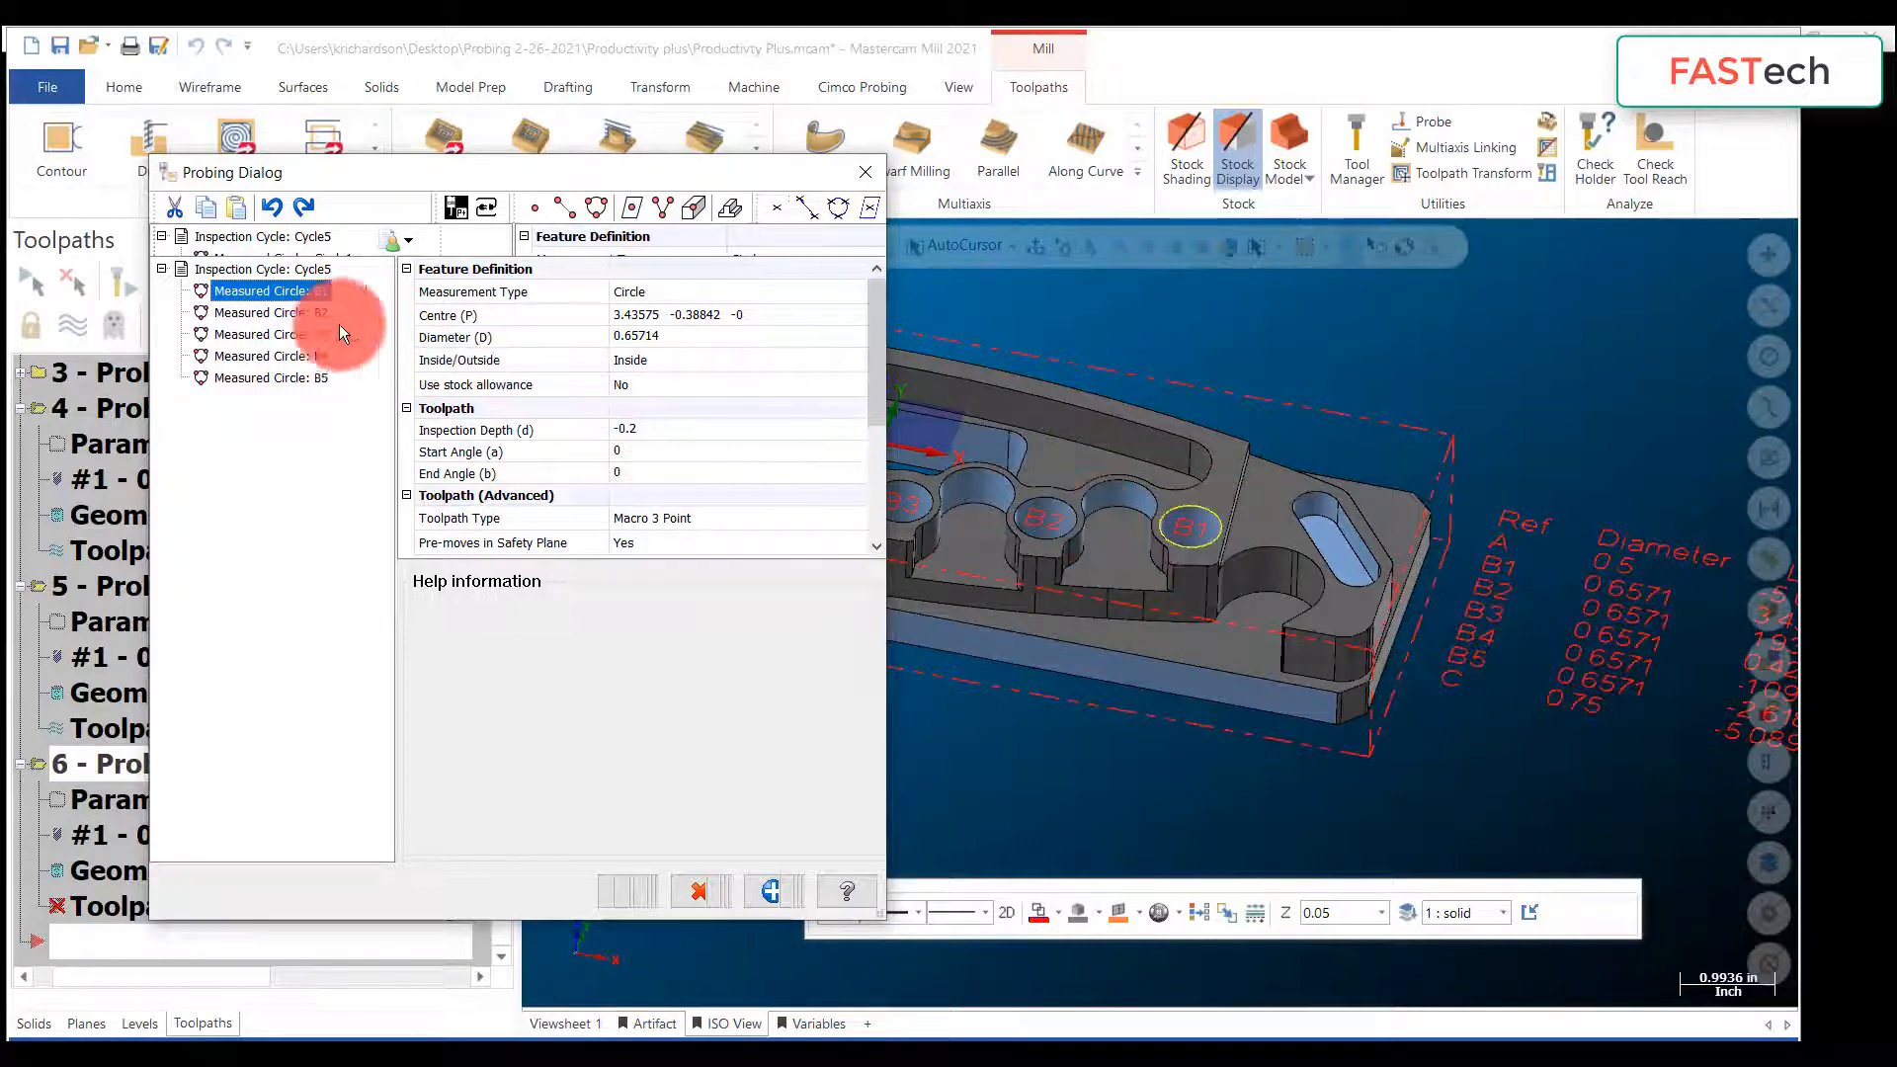
left_click(303, 316)
left_click(299, 338)
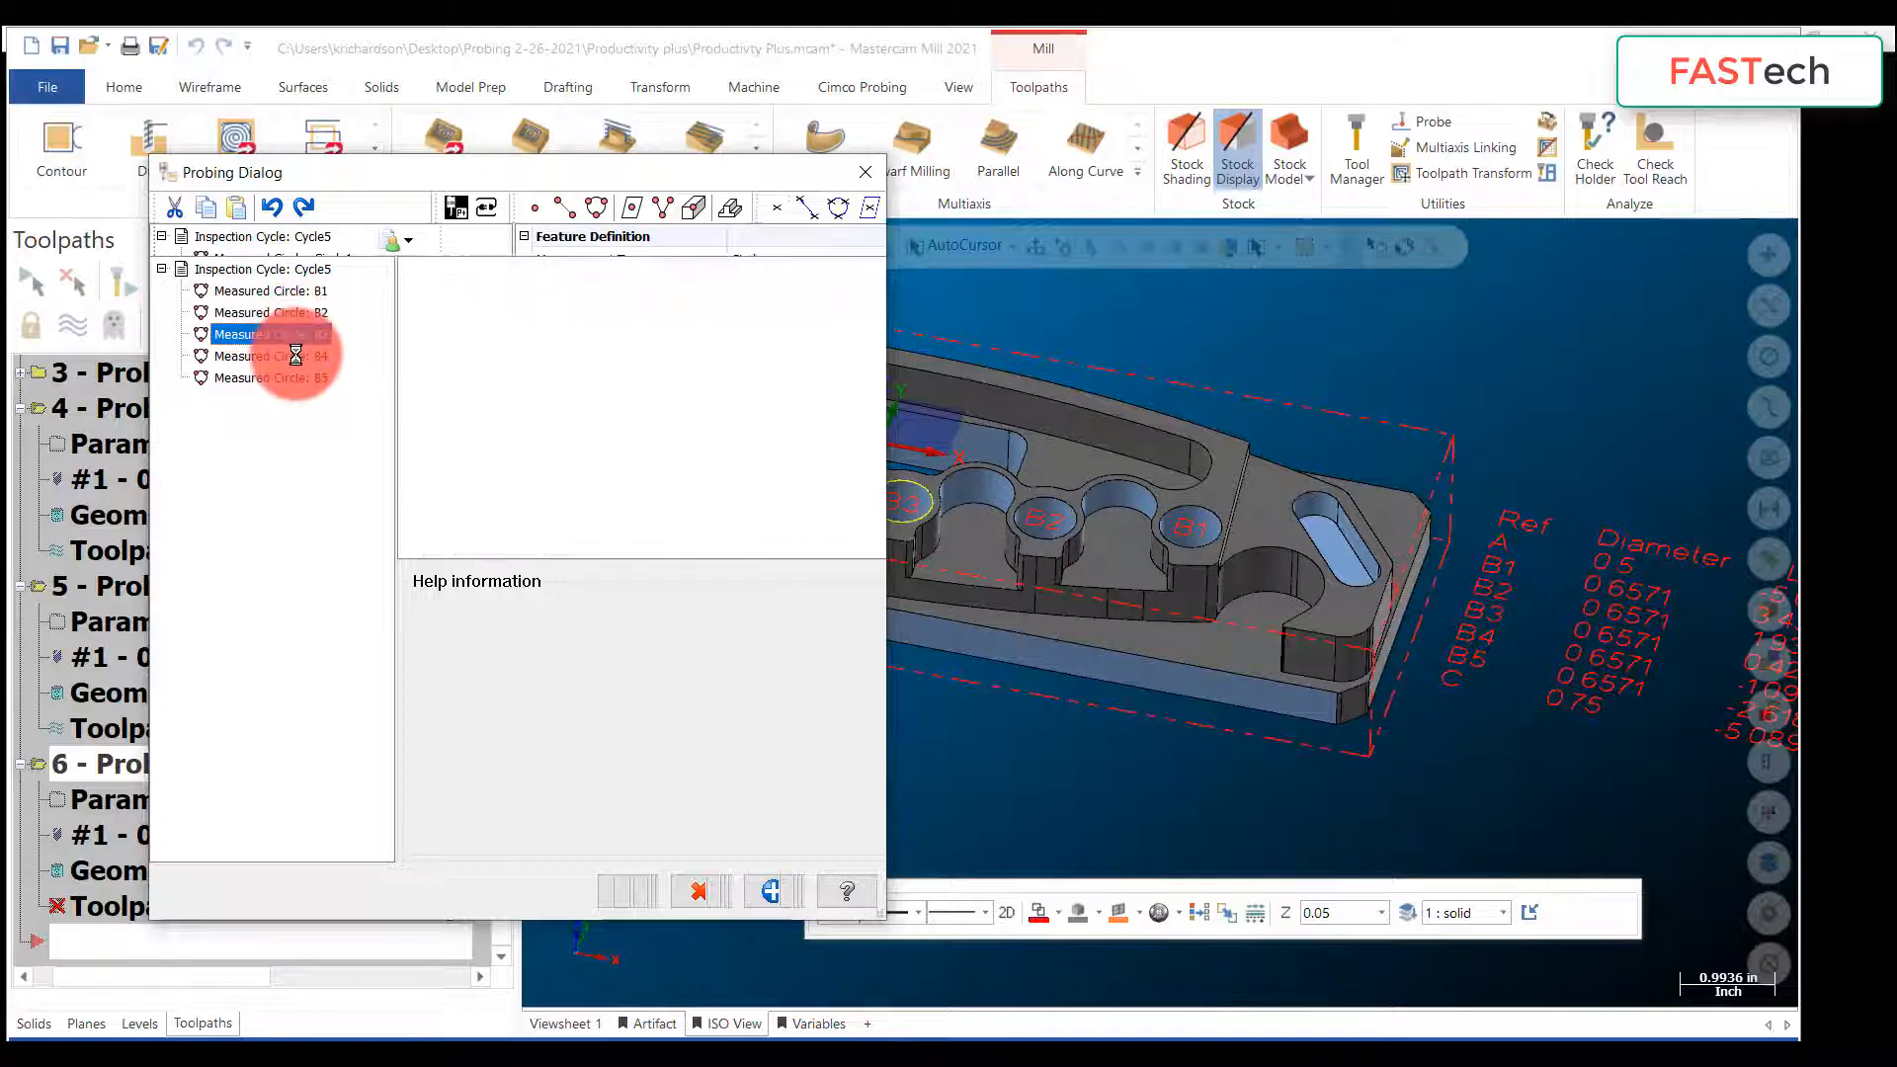
left_click(277, 380)
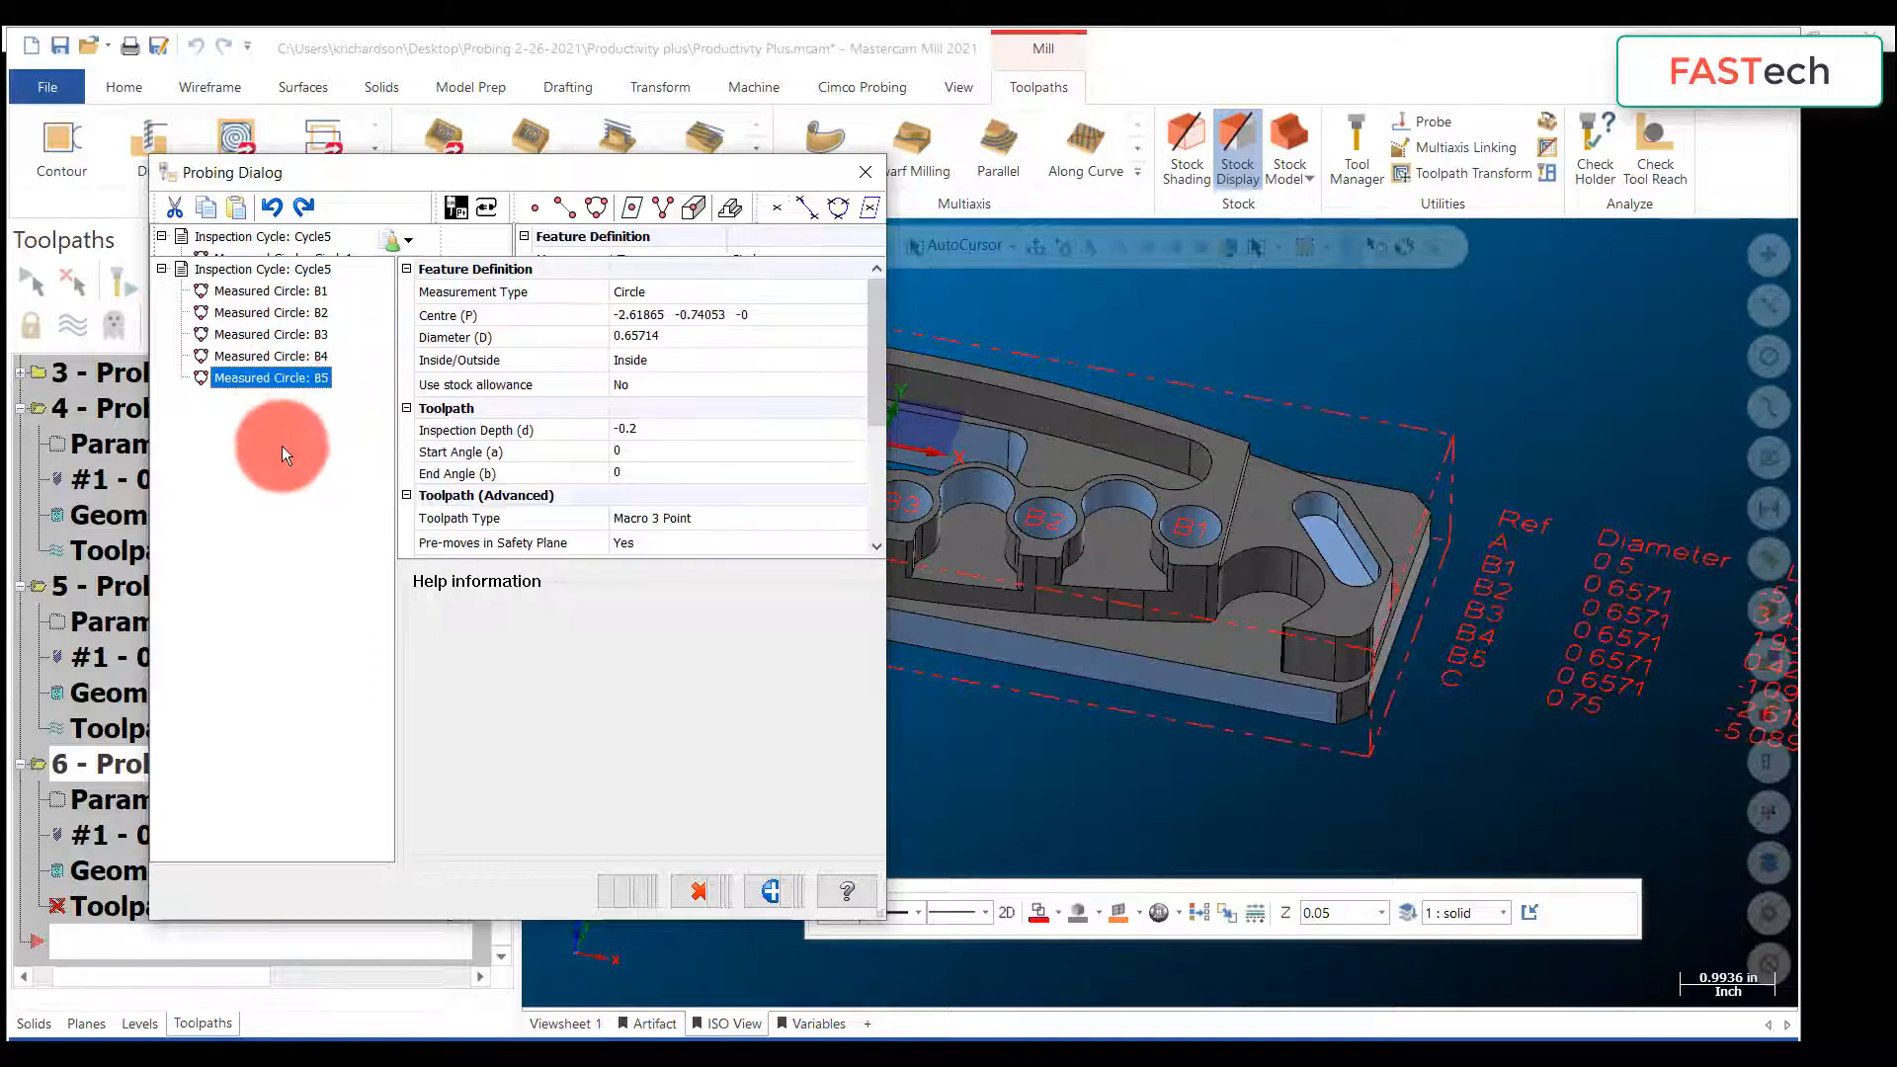
Step: Widen the probing dialog and add a report to Cycle5 with Tolerance set to Yes
left_click_drag(889, 337, 1458, 338)
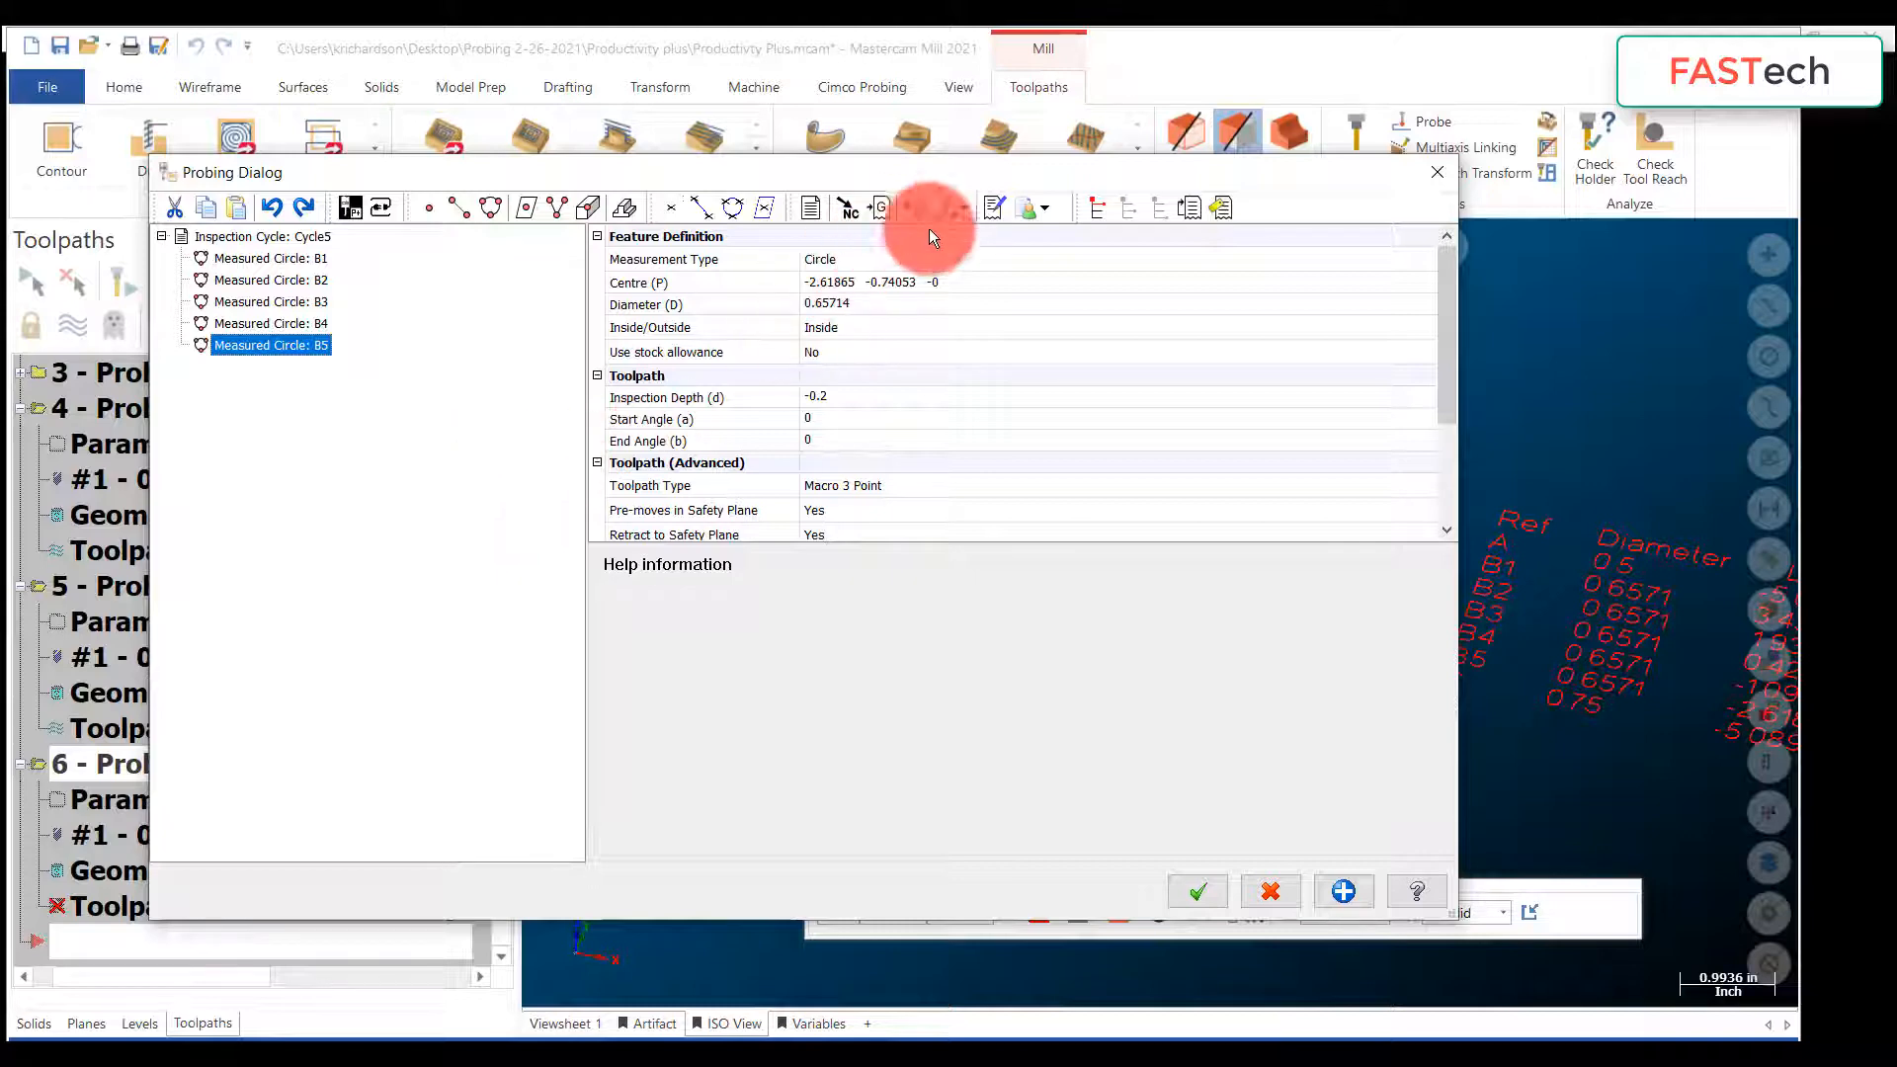
left_click(992, 206)
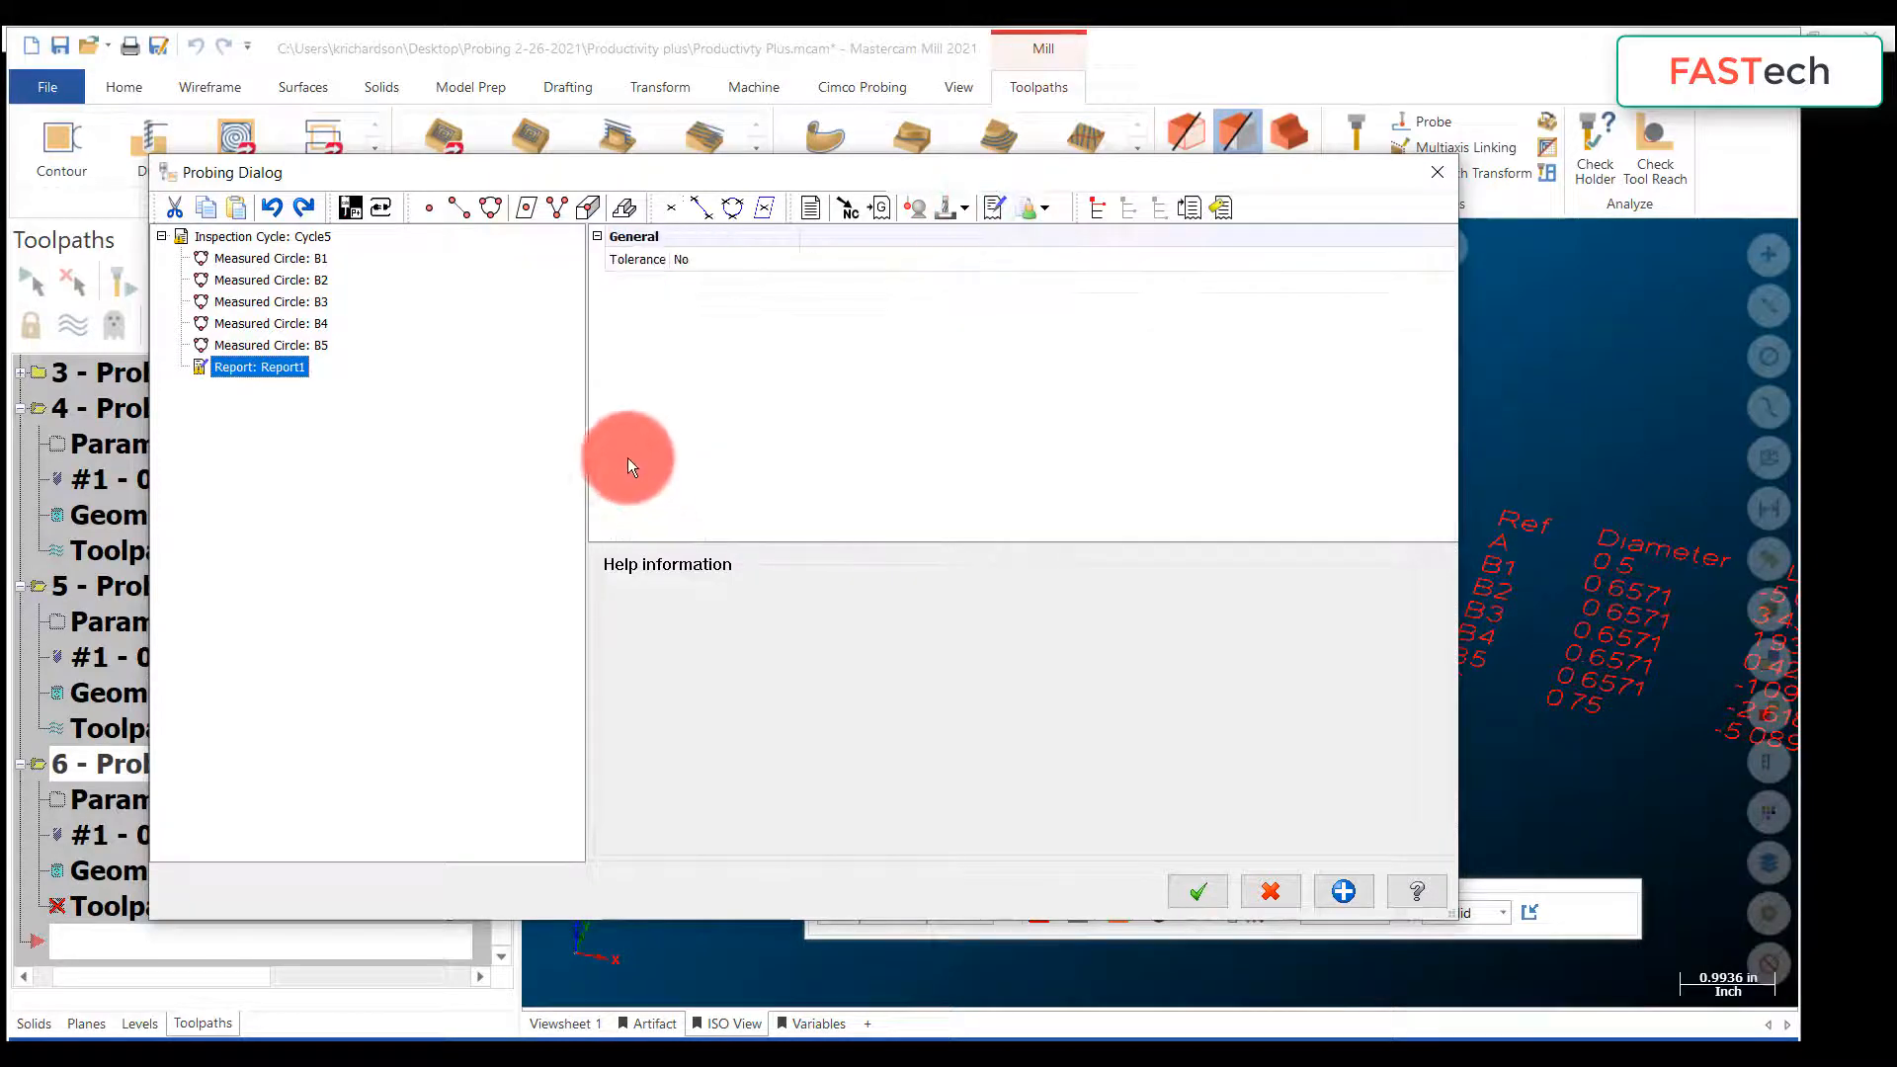
left_click(732, 257)
left_click(733, 255)
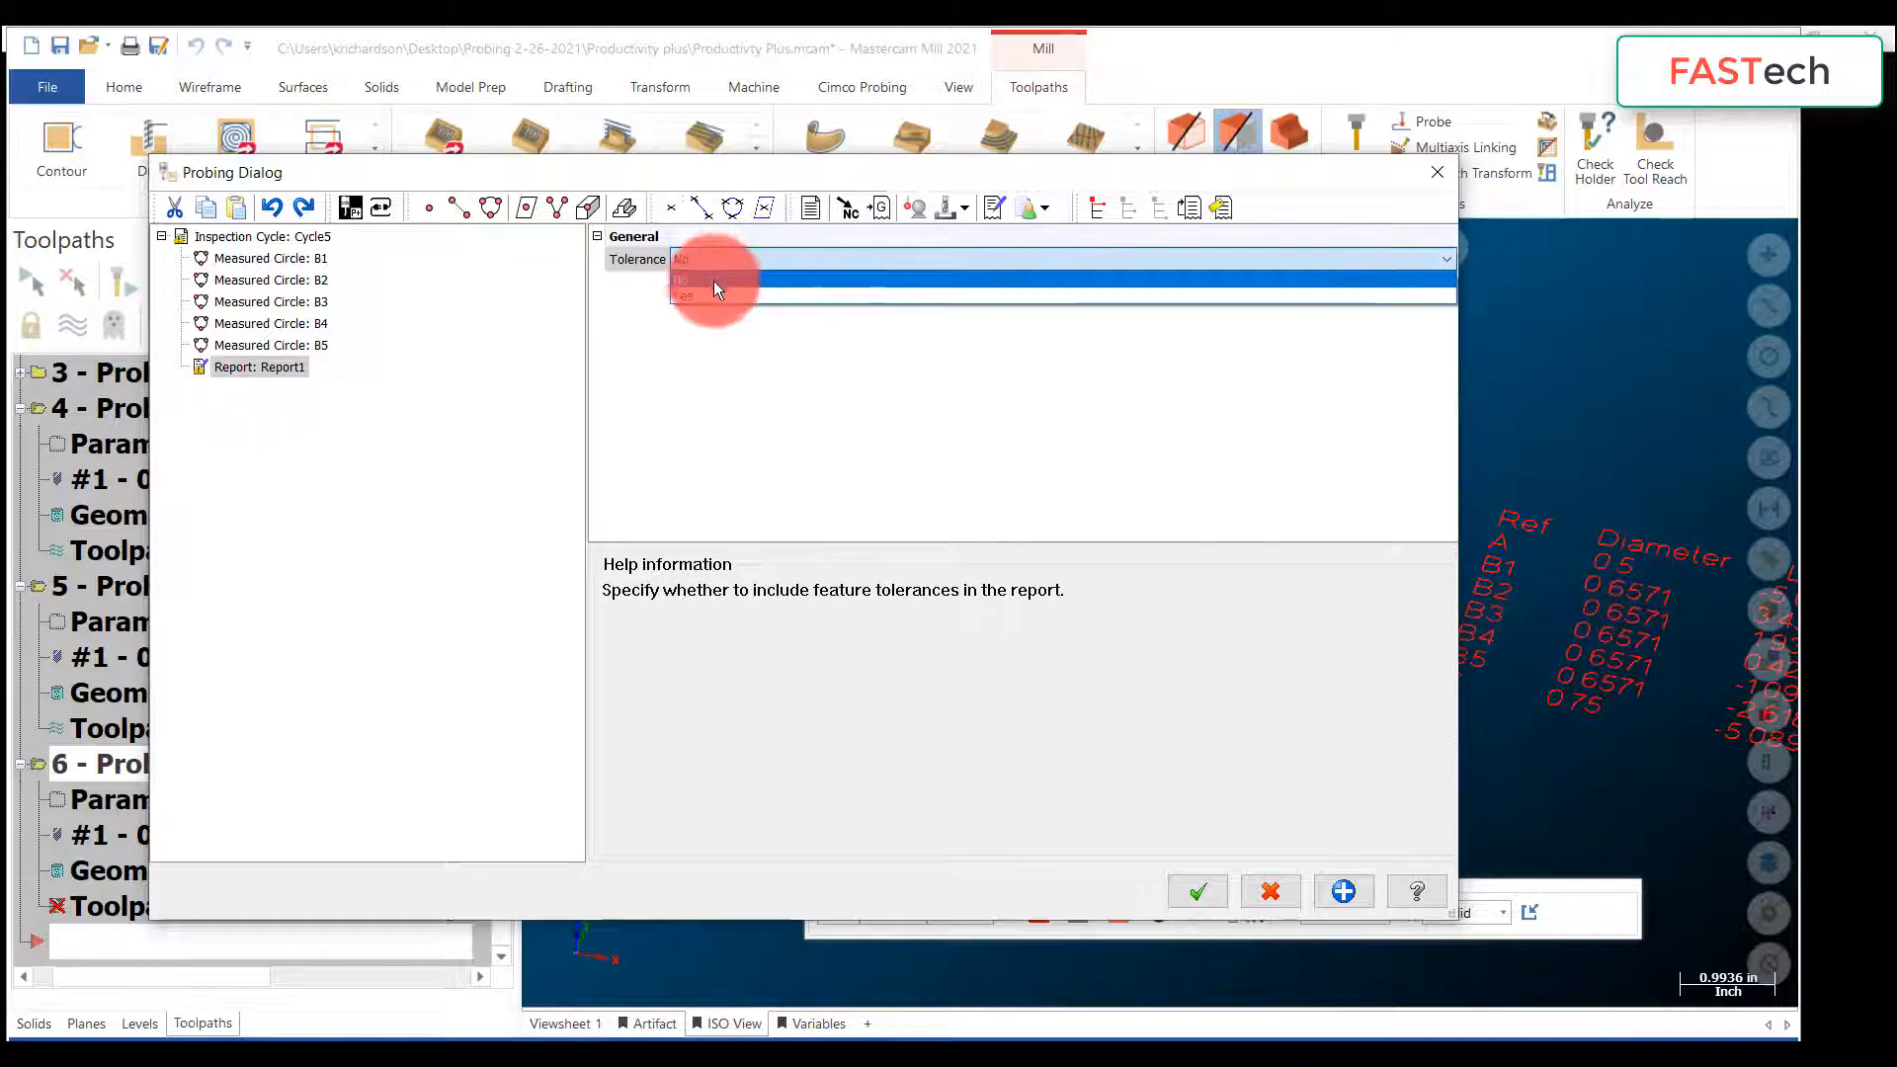
left_click(710, 294)
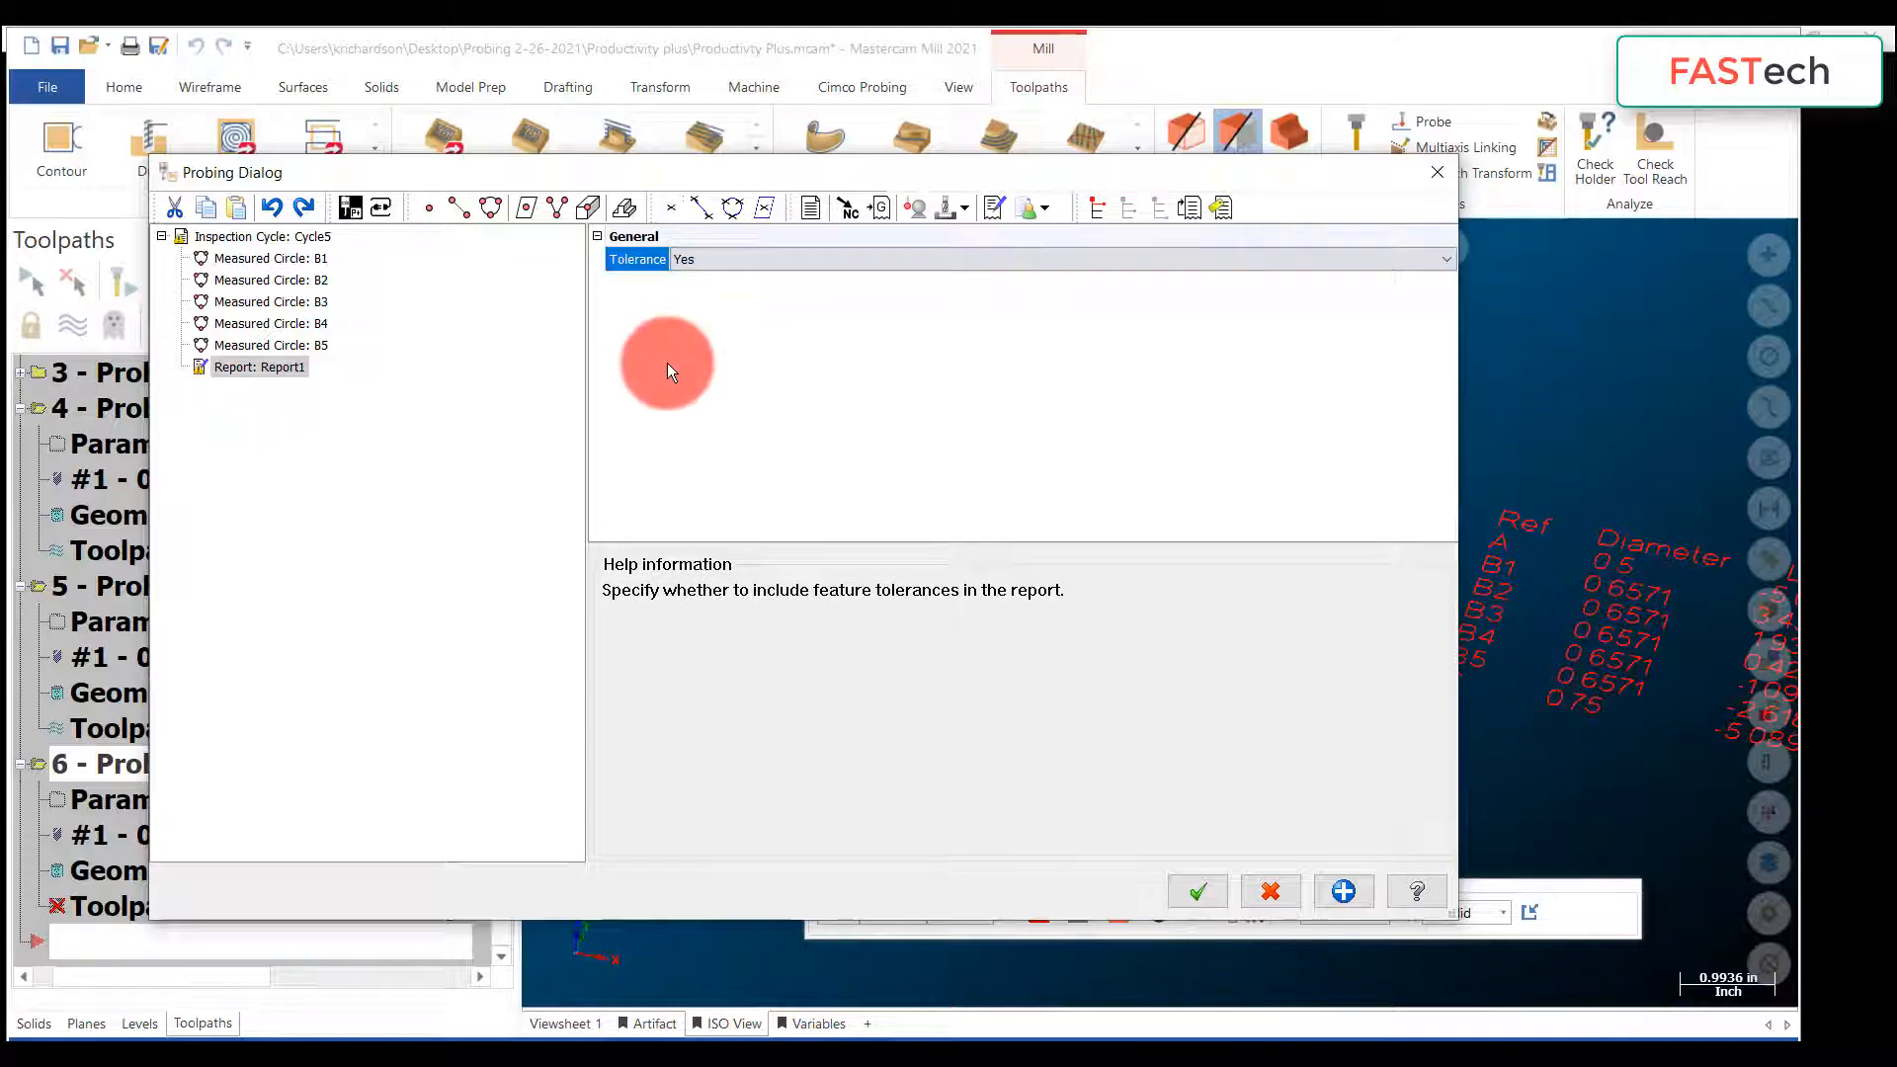
Step: Add the measured circles B1 to B5 to Report1 as references and accept the inspection cycle
left_click(277, 259)
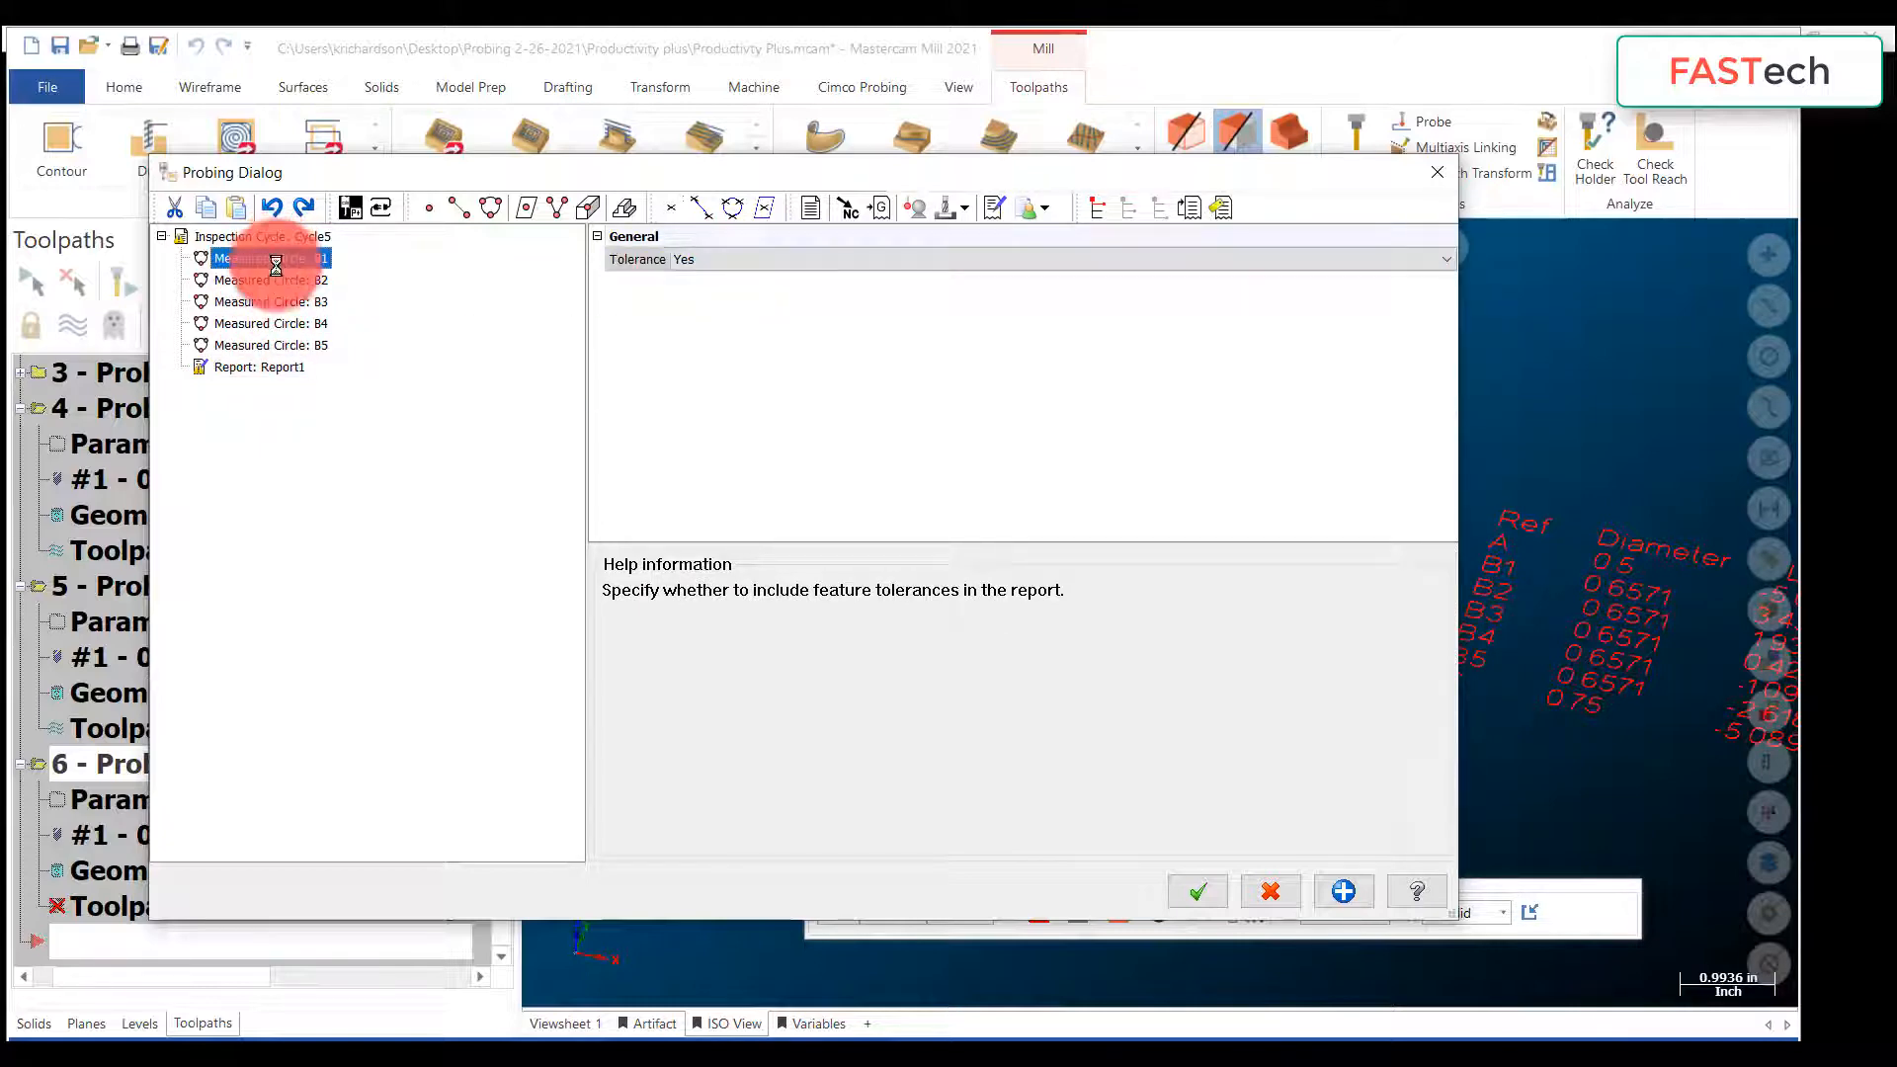
left_click(284, 341, "shift")
left_click_drag(265, 259, 276, 368)
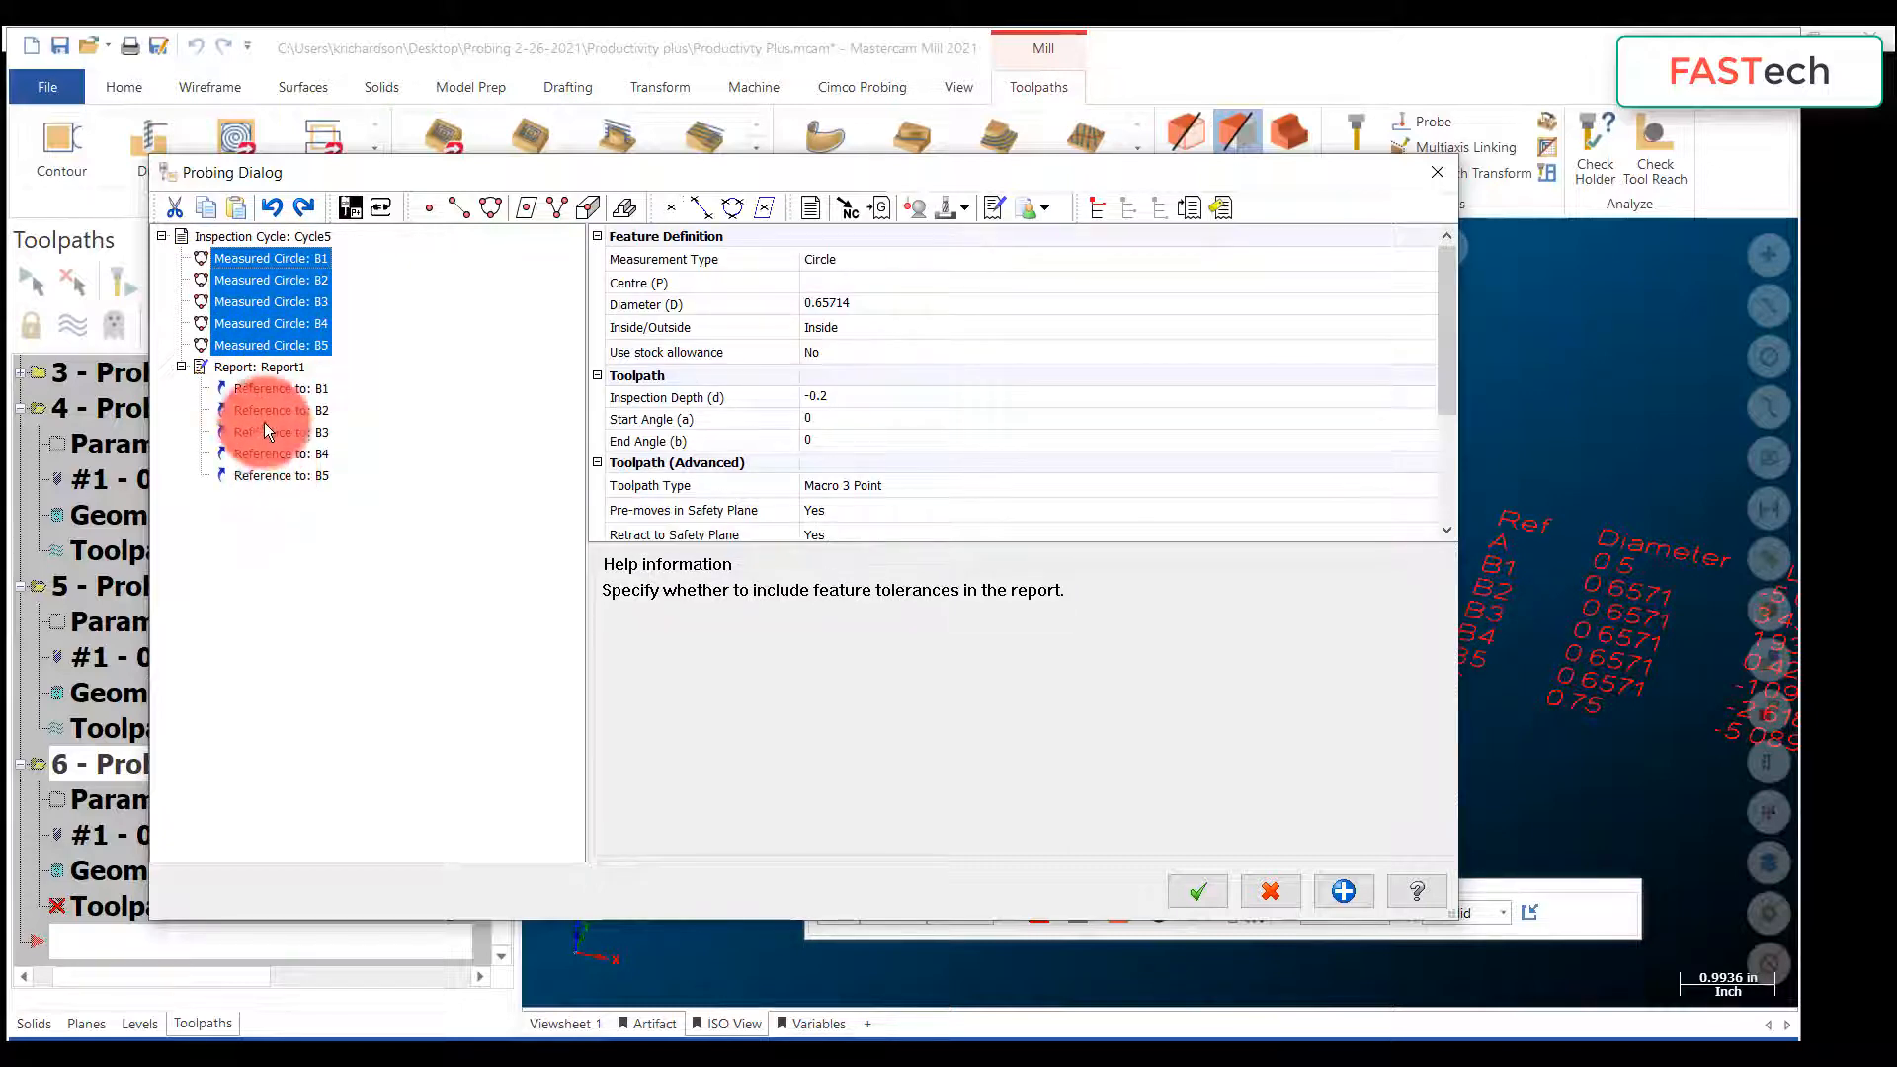
left_click(1208, 888)
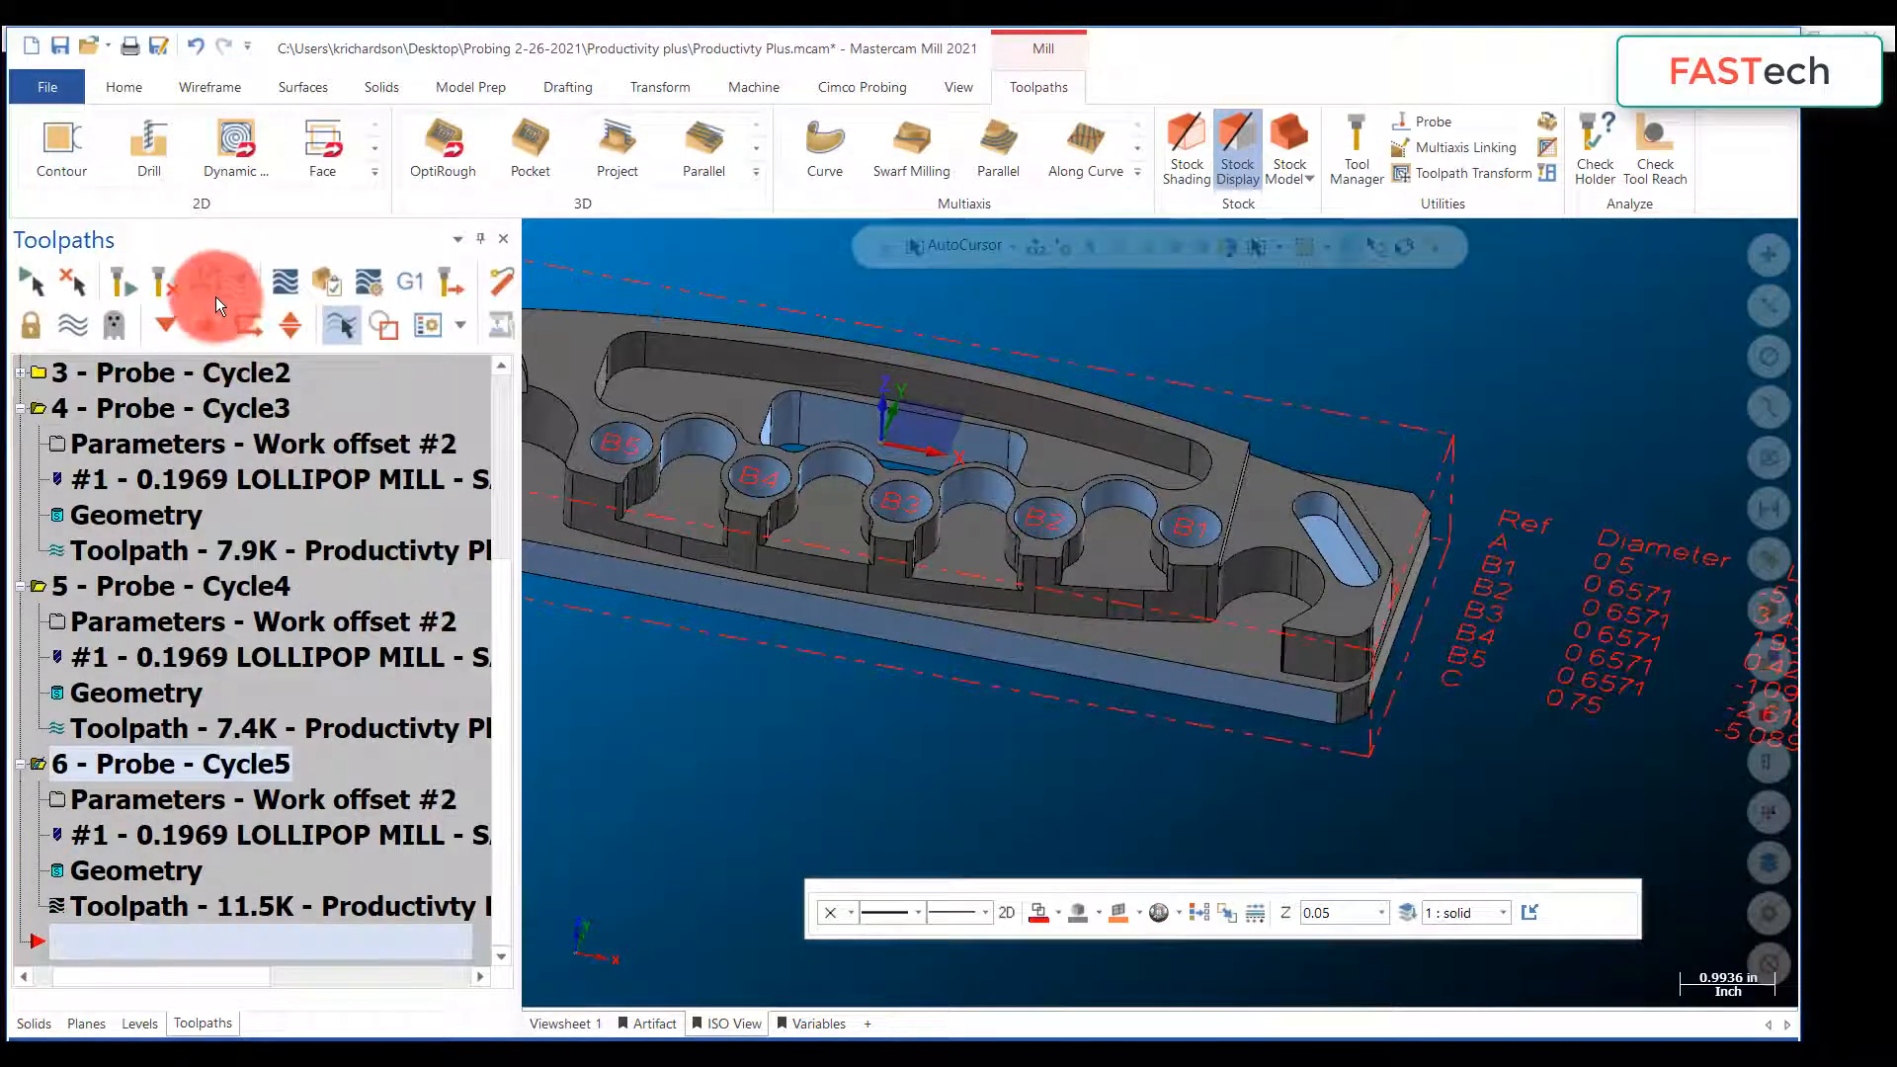
Step: Backplot the Cycle5 probe toolpath to review the probing moves on the labelled holes
left_click(279, 283)
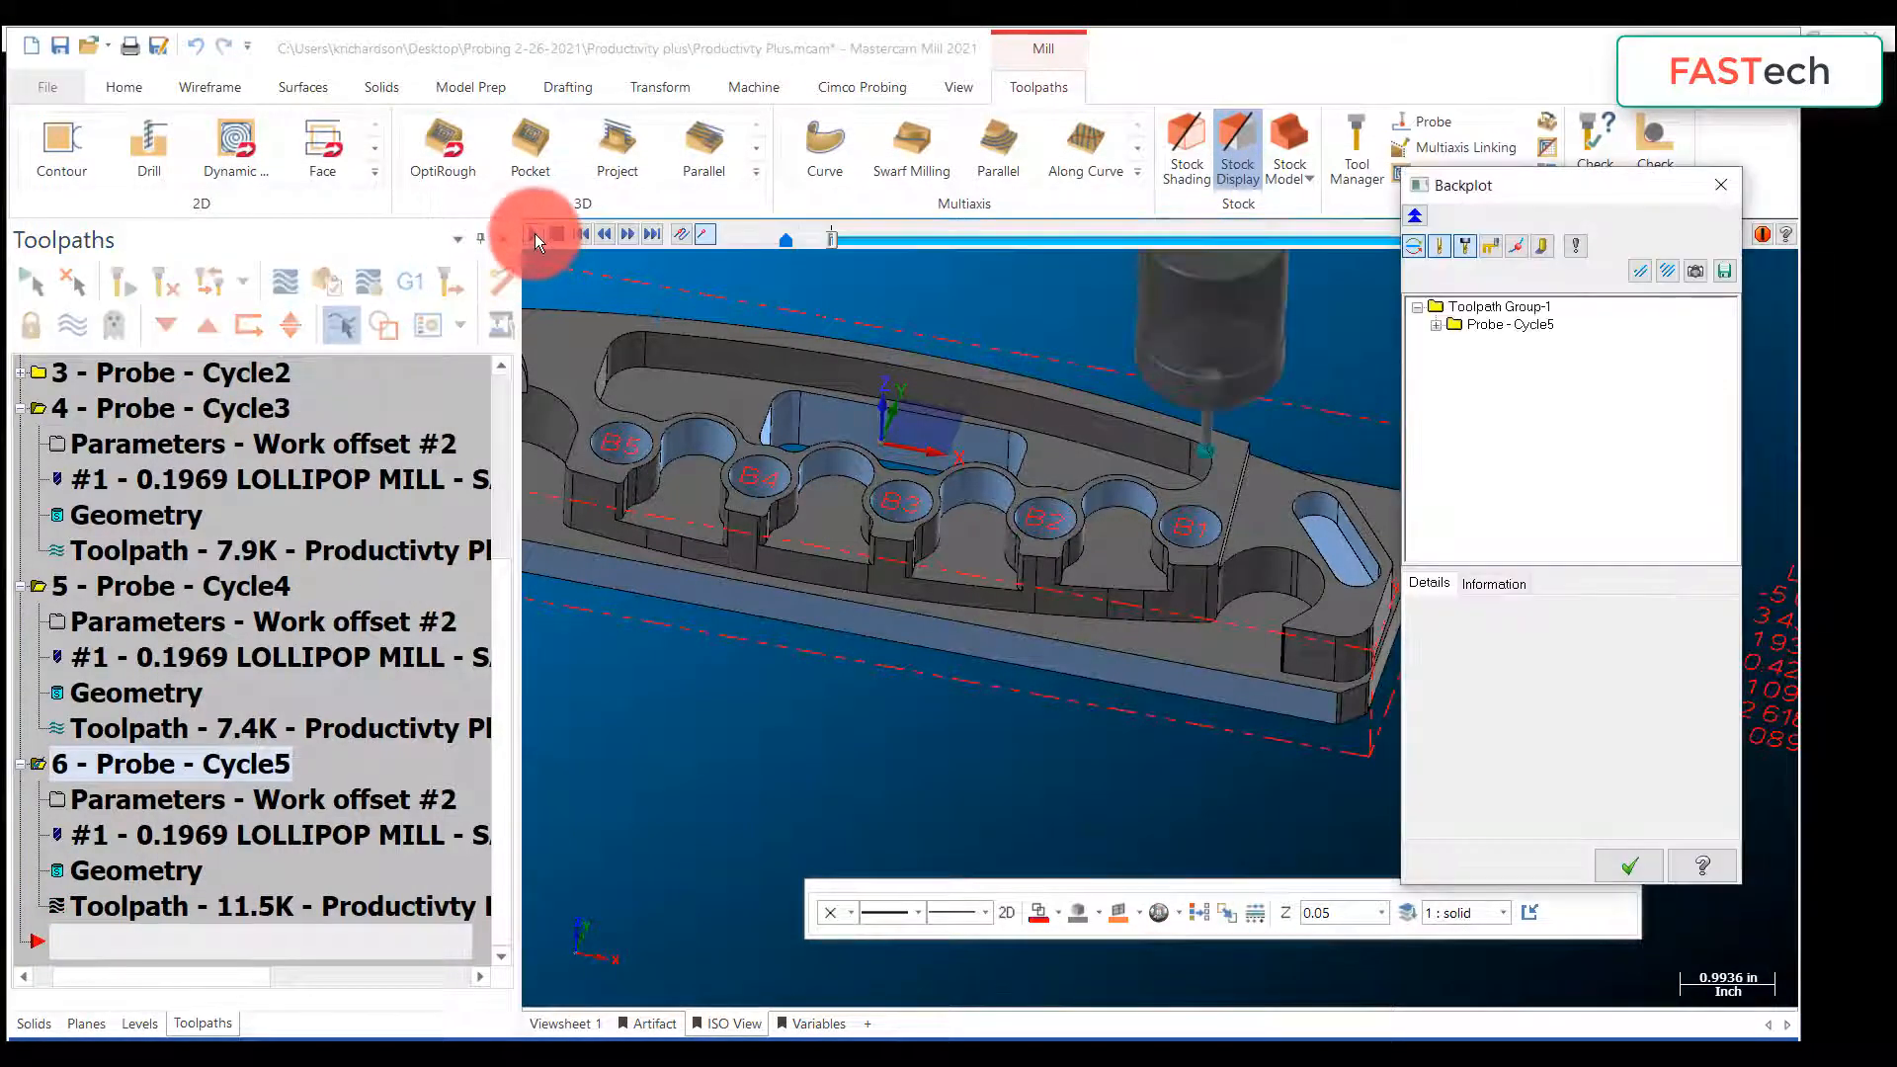
left_click(532, 234)
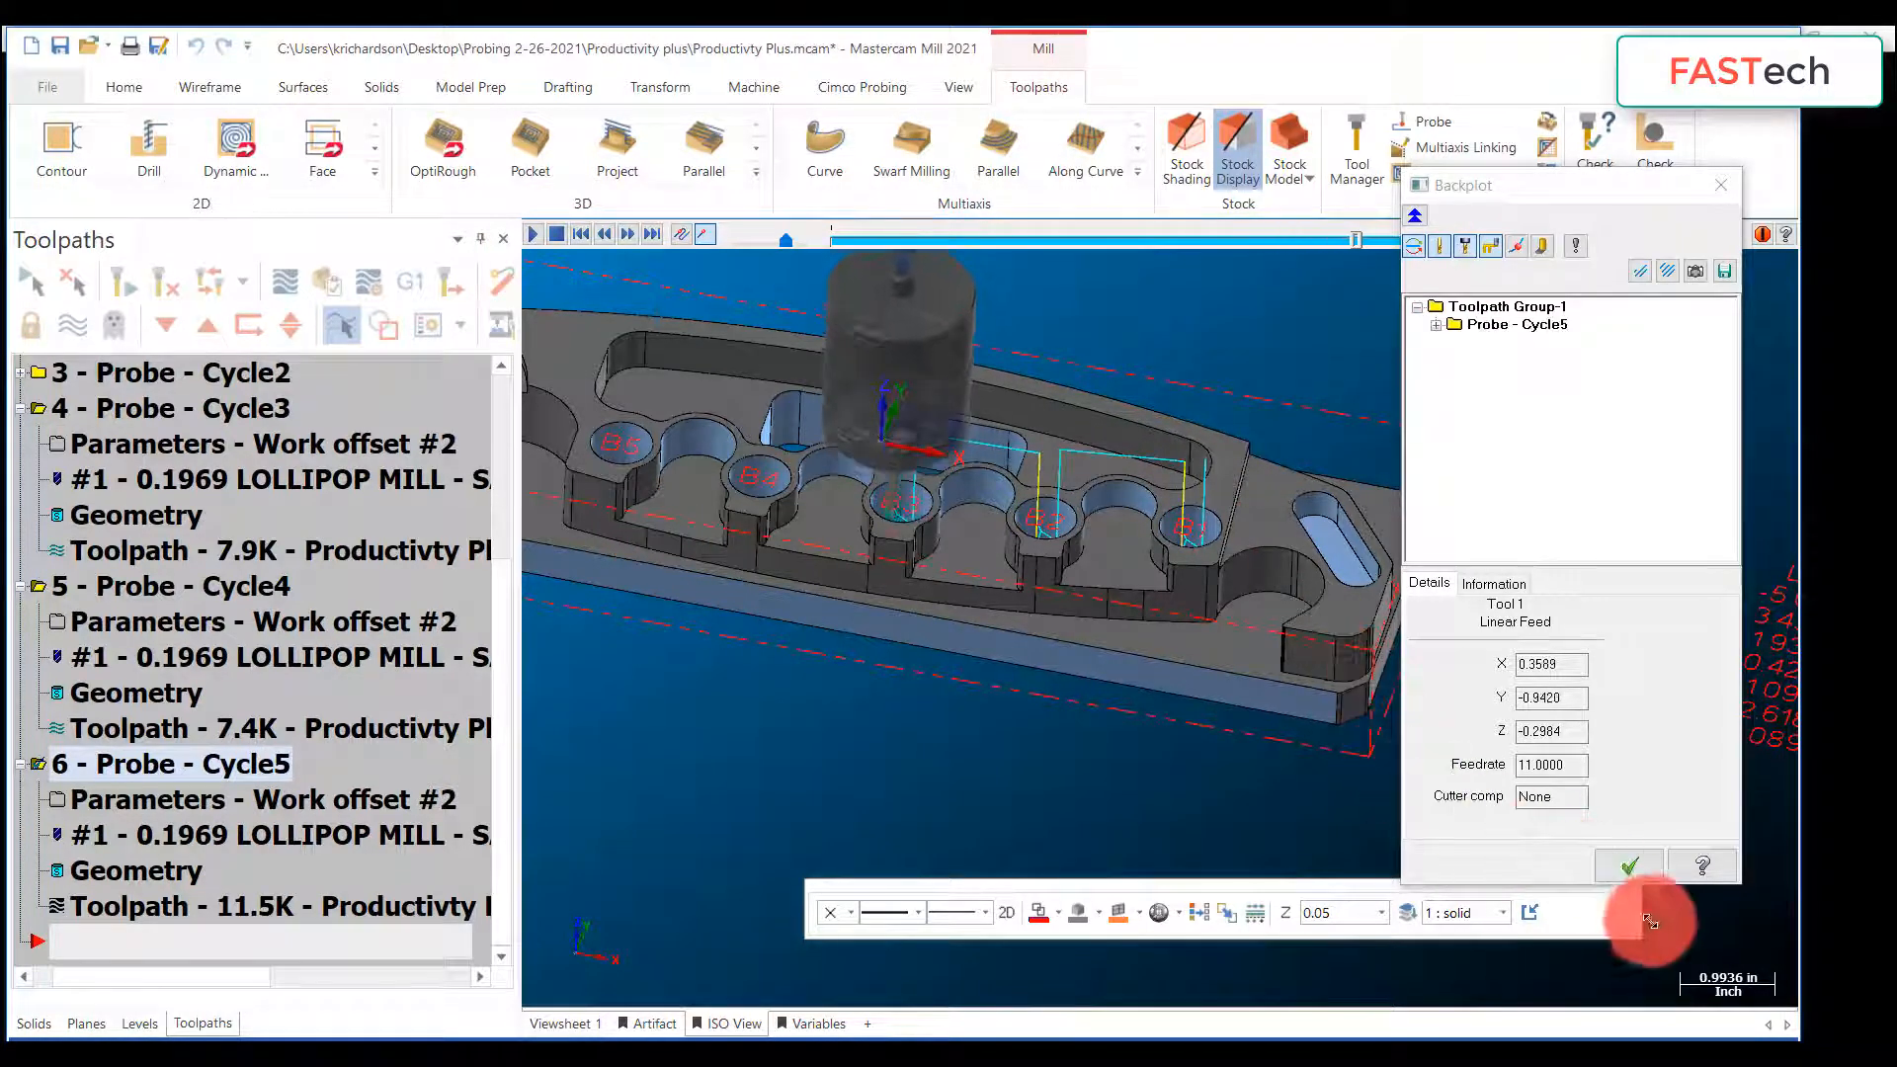
left_click(1648, 870)
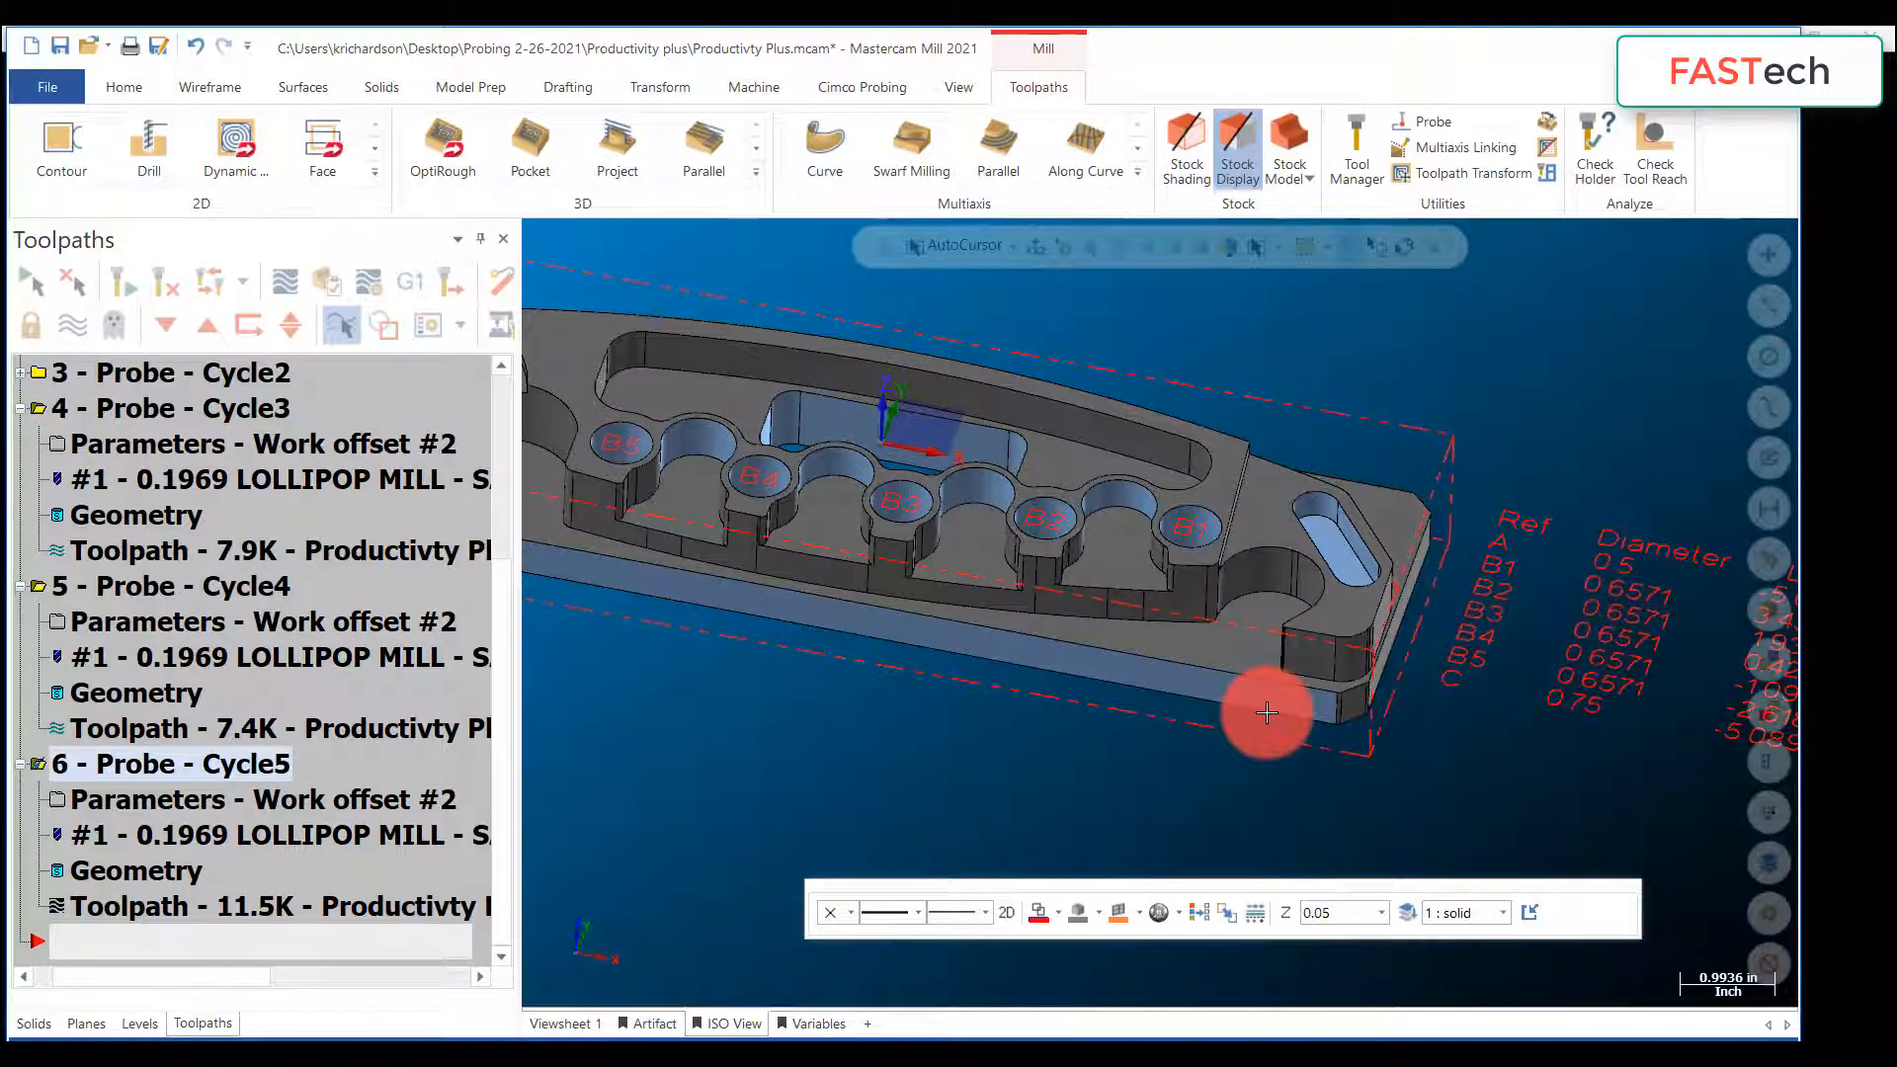
Step: Switch to File Explorer's Productivity plus folder and play PUTTY.mp4, skipping ahead to view the report output
key("alt+Tab")
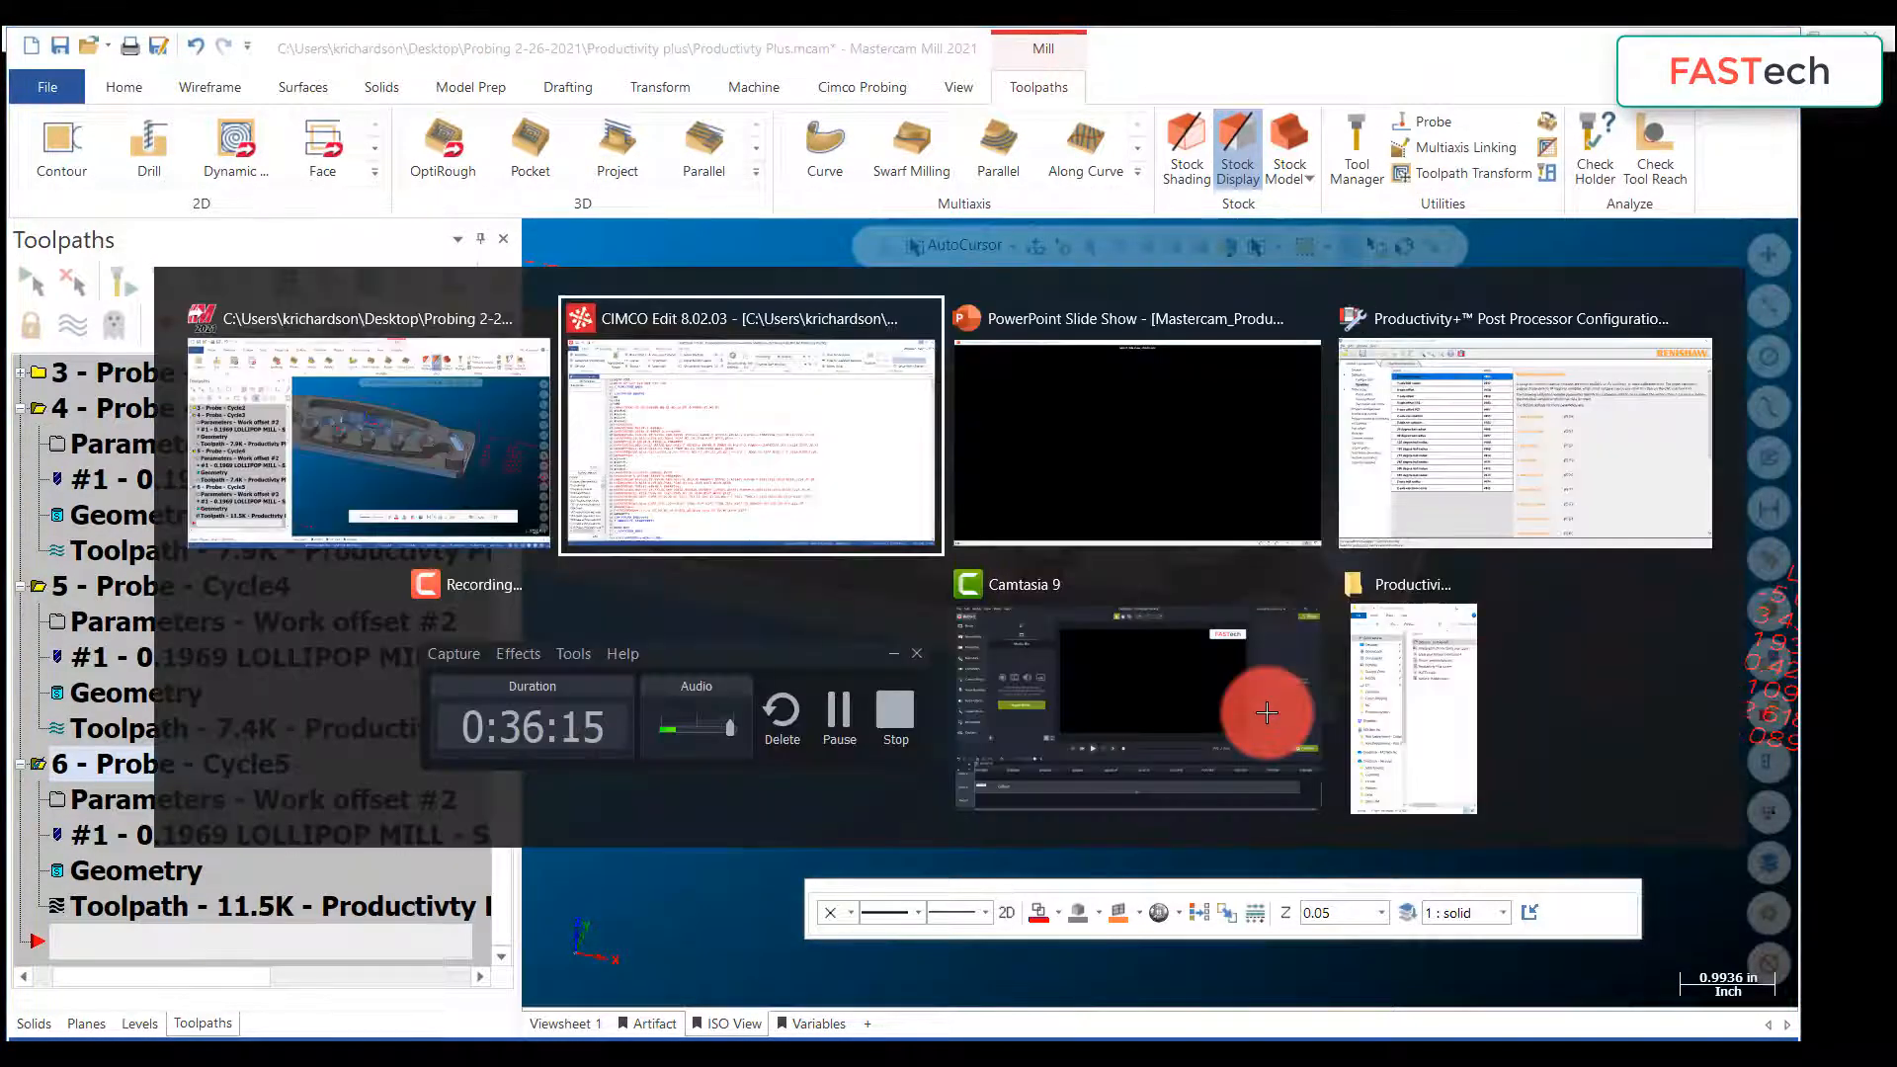
key("alt+Tab")
key("alt+Tab")
key("alt+Tab")
key("alt+Tab")
key("alt+Tab")
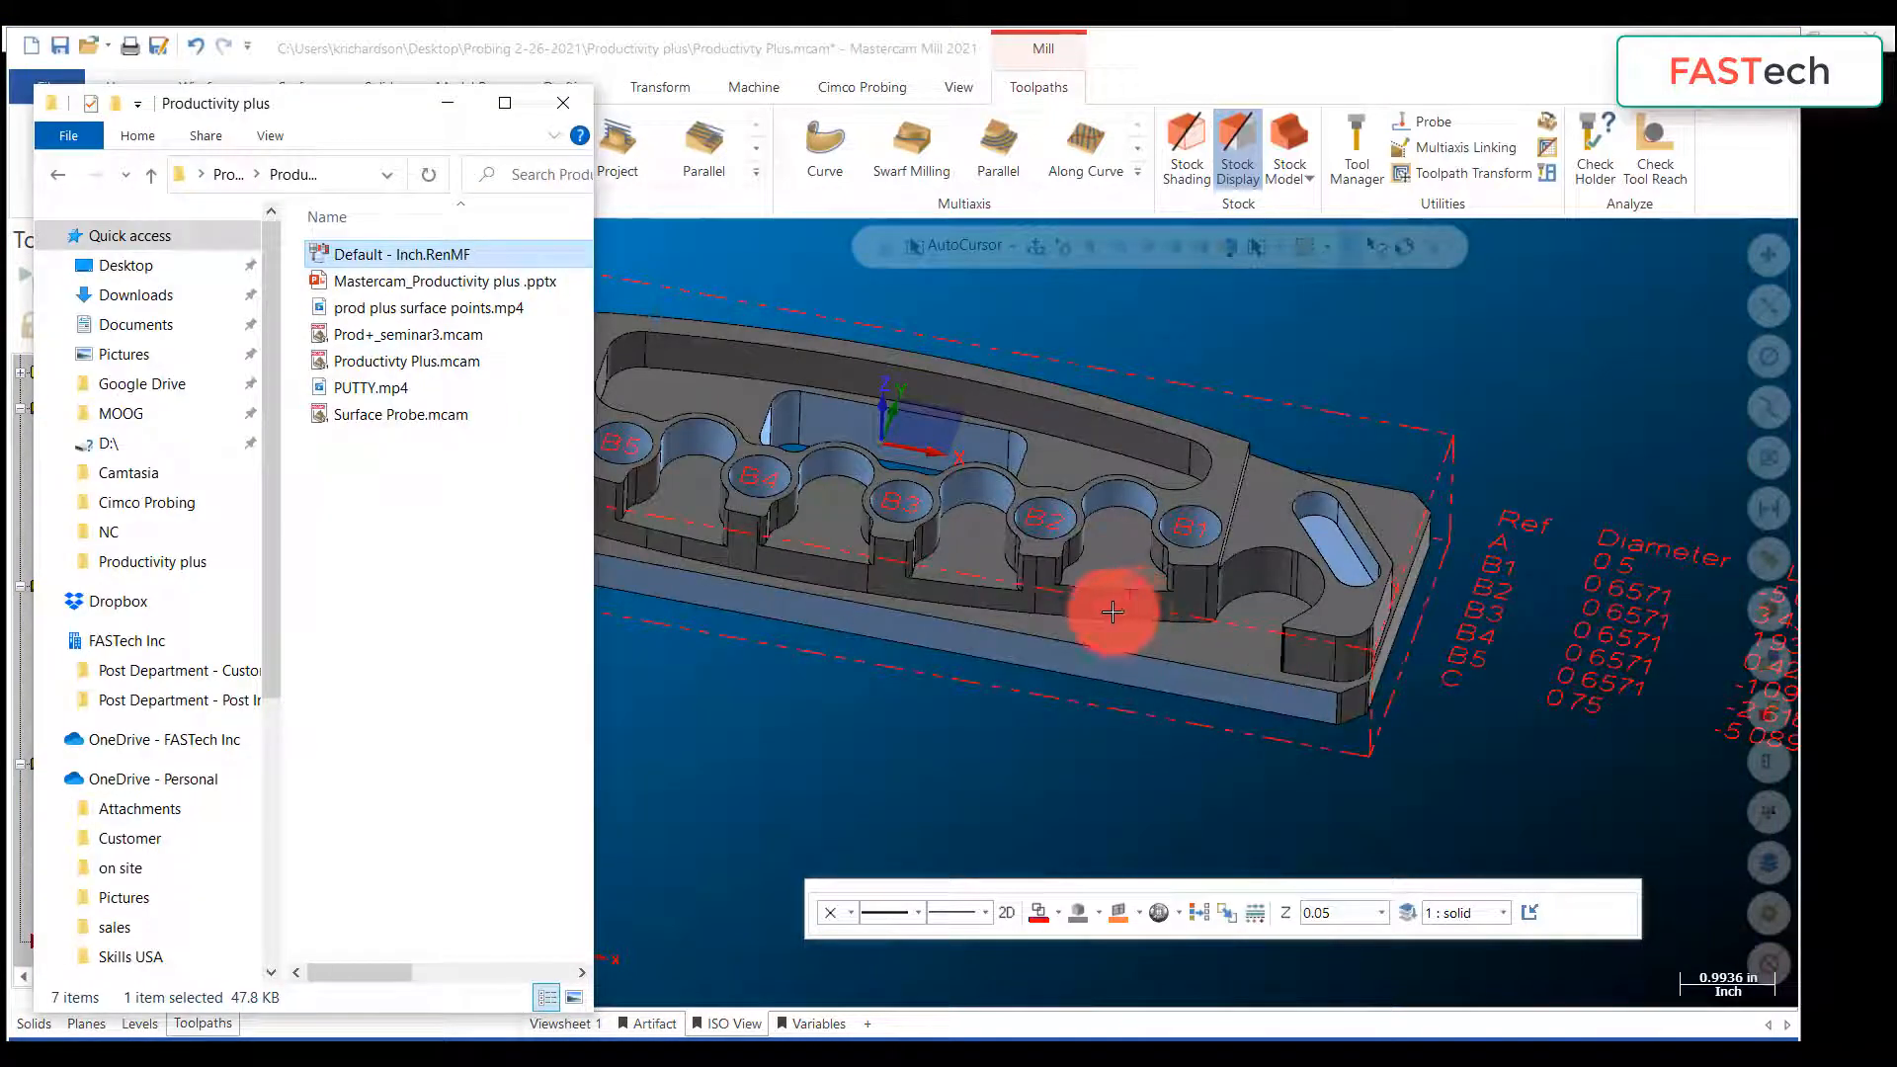
left_click_drag(377, 98, 1032, 104)
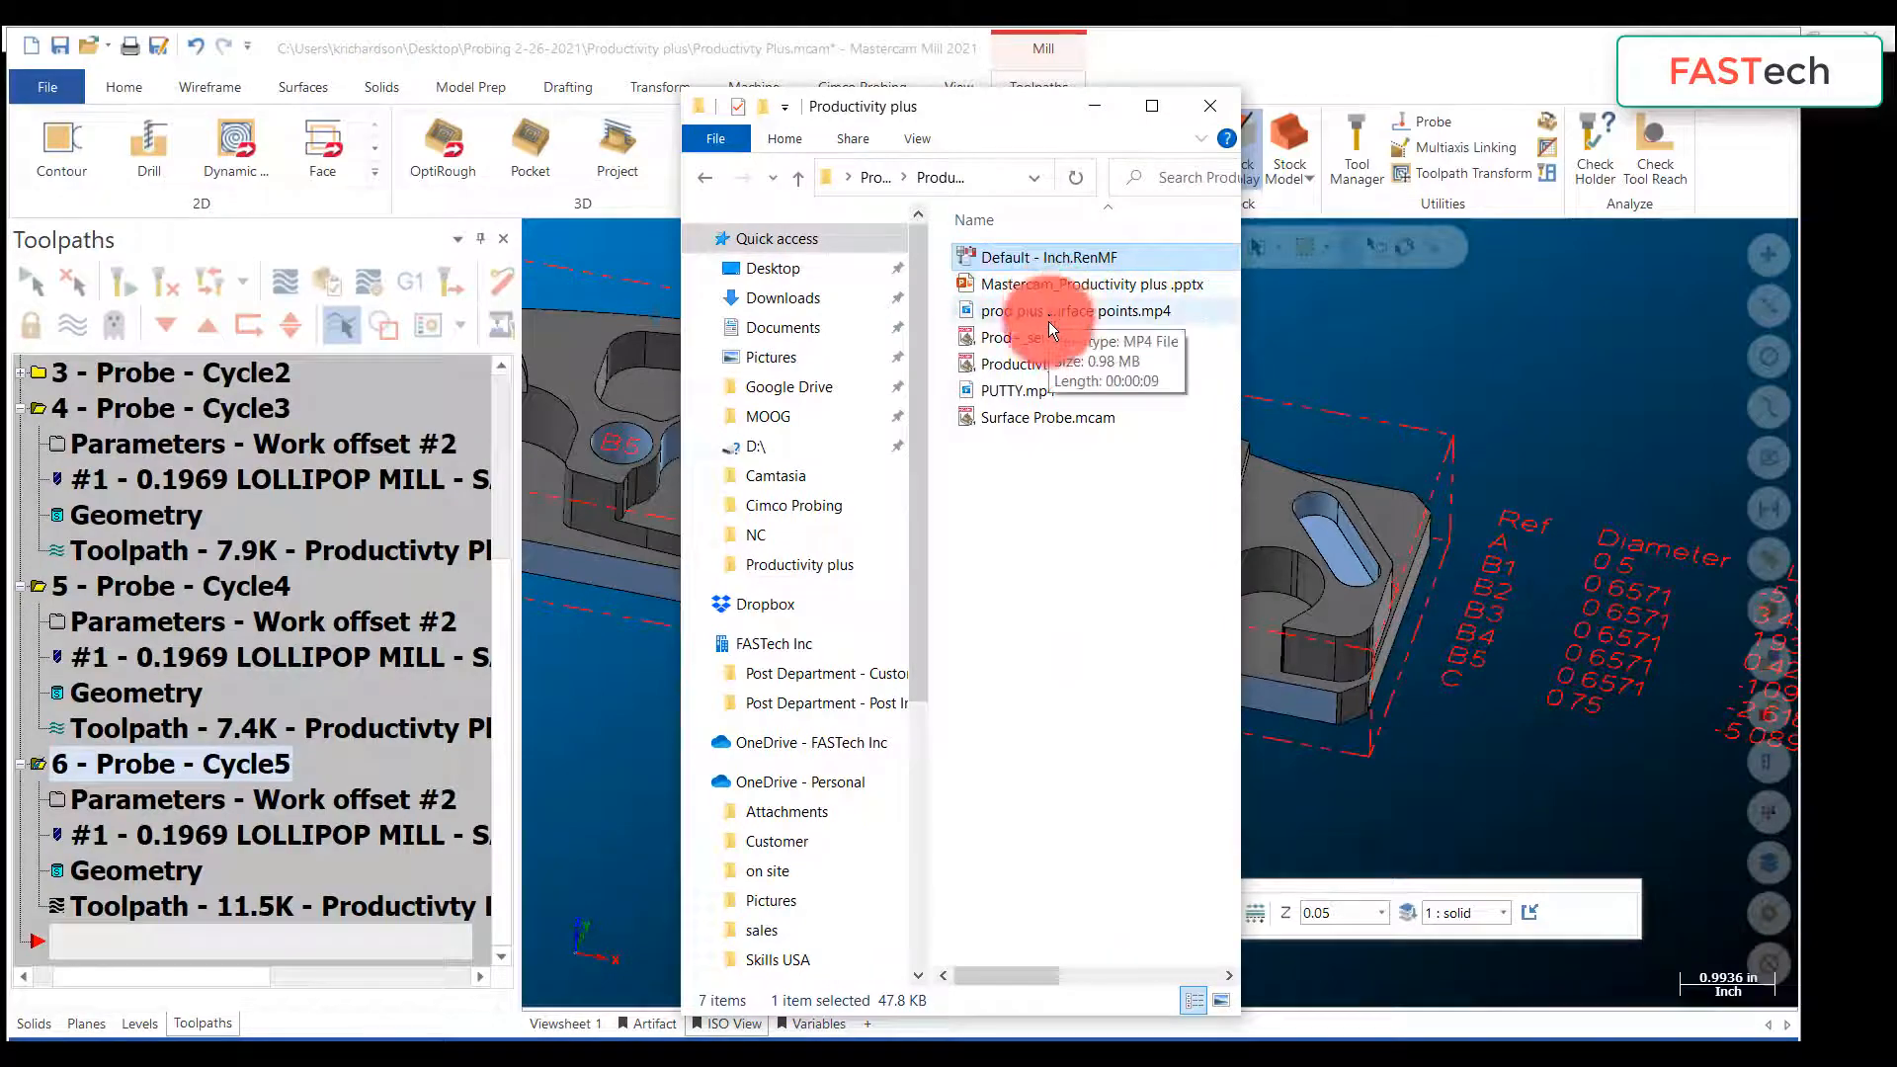
double_click(993, 394)
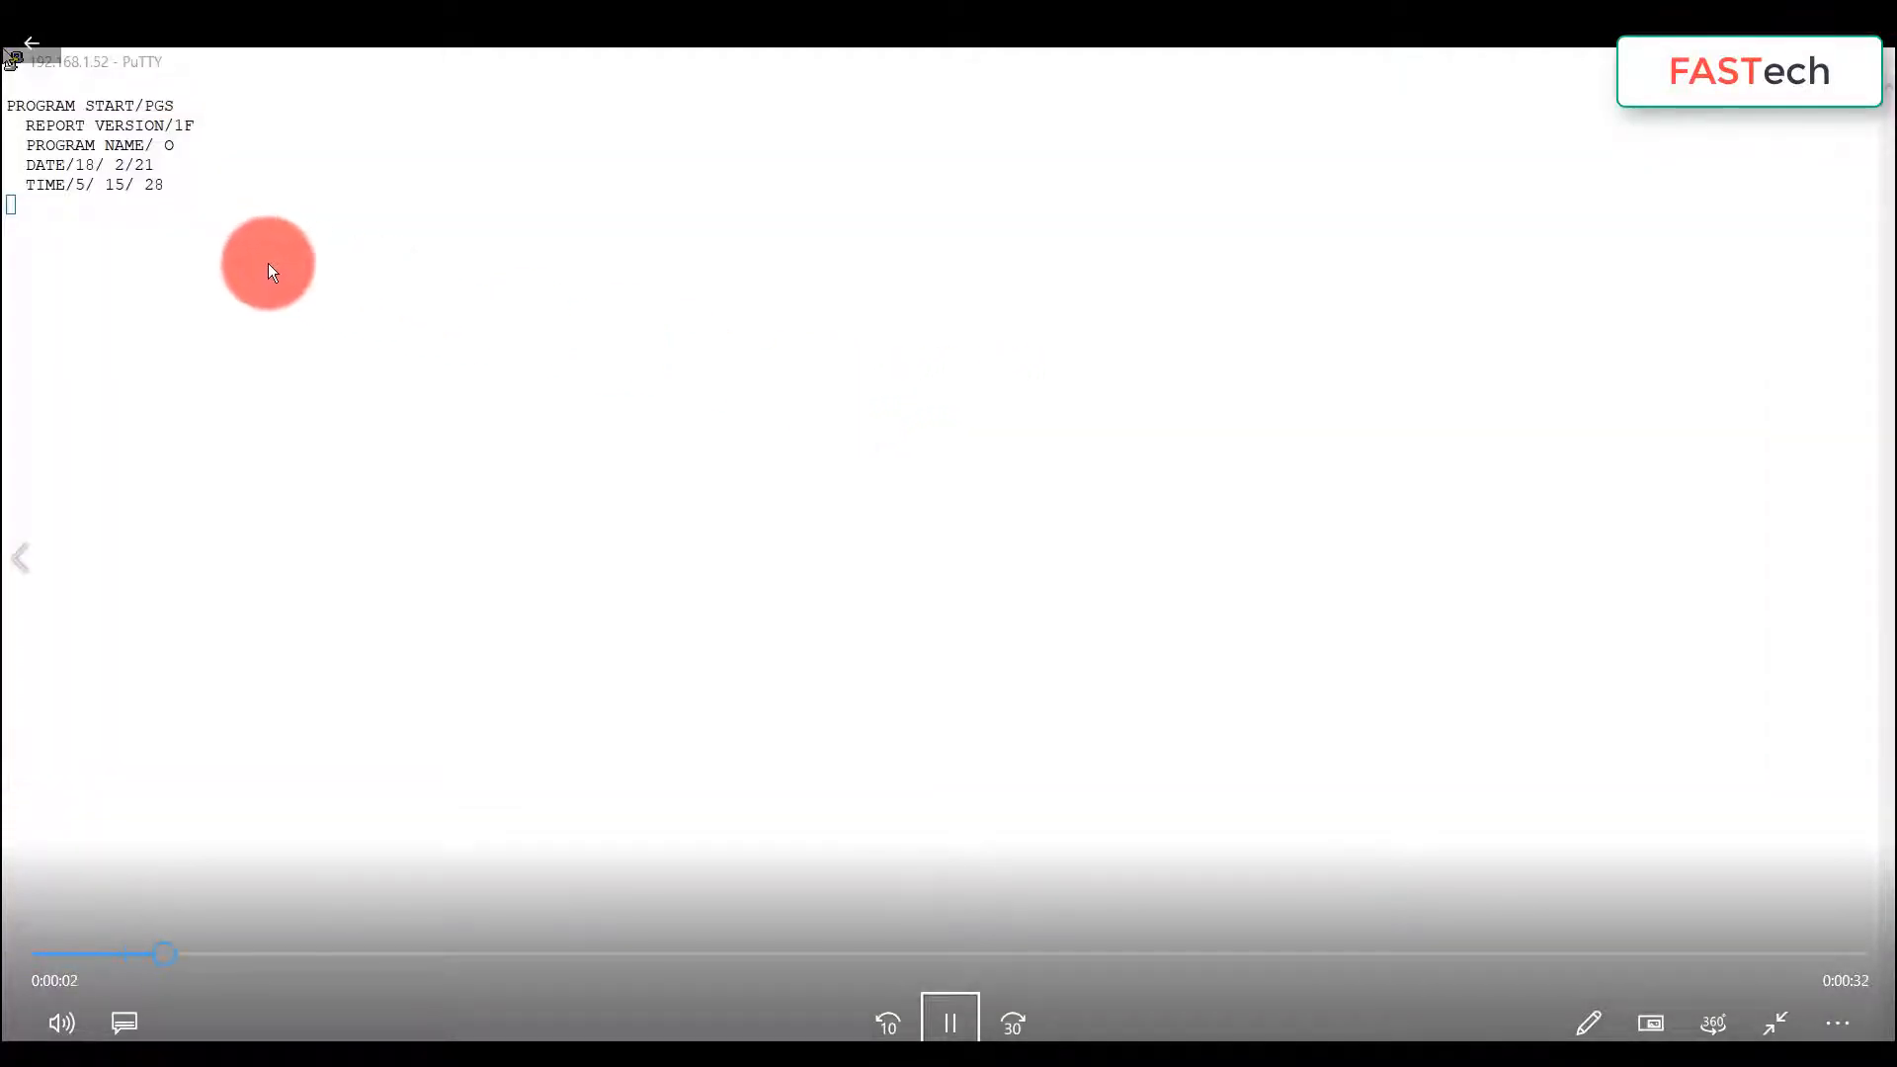
left_click_drag(267, 953, 834, 946)
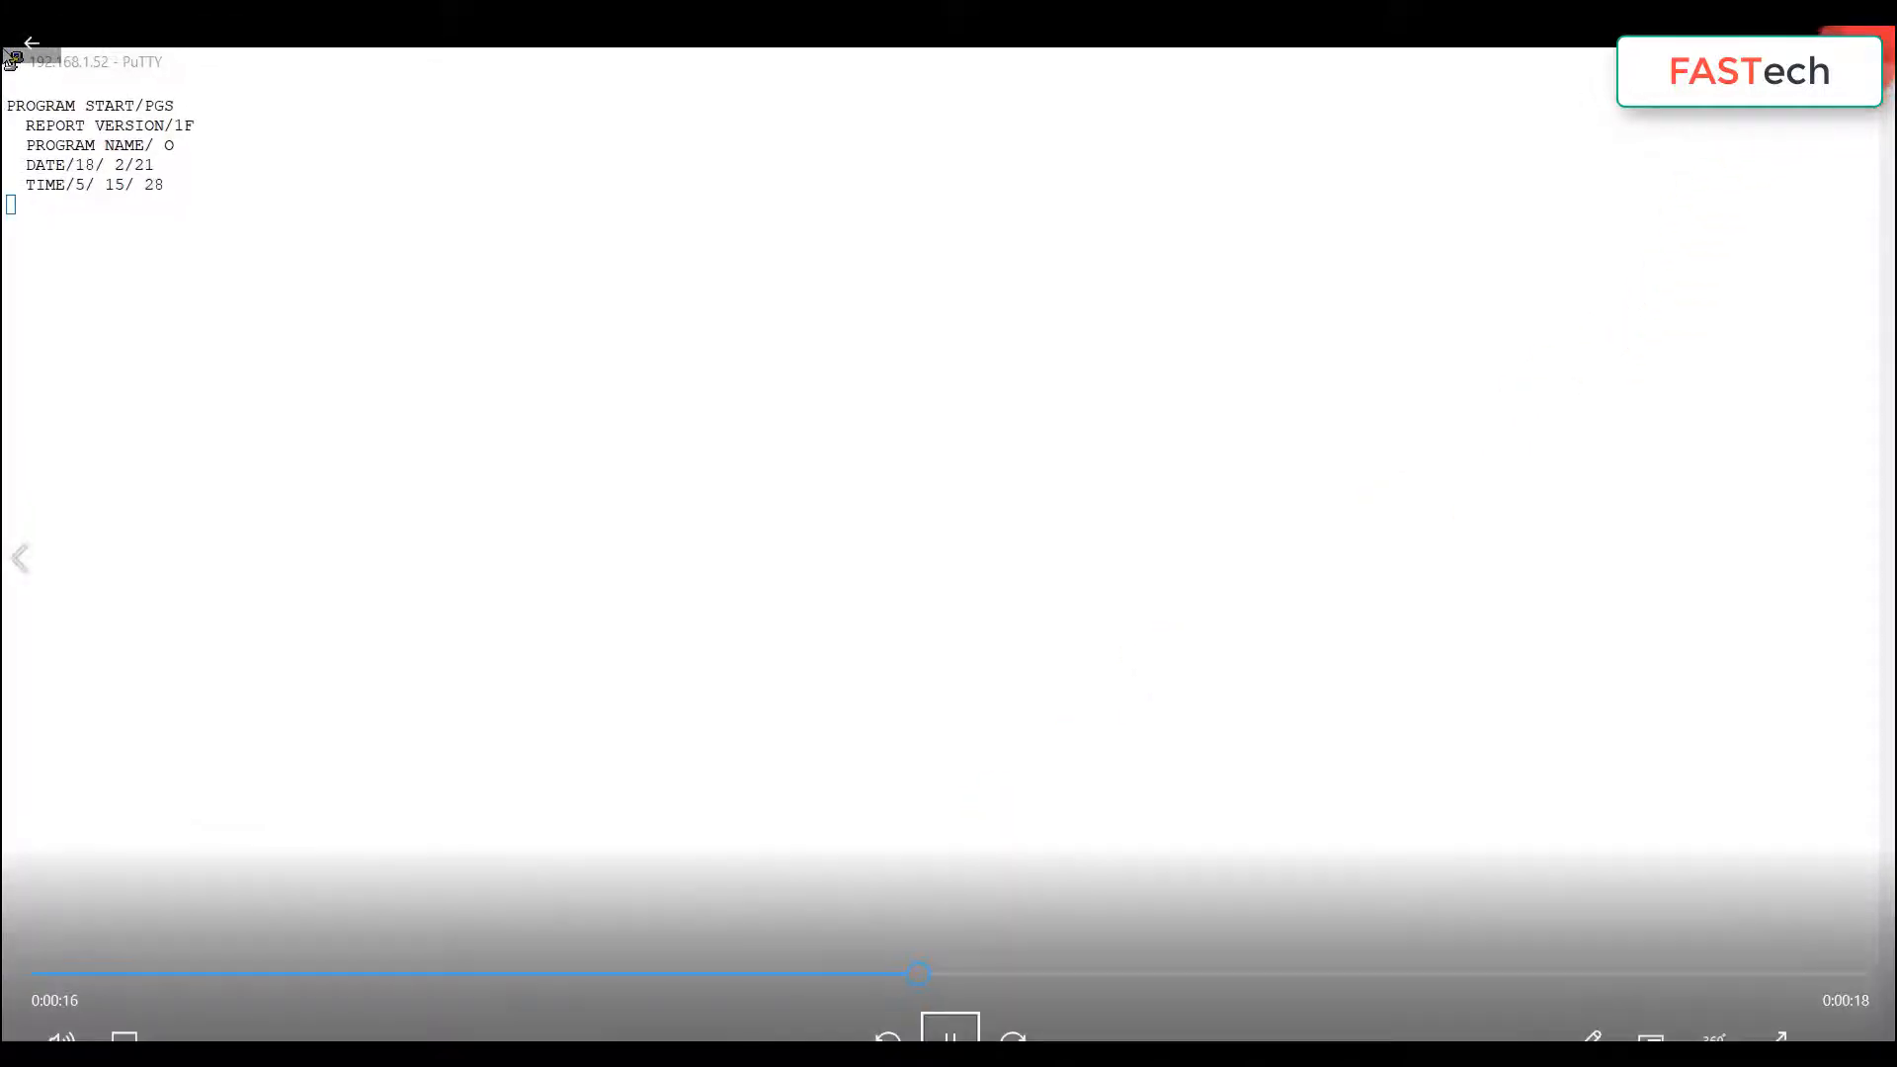
left_click(1866, 45)
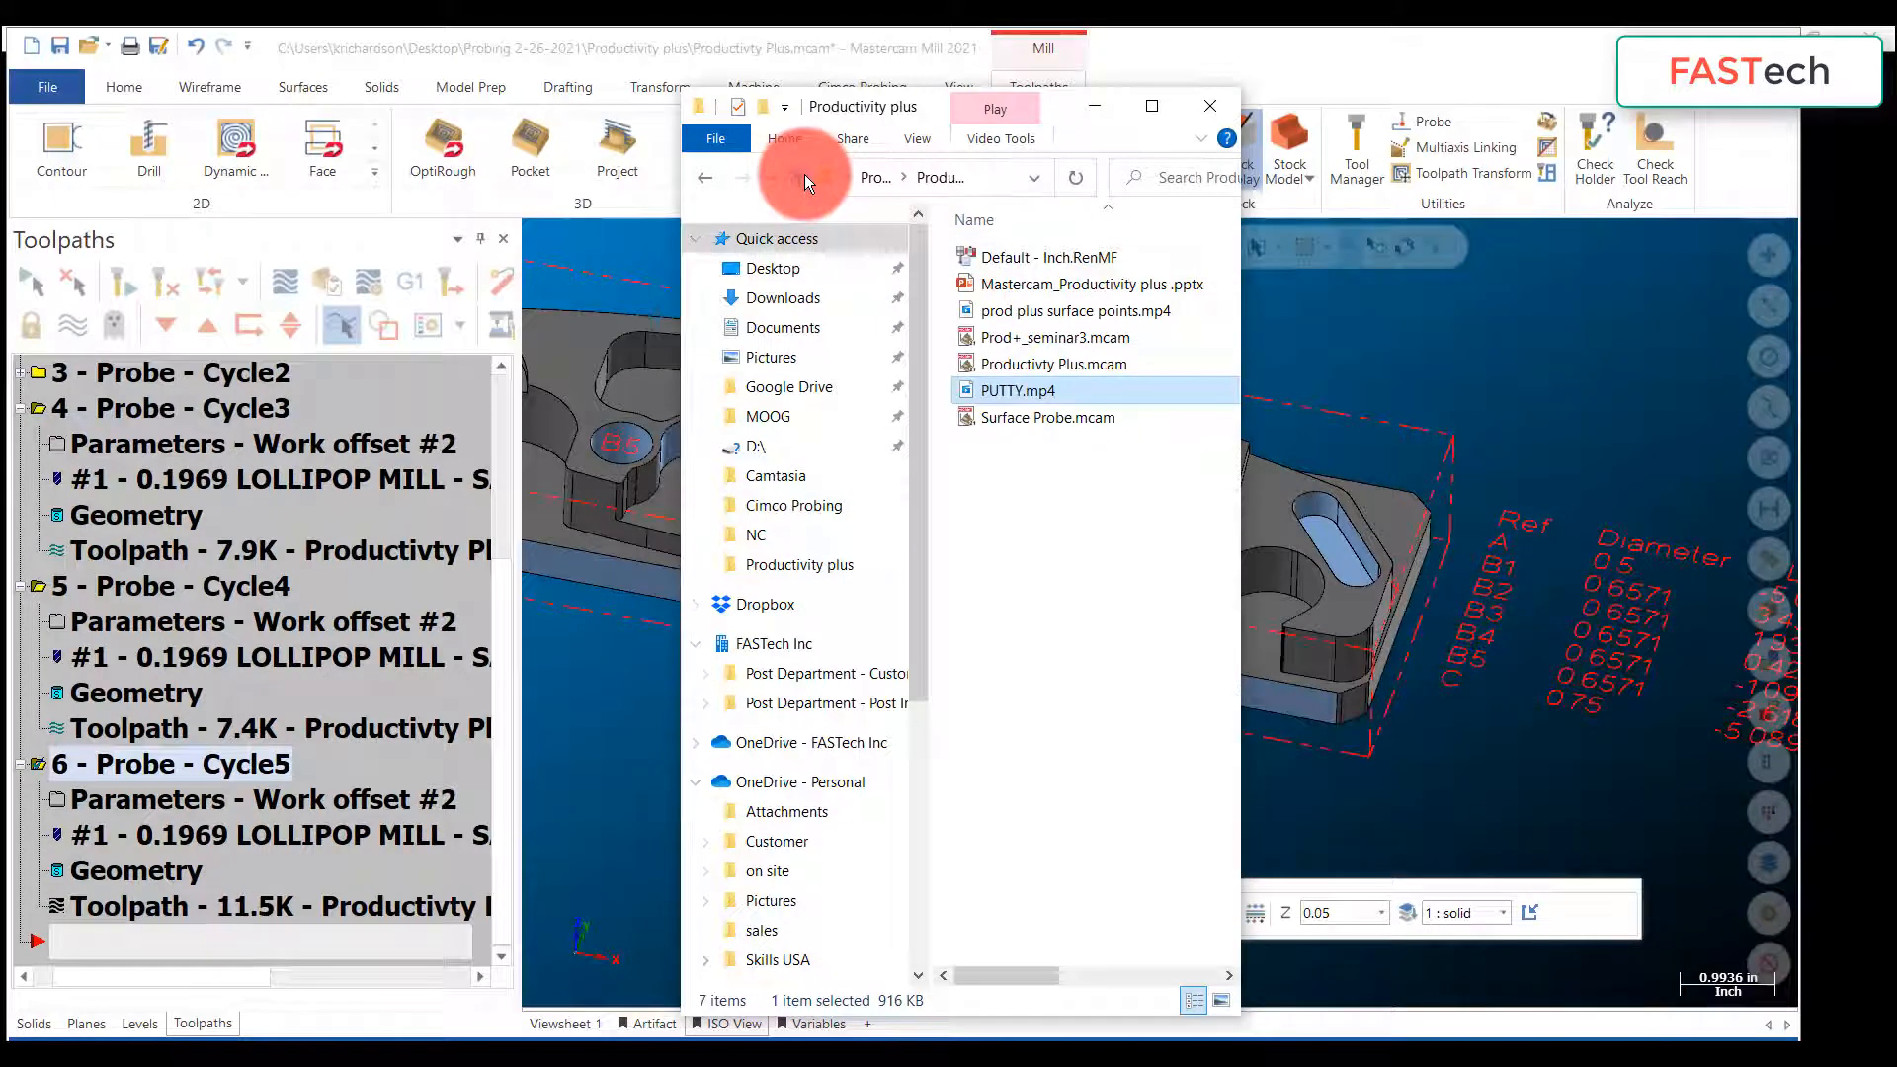
Step: Play Probe reporting.mp4 from the Cimco Probing folder to view the measurement report, and return to Mastercam
left_click(800, 175)
double_click(1010, 258)
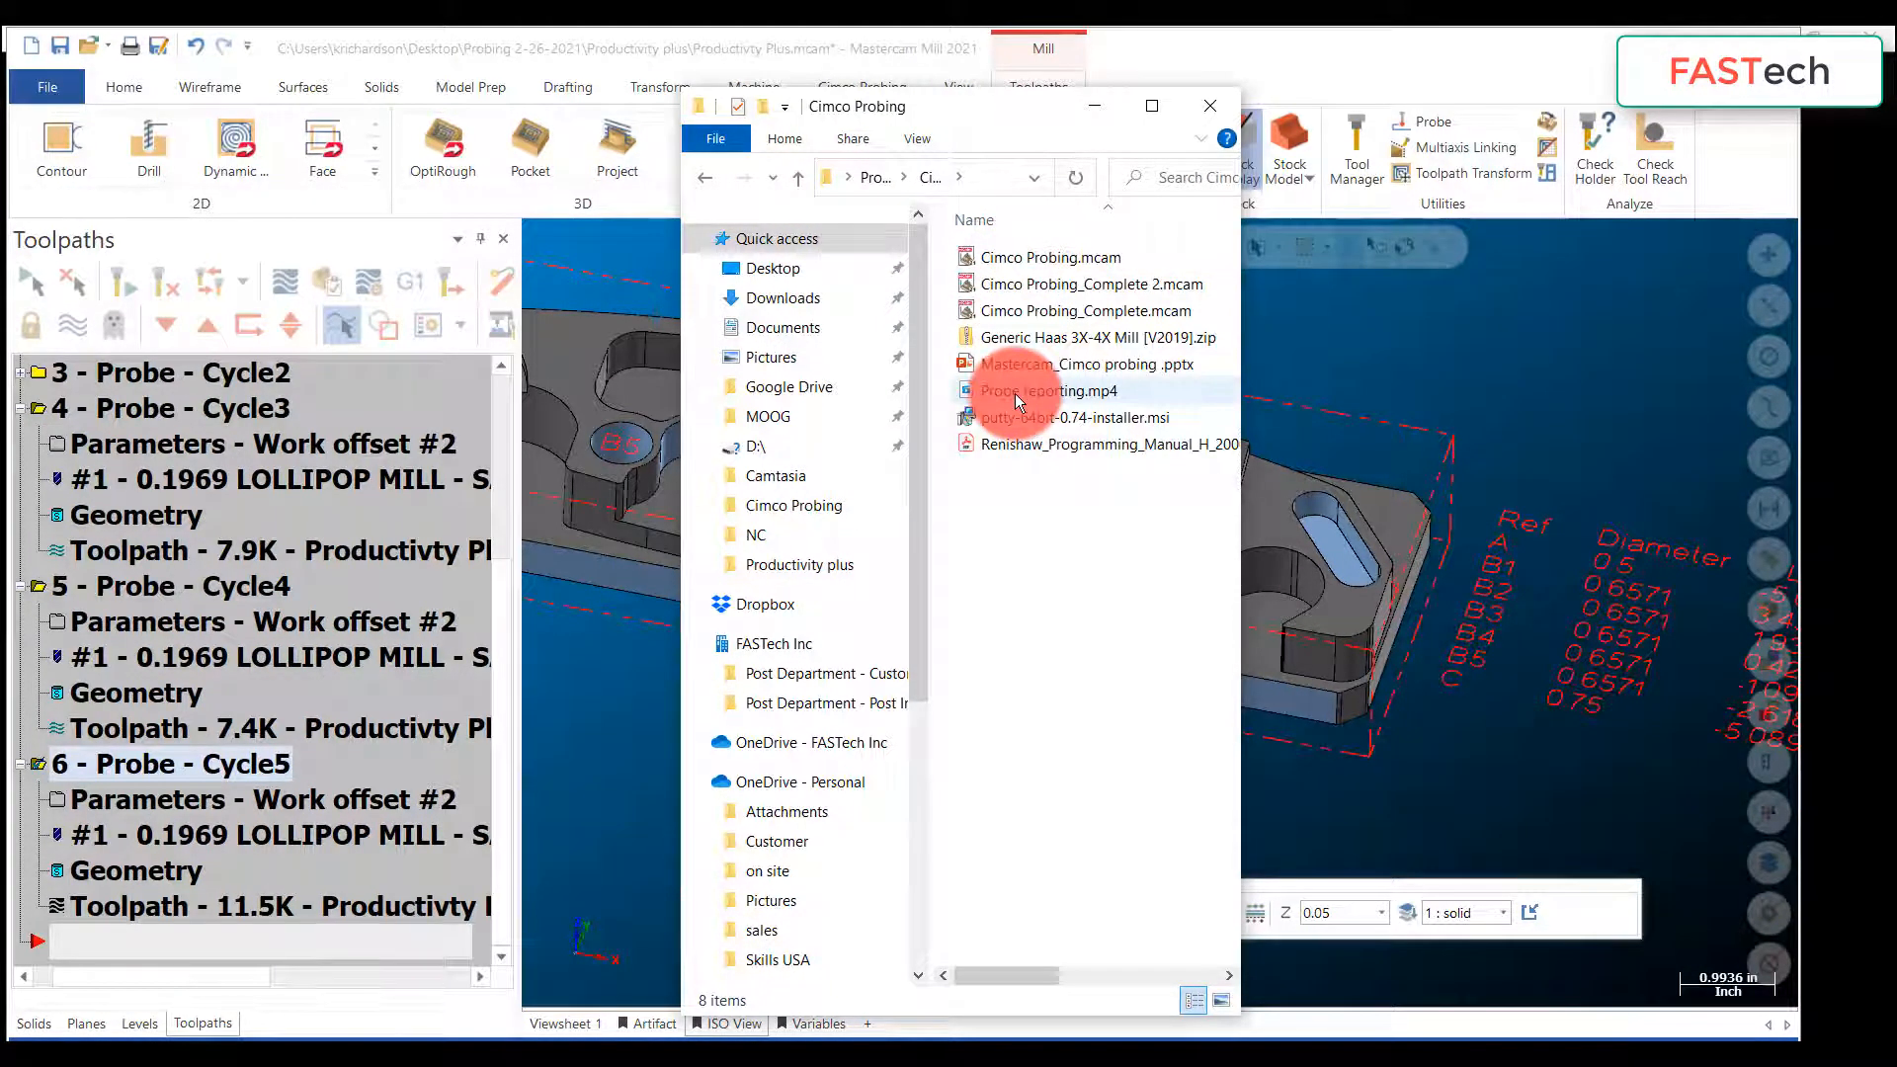
left_click(1015, 394)
double_click(1016, 391)
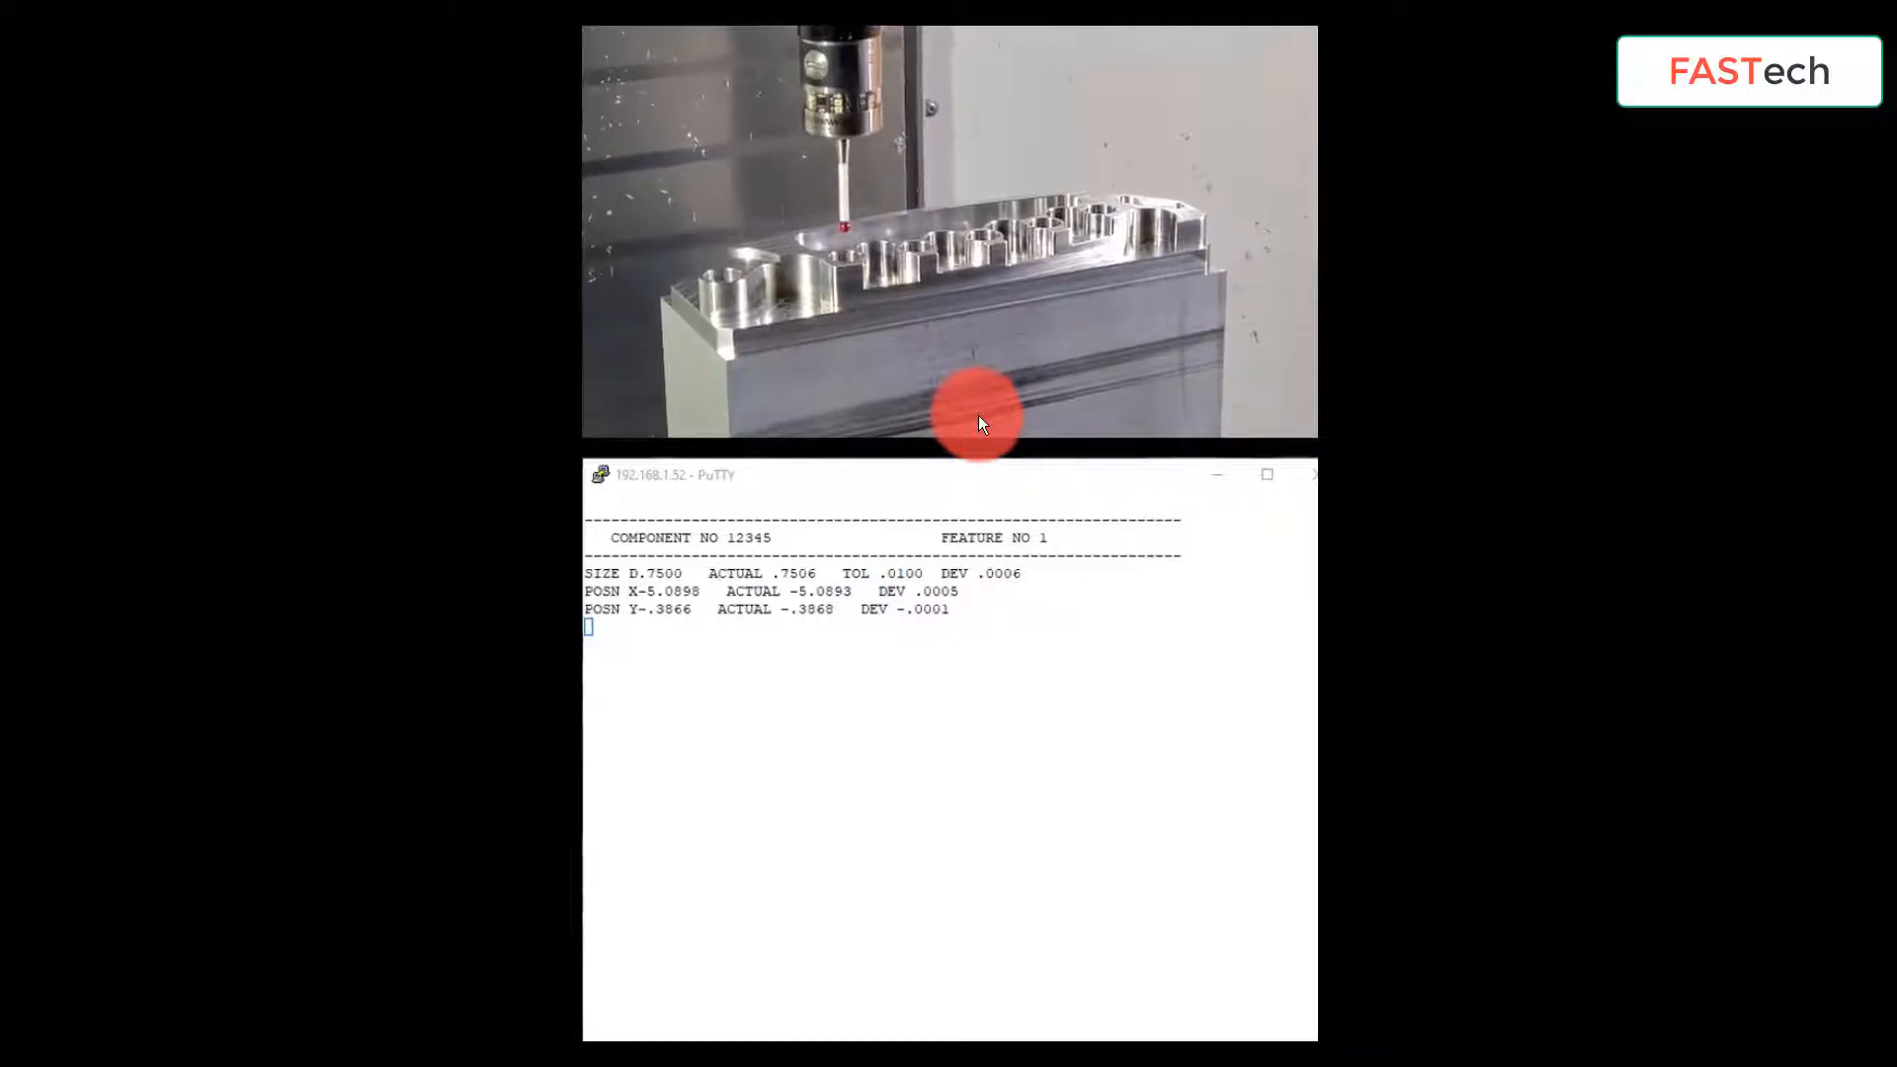
mouse_move(1065, 399)
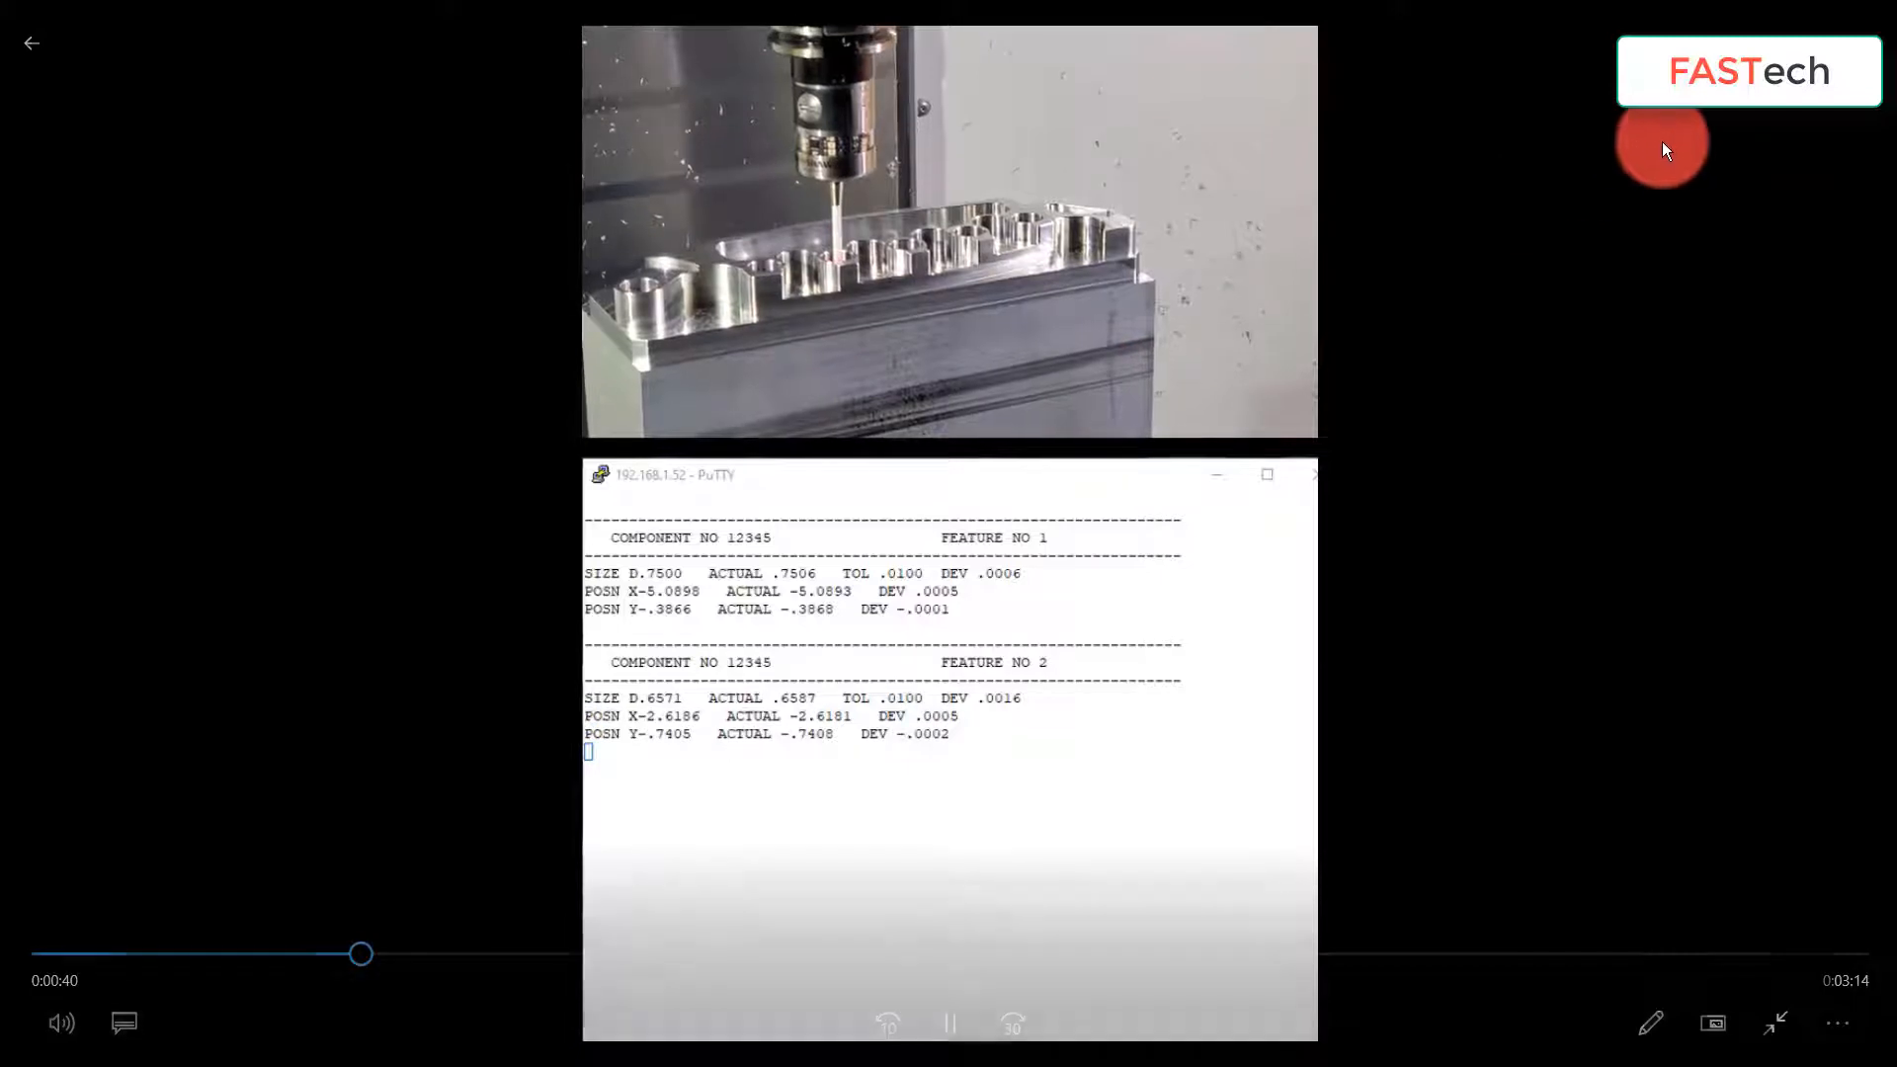
mouse_move(1647, 287)
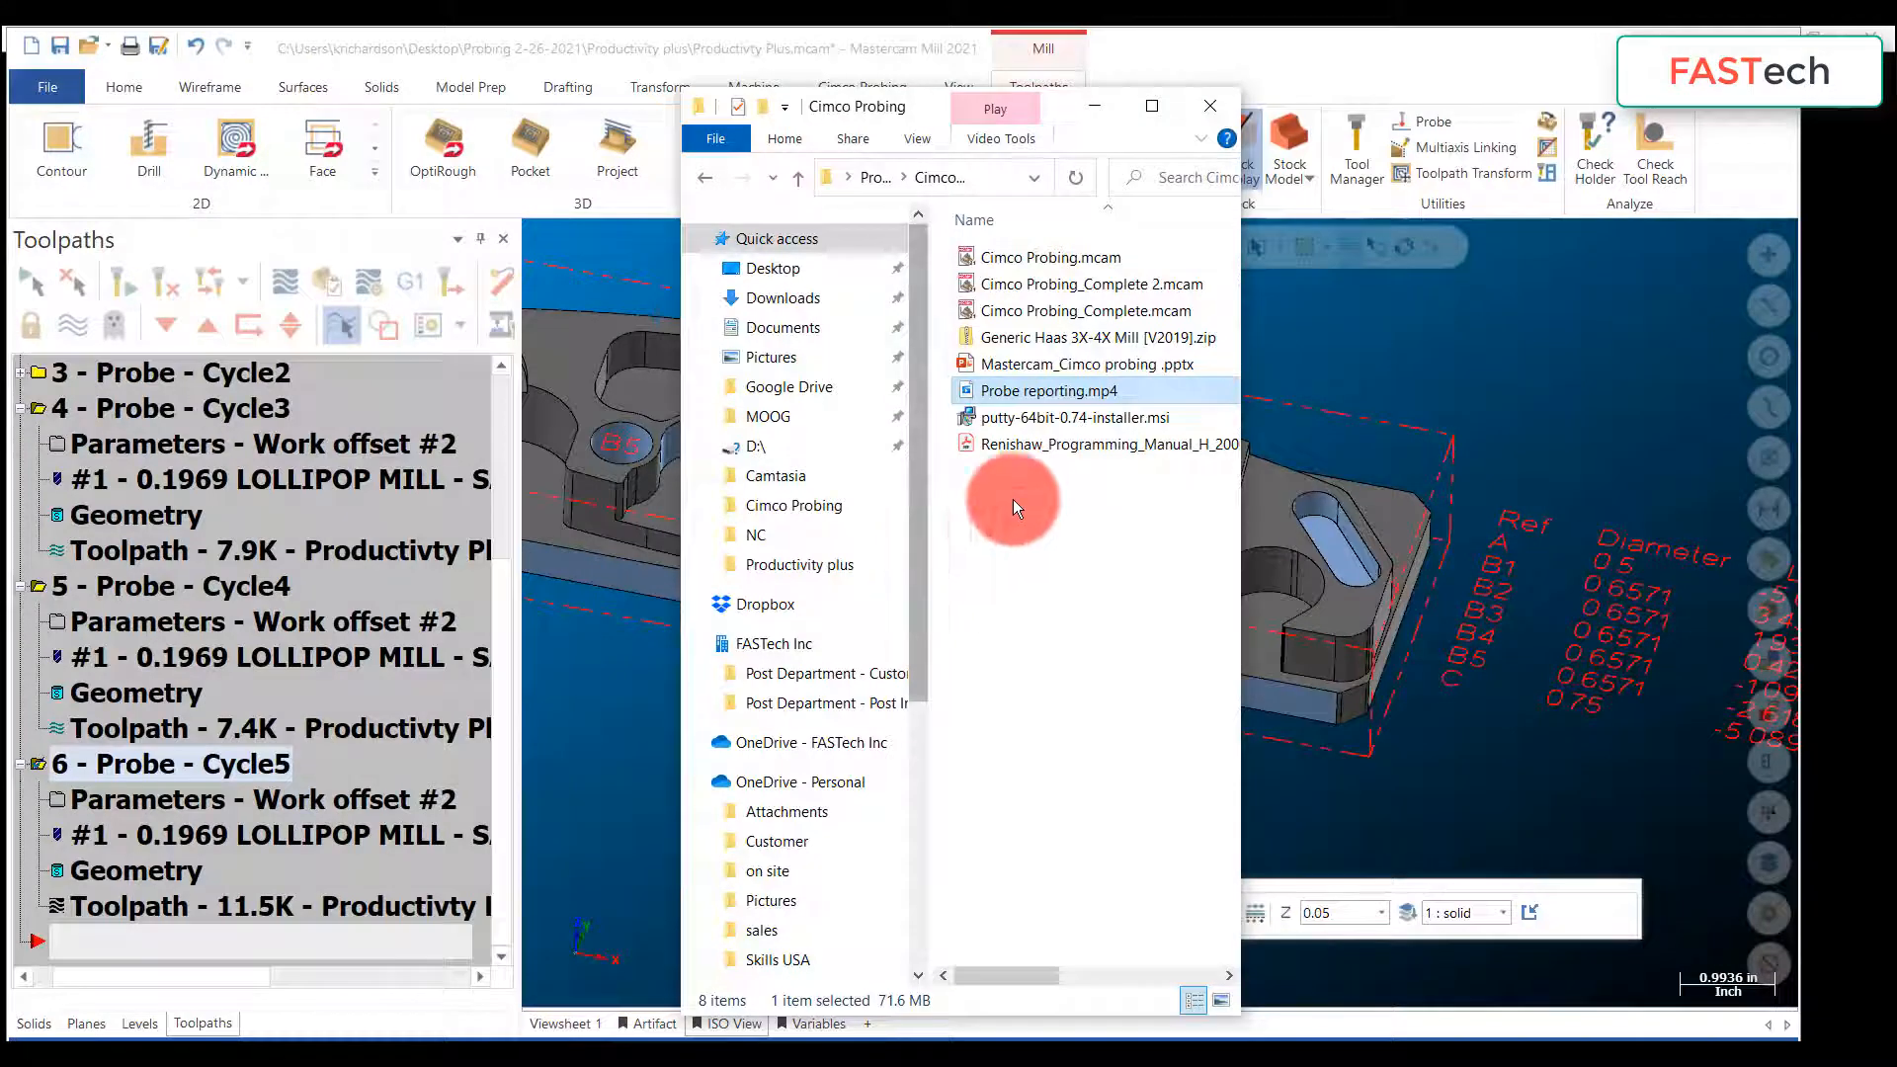
left_click(1053, 109)
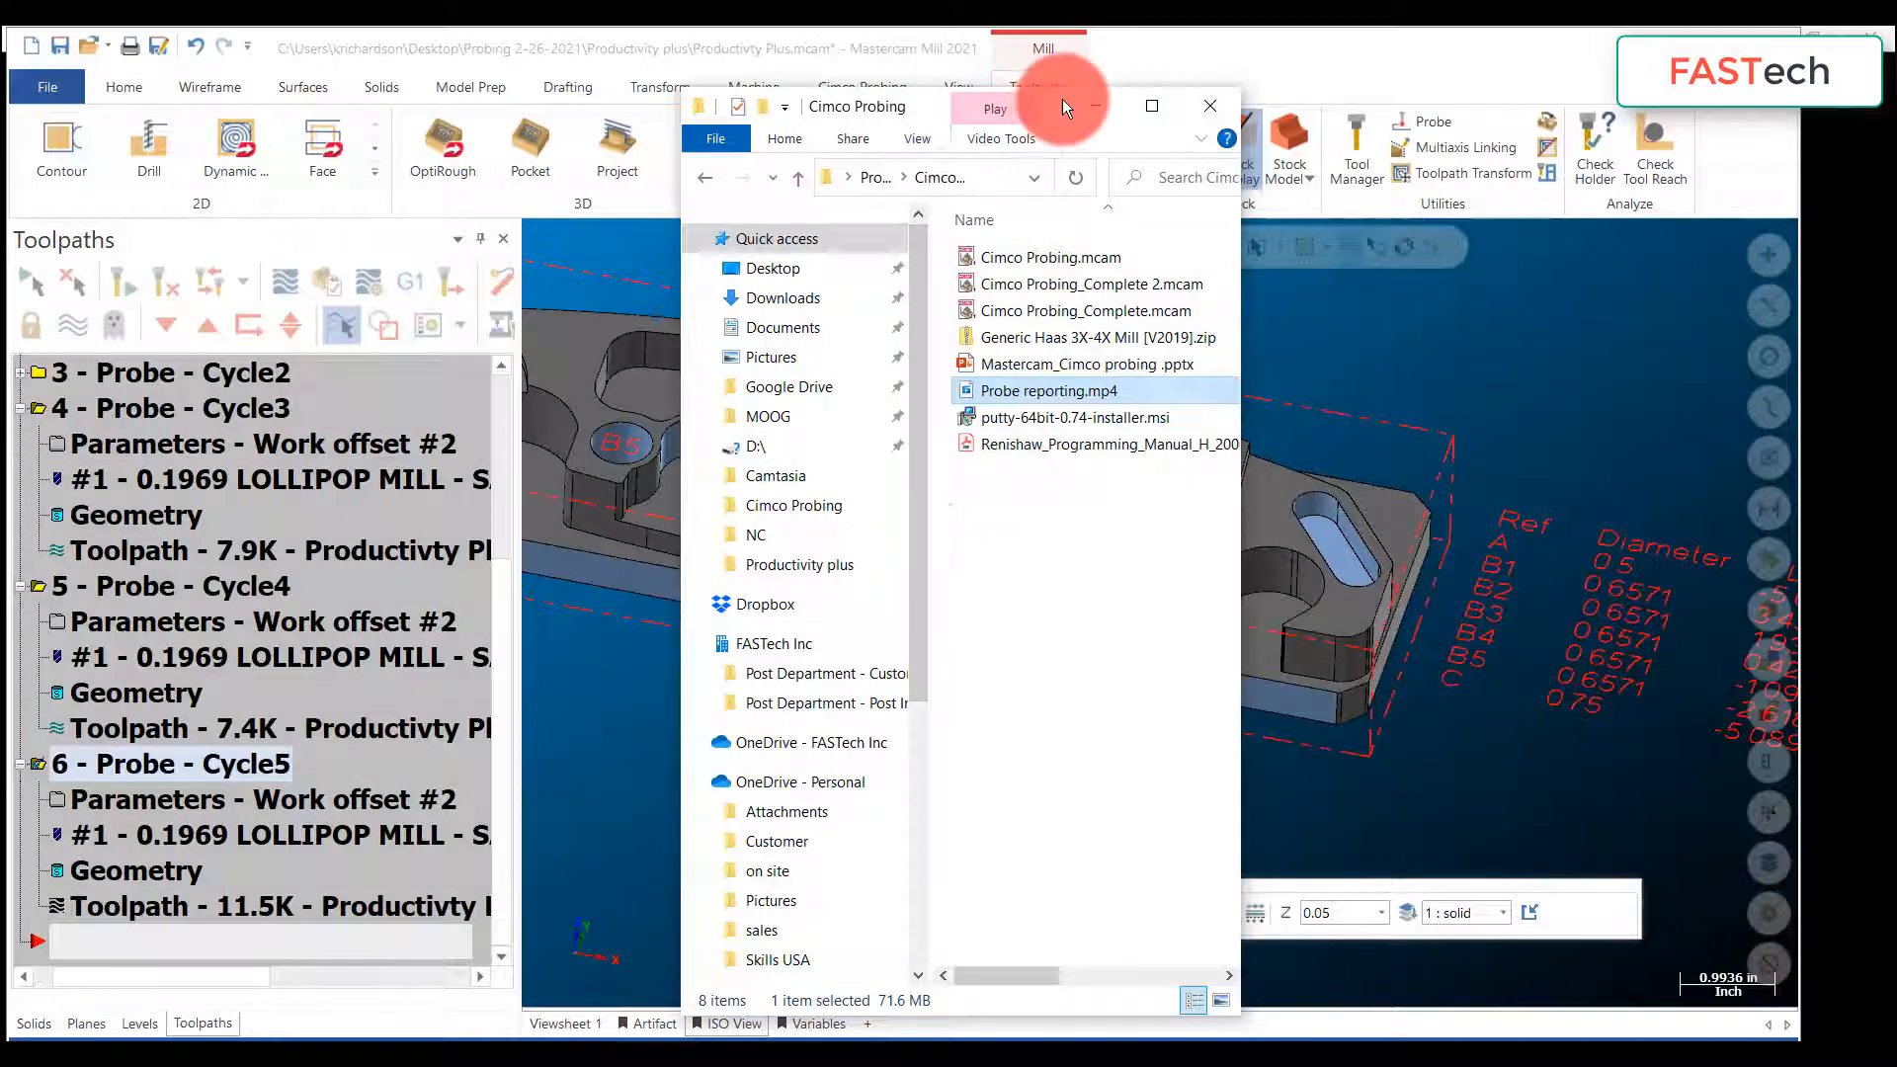
left_click_drag(1064, 99, 1464, 91)
left_click(715, 755)
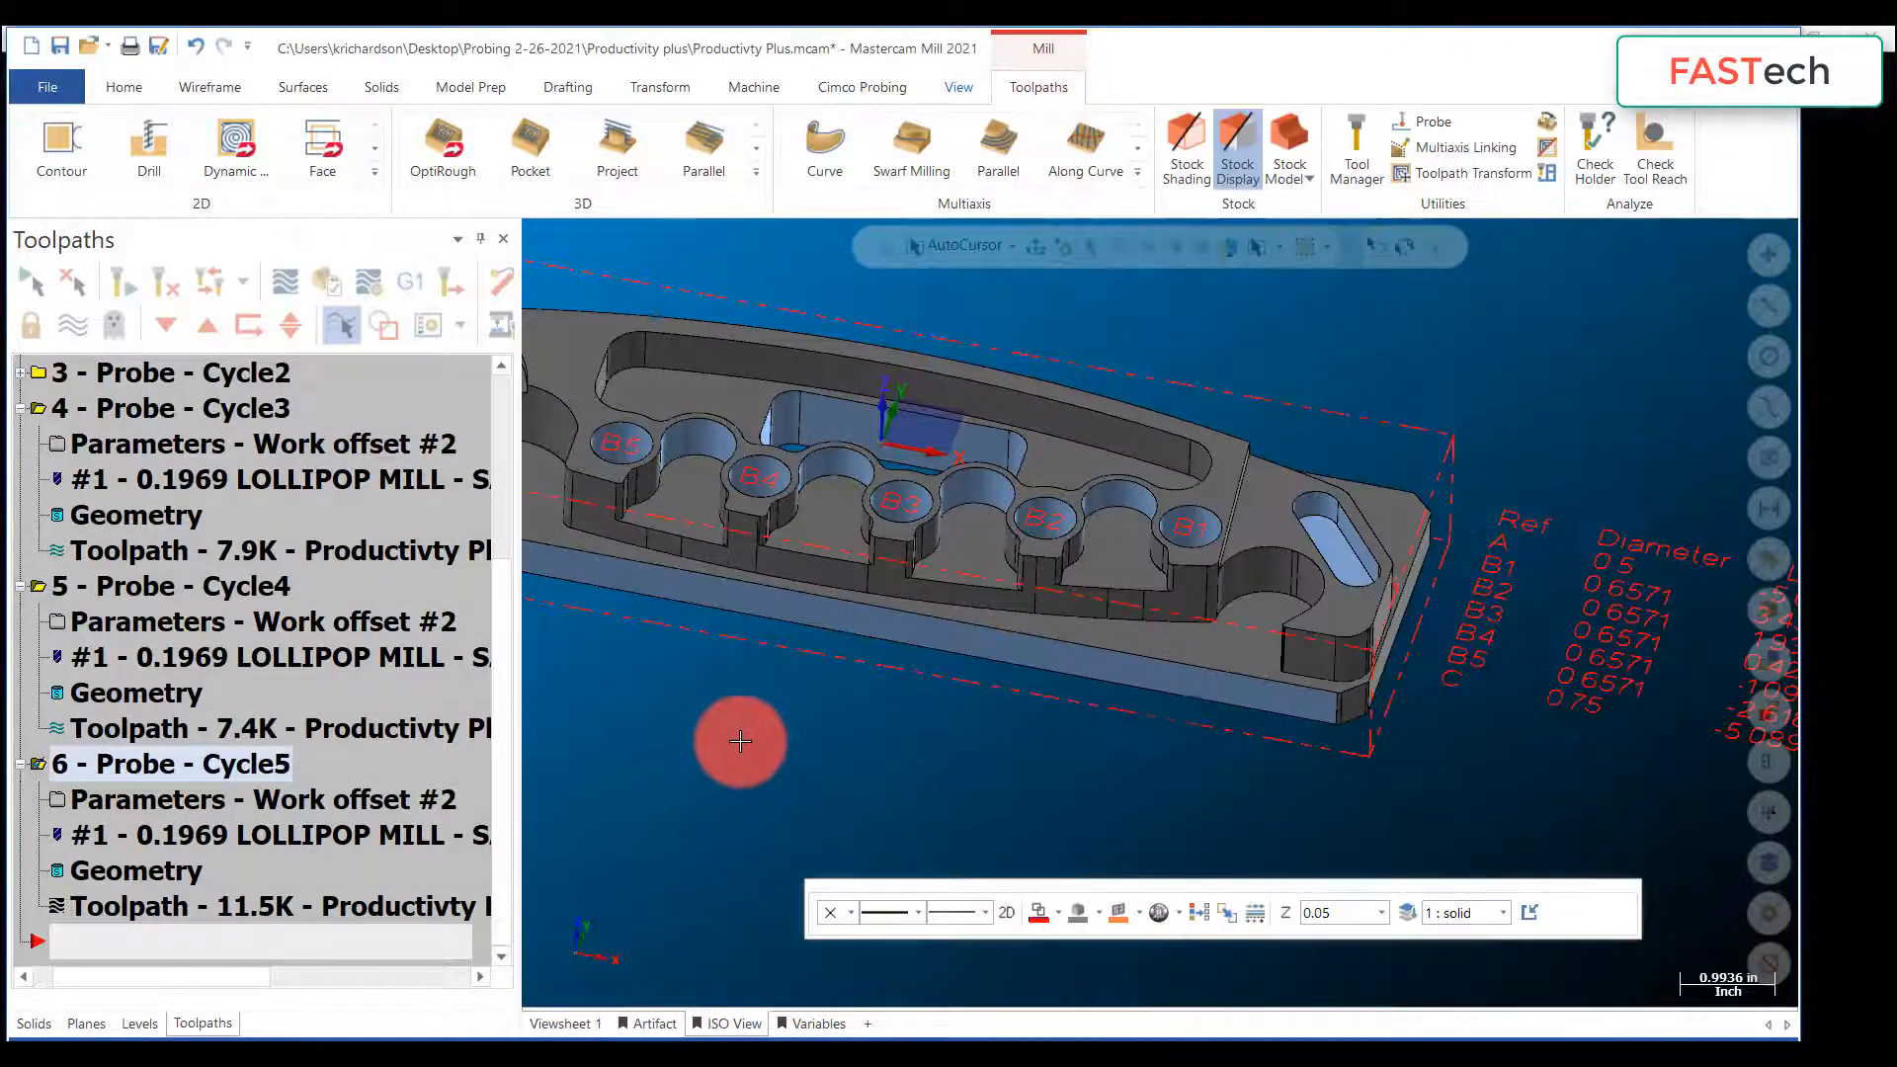
Step: Collapse all the probe operations under Toolpath Group-1, from Calib1 to Cycle5
left_click_drag(206, 975, 116, 964)
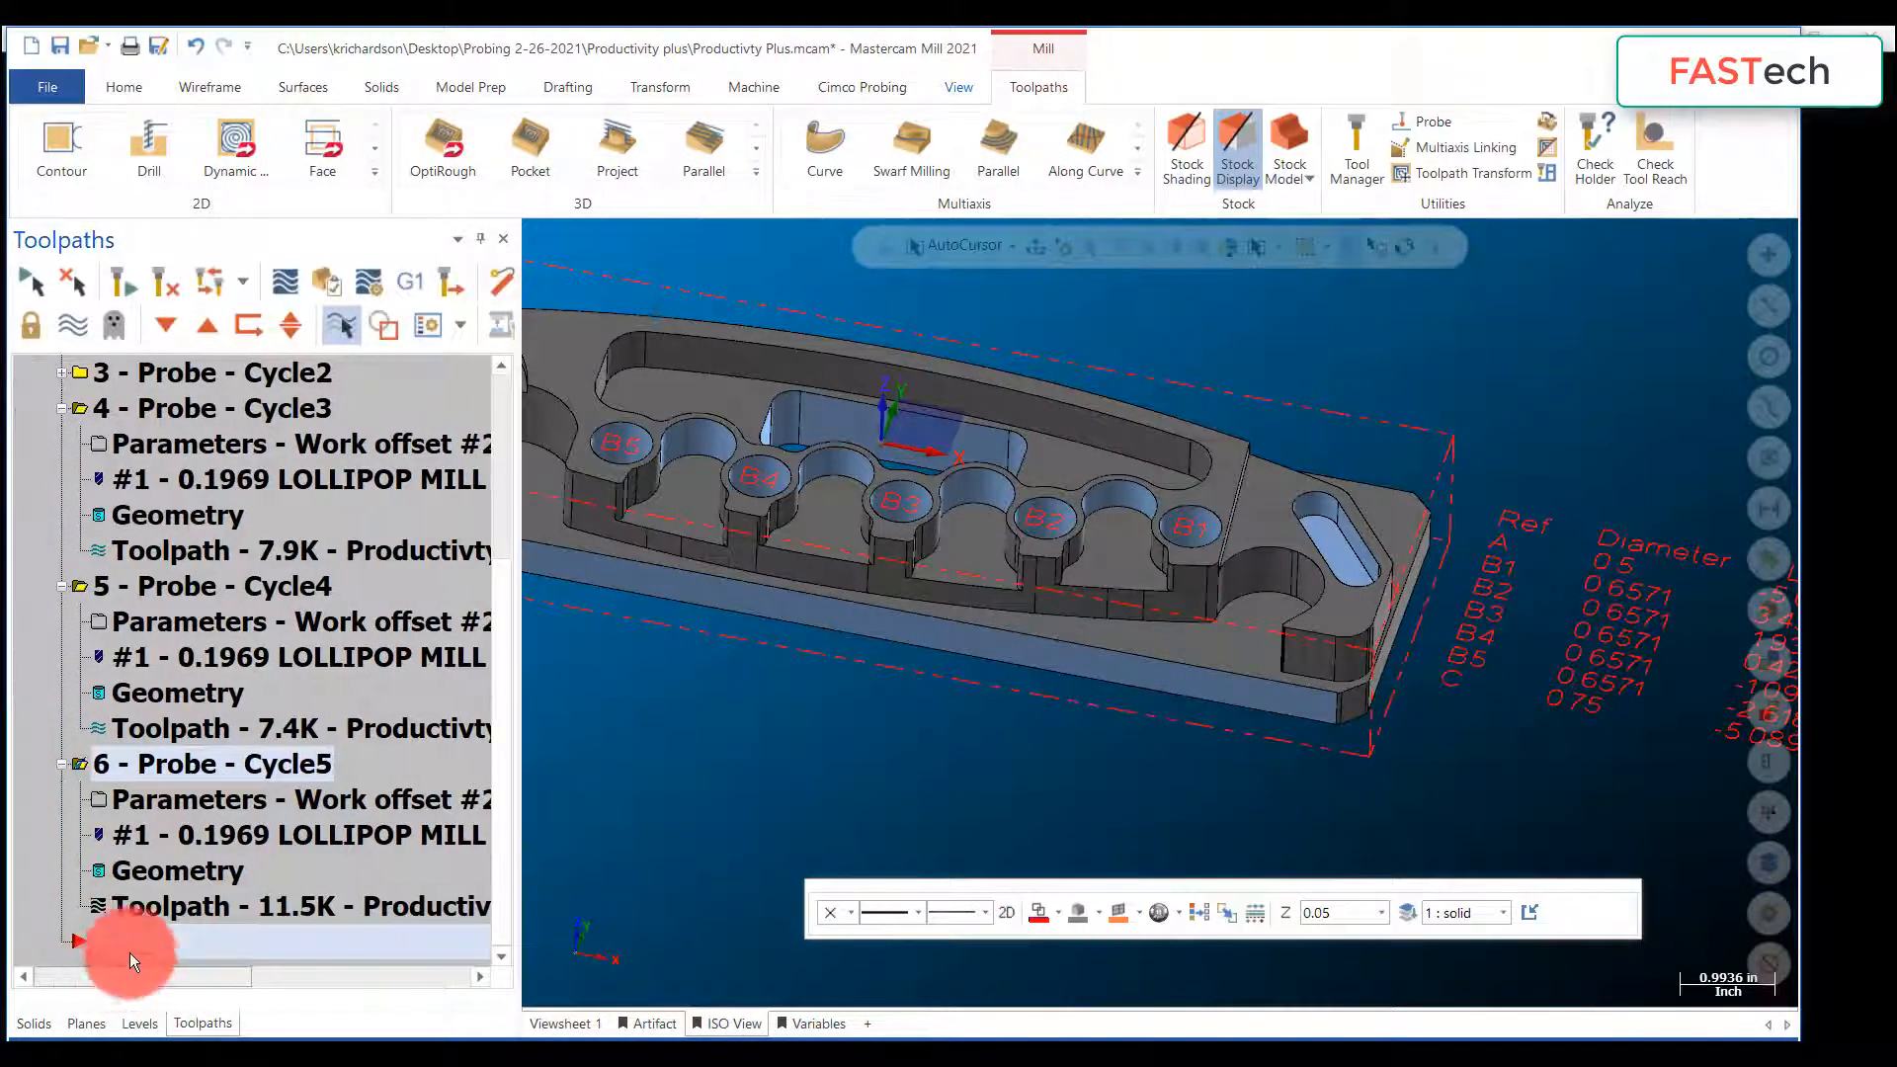
scroll(1197, 474, "up", 5)
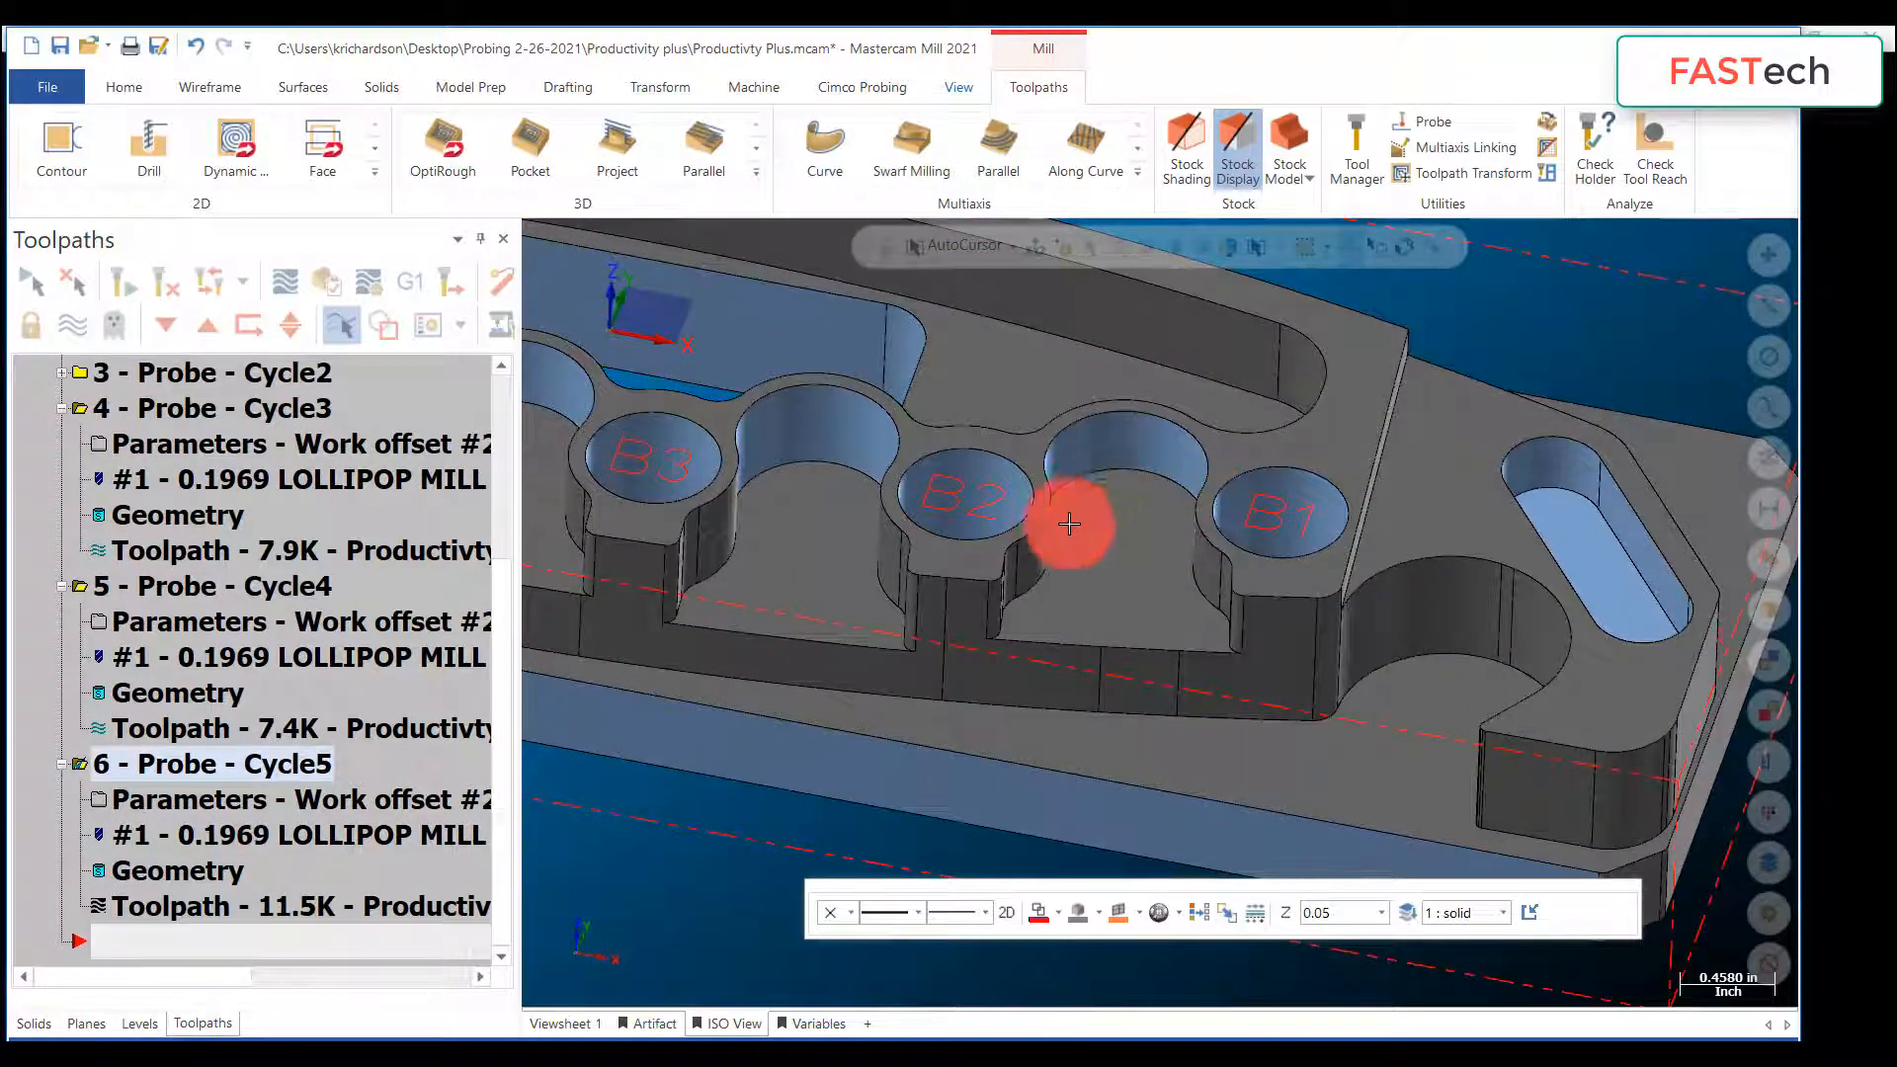
left_click(62, 586)
left_click(62, 550)
left_click(59, 763)
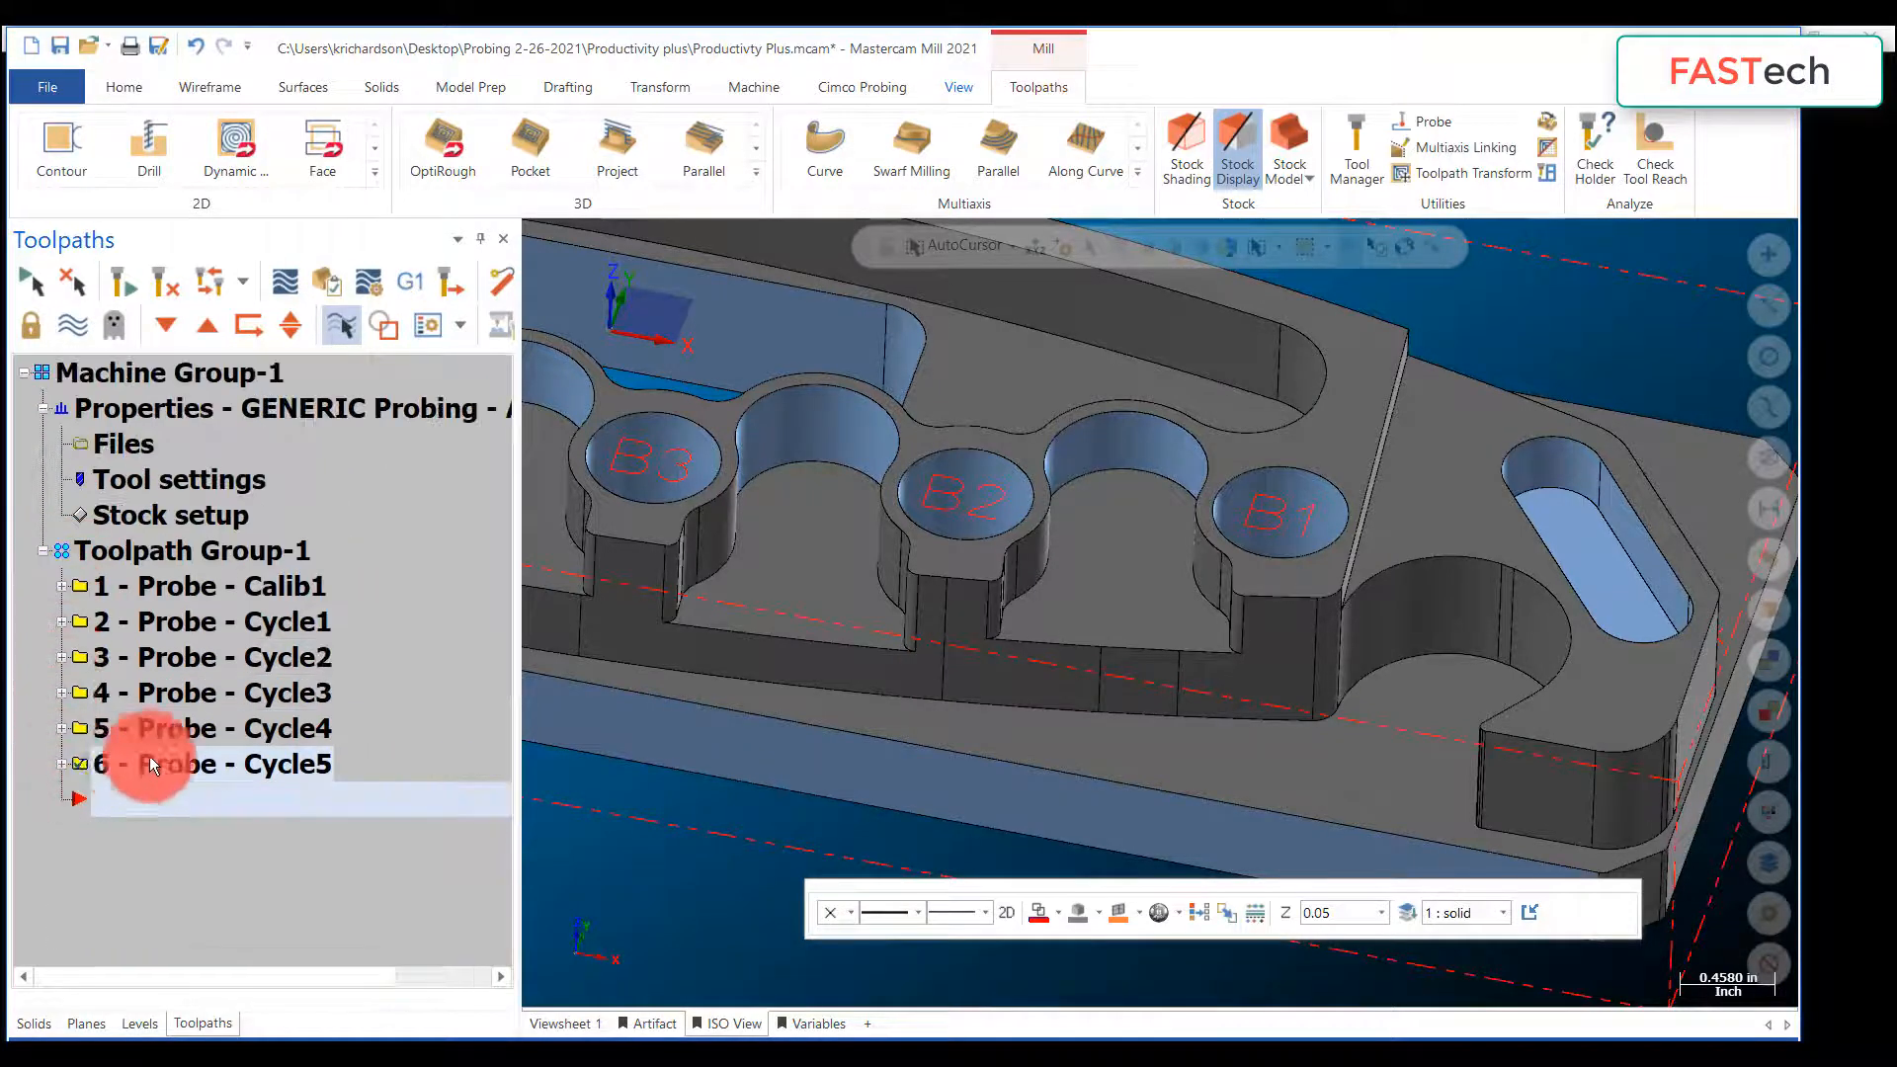
scroll(1190, 572, "down", 5)
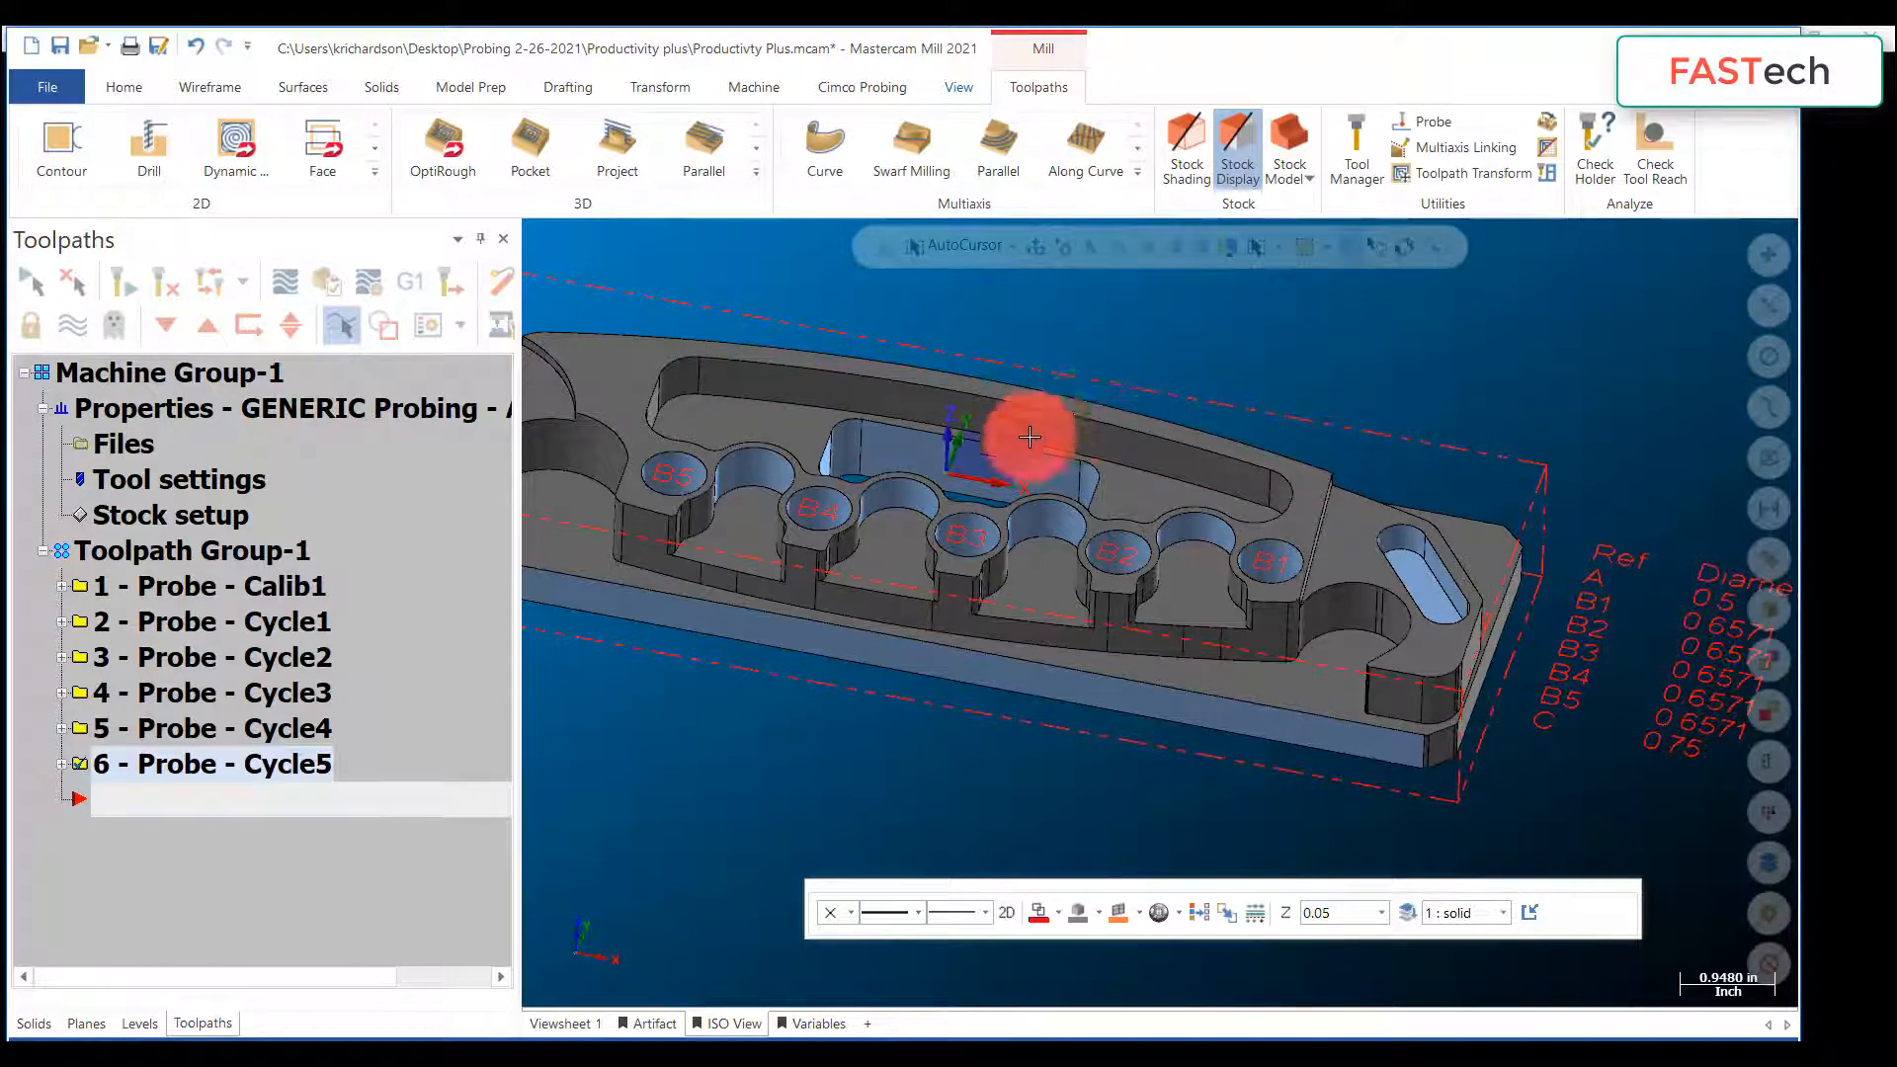
scroll(1194, 698, "down", 3)
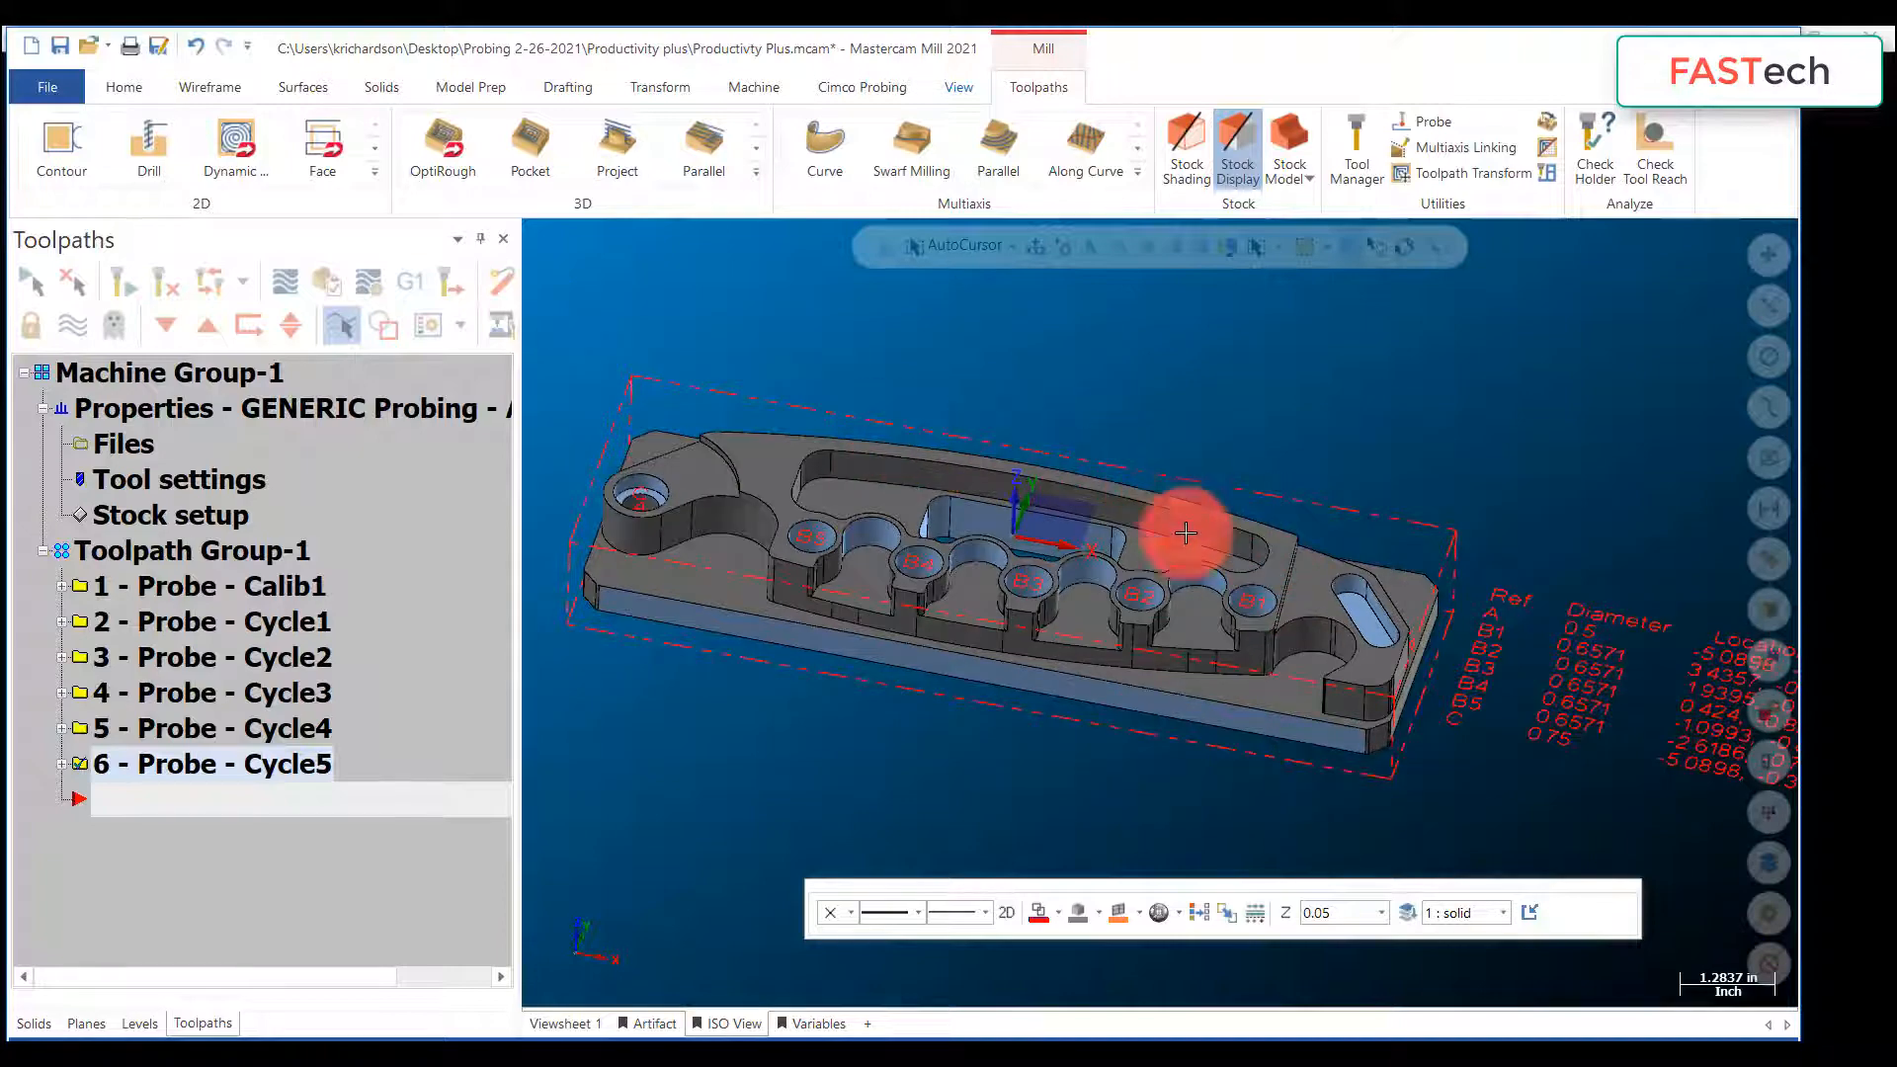
scroll(1202, 465, "up", 8)
scroll(1175, 407, "up", 2)
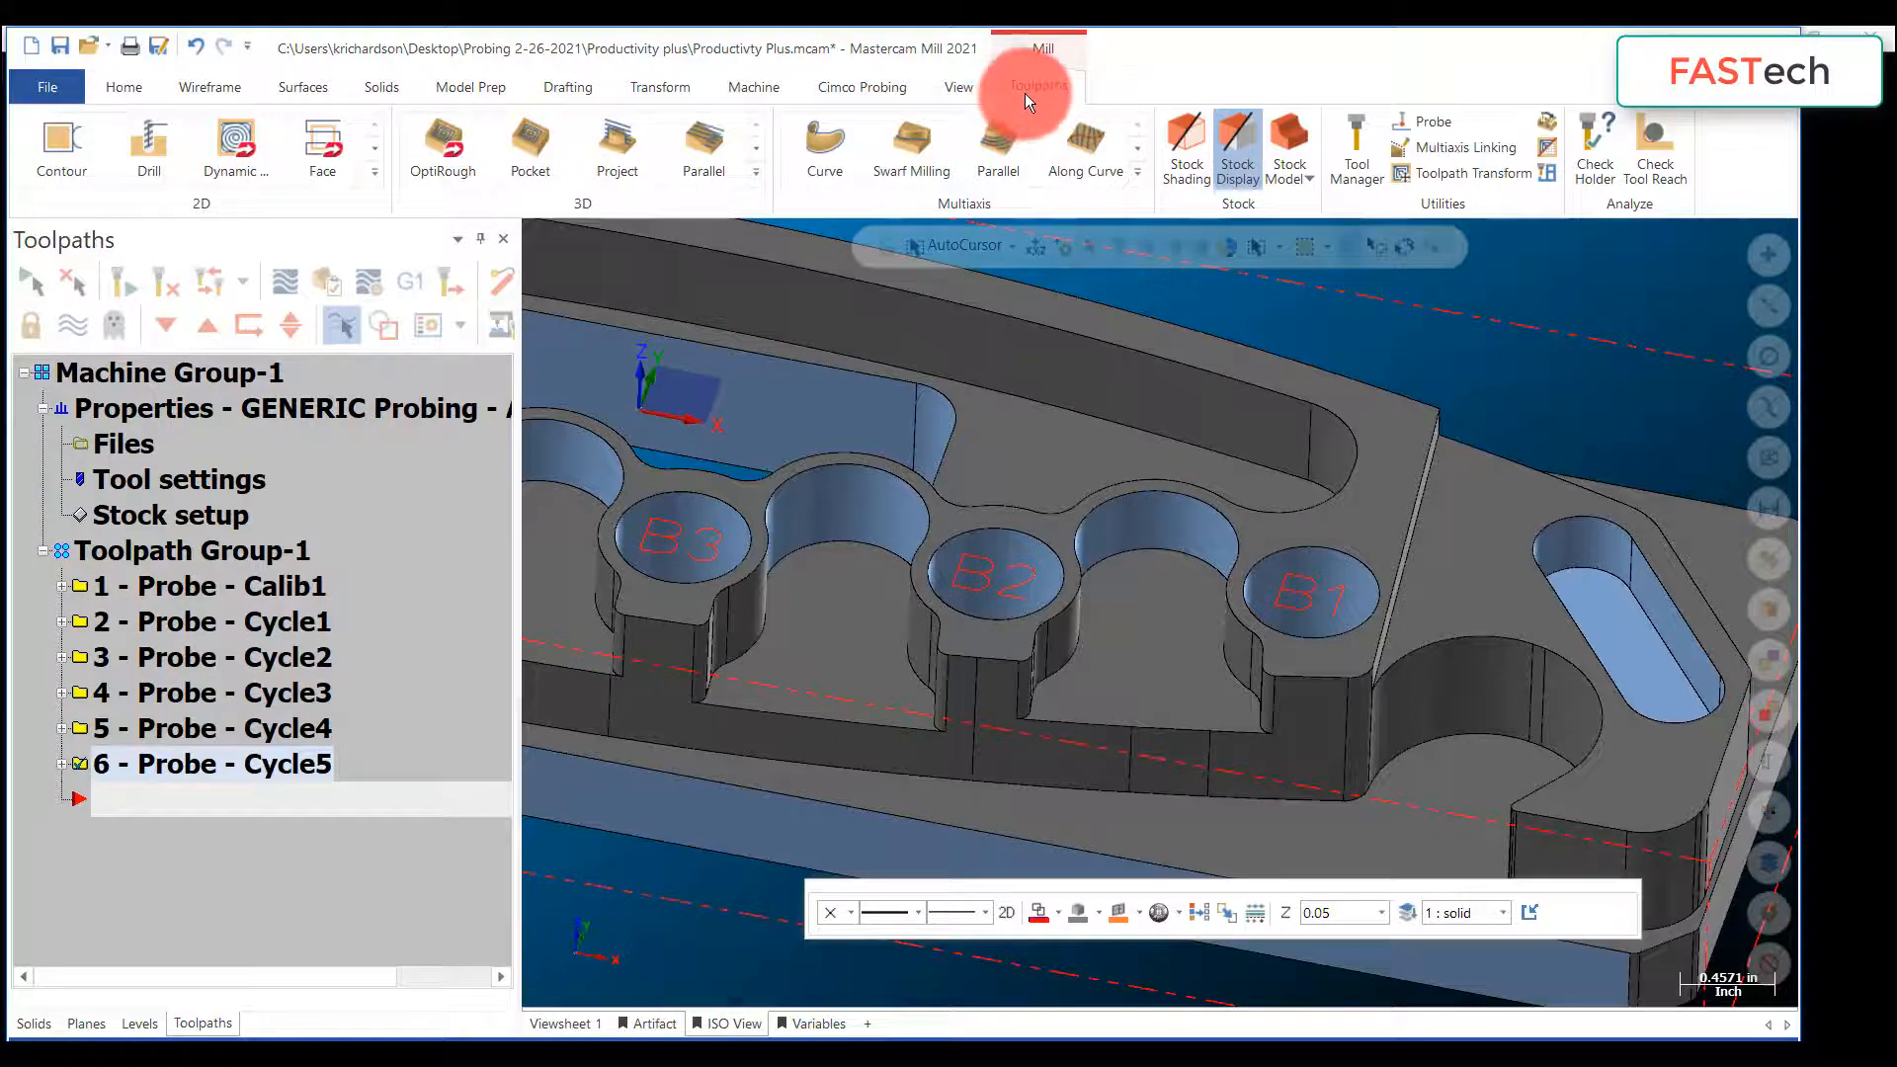
Step: Try adding a probe operation that measures a circle on the open arc edge between holes B1 and B2
left_click(1430, 118)
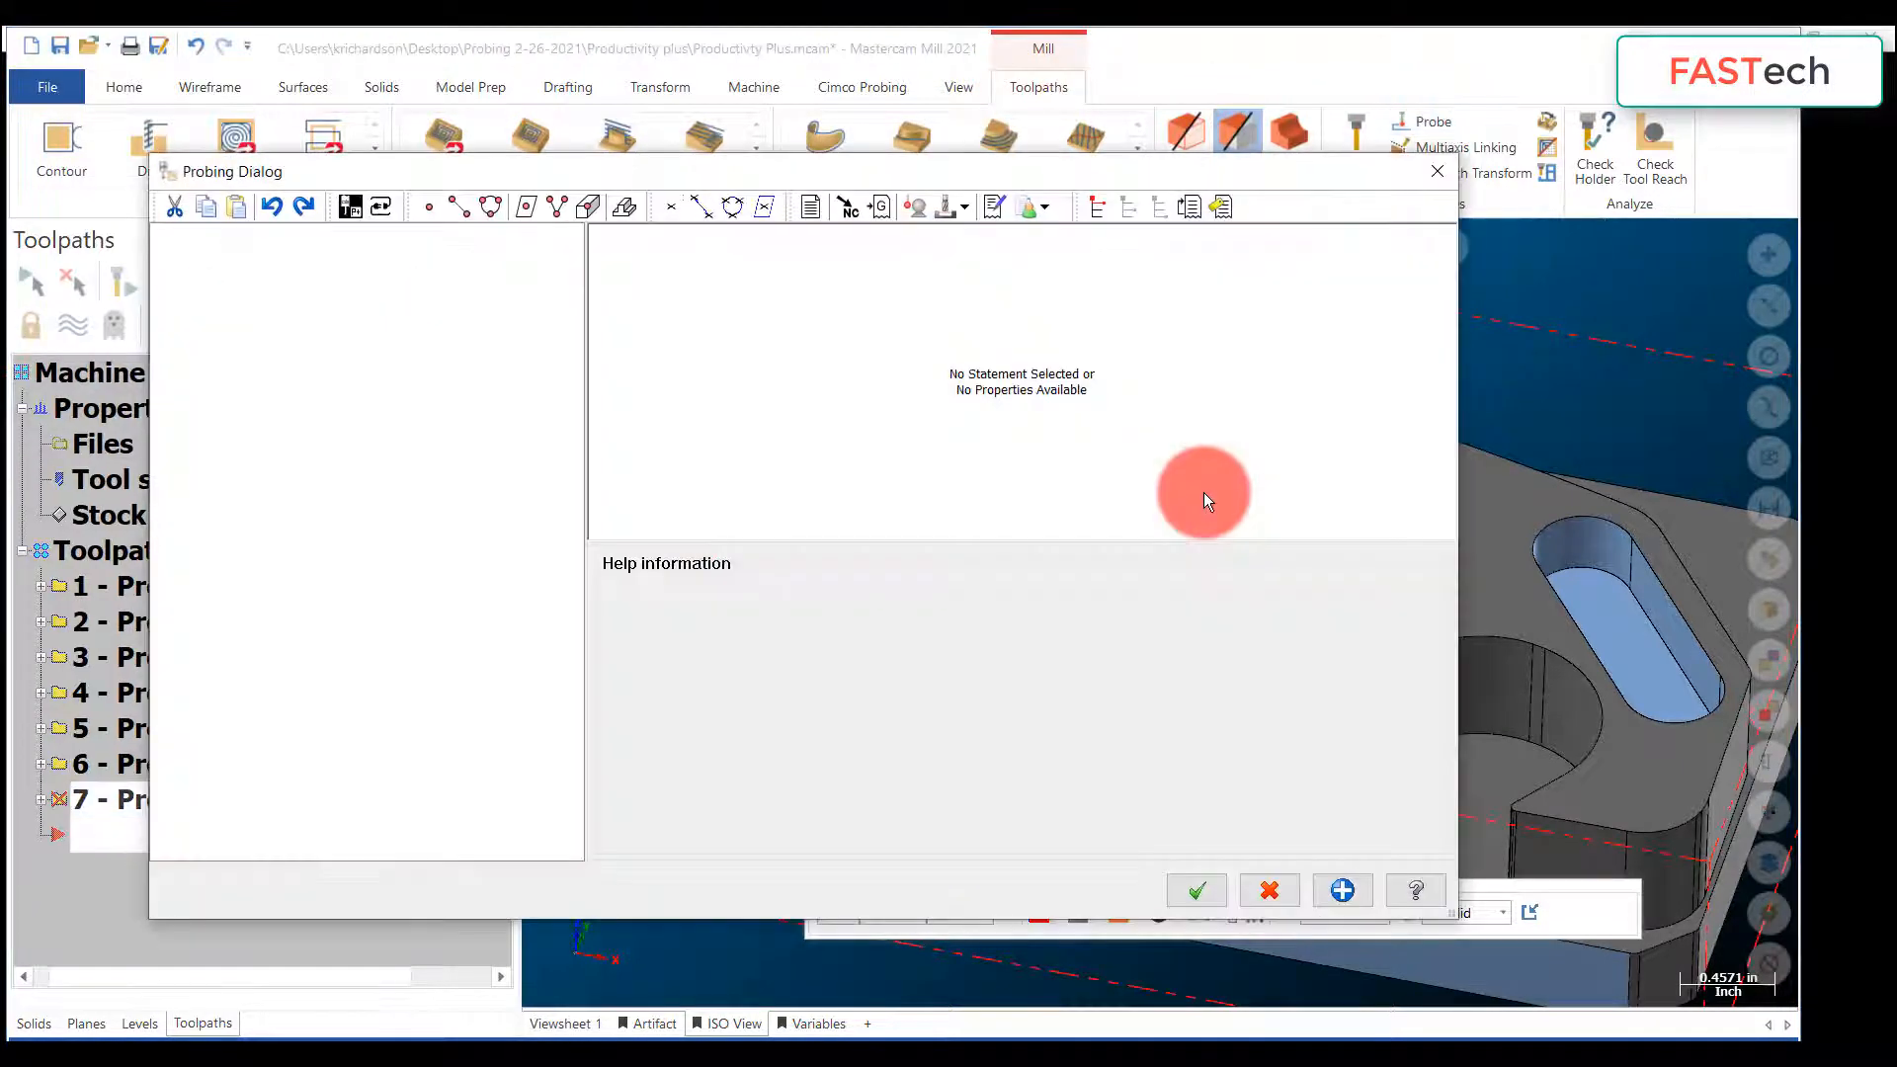
left_click(500, 209)
left_click(1194, 507)
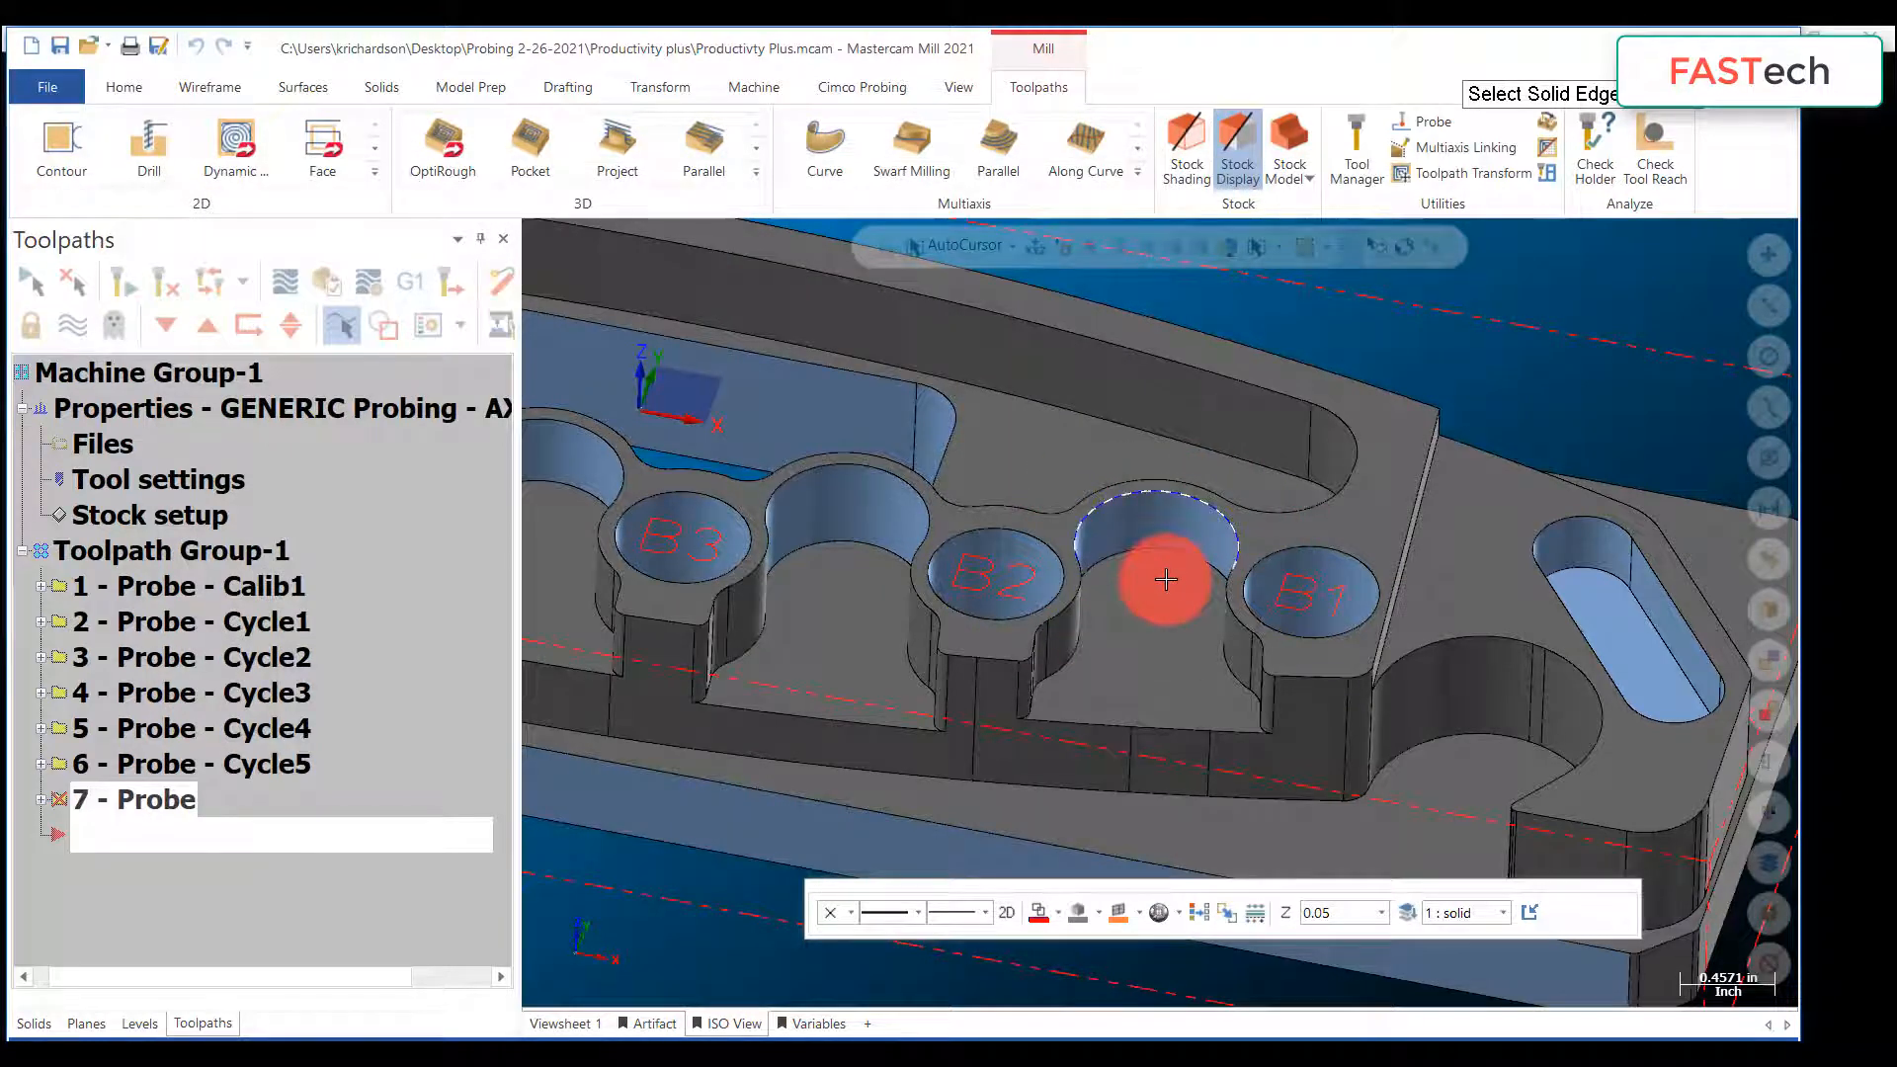
key("Return")
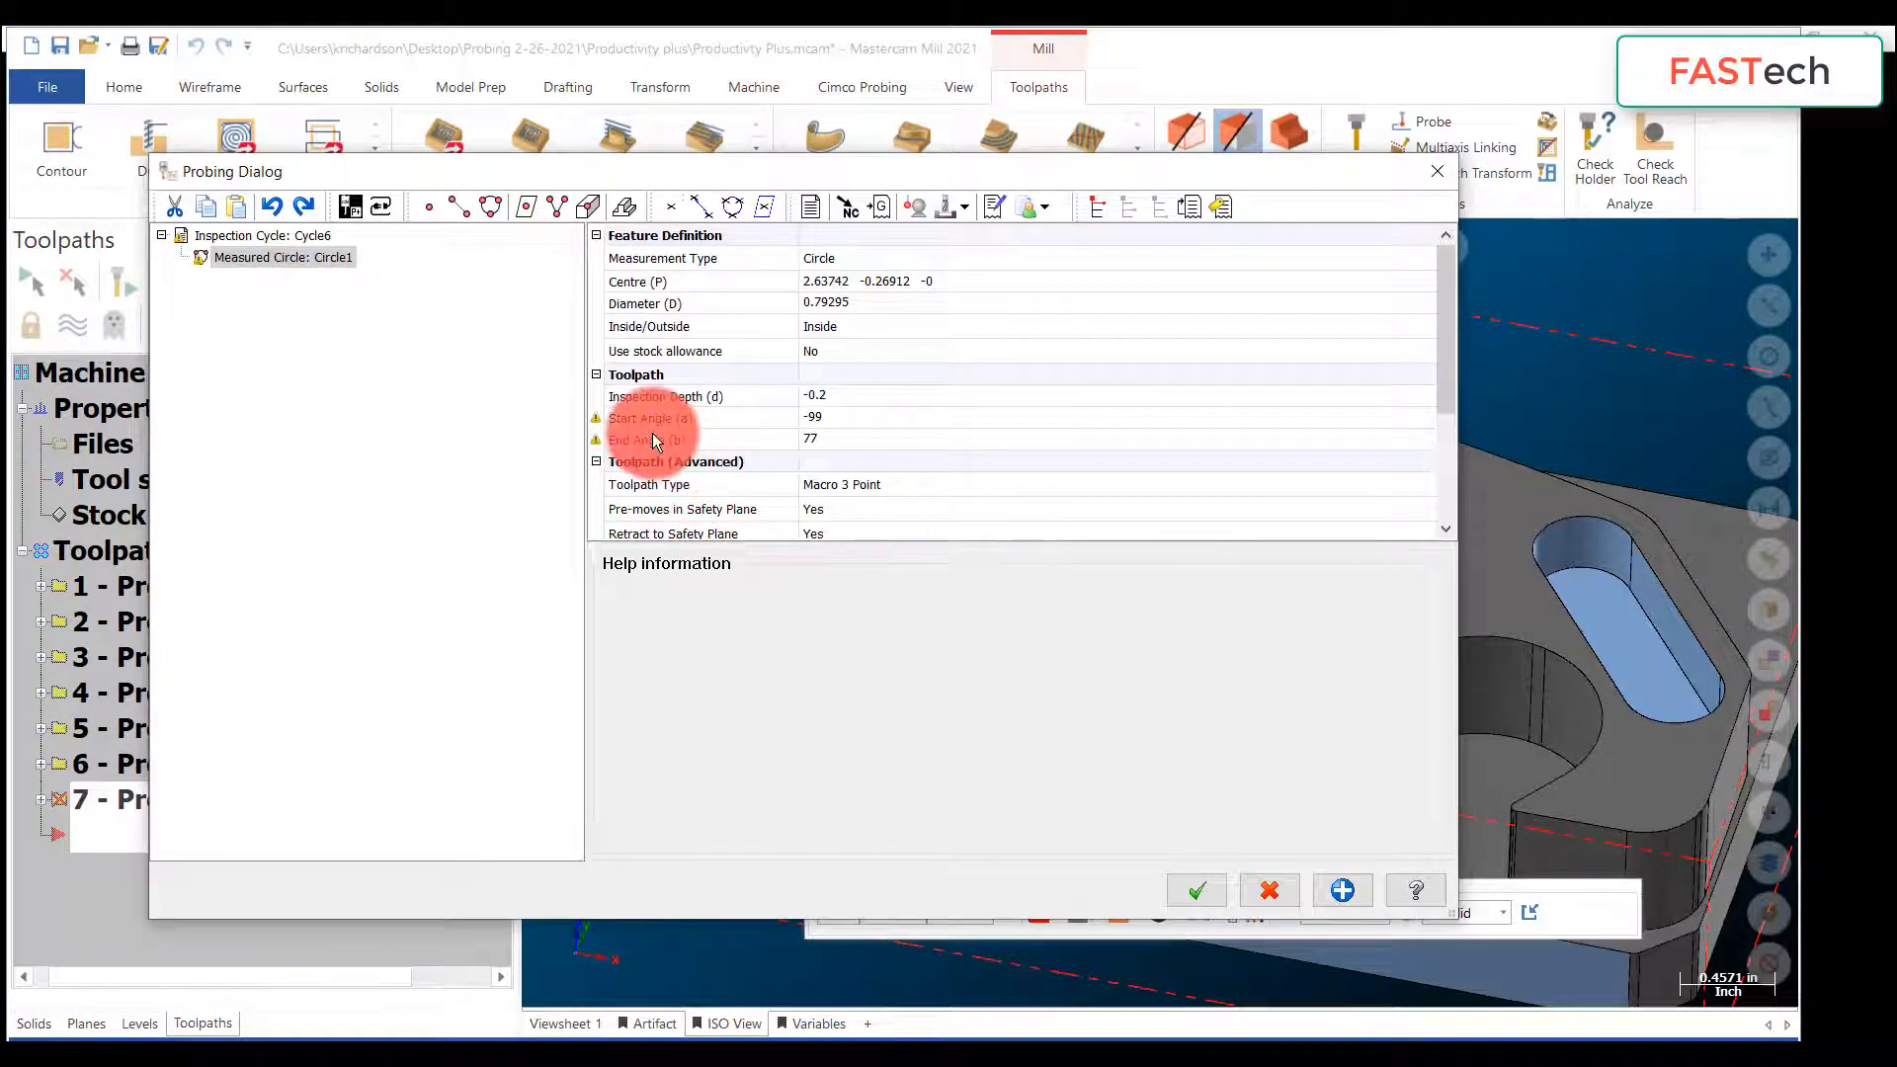
Step: Try setting the measured circle's start angle to 20, and accept the probing cycle
left_click(839, 417)
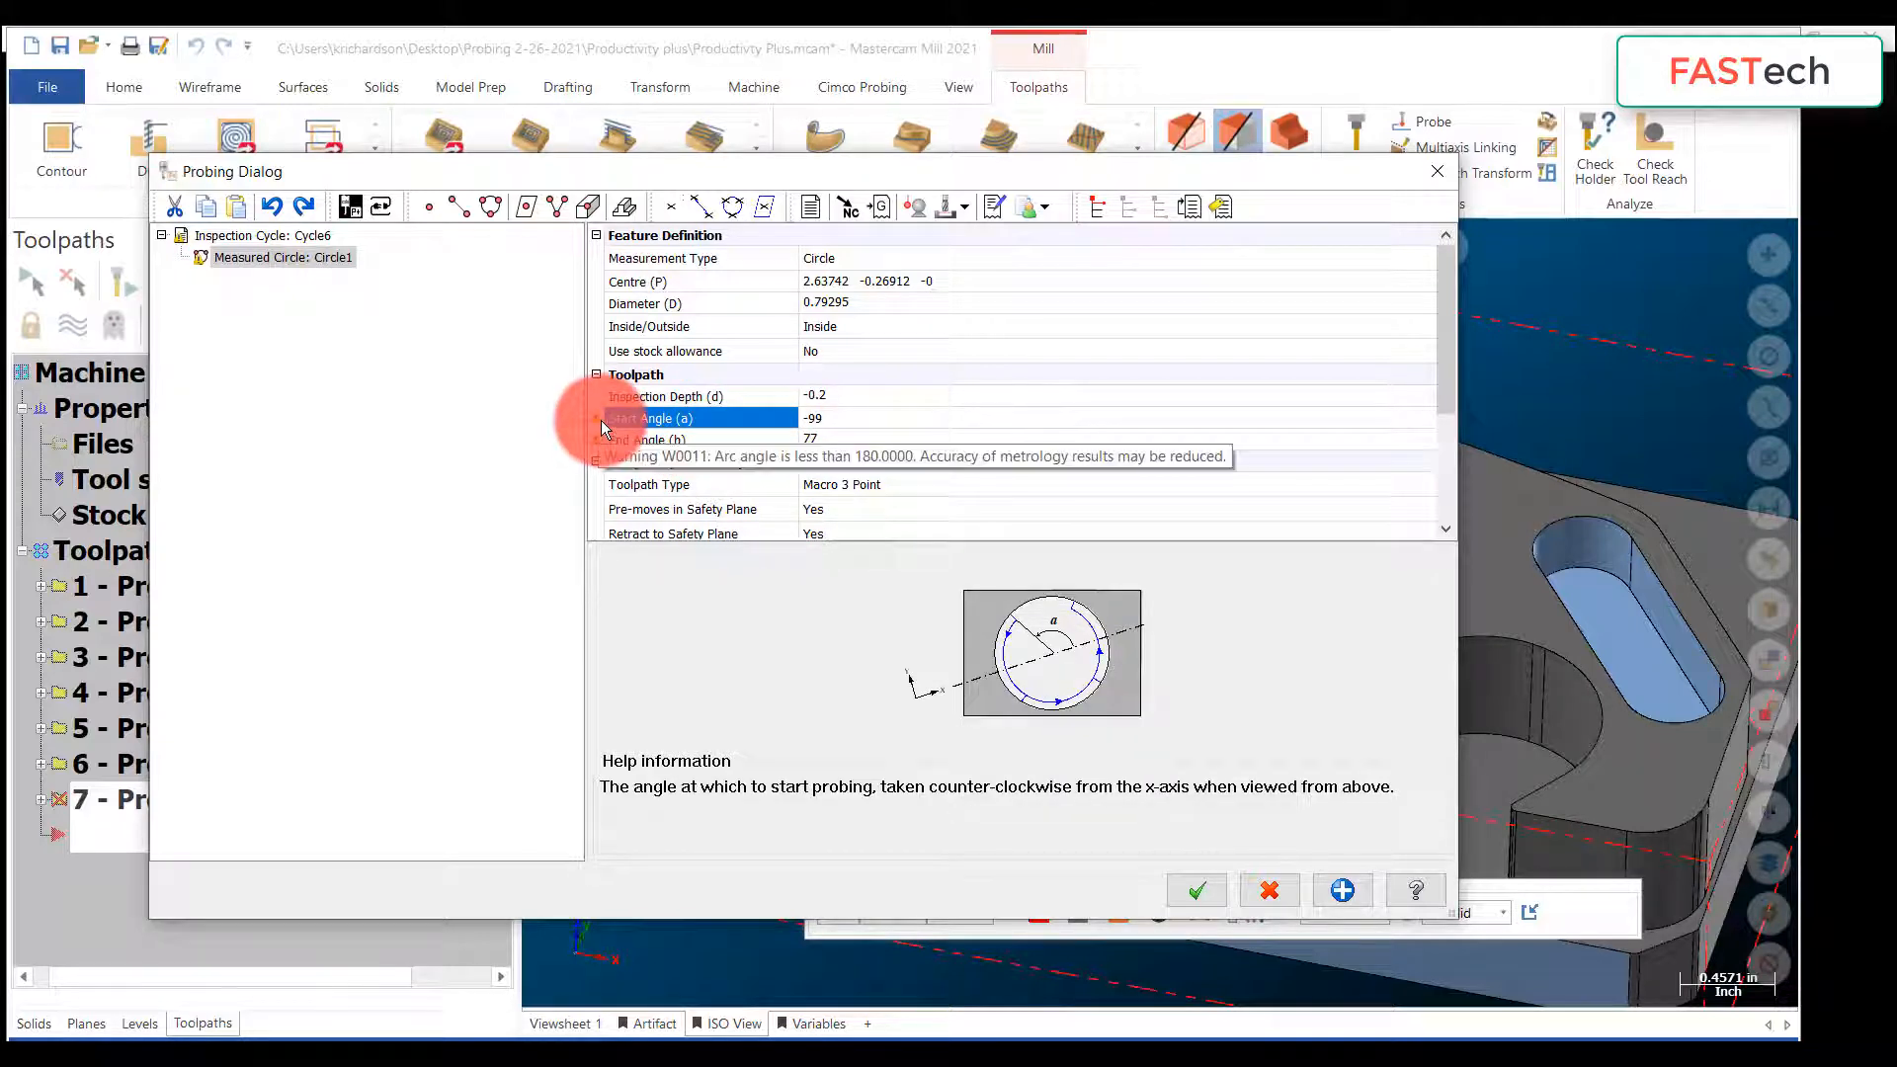
left_click(834, 421)
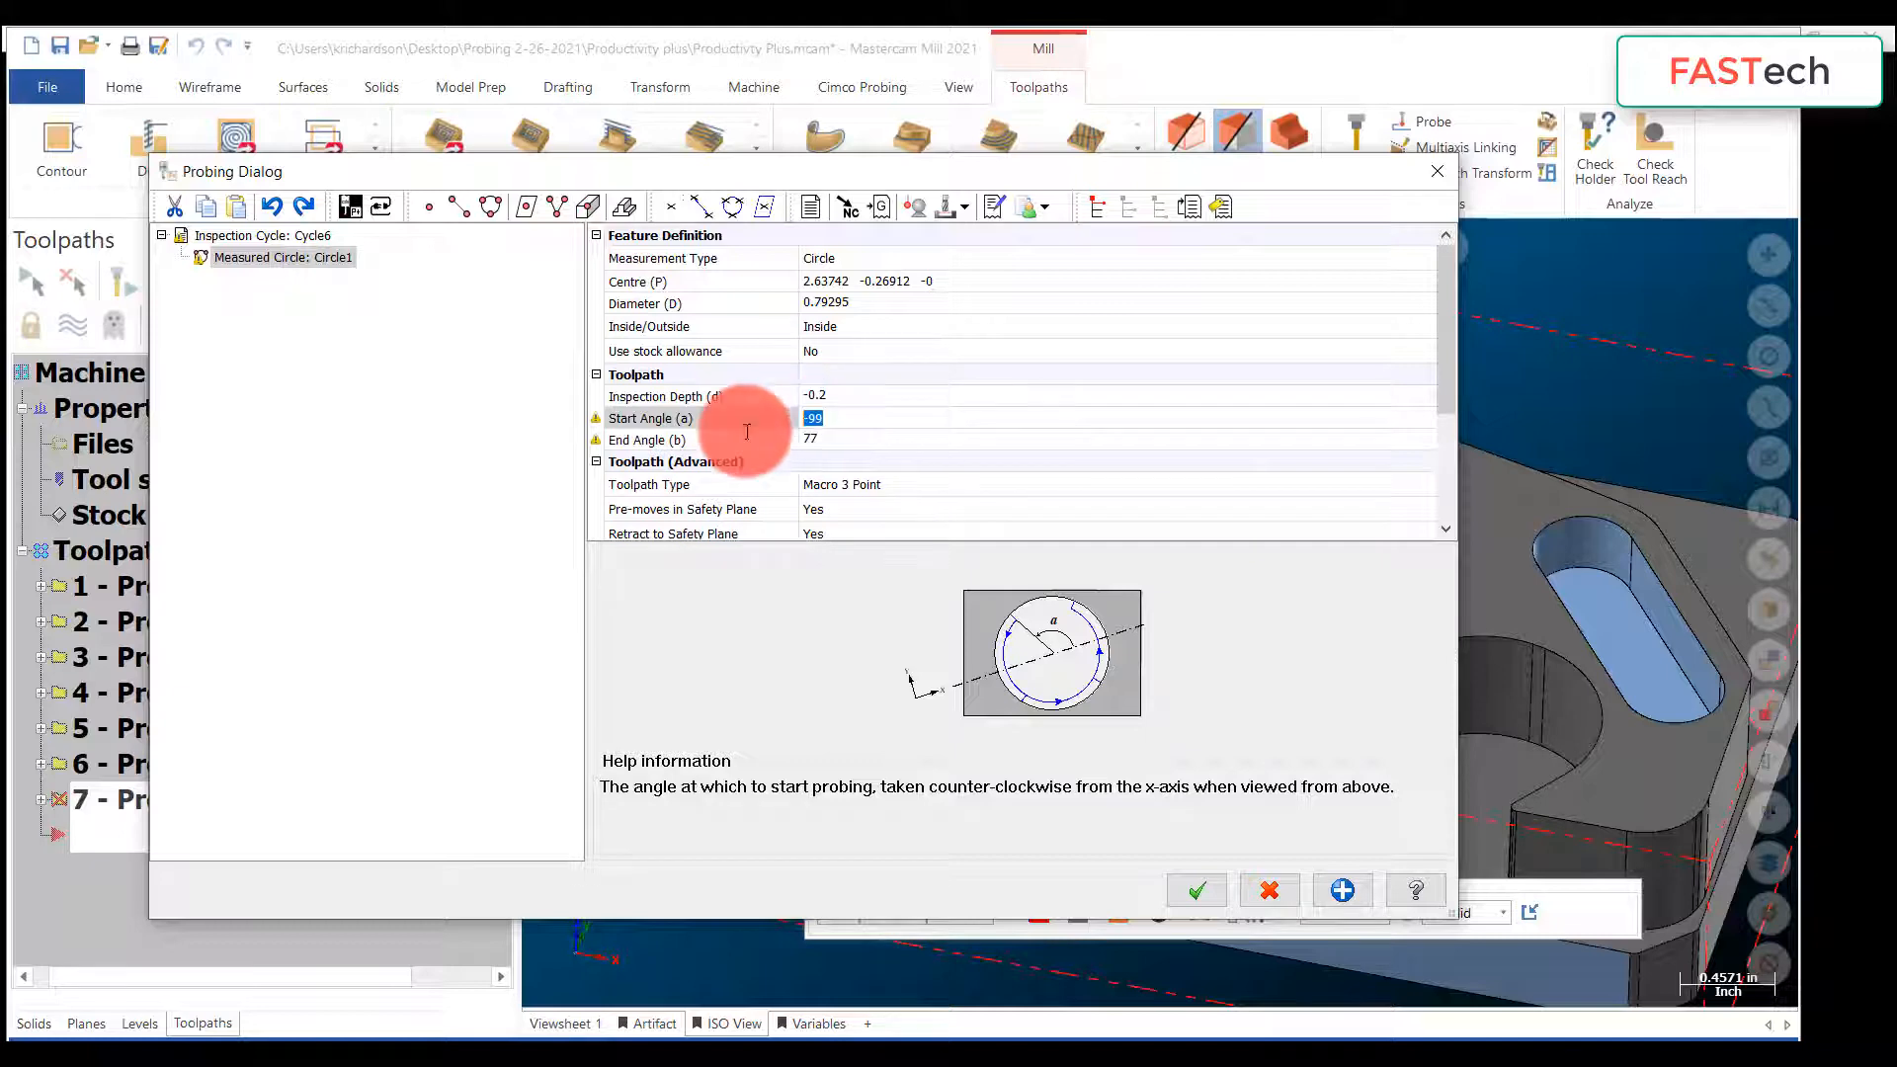
type("20")
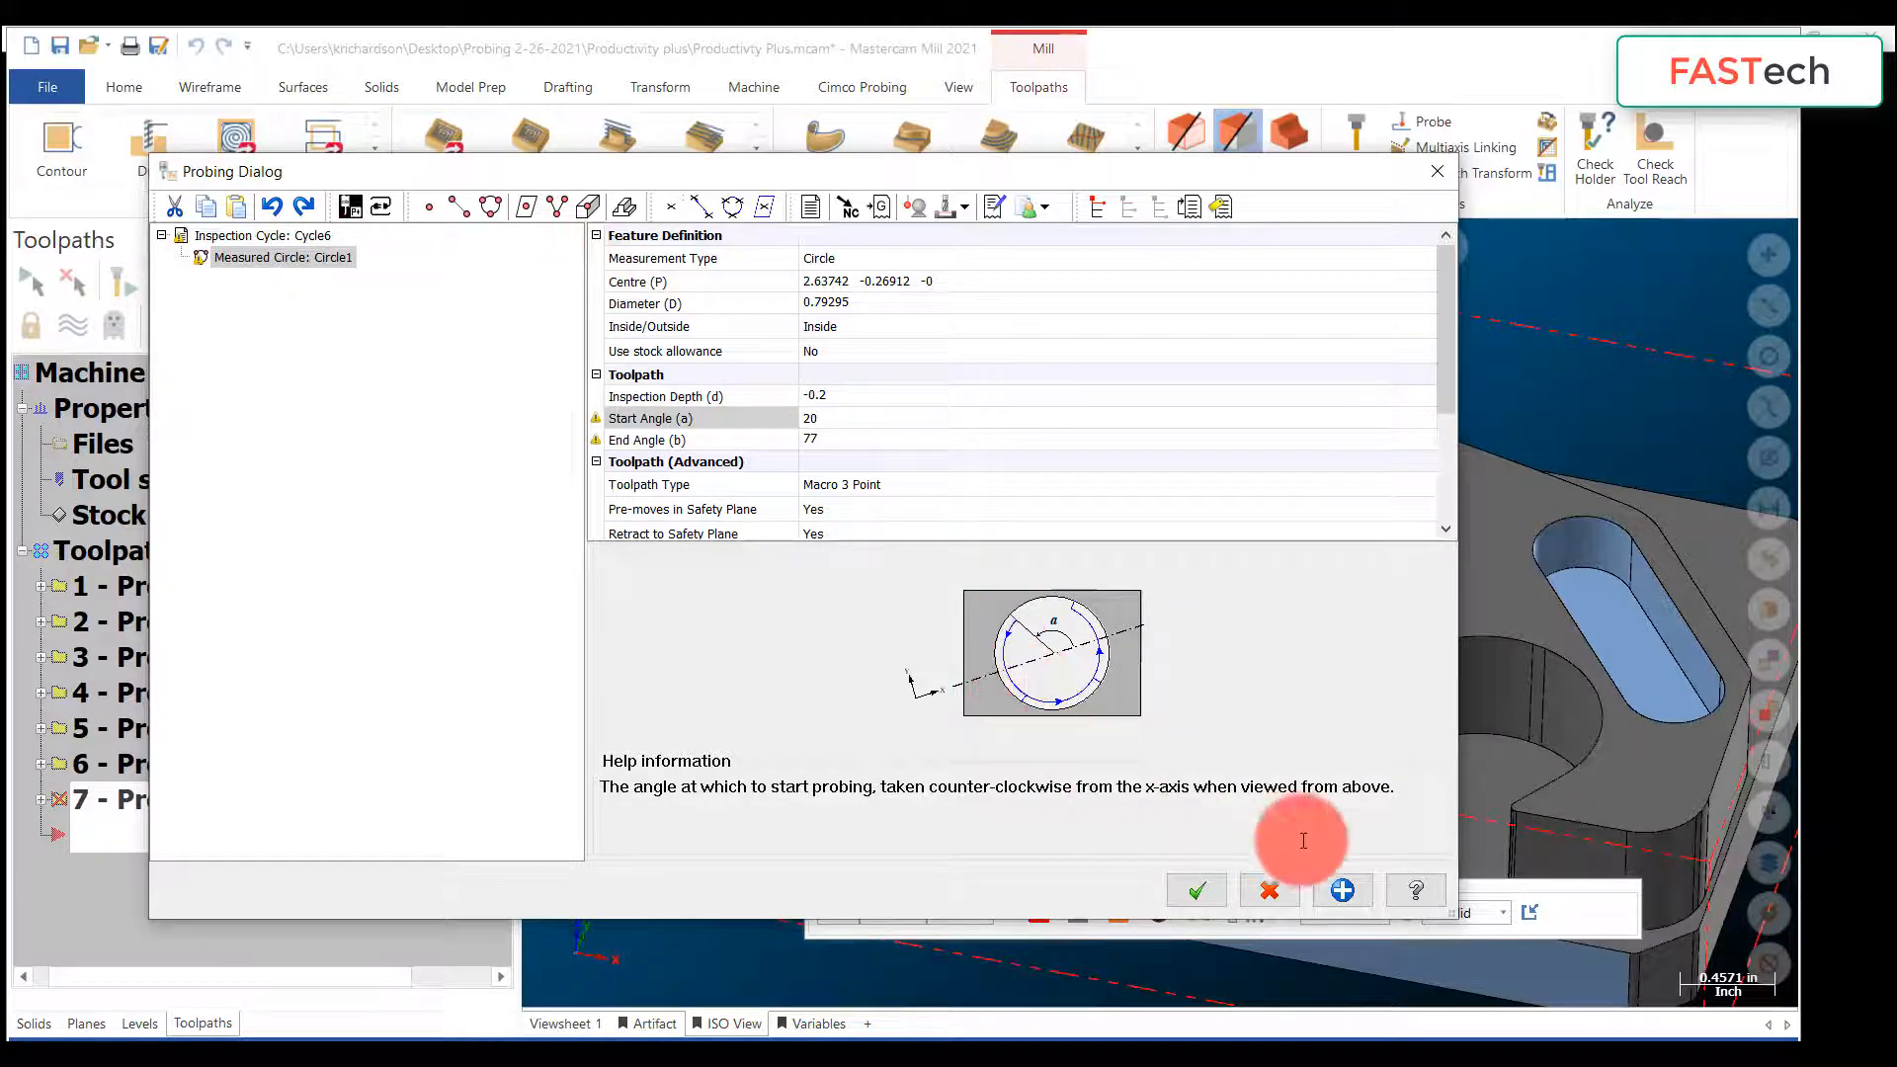
left_click(1196, 887)
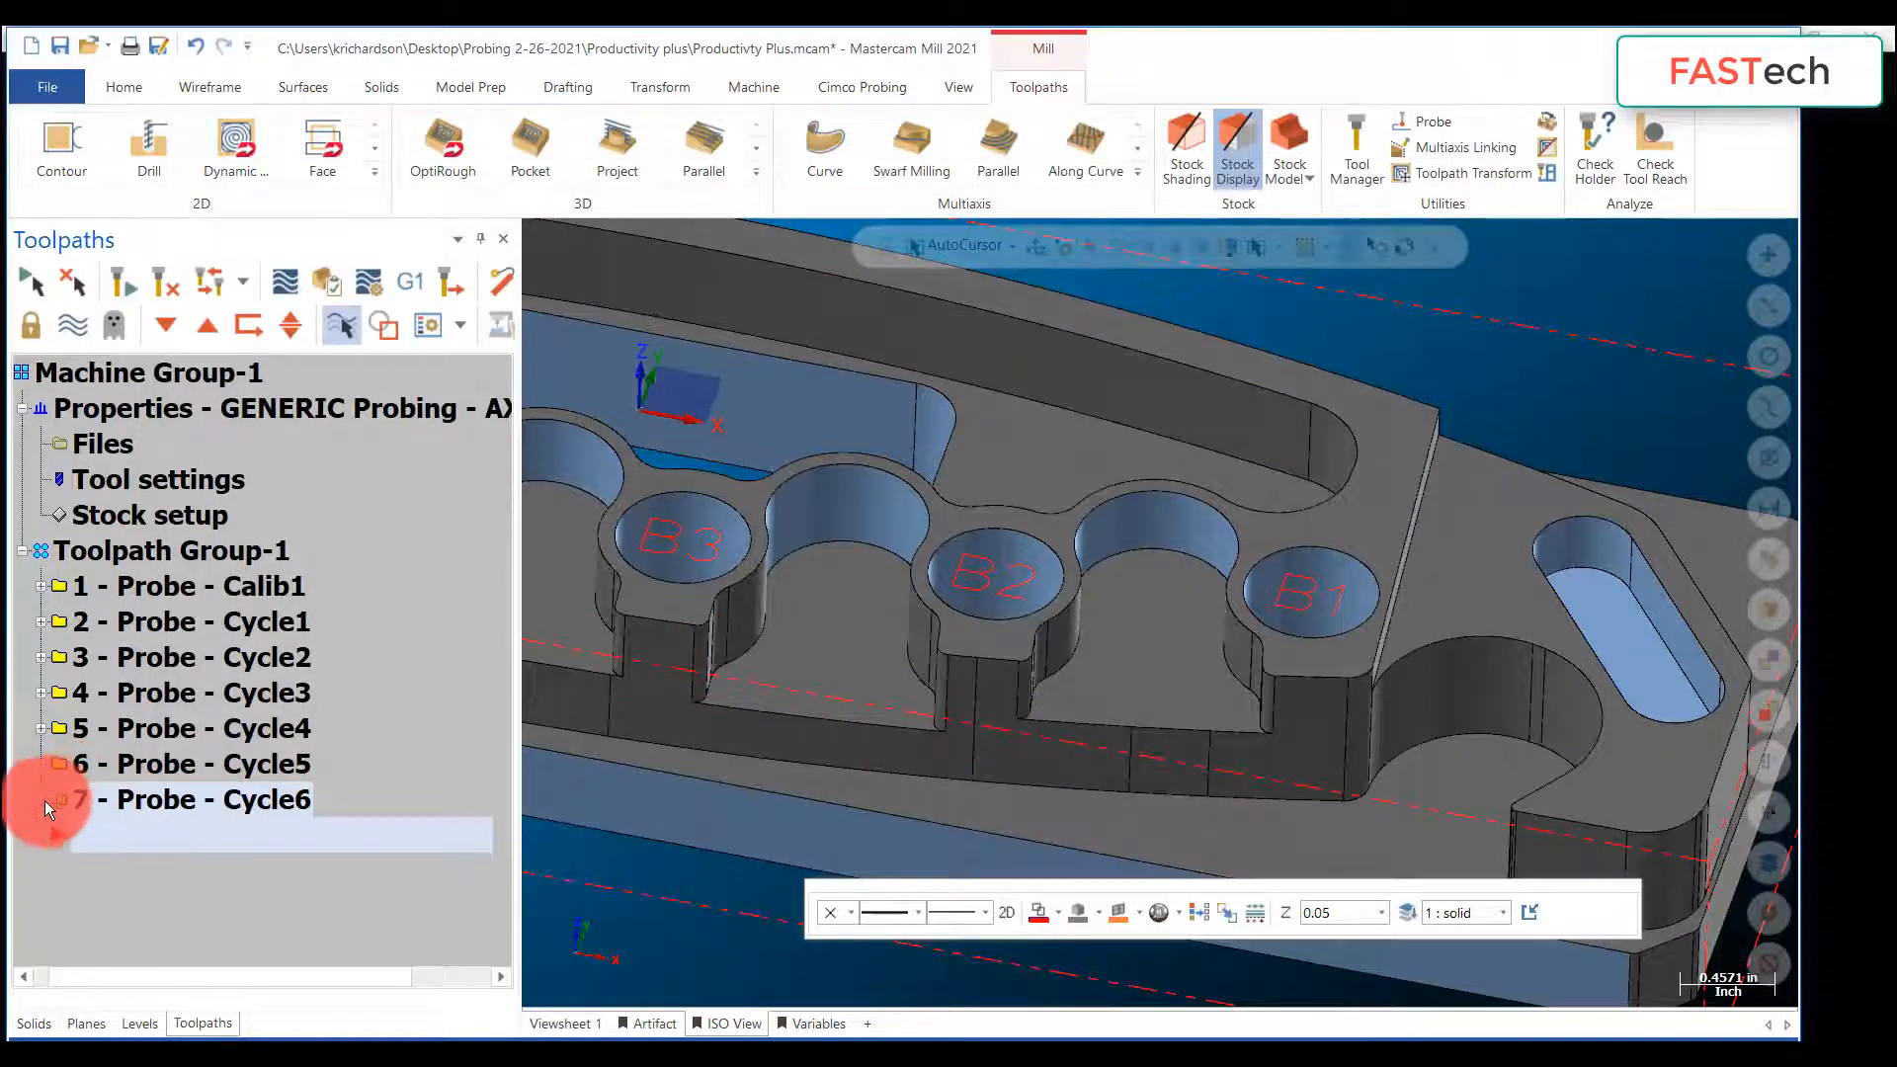
Step: Reopen the Cycle6 parameters to check the measured circle's start and end angles, and leave without changes
left_click(41, 800)
left_click(104, 832)
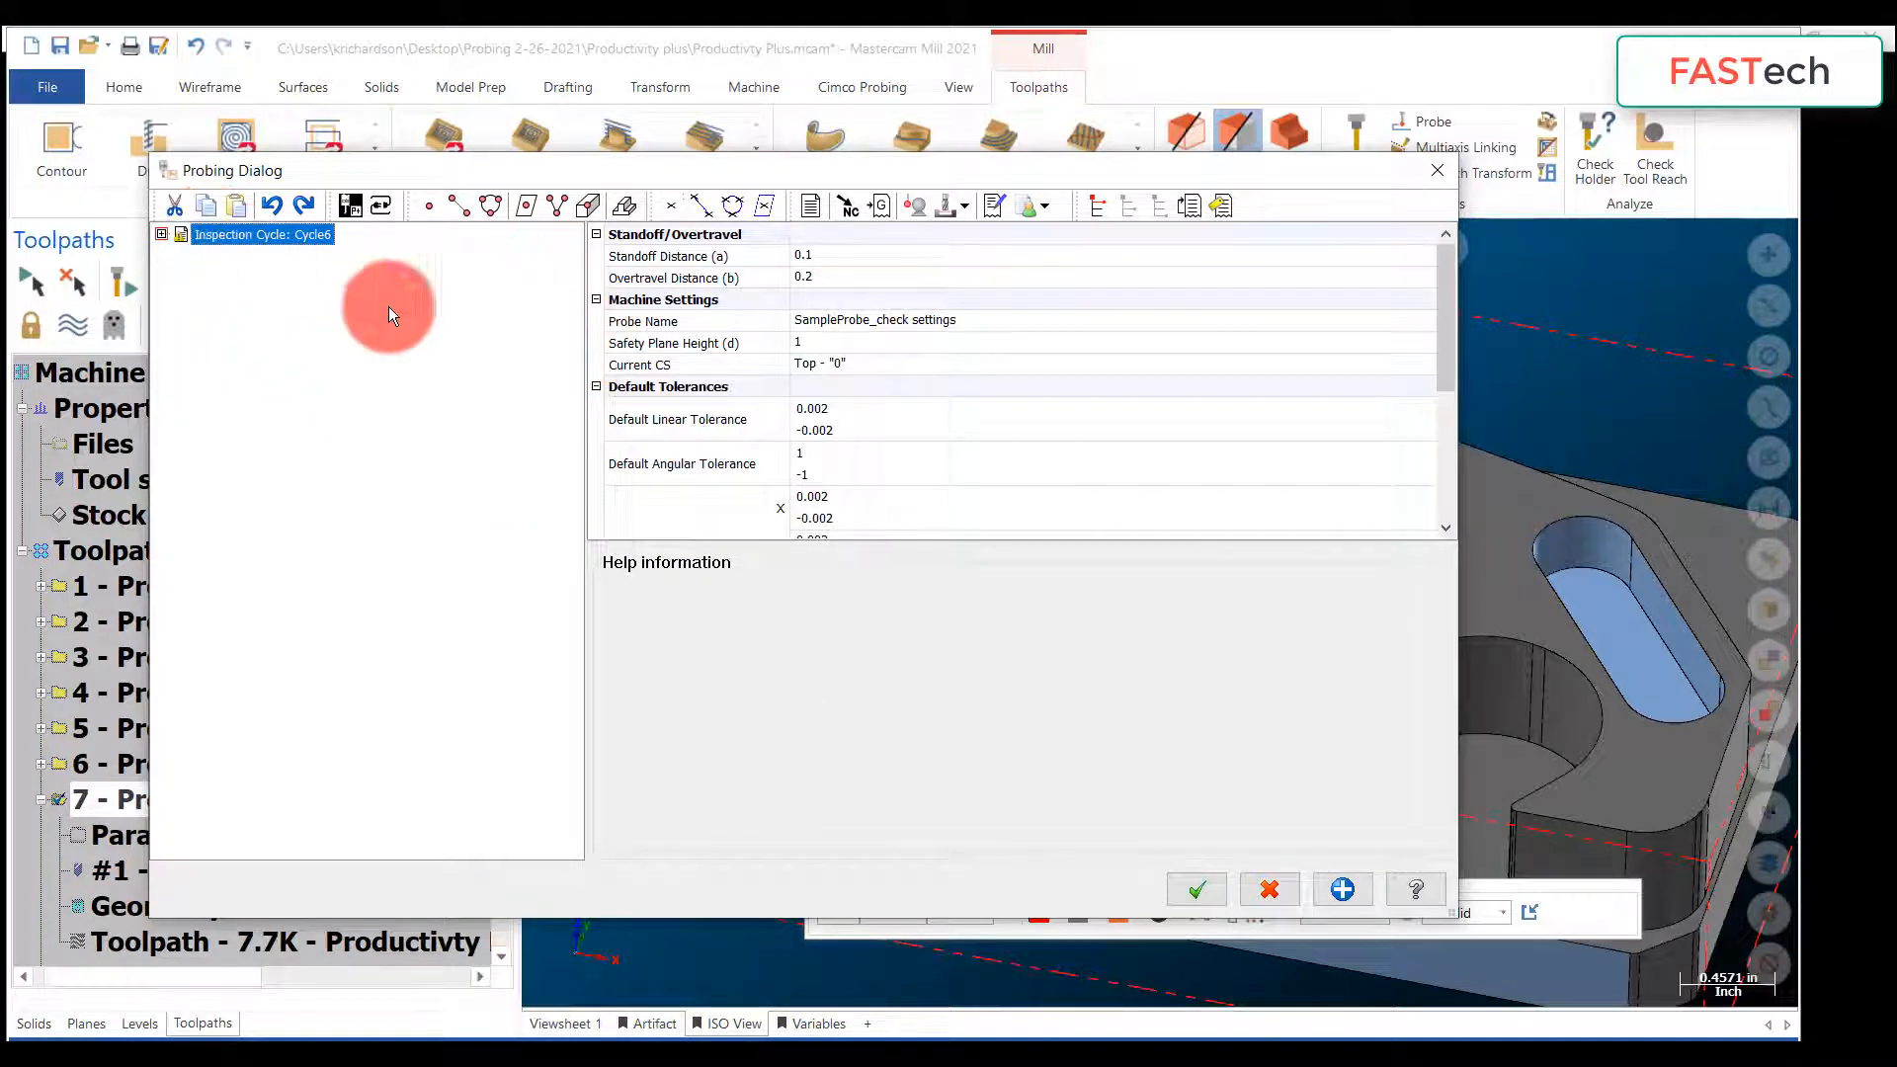
left_click(235, 257)
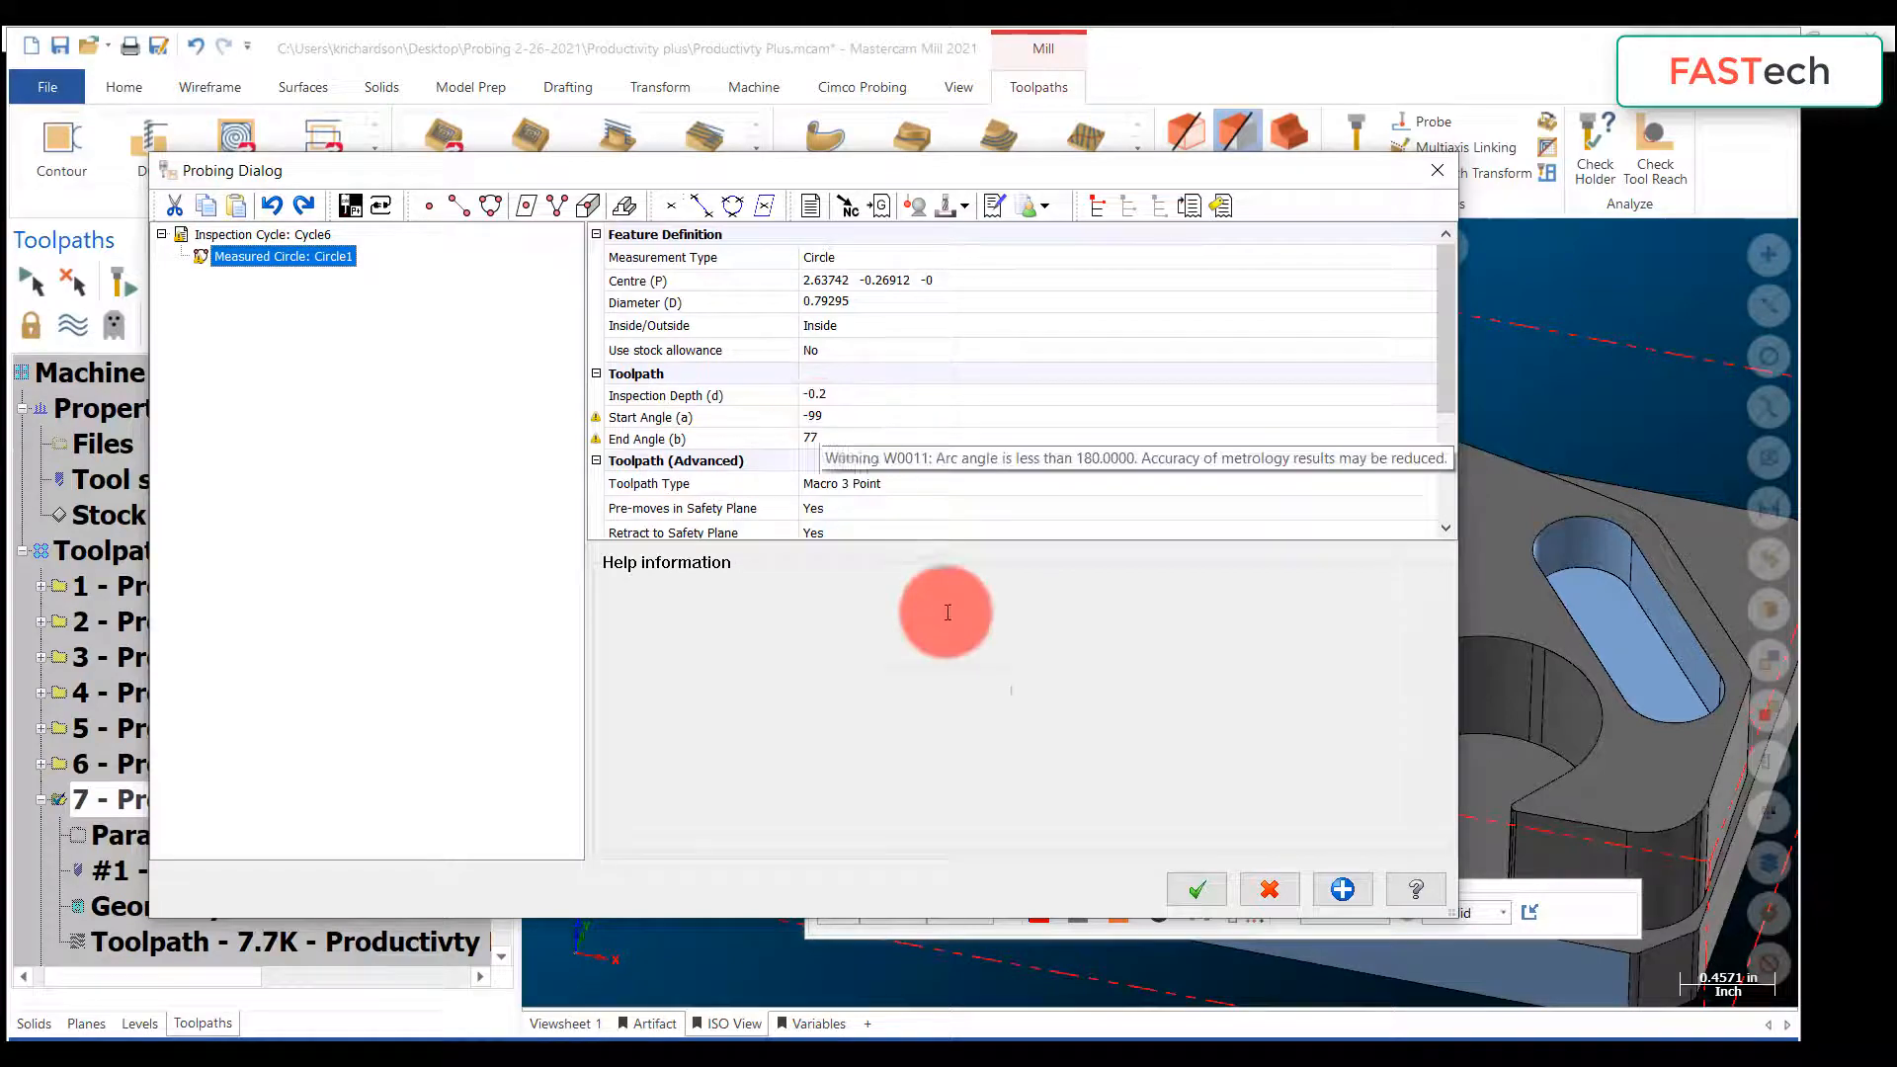
left_click(1264, 882)
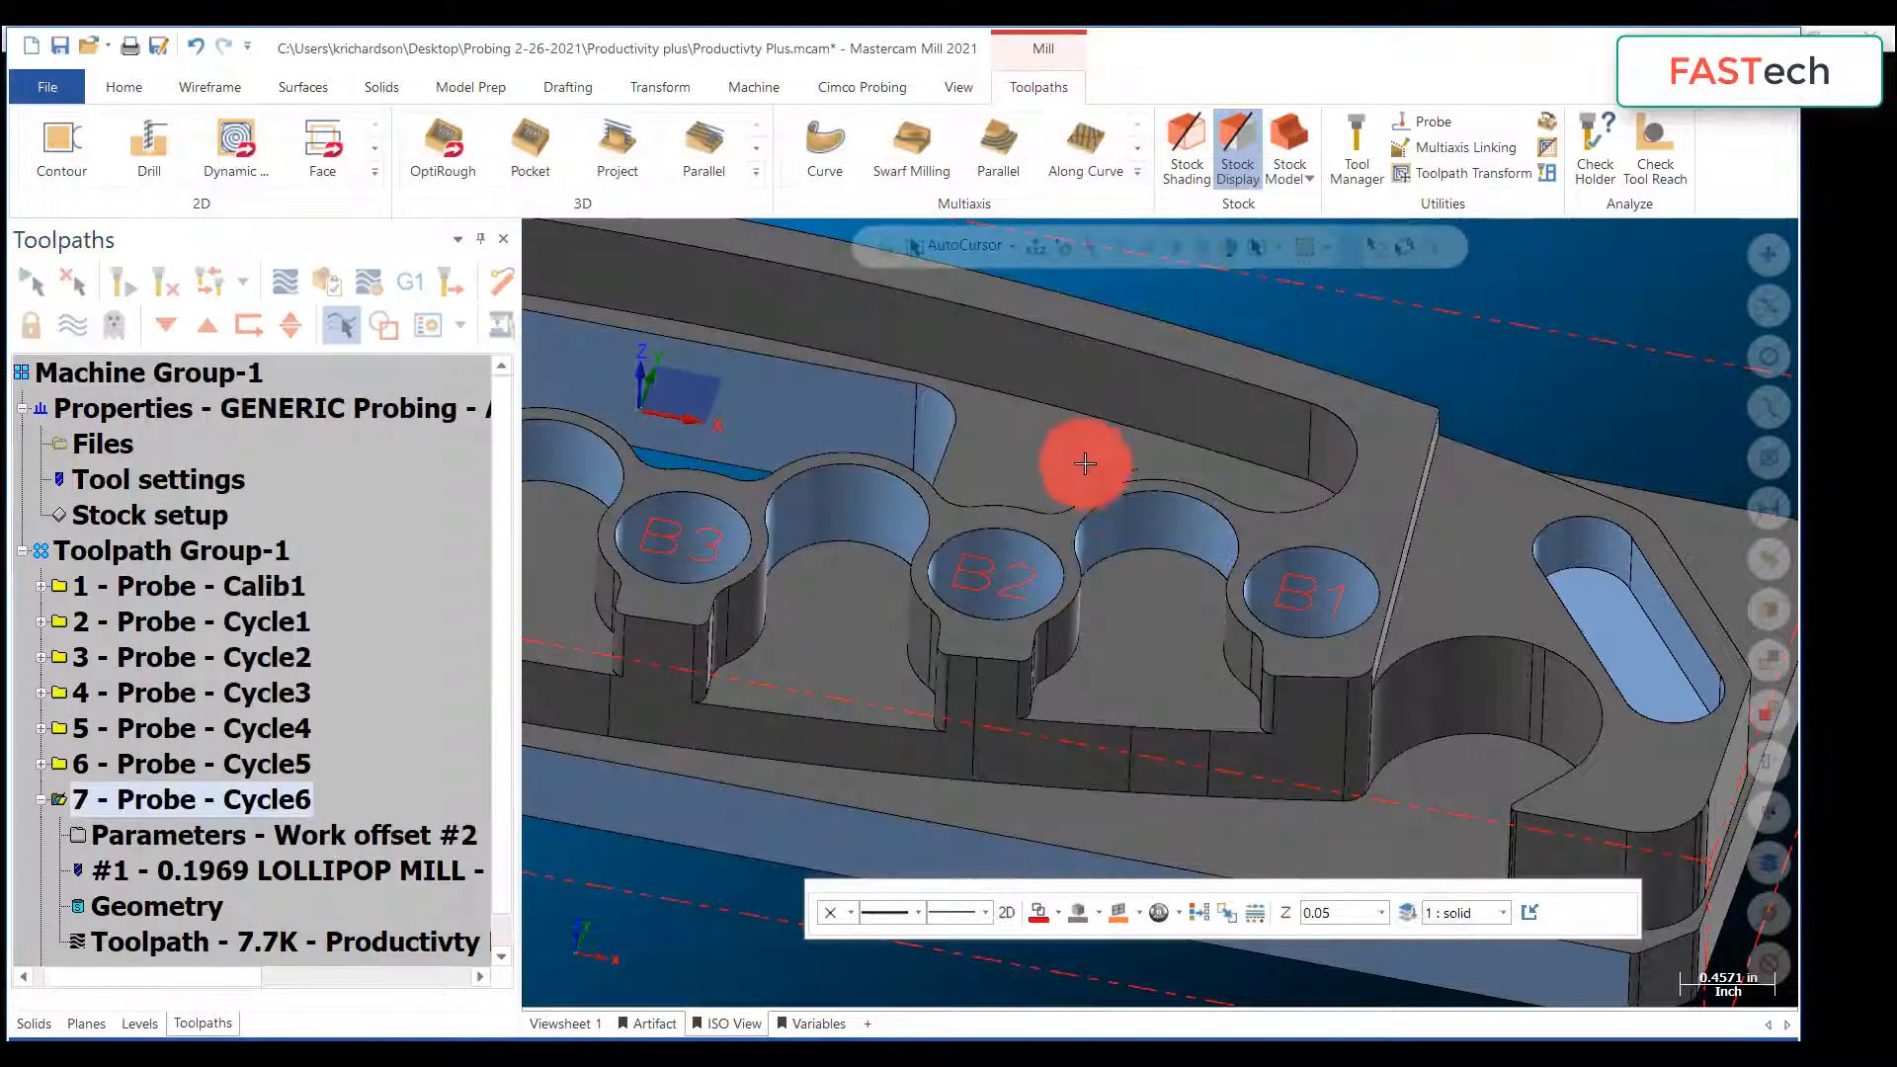
Step: Create edge curves on the top edges of the two open arcs between B1 and B2 and between B2 and B3
scroll(1087, 445, "down", 3)
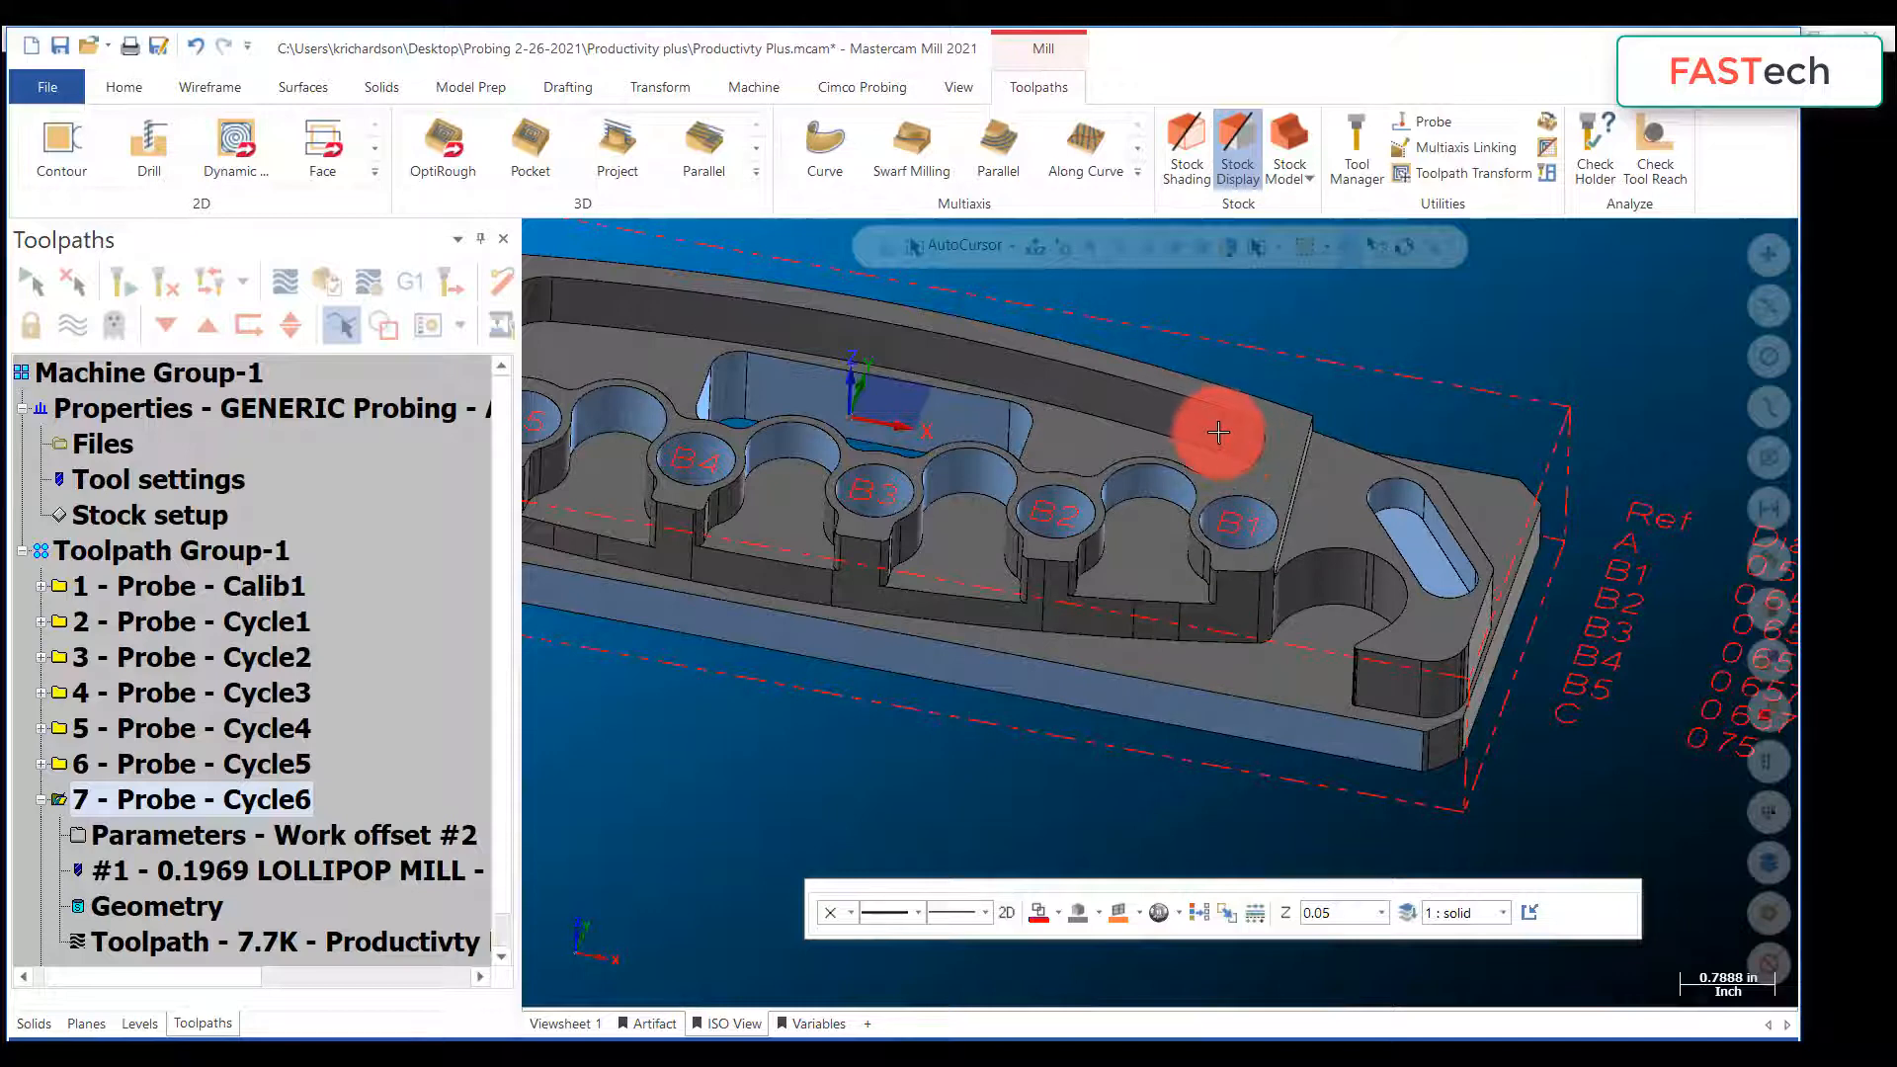
scroll(1130, 405, "up", 1)
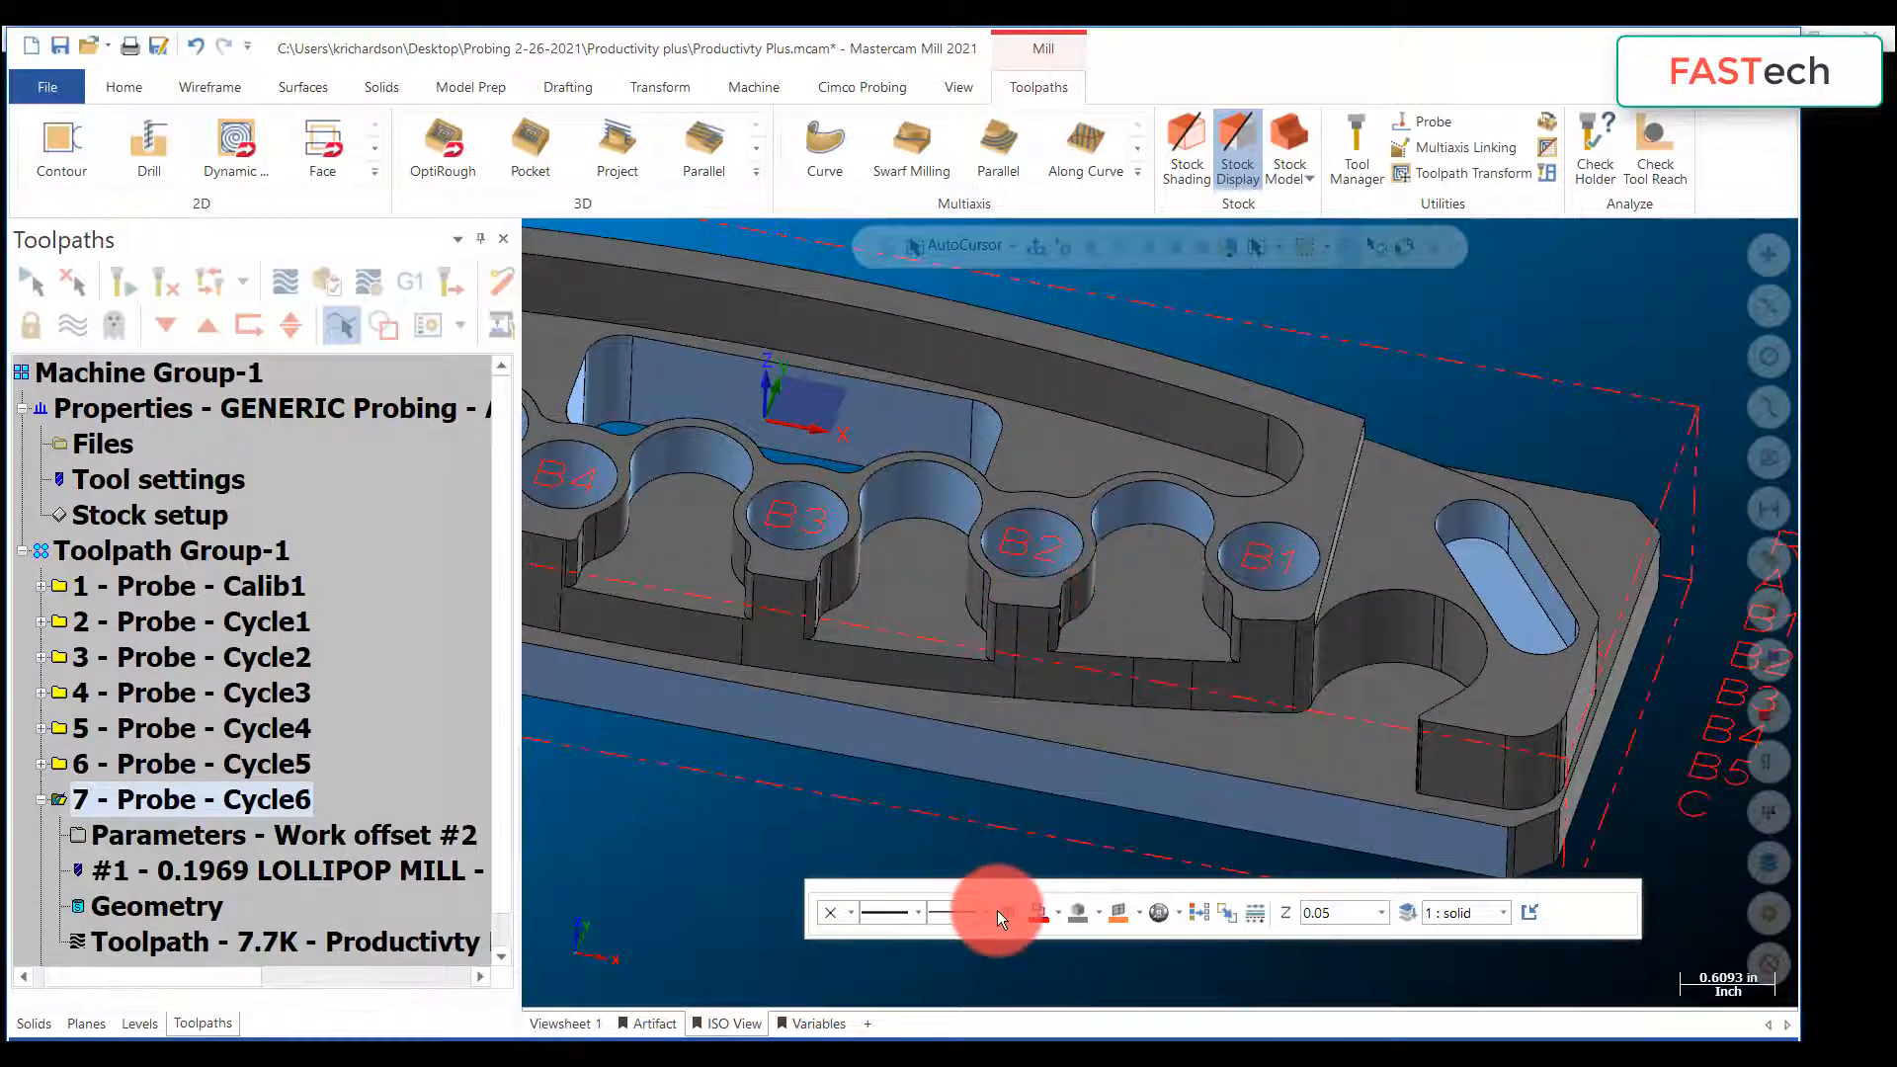
left_click(209, 87)
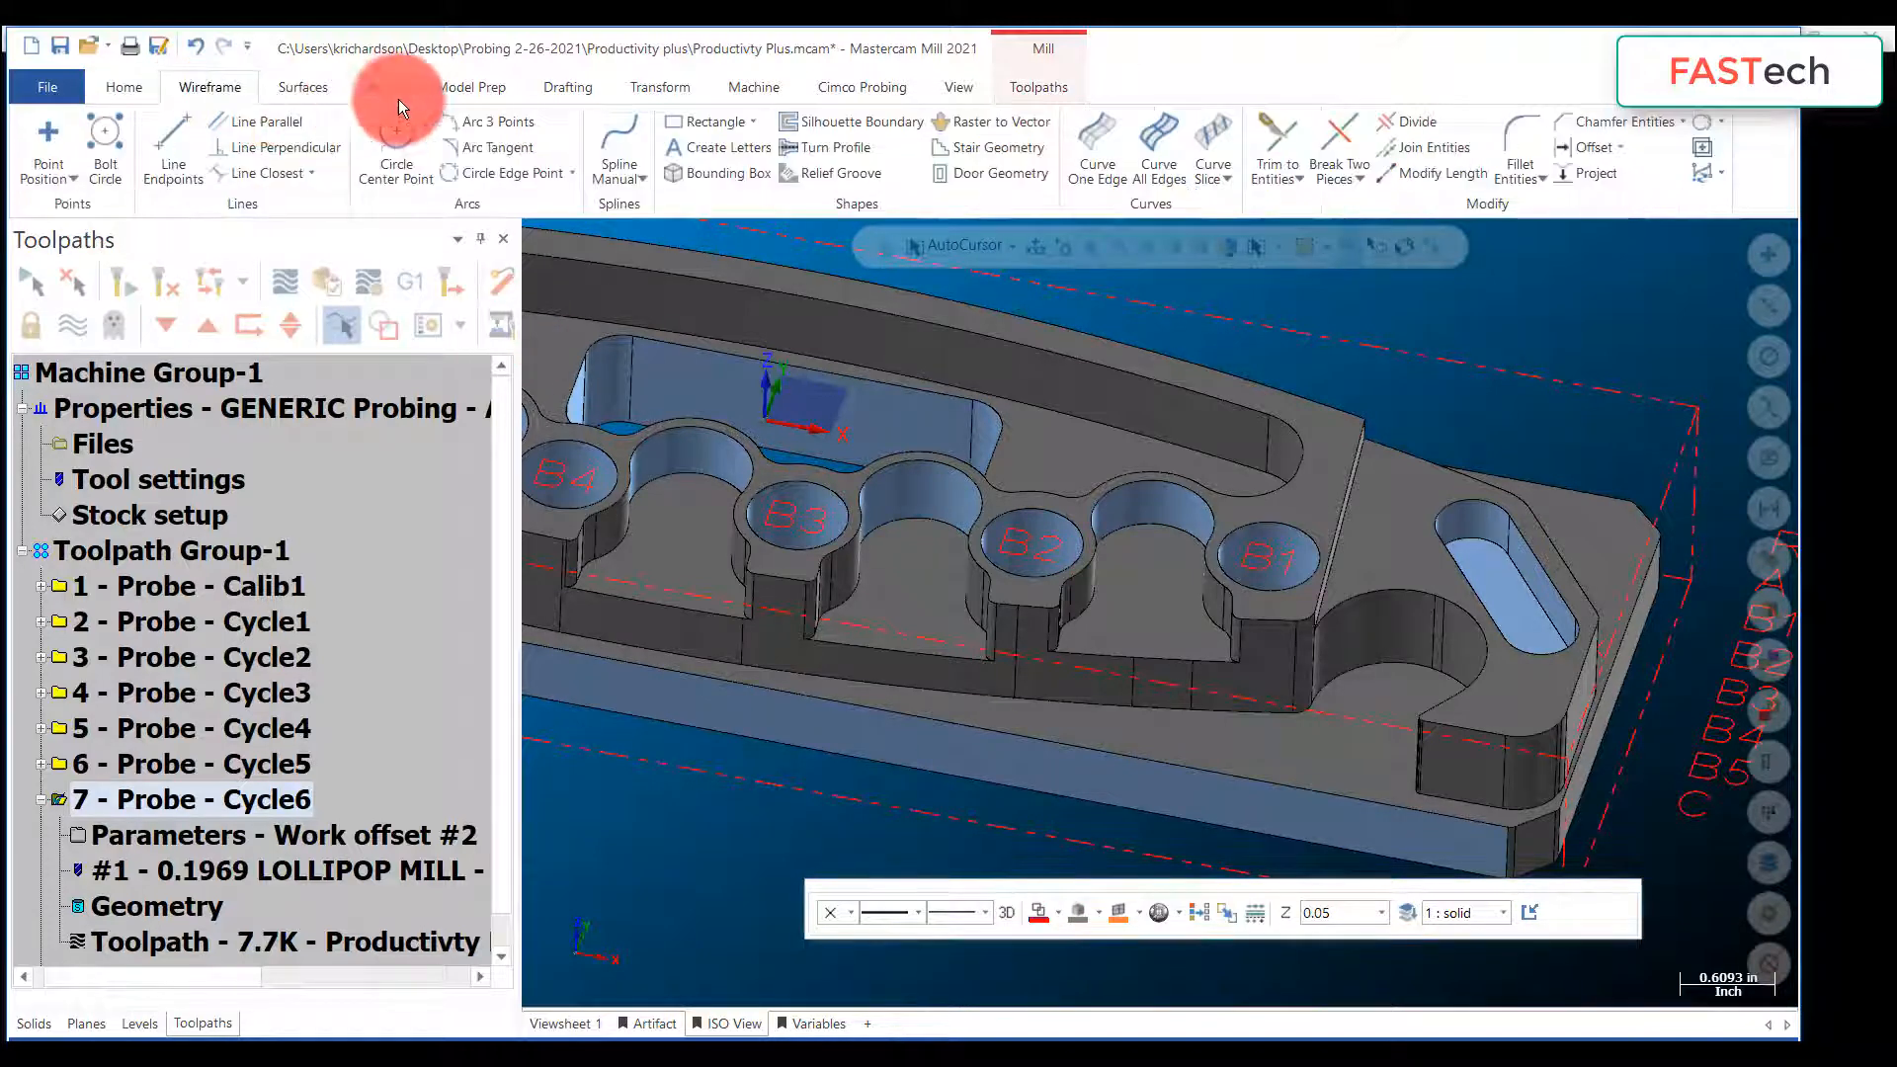
left_click(1093, 158)
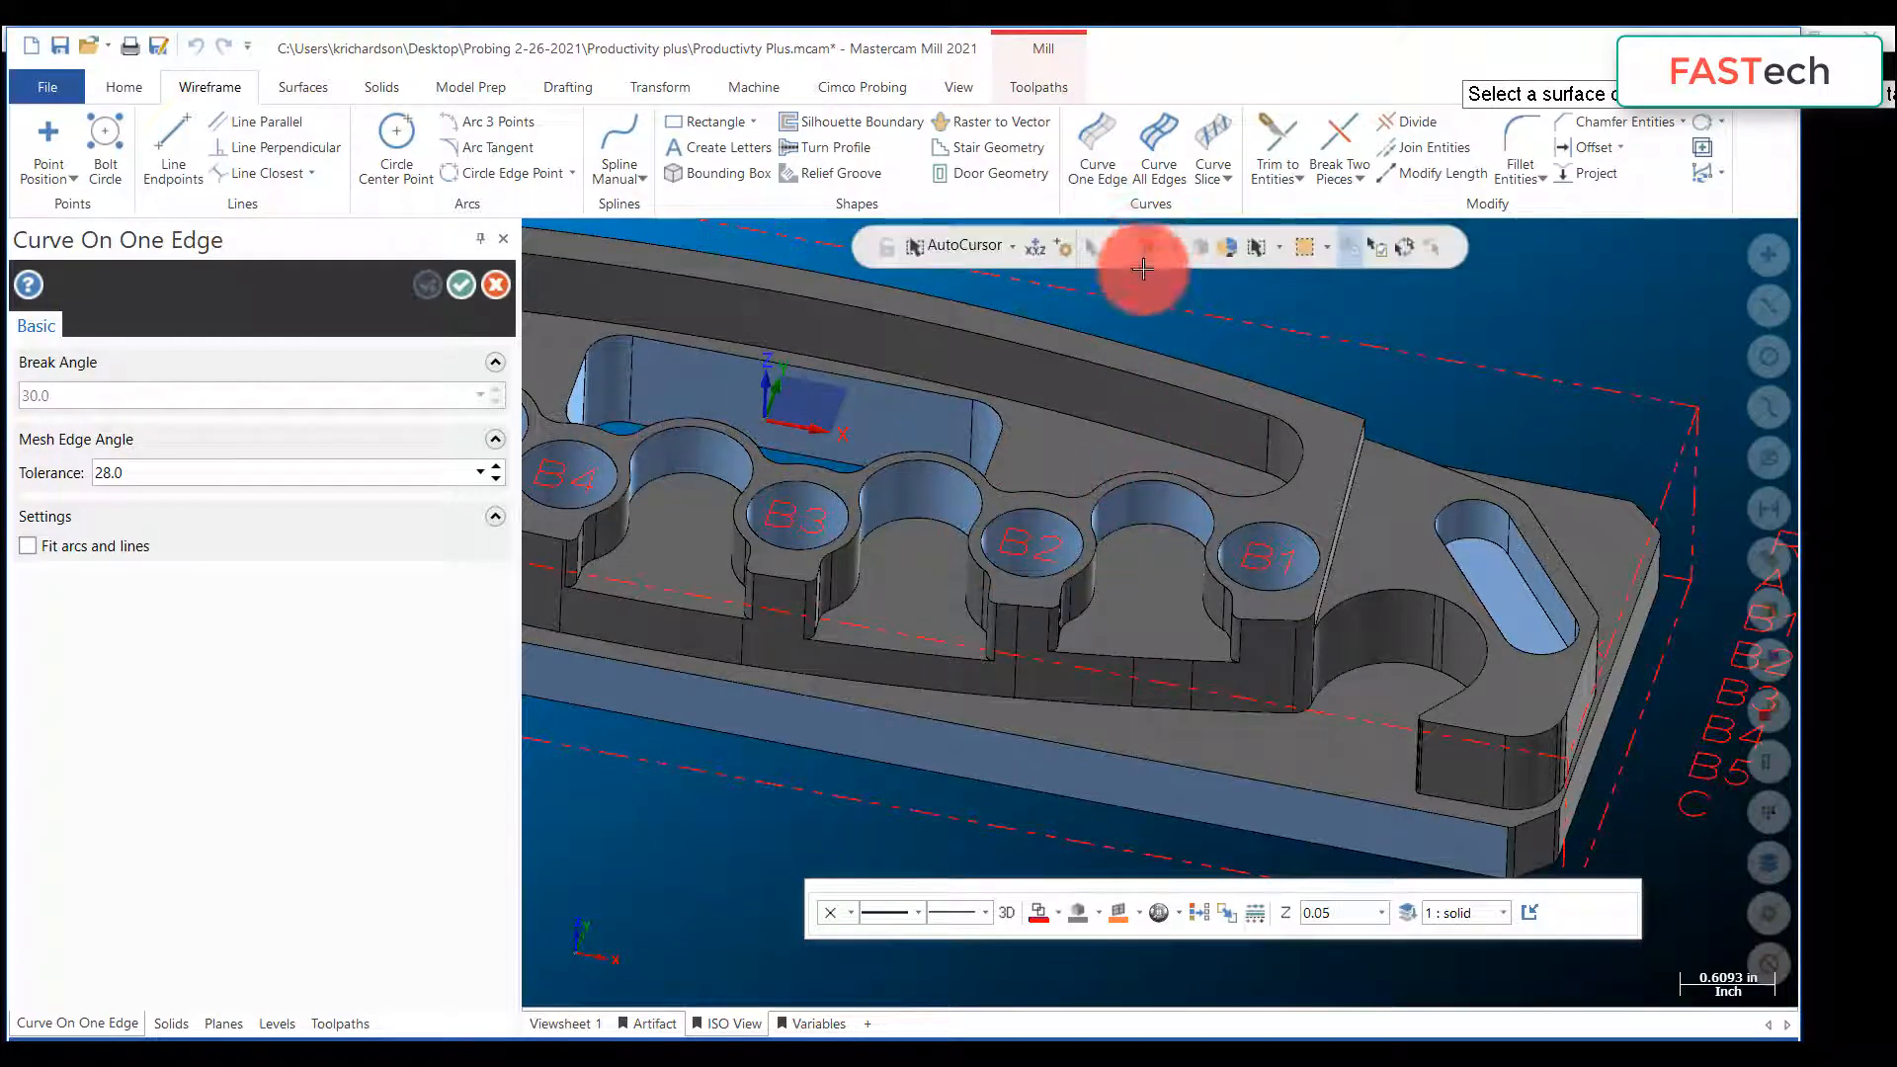
left_click(1187, 494)
left_click(469, 311)
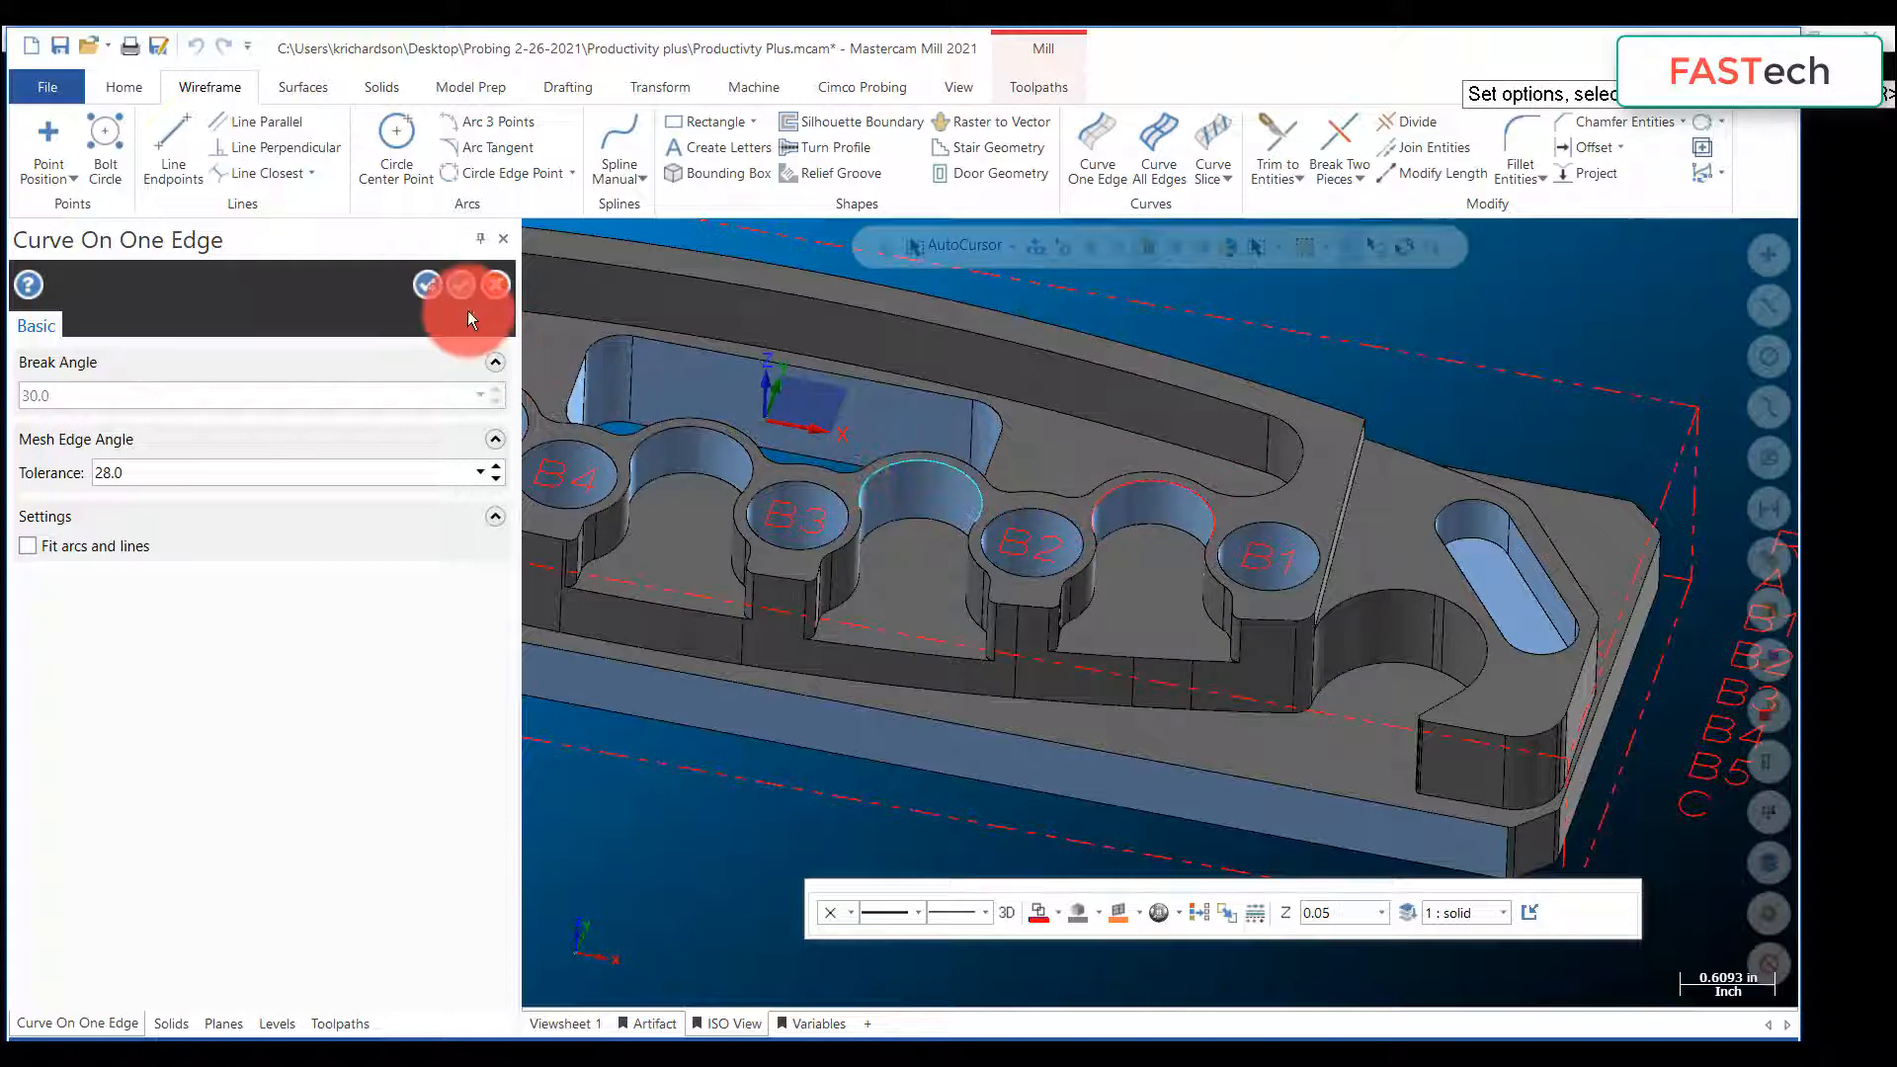
left_click(461, 286)
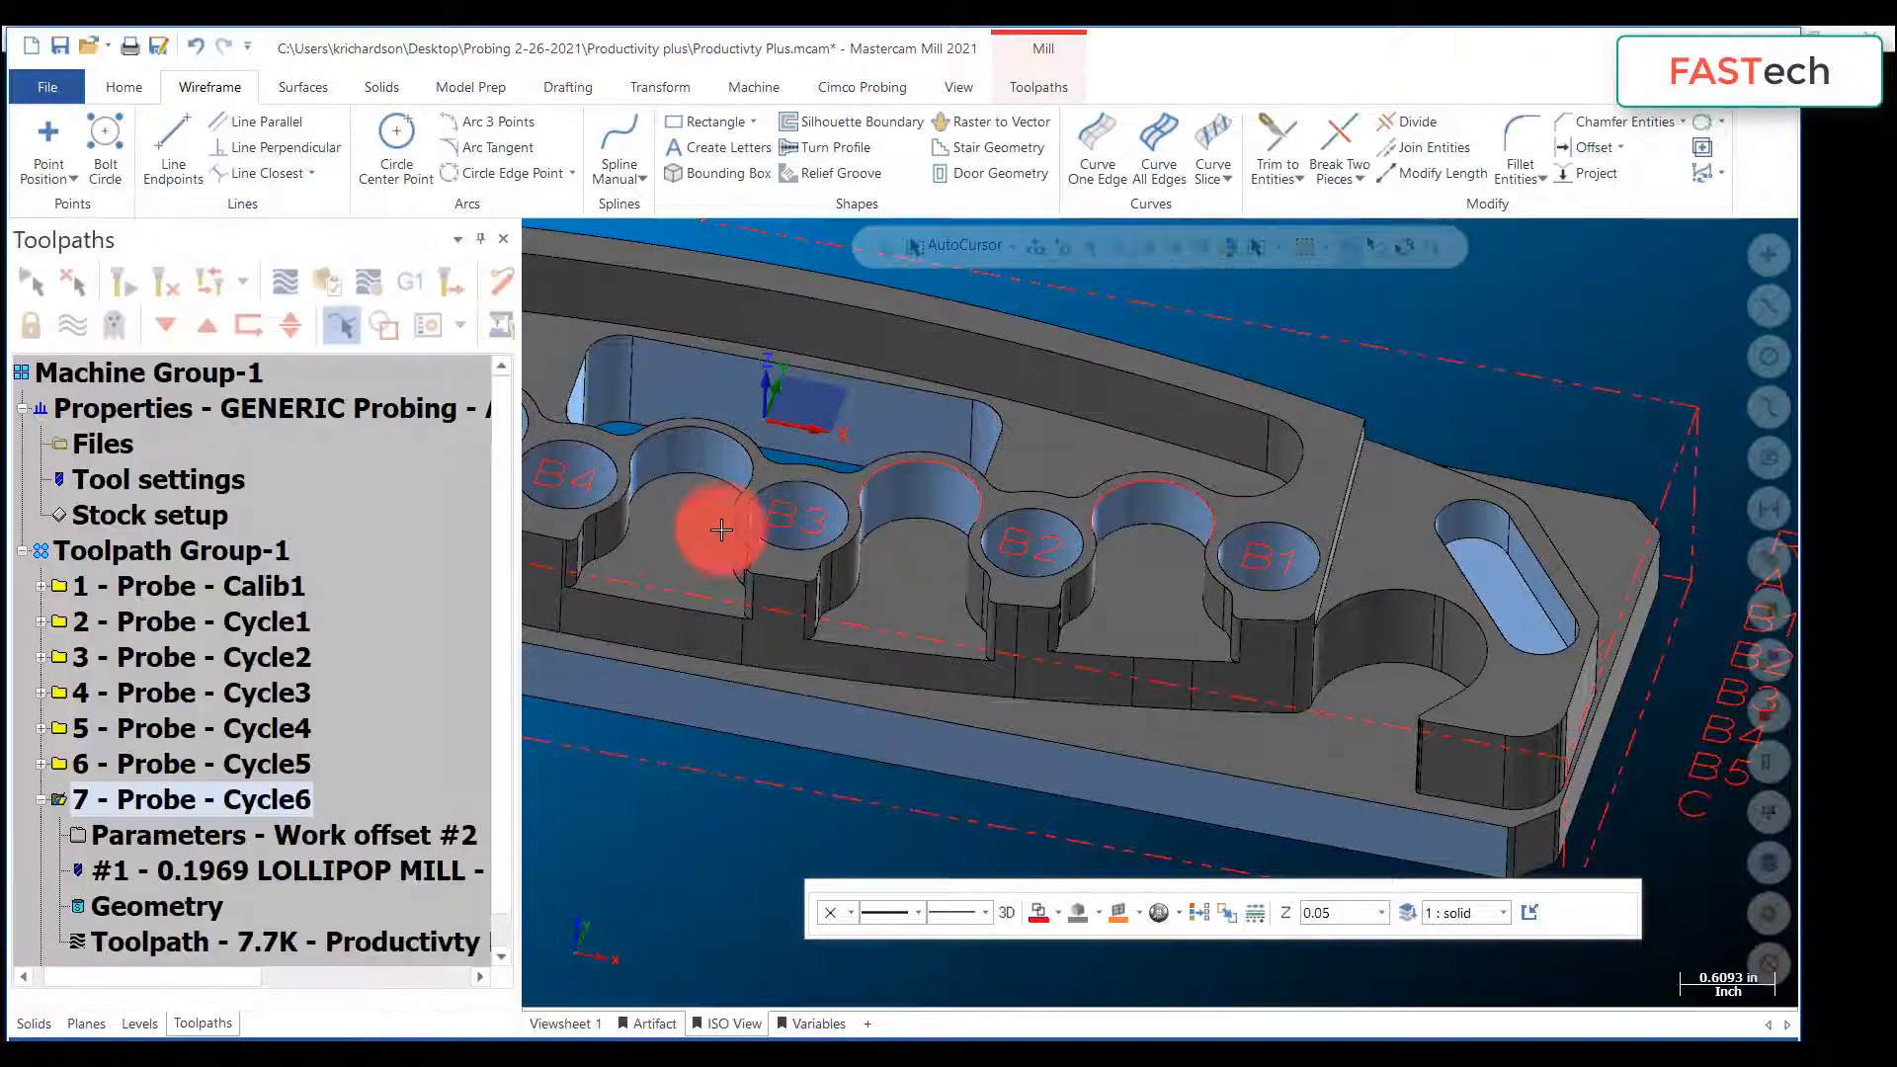
Step: Close both extracted arcs into full circles with Close Arc
left_click(947, 470)
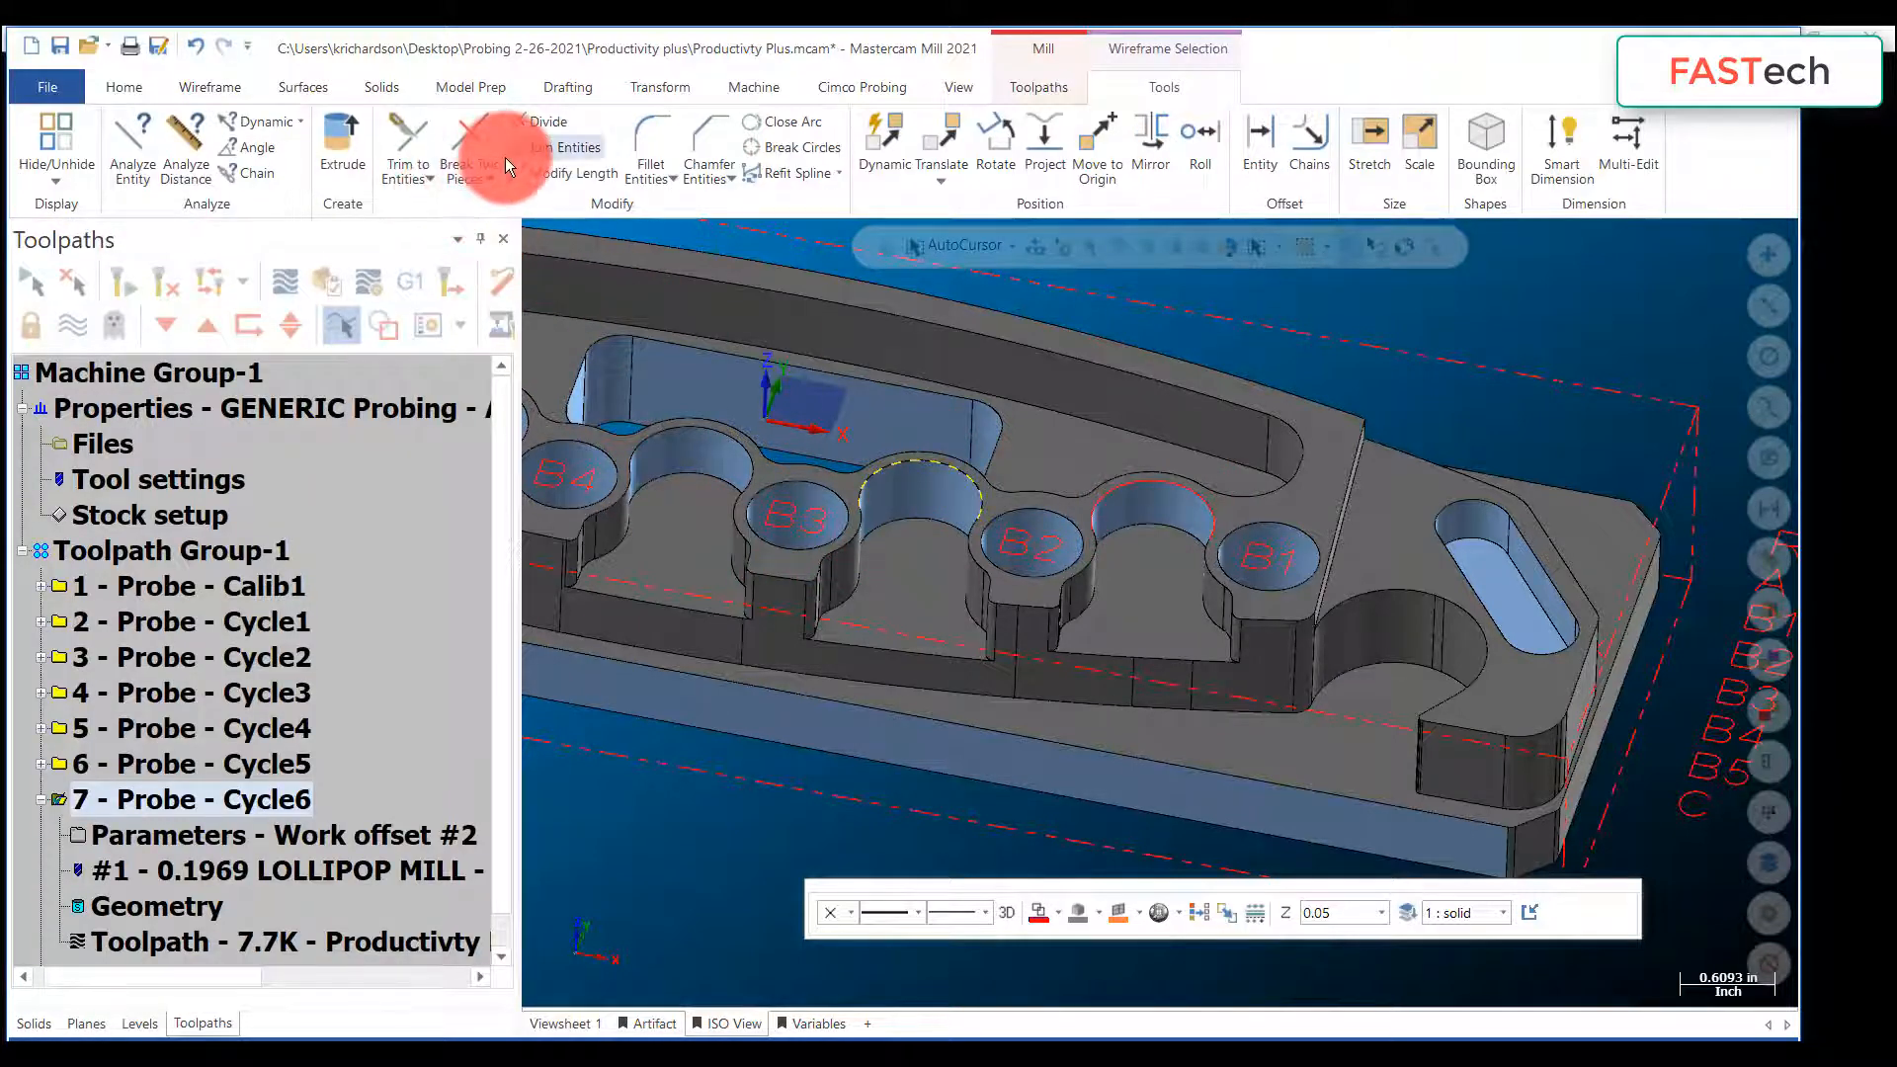
left_click(795, 121)
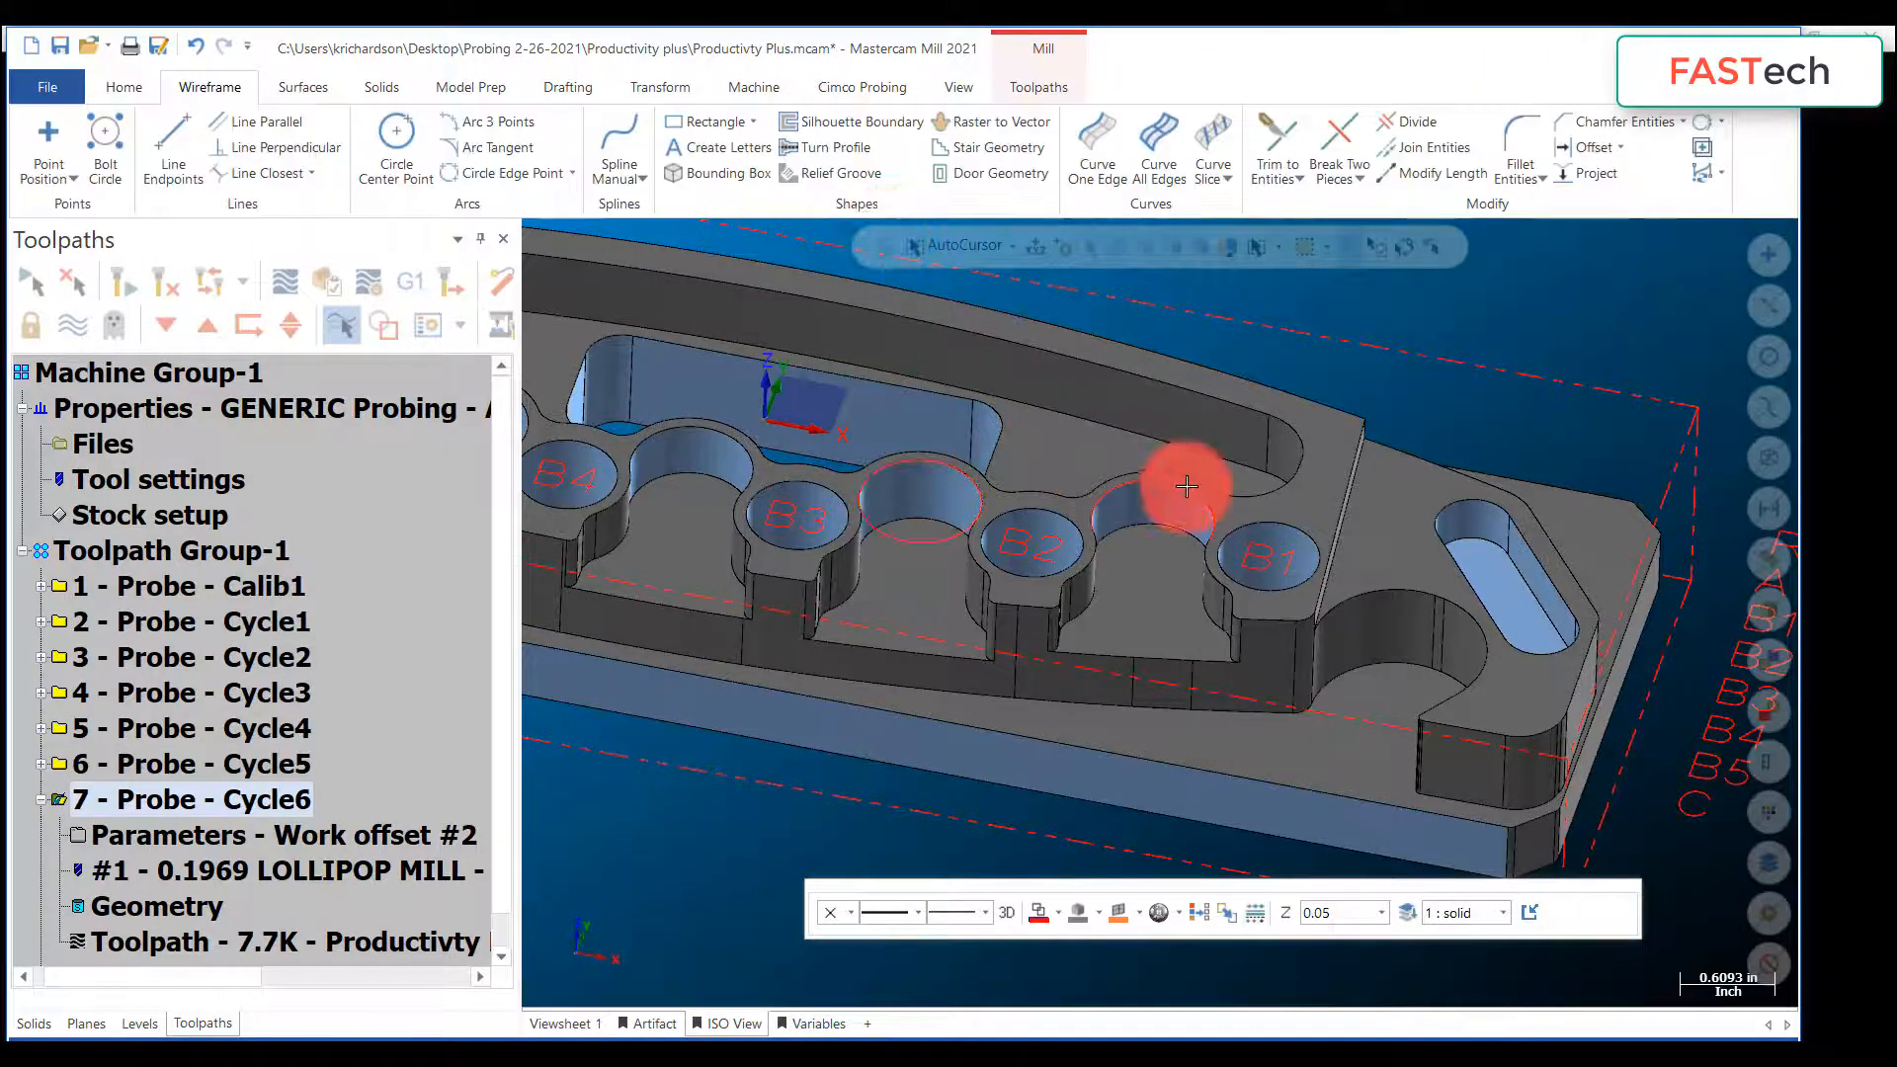
left_click(1187, 486)
left_click(790, 121)
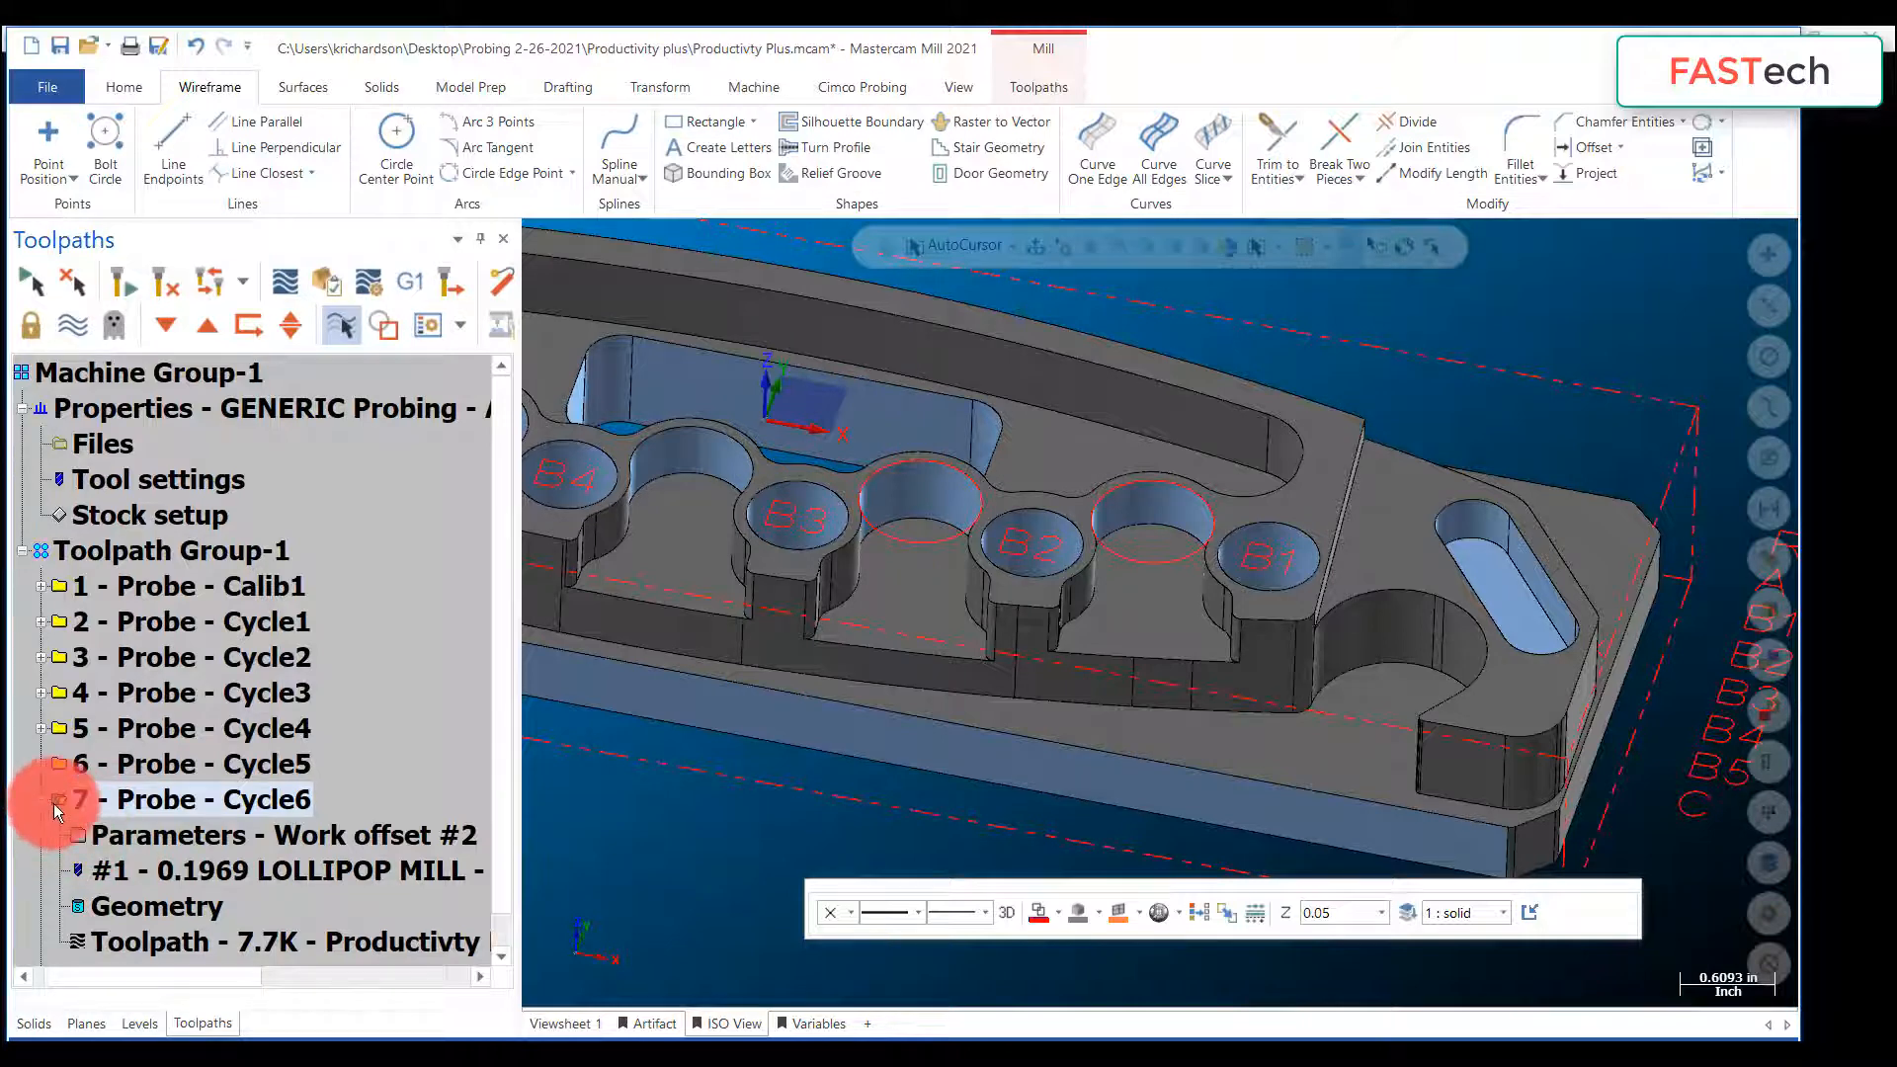
Step: Delete the Cycle6 probe operation and add a new one measuring the two closed wireframe circles
key("Delete")
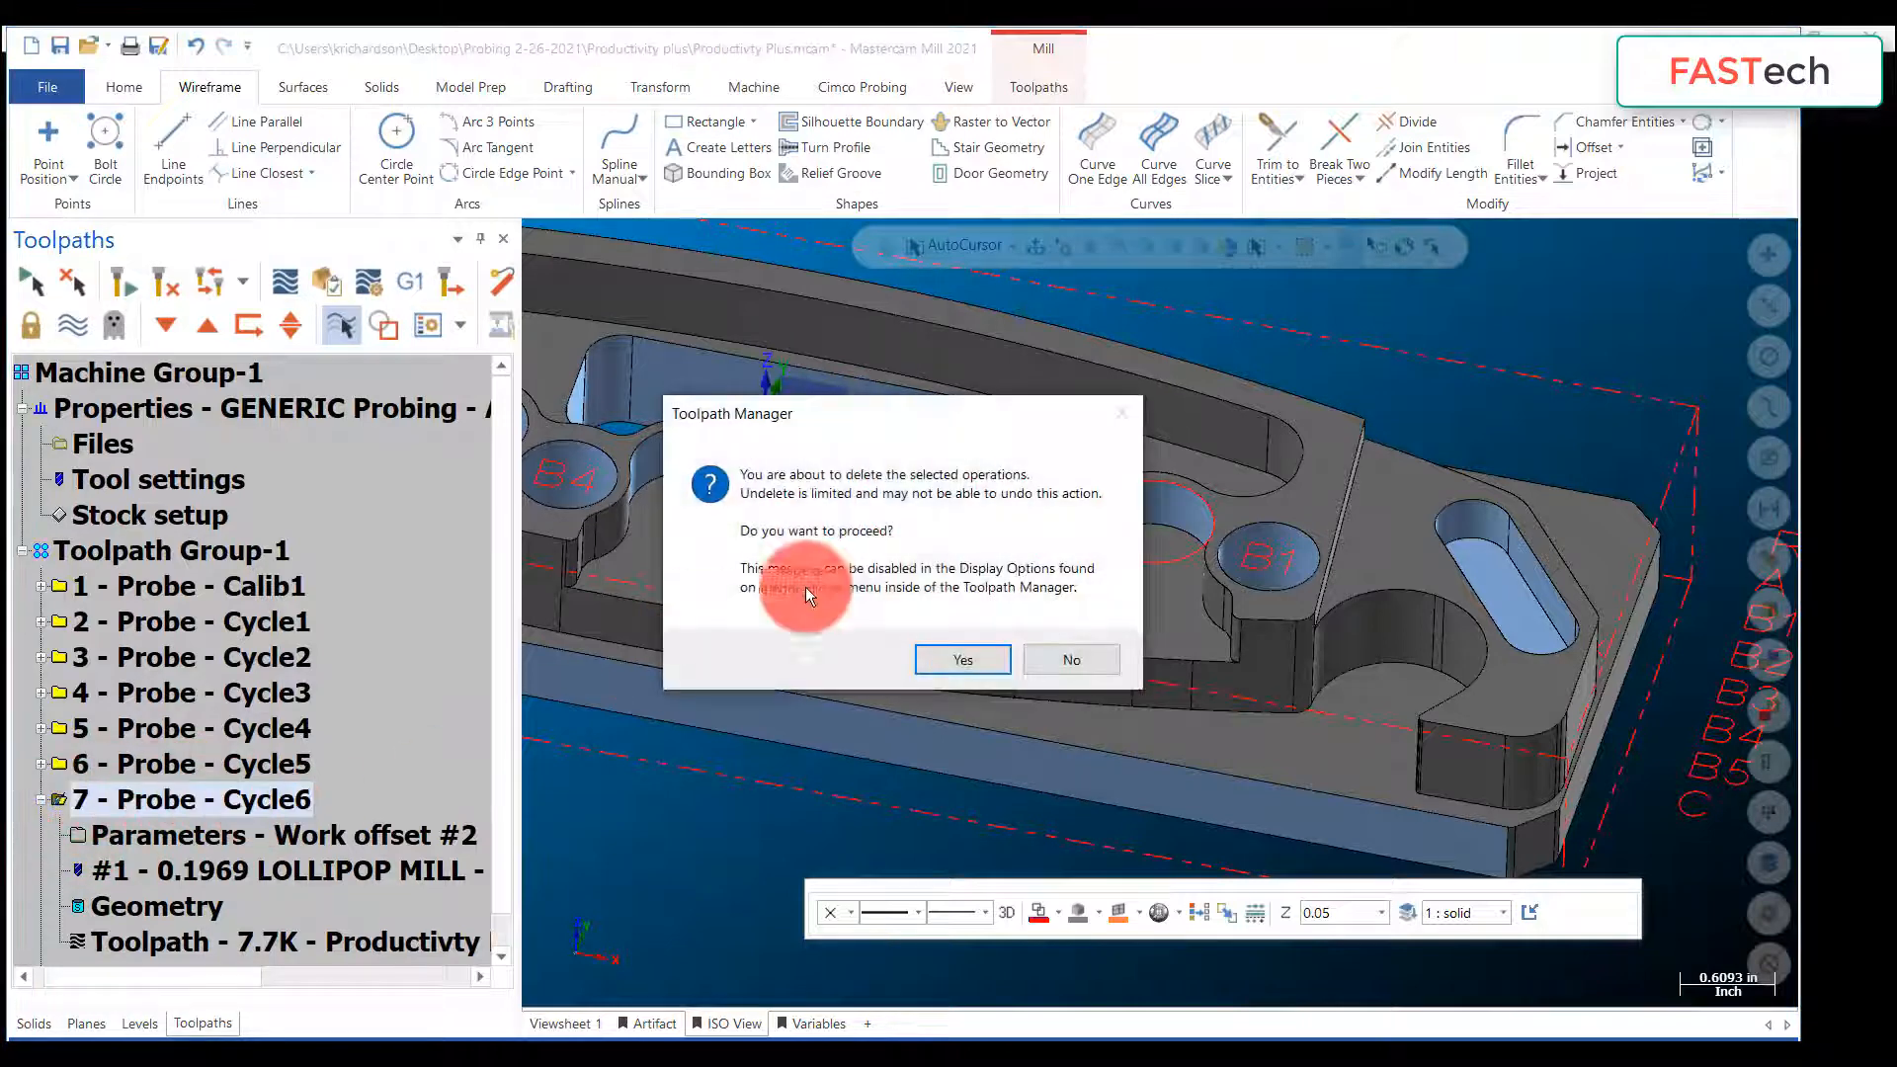
left_click(963, 659)
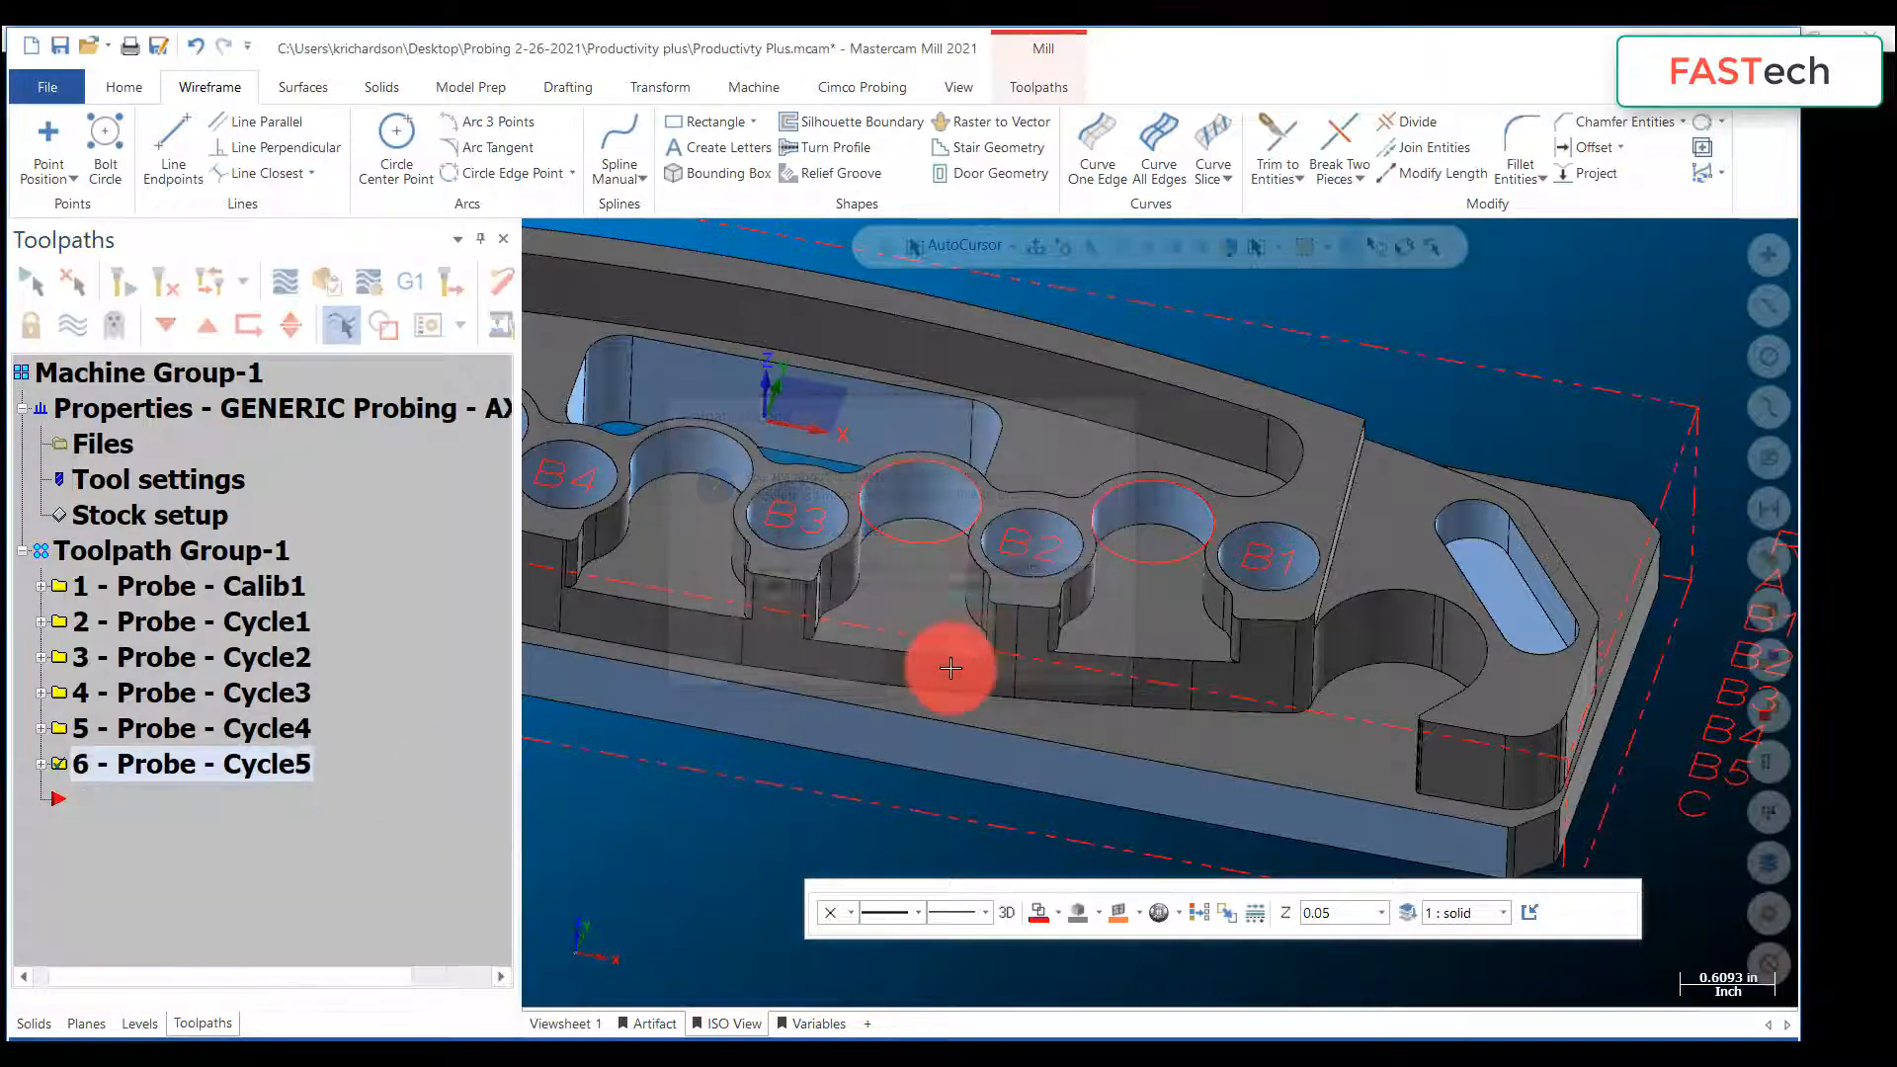
left_click(1045, 87)
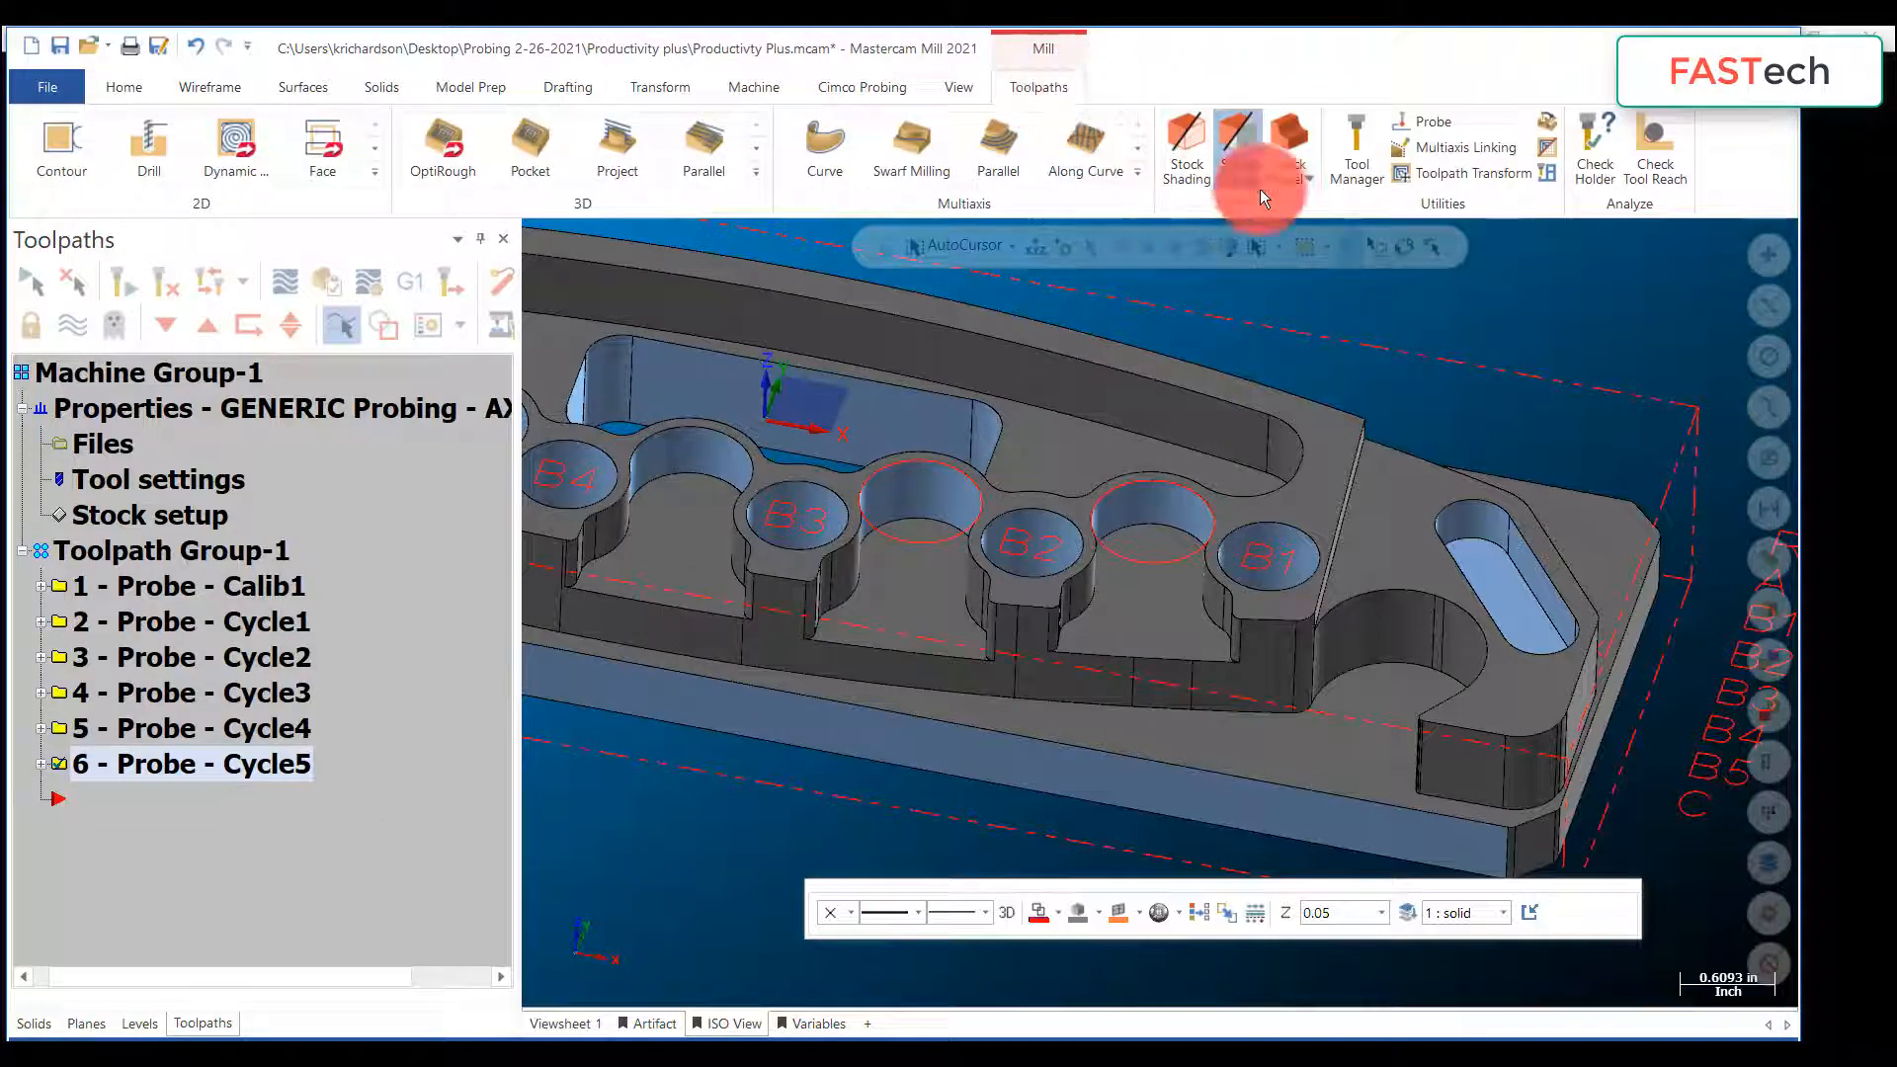
left_click(1409, 125)
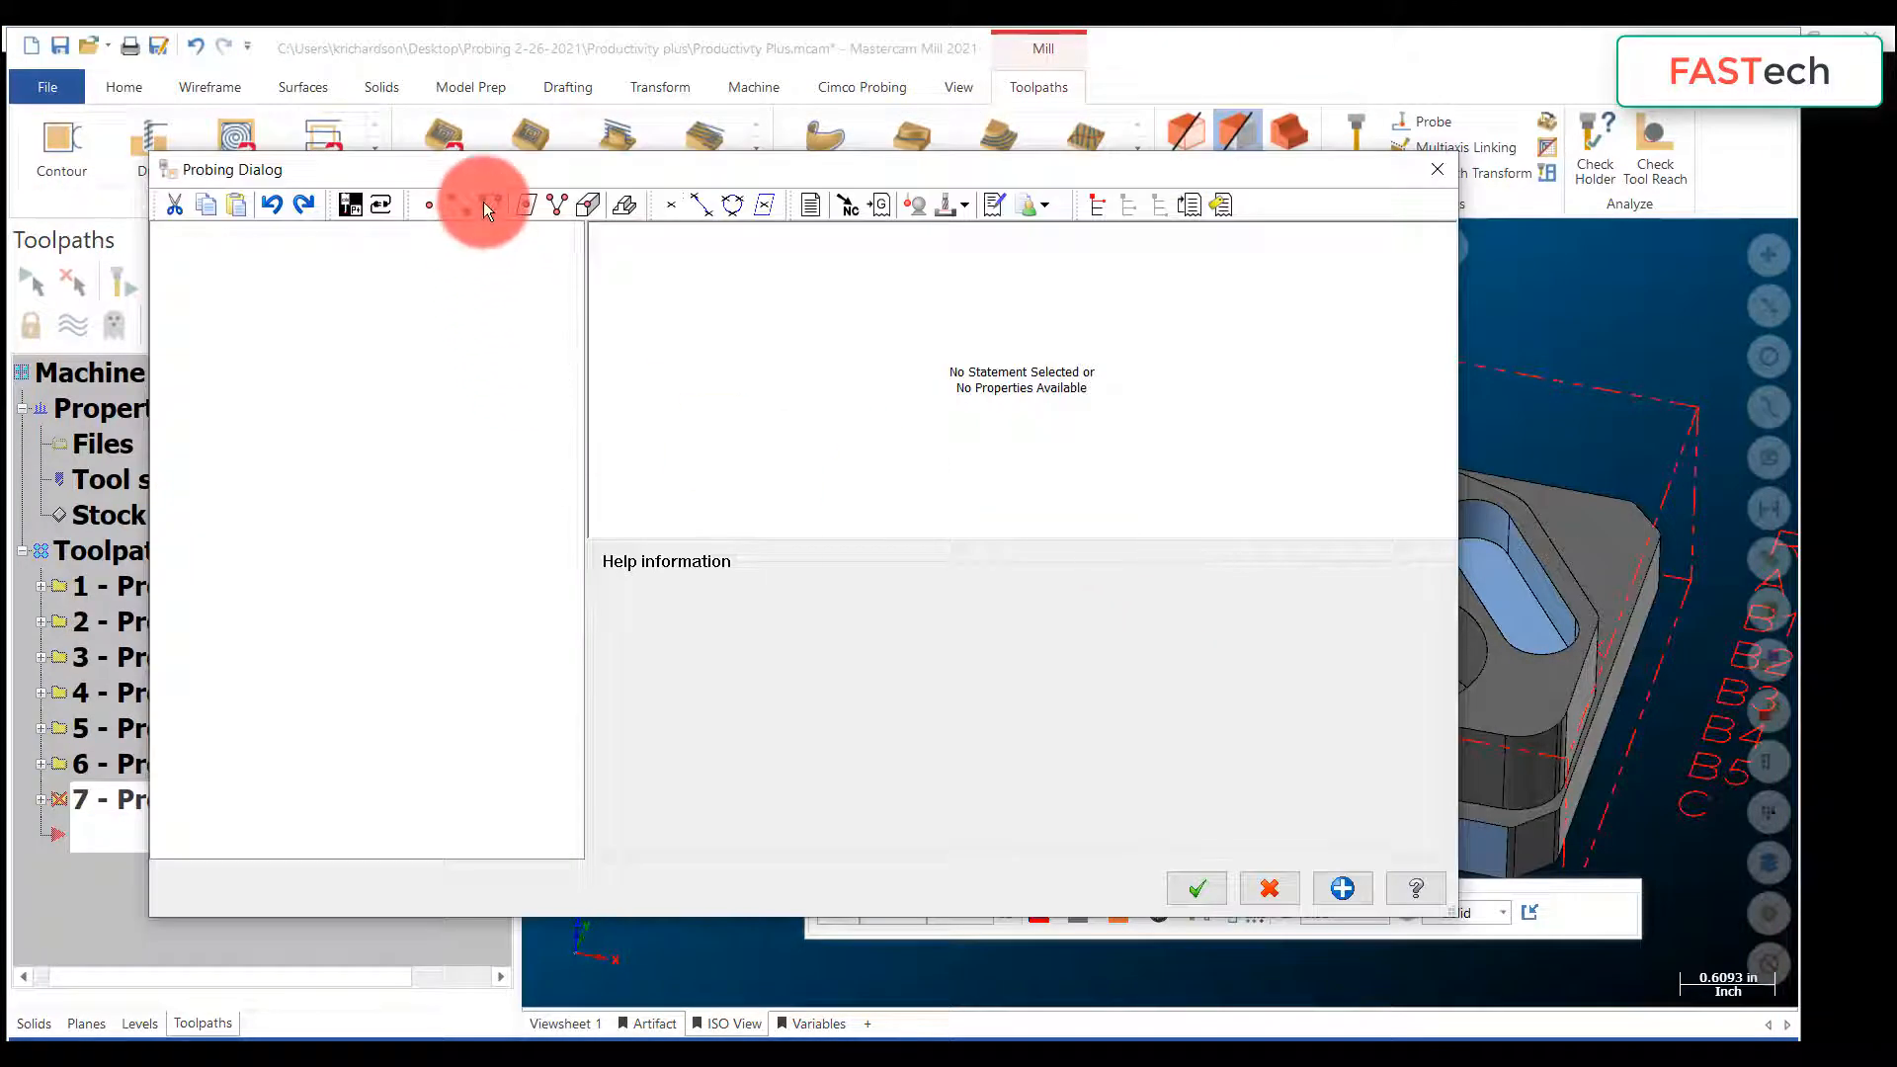
left_click(483, 205)
left_click(1152, 568)
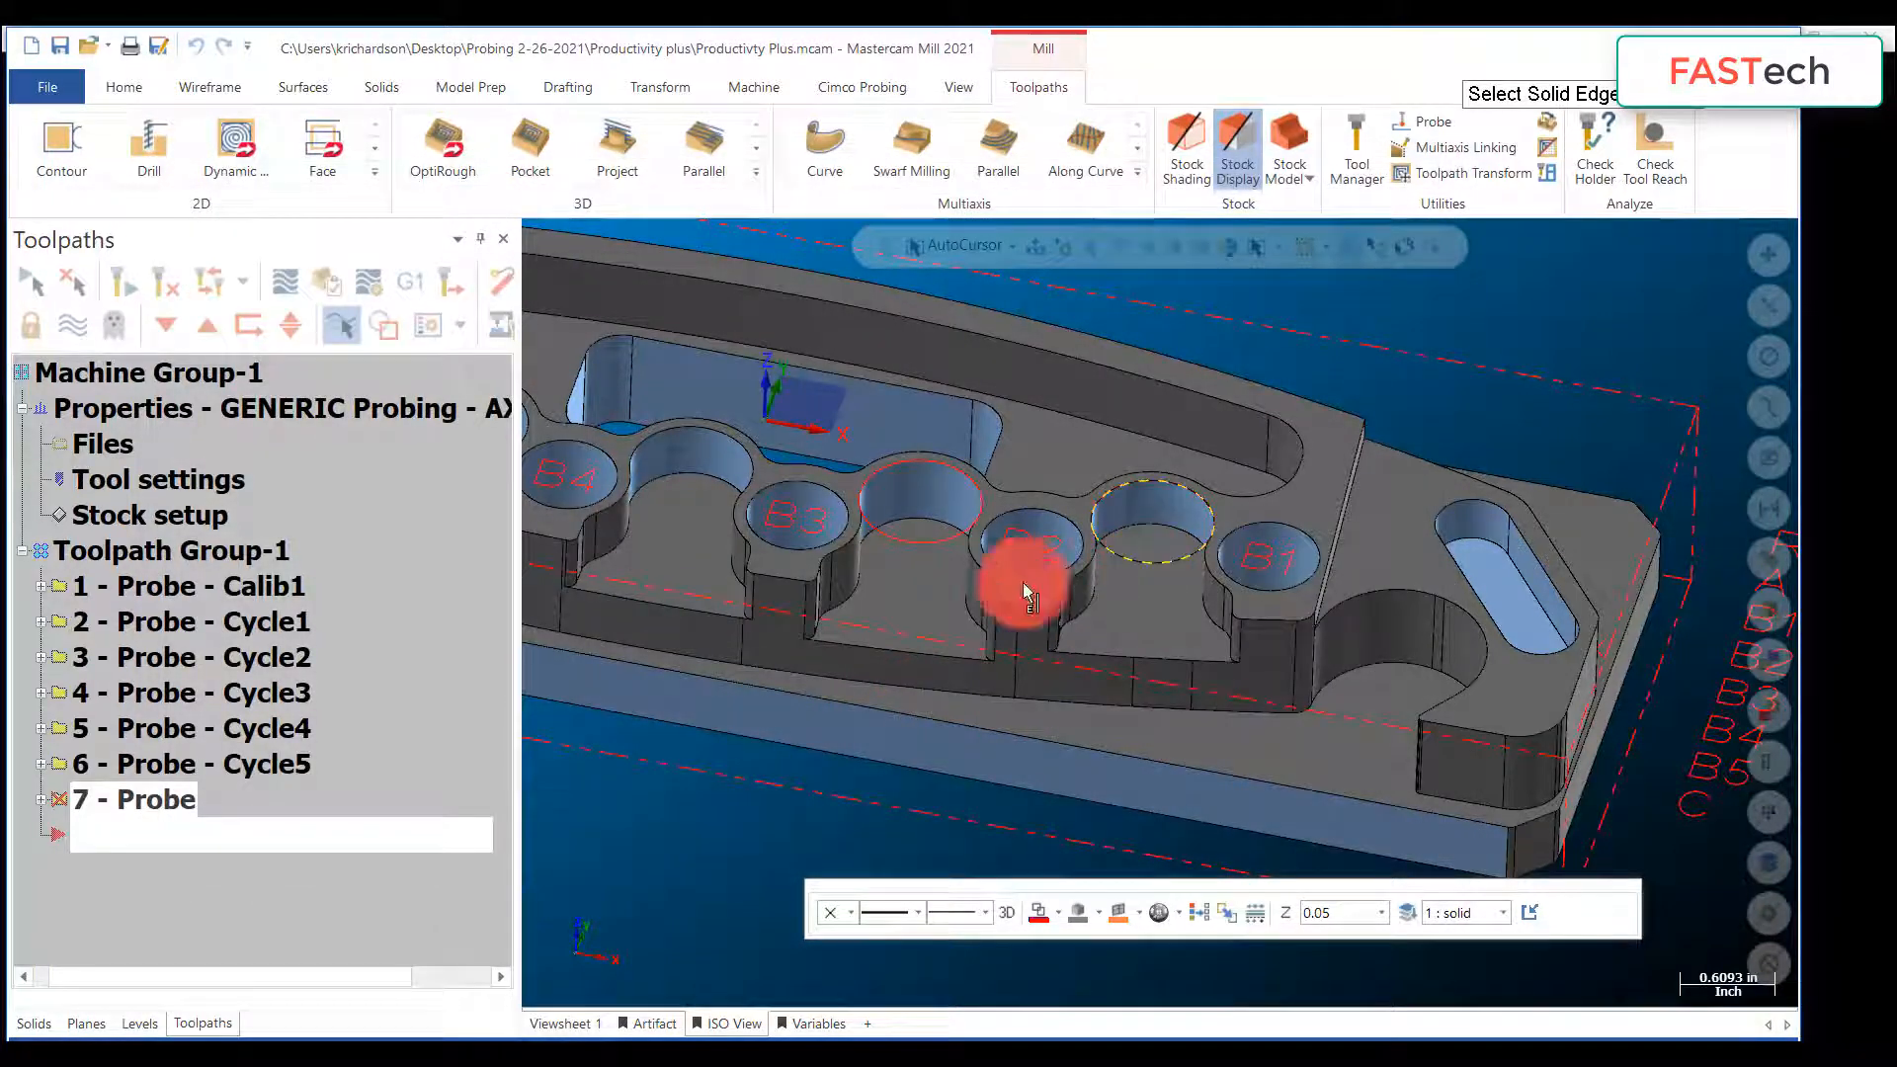
left_click(936, 543)
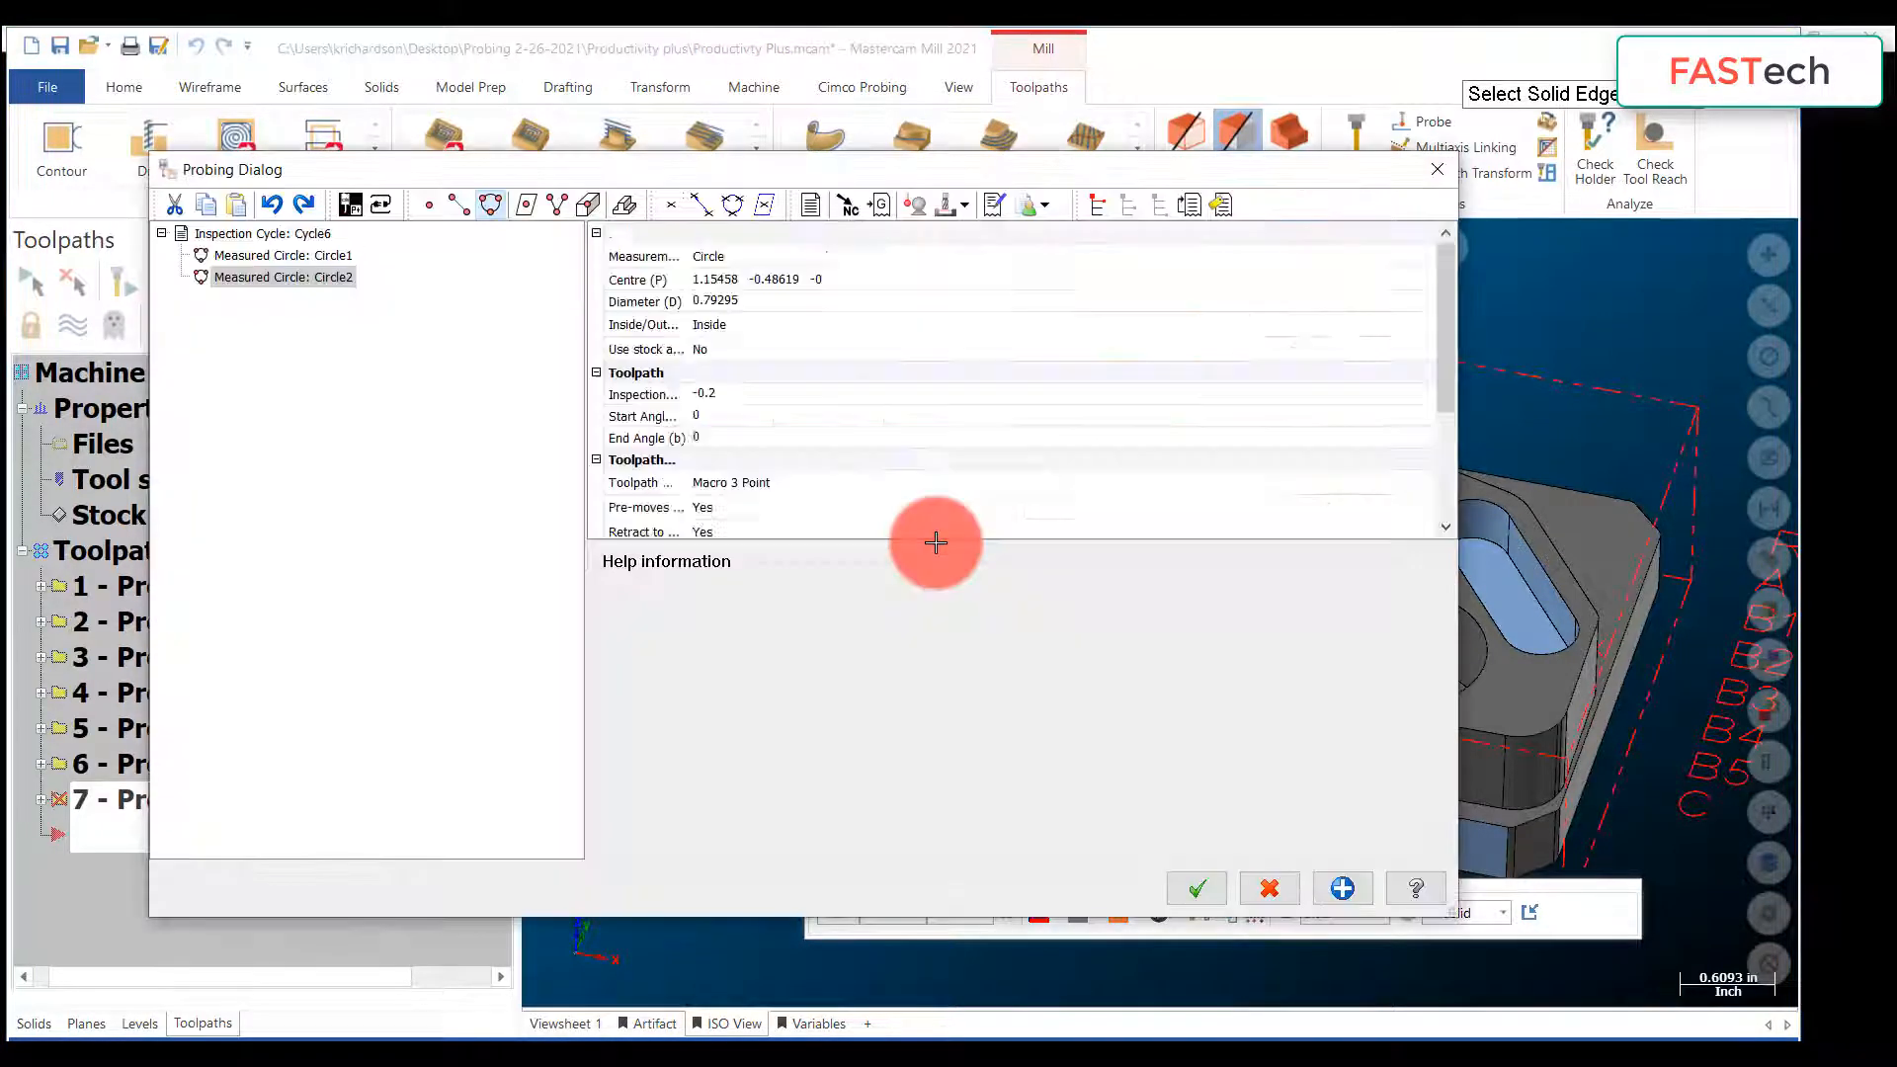
Step: Set the start angle of measured Circle1 to 30 and its end angle to 120
left_click(304, 257)
left_click_drag(855, 169, 431, 136)
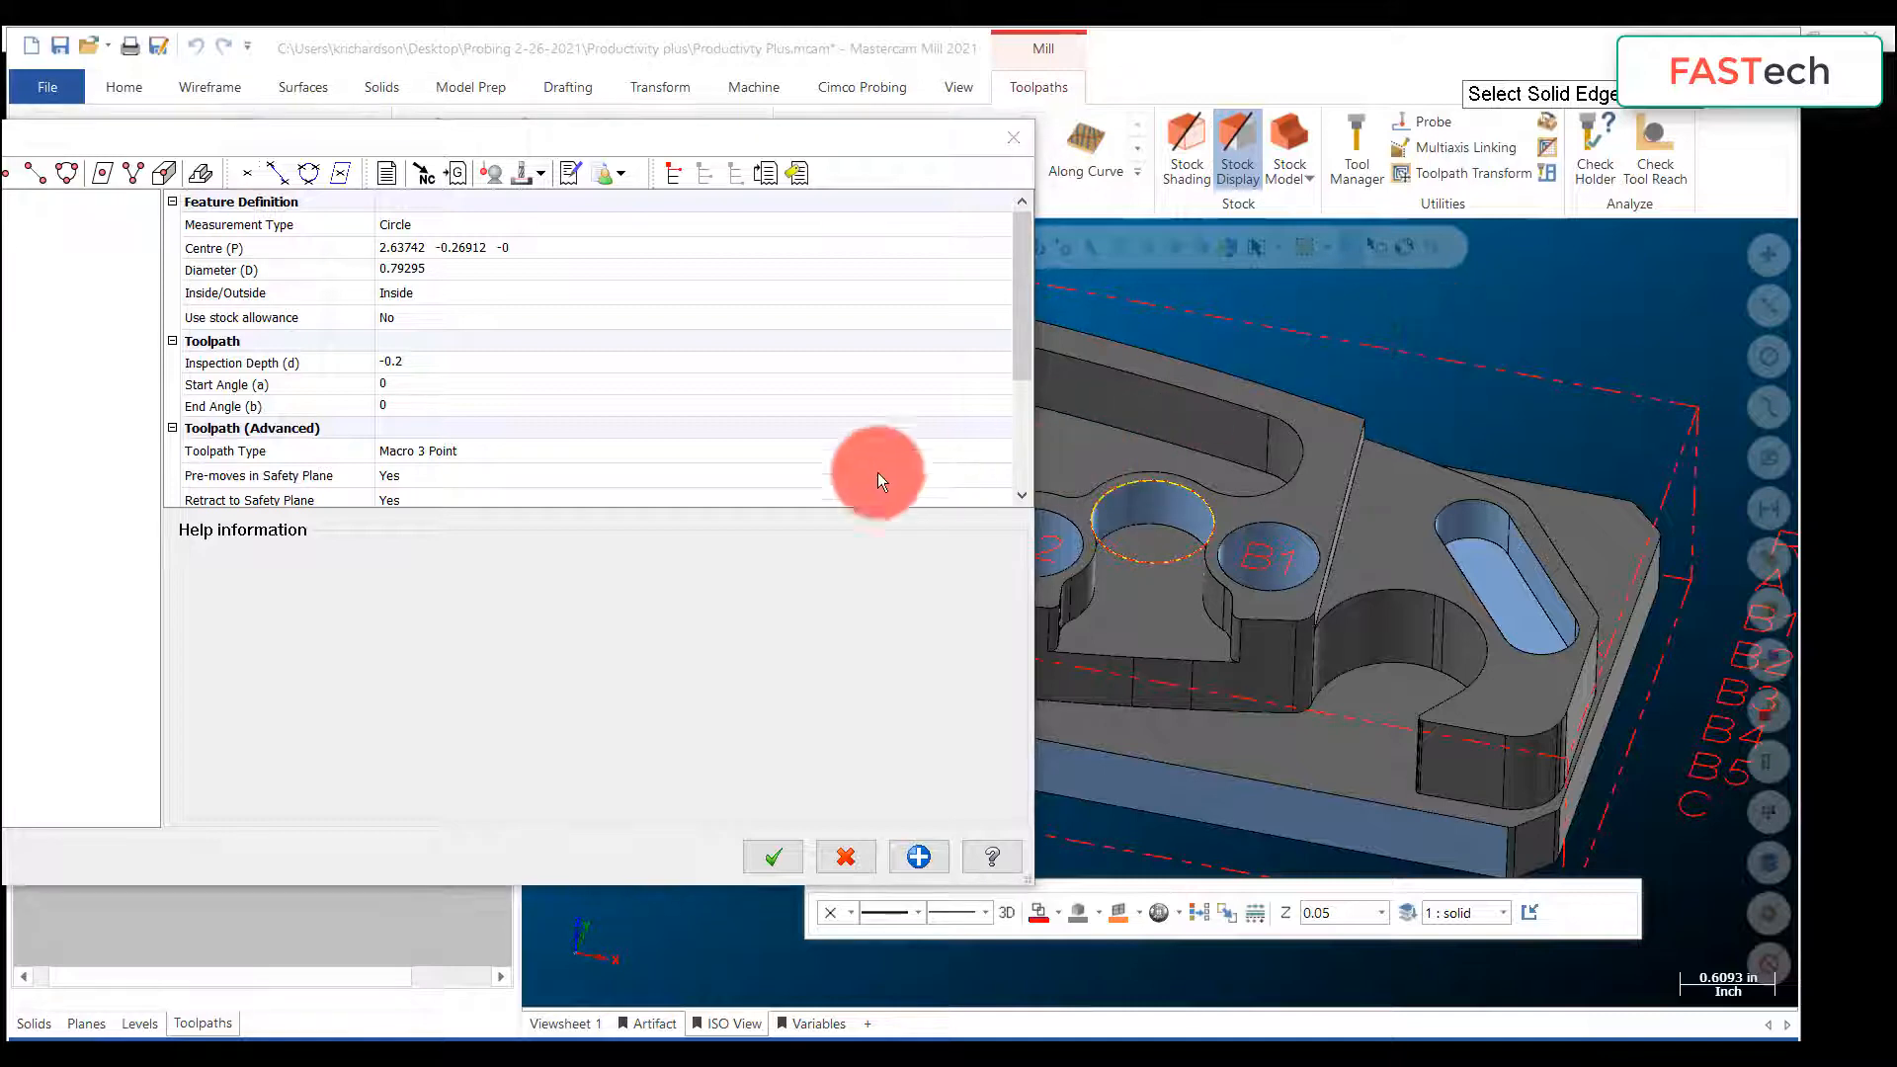
left_click(405, 385)
left_click(694, 594)
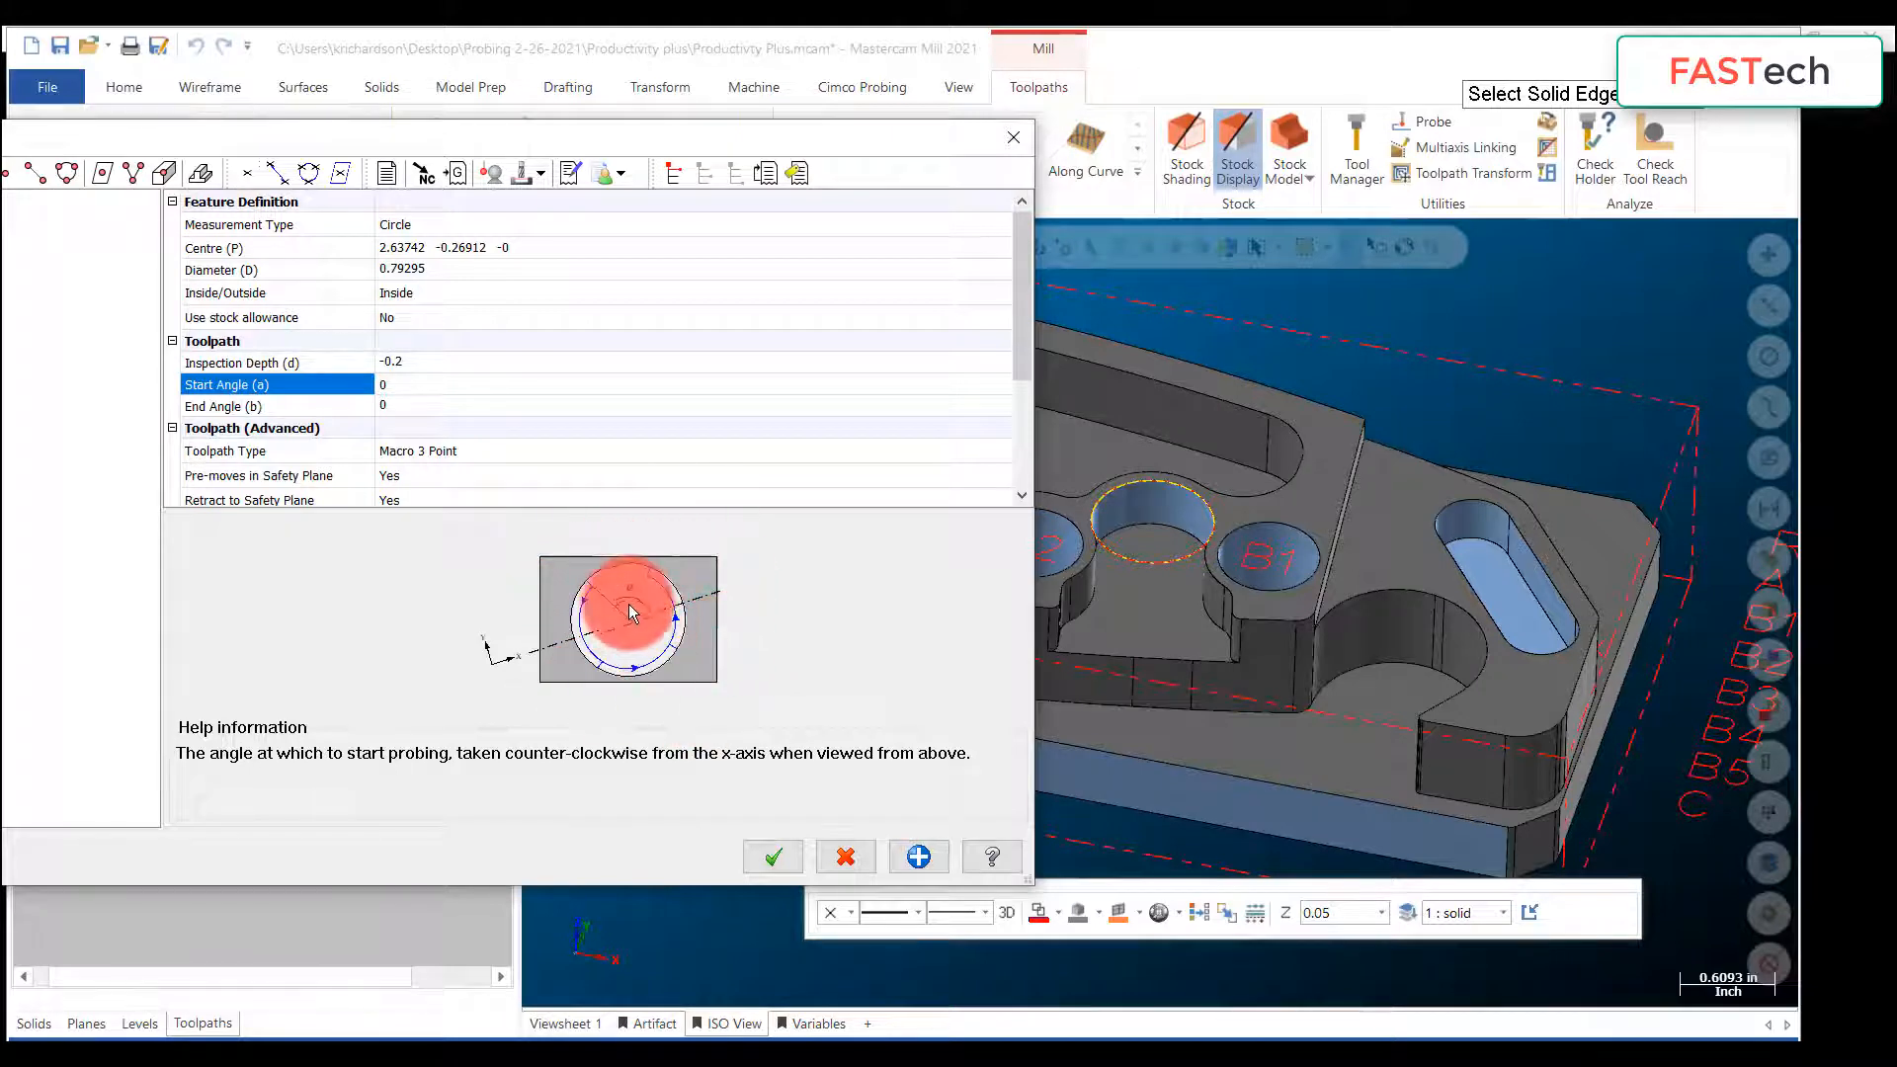
left_click(391, 383)
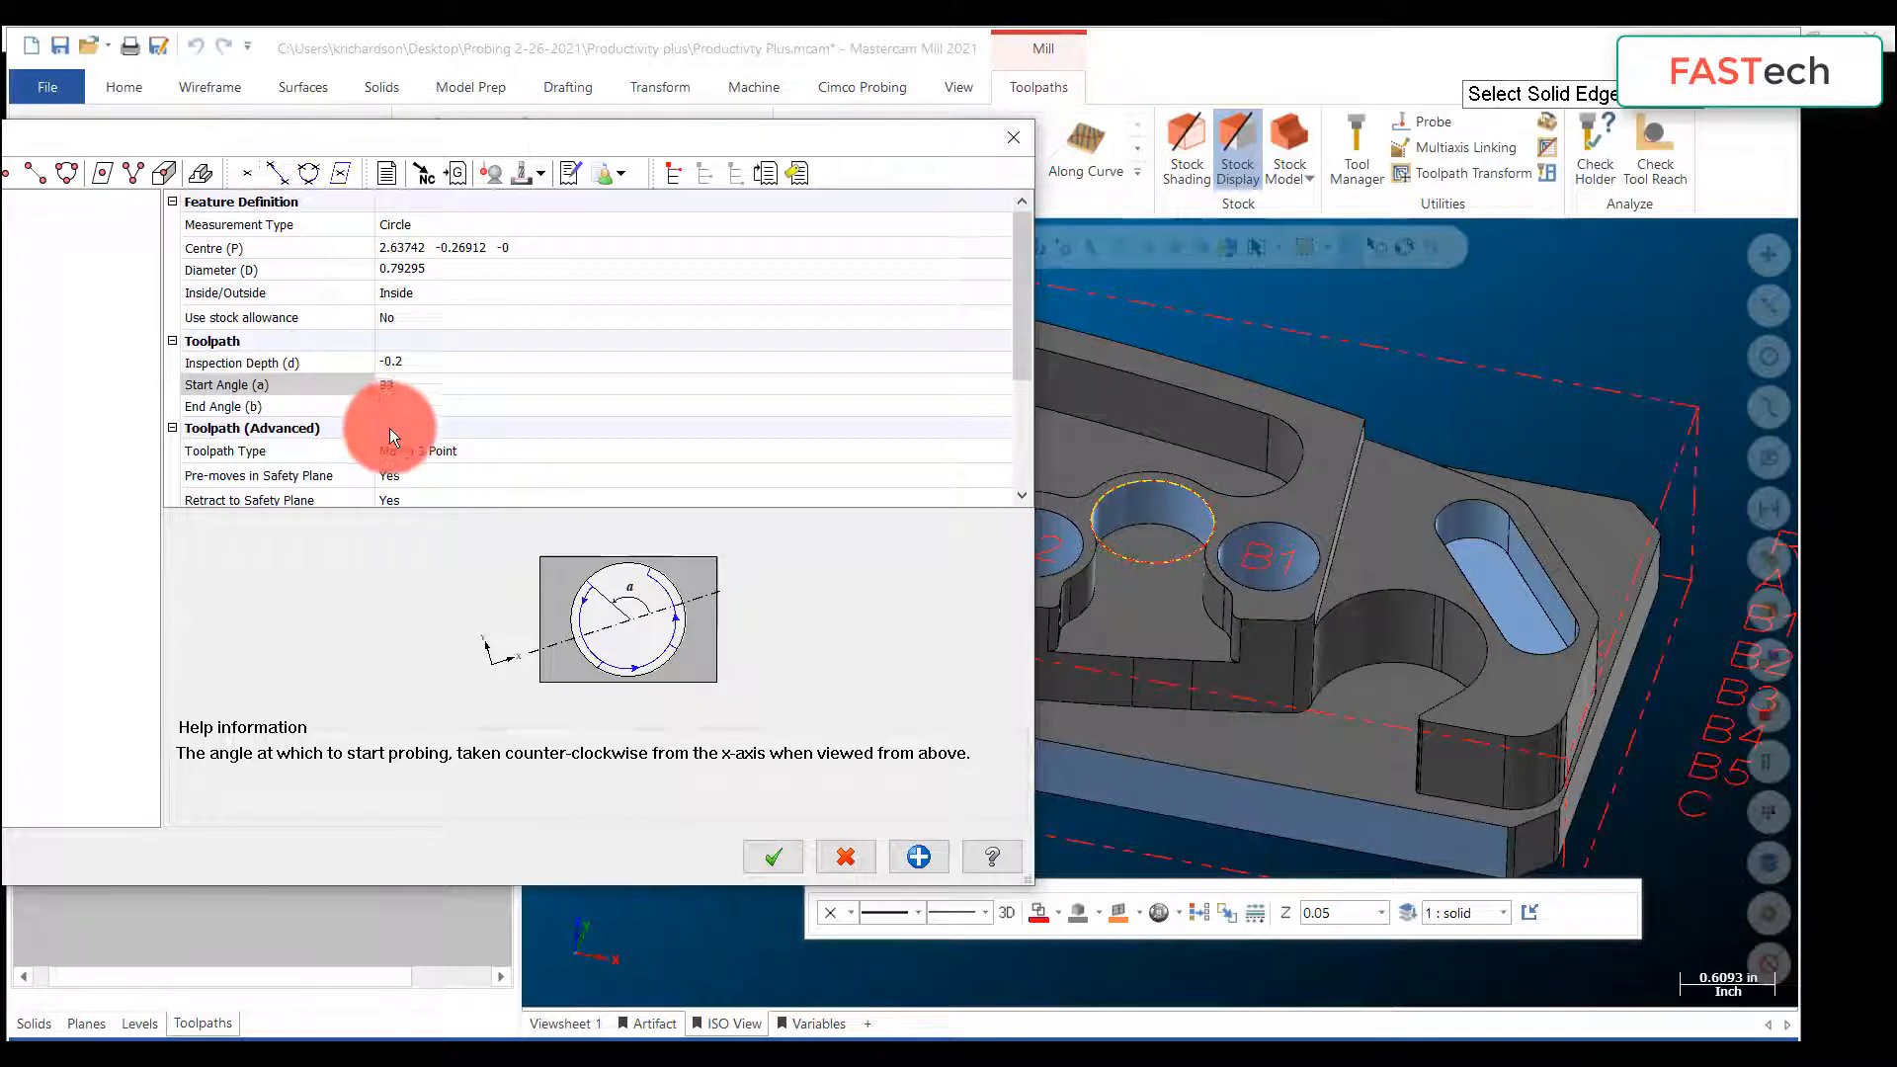
left_click(415, 406)
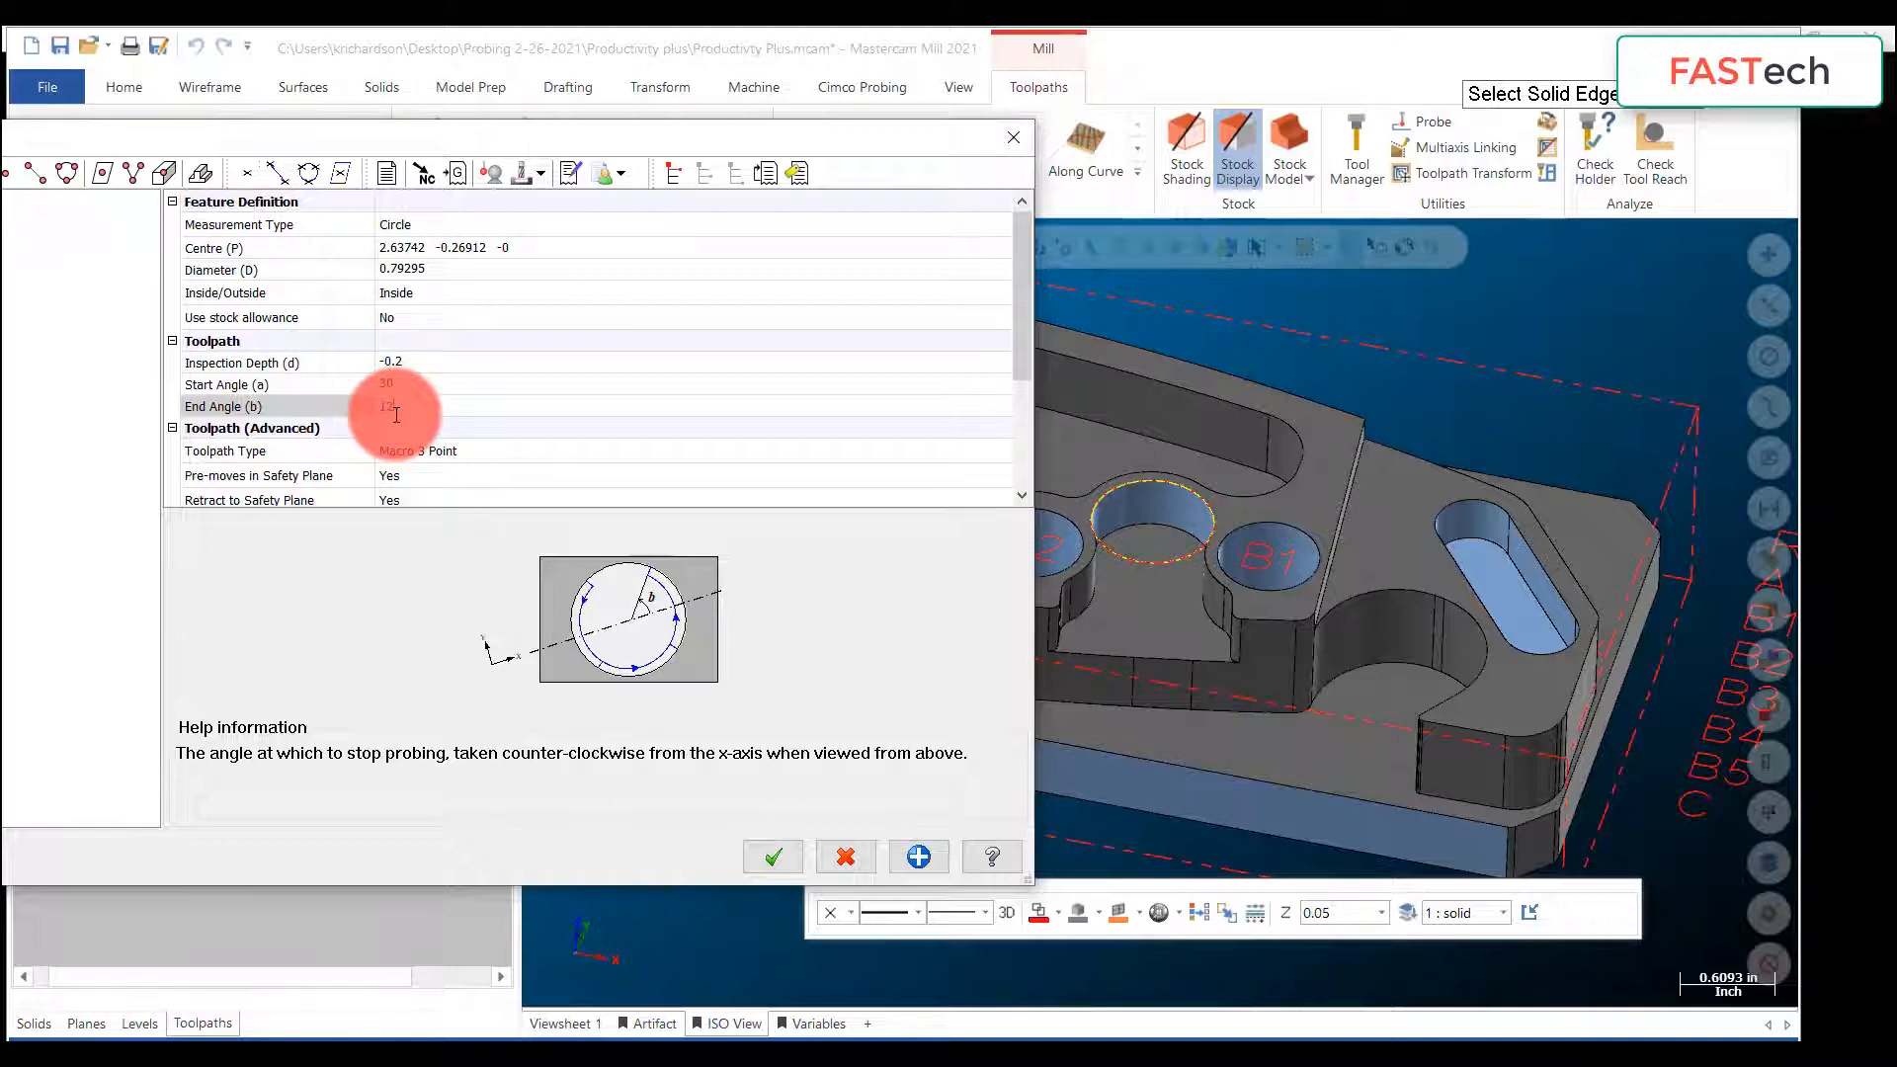
left_click_drag(445, 139, 762, 130)
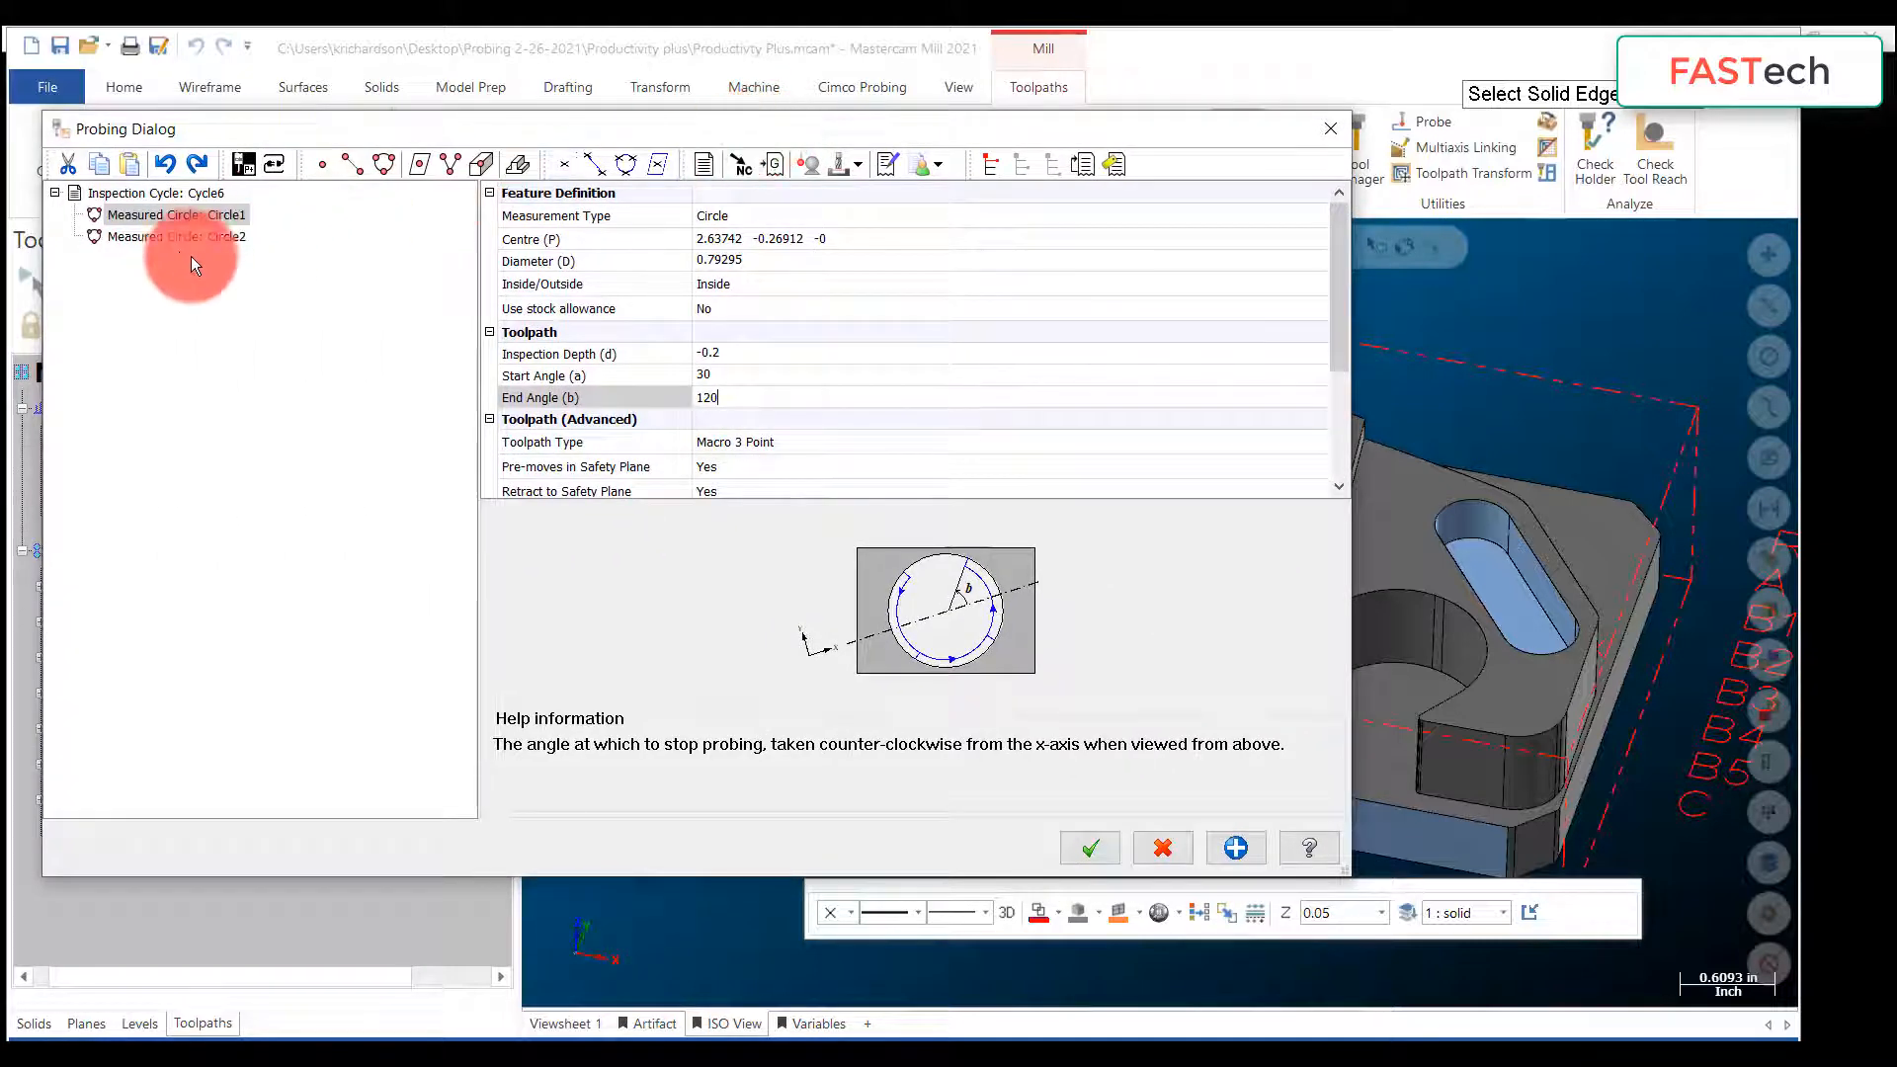
Step: Set the start angle of measured Circle2 to 30 and its end angle to 120, and accept the probing cycle
left_click(176, 235)
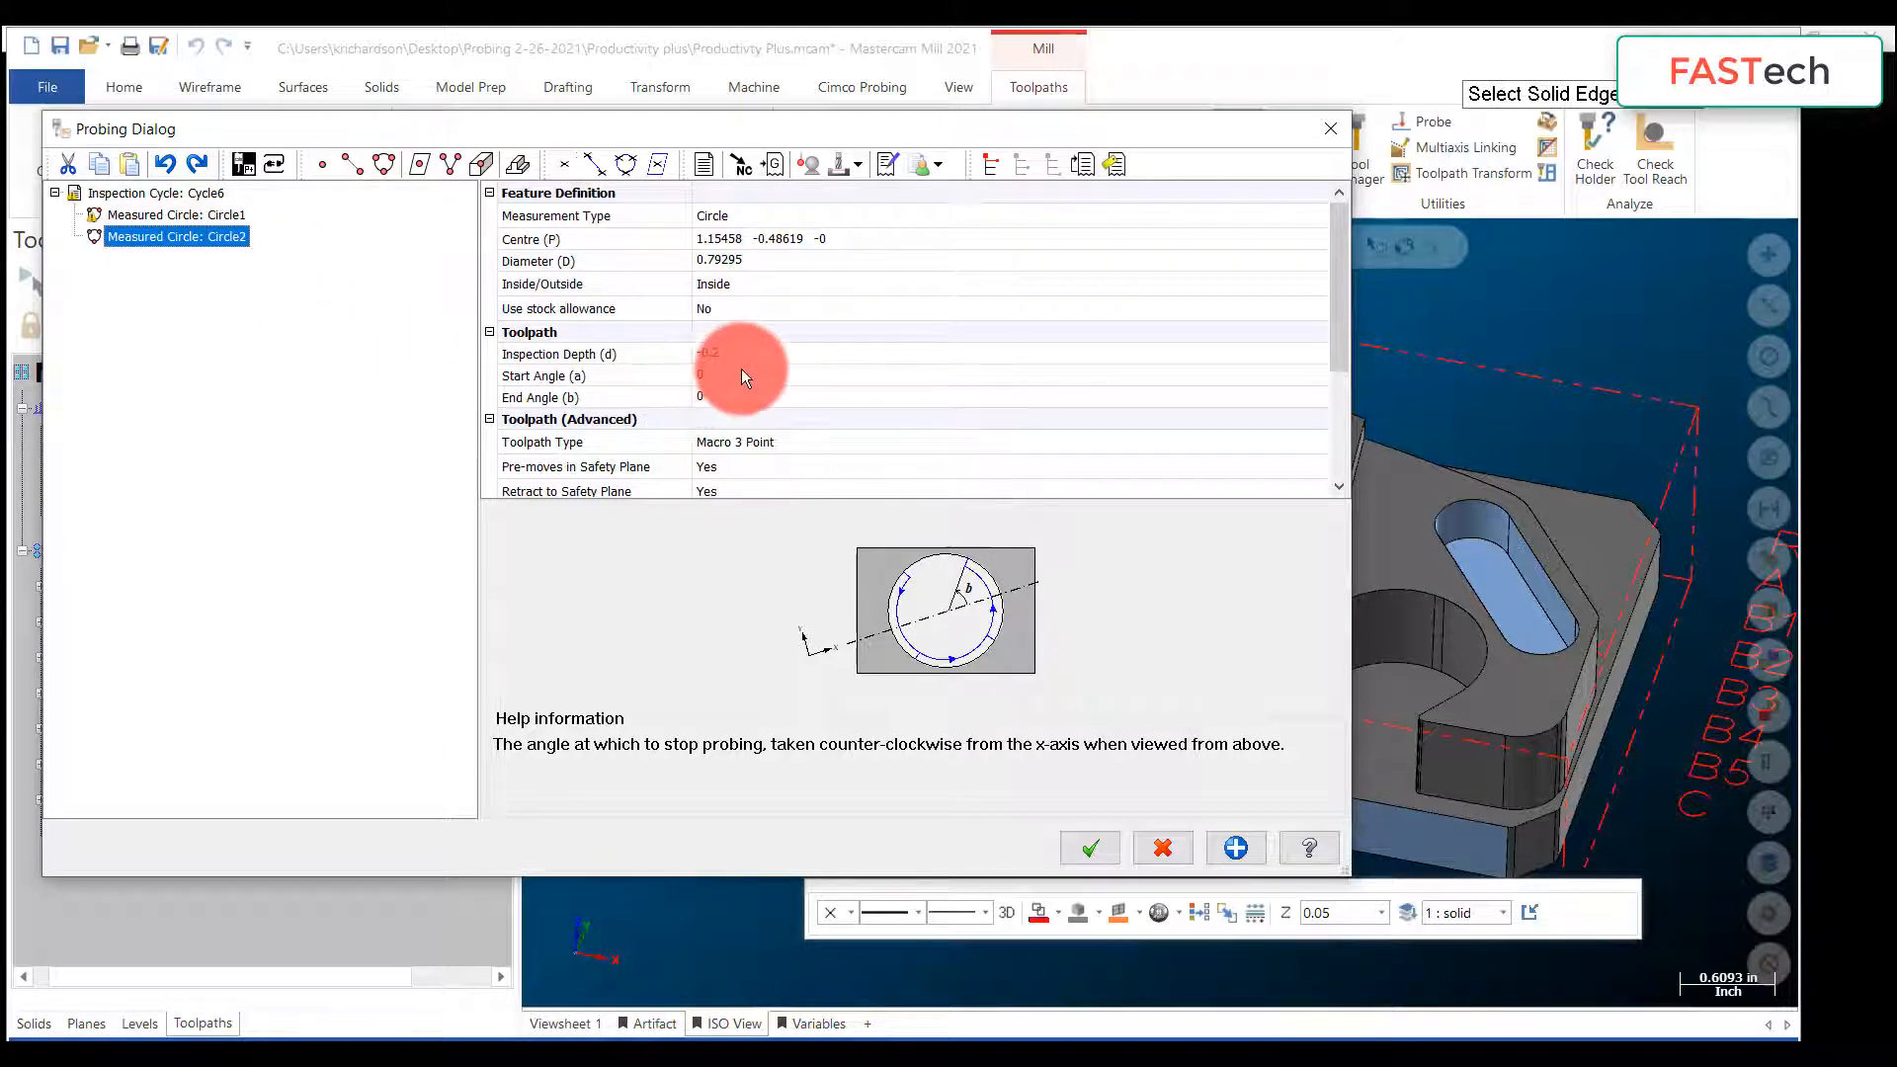
left_click(741, 375)
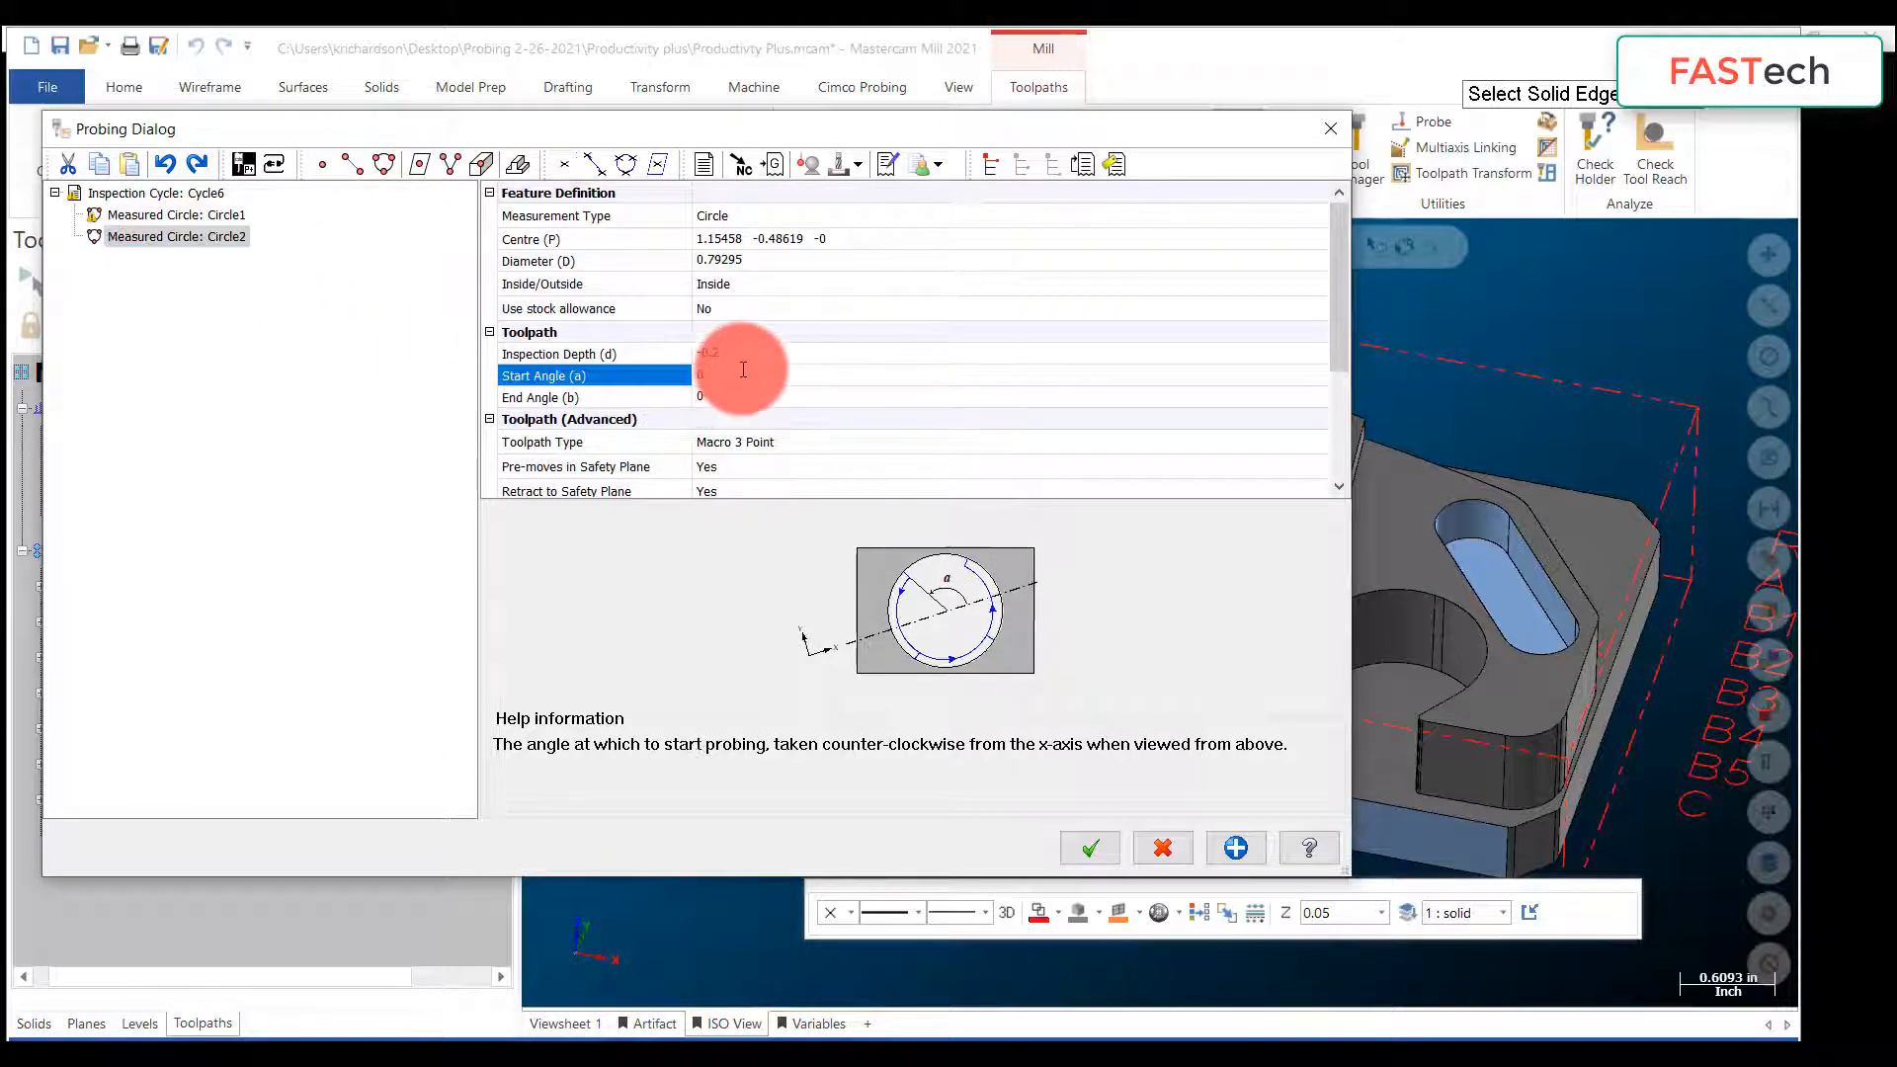
type("30")
left_click(652, 400)
type("120")
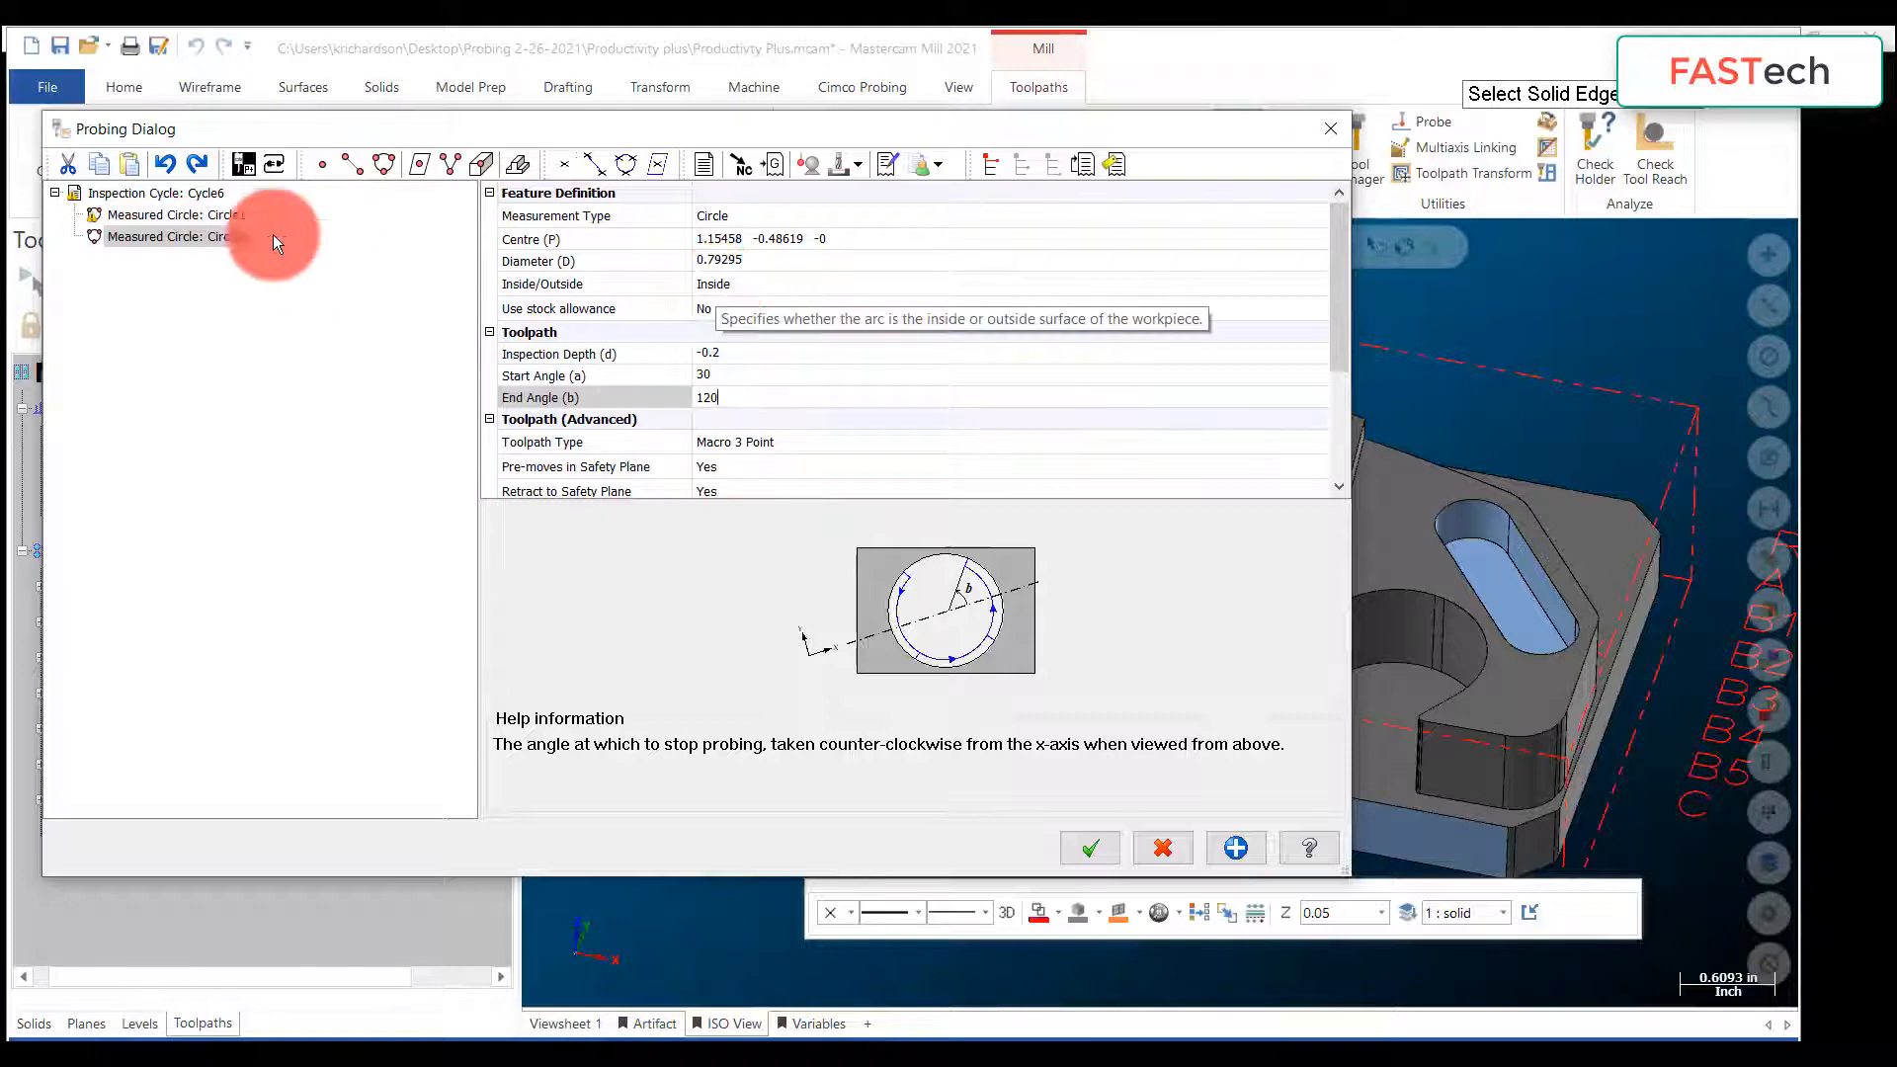
left_click(214, 216)
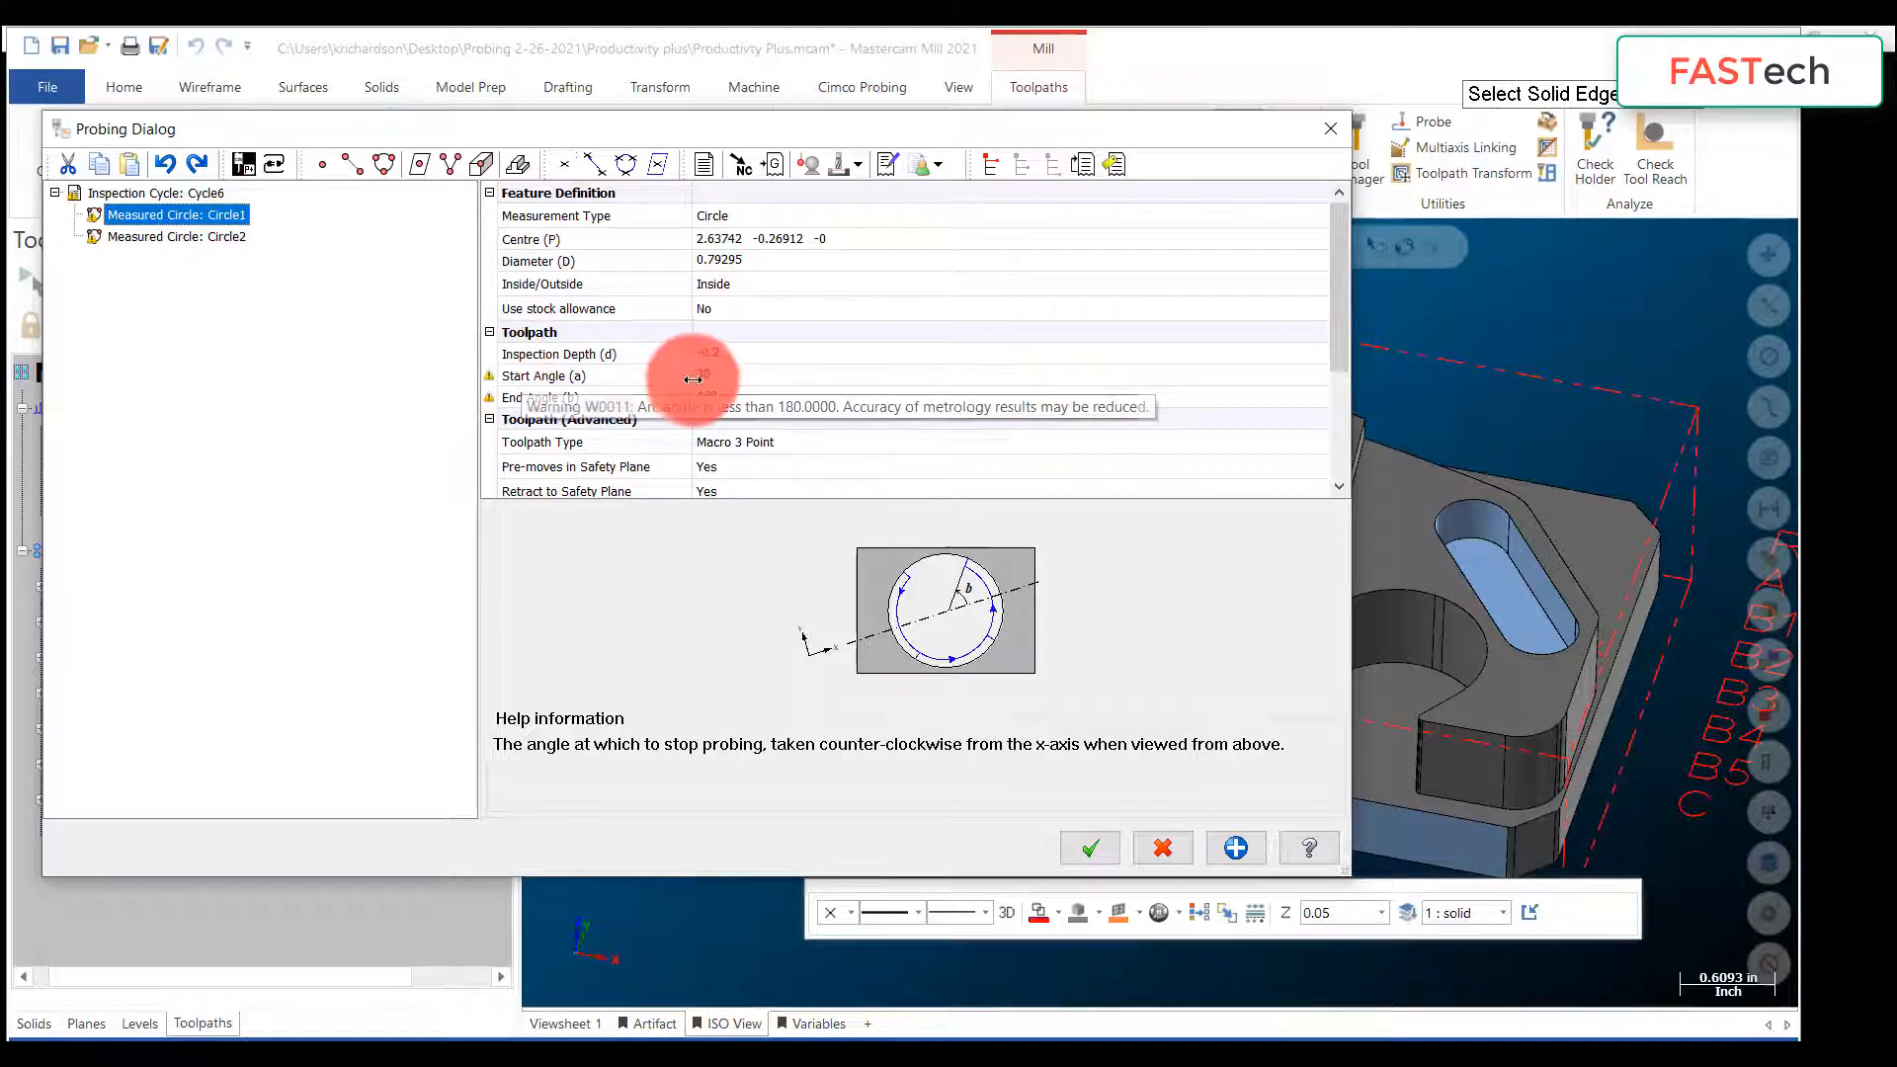
left_click(1087, 849)
right_click(806, 725)
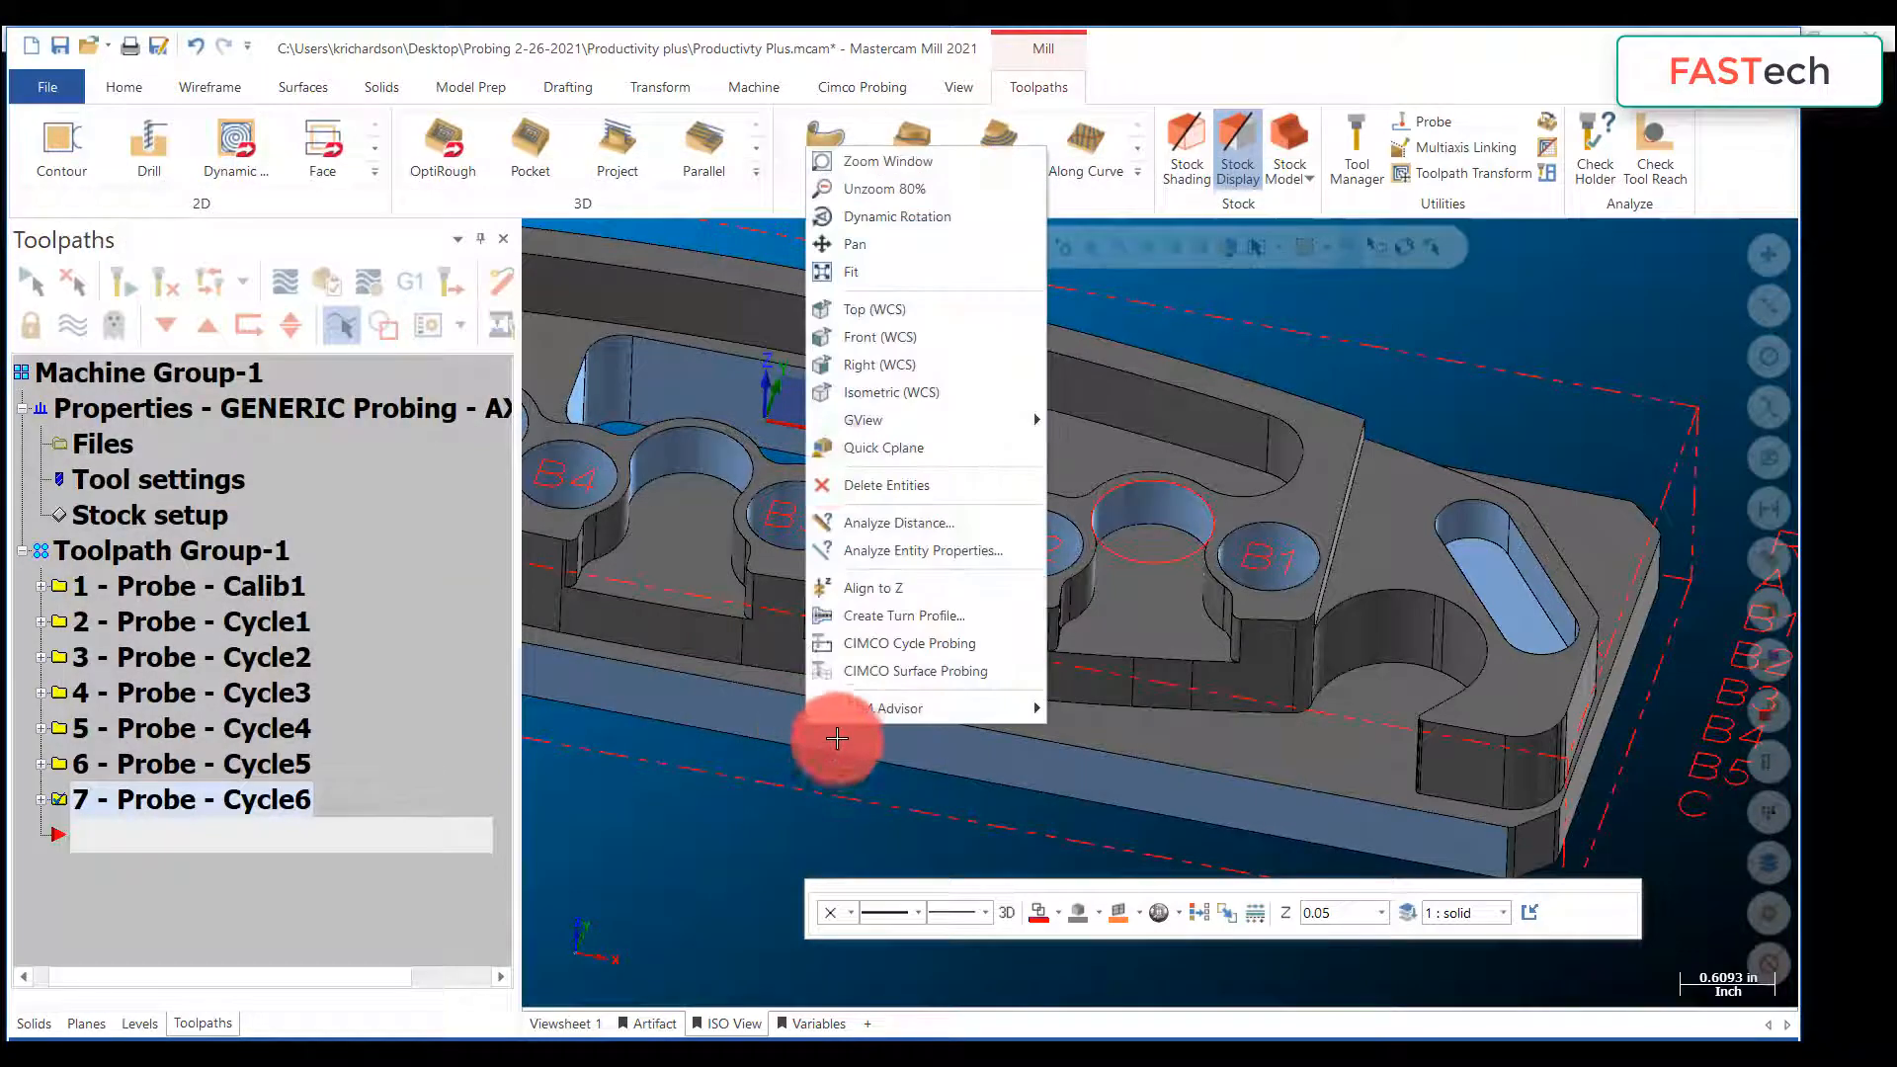
Step: Backplot the Cycle6 probe operation and check the probe motion in the first partial arc beside B1
left_click(848, 312)
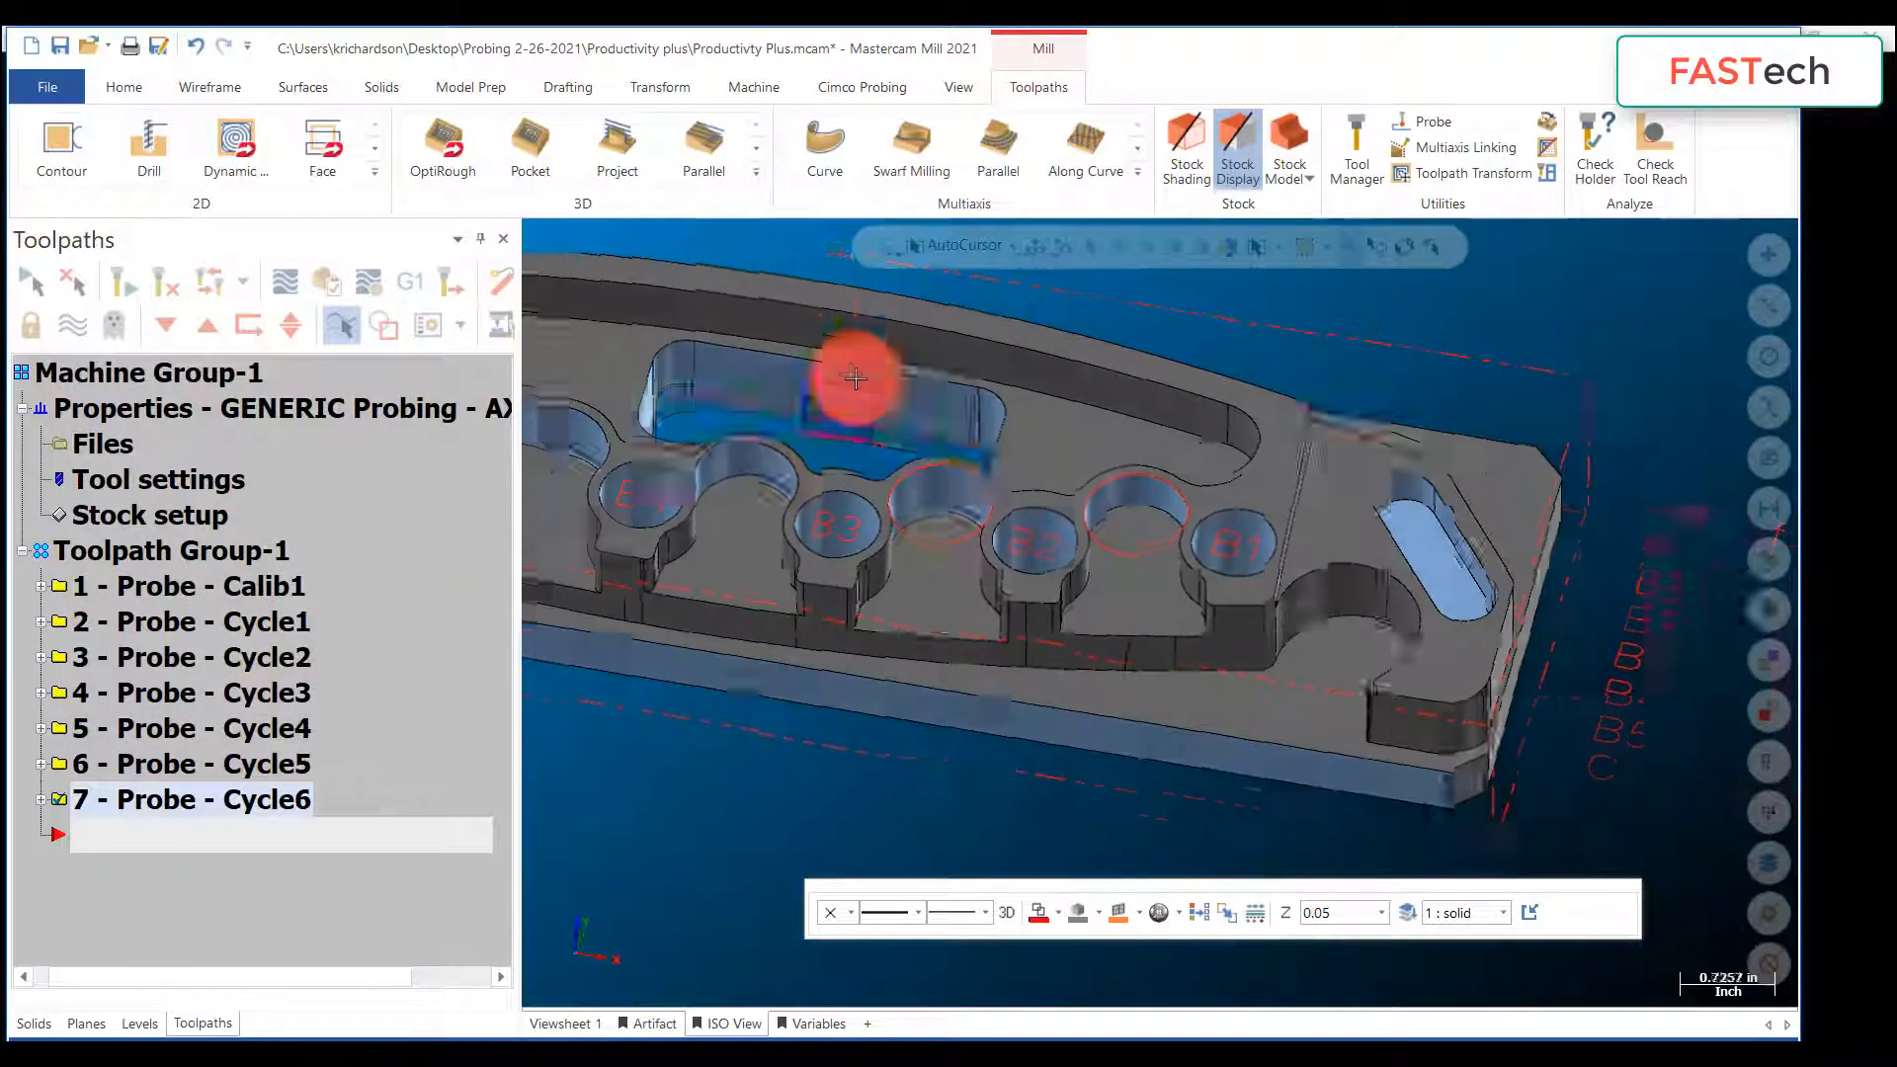
left_click(283, 284)
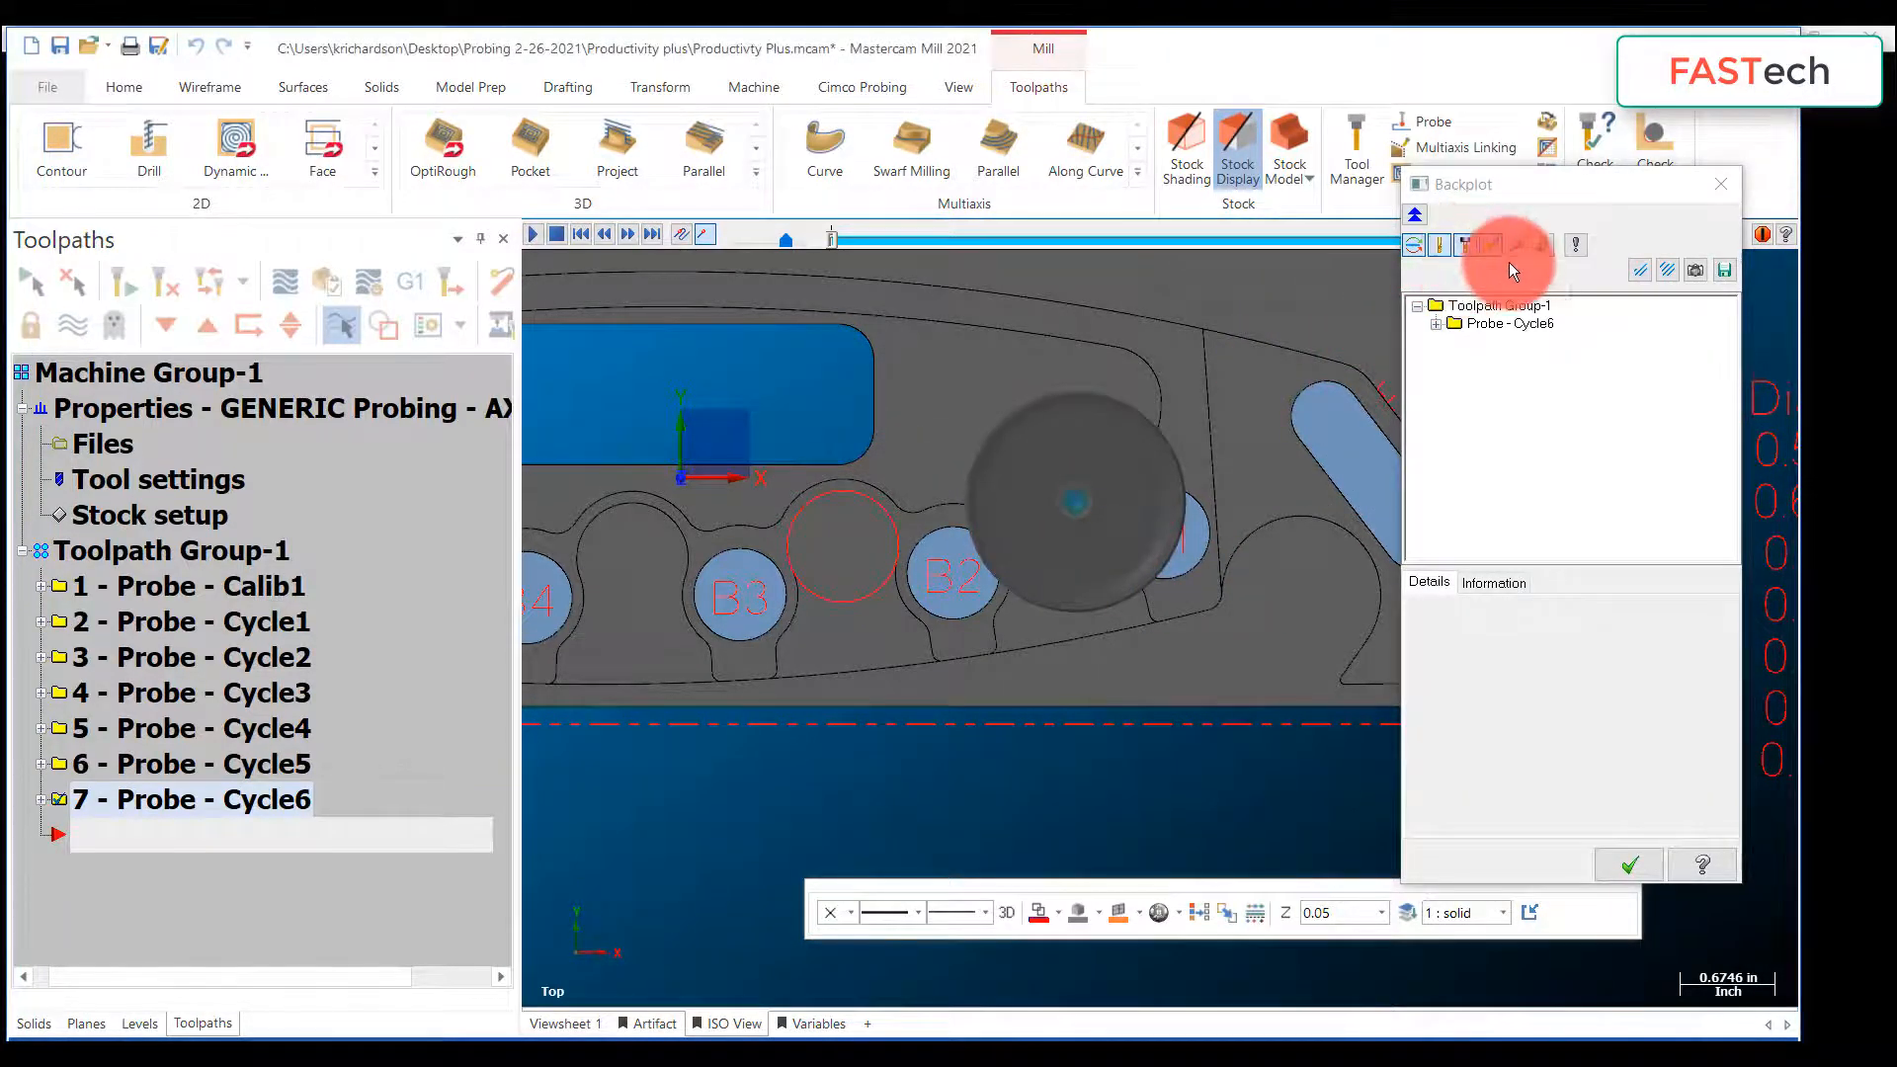
middle_click_drag(1066, 588, 1066, 525)
key("s")
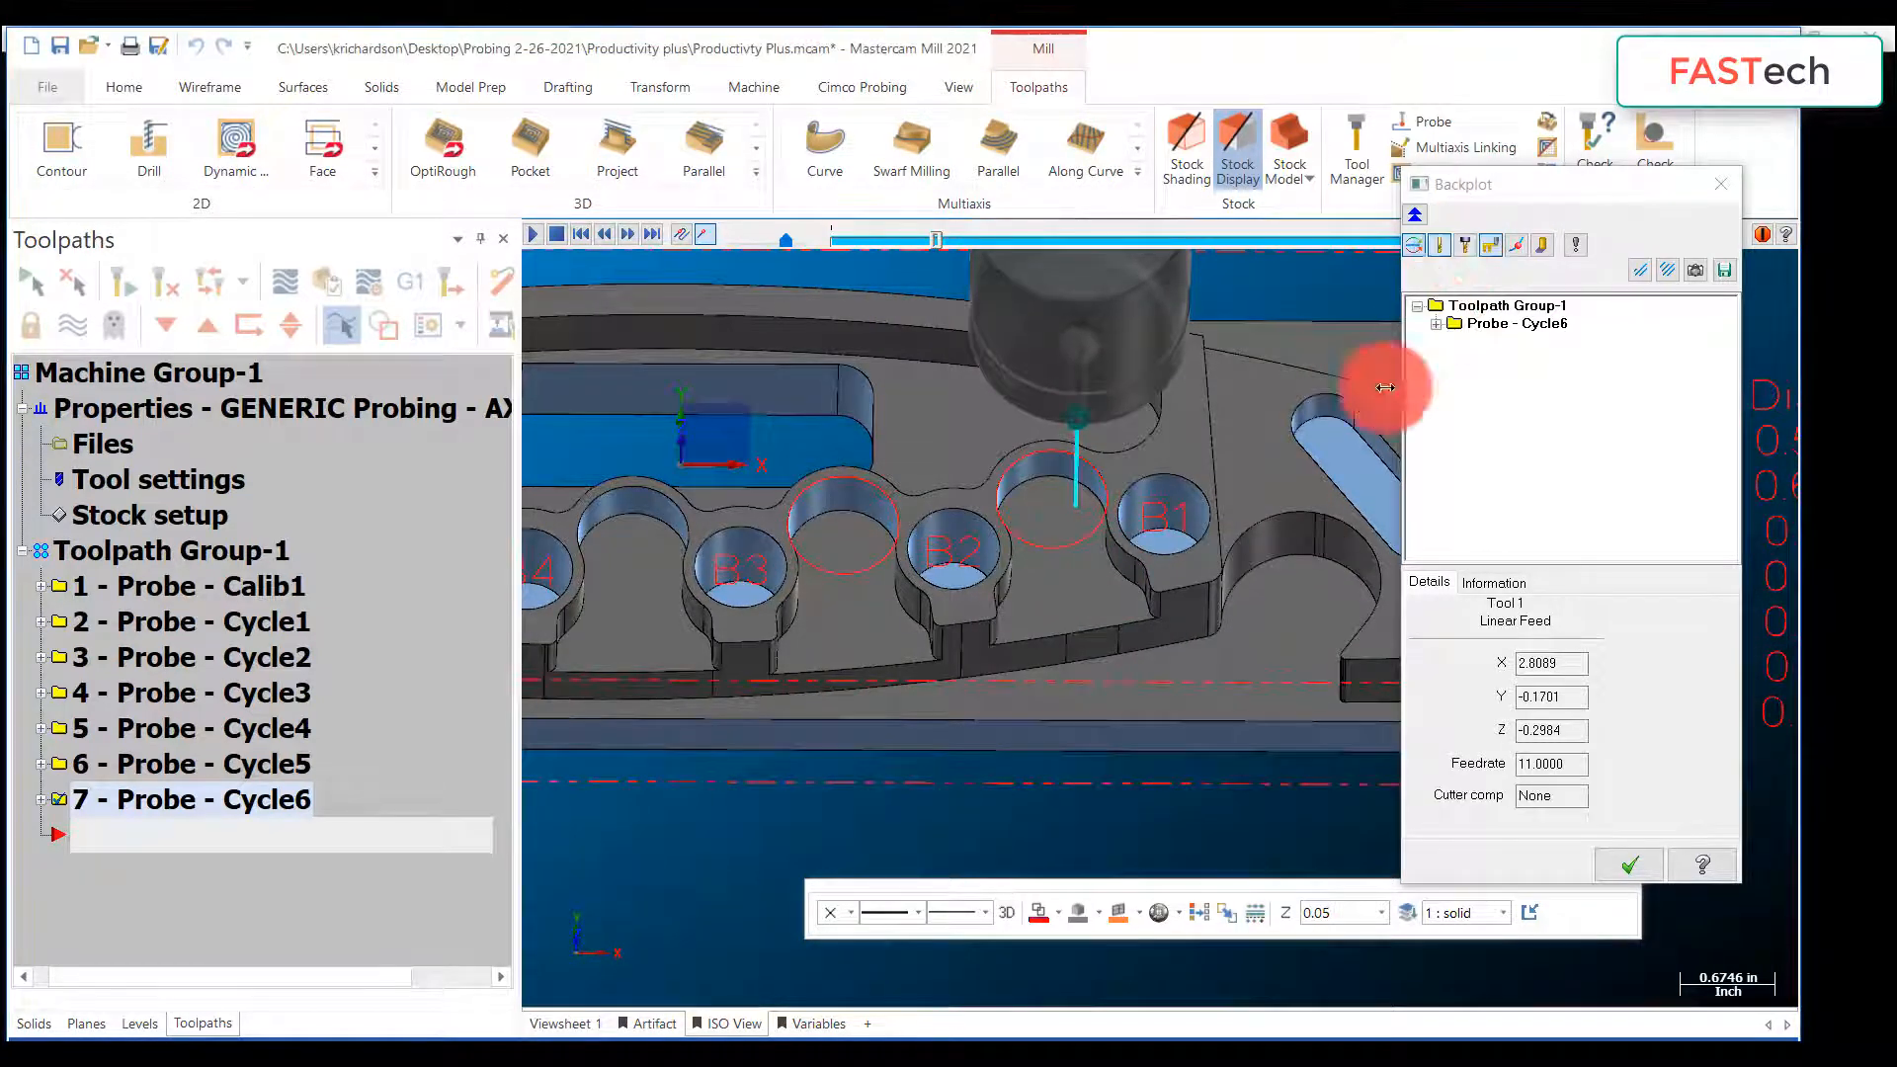
key("s")
scroll(1133, 596, "up", 2)
middle_click_drag(1118, 559, 1119, 509)
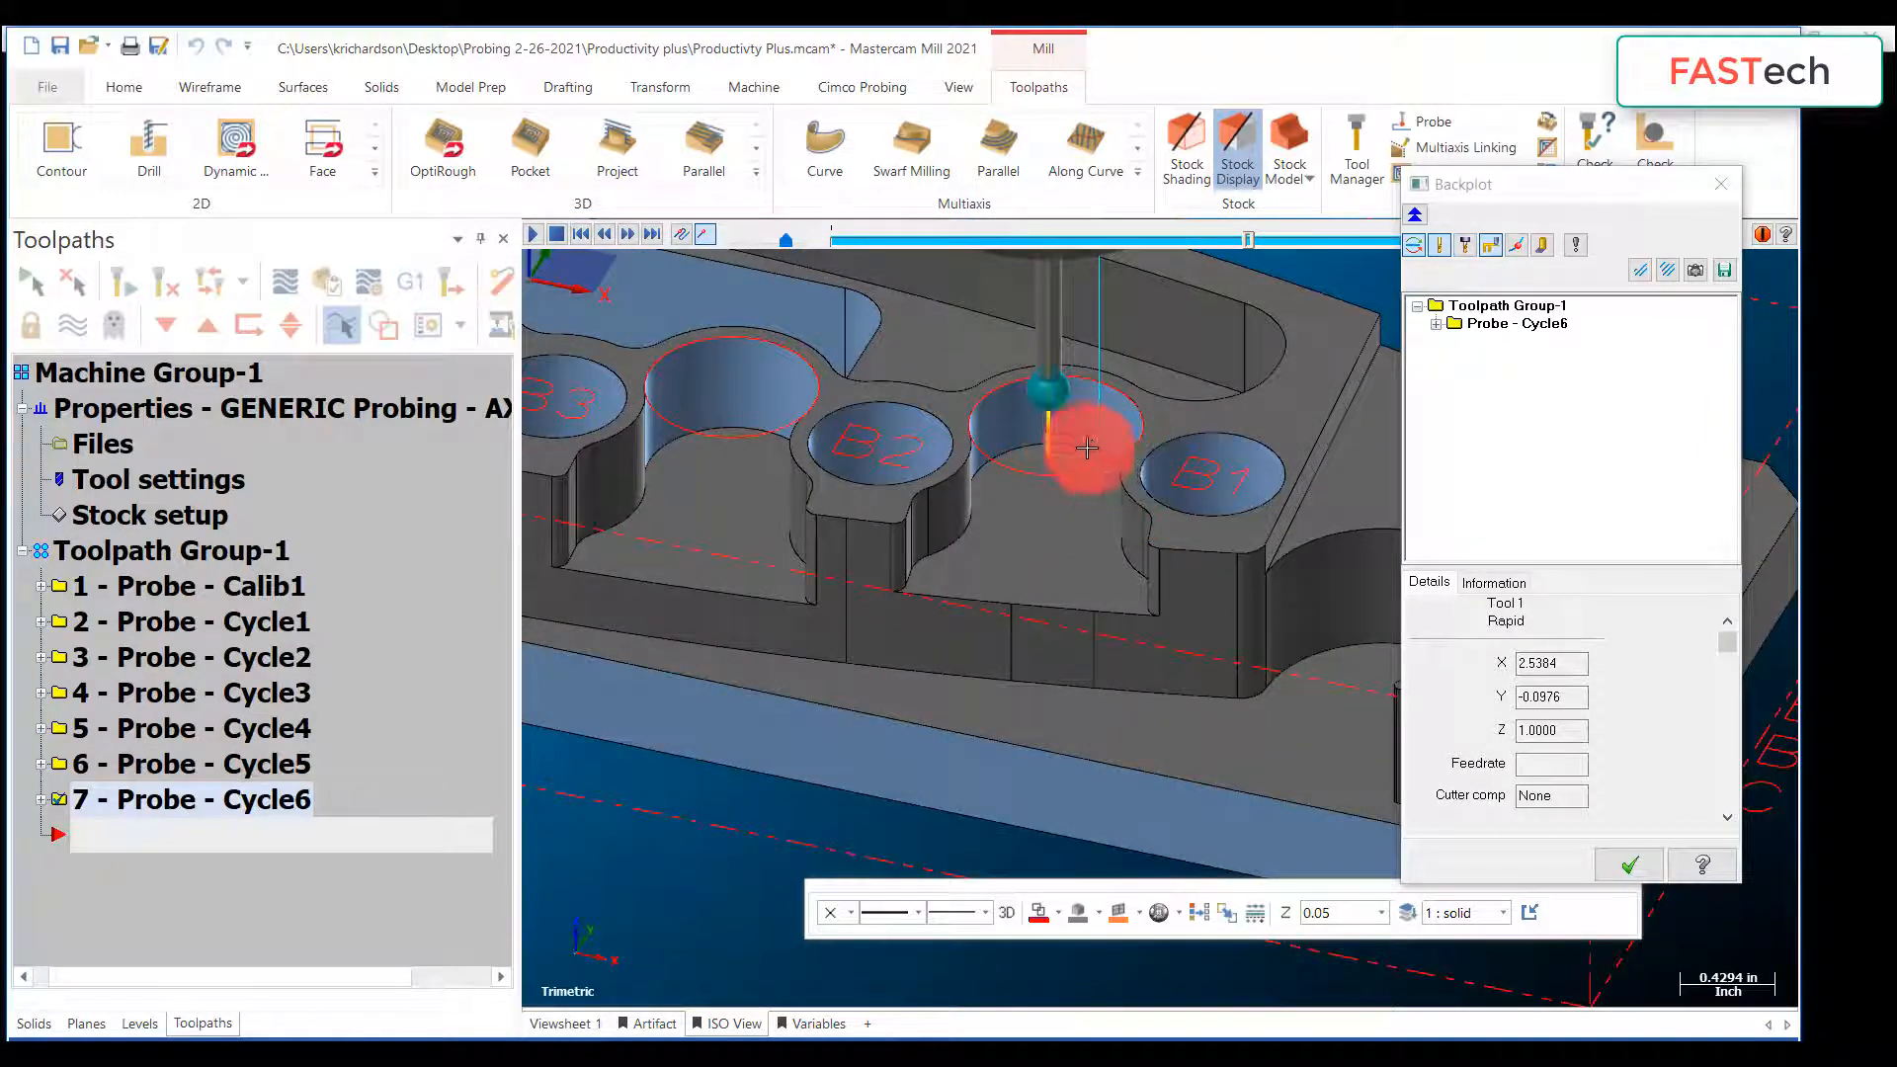
left_click(1629, 850)
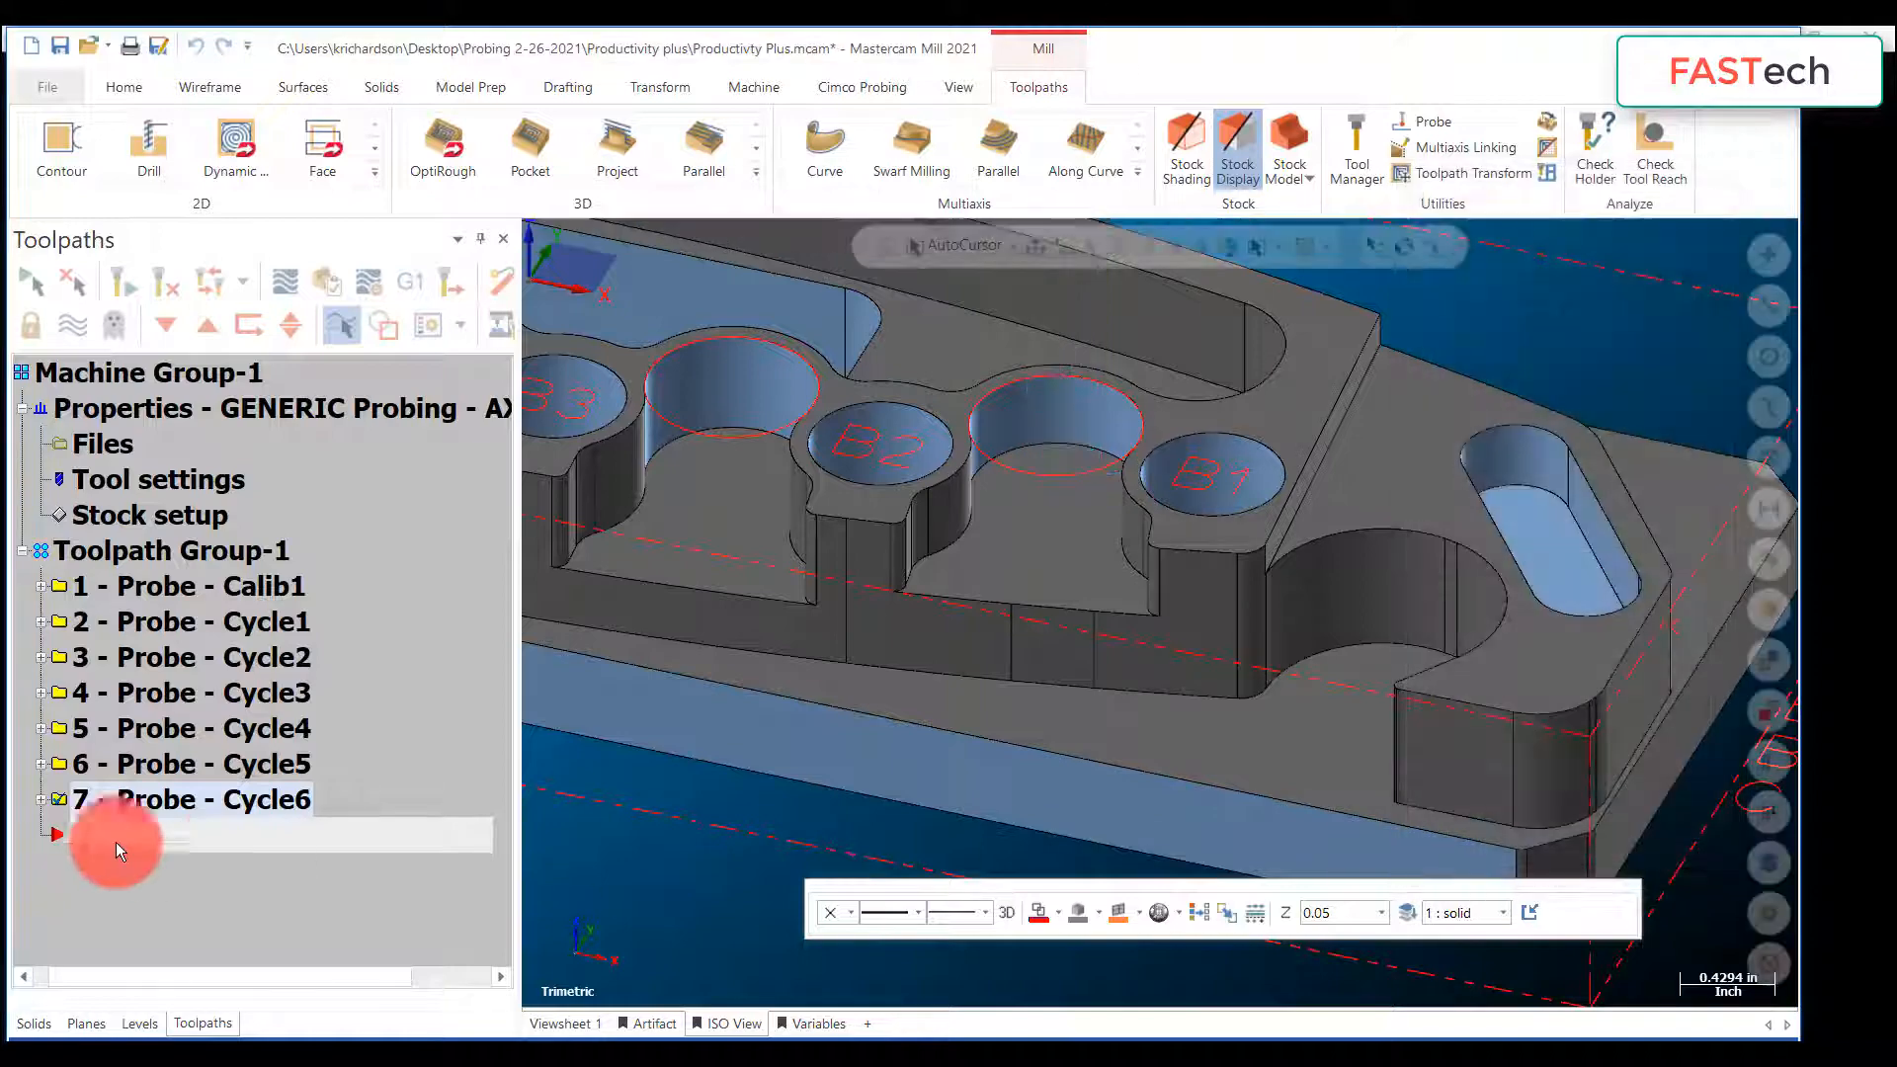
Step: Edit the Cycle6 parameters to set measured Circle1's end angle to 160, and accept the probing cycle
left_click(42, 798)
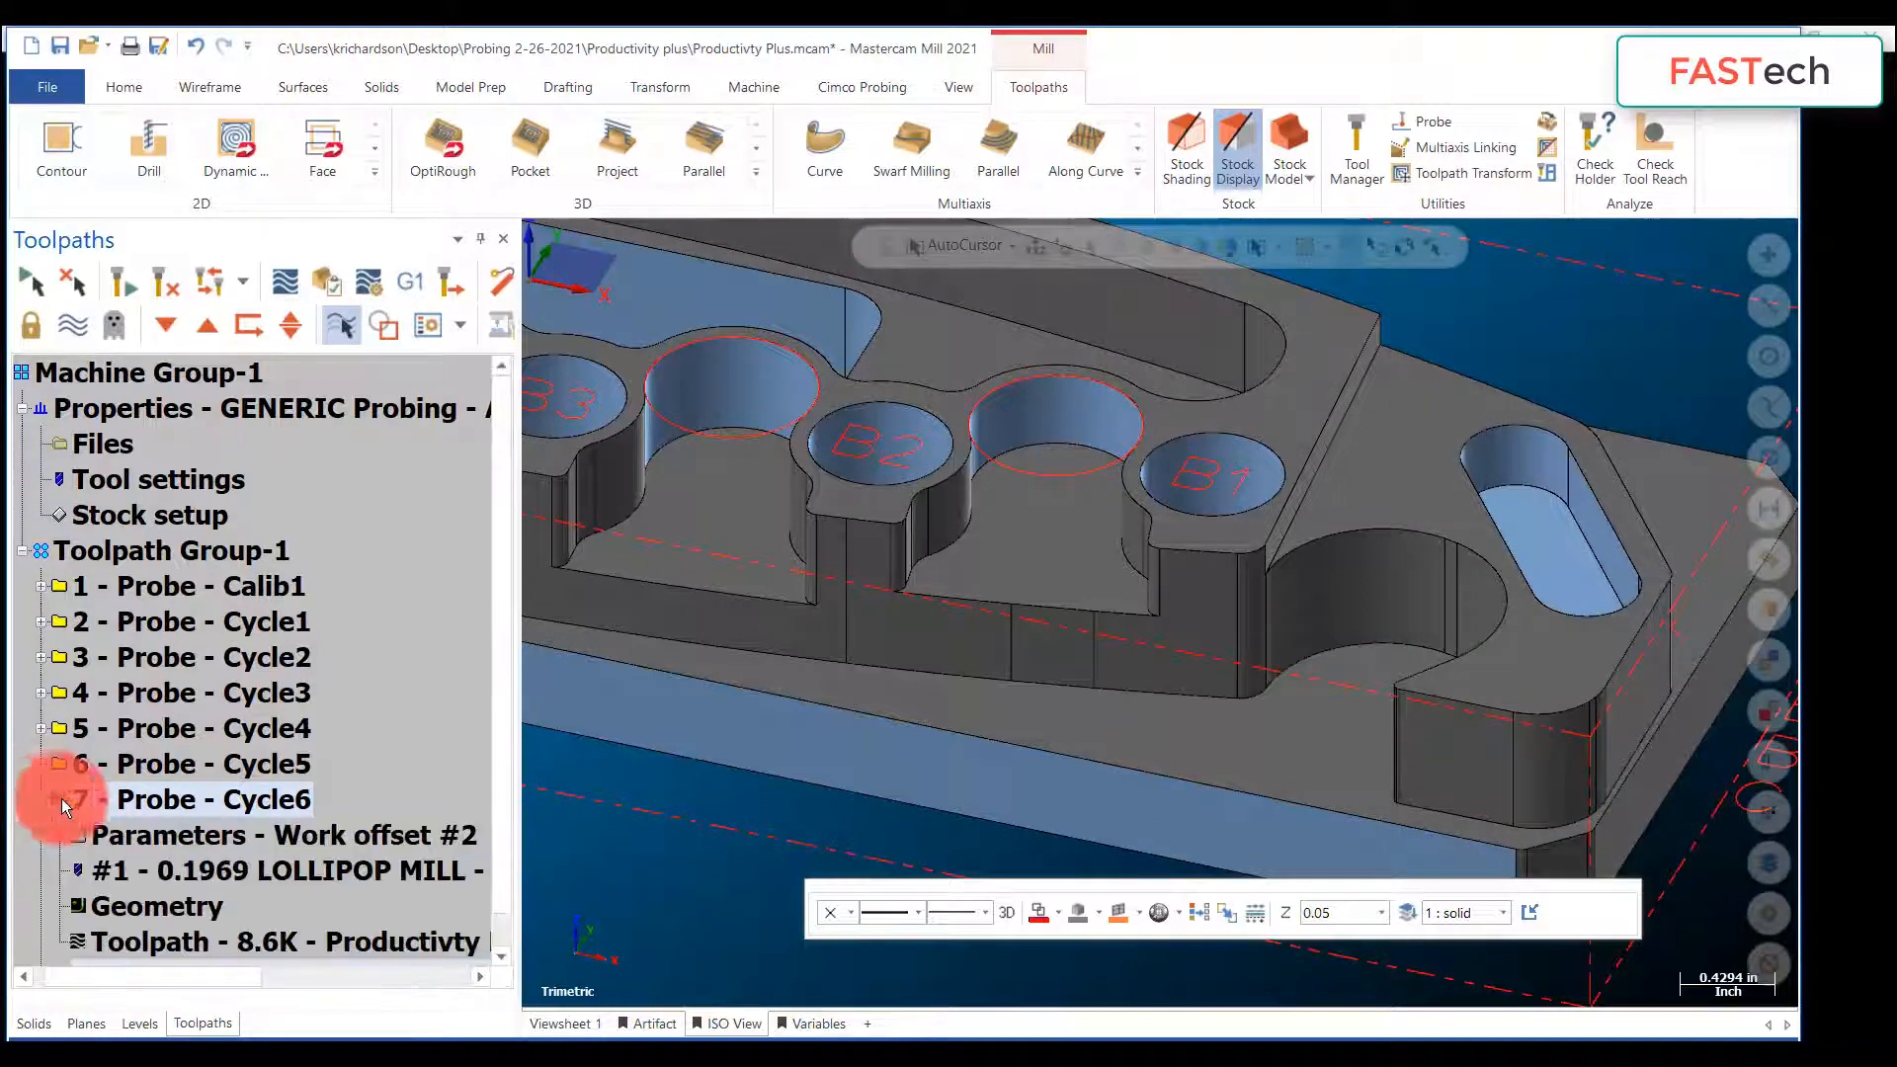
left_click(419, 820)
left_click(57, 193)
left_click(138, 217)
left_click(506, 336)
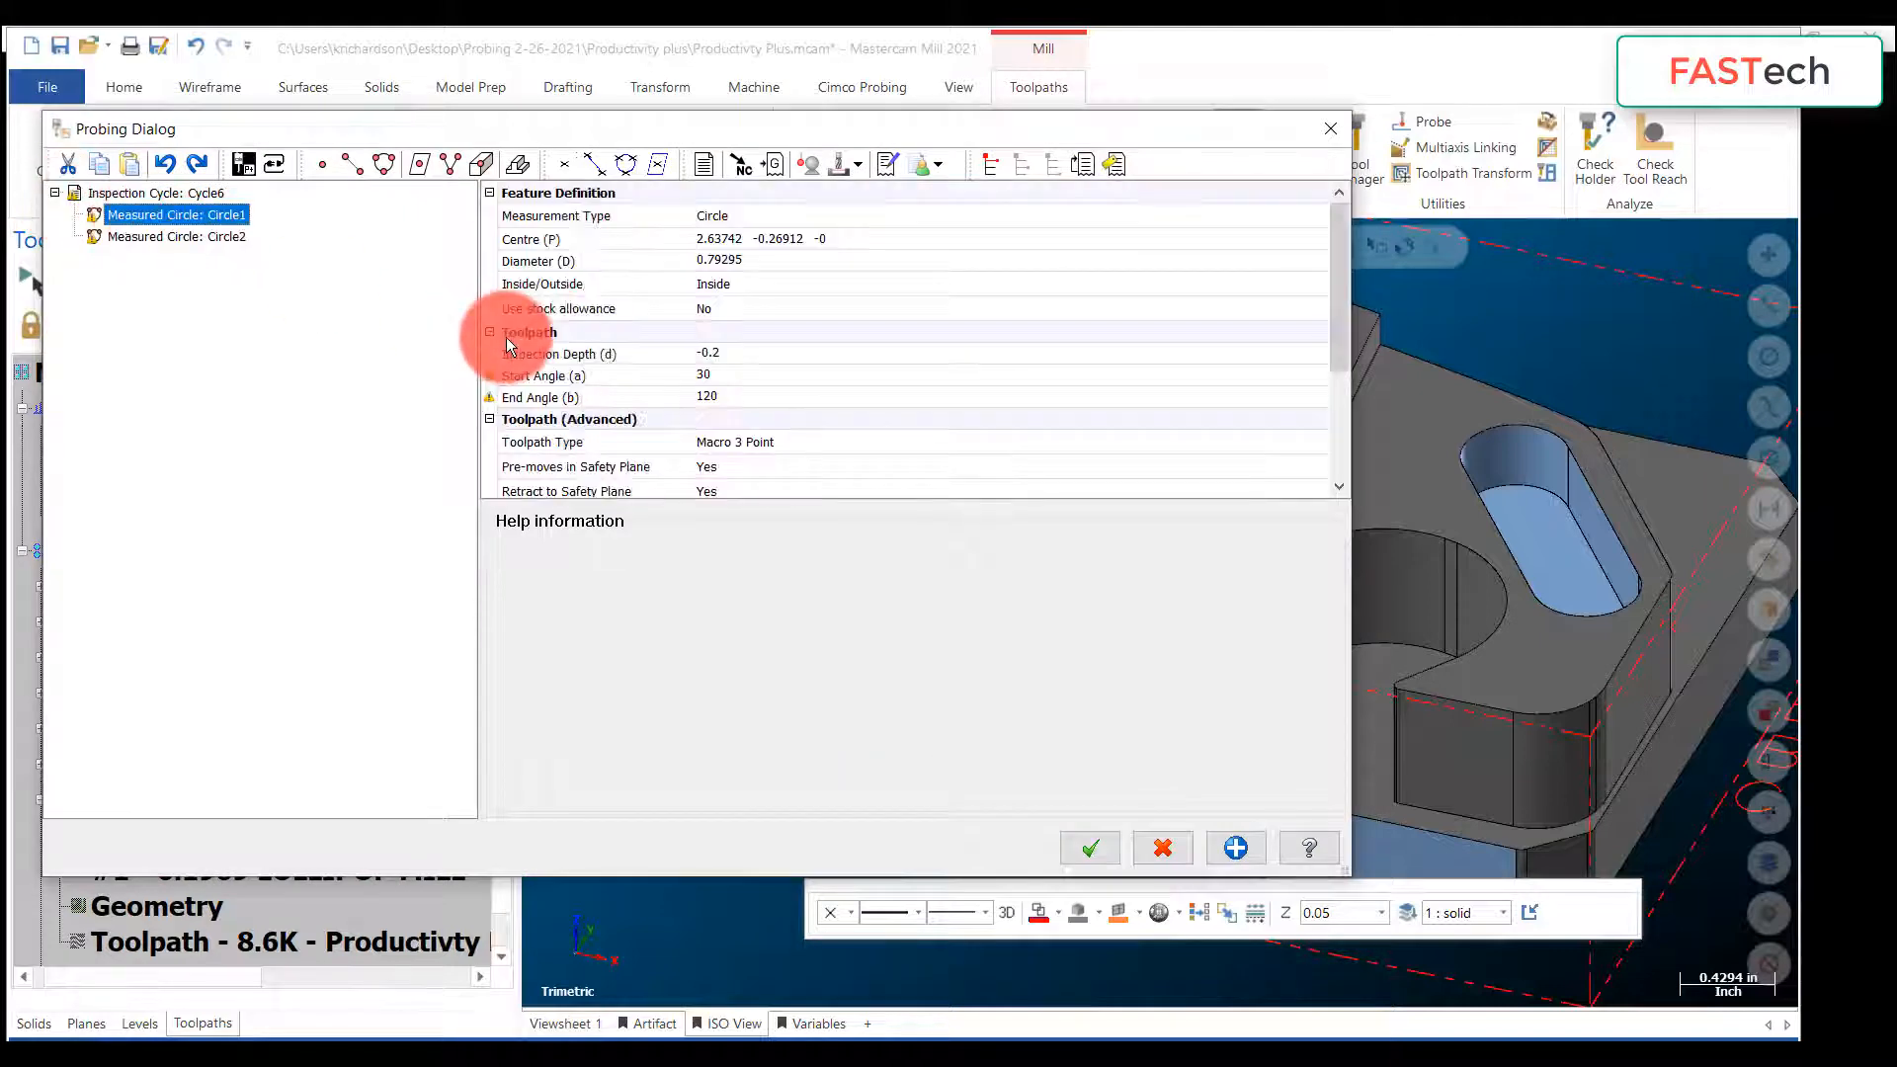
left_click(684, 397)
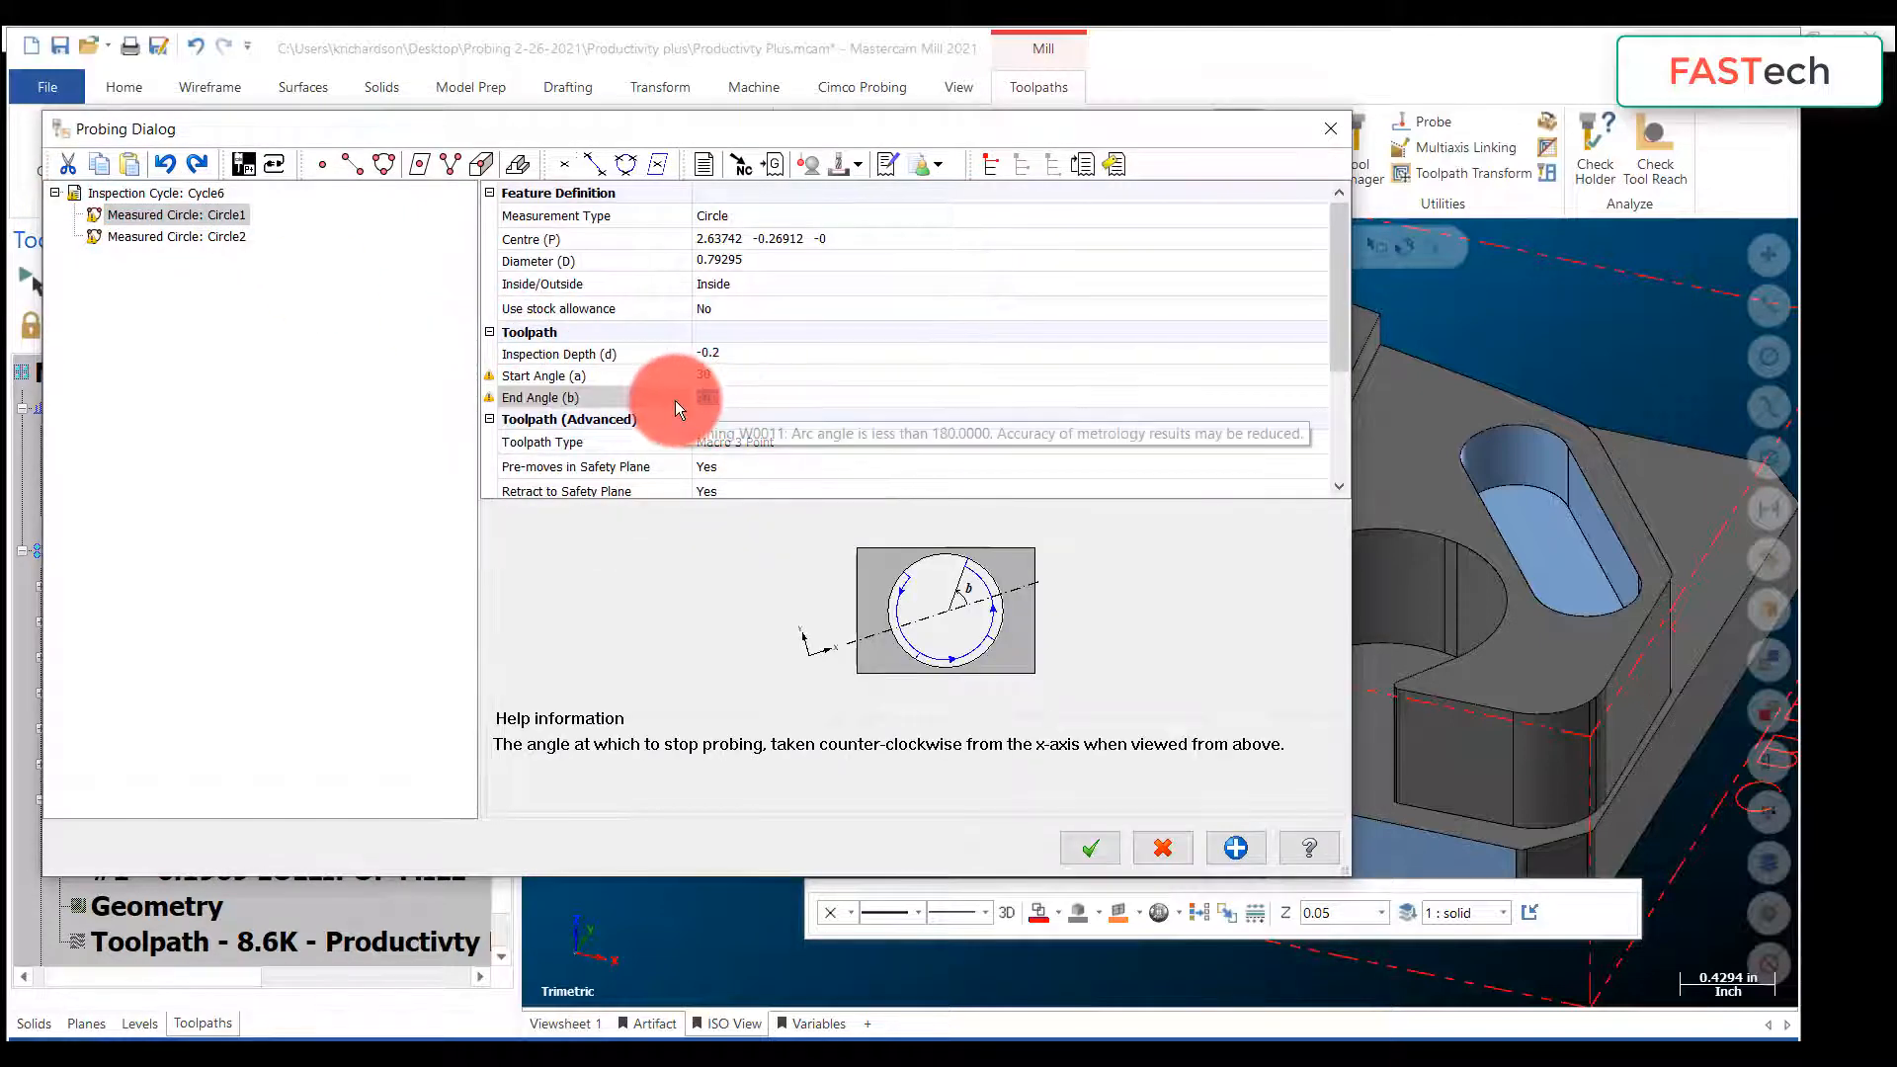
type("160")
key("Return")
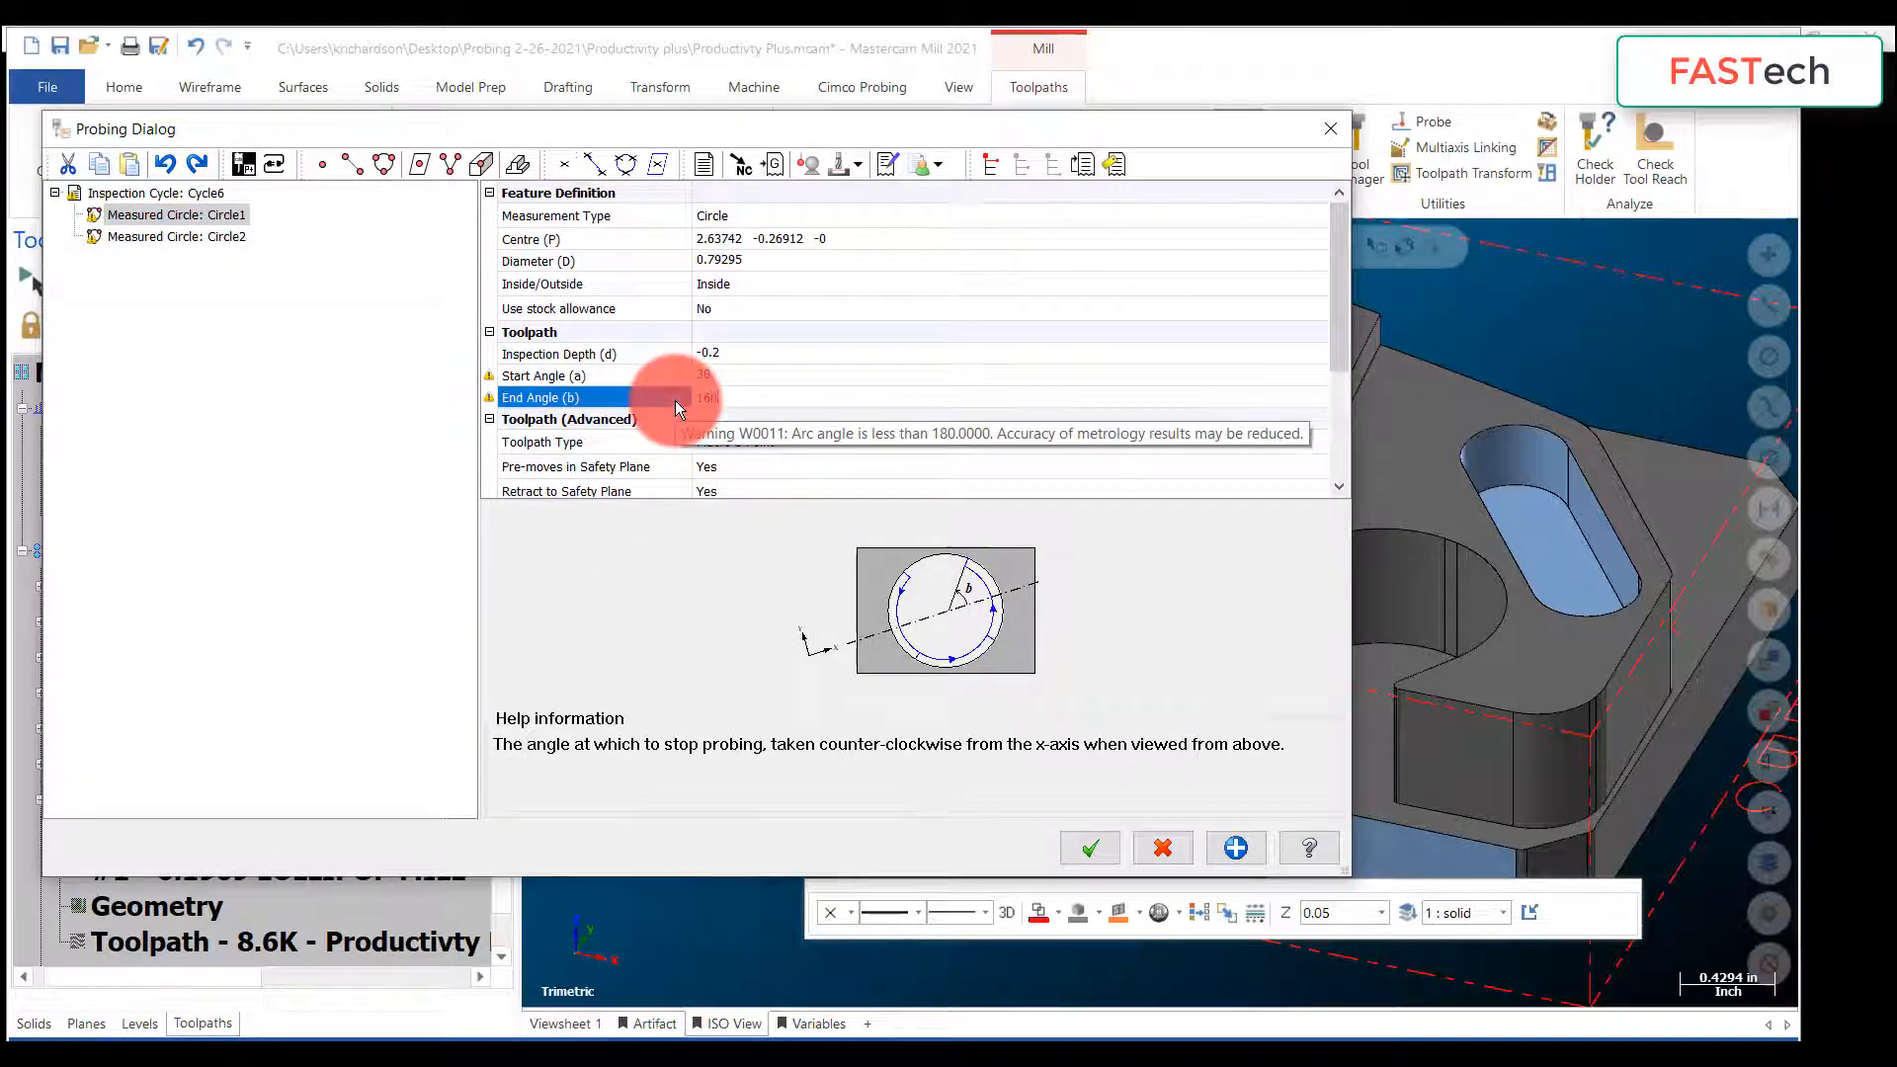
left_click(1101, 848)
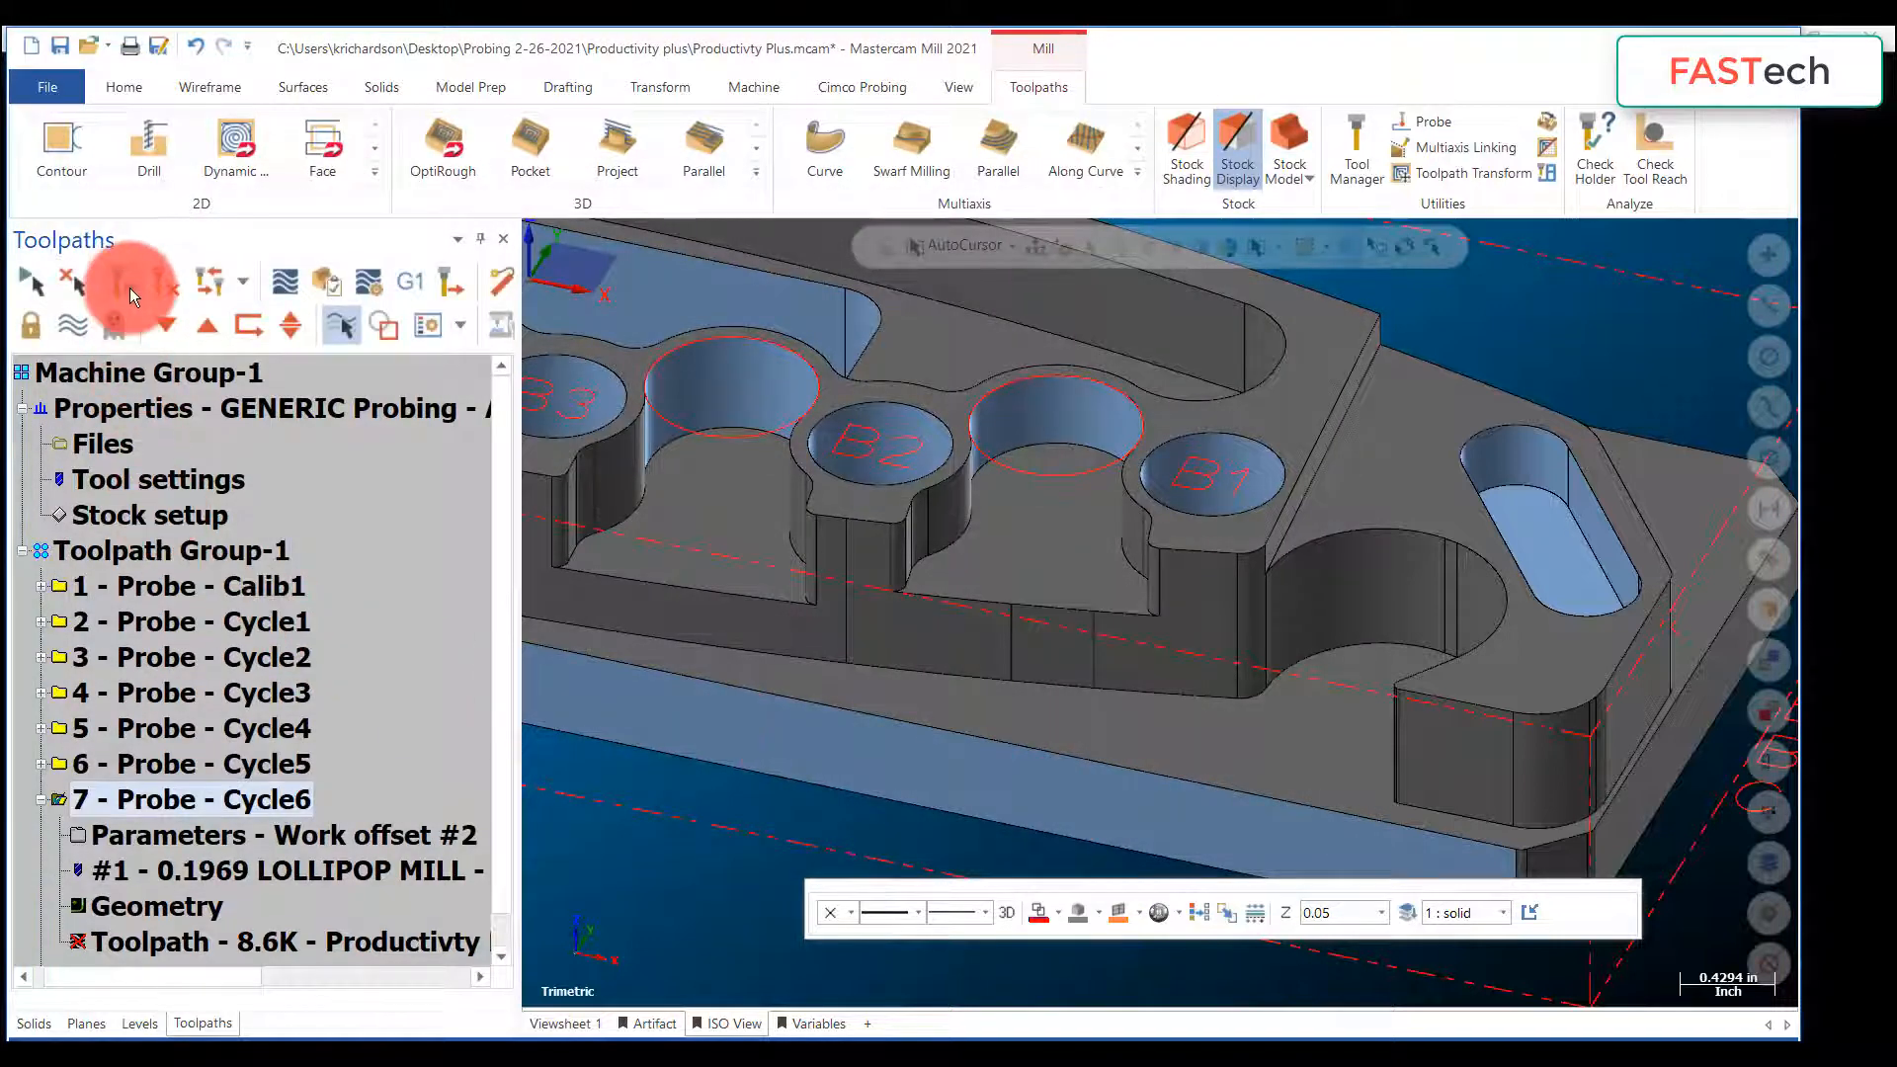
Step: Backplot Cycle6 again and check the probe moves across both partial arcs between B1 and B3
left_click(287, 275)
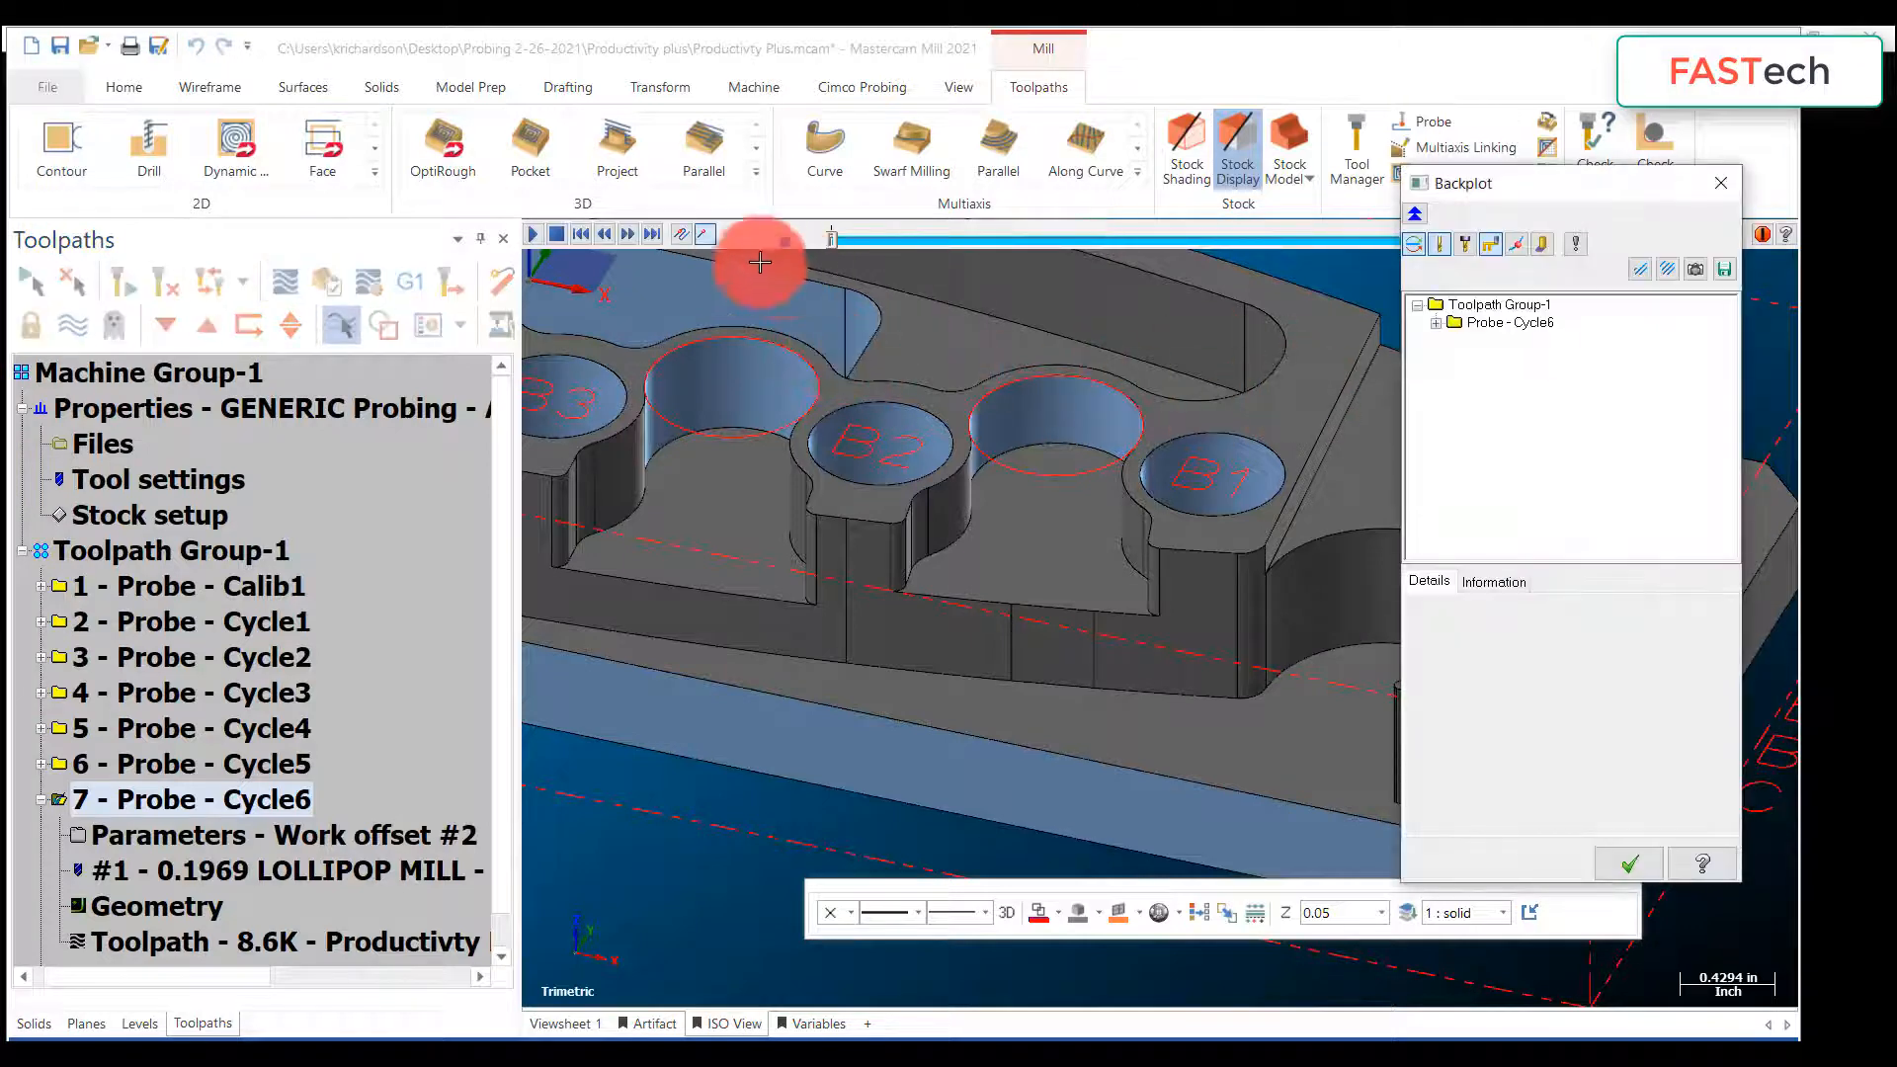
left_click(533, 234)
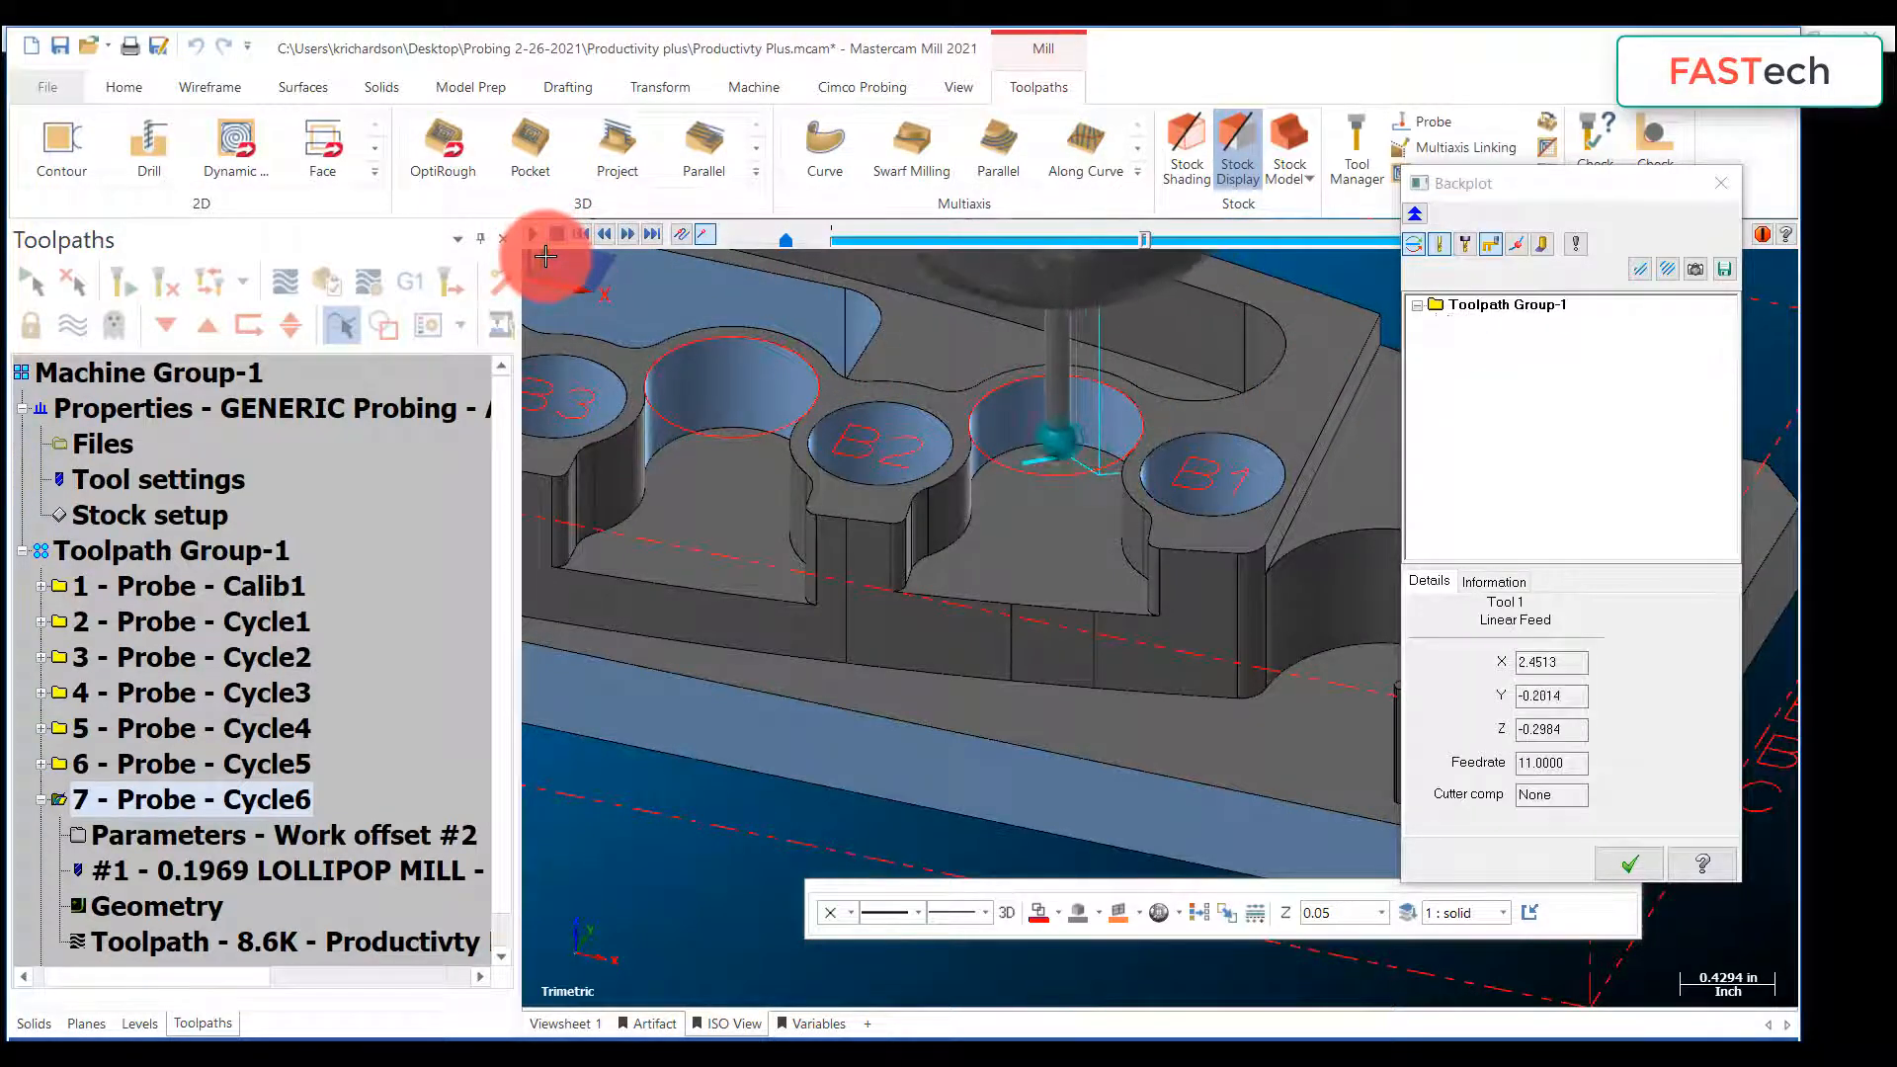
scroll(978, 602, "down", 4)
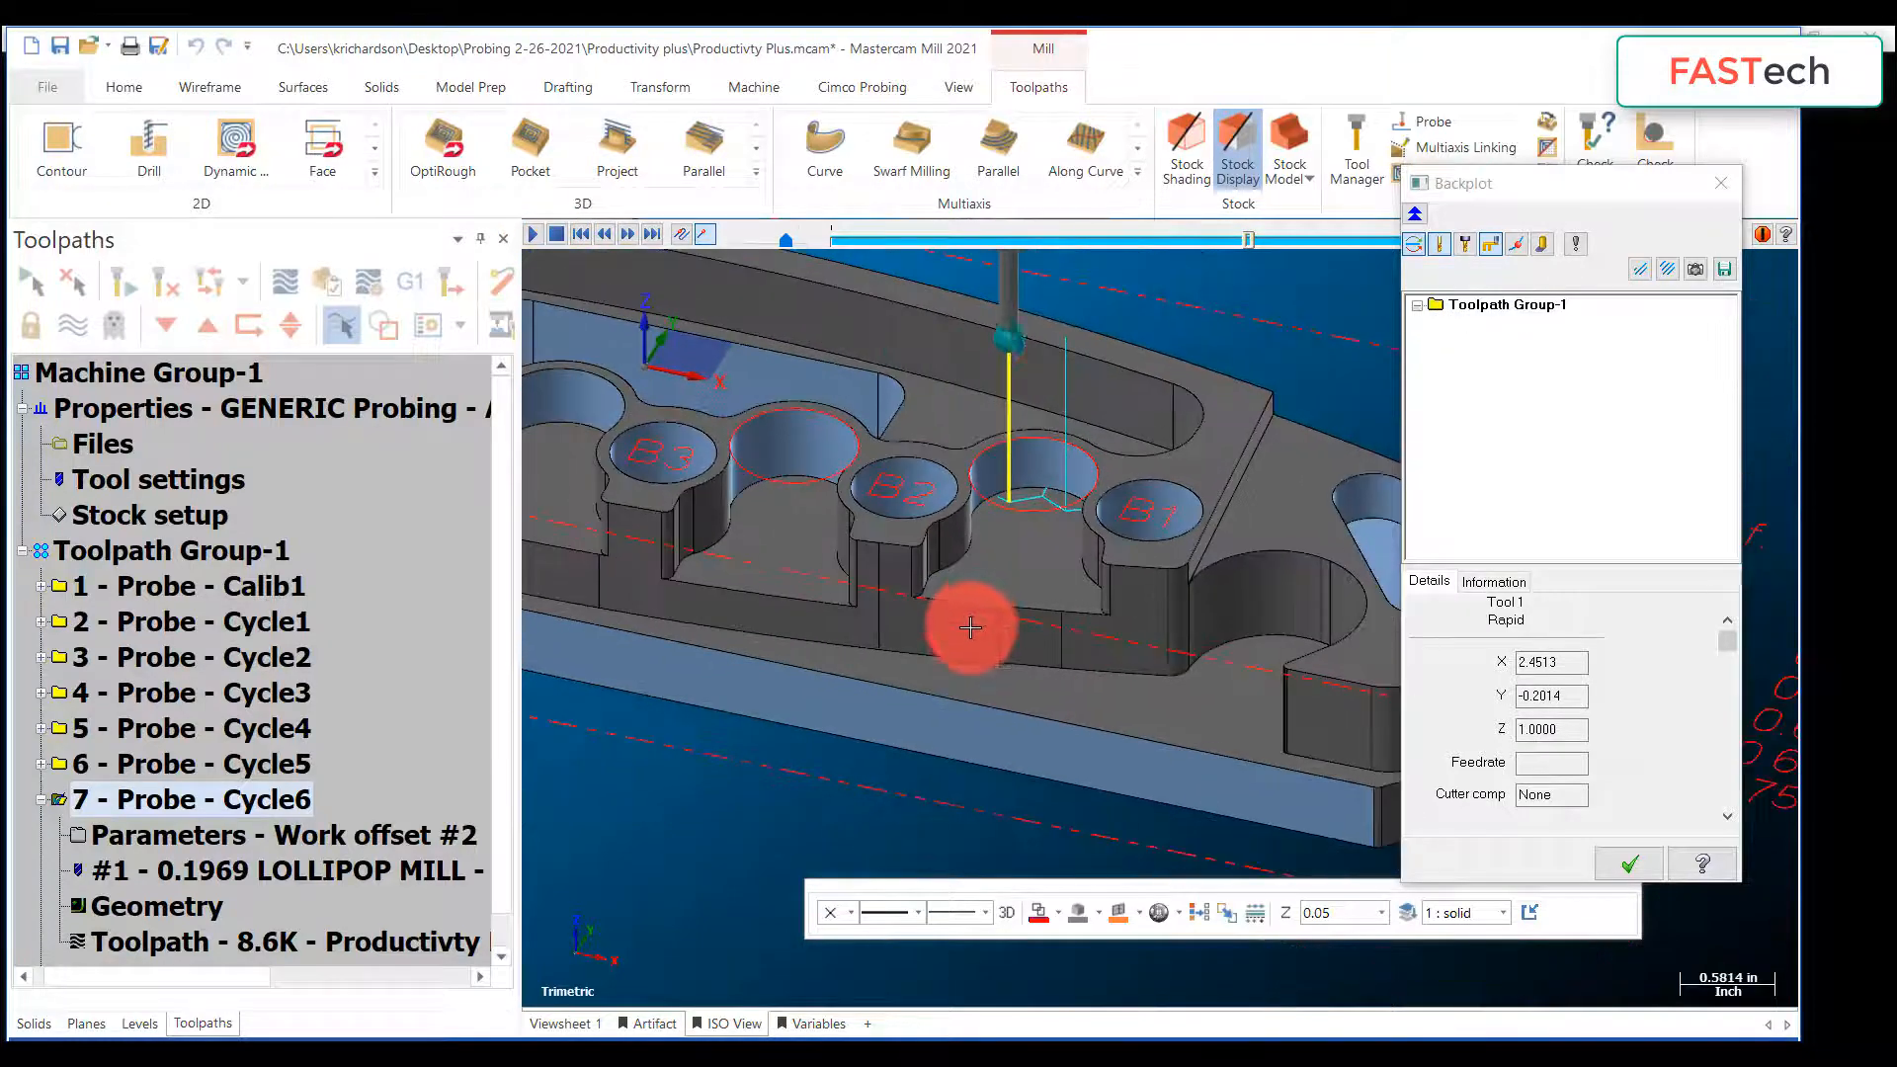
scroll(1002, 584, "down", 2)
scroll(923, 576, "up", 3)
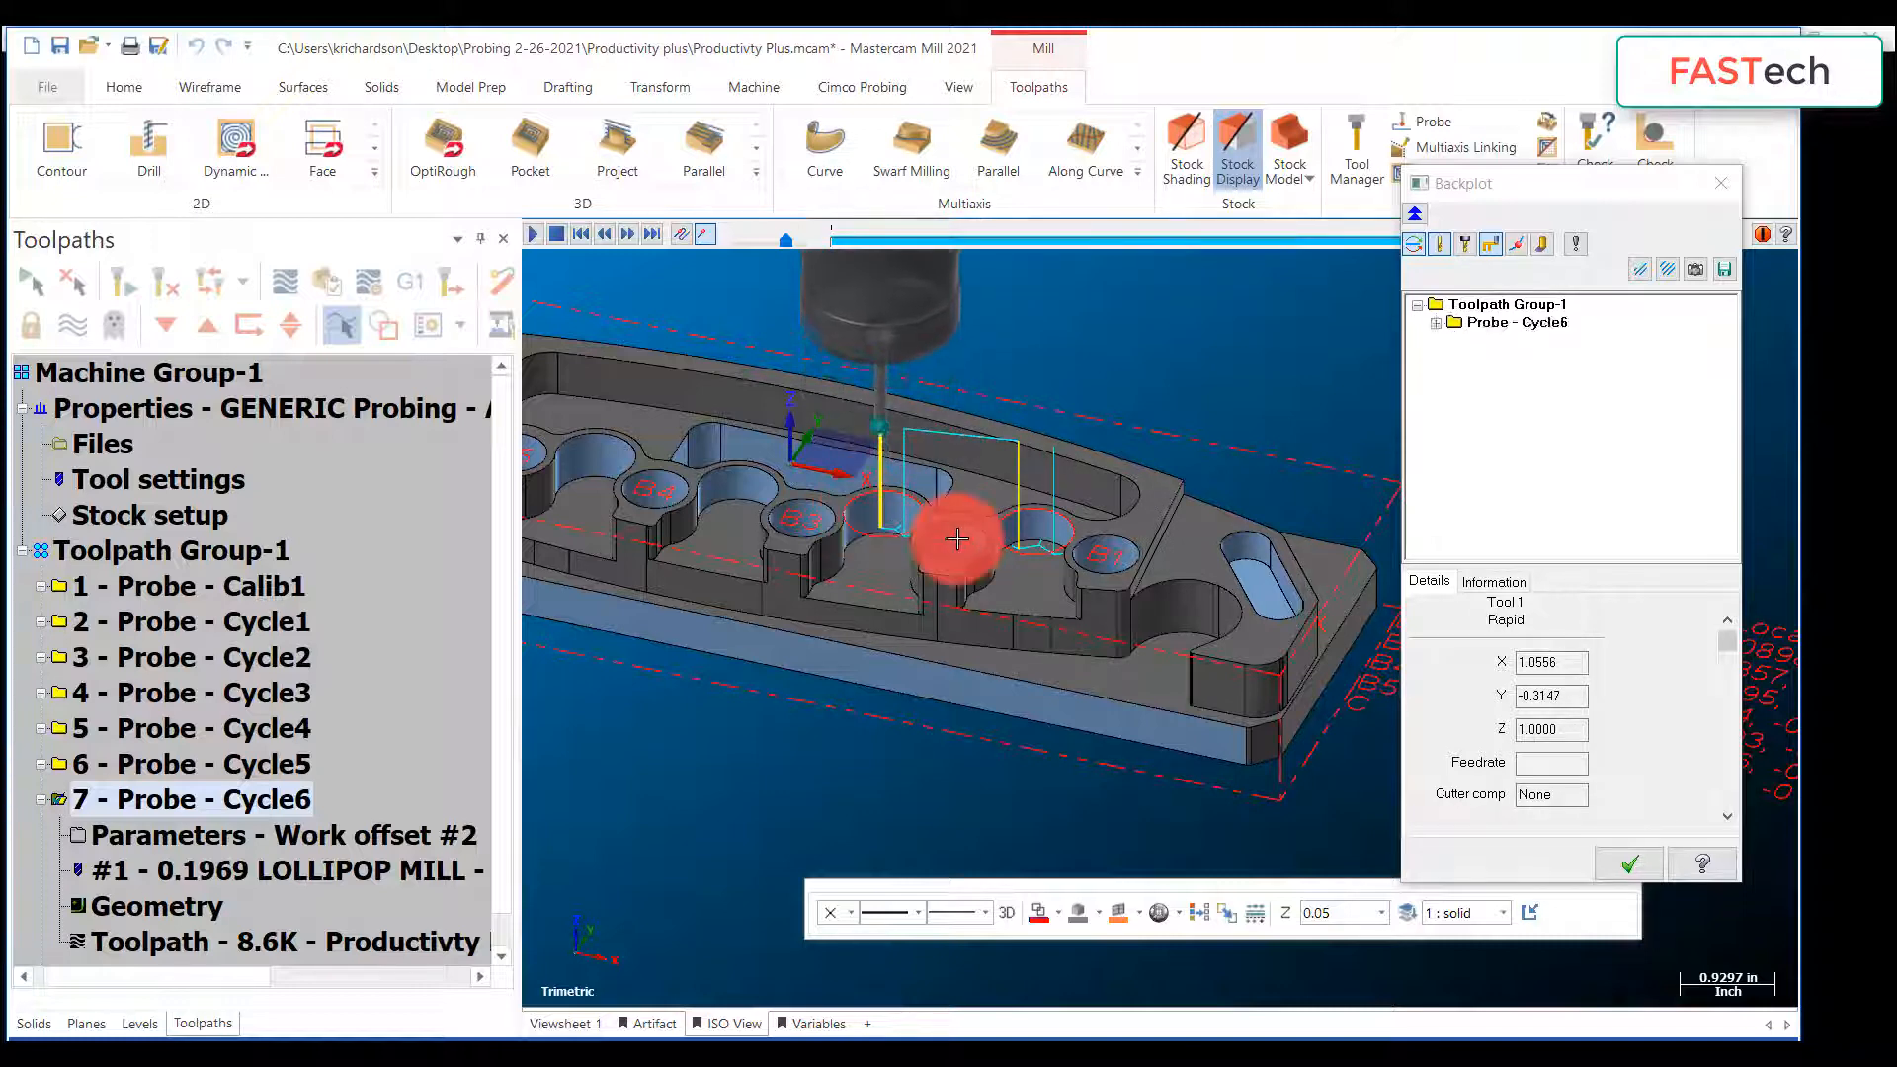
scroll(1078, 546, "down", 1)
scroll(1078, 545, "down", 1)
scroll(721, 487, "down", 2)
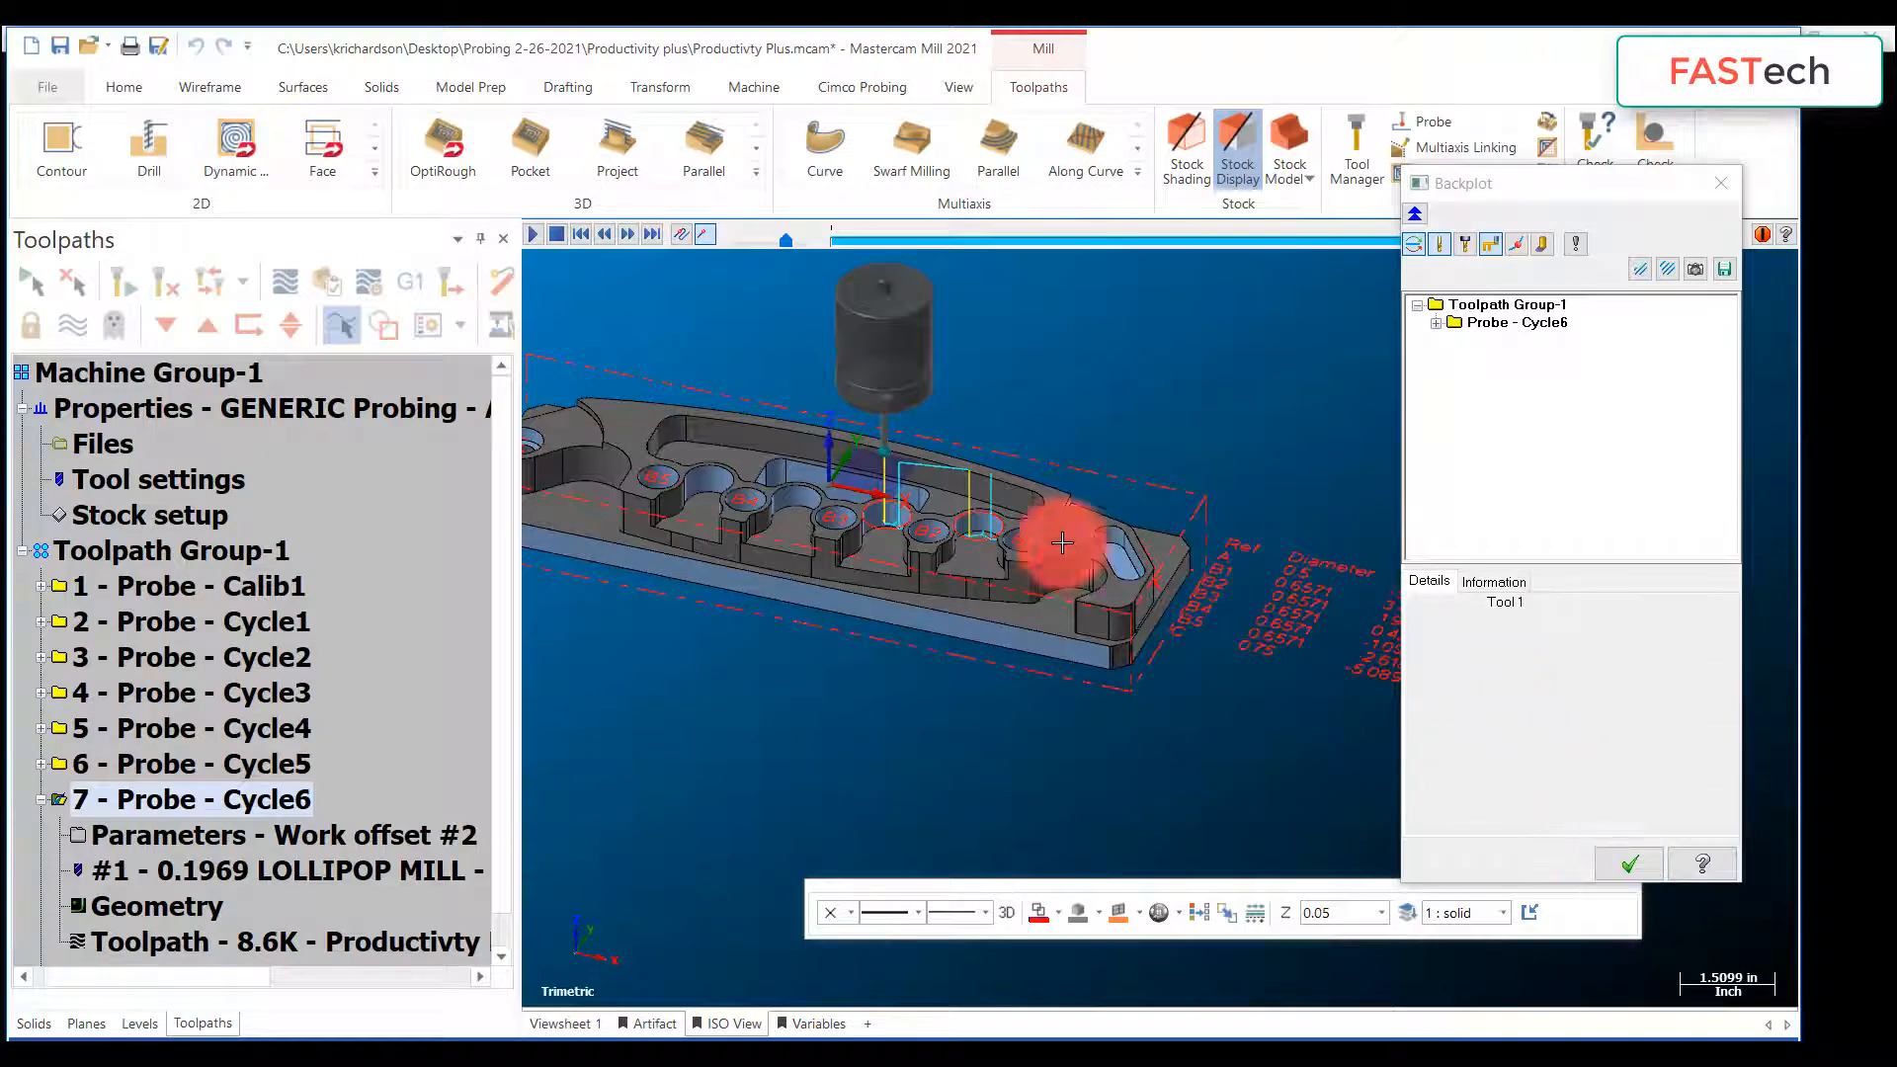
left_click(1663, 863)
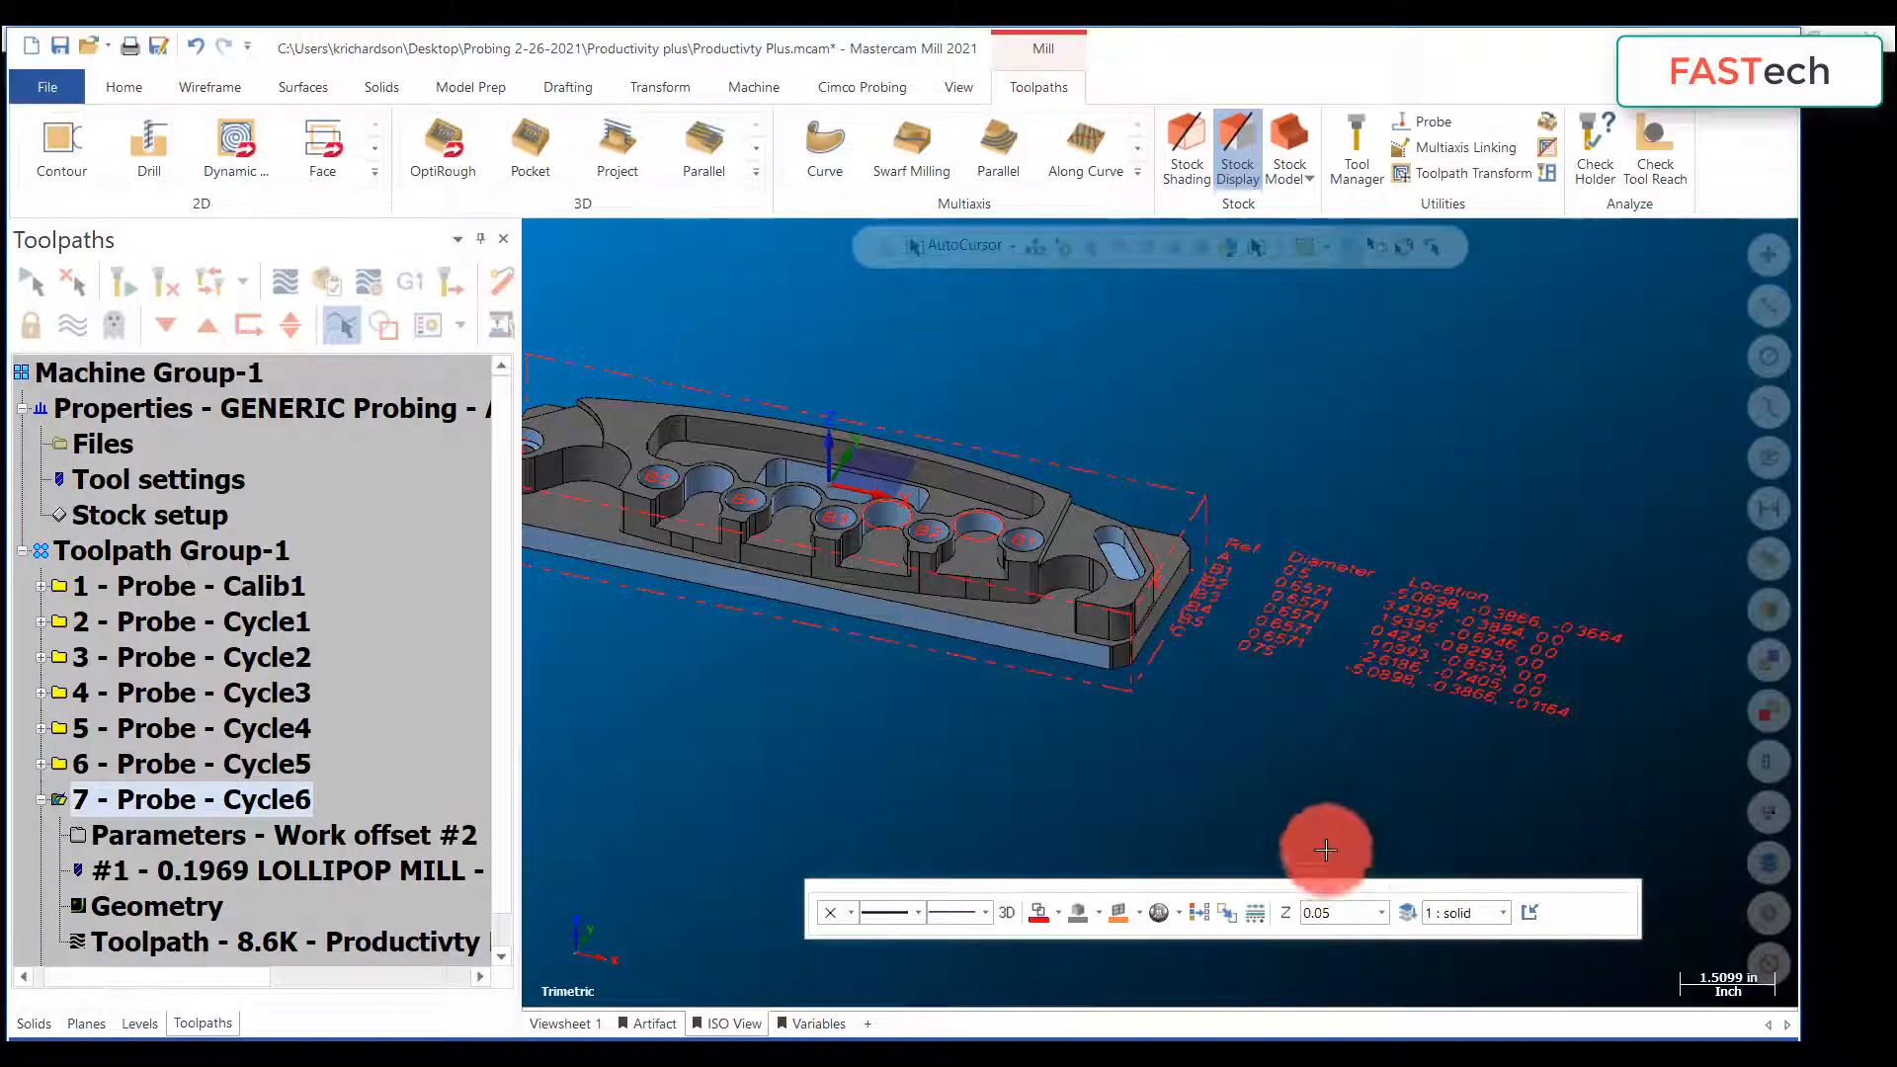
scroll(1183, 796, "down", 1)
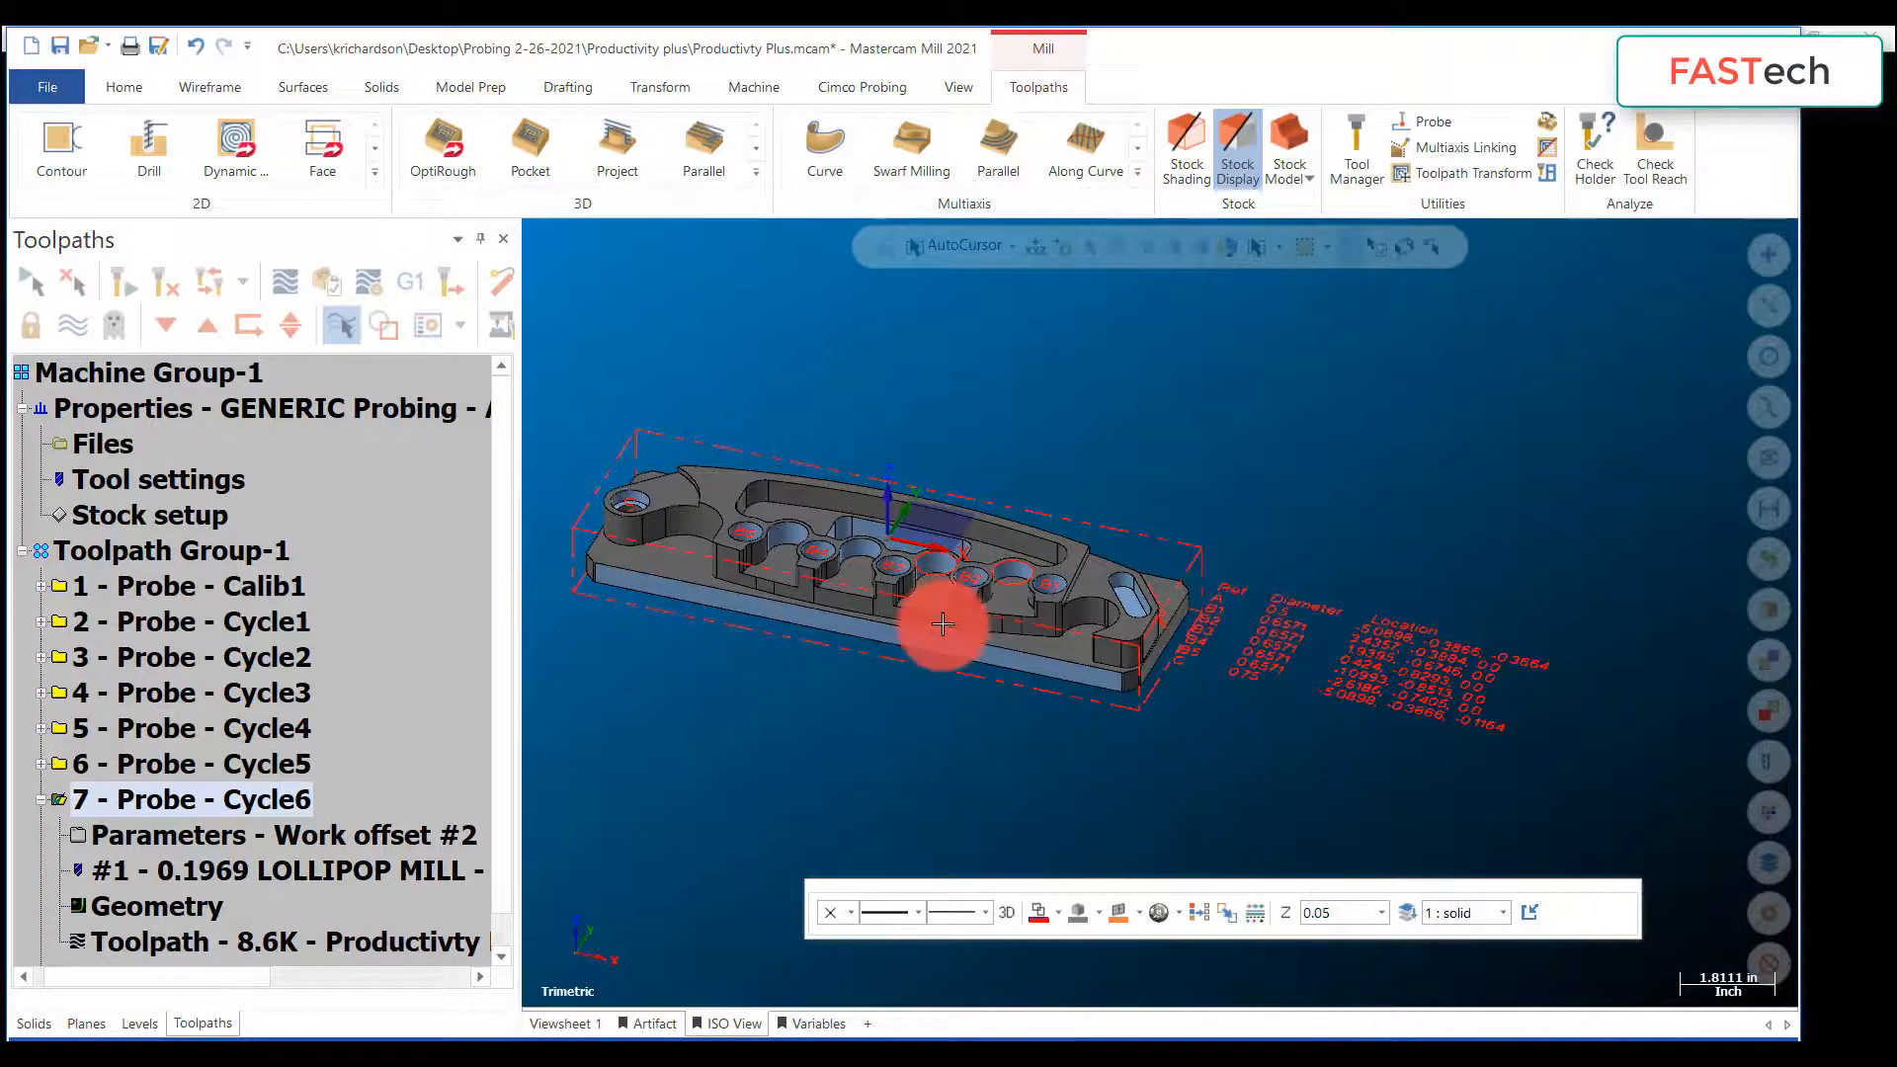
scroll(964, 652, "down", 1)
scroll(979, 670, "up", 2)
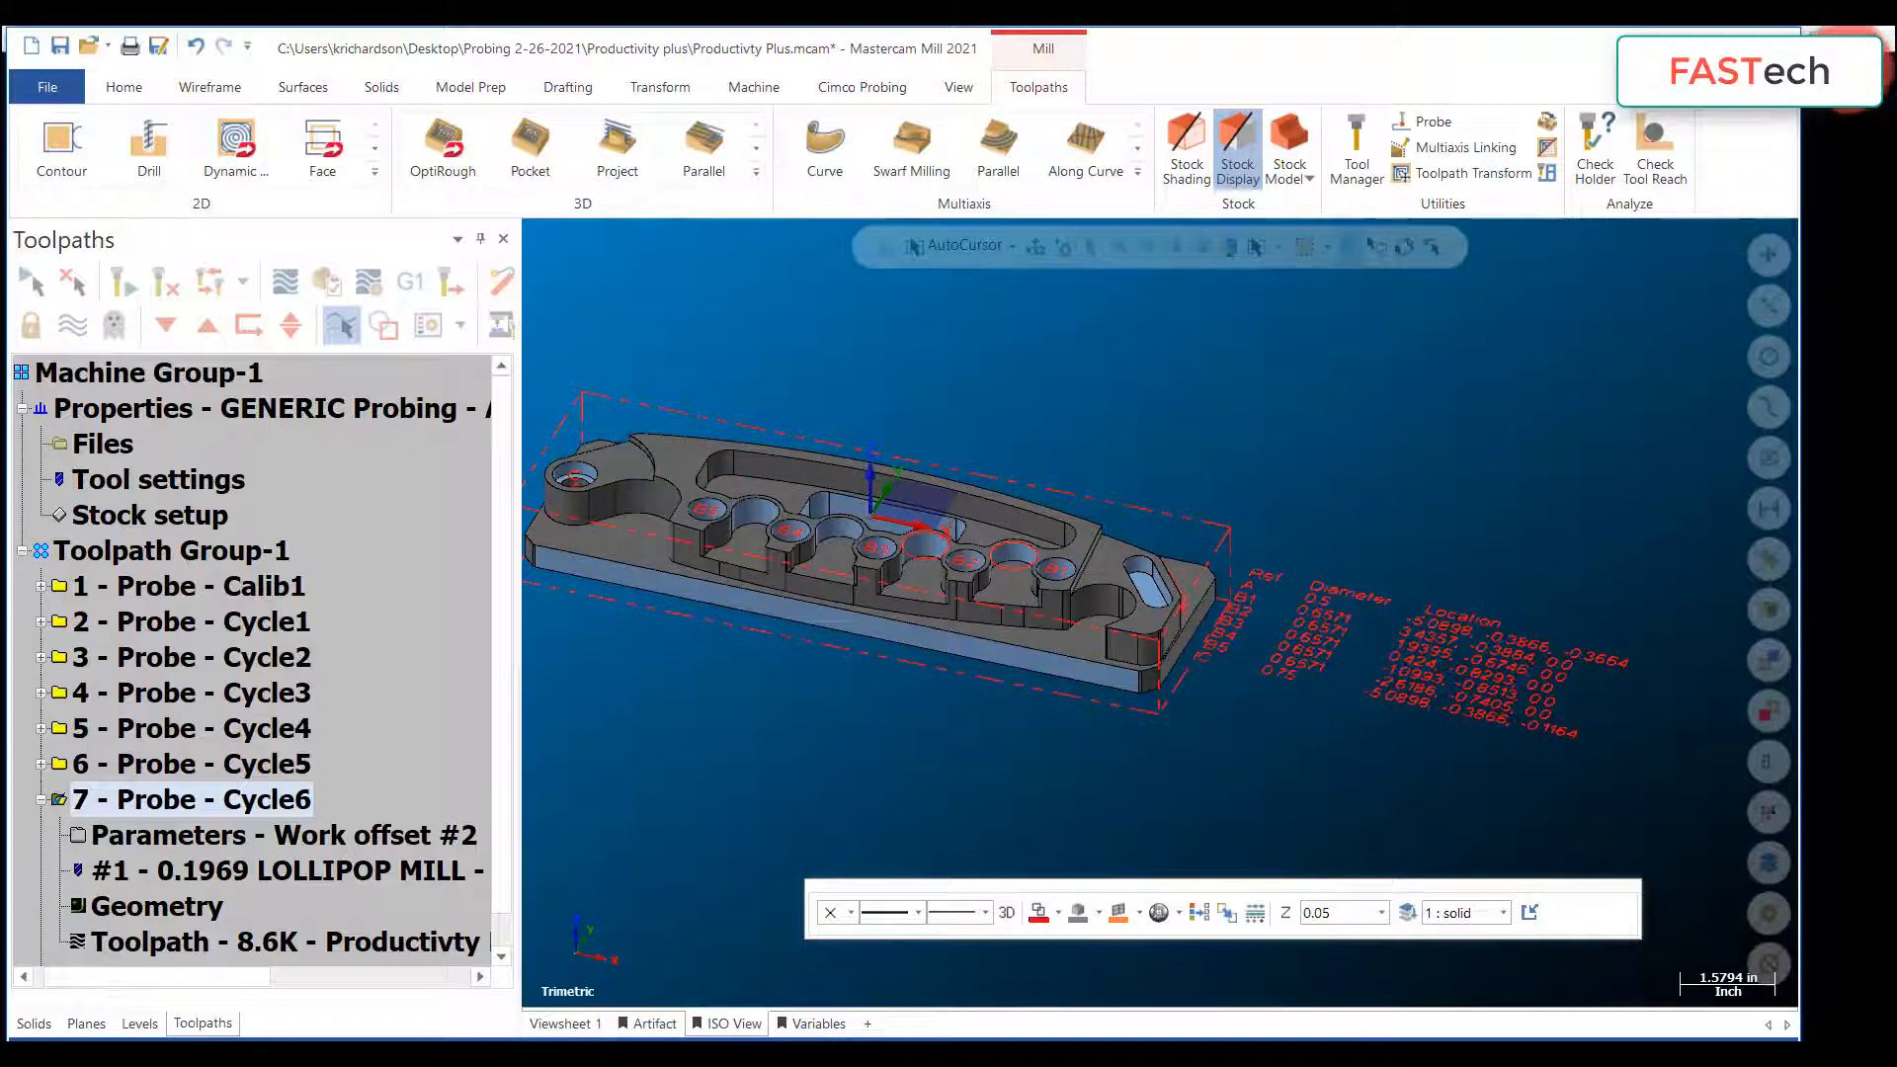
Step: Exit the PowerPoint slide show and open the Probing 2-26-2021 folder from the desktop
left_click(1841, 141)
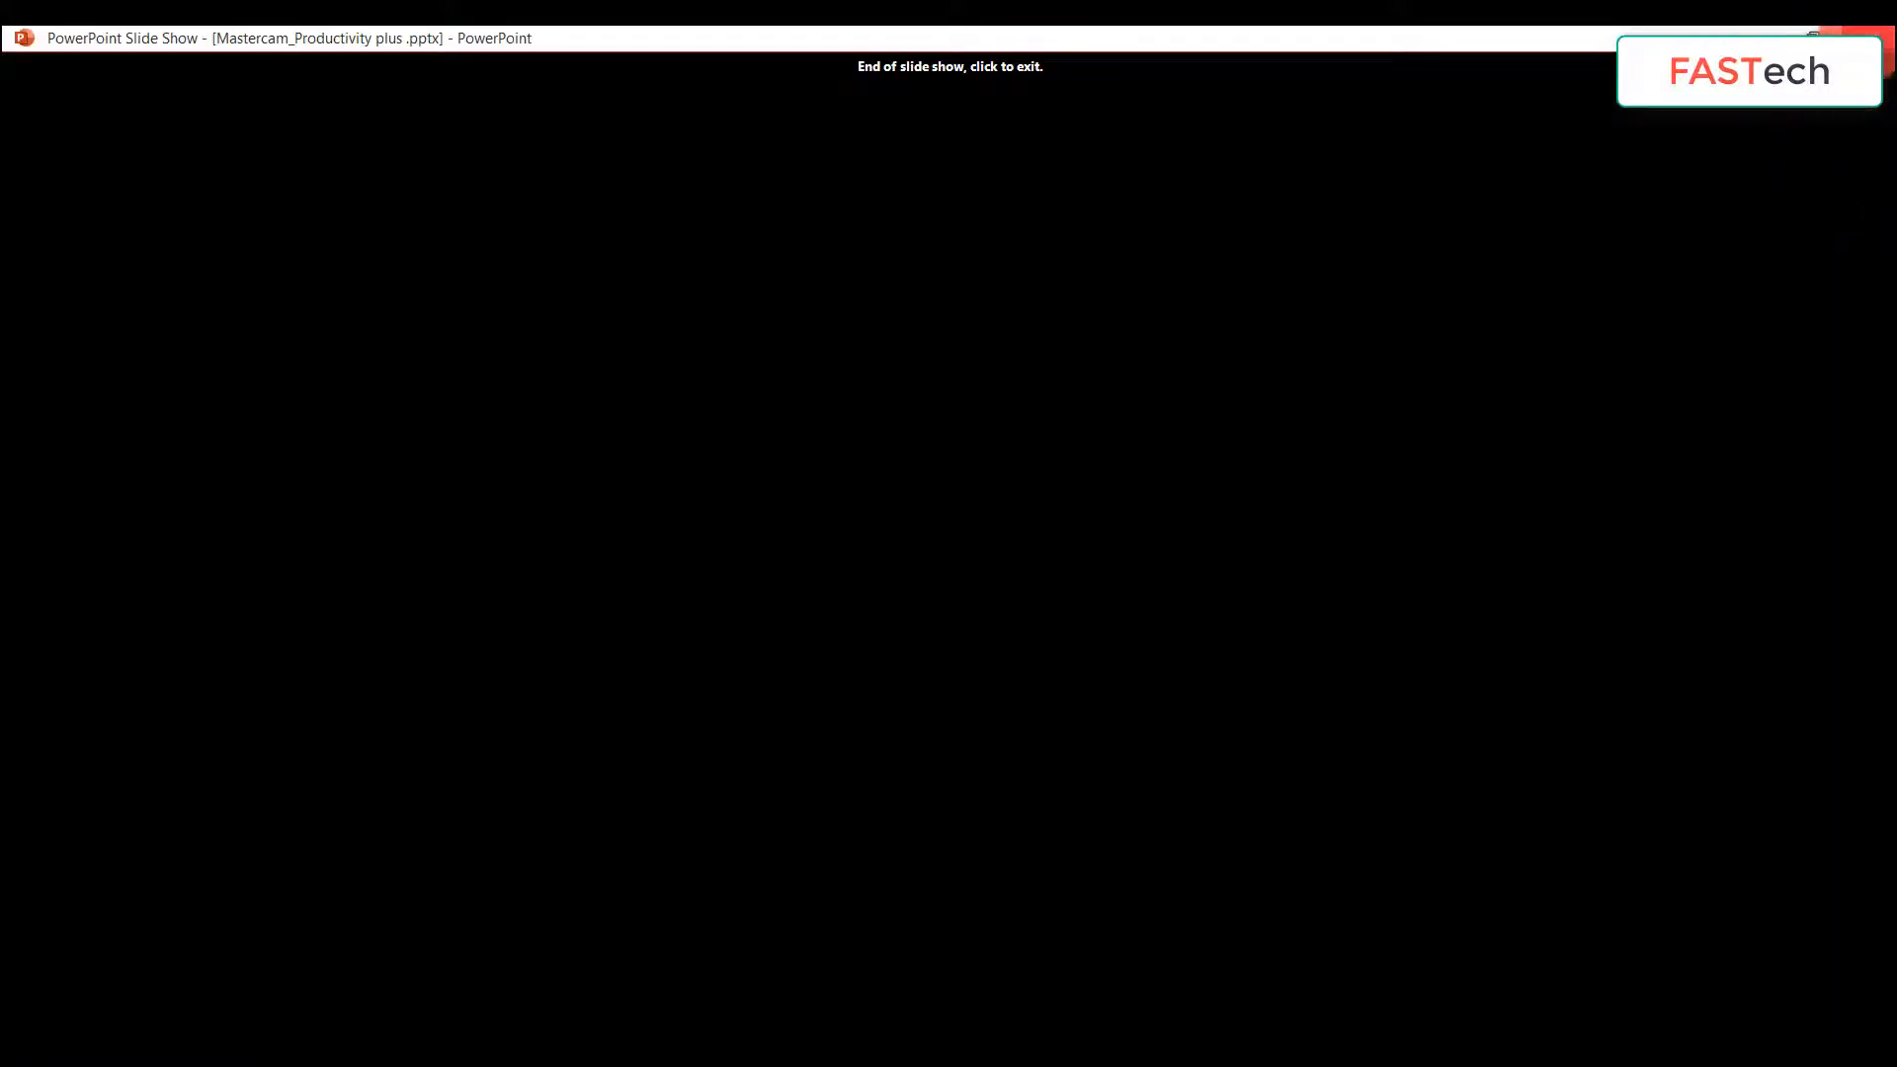
left_click(1863, 42)
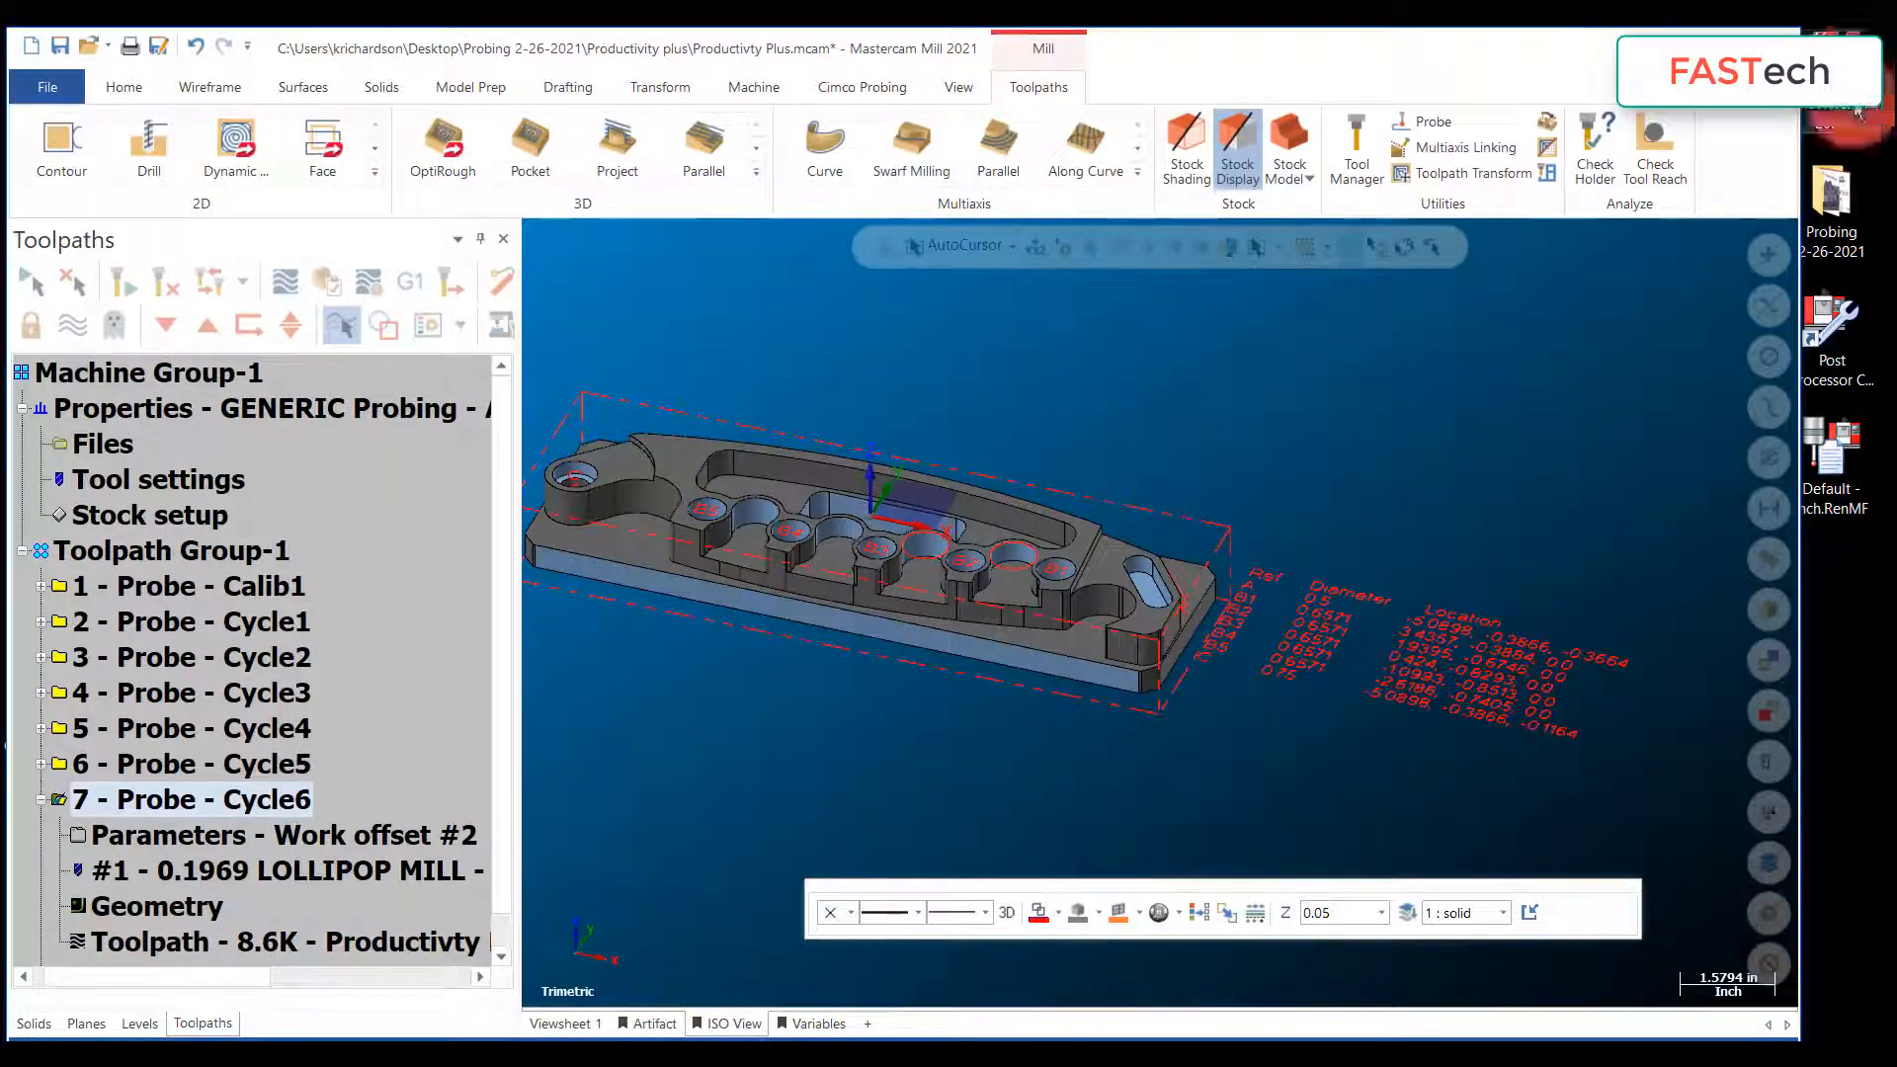
double_click(1828, 390)
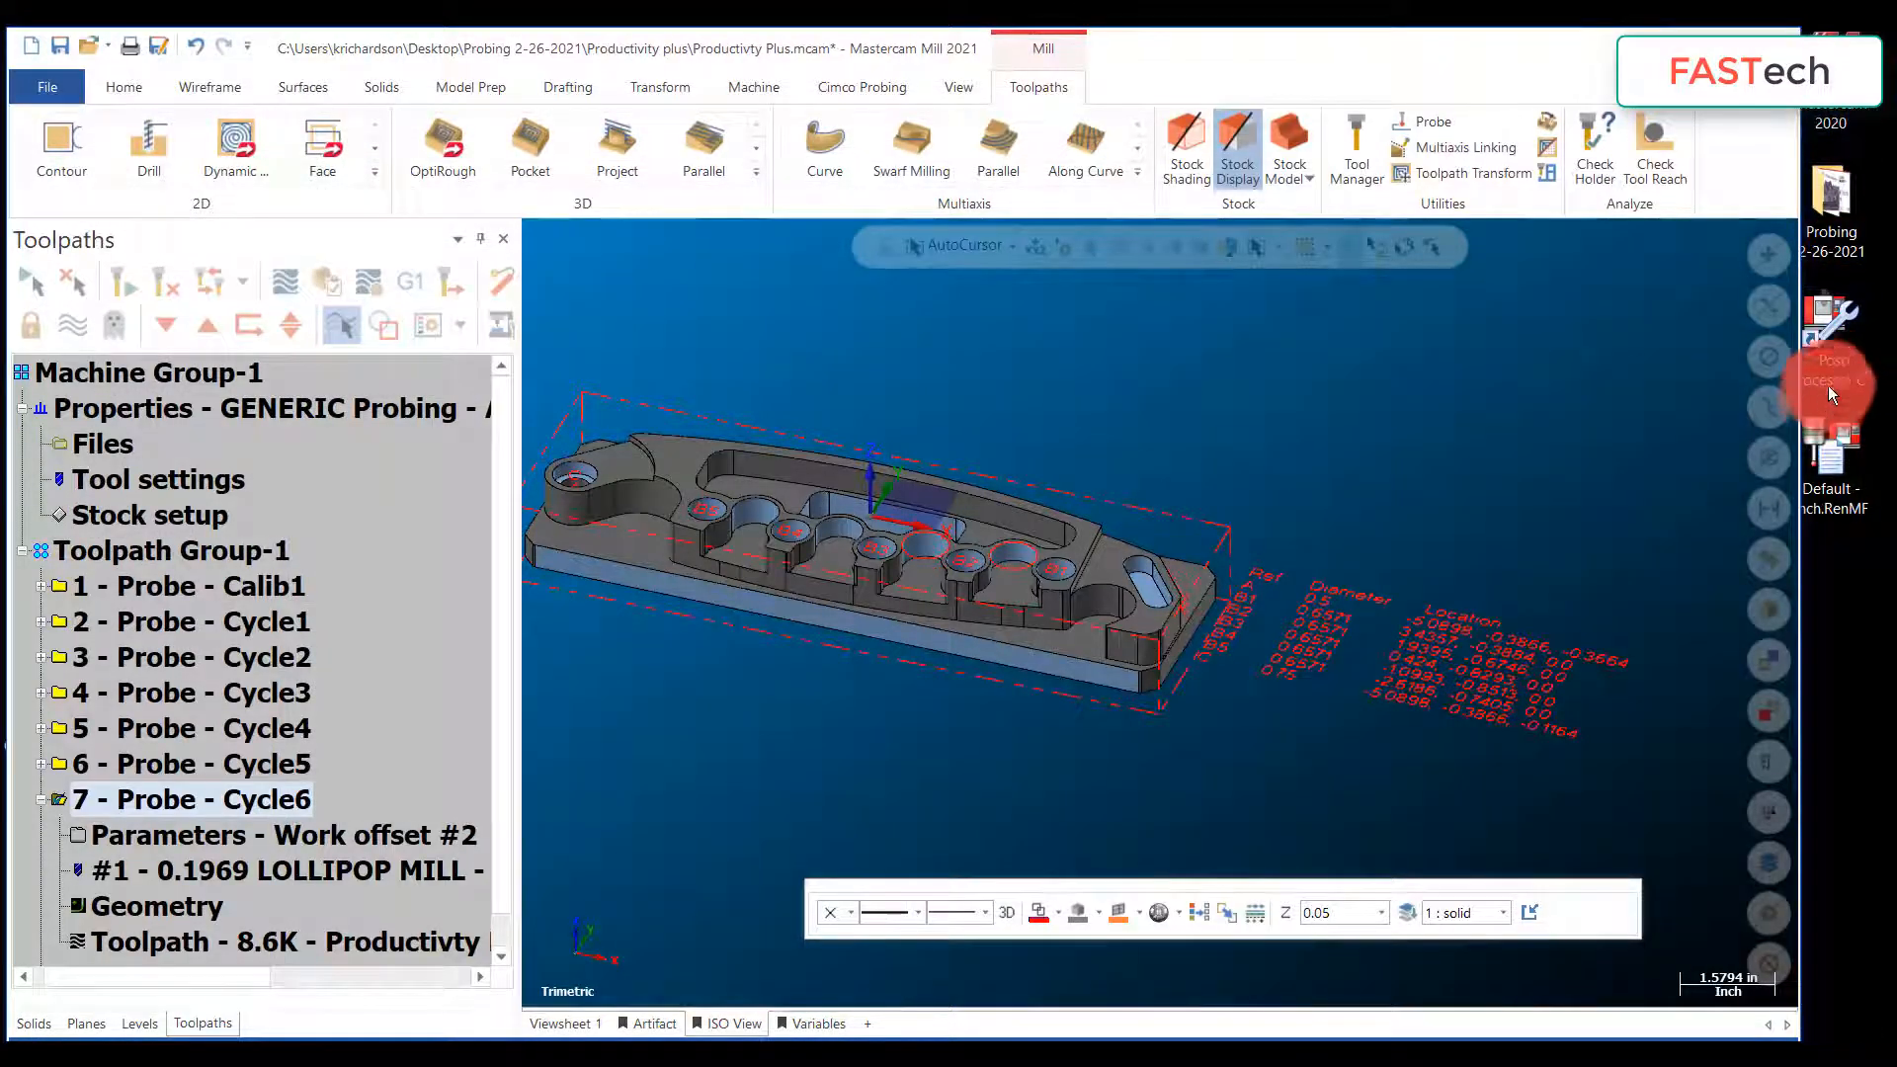
double_click(1828, 195)
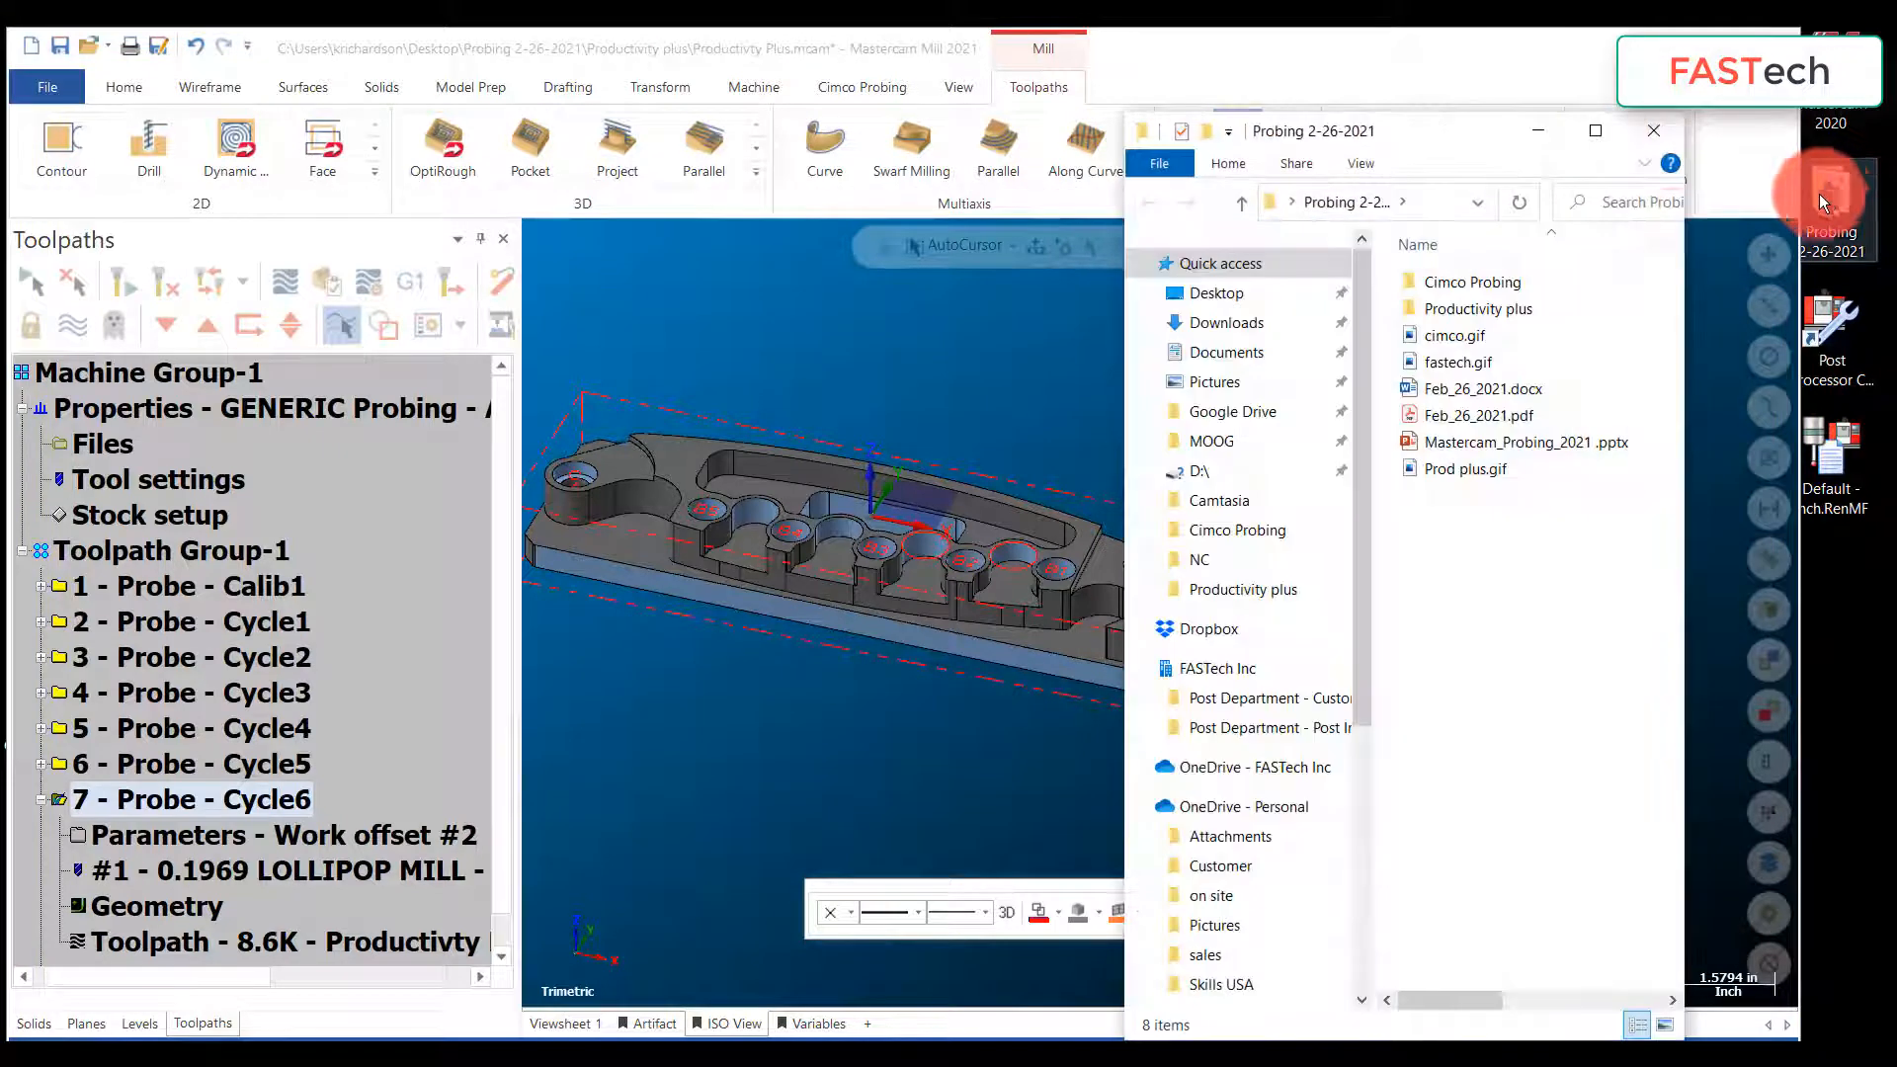
Step: Open Surface Probe.mcam from the Productivity plus folder in Mastercam, without saving the changes to the current file
left_click(1504, 472)
left_click(1430, 309)
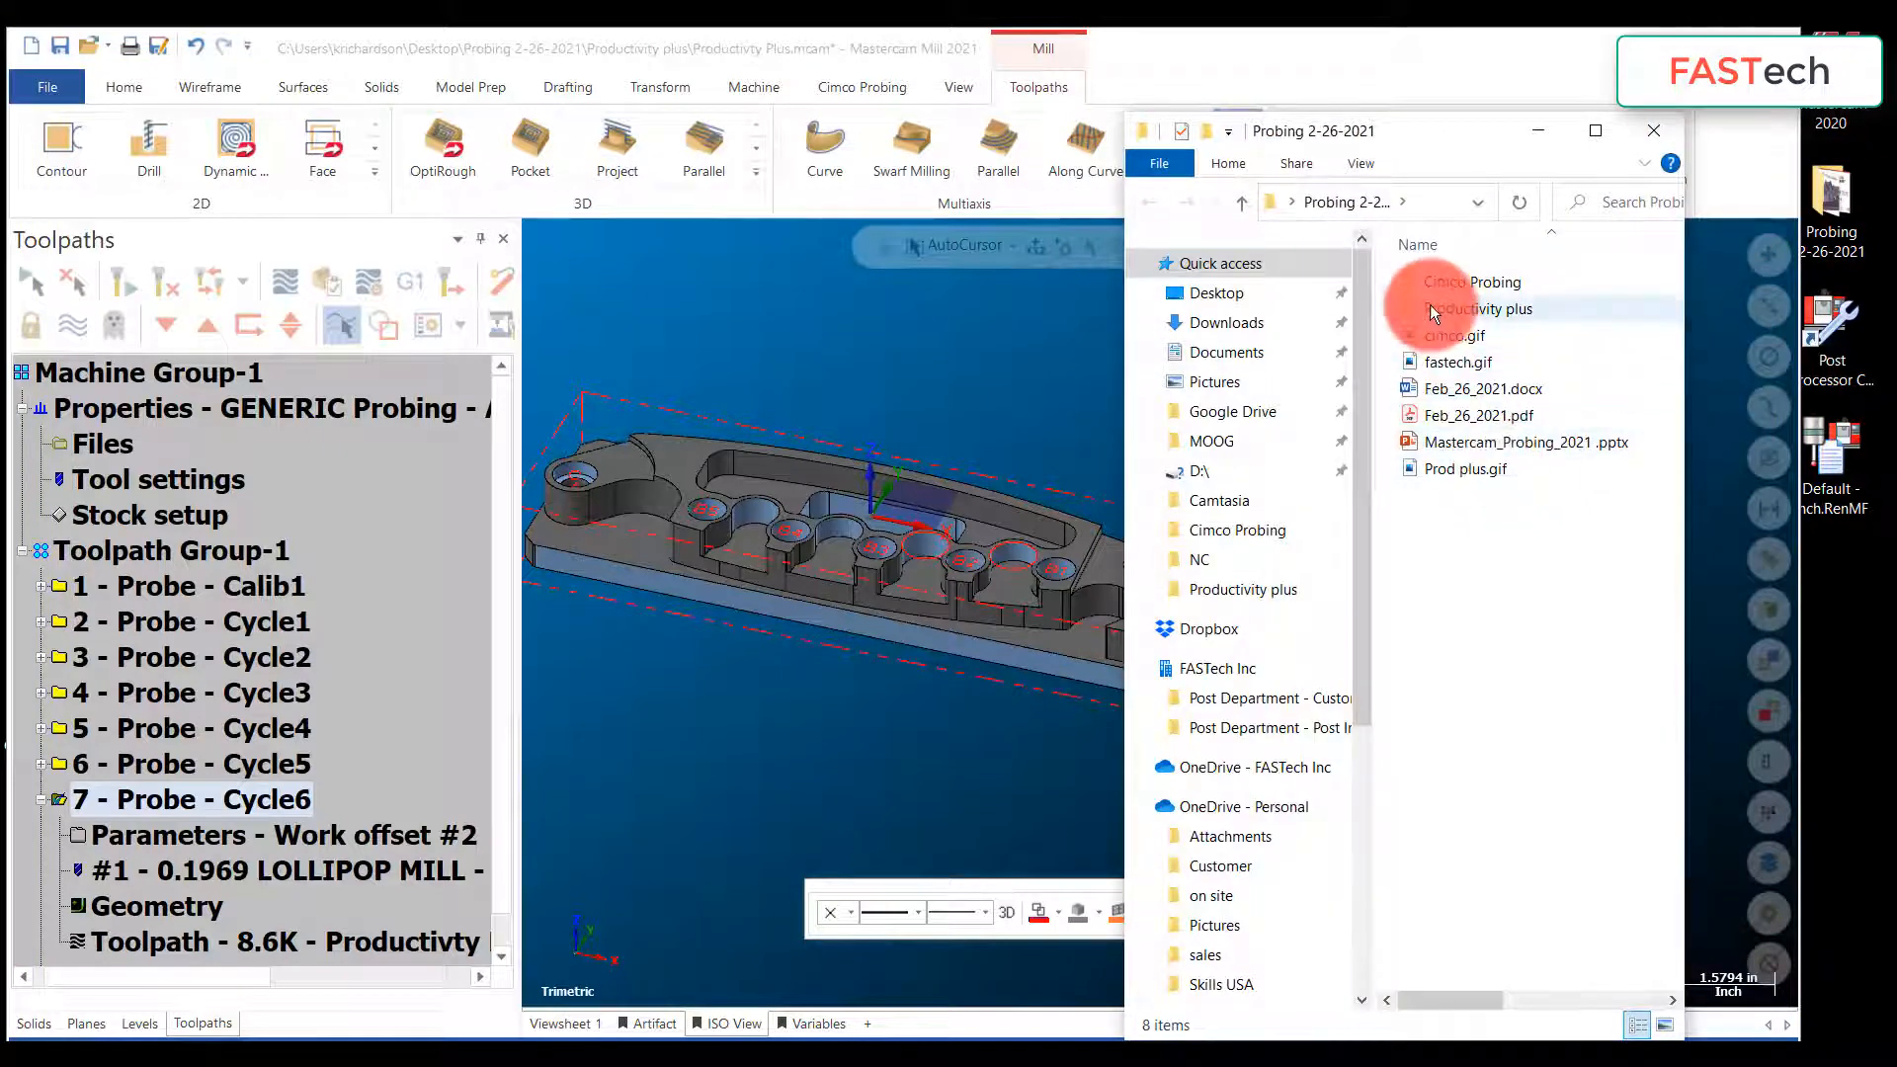
double_click(1445, 308)
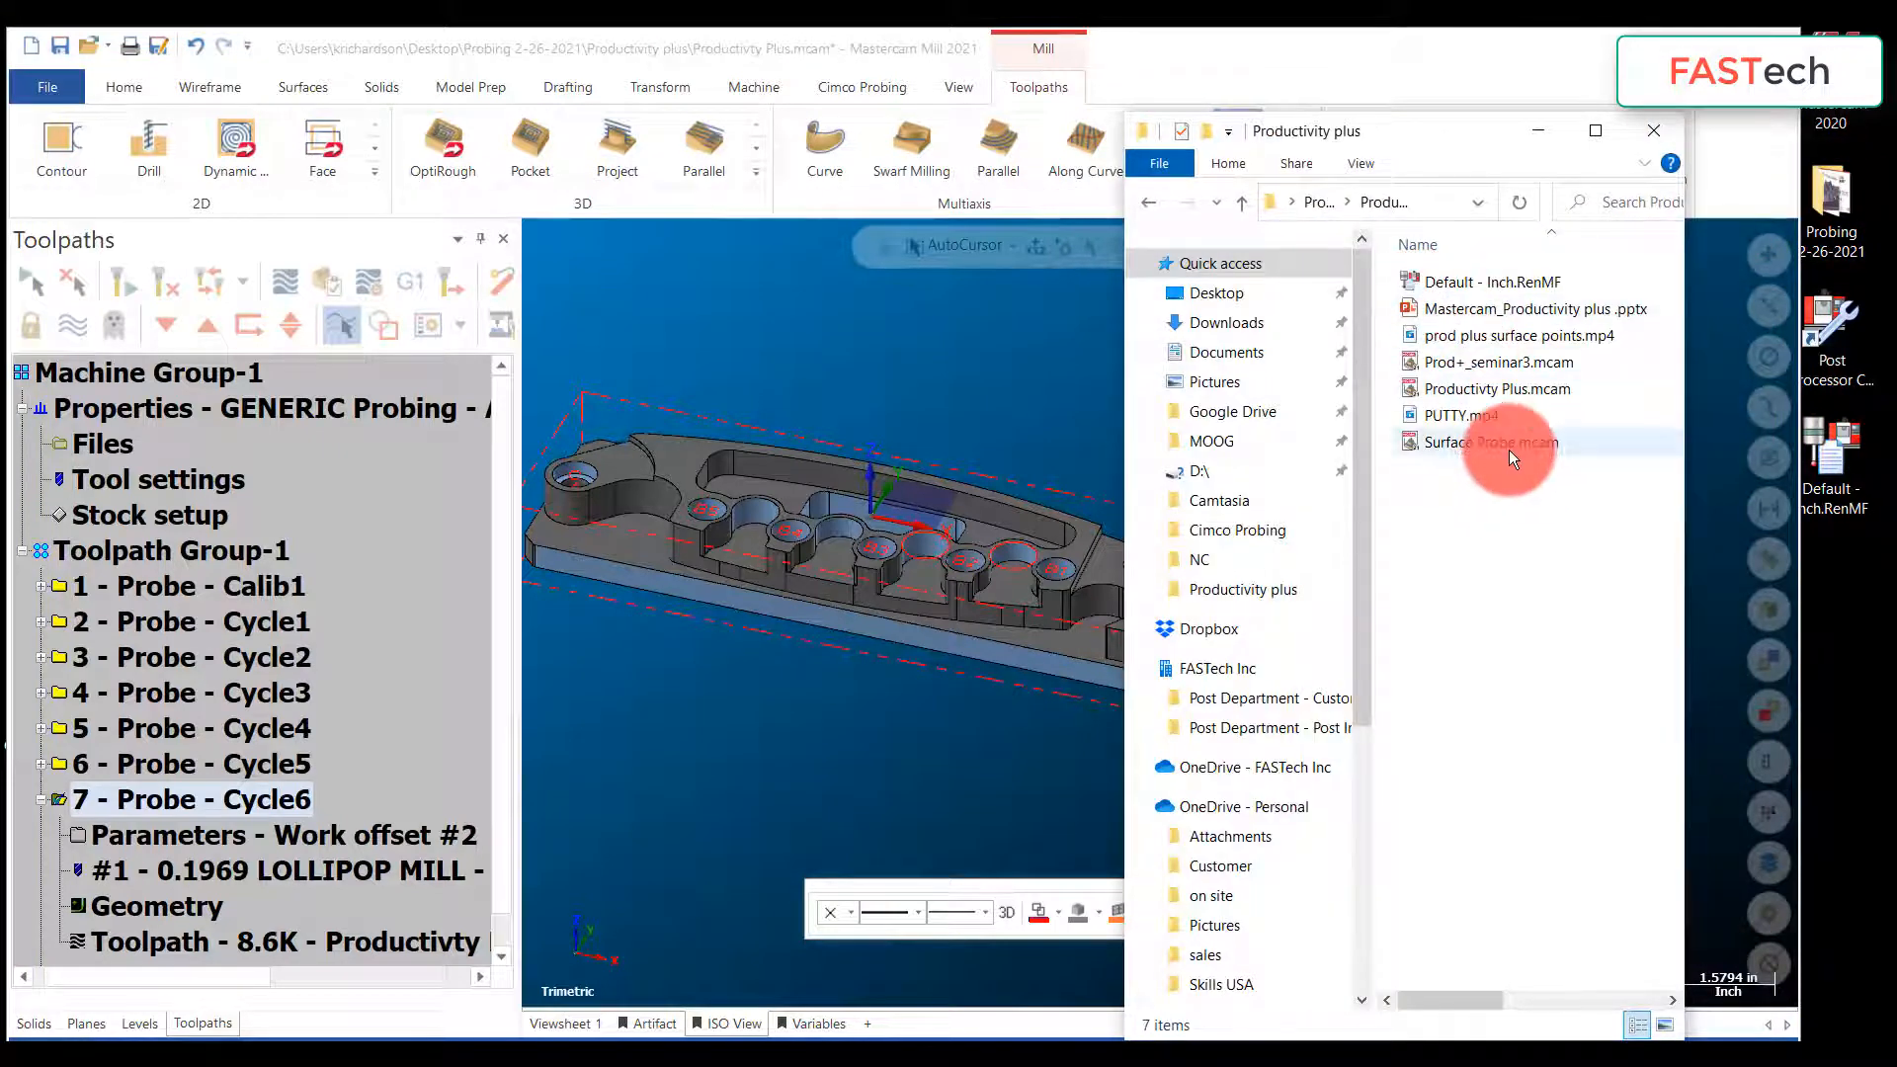
double_click(1509, 445)
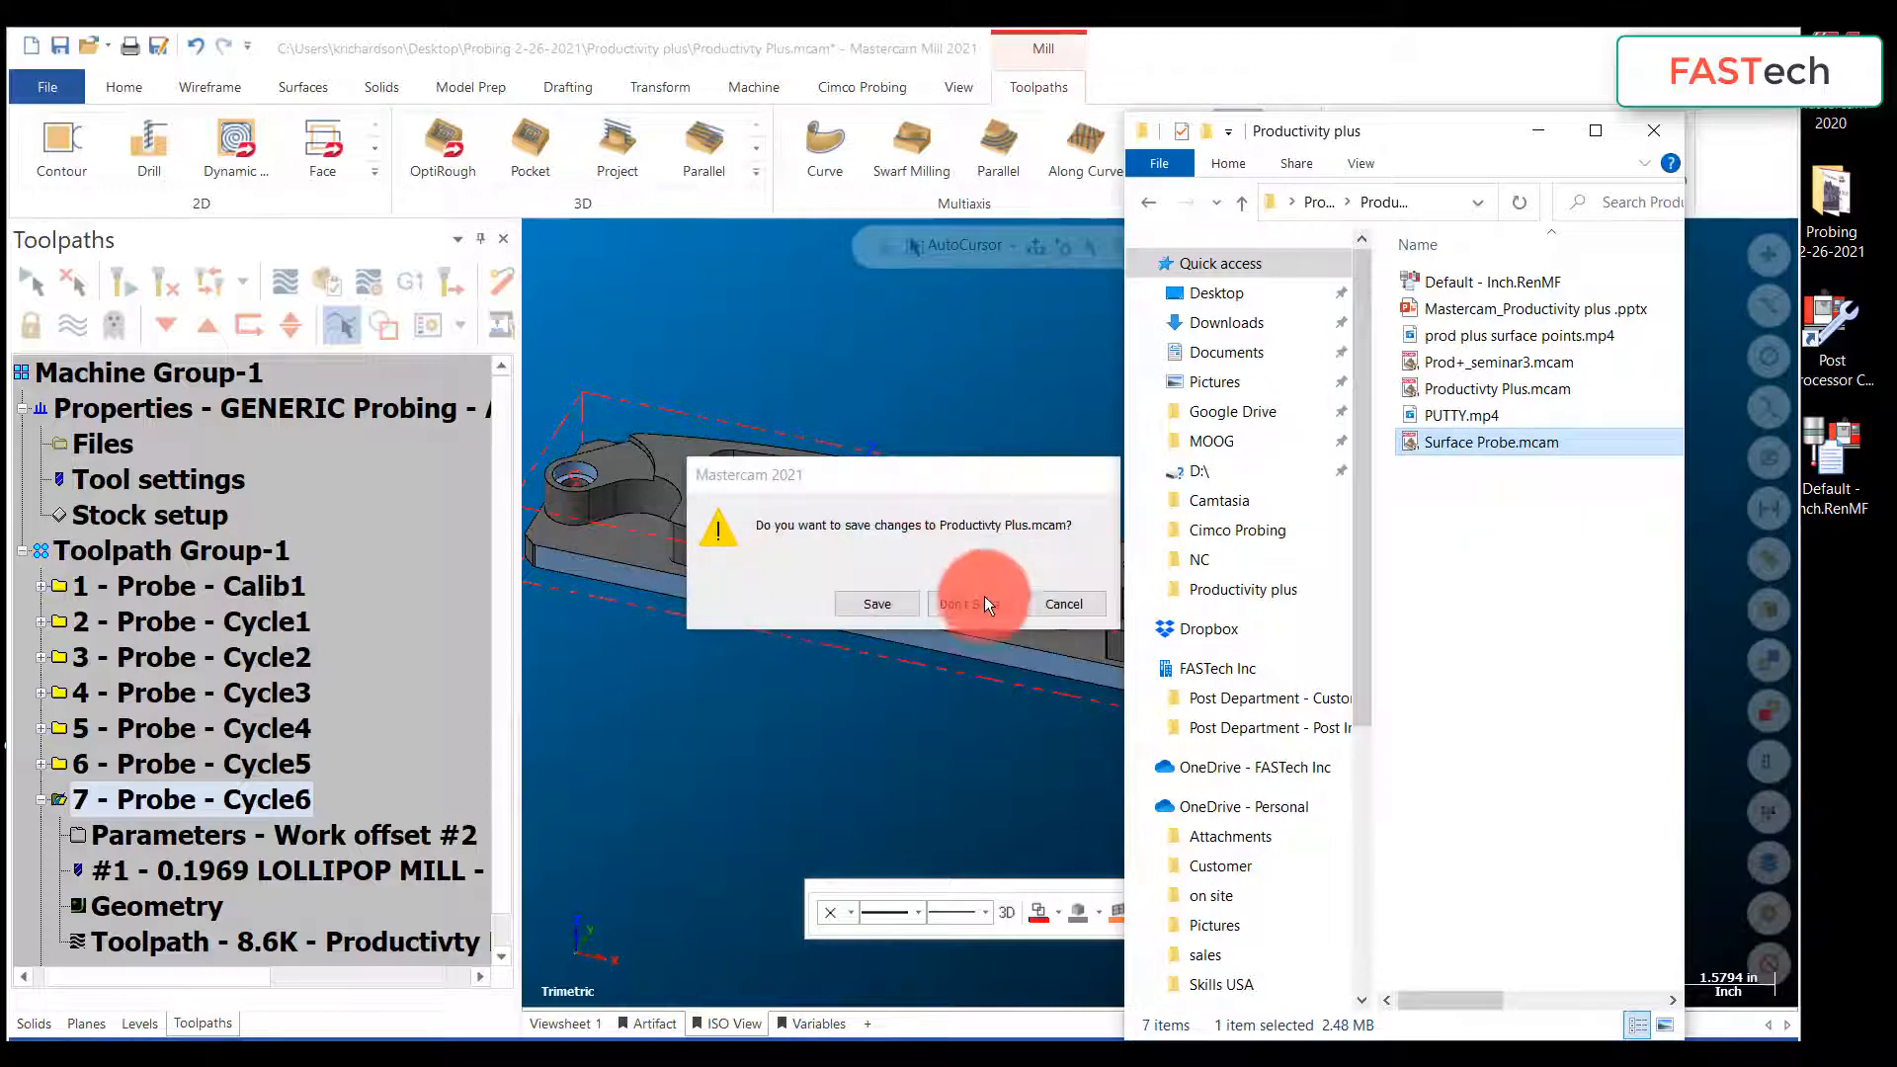
left_click(984, 597)
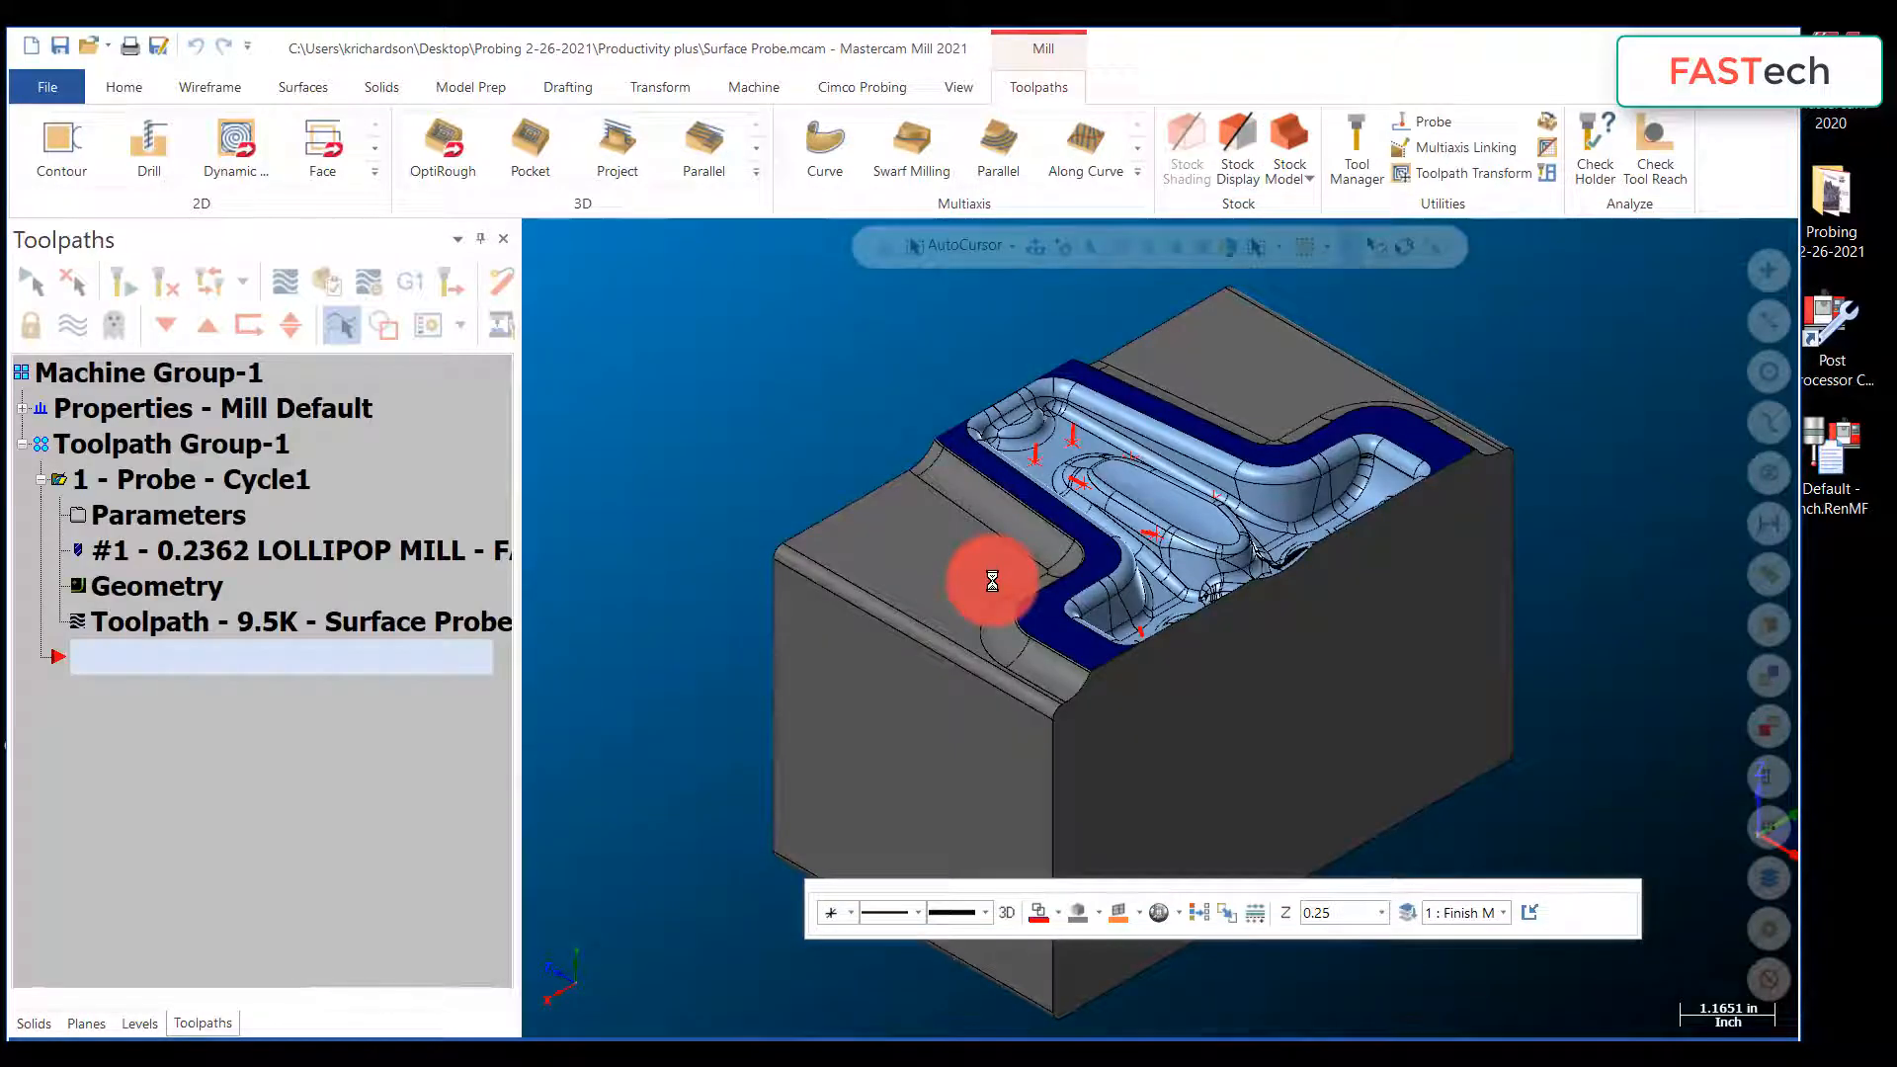
Step: Delete the five short red vector lines at the surface probe points, including the entities referenced by the toolpath
left_click_drag(1230, 893, 1205, 932)
middle_click_drag(1016, 538, 1179, 503)
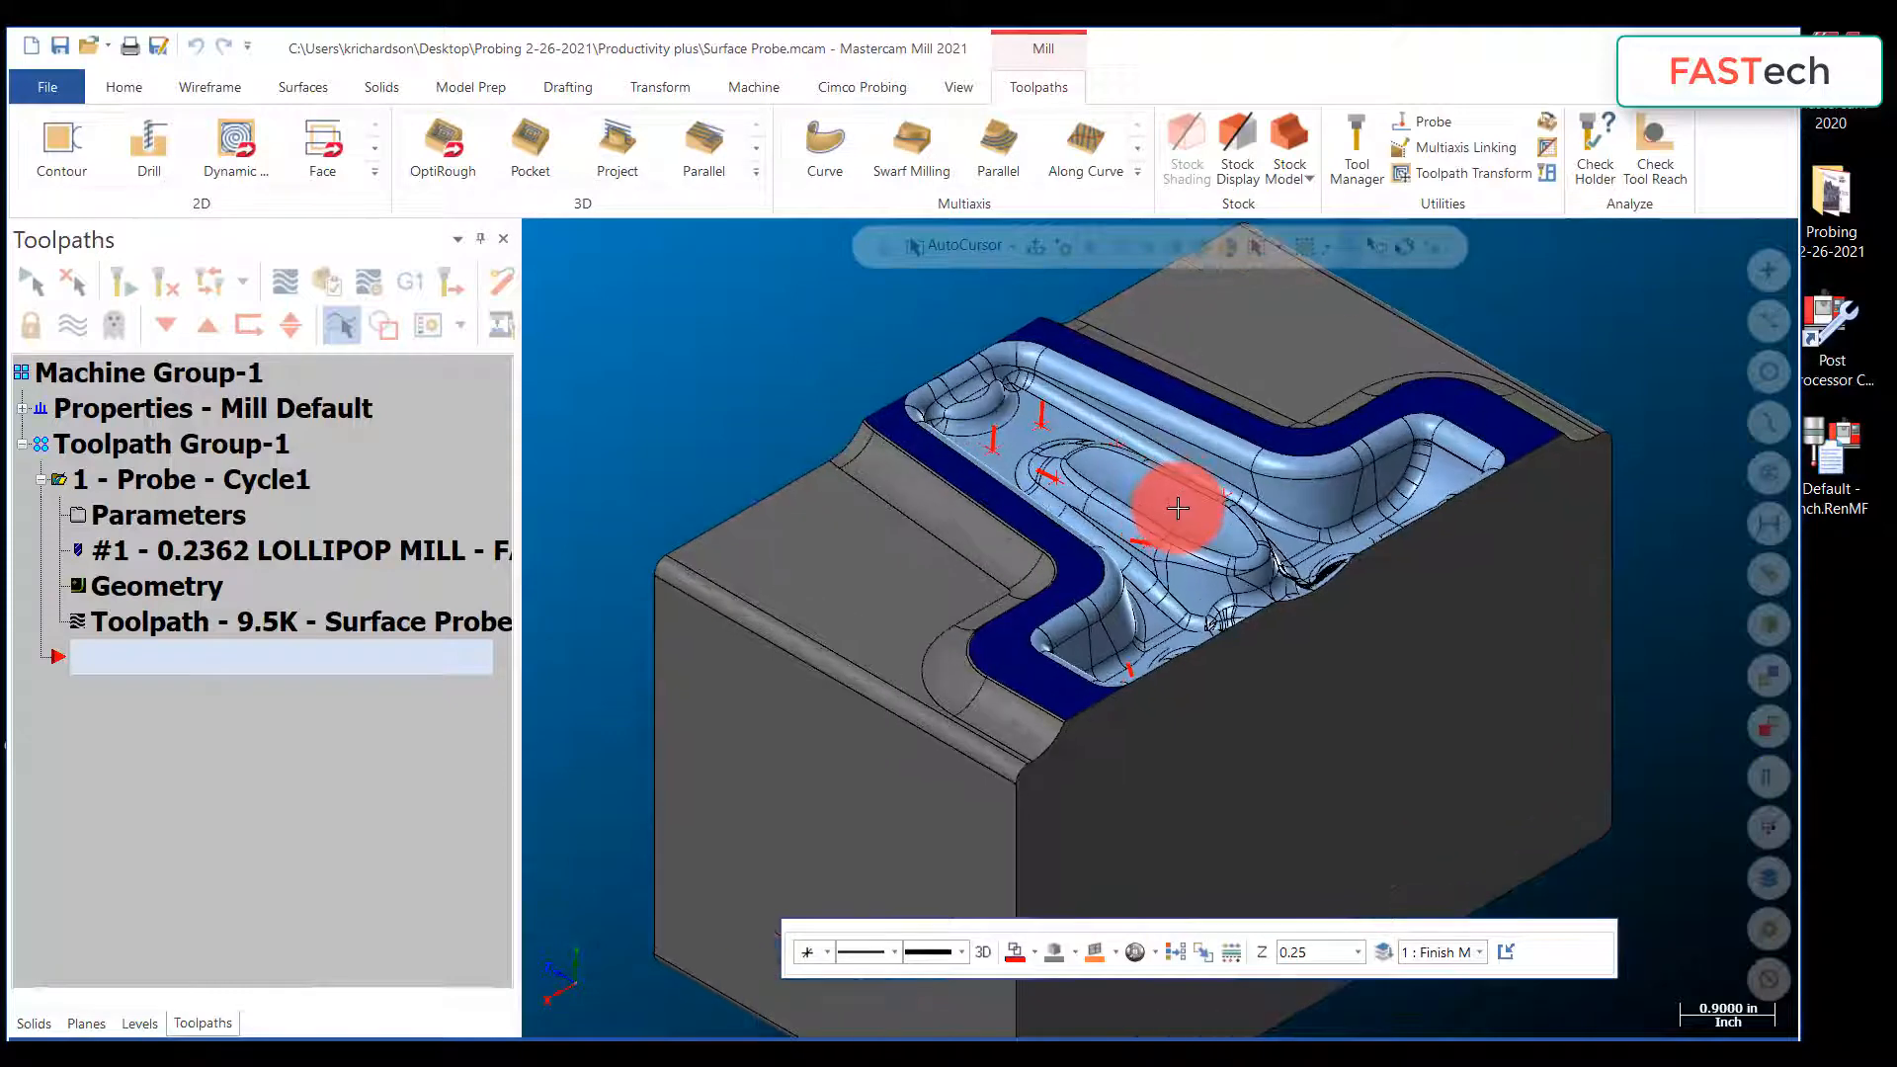
scroll(1179, 503, "up", 2)
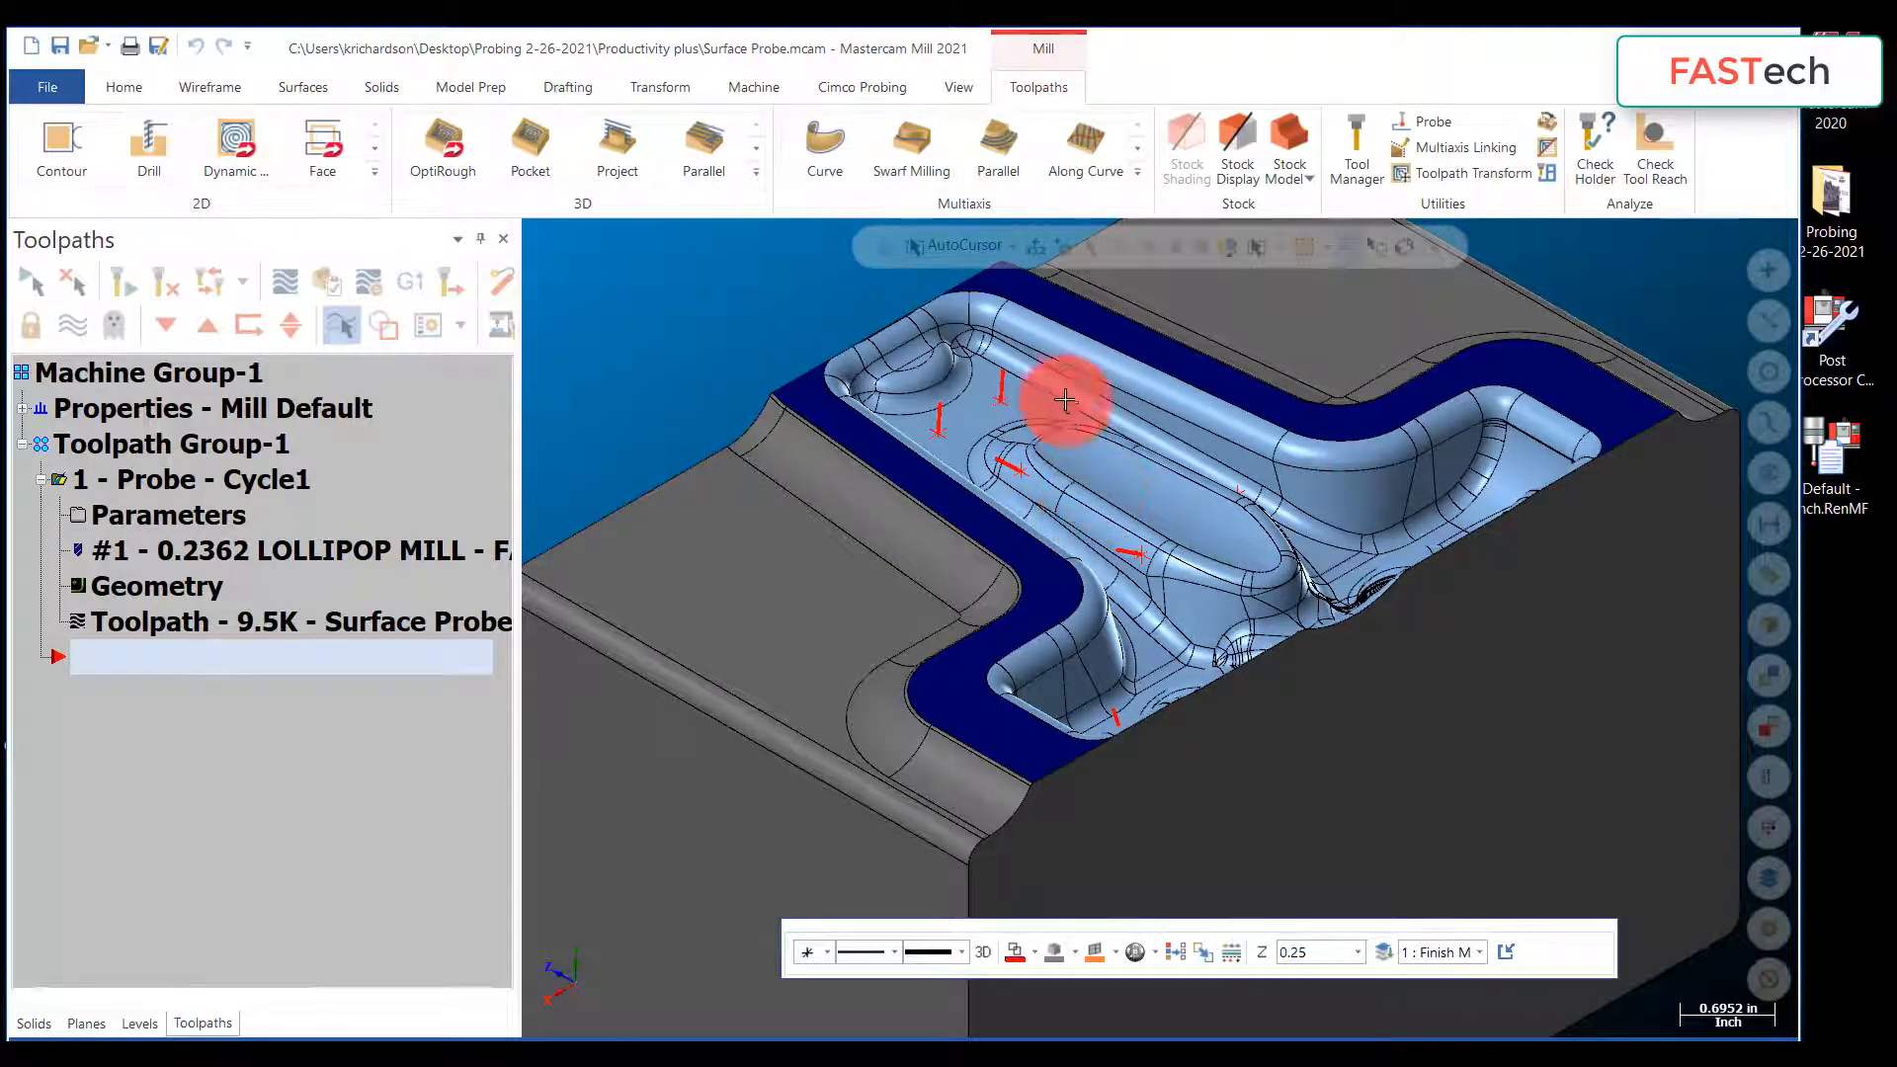
scroll(1056, 375, "up", 2)
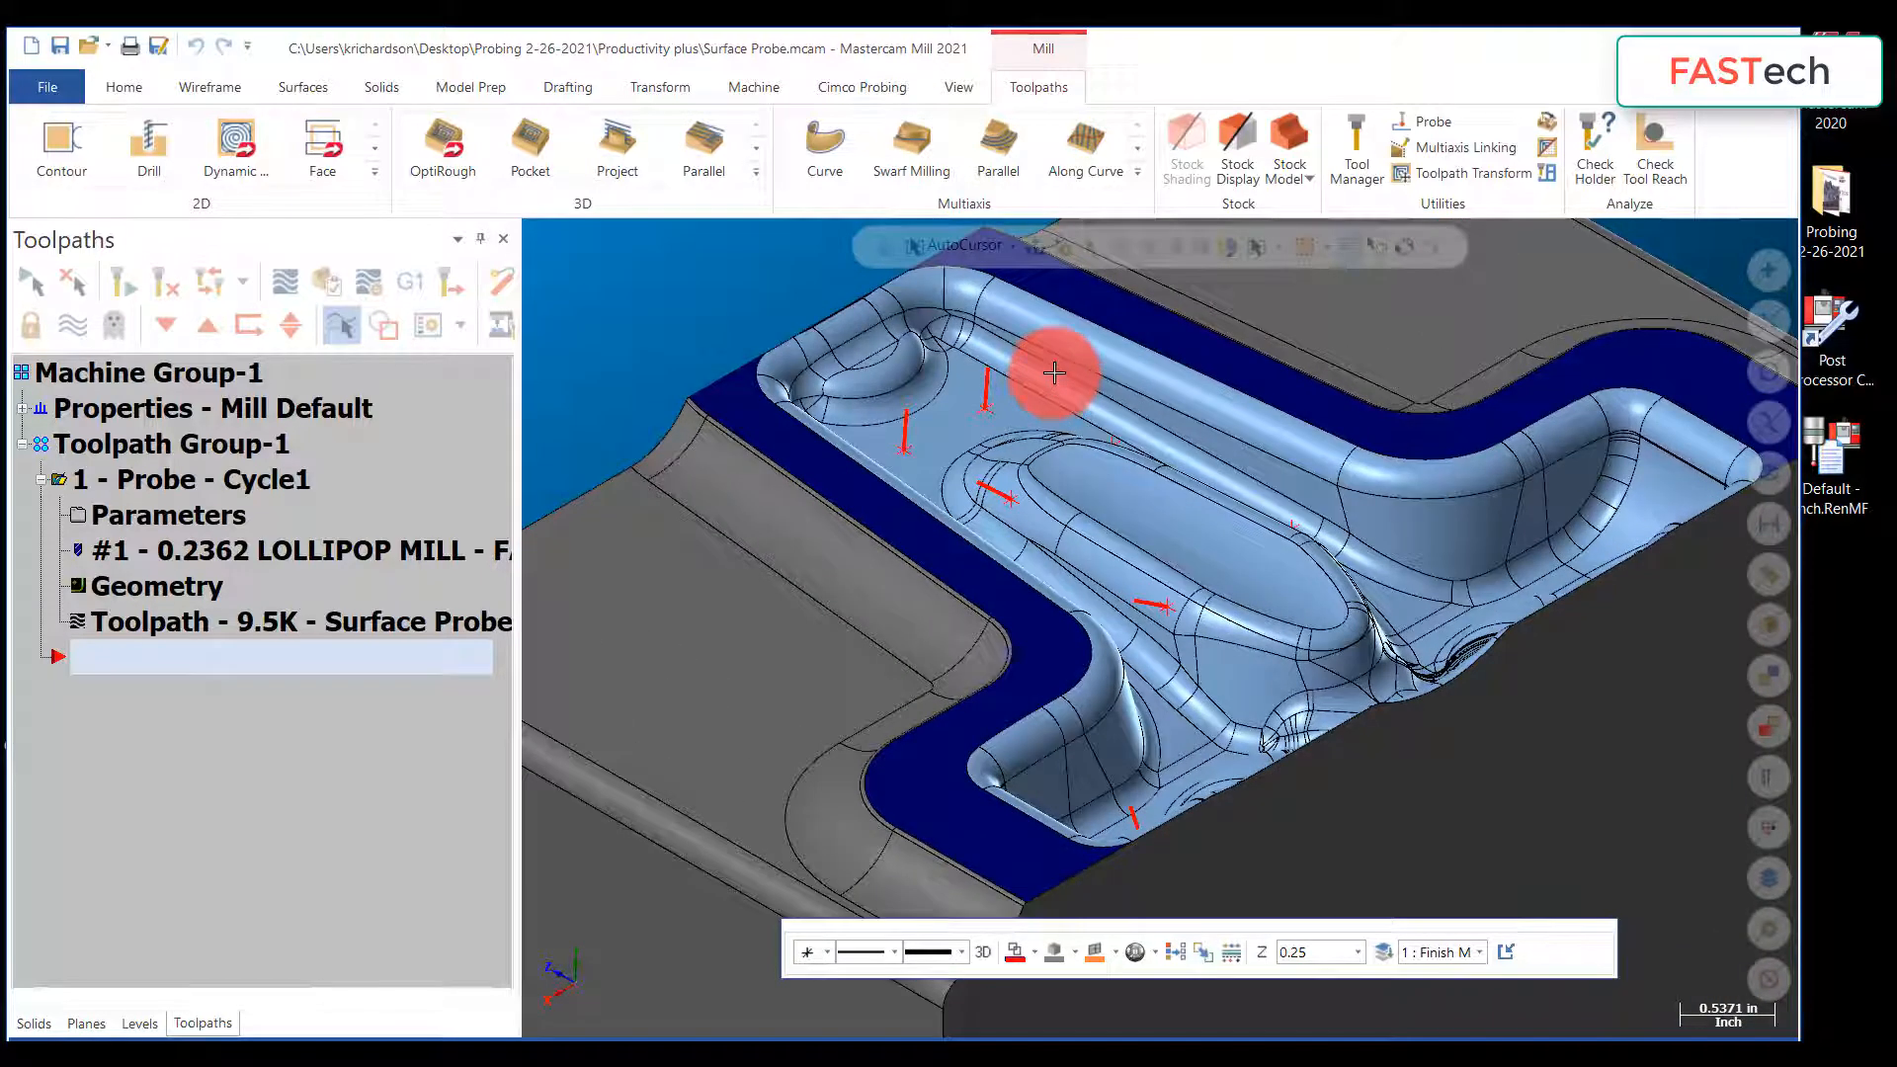
scroll(981, 385, "up", 2)
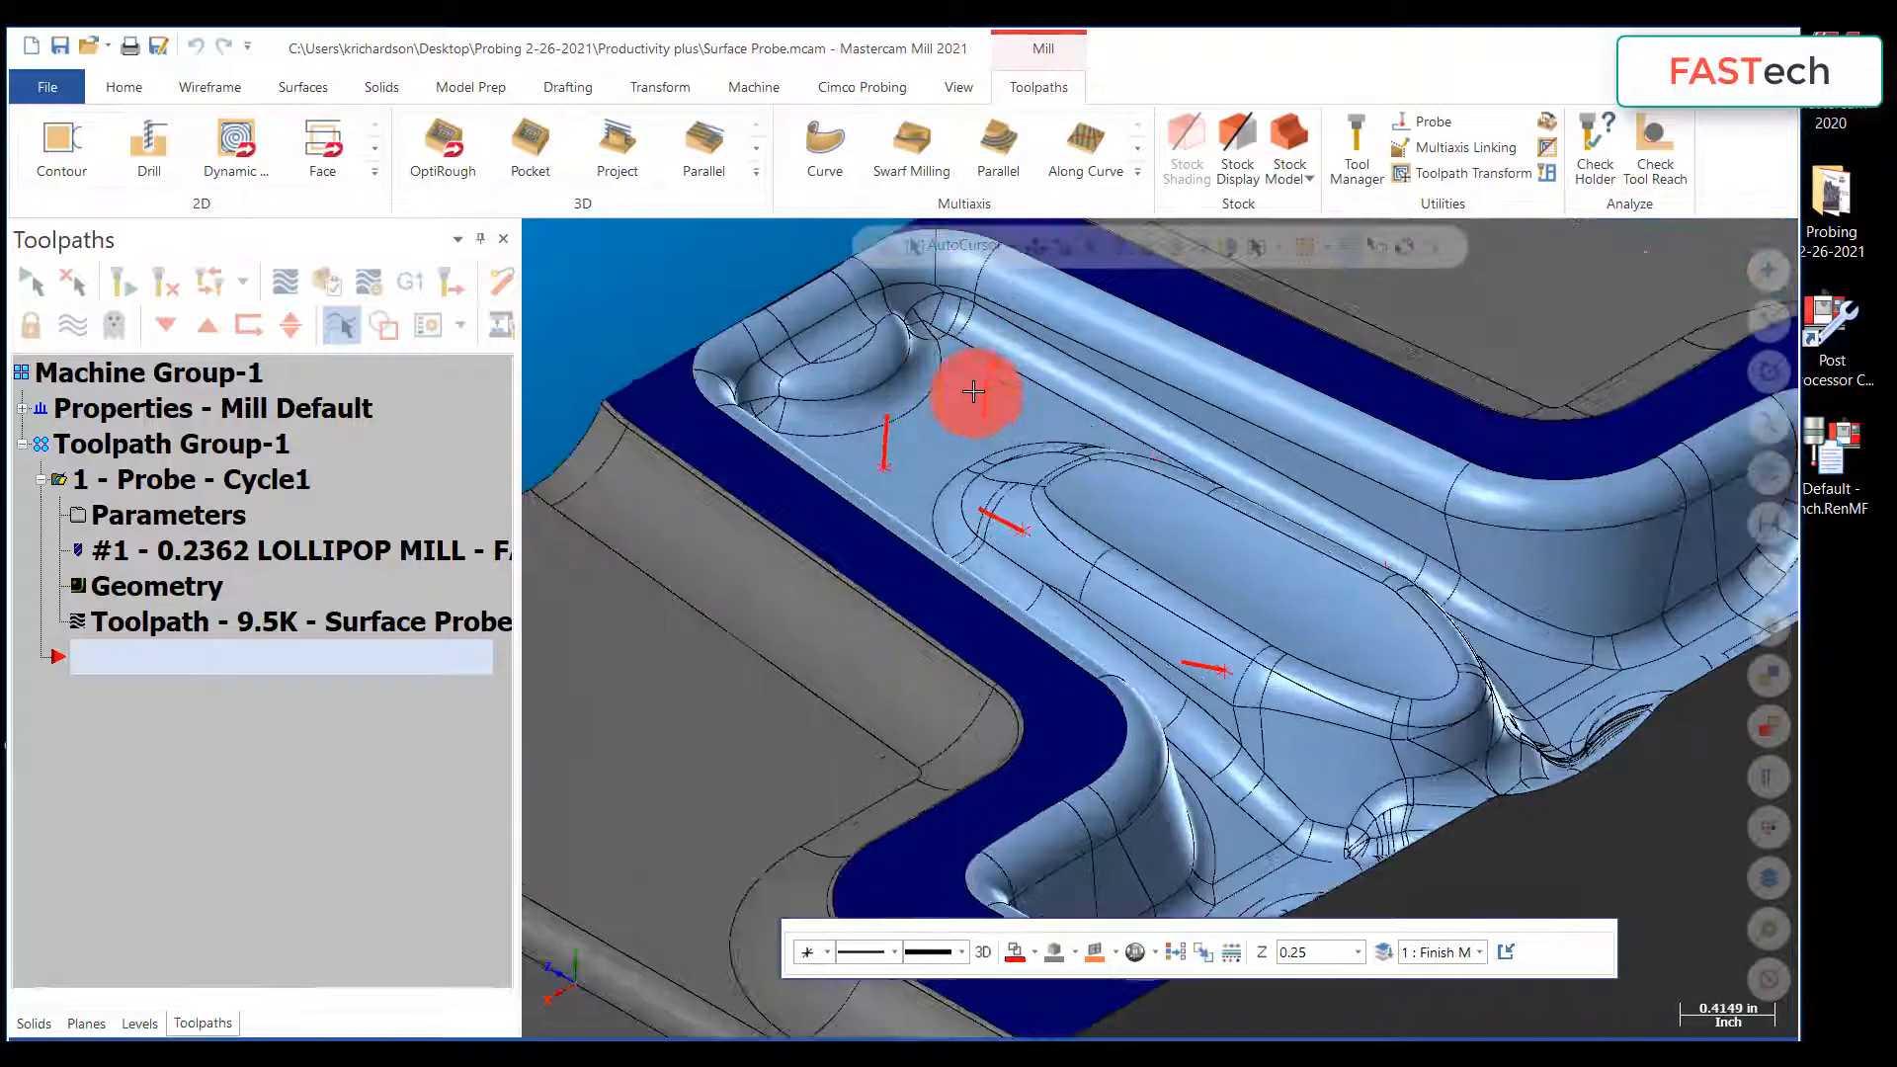
left_click(990, 382)
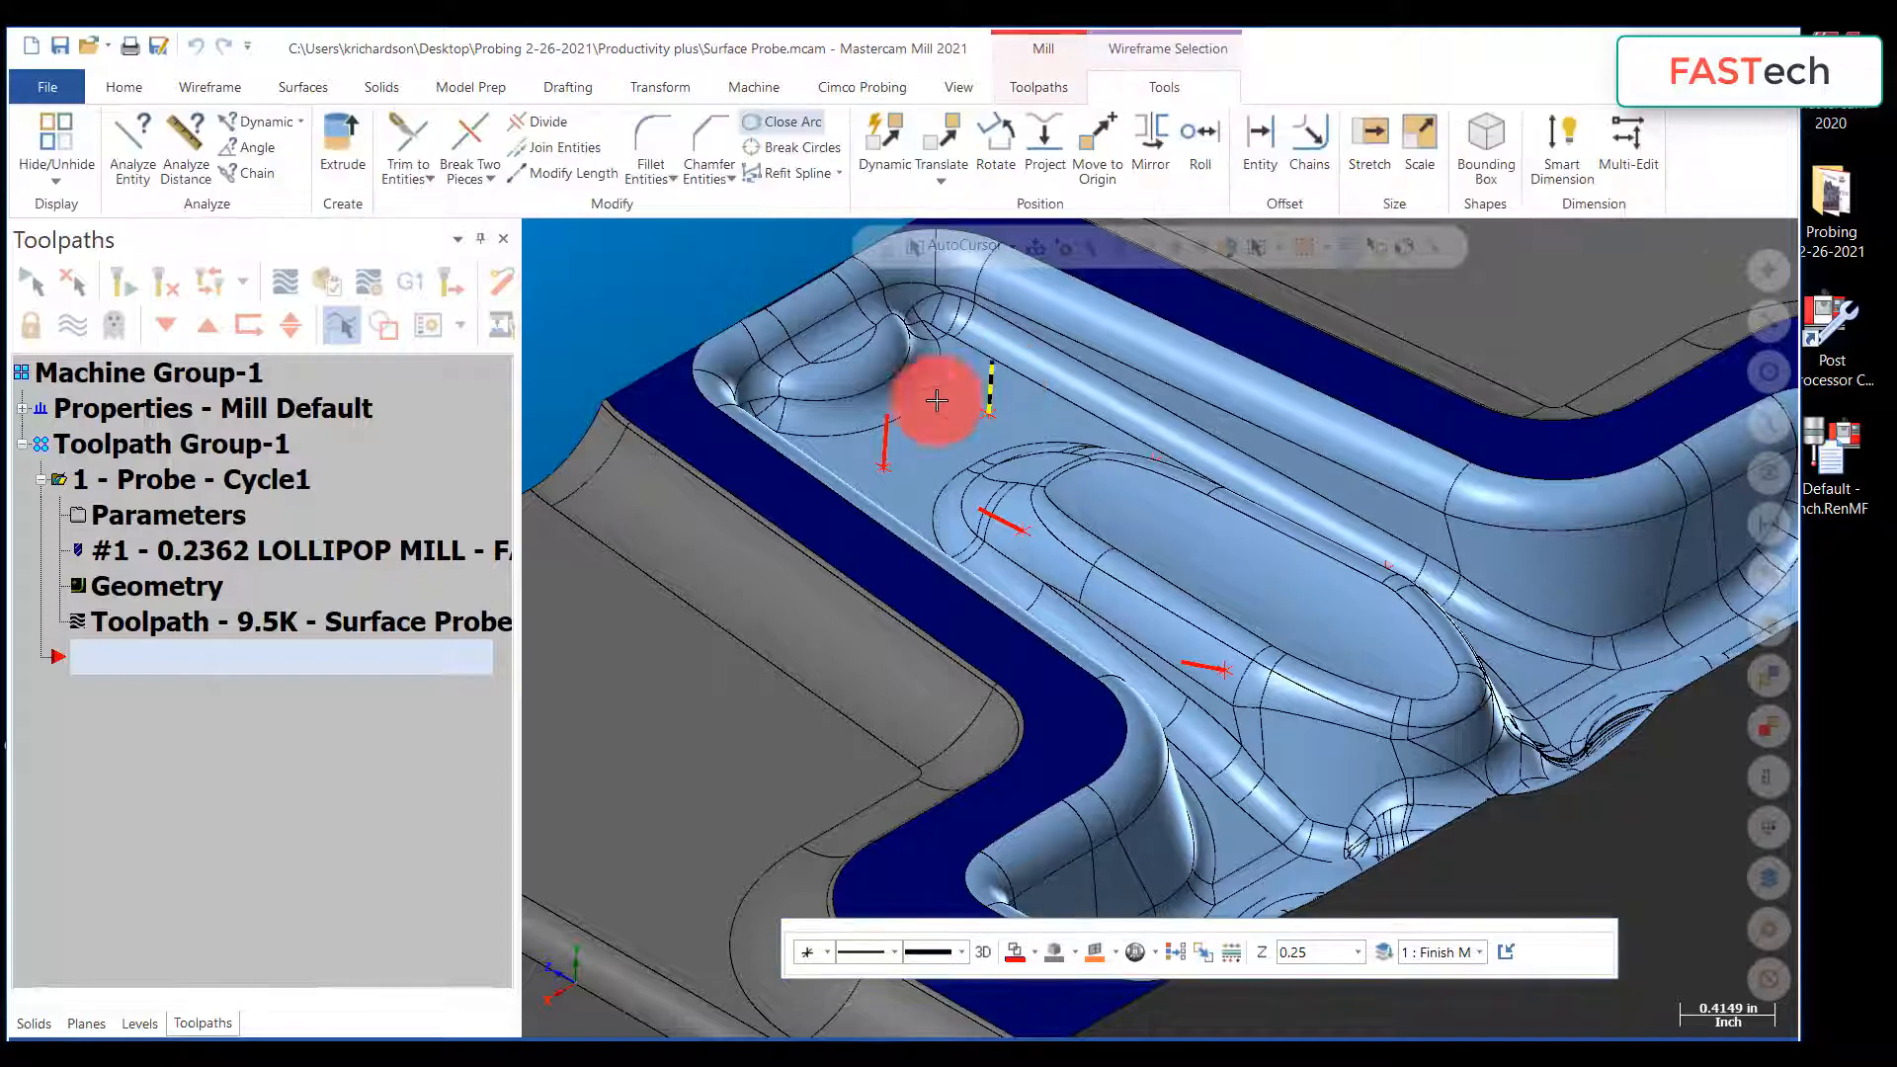
left_click(884, 440)
left_click(998, 520)
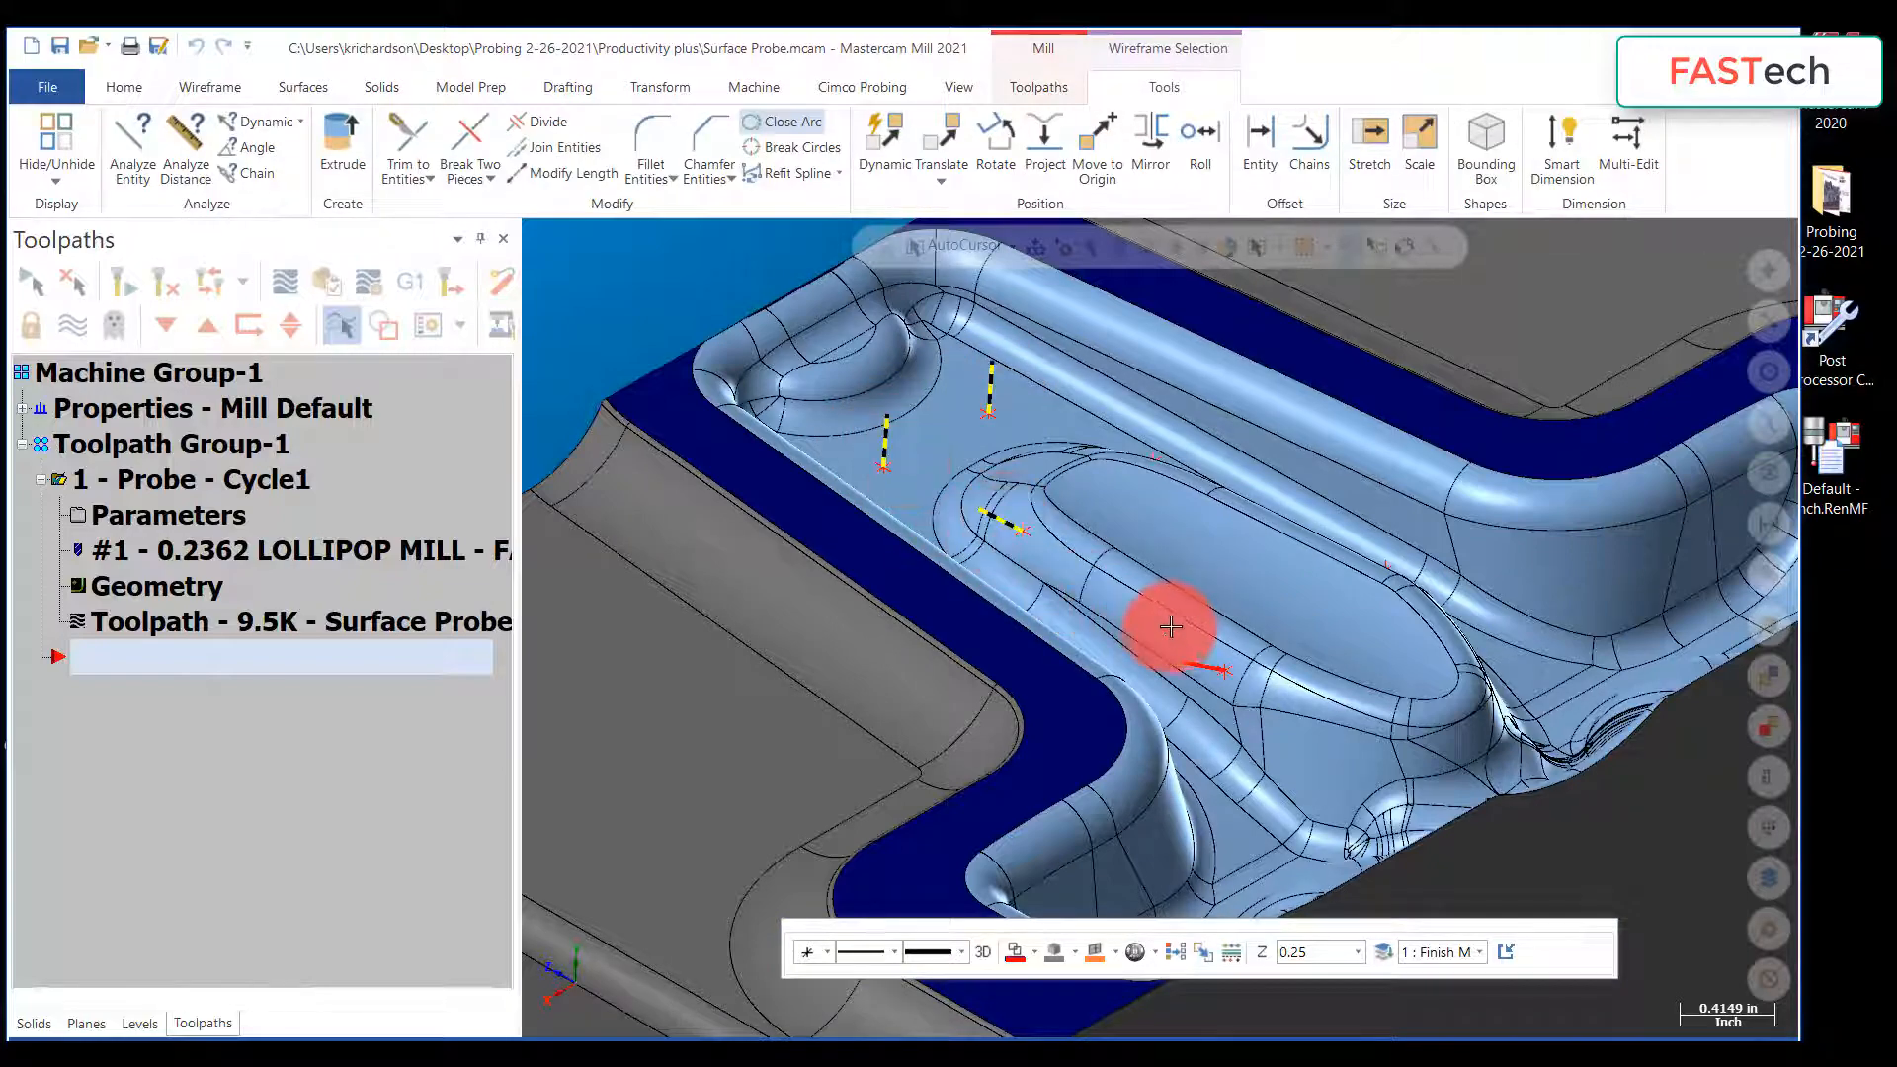
left_click(1185, 655)
scroll(1058, 525, "down", 3)
middle_click_drag(1041, 542, 1103, 567)
middle_click_drag(1131, 681, 1147, 804)
scroll(1147, 804, "up", 3)
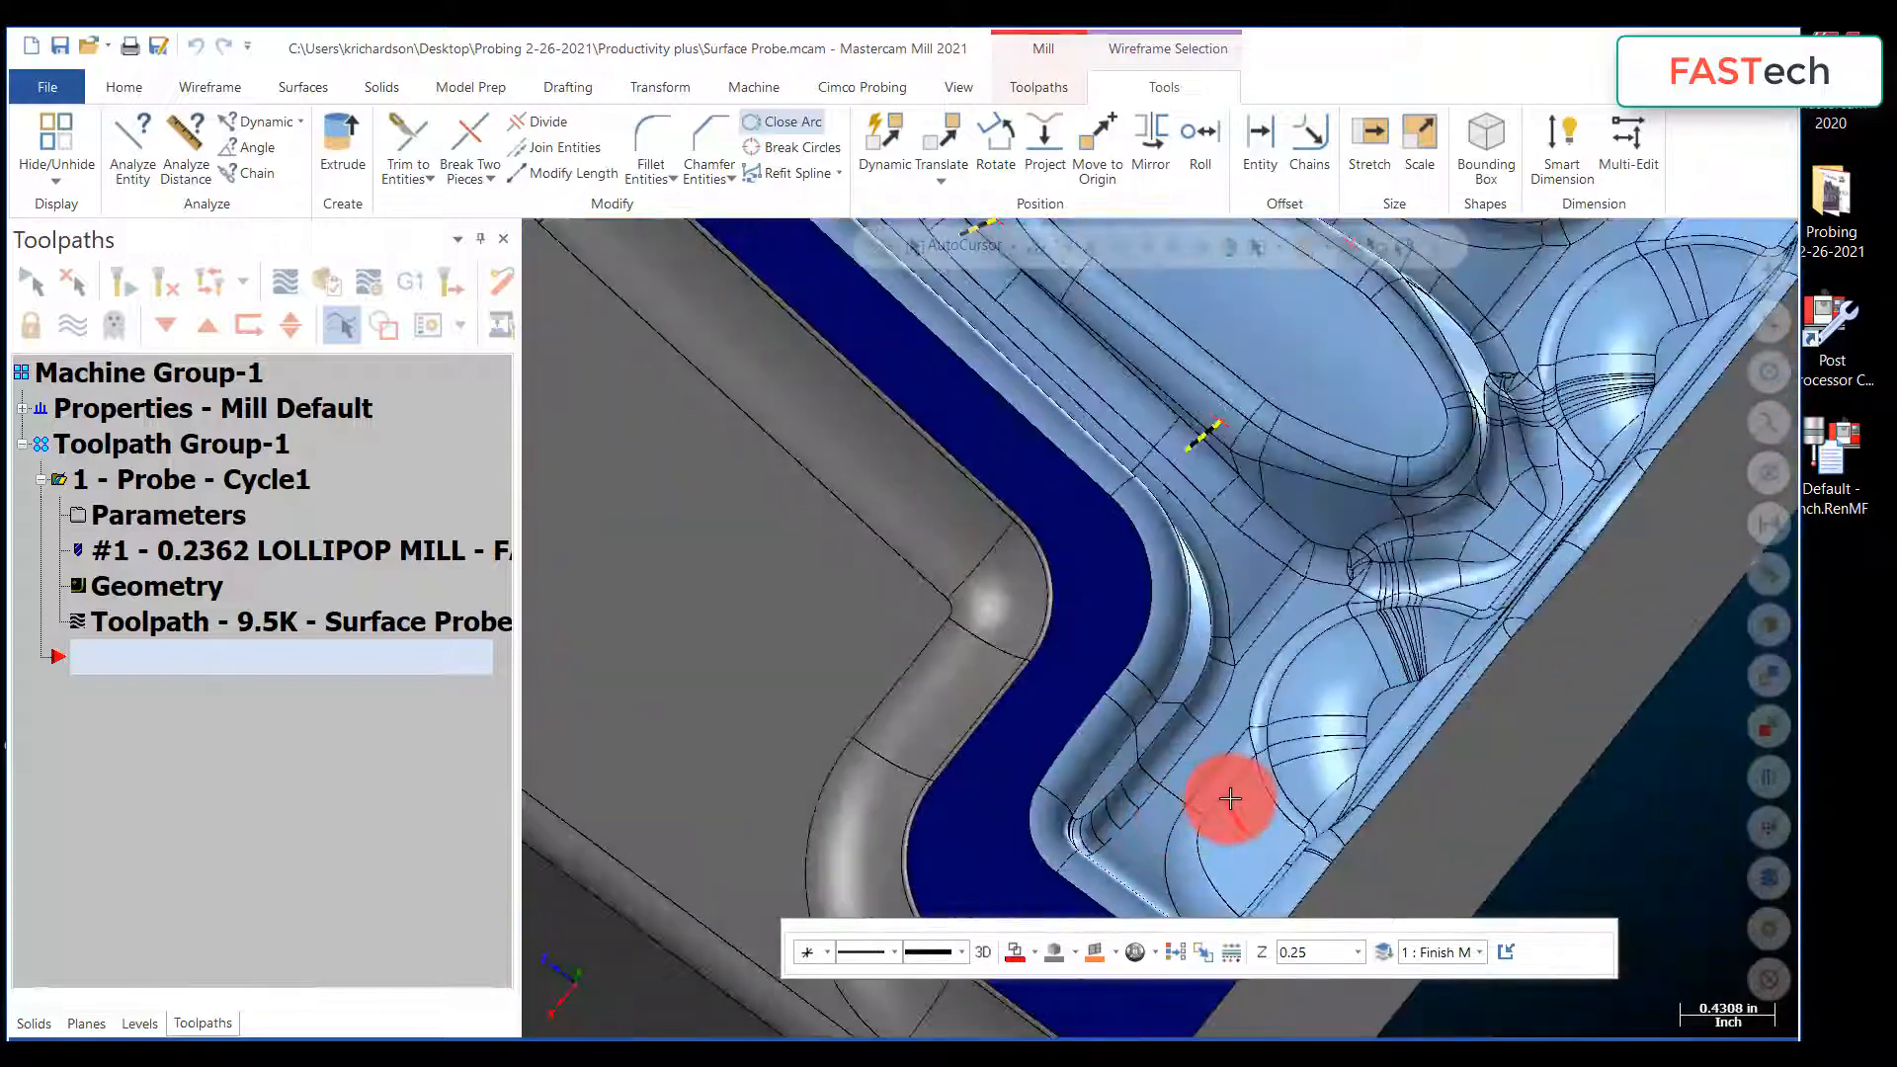
key("Delete")
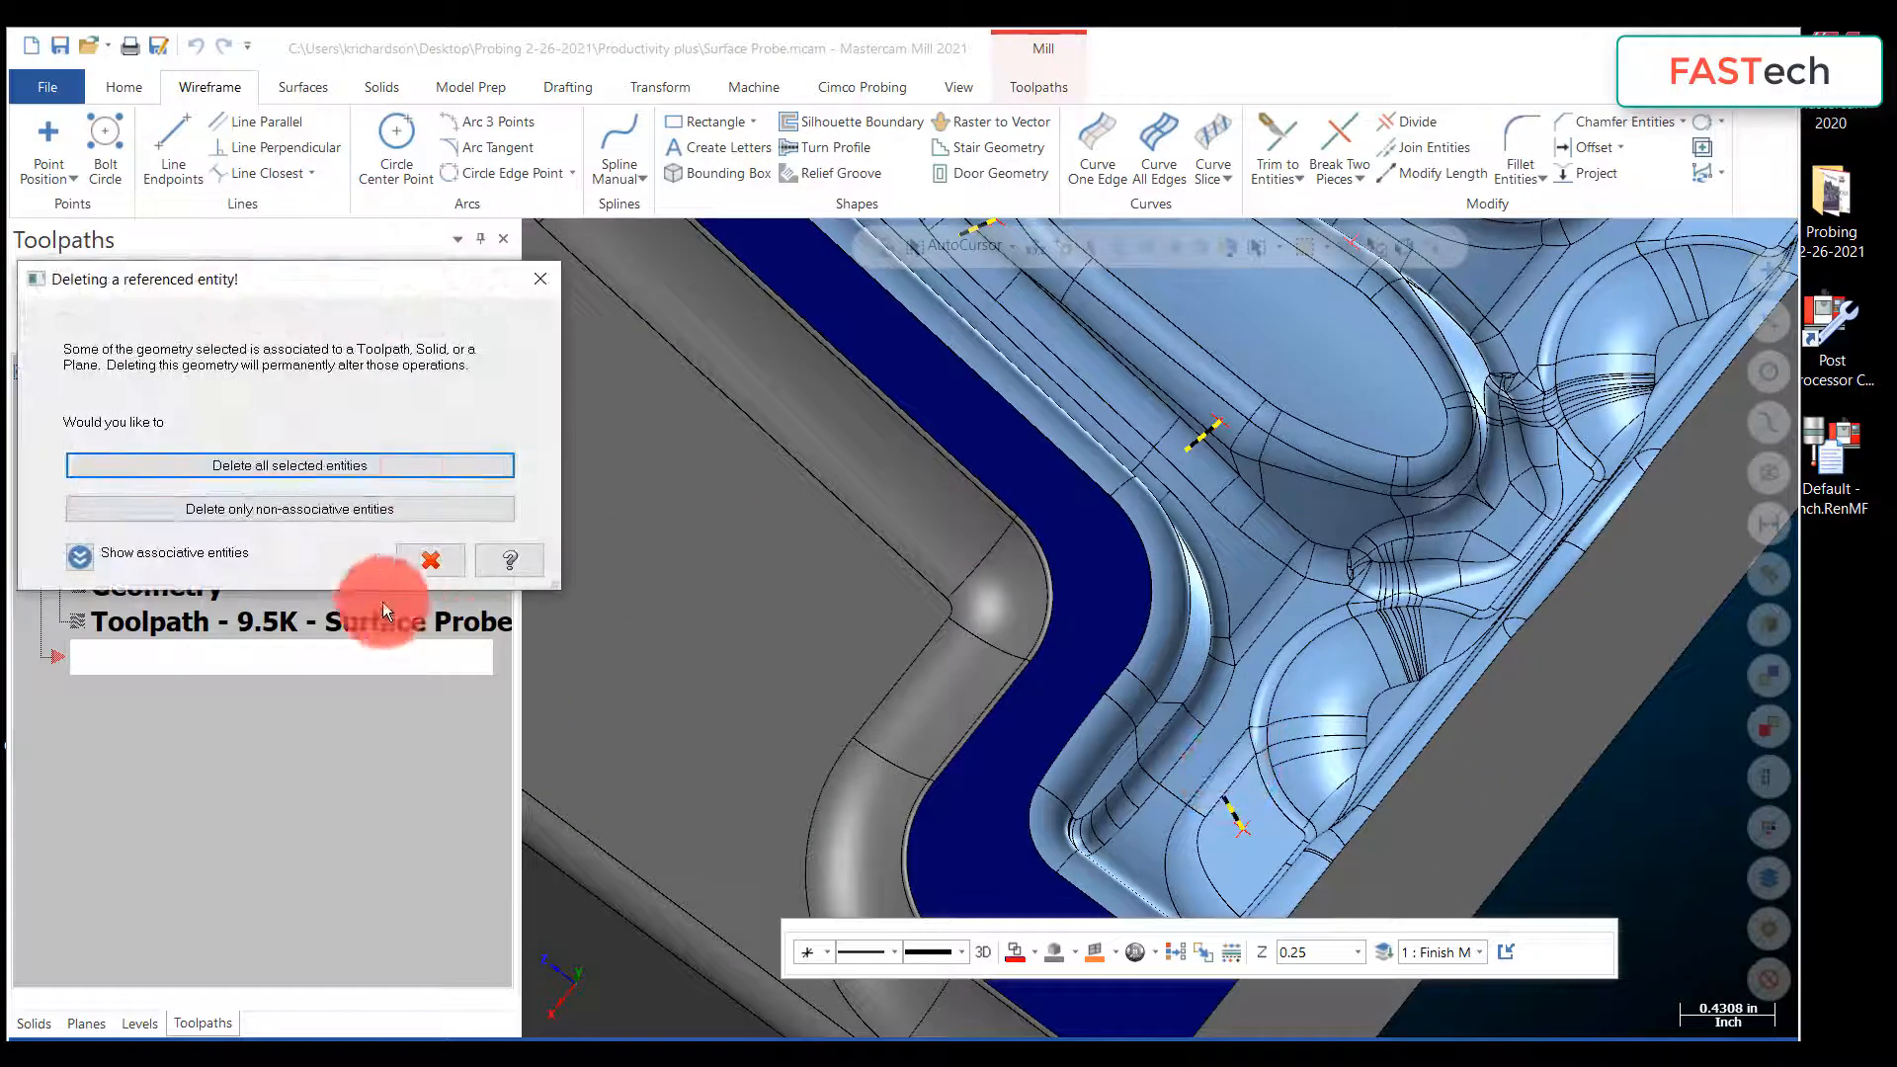
left_click(400, 467)
scroll(1129, 588, "down", 3)
middle_click_drag(1123, 636, 1017, 411)
scroll(1027, 394, "up", 2)
scroll(1027, 394, "up", 1)
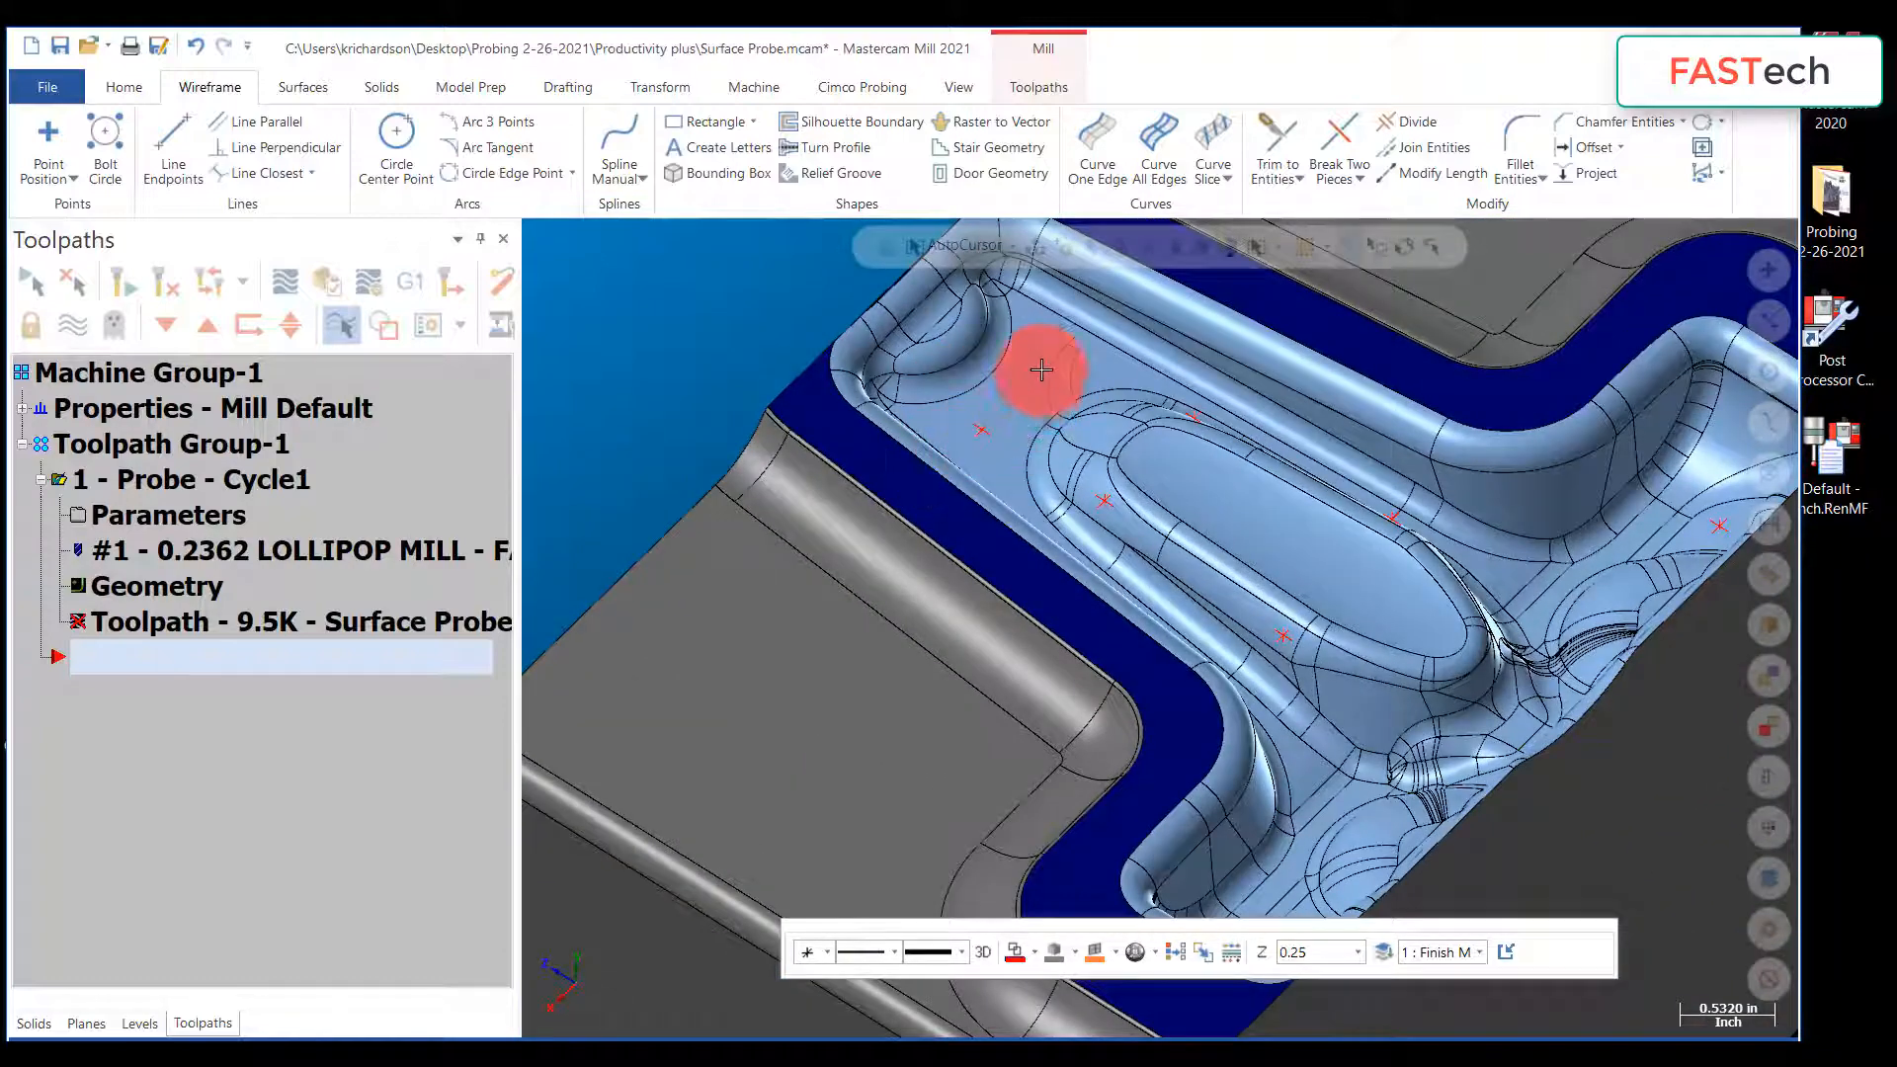
Step: Draw 0.5 in lines normal to the pocket floor at the two probe points beside the raised island
mouse_move(1136, 475)
middle_mouse_down()
mouse_move(1232, 491)
mouse_move(1195, 500)
mouse_move(1197, 478)
mouse_move(1092, 457)
mouse_move(1042, 473)
mouse_move(1207, 446)
mouse_move(1249, 517)
mouse_move(1248, 491)
mouse_move(1127, 466)
middle_mouse_up()
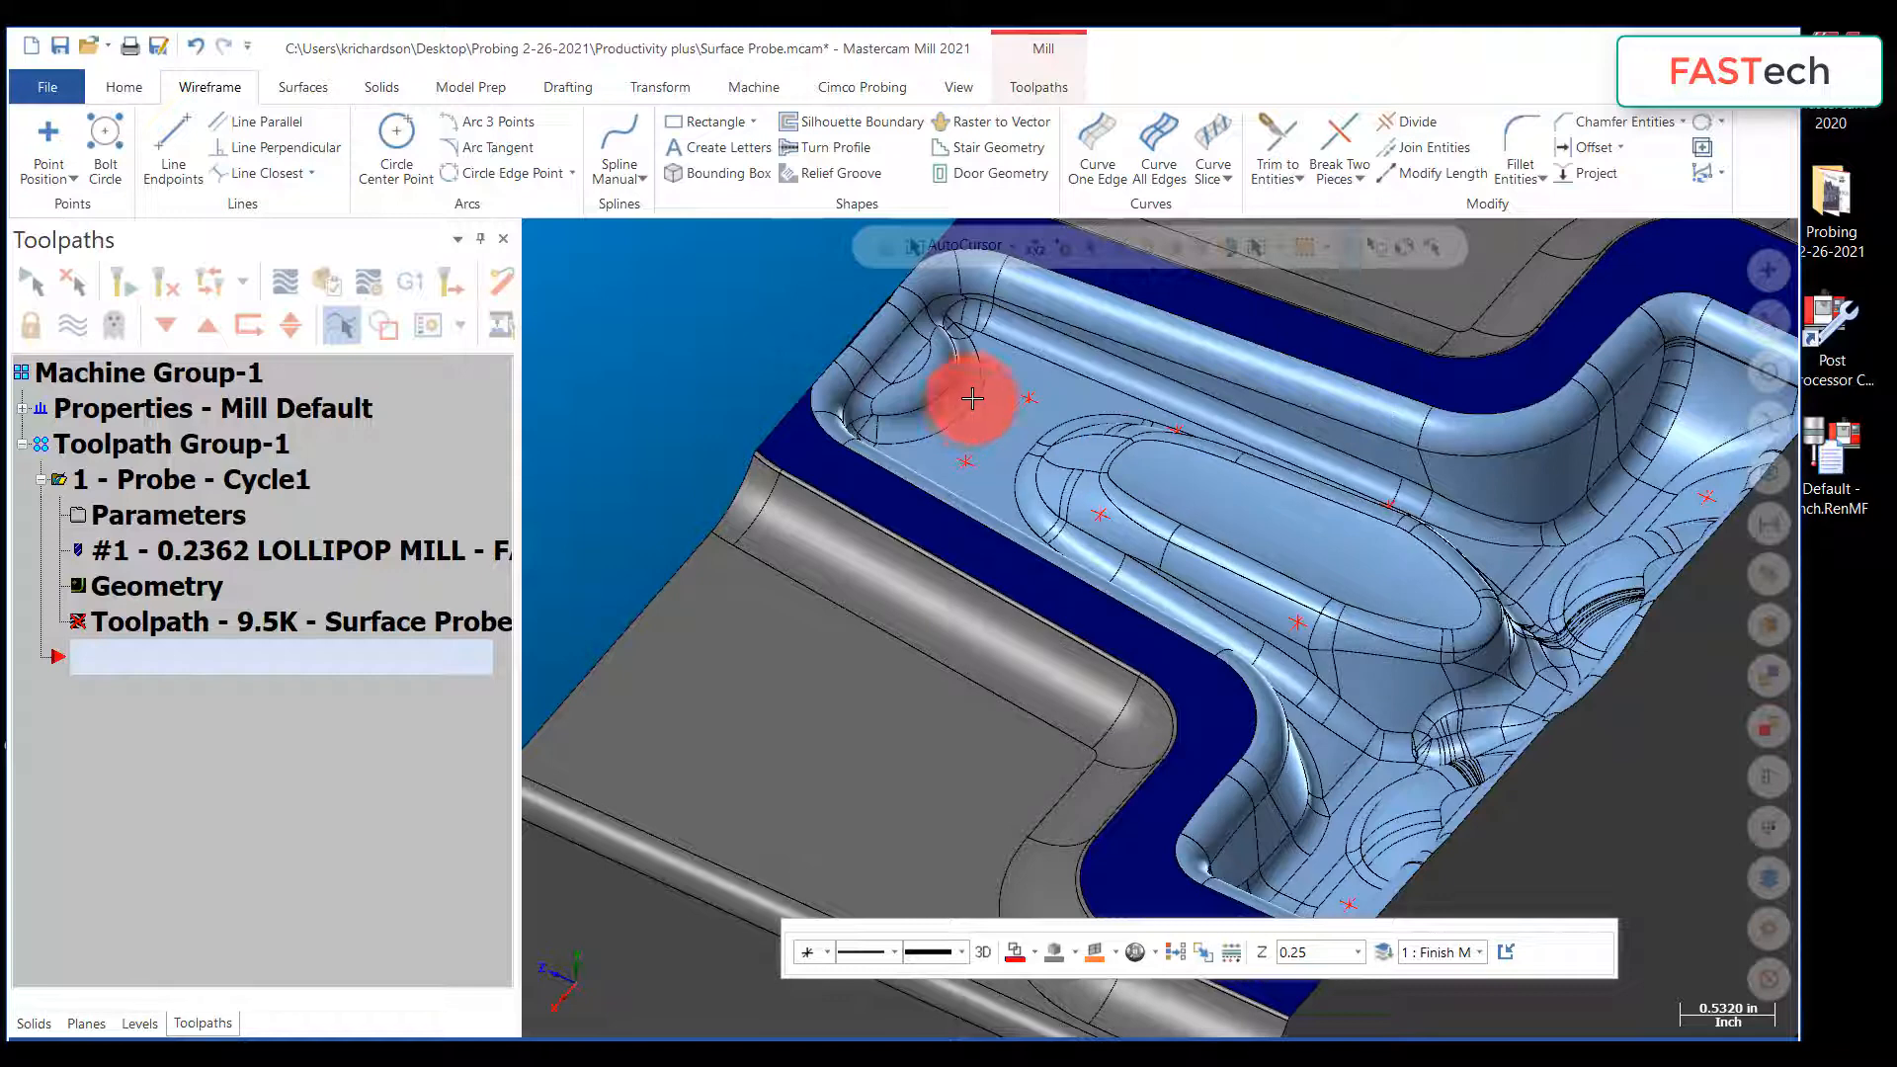
left_click(176, 143)
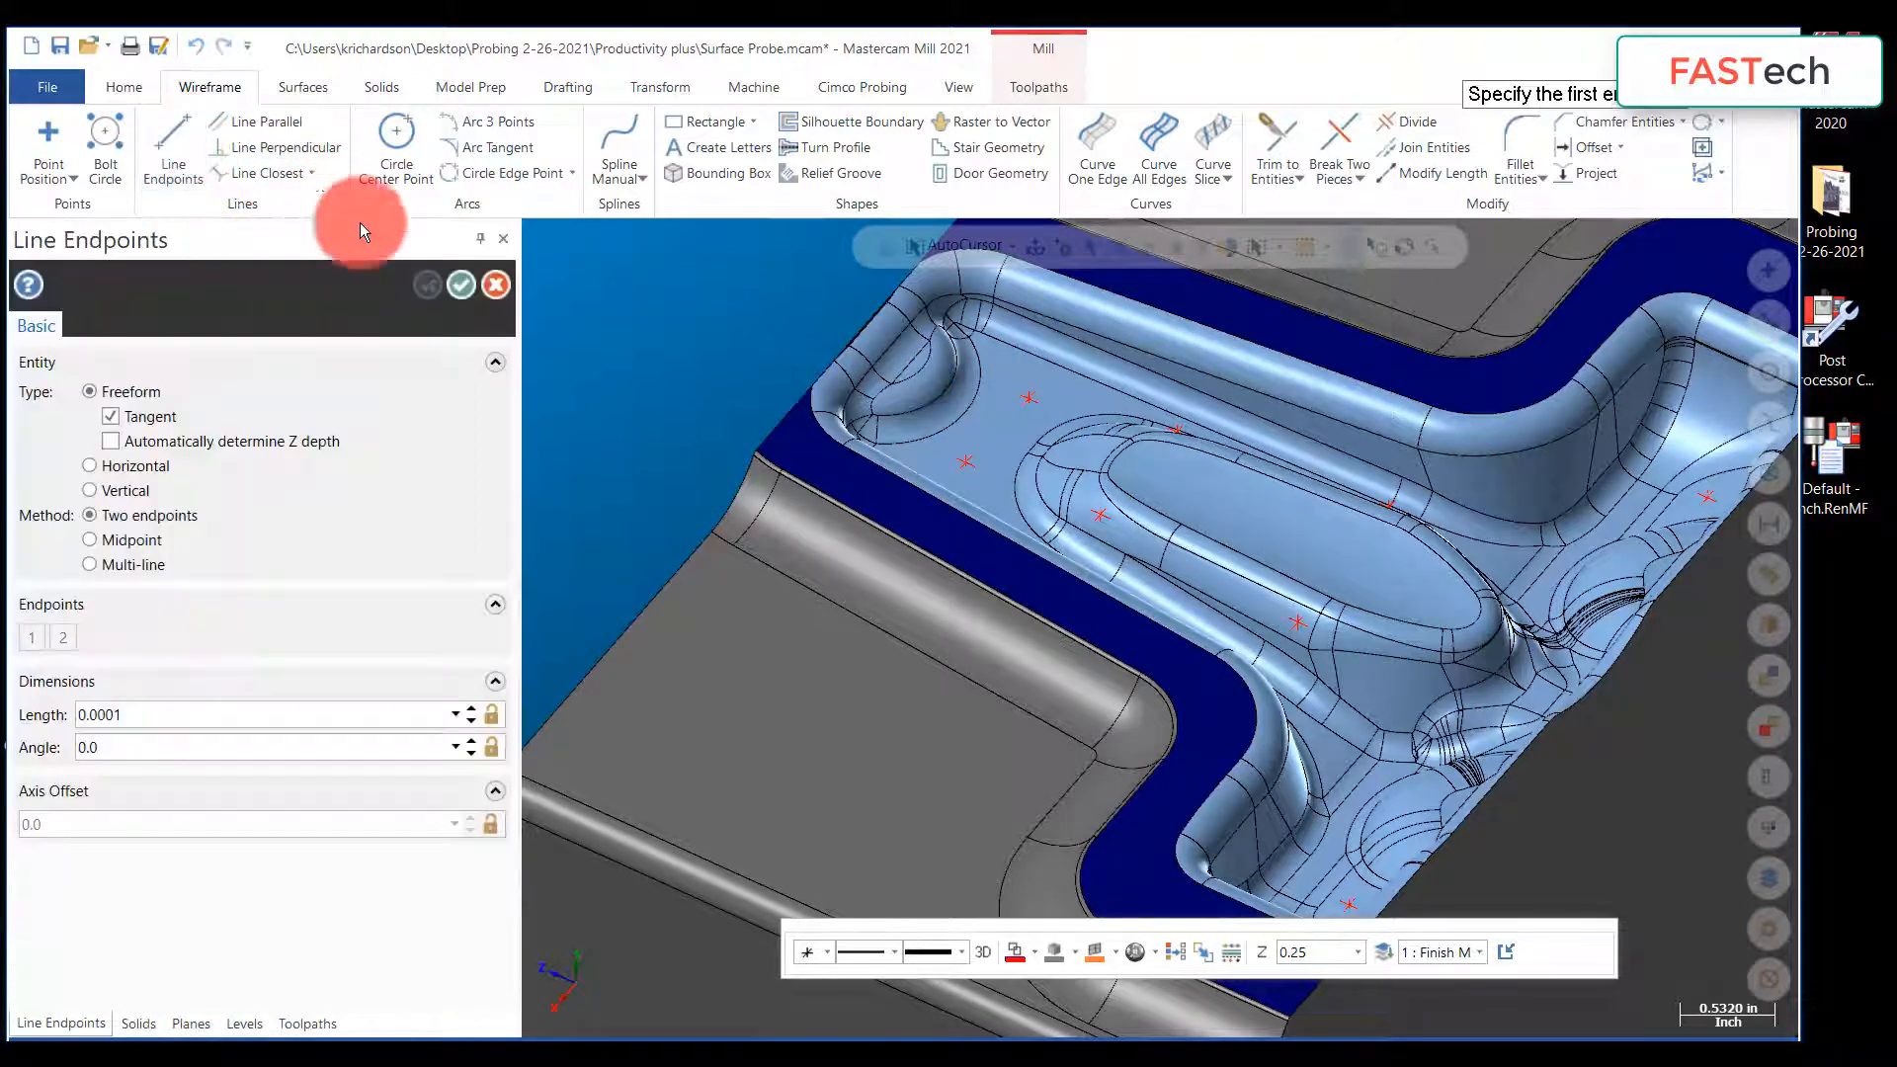
left_click(498, 287)
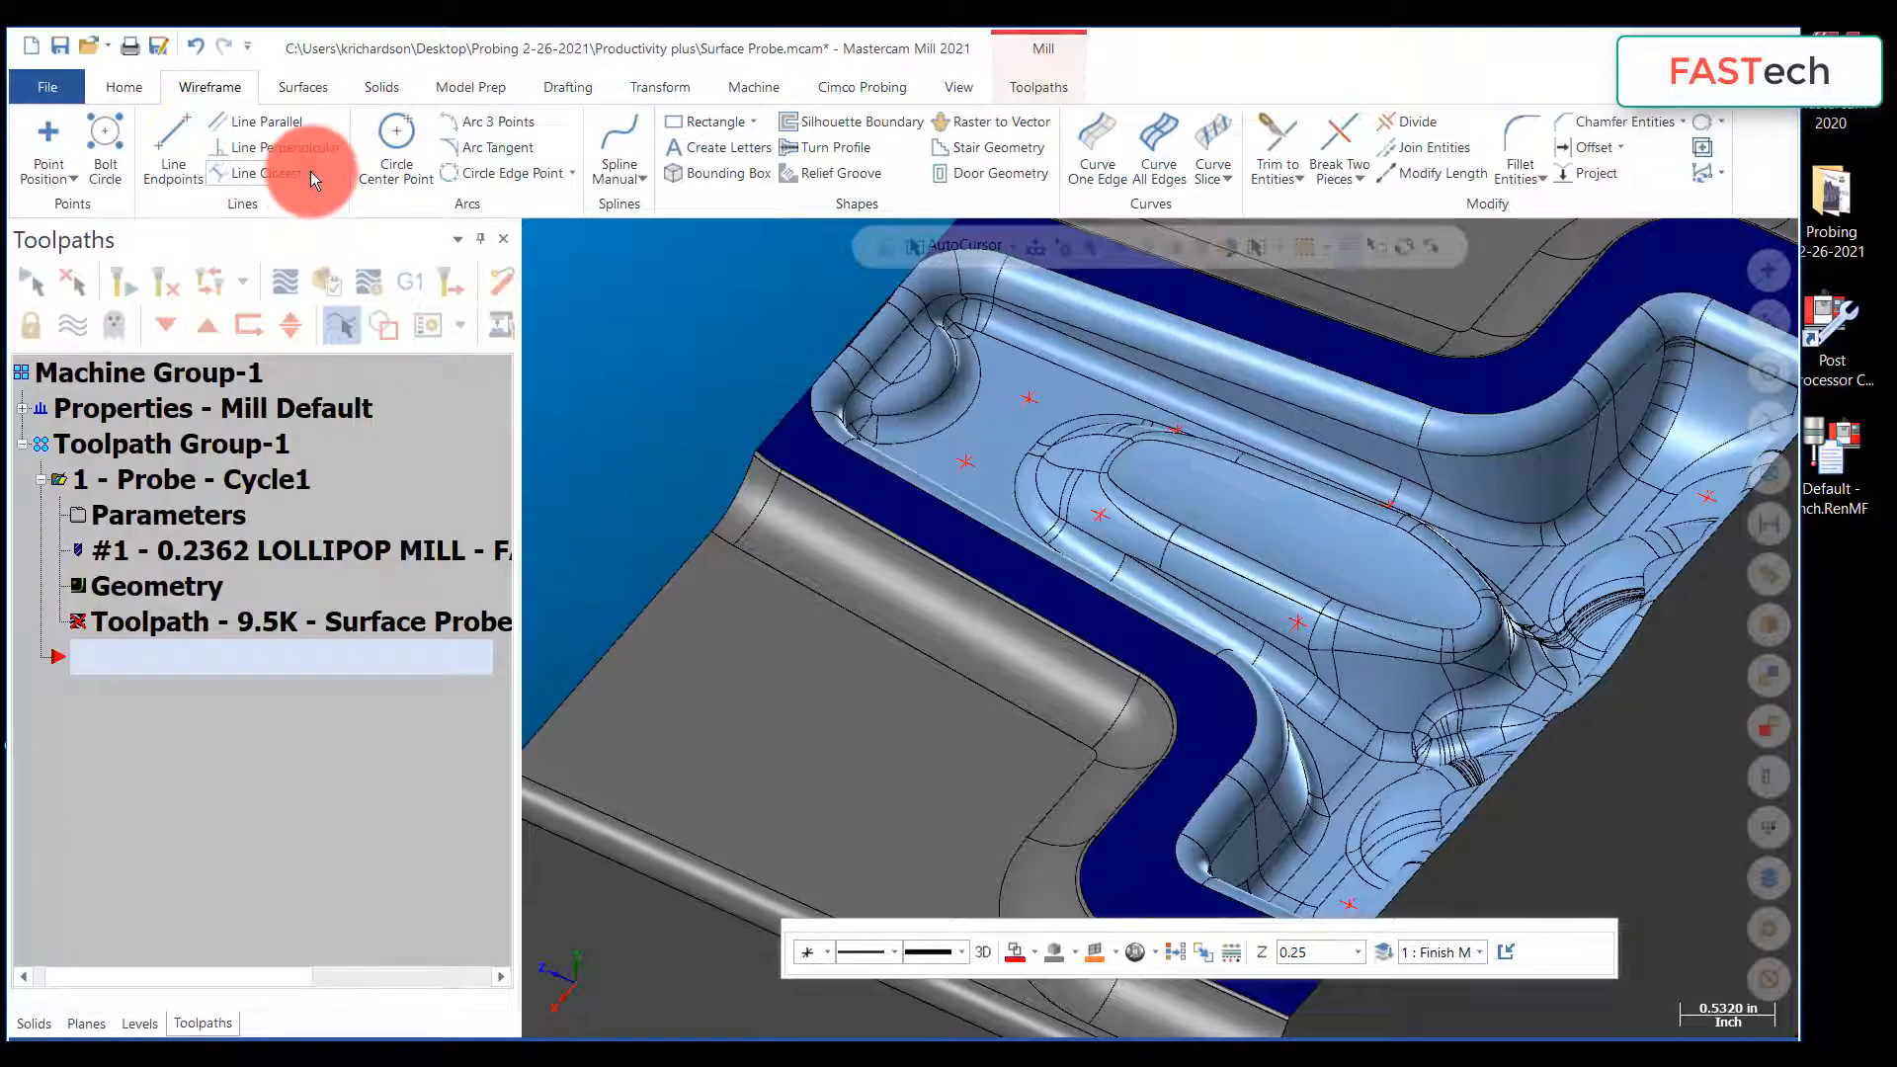
left_click(310, 173)
left_click(310, 278)
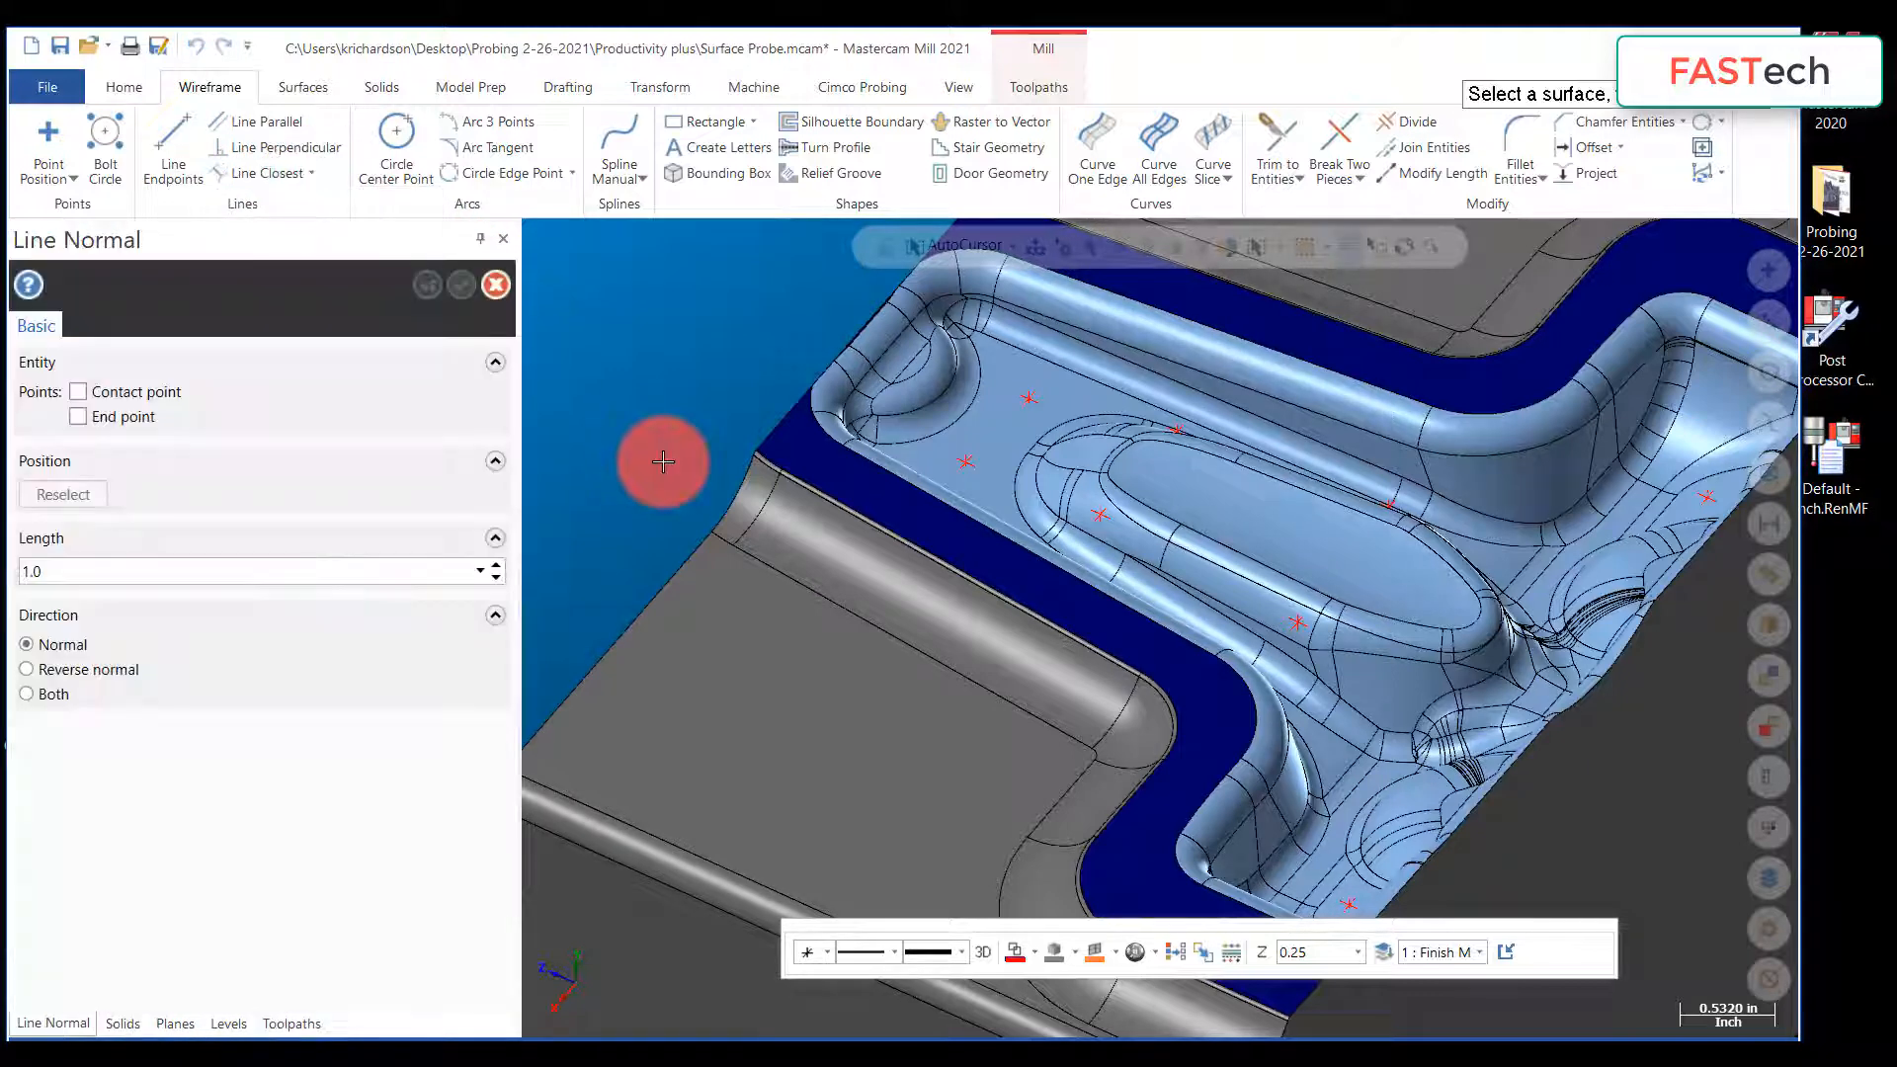
type(".5")
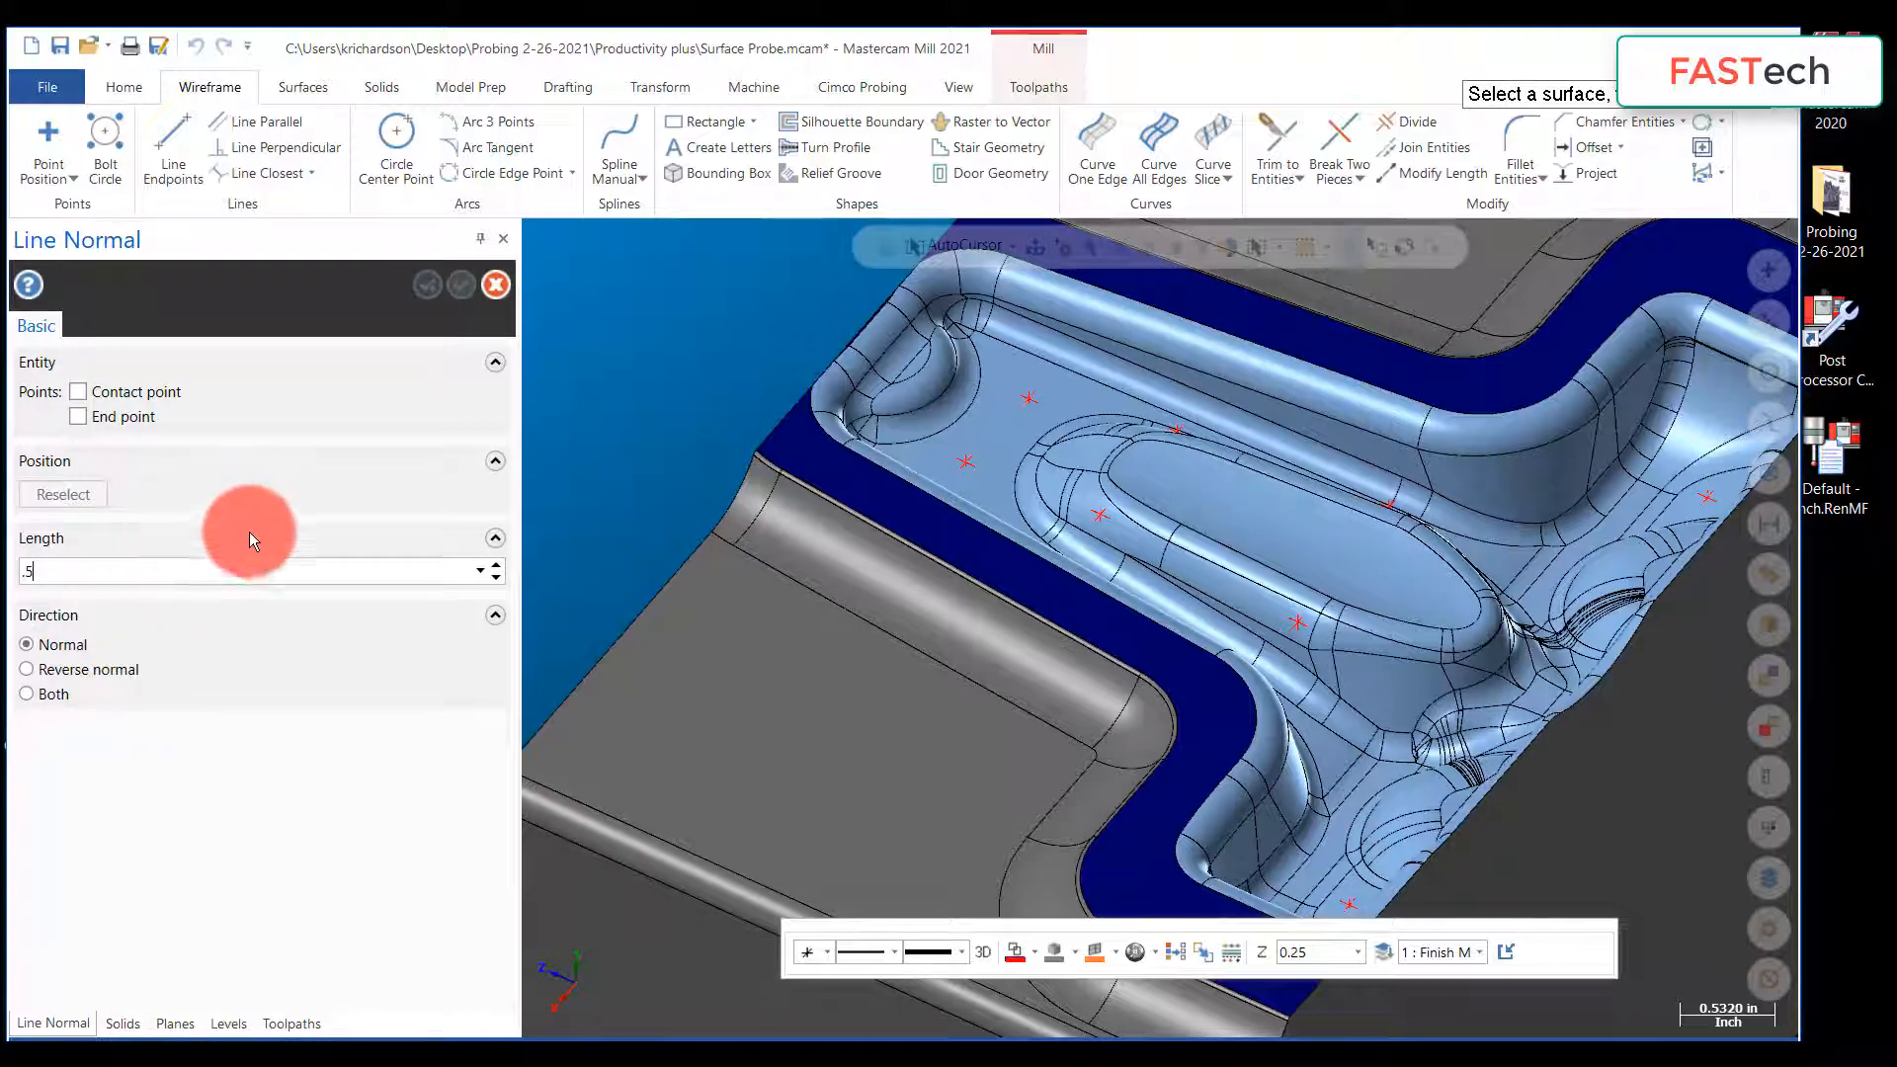
left_click(1010, 421)
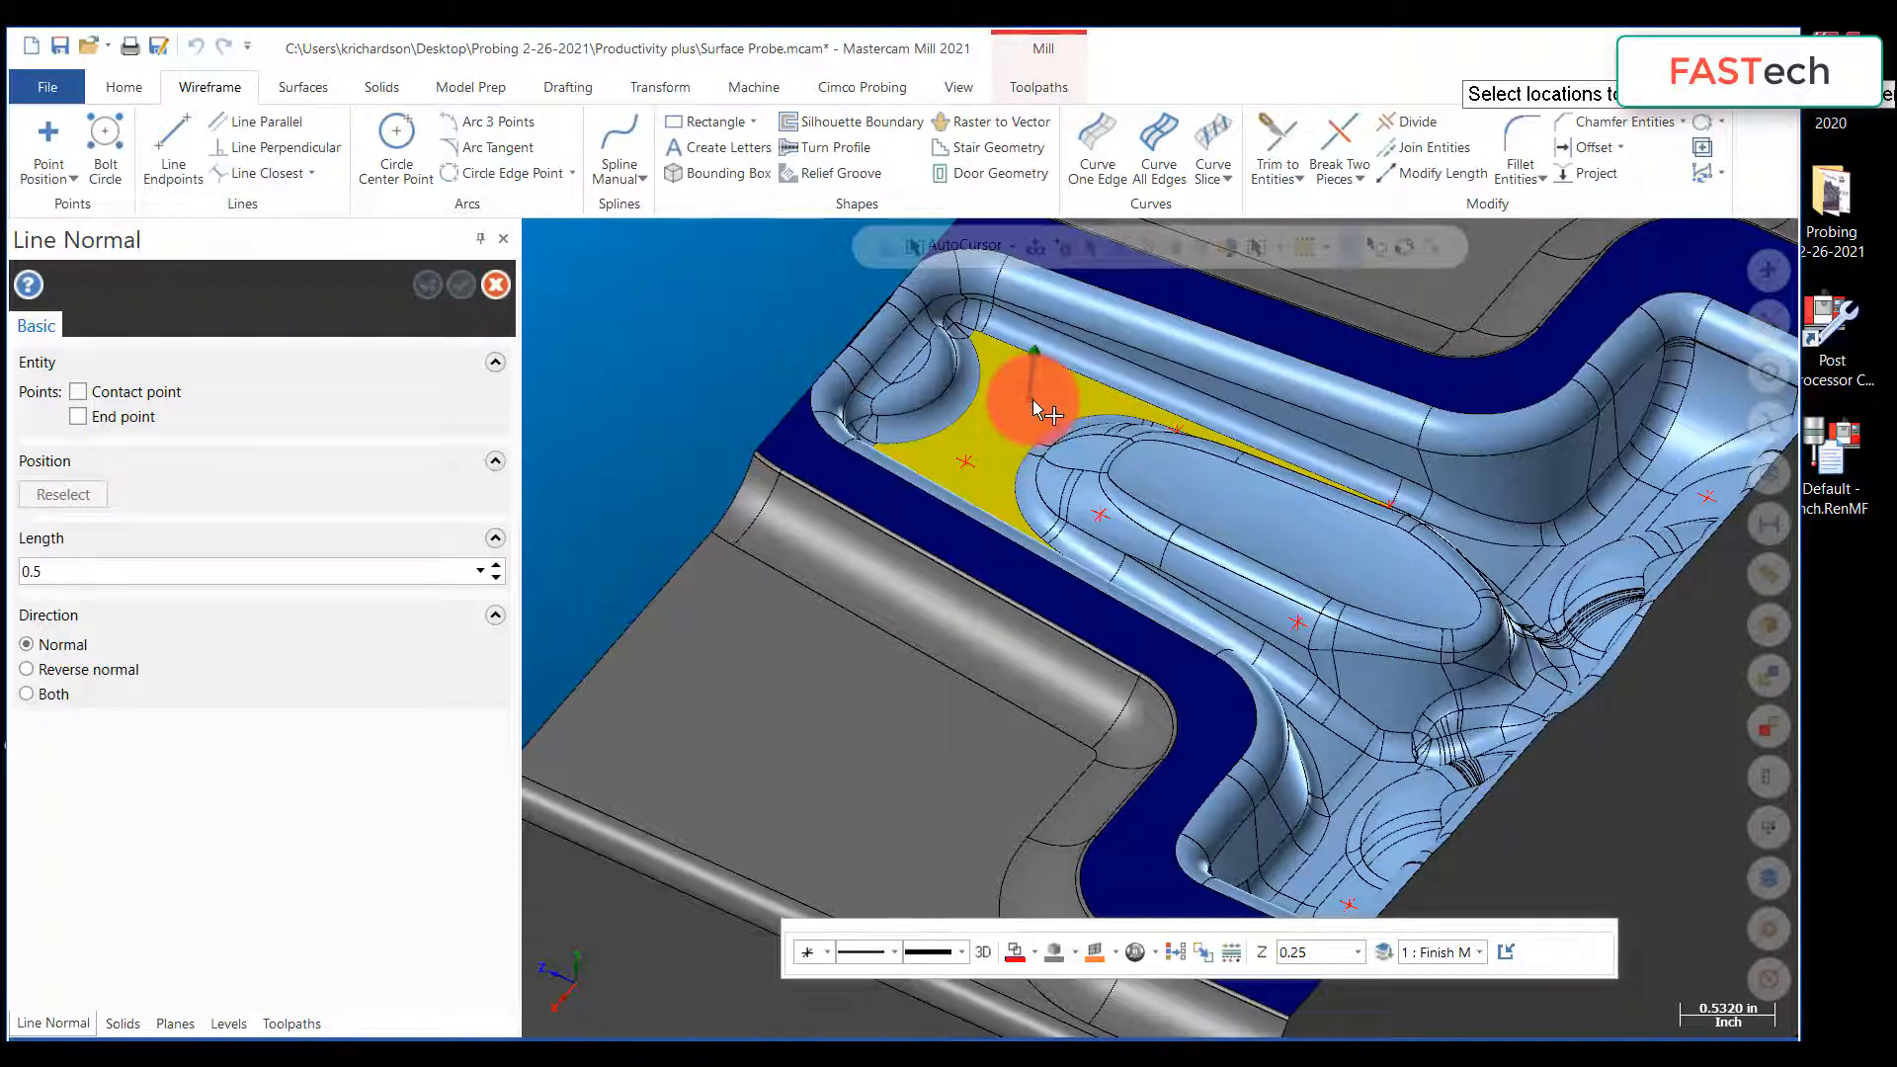
left_click(1032, 401)
left_click(969, 461)
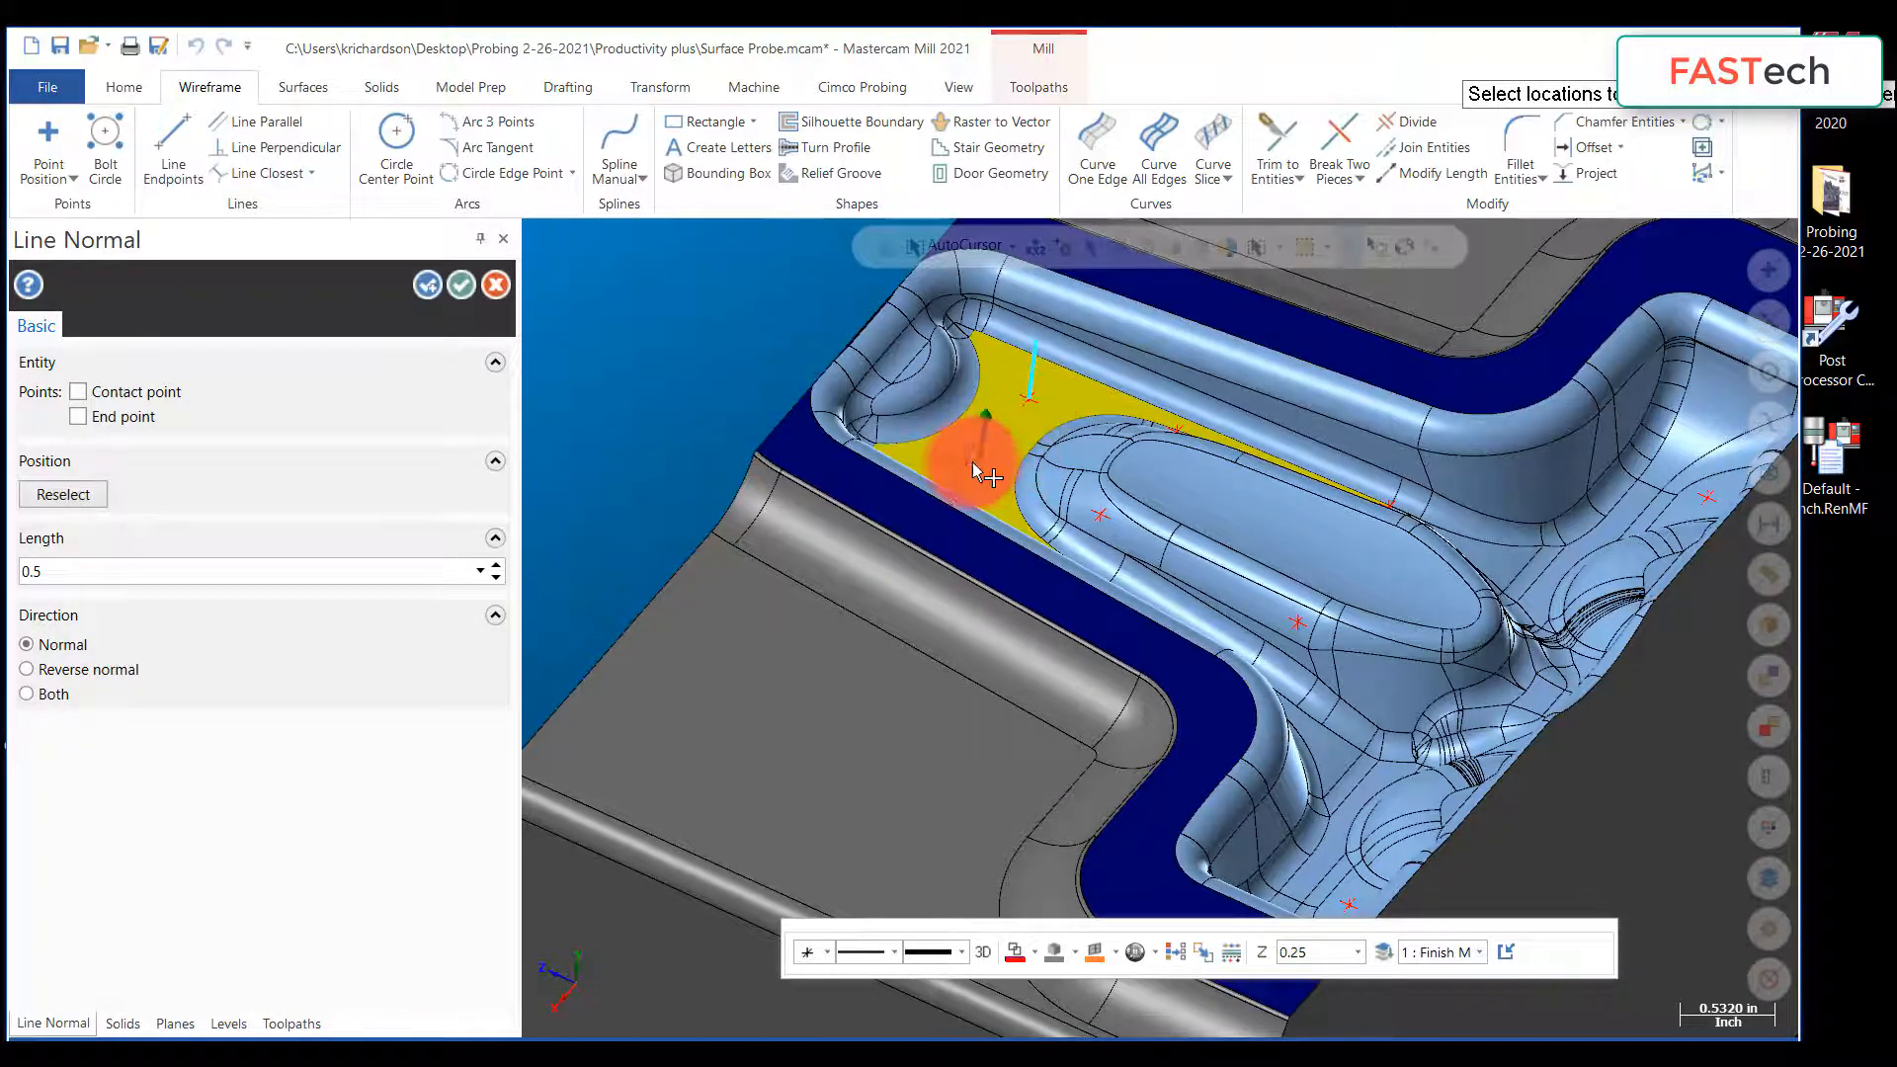
left_click(1099, 510)
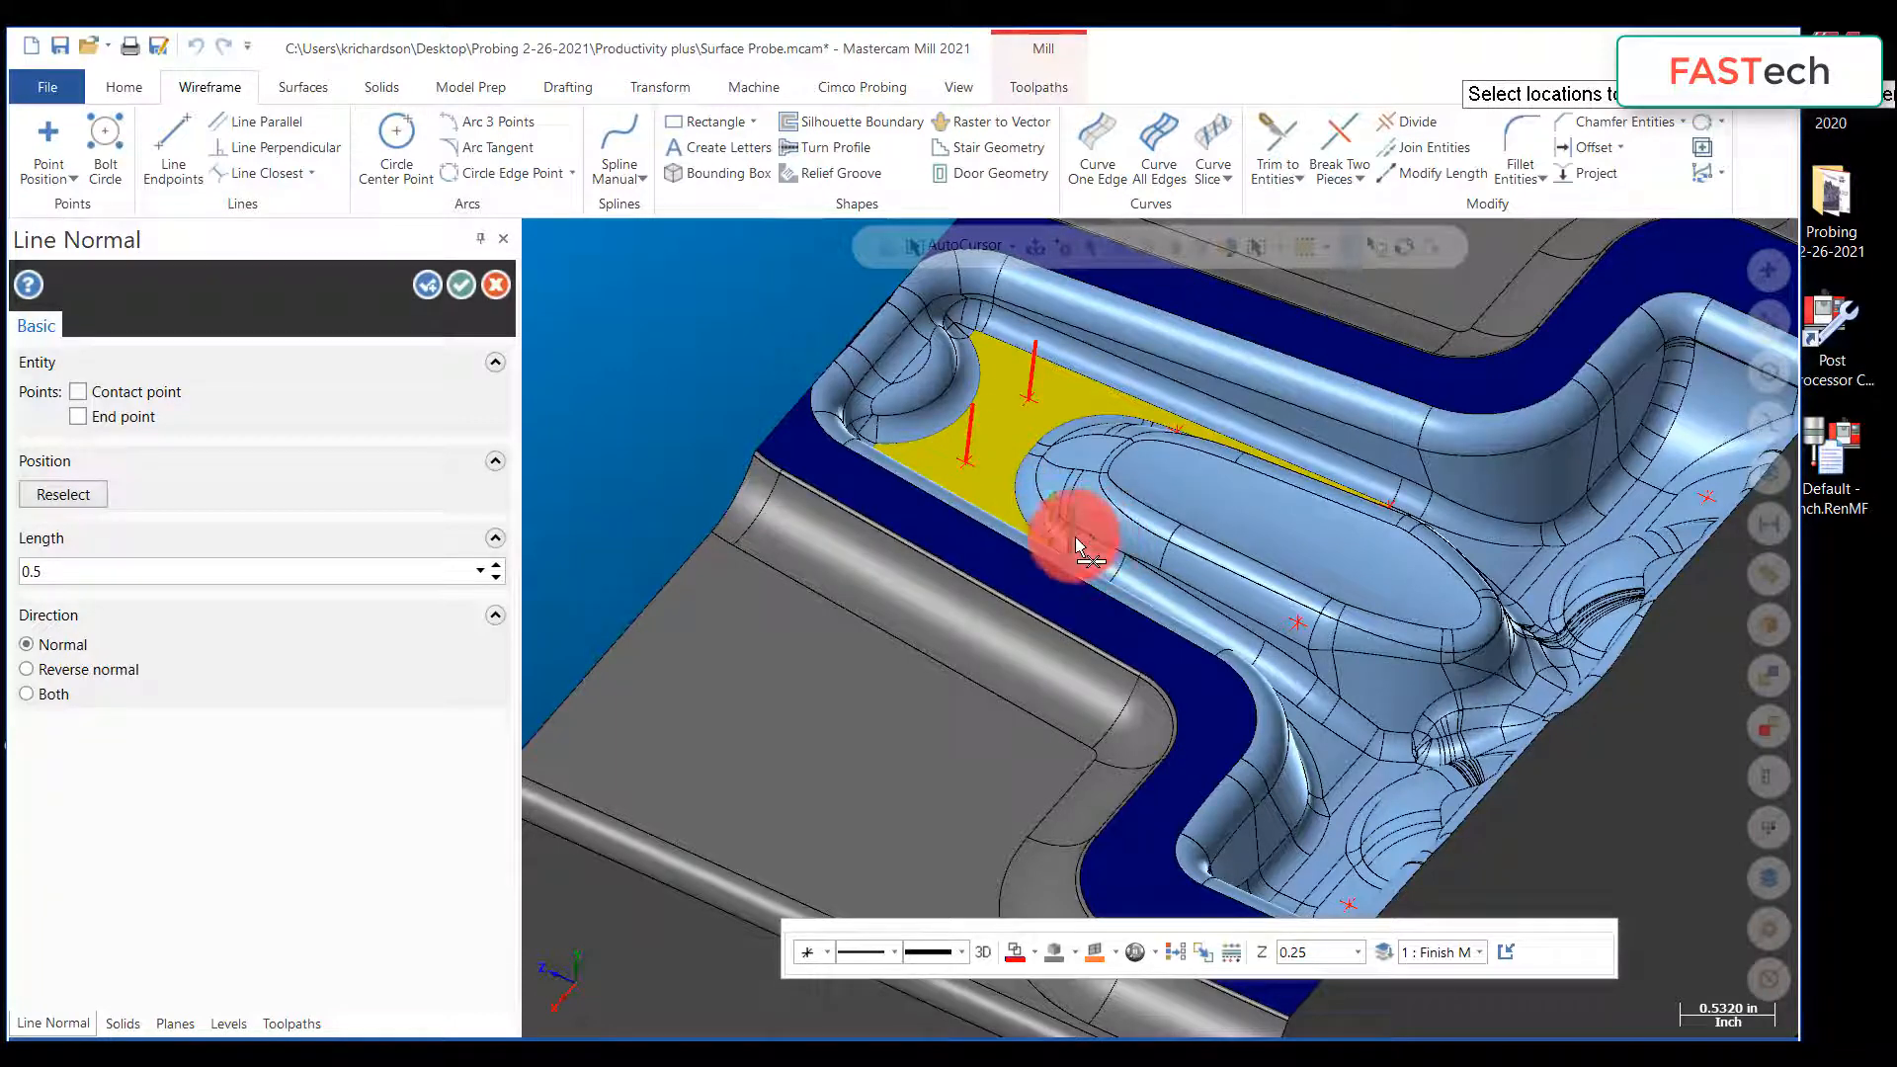
left_click(1083, 543)
left_click(495, 286)
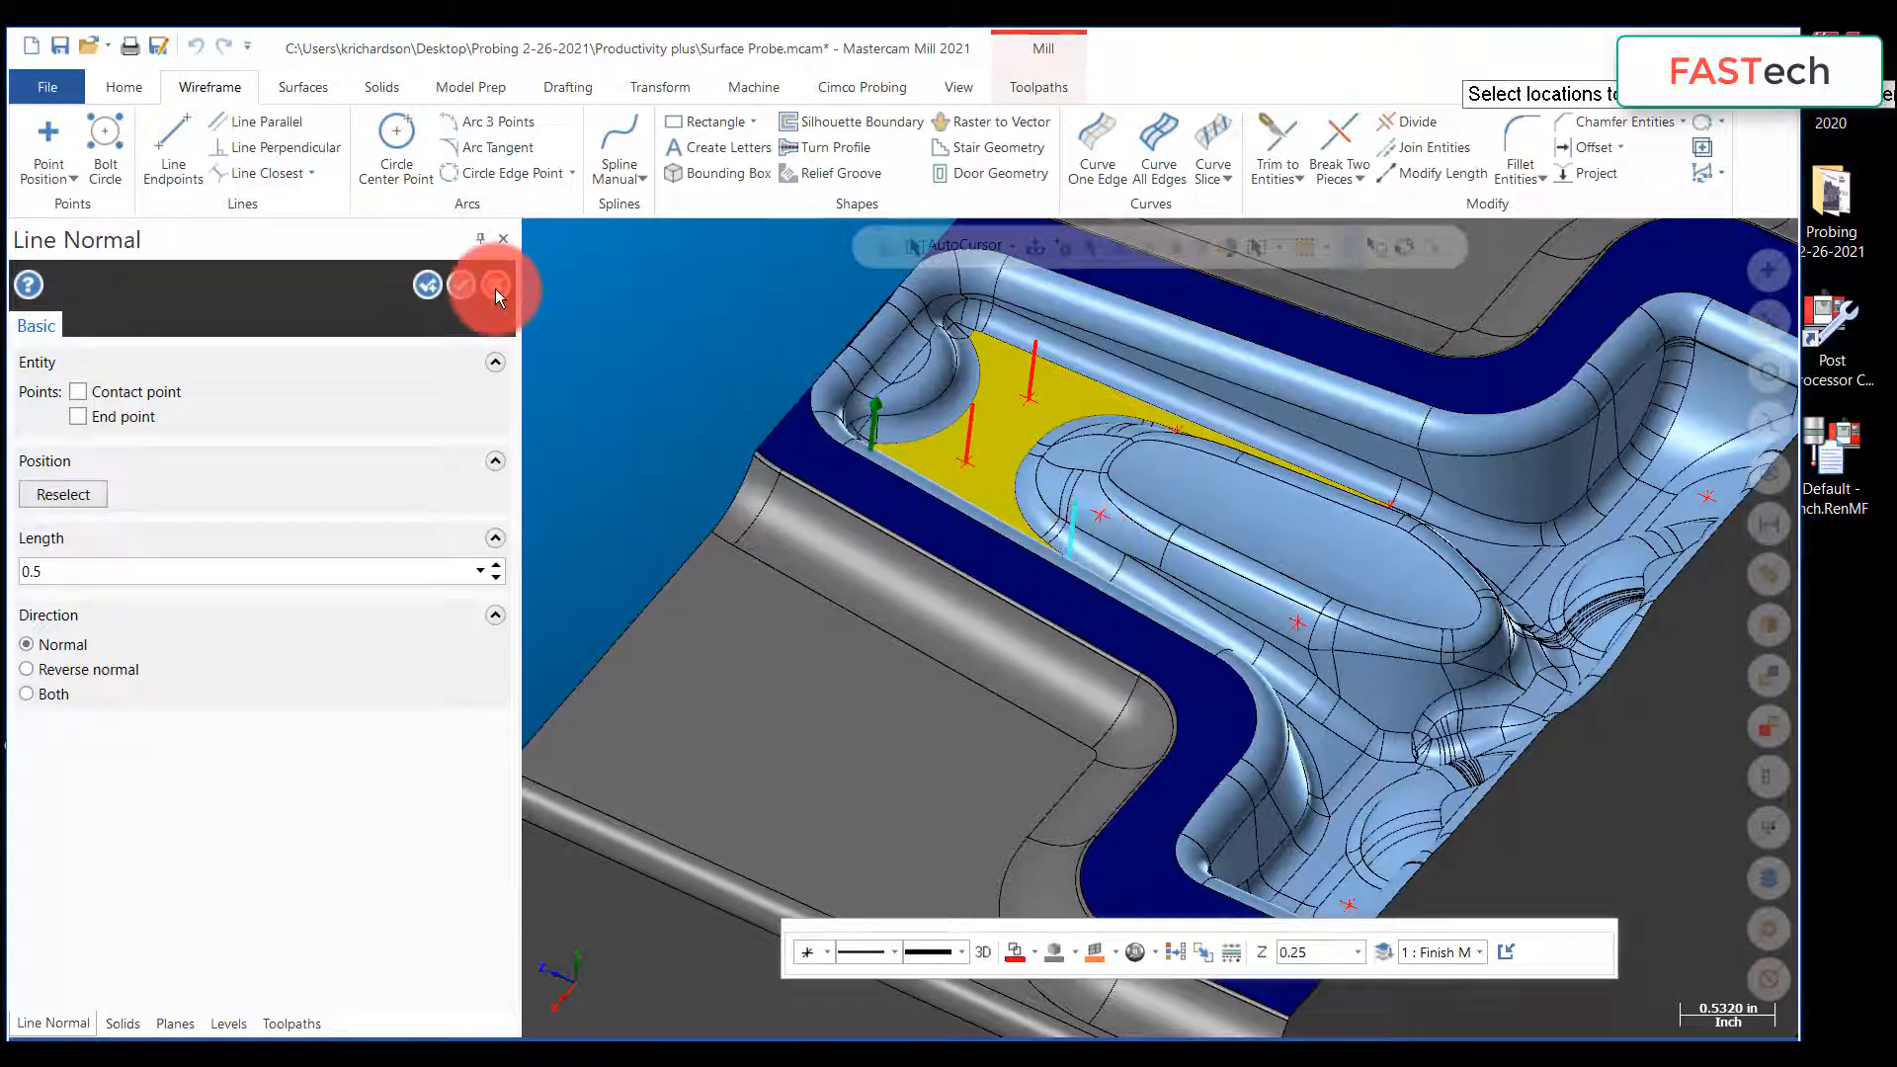
left_click(1074, 536)
key("Delete")
Step: Draw 0.5 in surface-normal lines at the two probe points on the raised island's side wall and the one in the corner of the pocket
scroll(1072, 534, "up", 5)
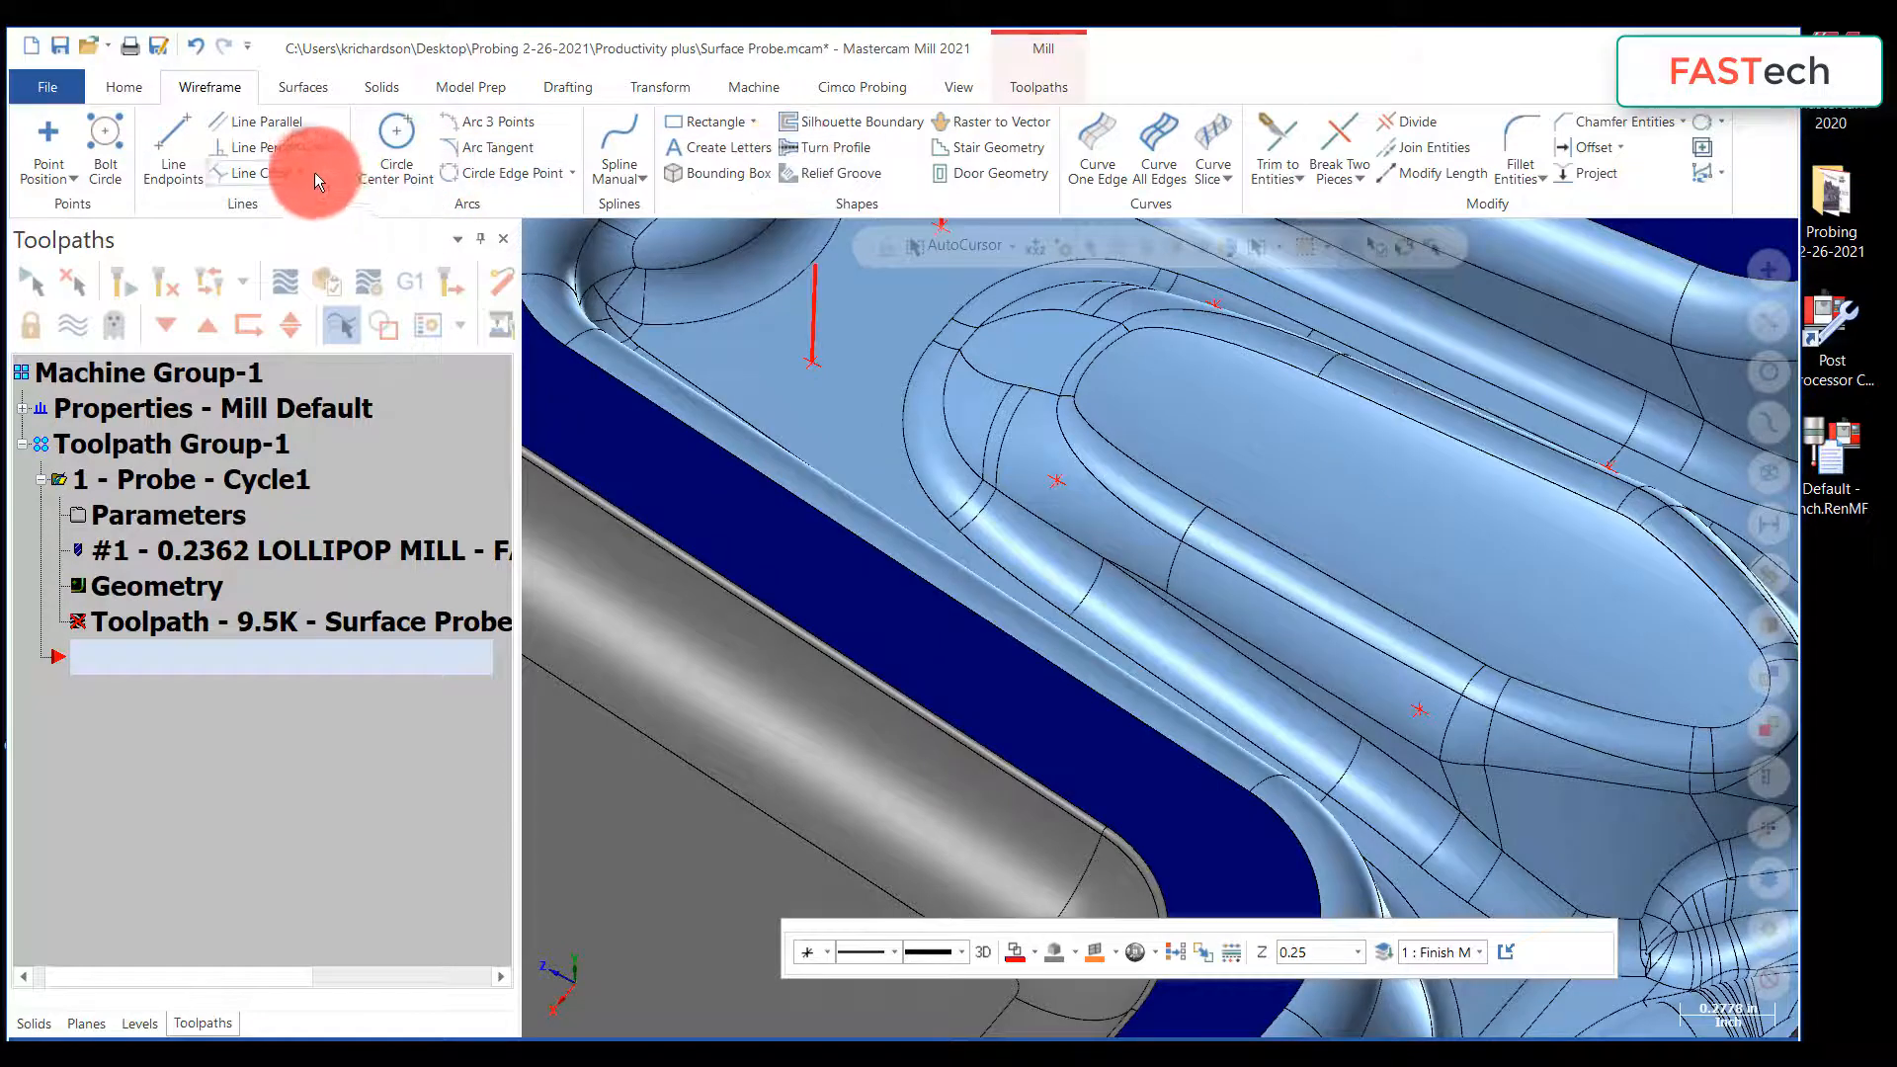
left_click(312, 172)
left_click(300, 281)
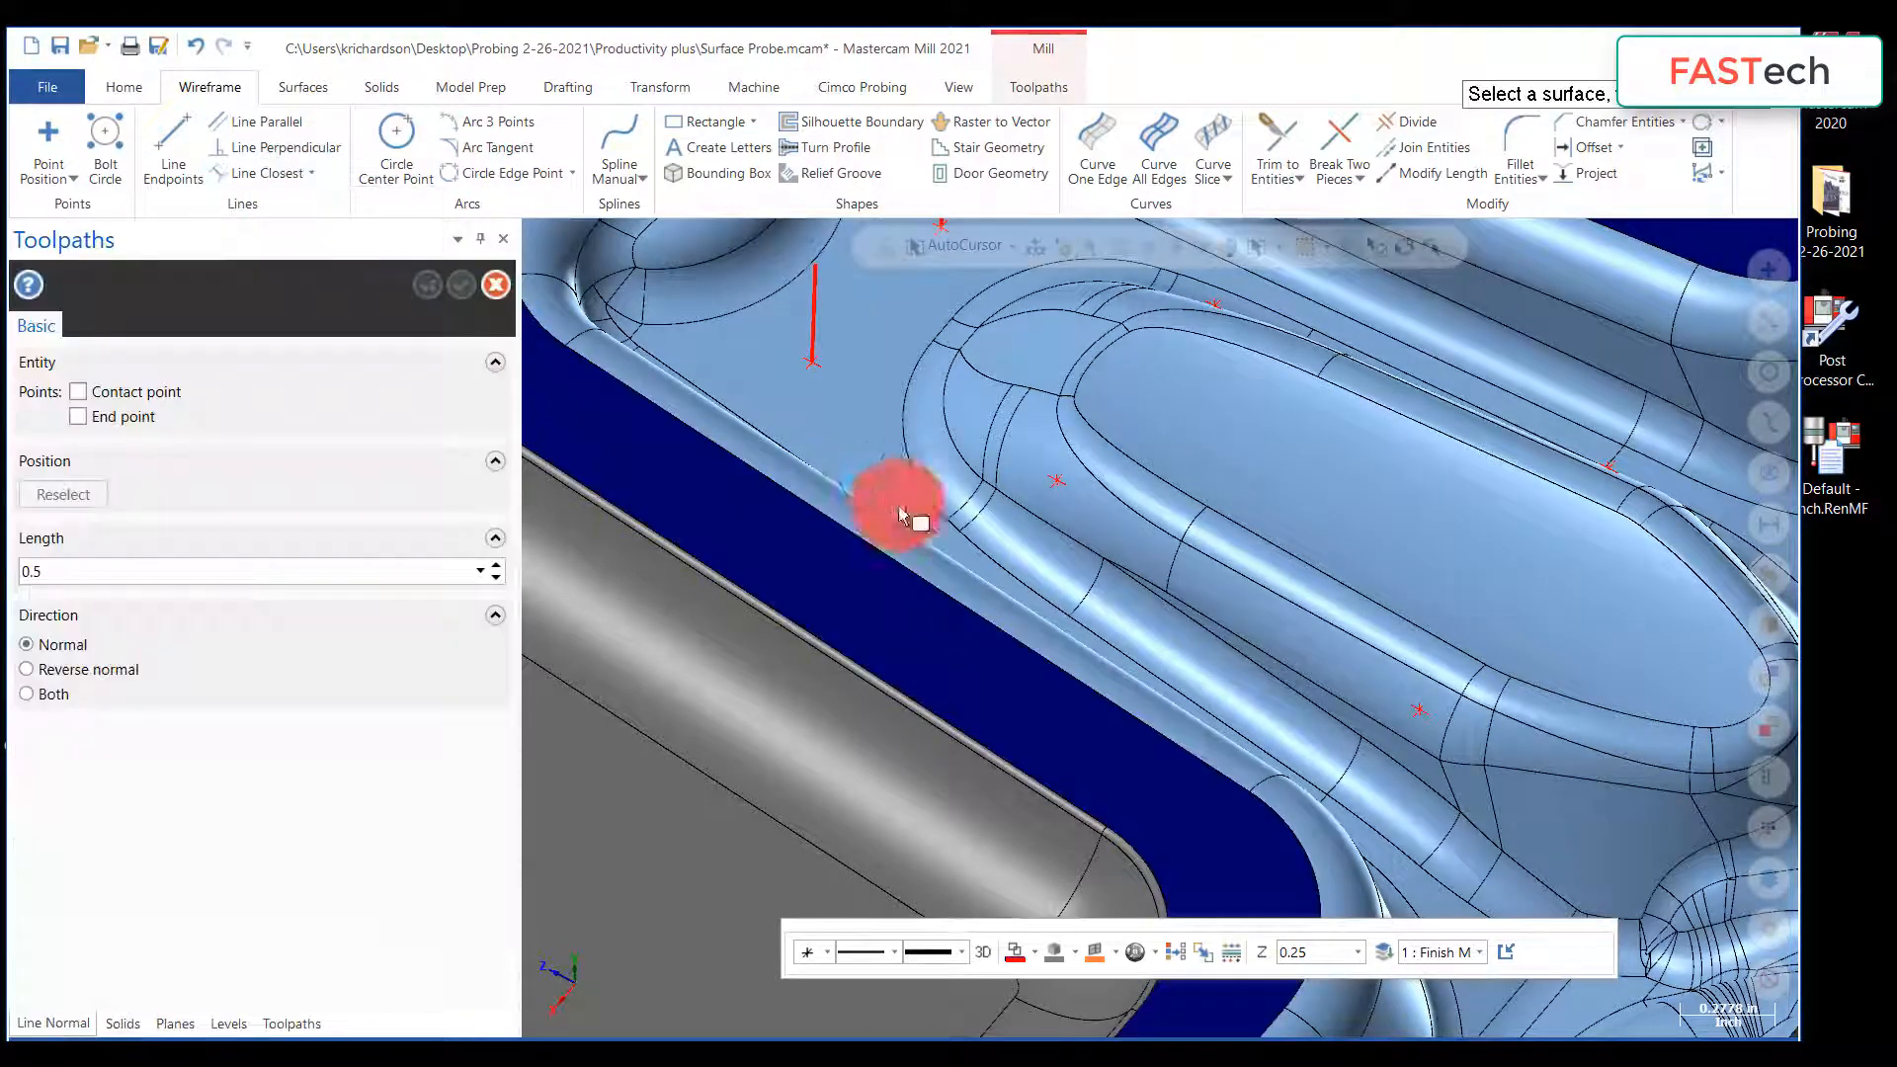
left_click(1059, 488)
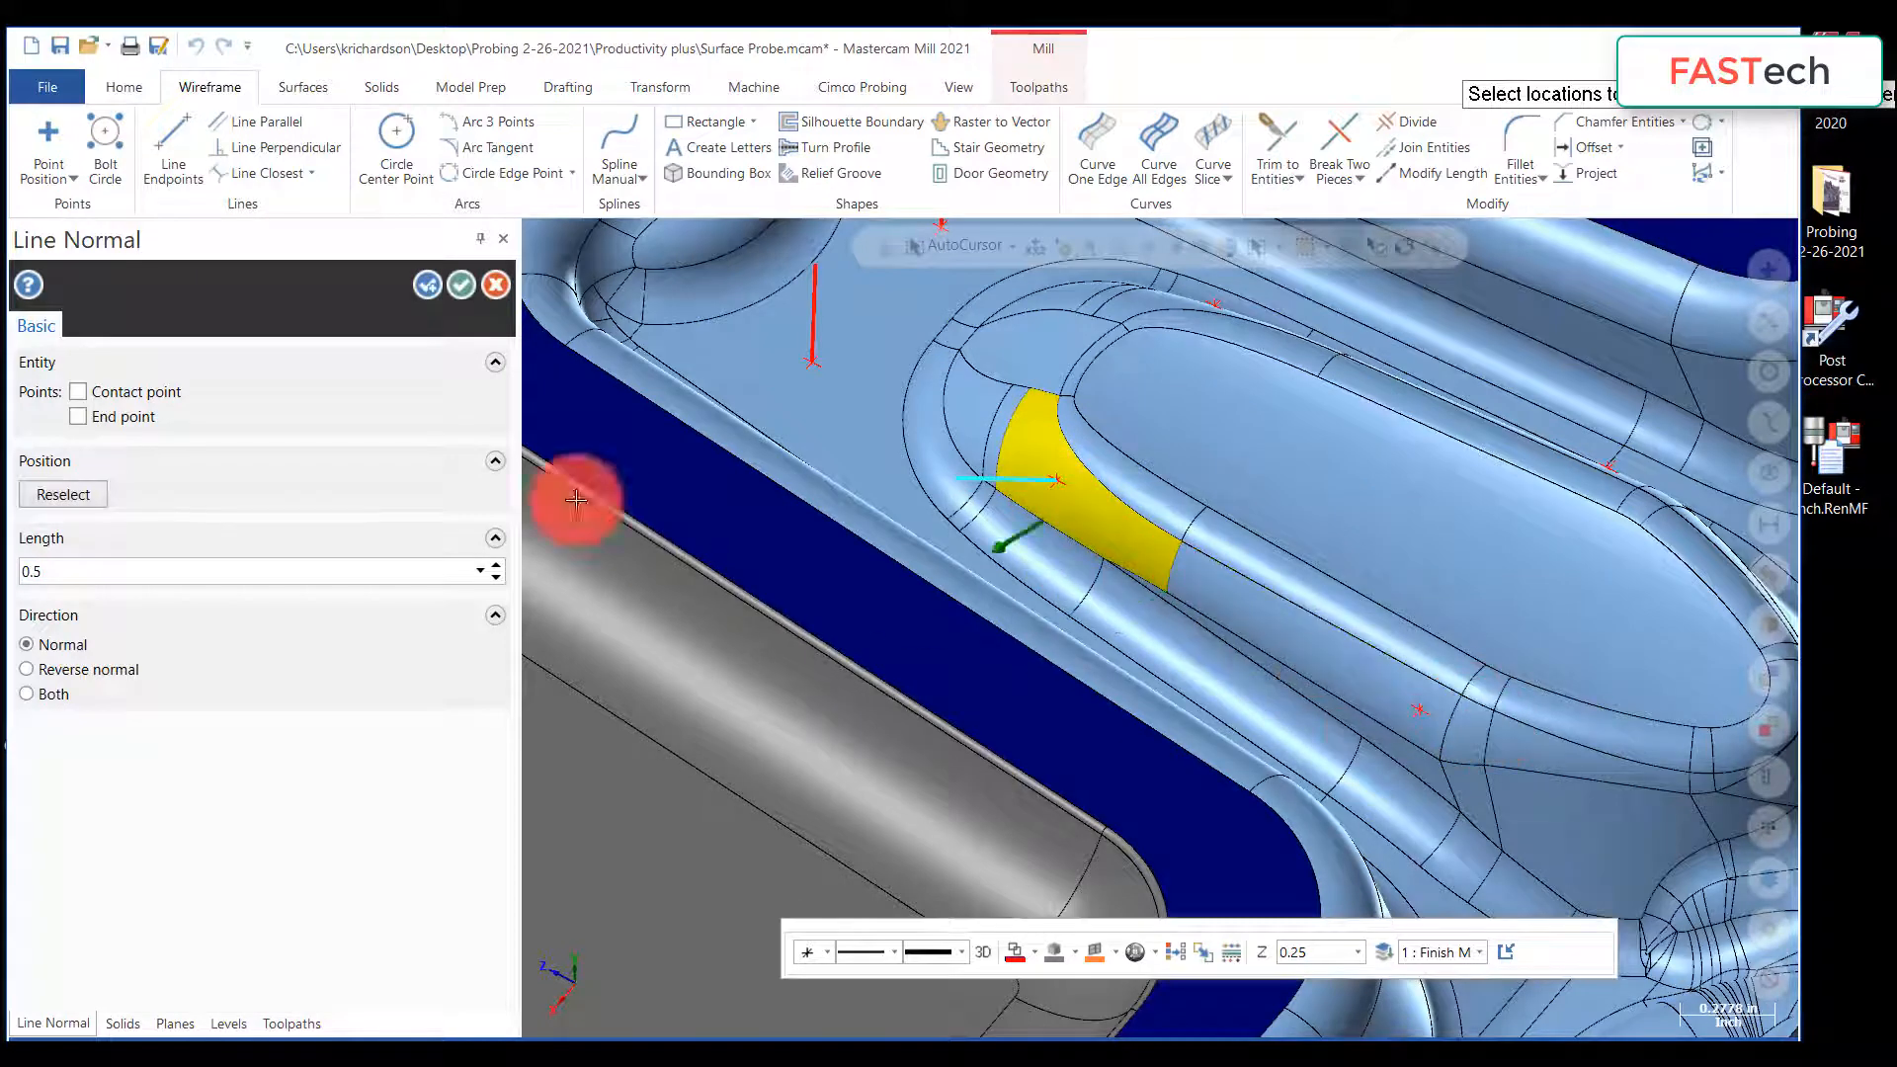
left_click(428, 285)
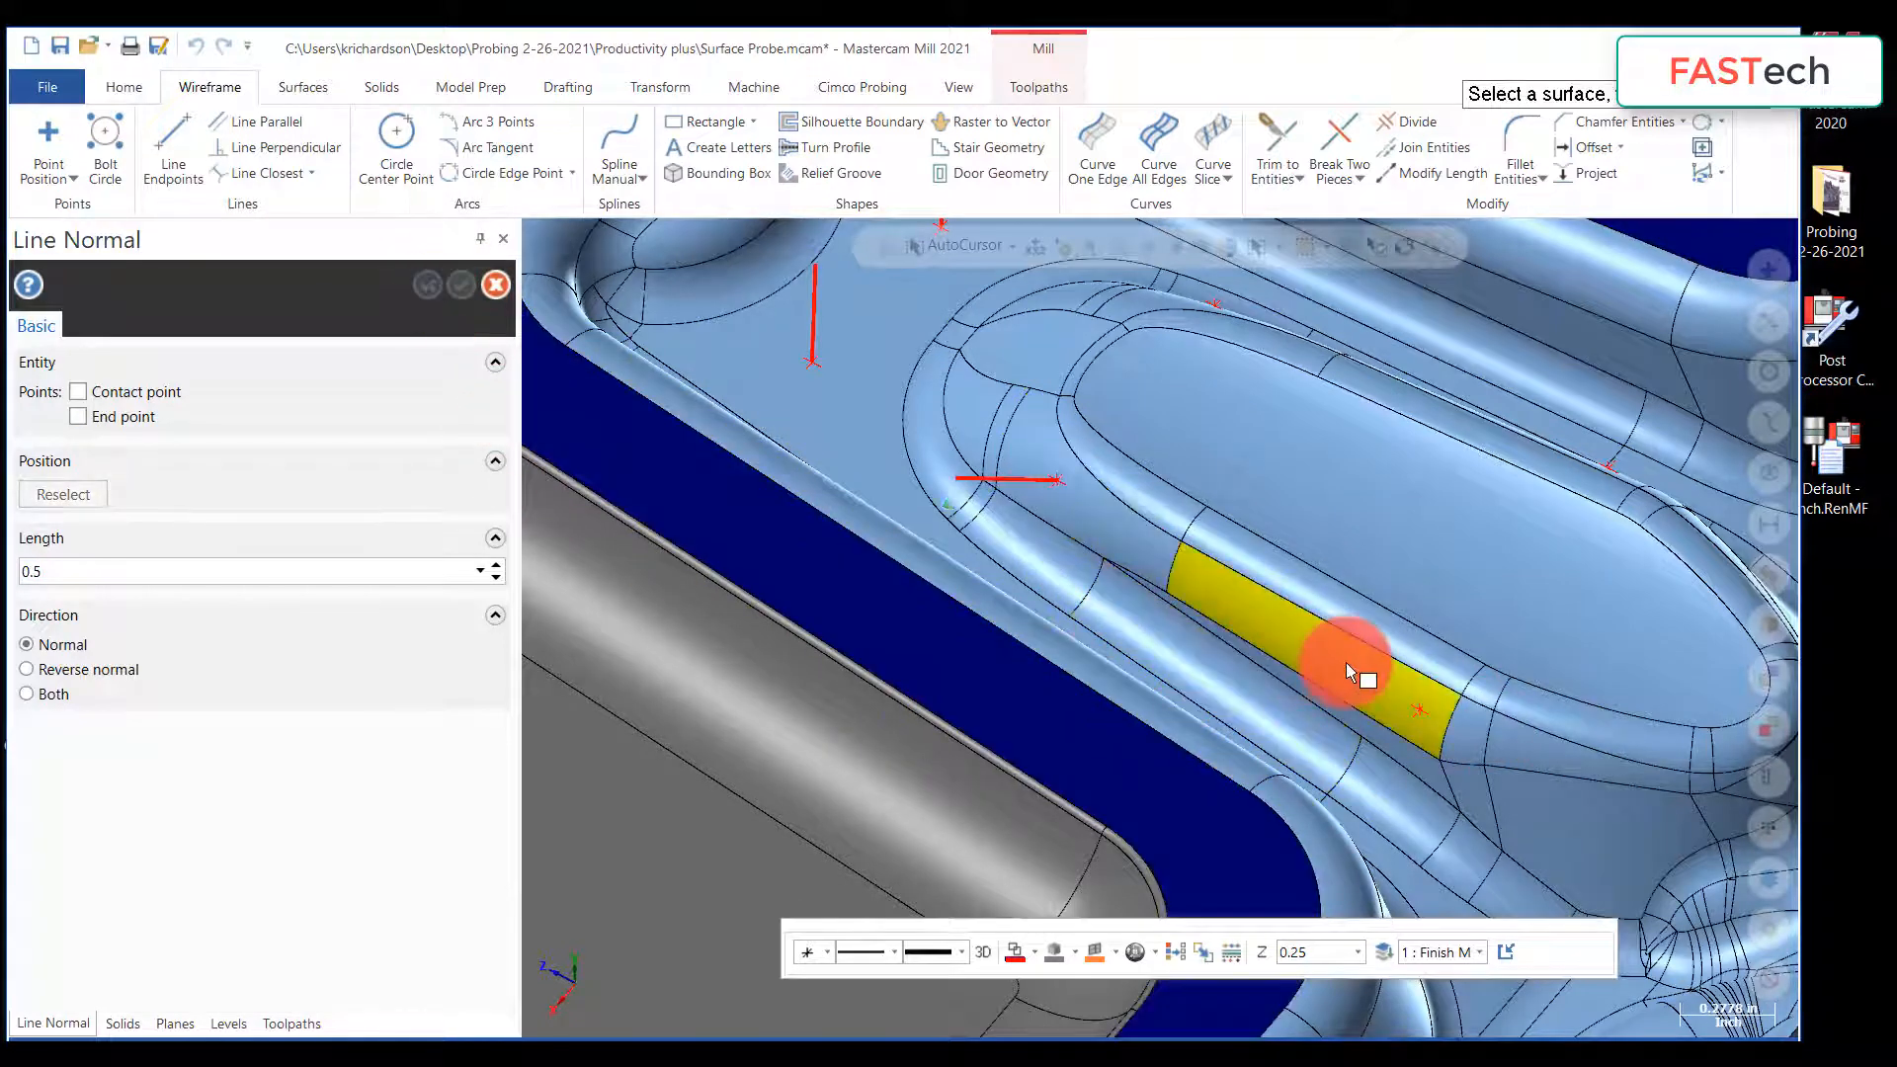
left_click(1427, 721)
middle_click_drag(1427, 721, 1153, 653)
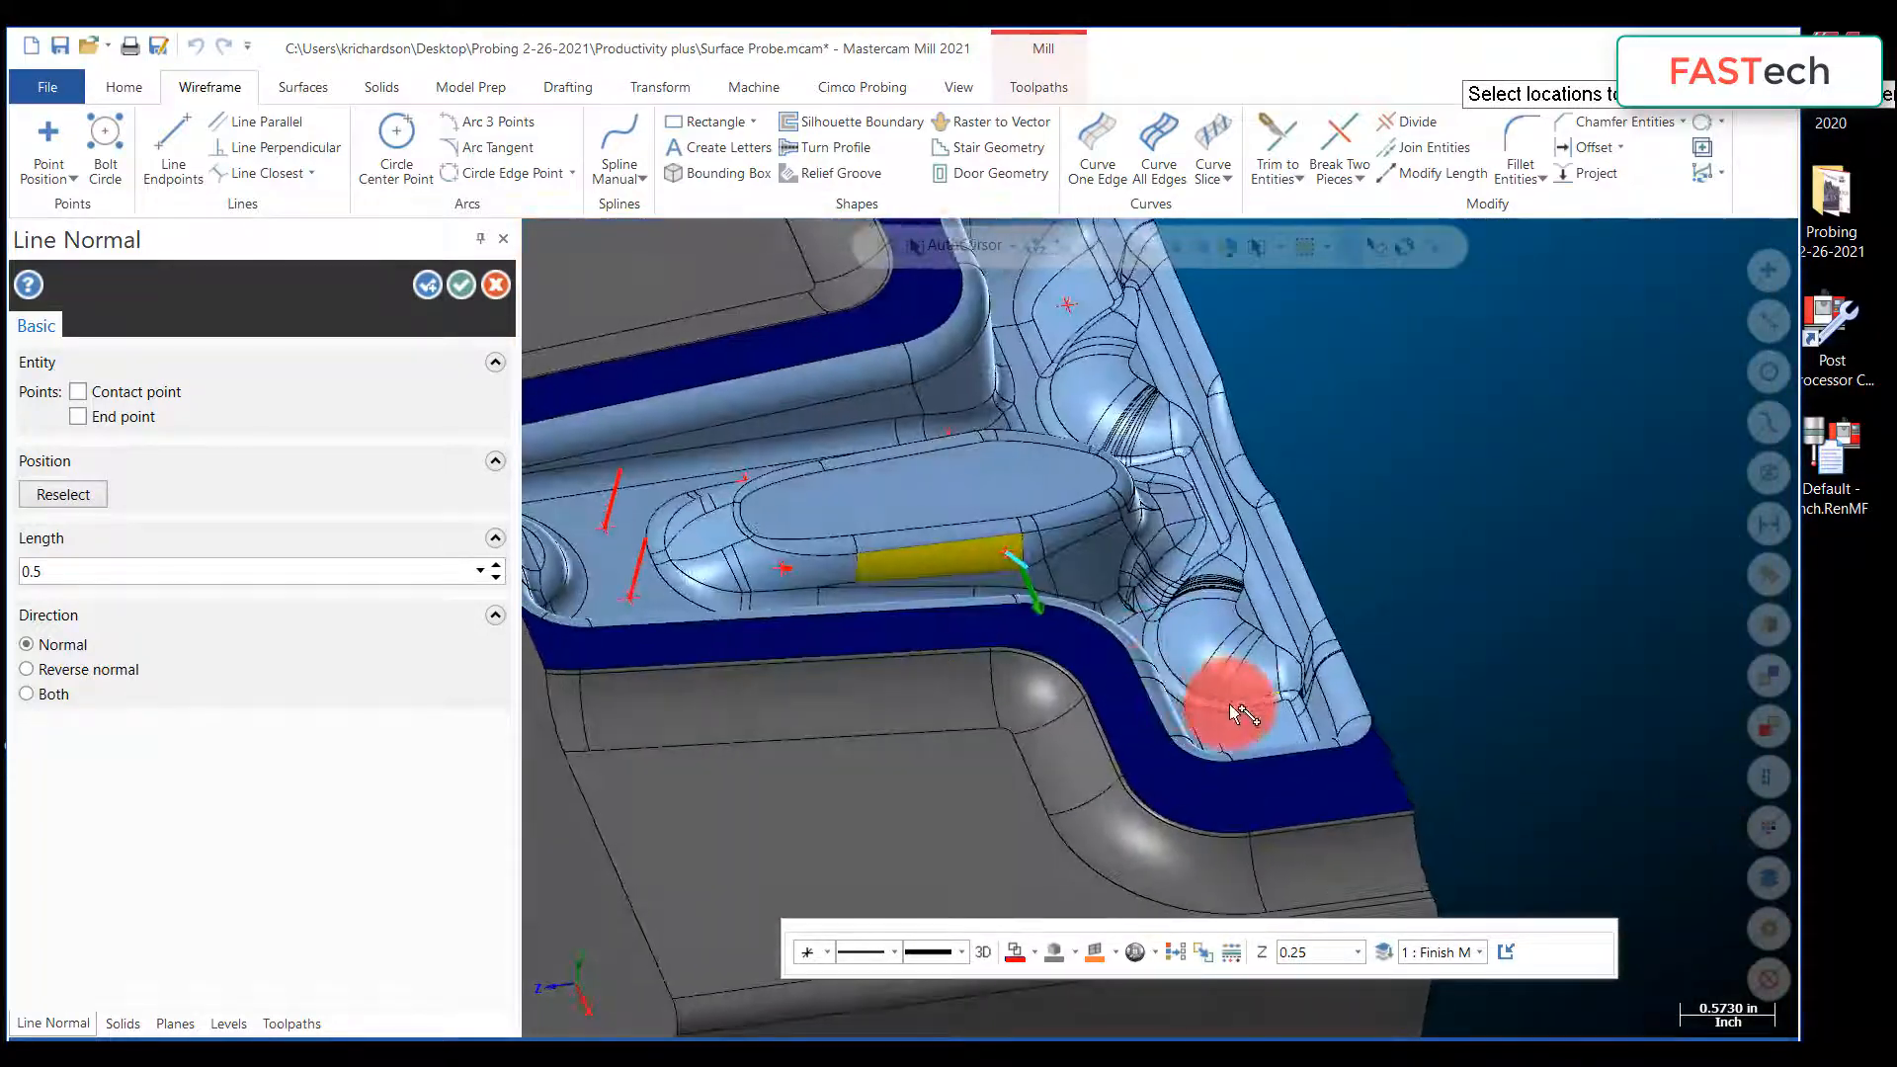
left_click(434, 287)
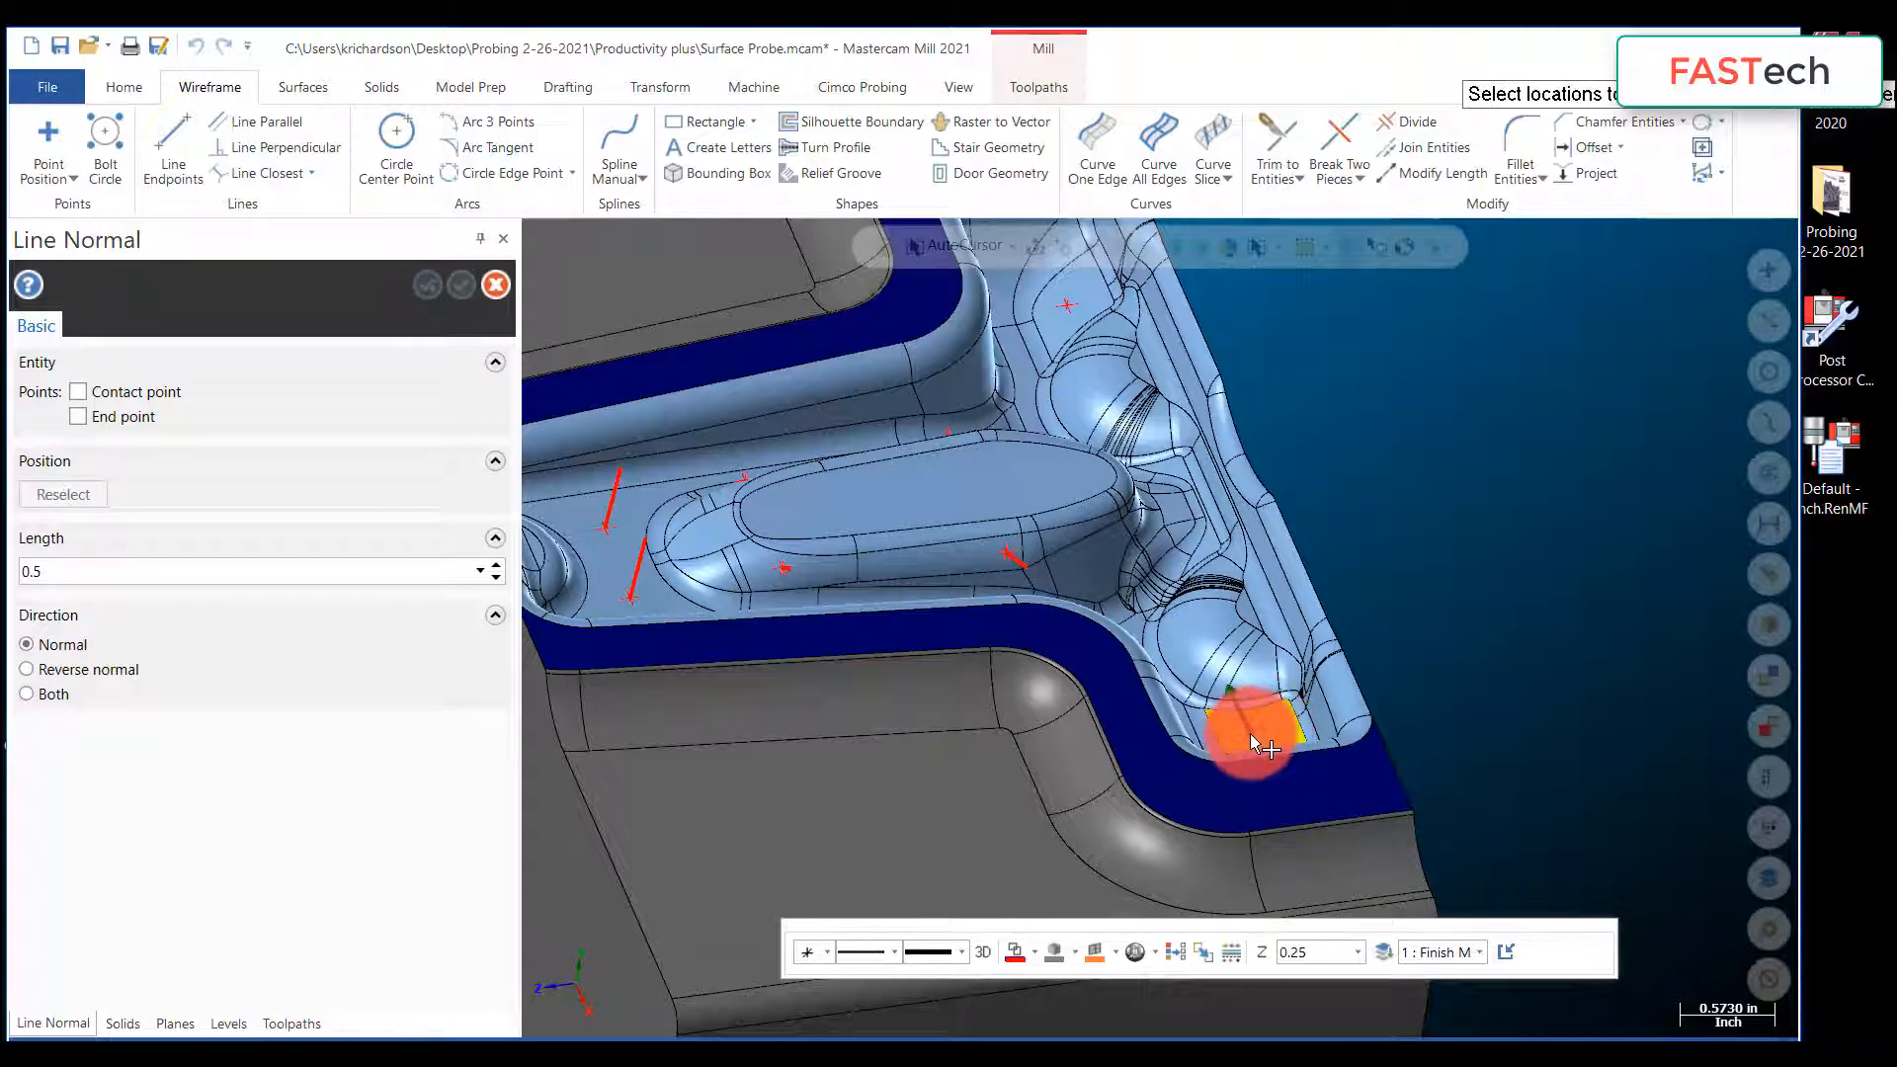
left_click(1253, 736)
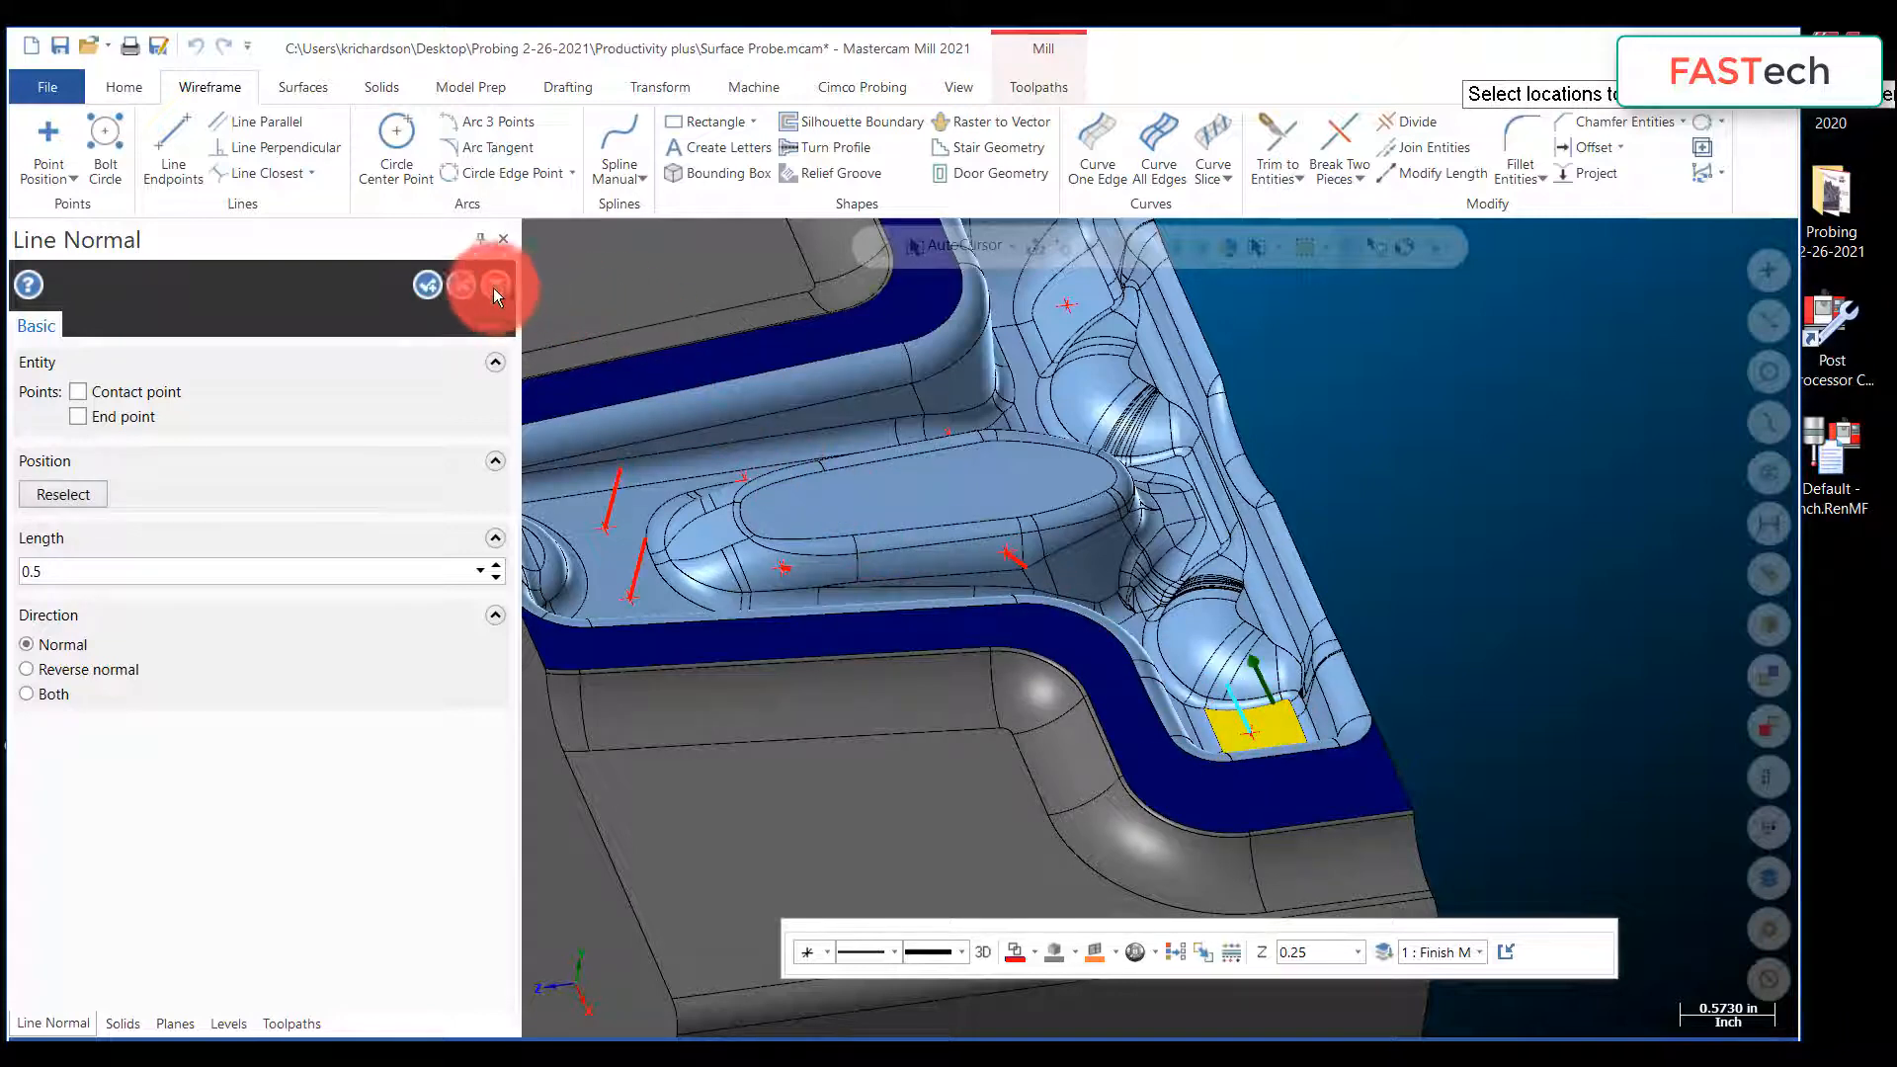
left_click(465, 285)
Step: Examine the five normal lines at the probe points from several angles
scroll(1435, 612, "down", 3)
mouse_move(1288, 601)
middle_mouse_down()
mouse_move(1131, 537)
mouse_move(1105, 656)
mouse_move(1147, 610)
mouse_move(1129, 617)
middle_mouse_up()
scroll(1271, 537, "up", 3)
scroll(1228, 505, "up", 2)
scroll(1166, 617, "down", 3)
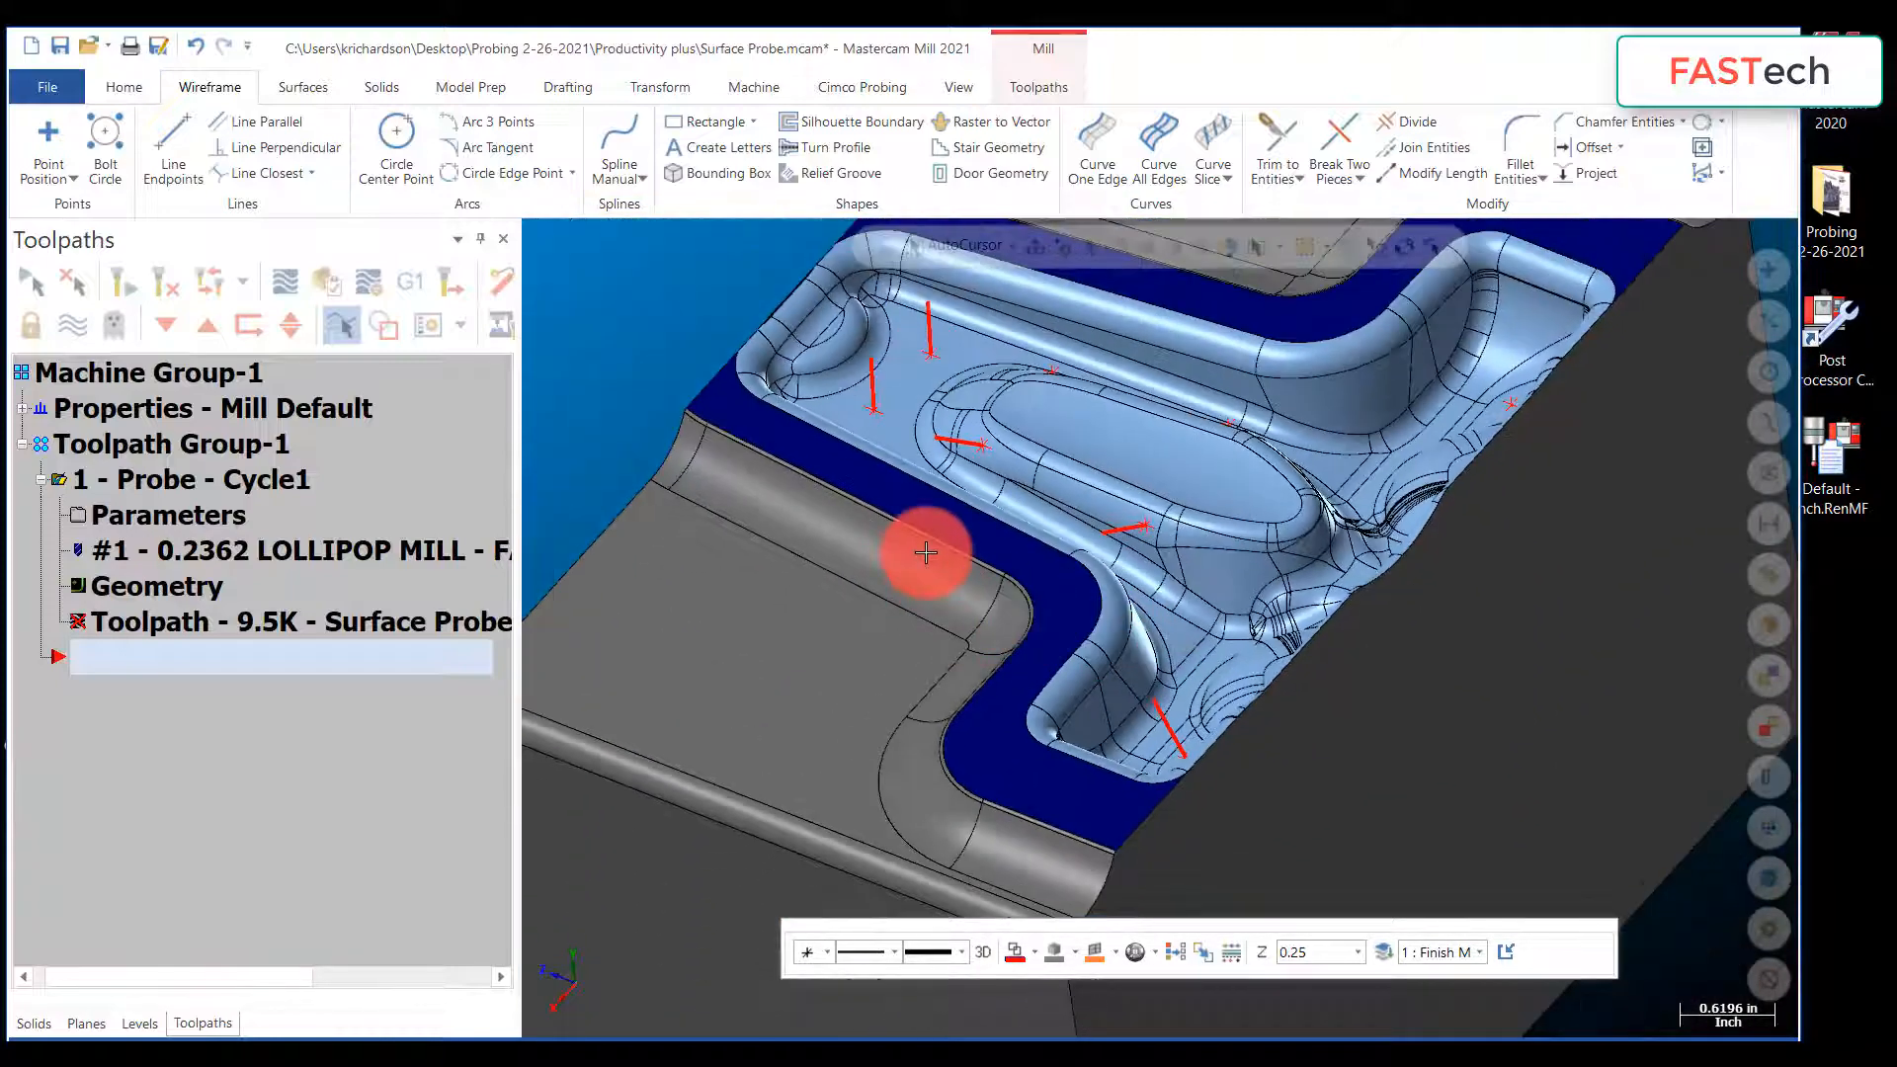
middle_click_drag(928, 550, 928, 563)
left_click(868, 401)
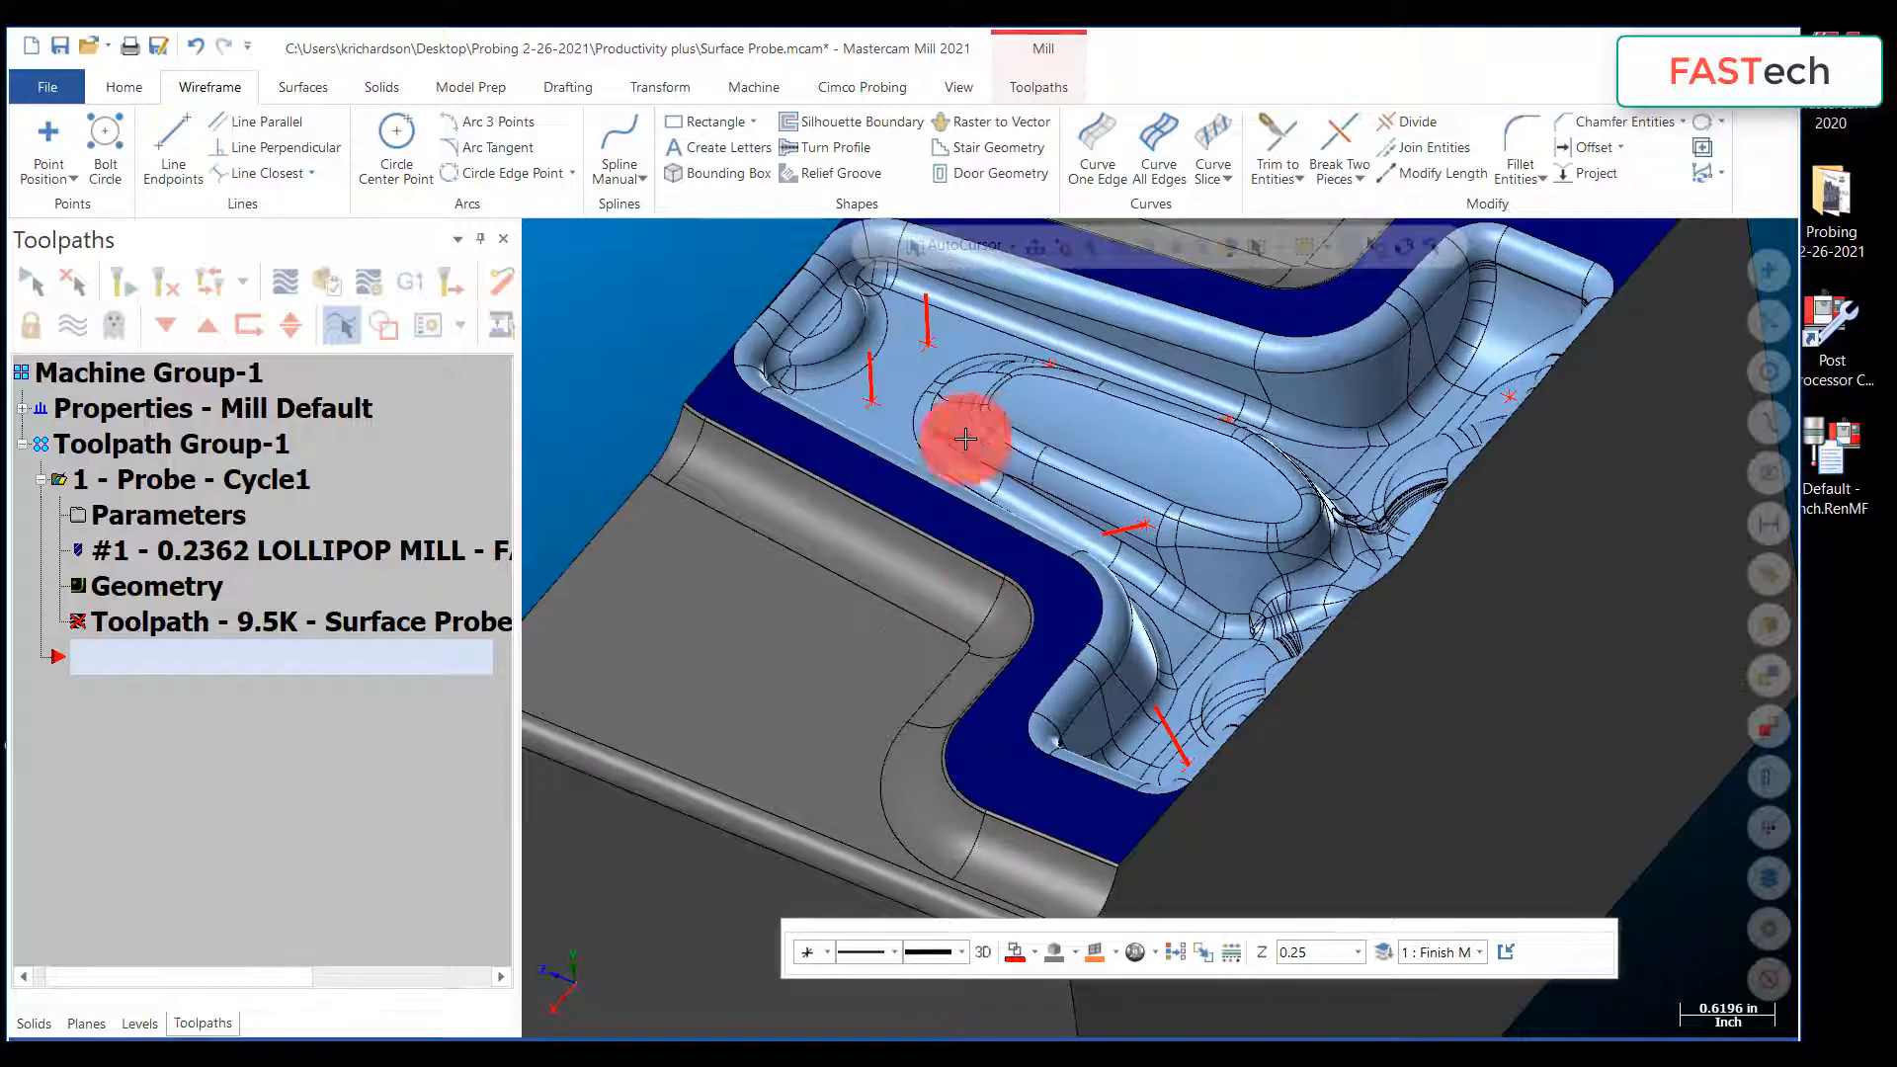
scroll(984, 561, "down", 2)
mouse_move(1019, 487)
middle_mouse_down()
mouse_move(1055, 490)
mouse_move(1043, 460)
middle_mouse_up()
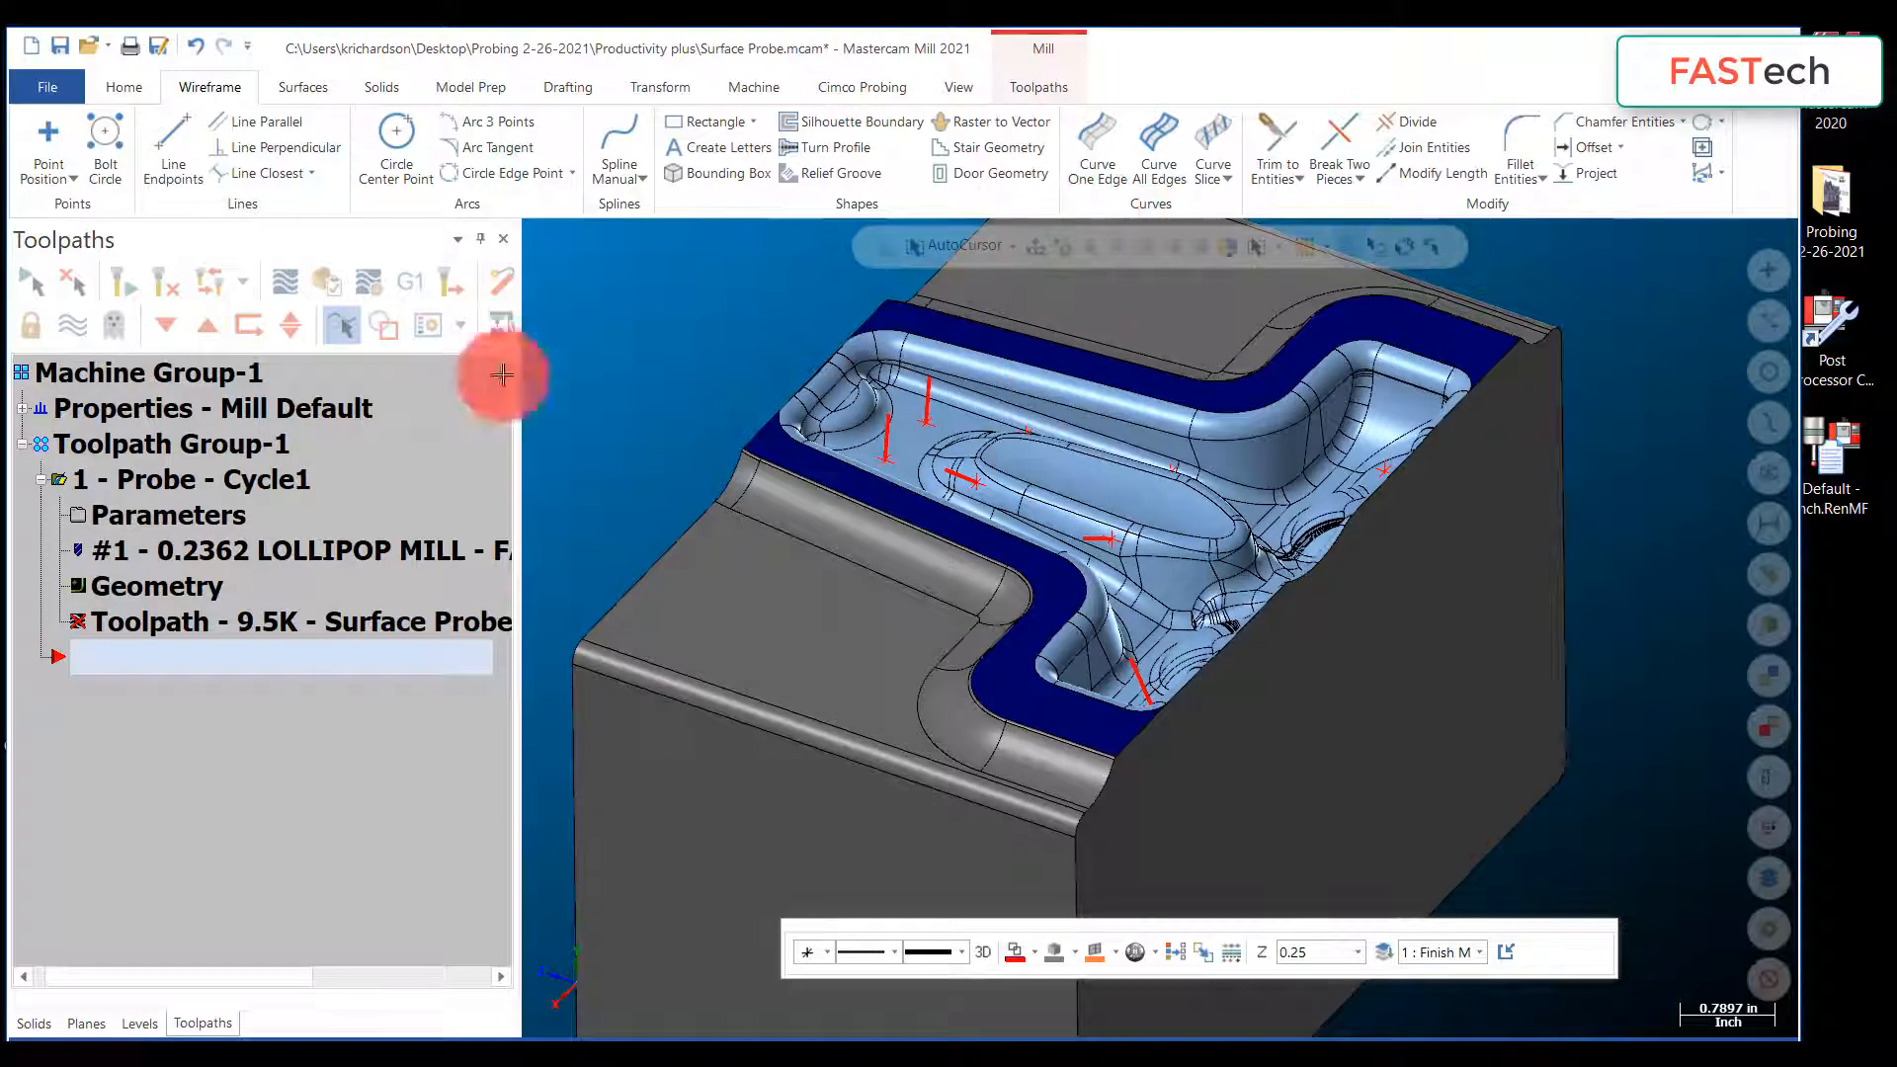
Step: Create a new probe operation and add measured points at the five probe points that have normal lines
left_click(1027, 86)
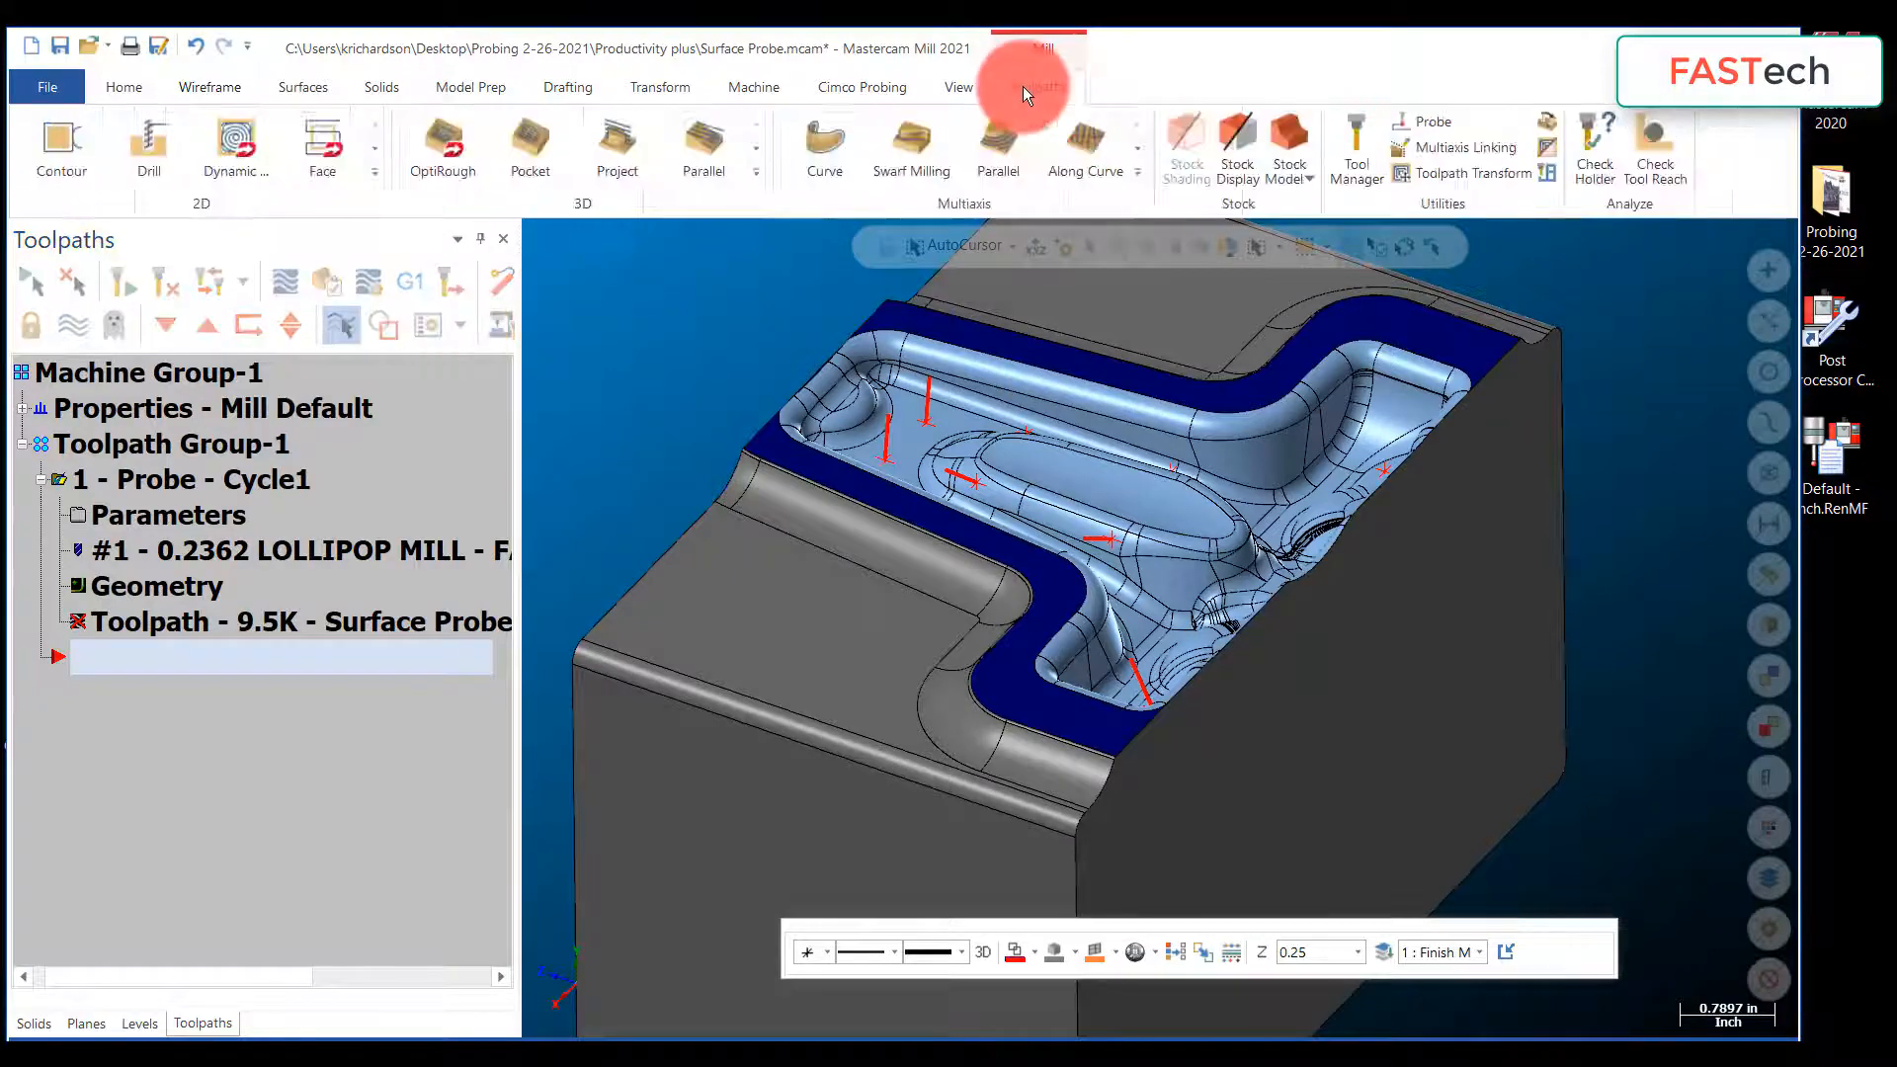
left_click(1422, 128)
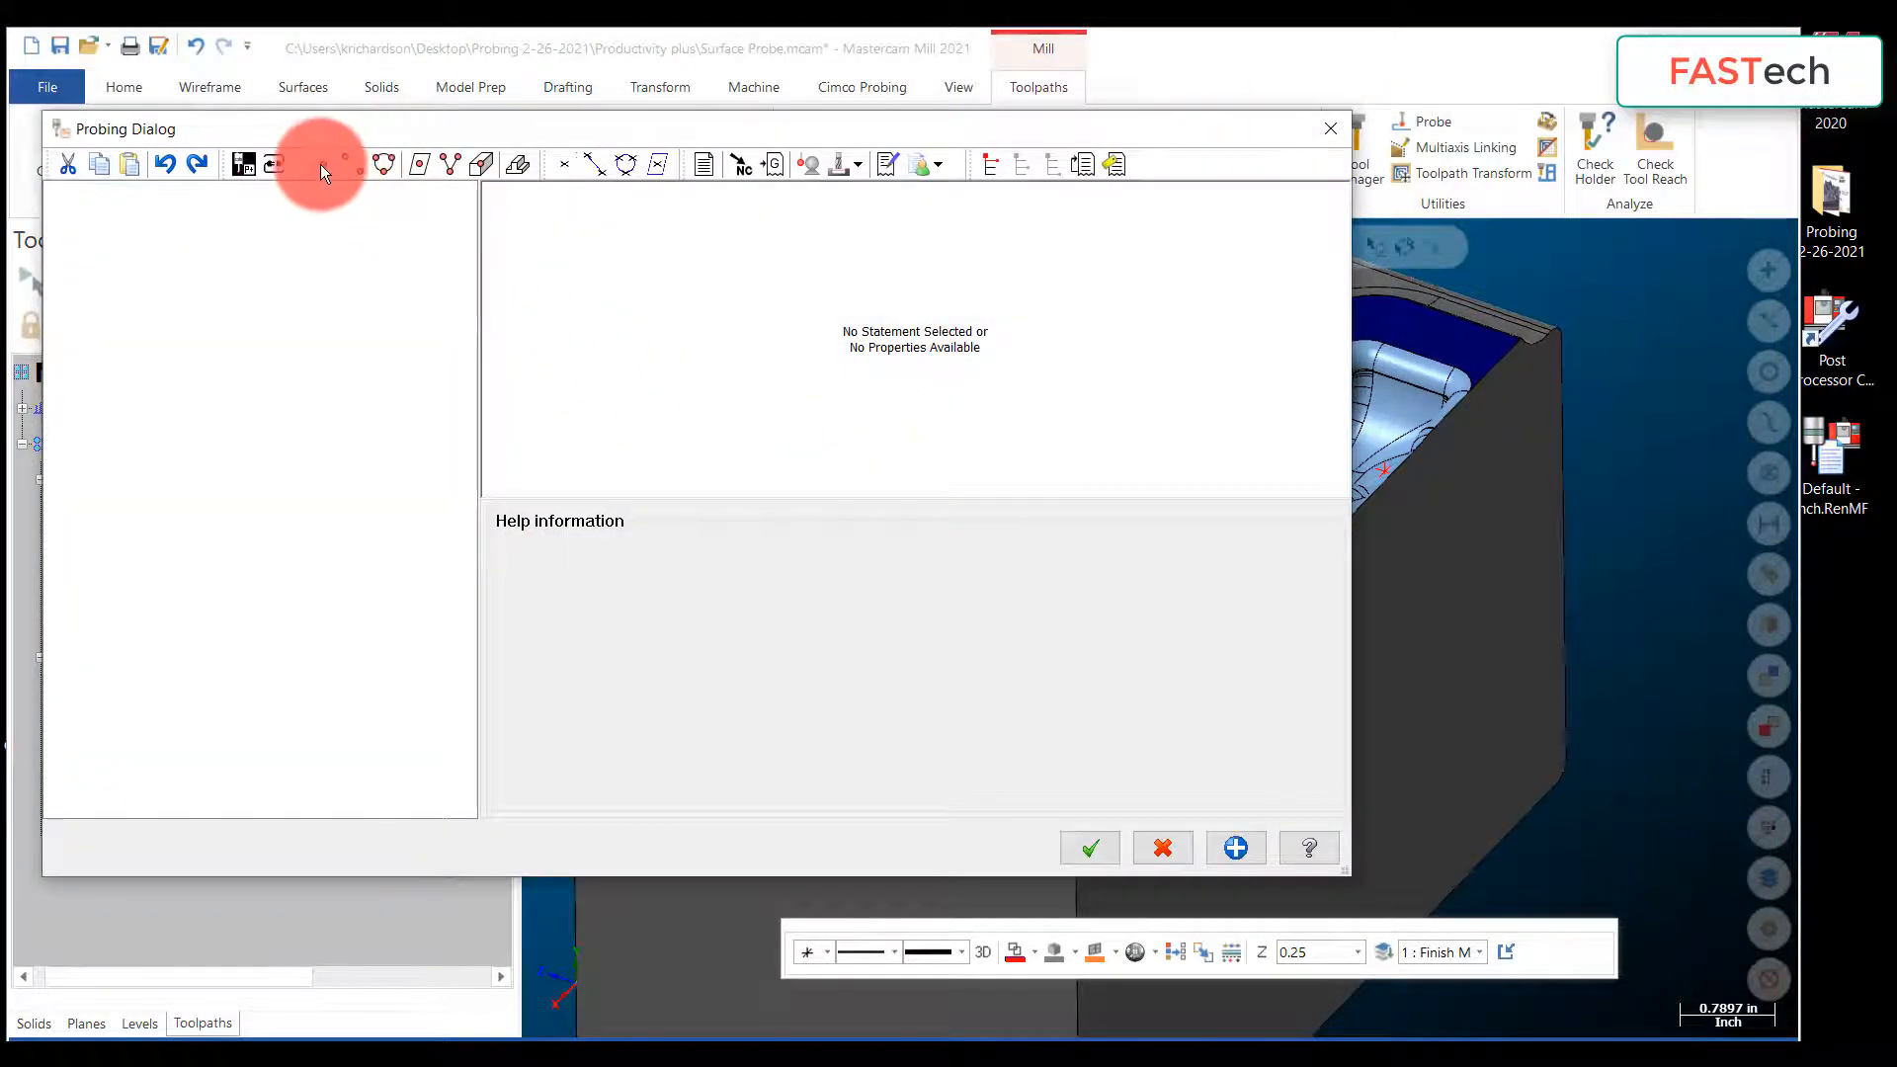
left_click(321, 164)
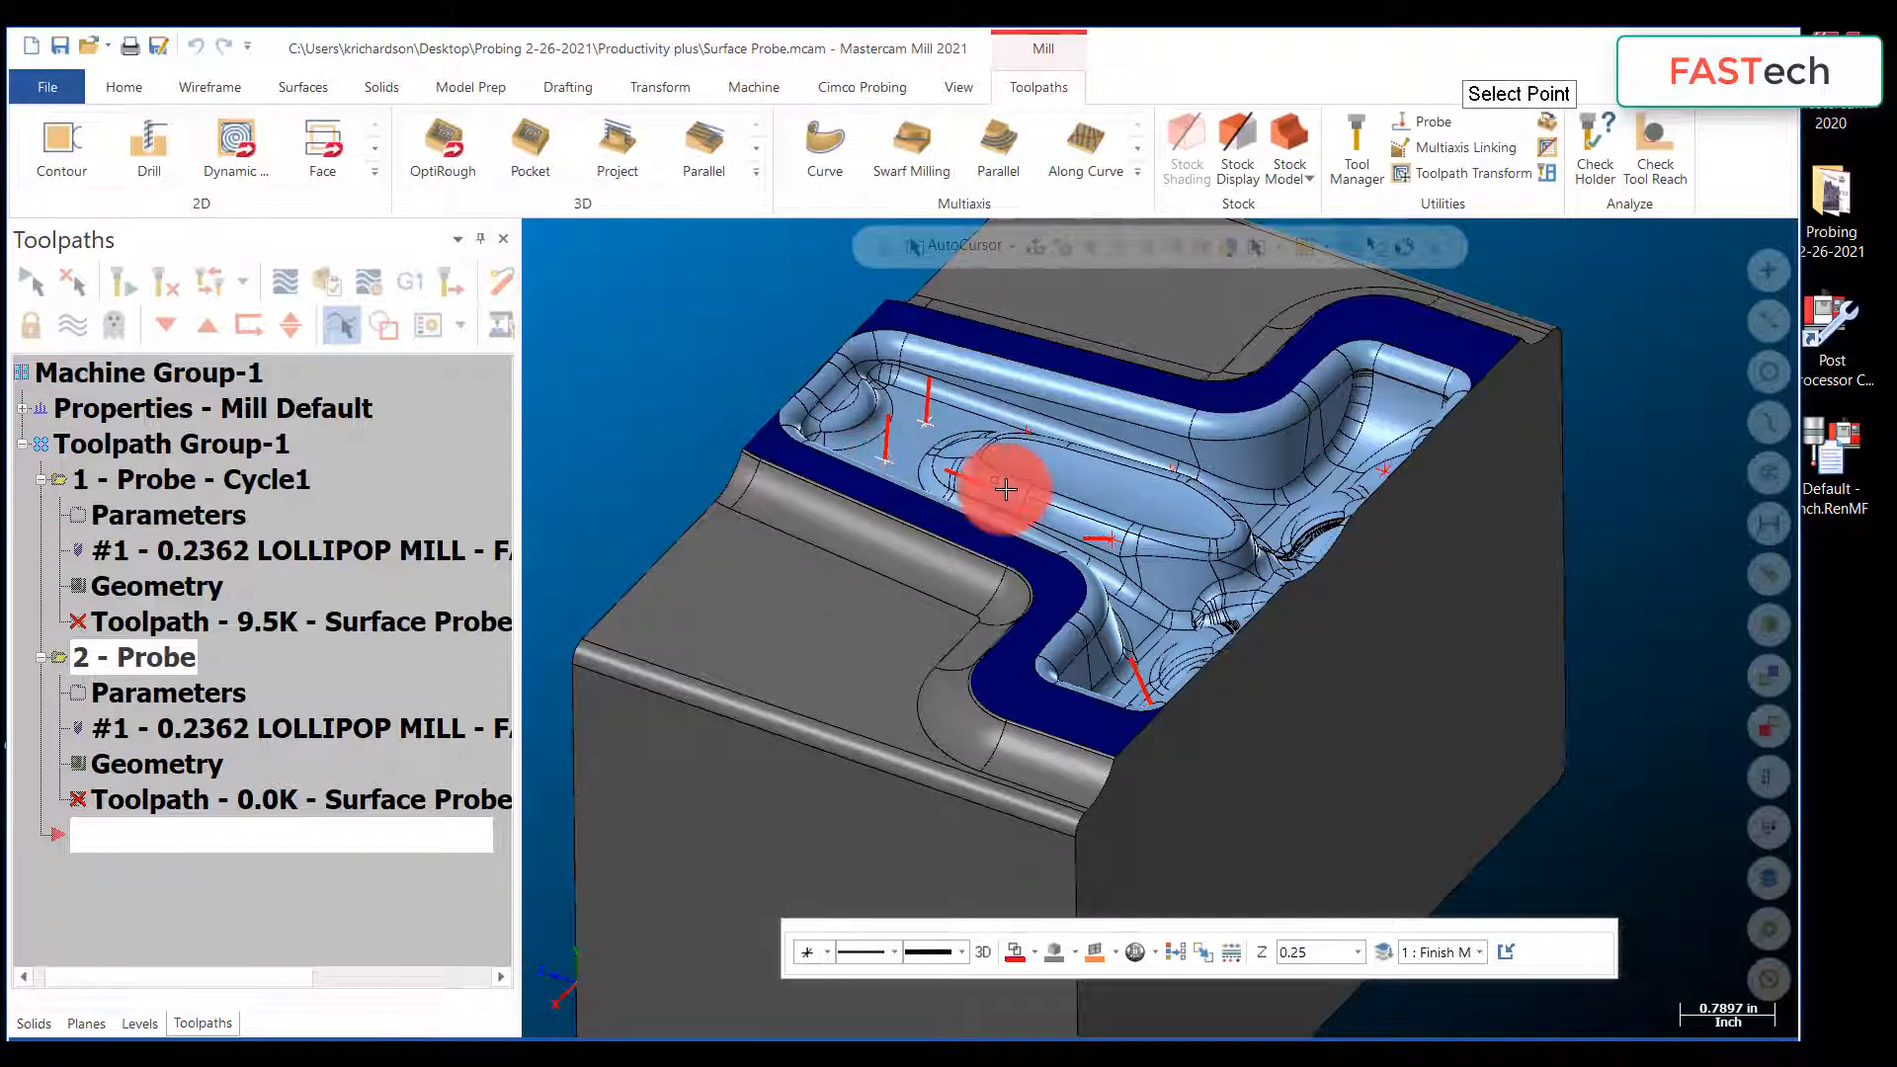
middle_click_drag(1112, 540, 1162, 762)
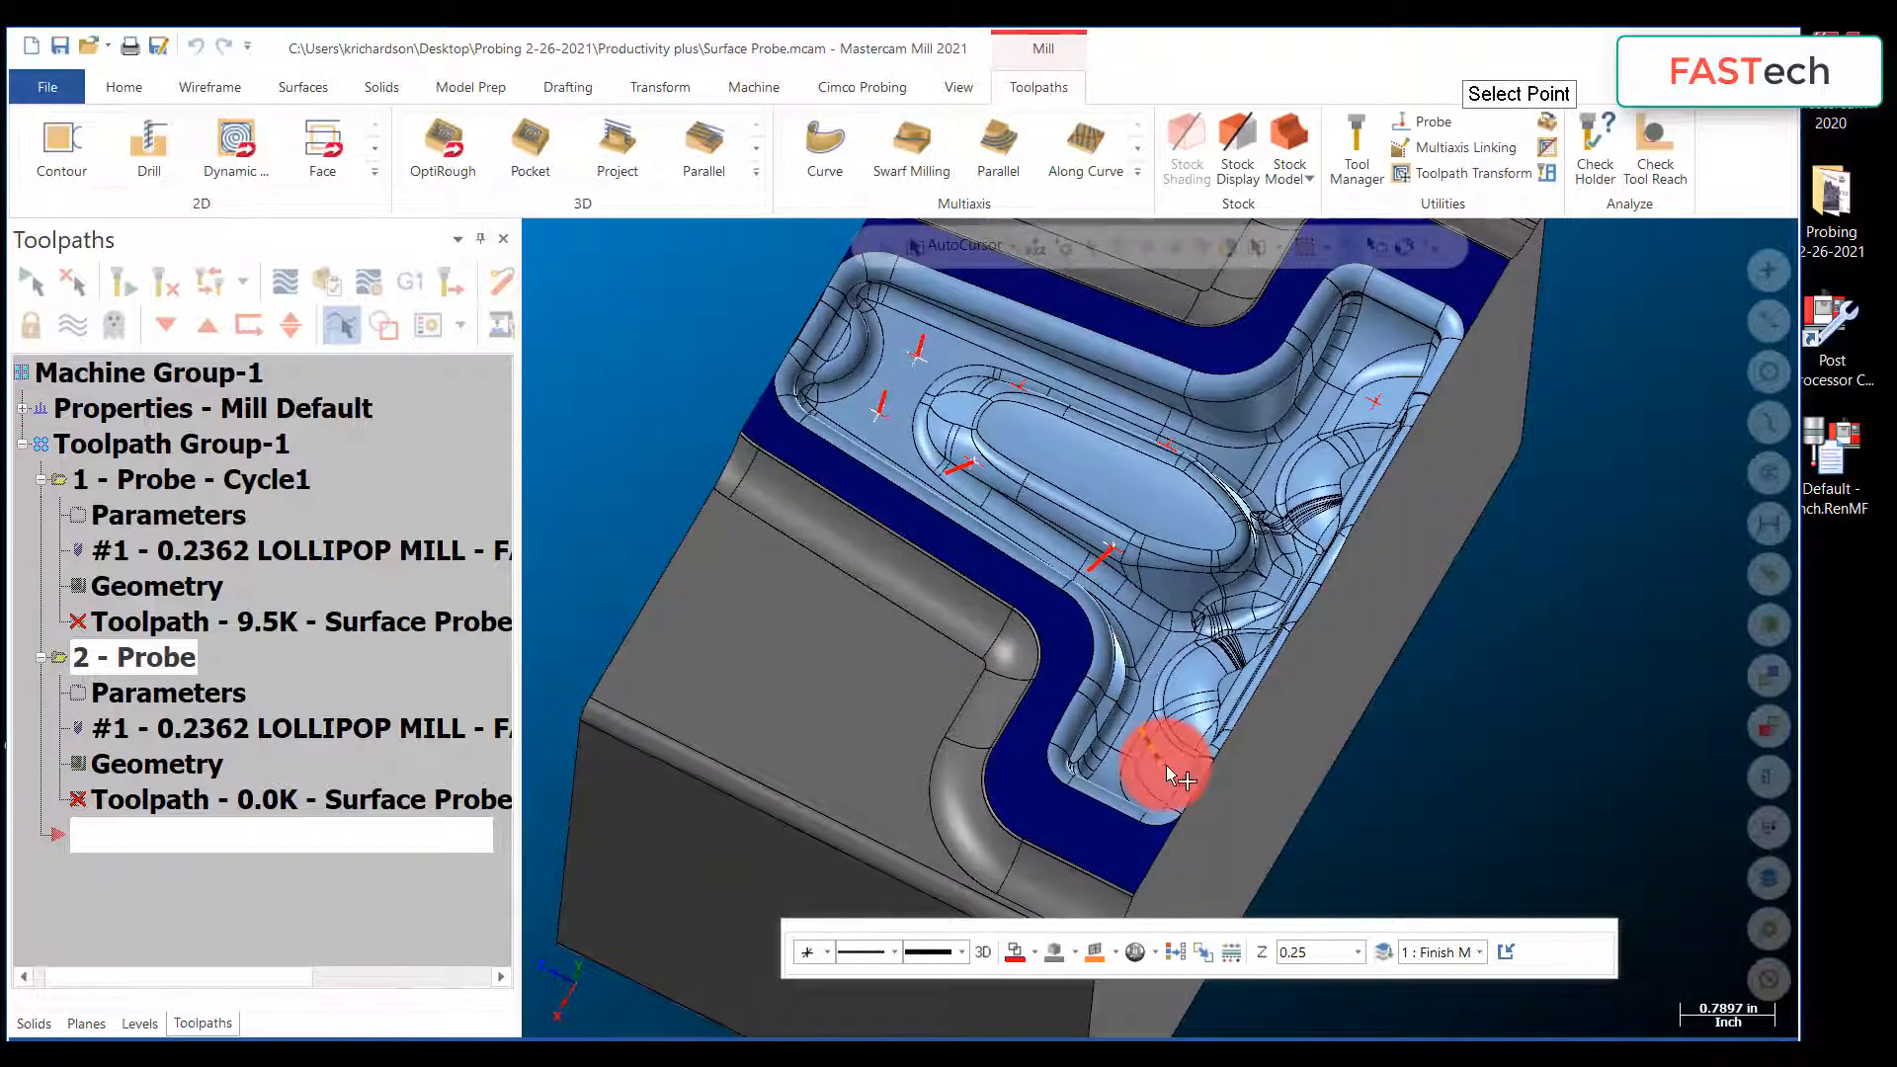
left_click(1209, 742)
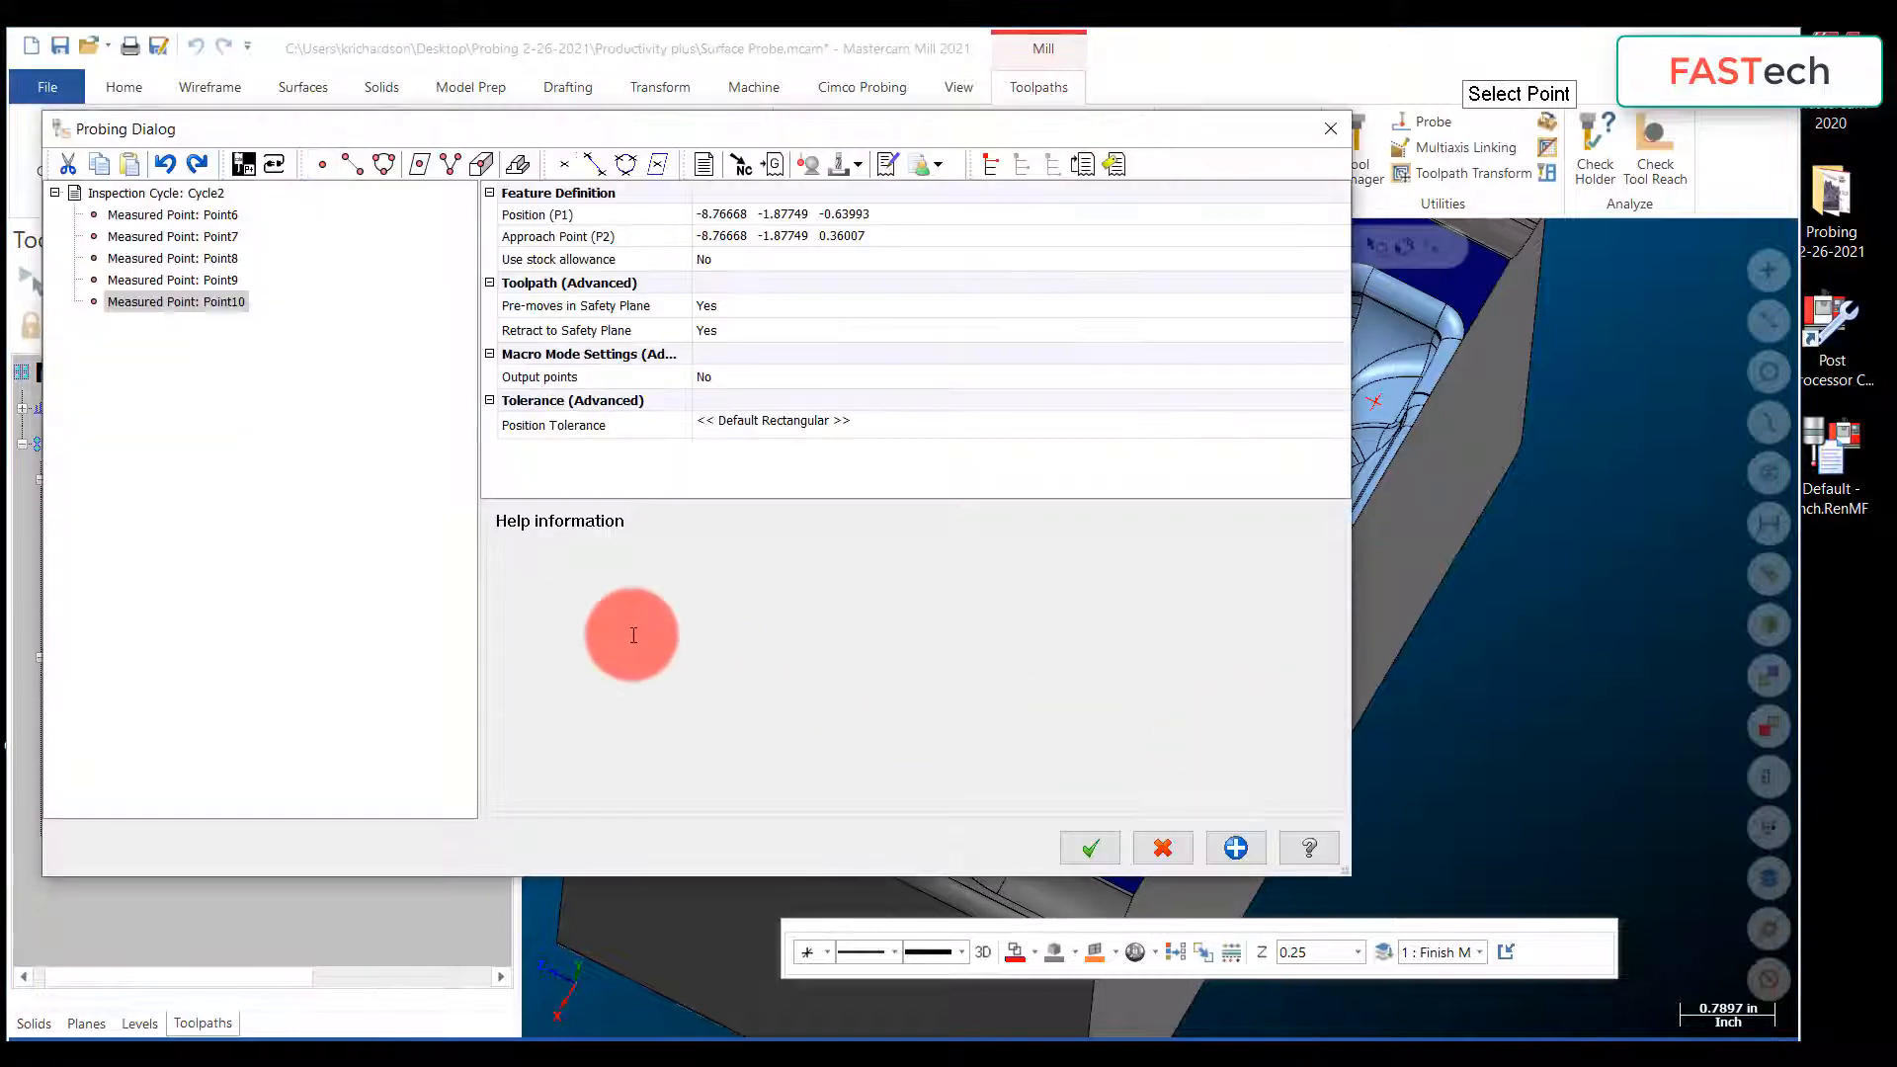
Step: Set the approach point of measured Point6 to the free end of its normal line, with the dialog moved clear of the part
left_click_drag(771, 132, 850, 300)
left_click_drag(902, 616, 473, 656)
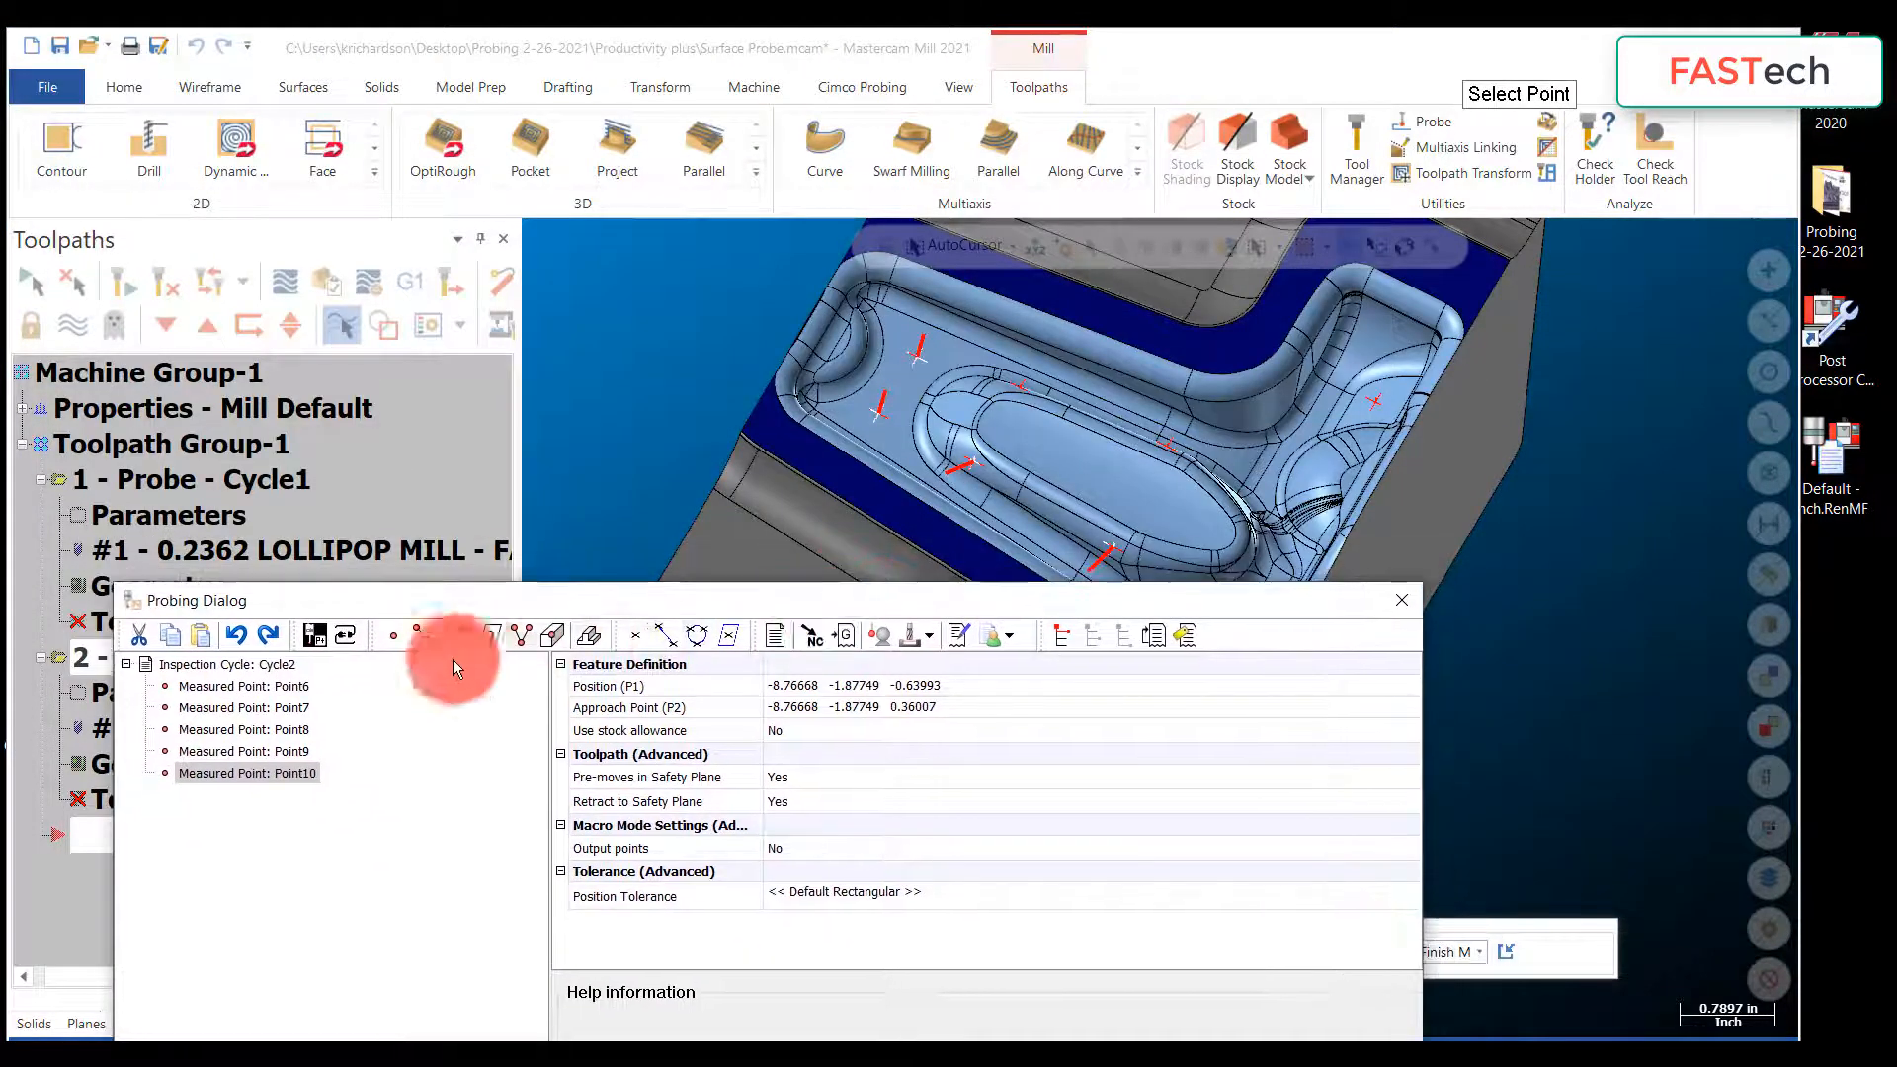
left_click(306, 688)
left_click(873, 405)
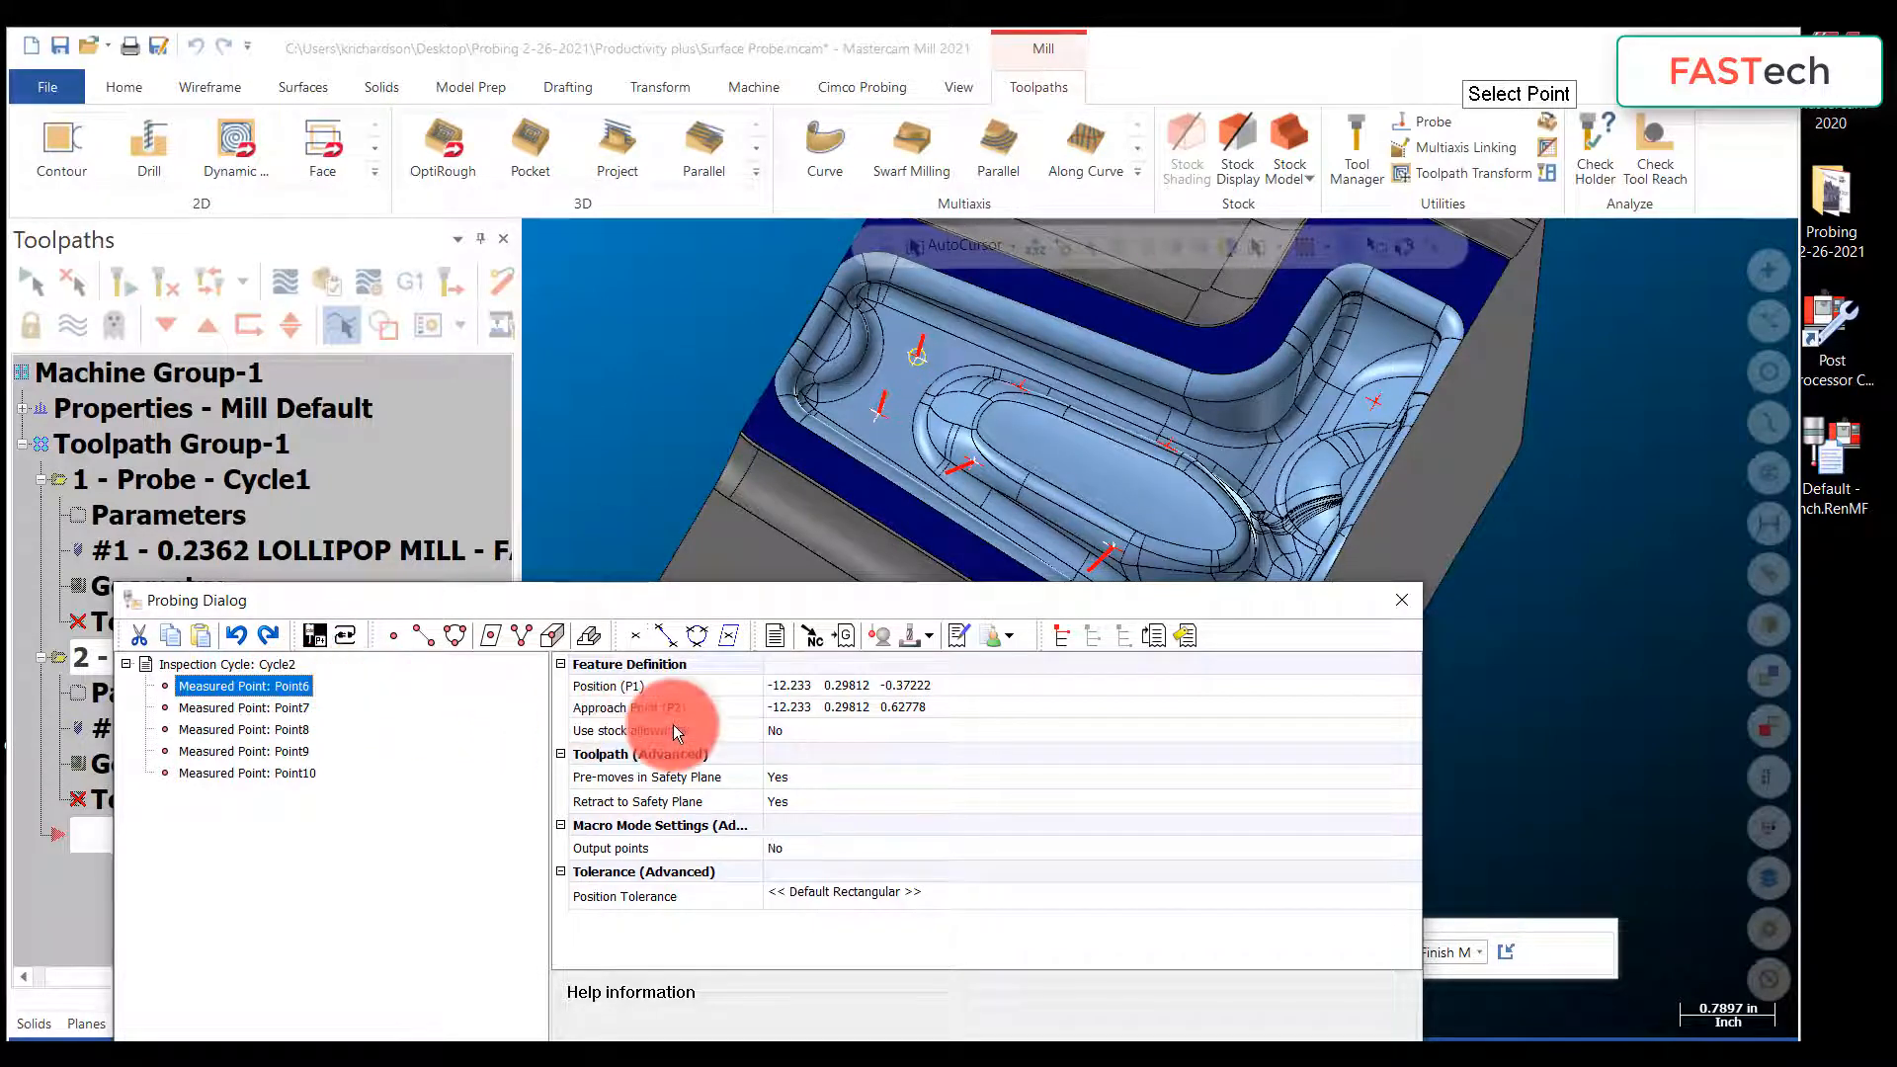
left_click(1030, 707)
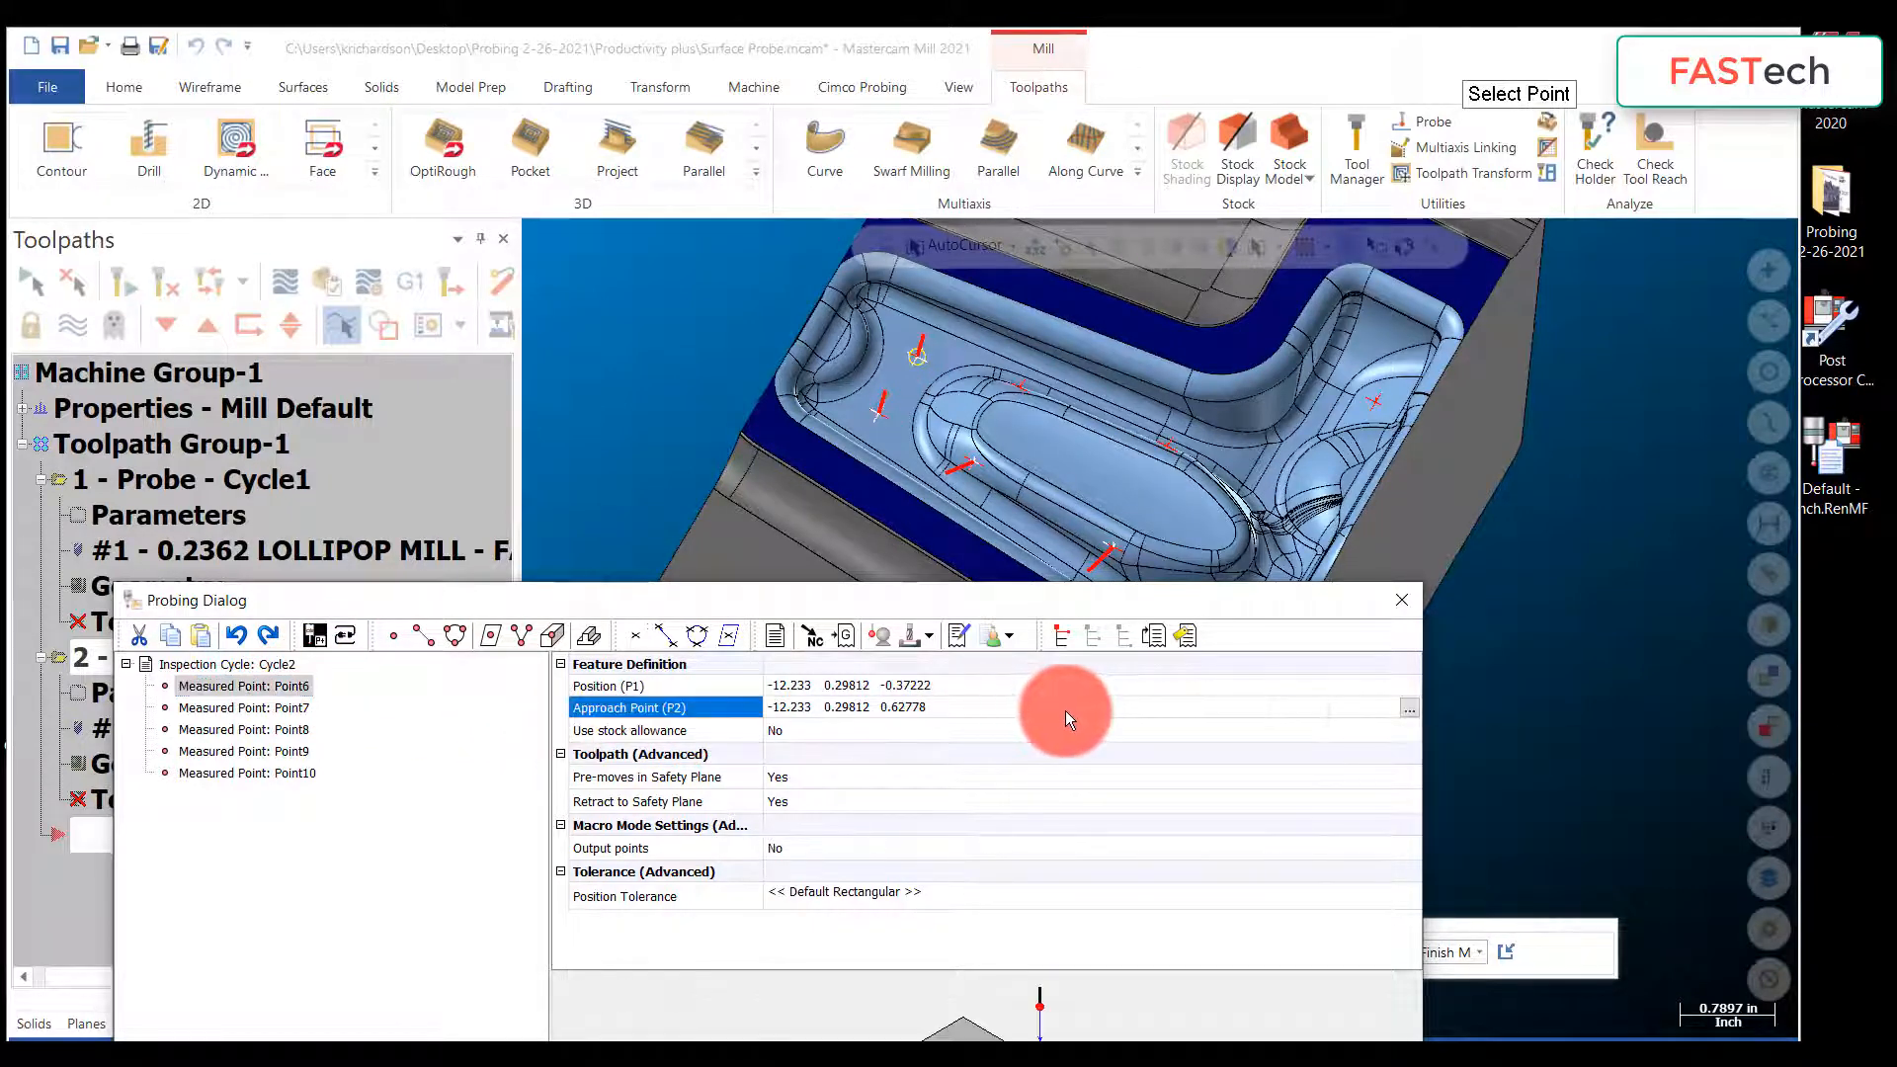
left_click(1403, 705)
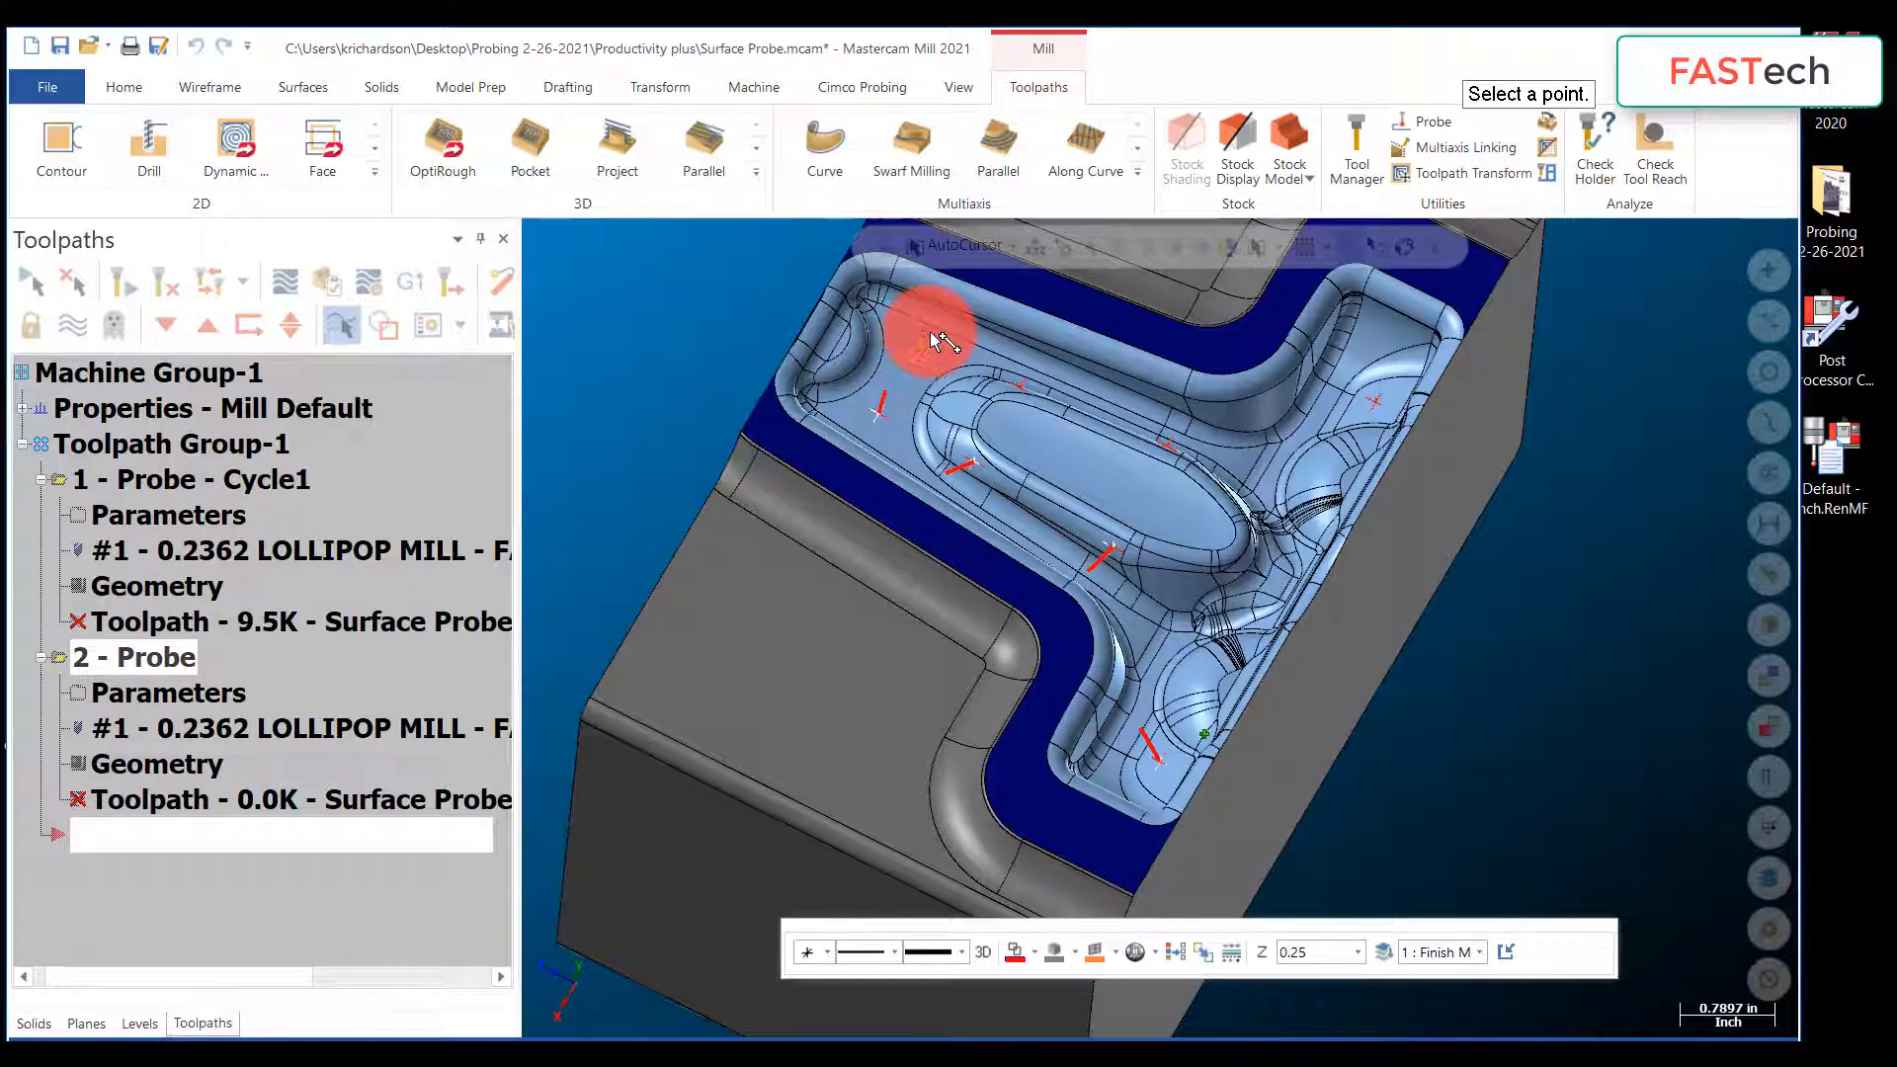
left_click(932, 336)
Step: Set the approach point of measured Point7 to the free end of its normal line
left_click(272, 708)
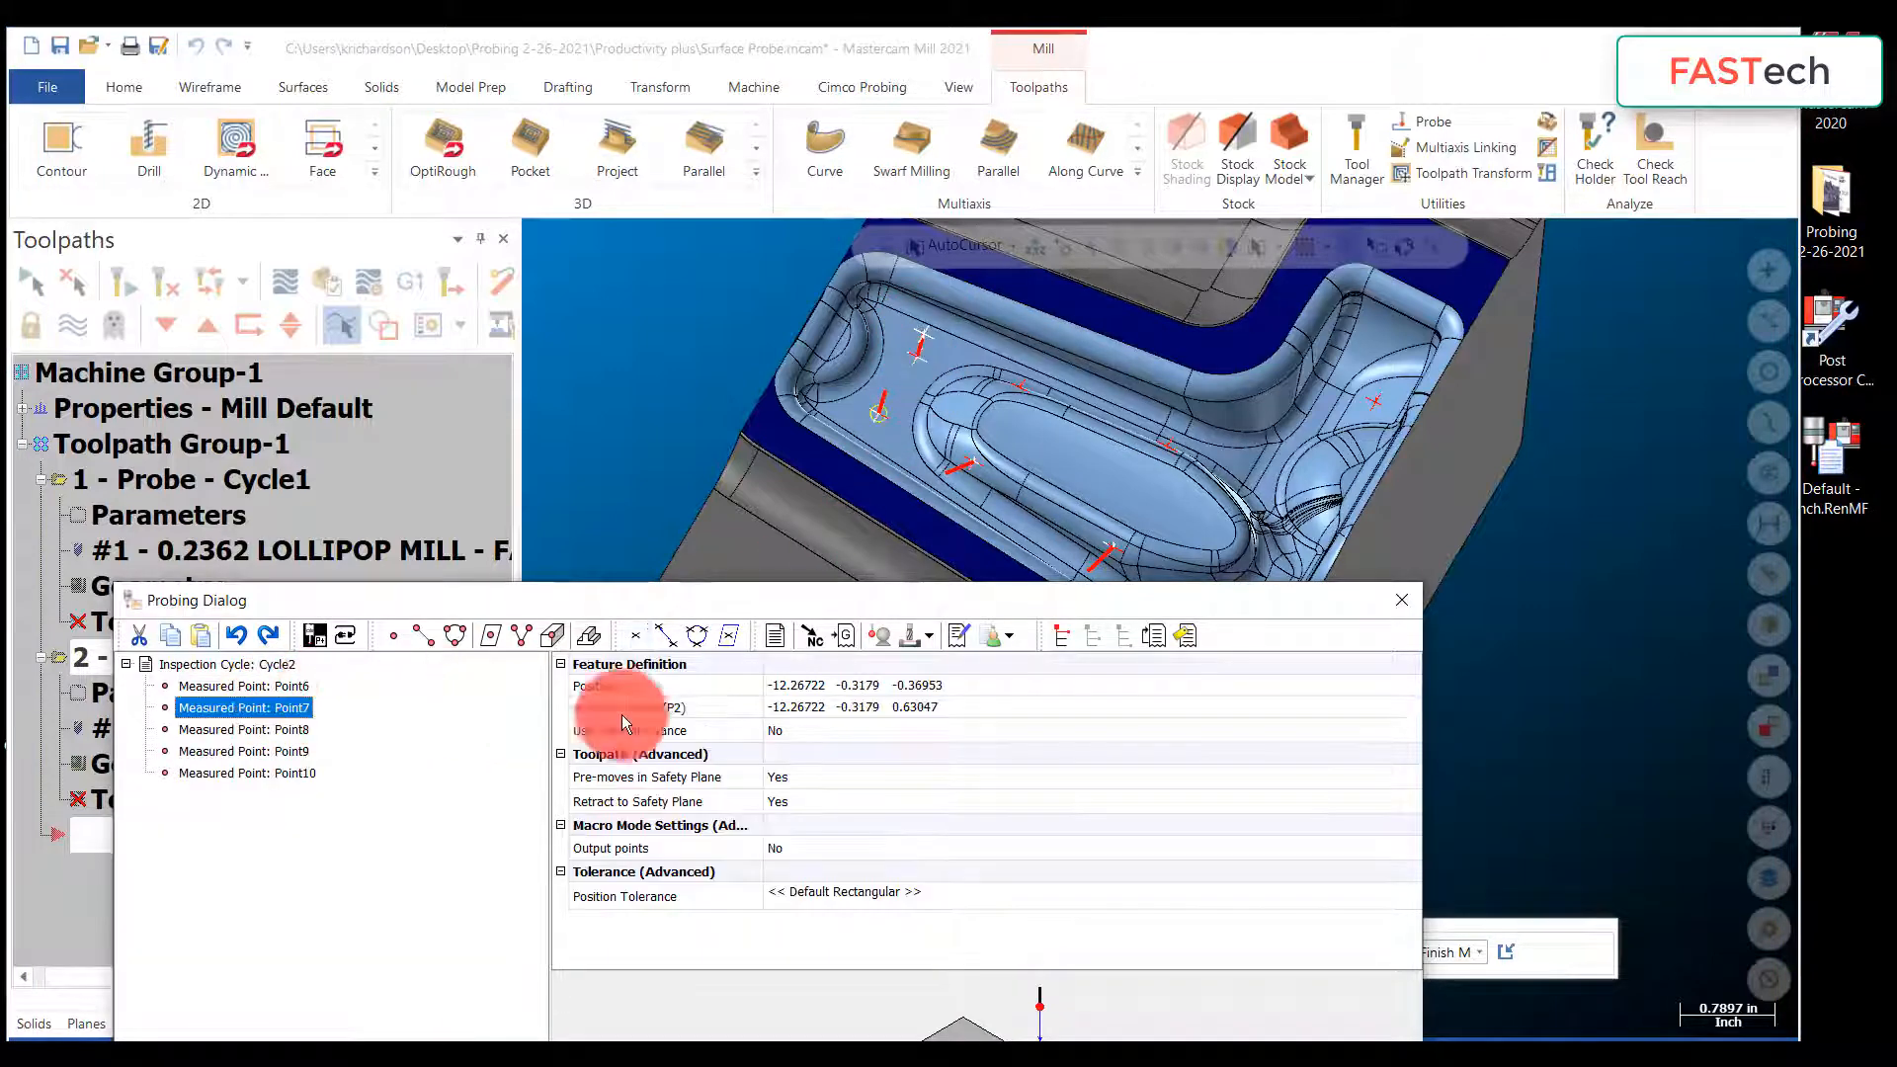
left_click(1233, 706)
left_click(1408, 703)
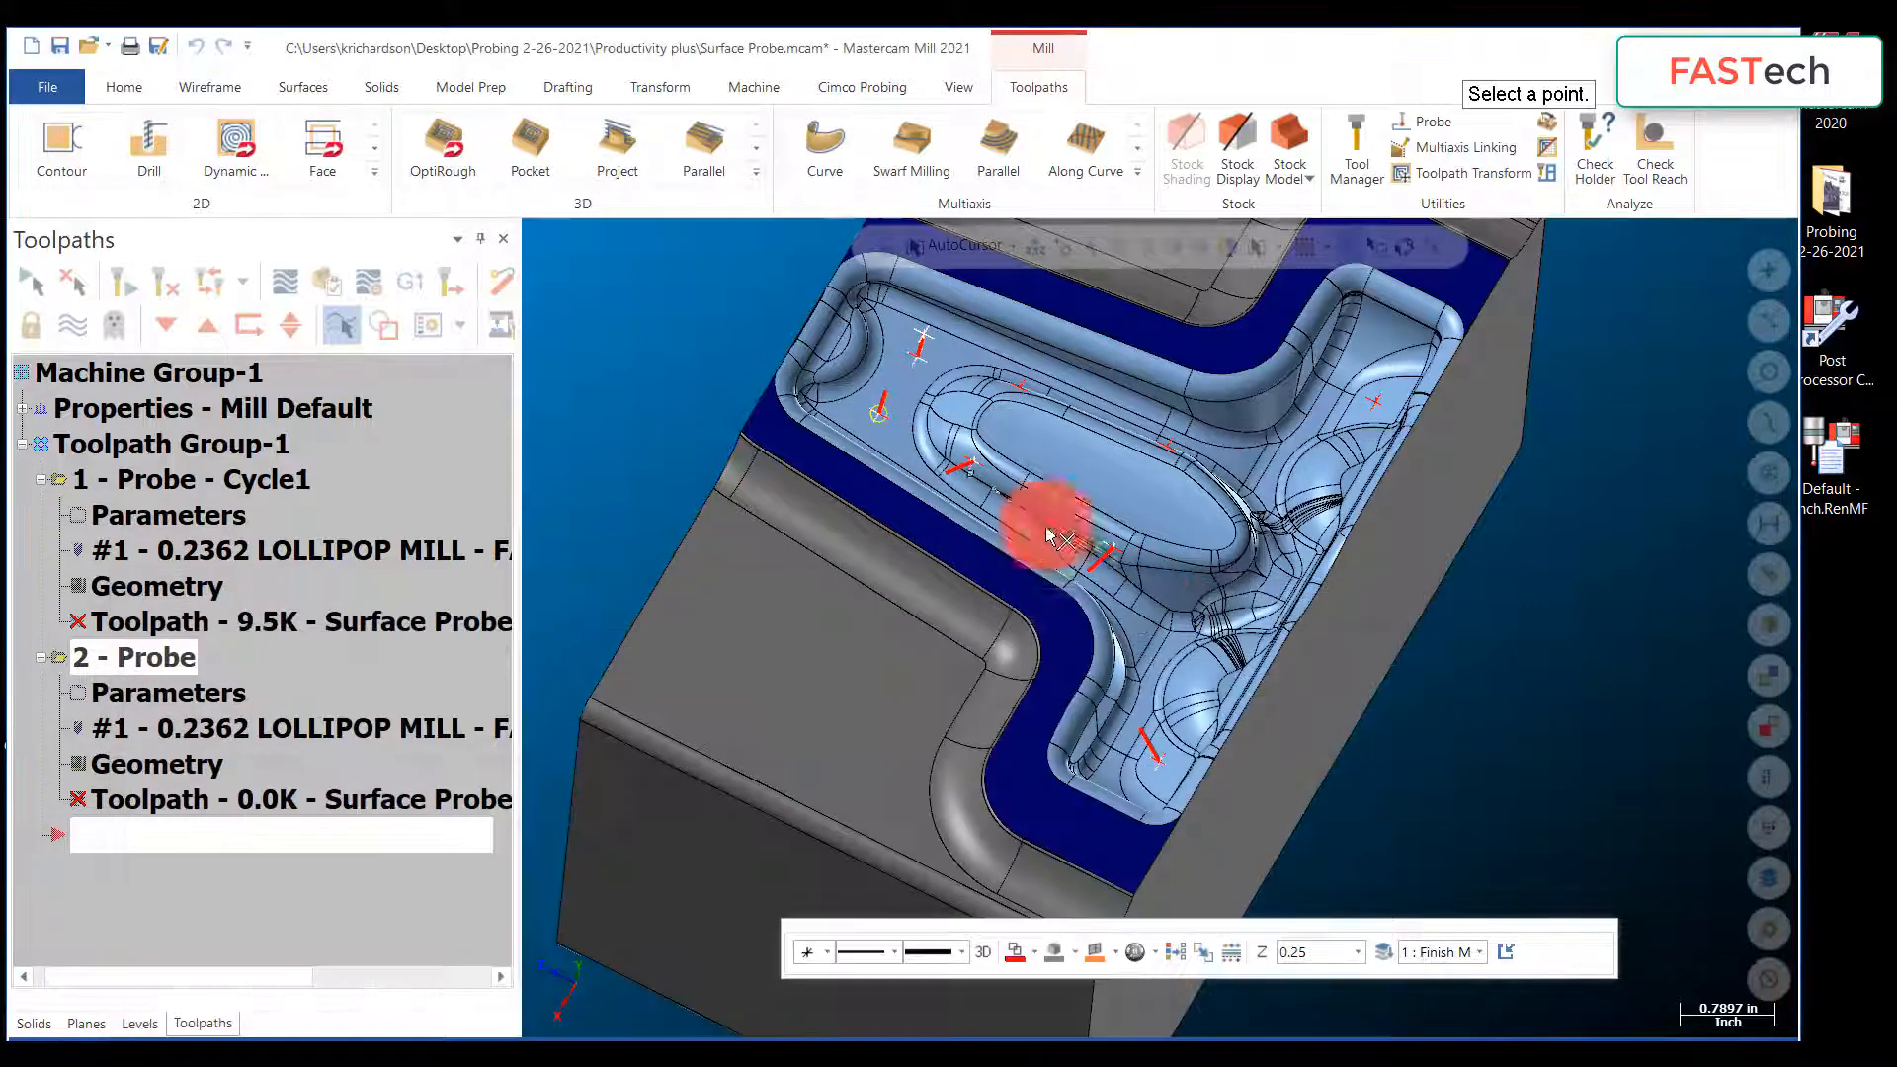
left_click(884, 395)
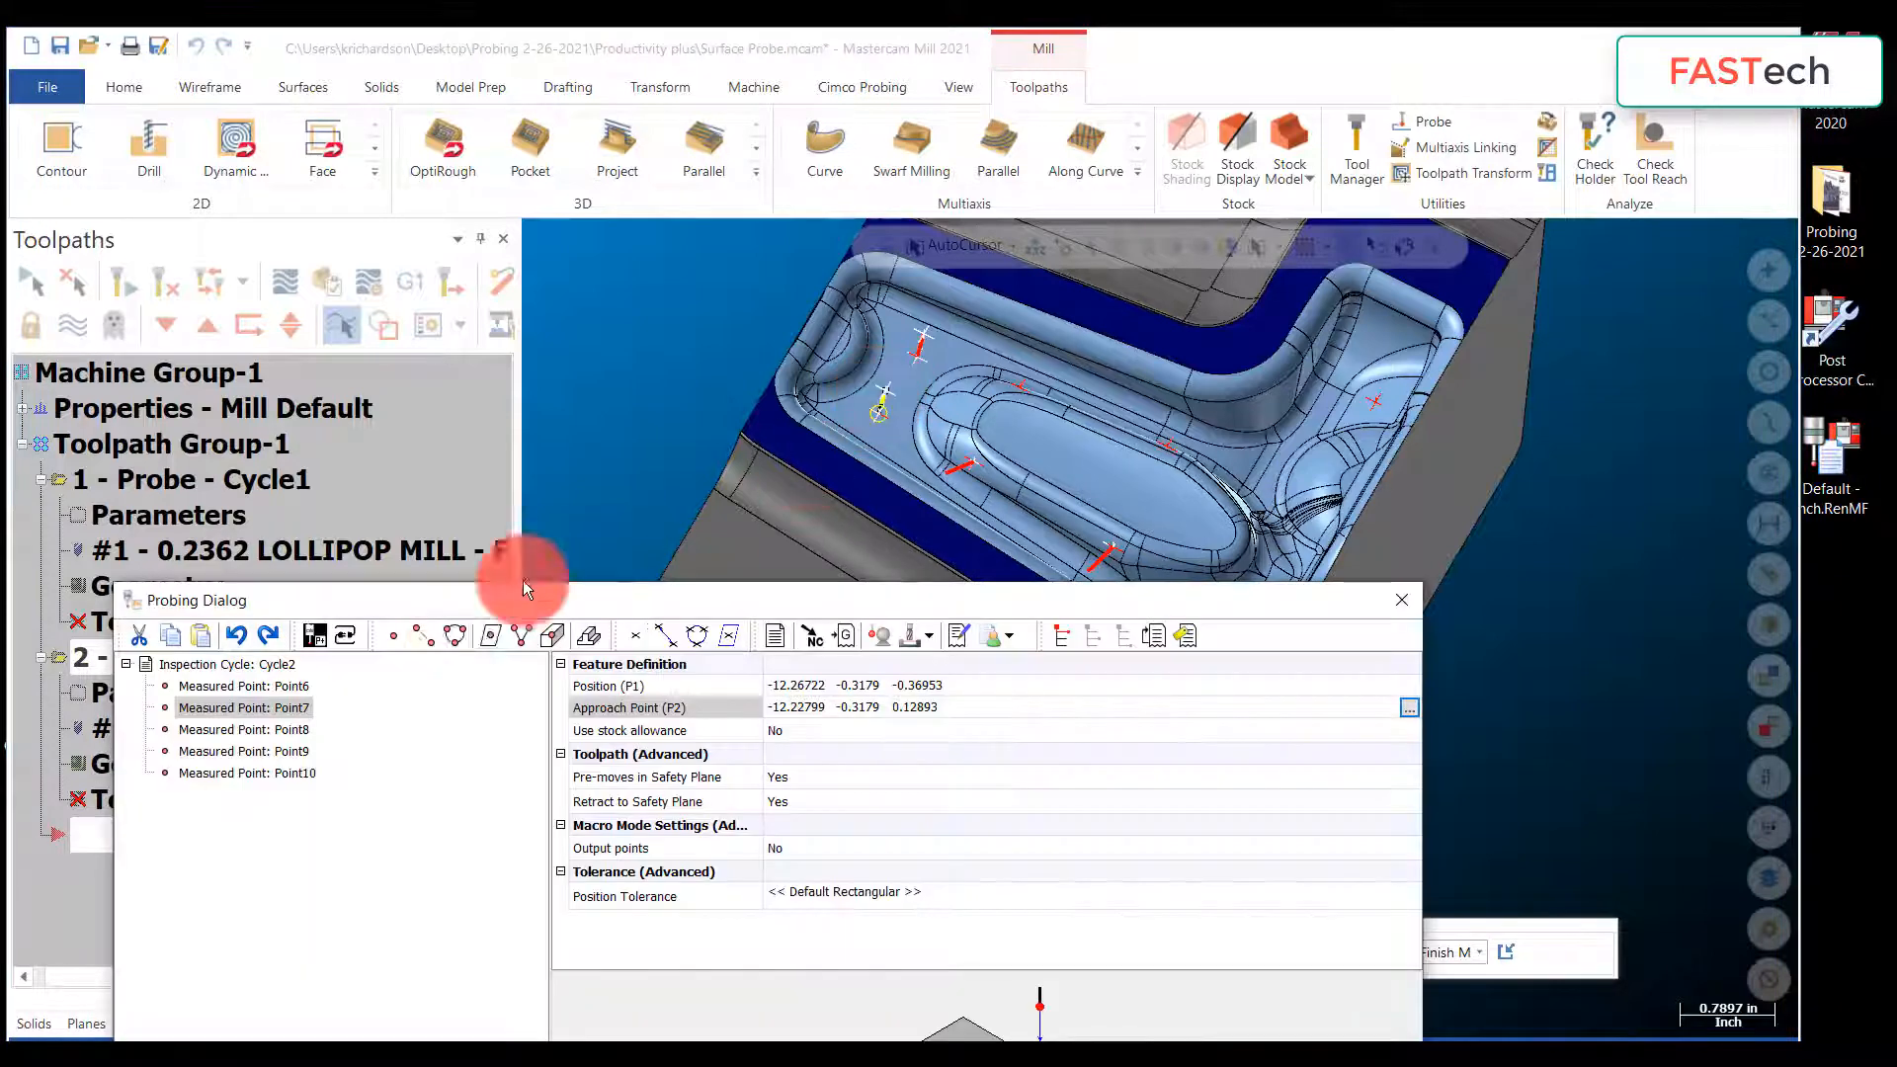
Step: Set the approach point of measured Point8 to the free end of the normal line on the island's side wall
left_click(281, 731)
left_click(846, 711)
left_click(1409, 707)
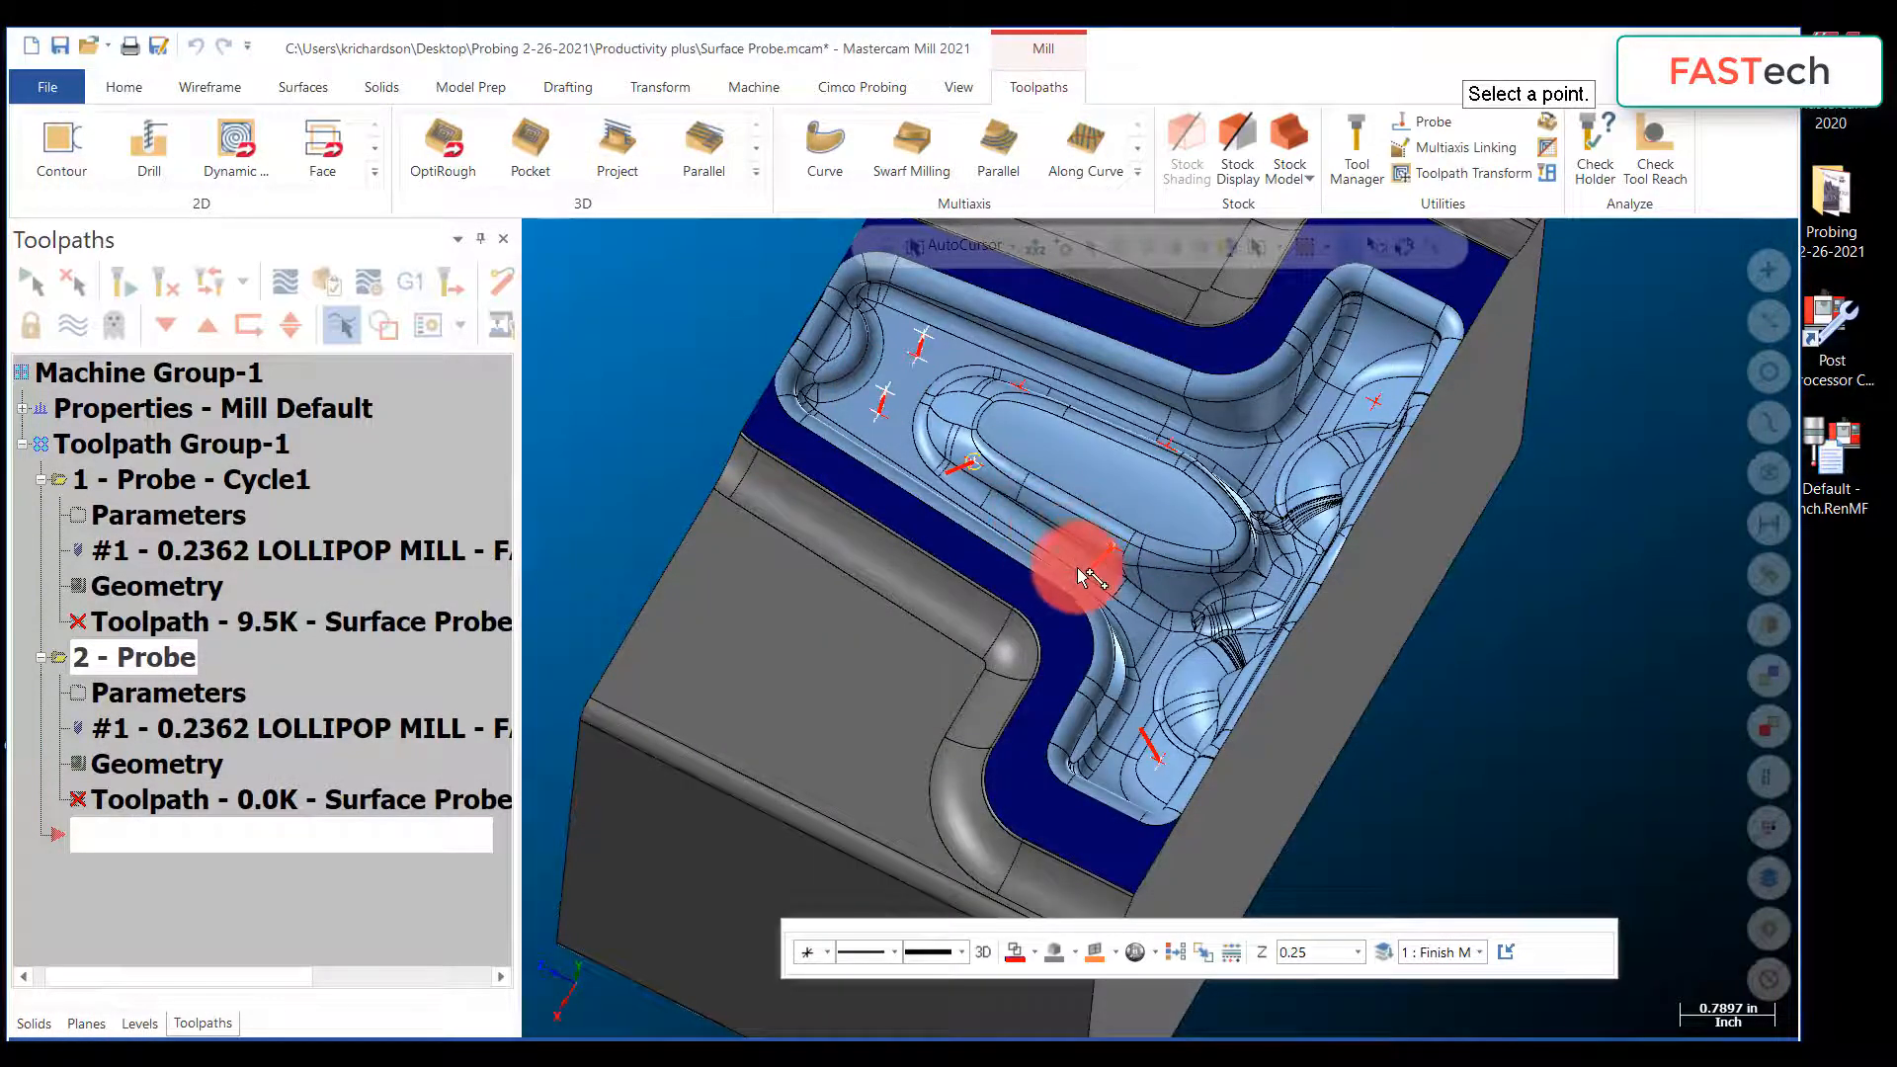
middle_click_drag(1093, 529, 966, 494)
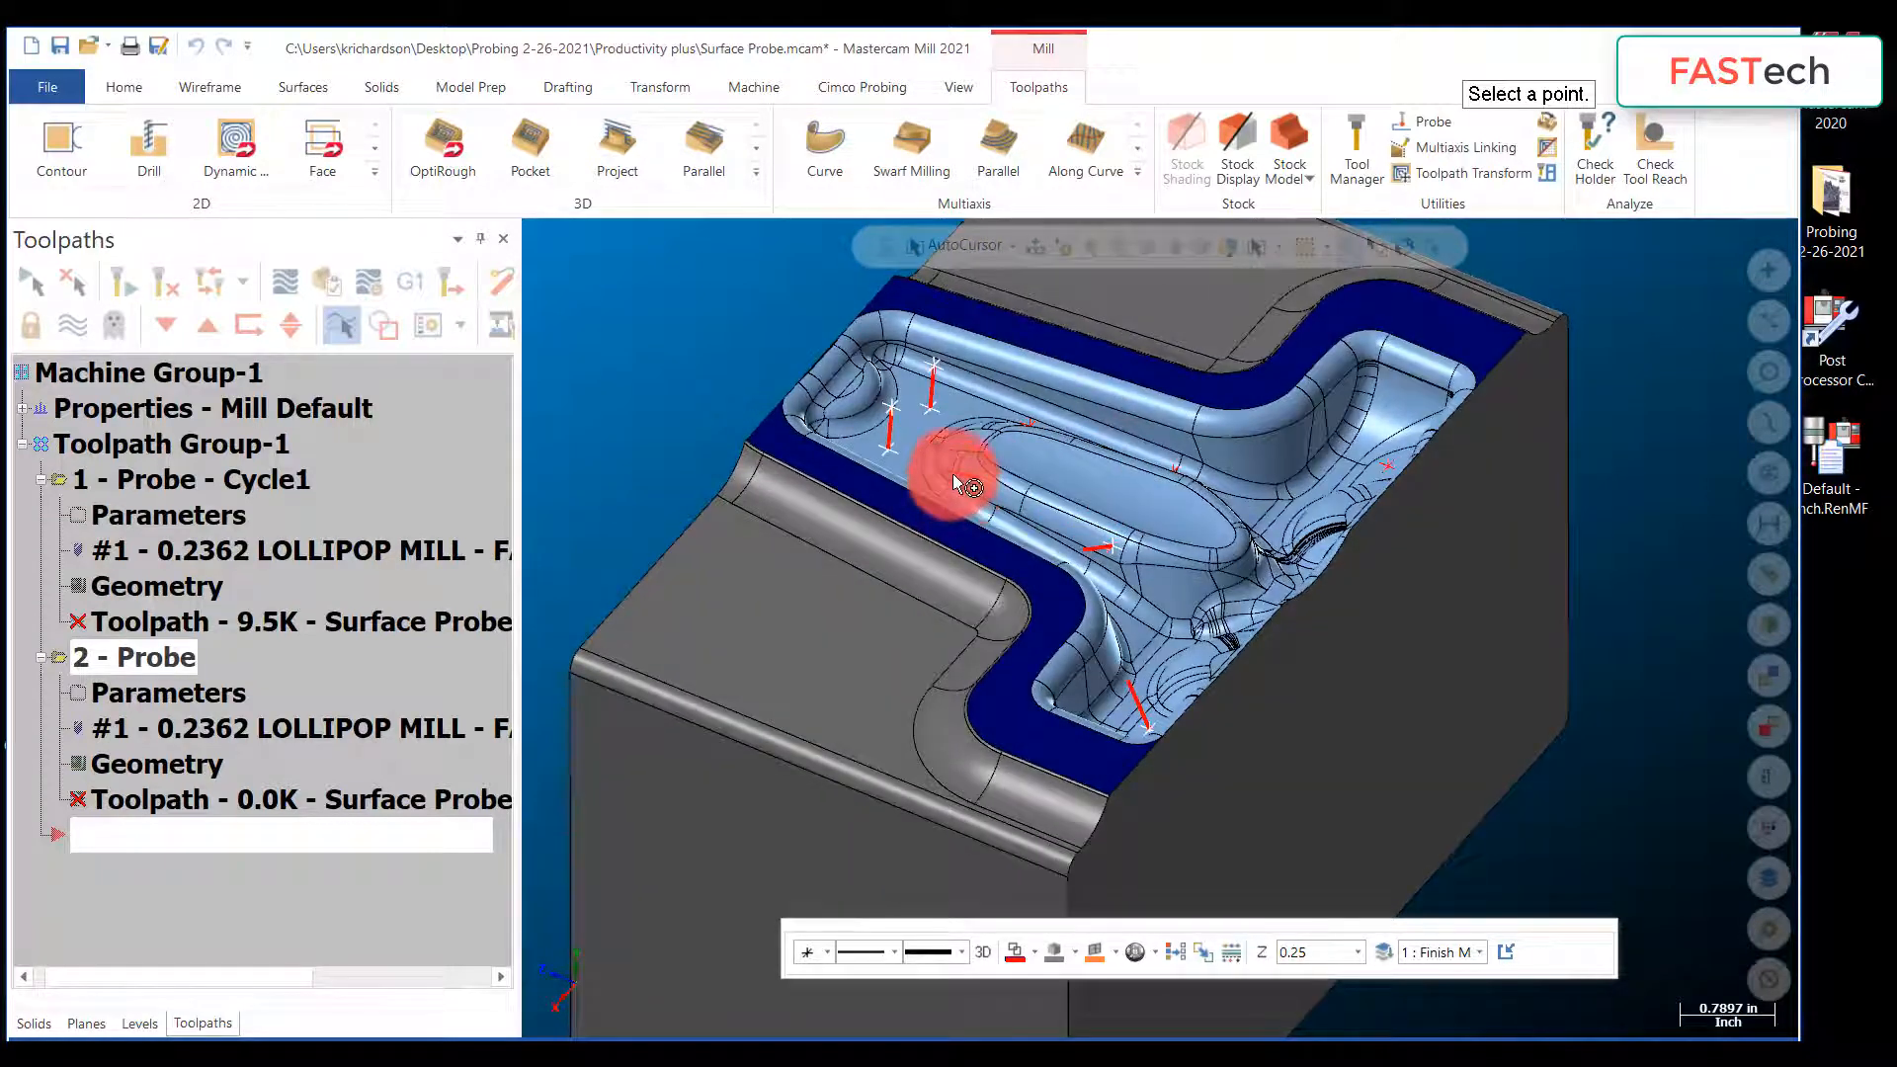
left_click(947, 472)
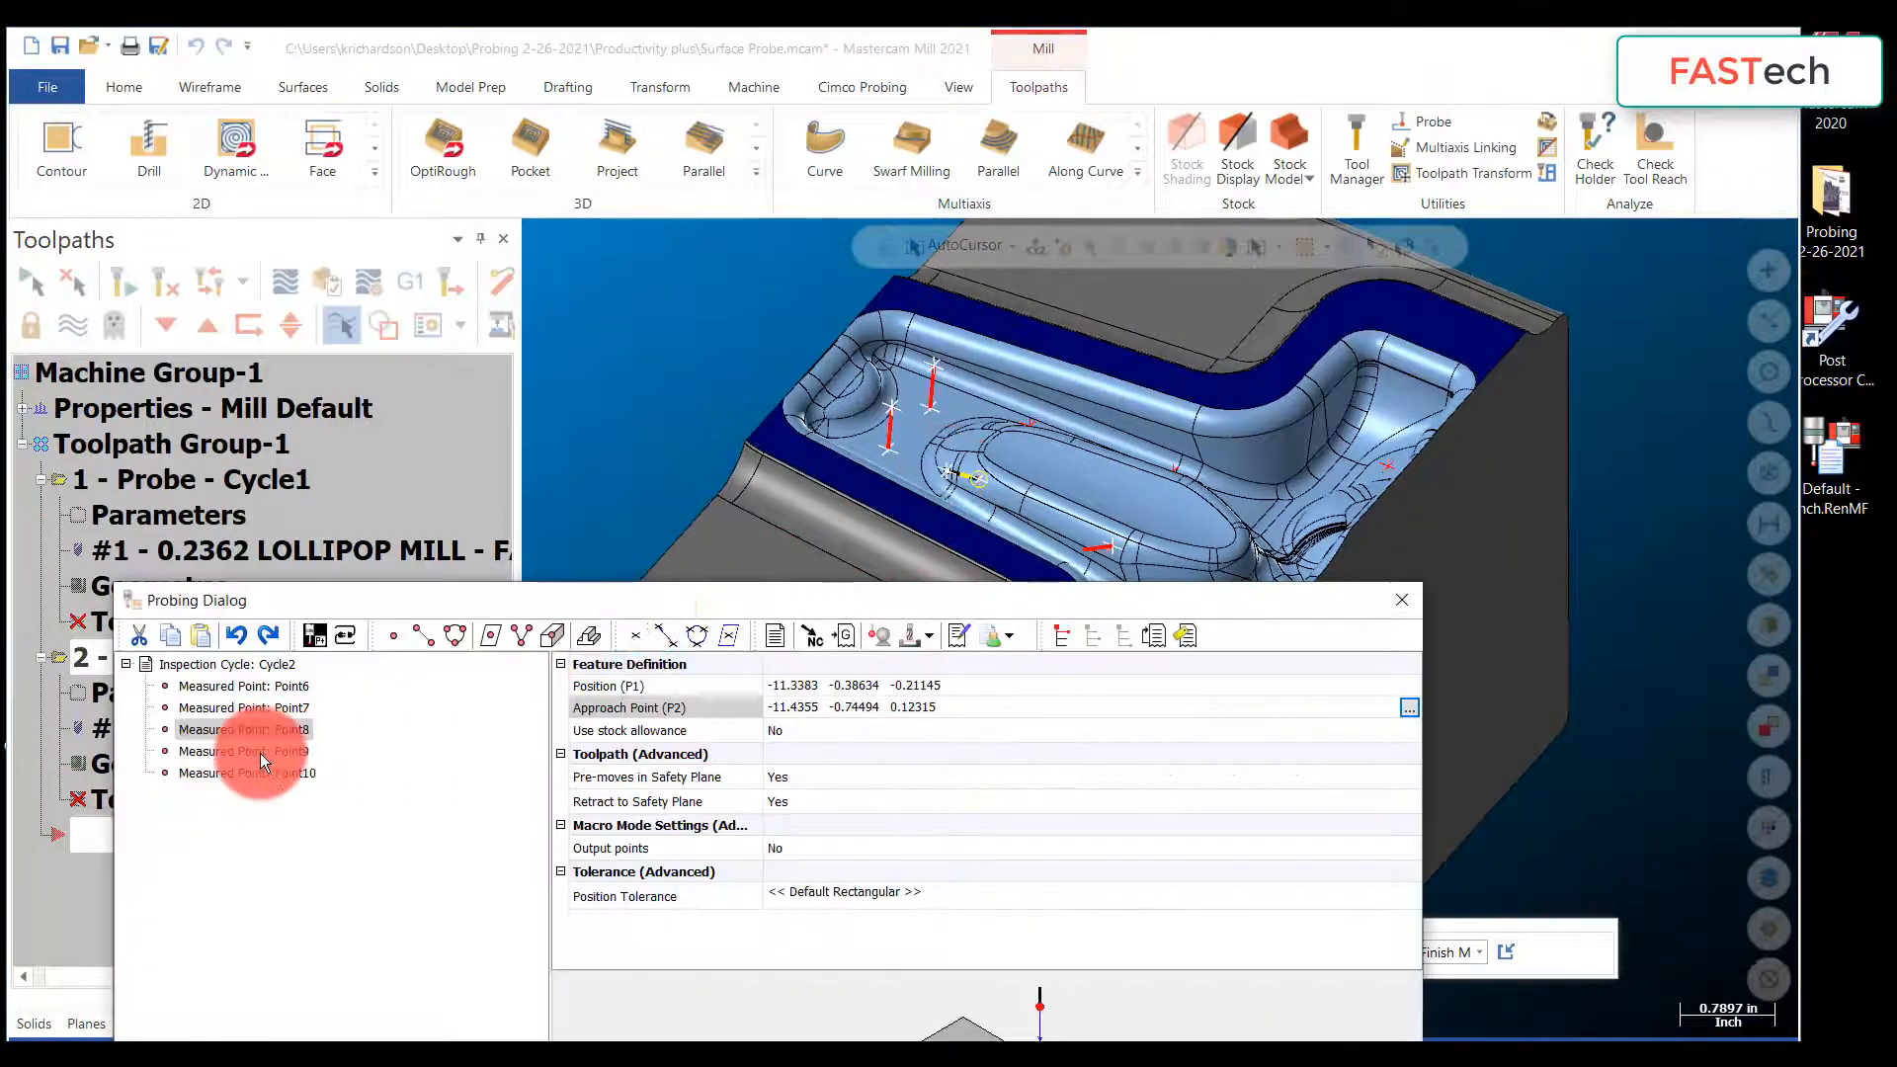
Step: Set the approach point of measured Point9 to the free end of its normal line
left_click(258, 751)
left_click(826, 705)
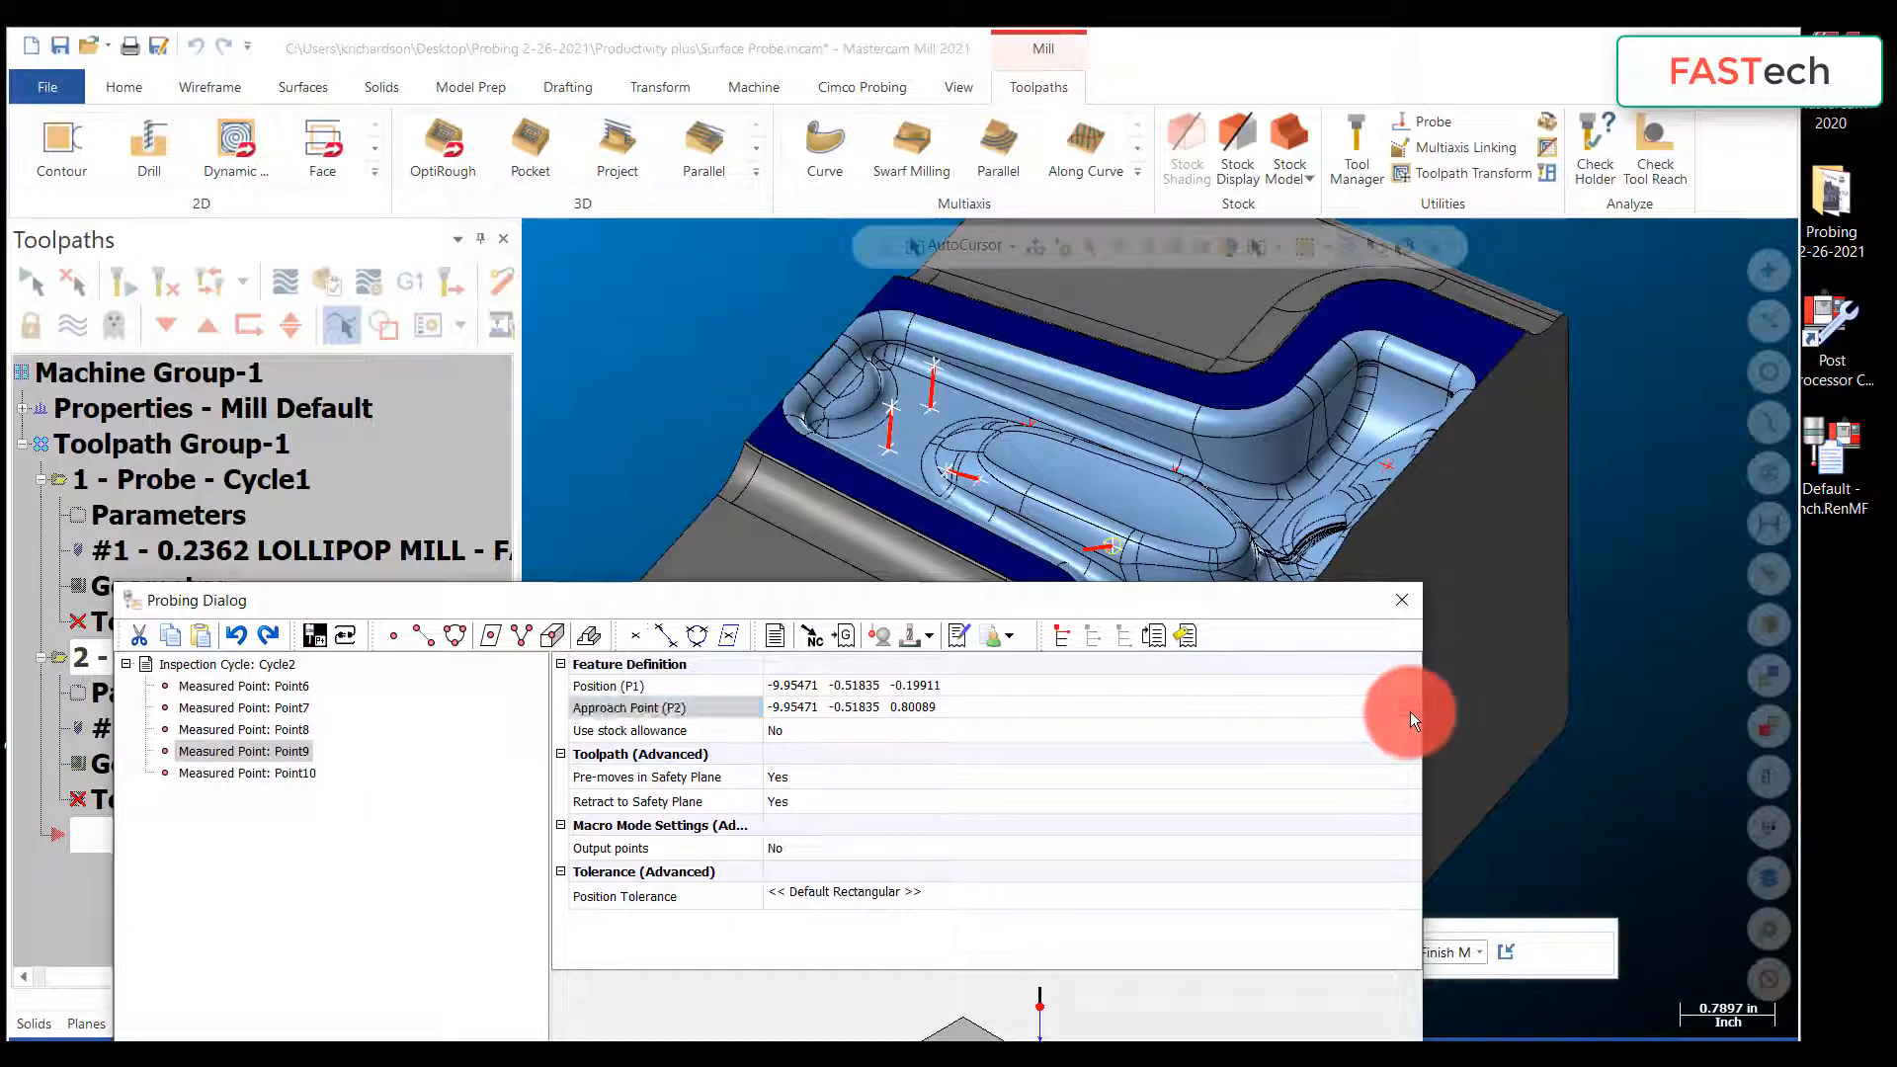
left_click(1411, 707)
left_click(1093, 559)
left_click(175, 750)
Step: Set the approach point of measured Point10 to the free end of its normal line, with the dialog moved clear
left_click(215, 772)
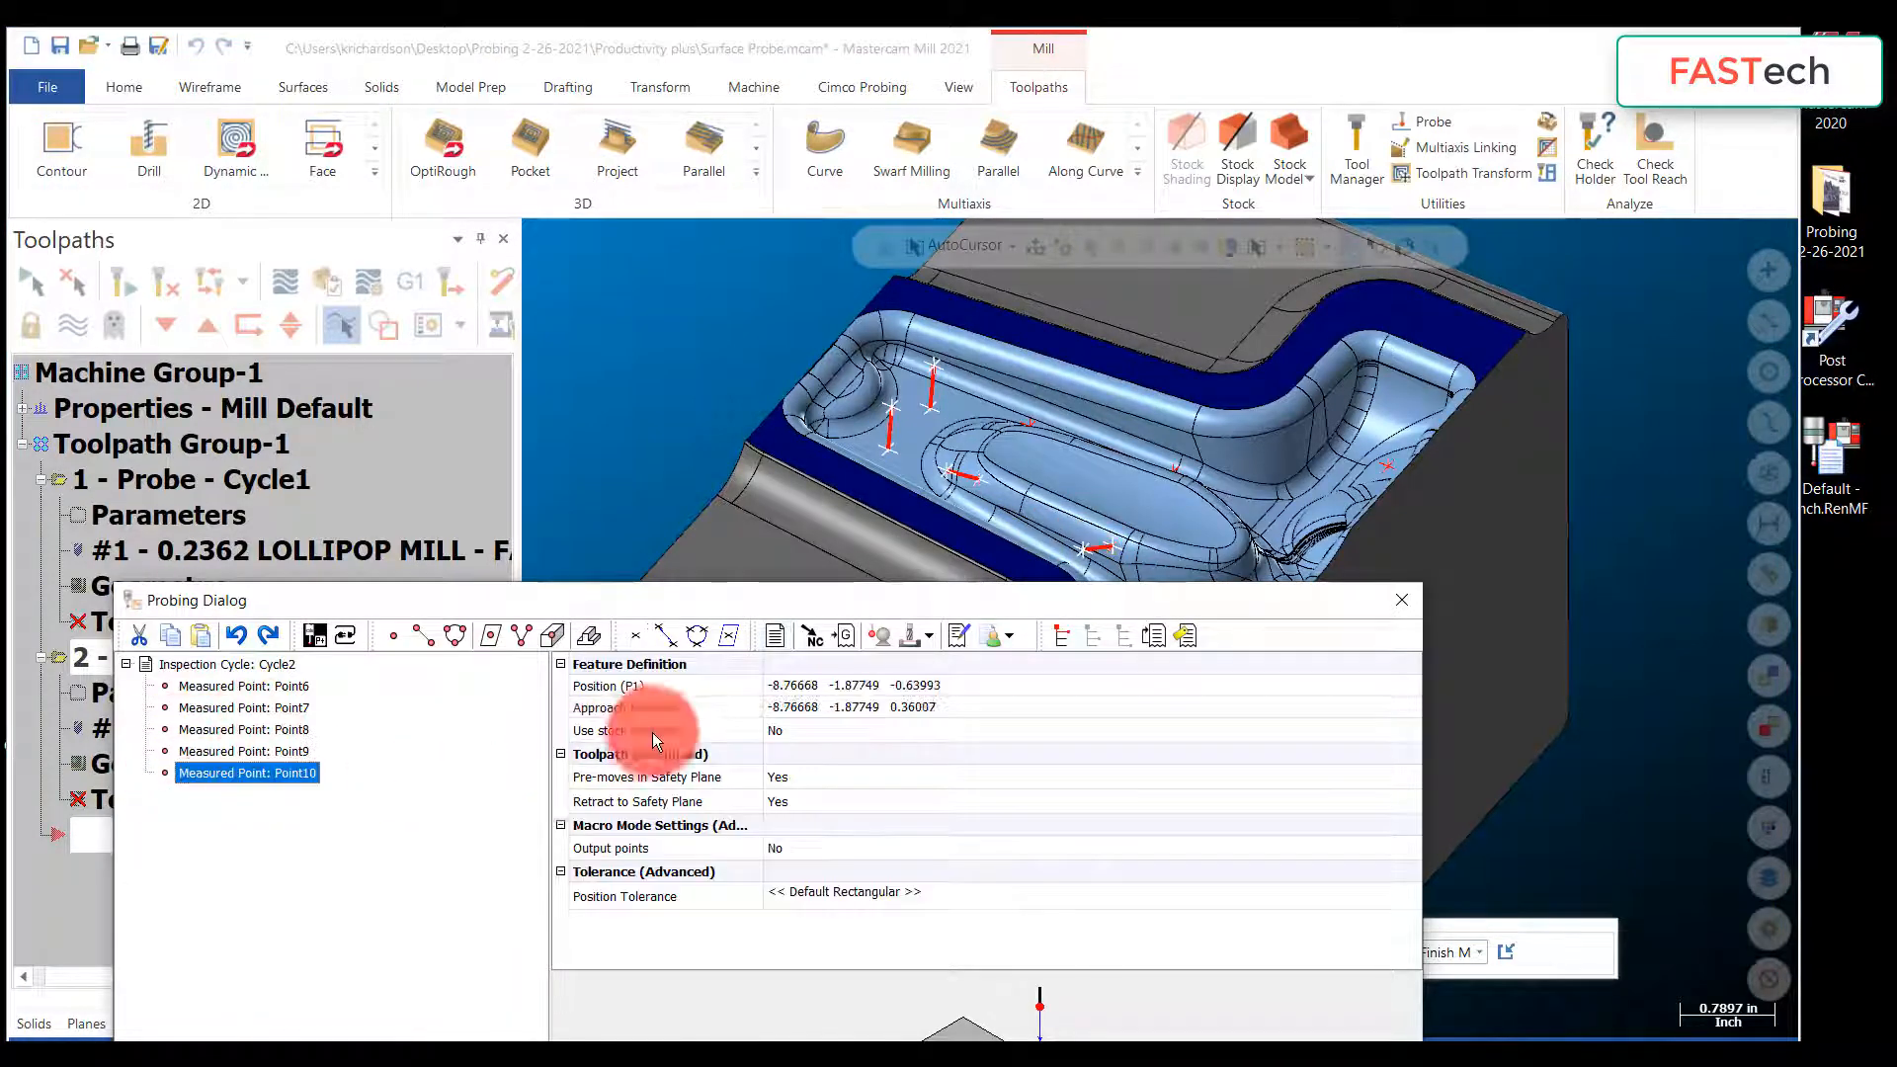
left_click(780, 706)
left_click(1408, 707)
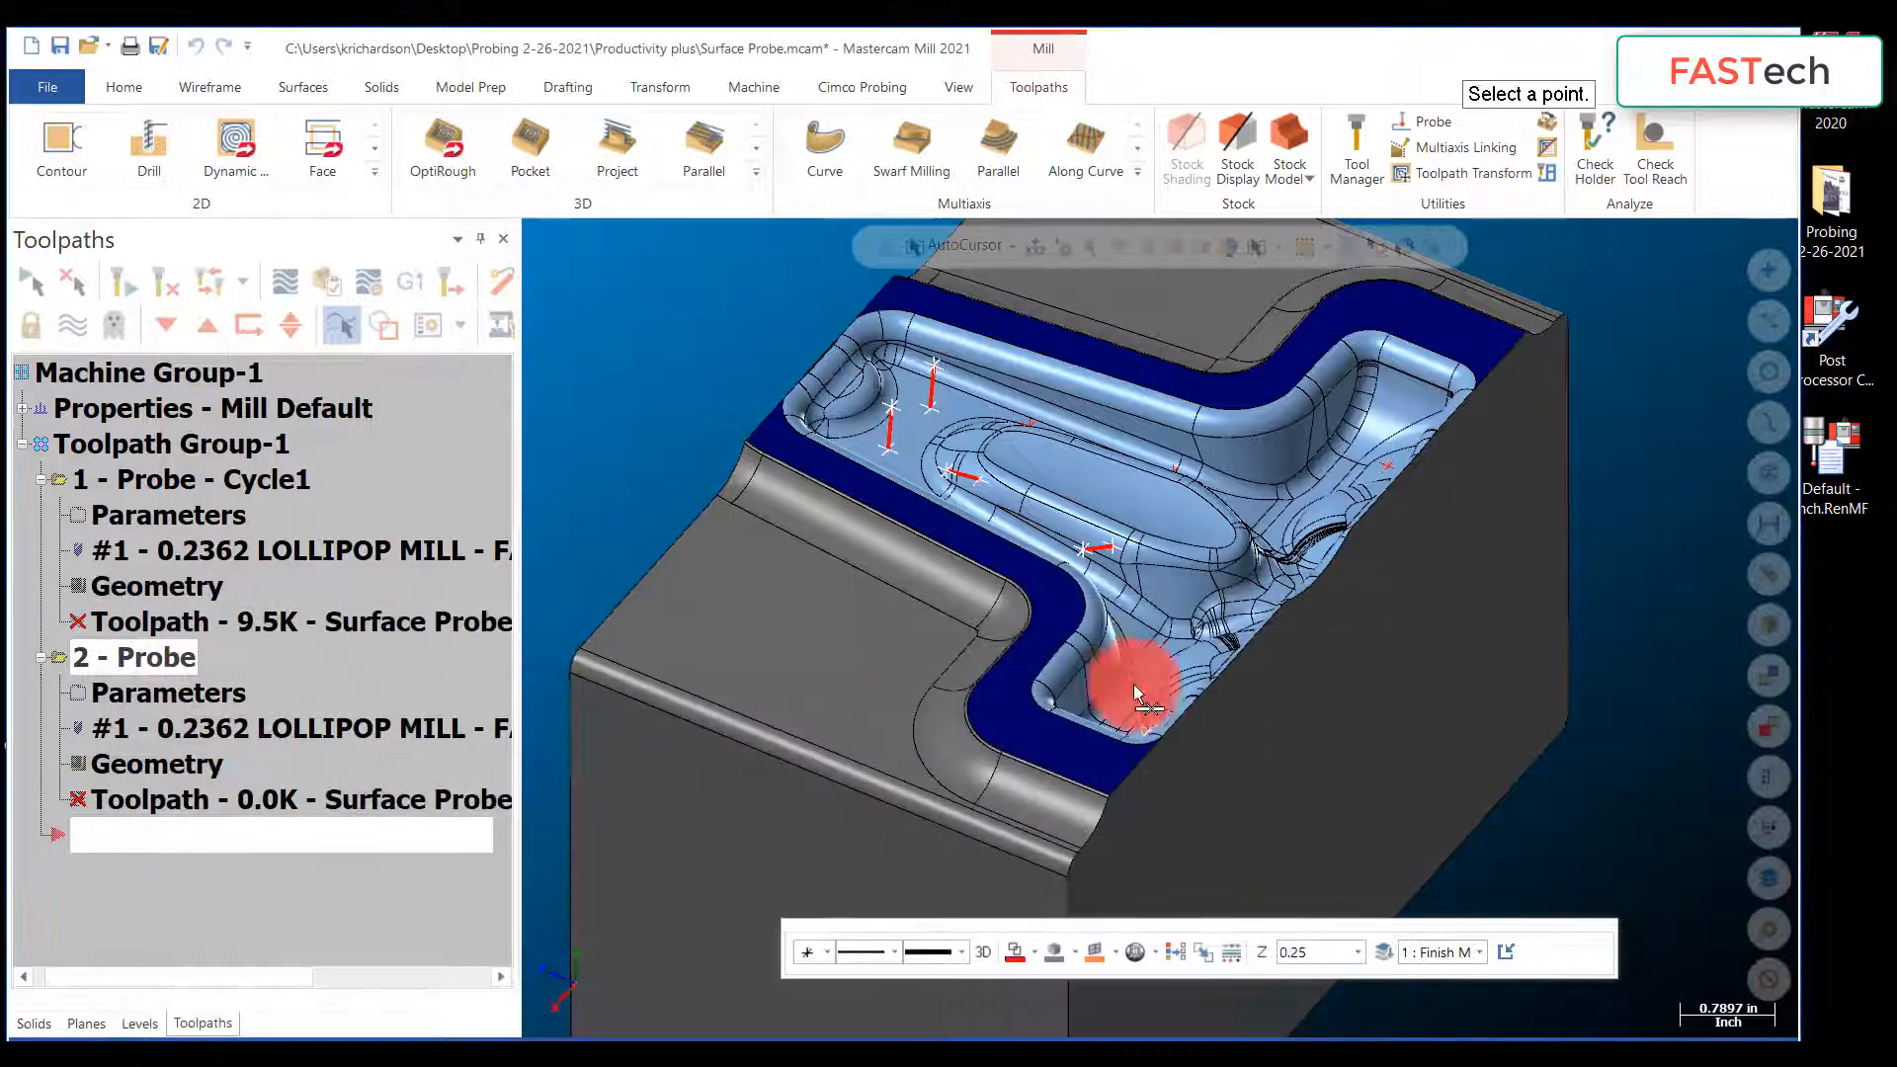
left_click(1124, 680)
left_click_drag(691, 609, 887, 75)
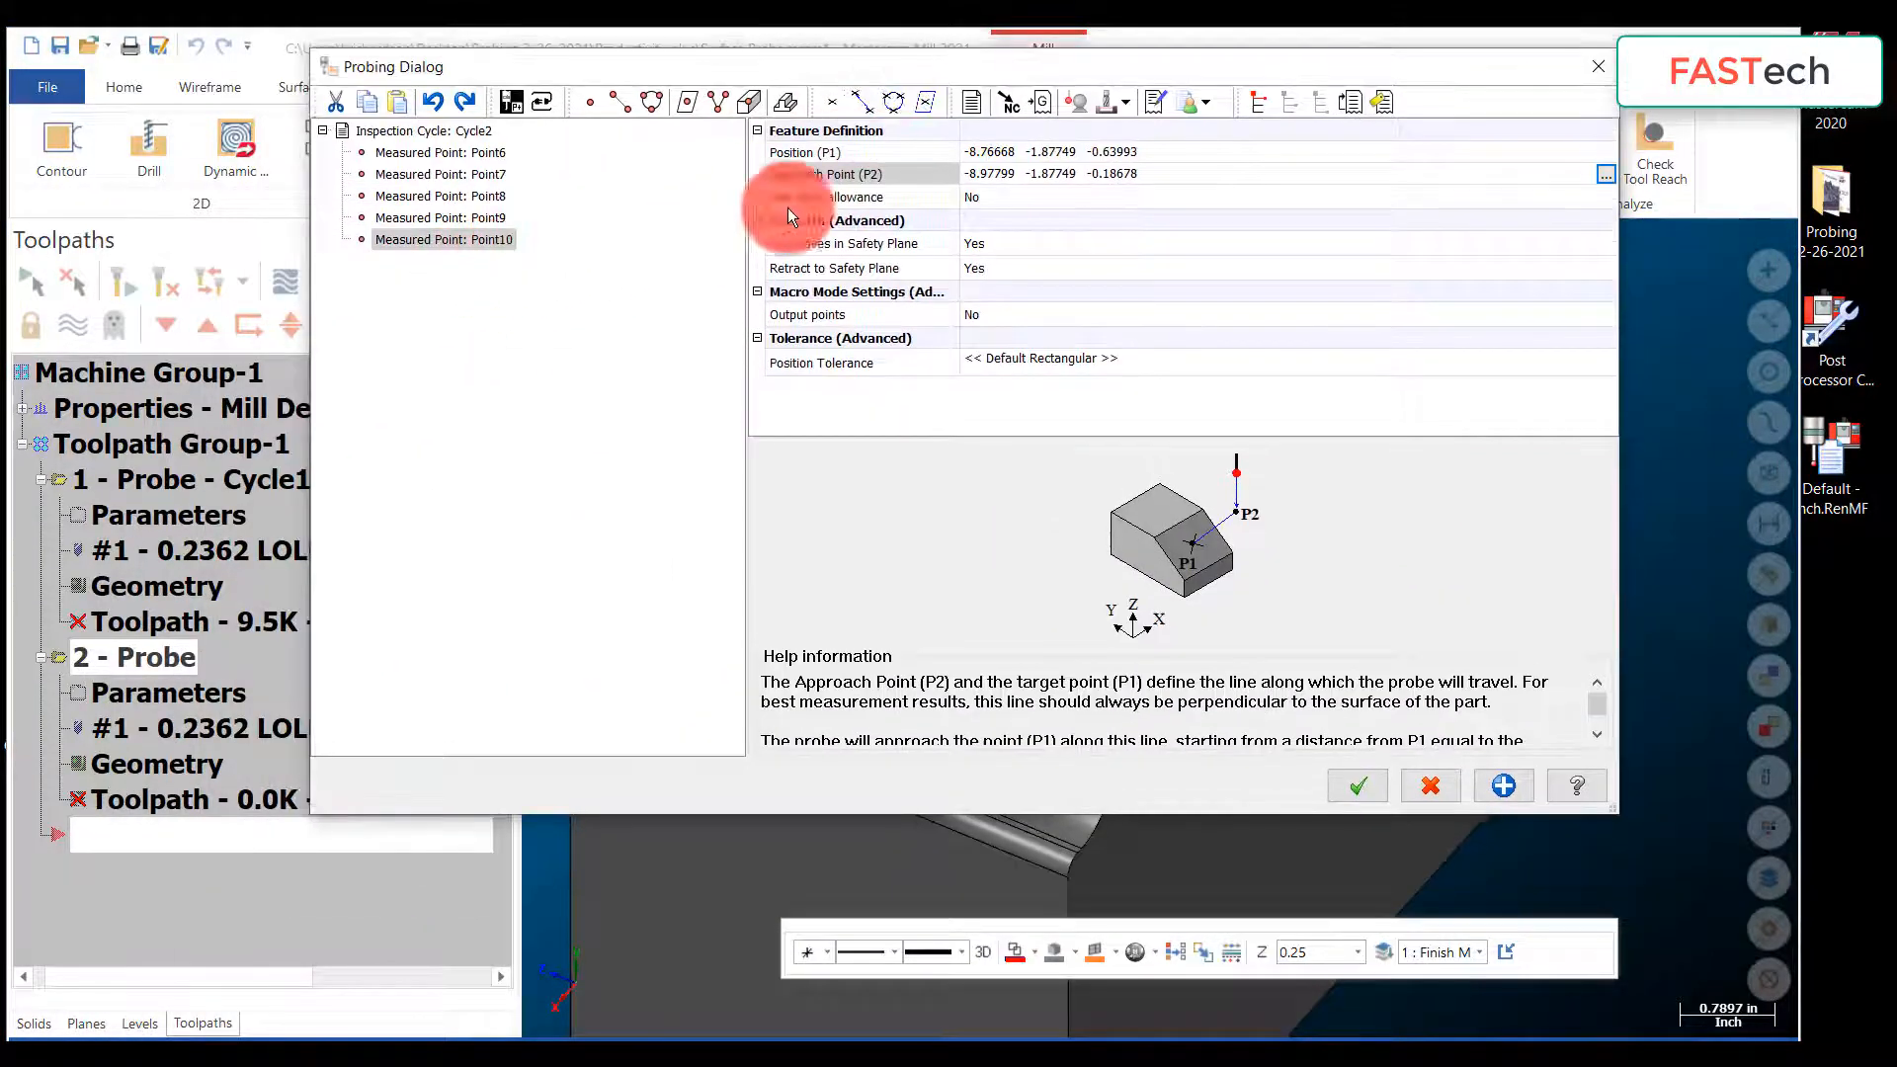
Step: Add a report to the inspection cycle and reference measured points Point6 through Point10 in it
left_click(1152, 101)
left_click(482, 151)
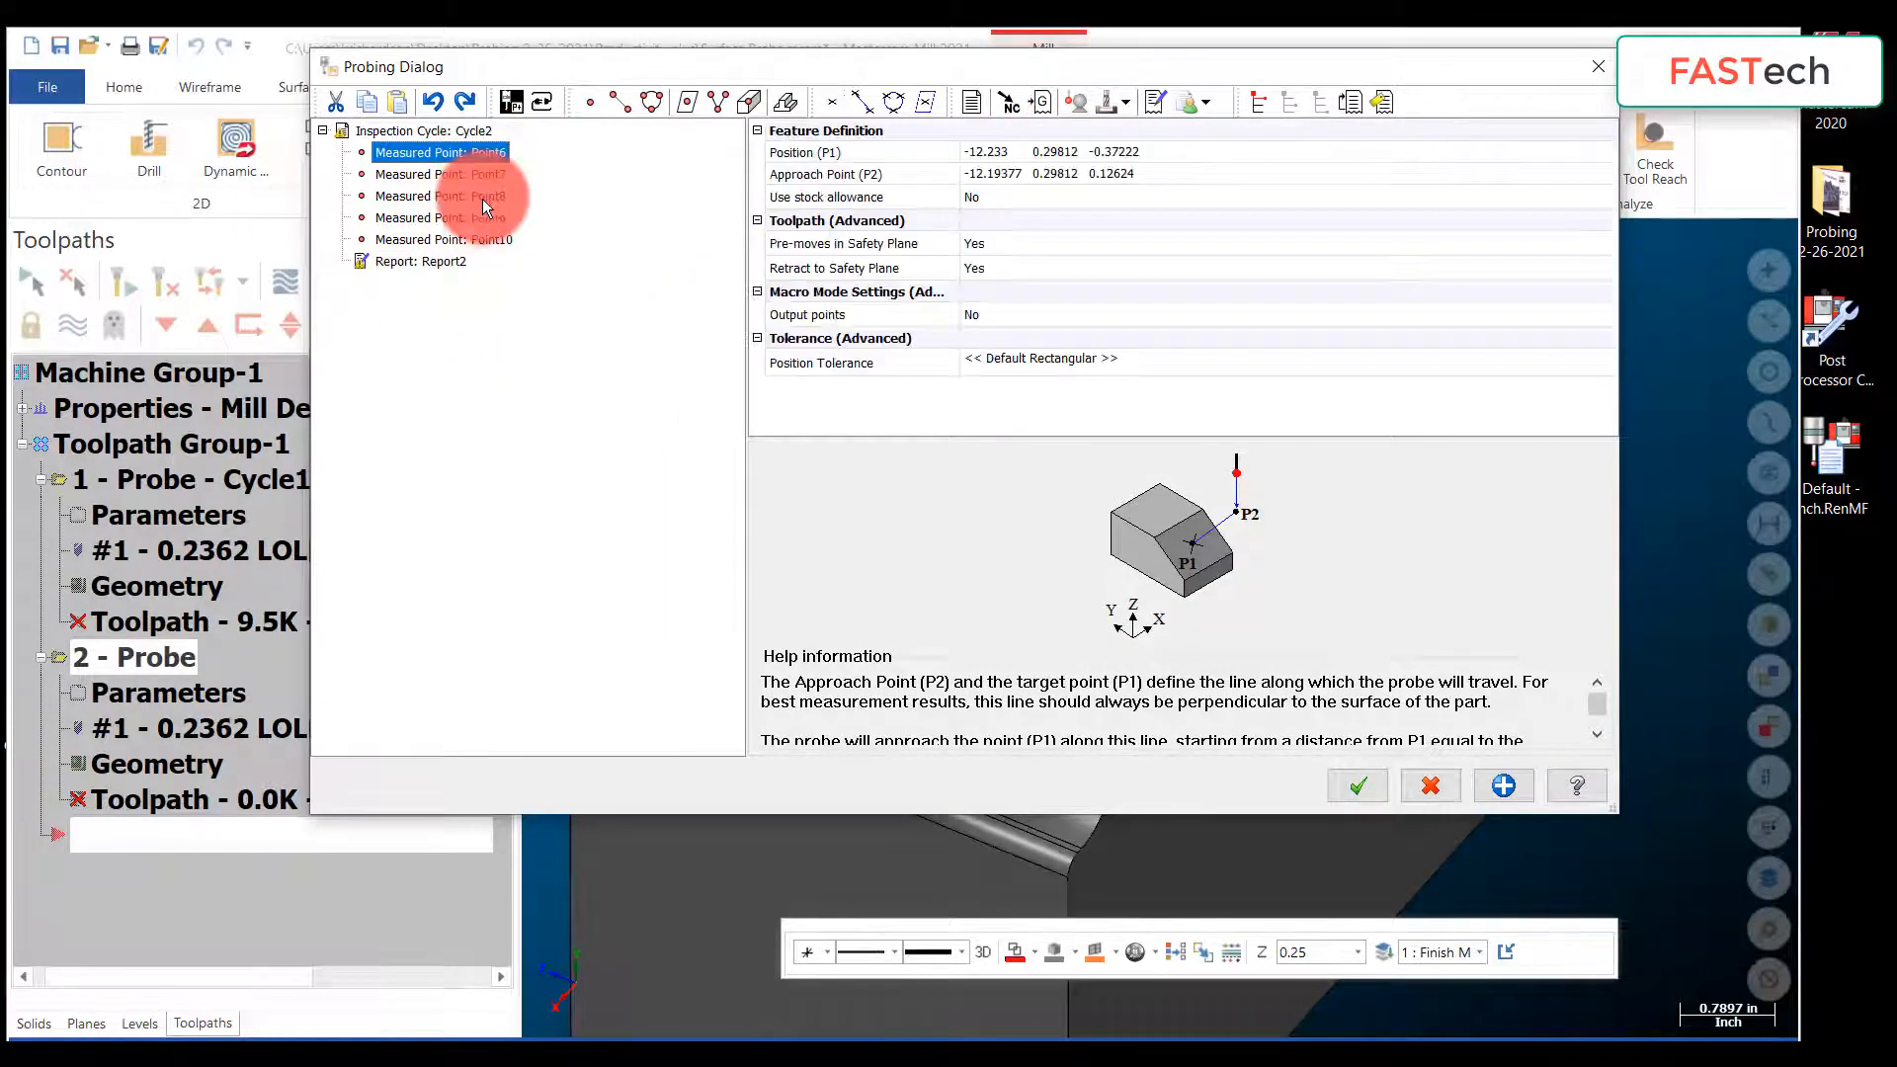
left_click(484, 233, "shift")
left_click_drag(483, 156, 453, 263)
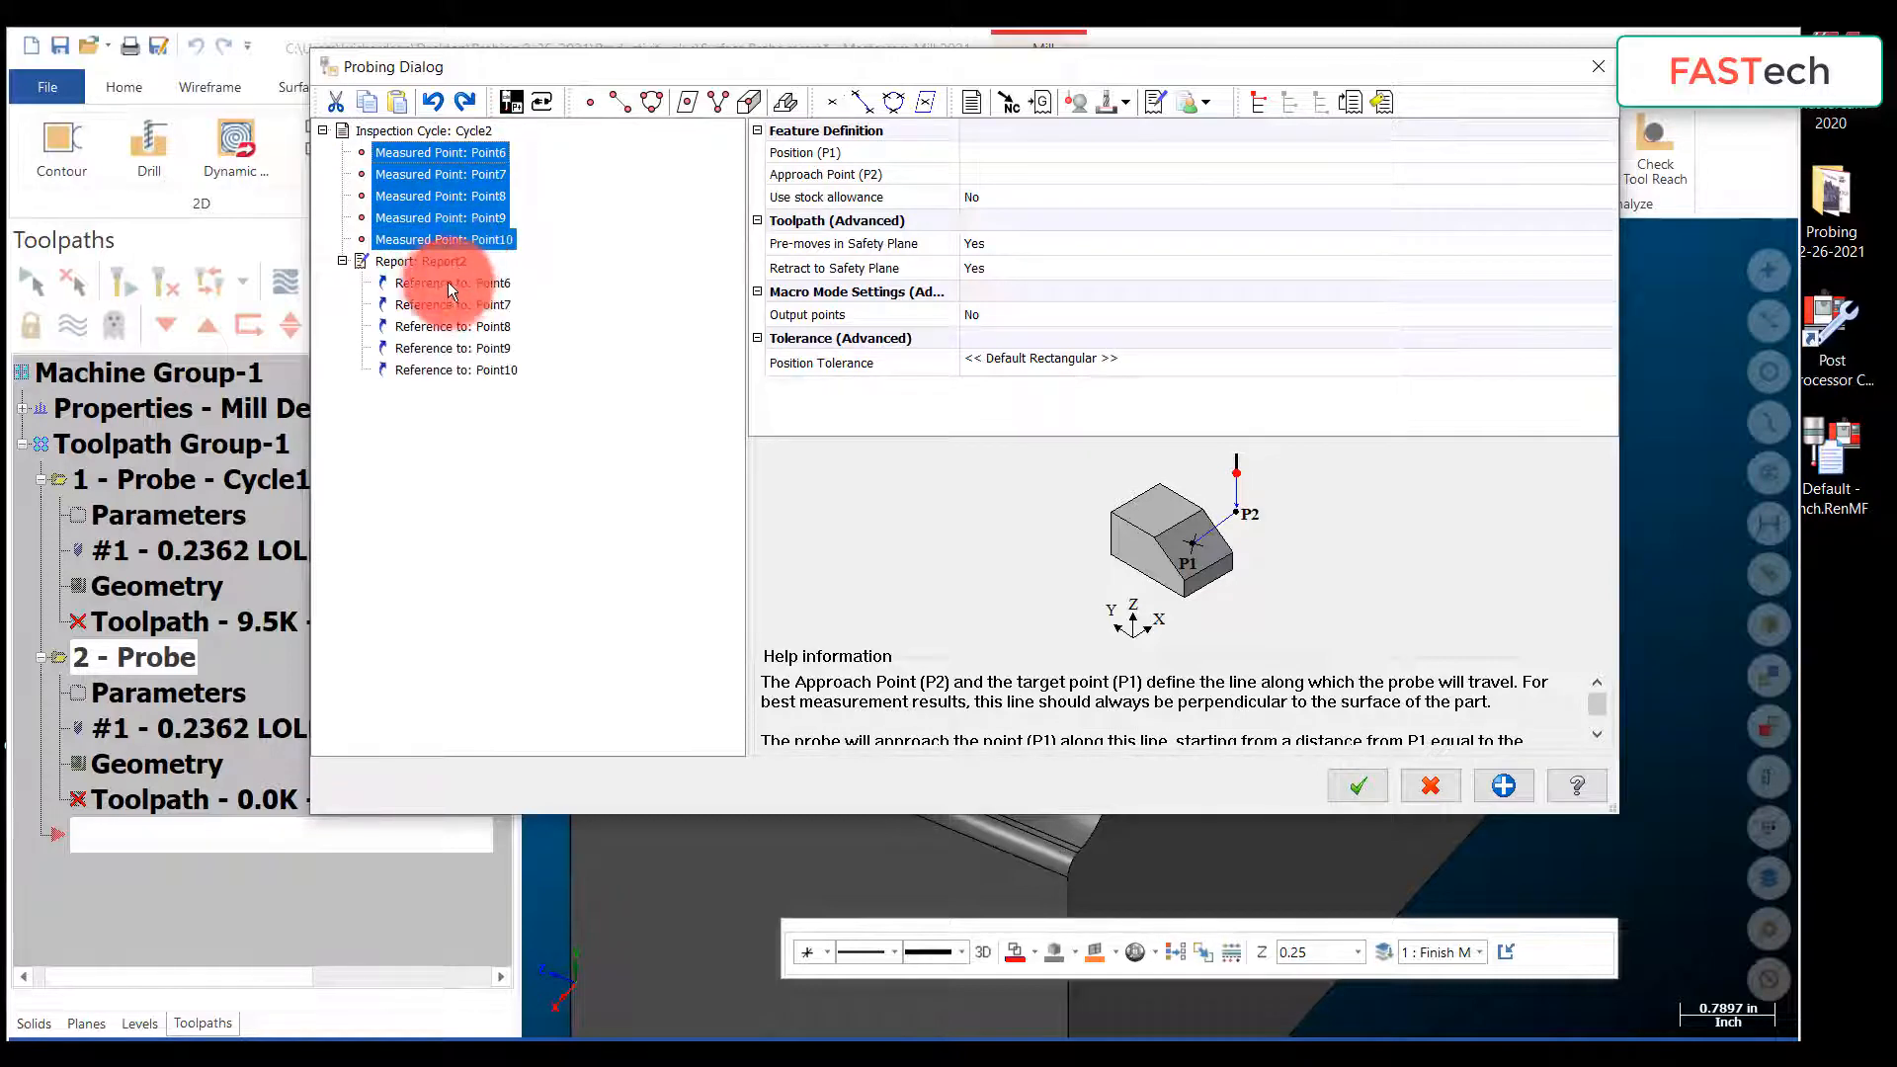
Step: Include feature tolerances in the report by setting Tolerance to Yes, and accept the probing cycle
left_click(443, 263)
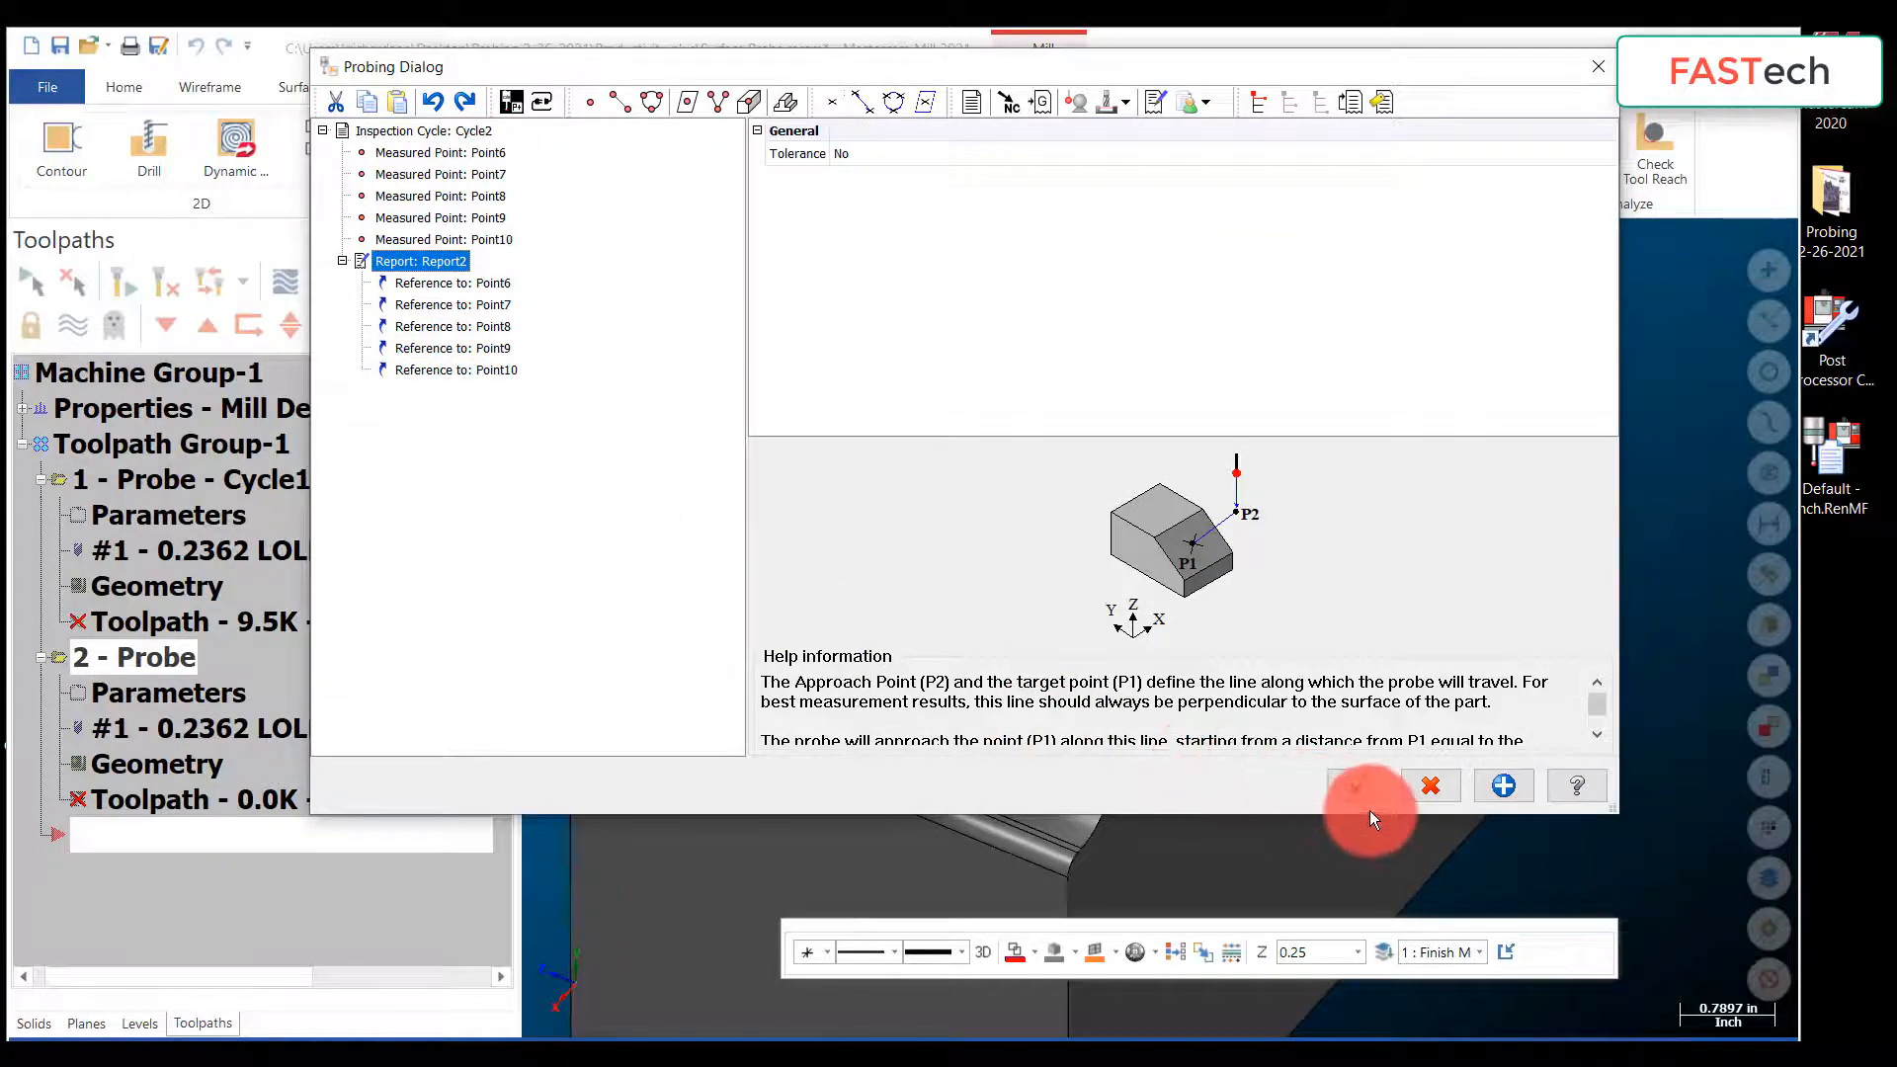
left_click(1017, 155)
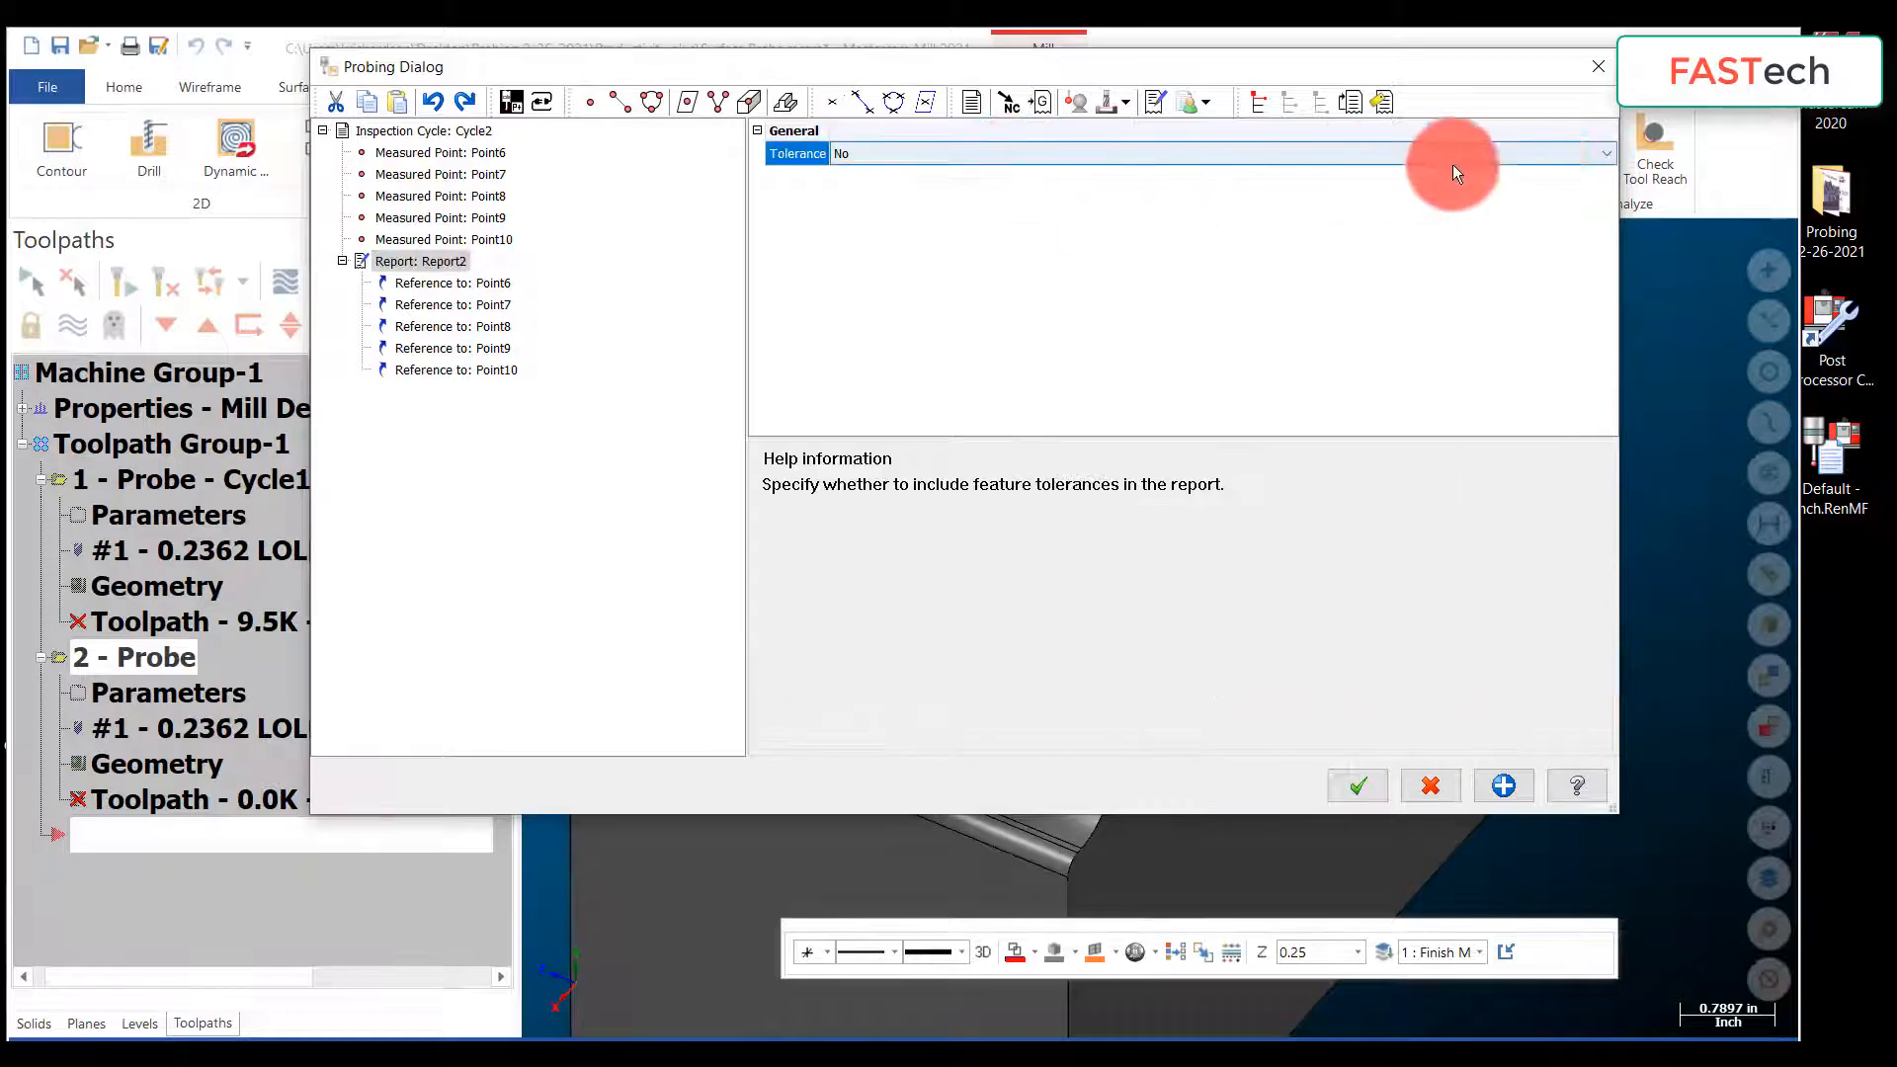
left_click(1585, 155)
left_click(854, 194)
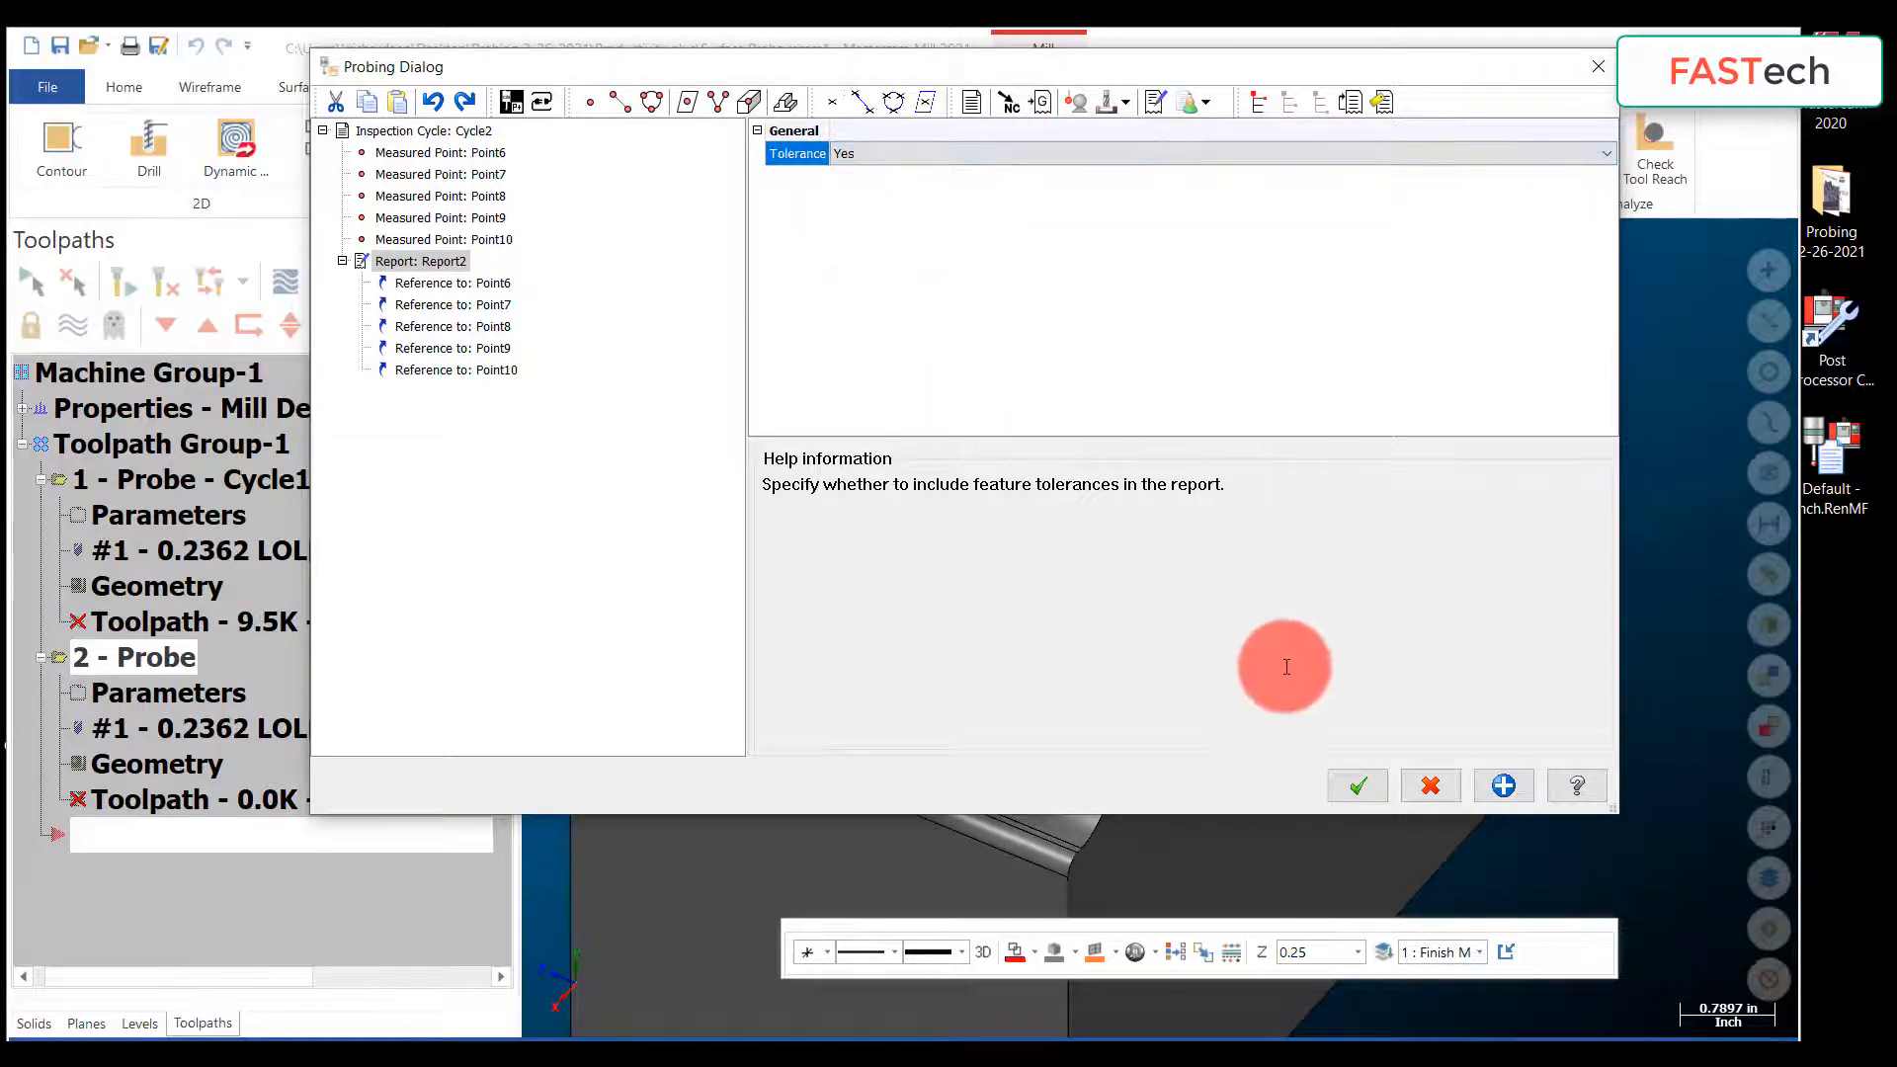
left_click(1359, 786)
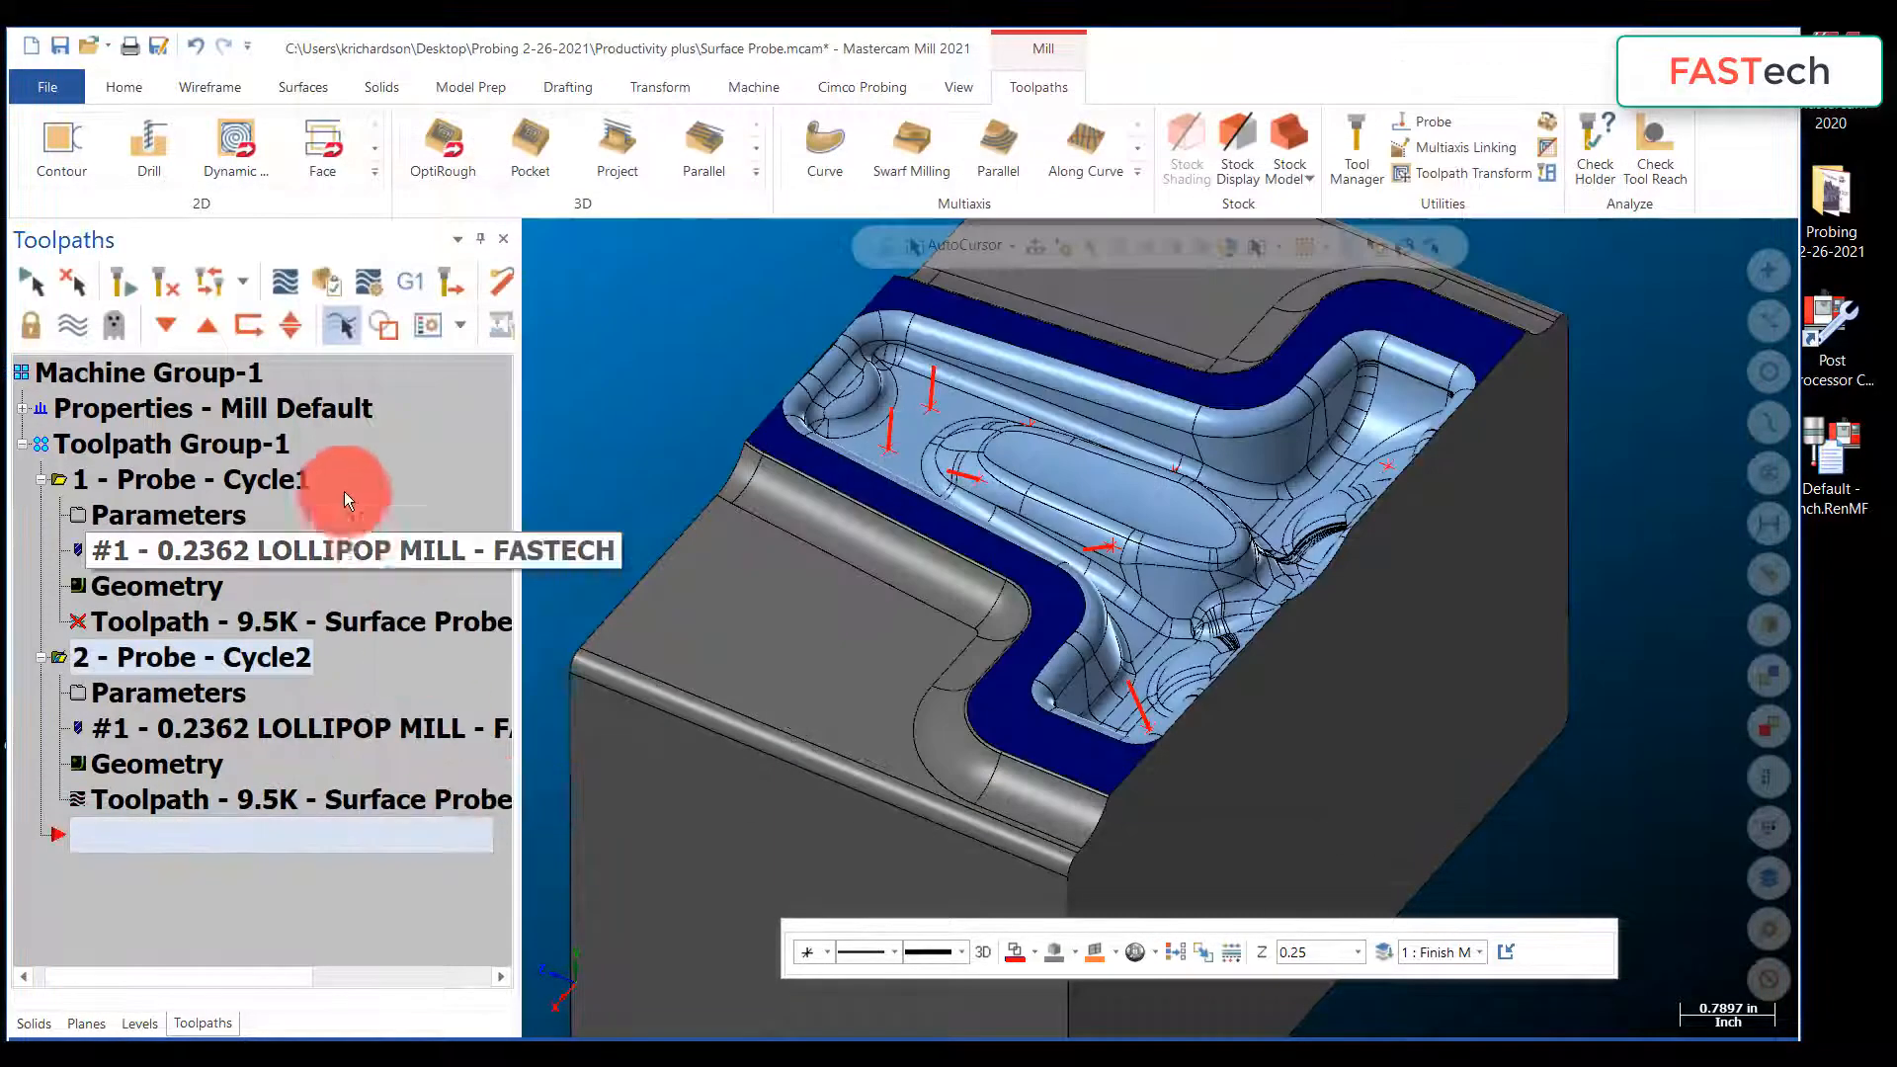
Step: Backplot the Cycle2 probe toolpath and examine how the probe approaches the surface points from several angles
left_click(282, 279)
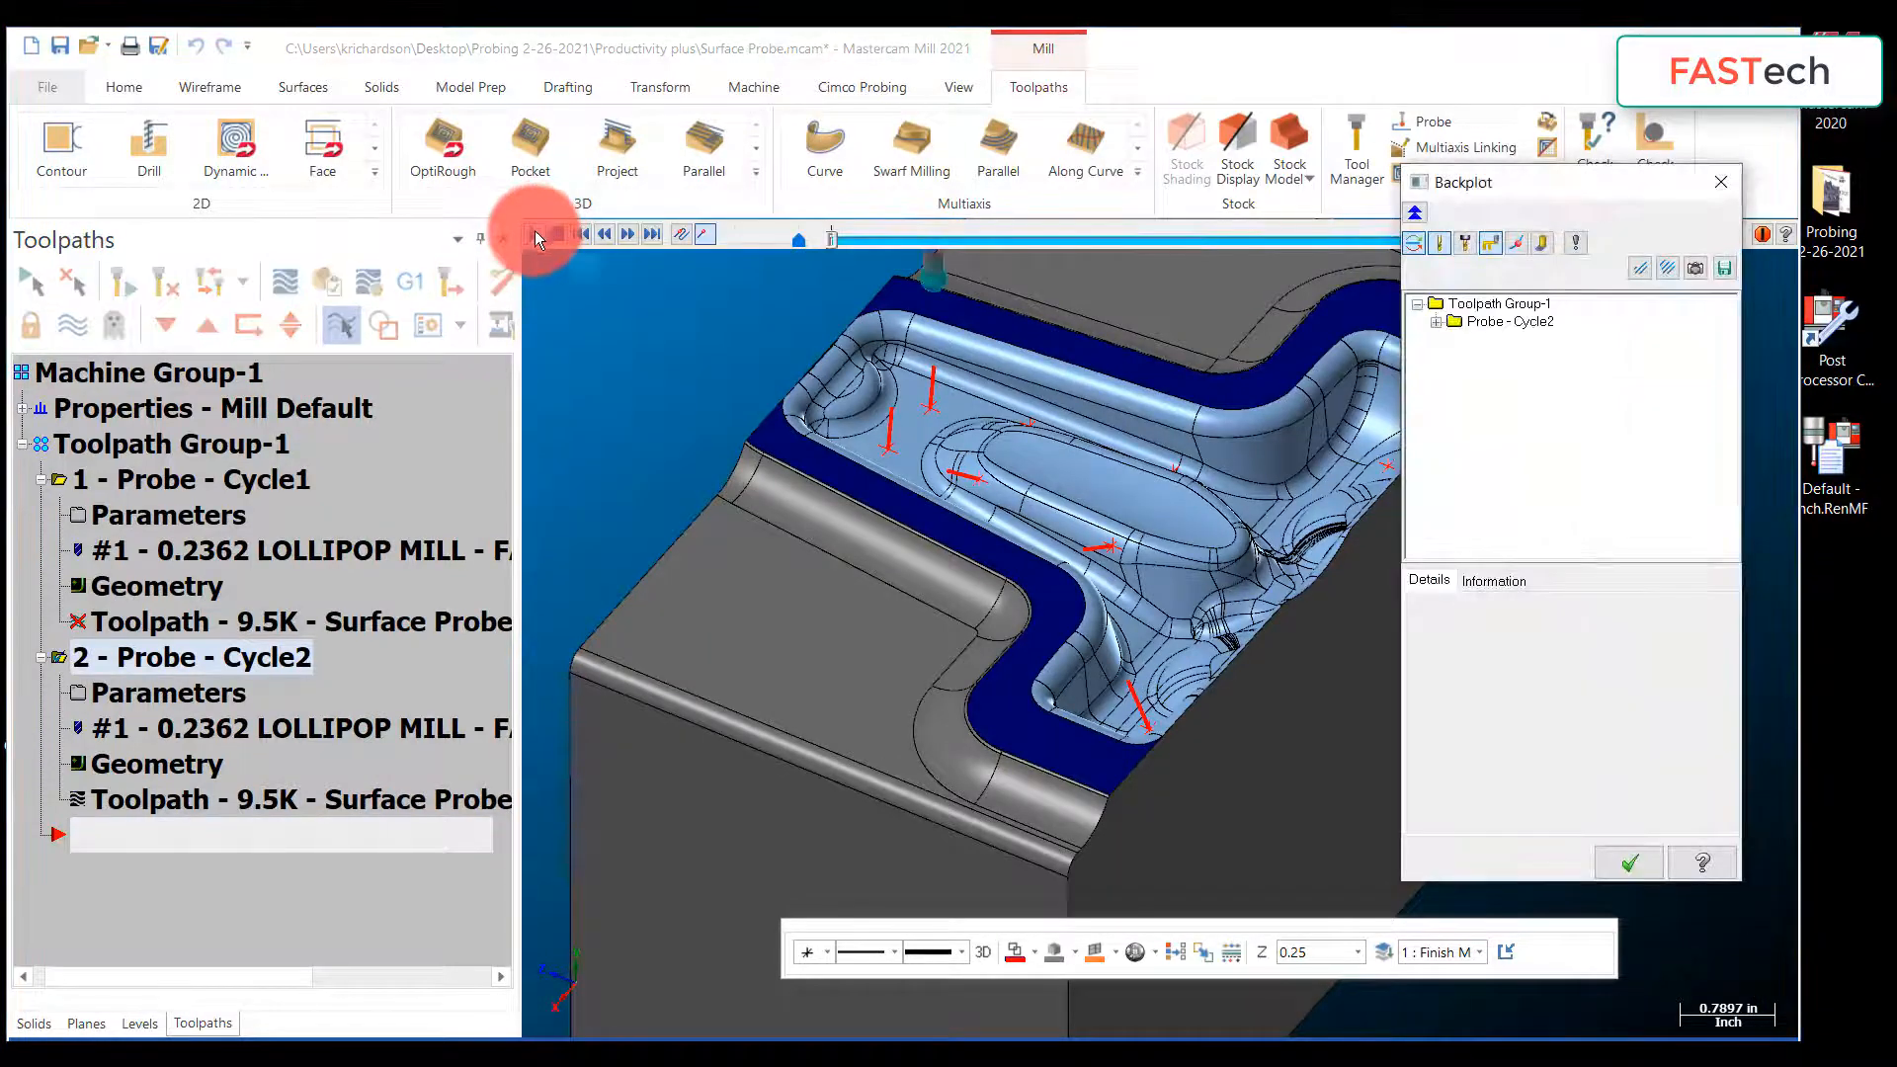
left_click(533, 234)
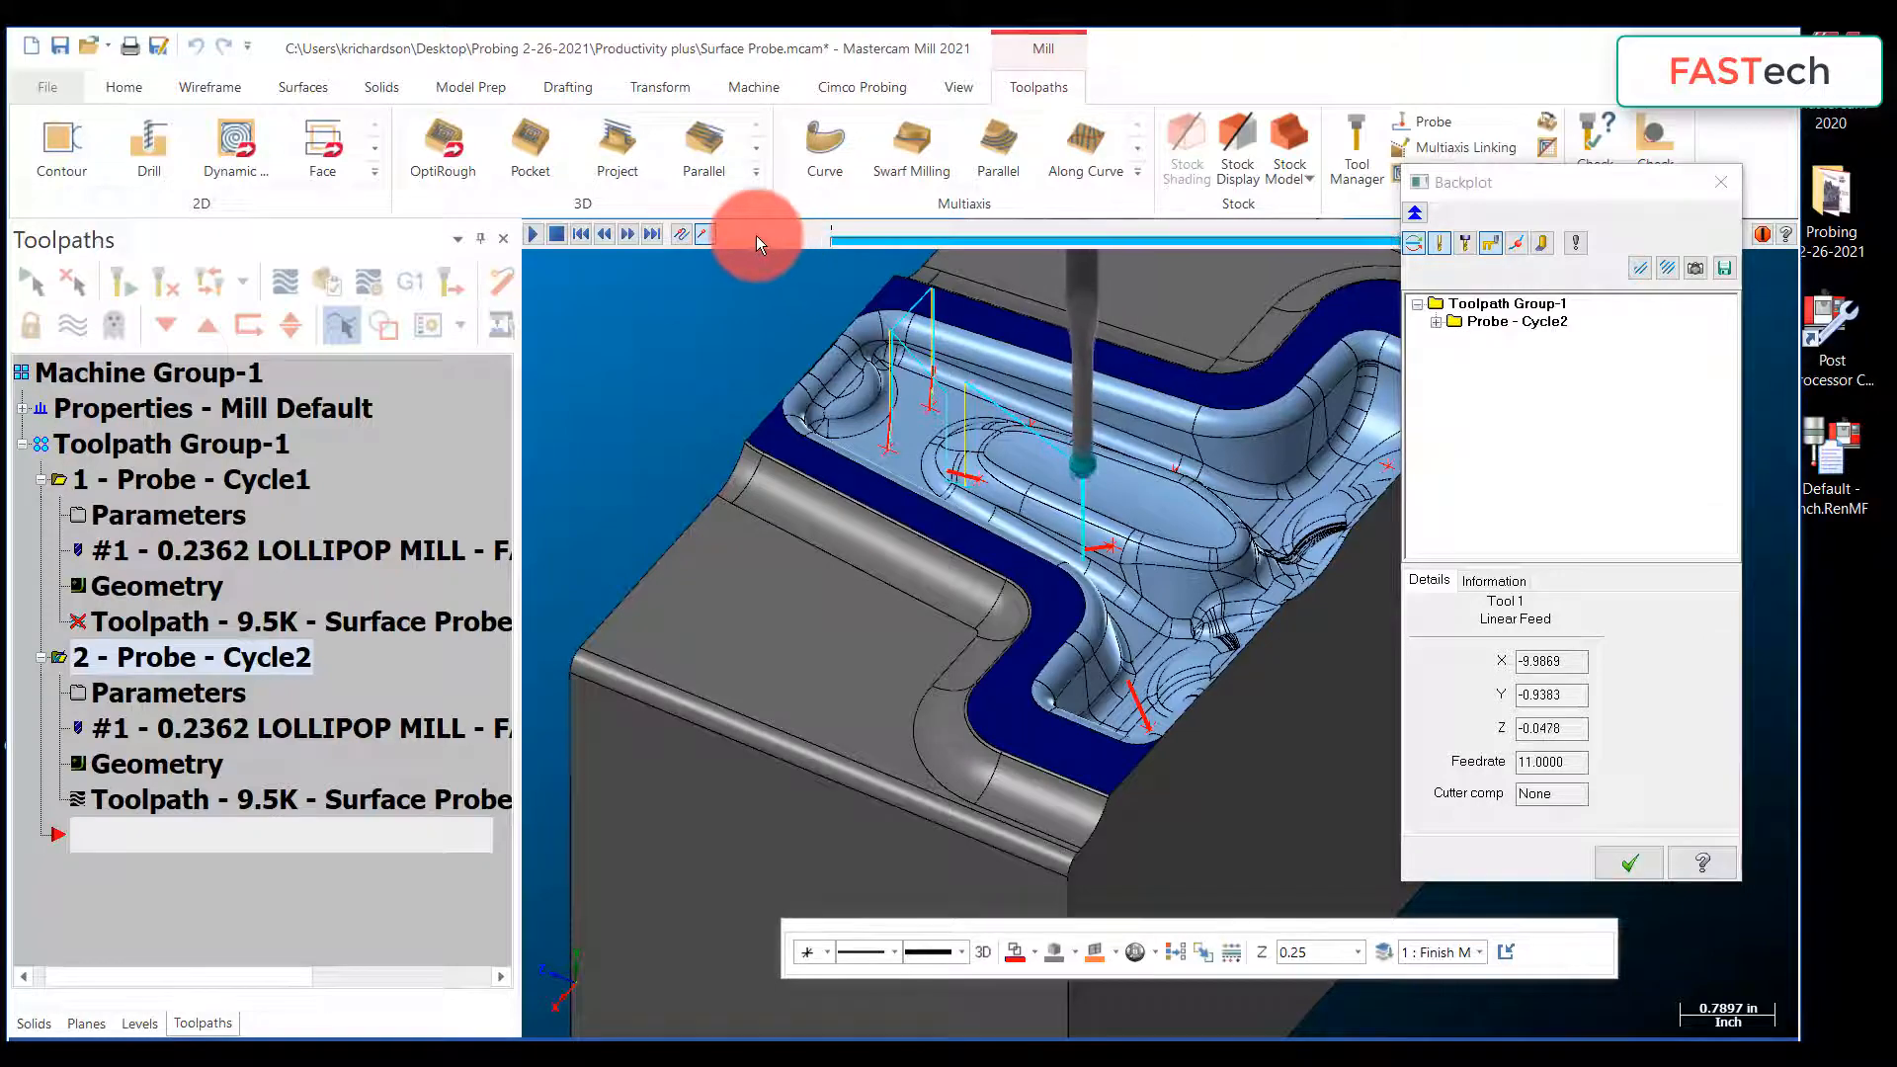
middle_click_drag(762, 288, 1063, 622)
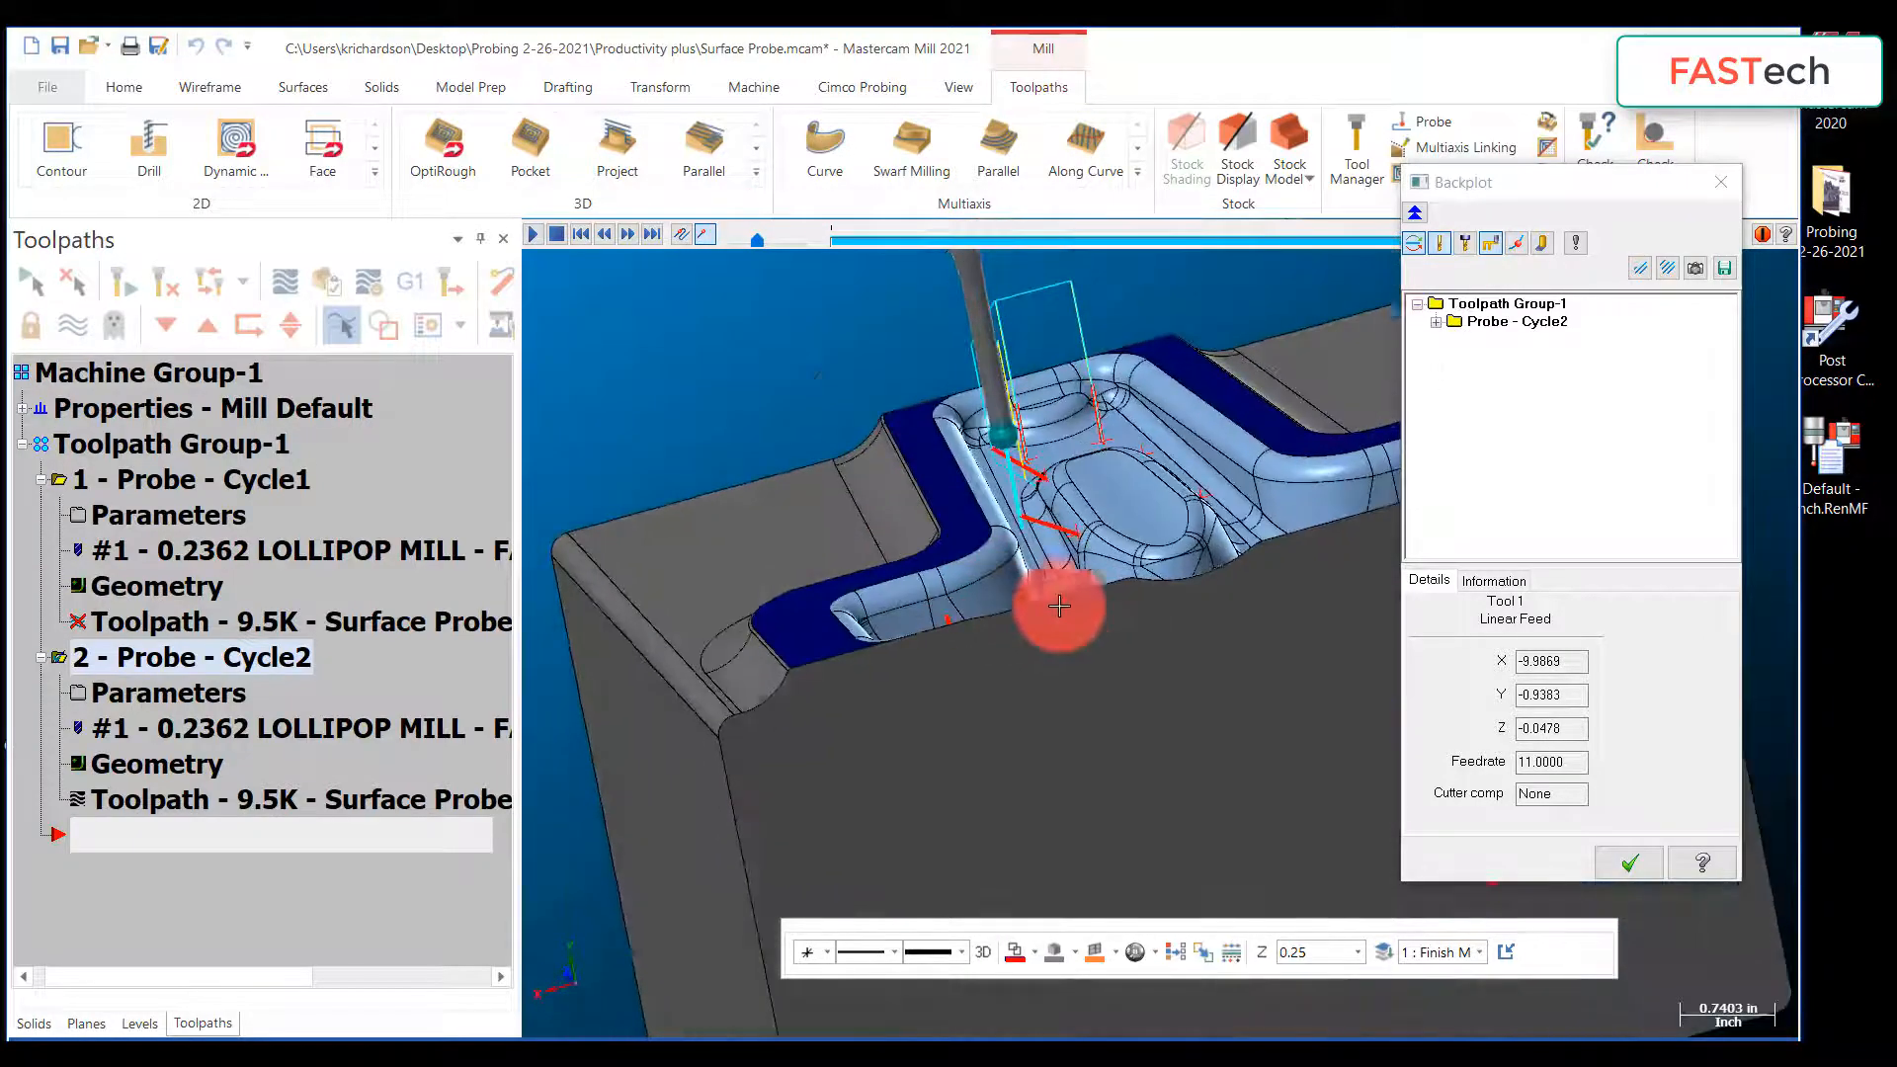
scroll(1008, 553, "up", 3)
middle_click_drag(999, 542, 794, 697)
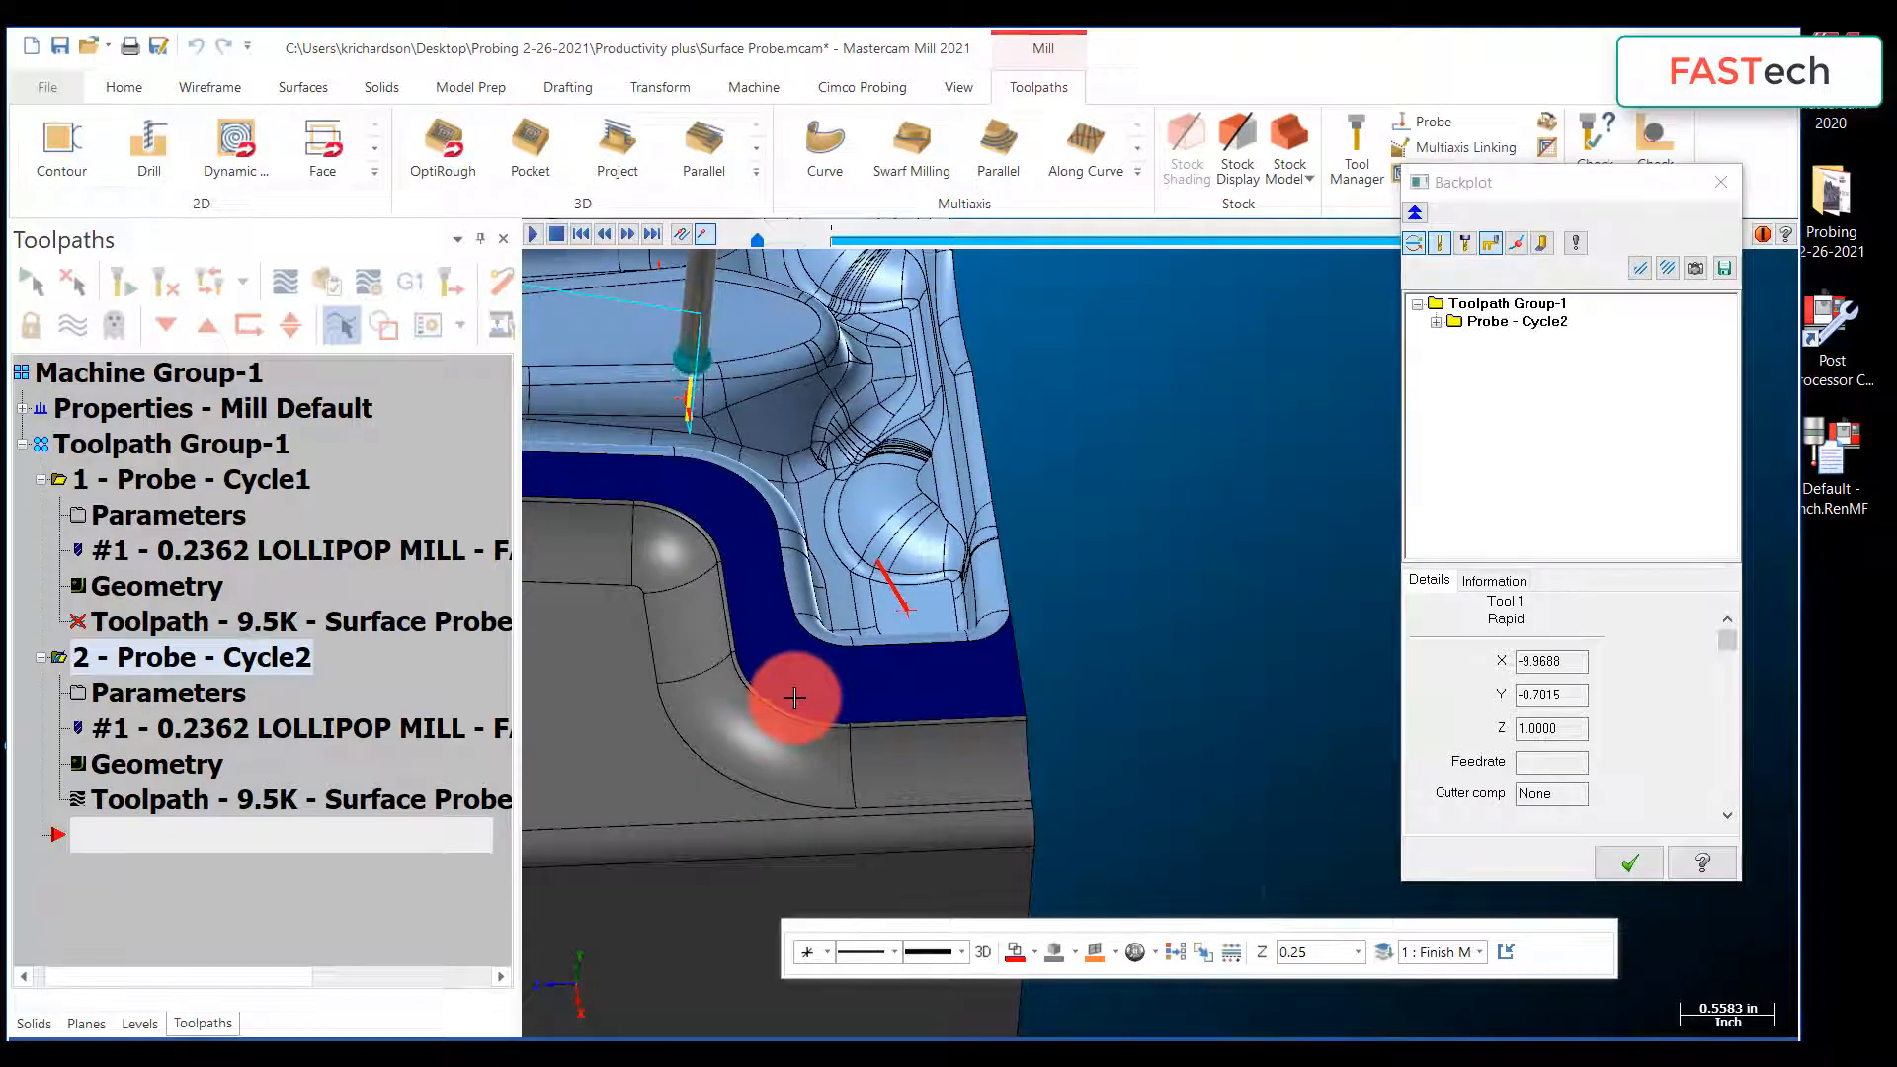
left_click(1629, 864)
scroll(1129, 691, "down", 10)
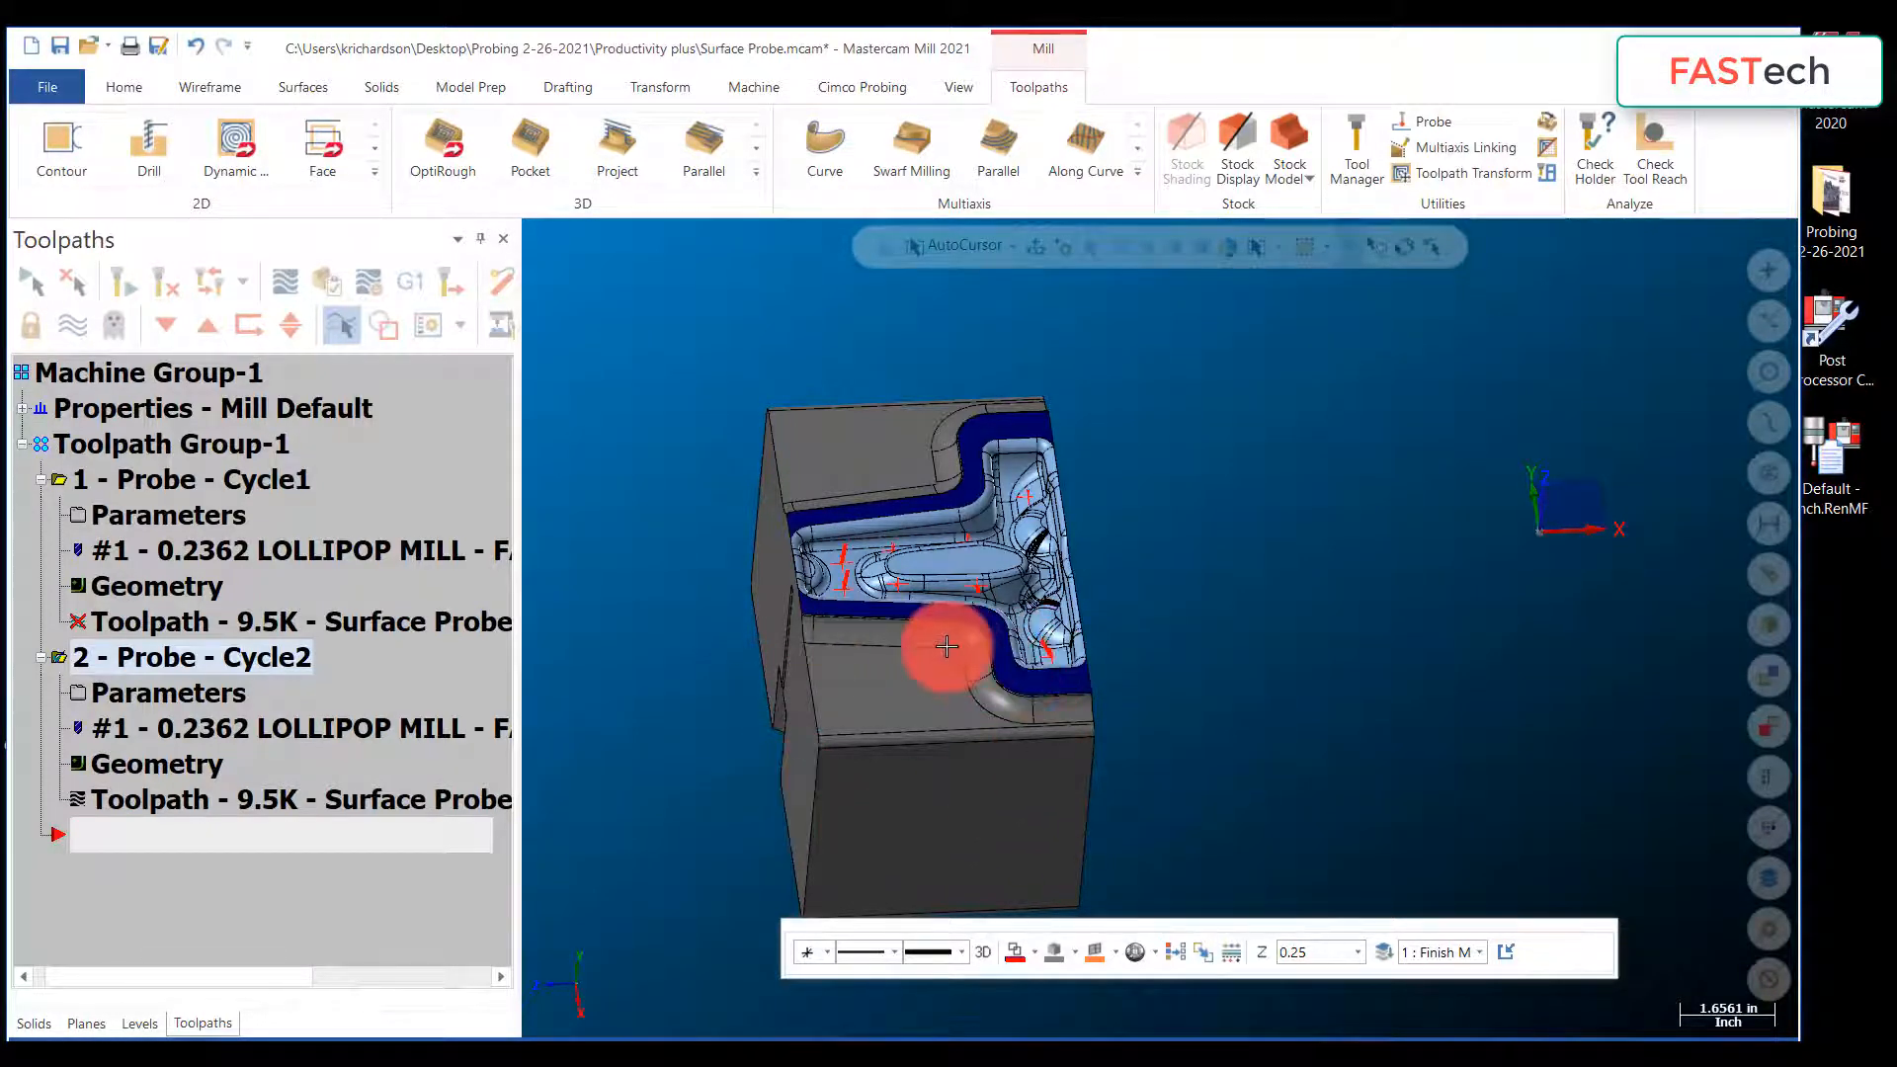
middle_click_drag(772, 600, 754, 470)
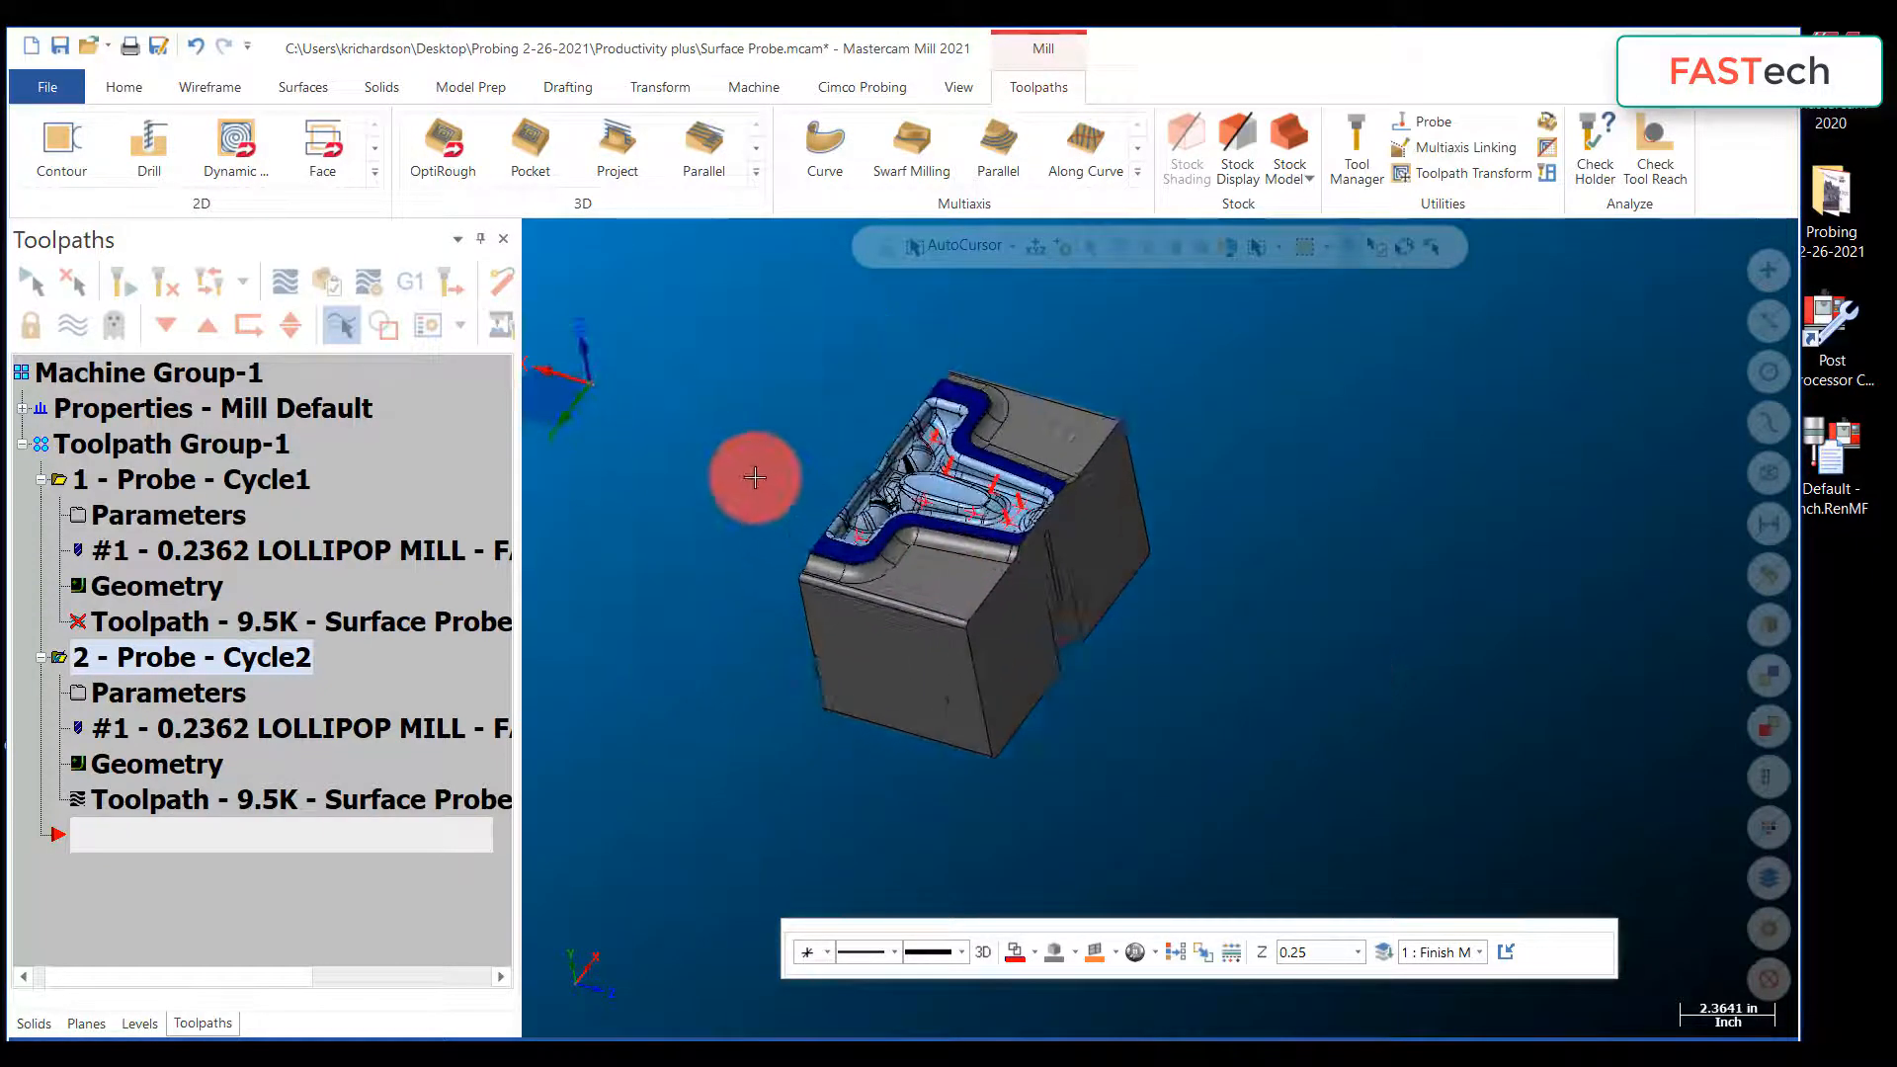
scroll(743, 455, "up", 4)
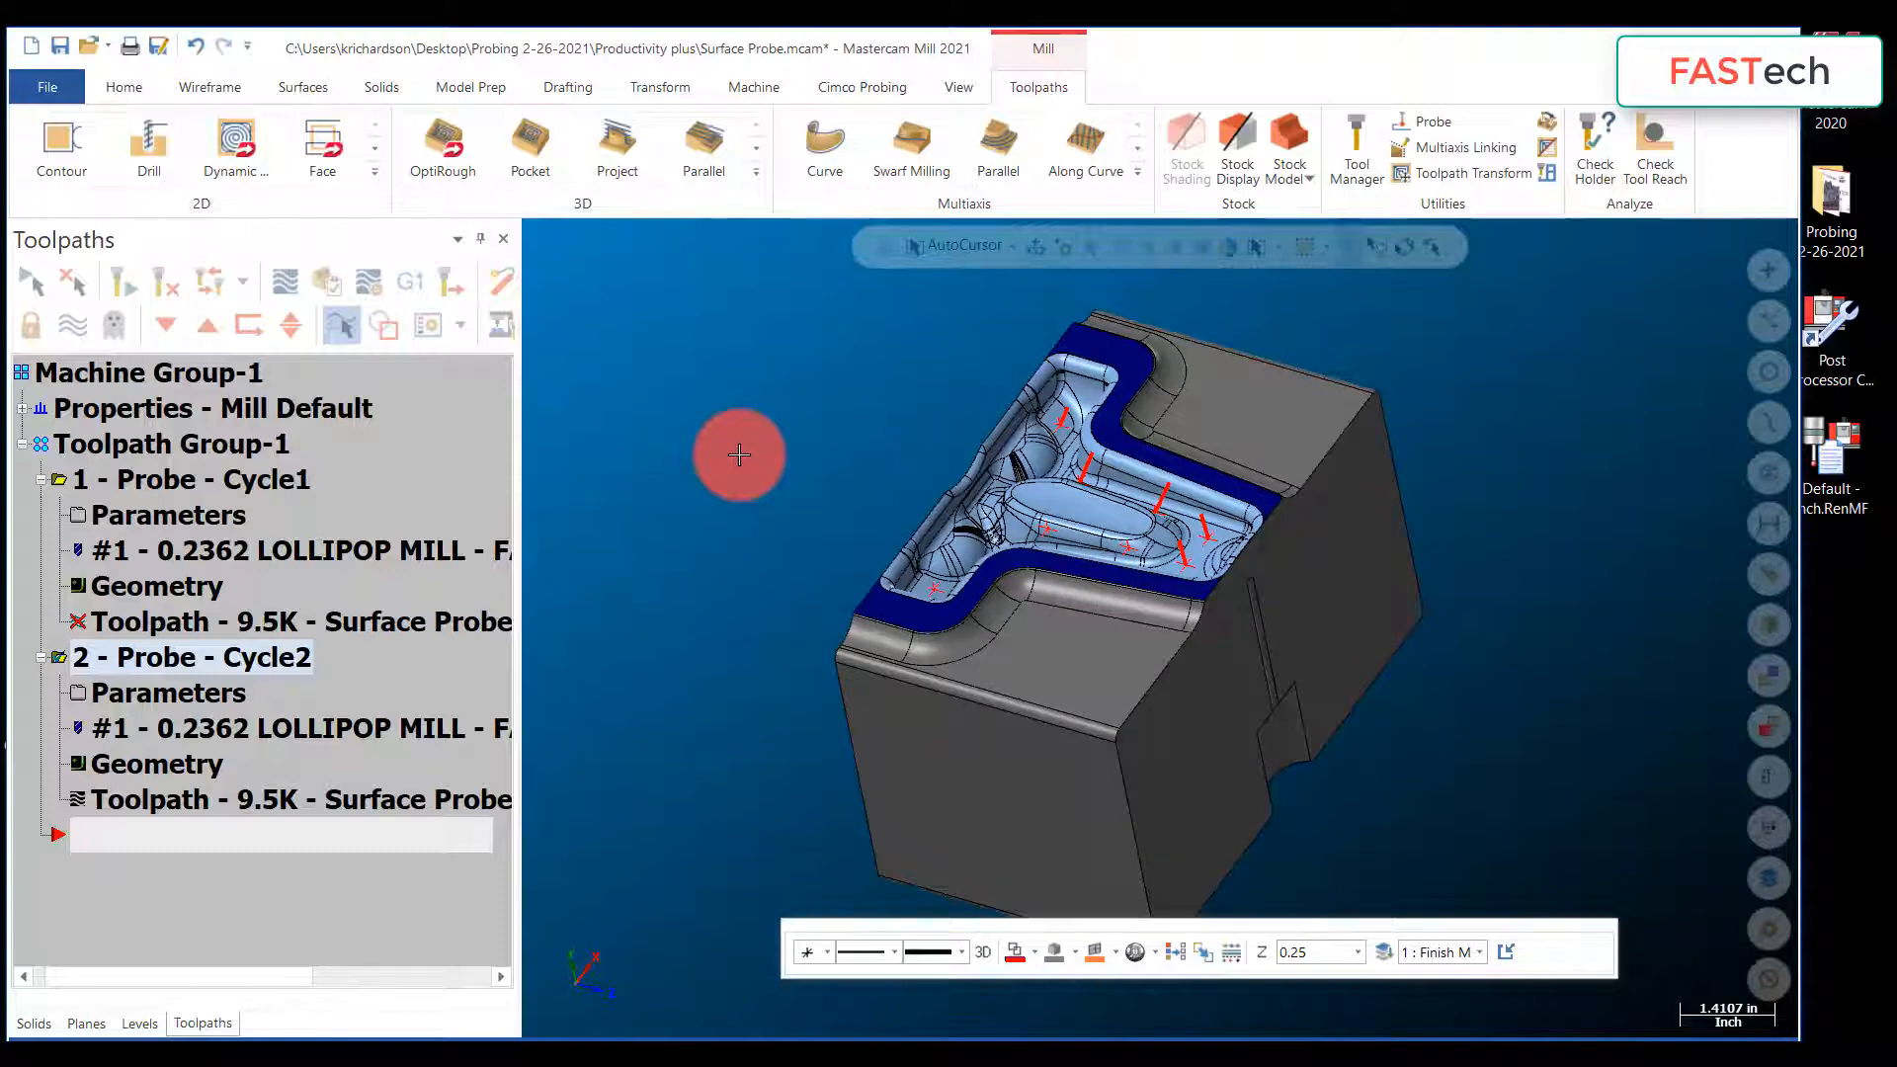
key("XF86AudioRaiseVolume")
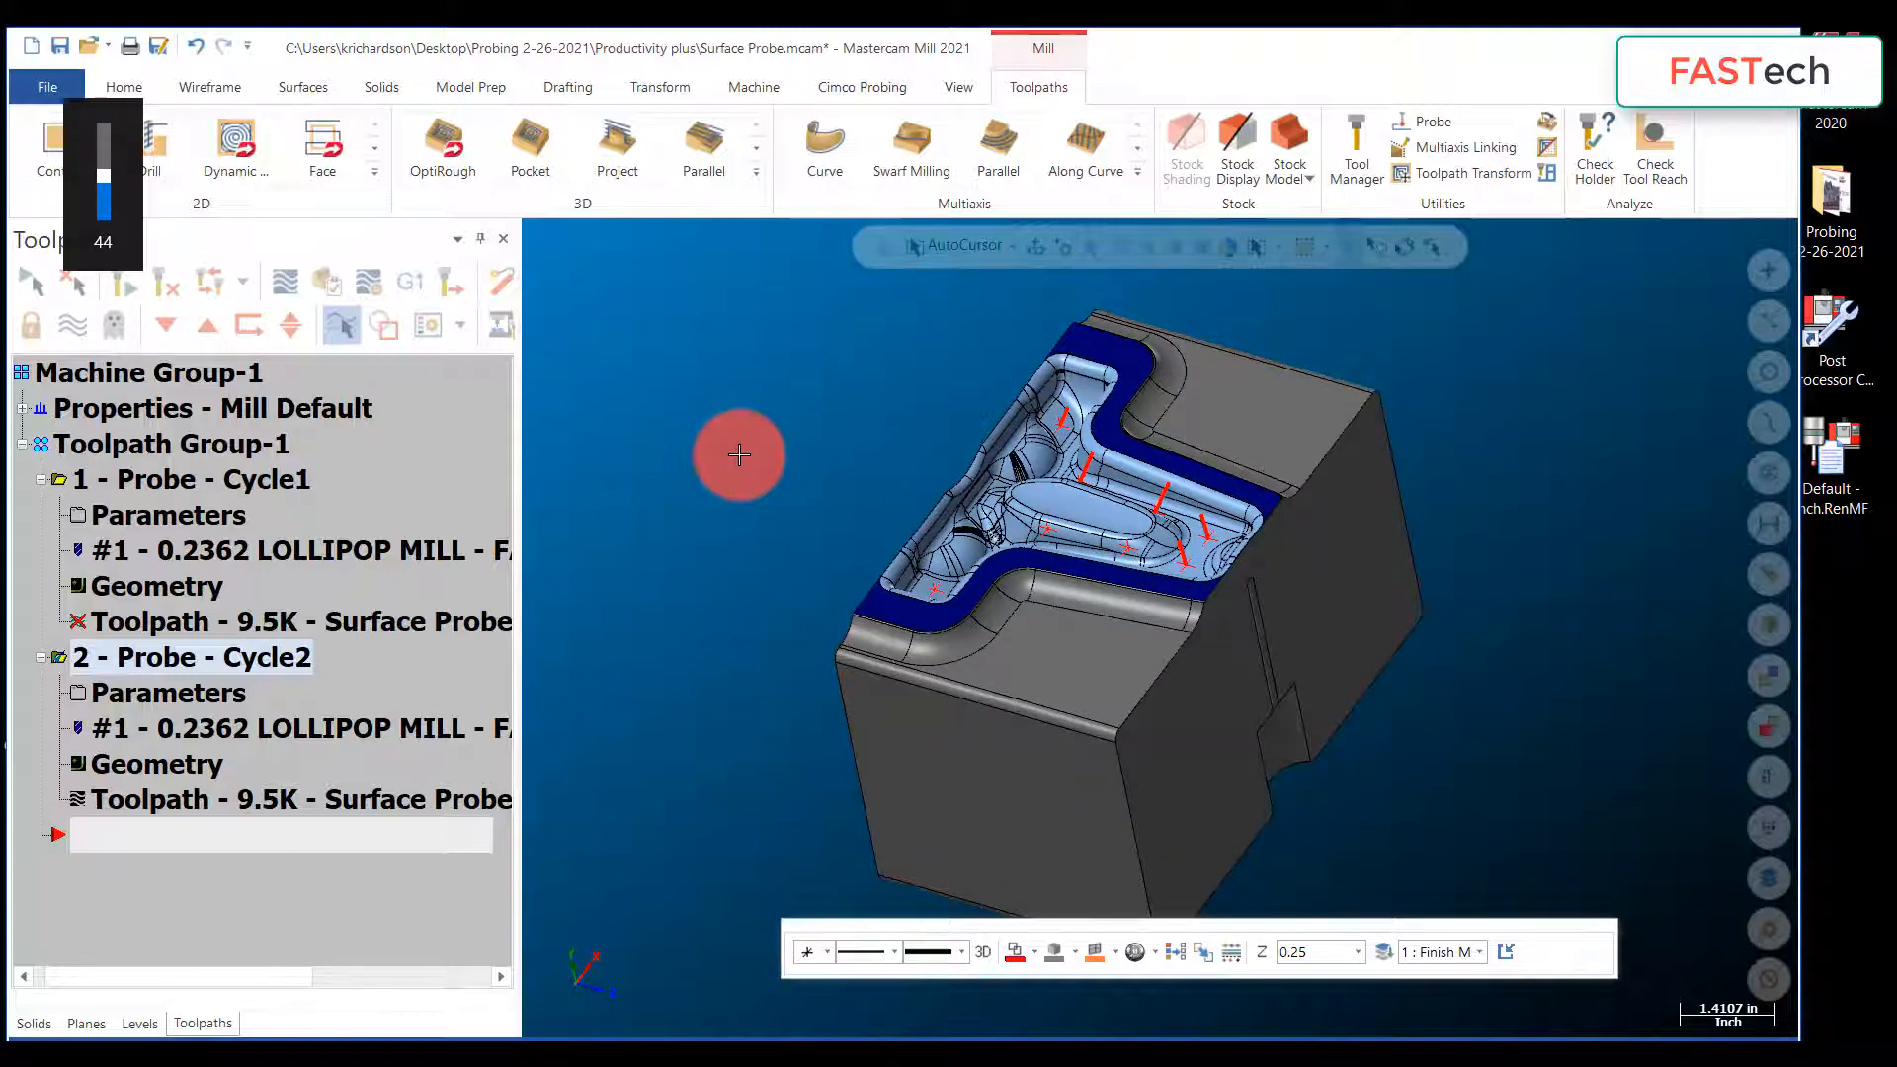
key("XF86AudioRaiseVolume")
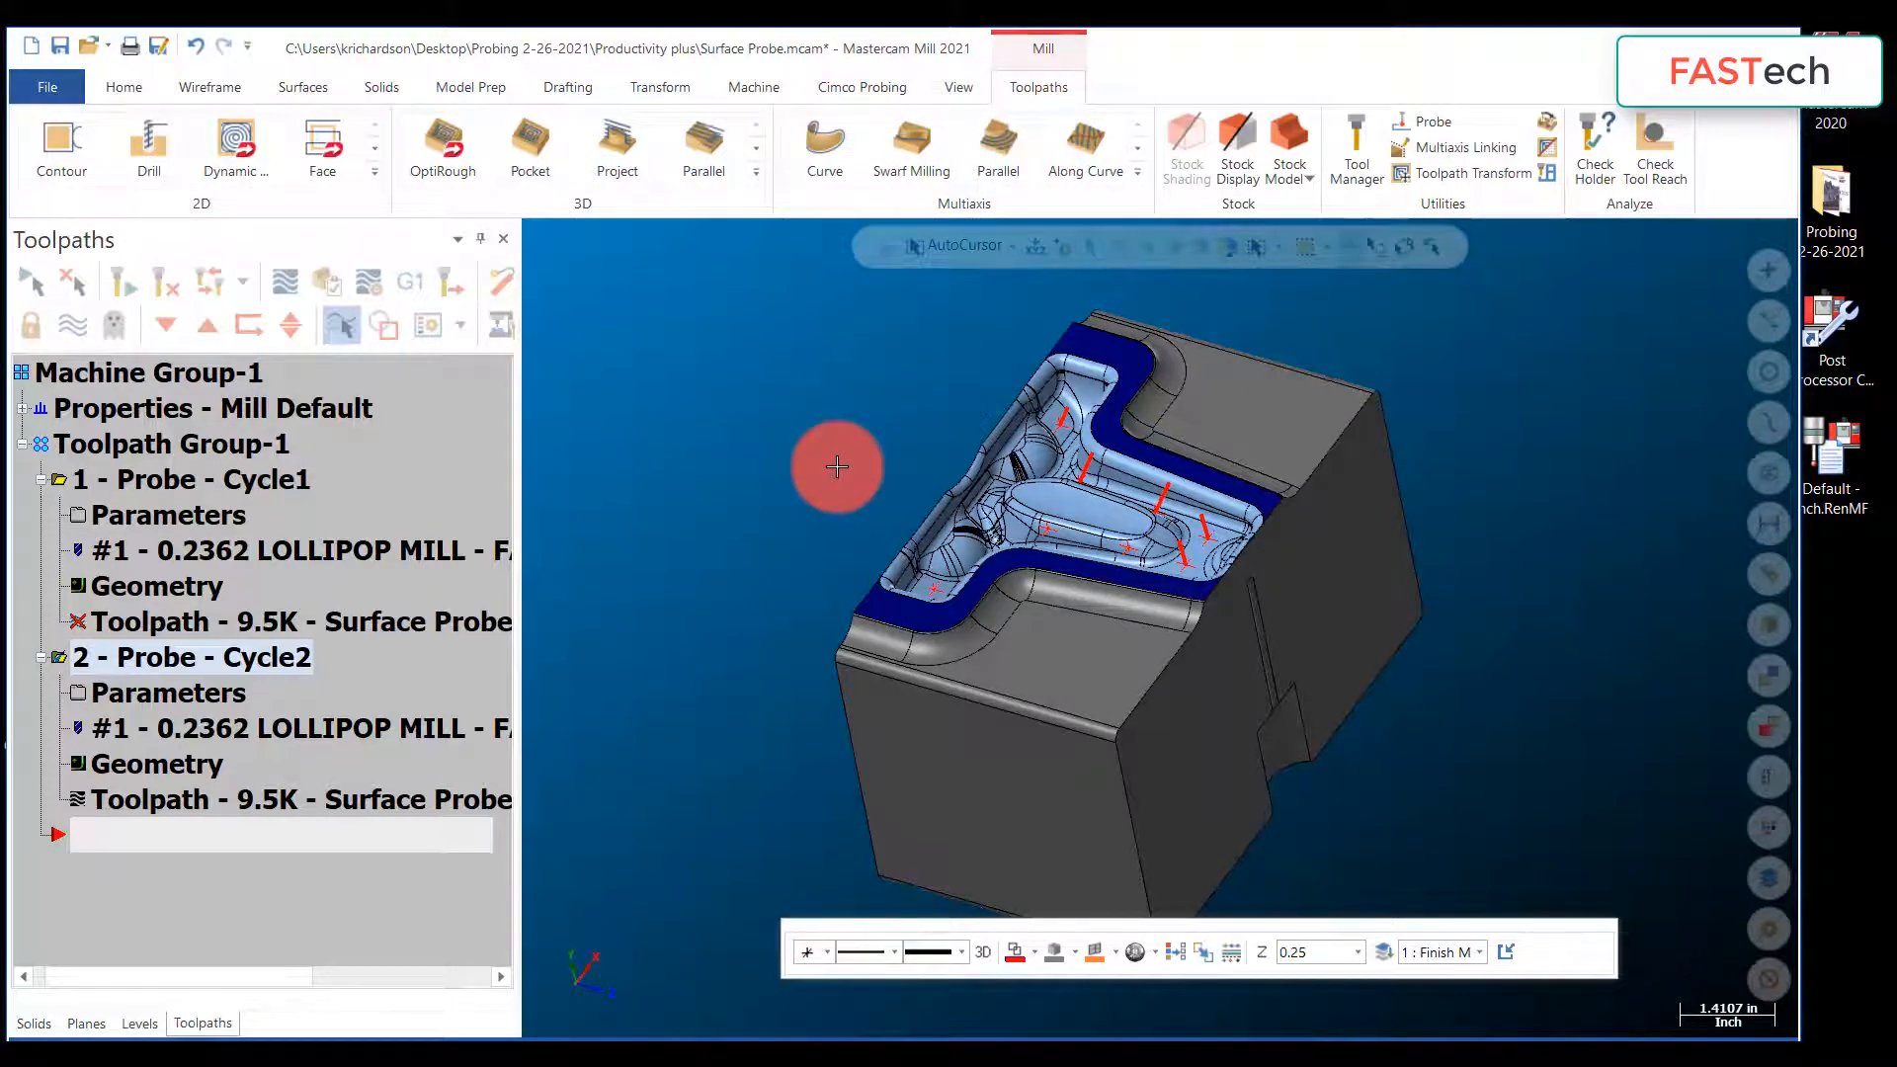
mouse_move(1055, 1034)
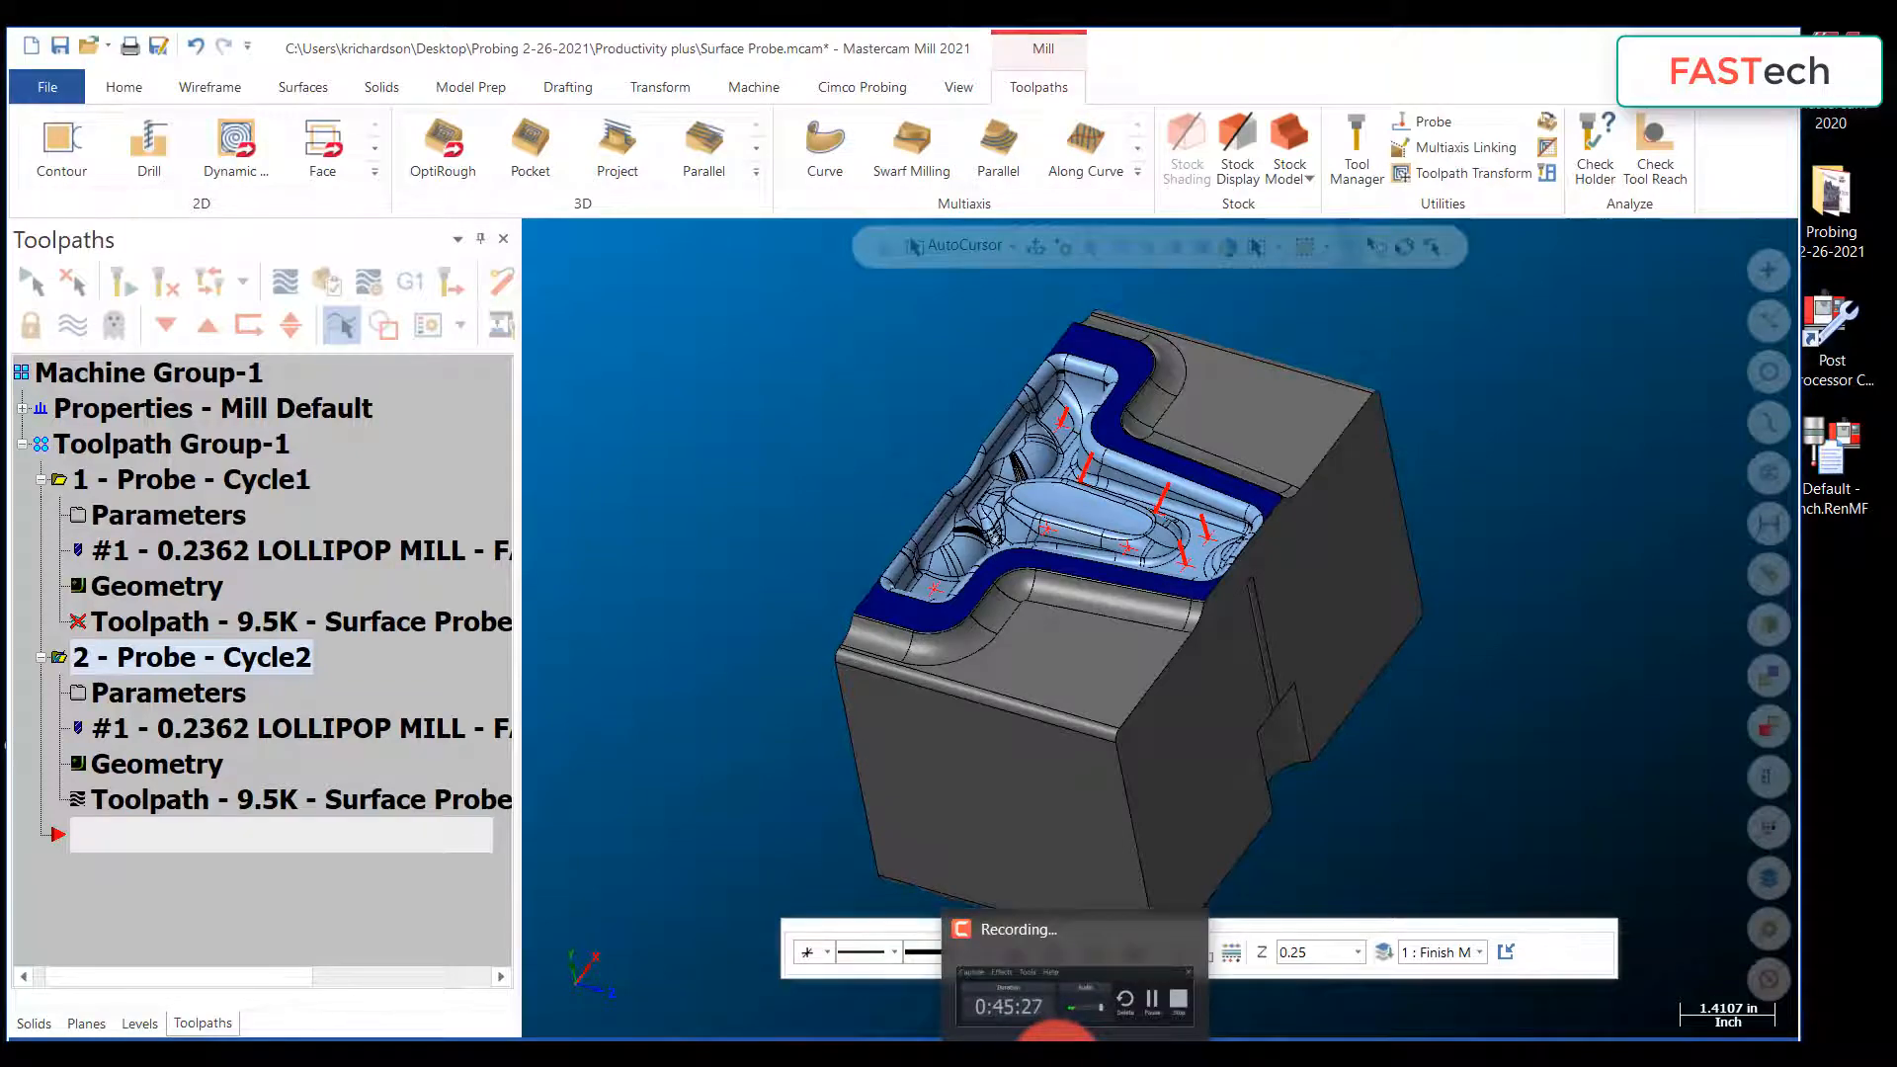
left_click(1175, 1000)
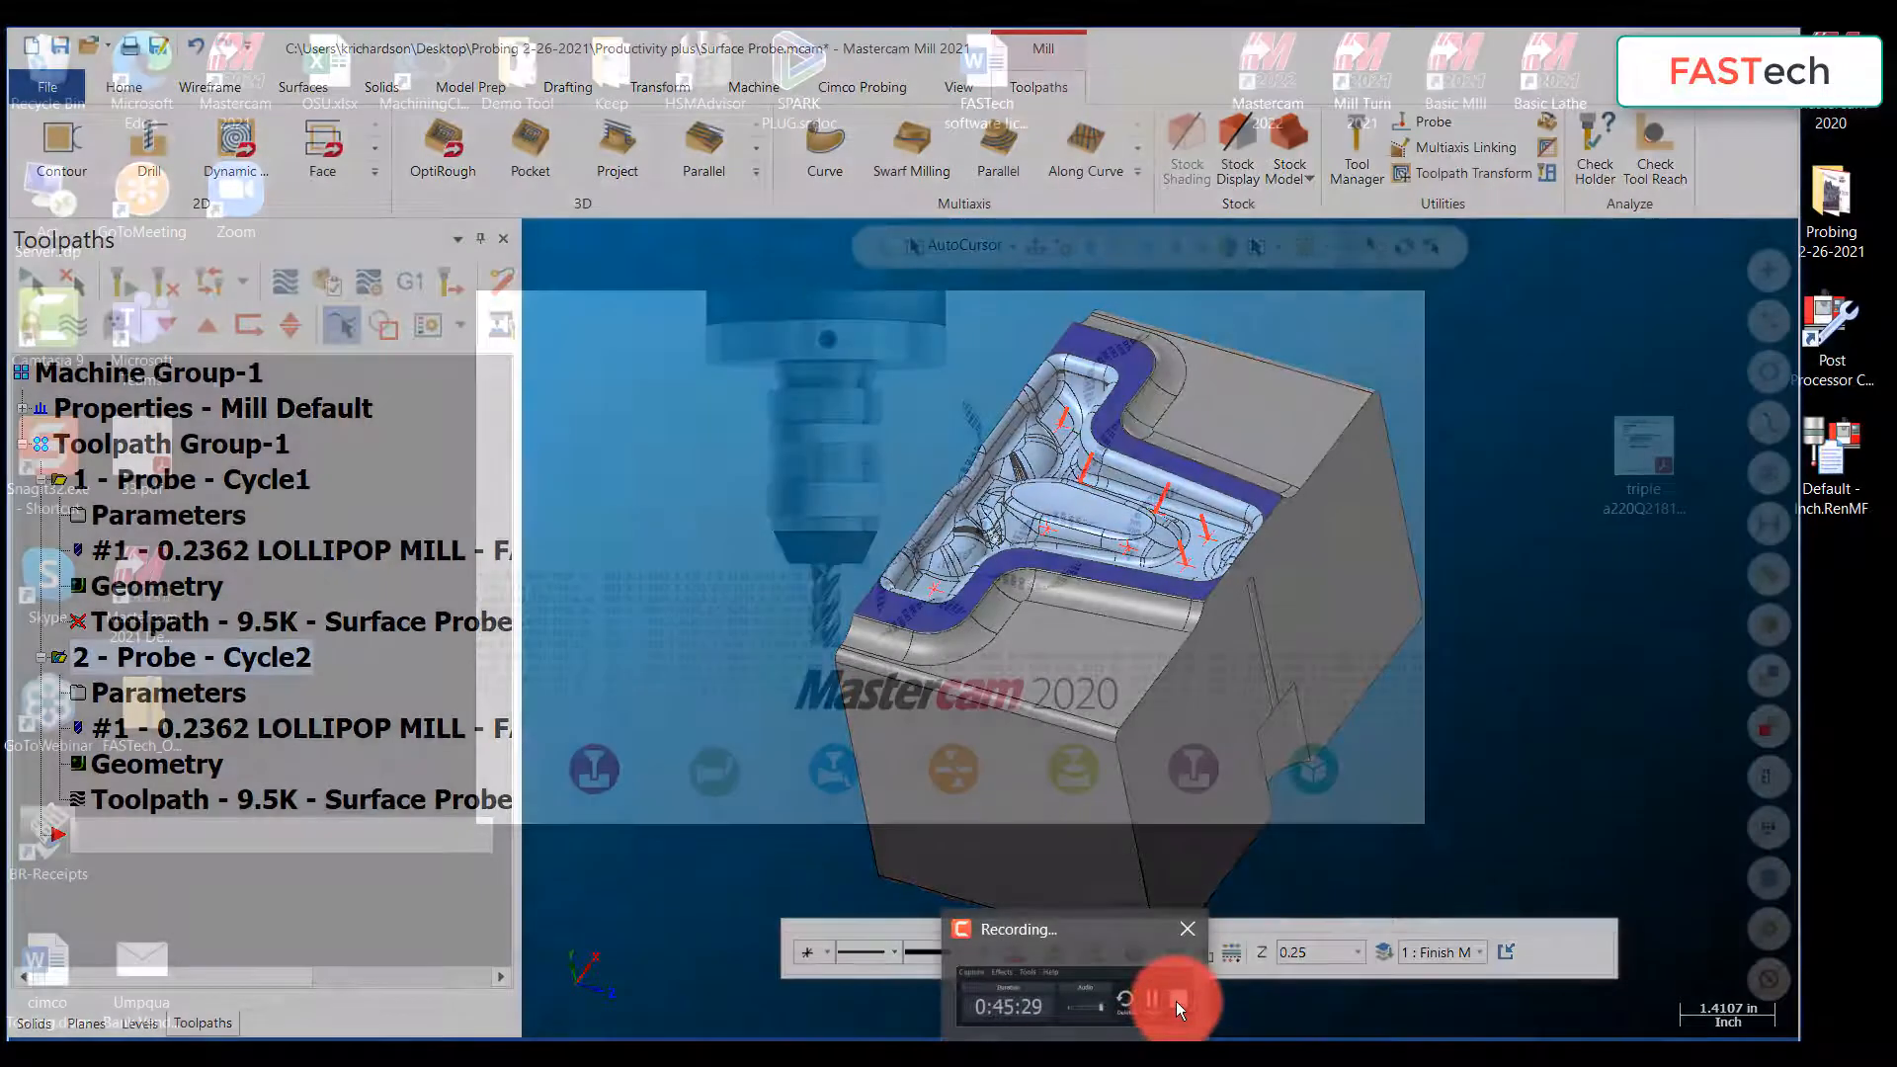